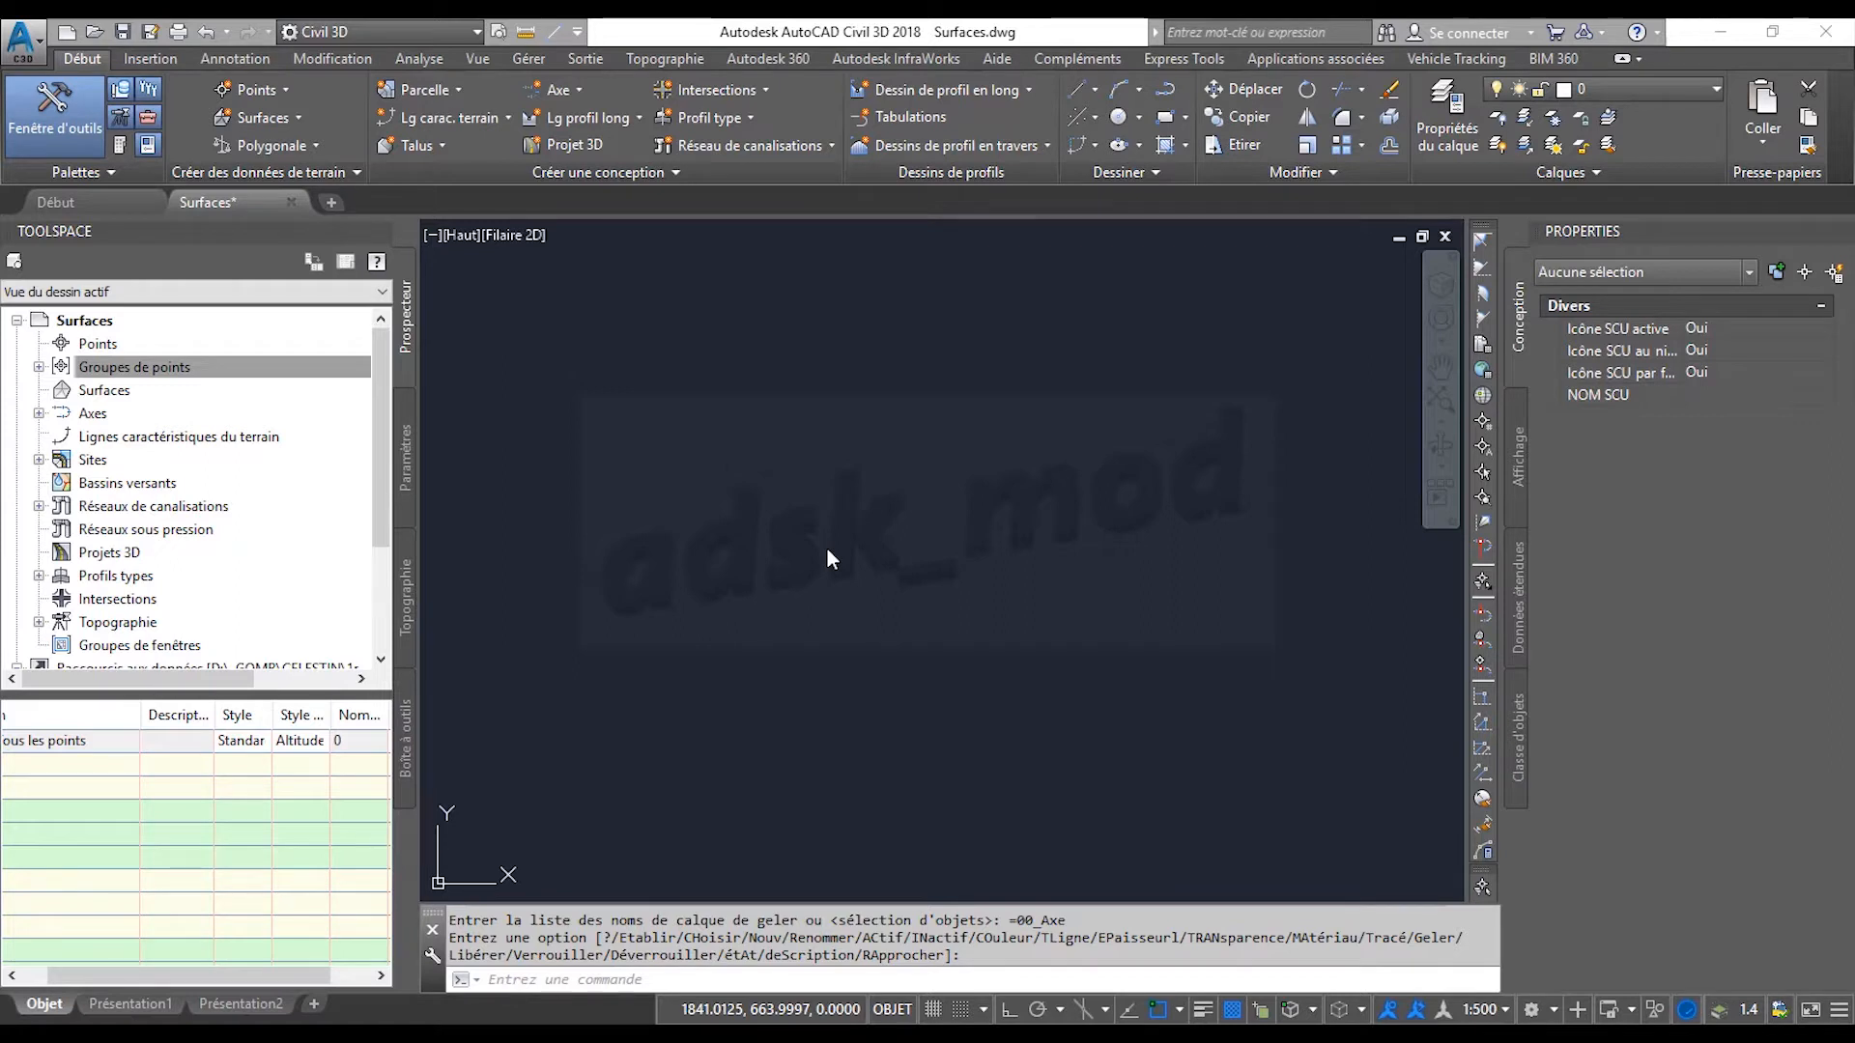
Open the point import from the point creation tools and start adding a source file.
left_click(92, 366)
right_click(112, 345)
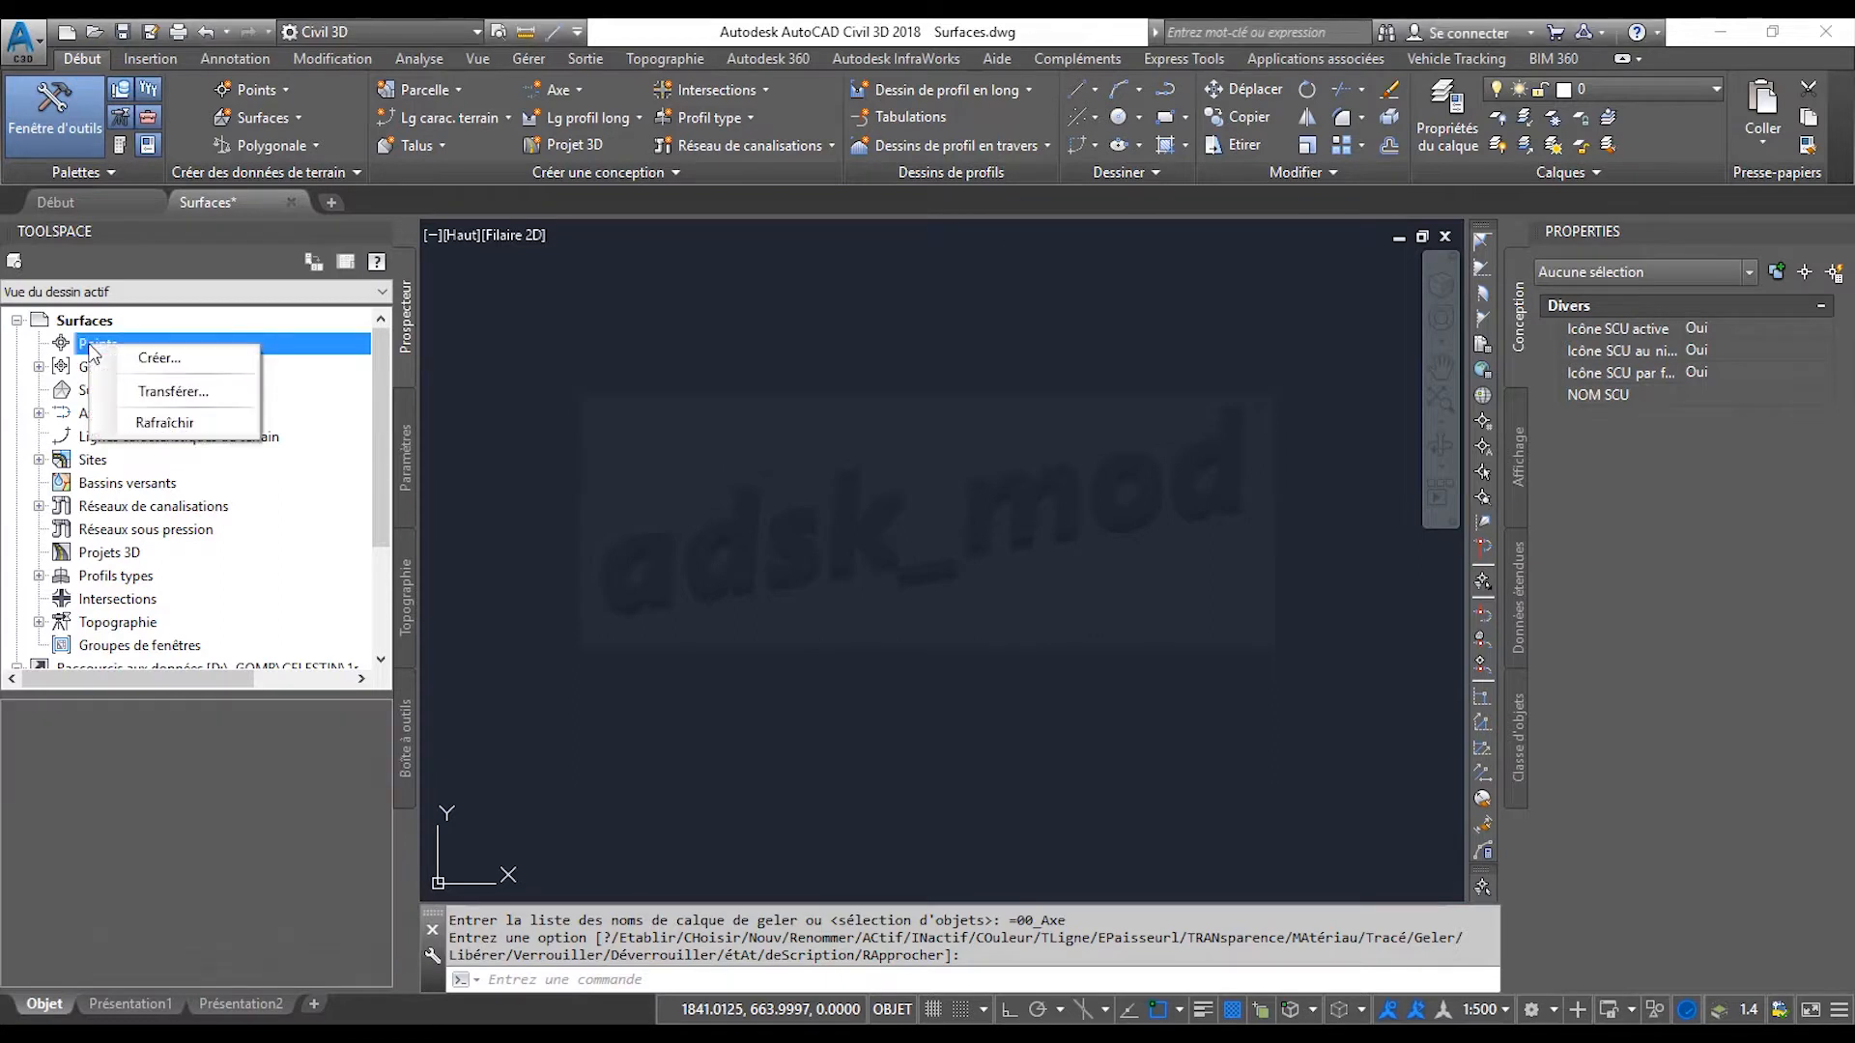
left_click(160, 359)
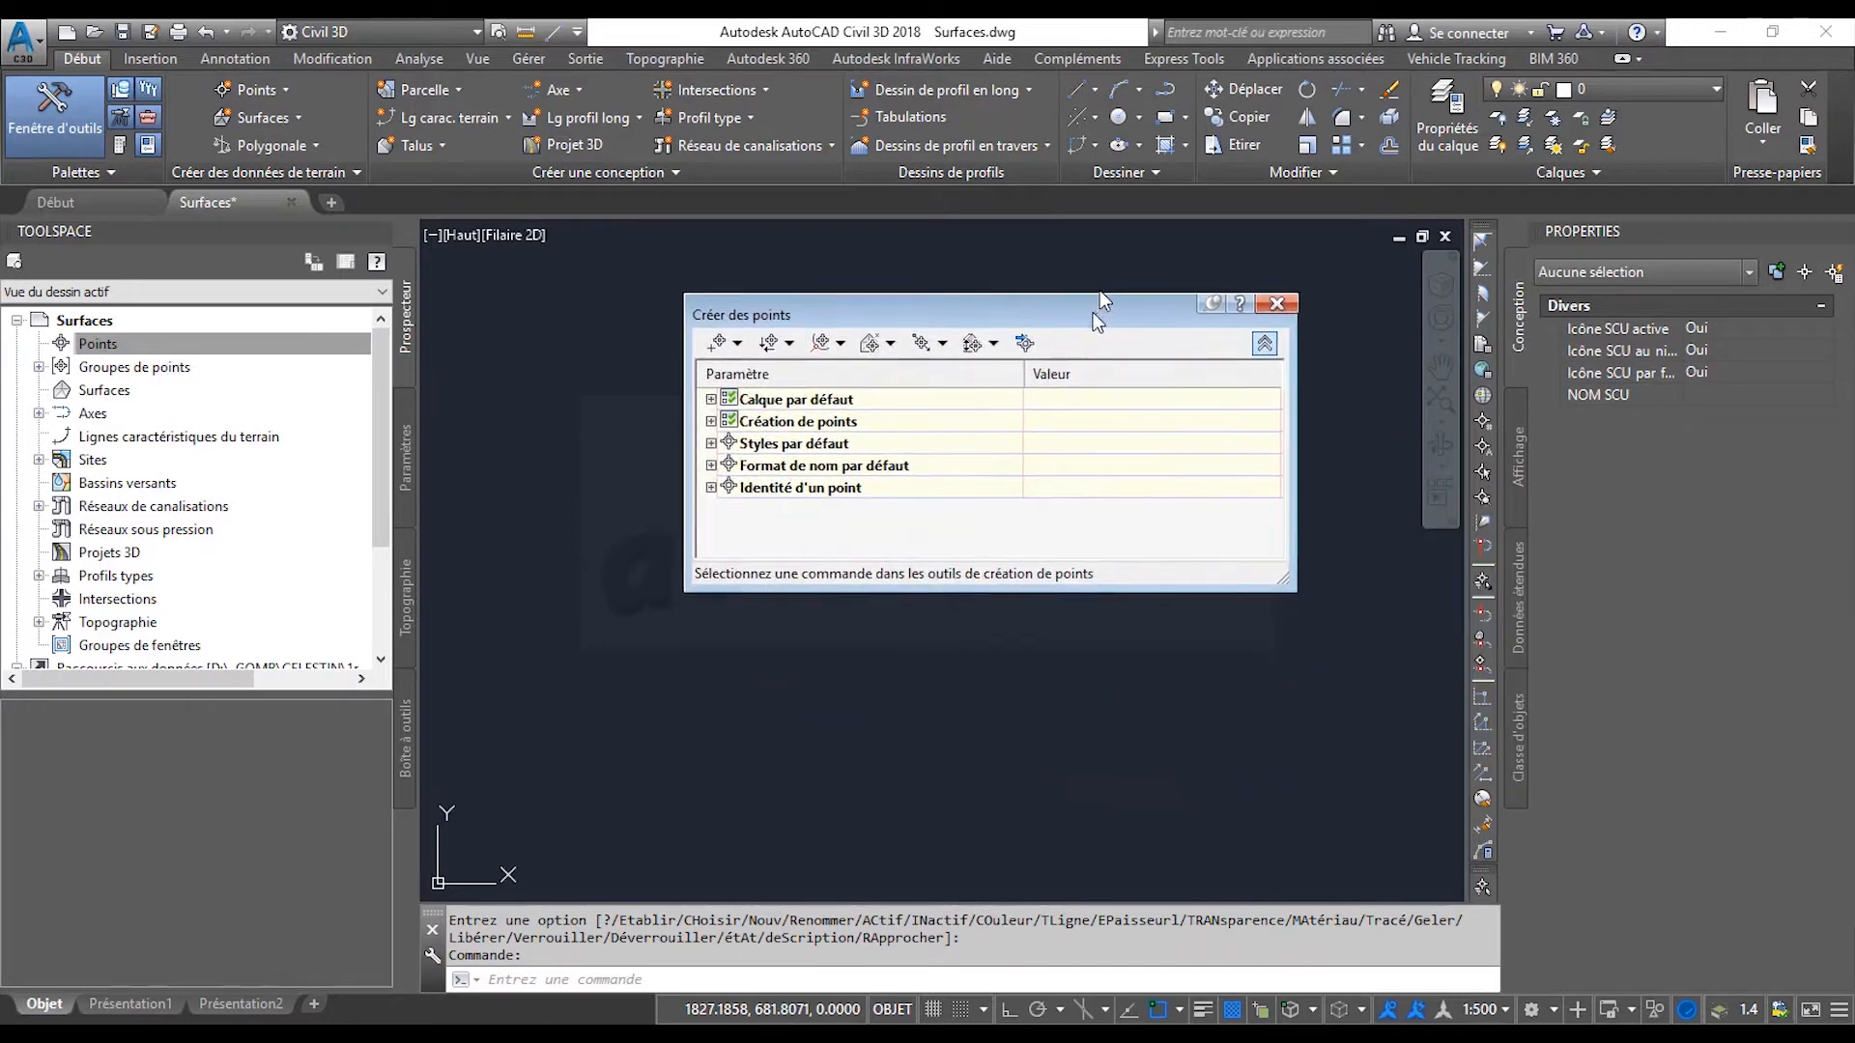
left_click(1053, 294)
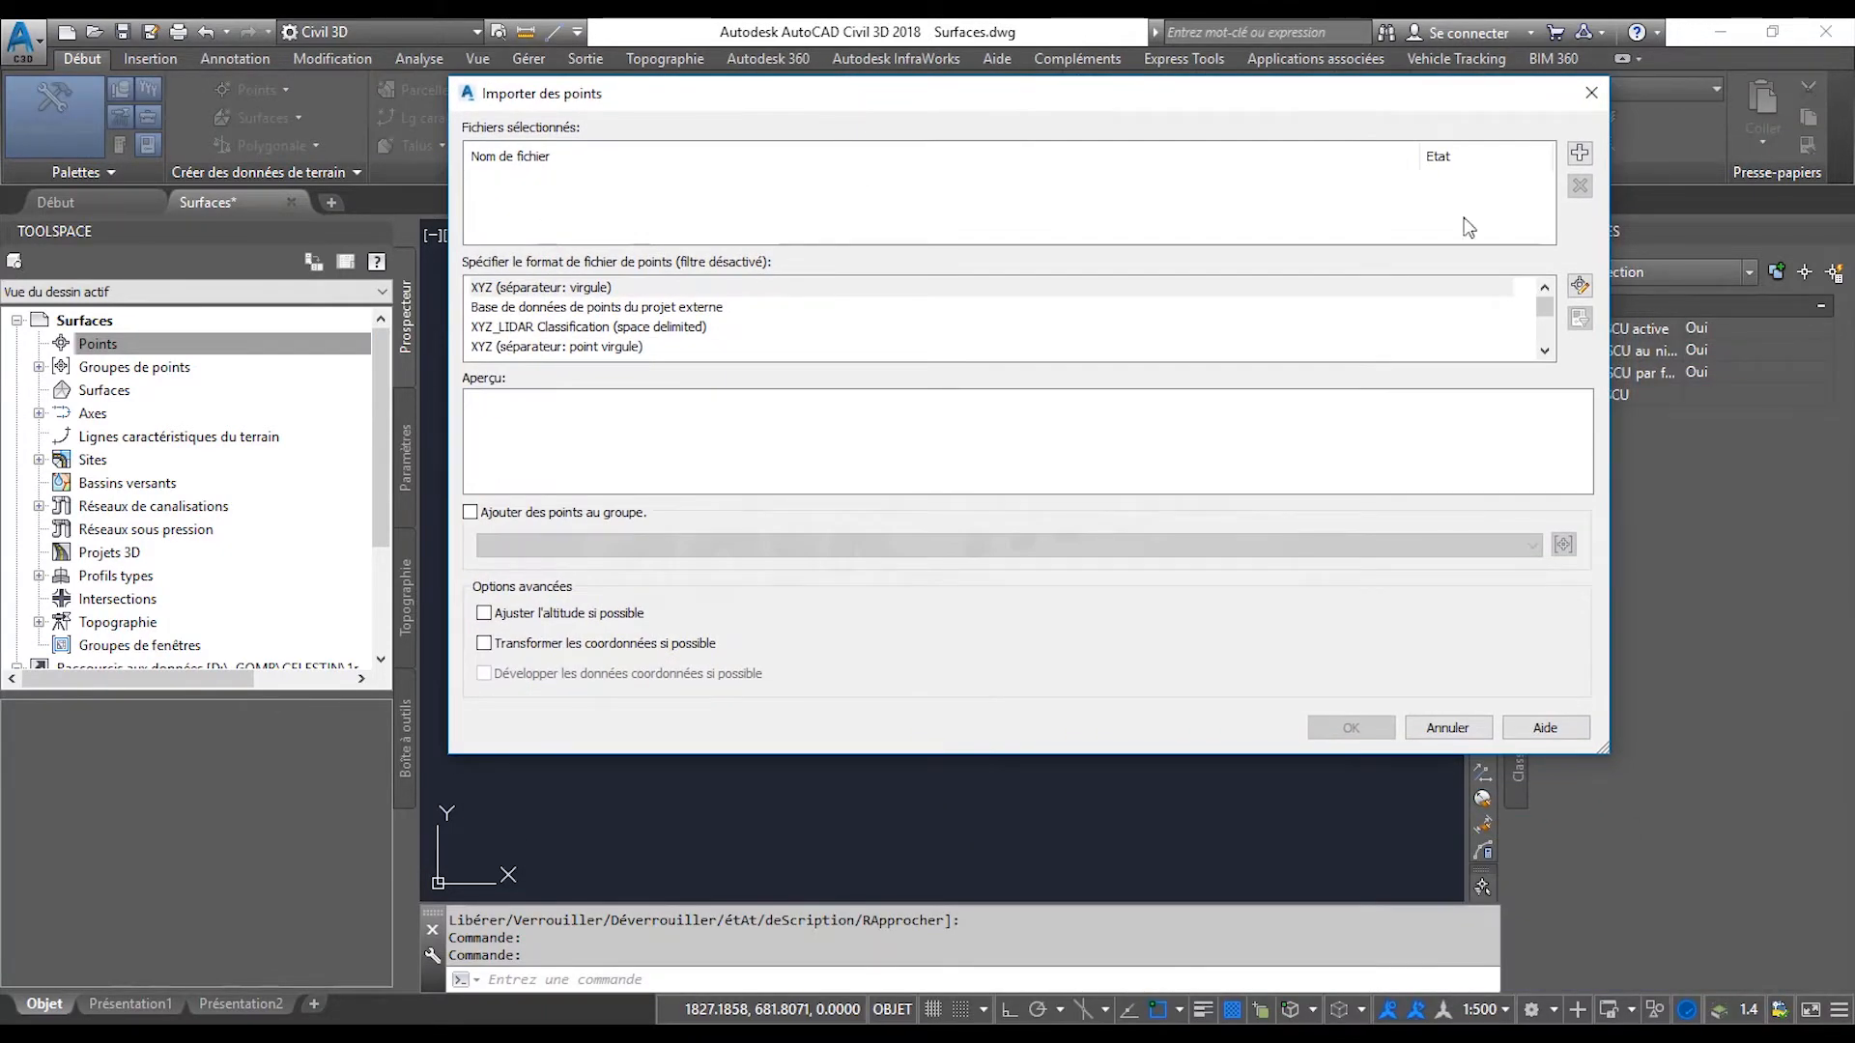
left_click(1581, 154)
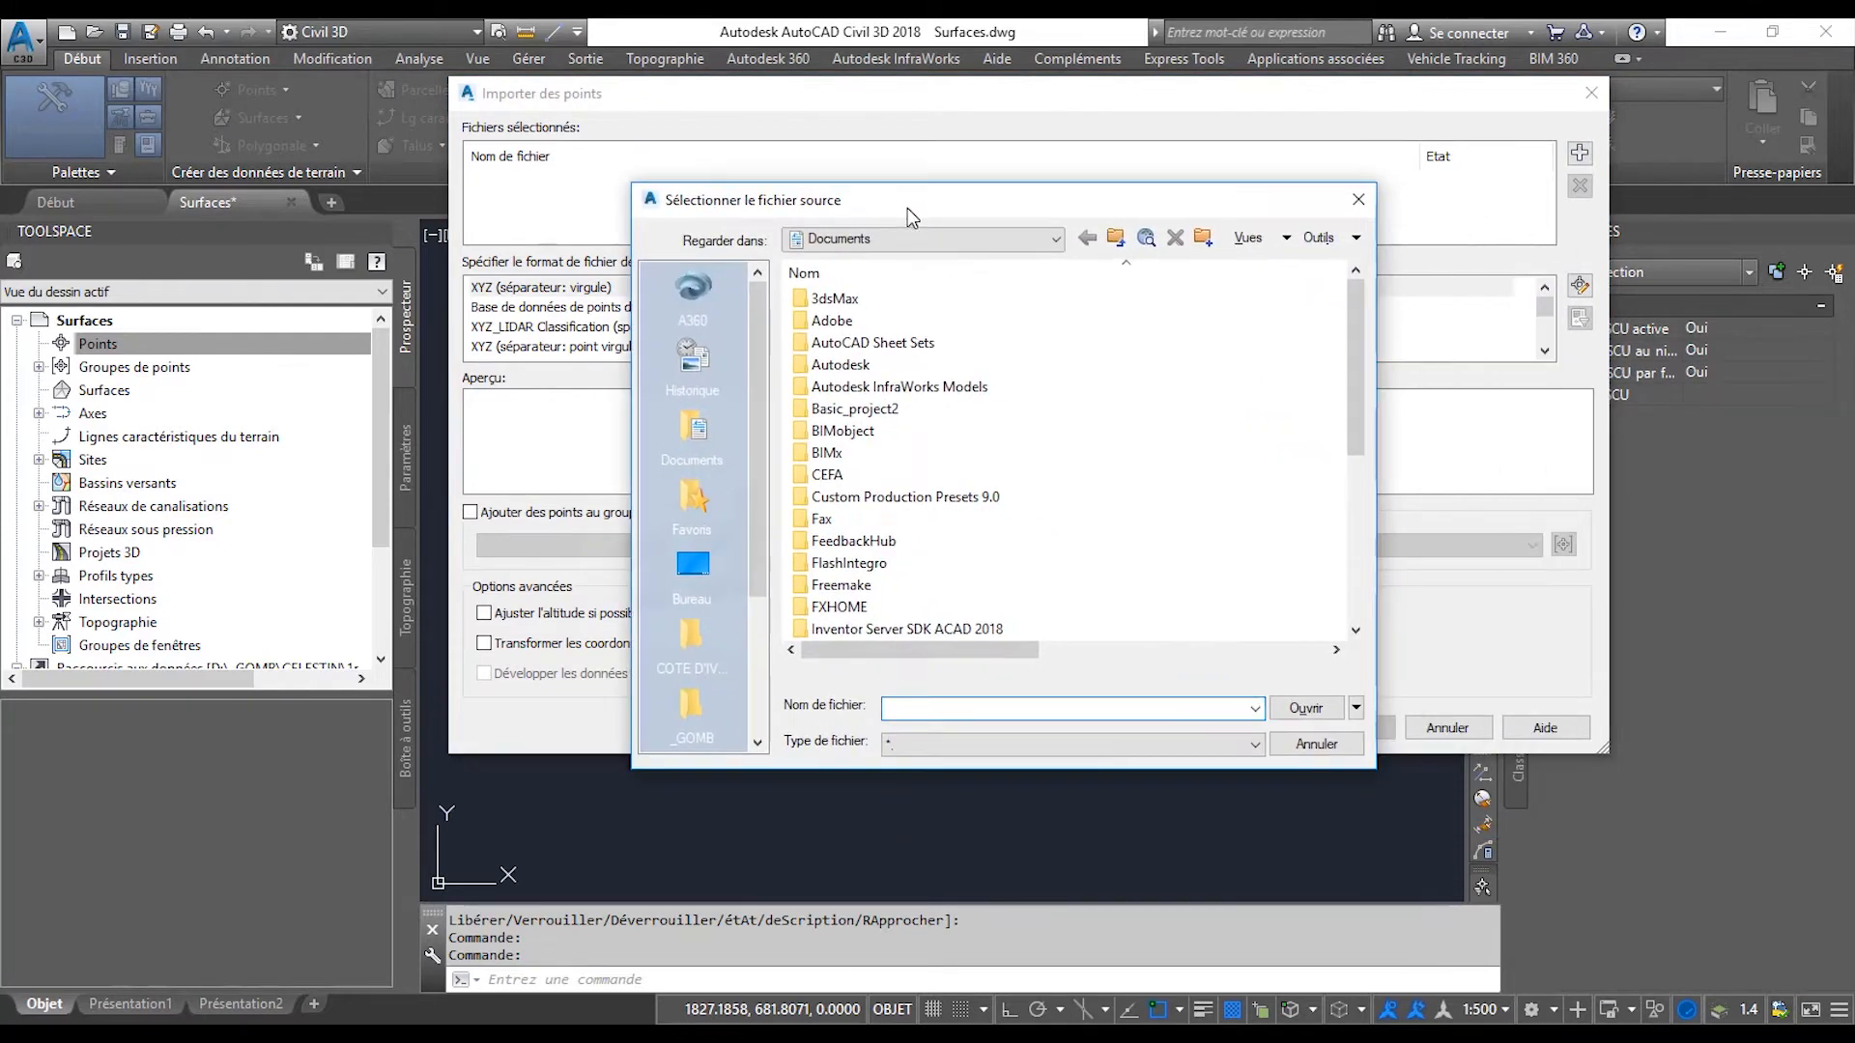
Add the text file TN.txt from the C3D folder inside the desktop's FORMATION folder as the import source.
left_click(933, 409)
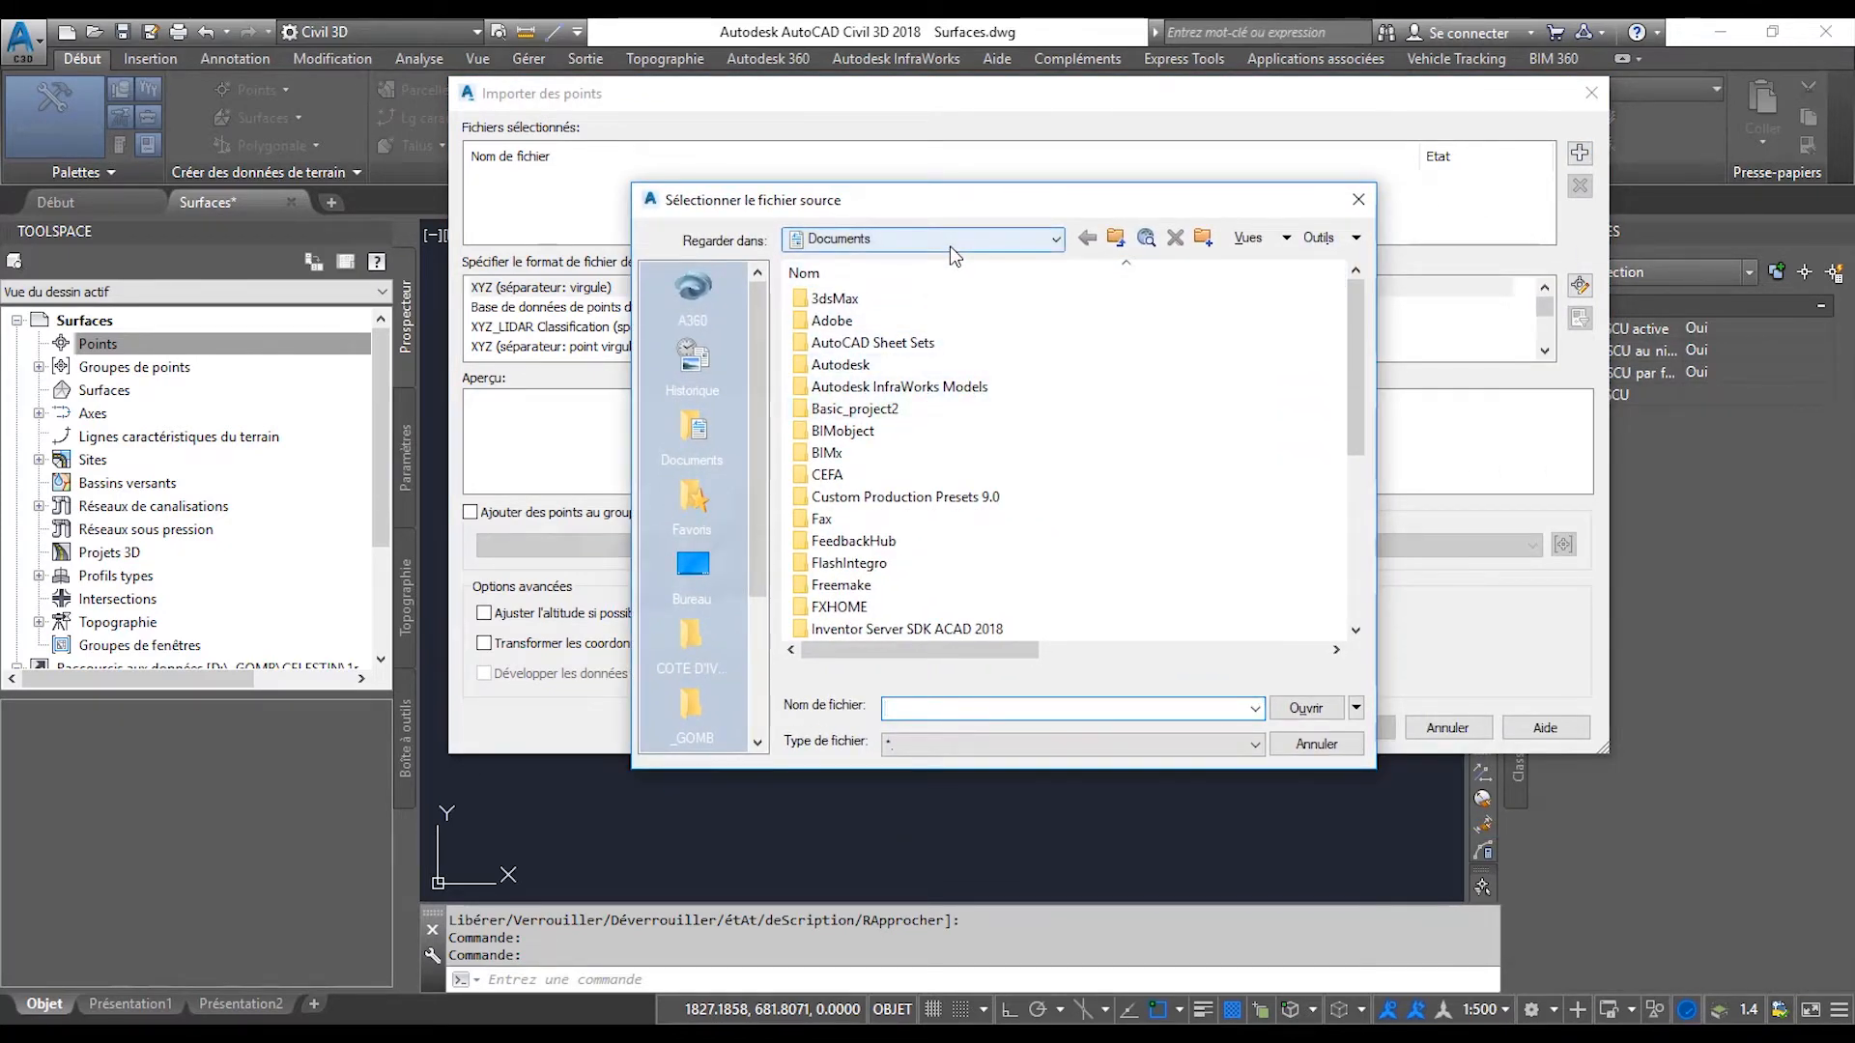
left_click(692, 569)
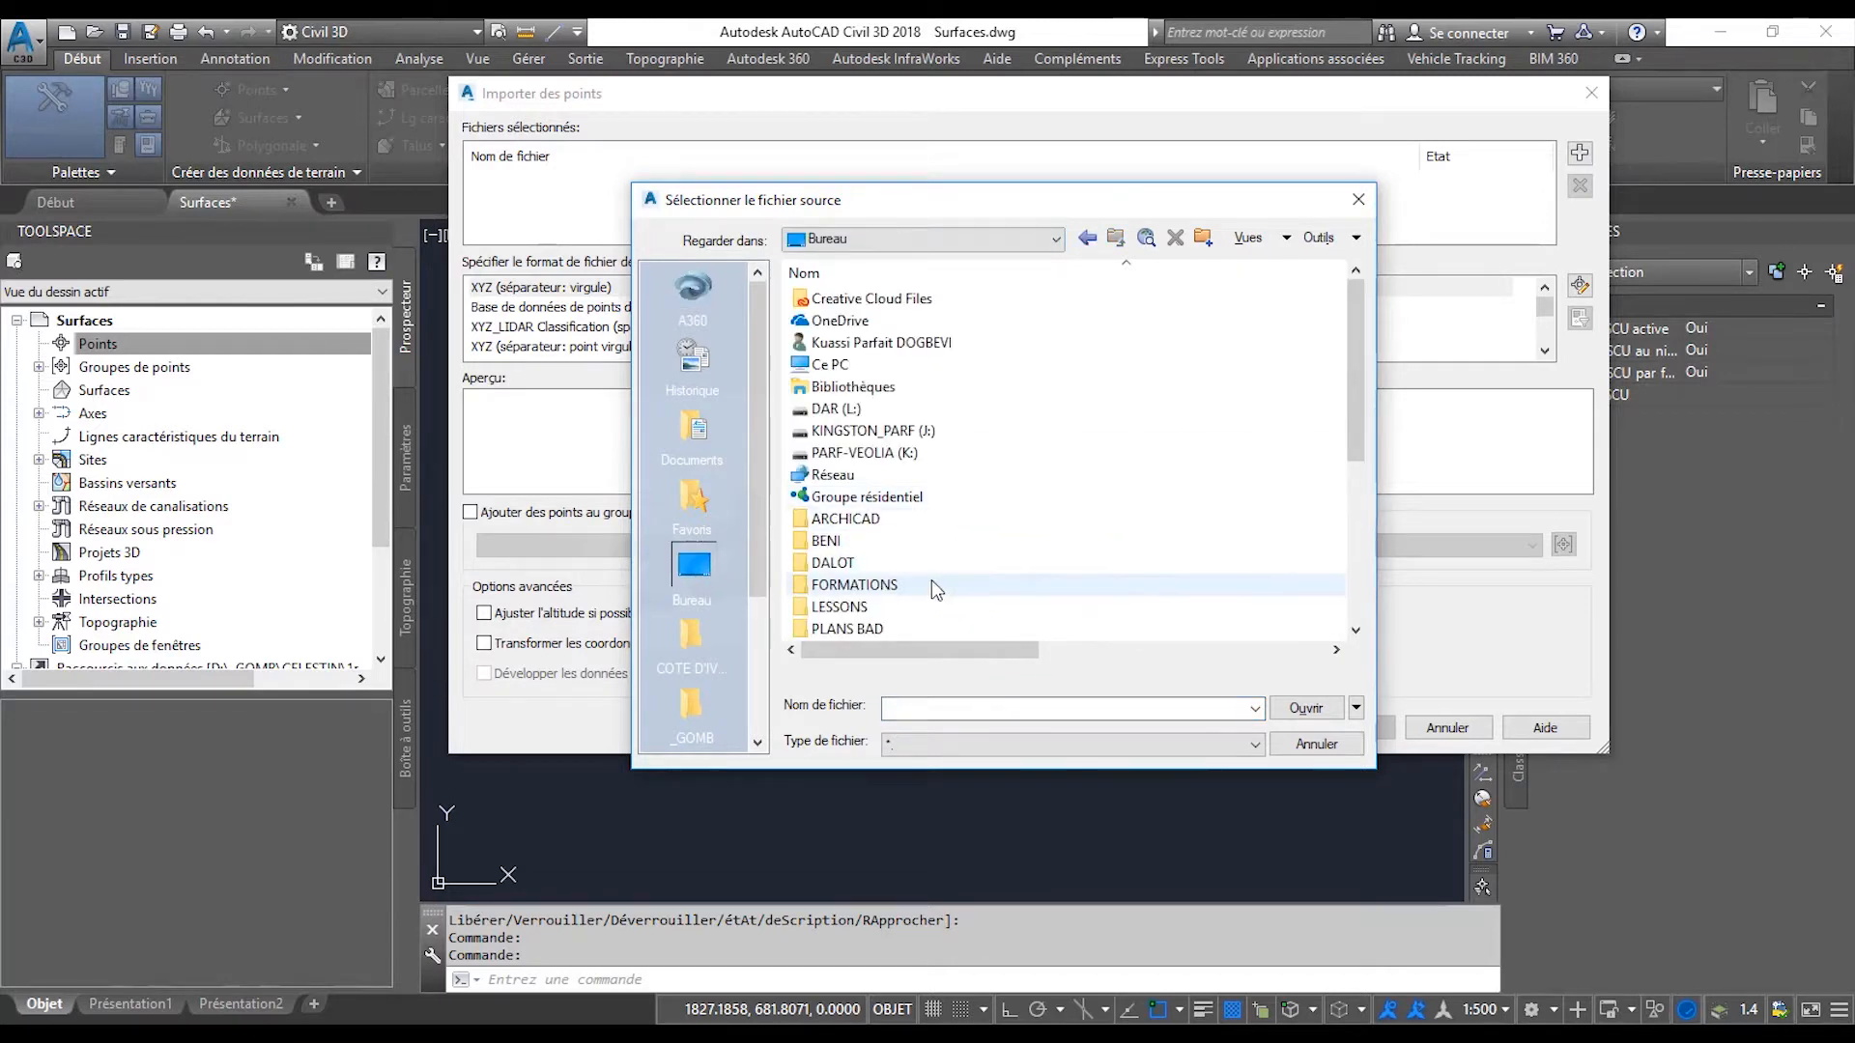
scroll(932, 586, "down", 3)
scroll(908, 580, "down", 1)
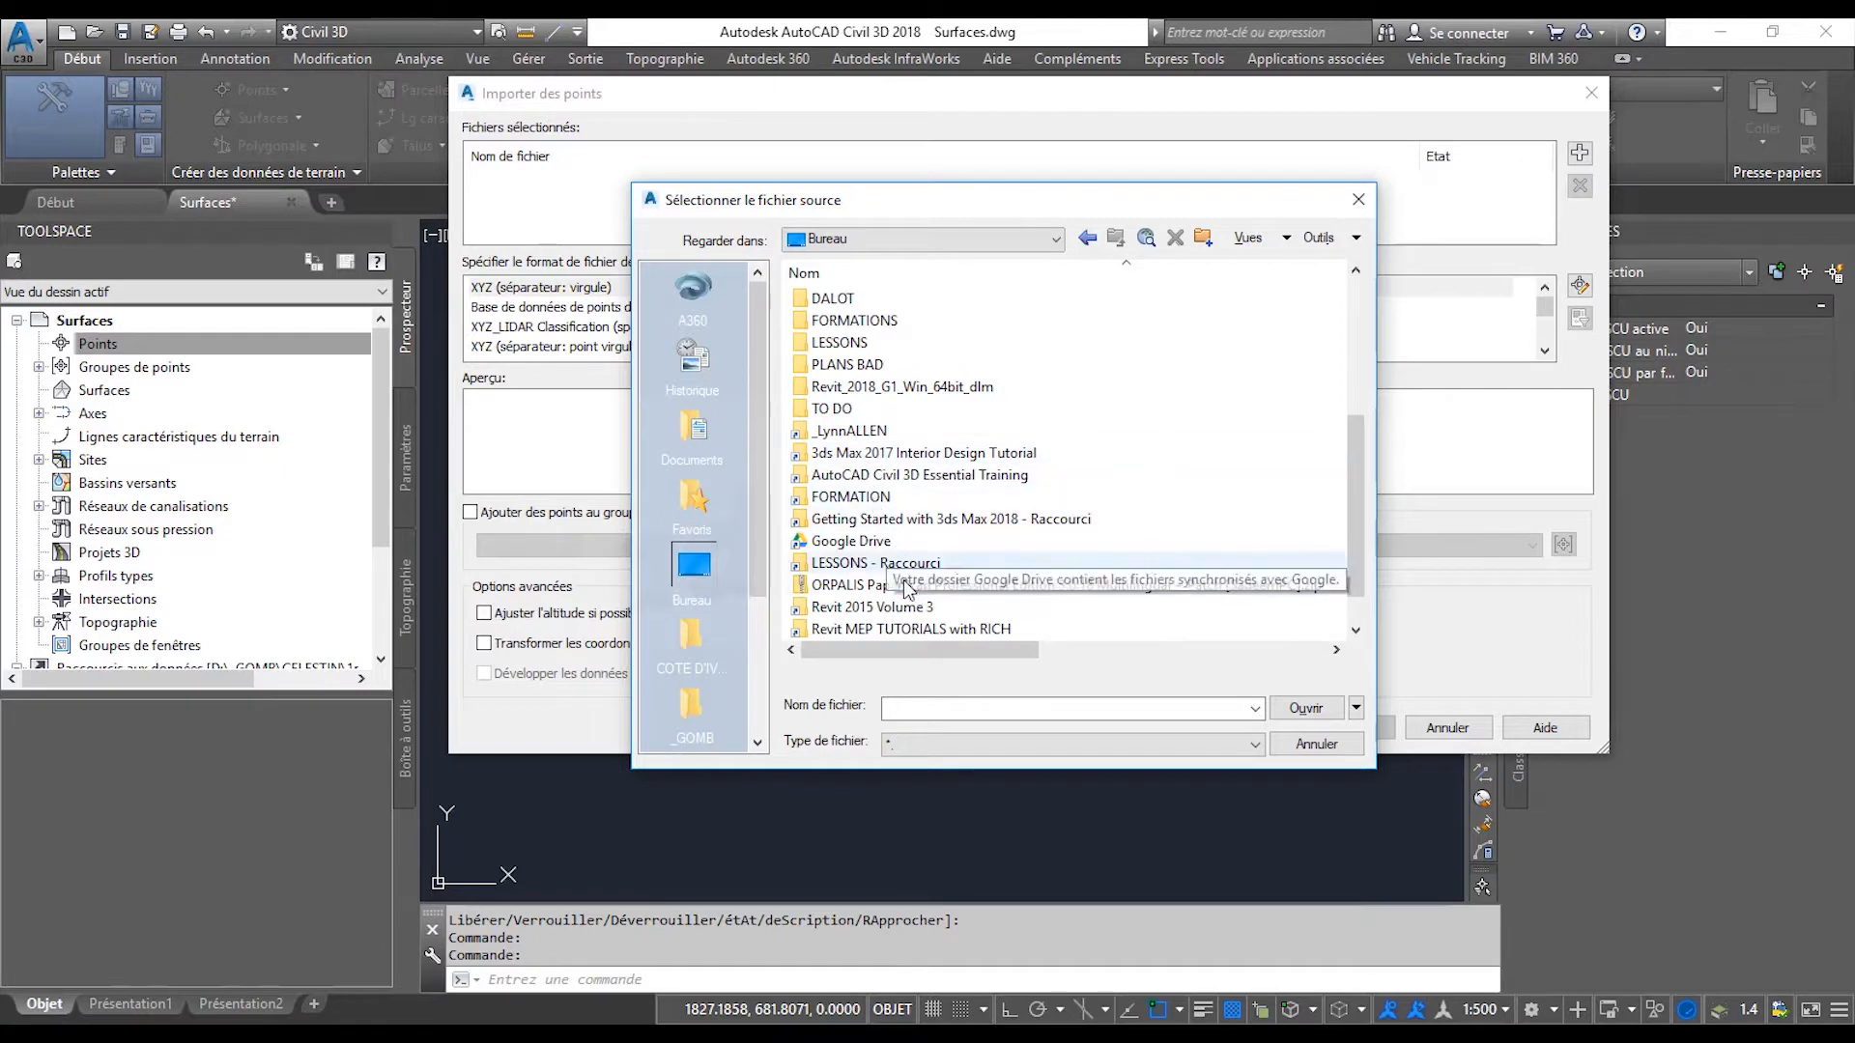
double_click(854, 494)
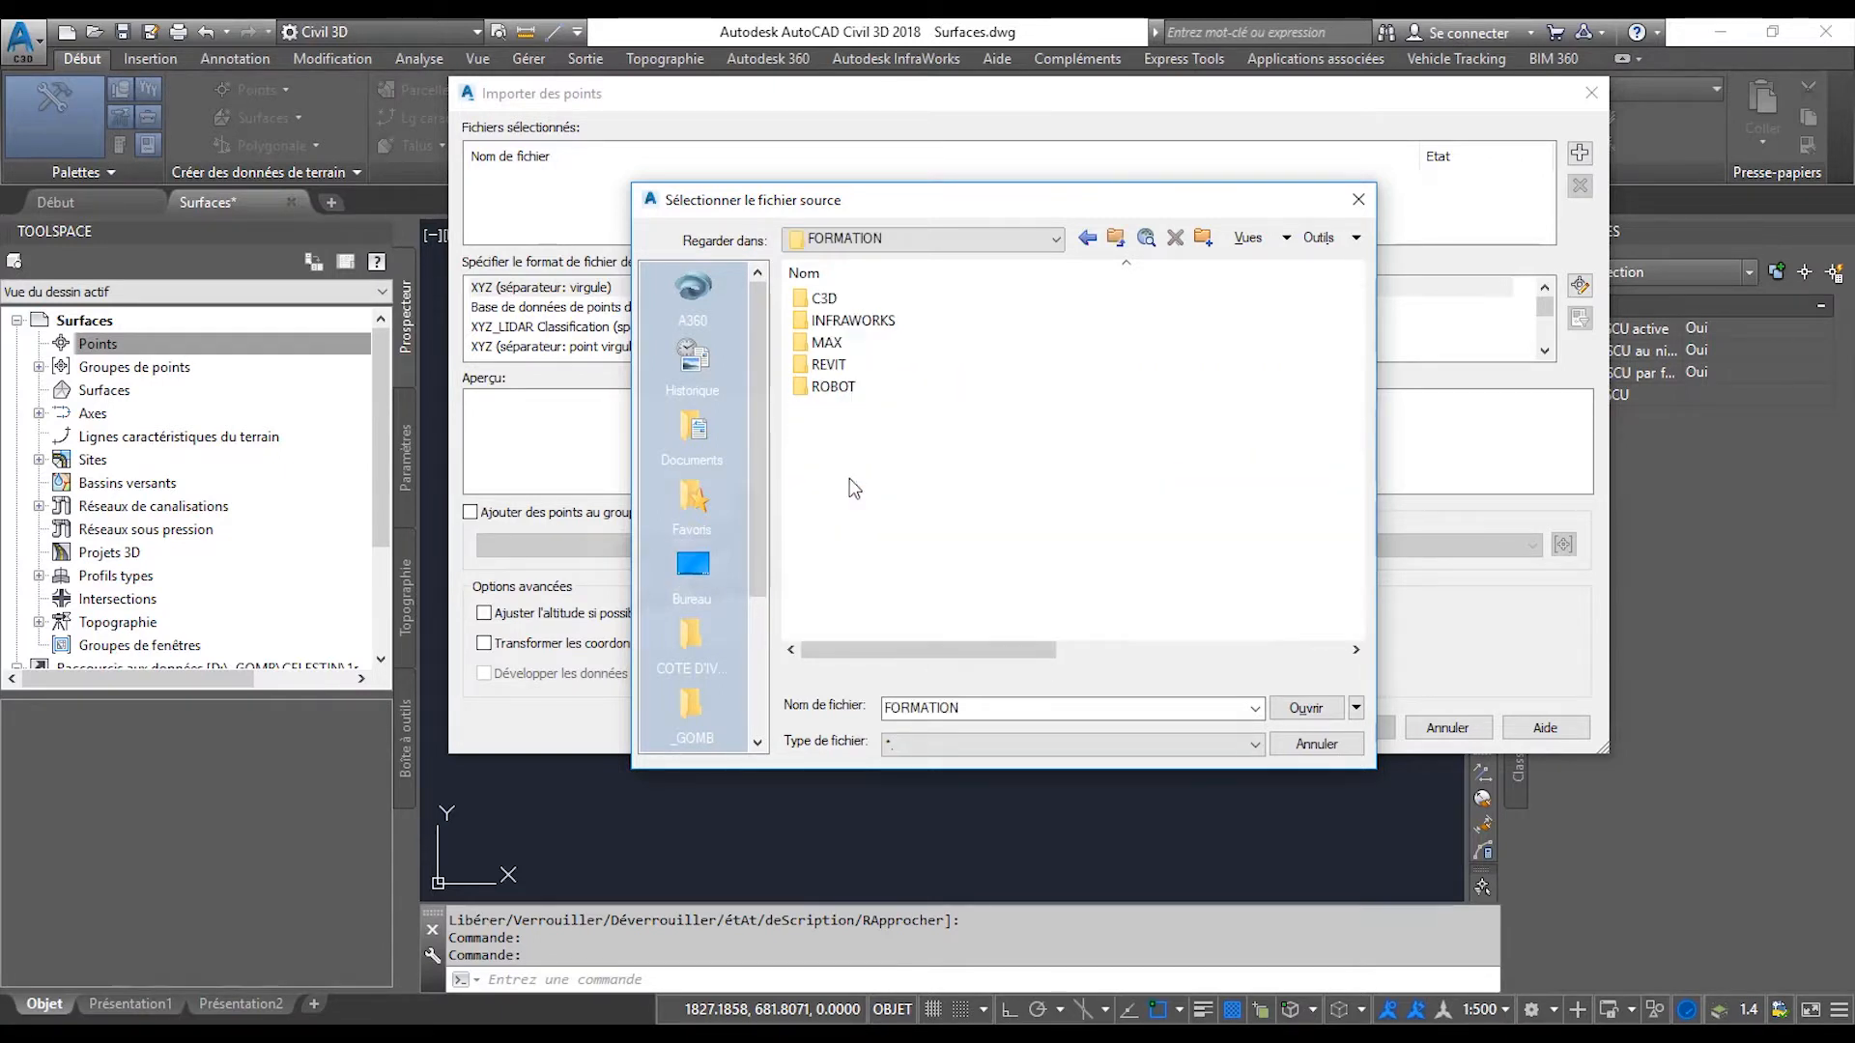
double_click(832, 300)
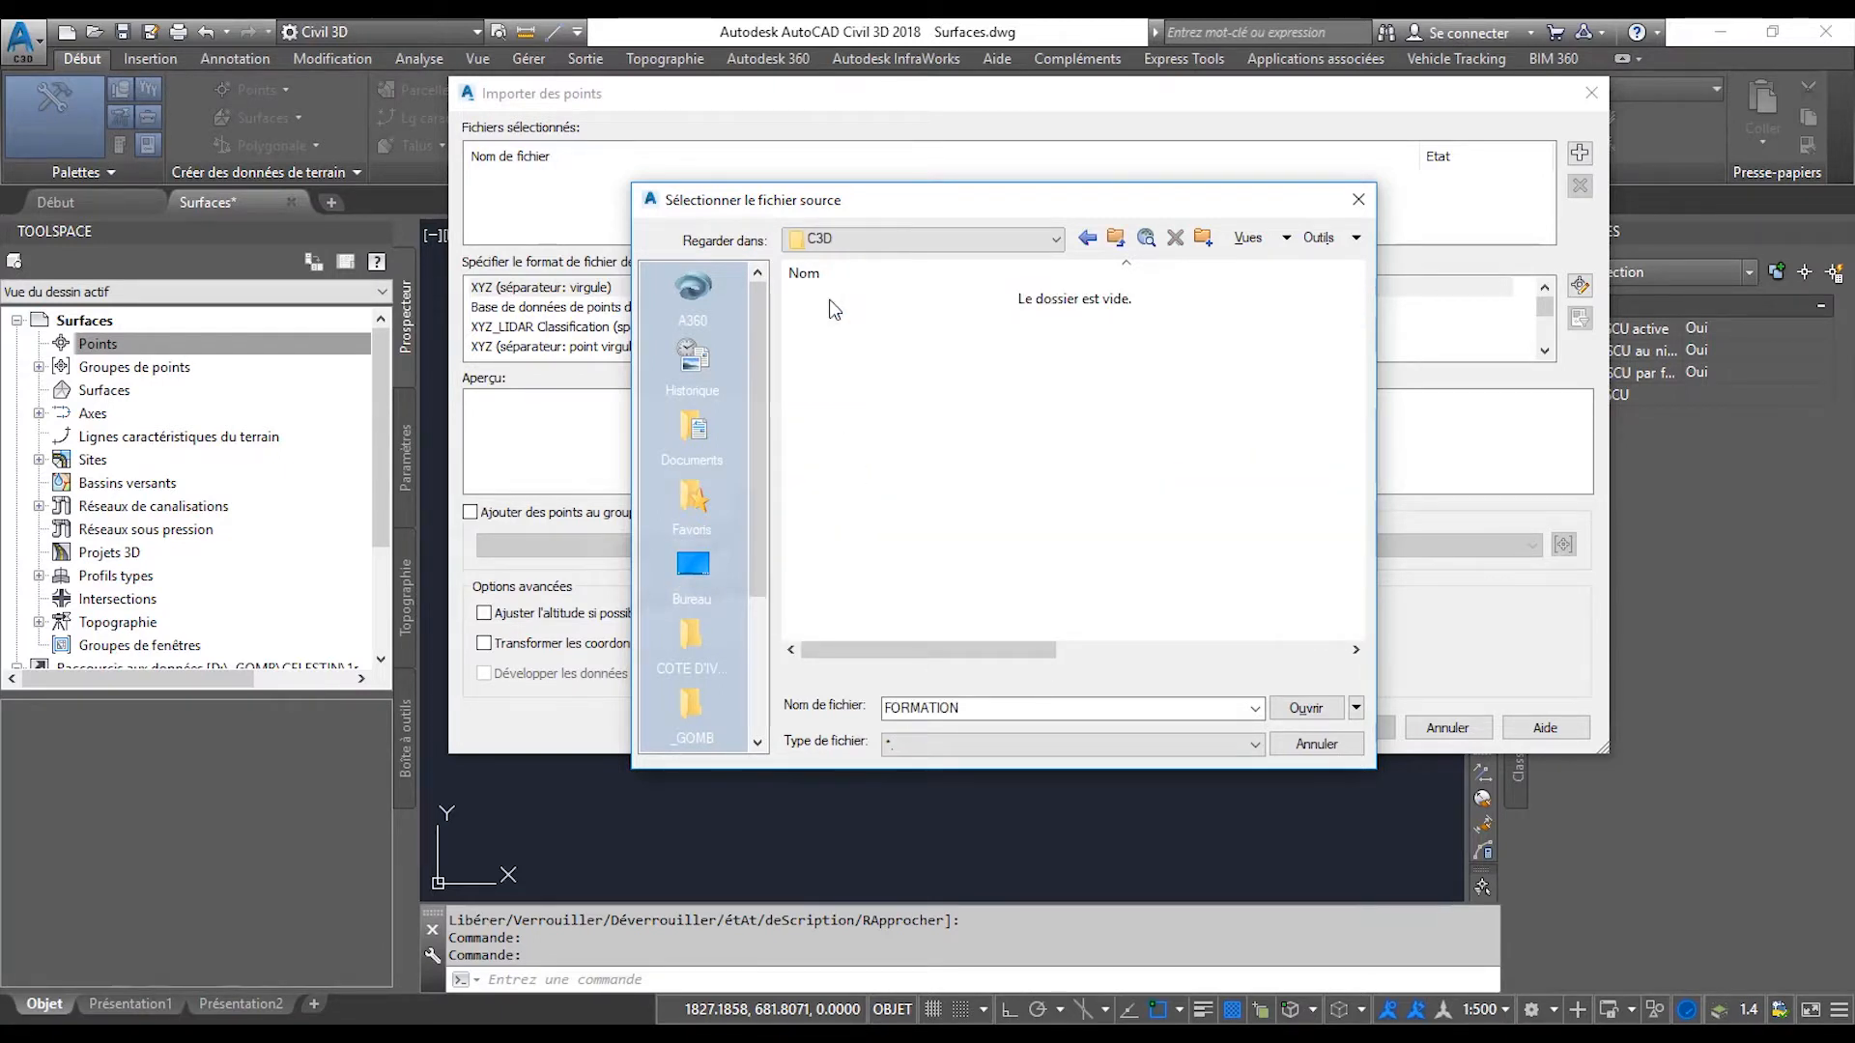
left_click(1107, 745)
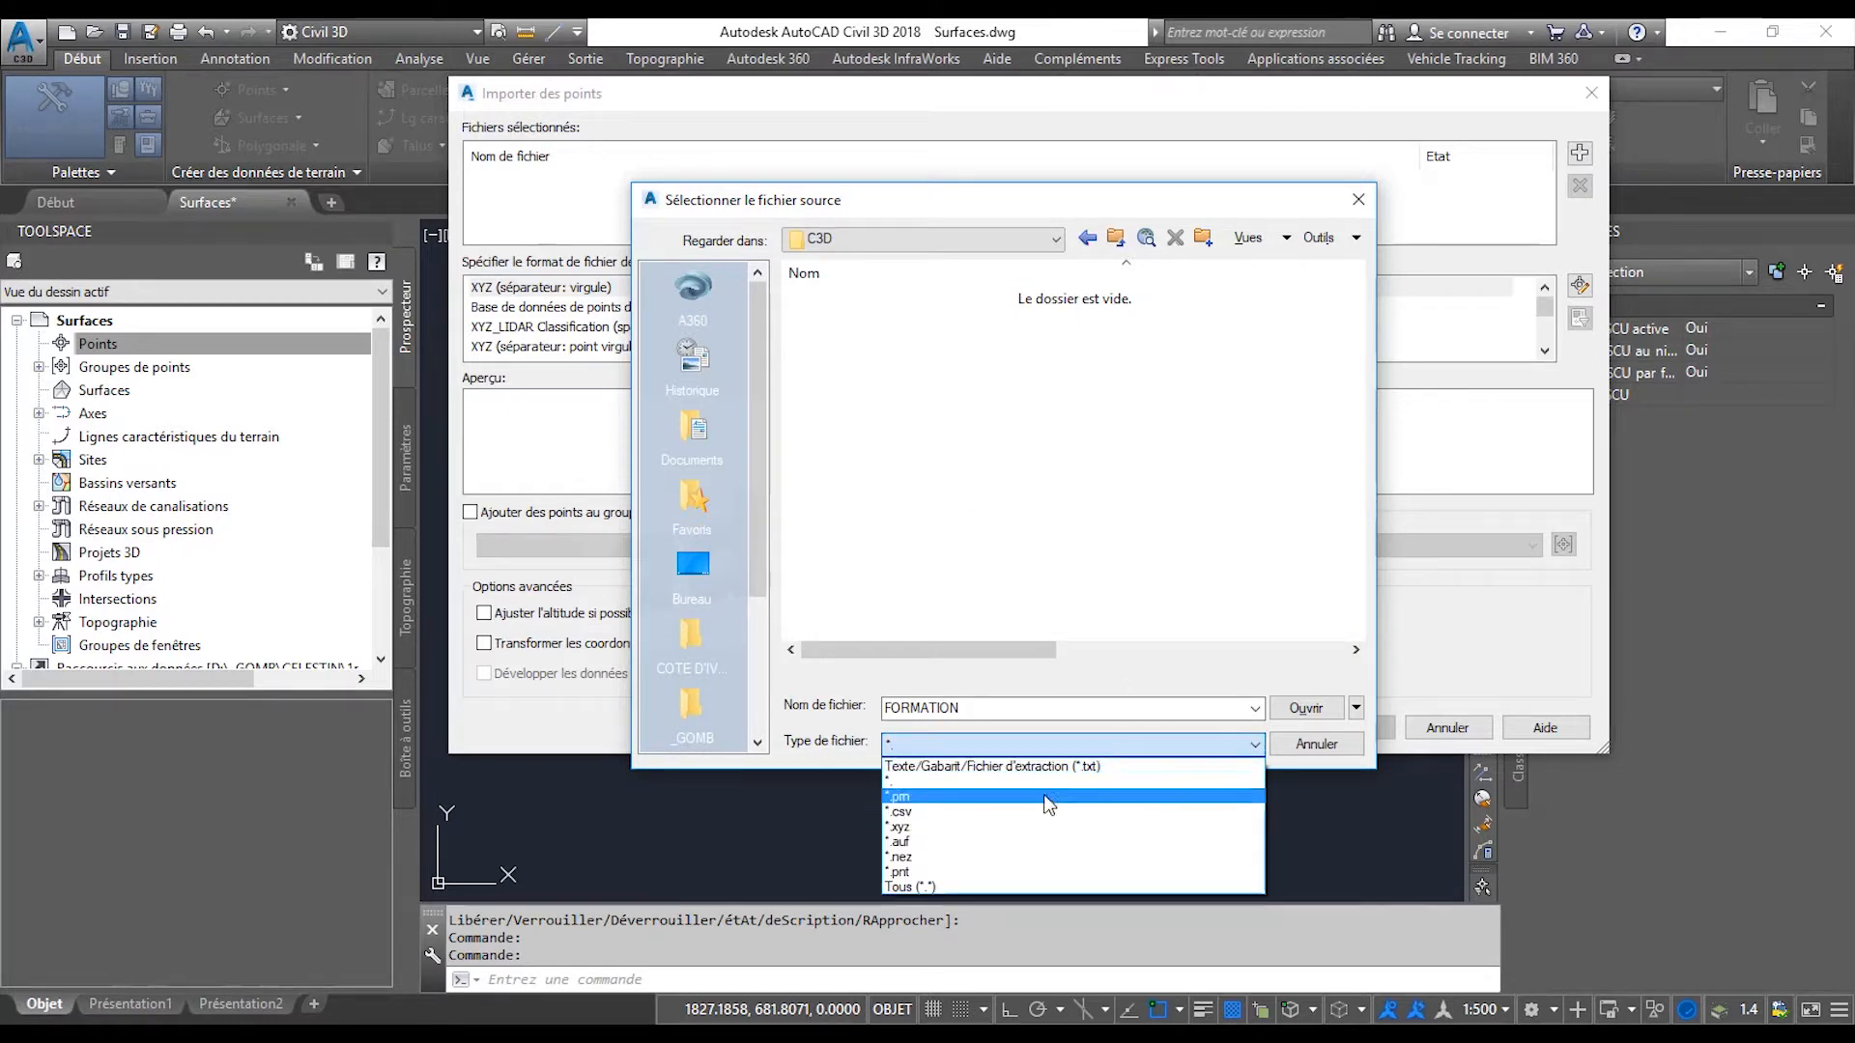
left_click(1047, 762)
left_click(829, 299)
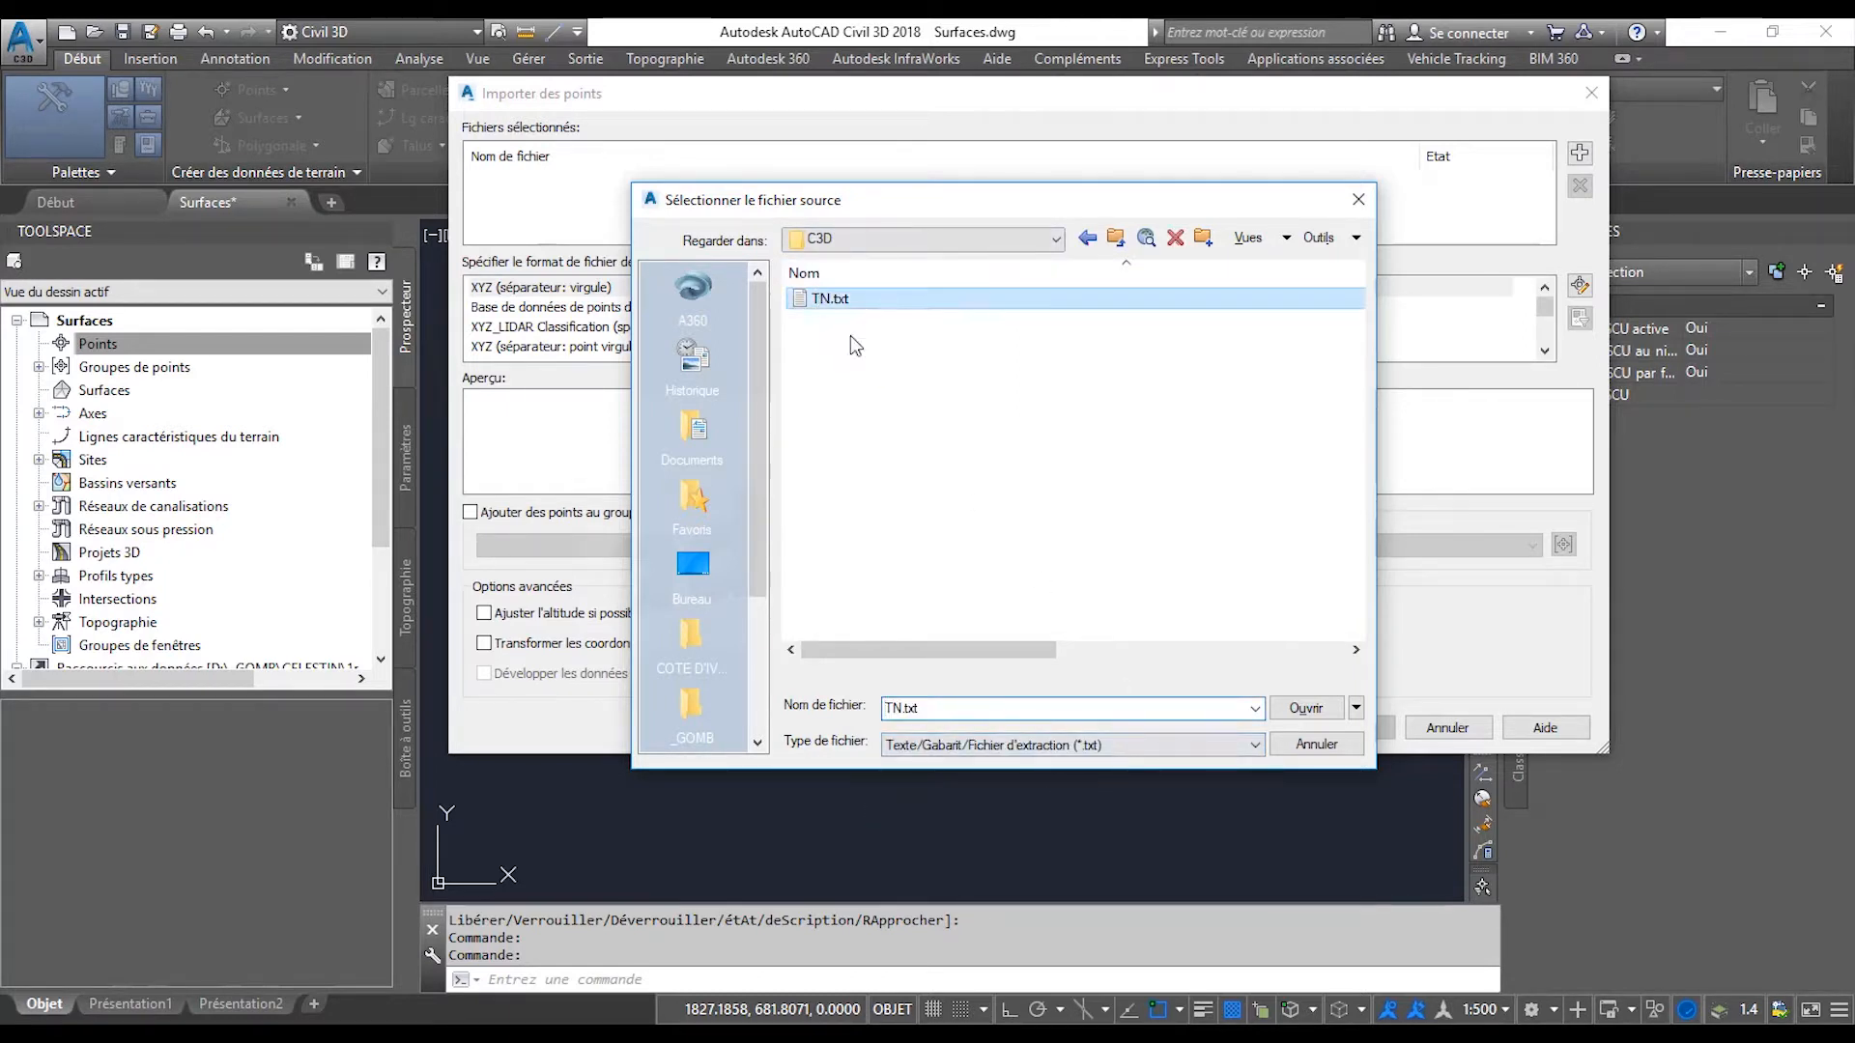
left_click(1305, 708)
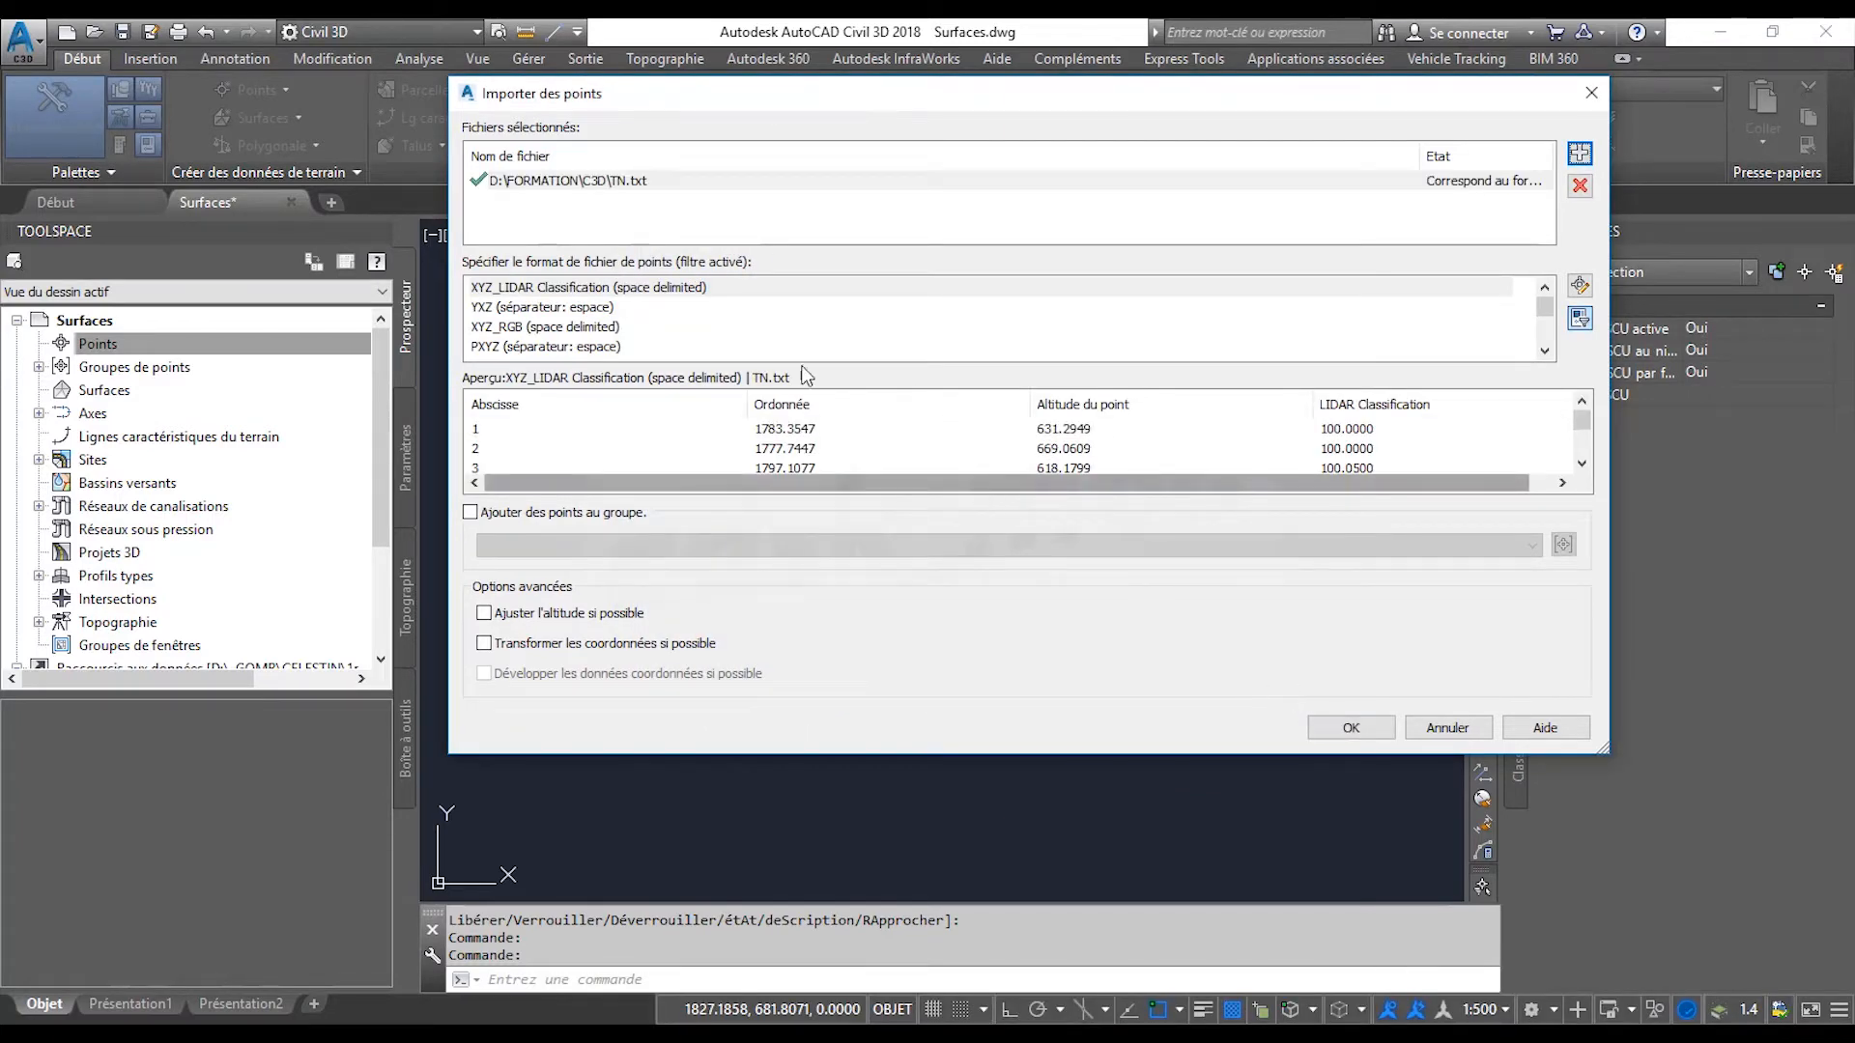
Import the points using the PXYZD (séparateur: espace) format and close the point creation tools.
left_click(504, 345)
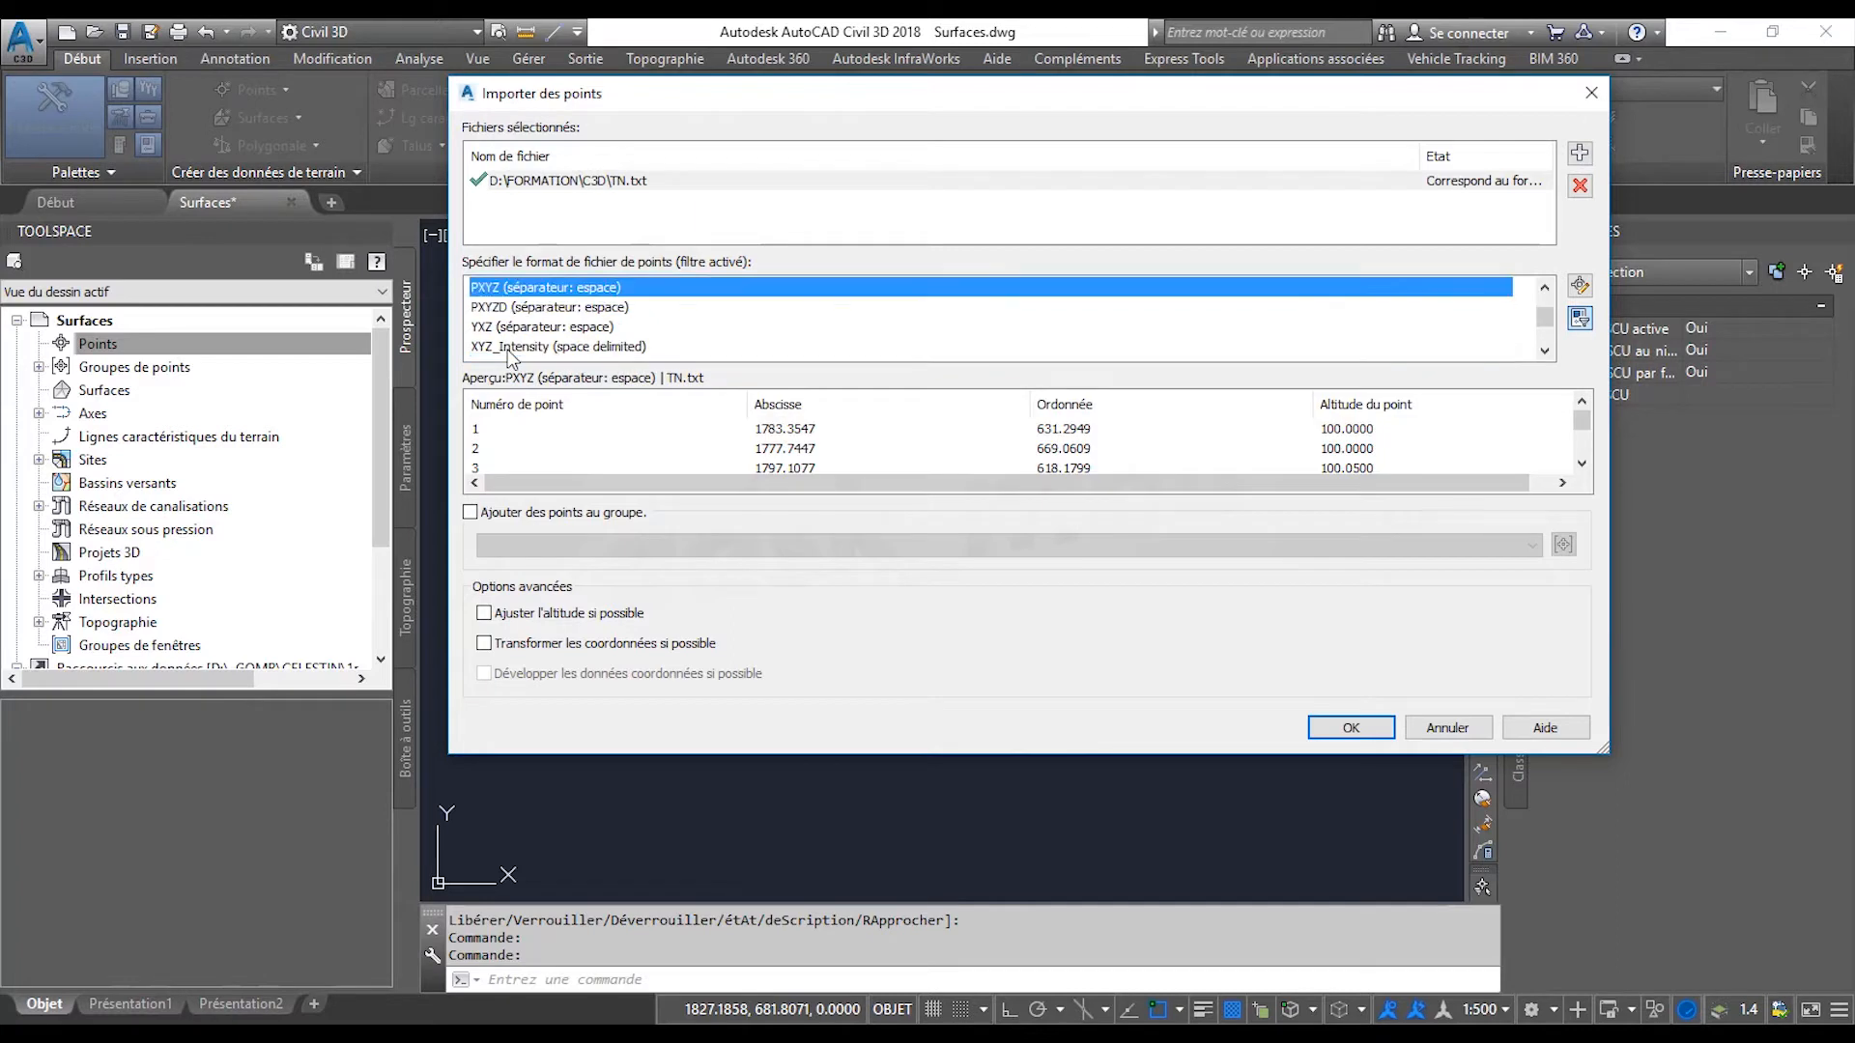
left_click(515, 309)
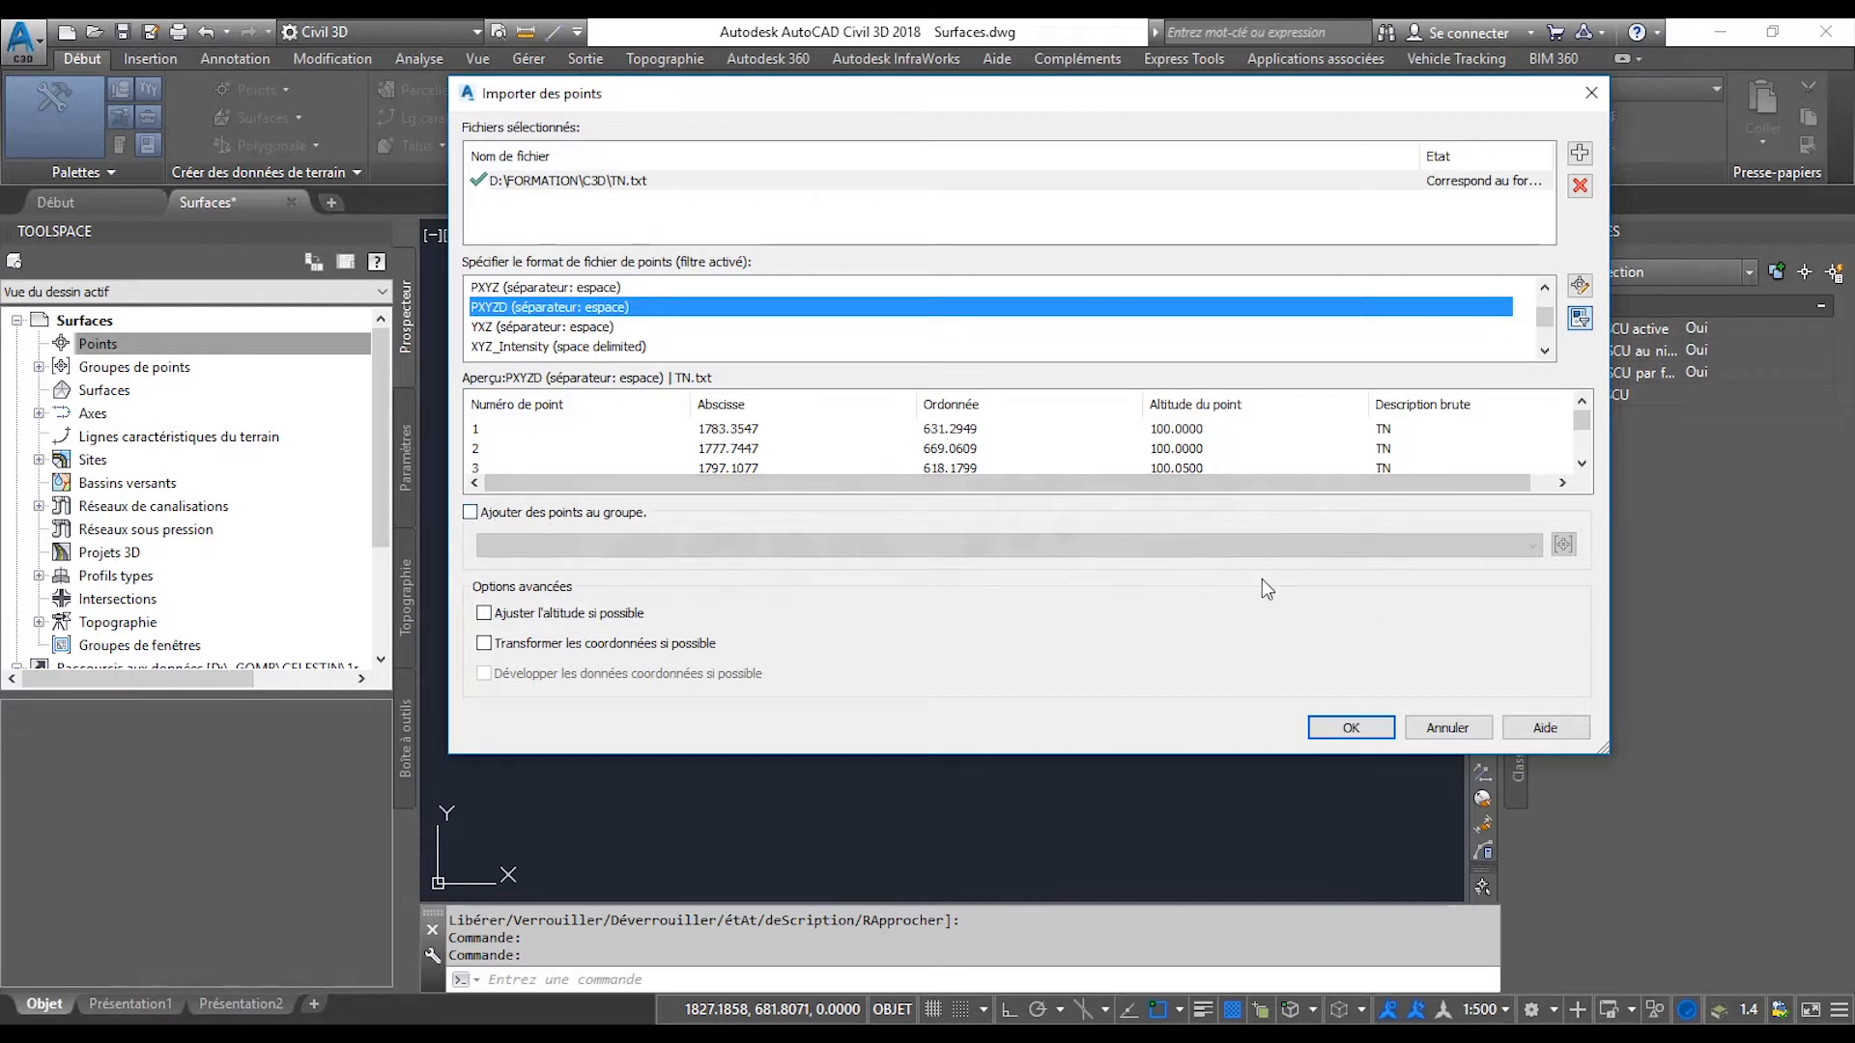
left_click(1352, 729)
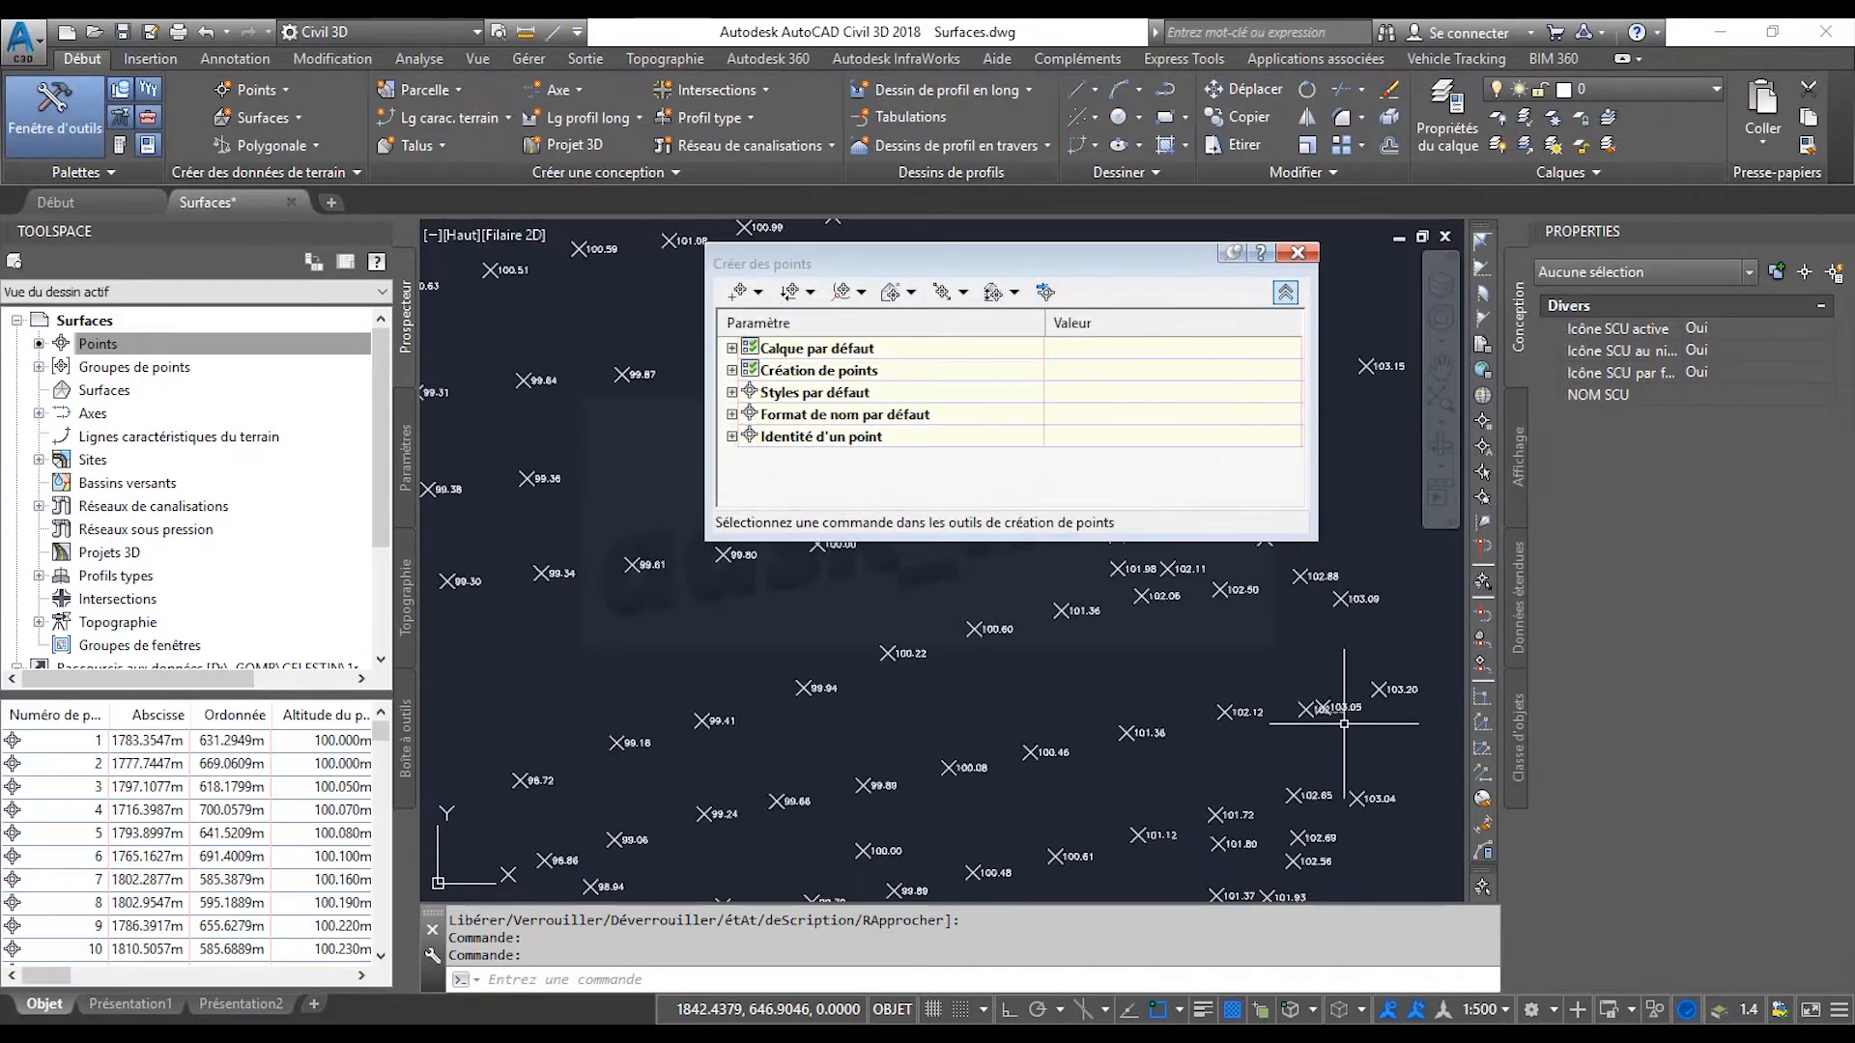
left_click(1298, 253)
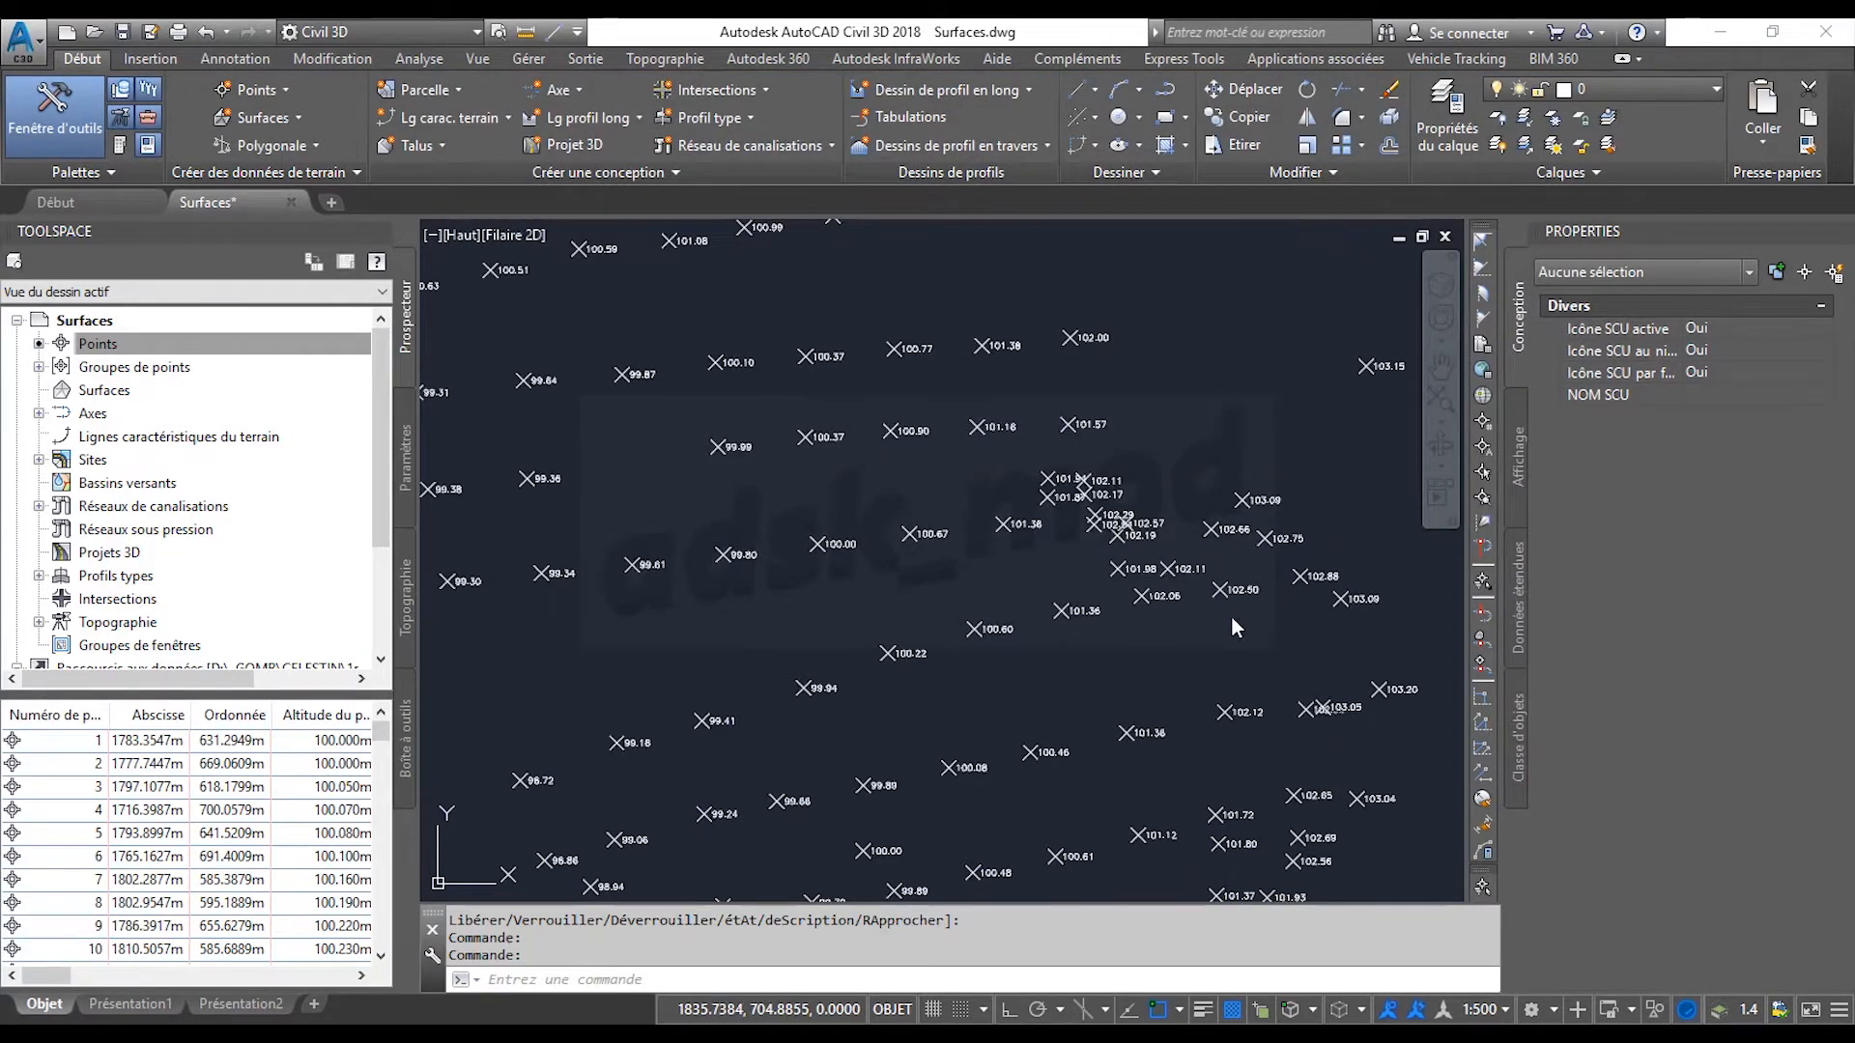
Create a new point group named TN.
scroll(1232, 616, "down", 5)
scroll(1232, 616, "down", 2)
middle_click_drag(1232, 616, 984, 538)
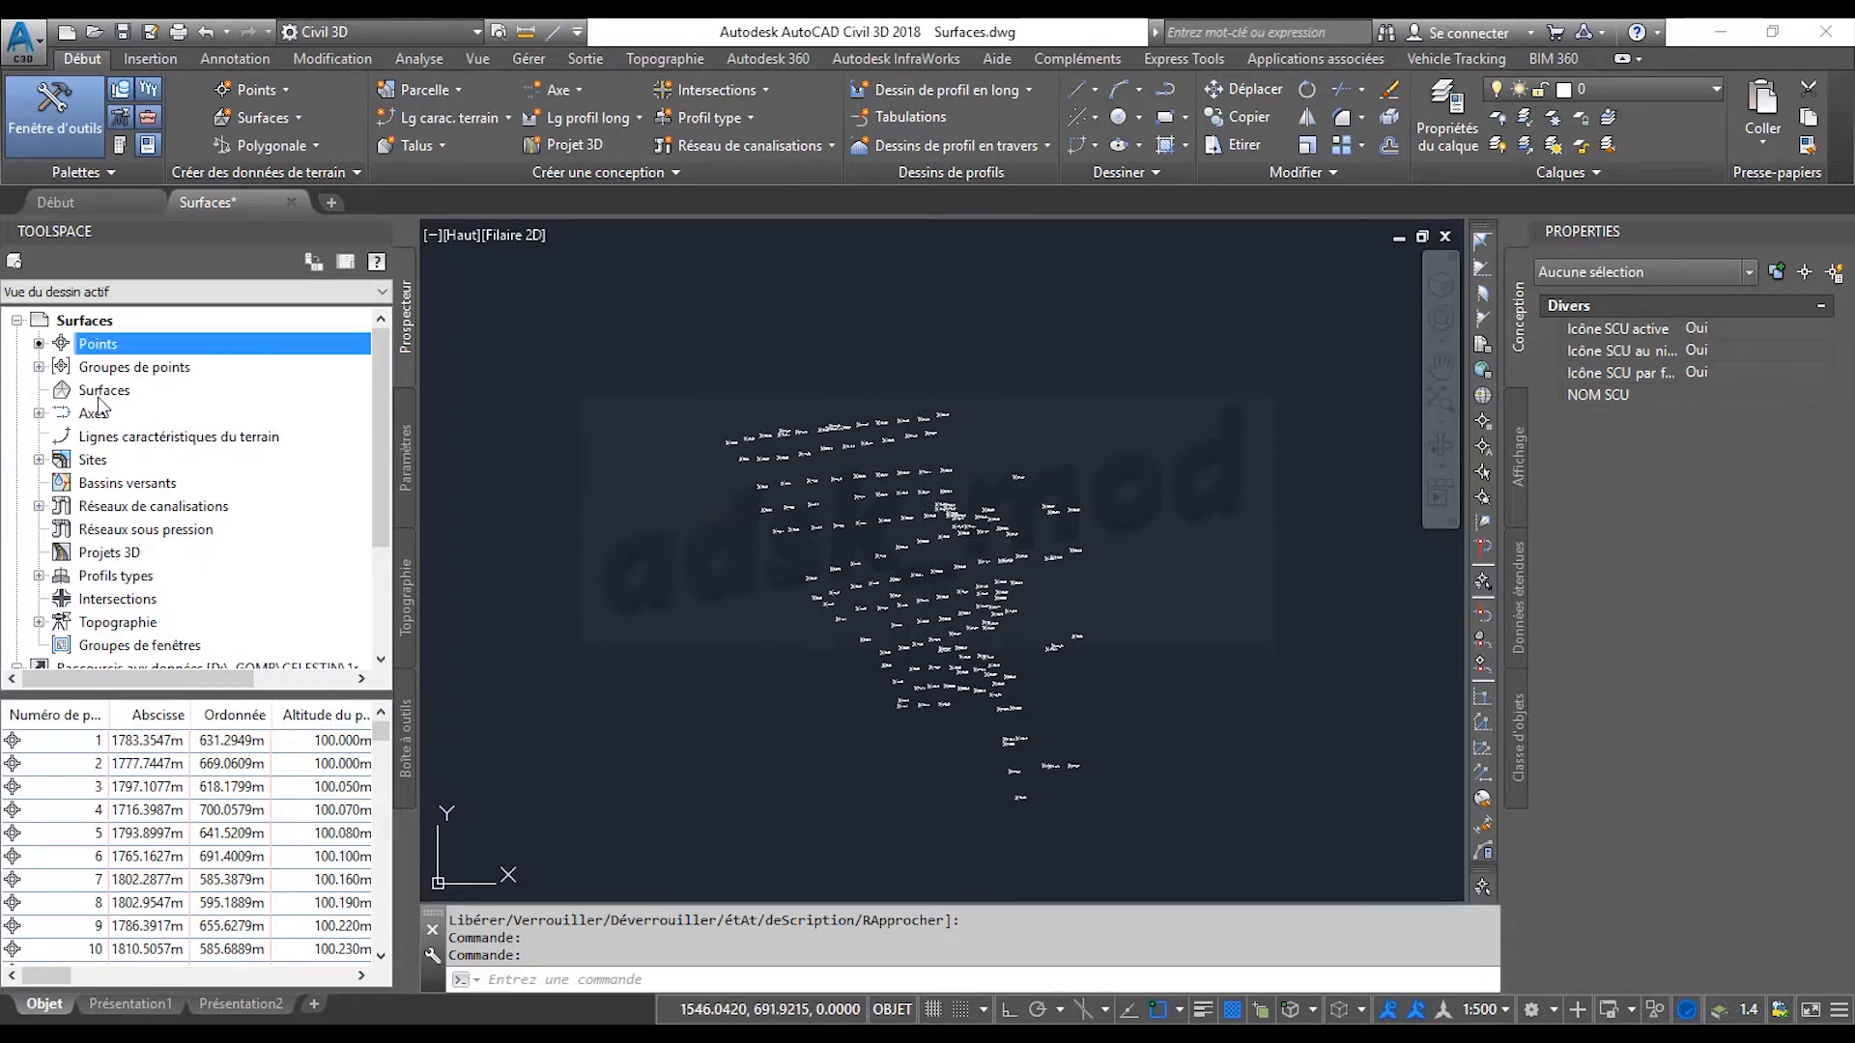
left_click(39, 368)
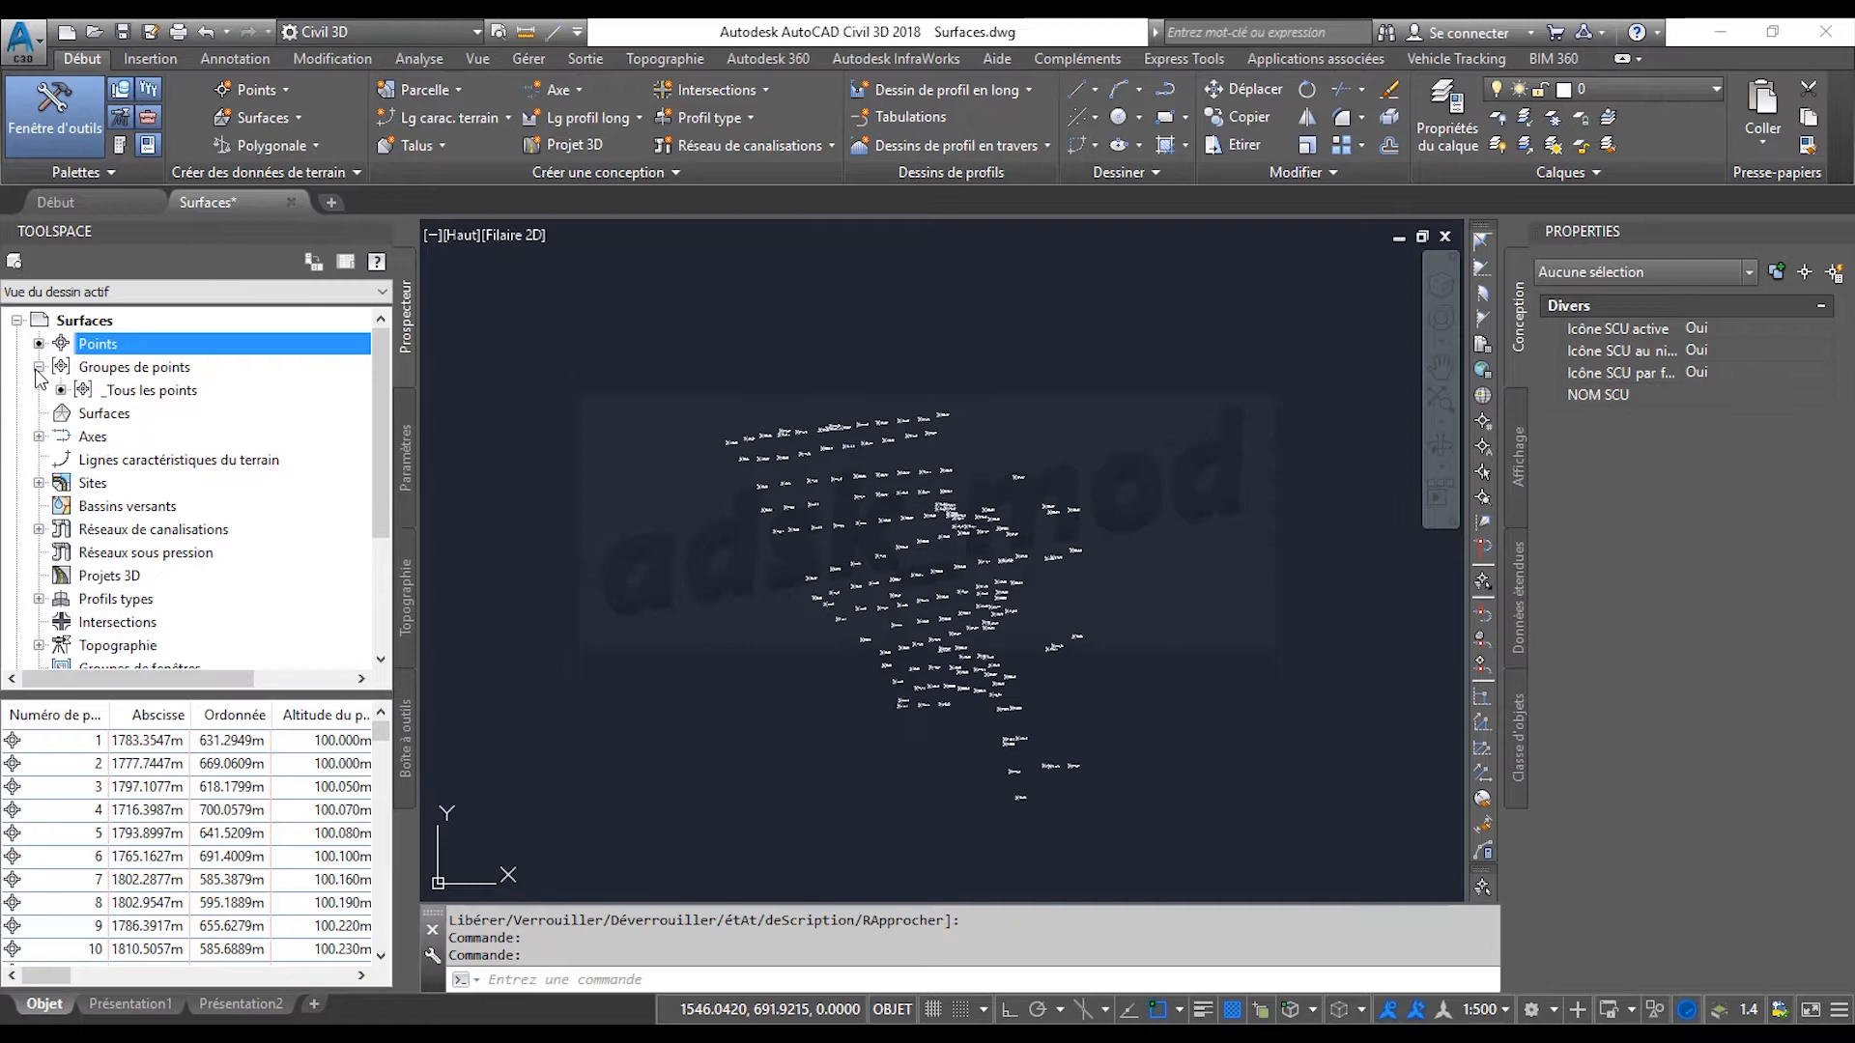
left_click(140, 371)
right_click(140, 371)
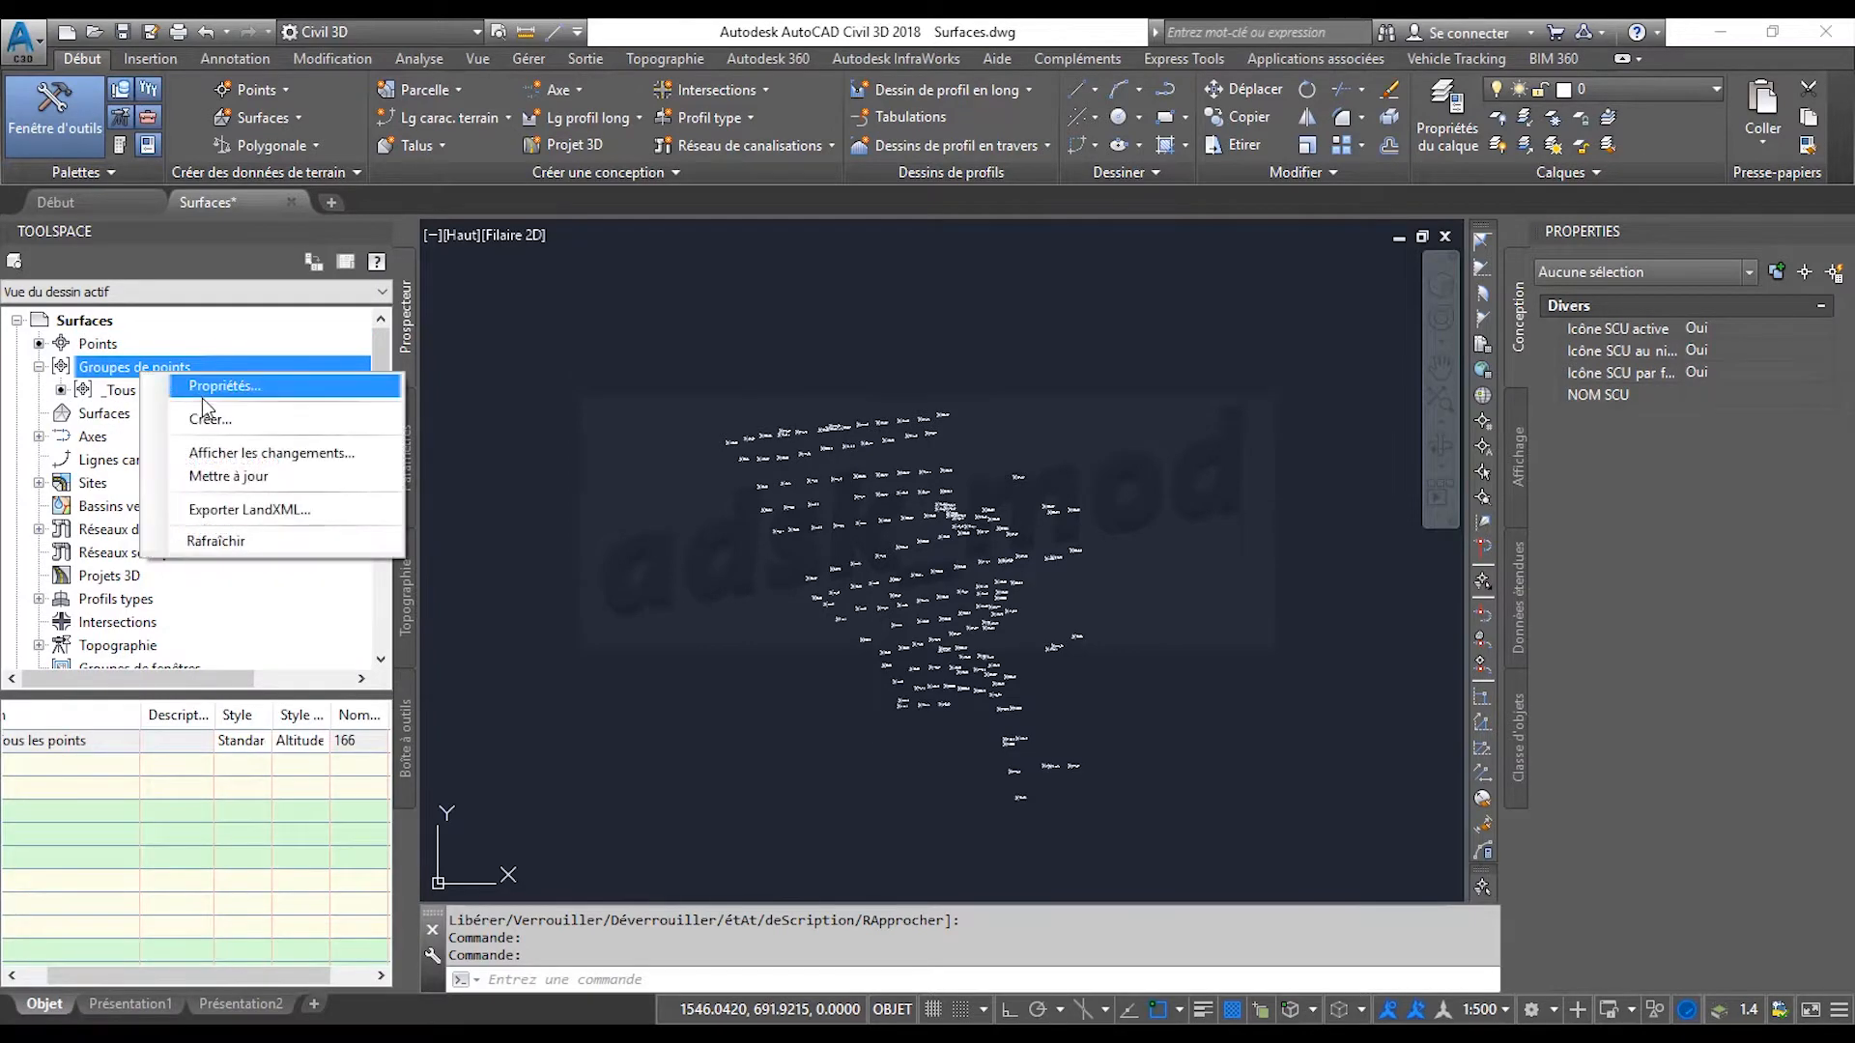
left_click(345, 422)
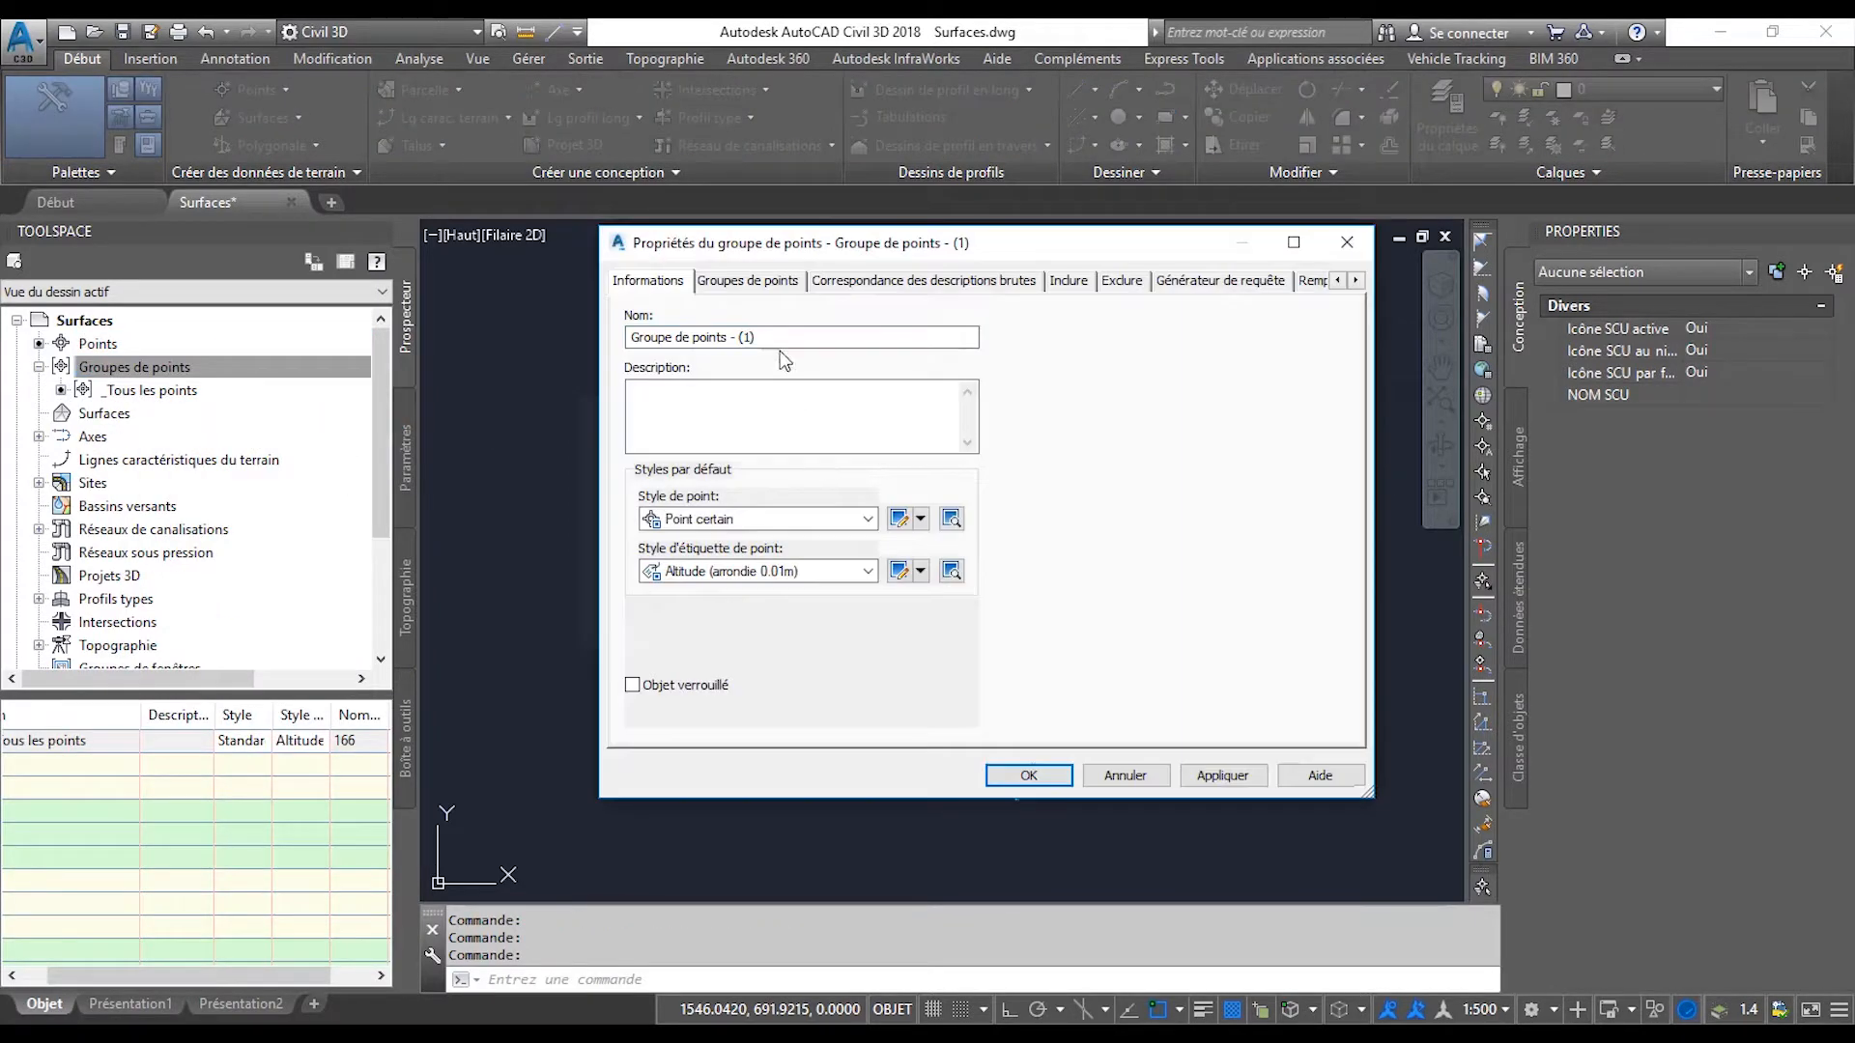
type("T")
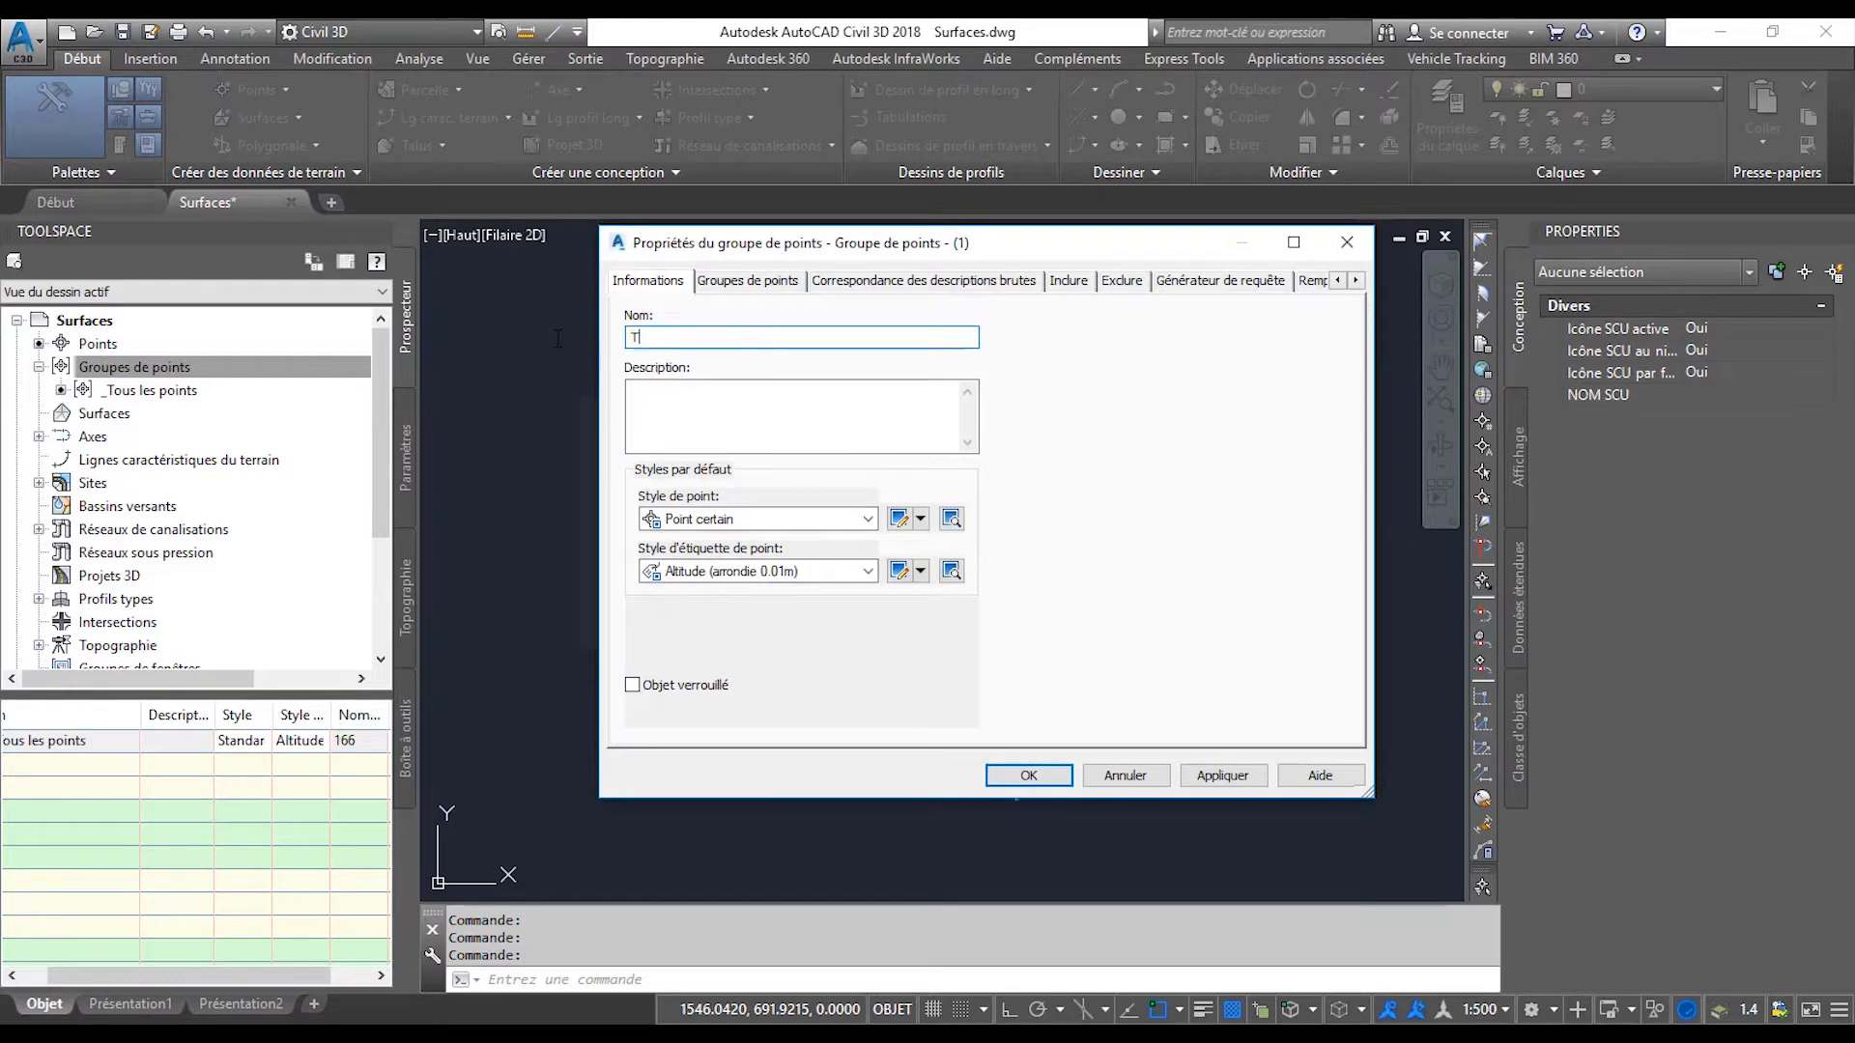
type("N")
Set the TN group's point style to Standard and its point label style to Altitude (arrondie 0.01m).
left_click(826, 522)
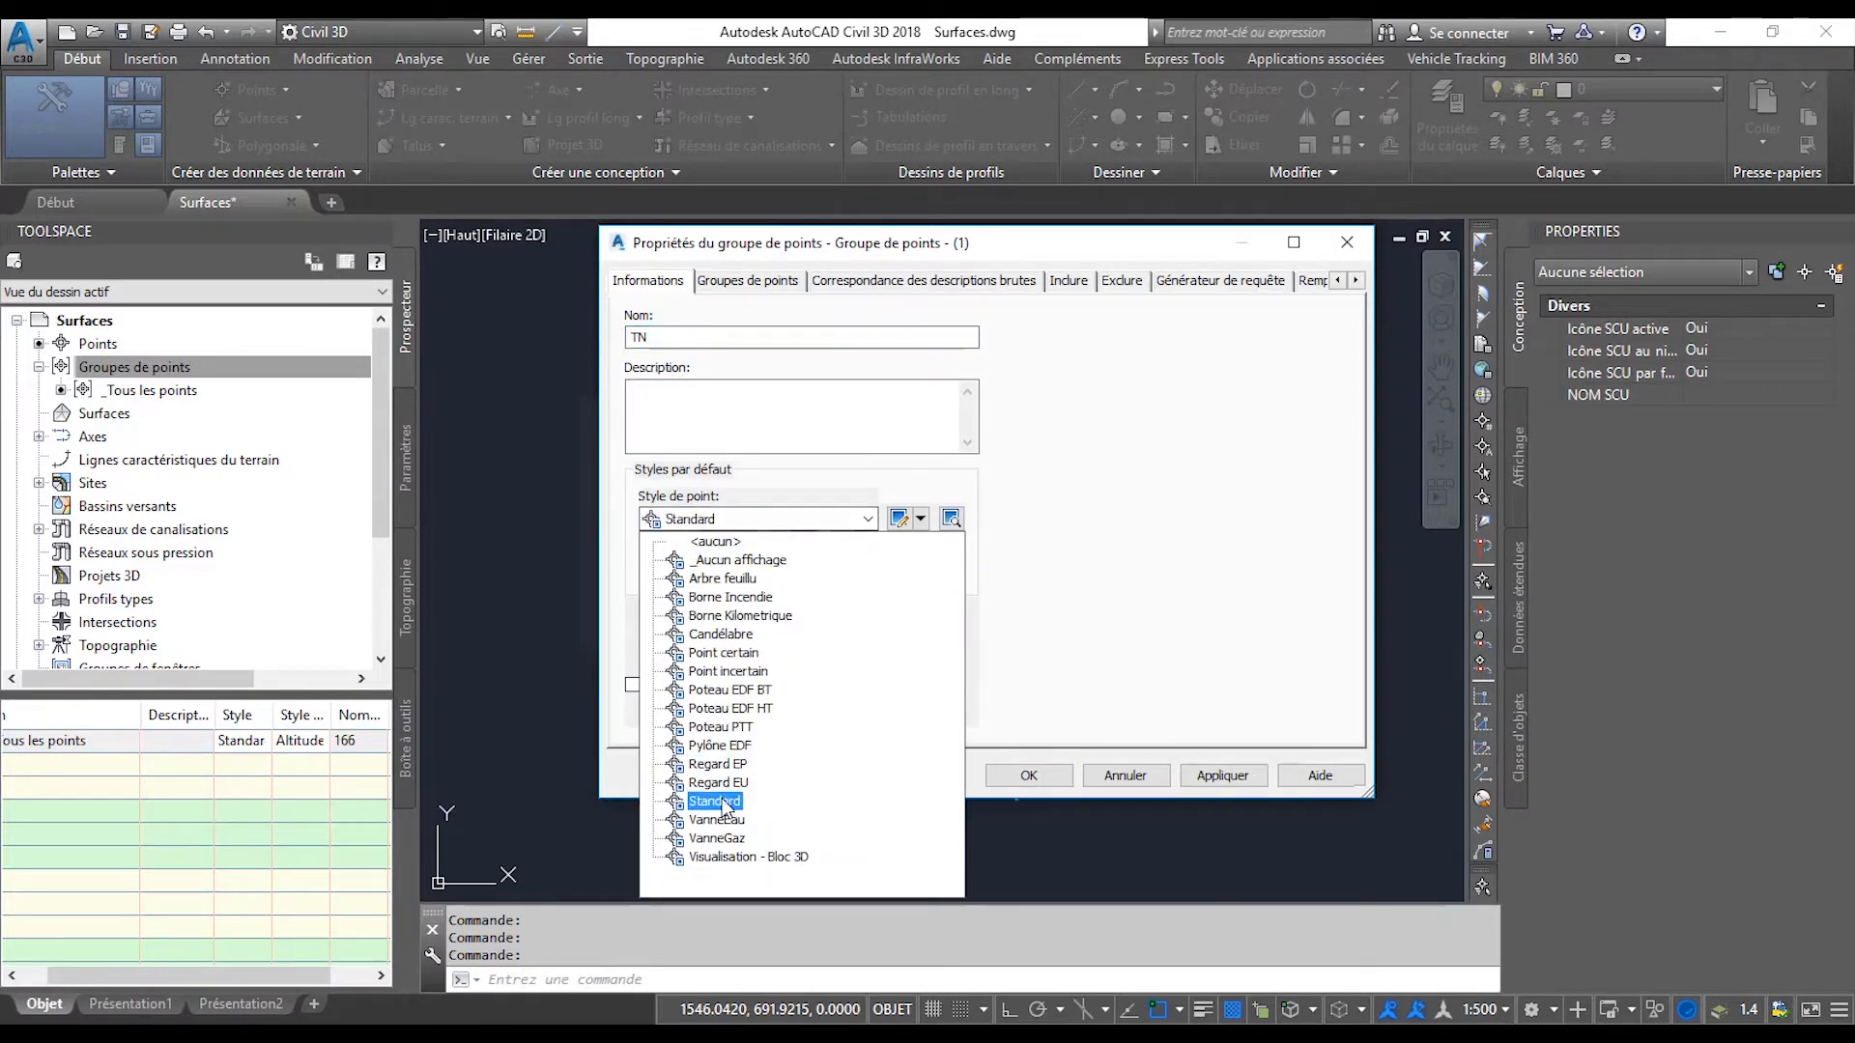
left_click(723, 802)
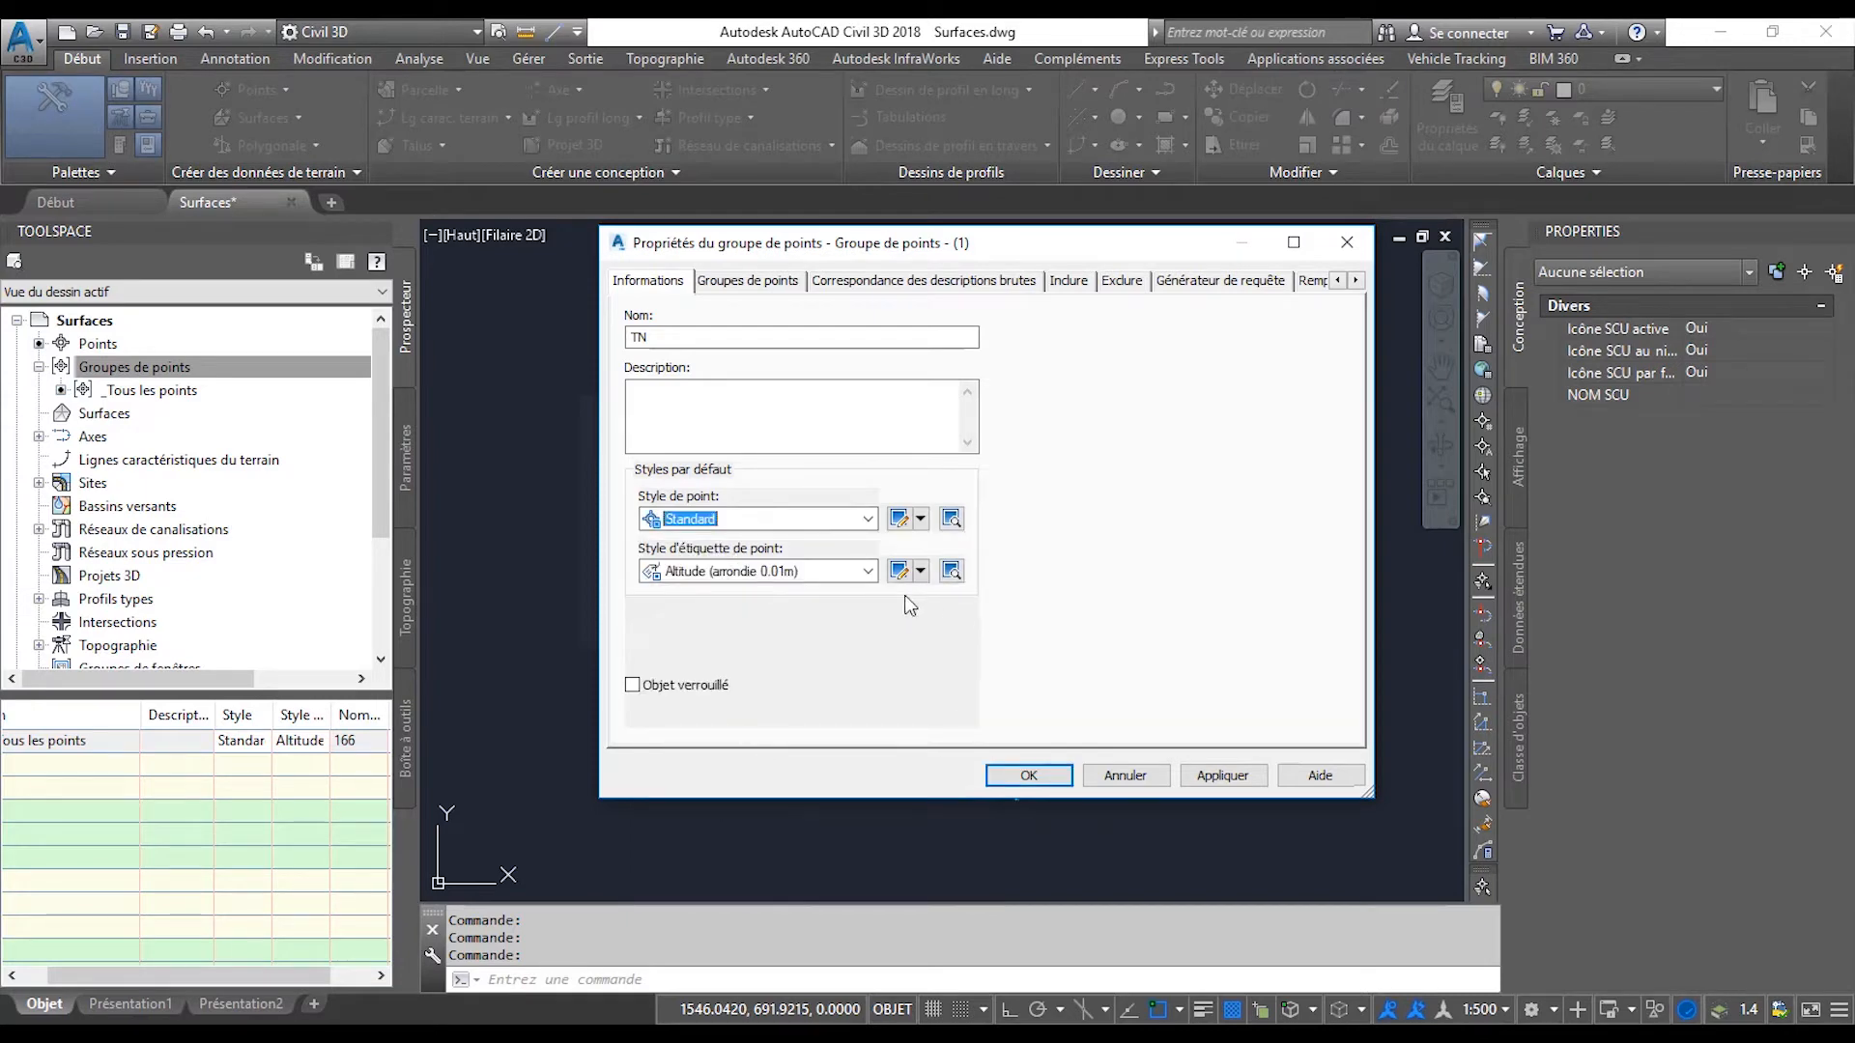
left_click(870, 572)
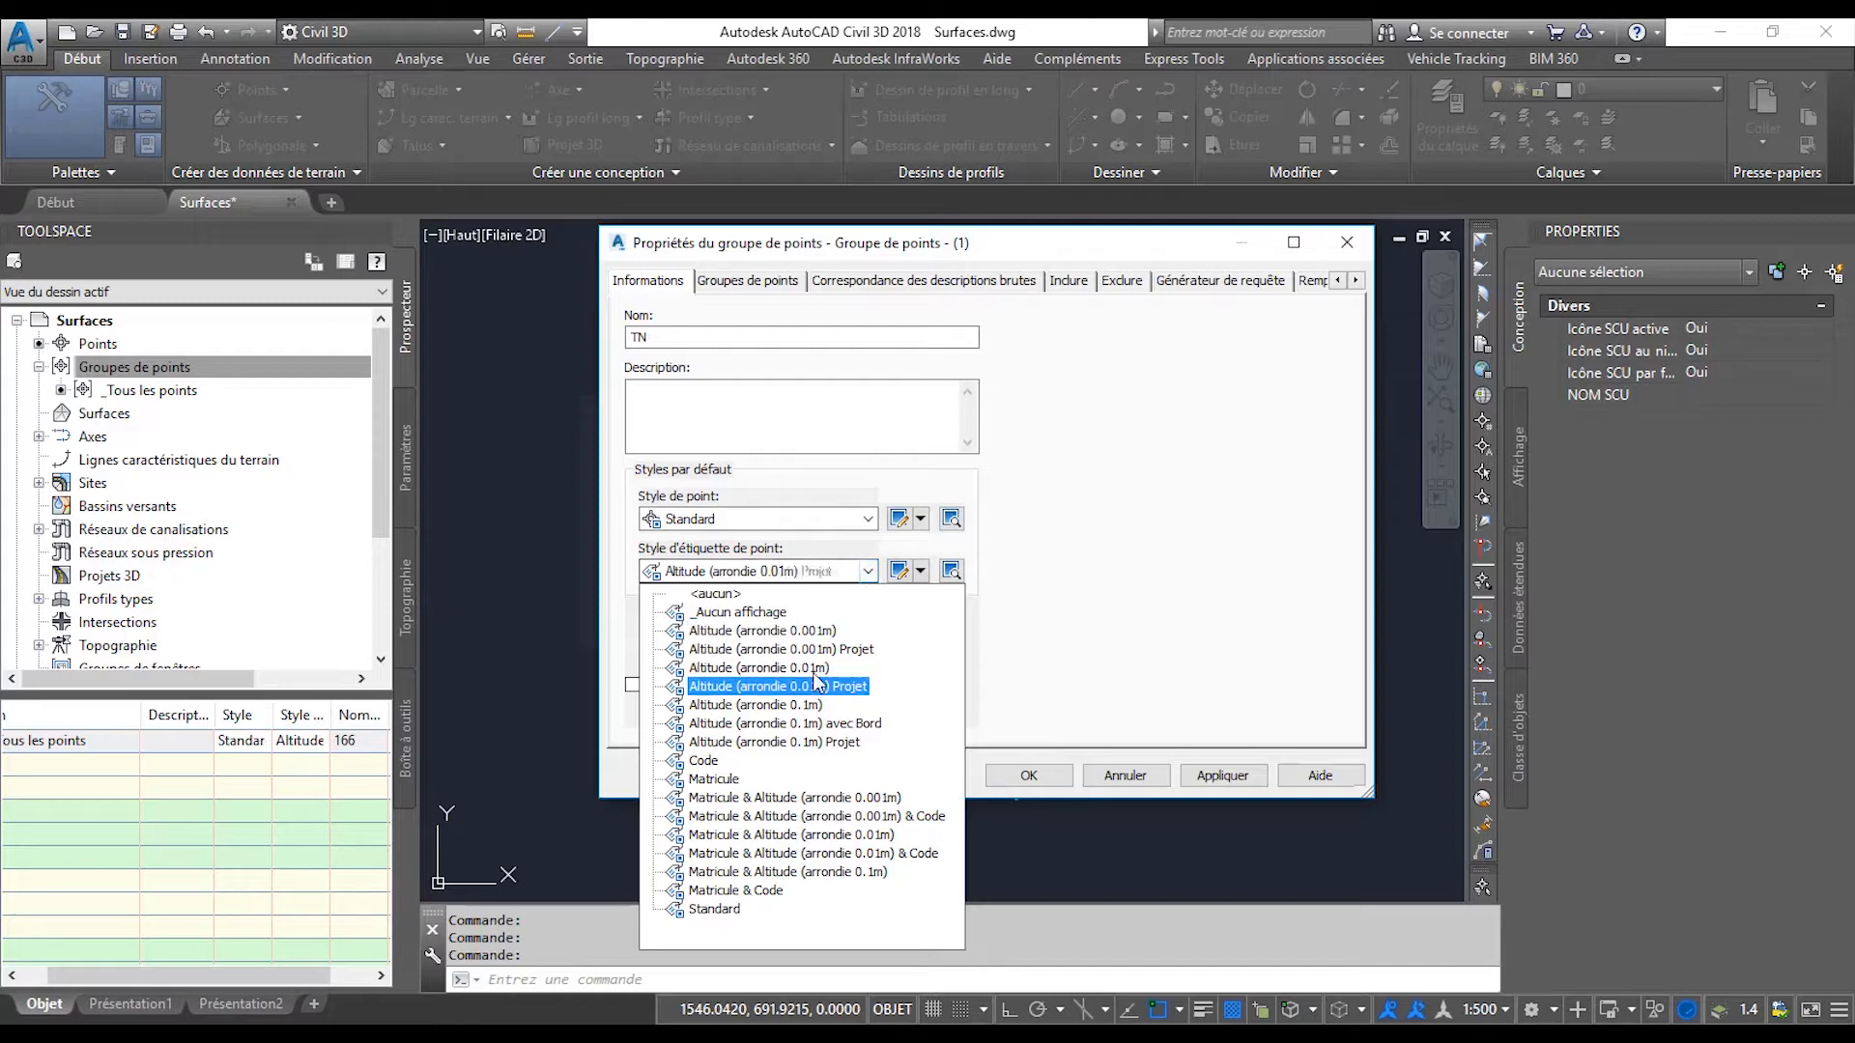
left_click(815, 668)
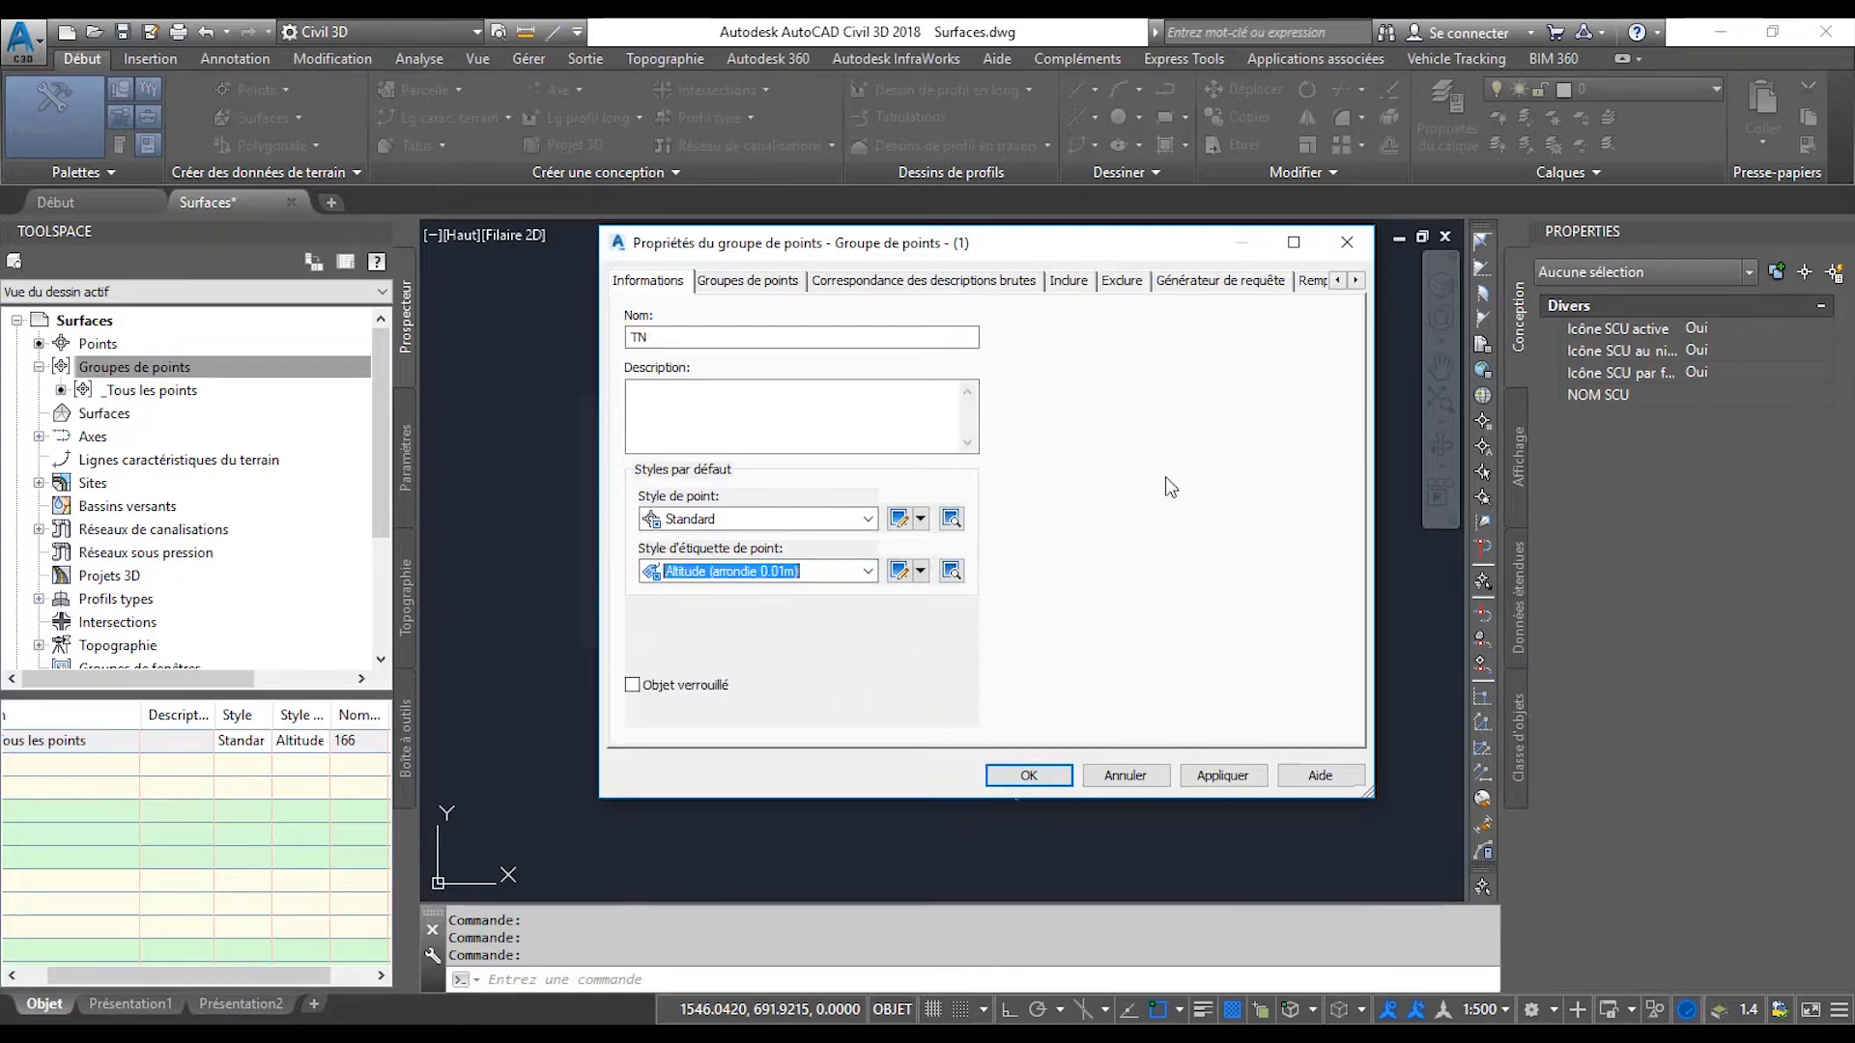
Include points whose raw description matches TN in the group and confirm the group's properties.
left_click(1068, 282)
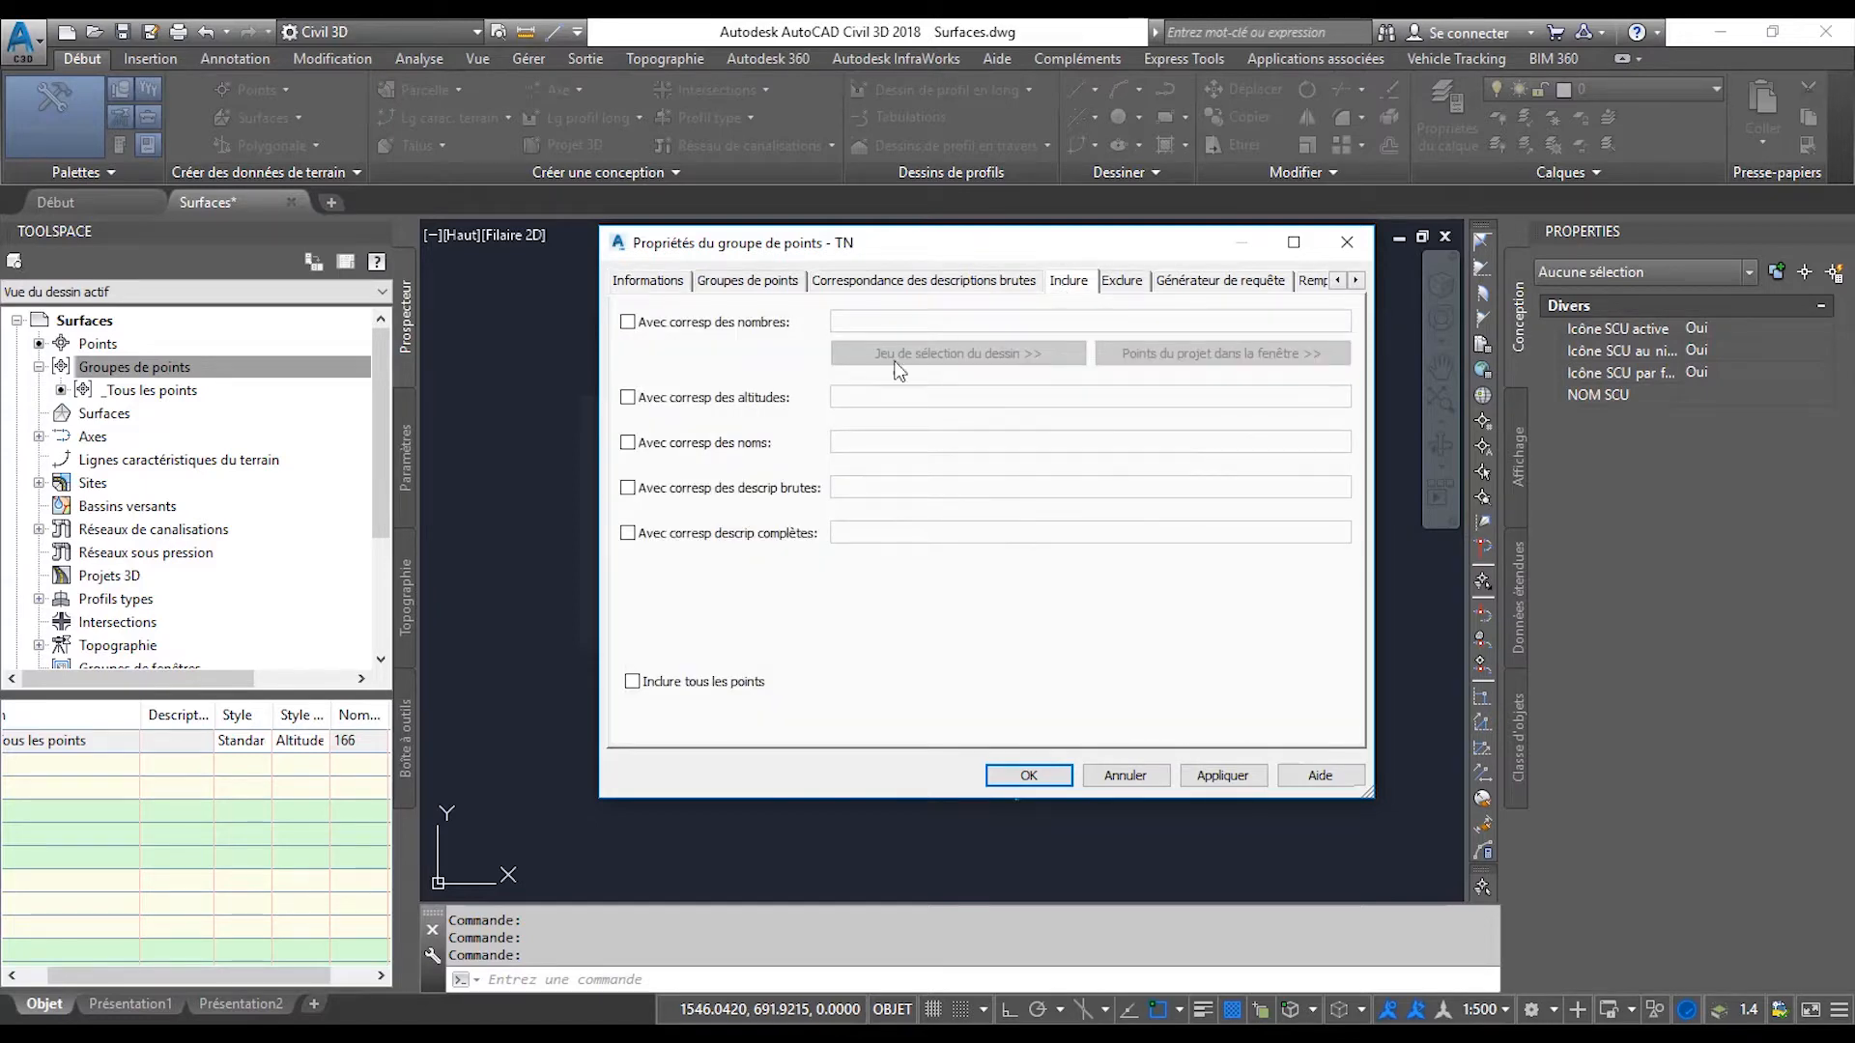
left_click(687, 492)
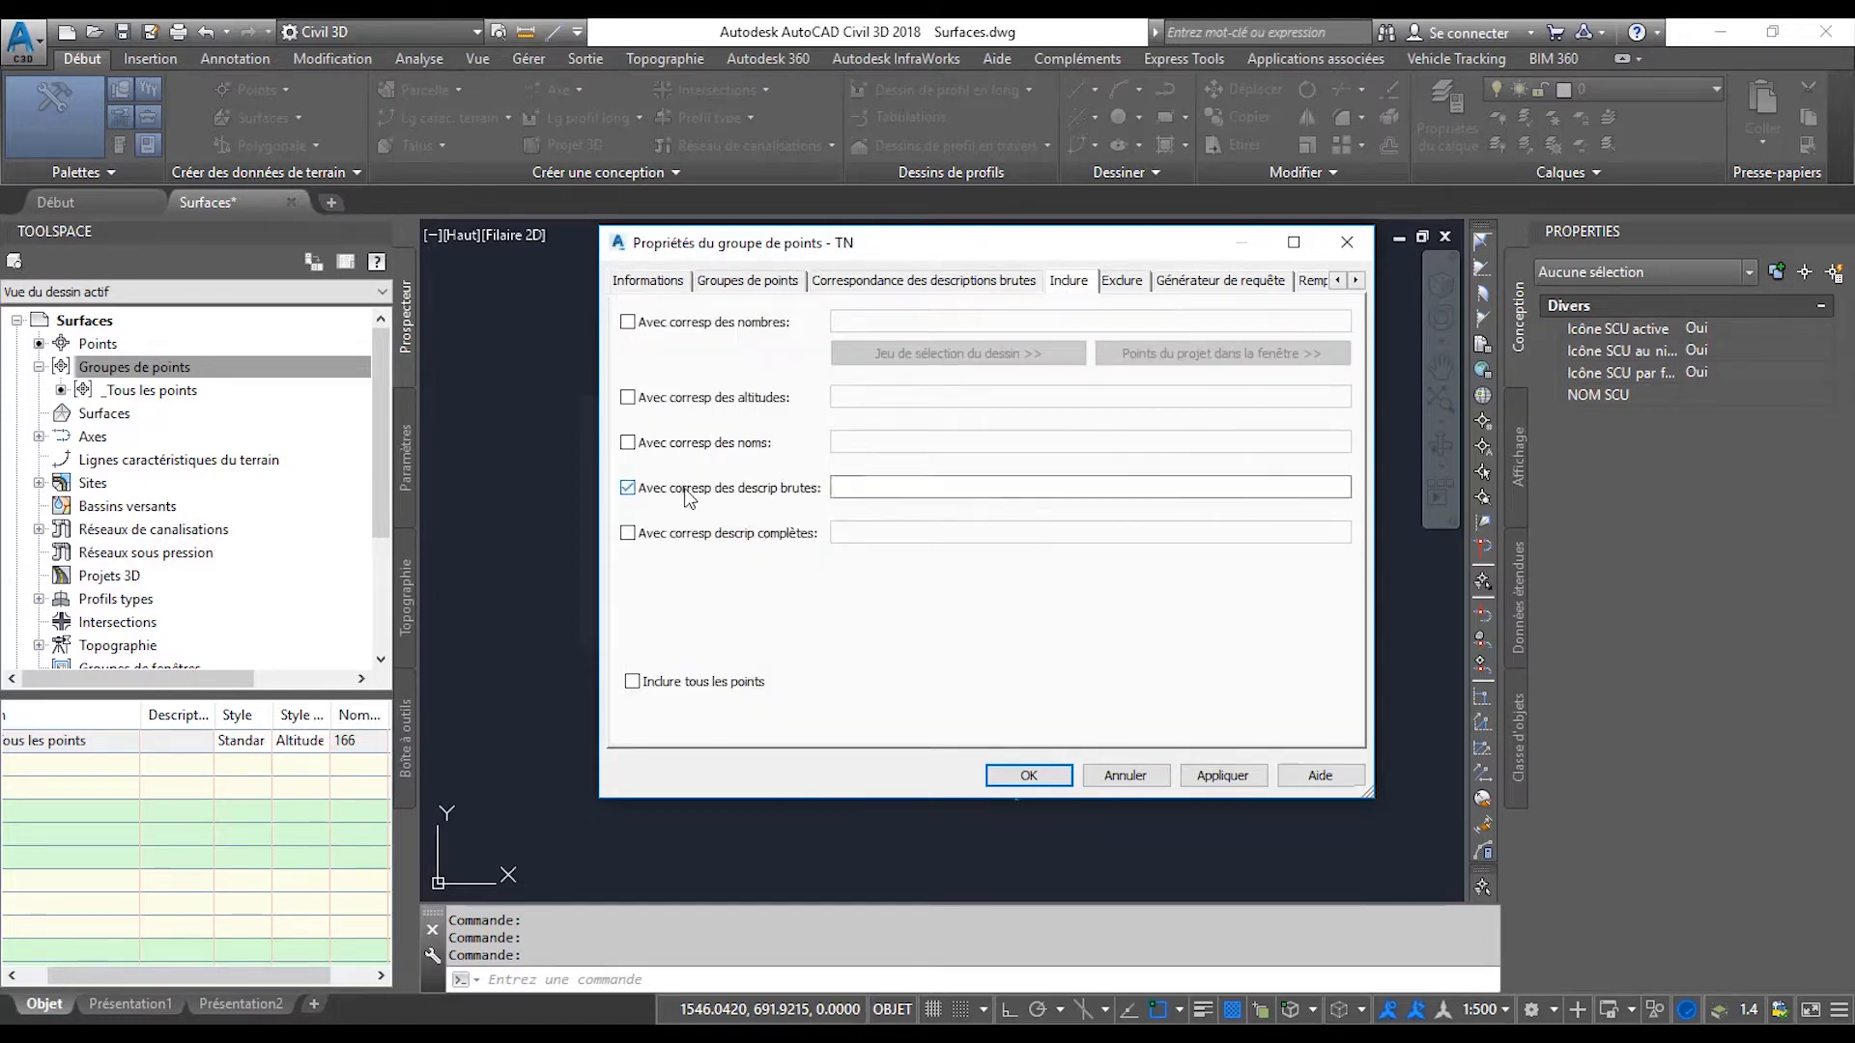
left_click(863, 487)
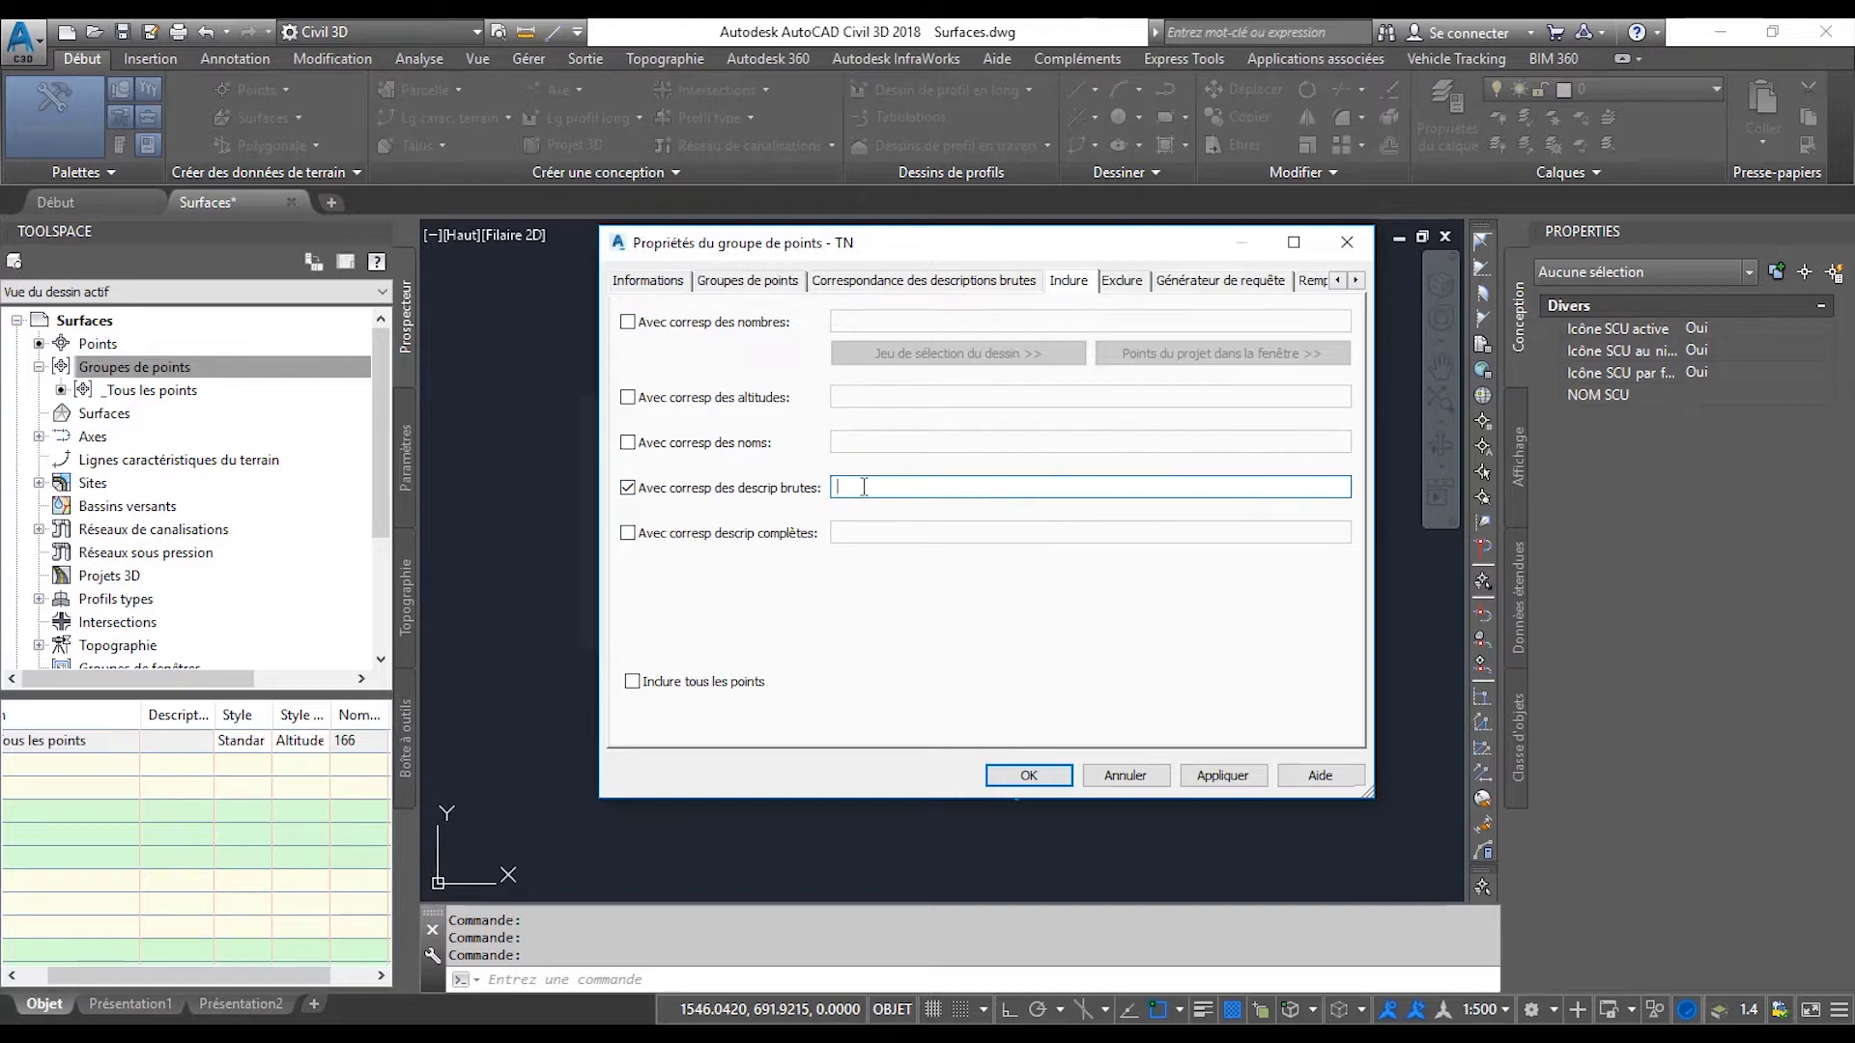
type("TN")
left_click(1051, 776)
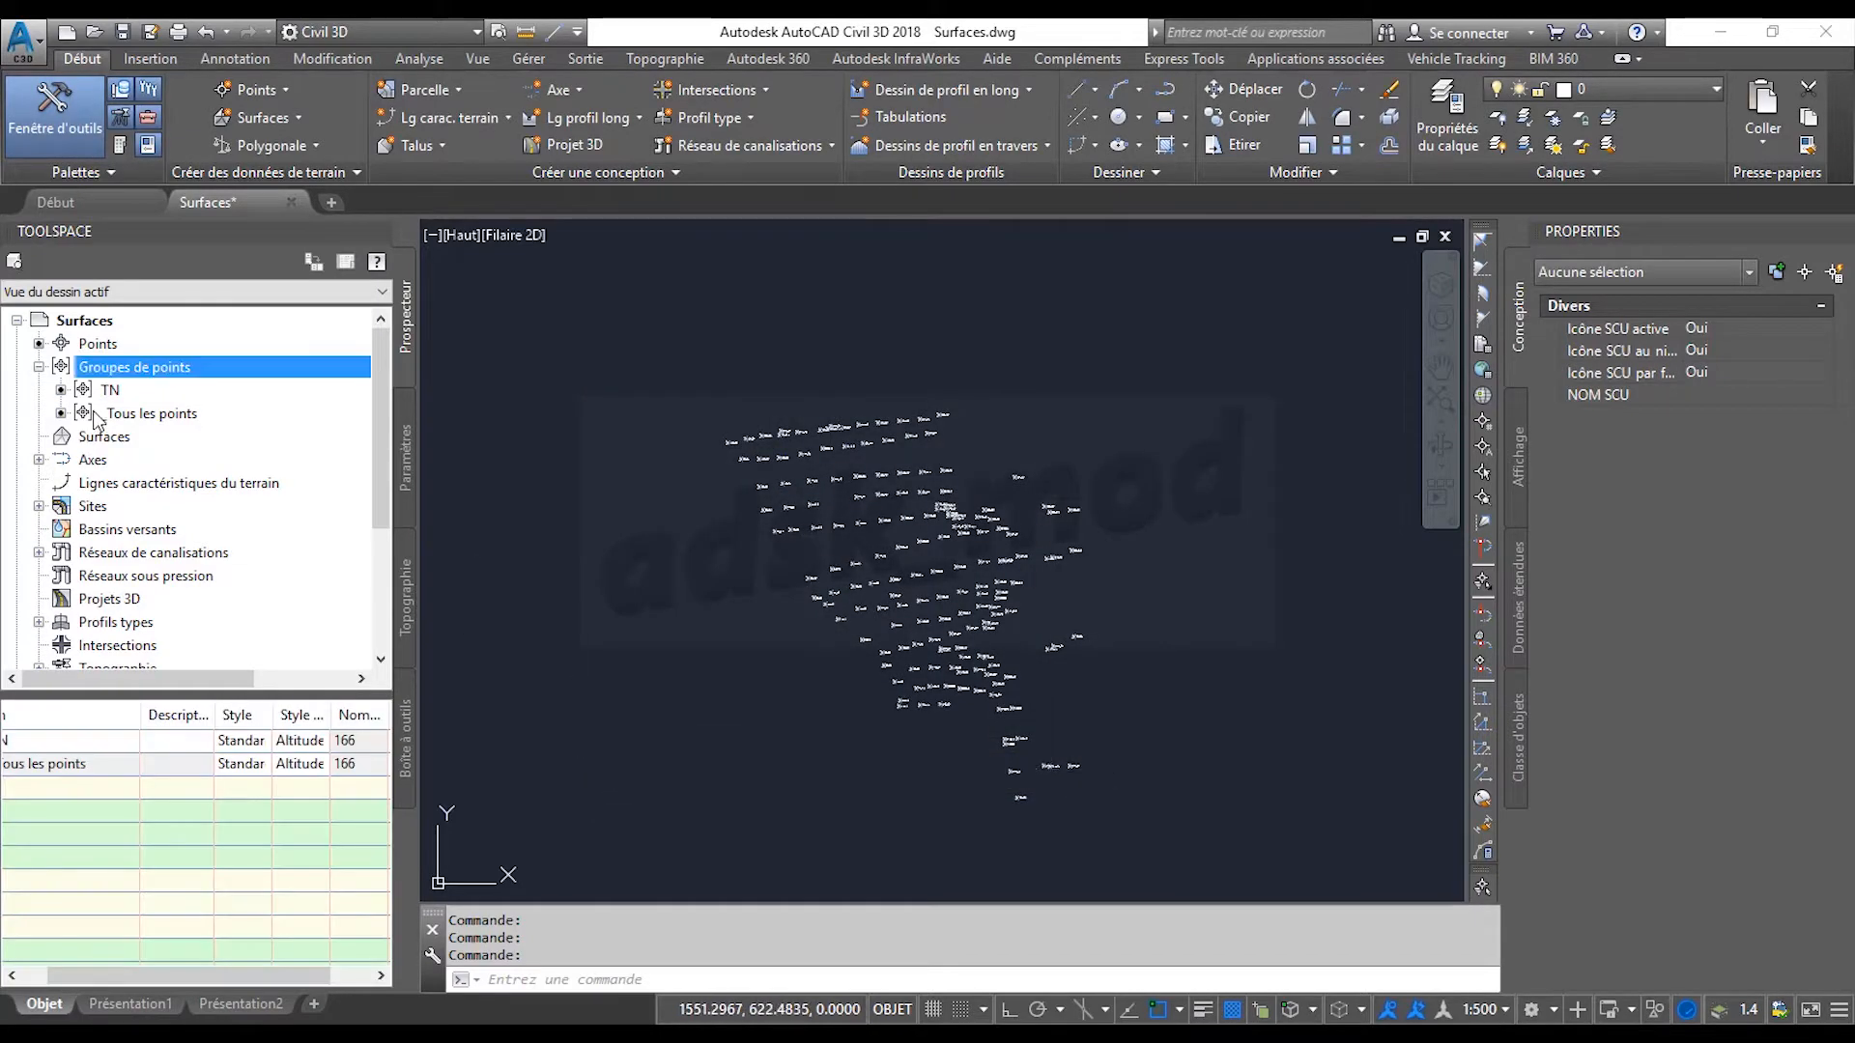
Review the list of points contained in the TN point group, then collapse the point groups and select the Surfaces collection.
left_click(109, 392)
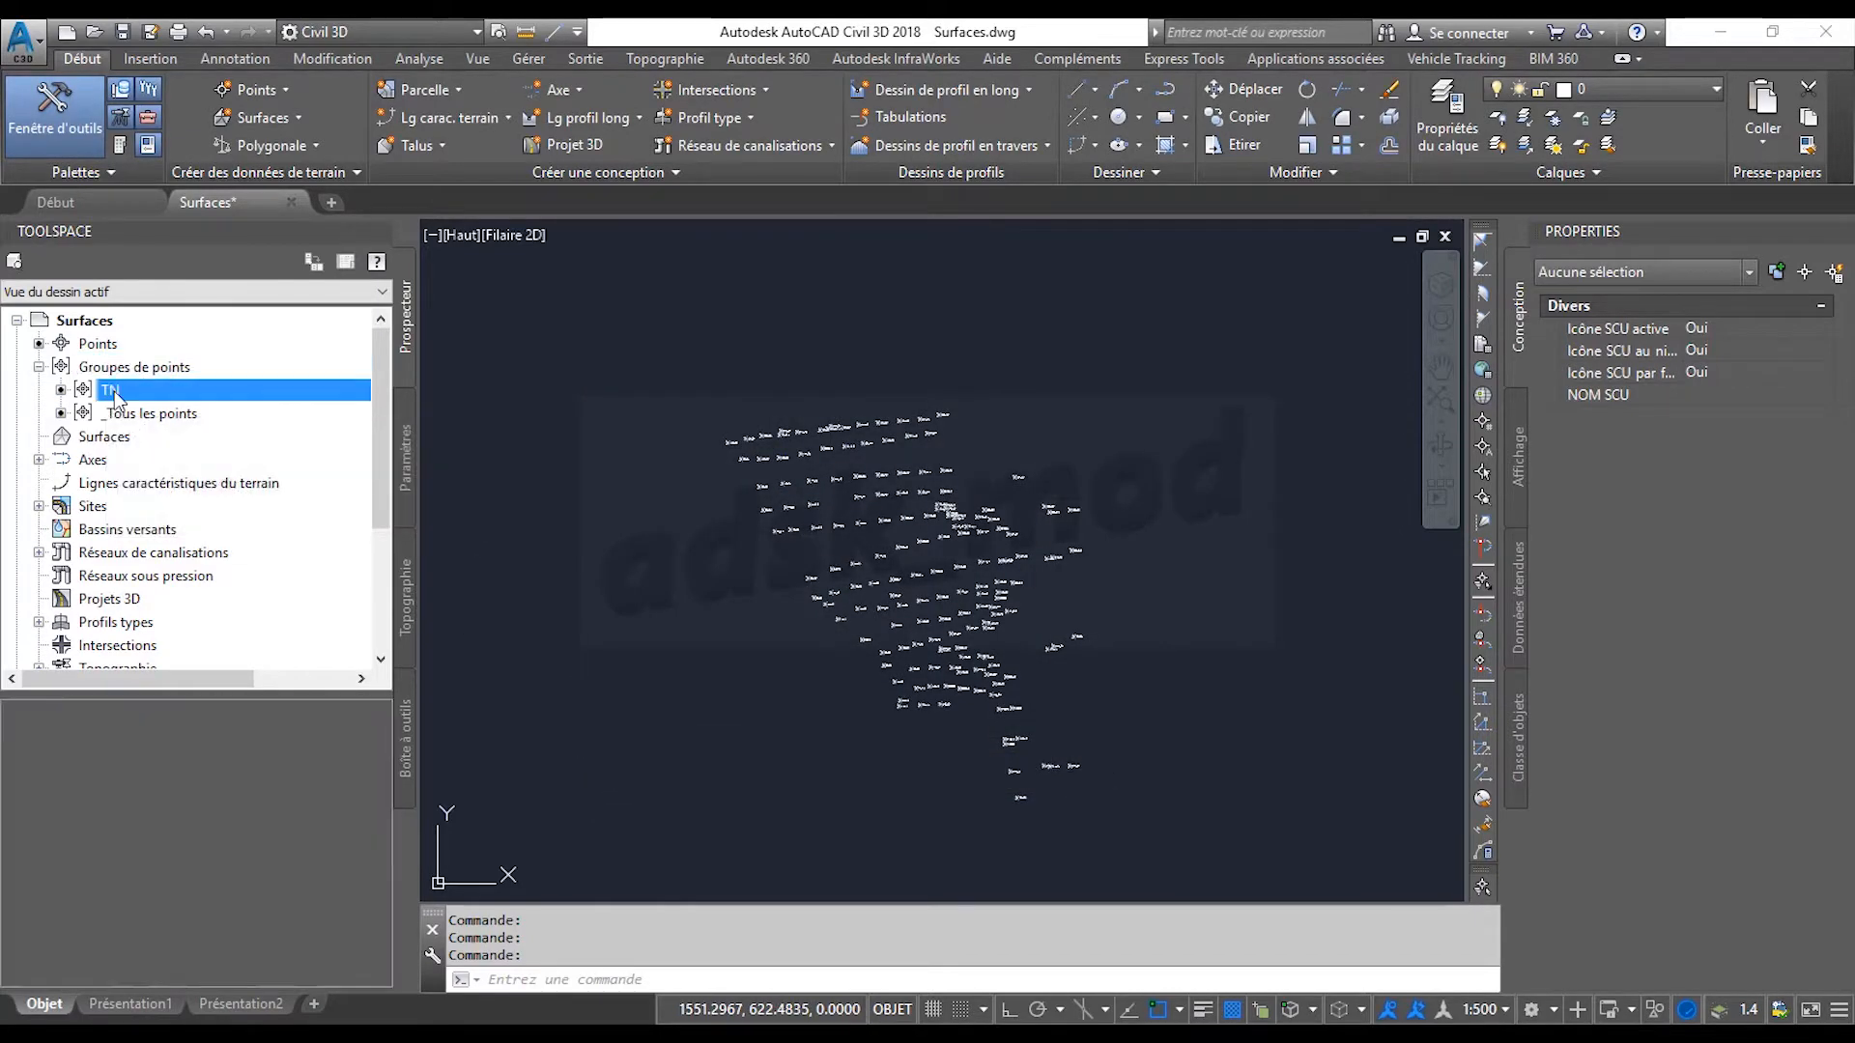
right_click(114, 392)
left_click(102, 393)
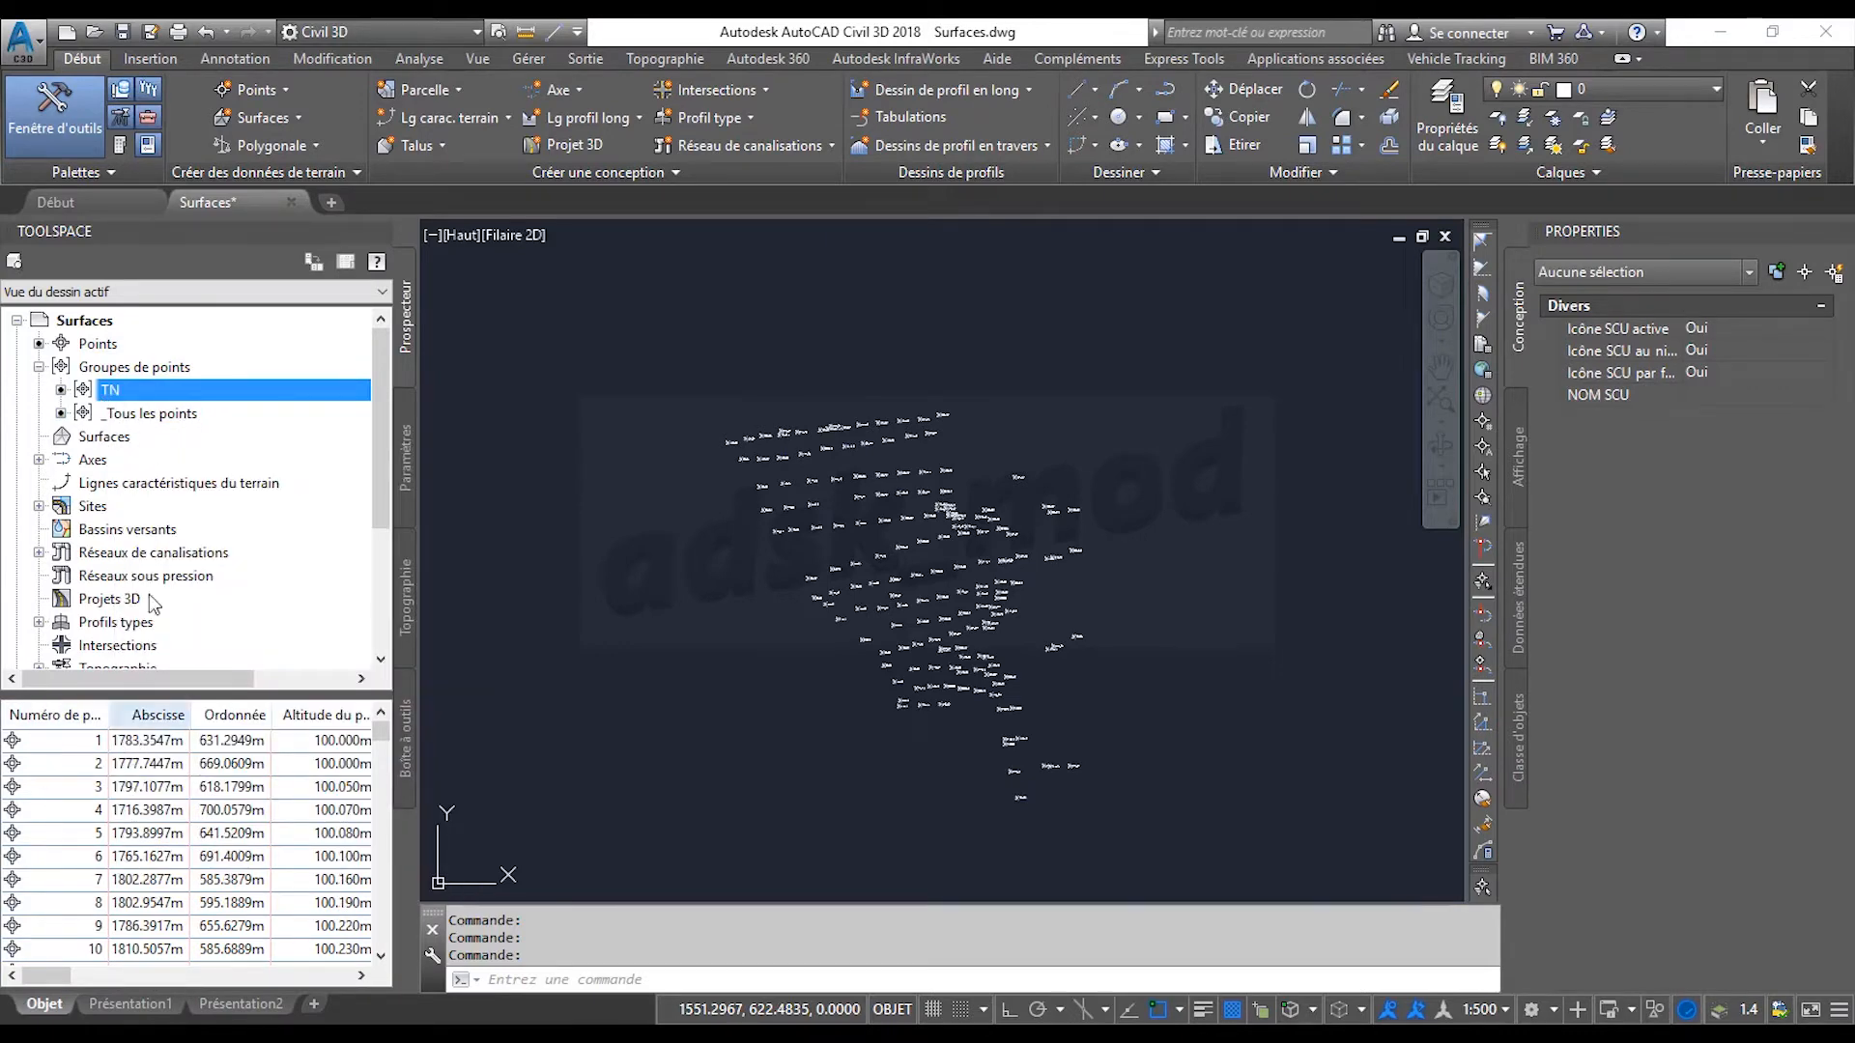
left_click(168, 375)
left_click(112, 391)
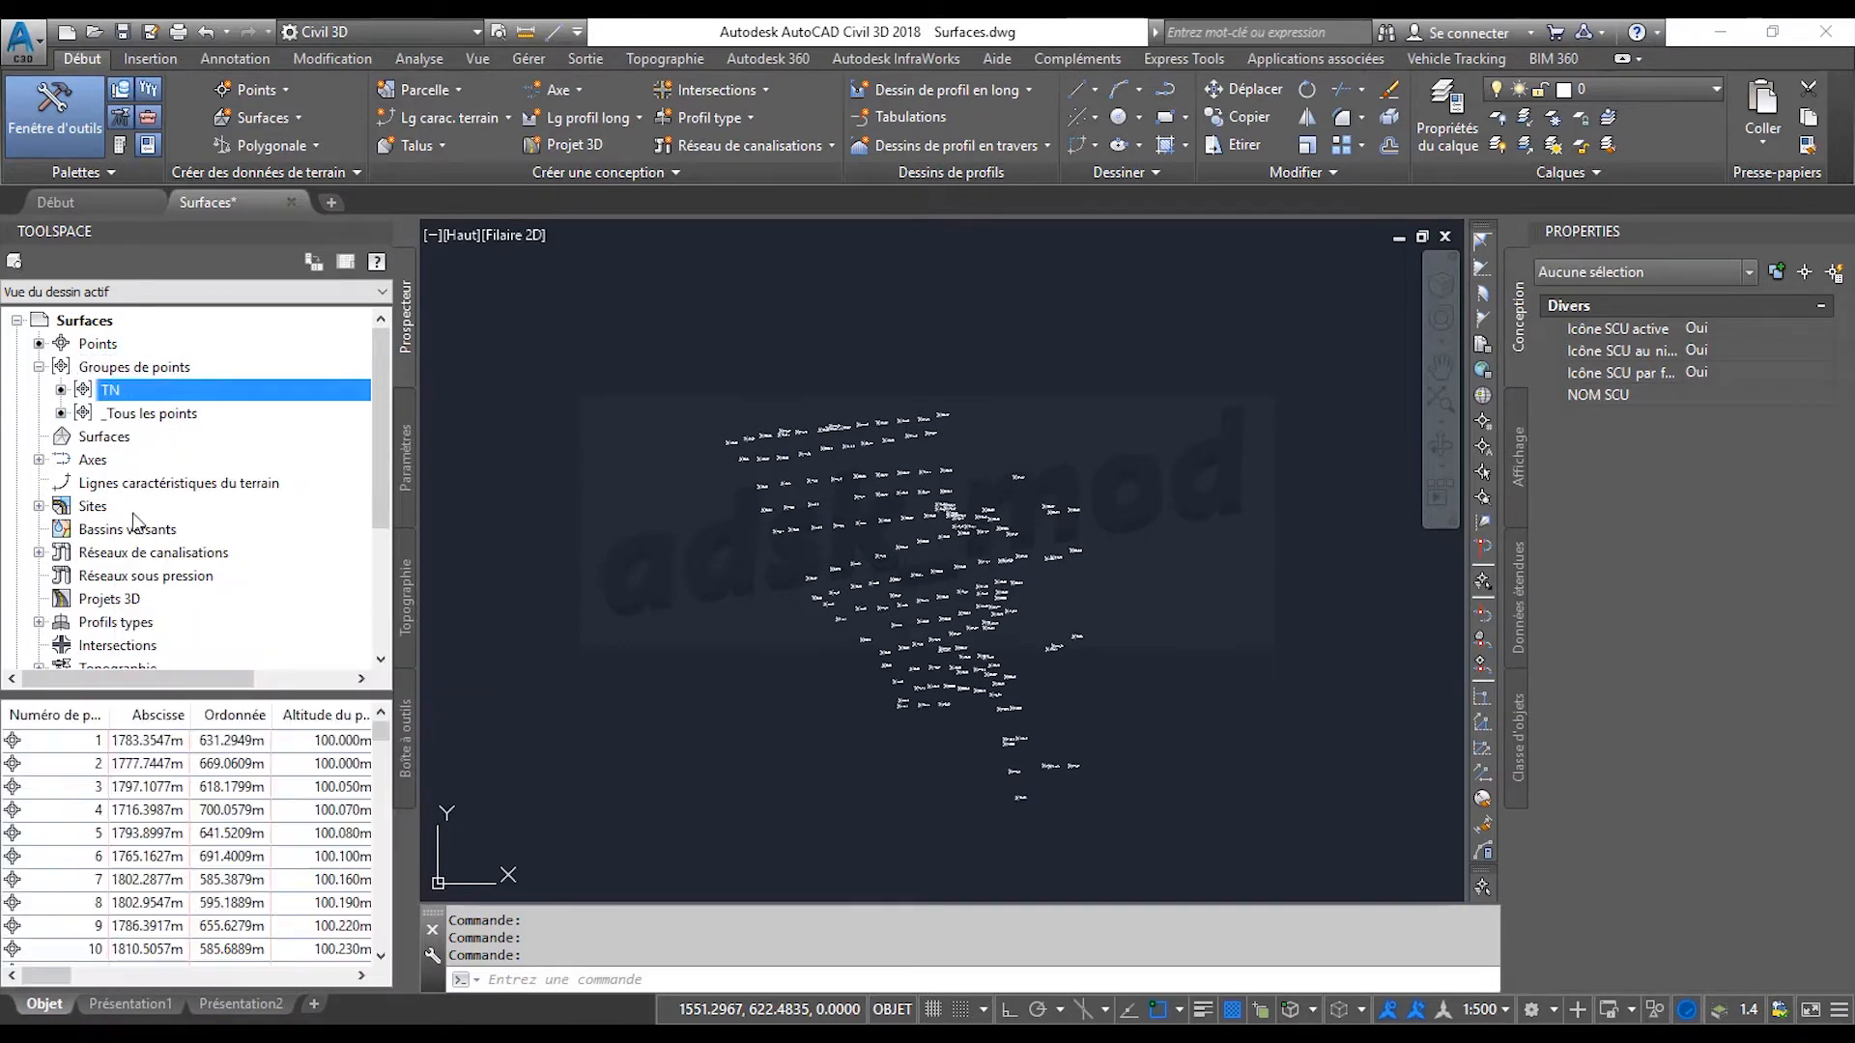
scroll(130, 881, "down", 15)
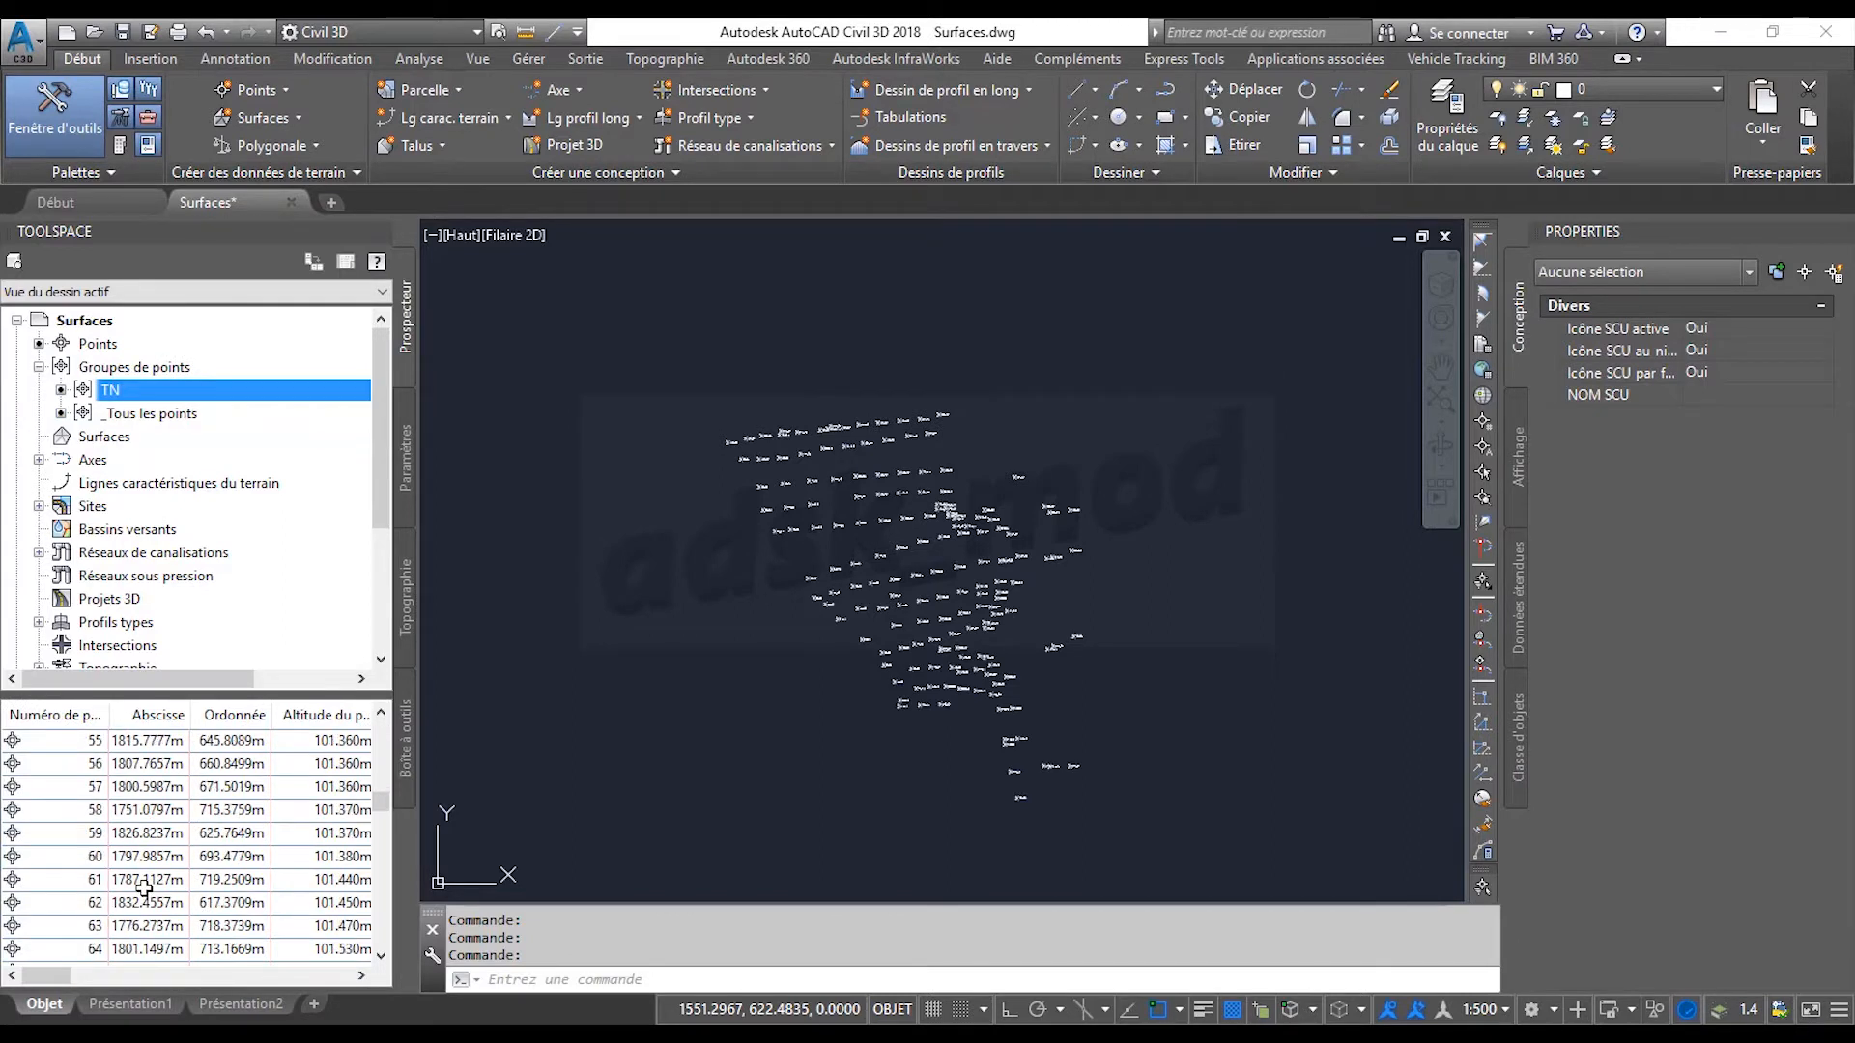
left_click(38, 367)
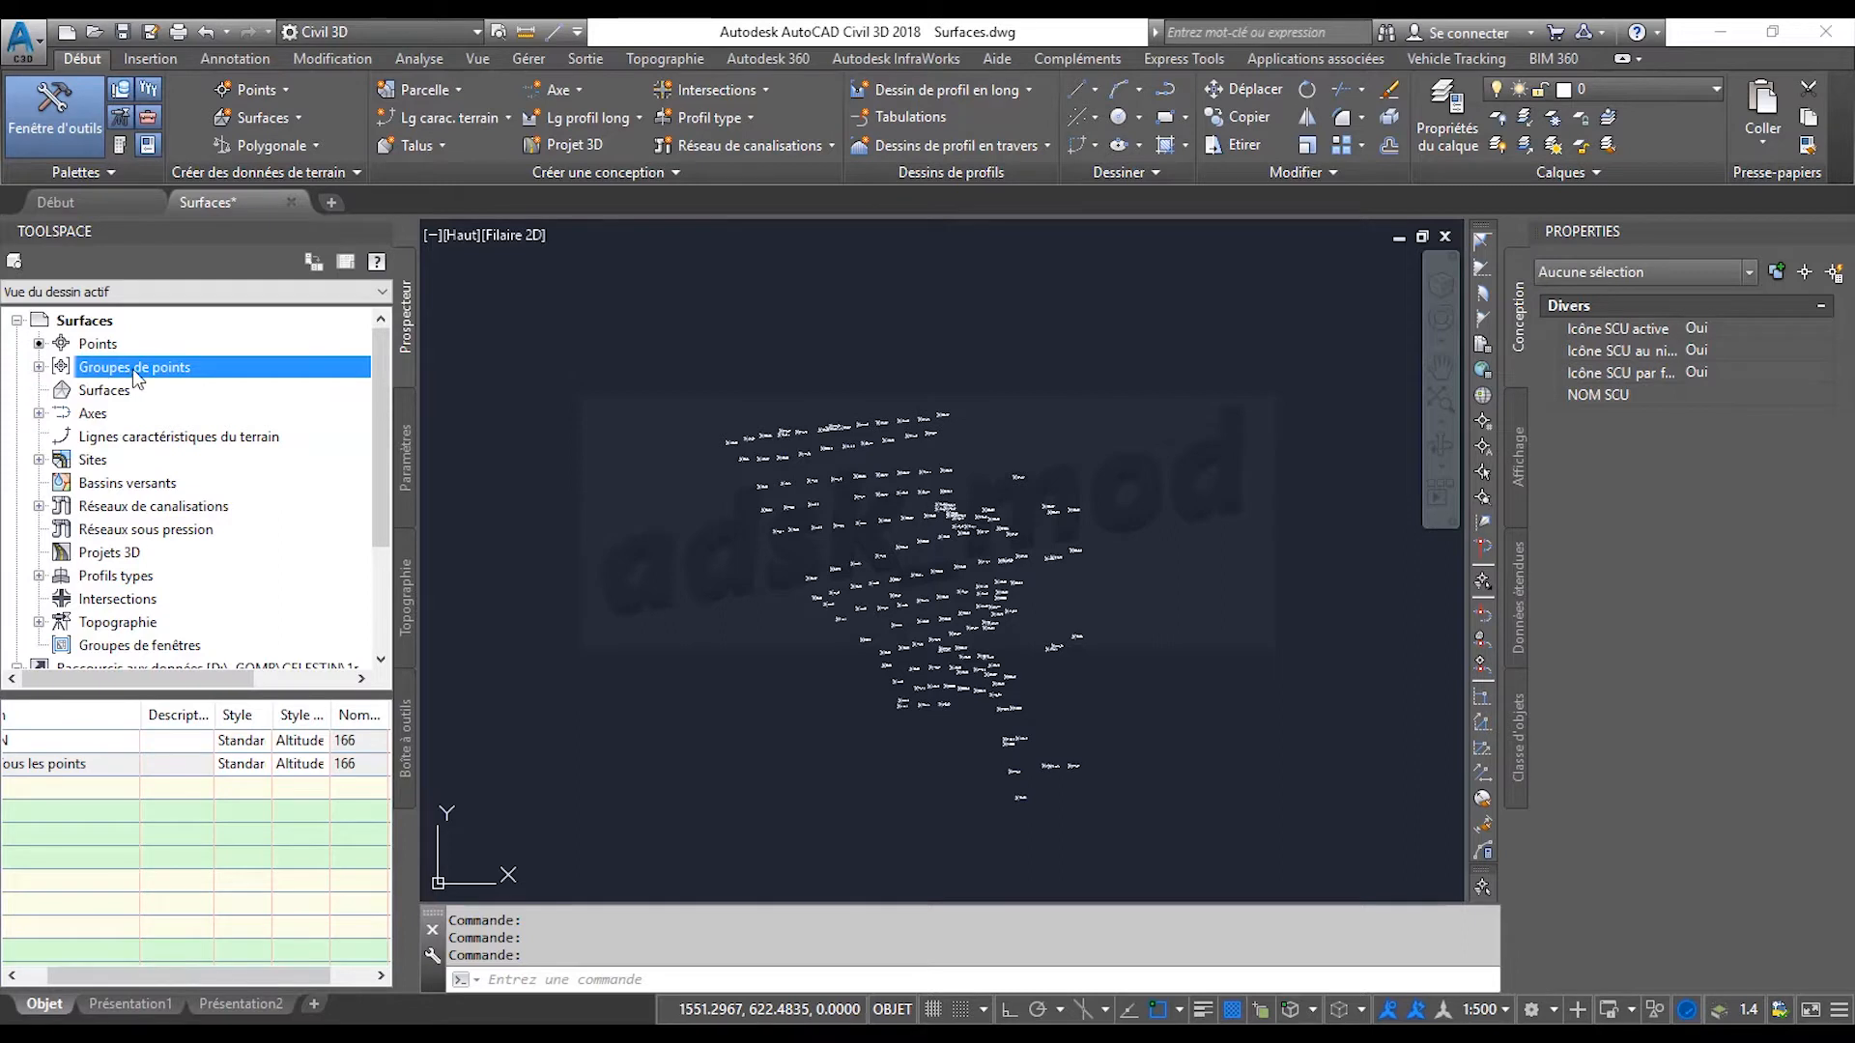
left_click(111, 391)
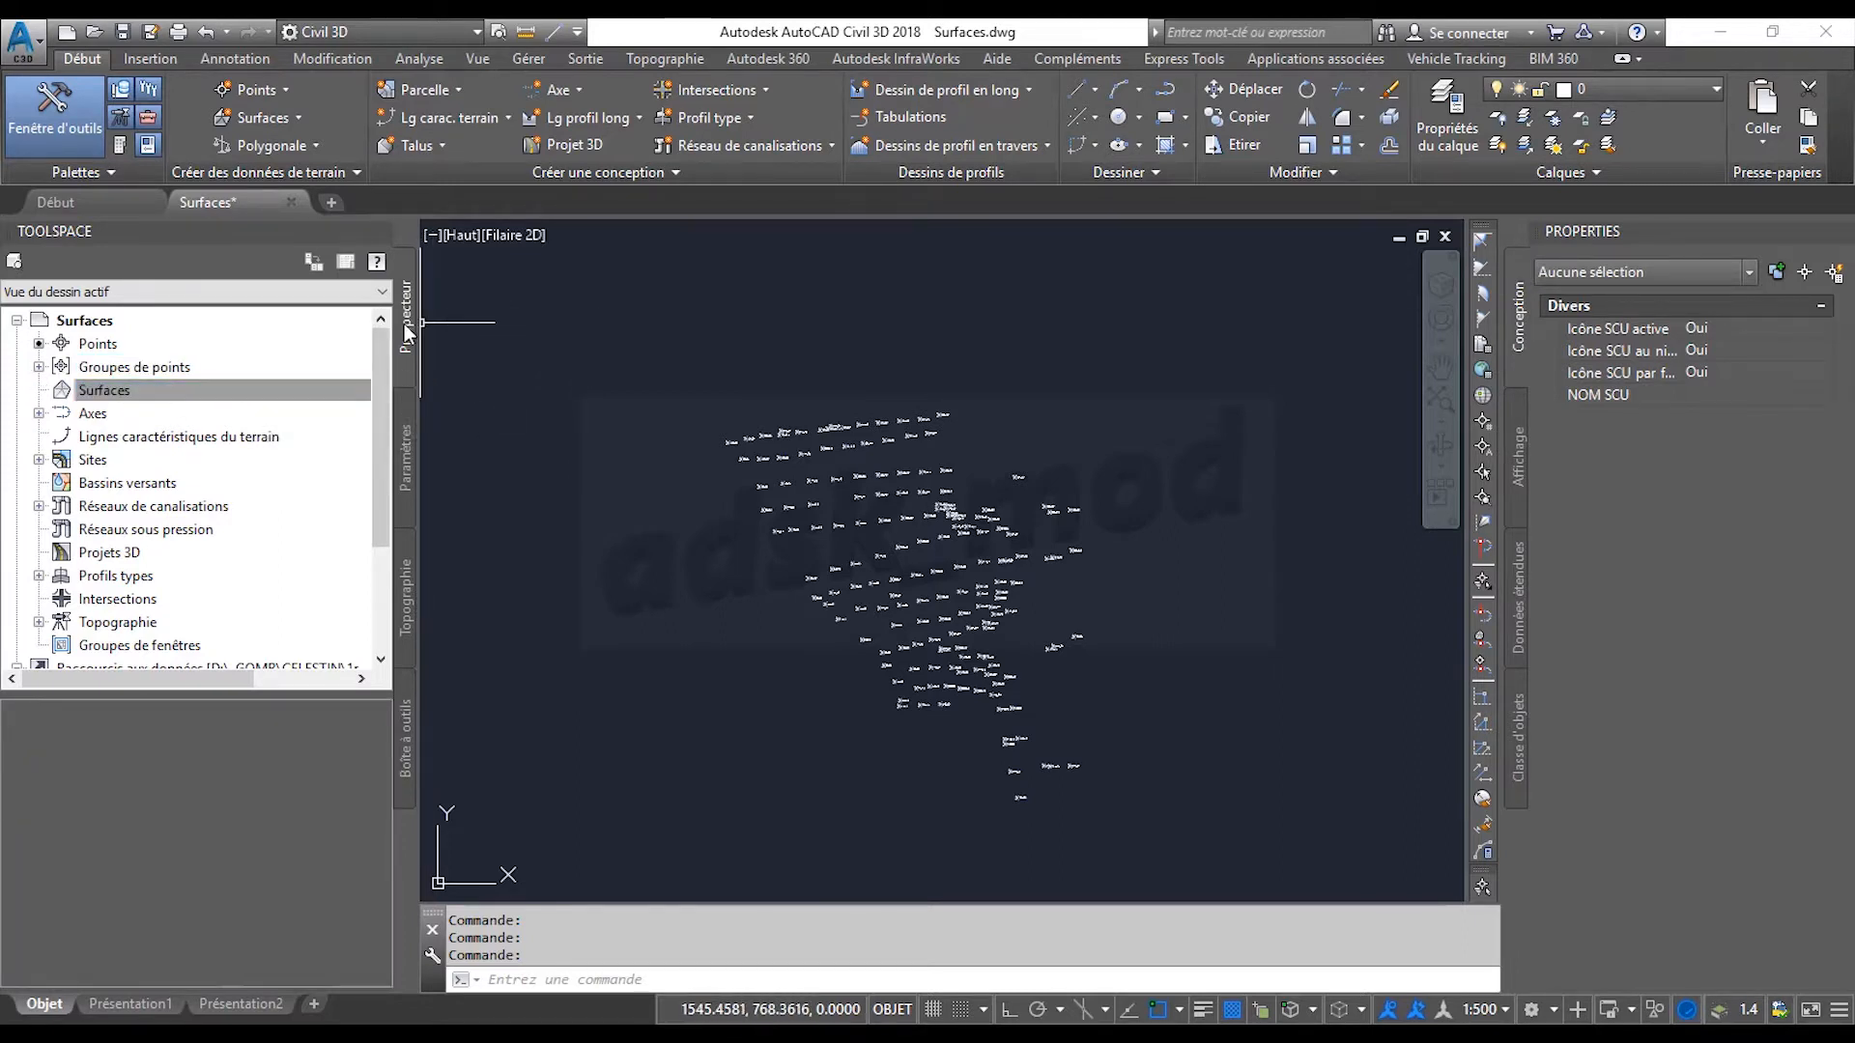
Start a new triangulated surface in the Surfaces collection and name it Surface_TN.
right_click(97, 392)
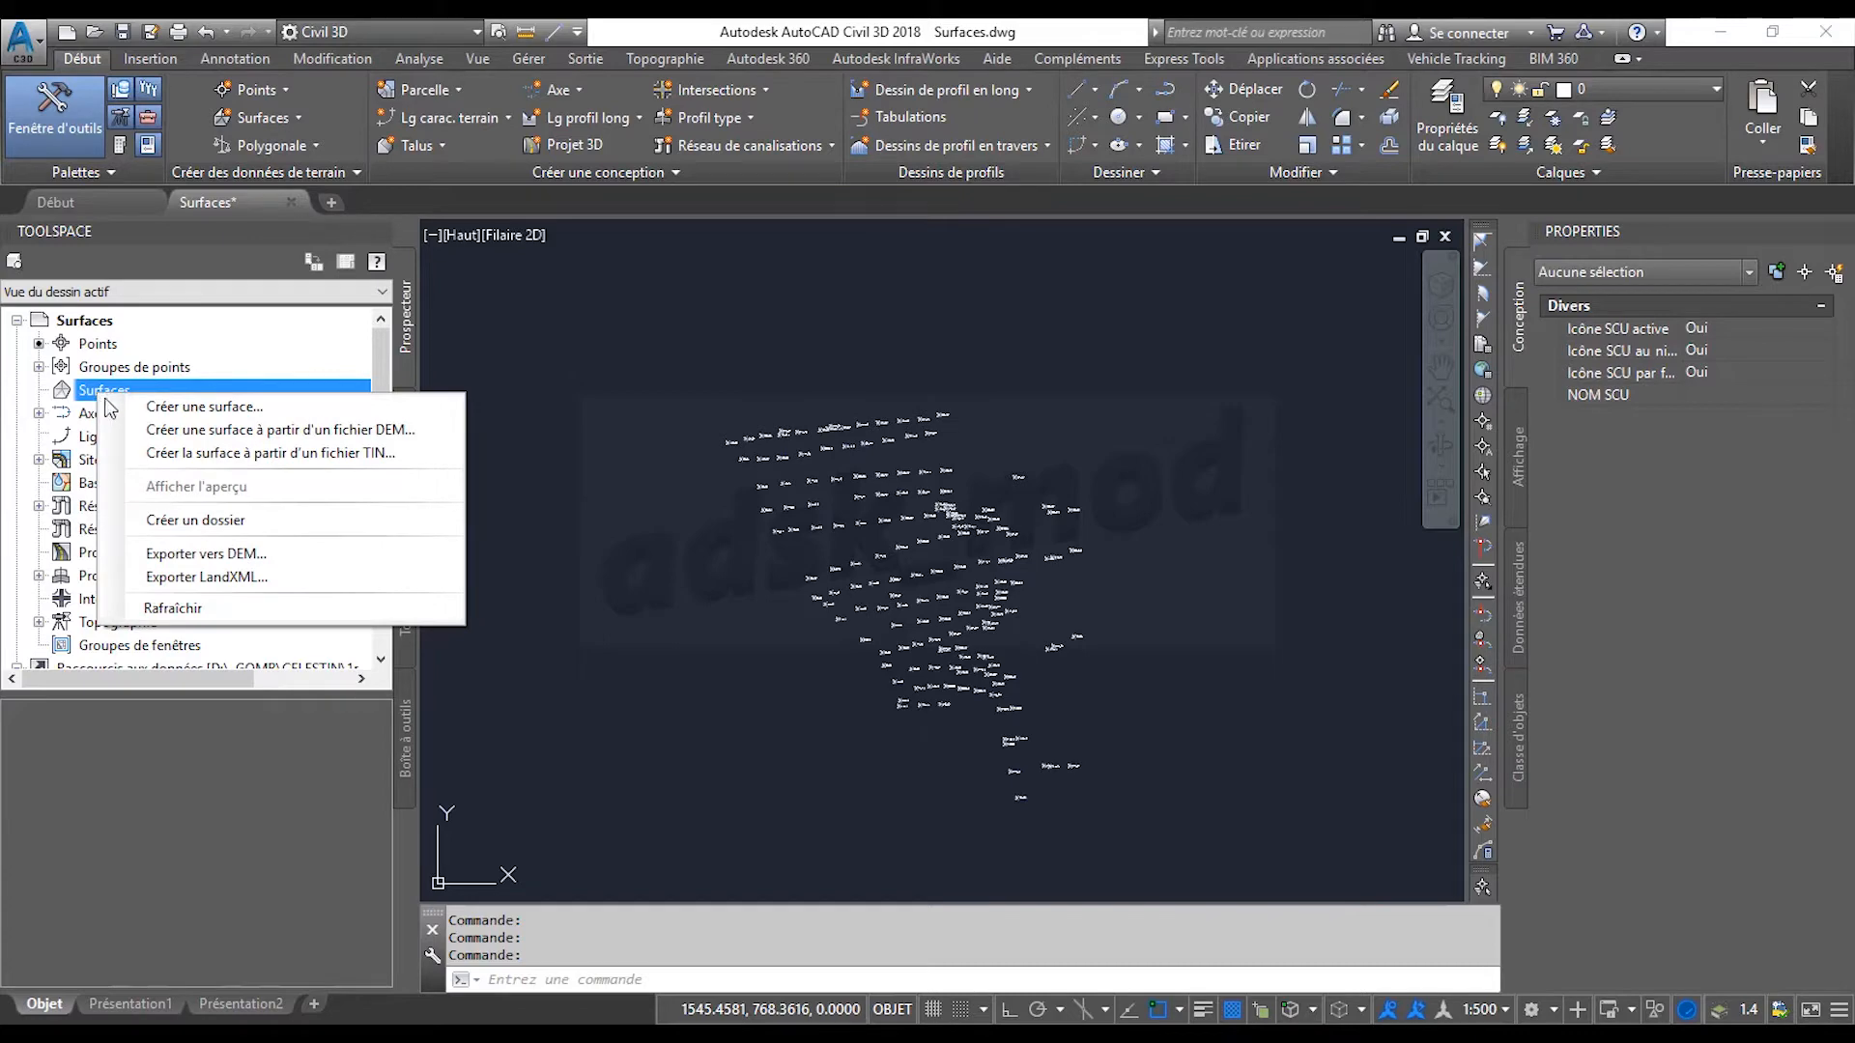
left_click(173, 411)
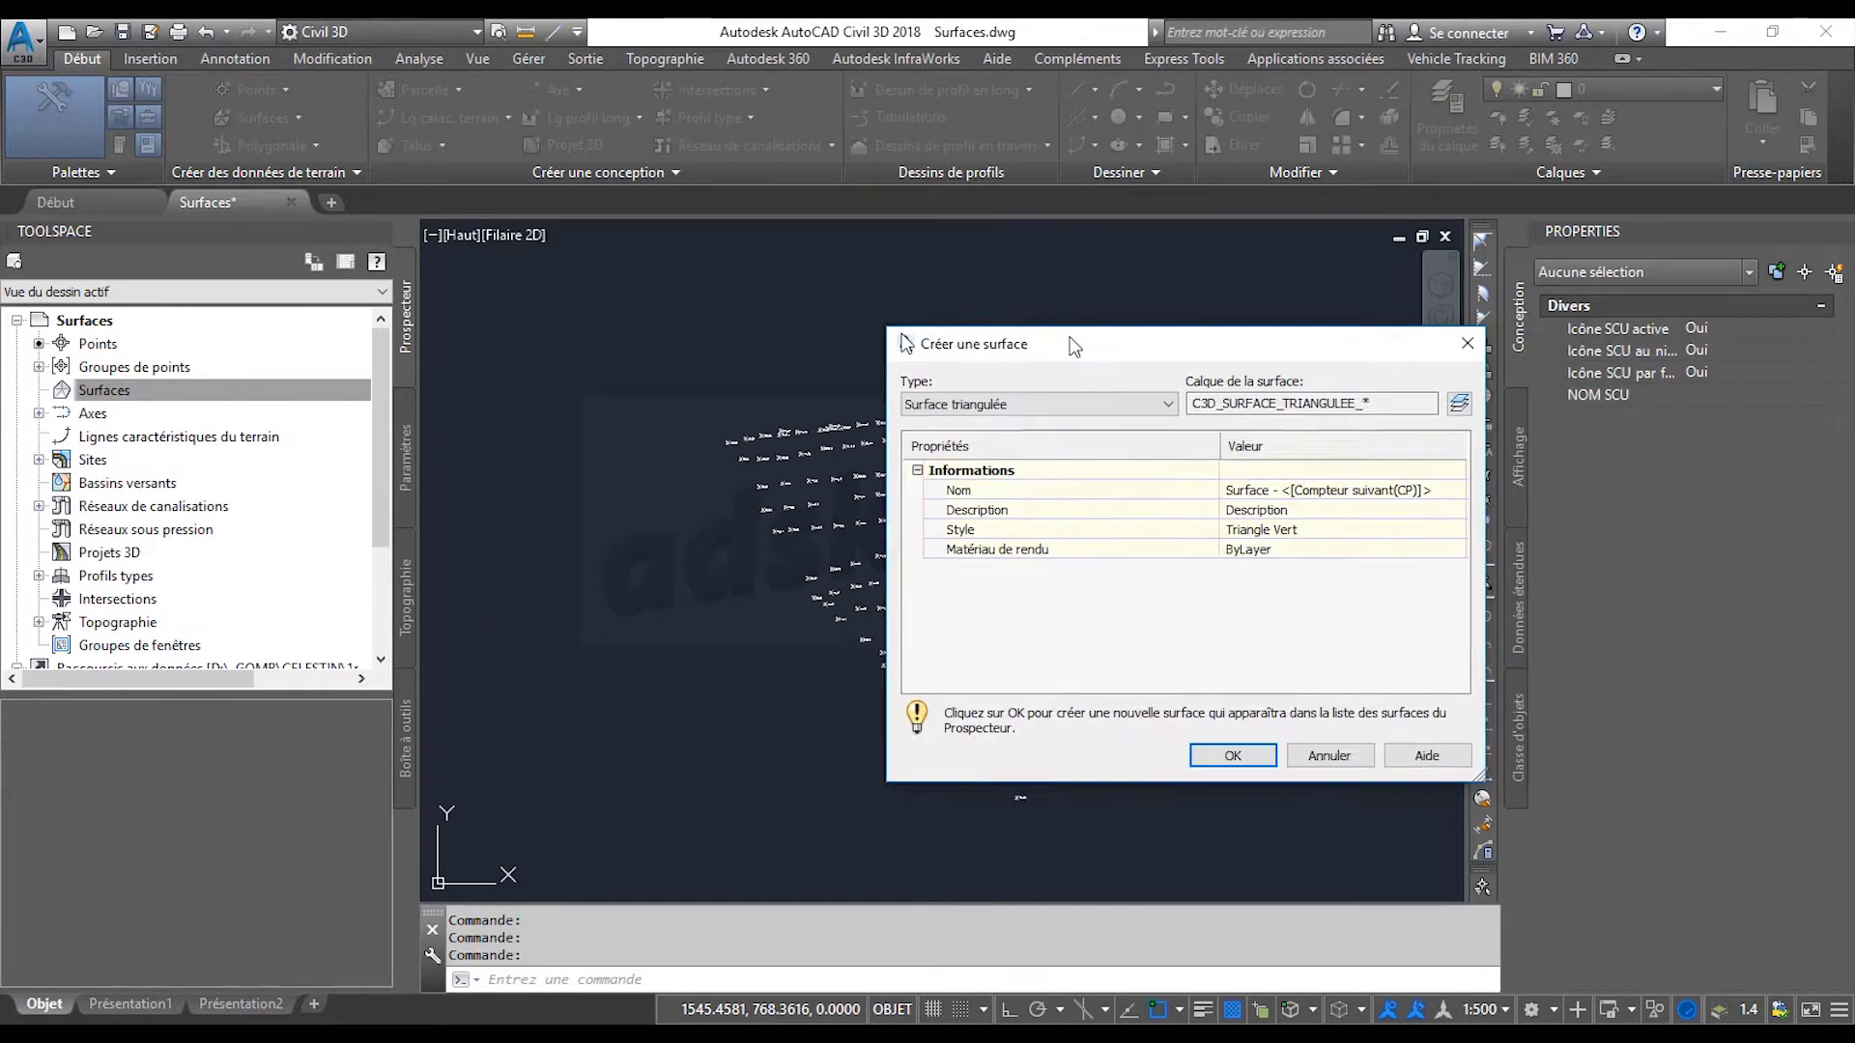
left_click_drag(1075, 346, 805, 315)
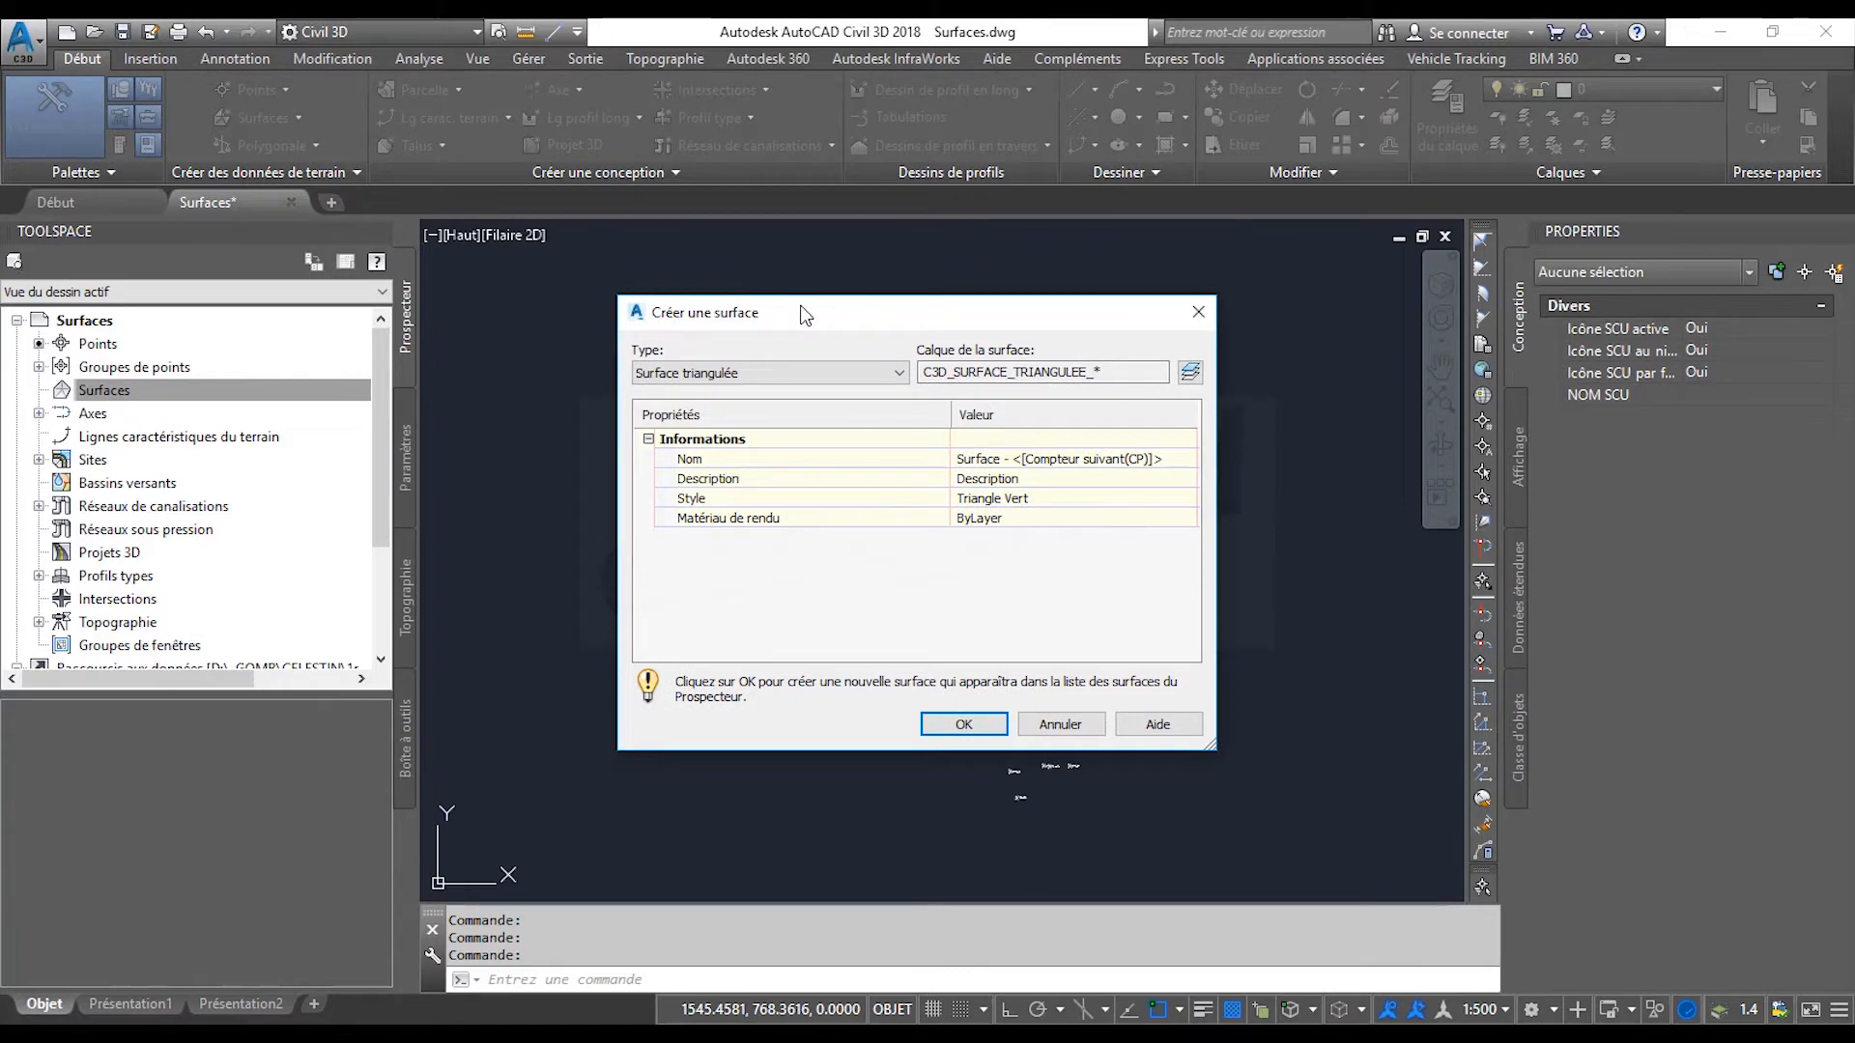
left_click(1171, 460)
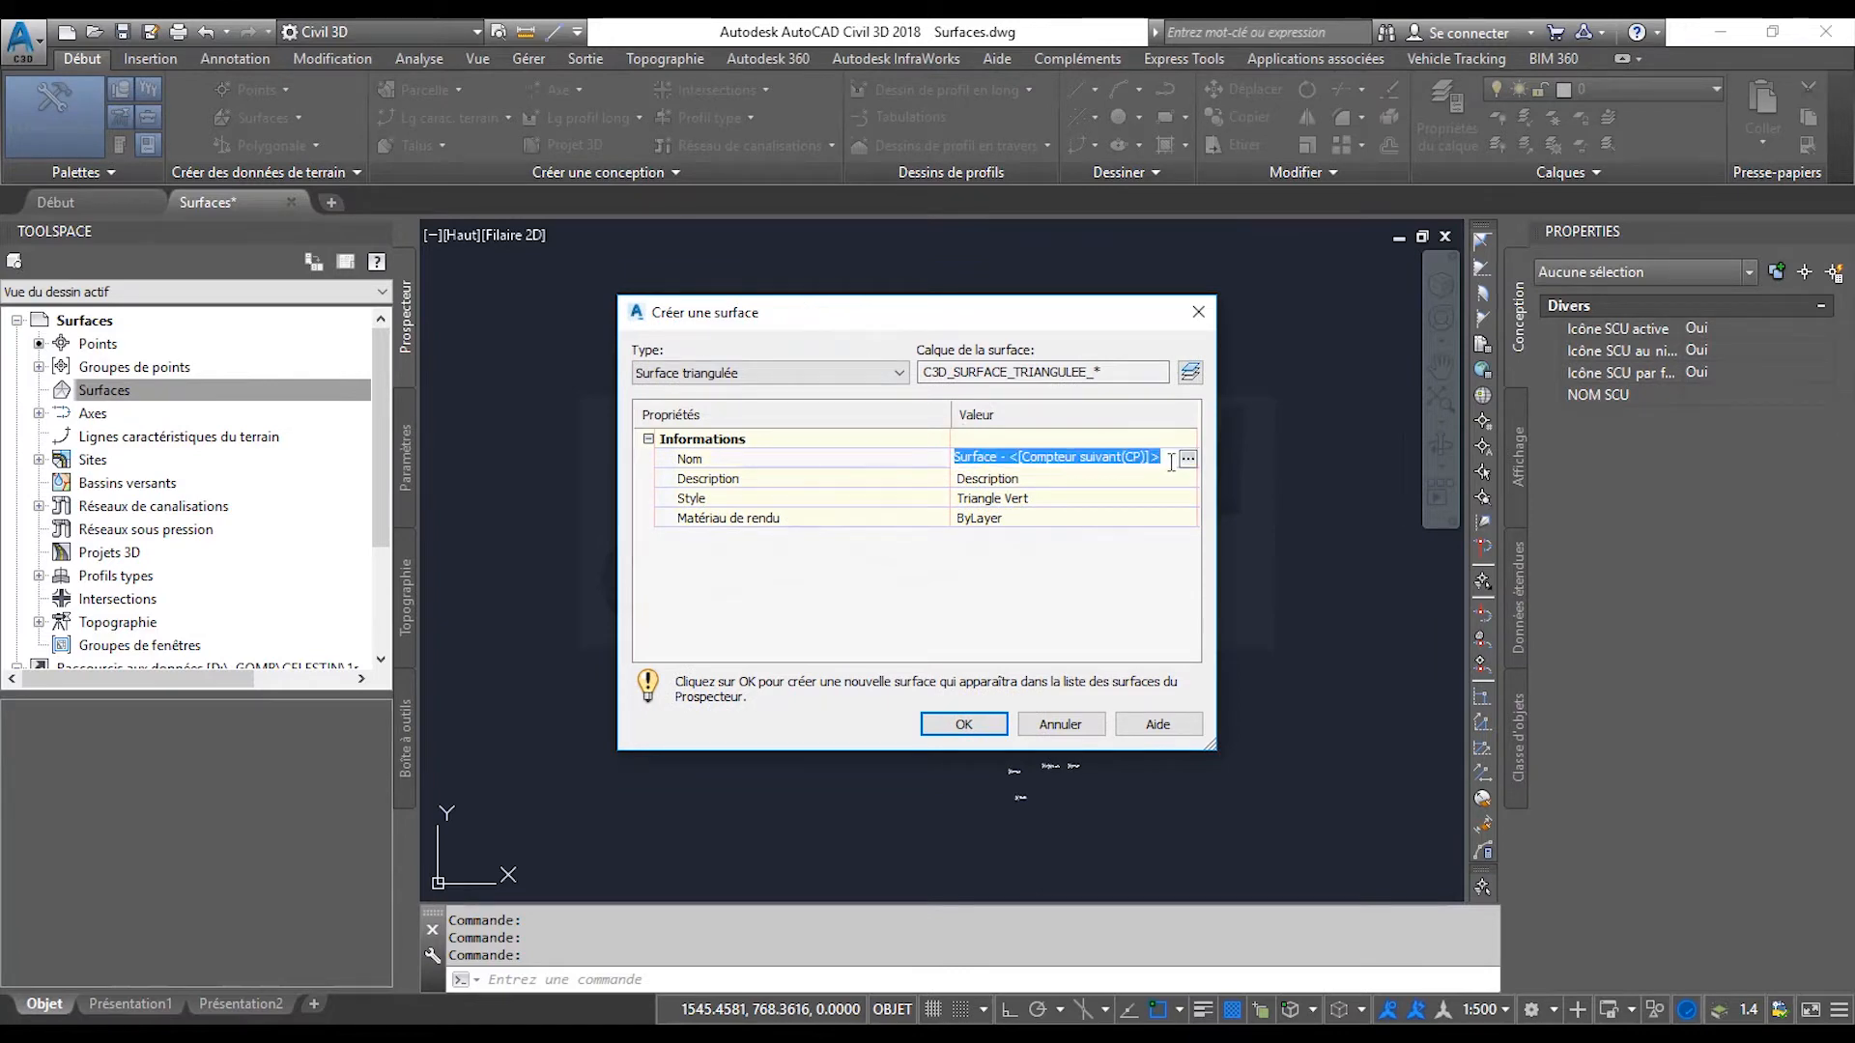
left_click_drag(1171, 460, 998, 454)
type("_")
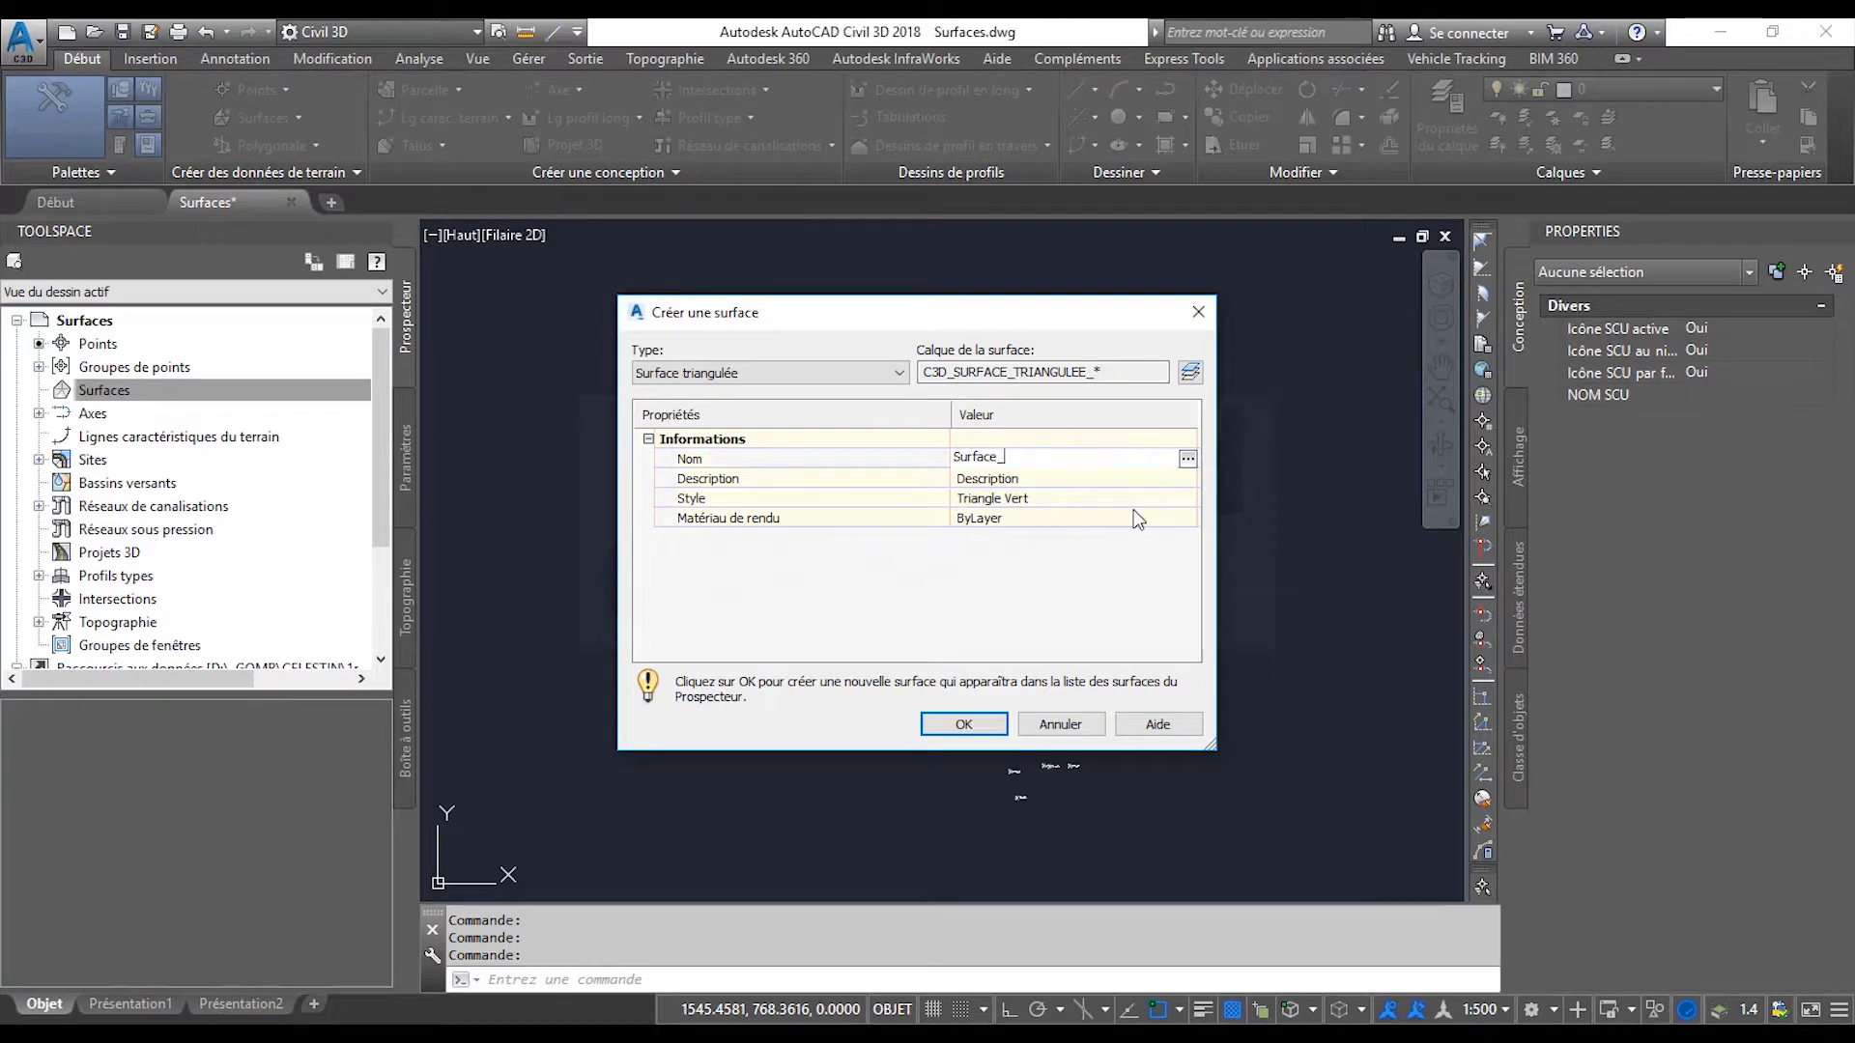
type("TN")
key("Return")
Set the new surface's description to "creation de la surface TN".
left_click(1027, 480)
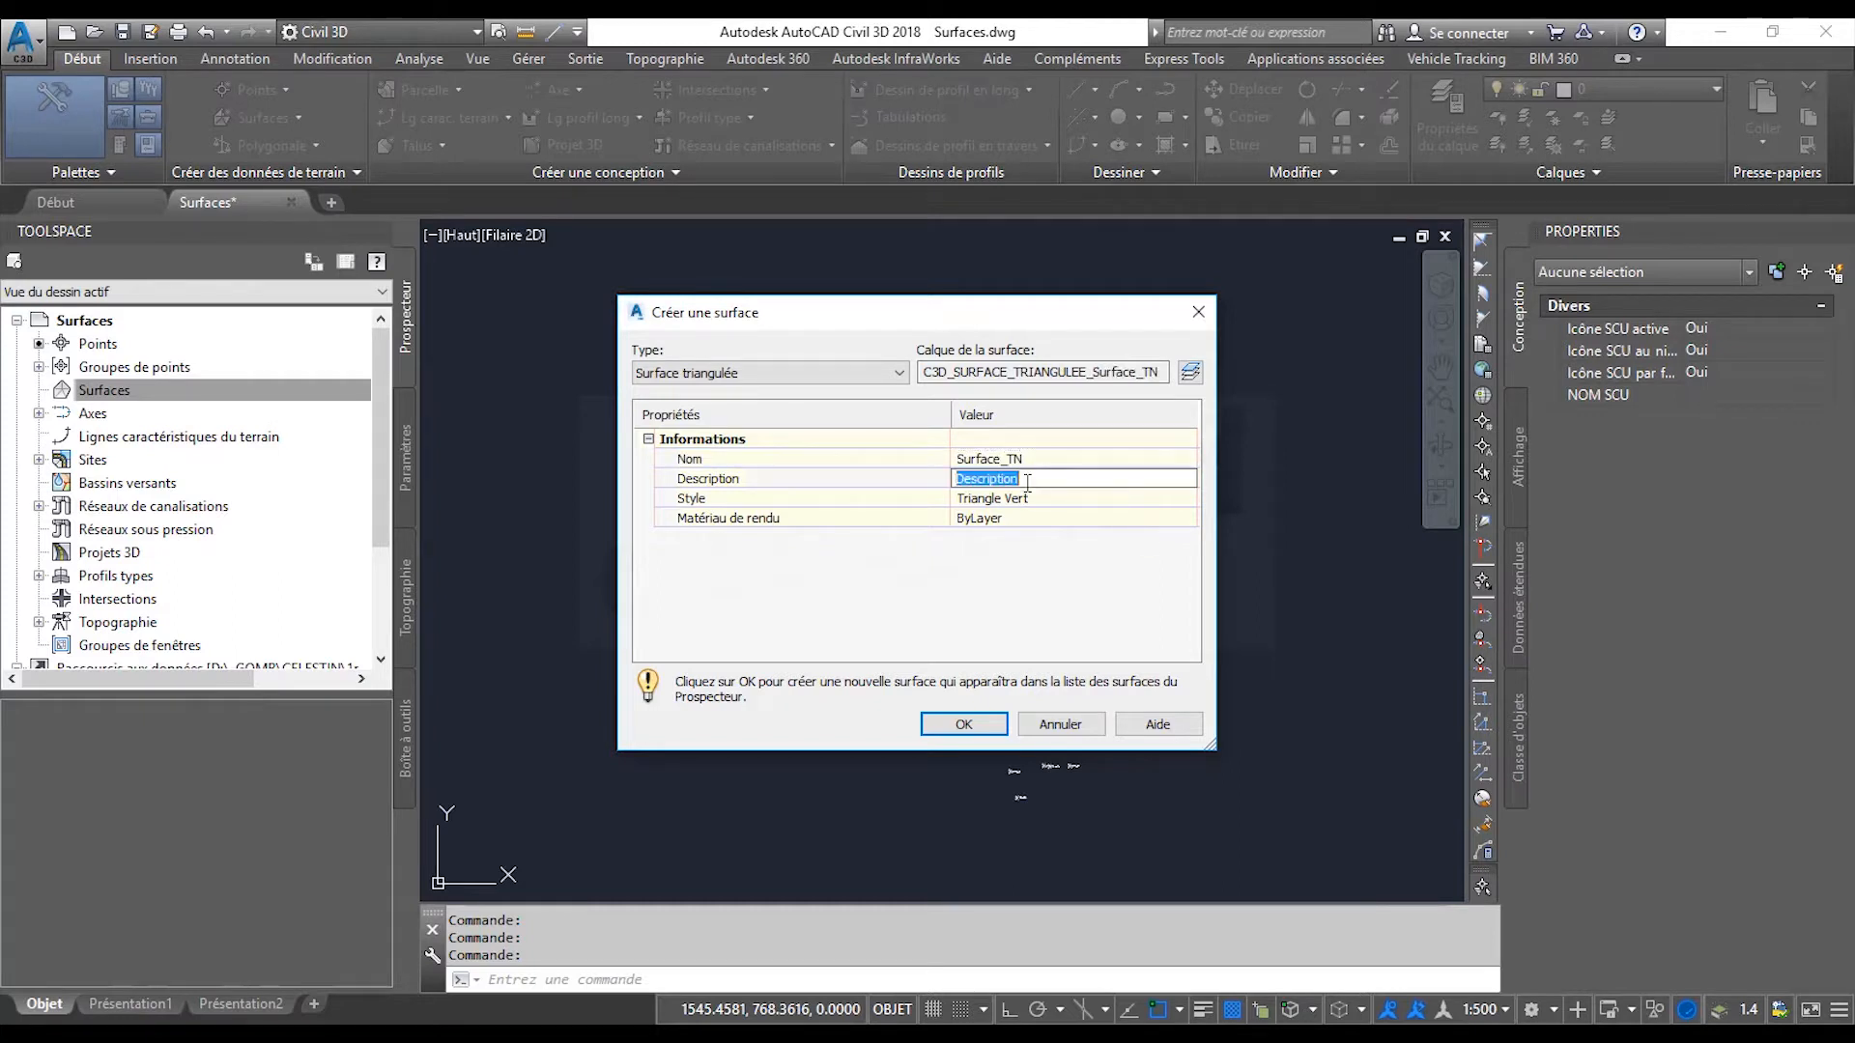
key("BackSpace")
type("é")
type("e")
type("ation ")
type("de la surface TN")
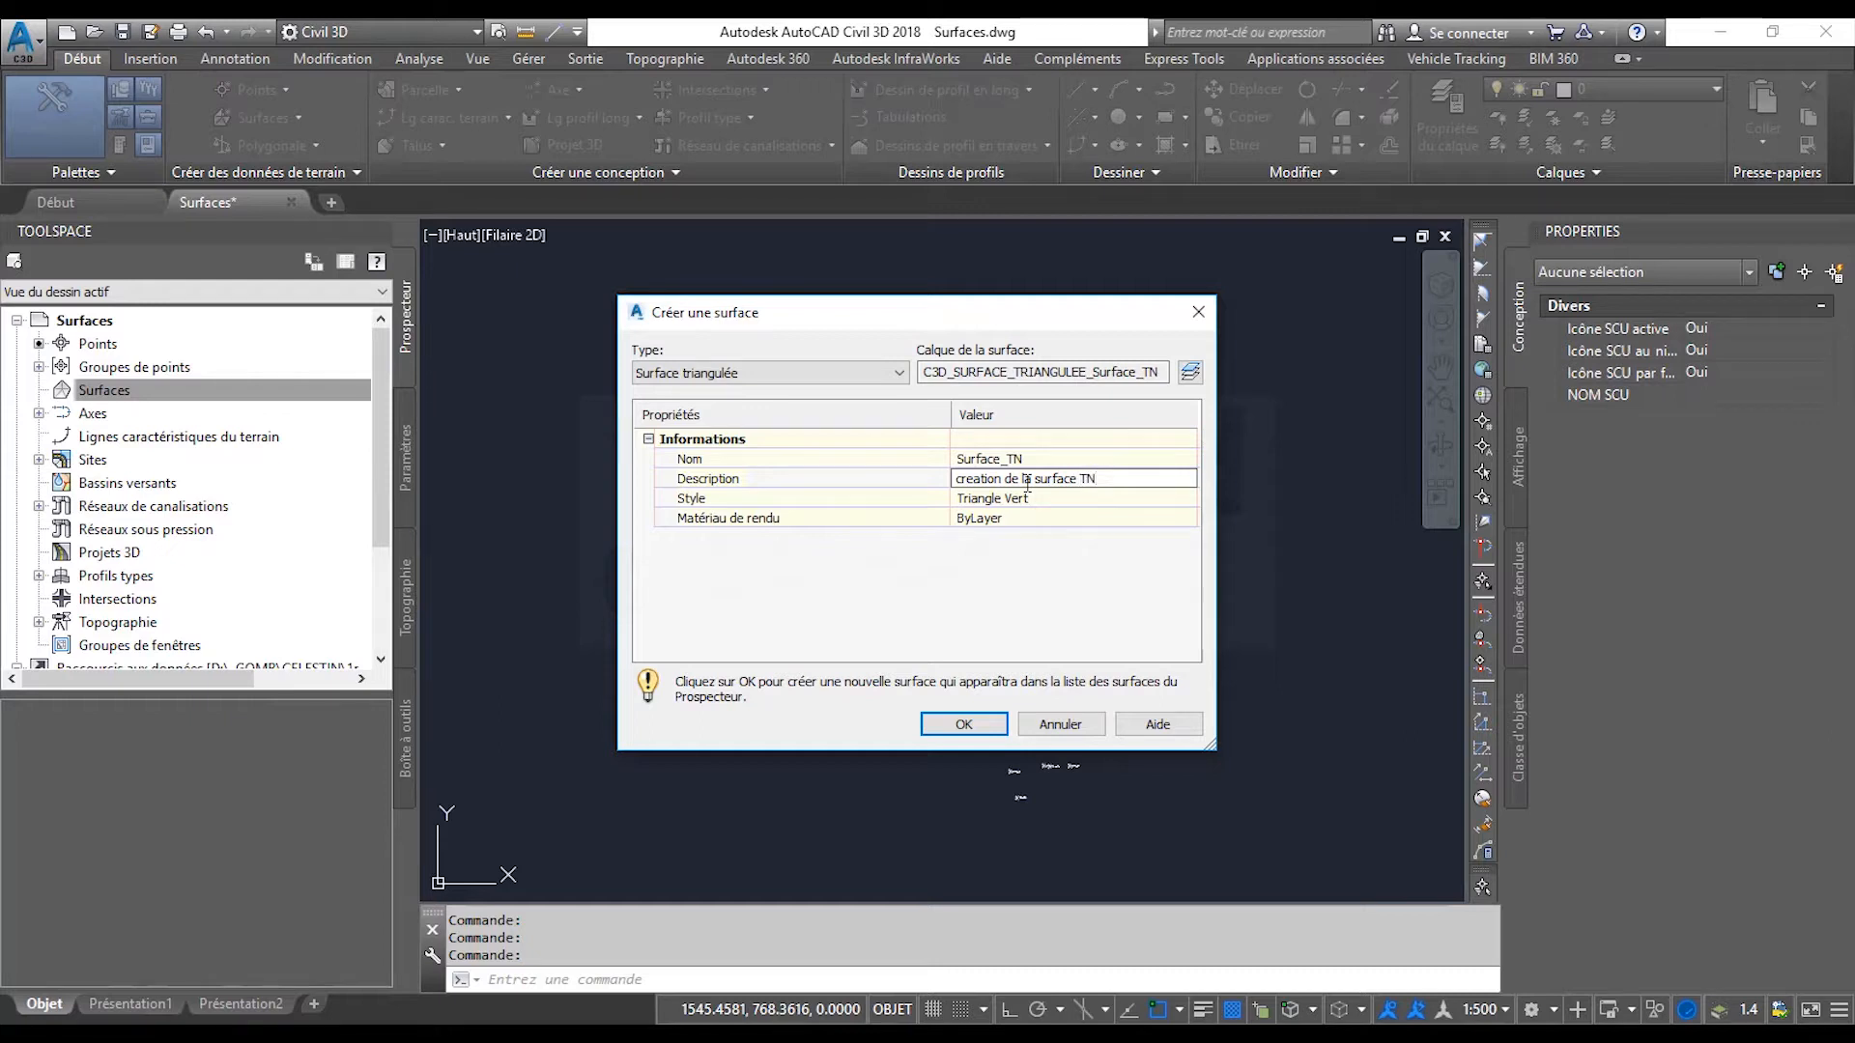
key("Return")
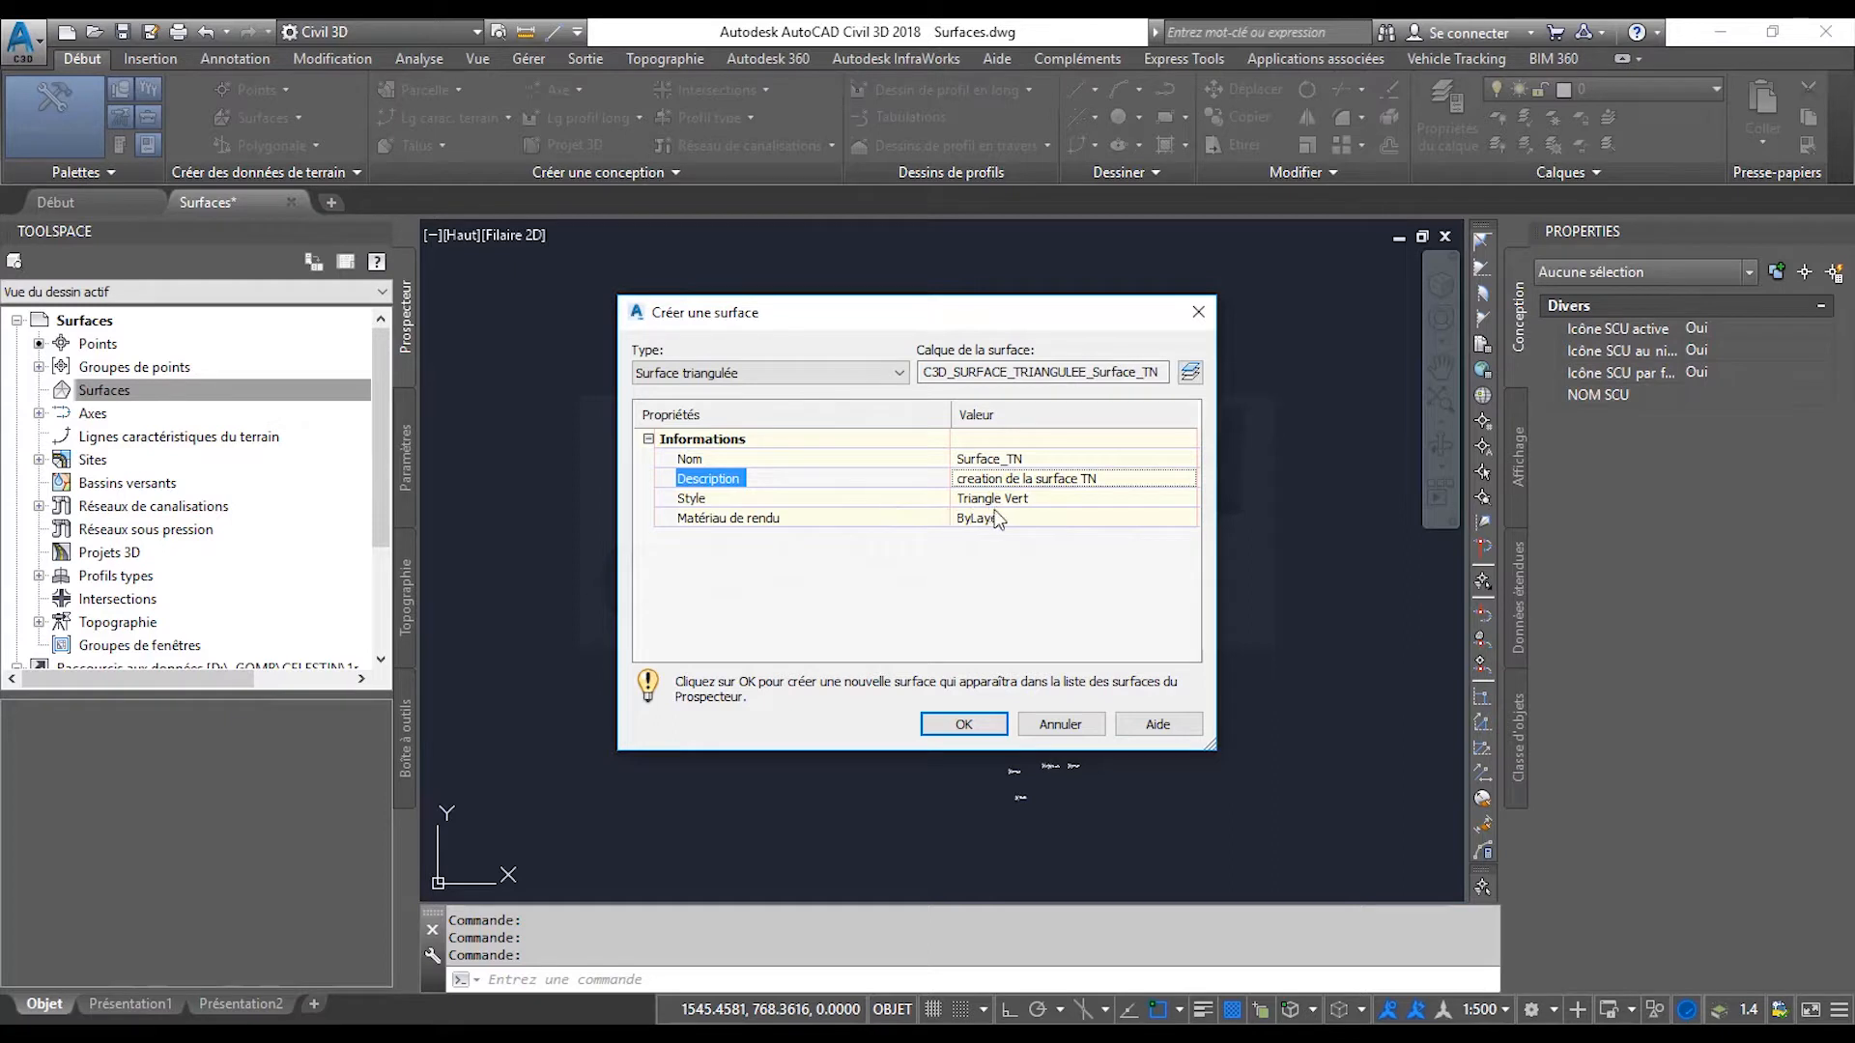
Set the surface style to Courbe de Niveau 0.1m-0.5m and confirm the creation of the surface.
left_click(1043, 502)
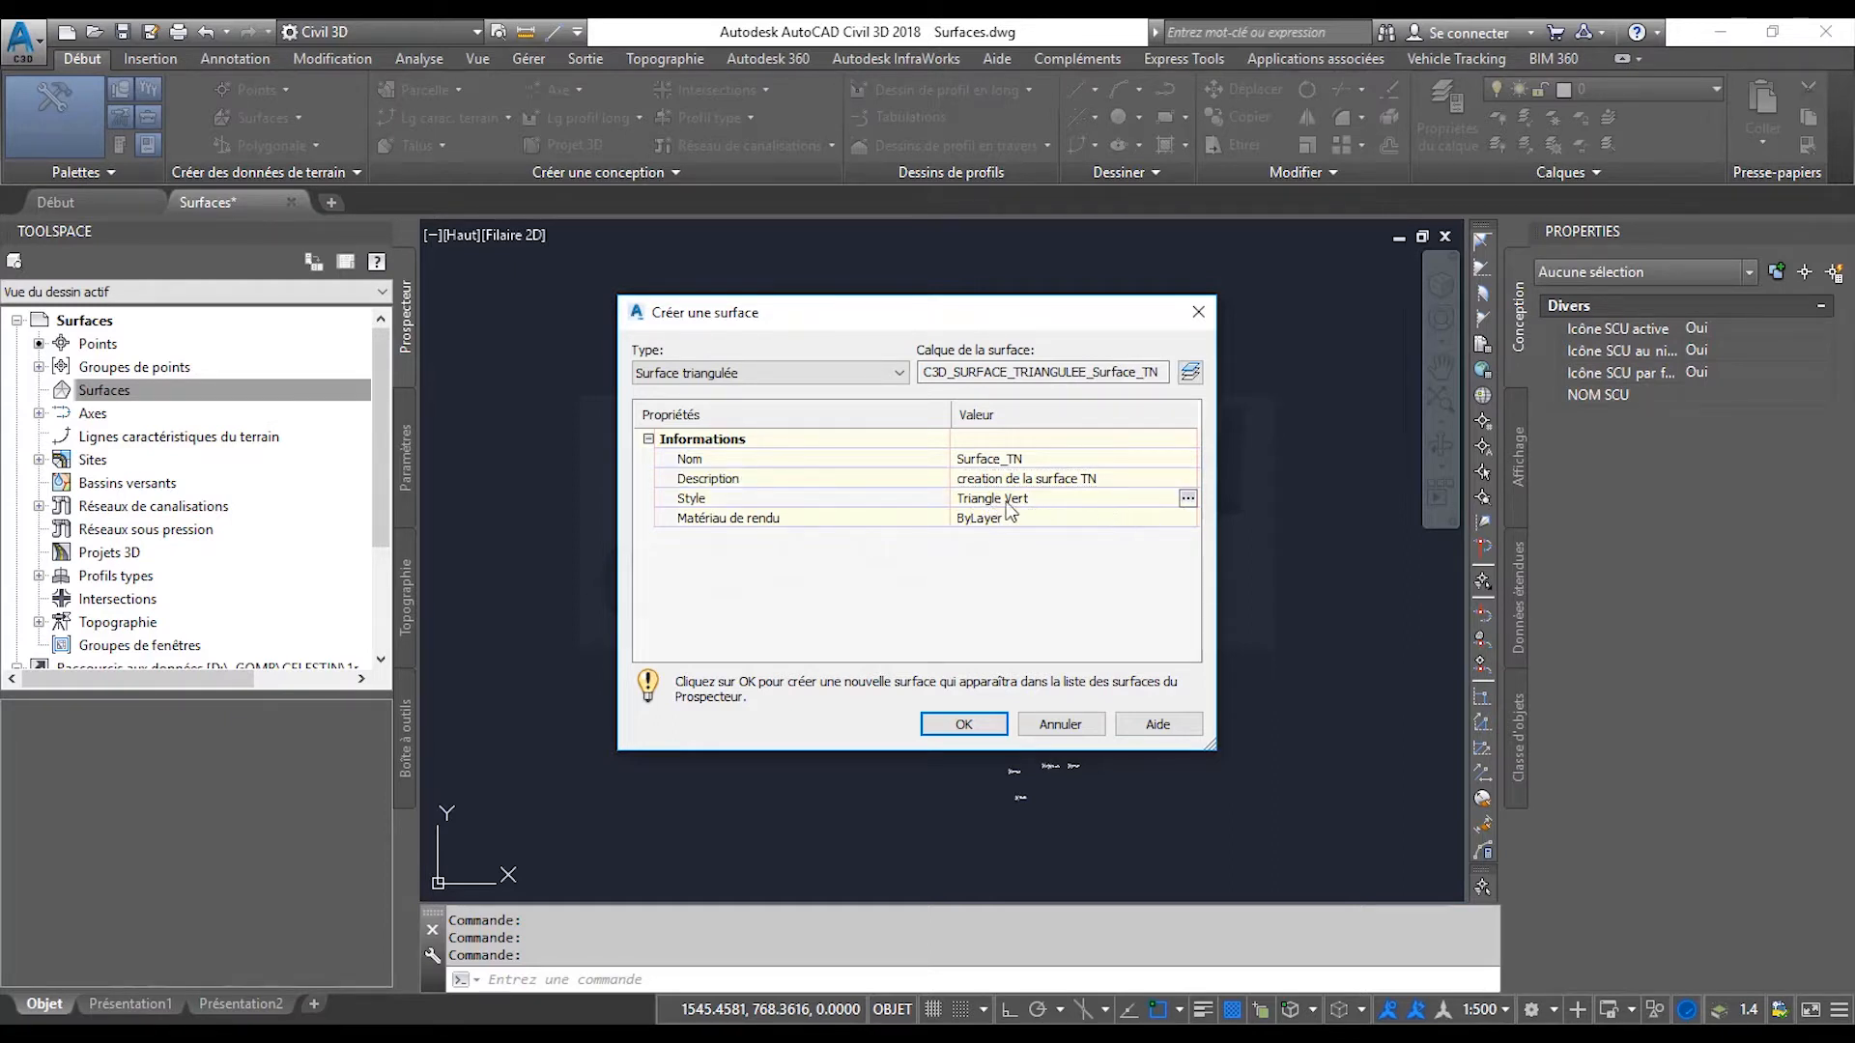
left_click(1183, 502)
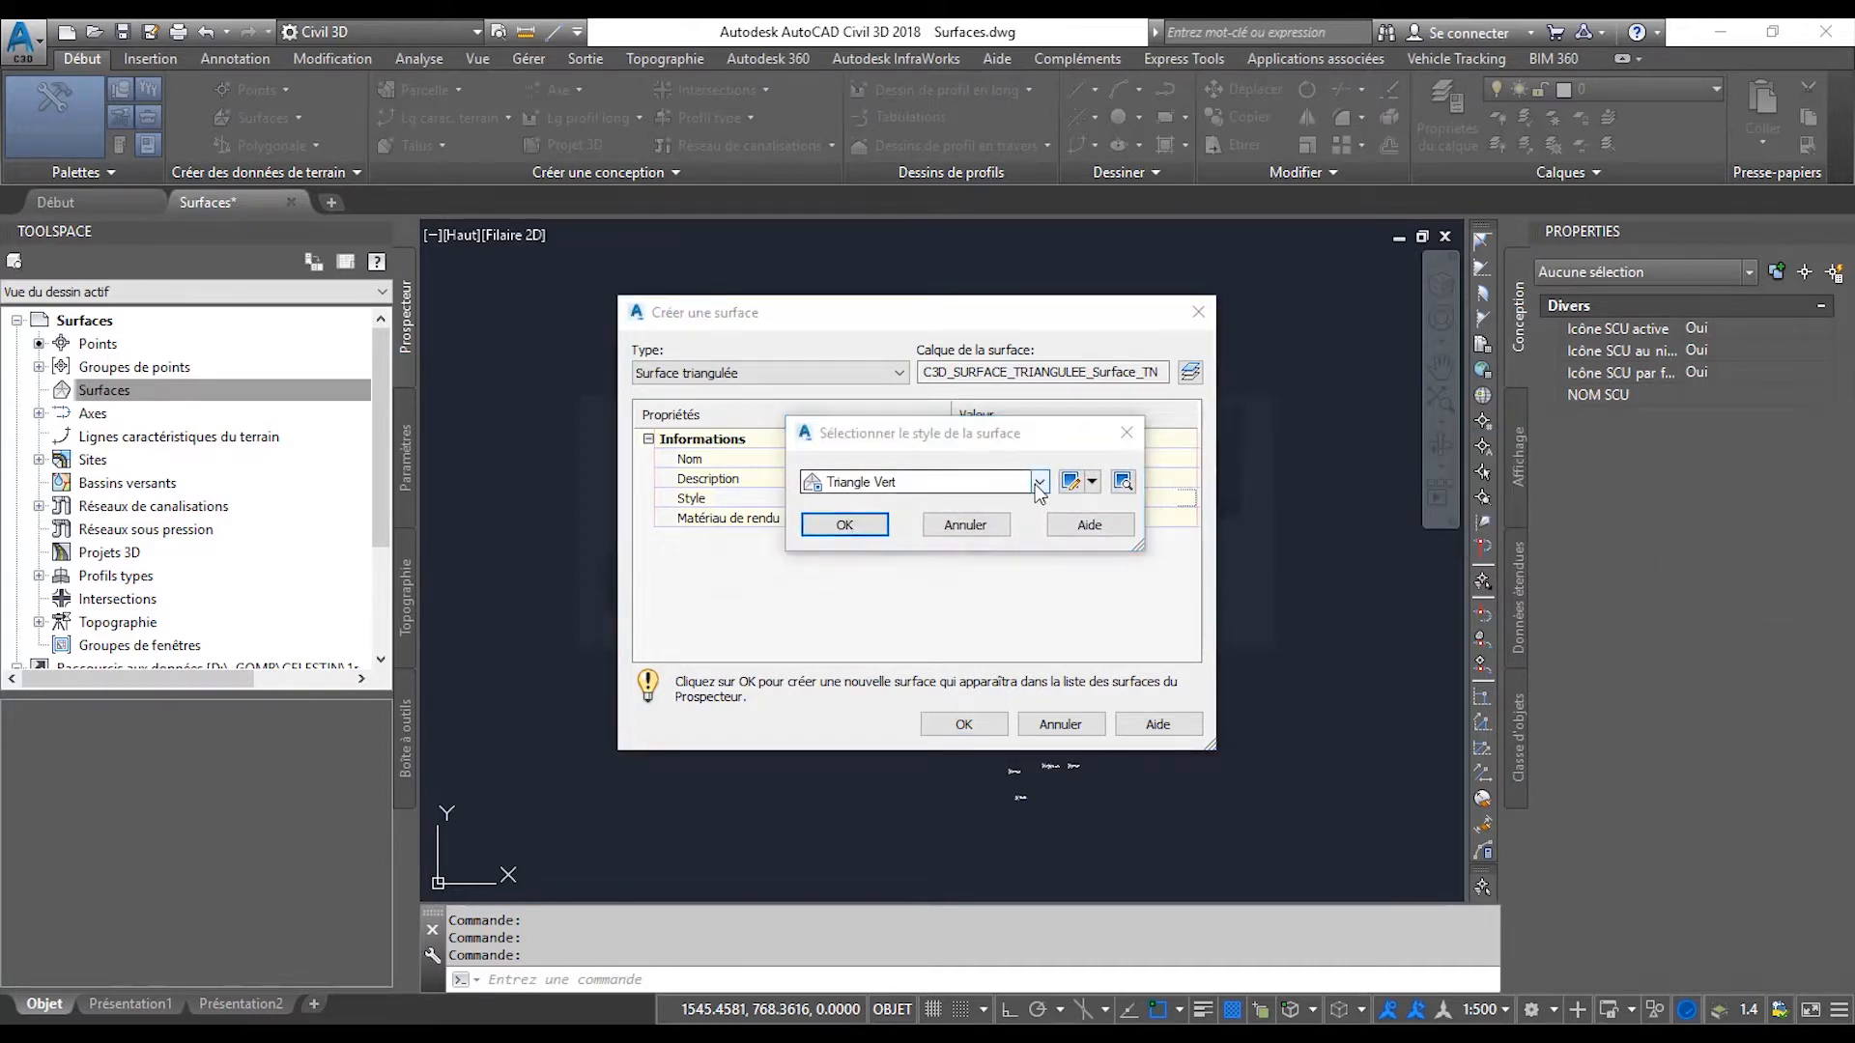
left_click(1040, 484)
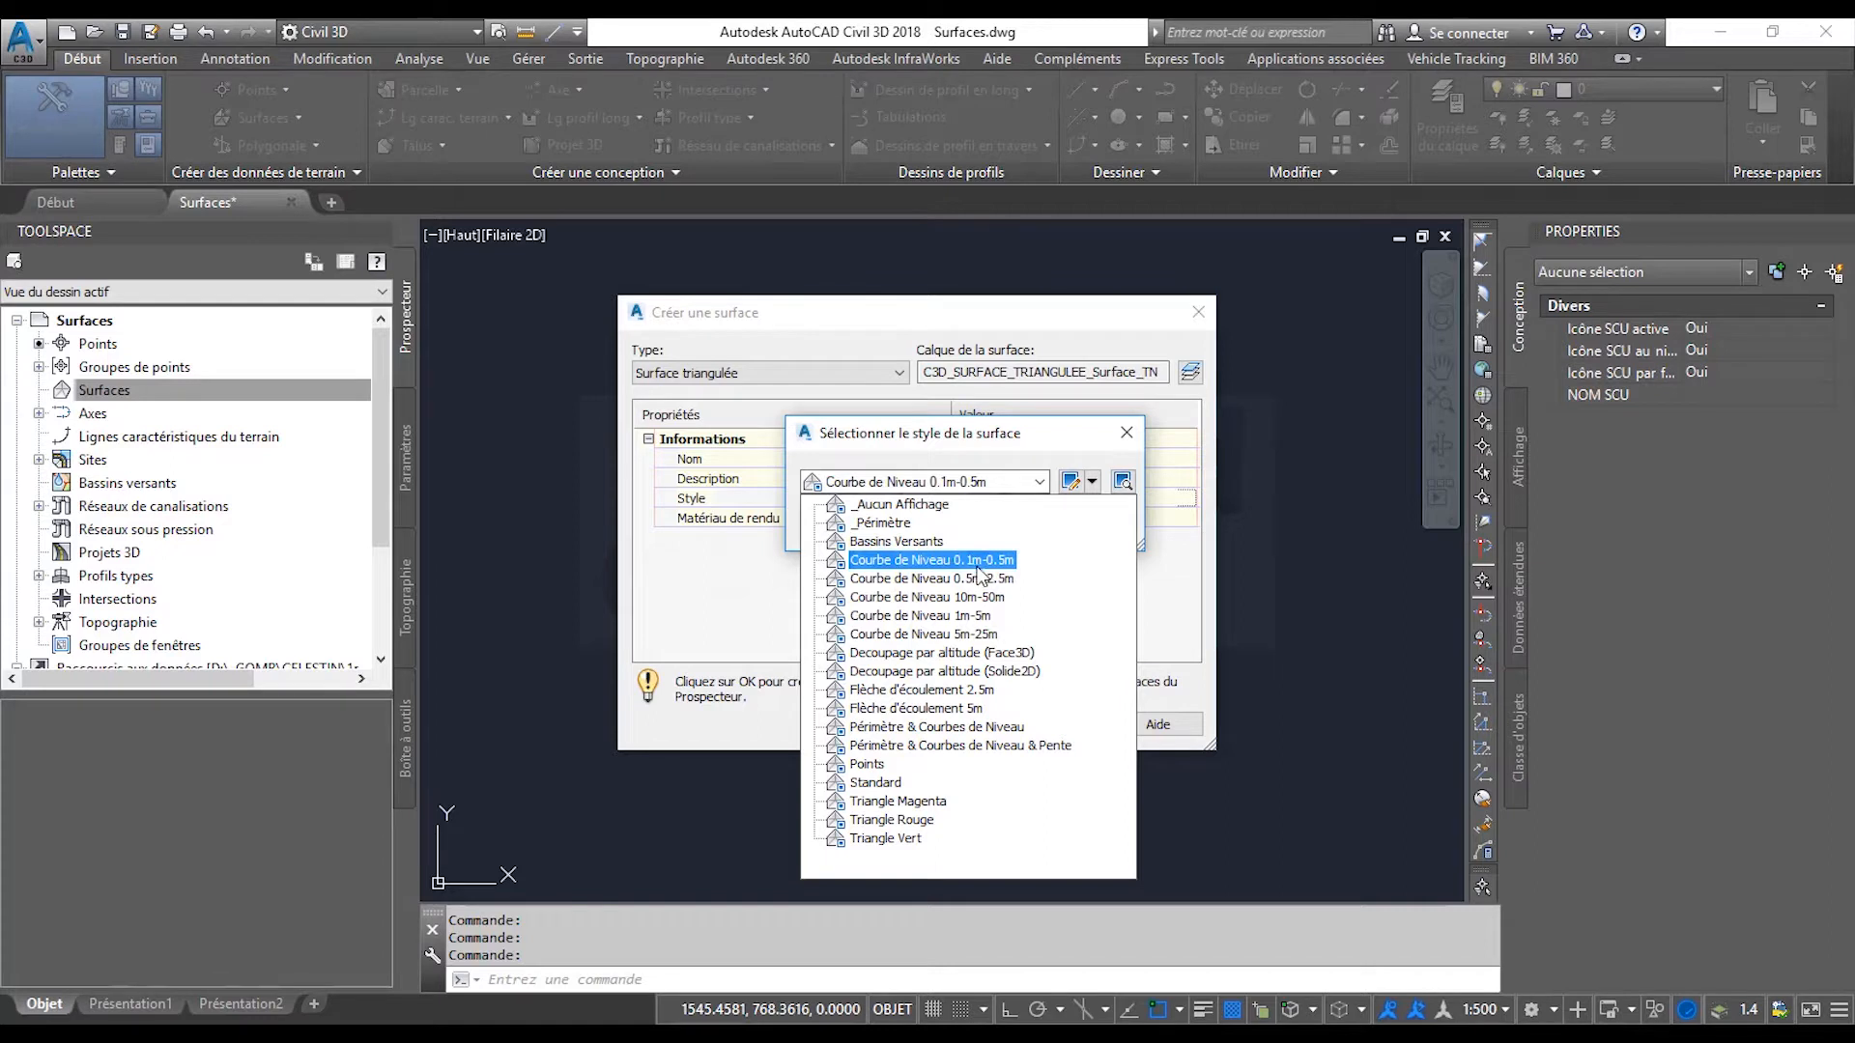
left_click(978, 561)
left_click(855, 535)
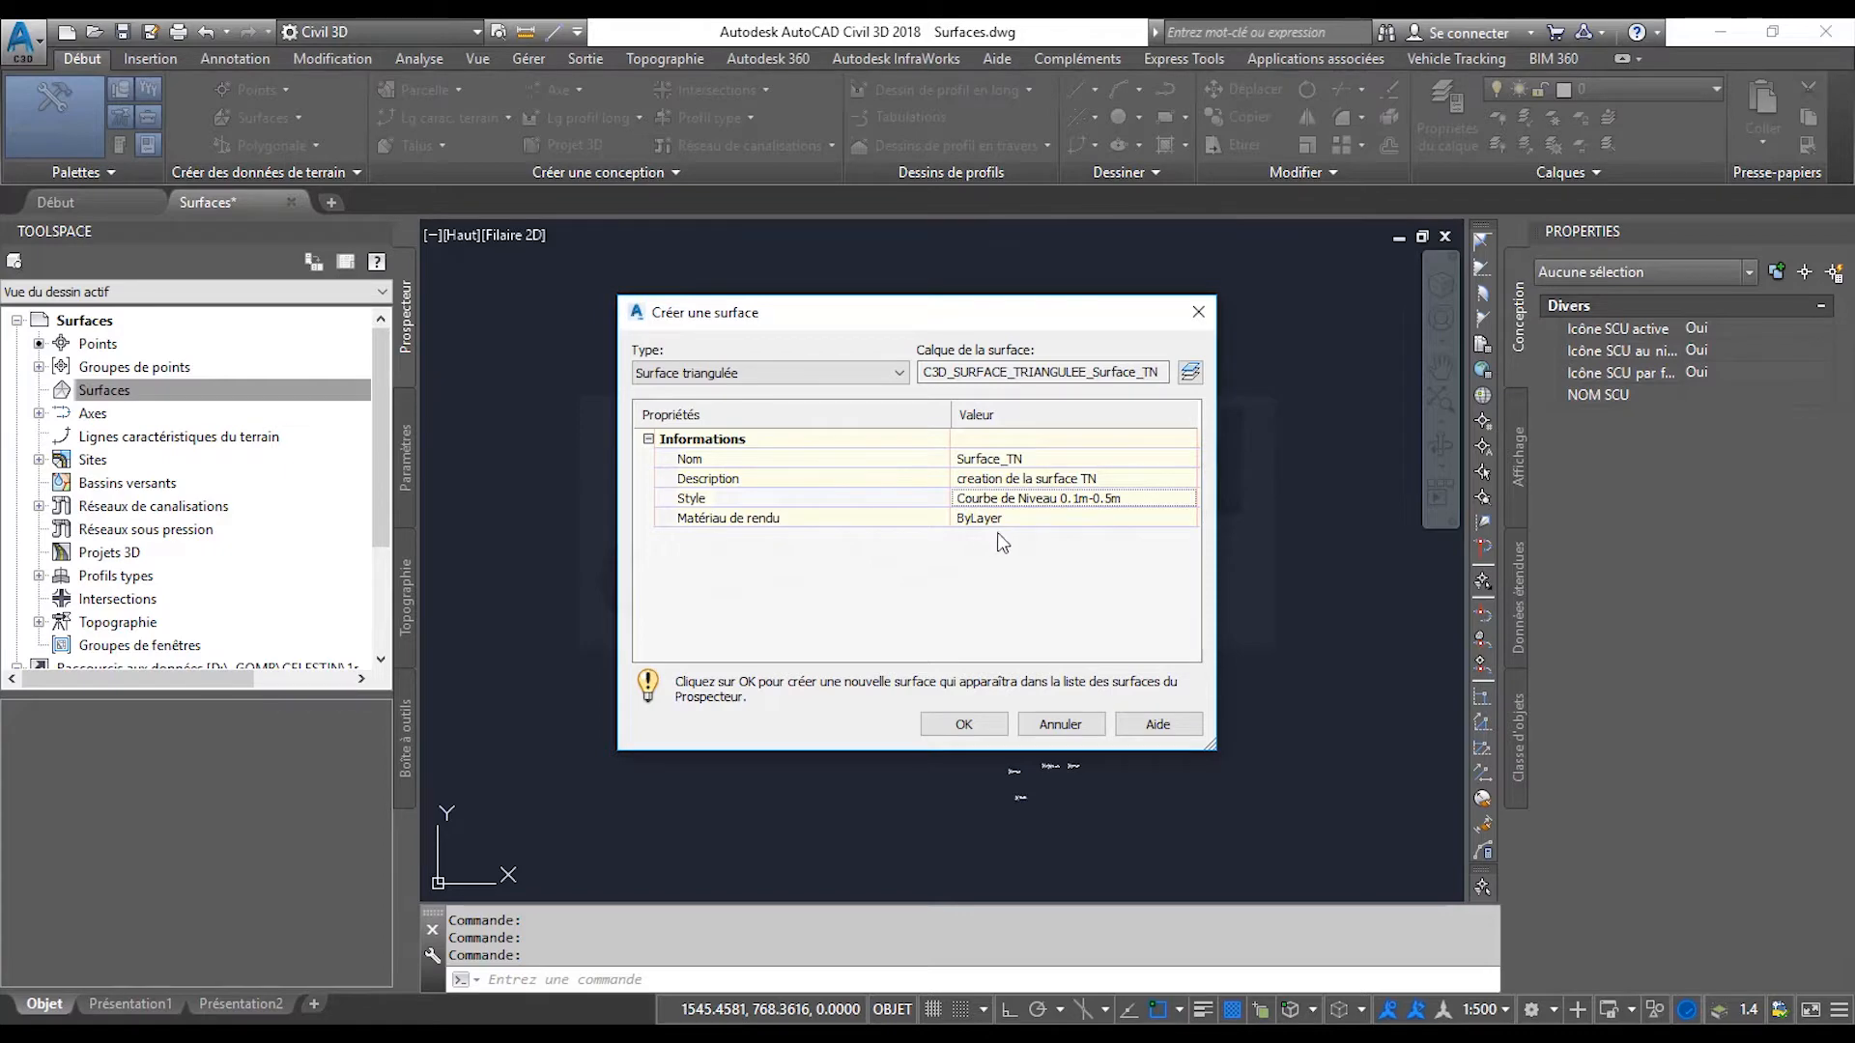
left_click(978, 722)
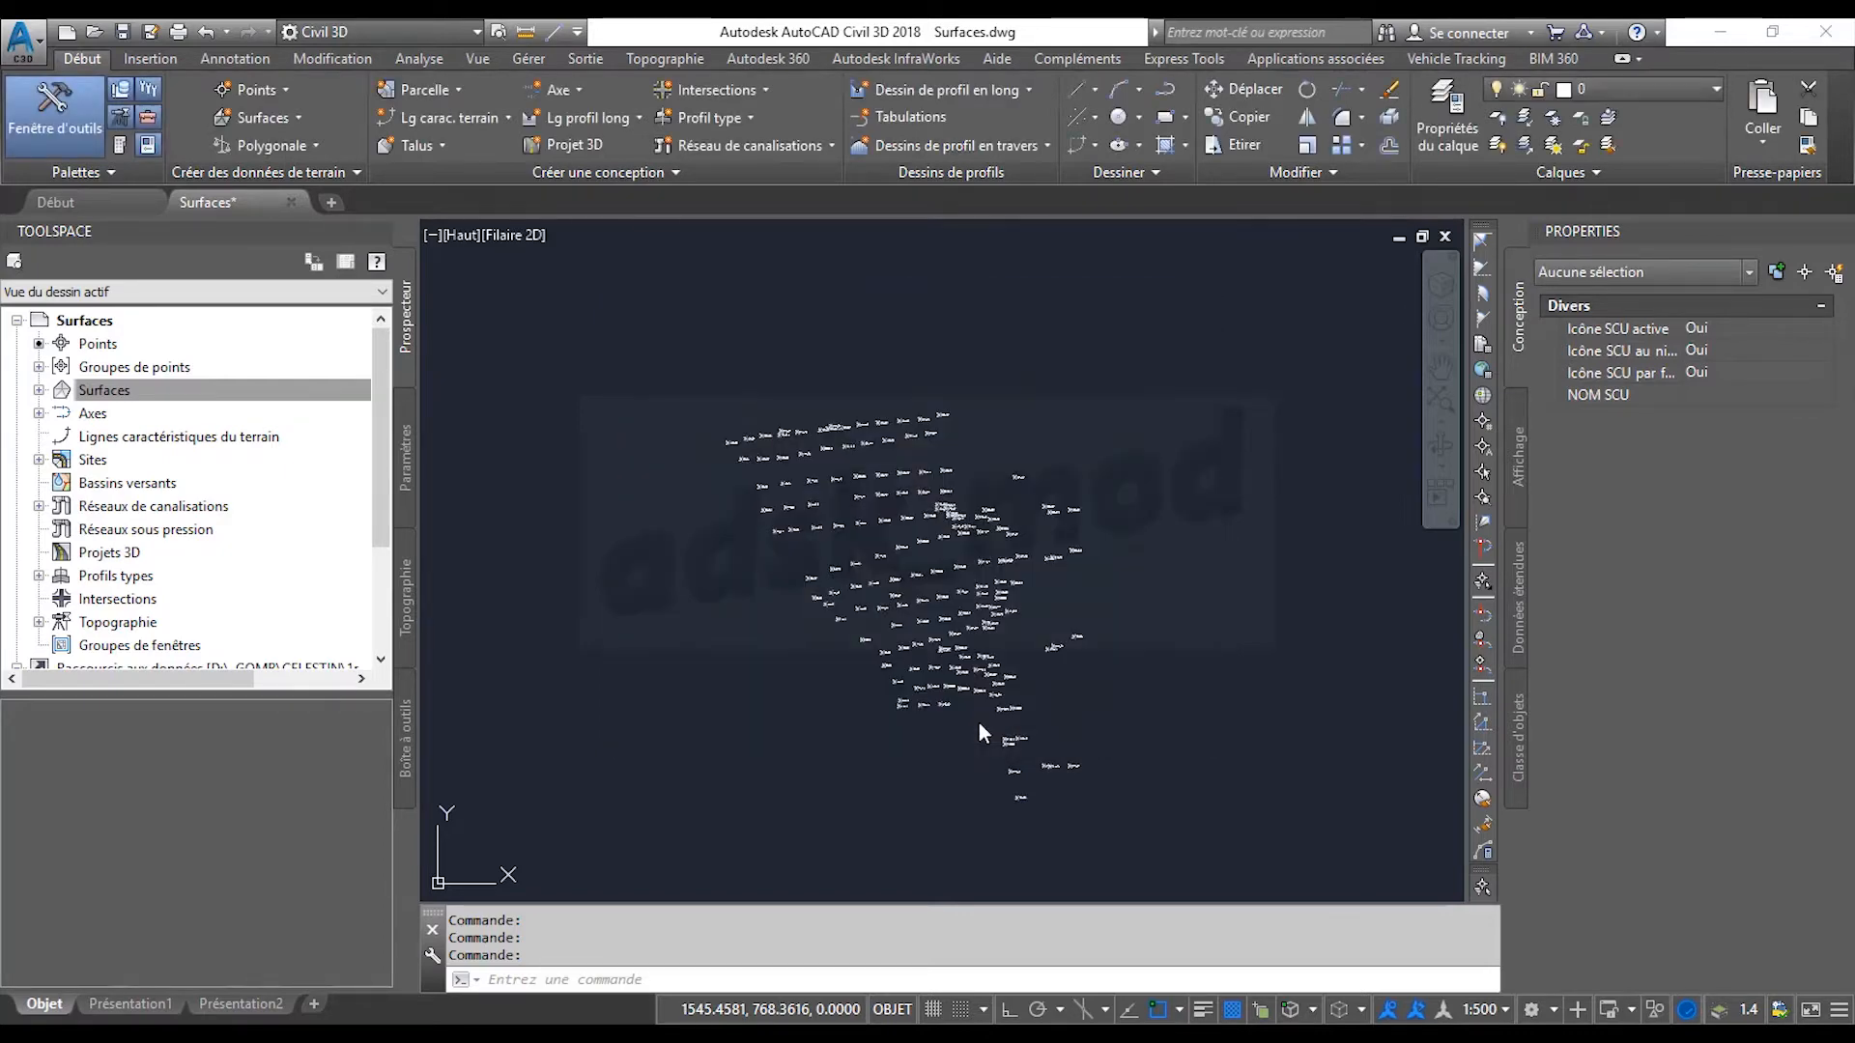
Add the TN point group to the definition of Surface_TN.
left_click(42, 392)
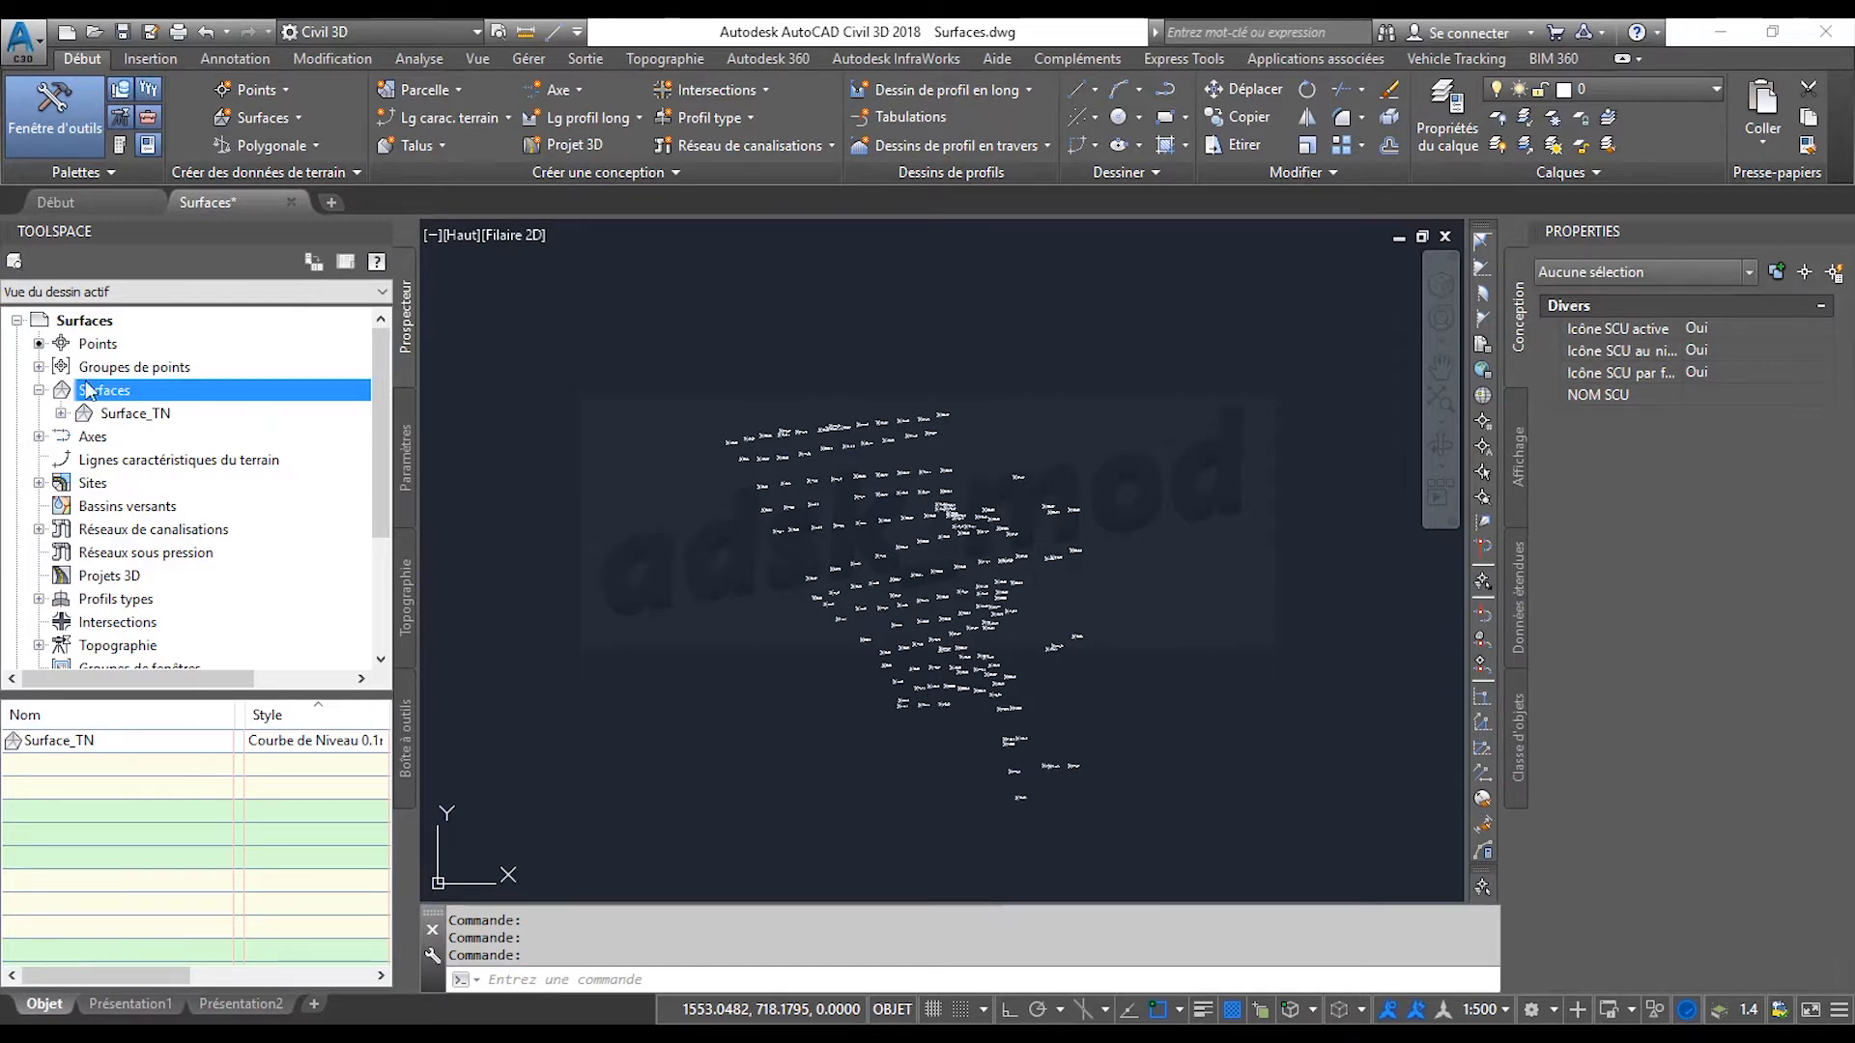
left_click(60, 415)
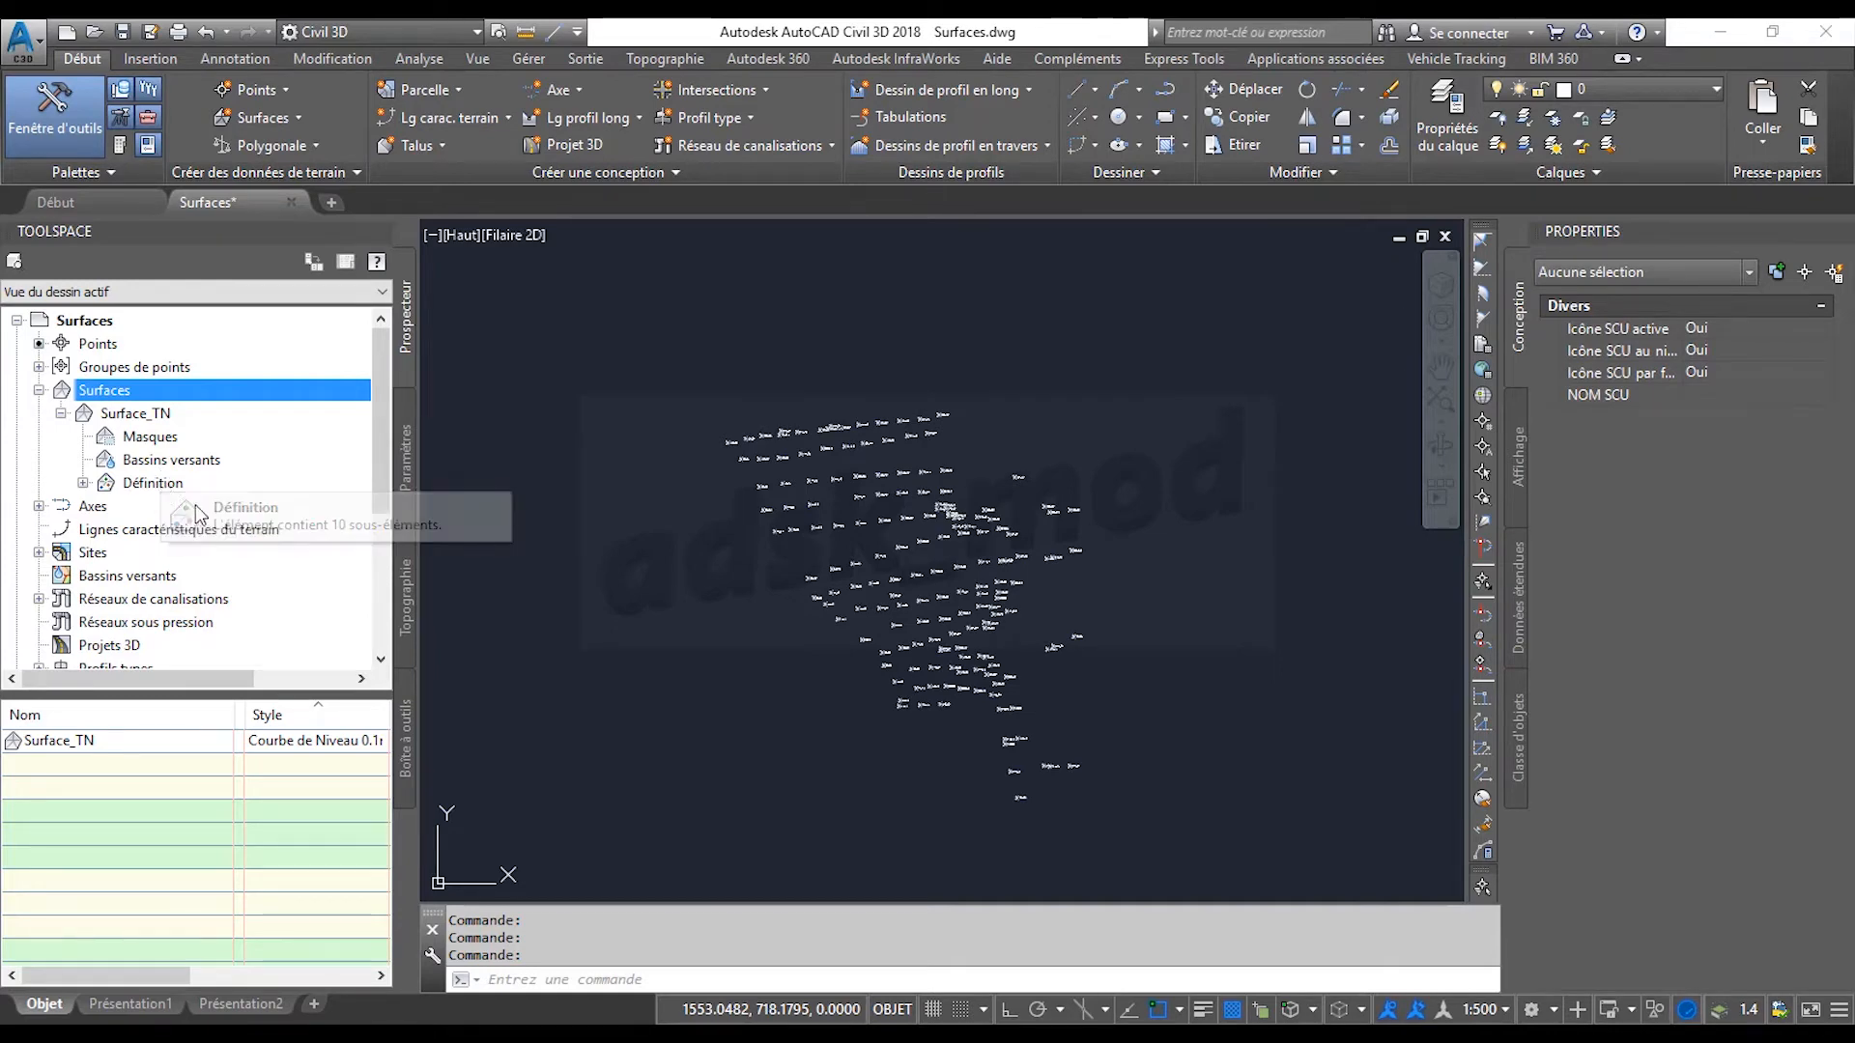
left_click(83, 483)
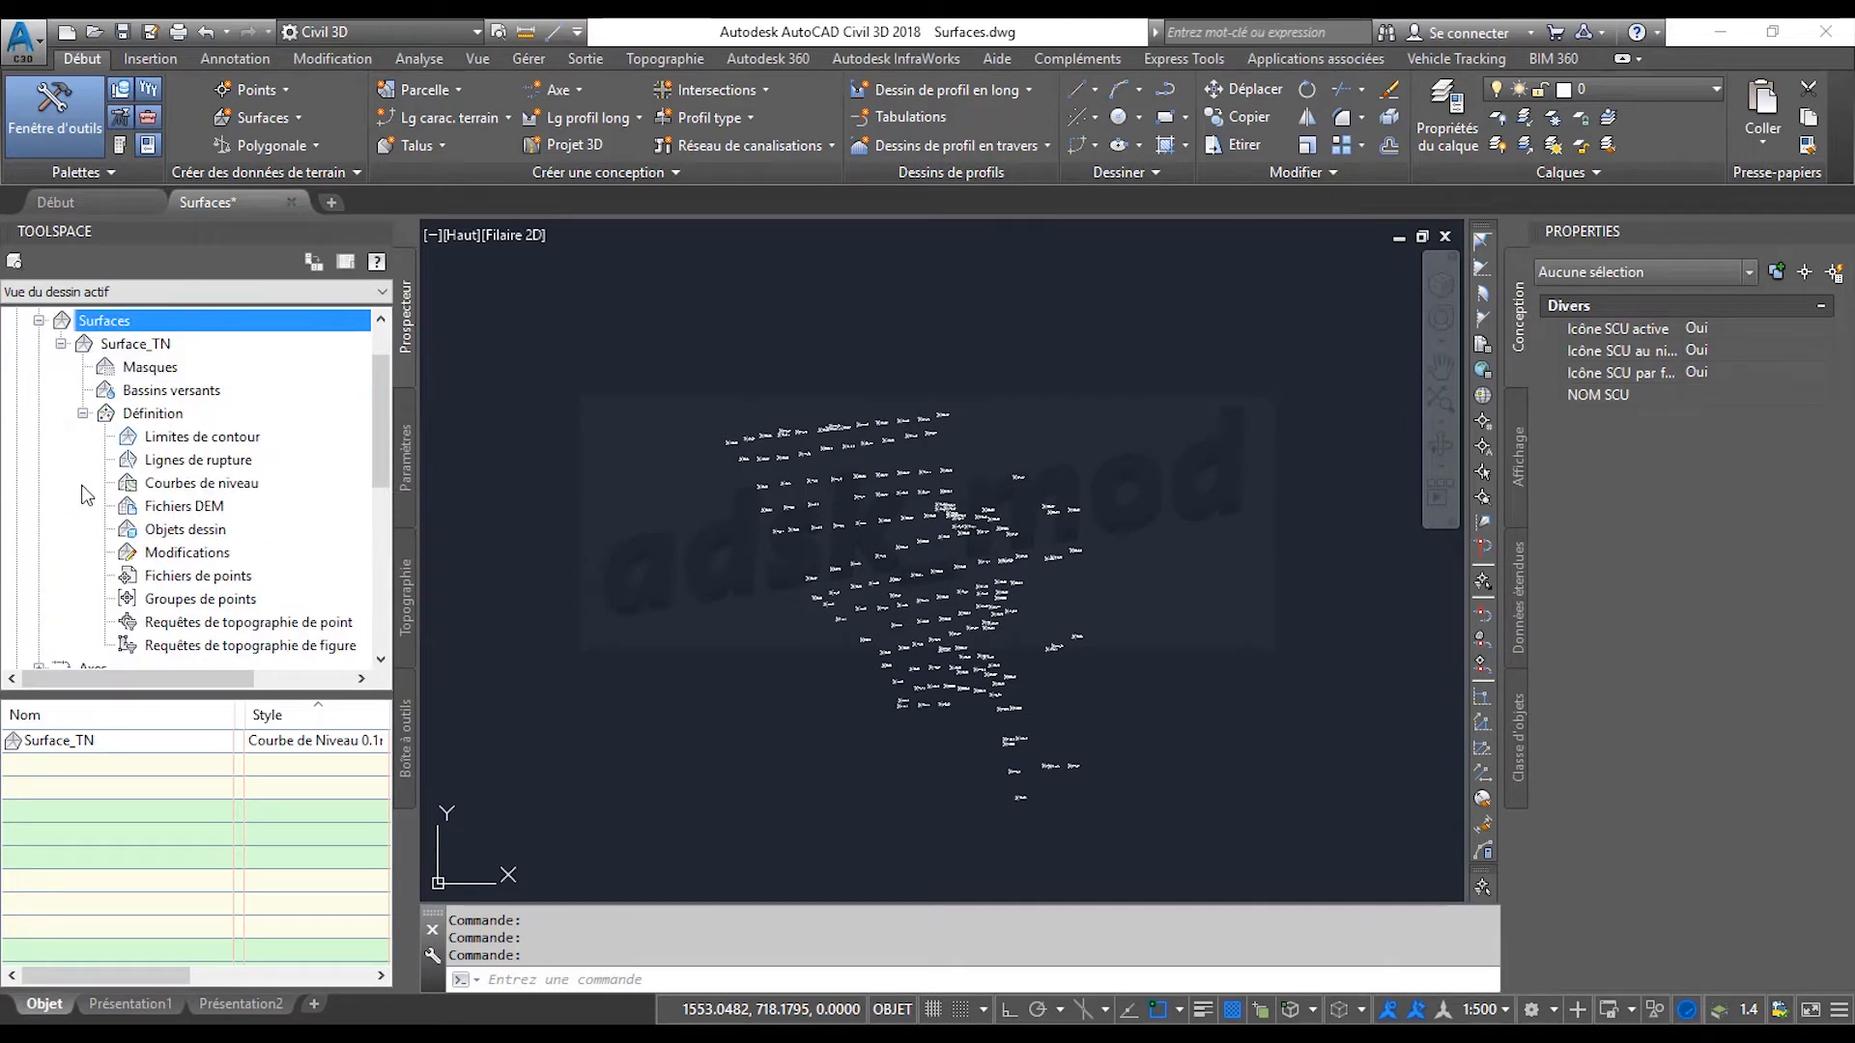
scroll(206, 459, "down", 1)
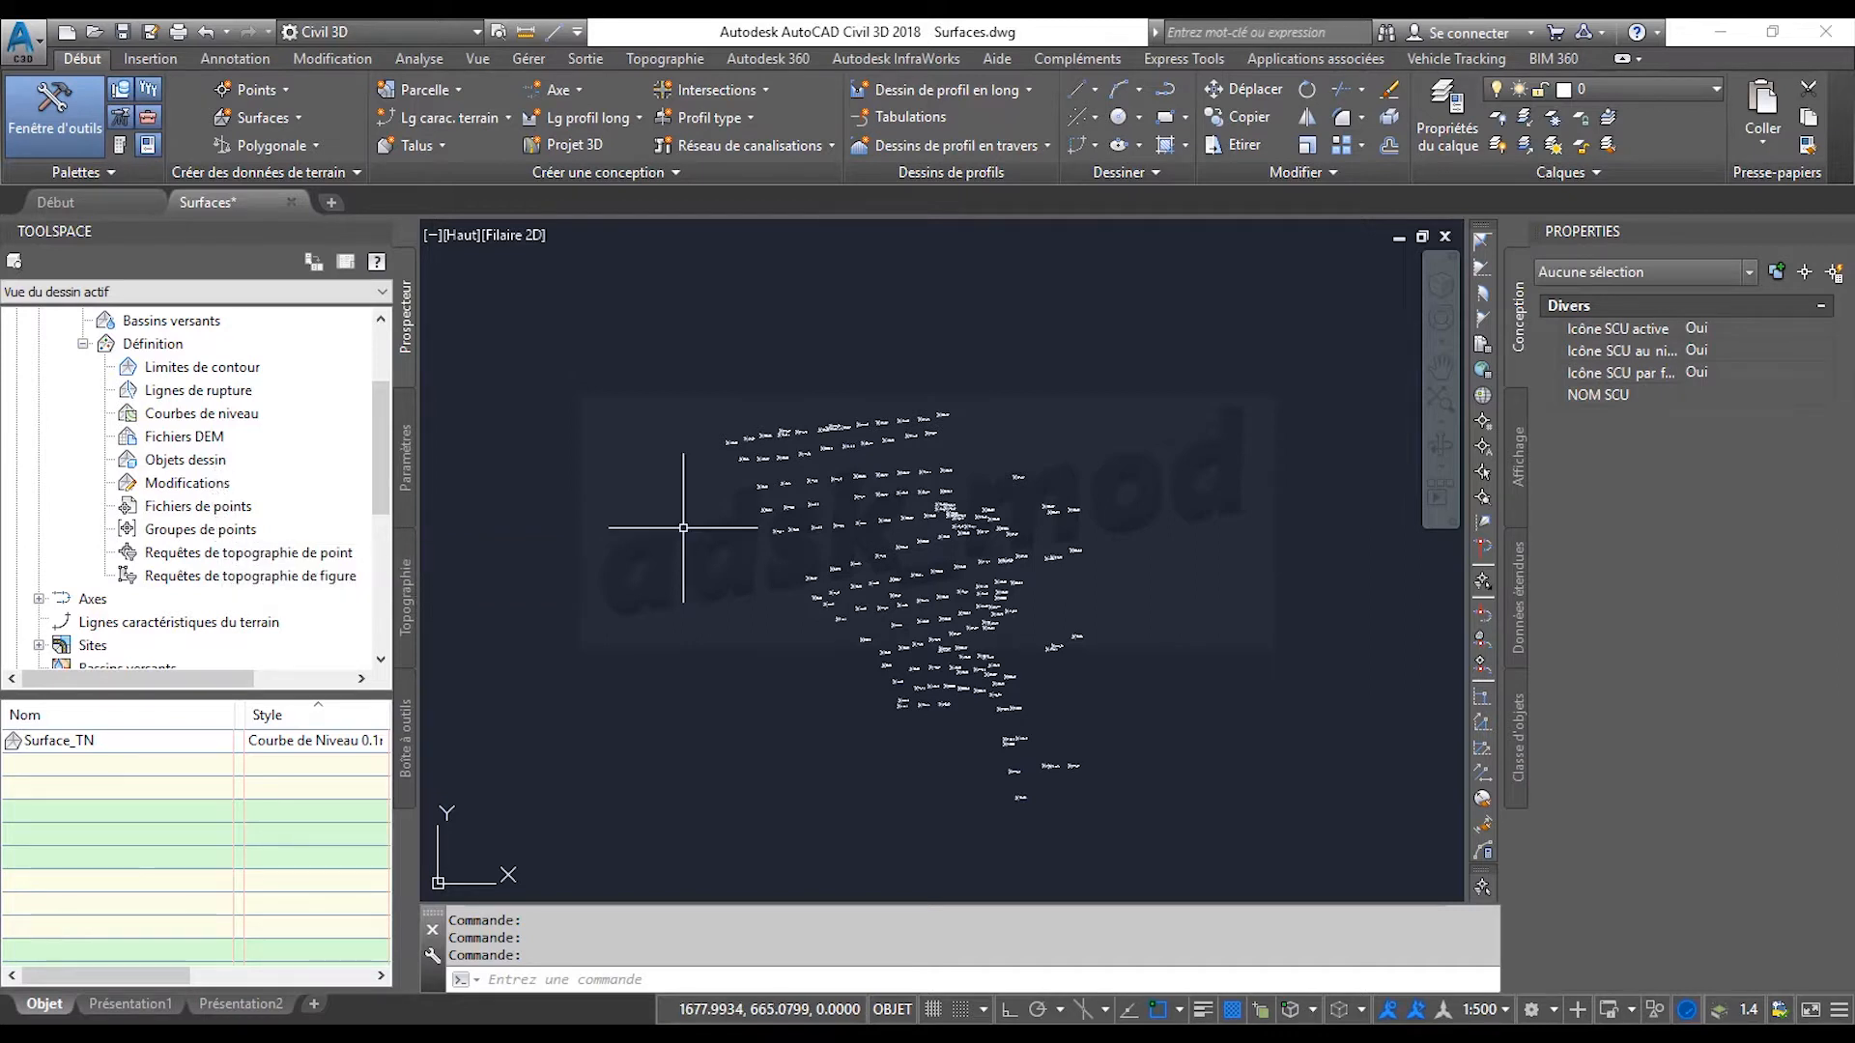
left_click(224, 535)
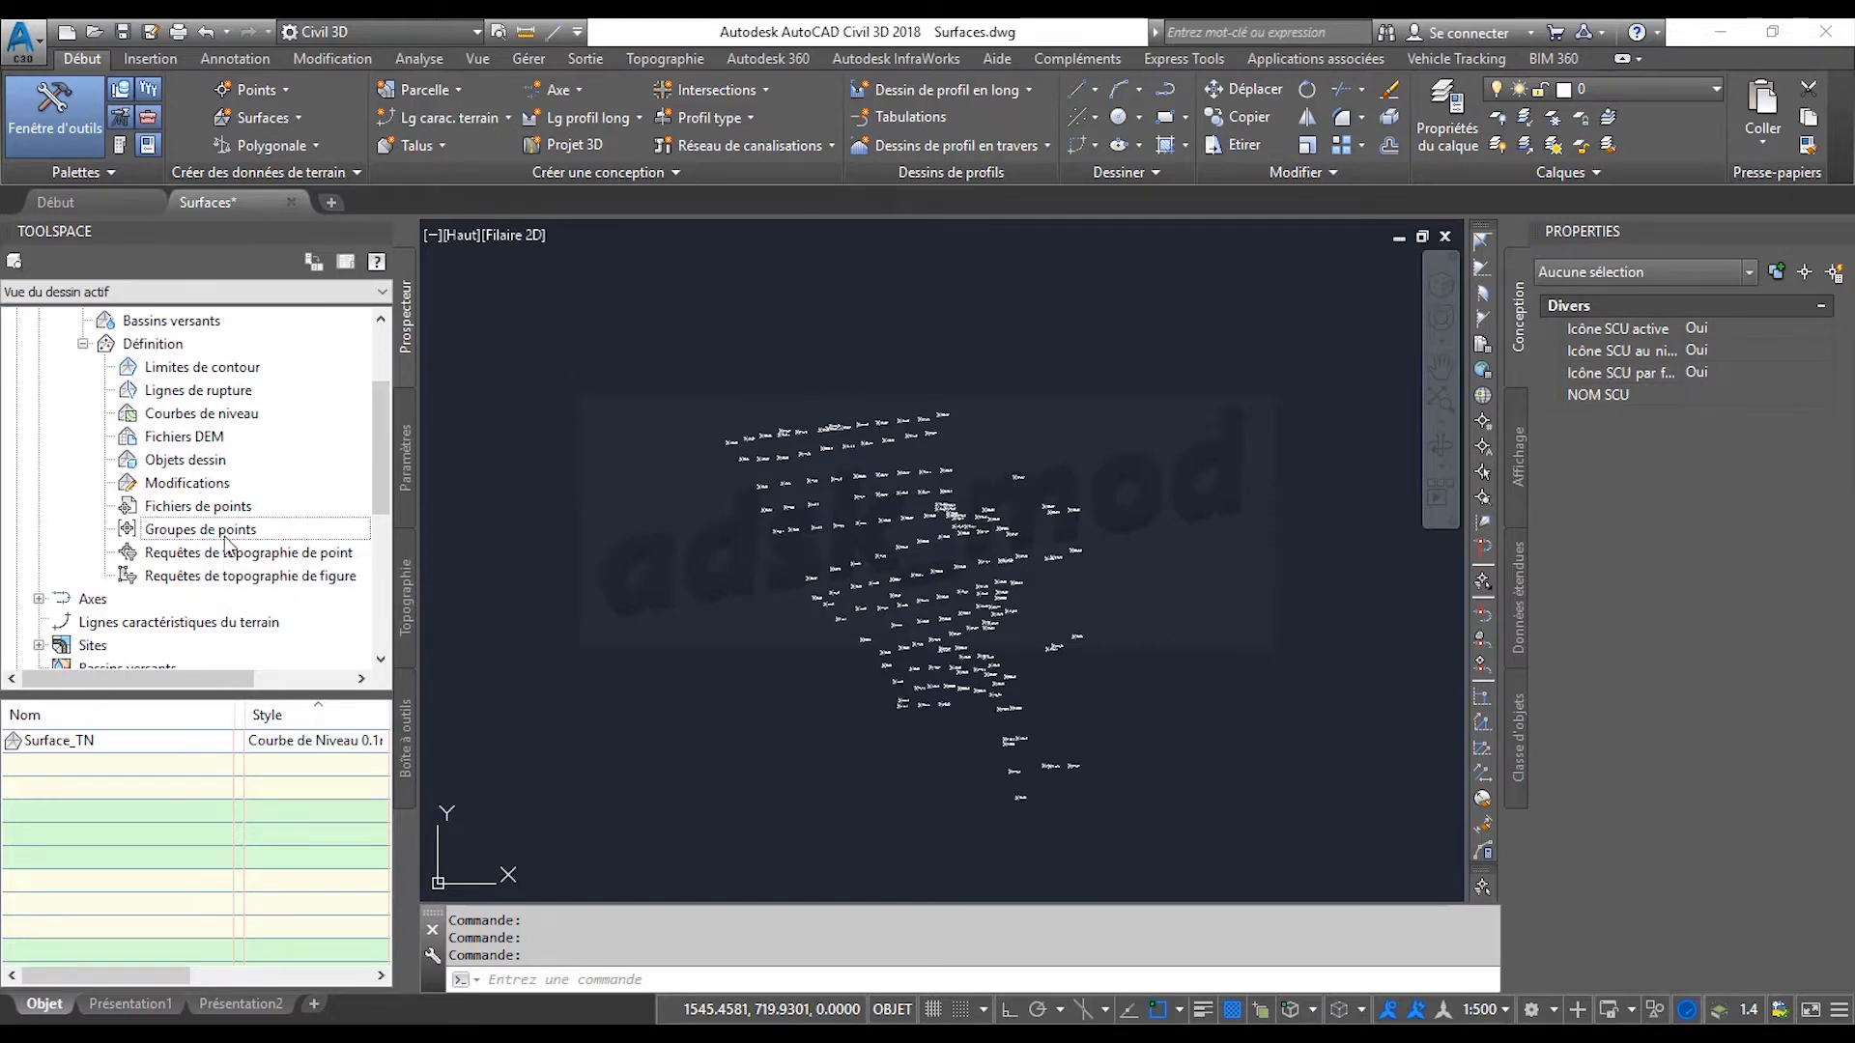
right_click(224, 534)
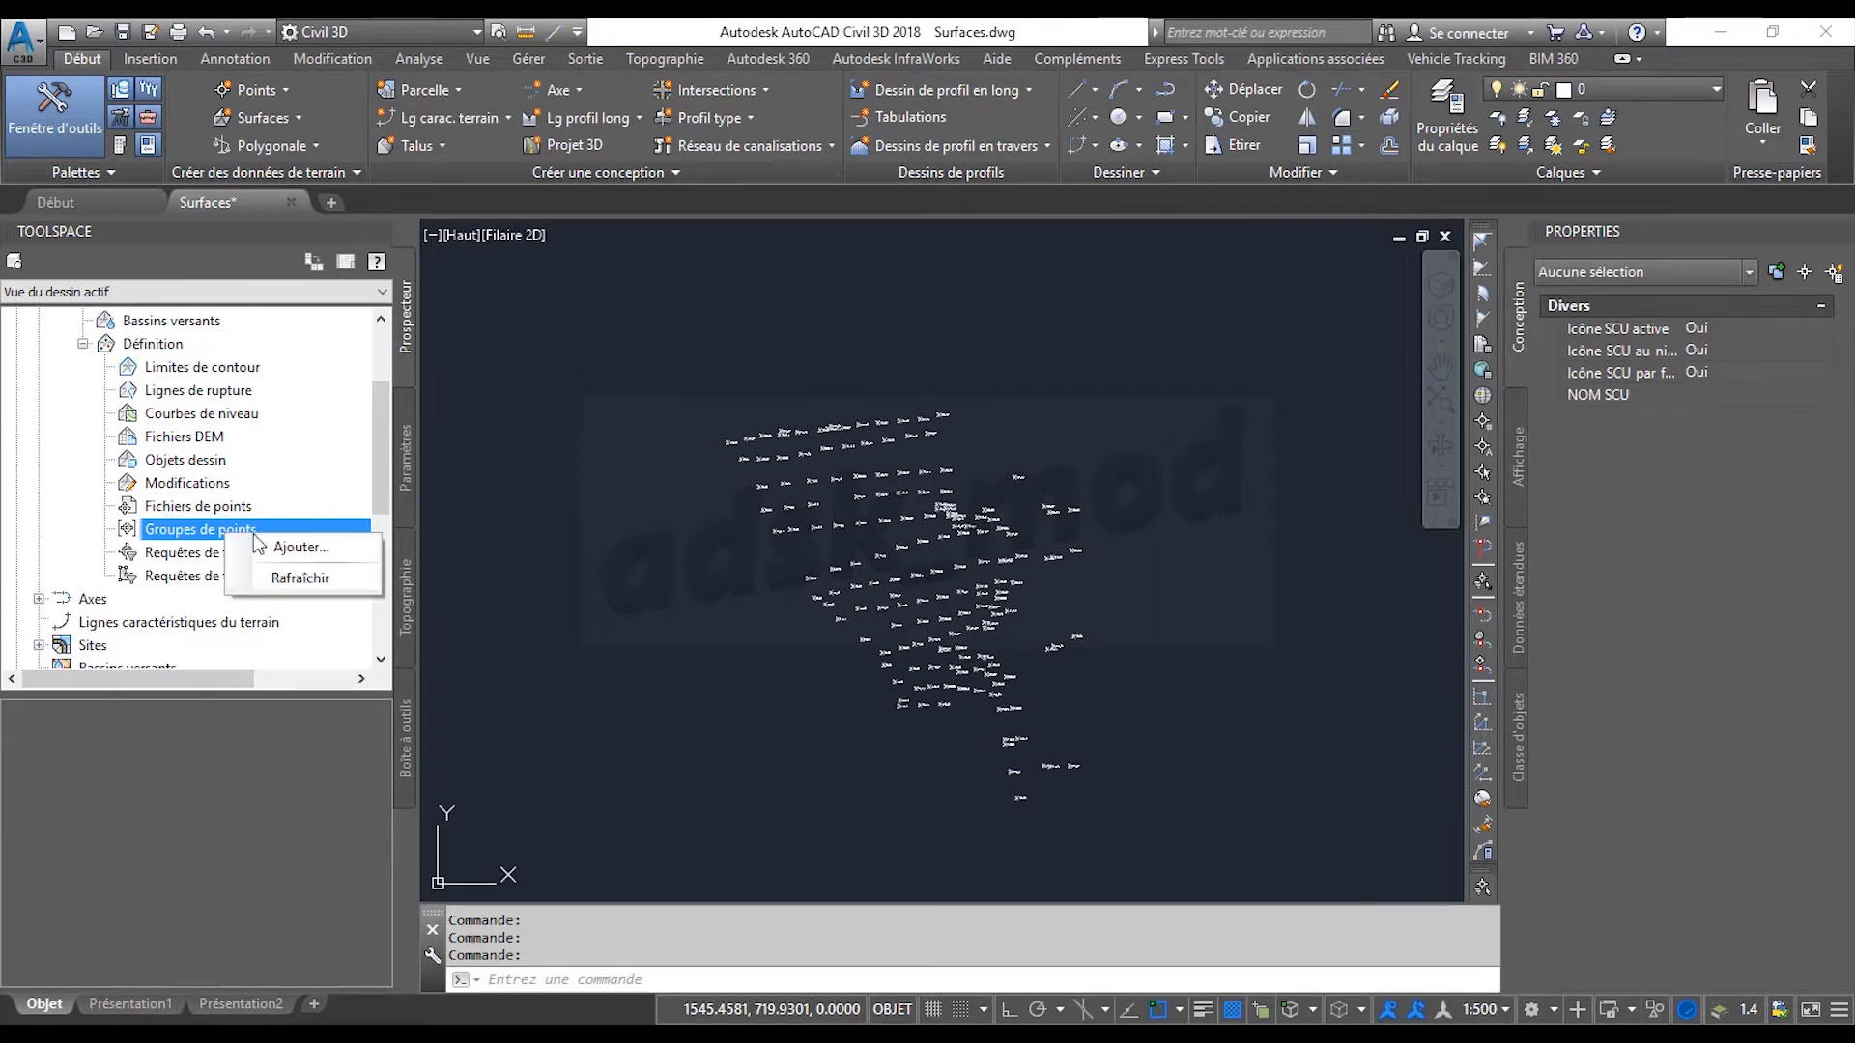
left_click(278, 547)
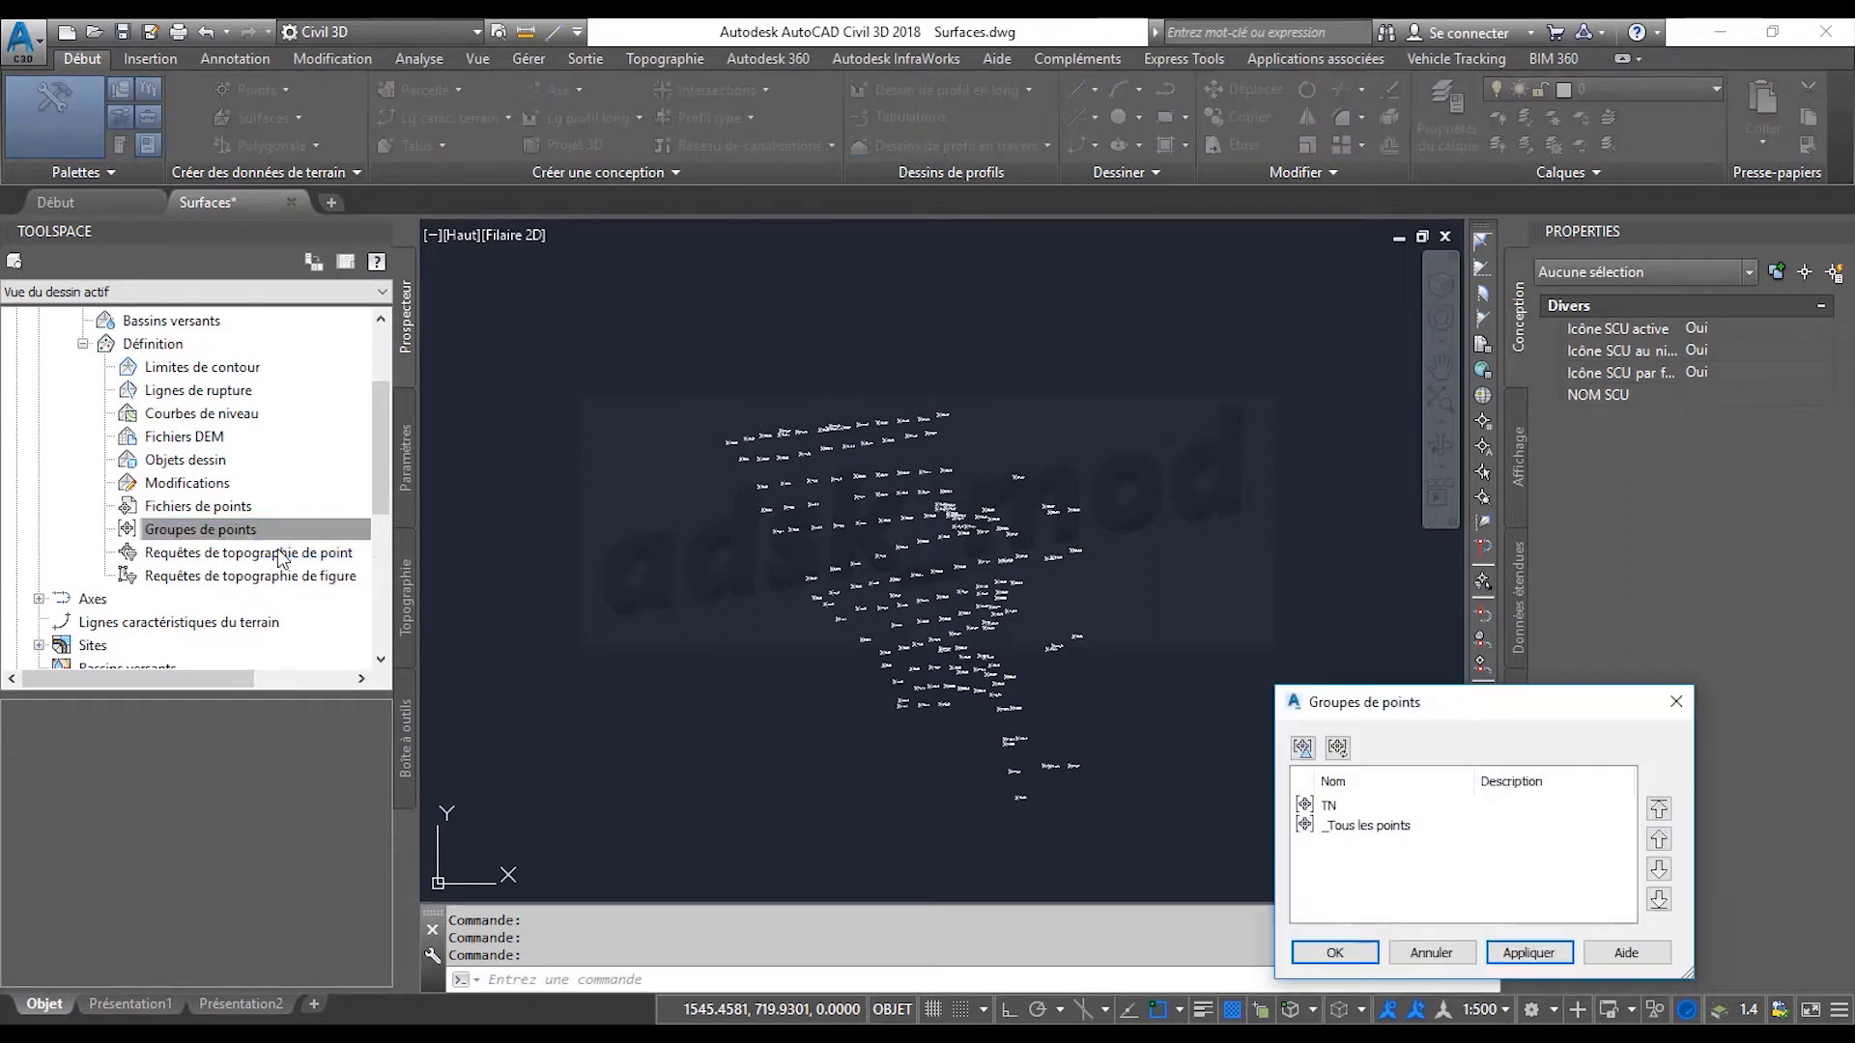
left_click_drag(1500, 718, 1108, 309)
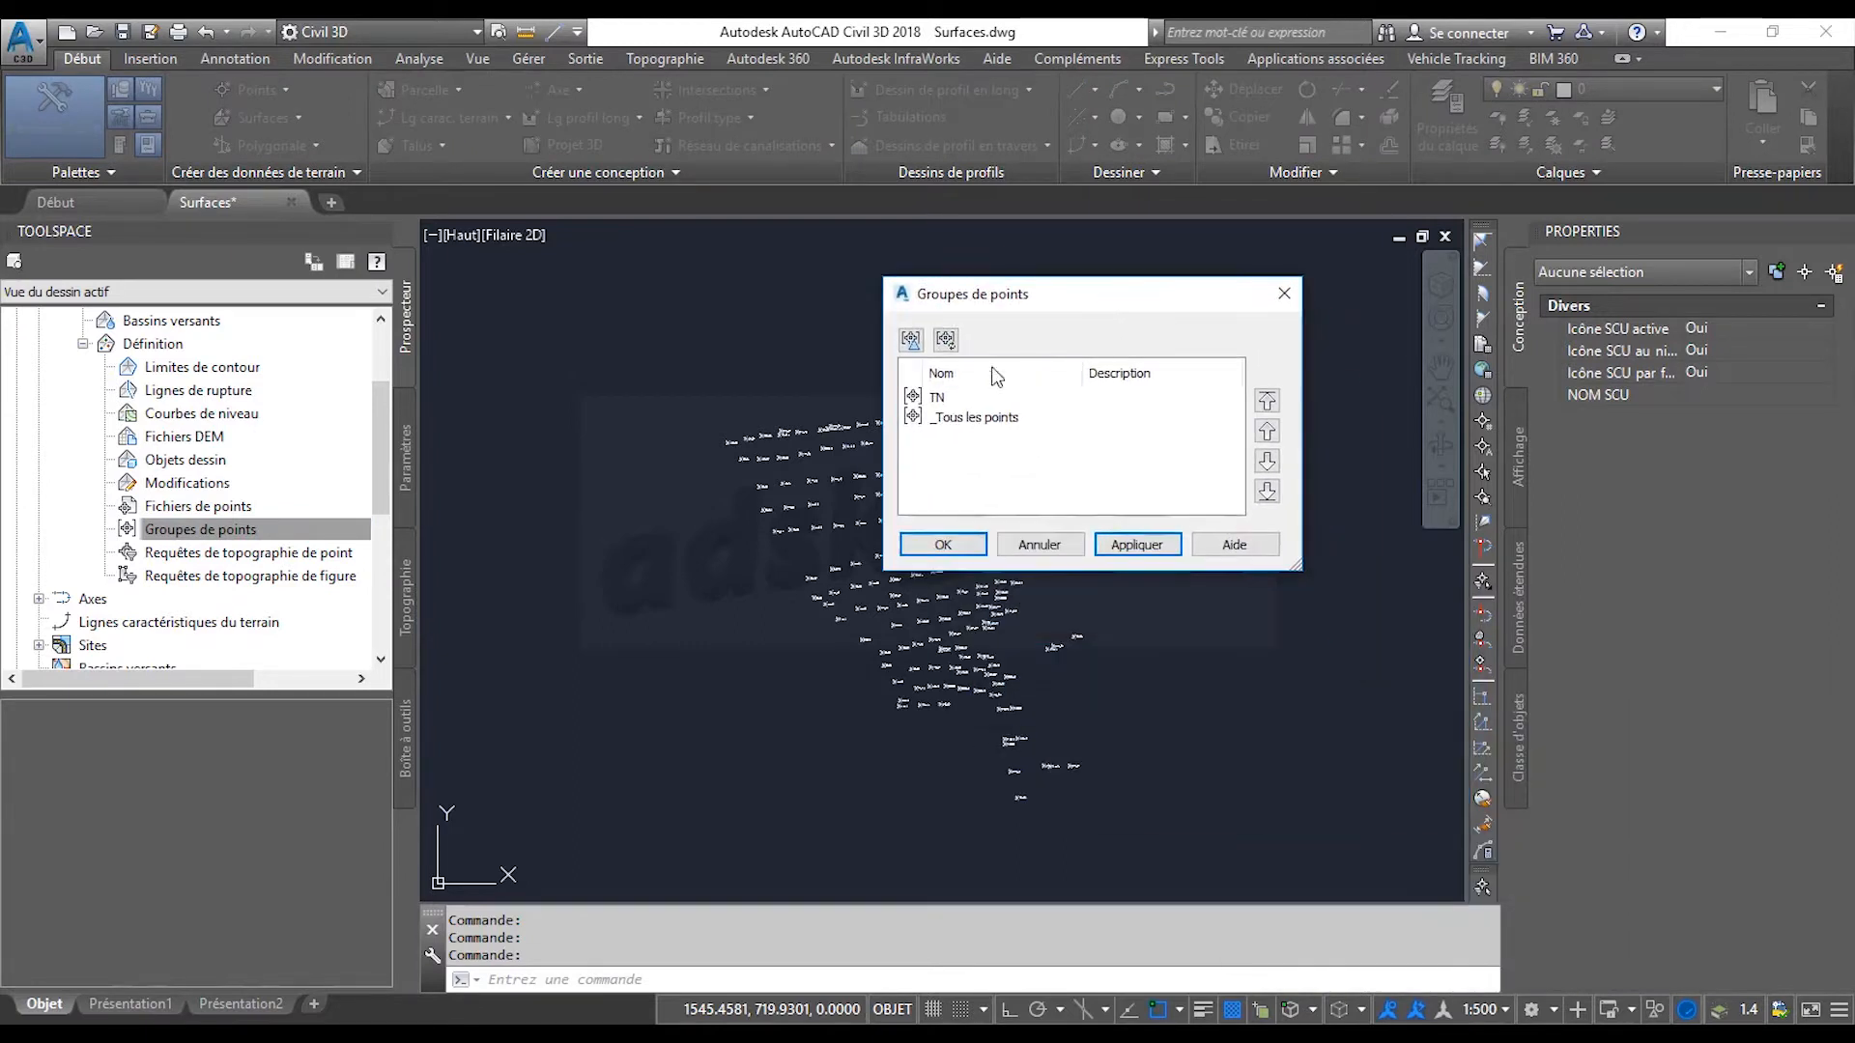
left_click(935, 402)
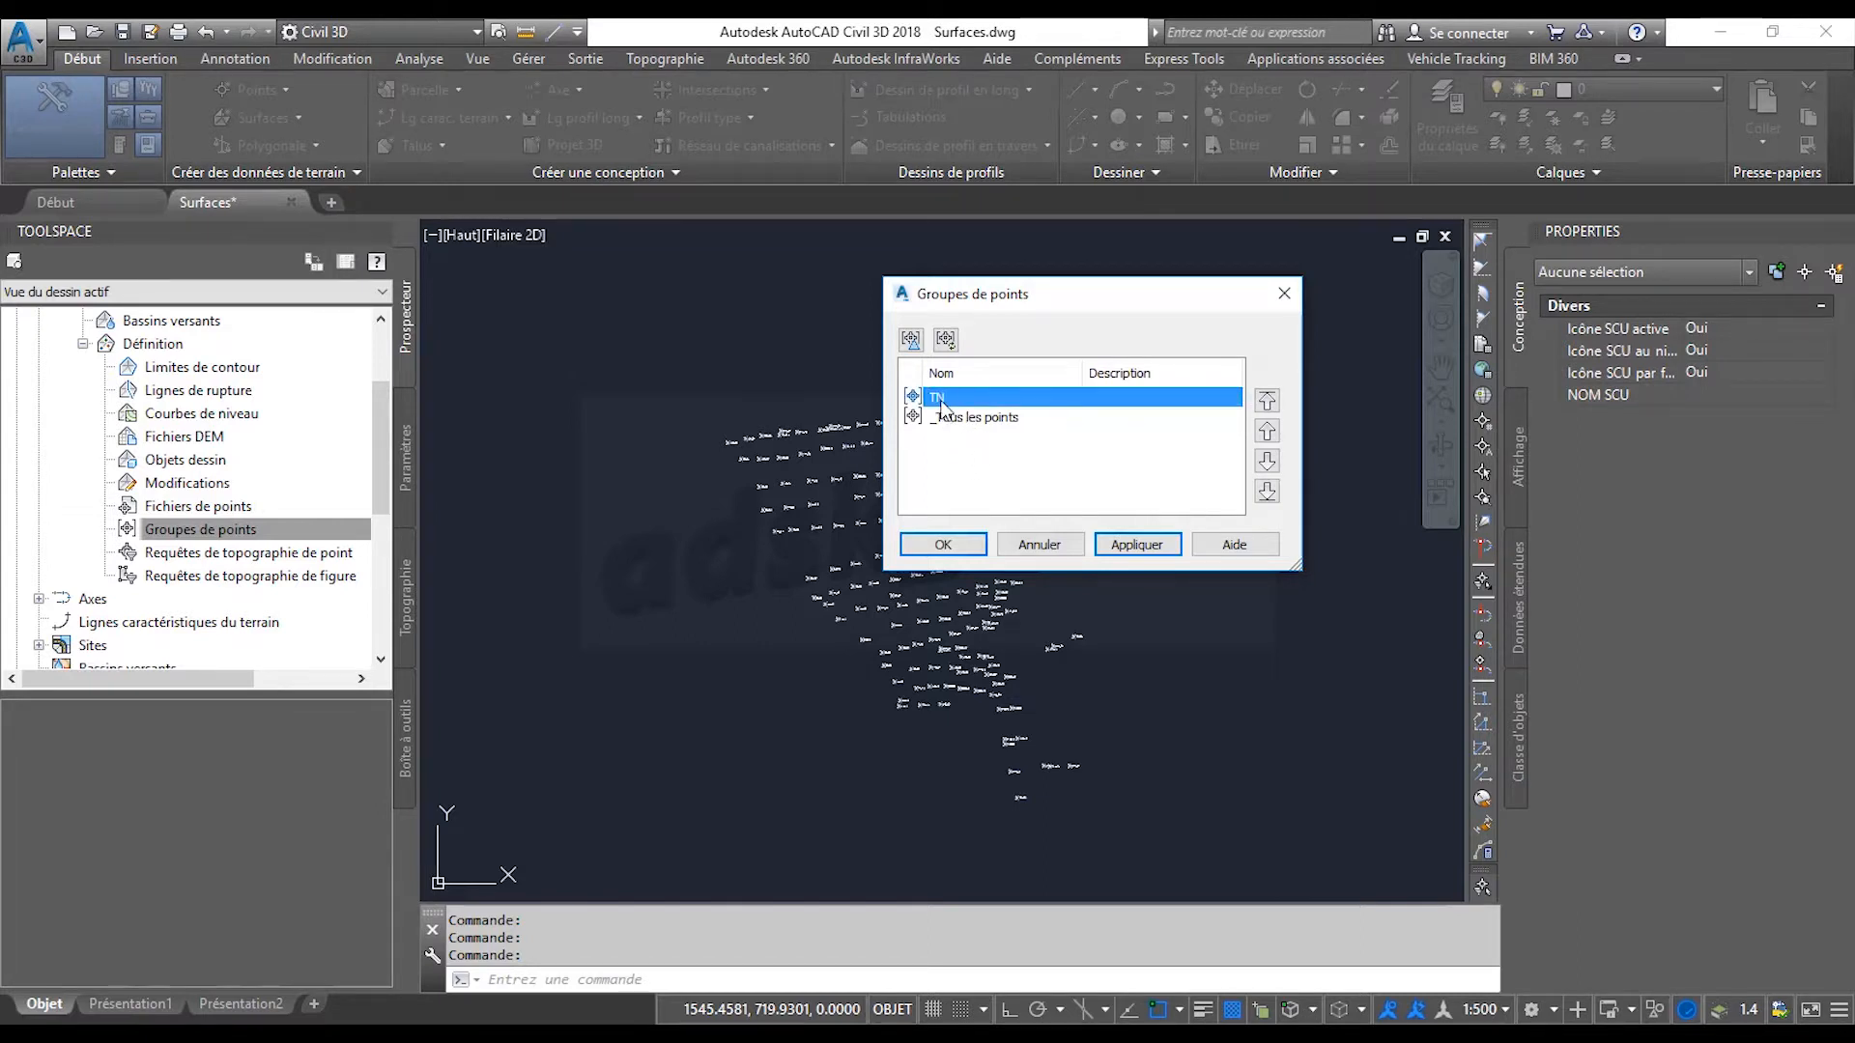
left_click(956, 552)
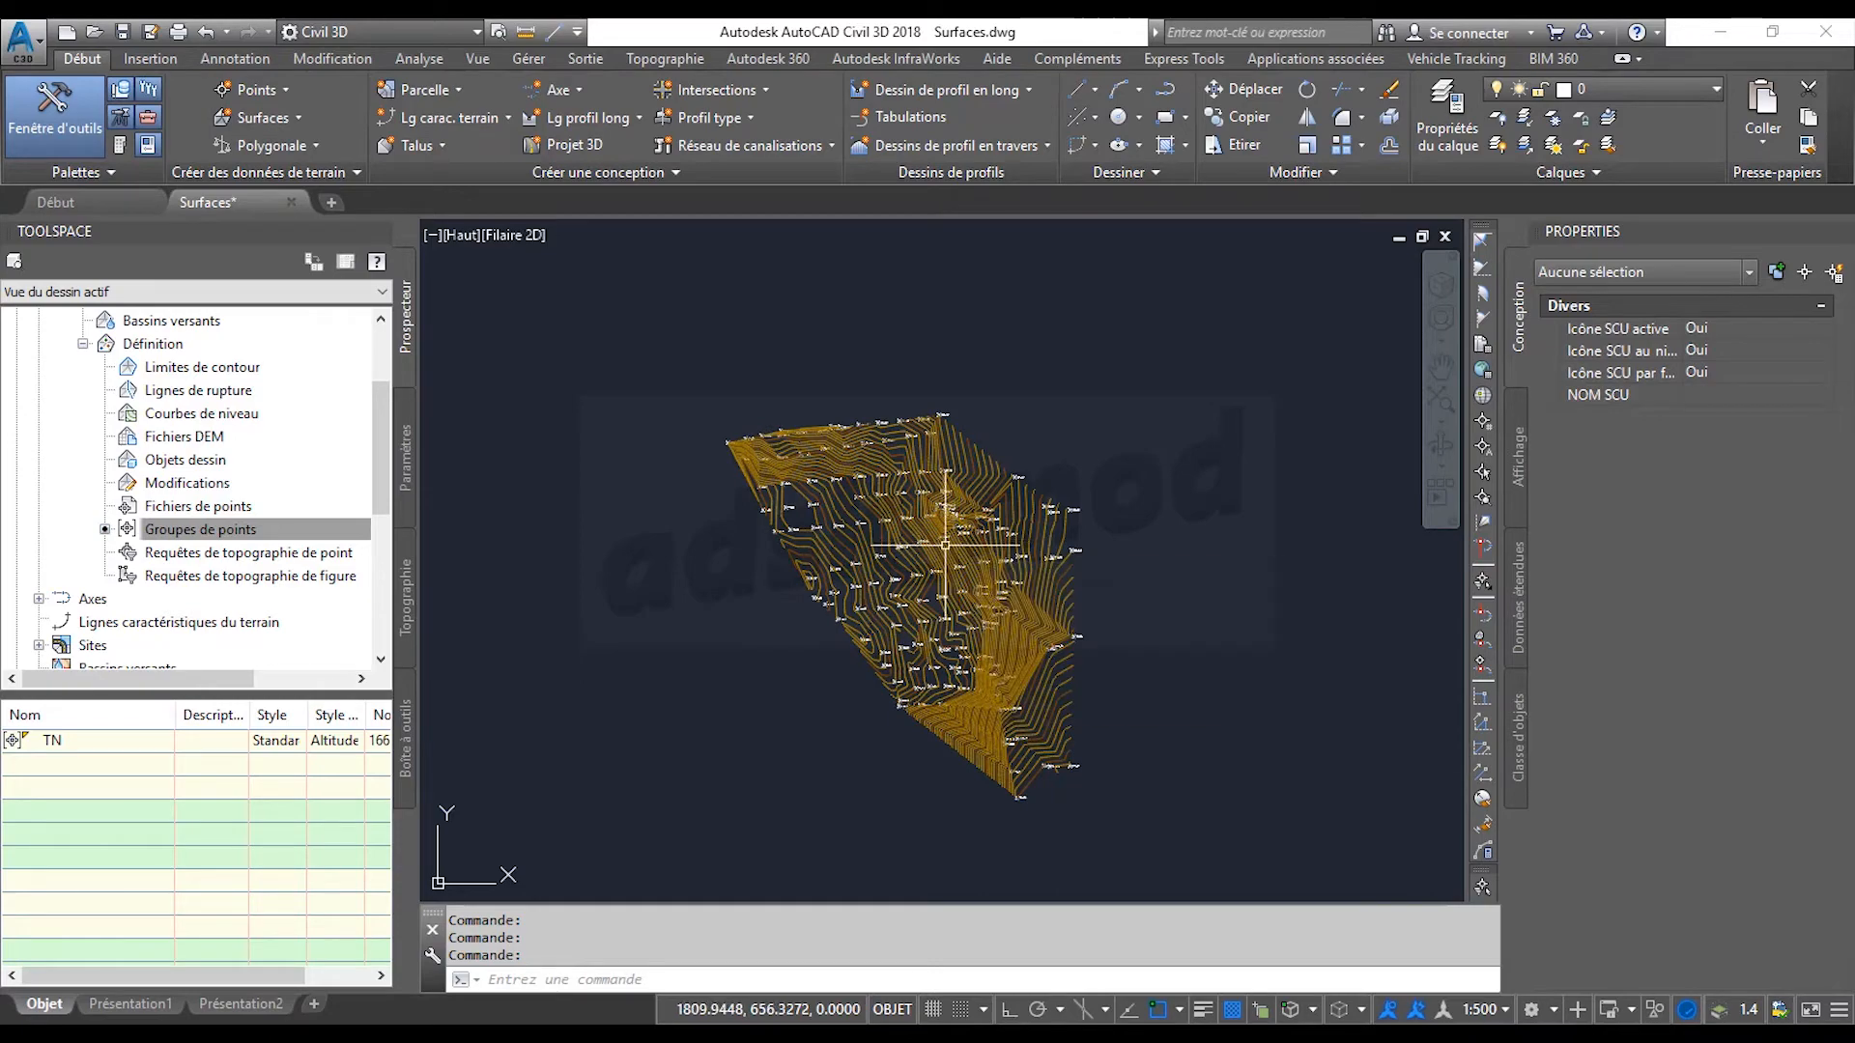
Examine the contour lines and point elevations of Surface_TN in the drawing, and collapse the surface's entries in the tree.
scroll(957, 542, "up", 5)
scroll(920, 569, "down", 5)
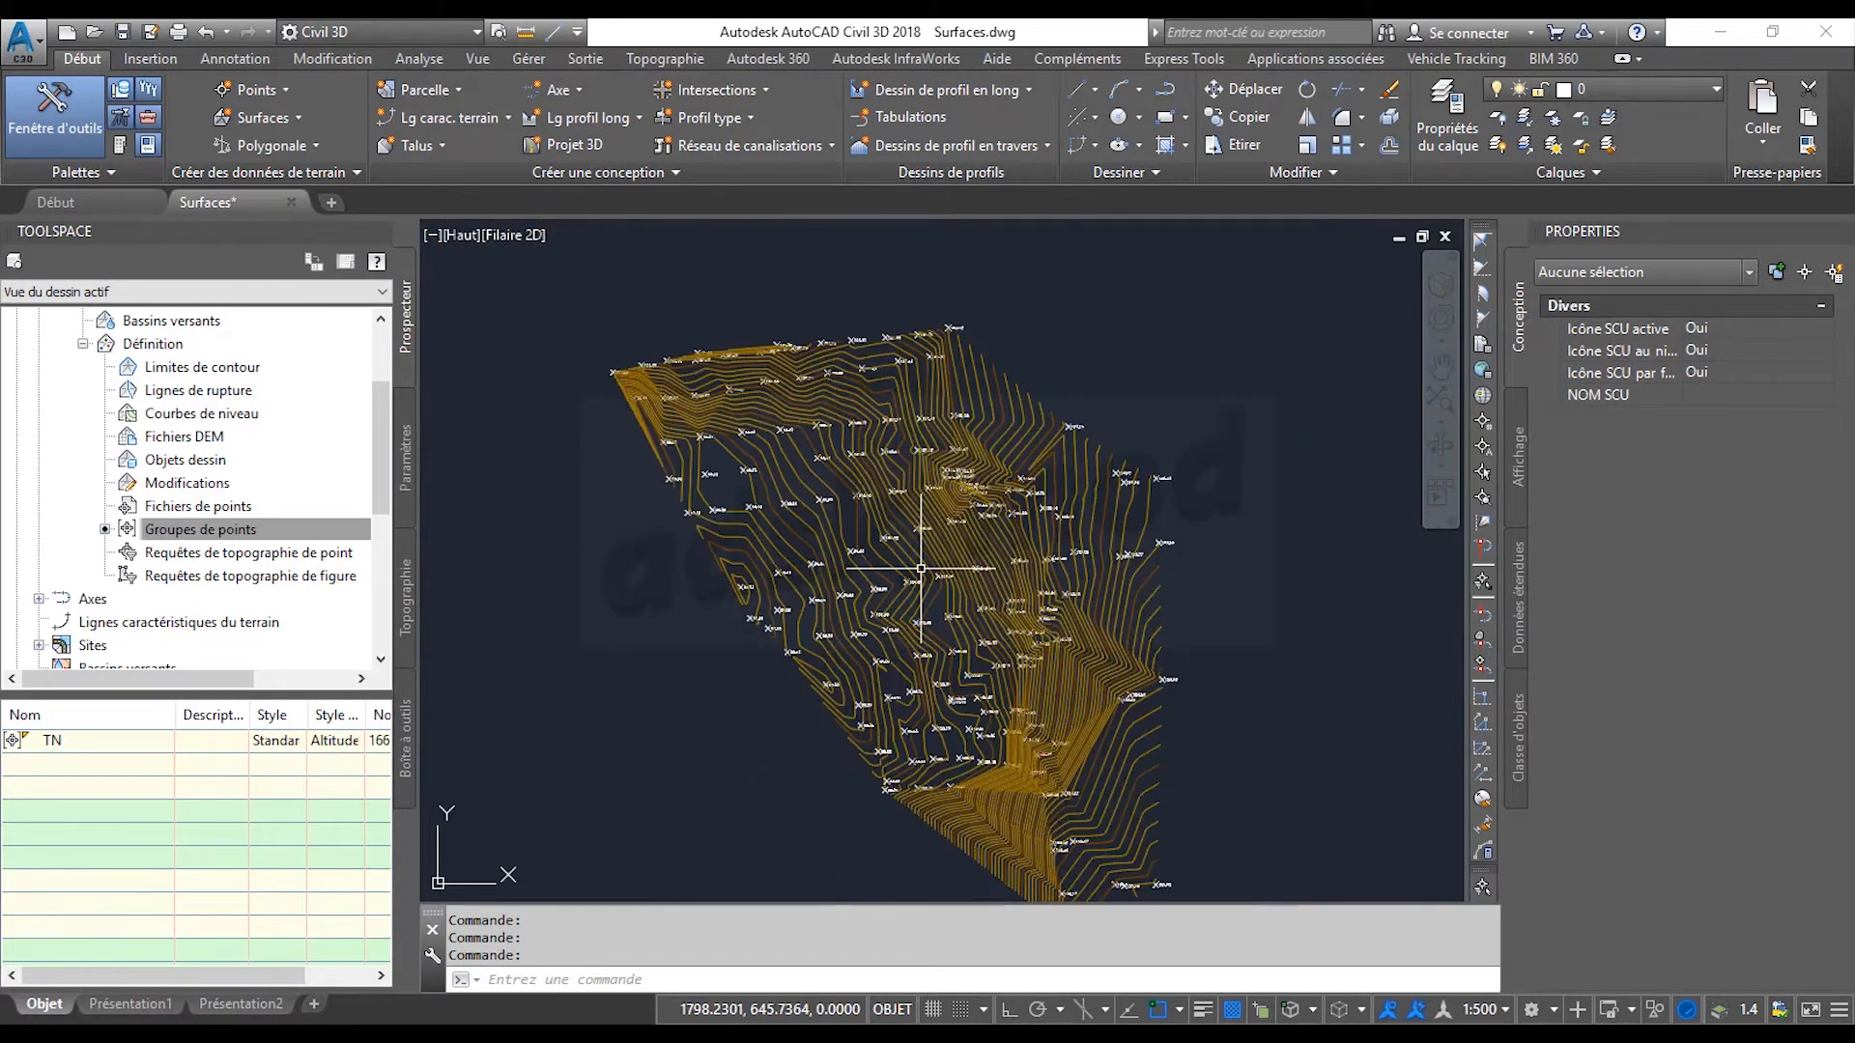
scroll(921, 568, "up", 5)
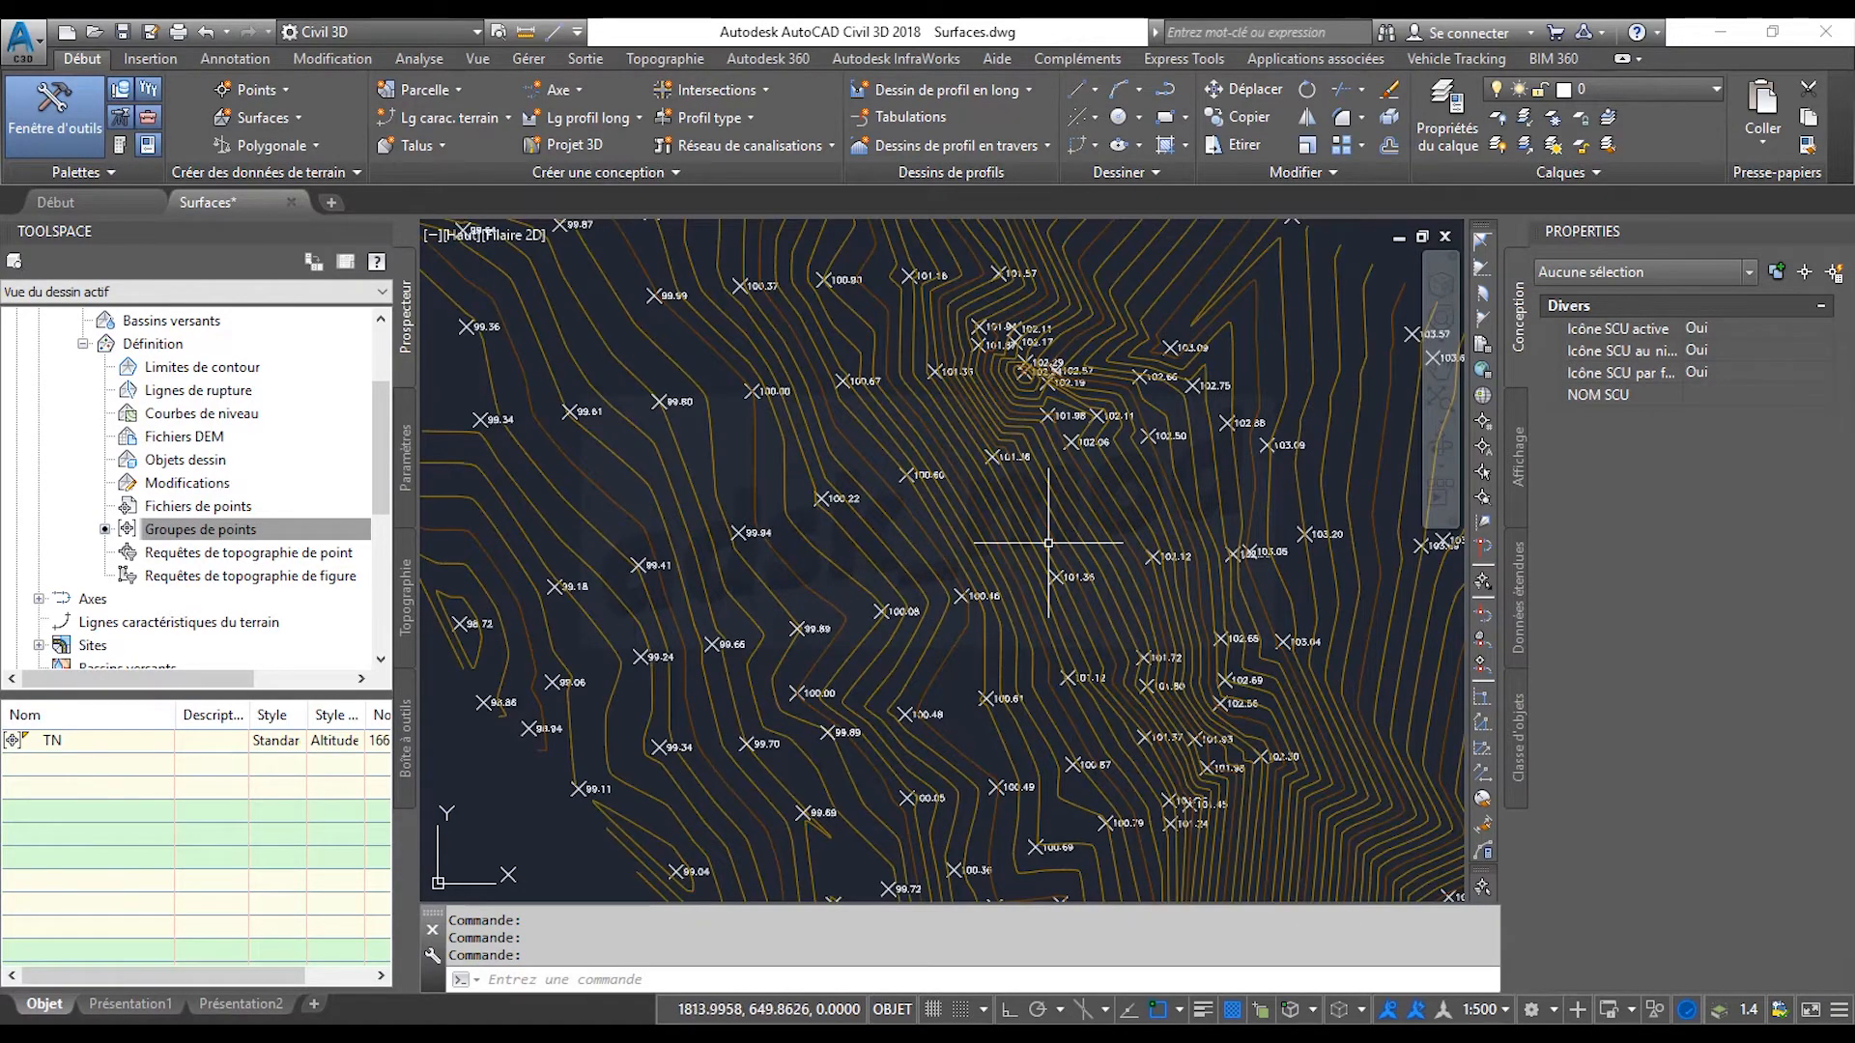
scroll(921, 568, "down", 5)
left_click(352, 539)
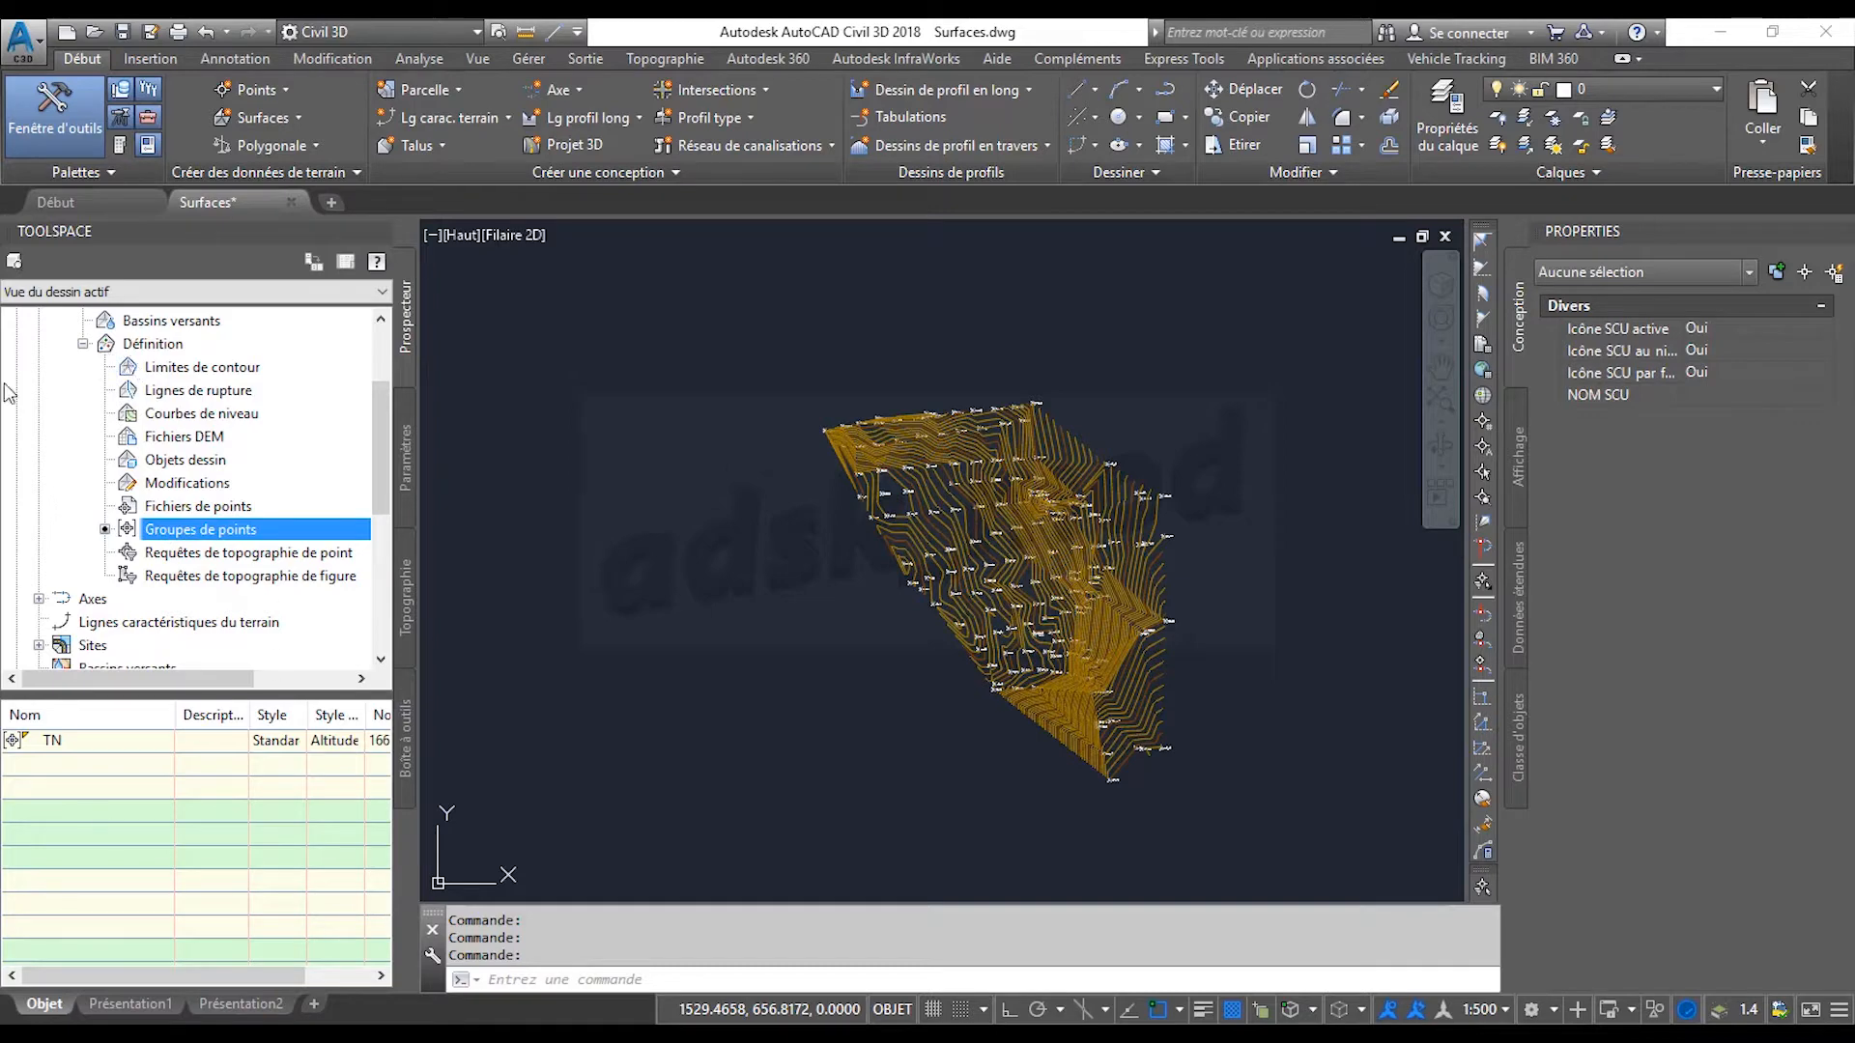
left_click(84, 345)
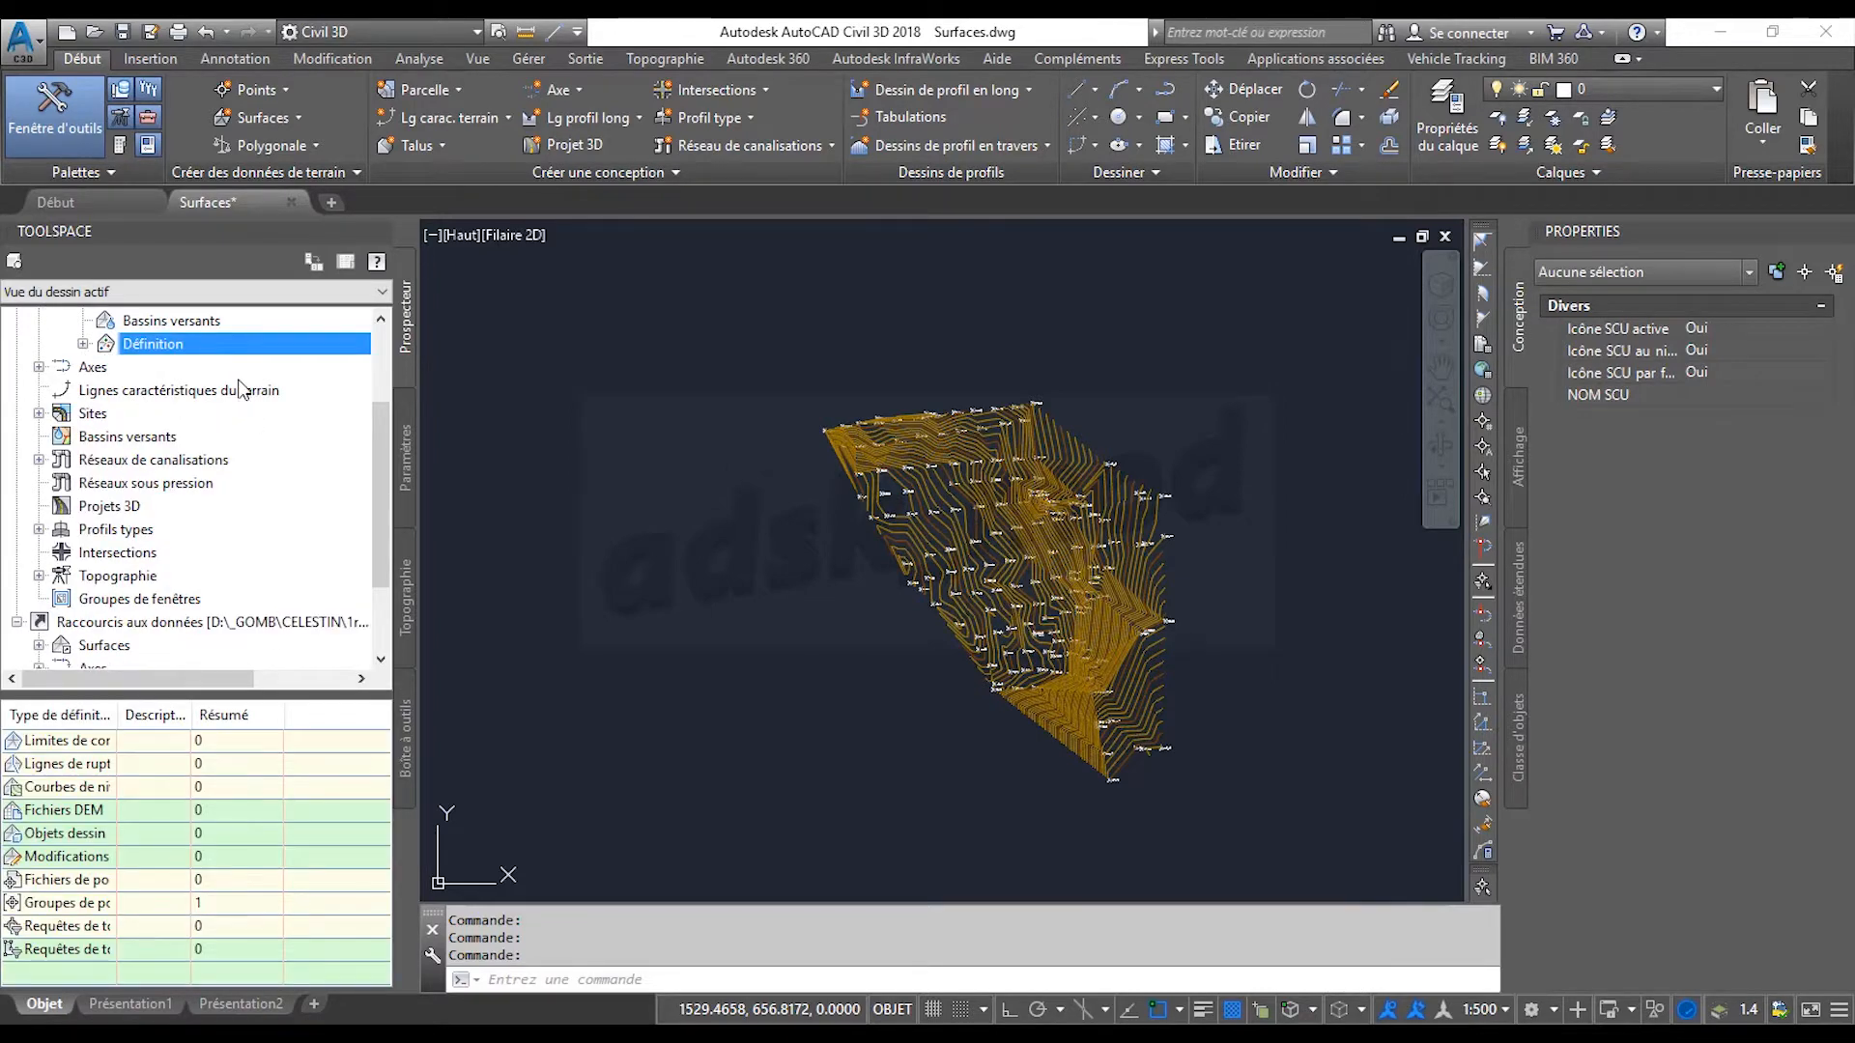
scroll(247, 391, "up", 2)
left_click(60, 414)
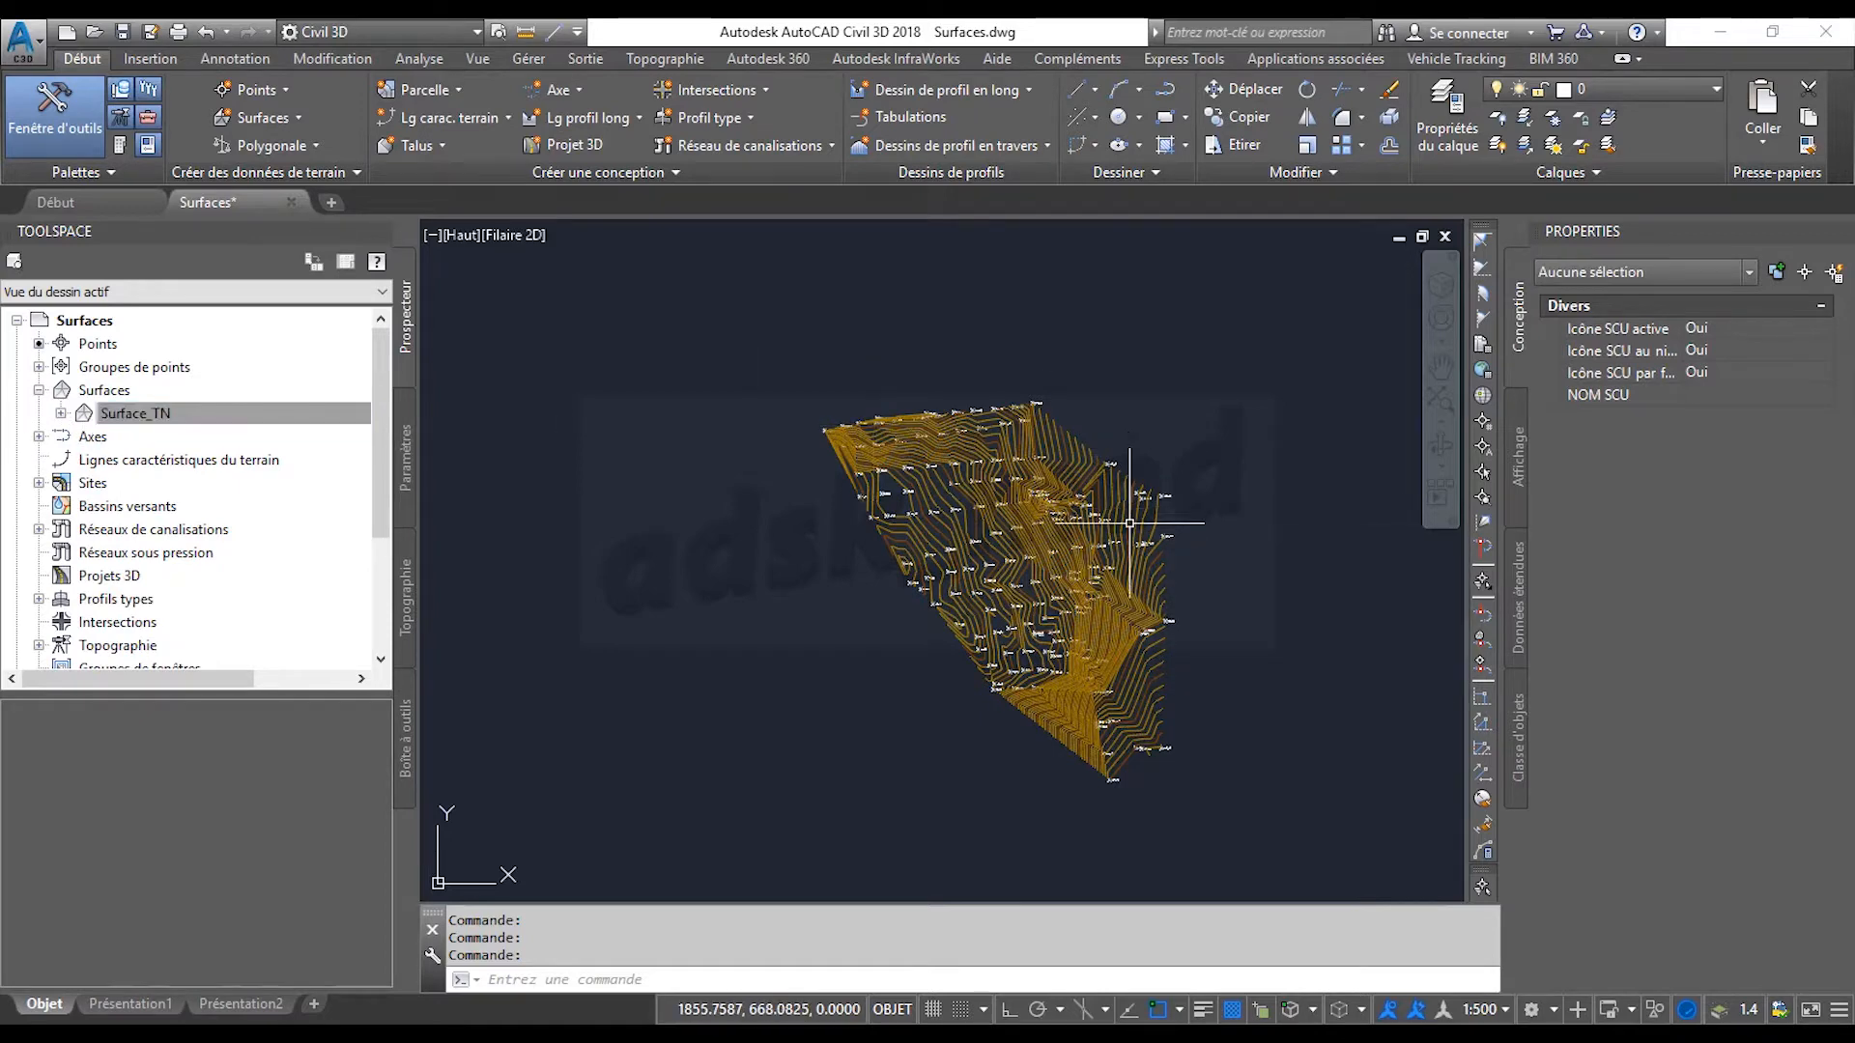
scroll(1120, 536, "up", 2)
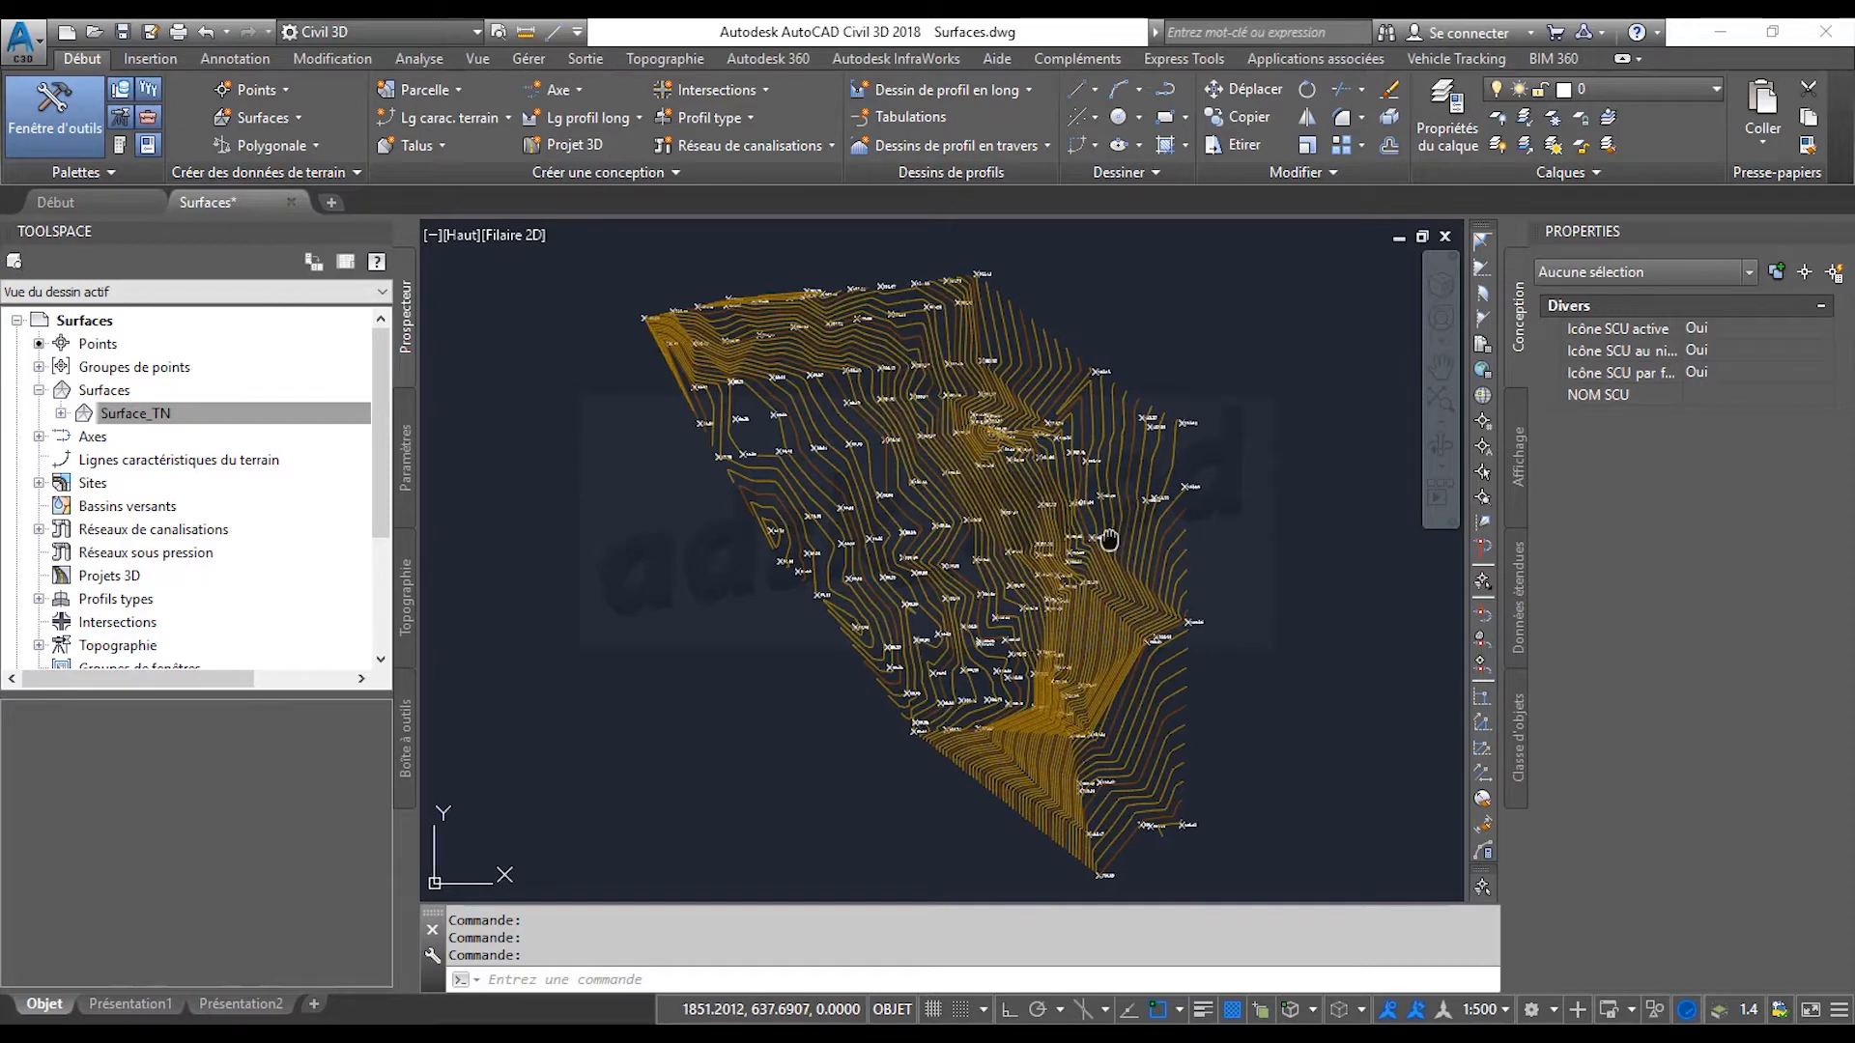
middle_click_drag(1109, 539, 1008, 570)
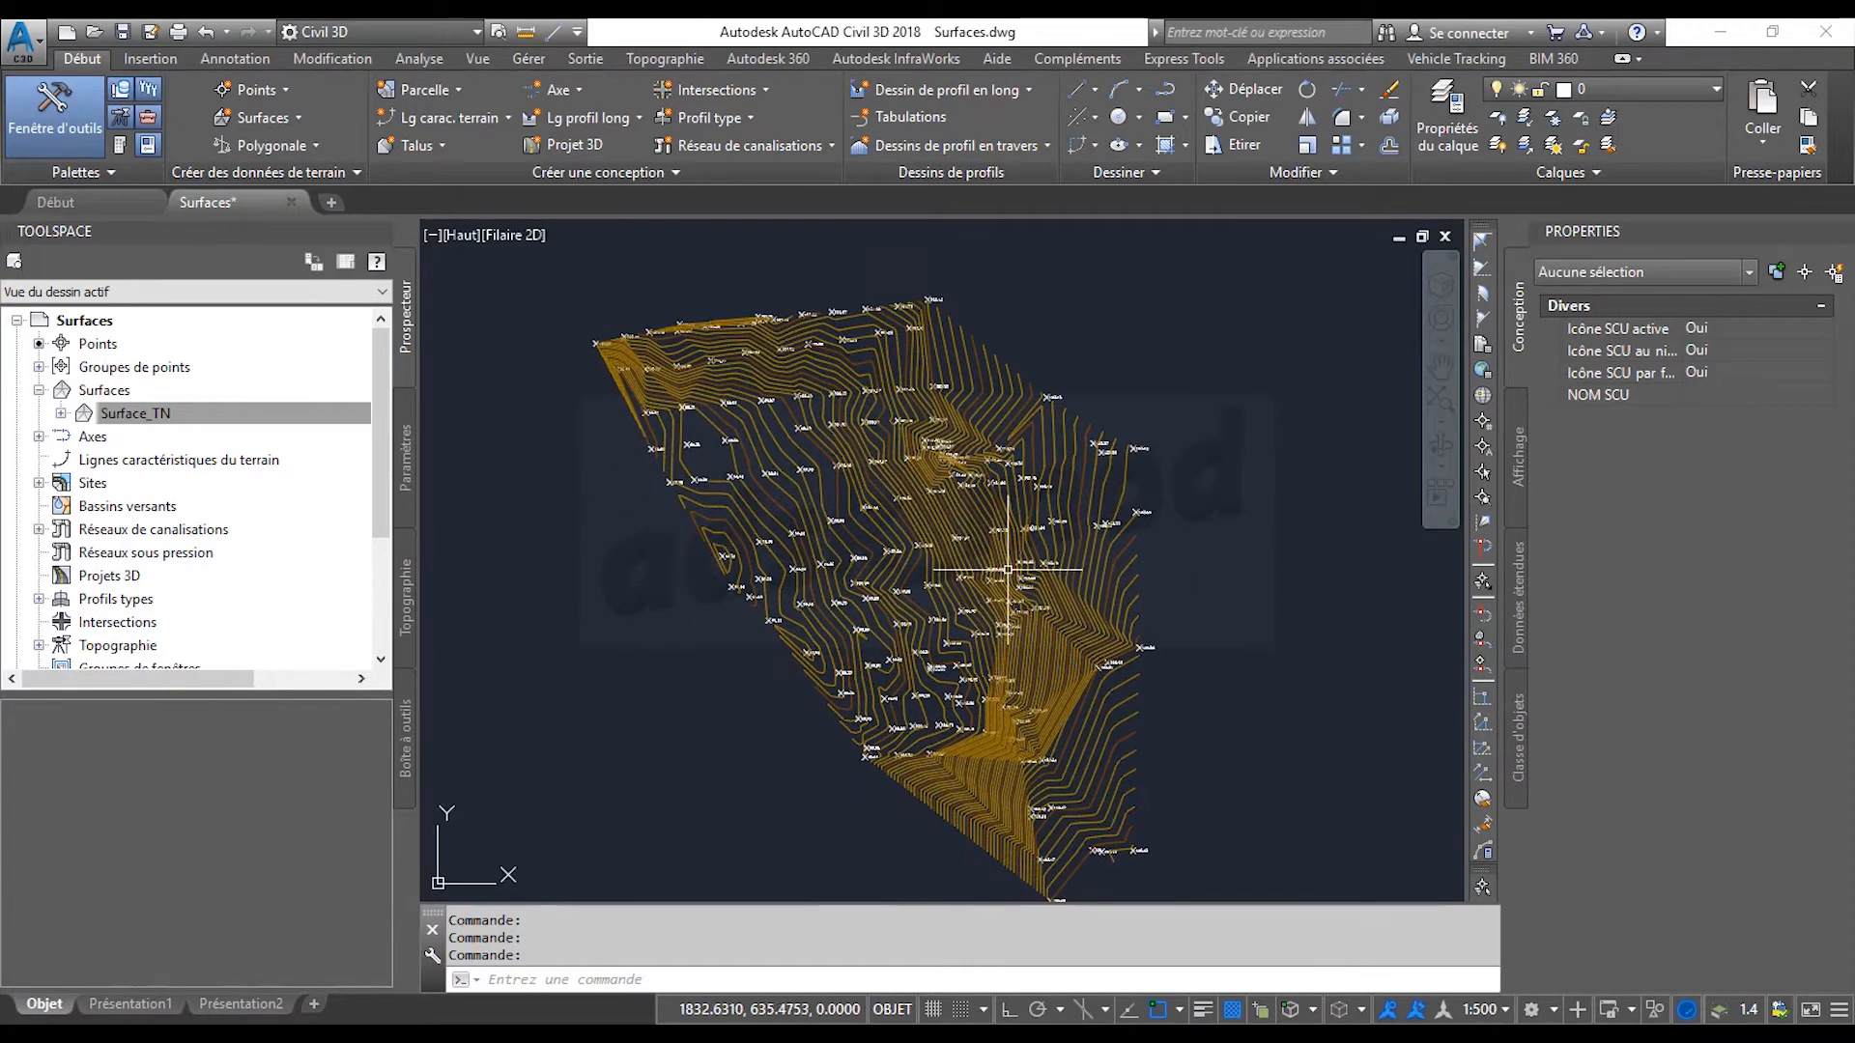
mouse_move(983, 564)
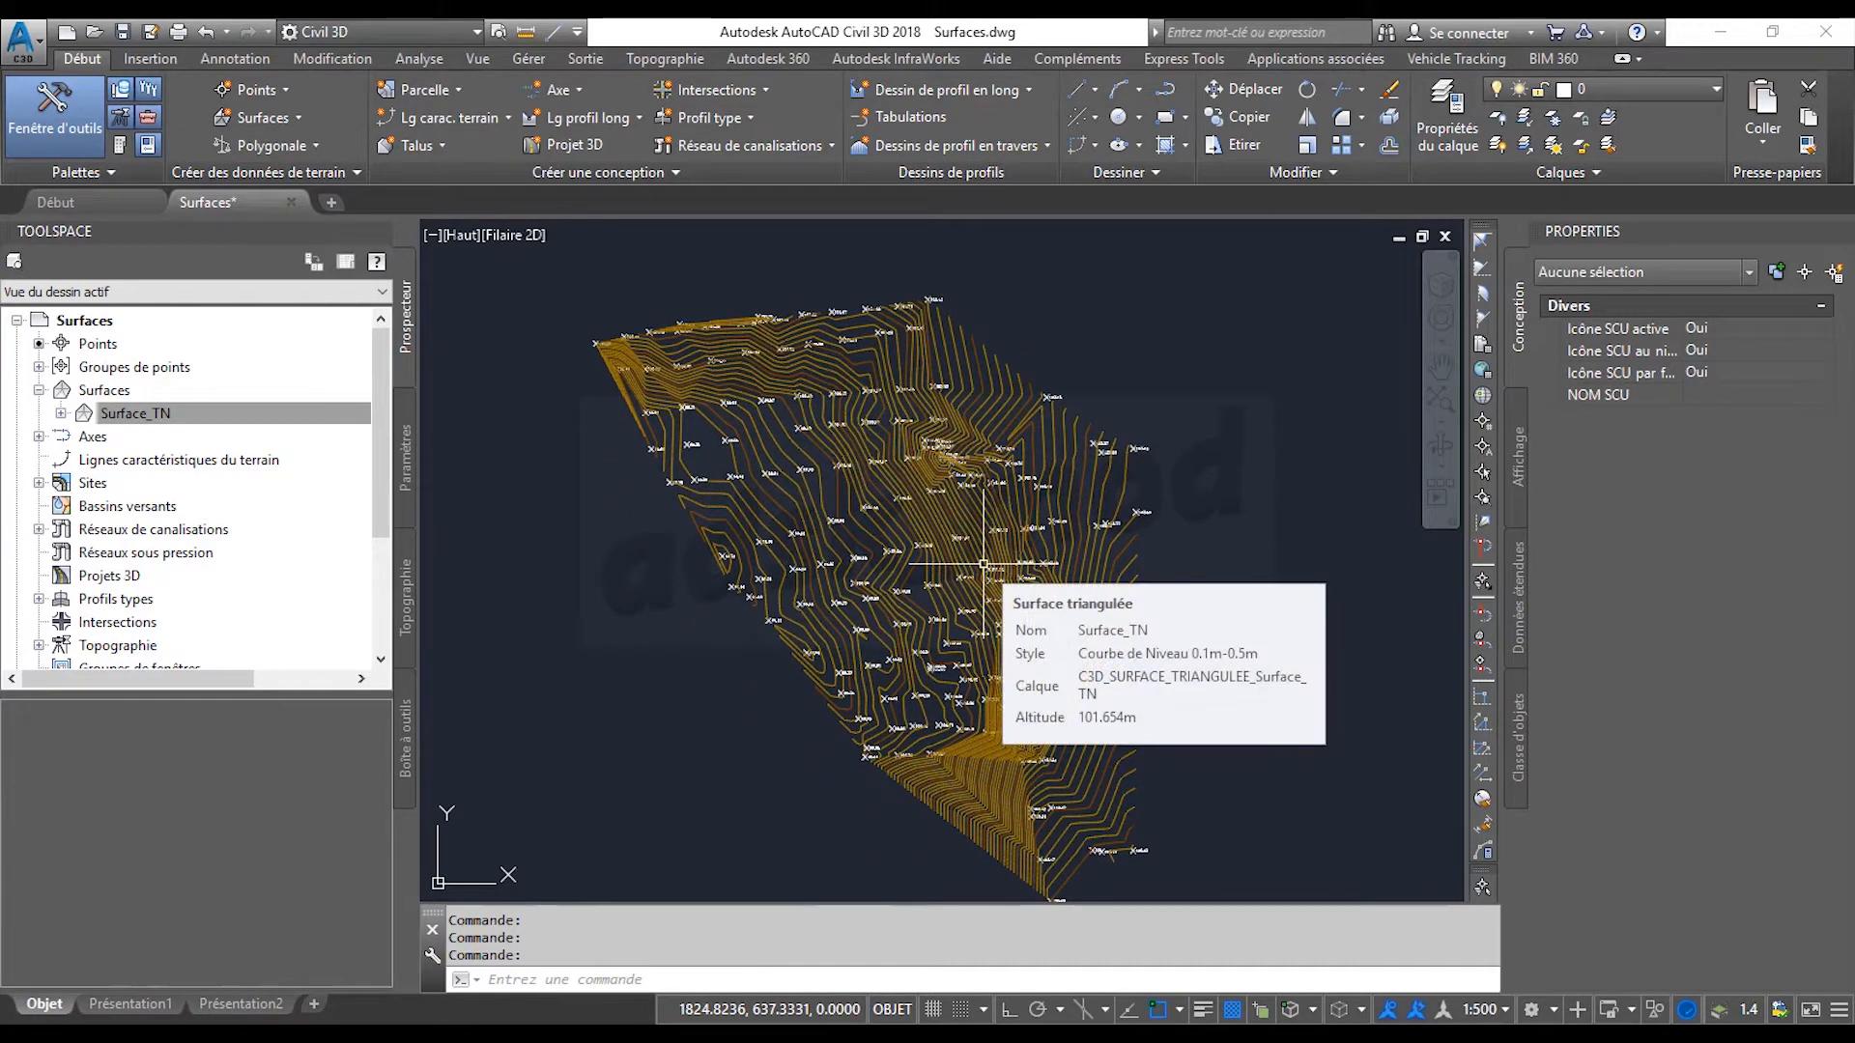
Review the definition elements available under Surface_TN, then collapse the definition list.
left_click(89, 414)
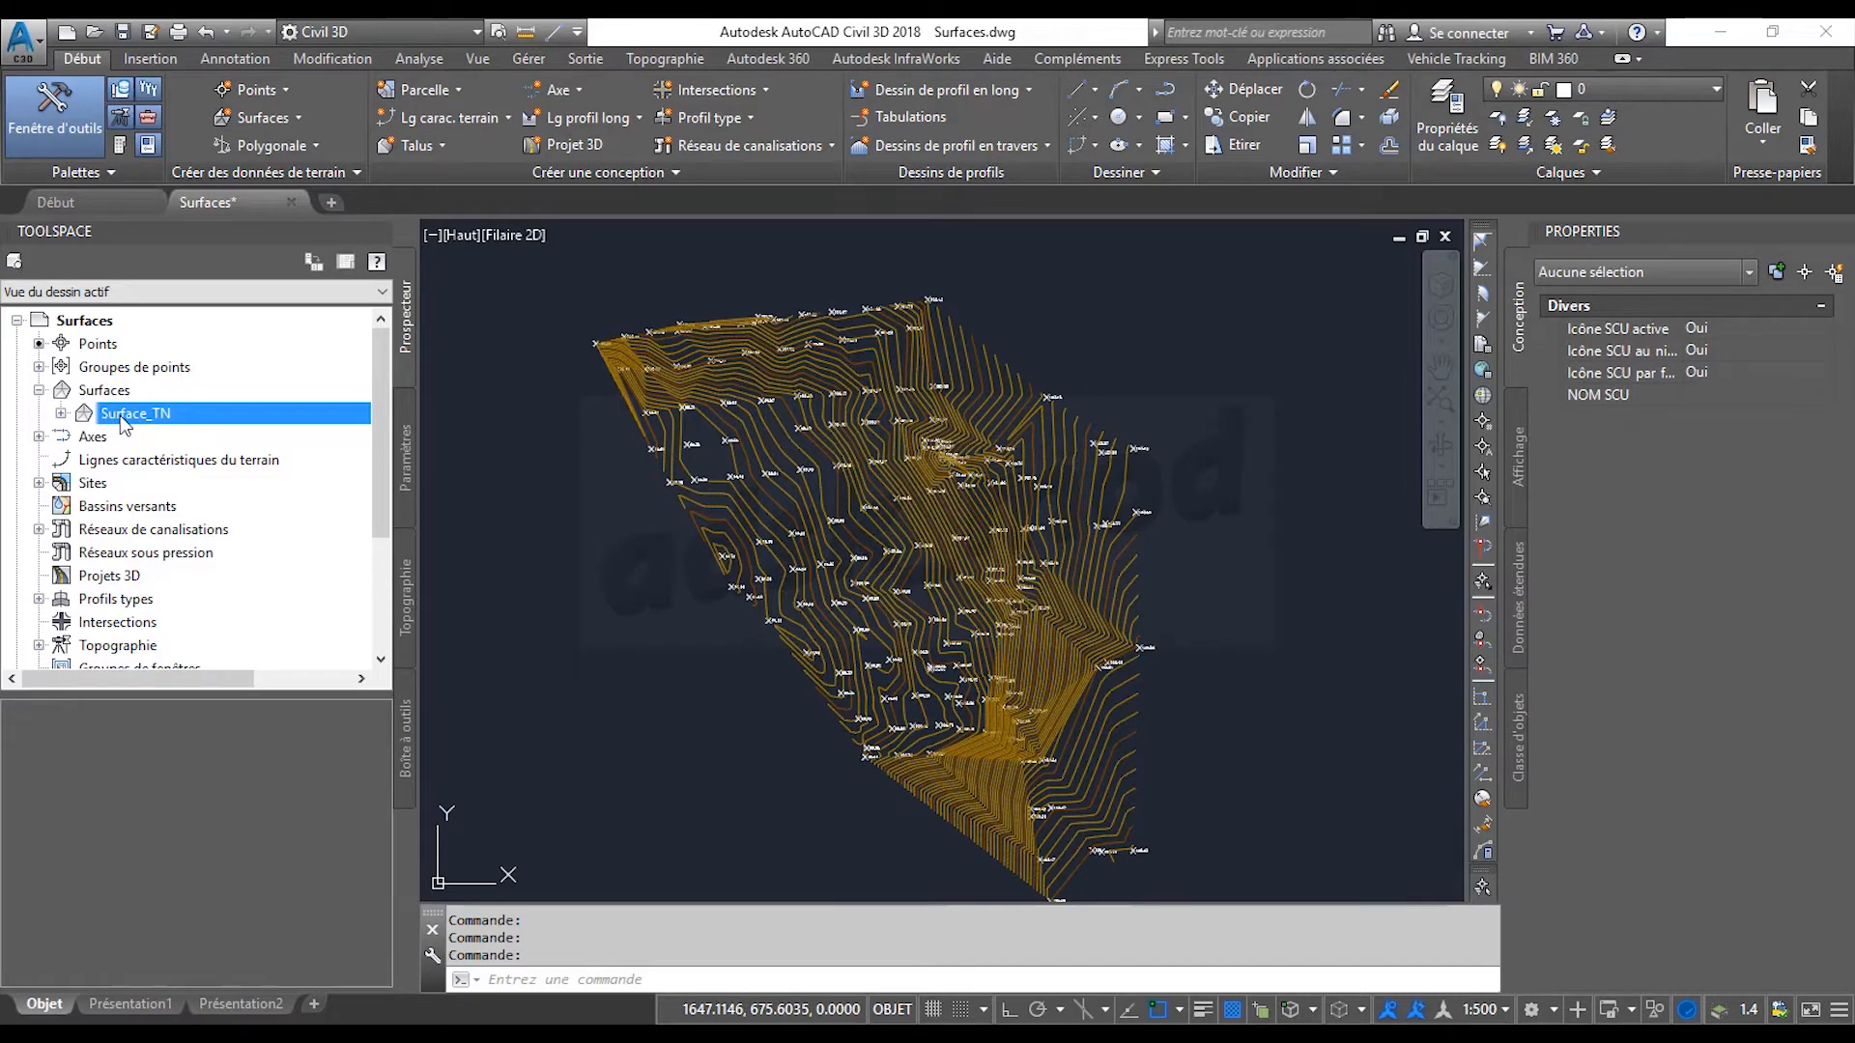
left_click(60, 413)
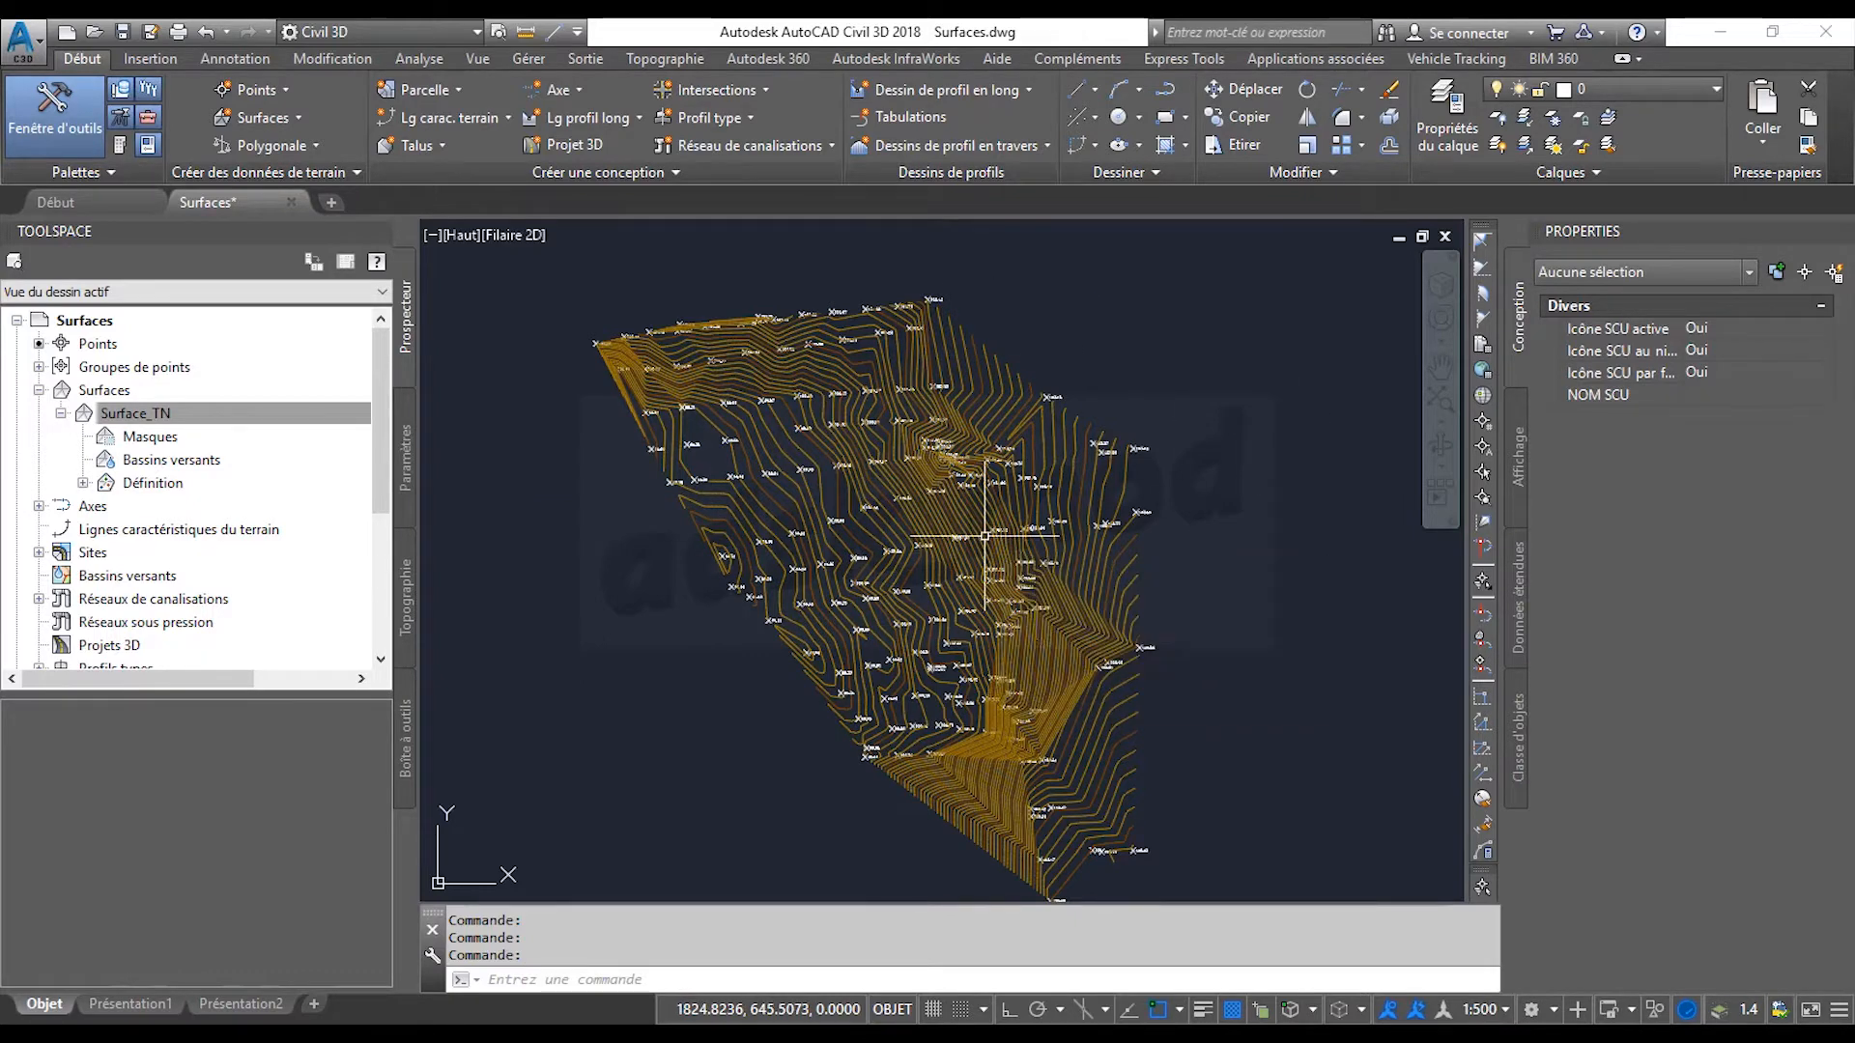
left_click(83, 483)
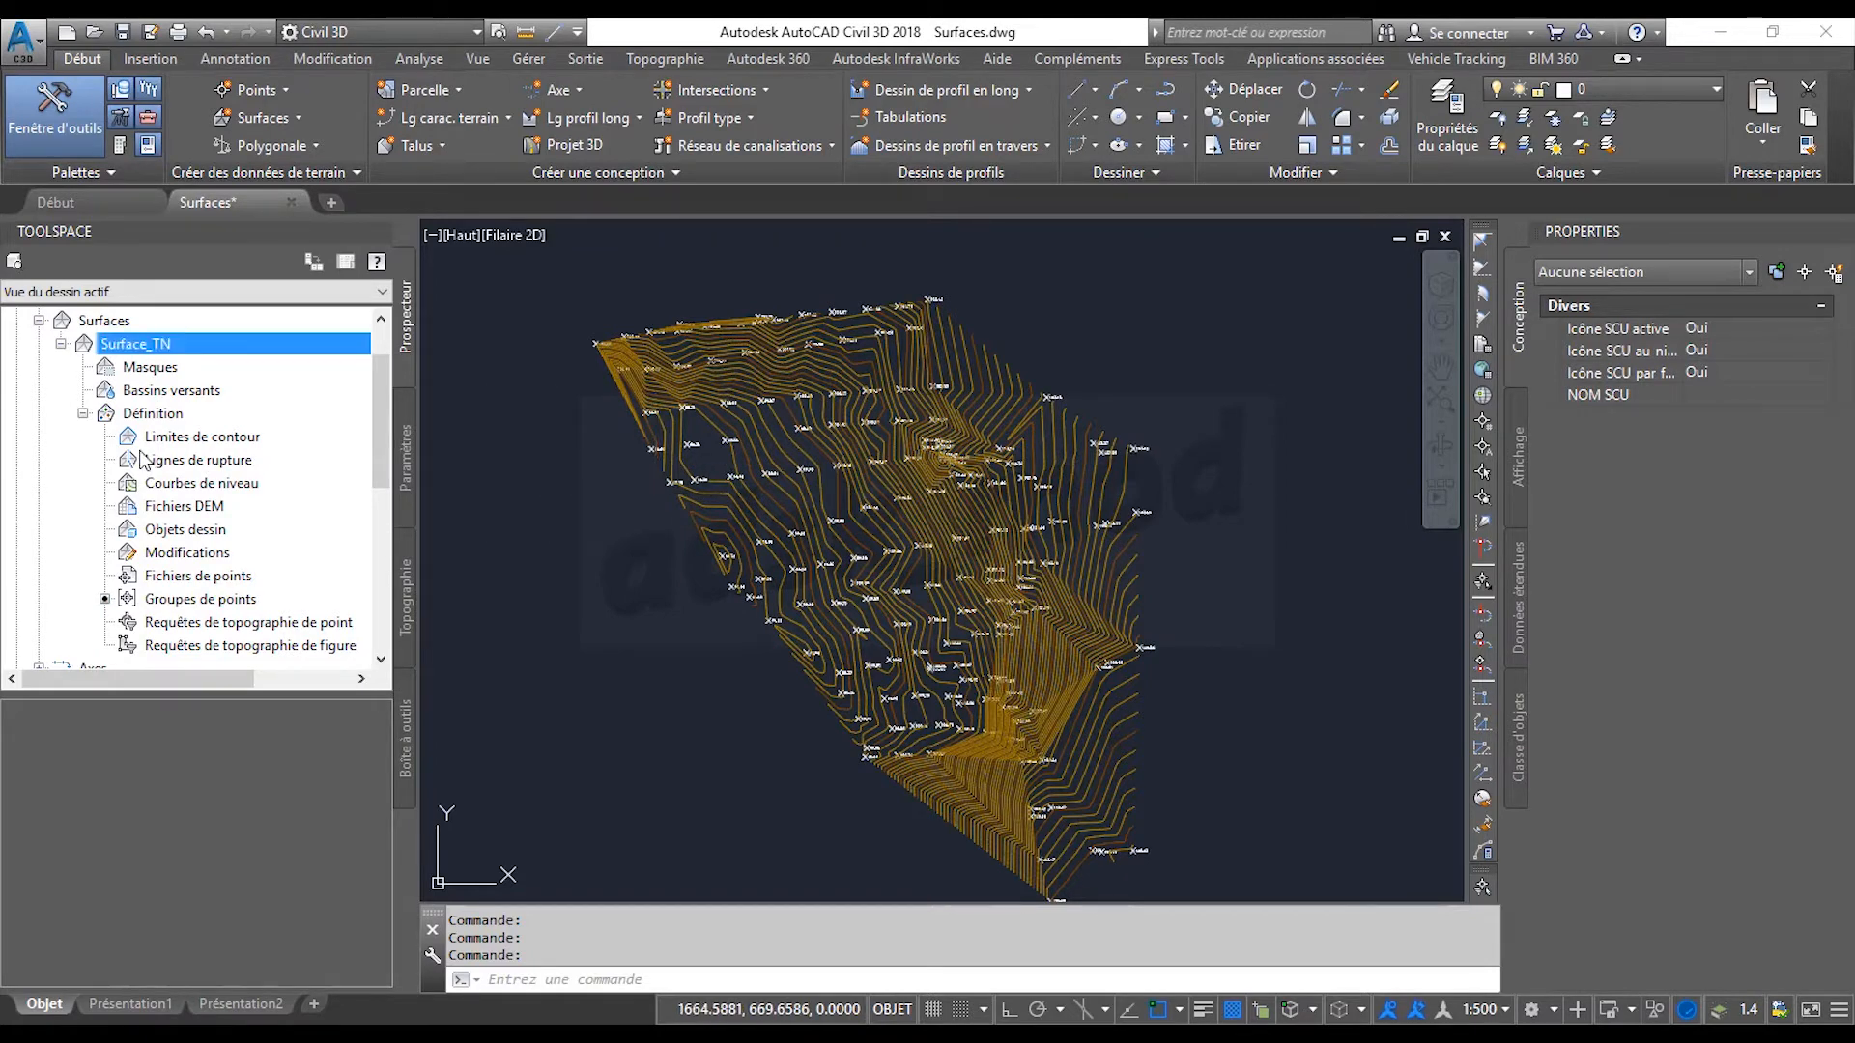
double_click(125, 416)
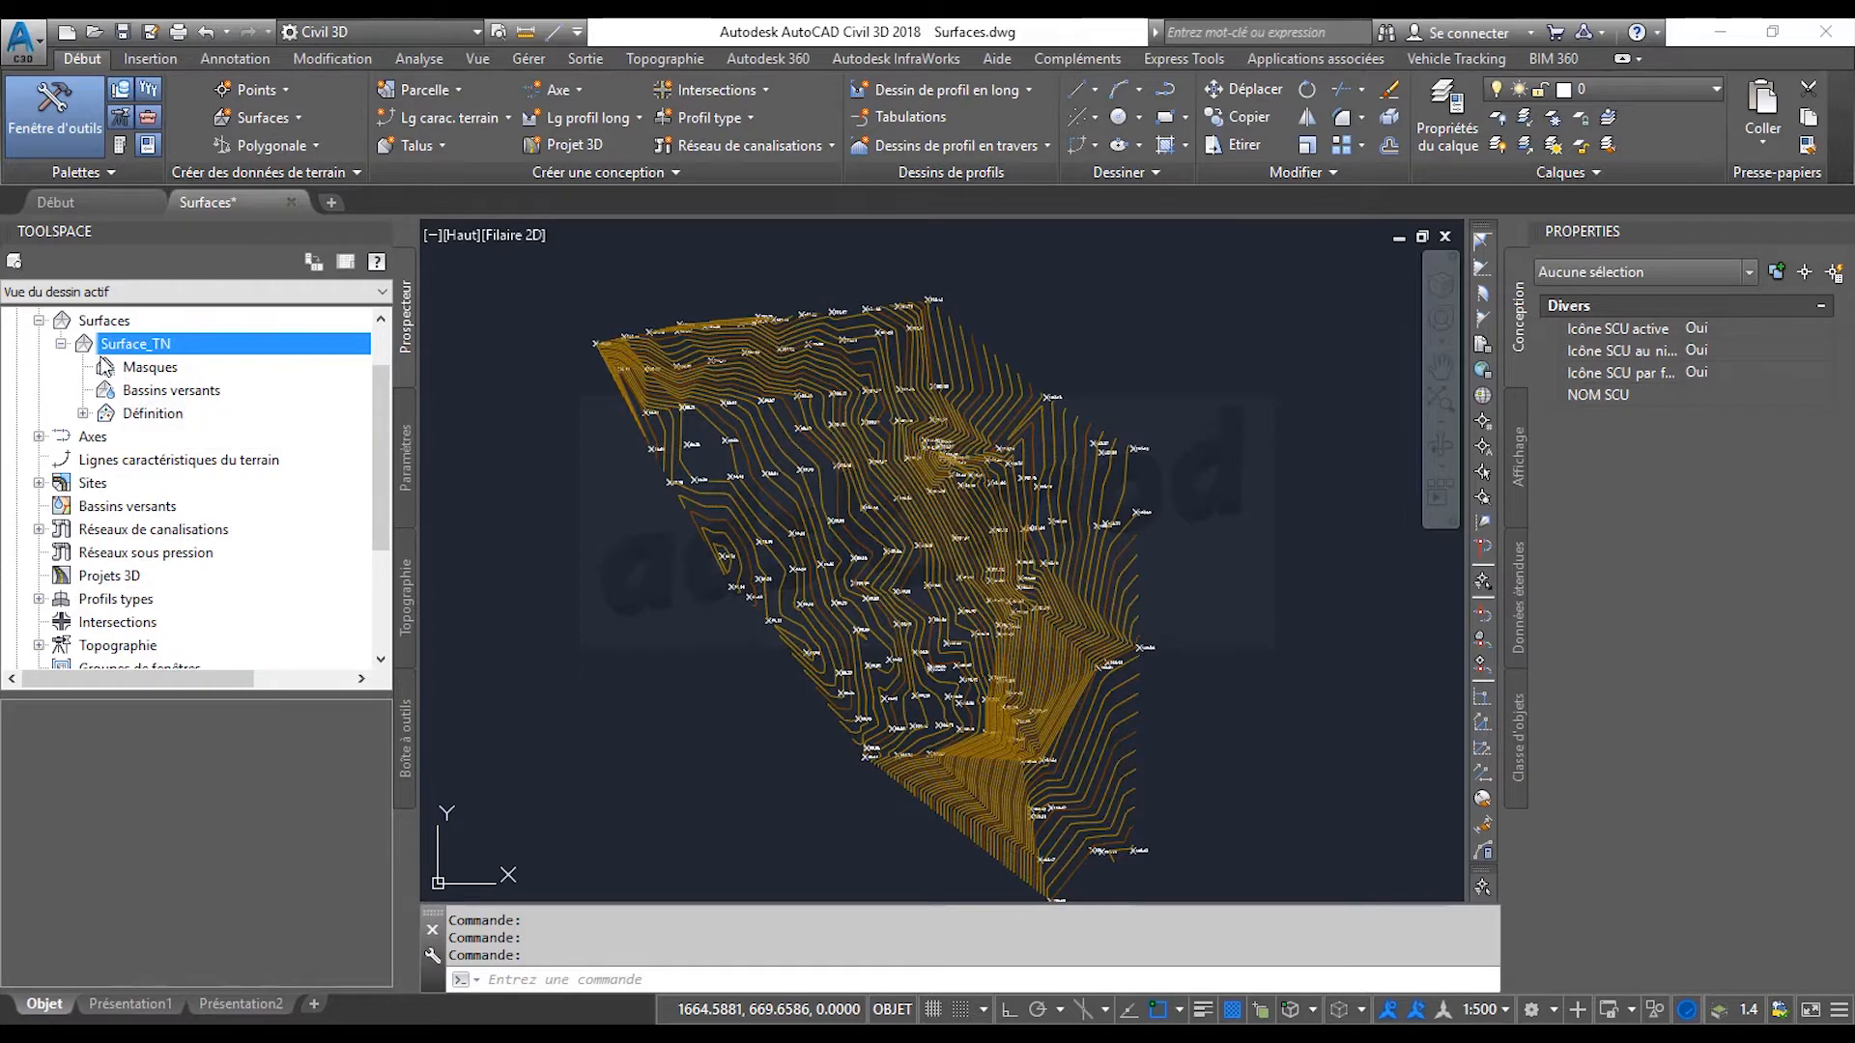
Collapse Surface_TN in the tree and examine the listed point groups and the survey points in the drawing.
left_click(60, 345)
scroll(131, 357, "up", 1)
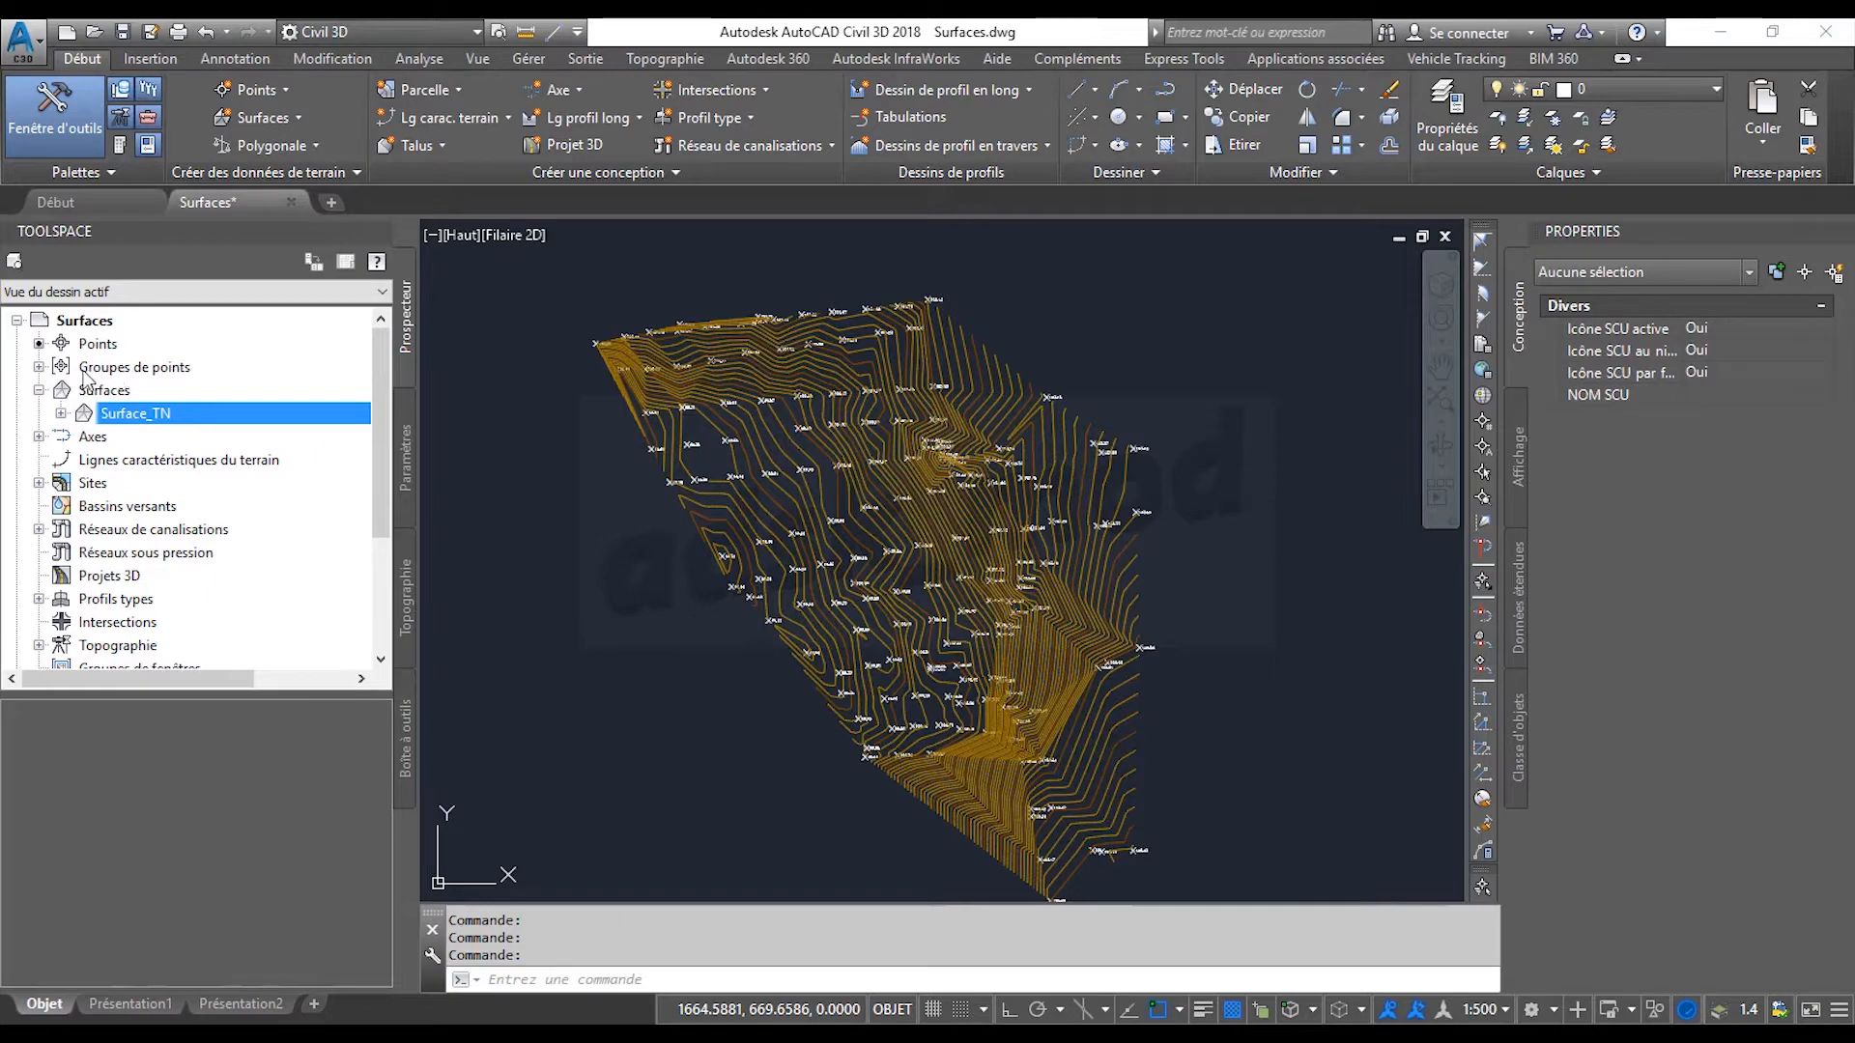
left_click(39, 367)
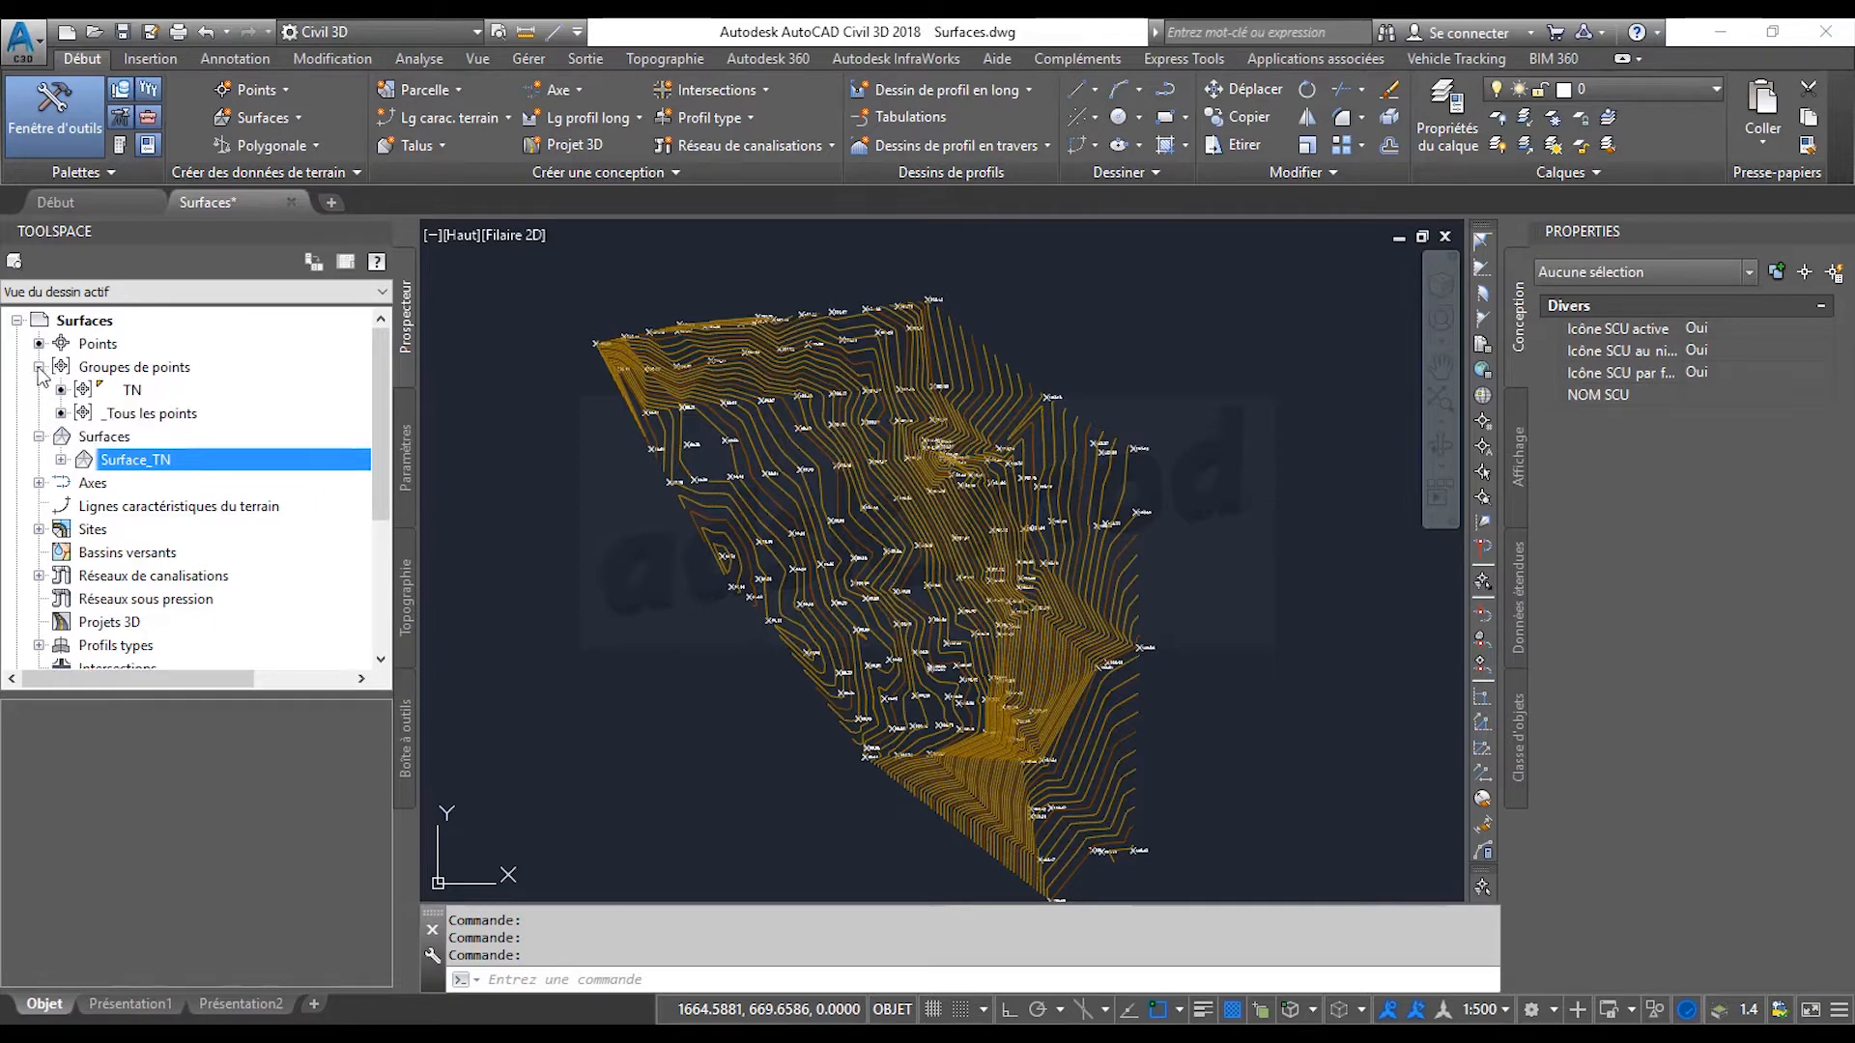
left_click(39, 367)
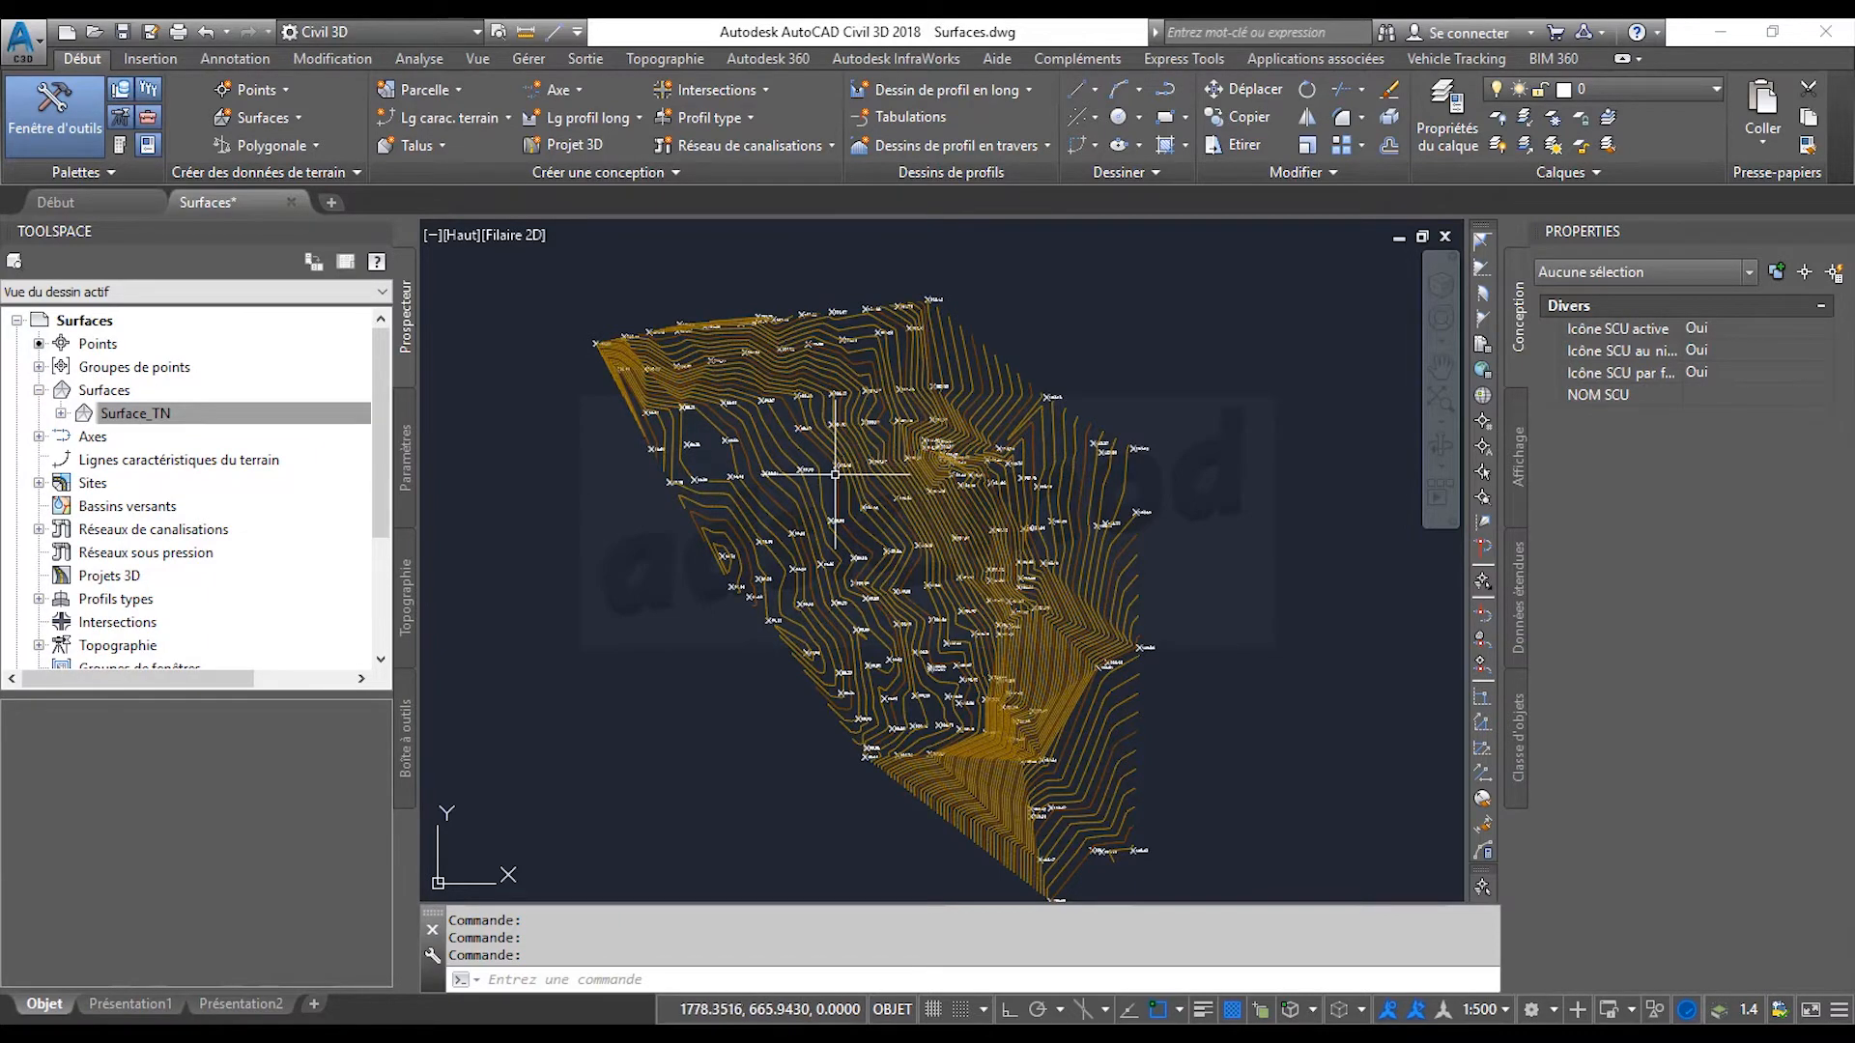
scroll(835, 474, "up", 5)
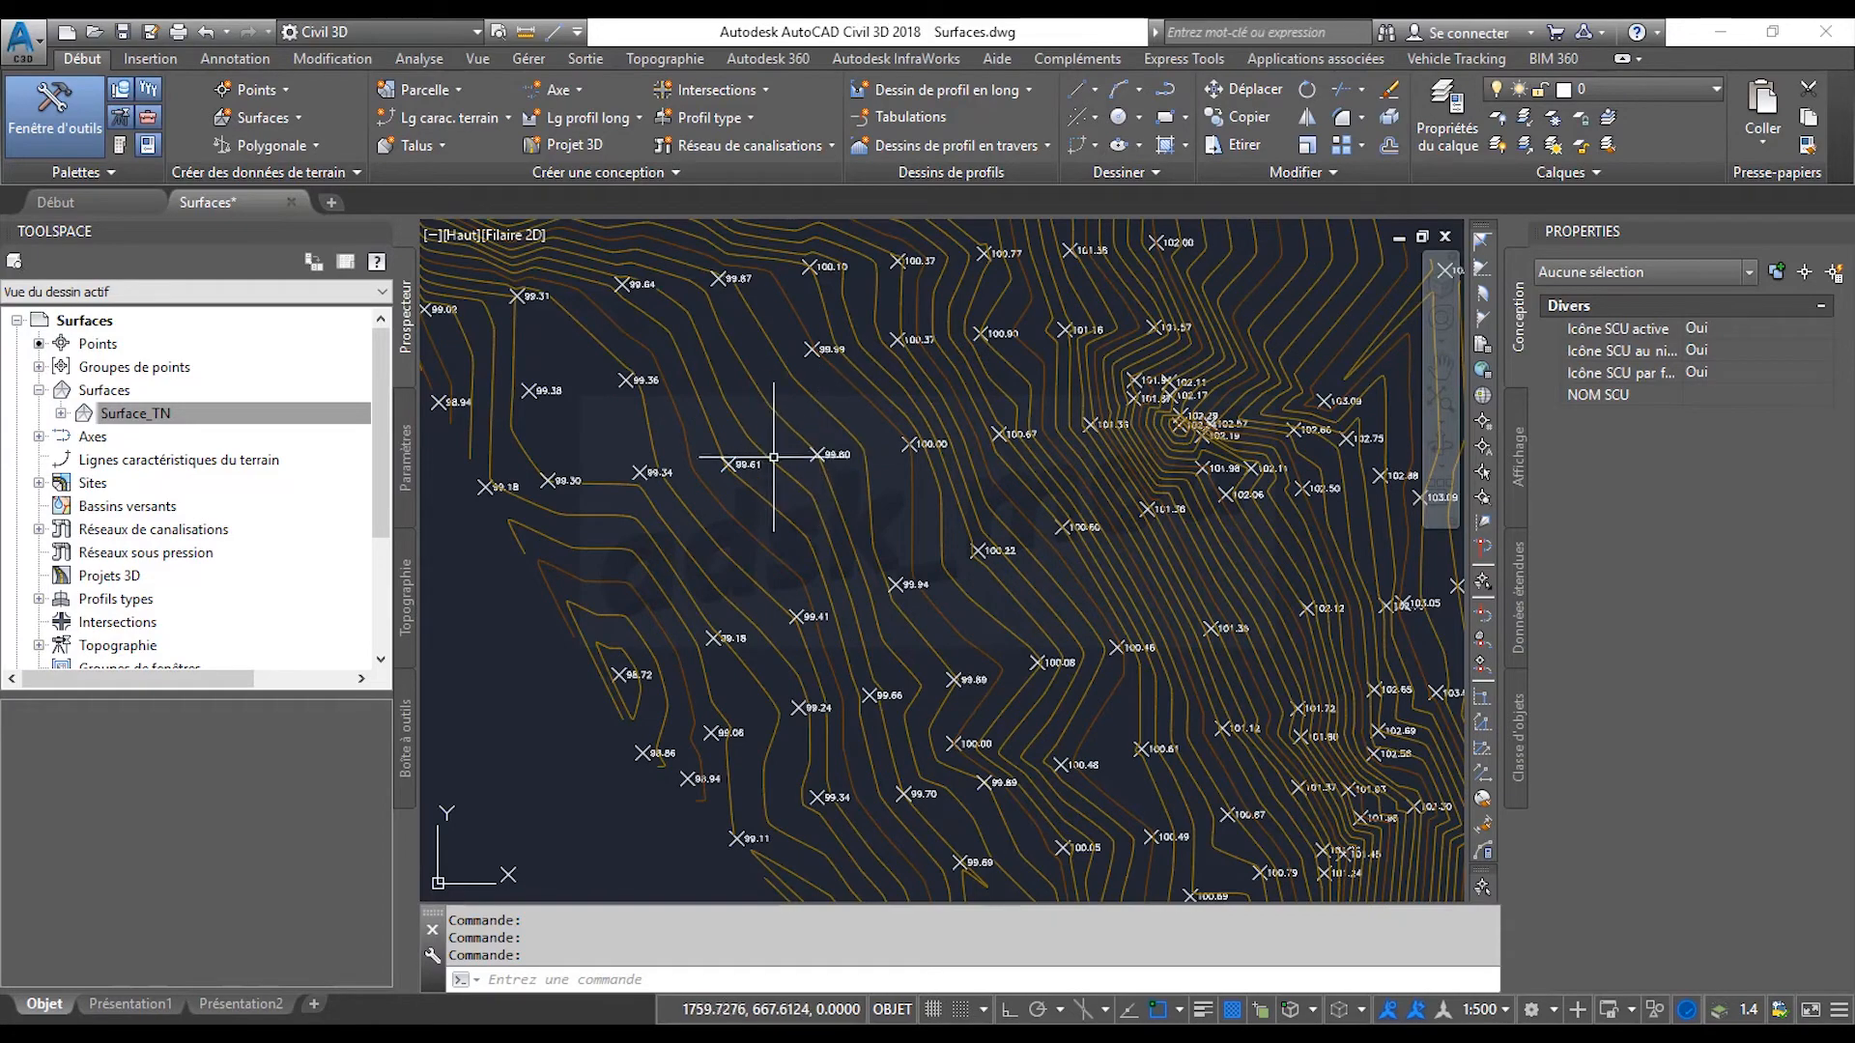
scroll(838, 464, "down", 4)
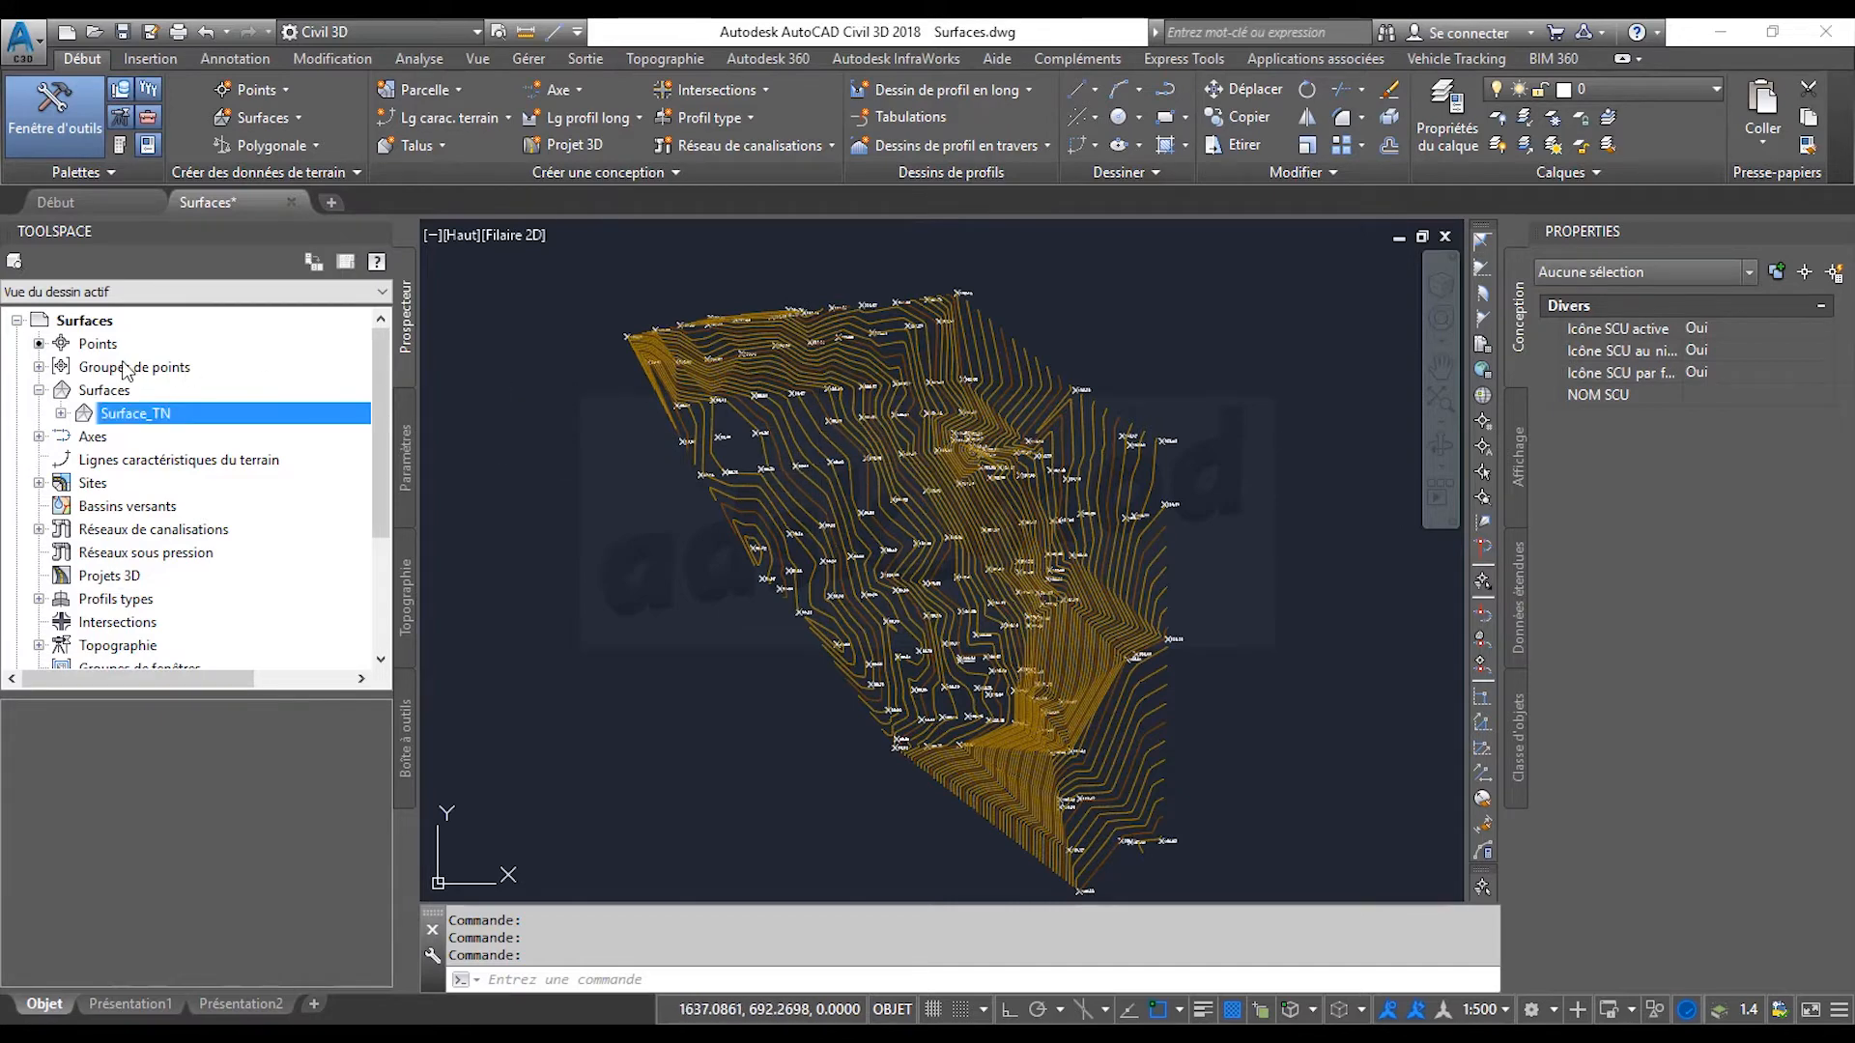
Review the display order of the point groups in their shared properties and close them without changes.
left_click(38, 367)
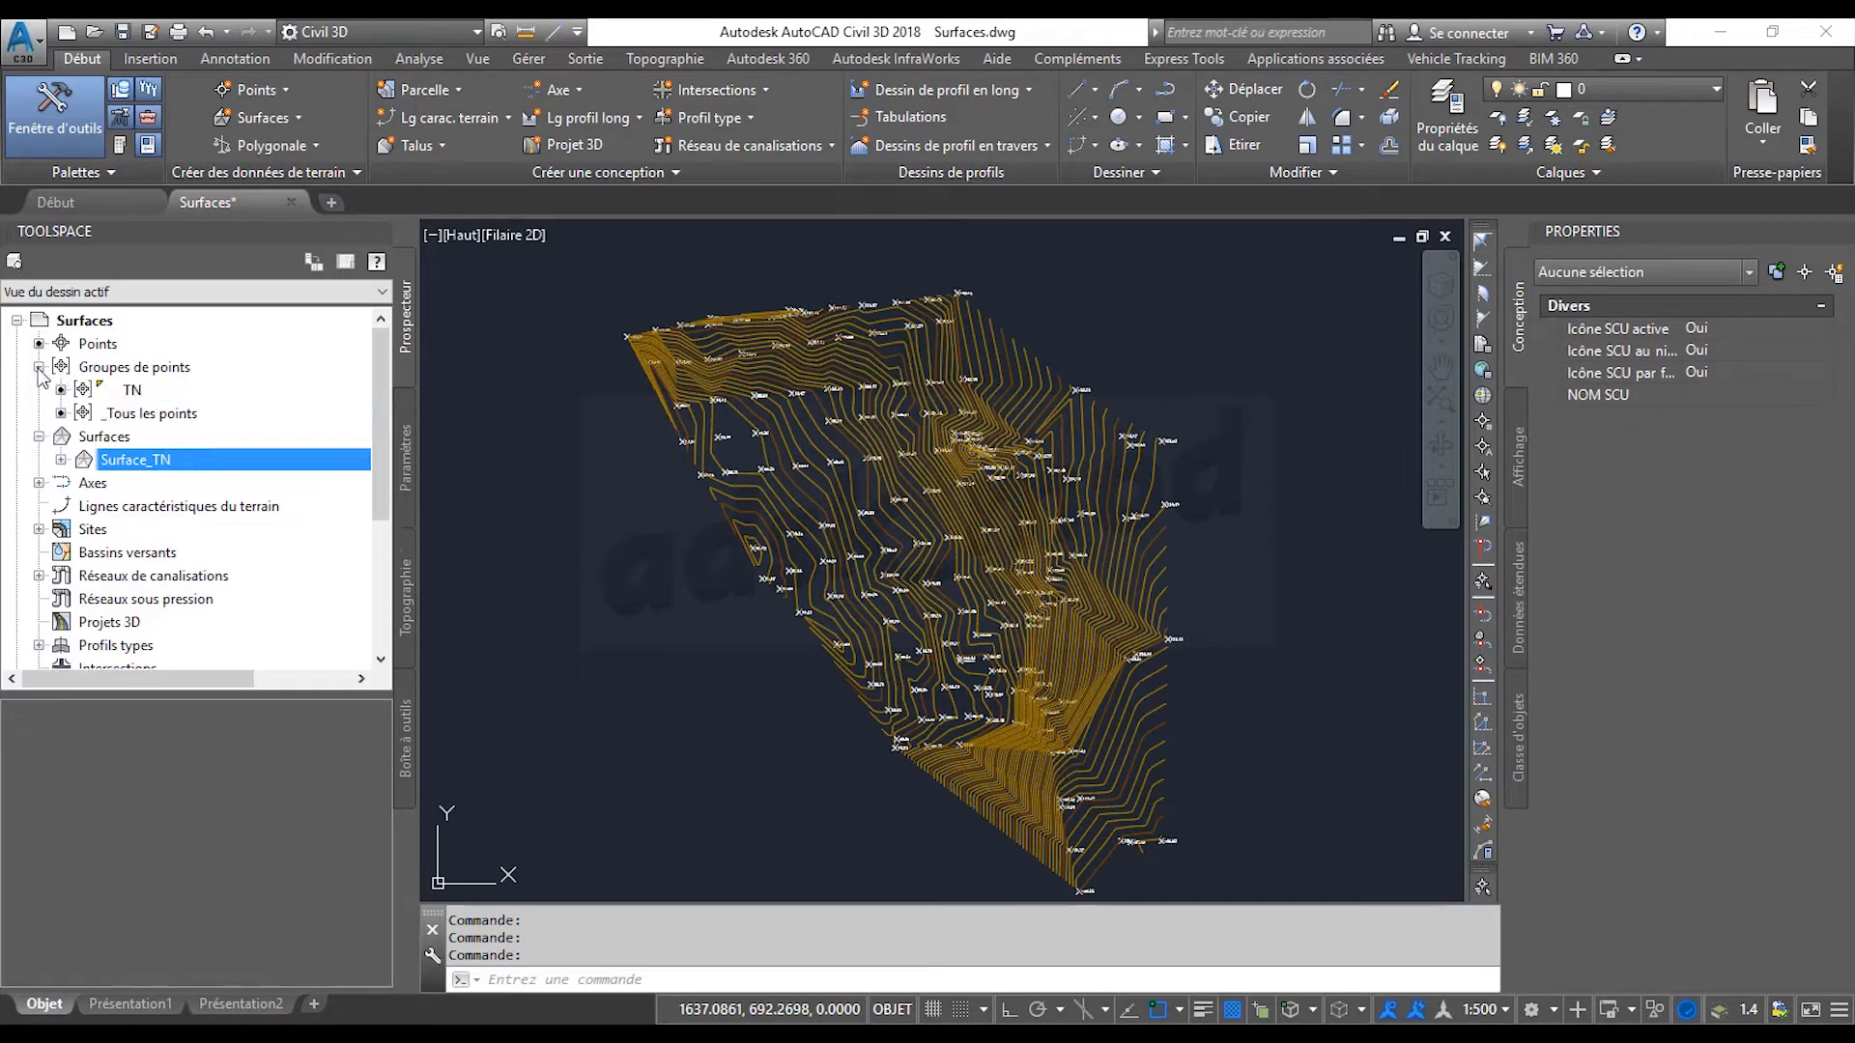
left_click(93, 369)
right_click(116, 370)
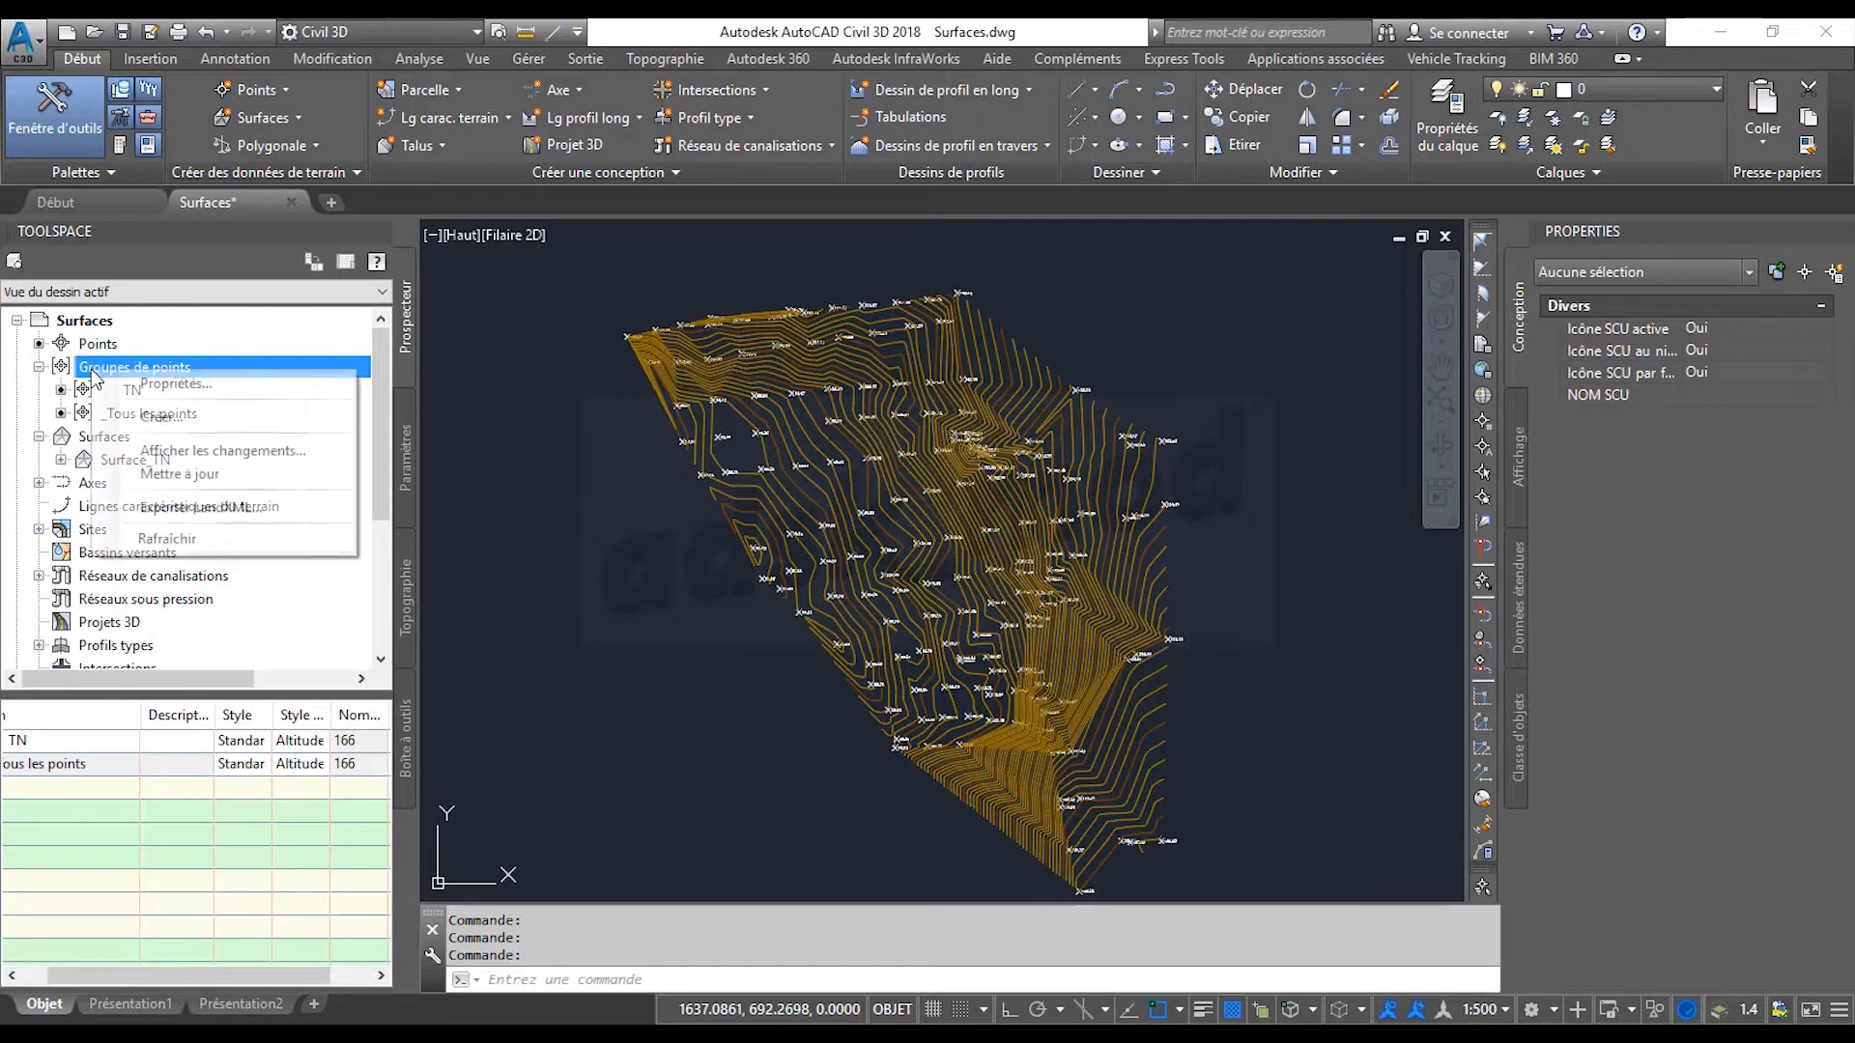
left_click(160, 387)
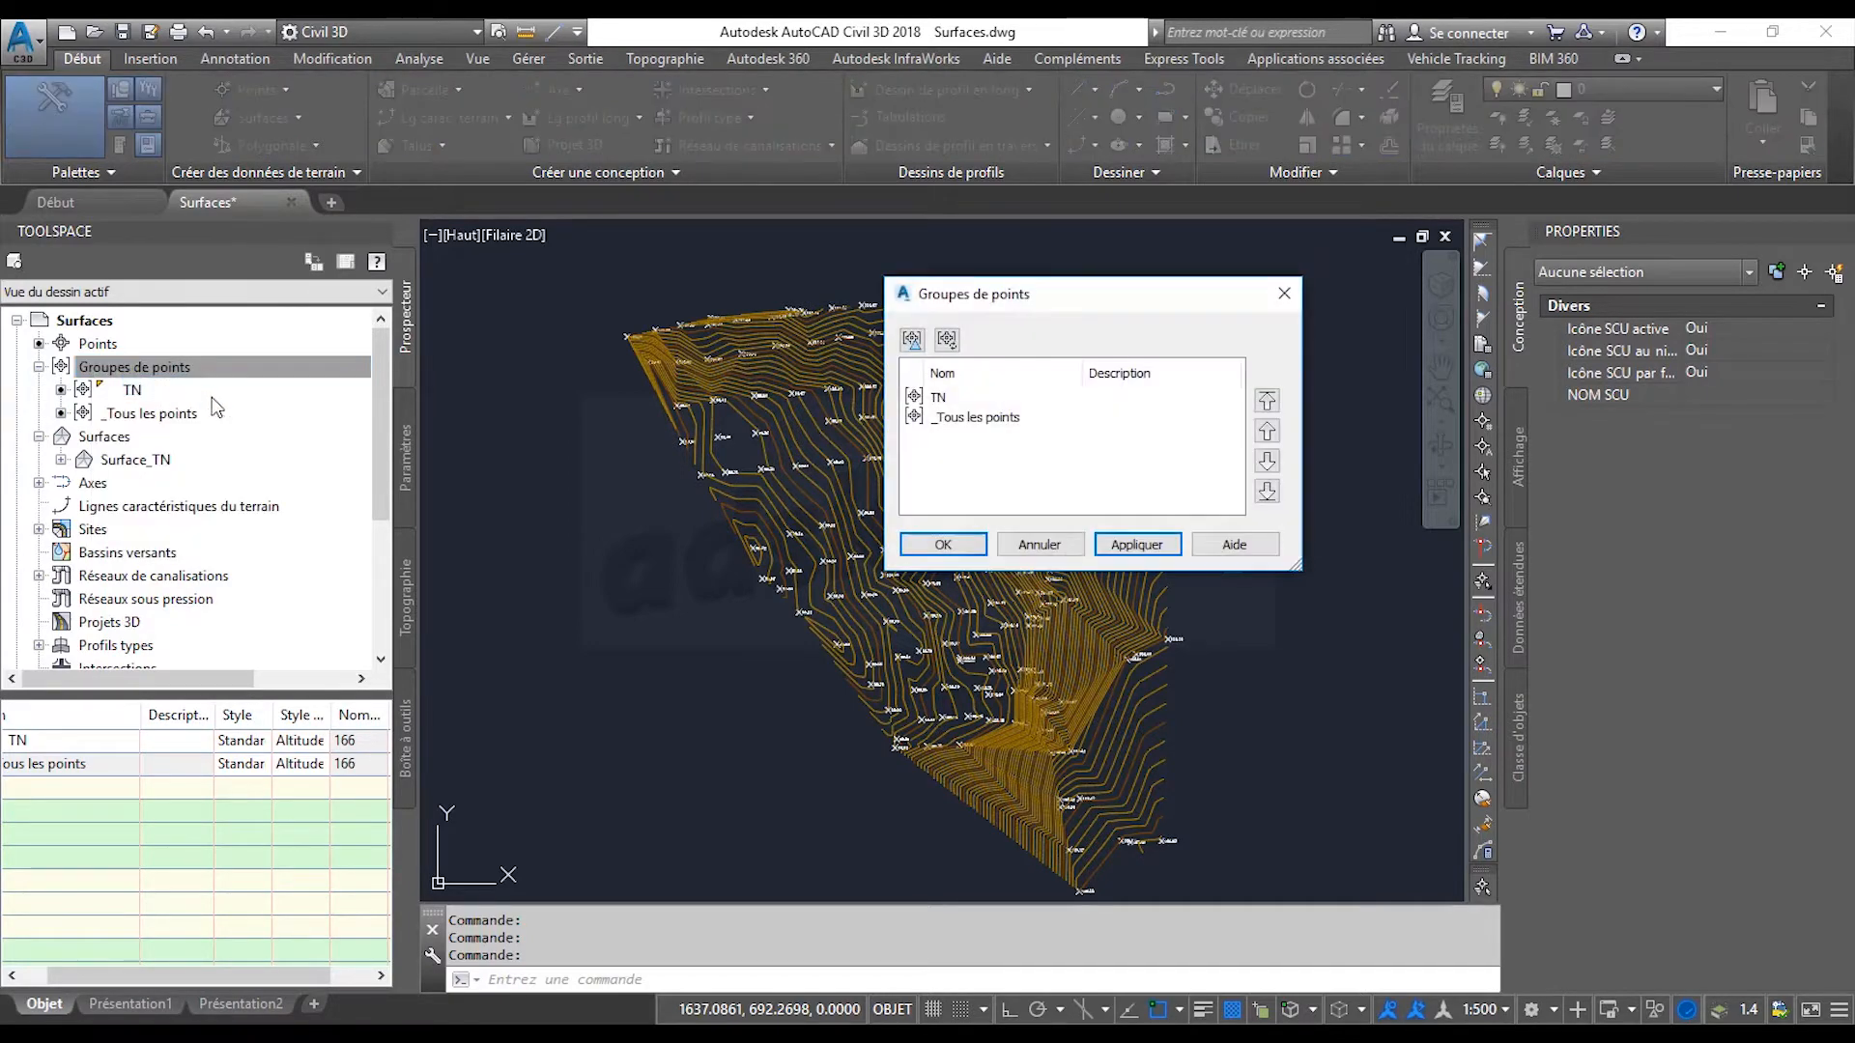
left_click(987, 423)
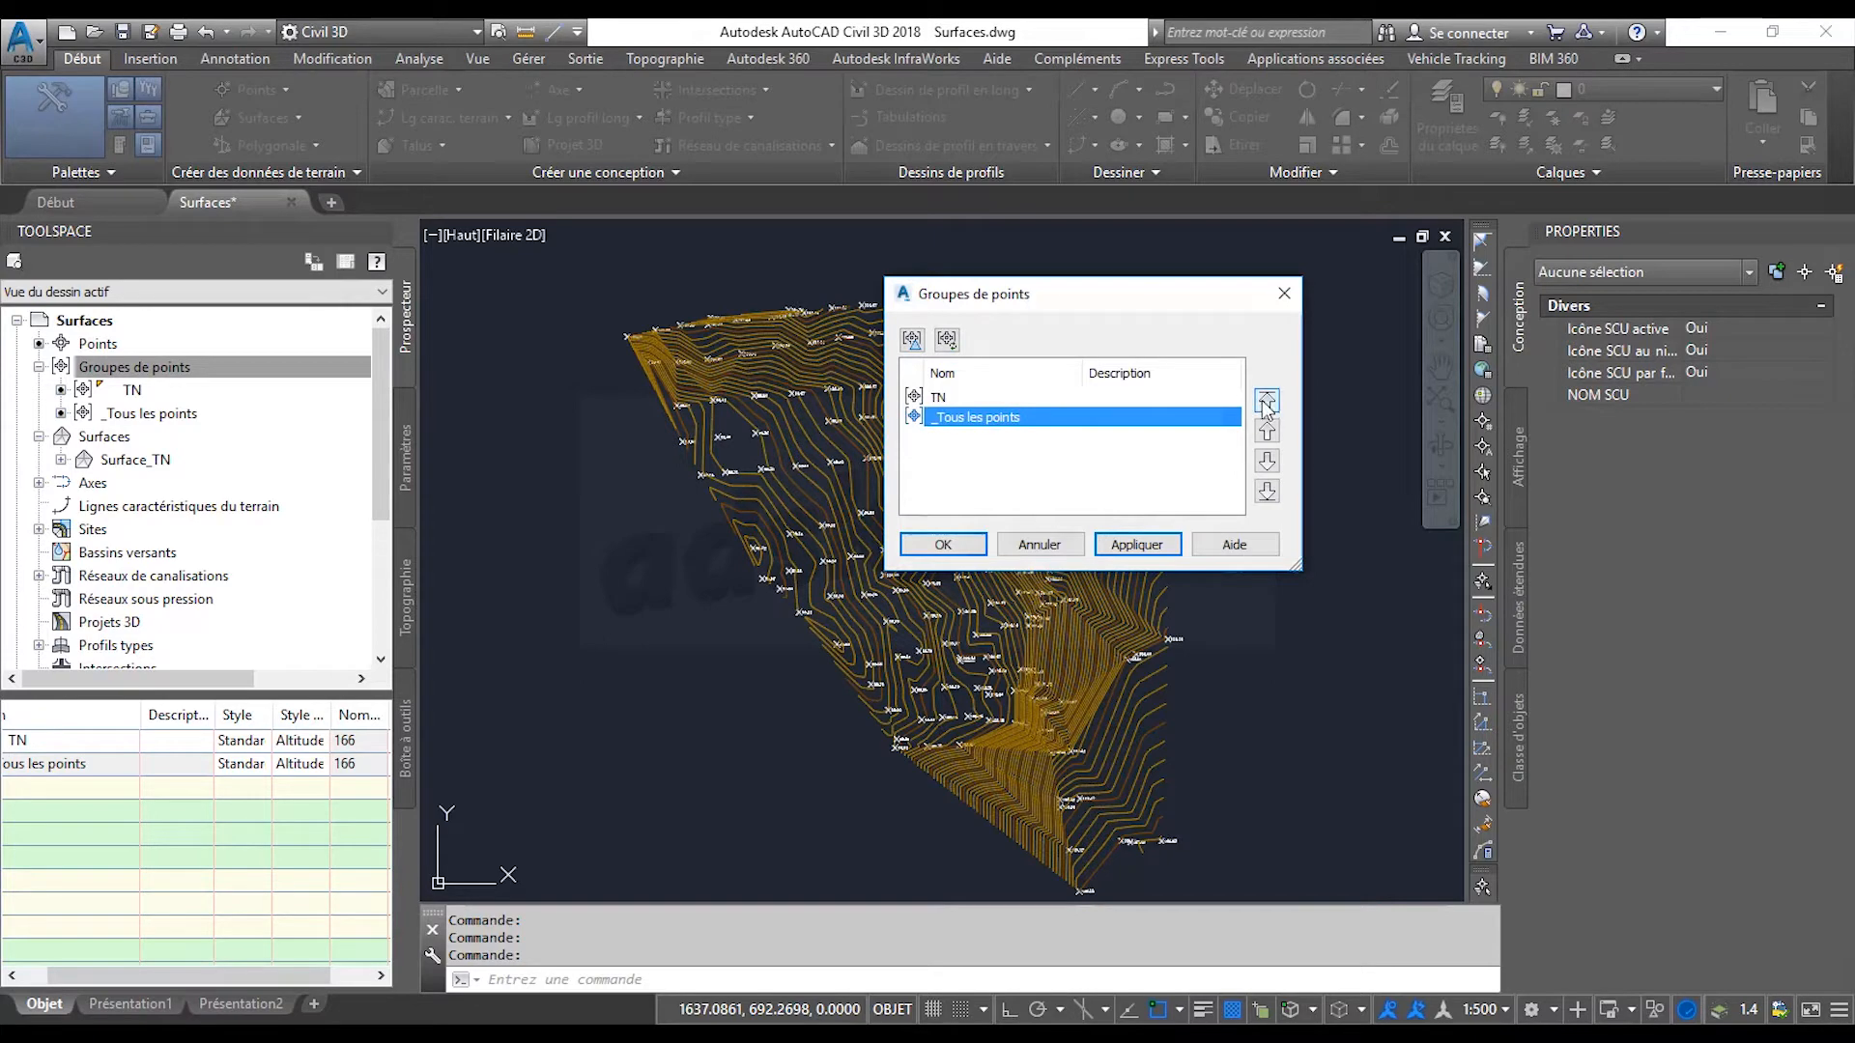
left_click(1284, 293)
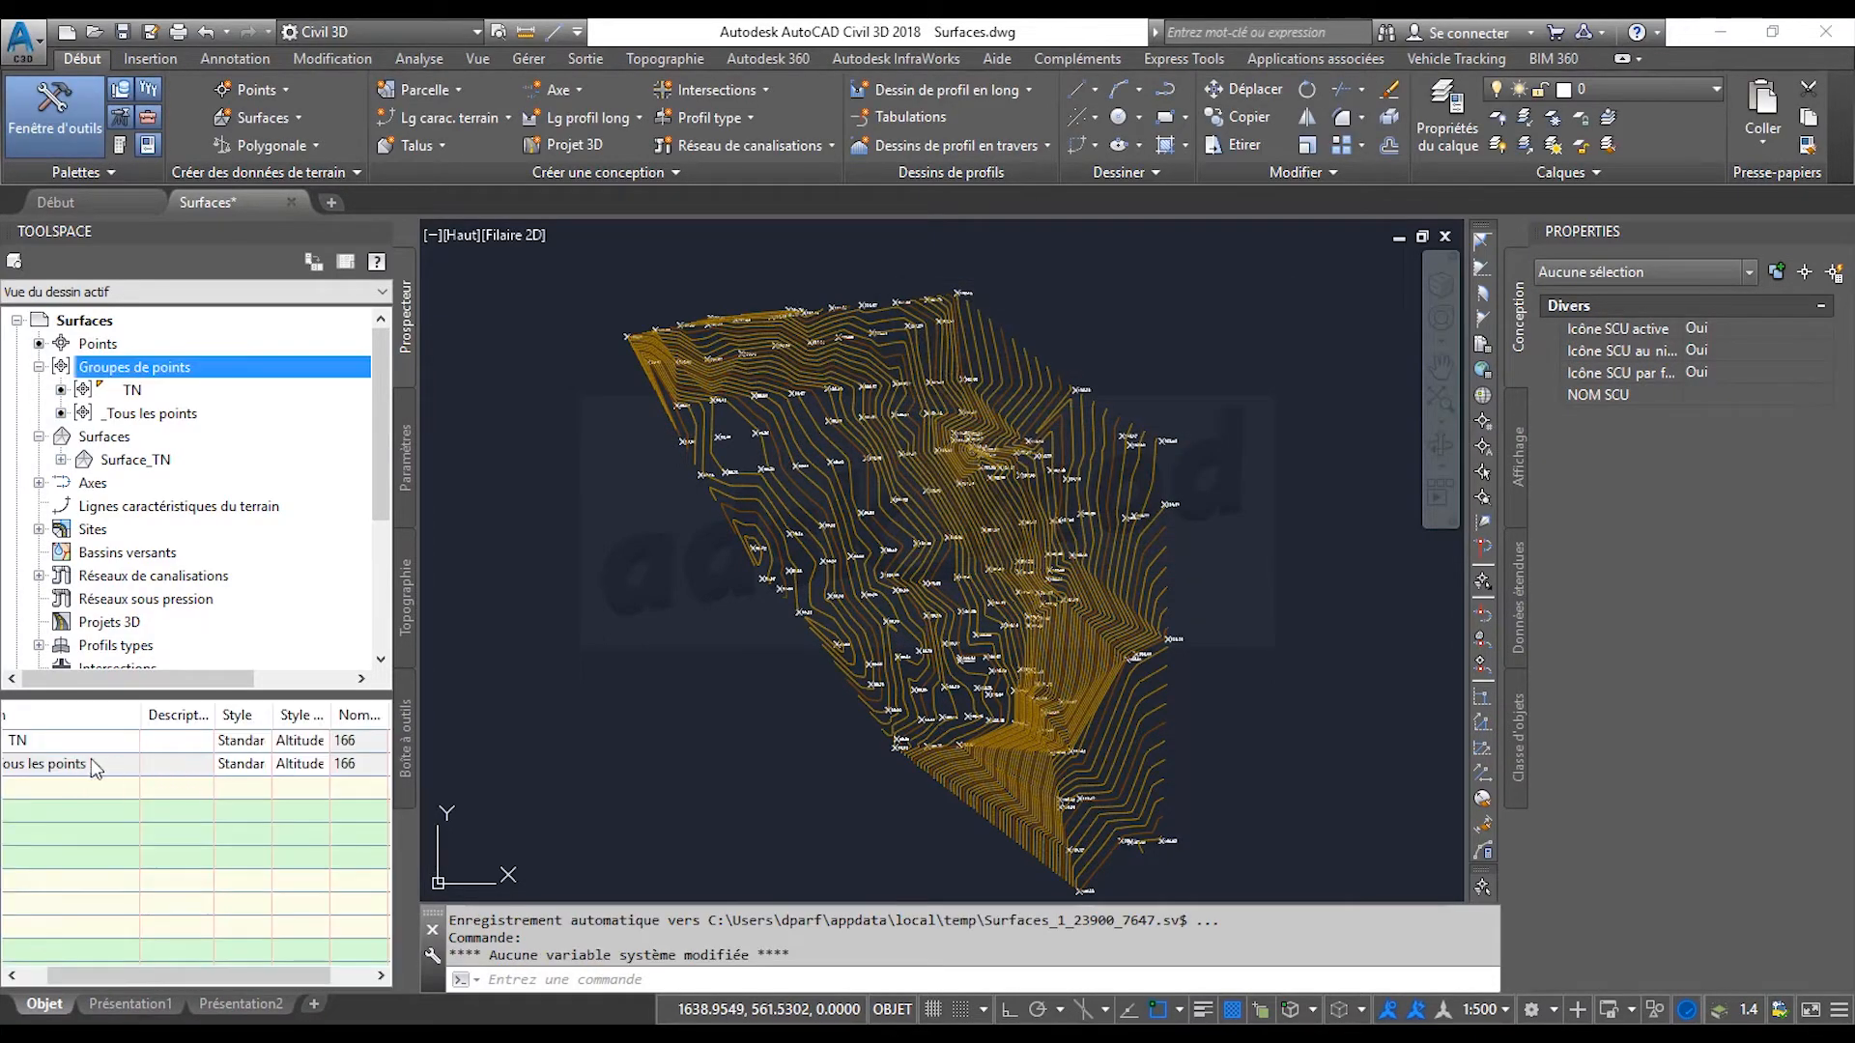
Set the point style of the _Tous les points group to _Aucun affichage.
left_click_drag(52, 977, 26, 979)
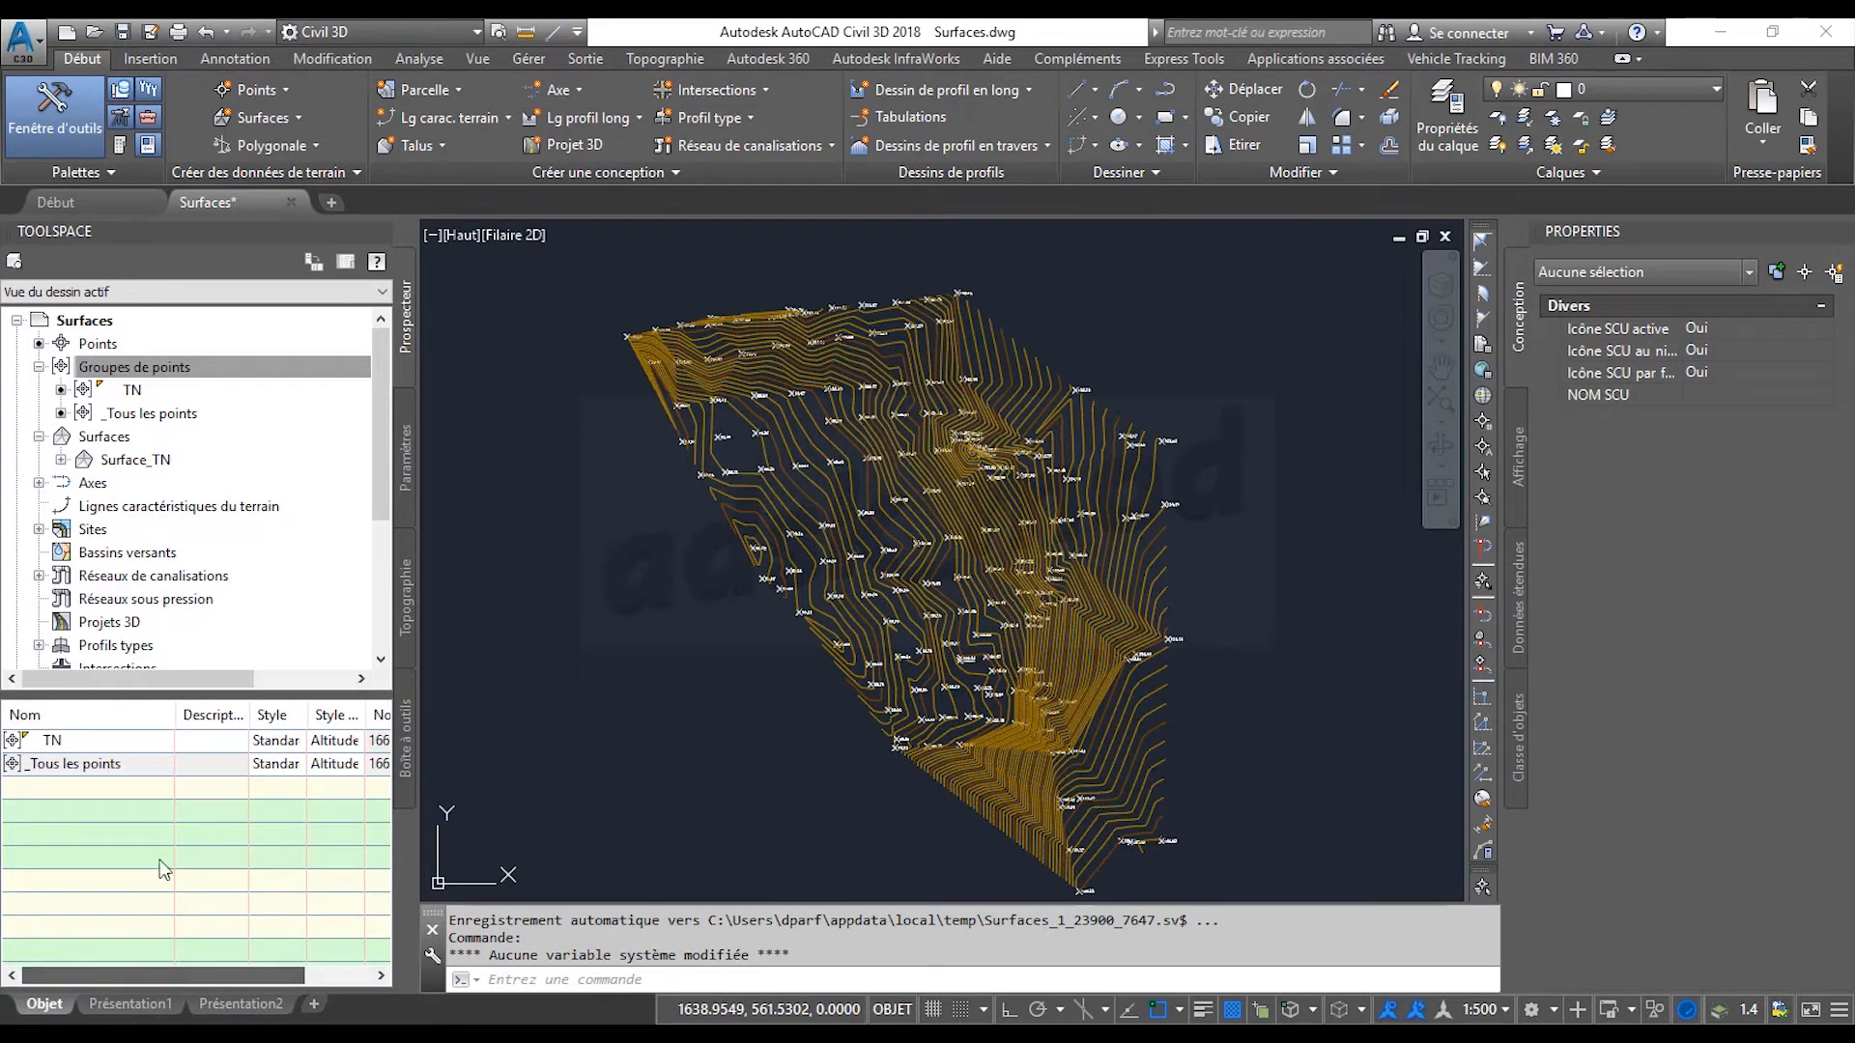
left_click(261, 763)
left_click(264, 768)
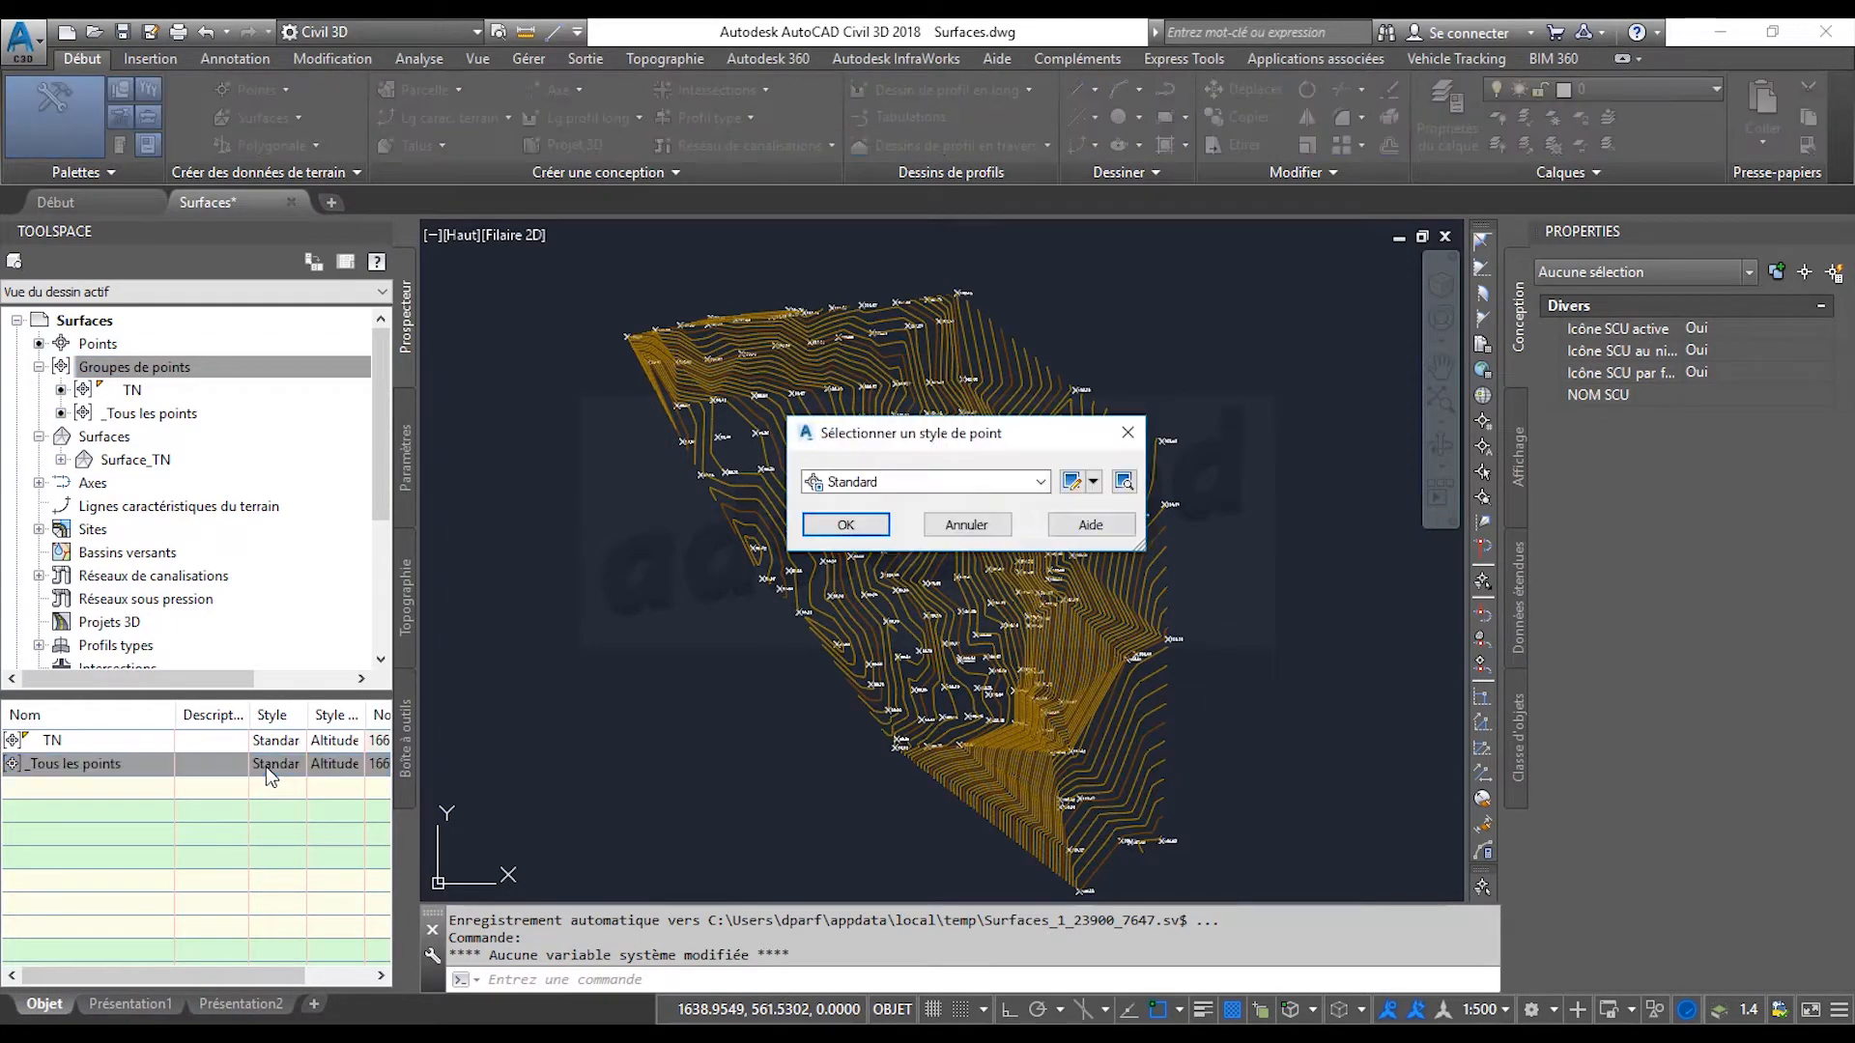
left_click(1038, 482)
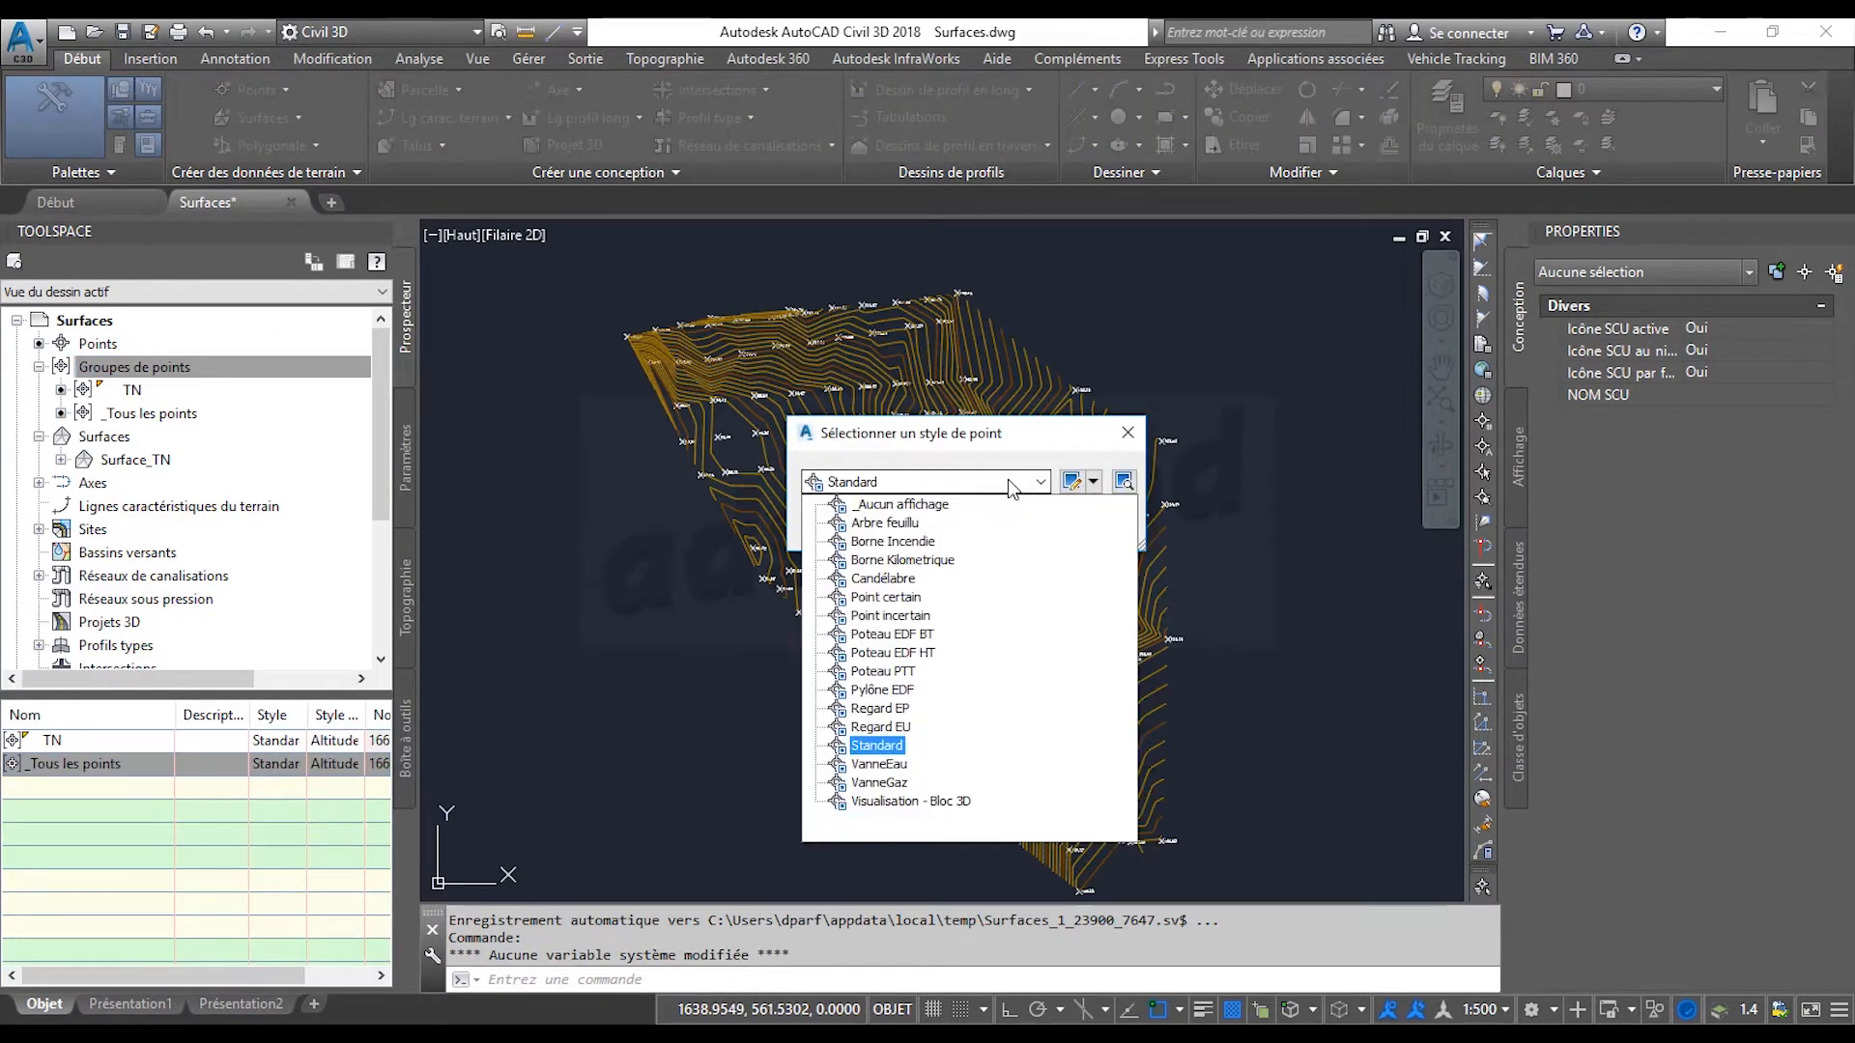
left_click(890, 509)
left_click(865, 525)
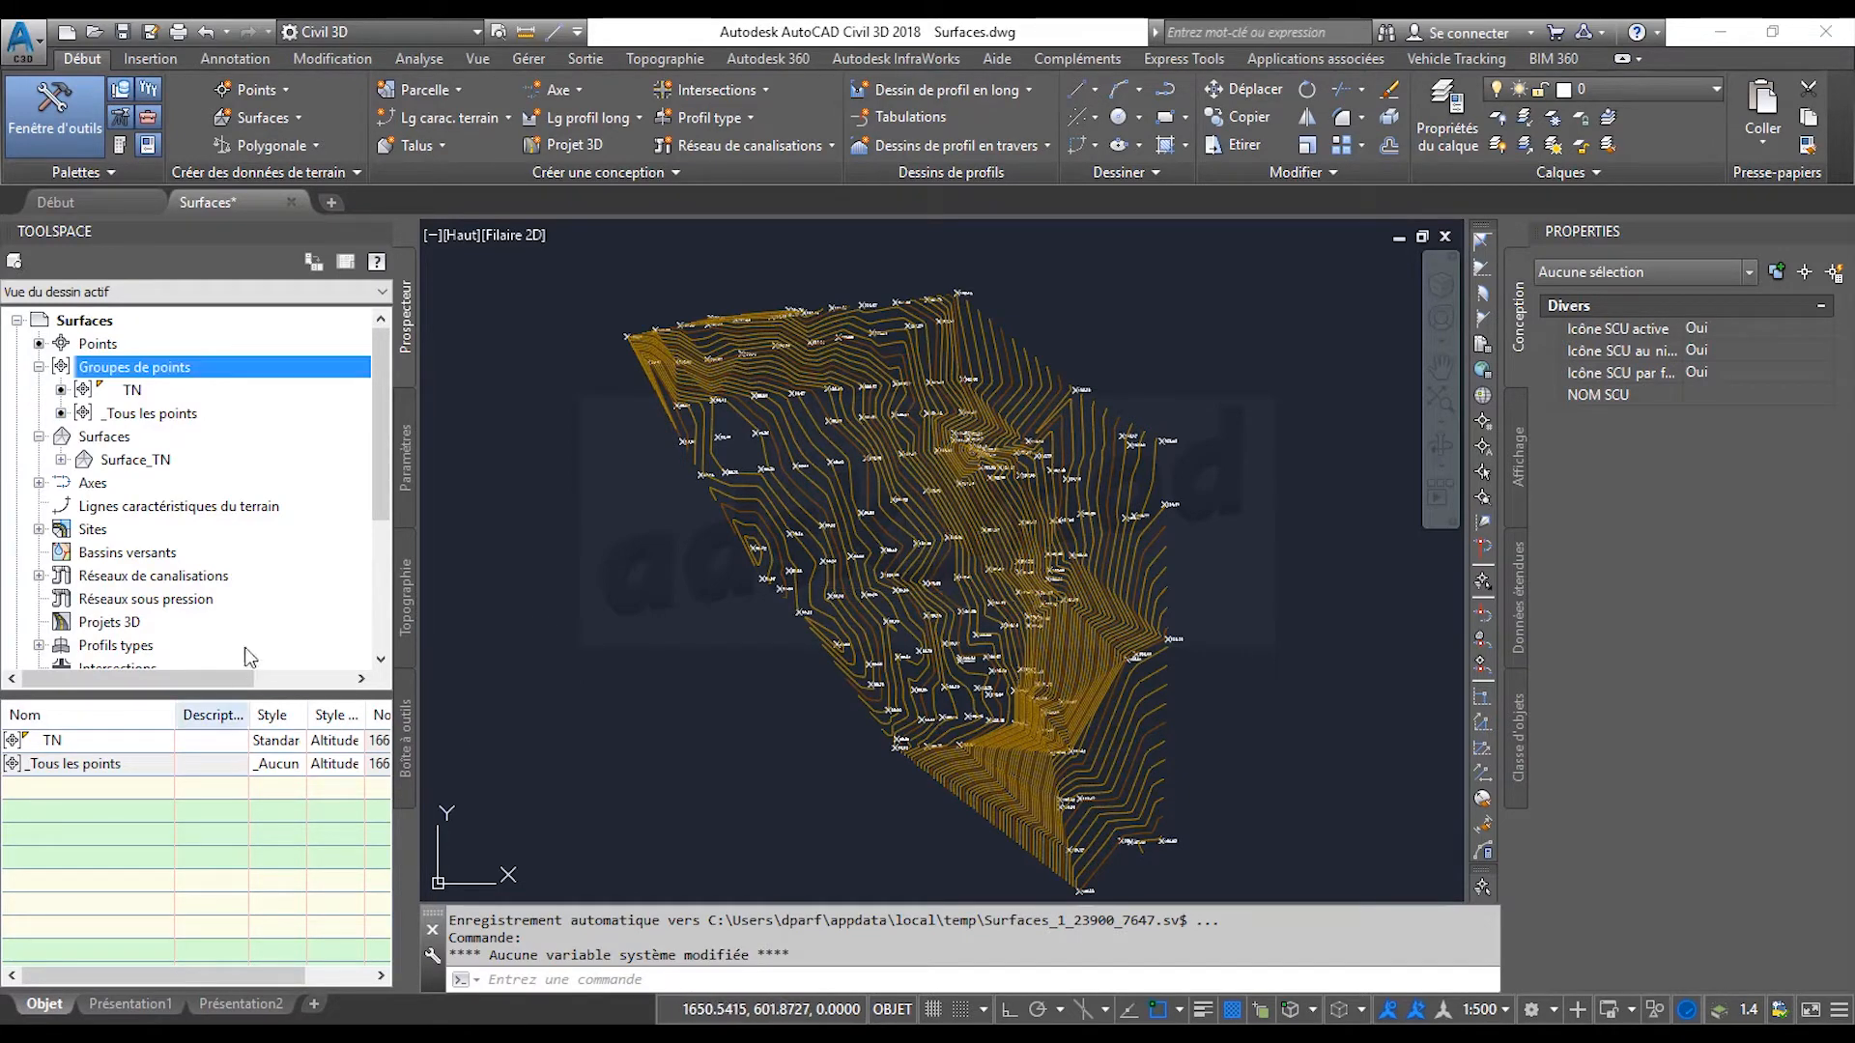
Move the _Tous les points group to the top of the point group display order and confirm.
right_click(142, 373)
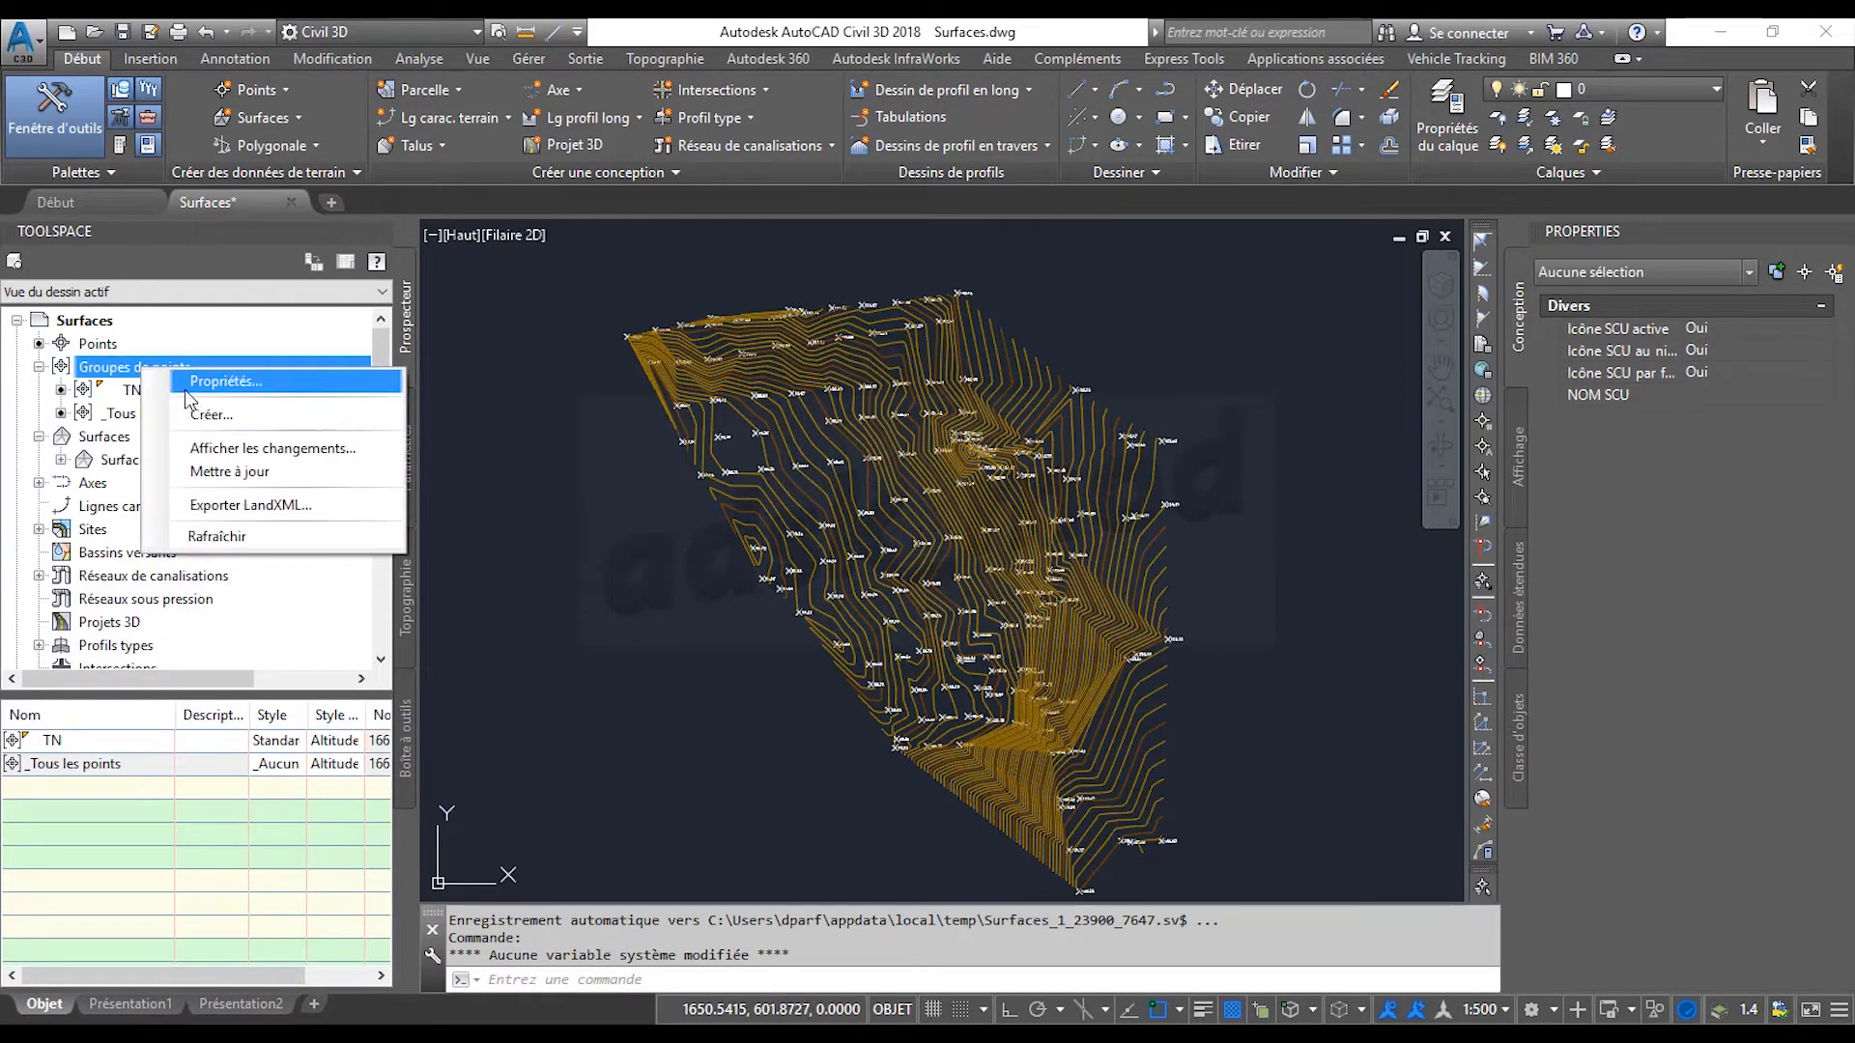
left_click(188, 379)
left_click(972, 427)
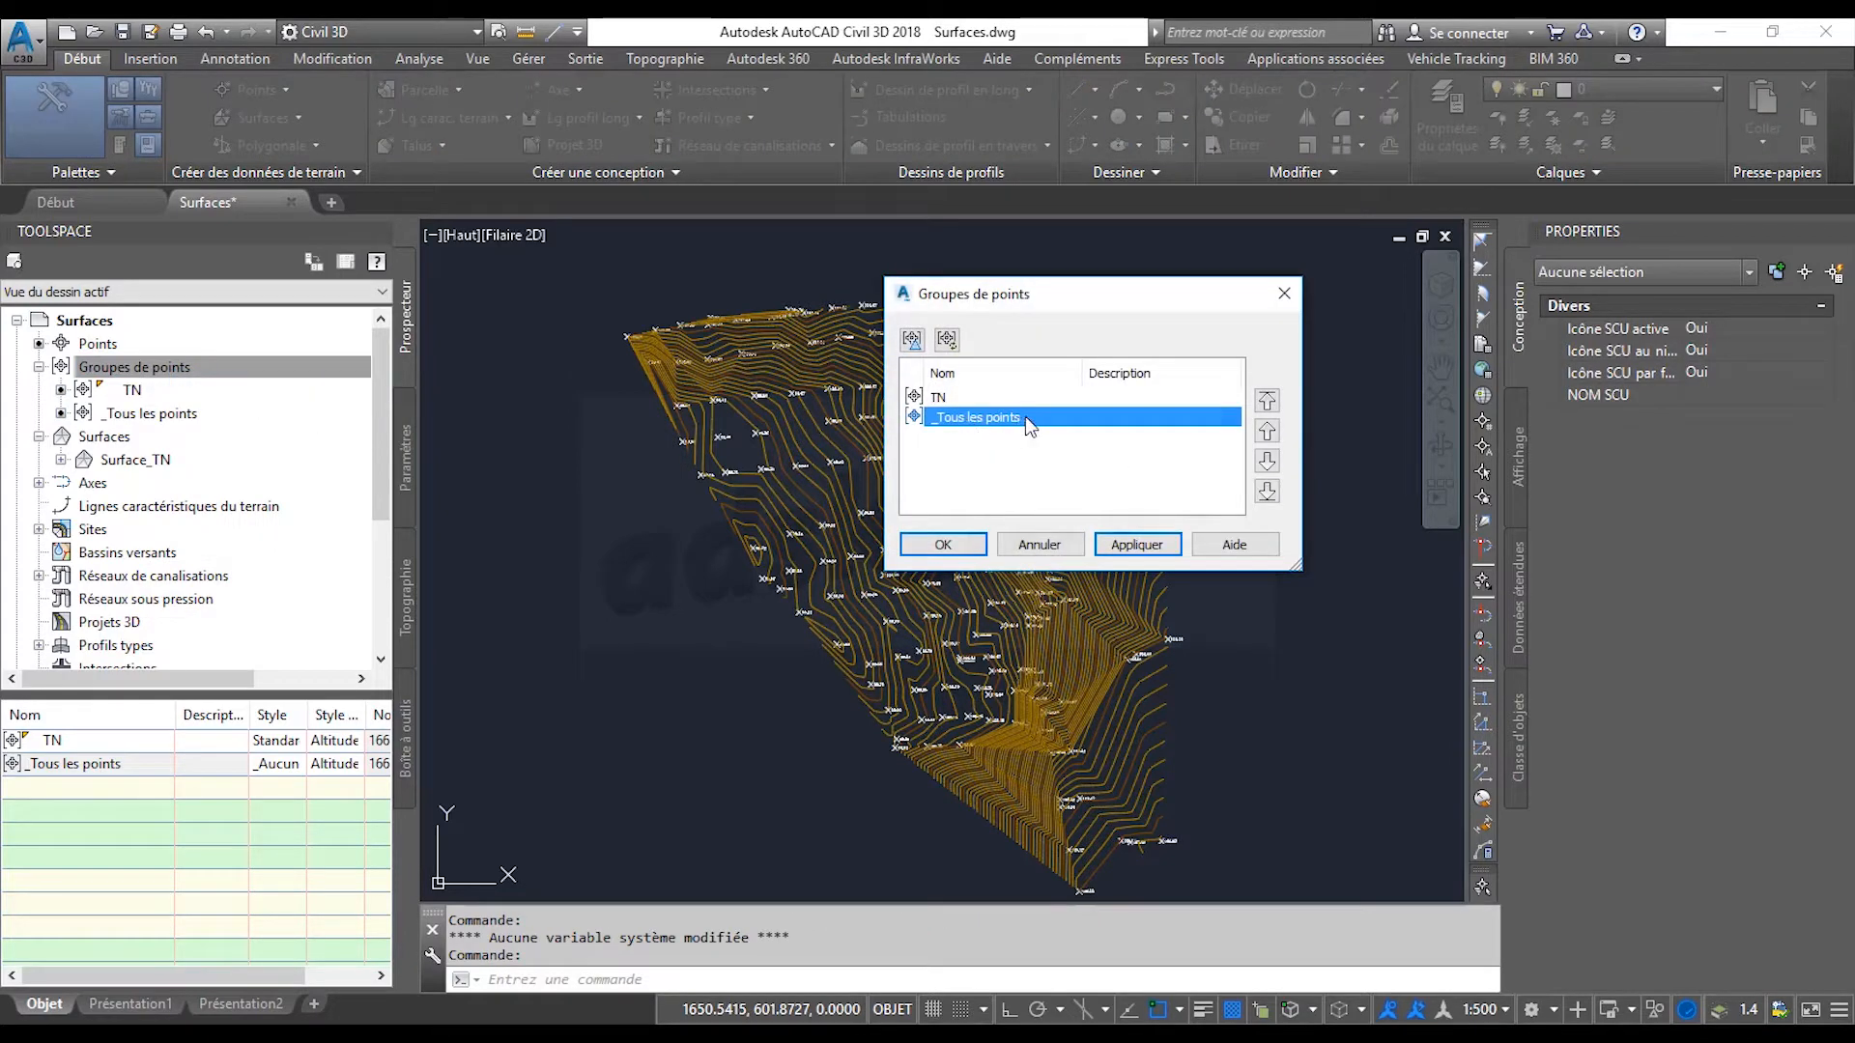
left_click(1266, 400)
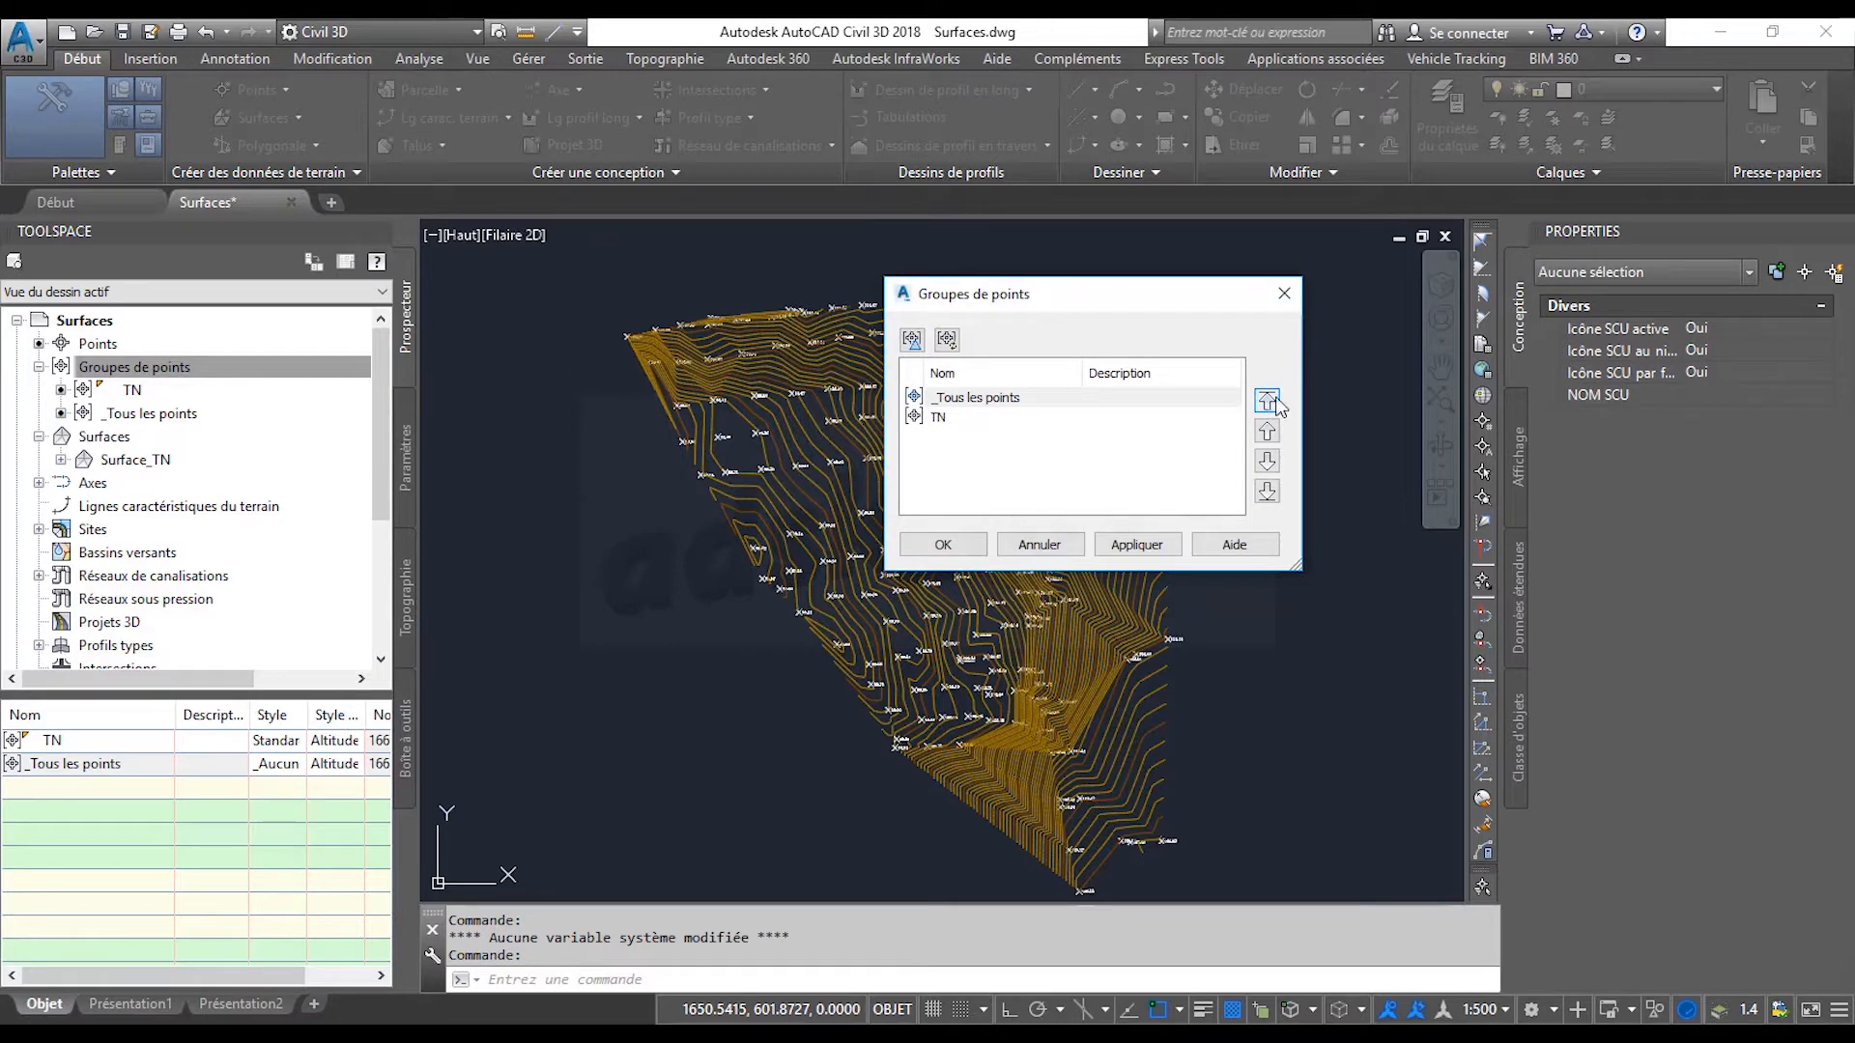
left_click(937, 545)
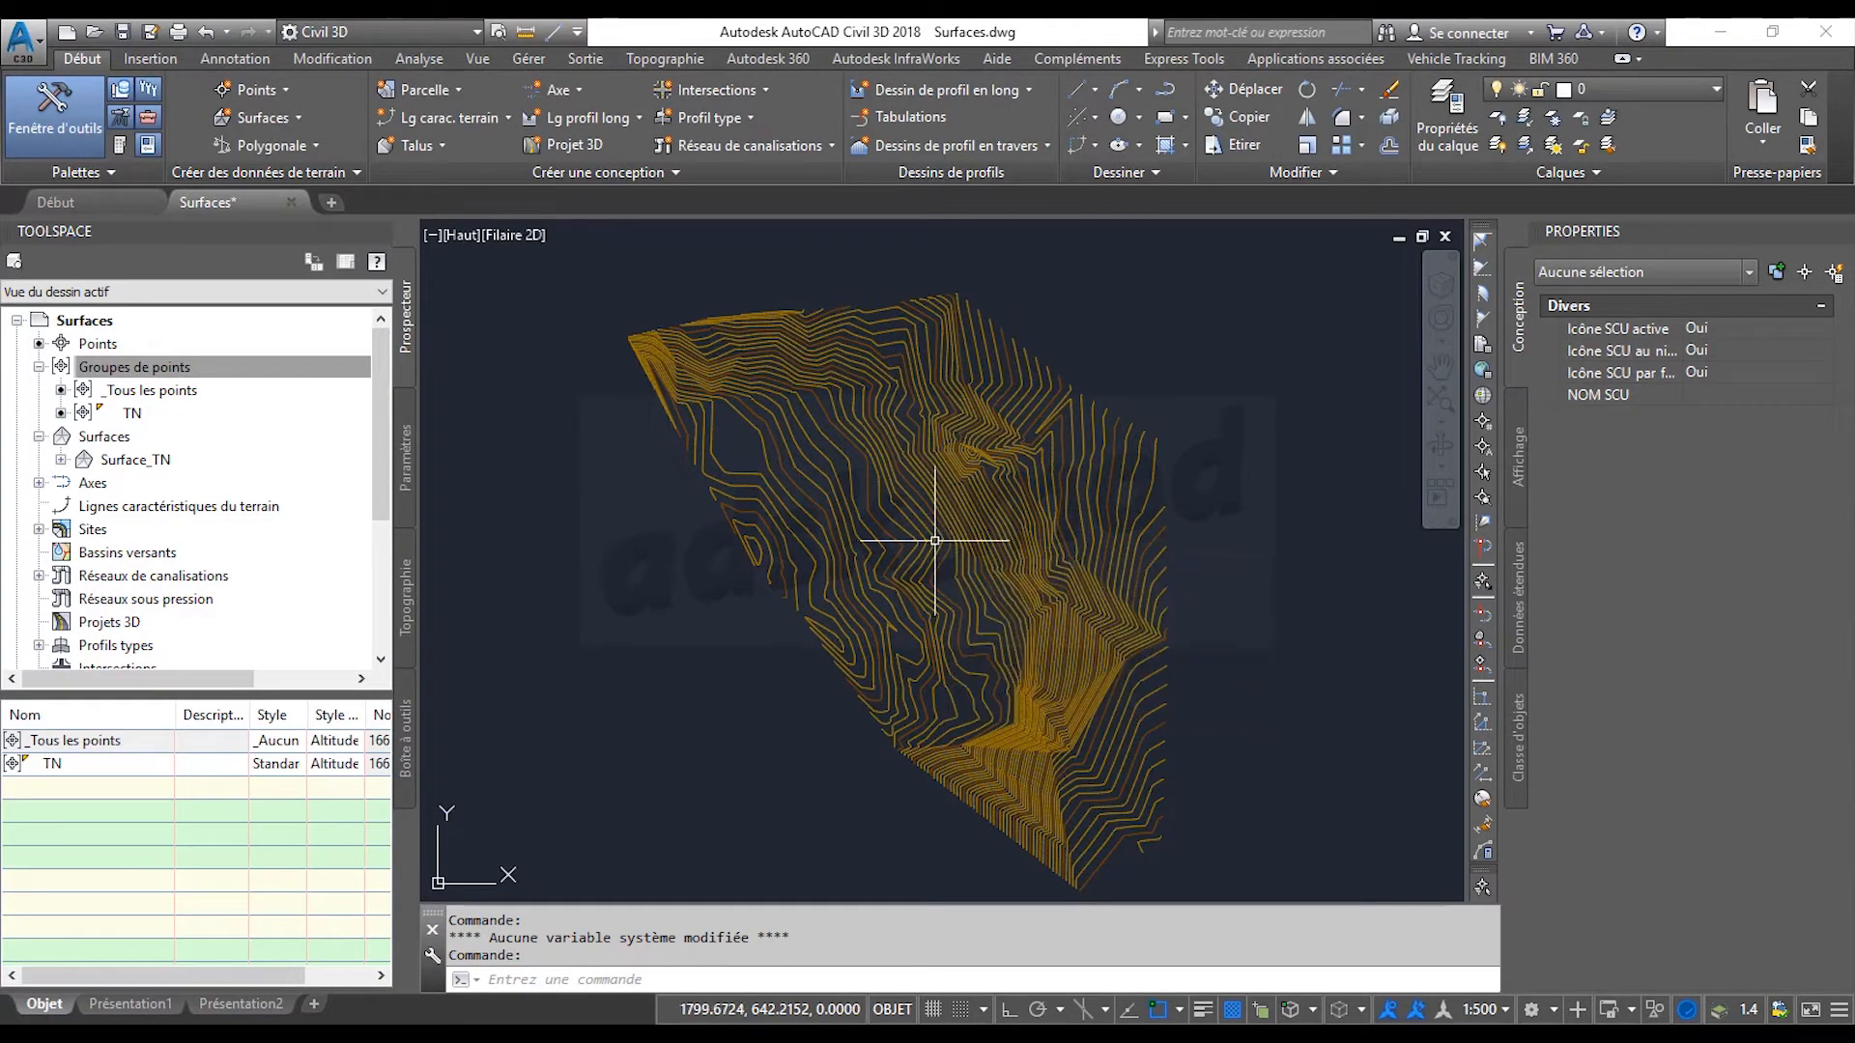
Move the TN point group to the top of the display order, confirm, and inspect its points in the drawing.
left_click(159, 369)
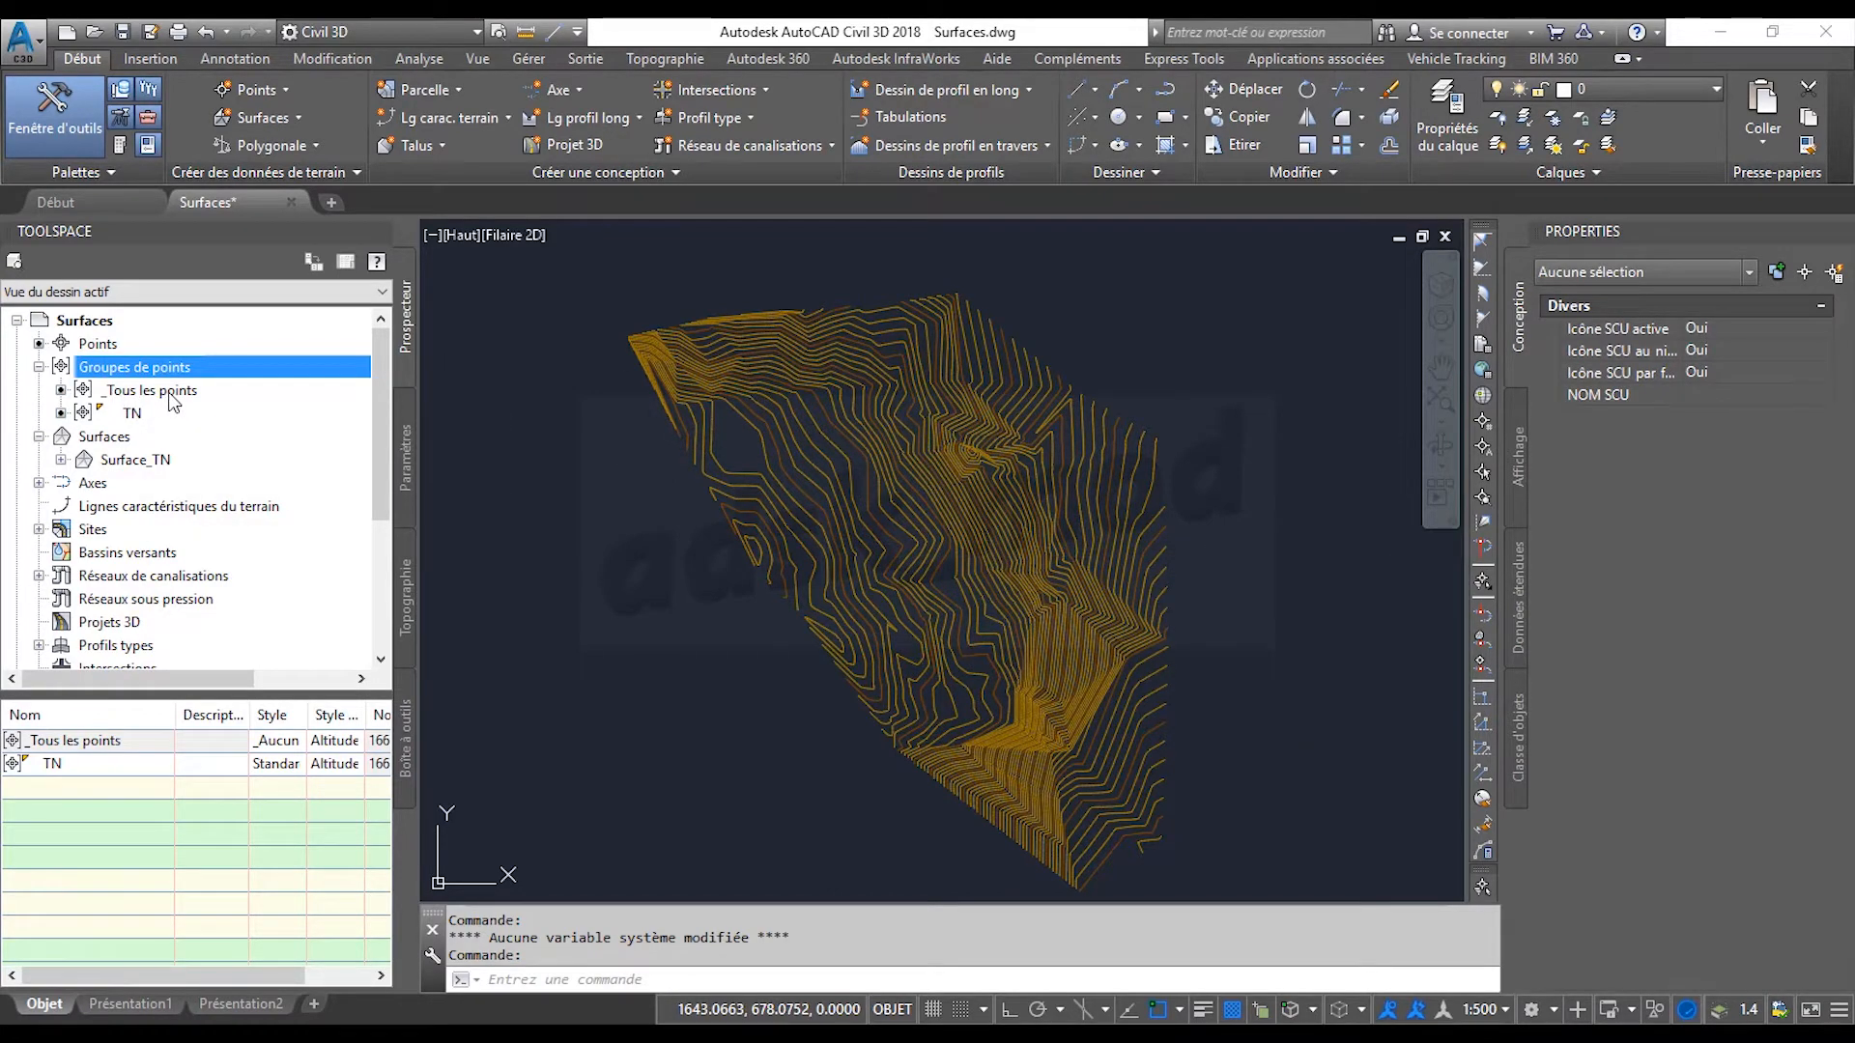
mouse_move(174, 402)
right_click(146, 373)
left_click(208, 385)
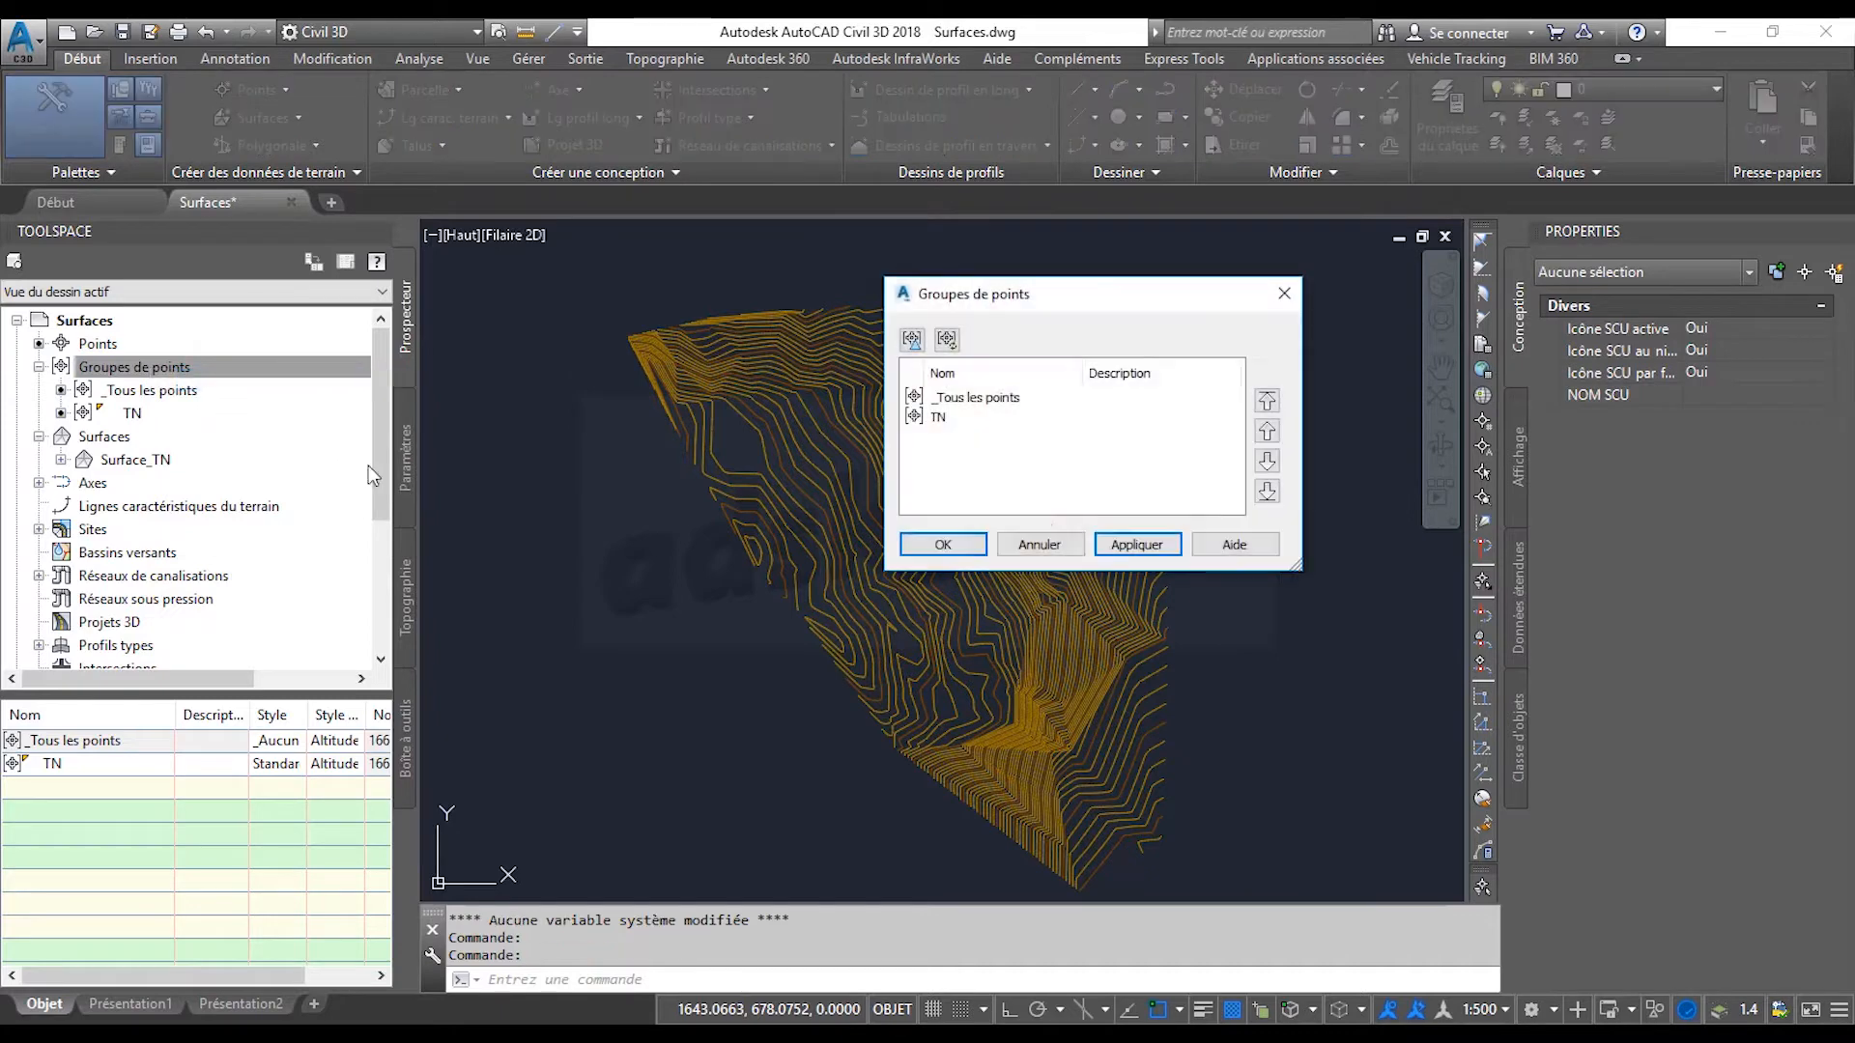
left_click(942, 421)
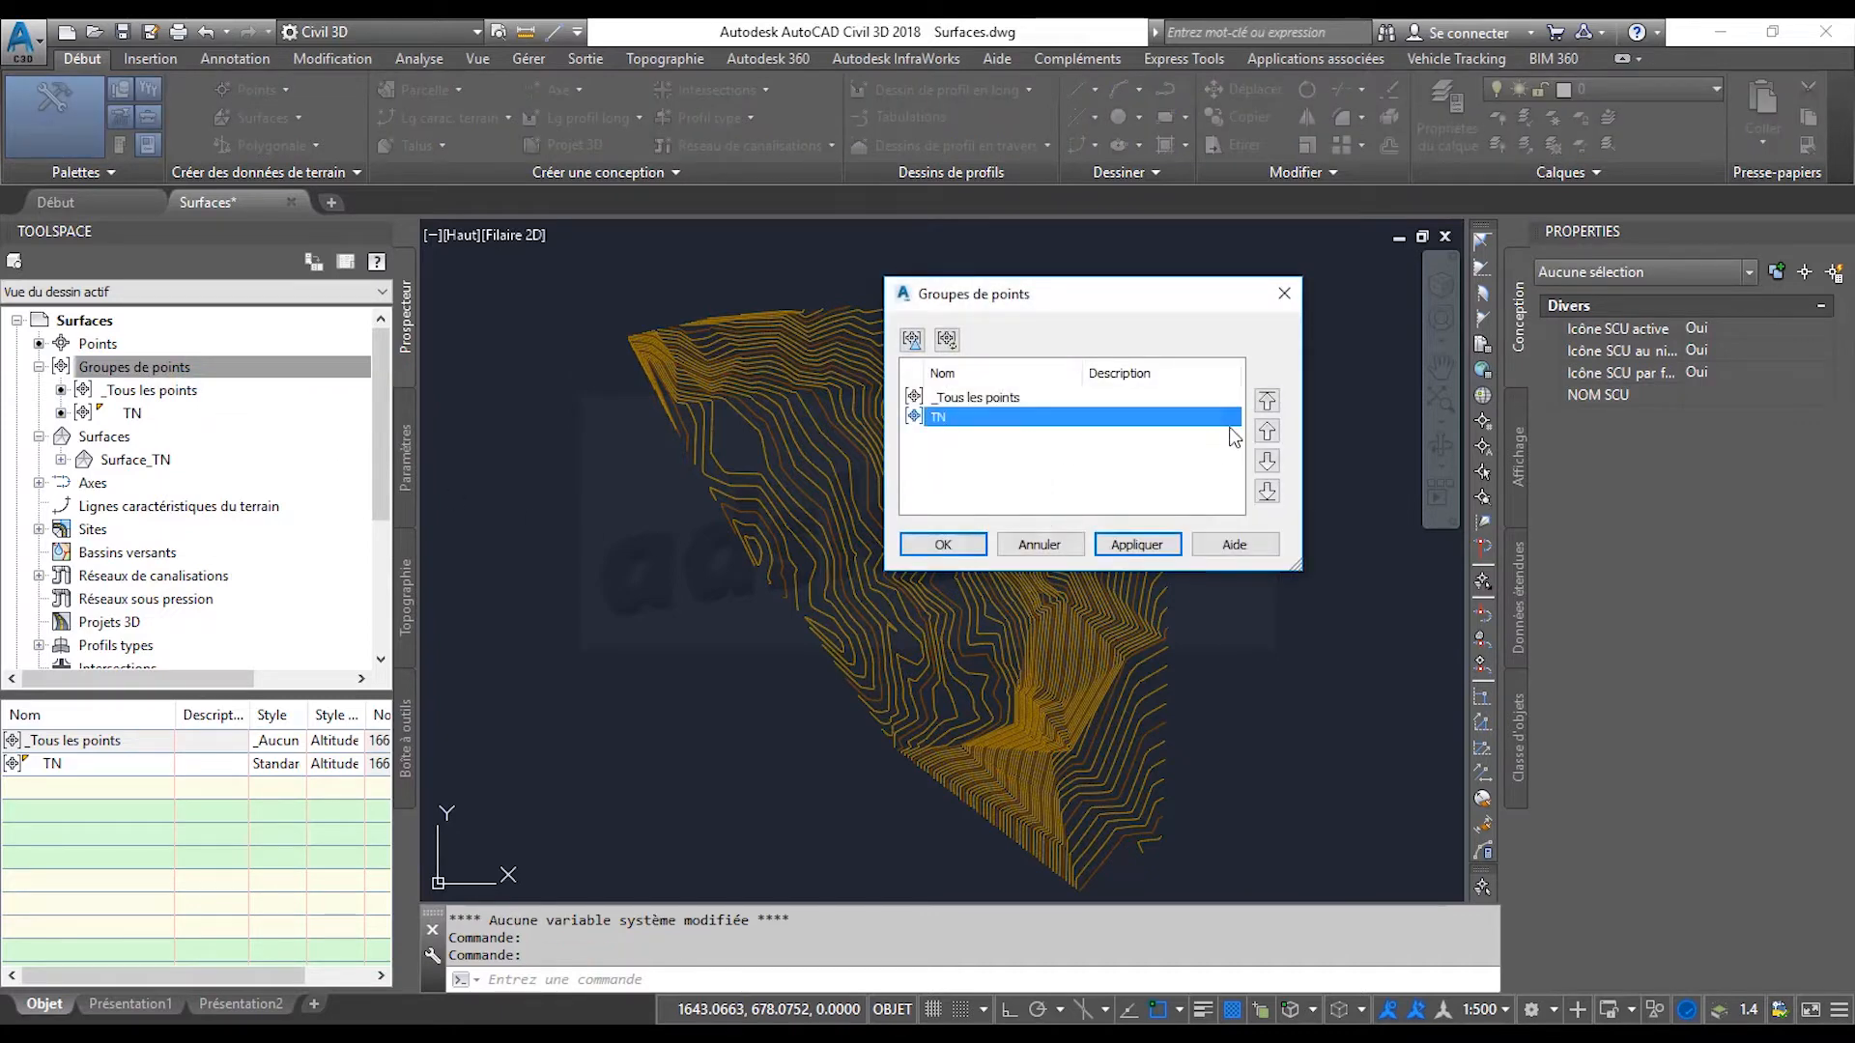
left_click(1267, 400)
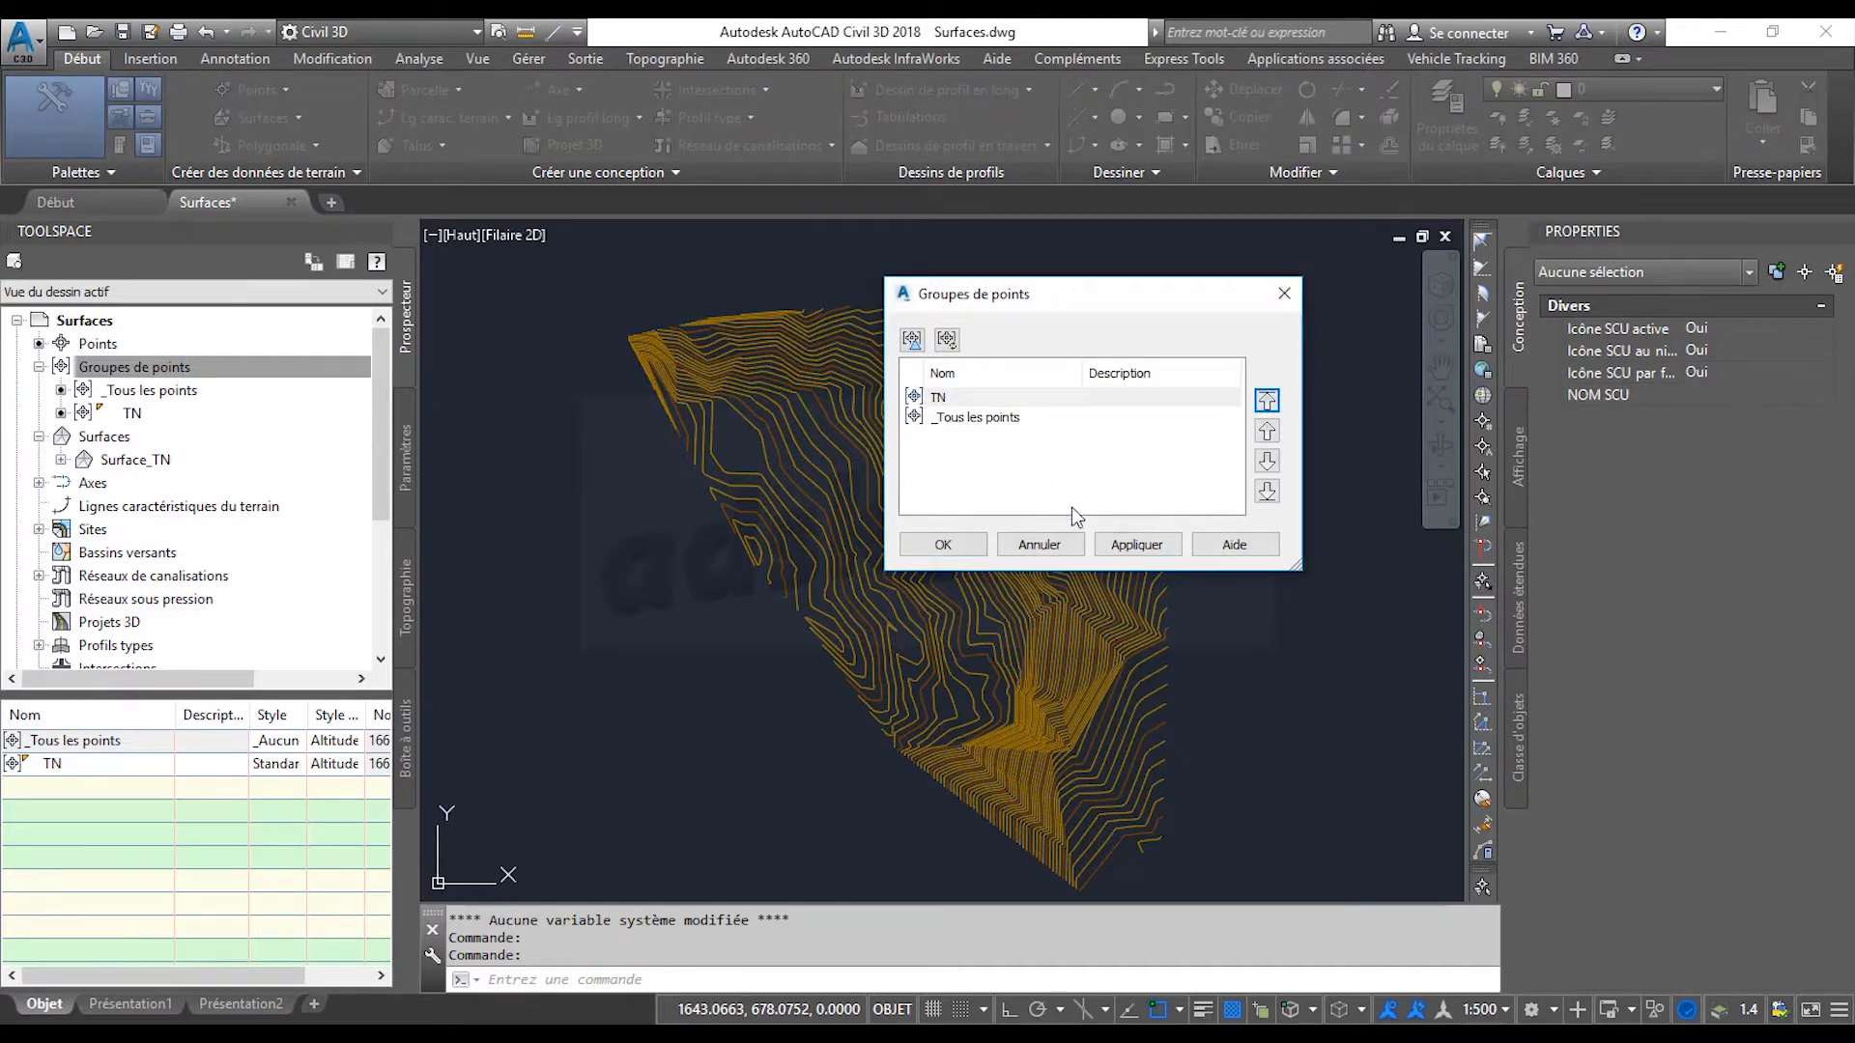
left_click(966, 547)
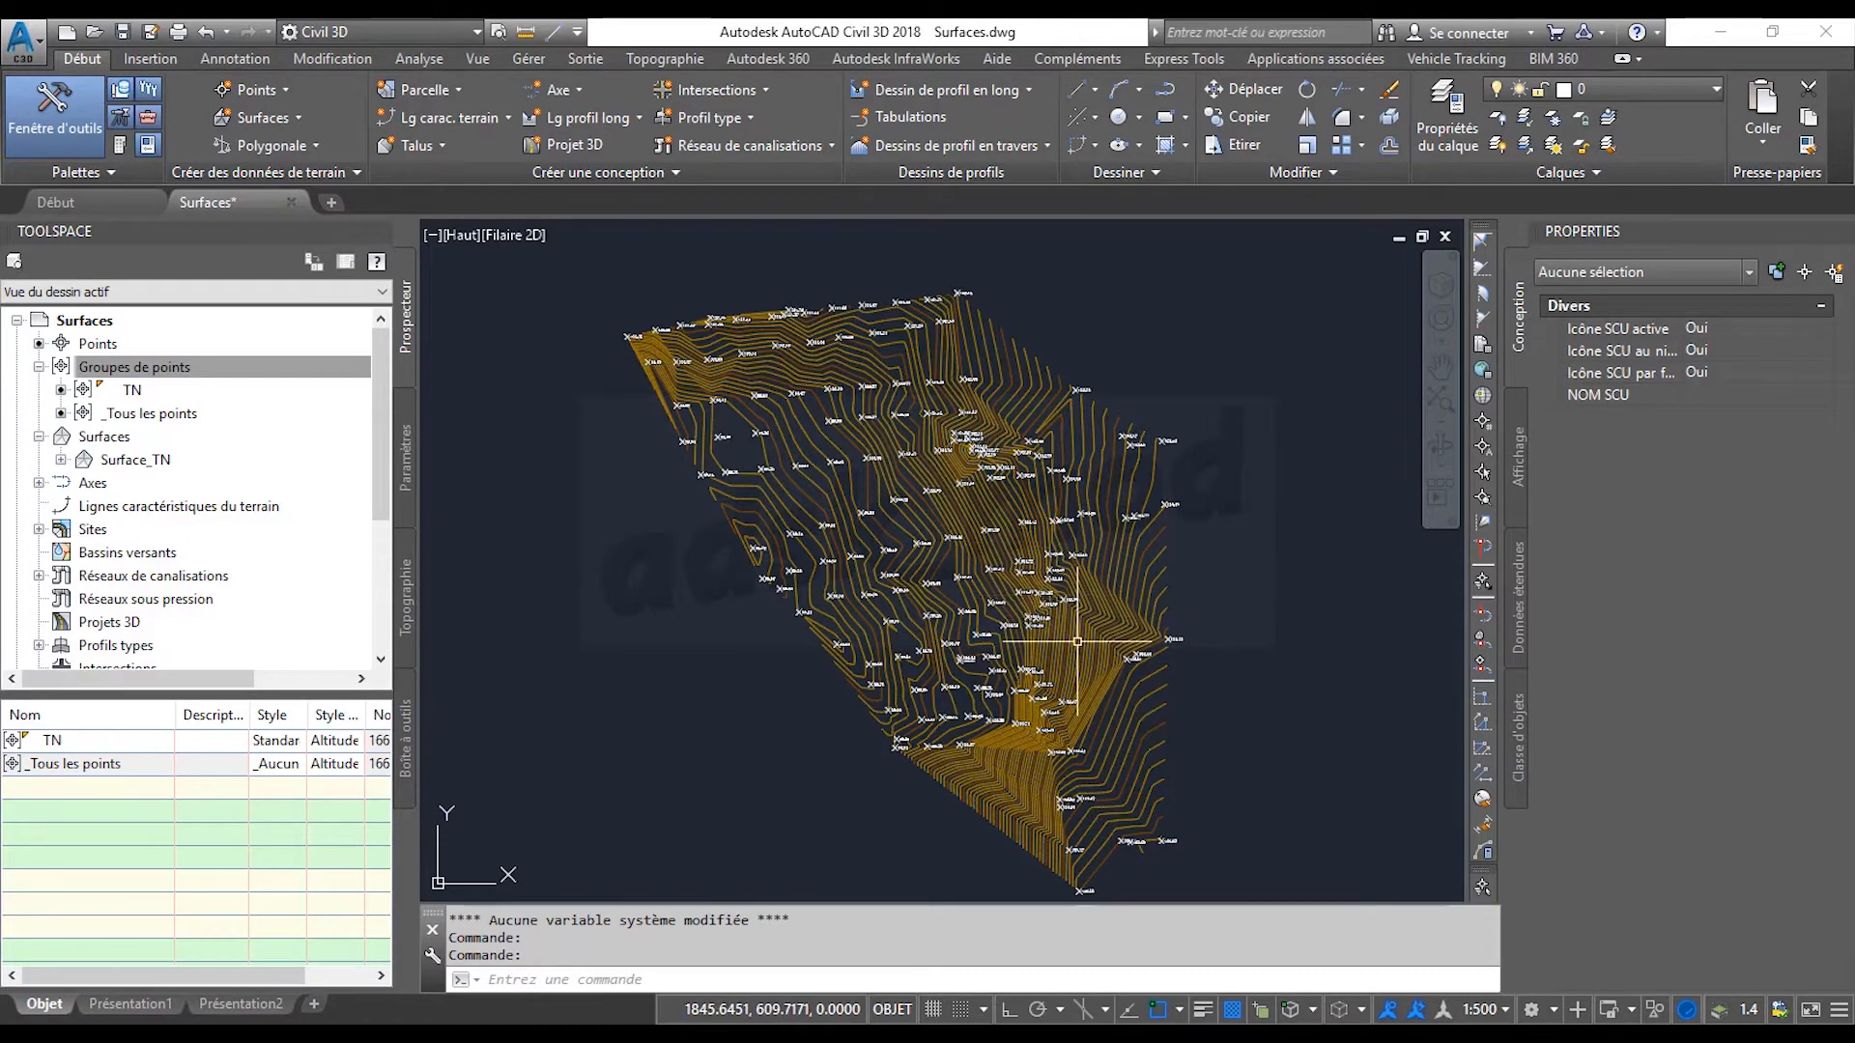
scroll(1076, 641, "up", 5)
mouse_move(1076, 642)
middle_mouse_down()
mouse_move(1173, 533)
mouse_move(1120, 666)
mouse_move(1113, 643)
middle_mouse_up()
scroll(1173, 533, "down", 5)
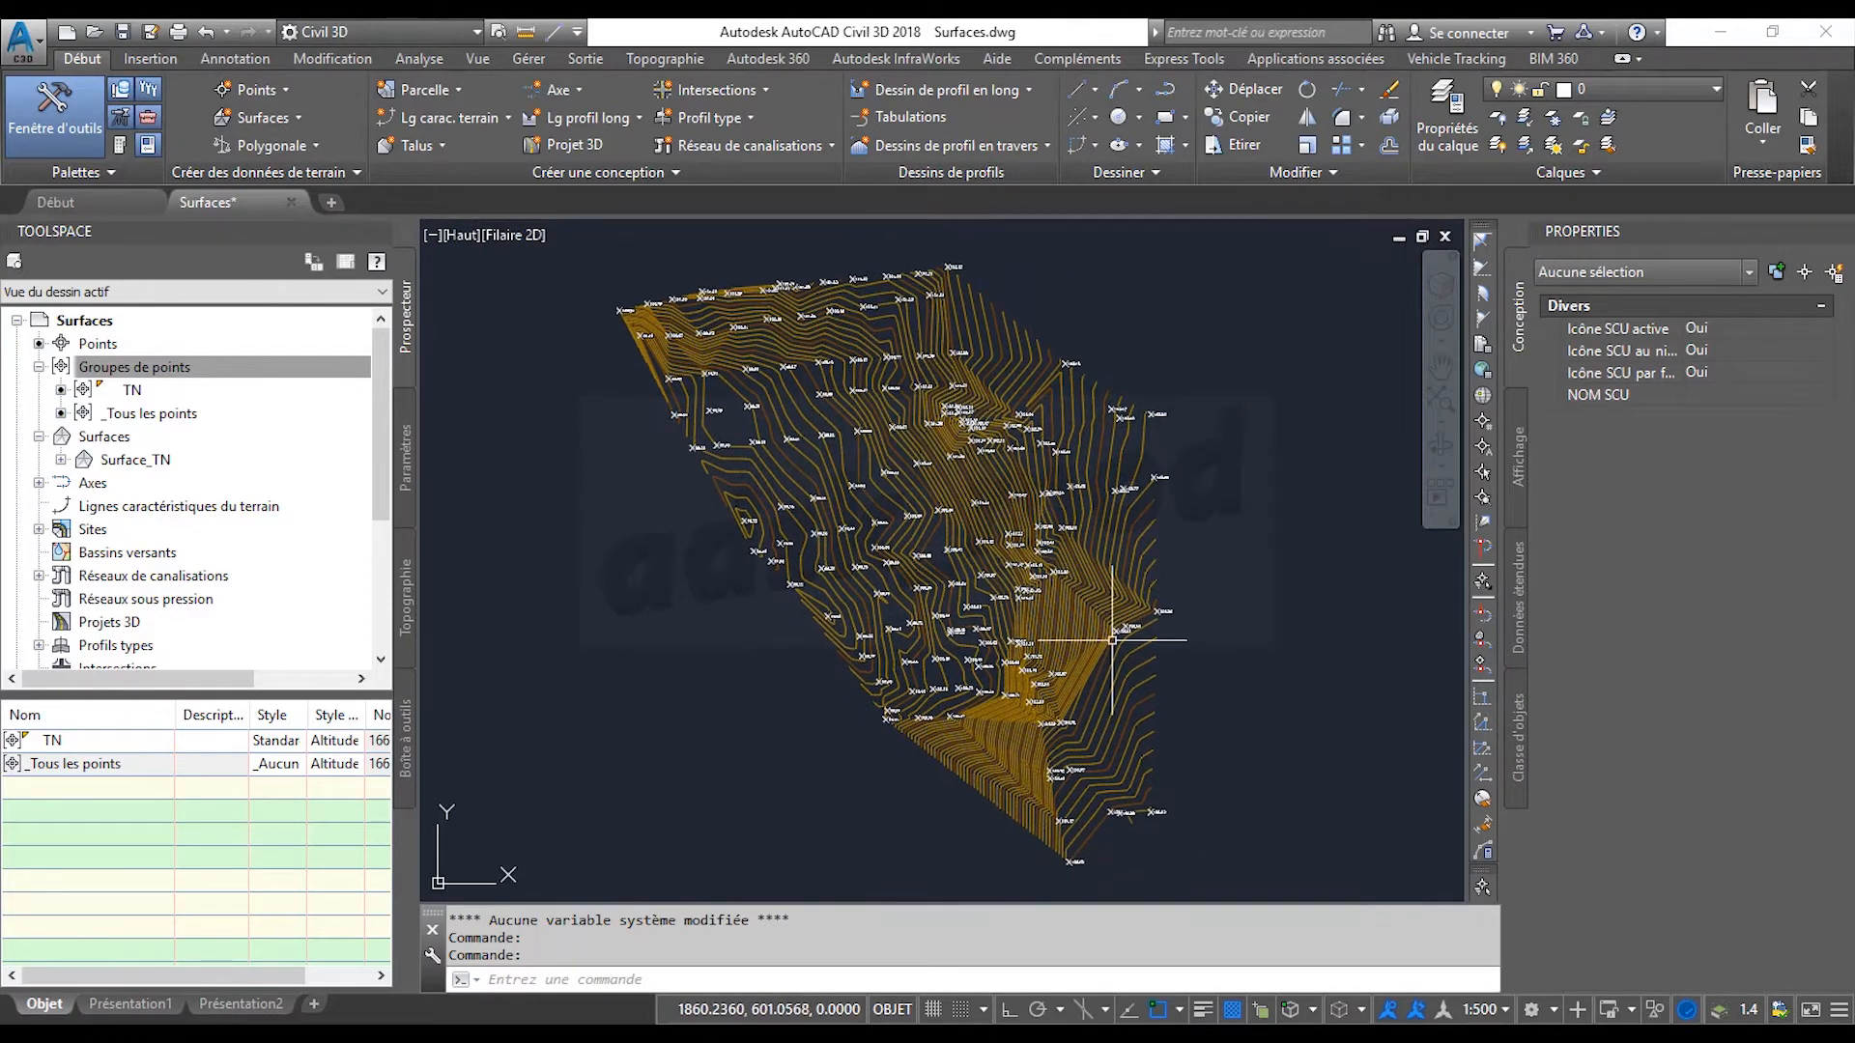
Collapse the point groups in the tree and set the style of Surface_TN to Triangle Vert.
left_click(39, 367)
left_click(110, 392)
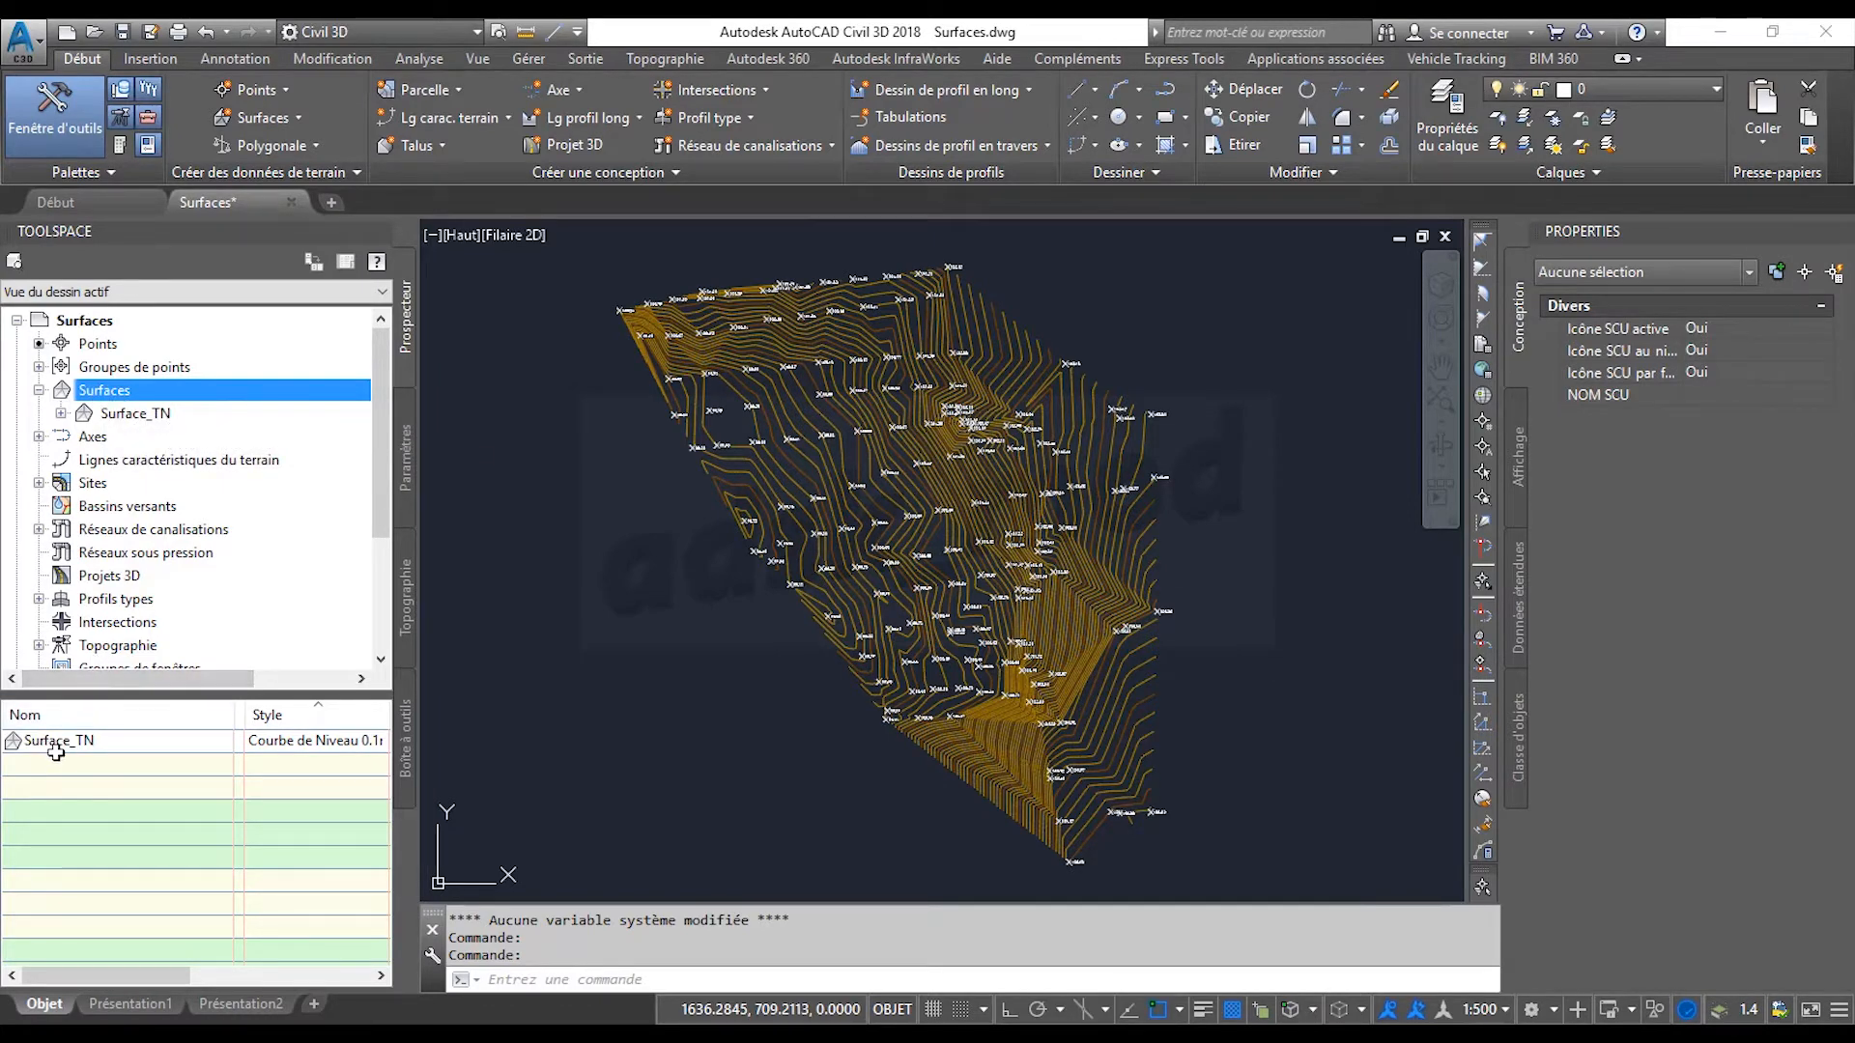
left_click(126, 415)
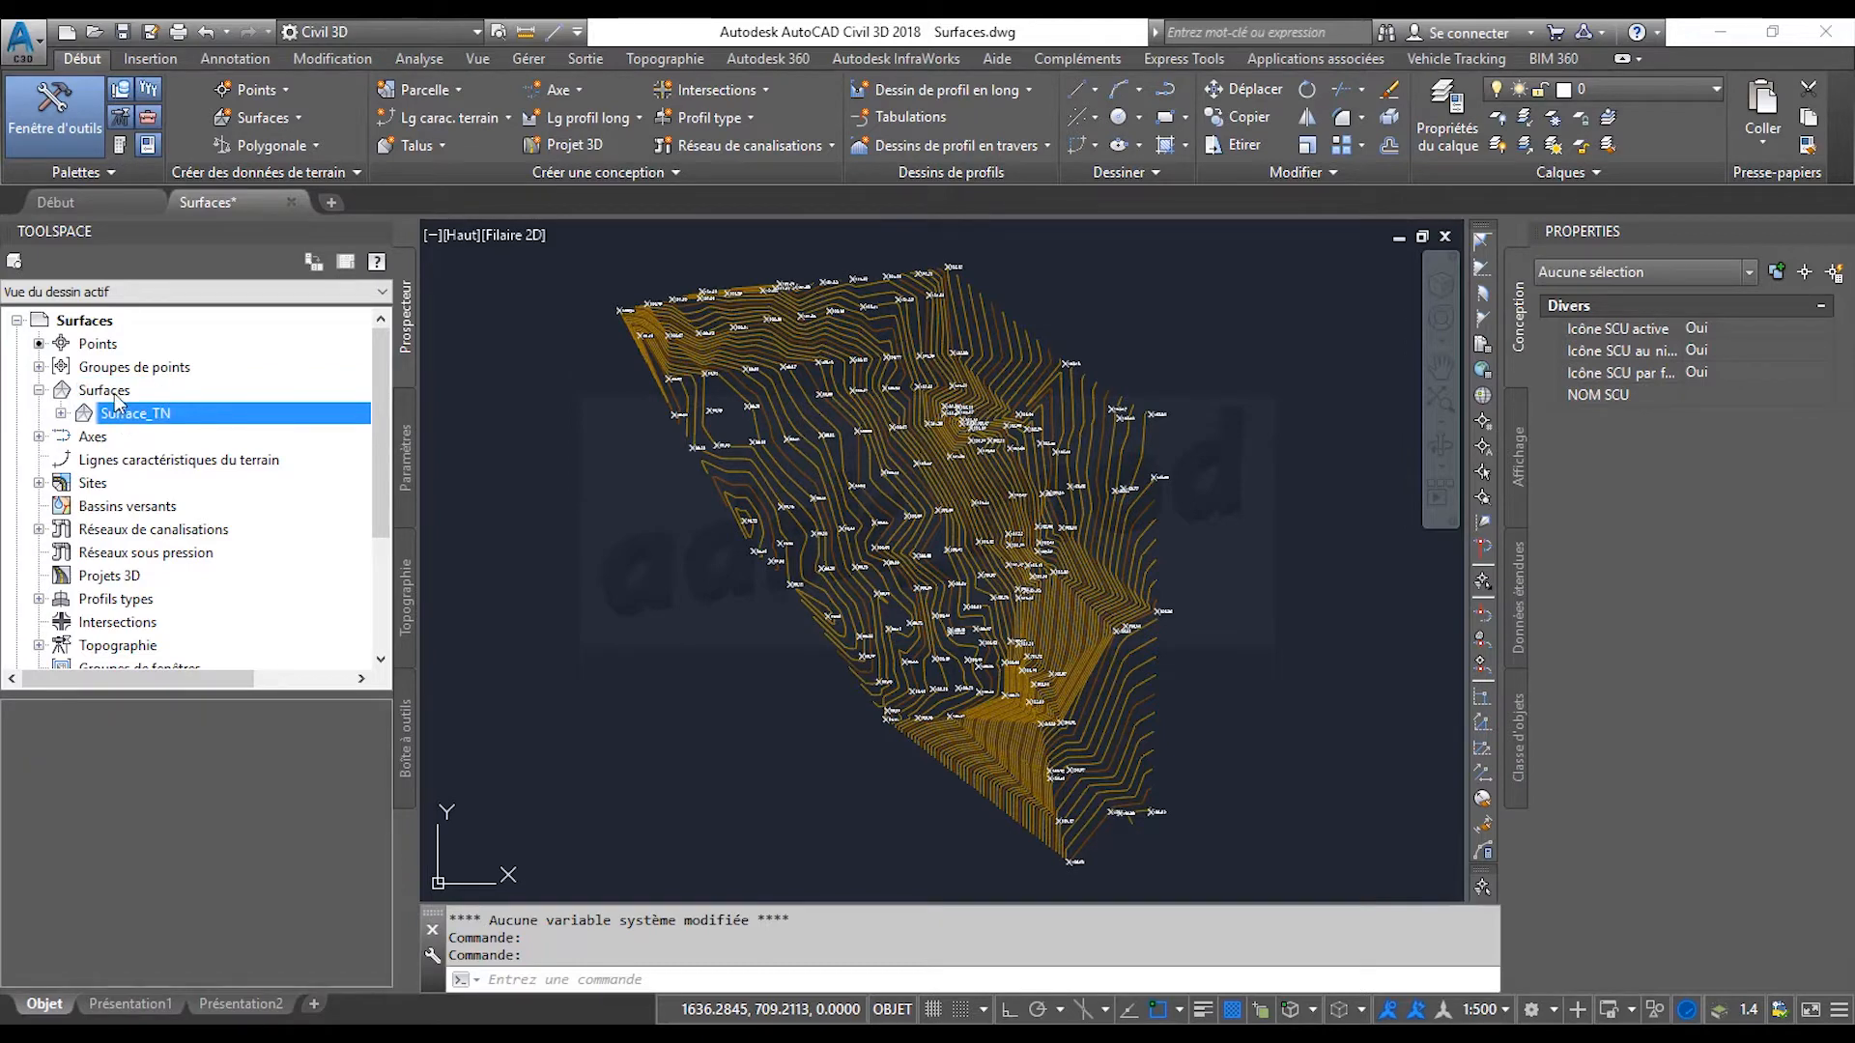
left_click(104, 390)
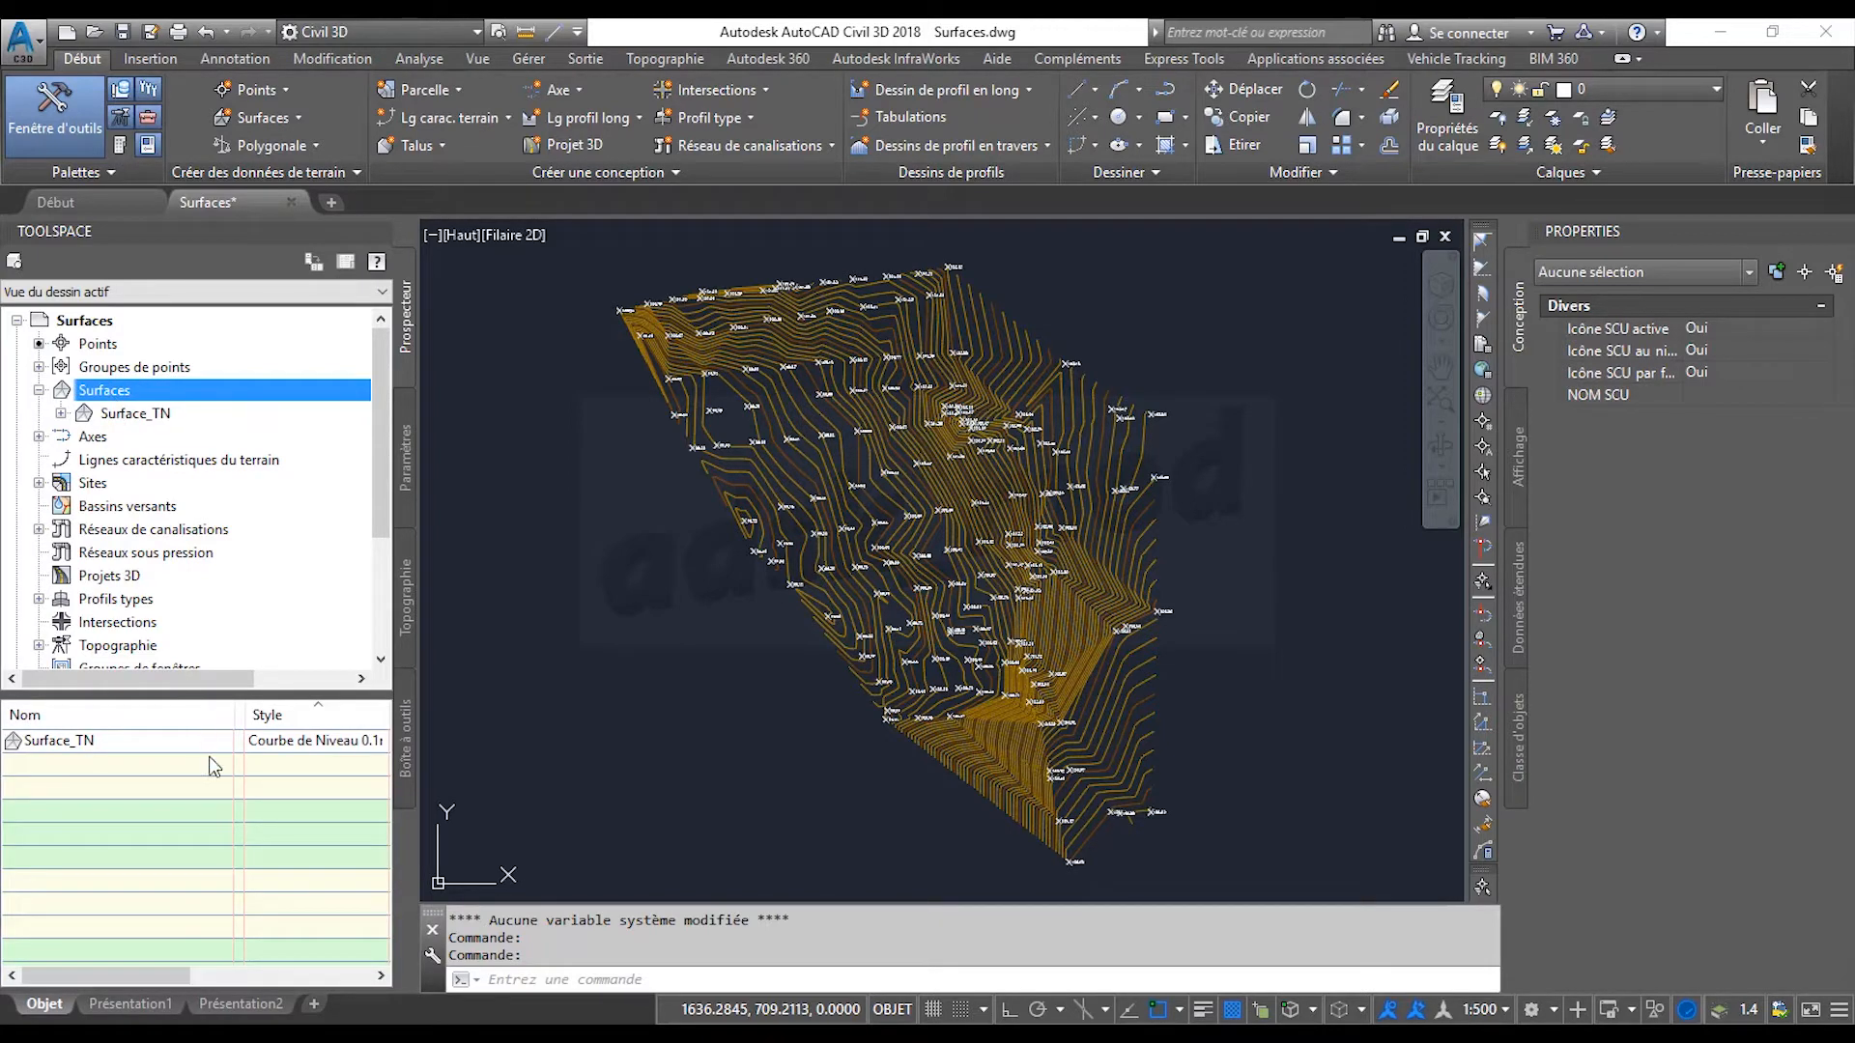
left_click(155, 744)
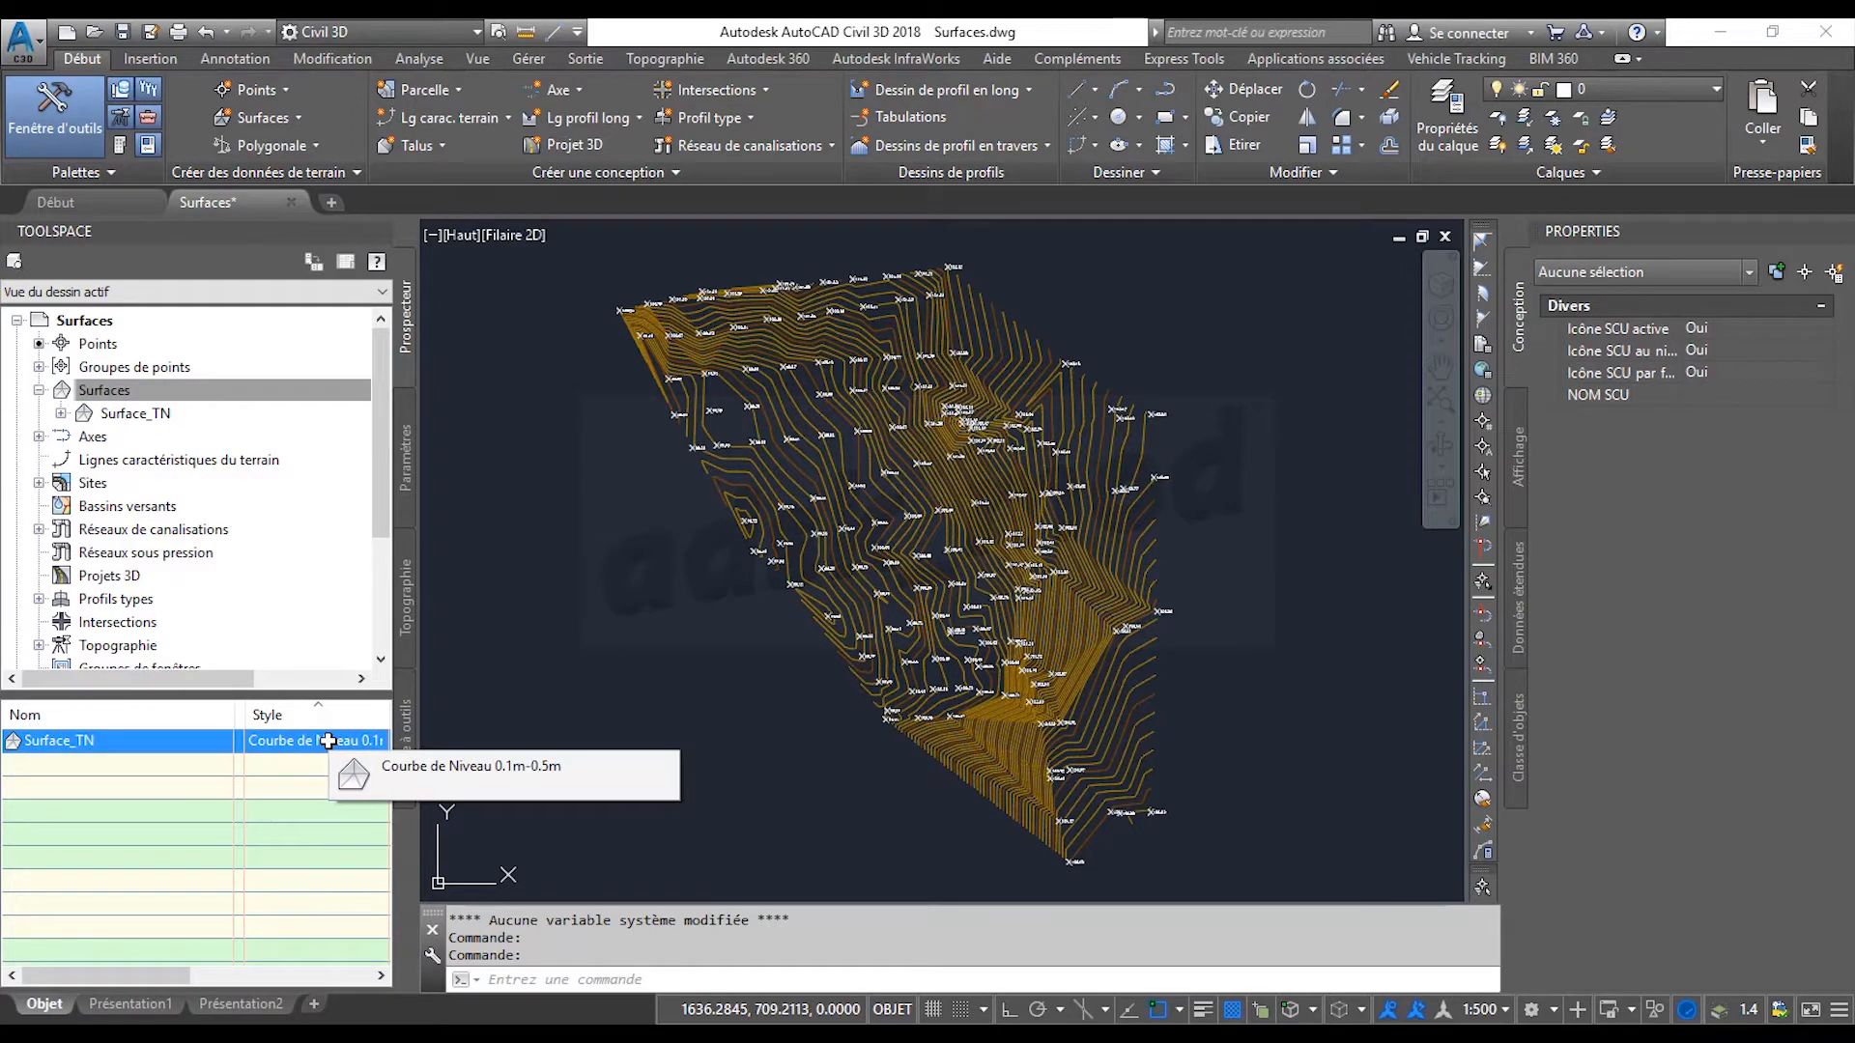
left_click(279, 741)
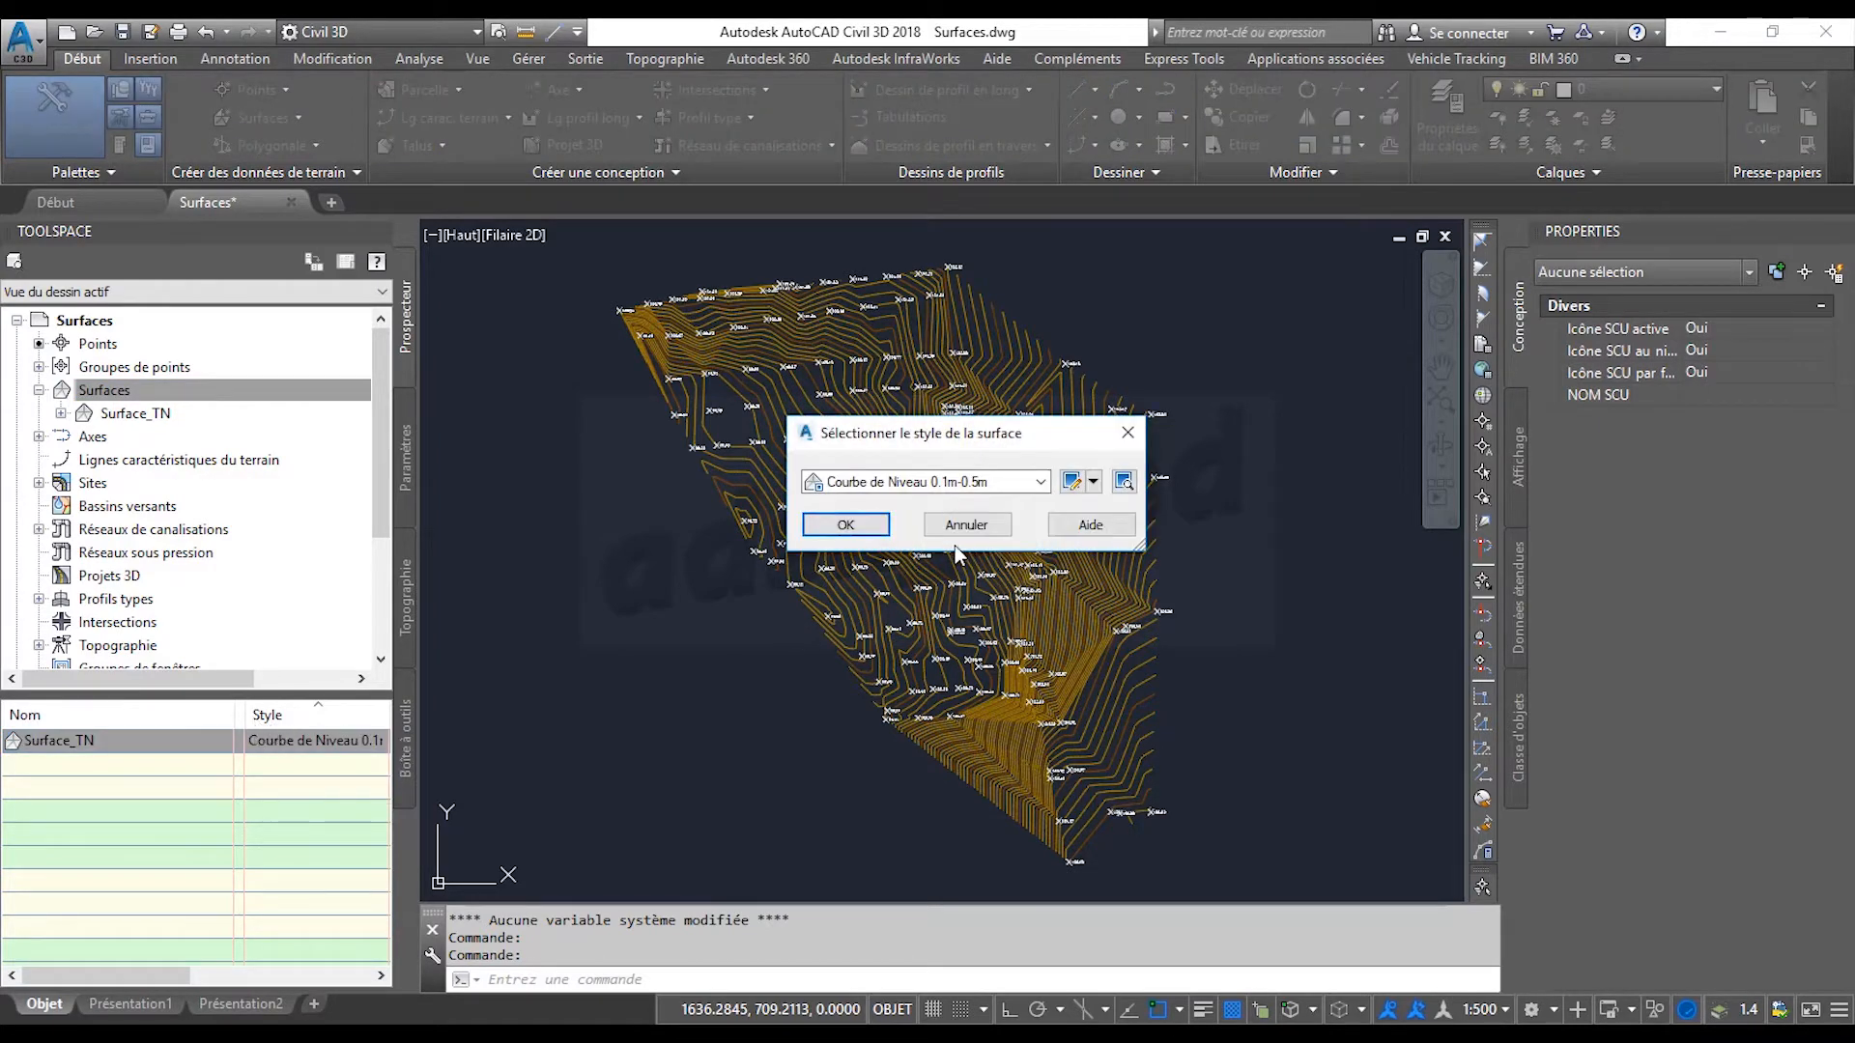
left_click(1040, 482)
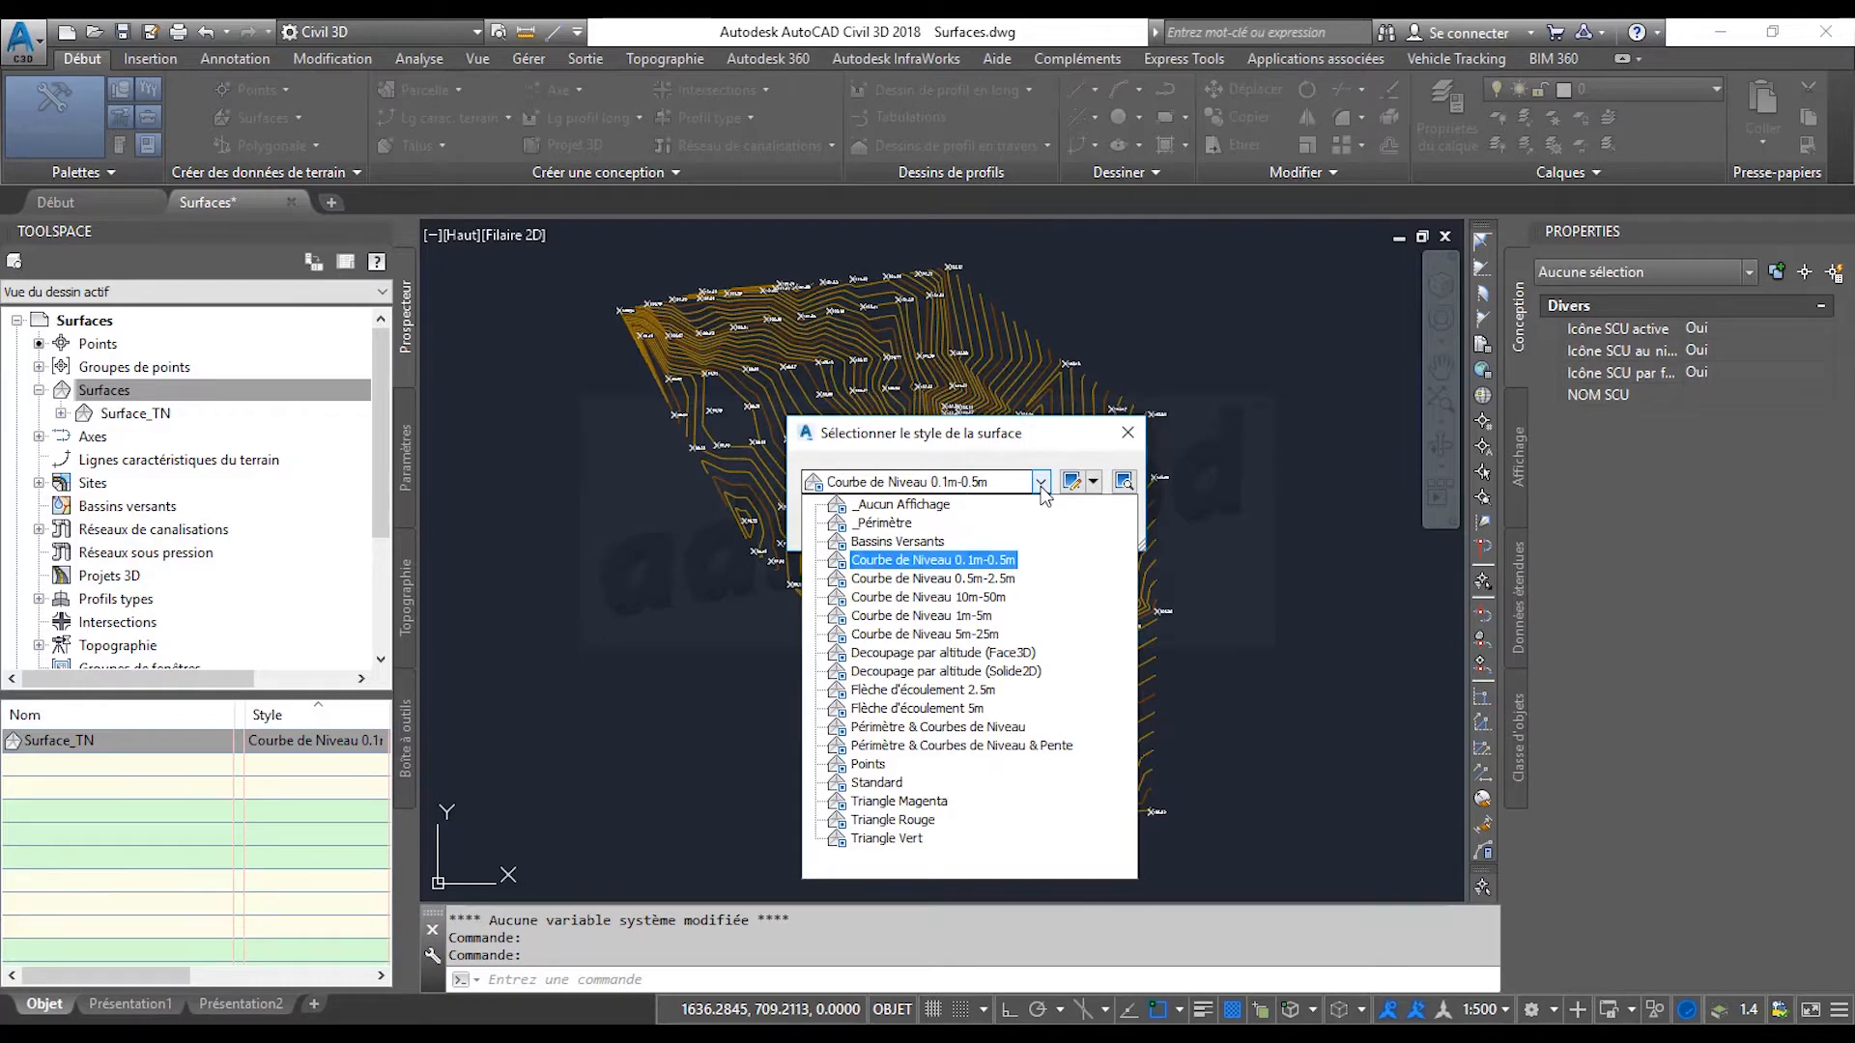
left_click(886, 839)
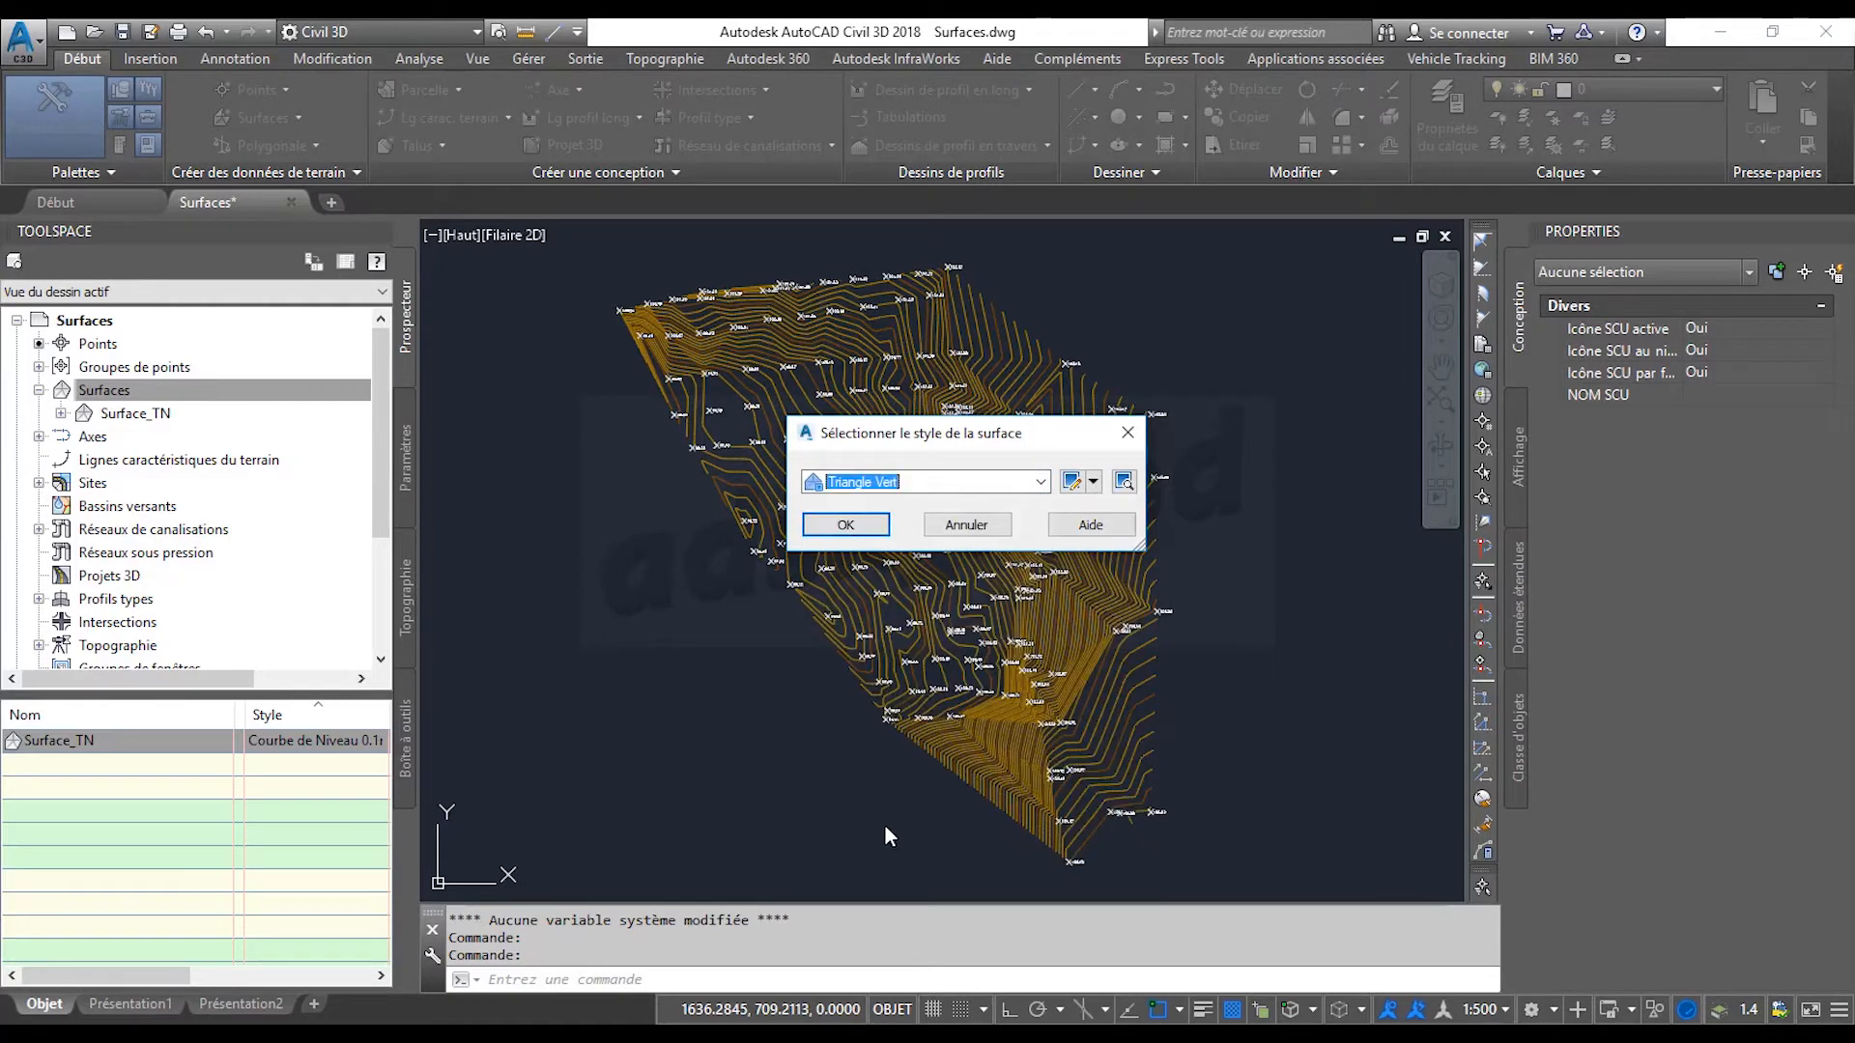
left_click(878, 534)
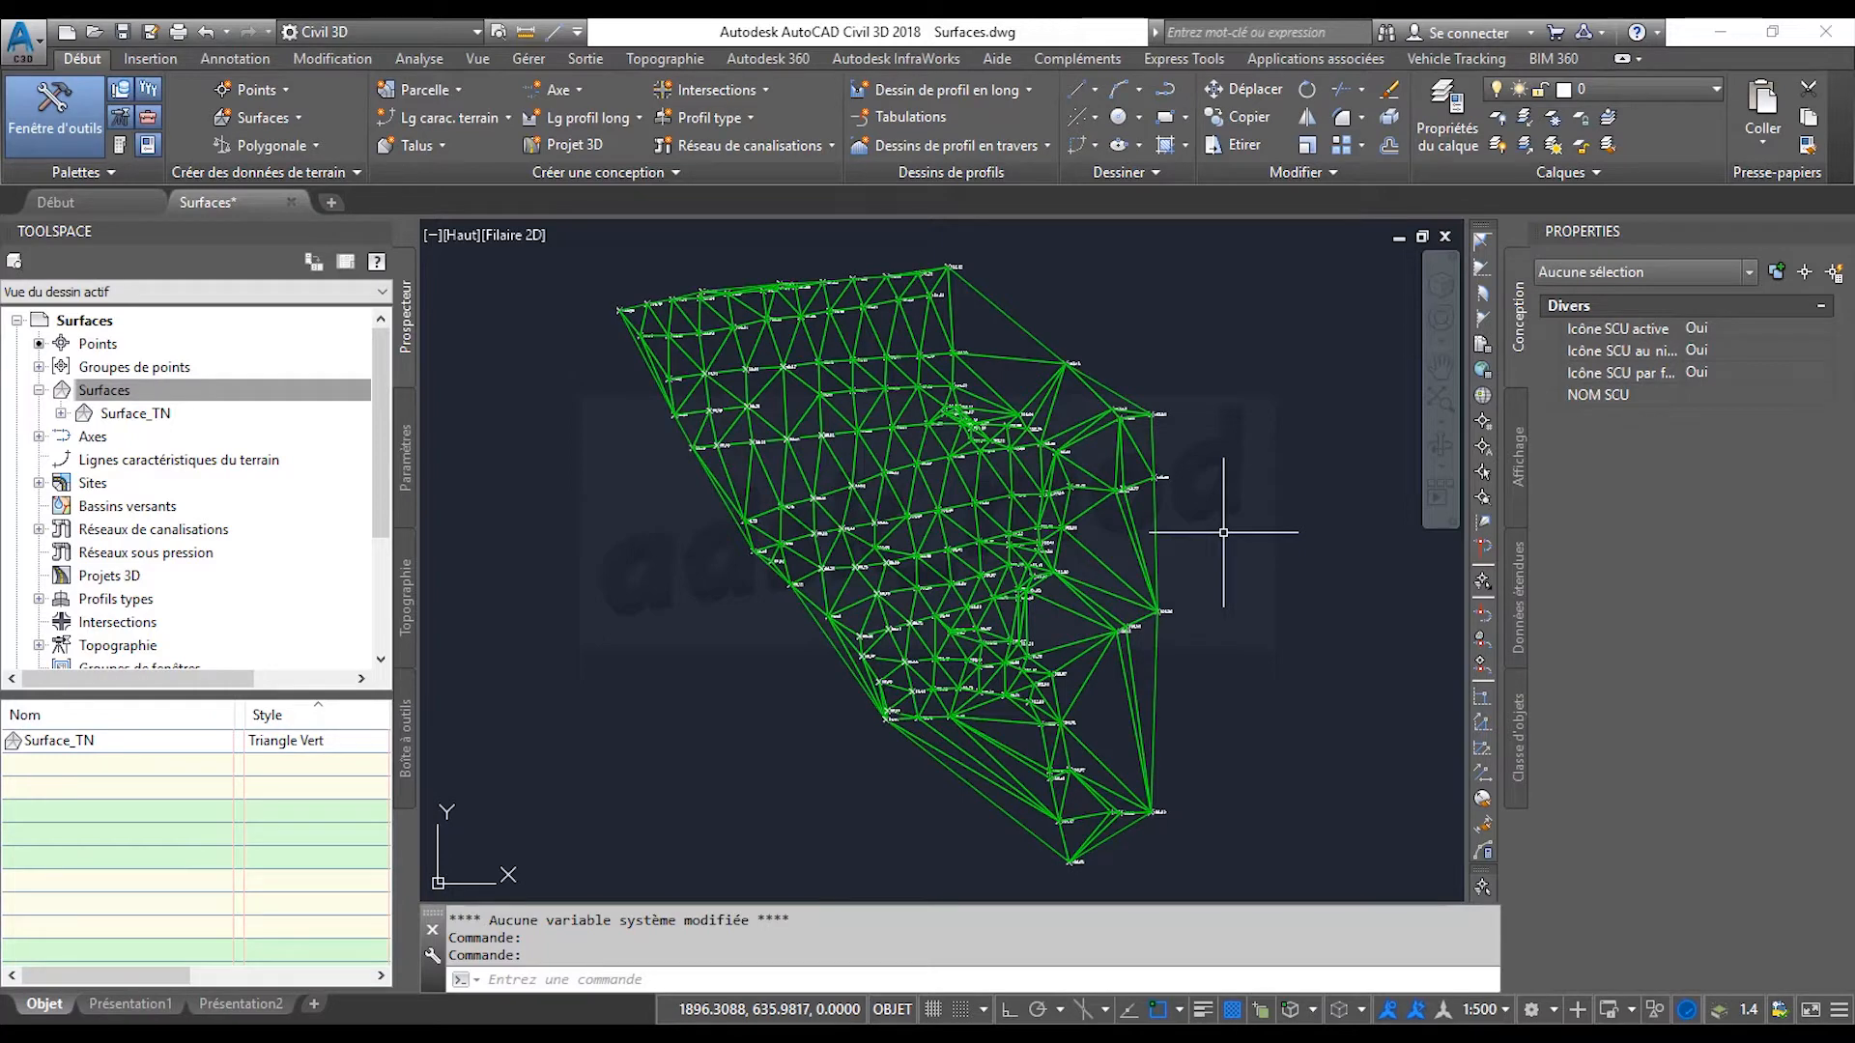
Open the style selection for Surface_TN and start a copy of the Triangle Vert style.
left_click(328, 748)
left_click(329, 749)
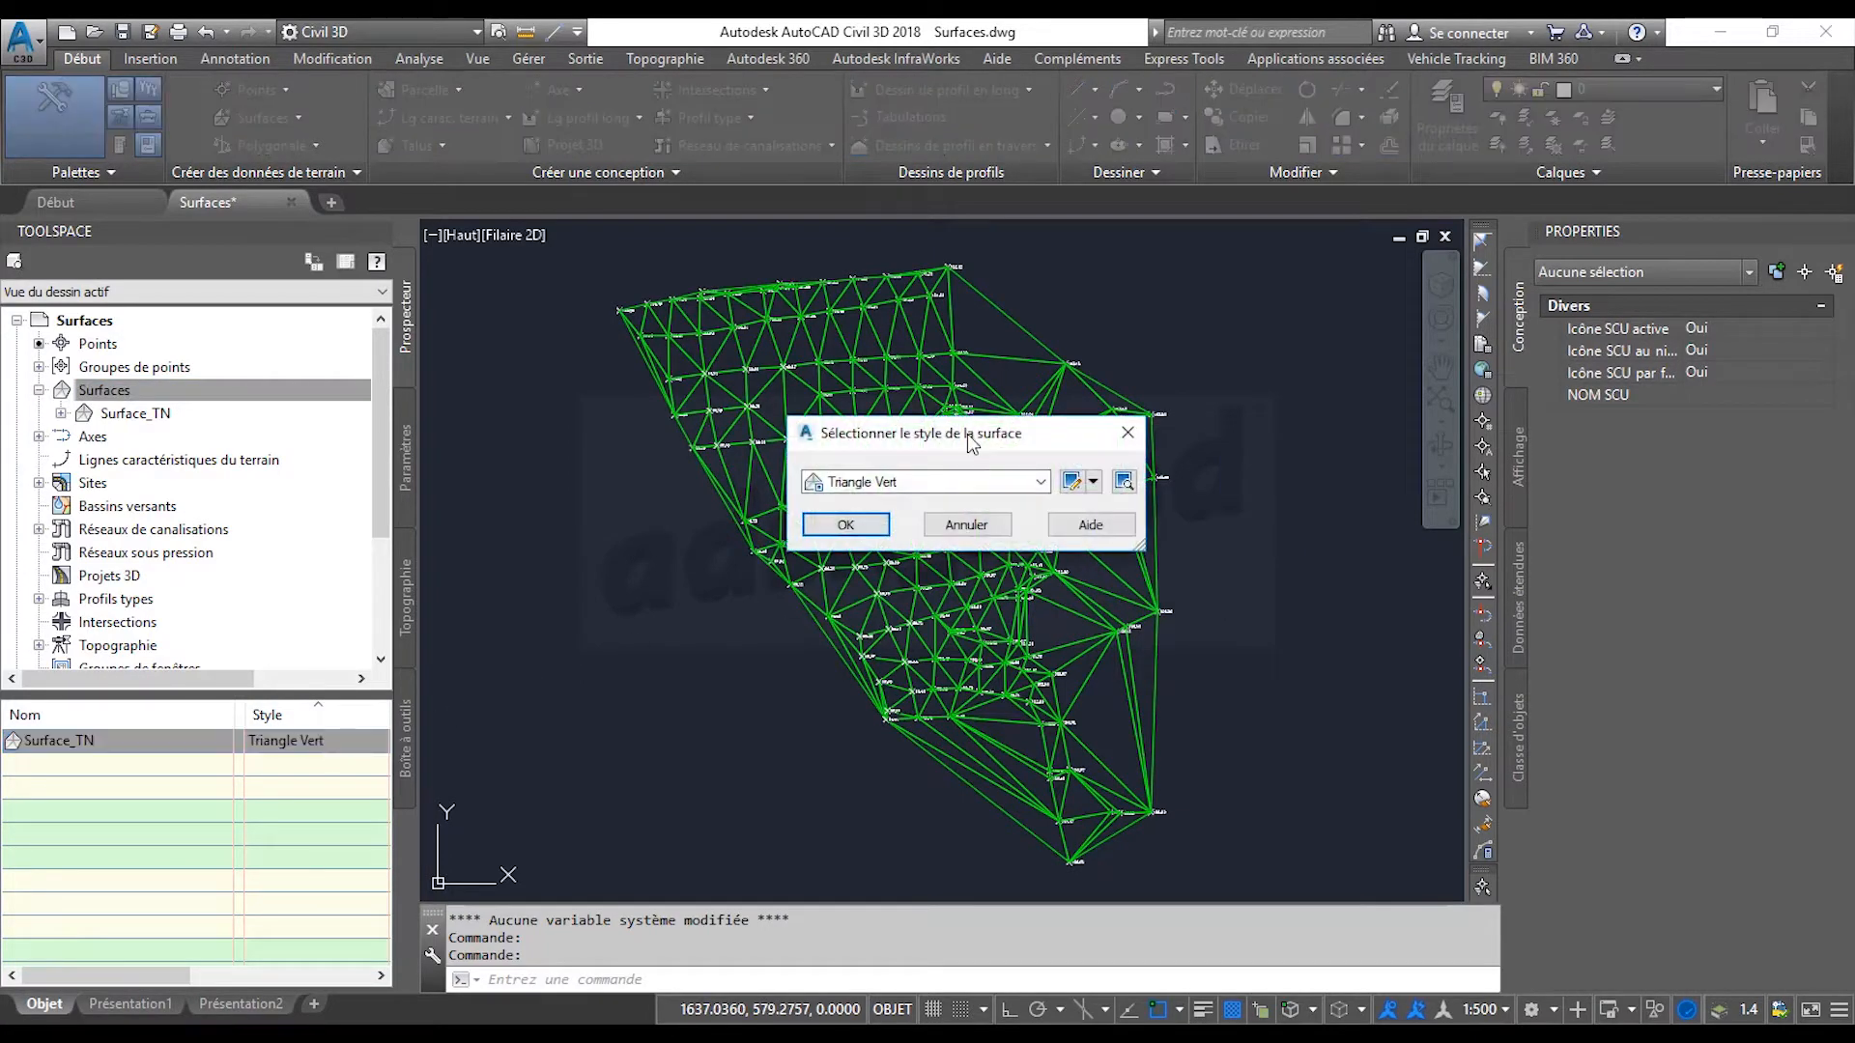
left_click(930, 490)
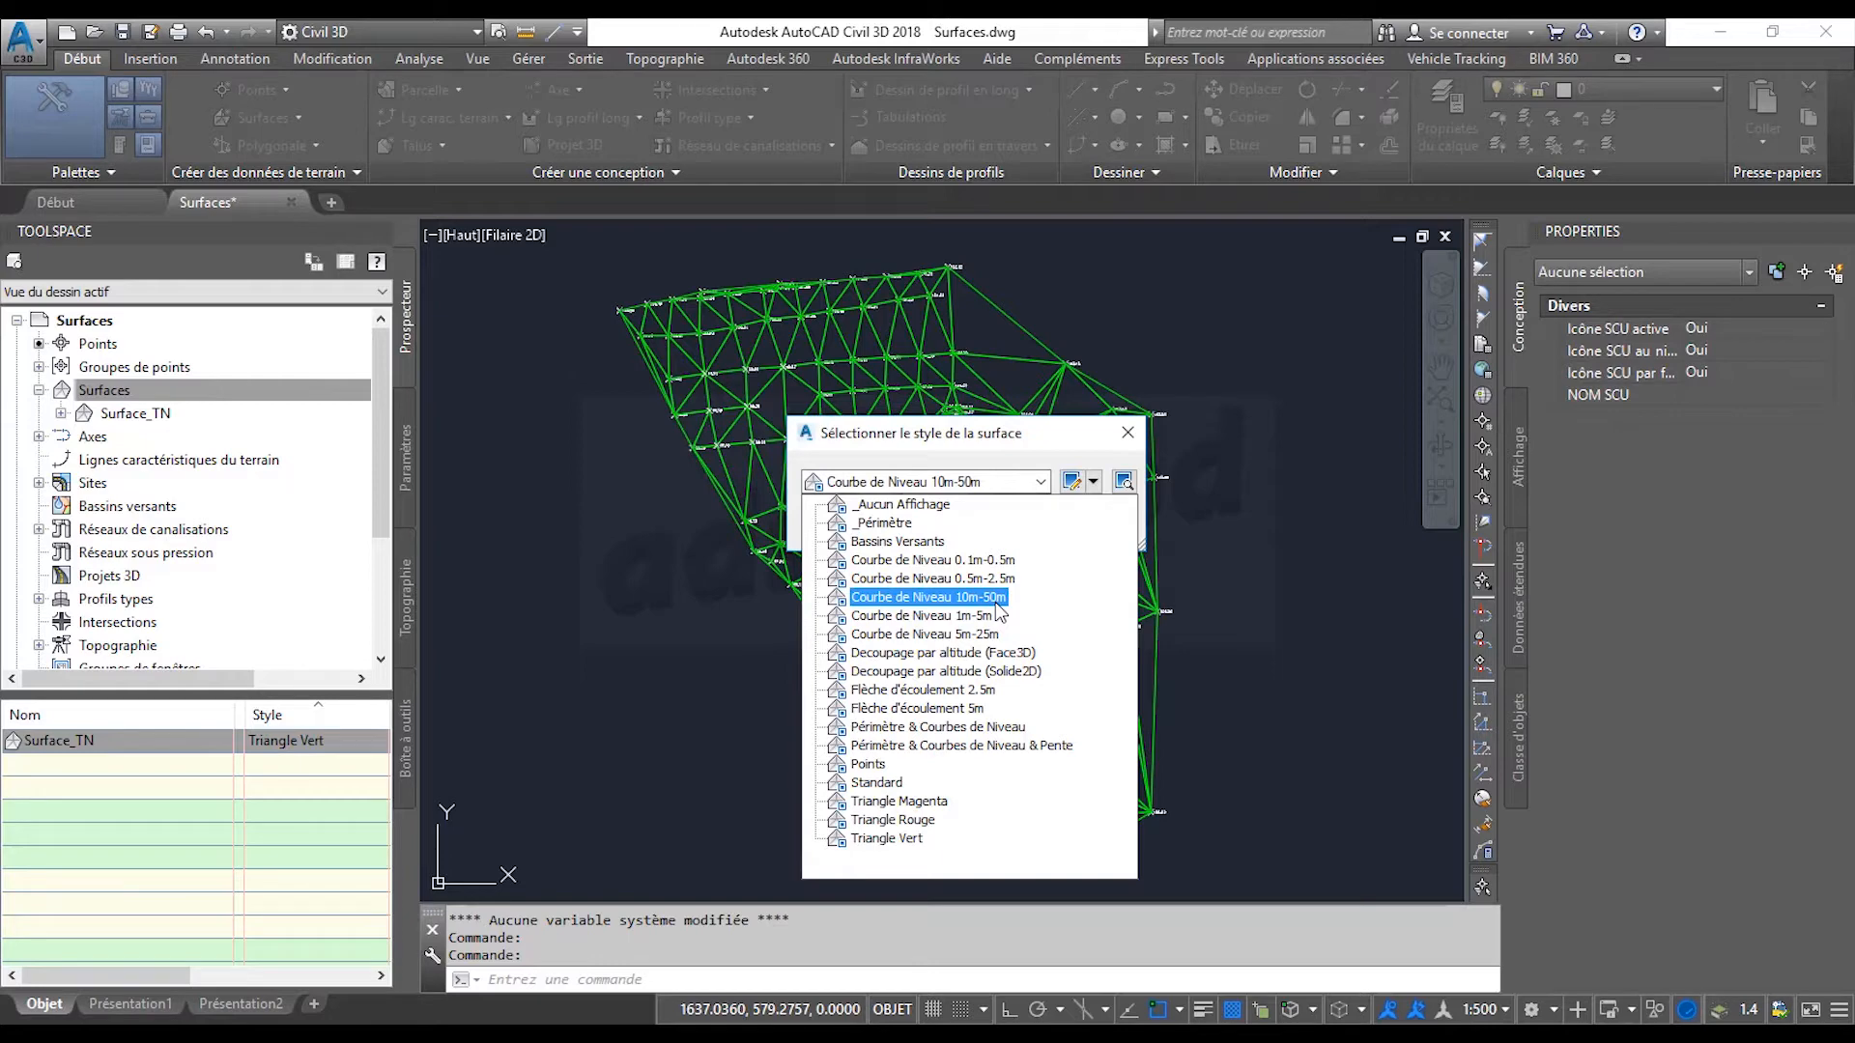
left_click(1054, 446)
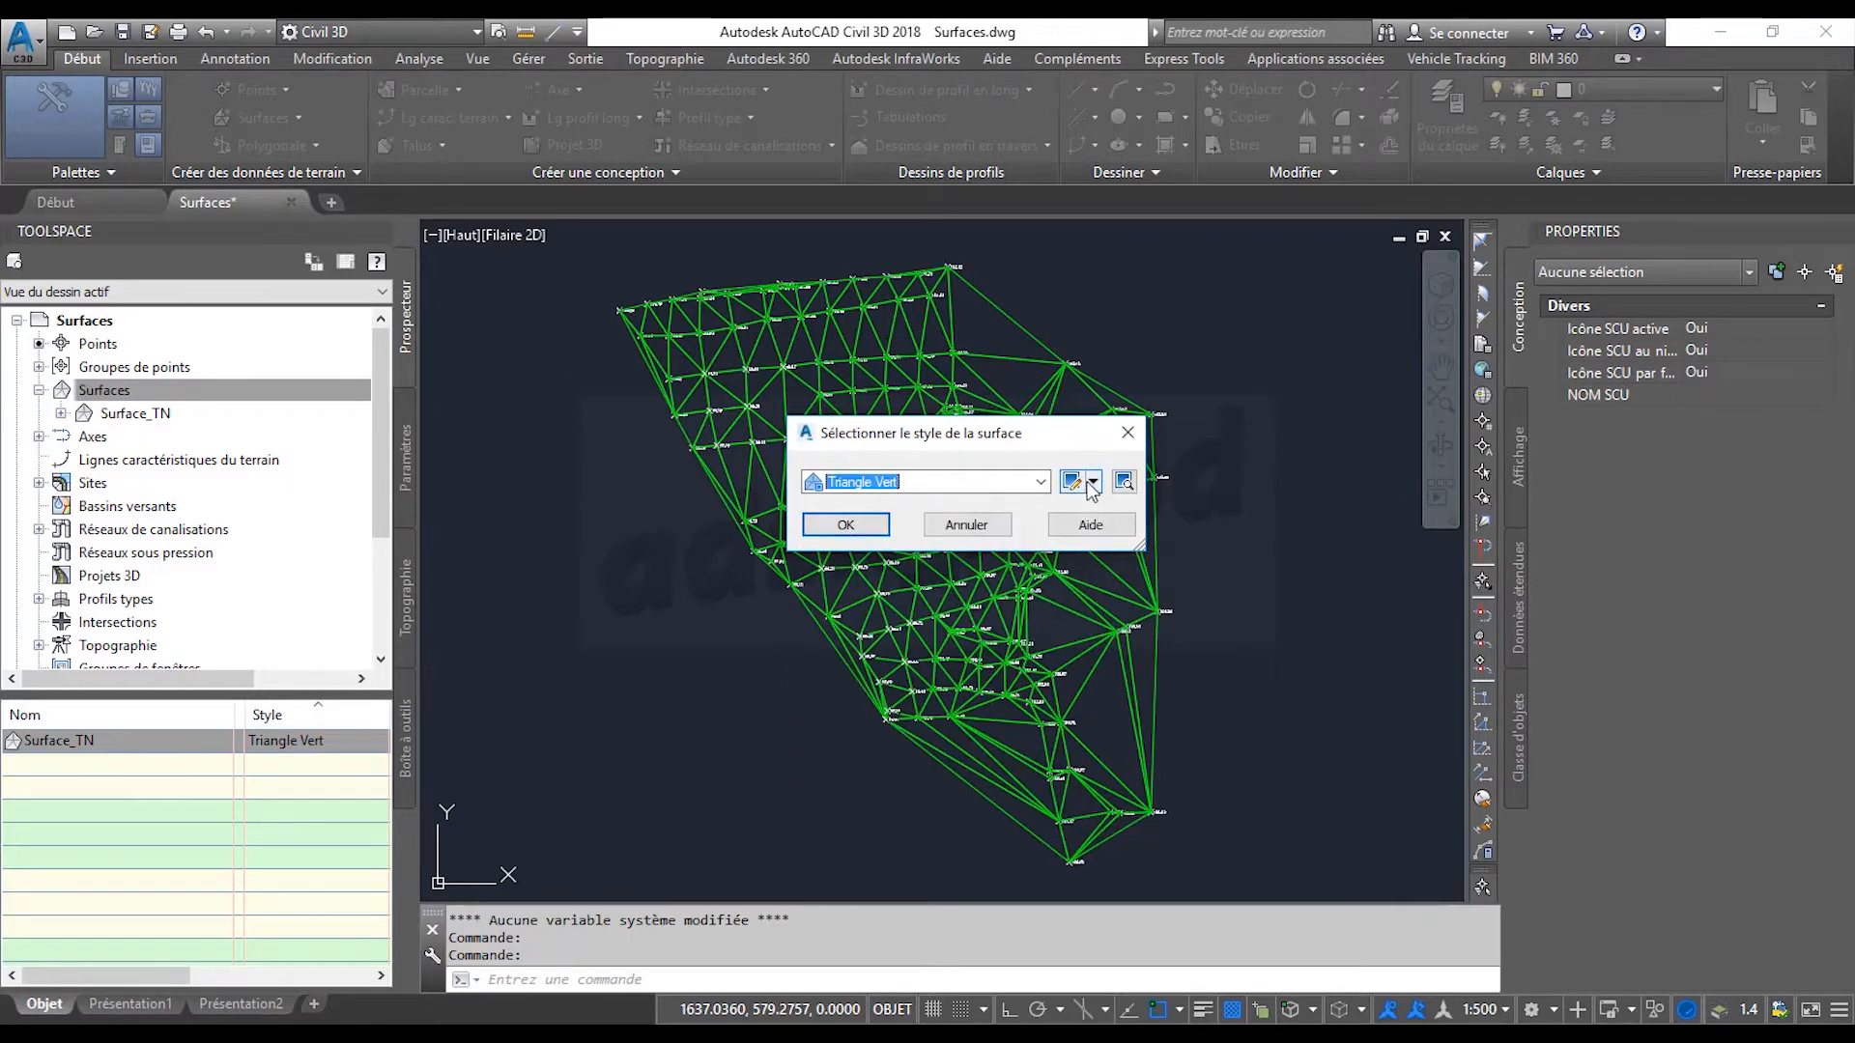
left_click(1093, 482)
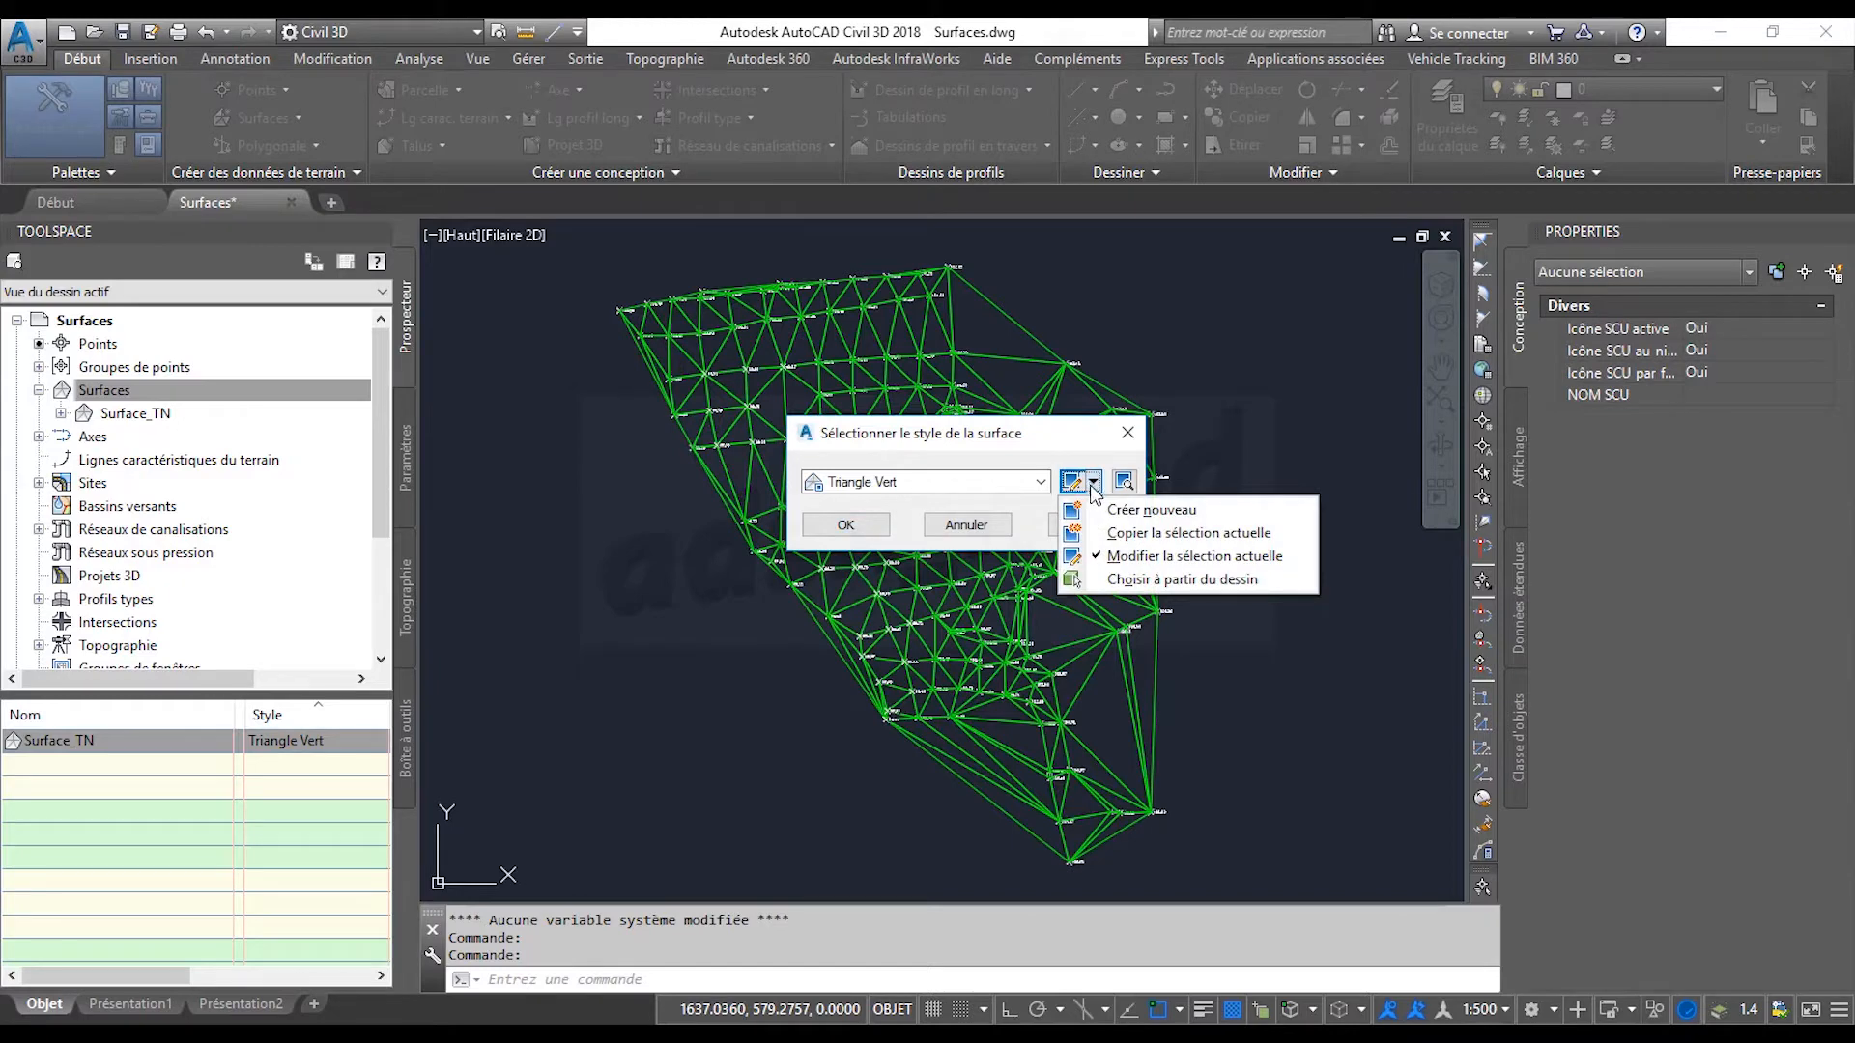
left_click(1172, 536)
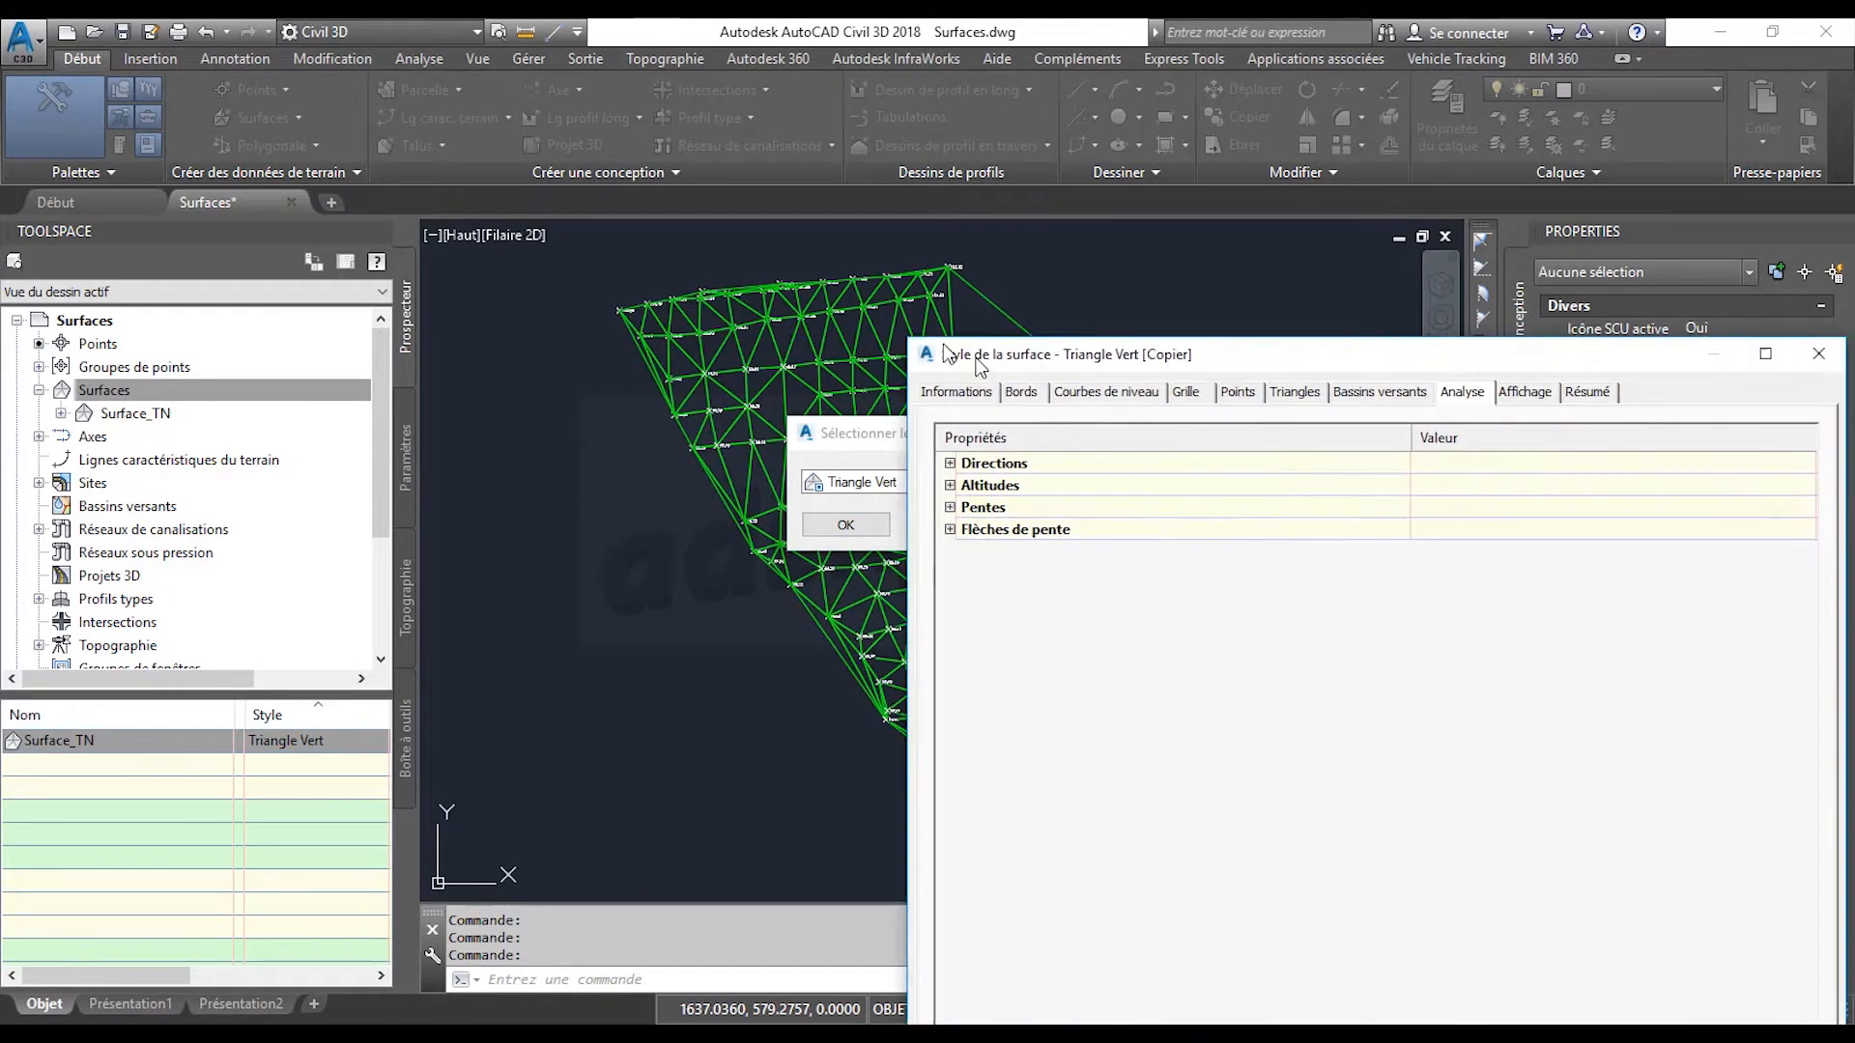
Name the copied surface style Triangle & Courbes de Niveau.
left_click_drag(978, 365, 673, 132)
left_click(649, 160)
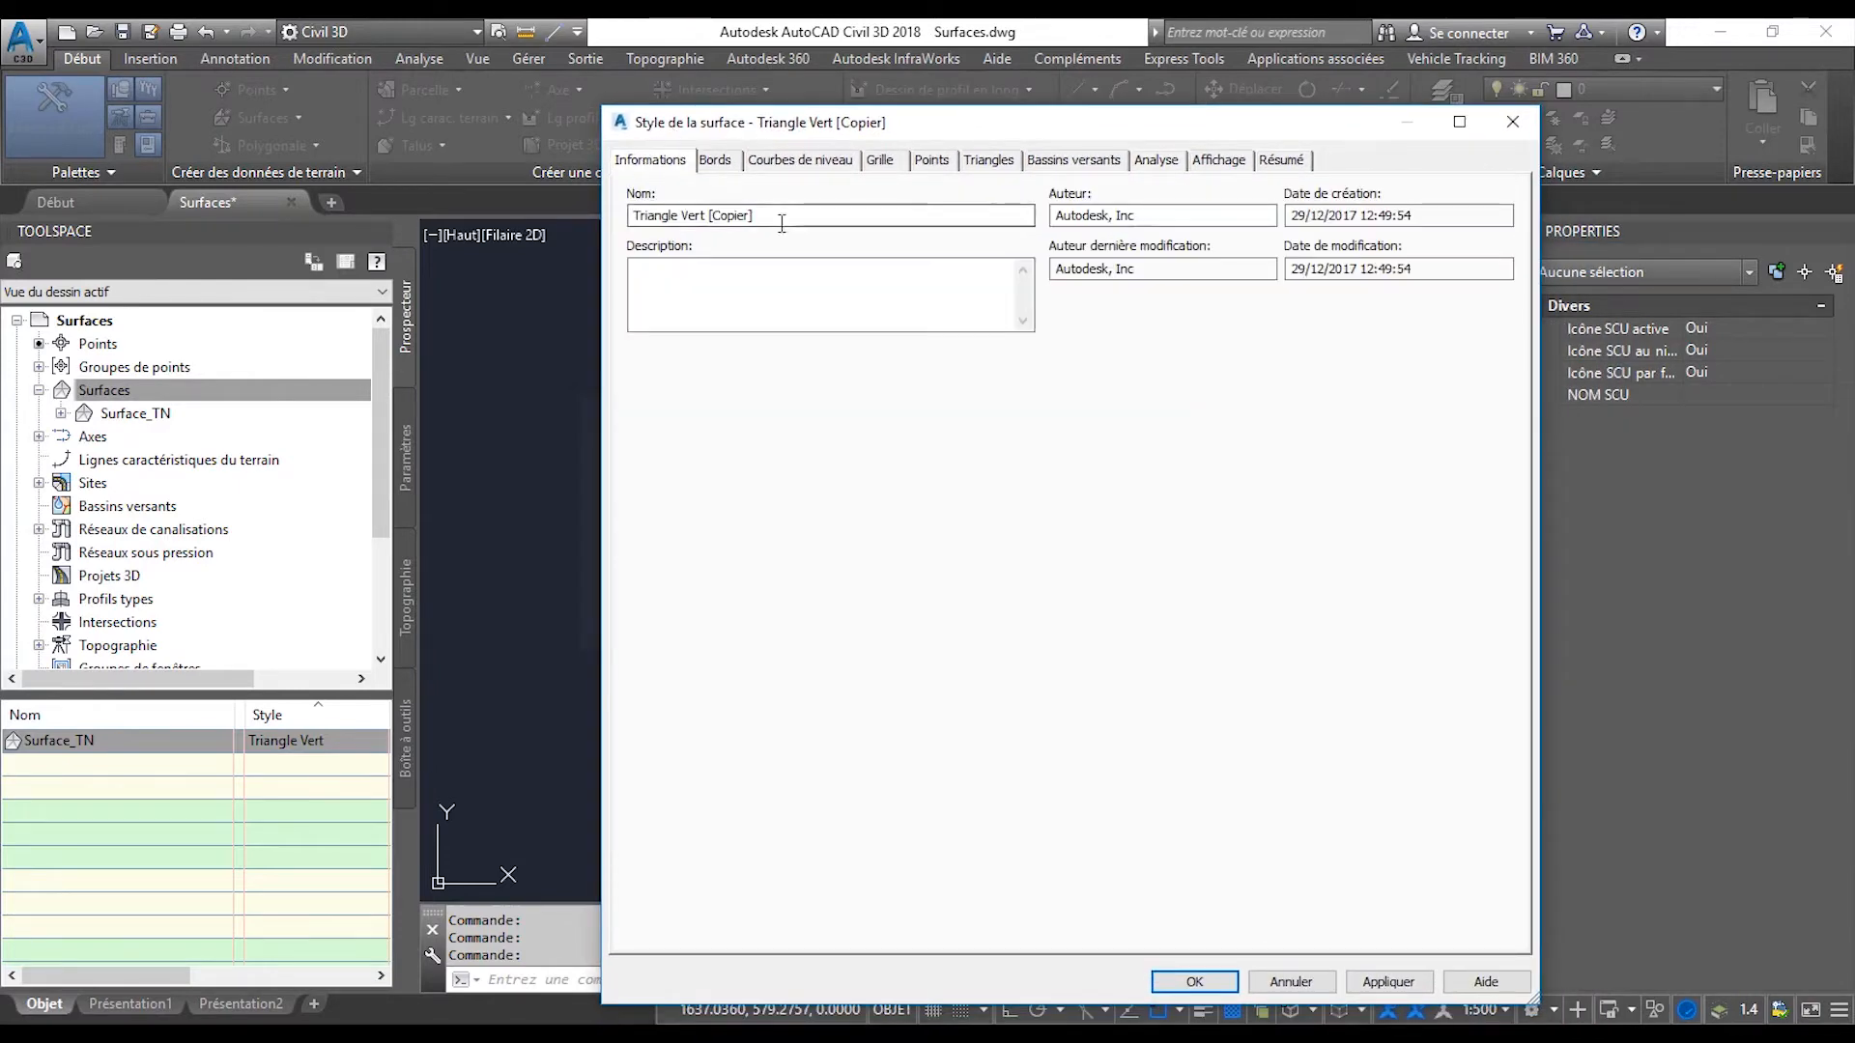
left_click_drag(782, 223, 683, 217)
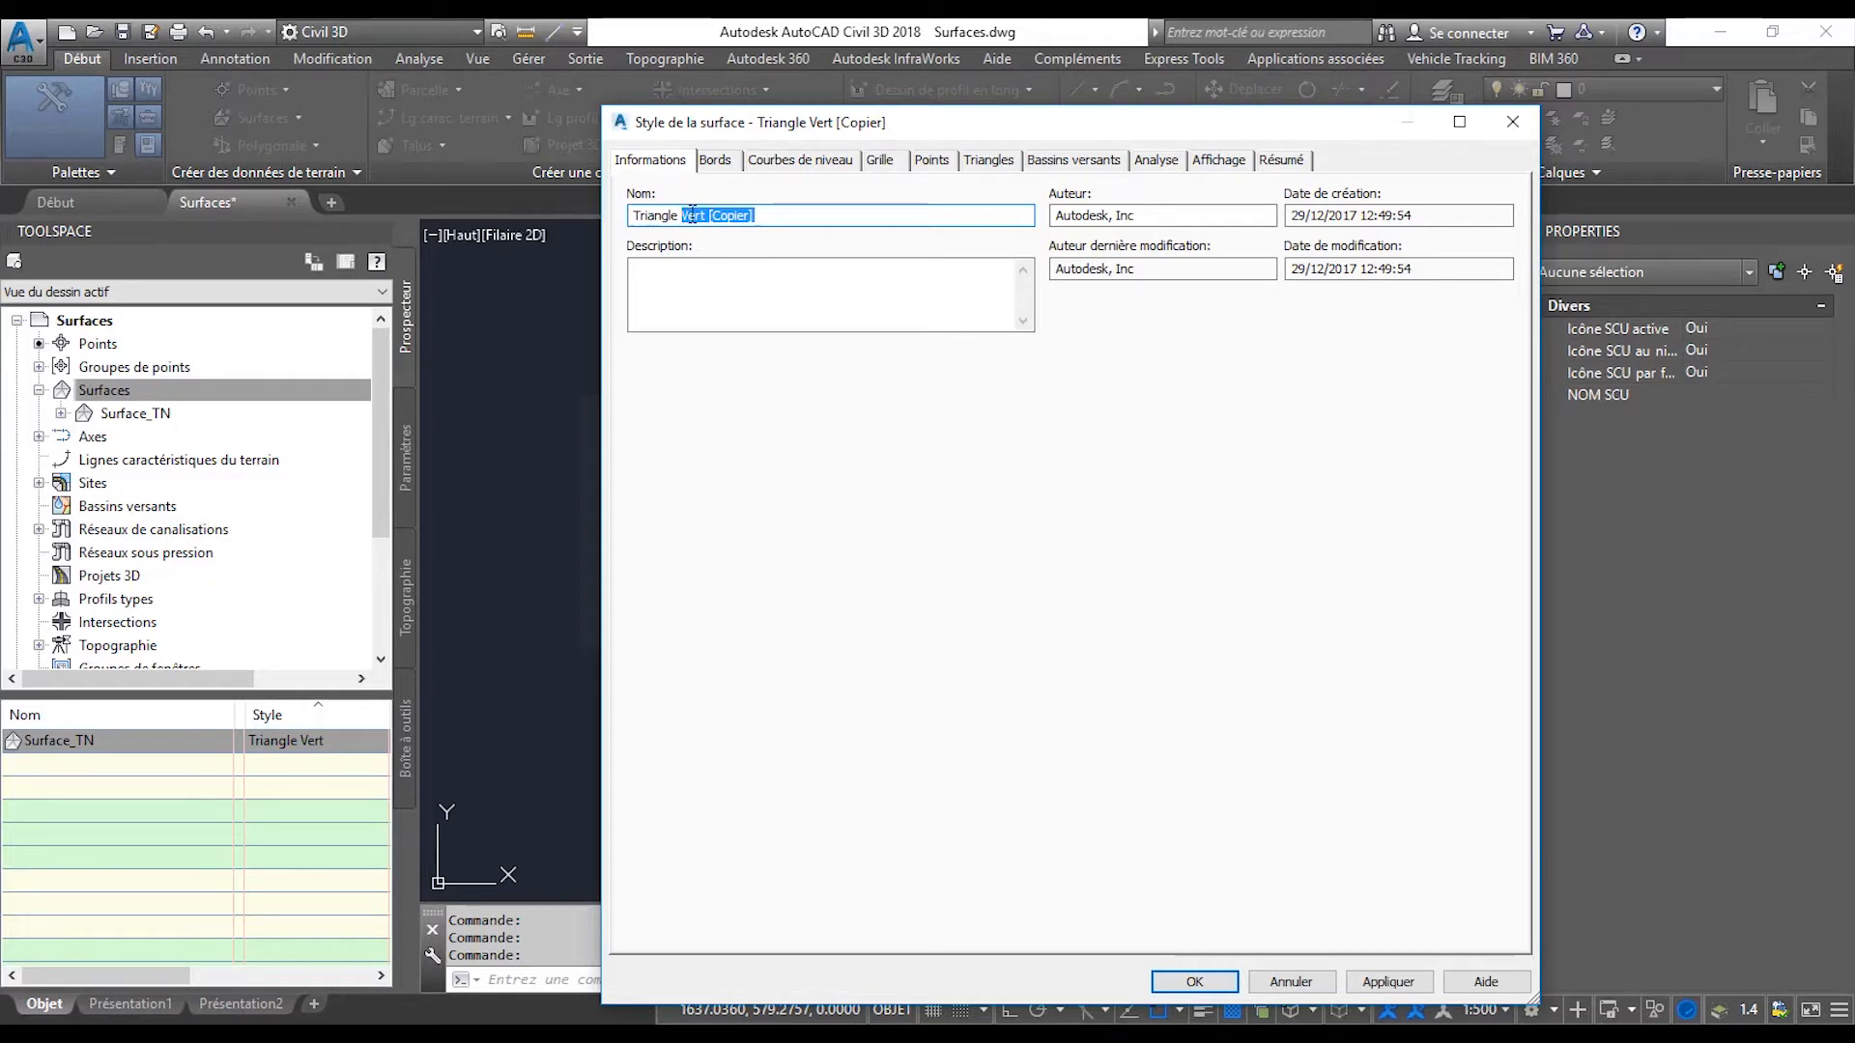
type("&")
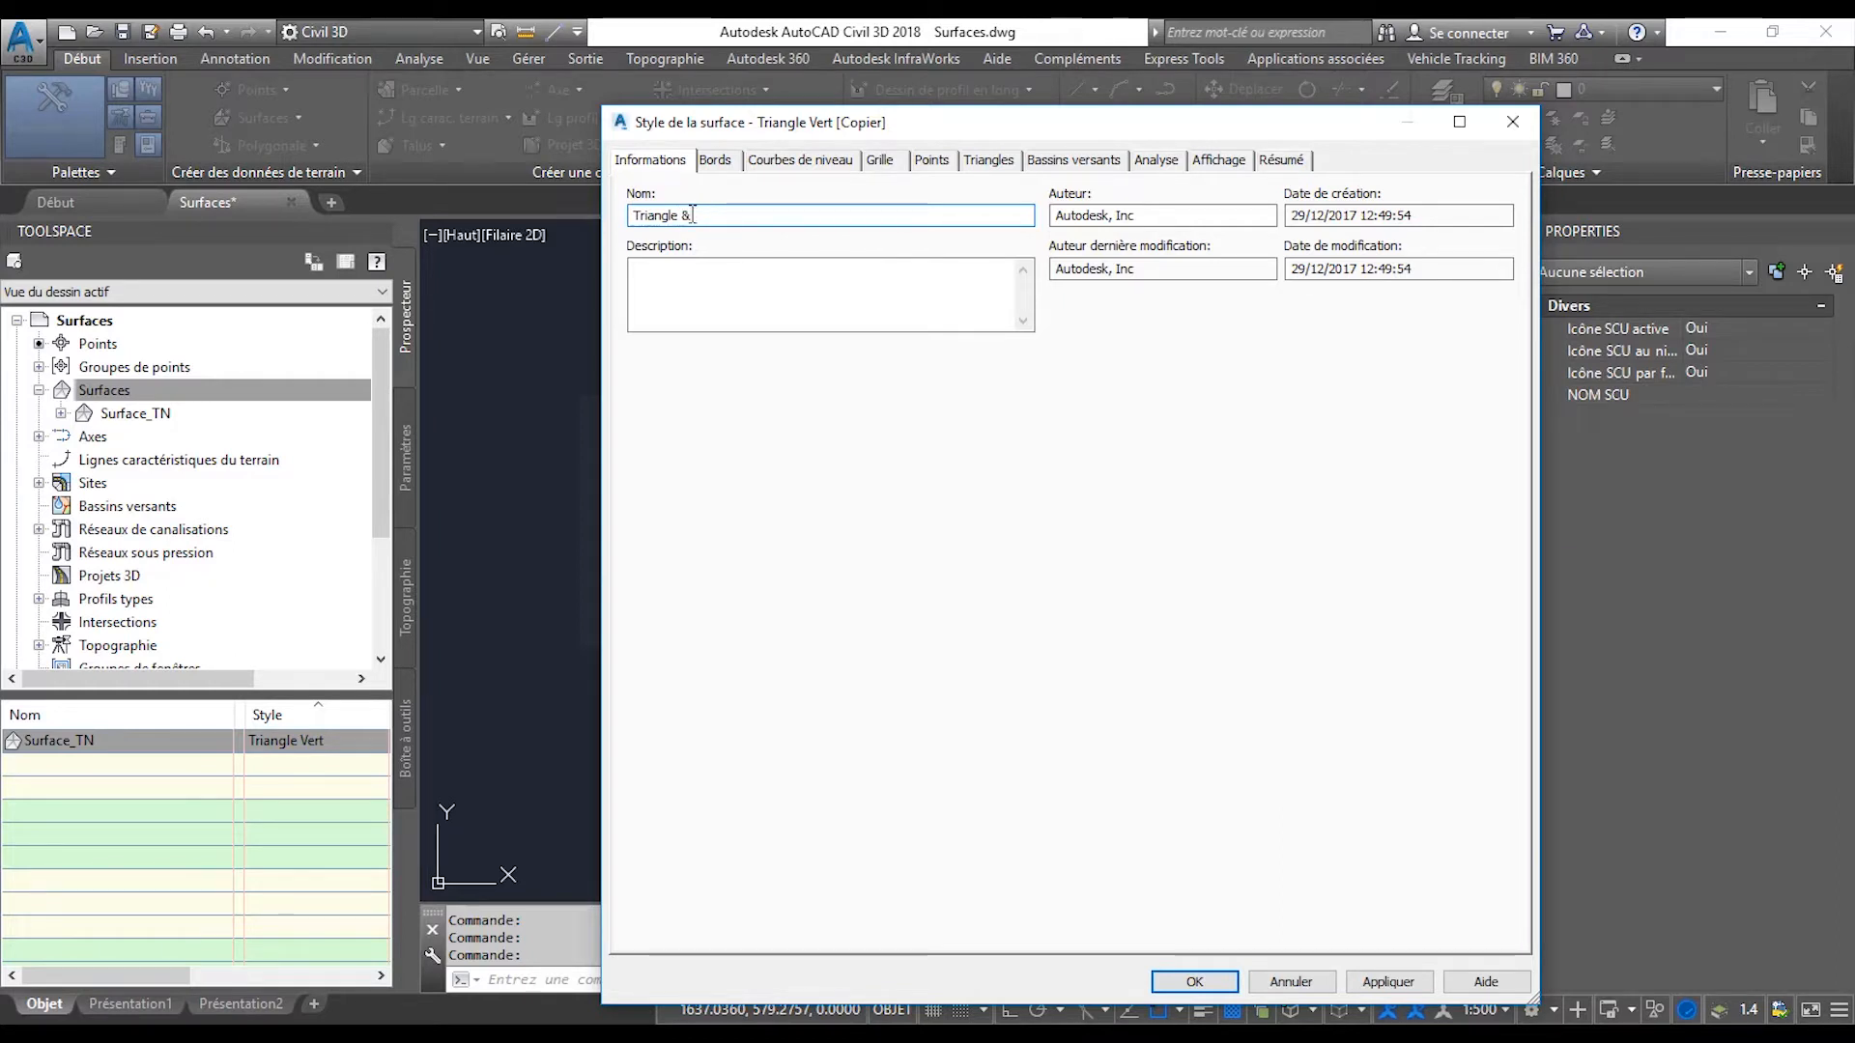
type("Courbes de")
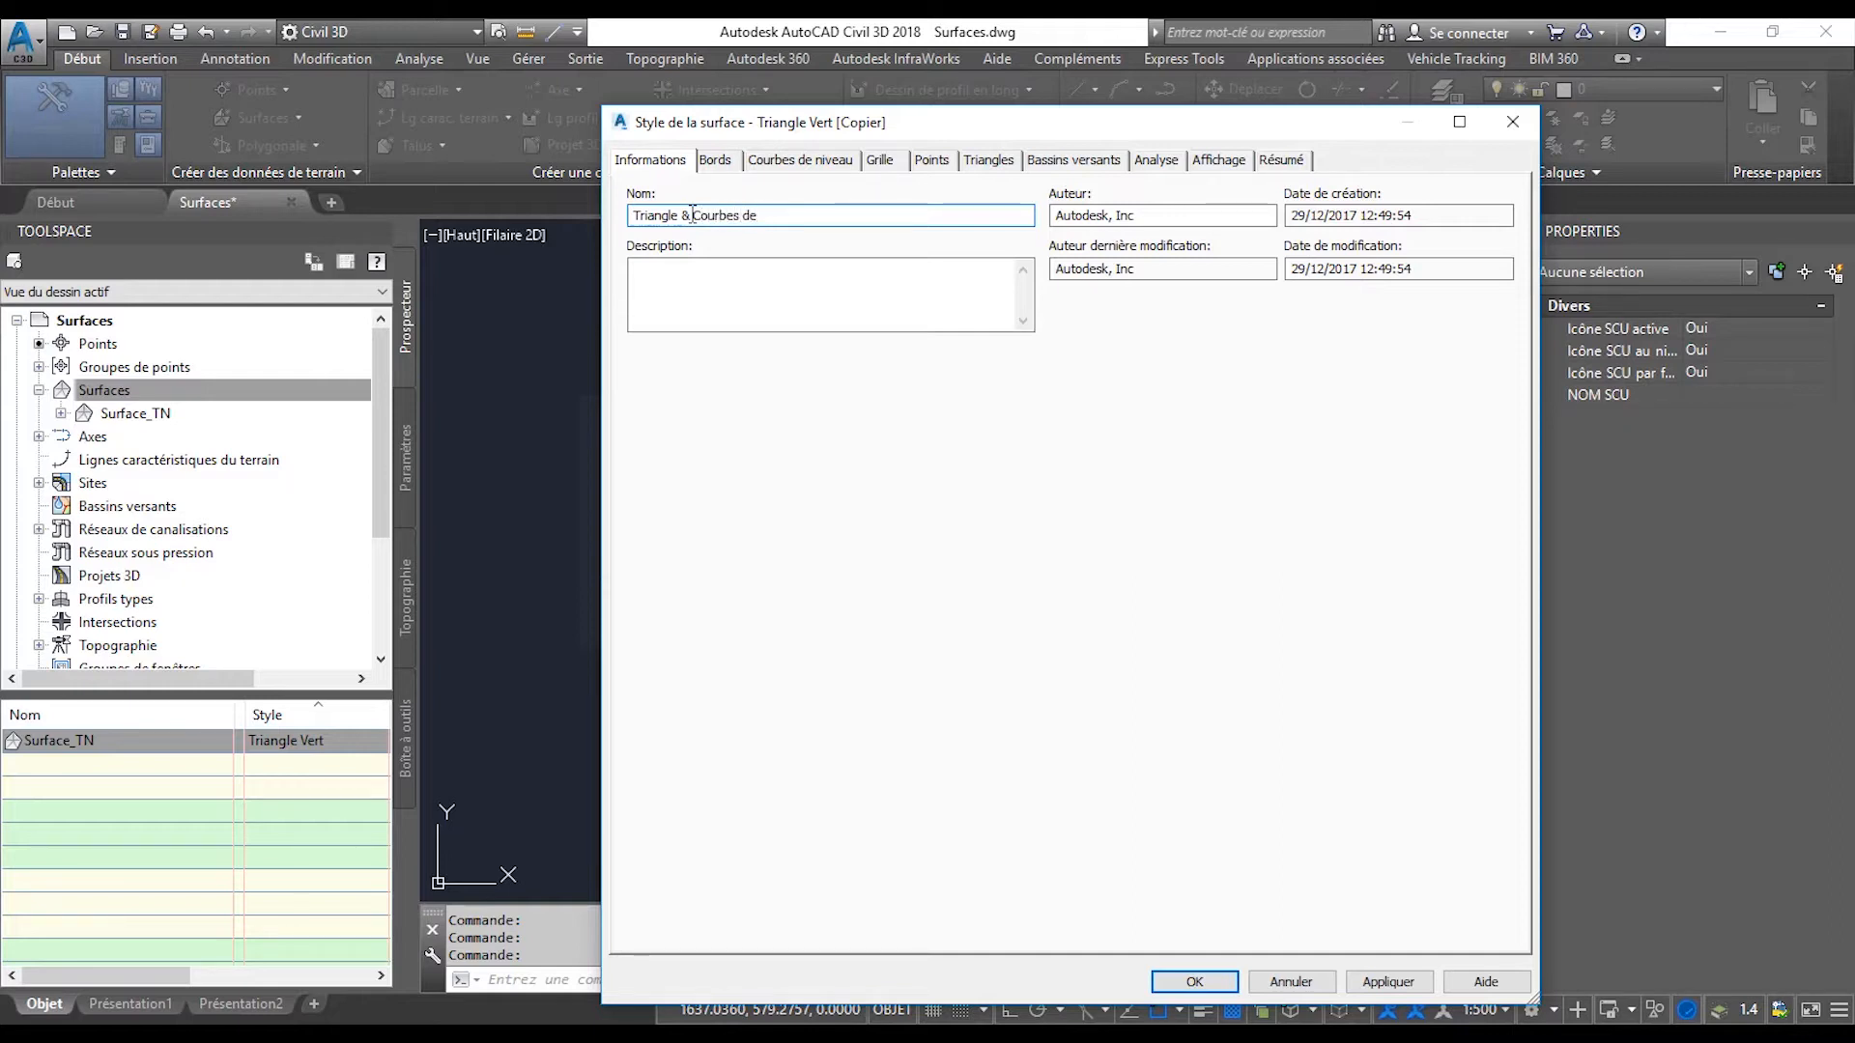
type("Niveau")
Make the style's major and normal contours visible in plan, set the triangles' colour to grey, and confirm the style.
left_click(1212, 161)
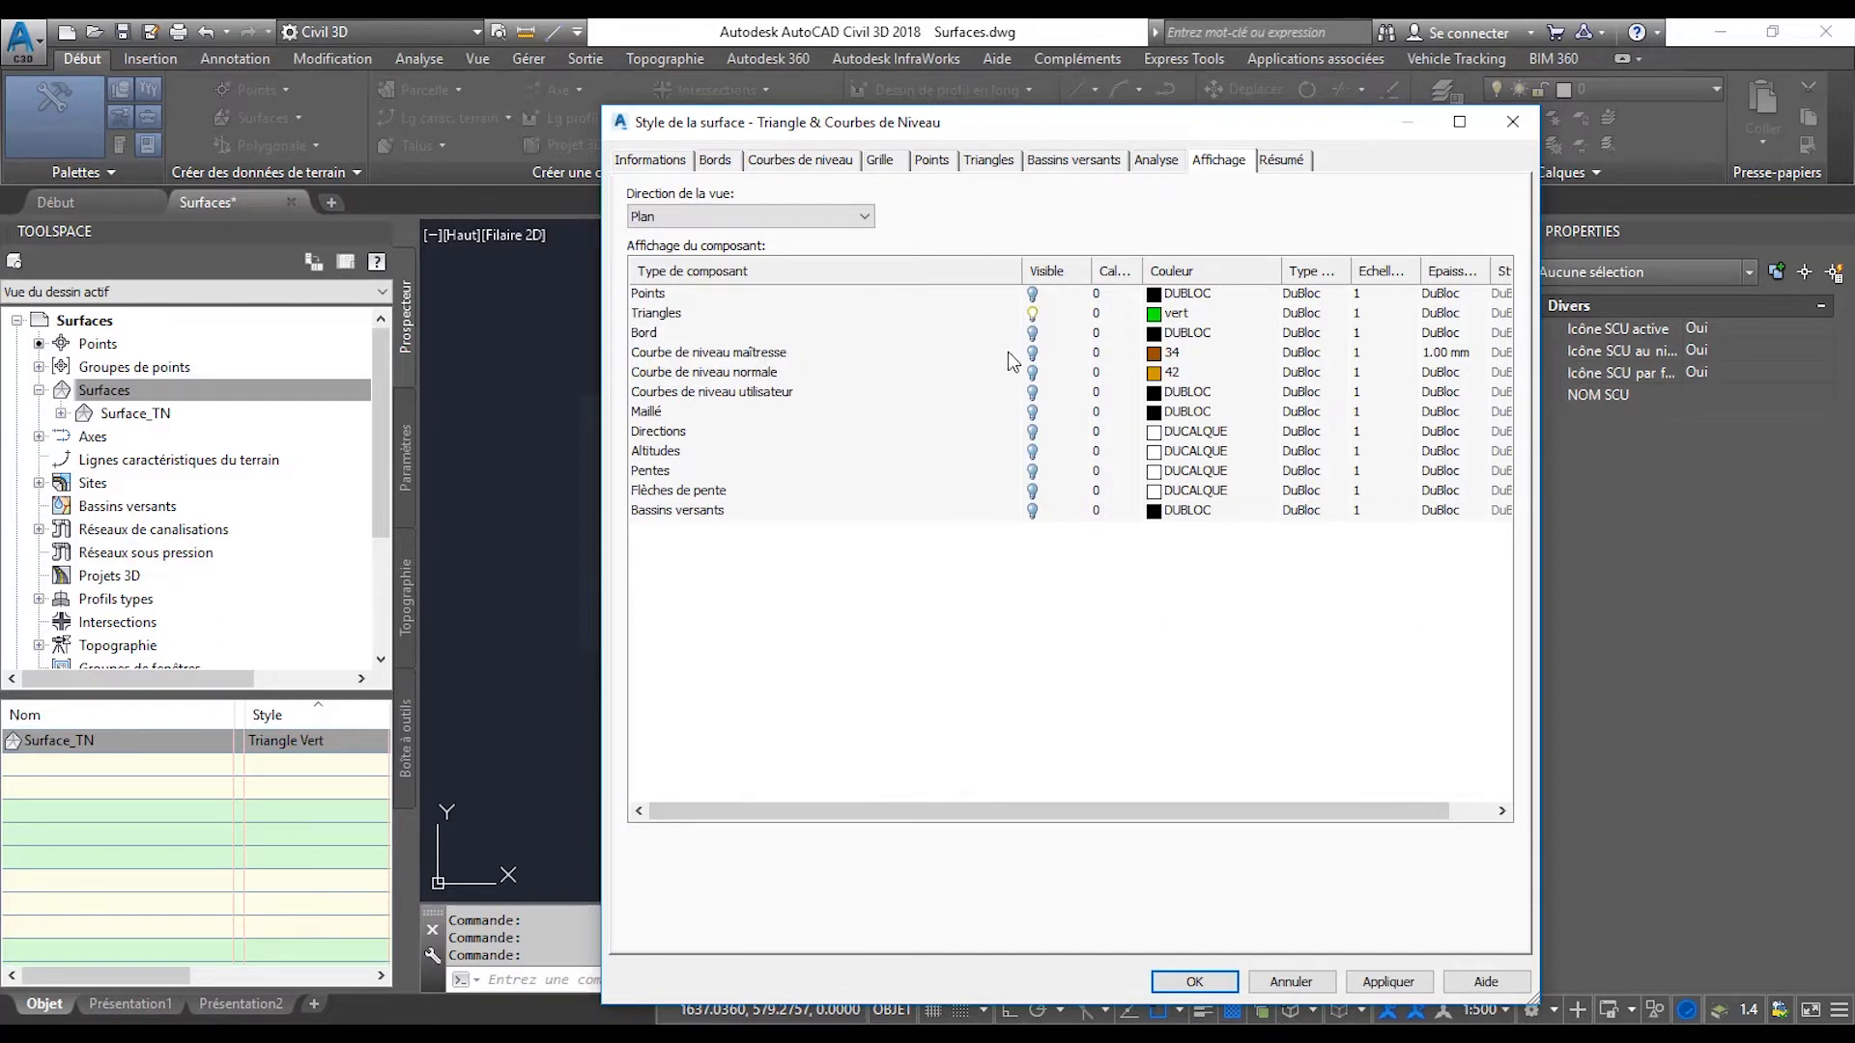
left_click(1033, 353)
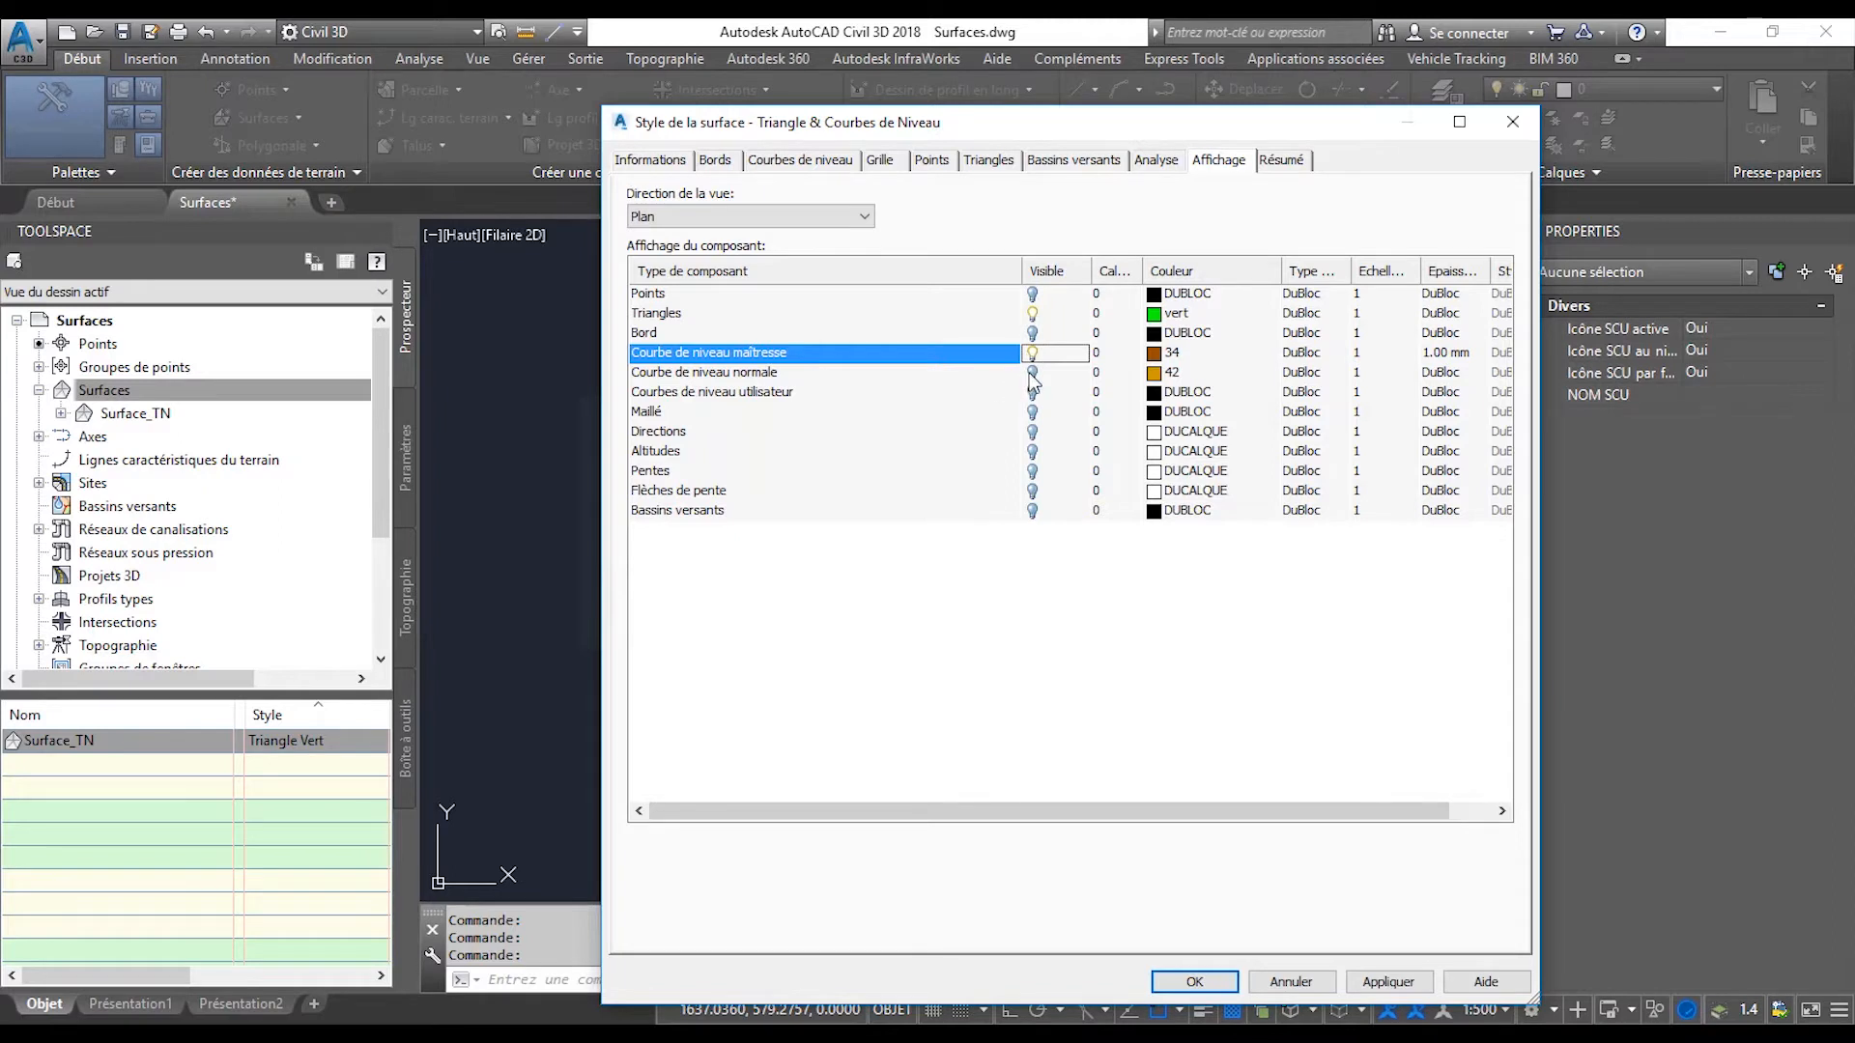
left_click(1033, 374)
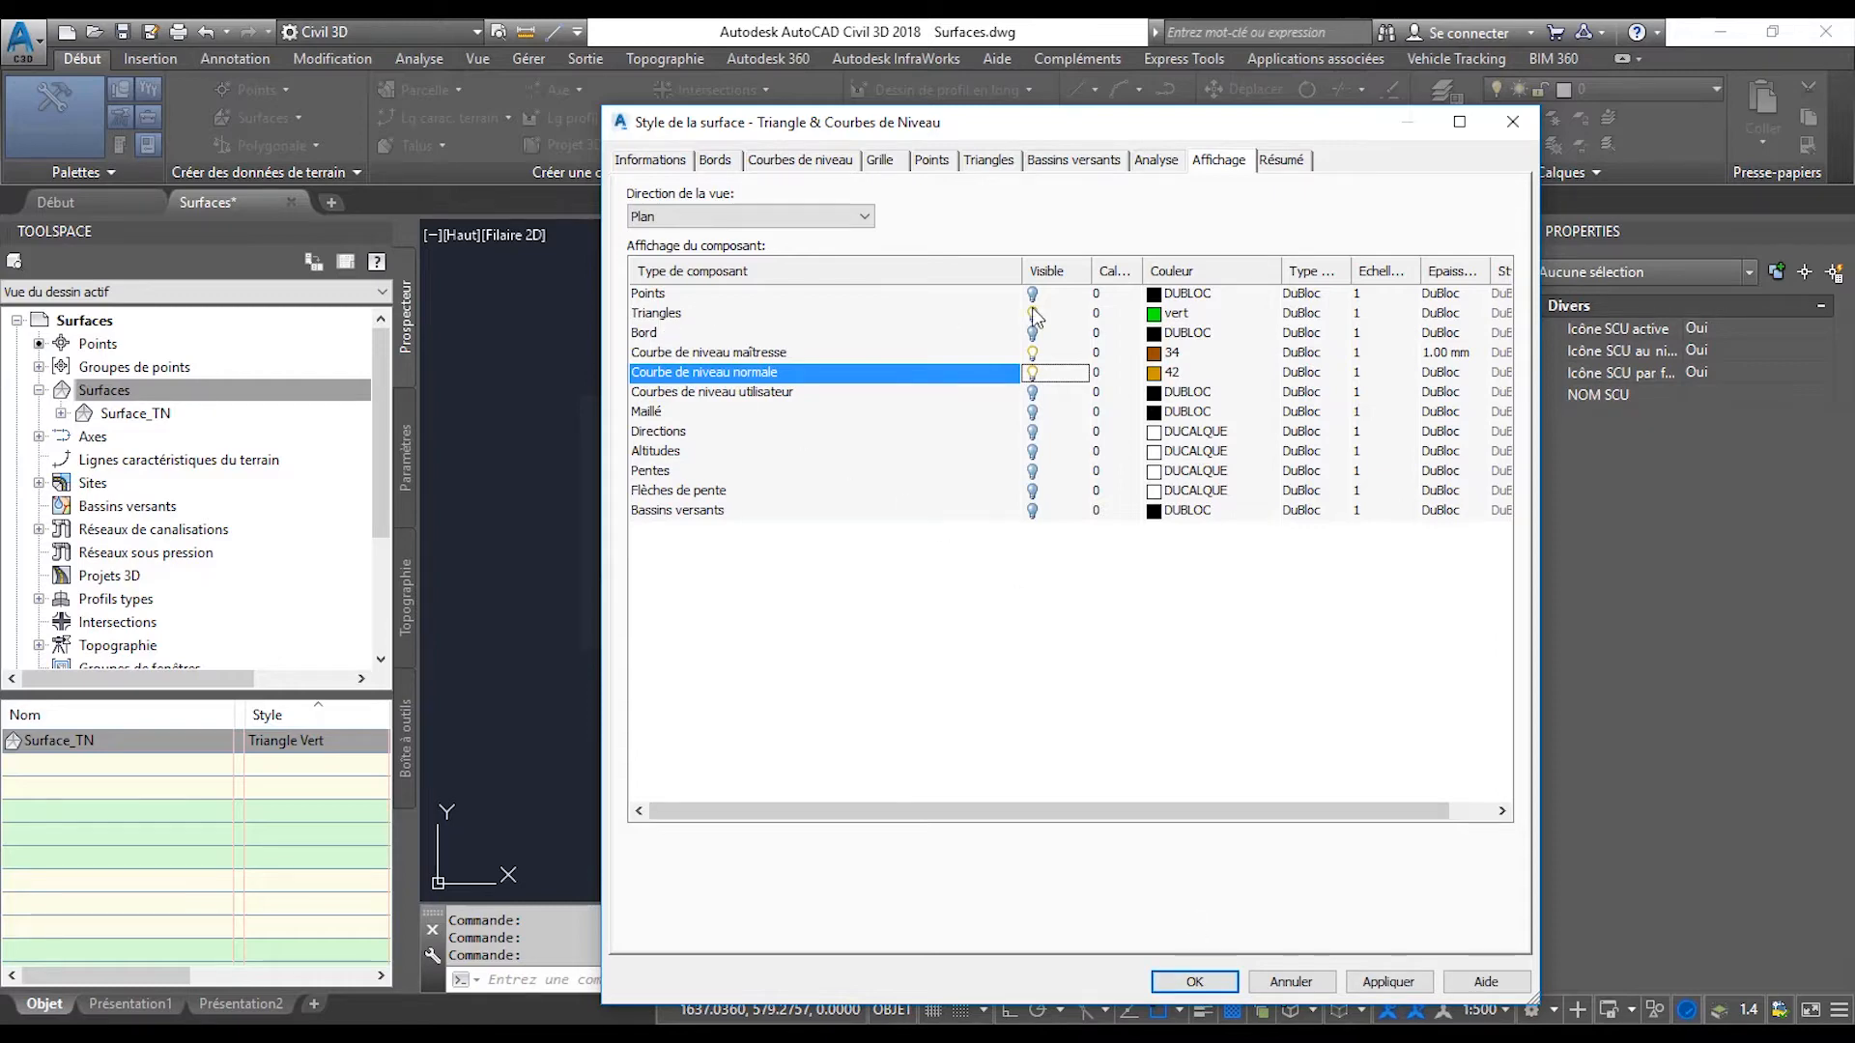
left_click(1153, 314)
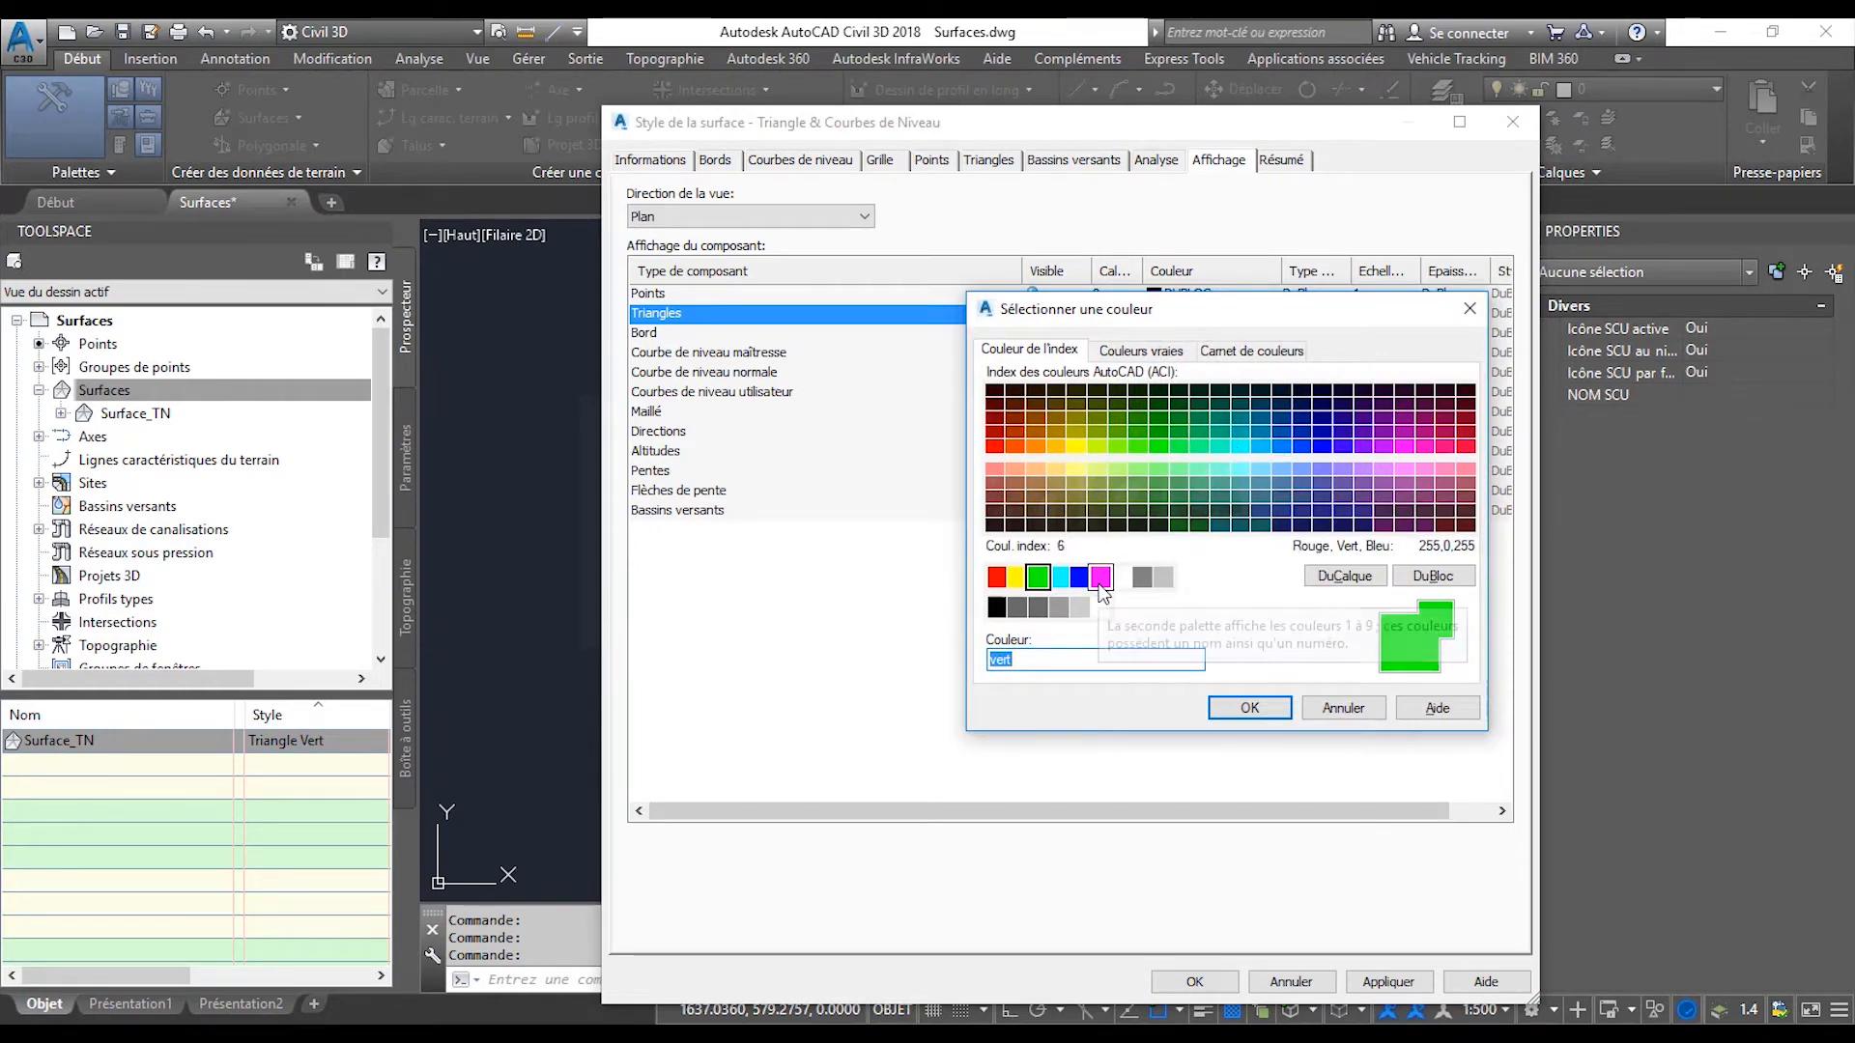
left_click(1262, 709)
left_click(1194, 982)
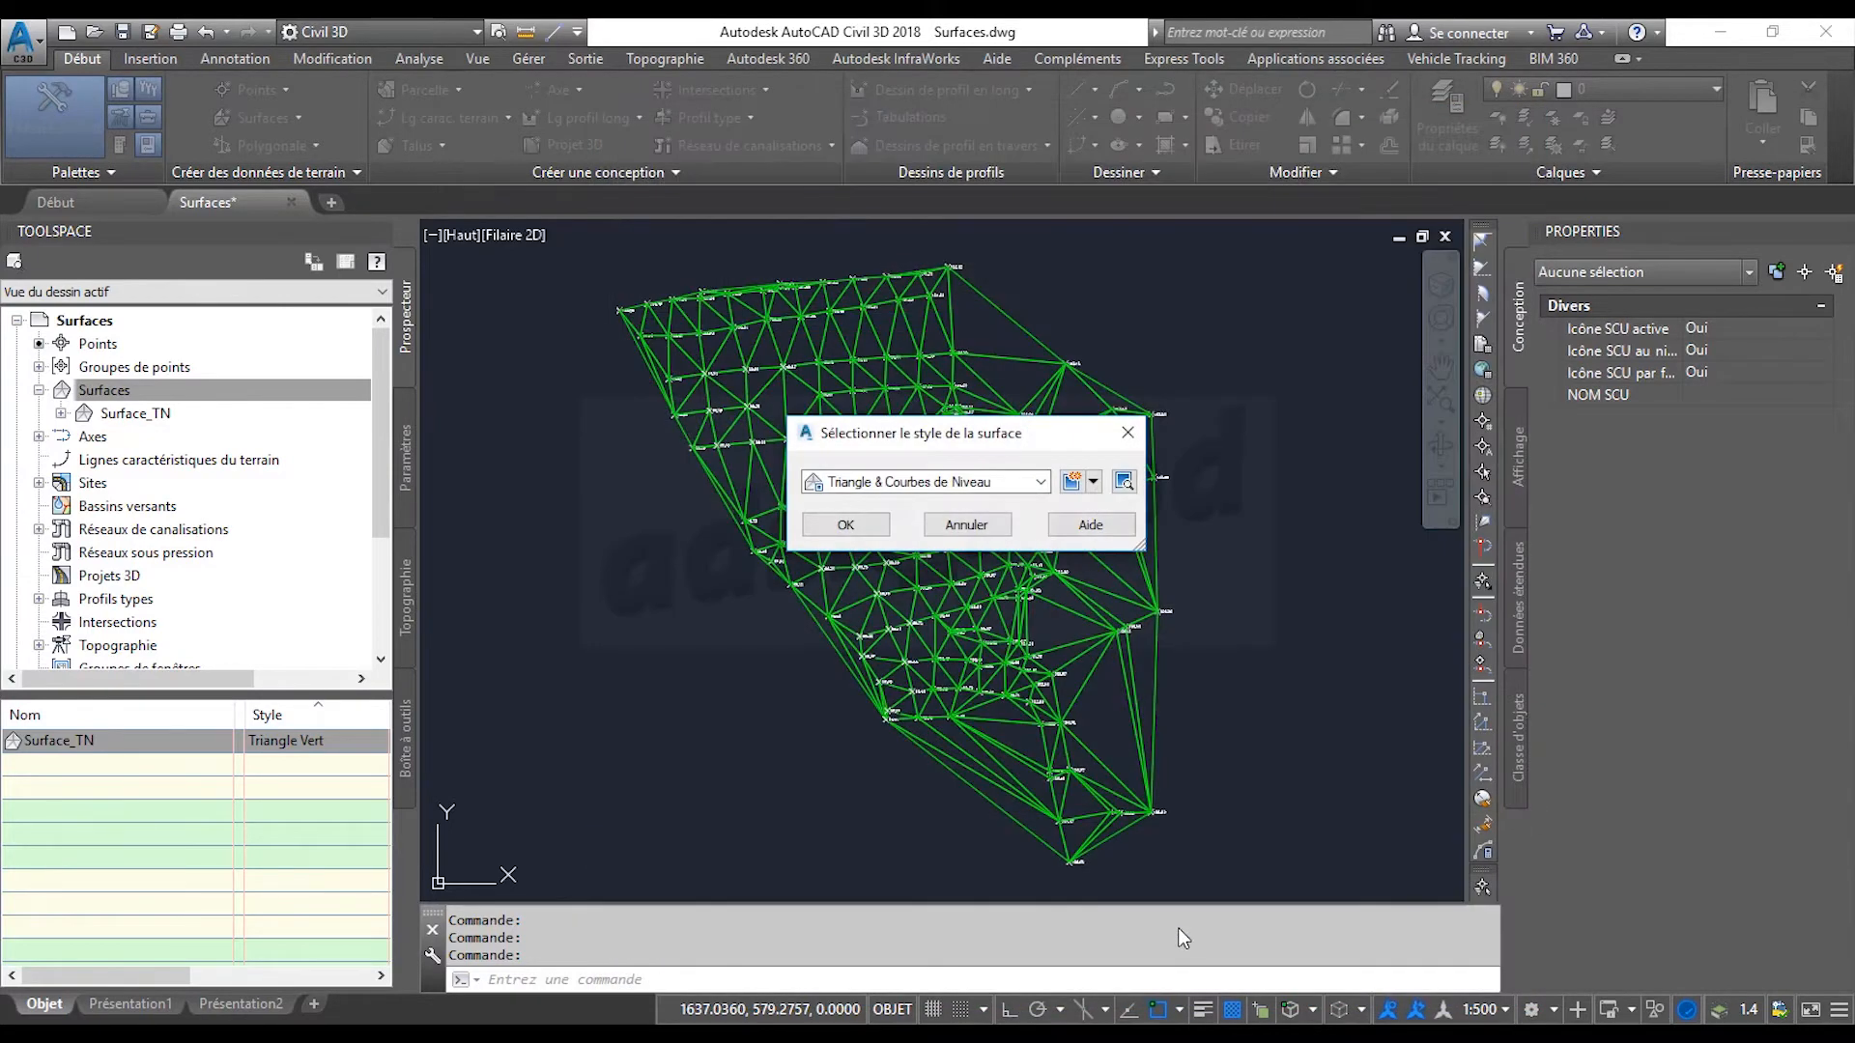
Apply the Triangle & Courbes de Niveau style to Surface_TN and inspect its contours and triangles in the drawing.
left_click(847, 527)
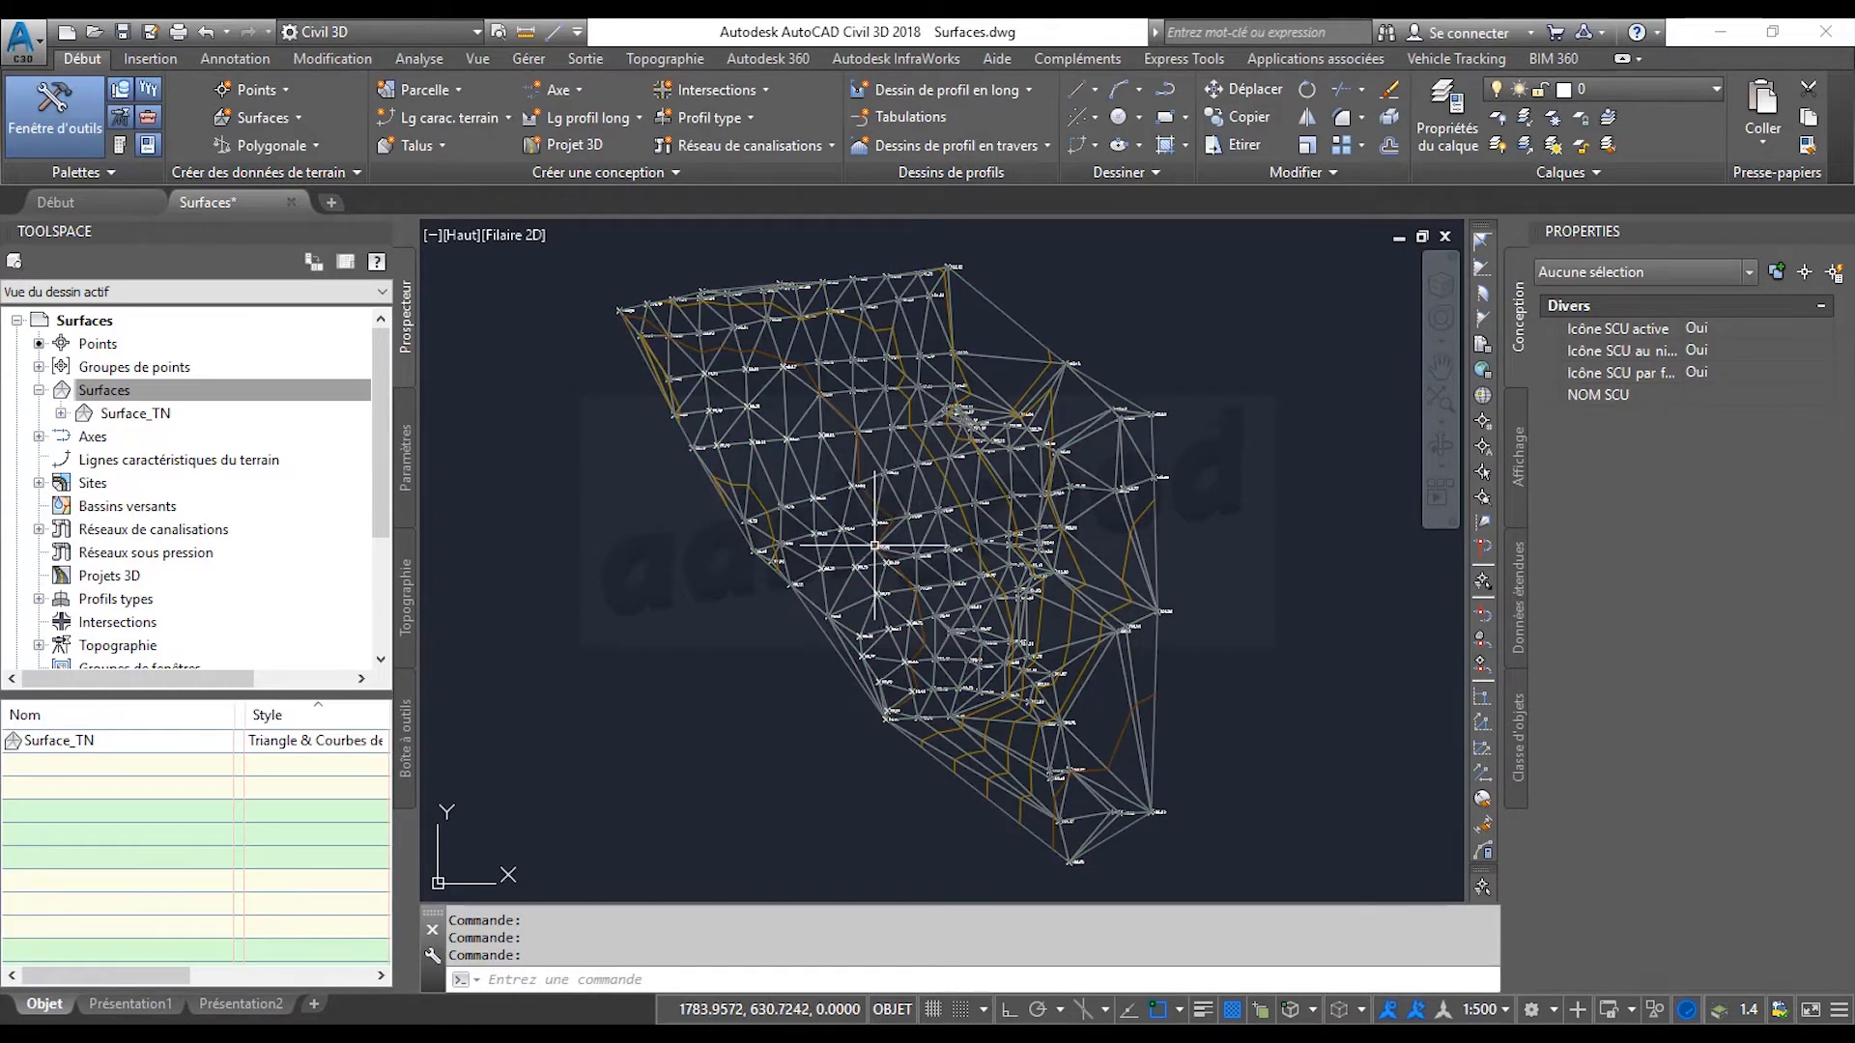
scroll(860, 537, "up", 2)
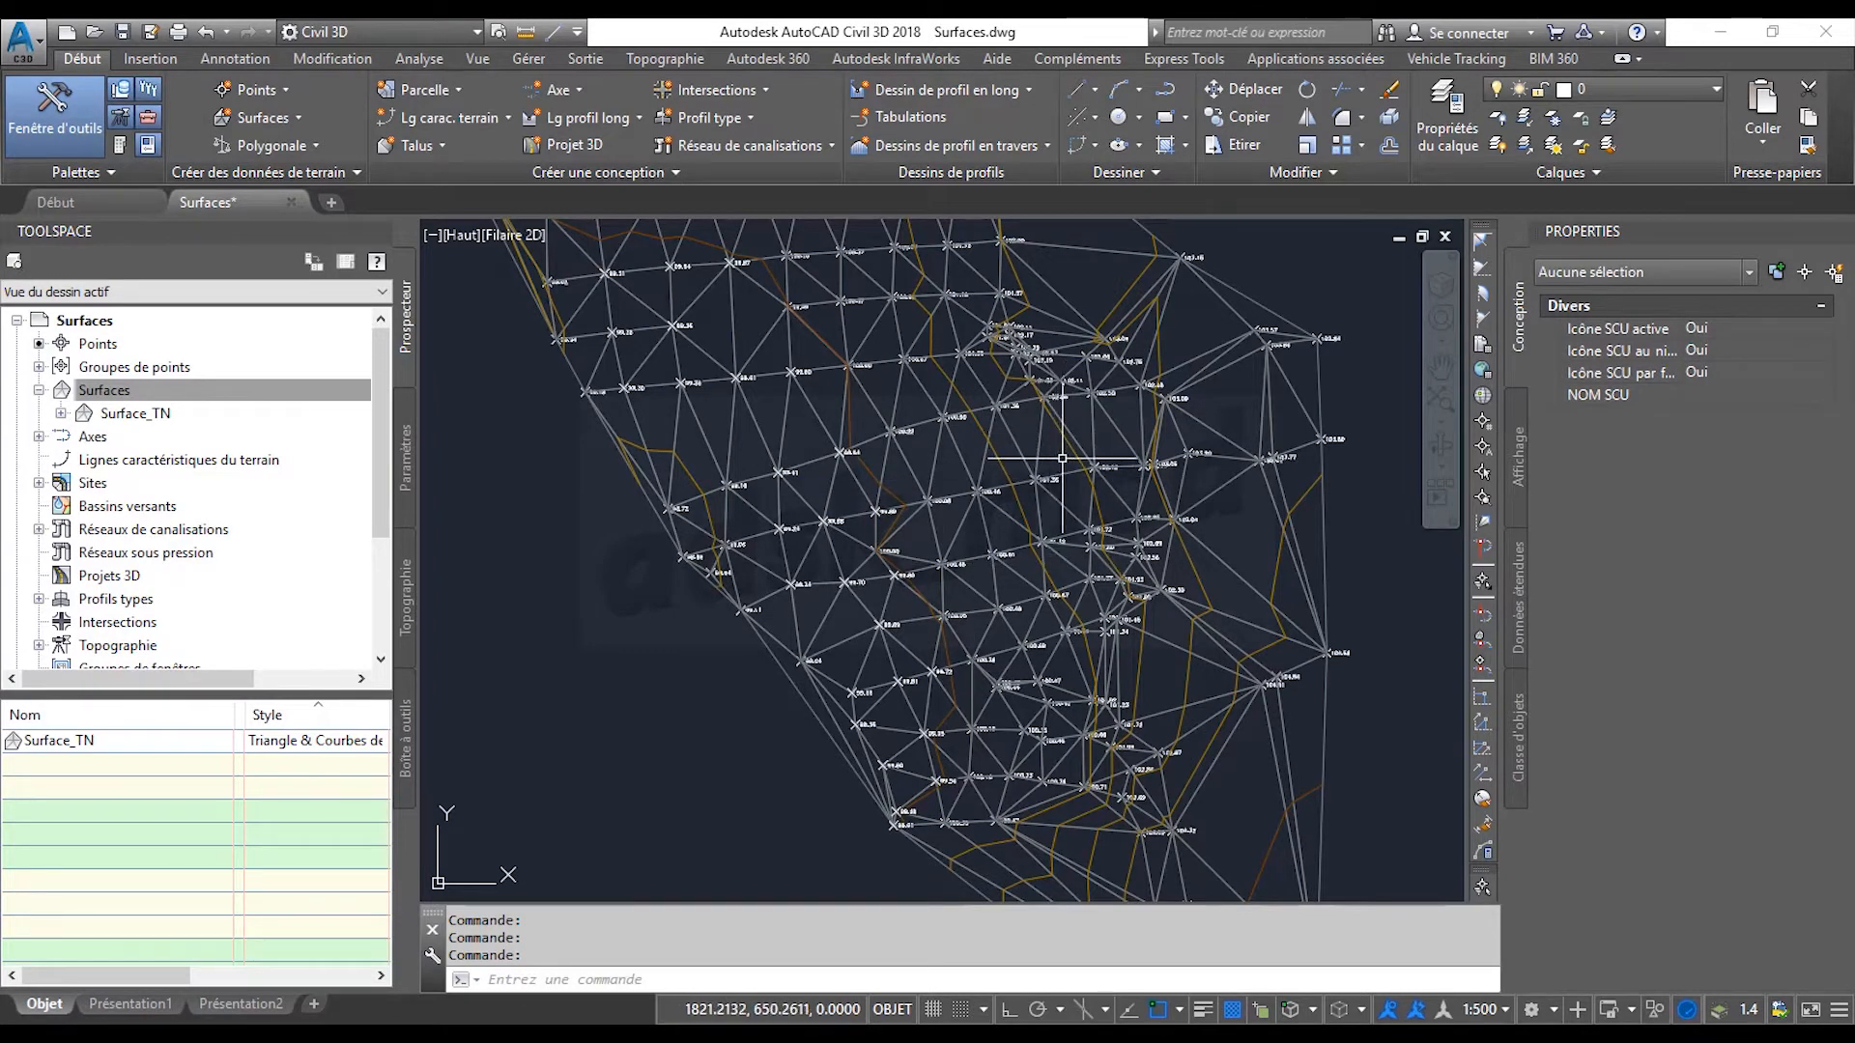
scroll(1035, 562, "down", 2)
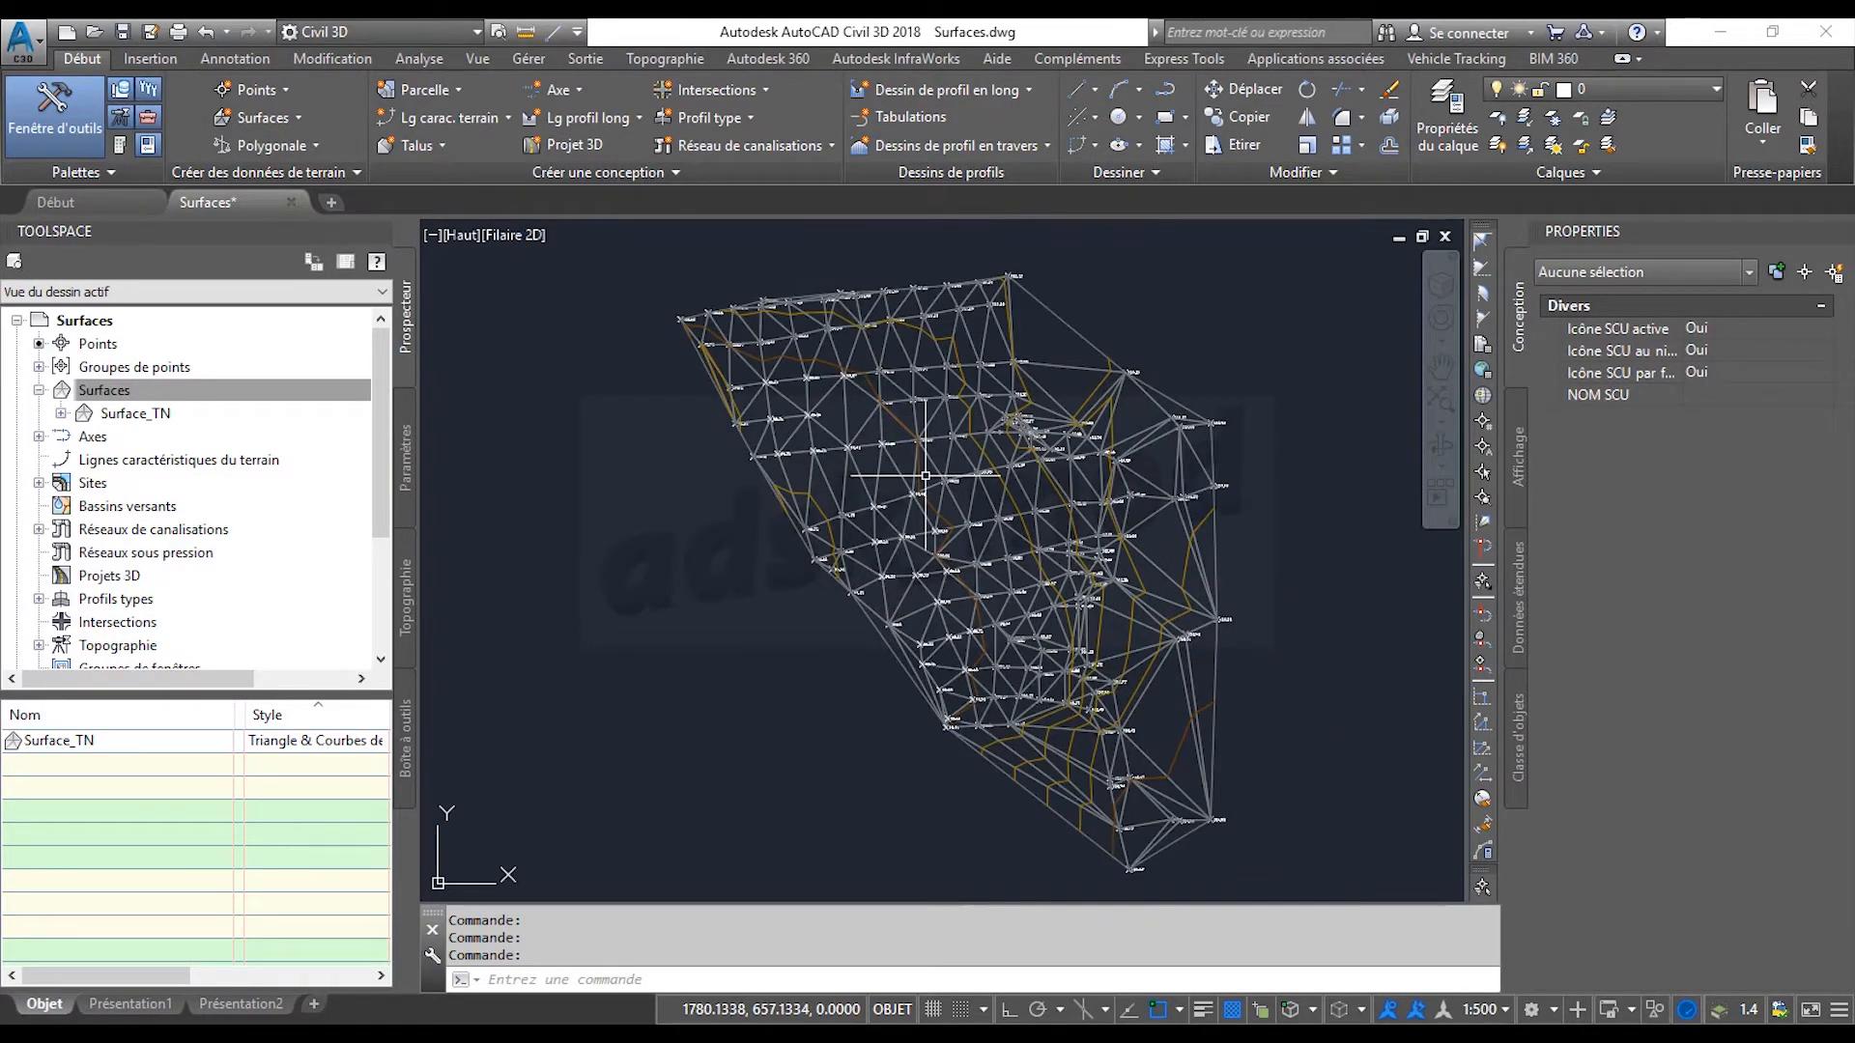
mouse_move(915, 477)
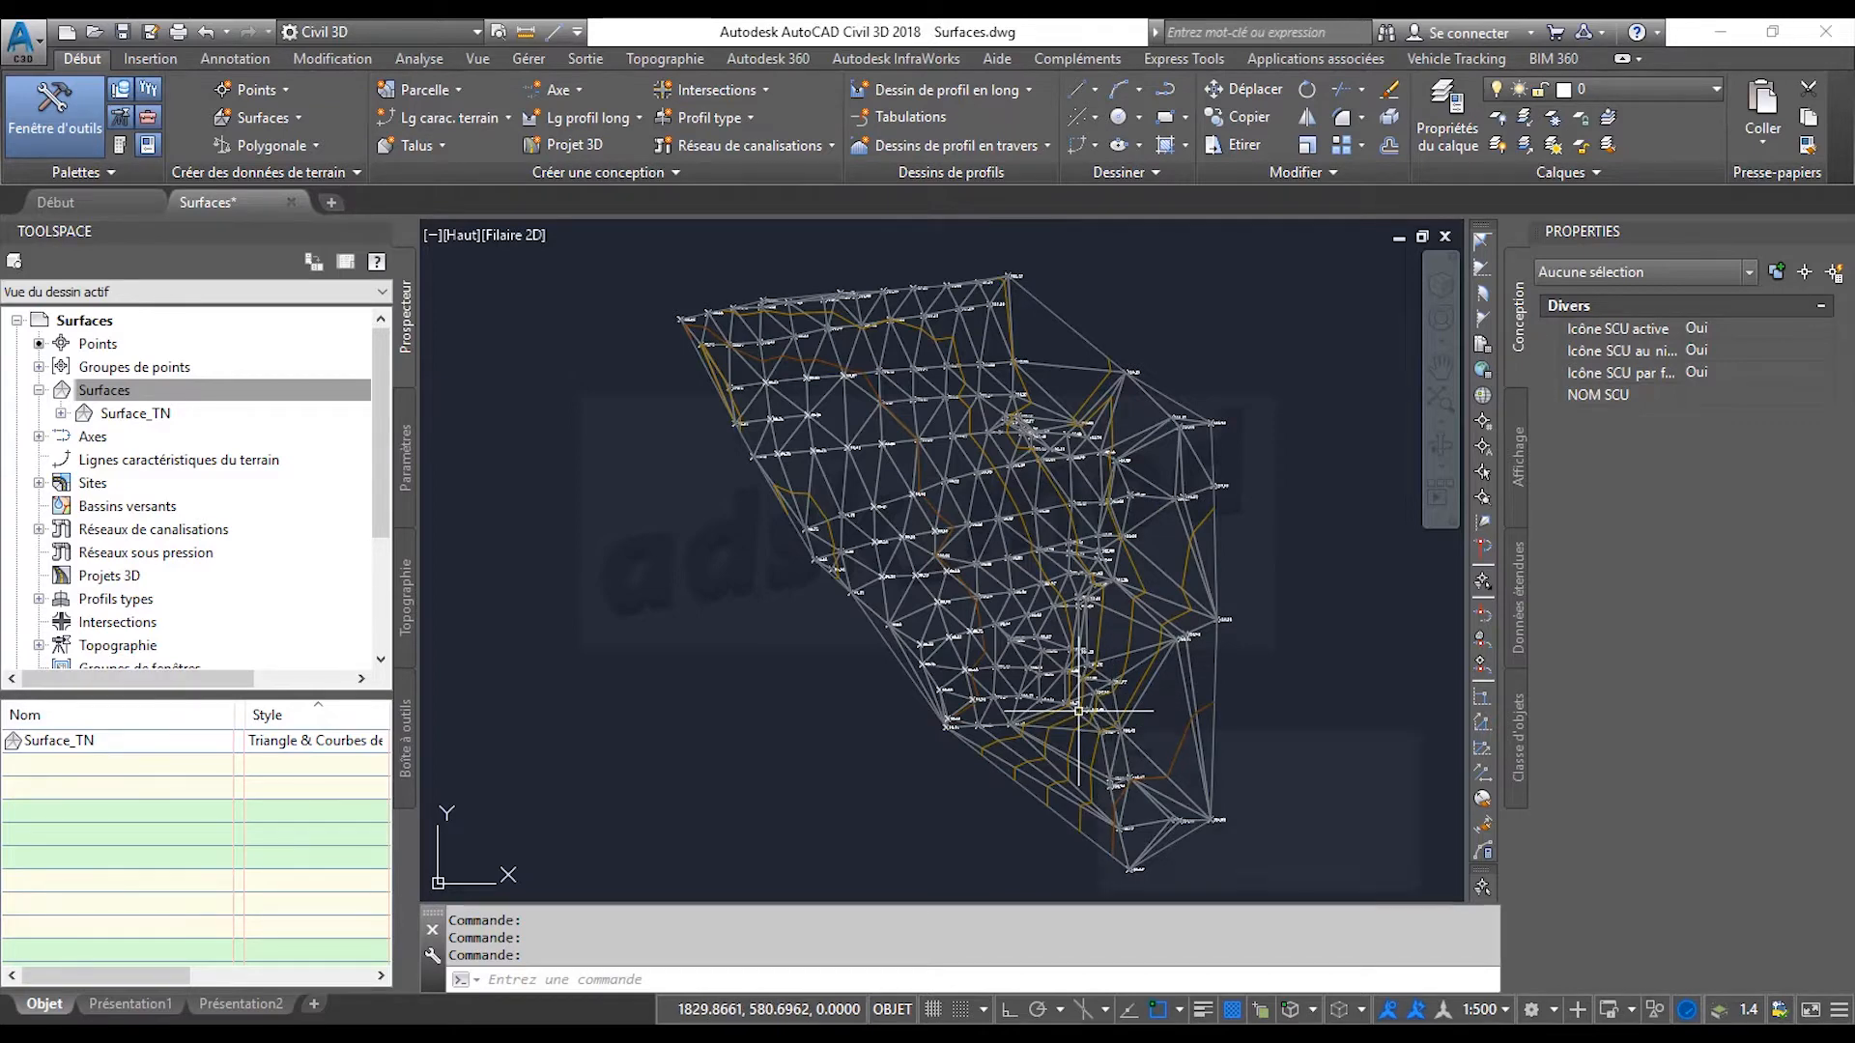
mouse_move(1078, 711)
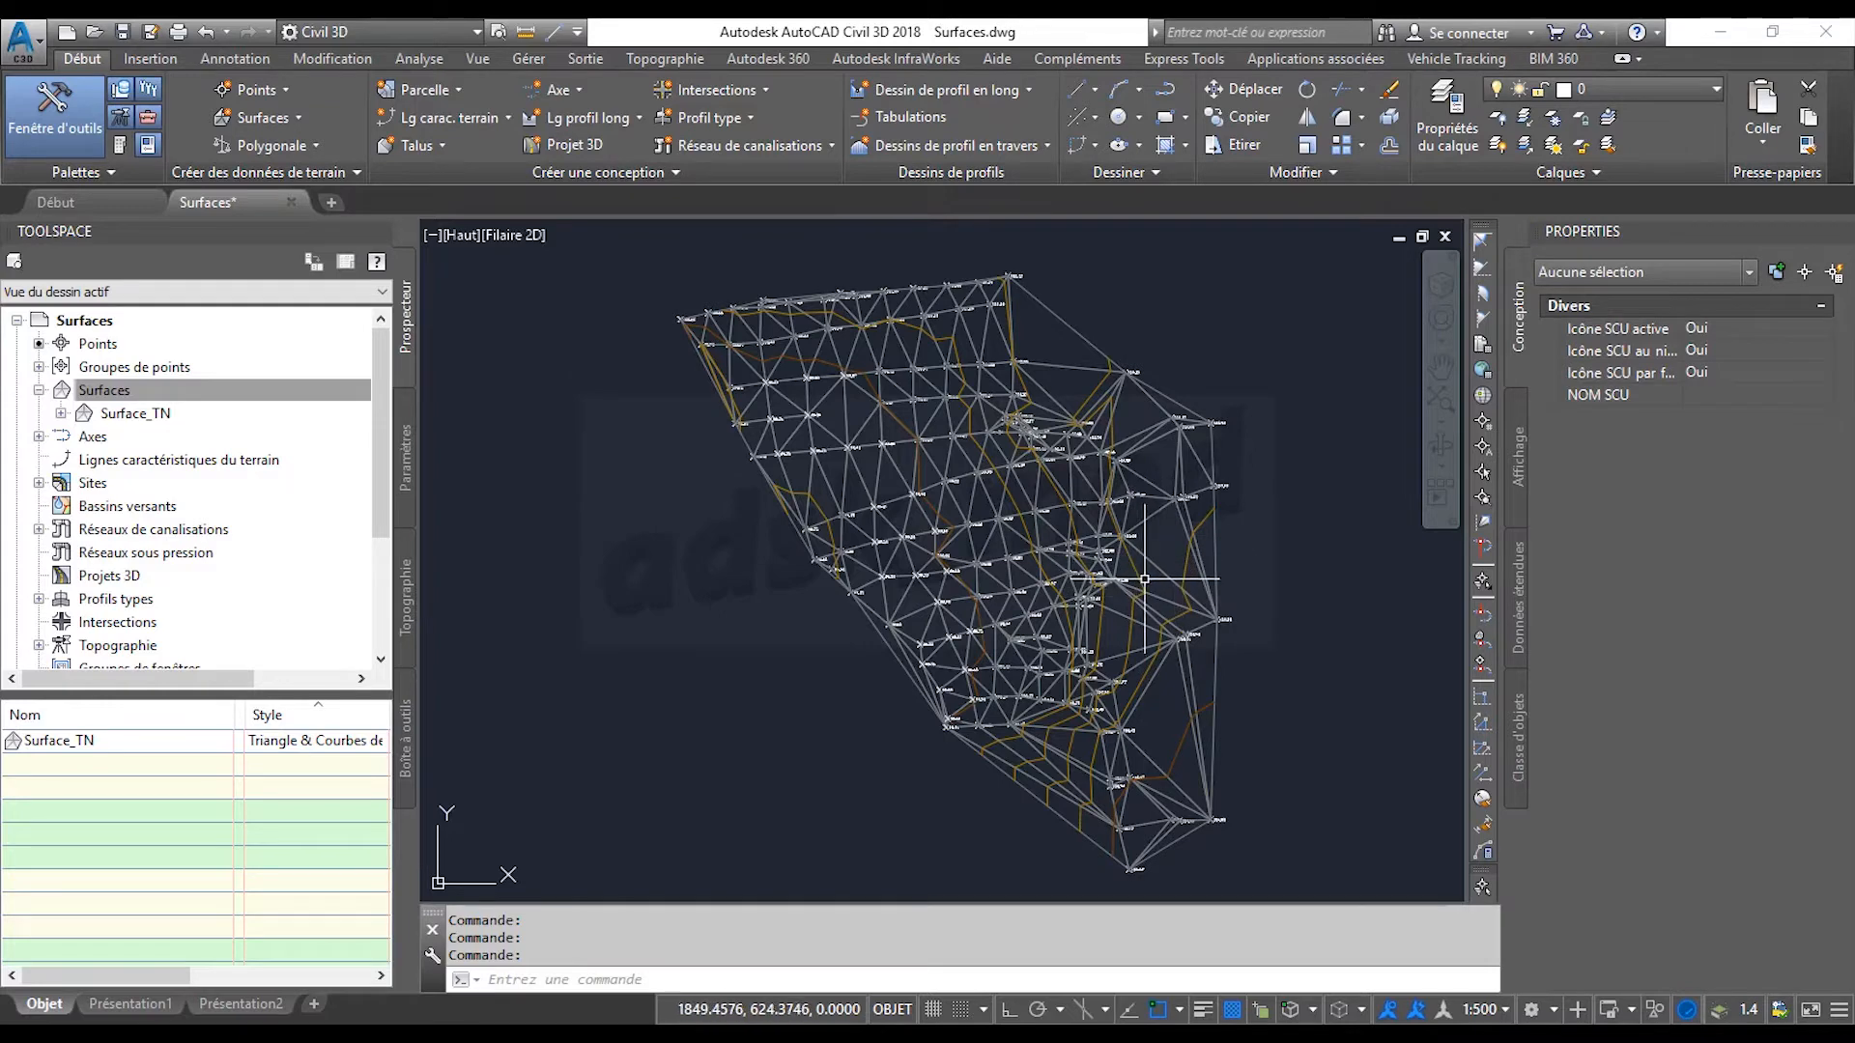
mouse_move(1130, 559)
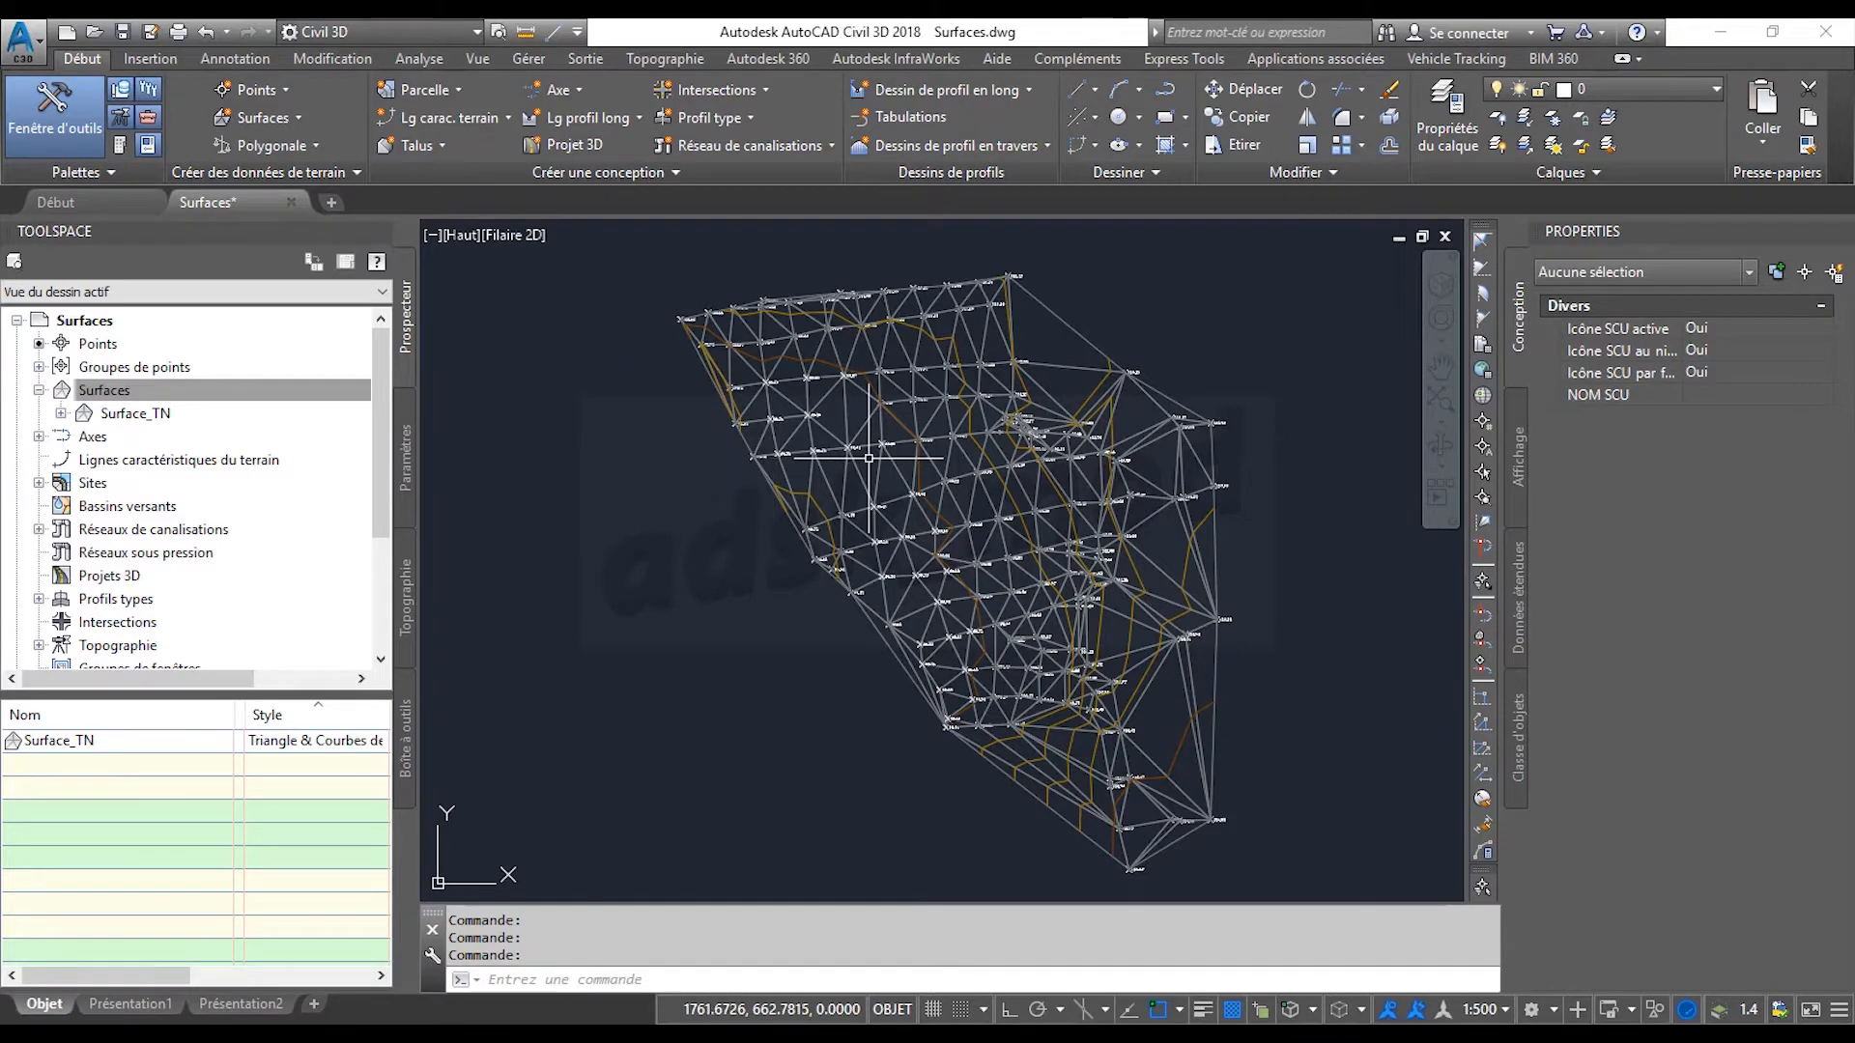
Open the properties of Surface_TN and review its general information, definition and analysis settings.
left_click(162, 392)
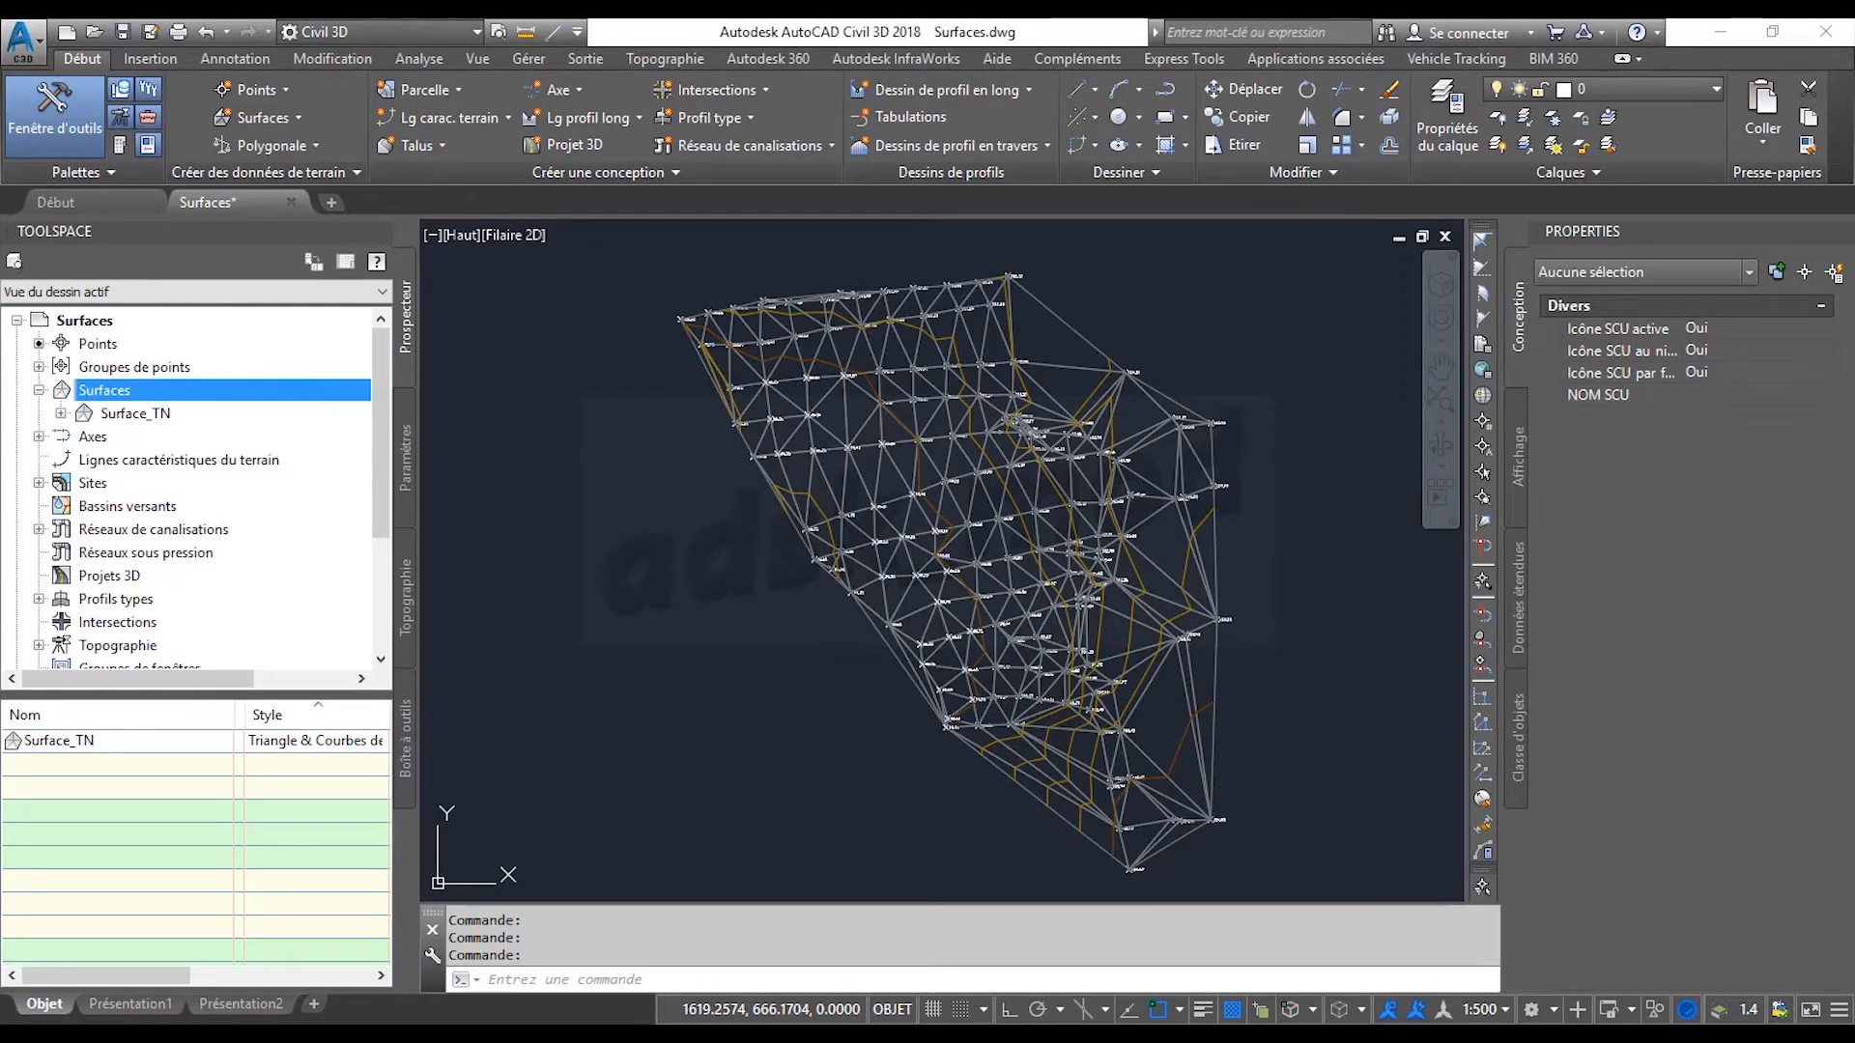
right_click(137, 416)
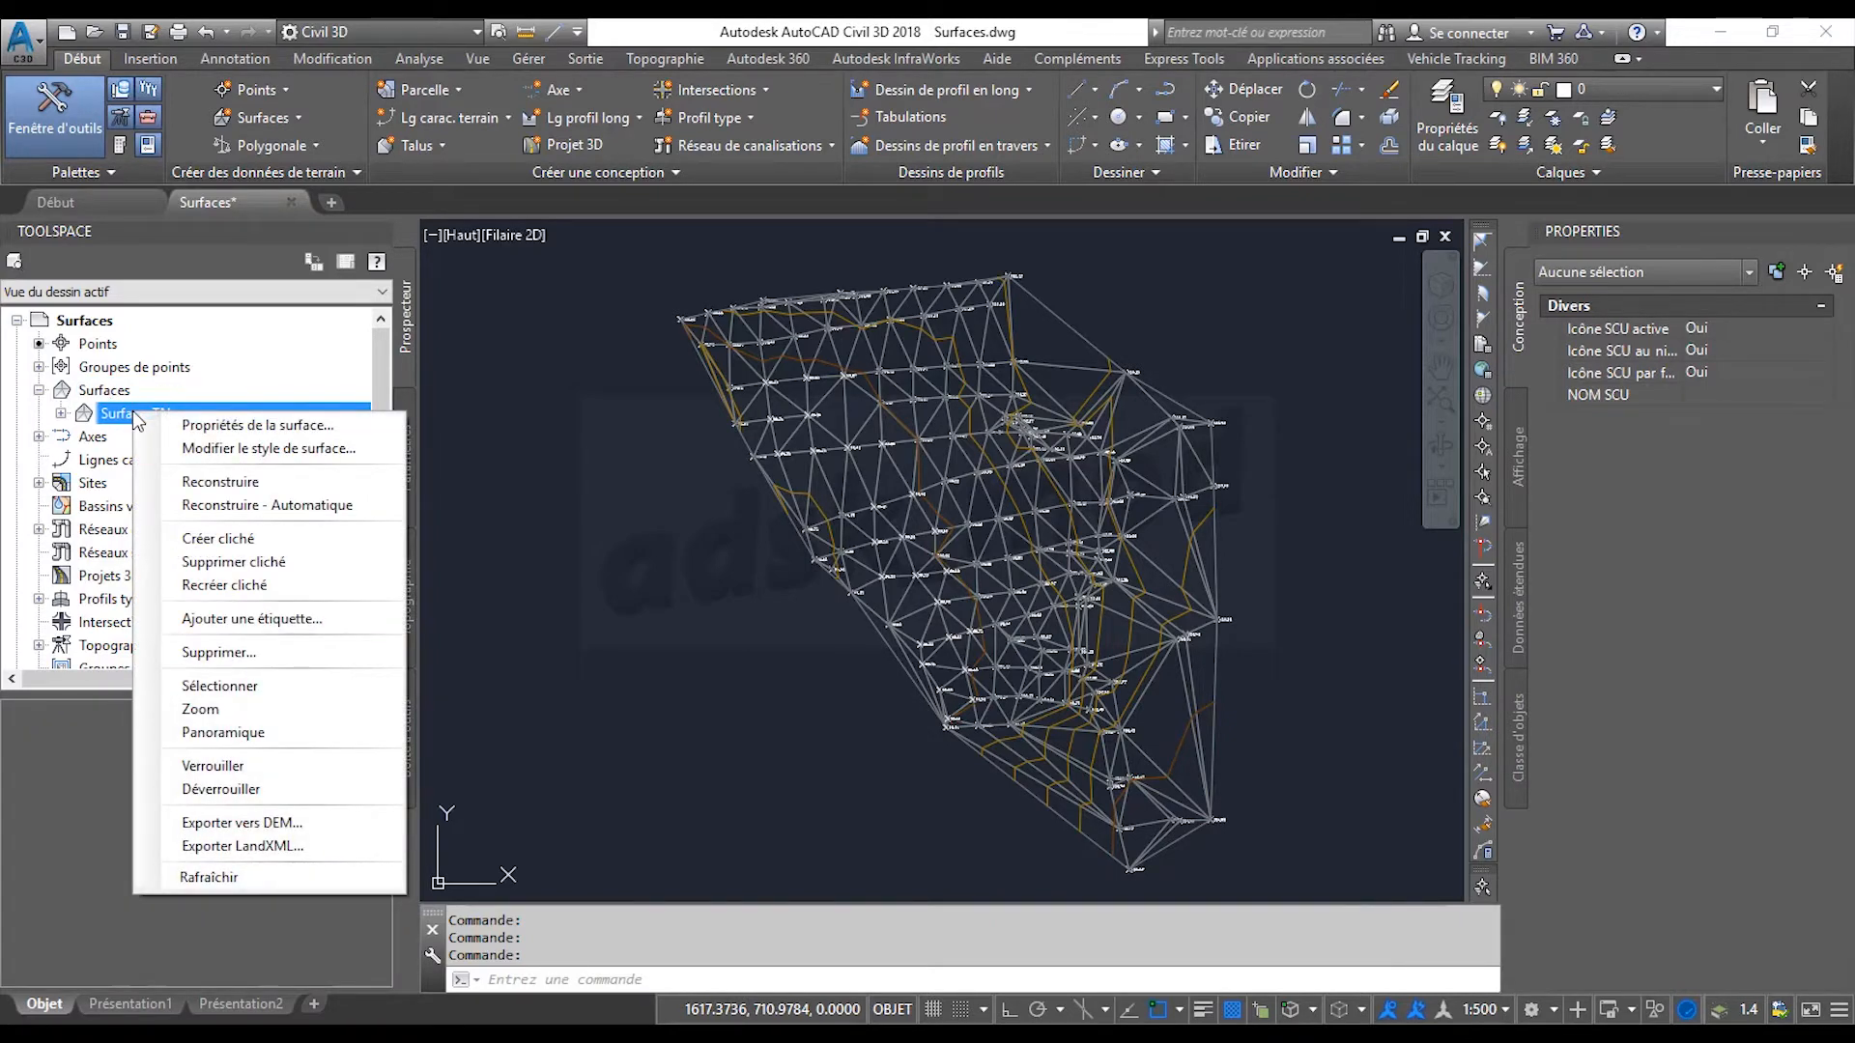
left_click(232, 427)
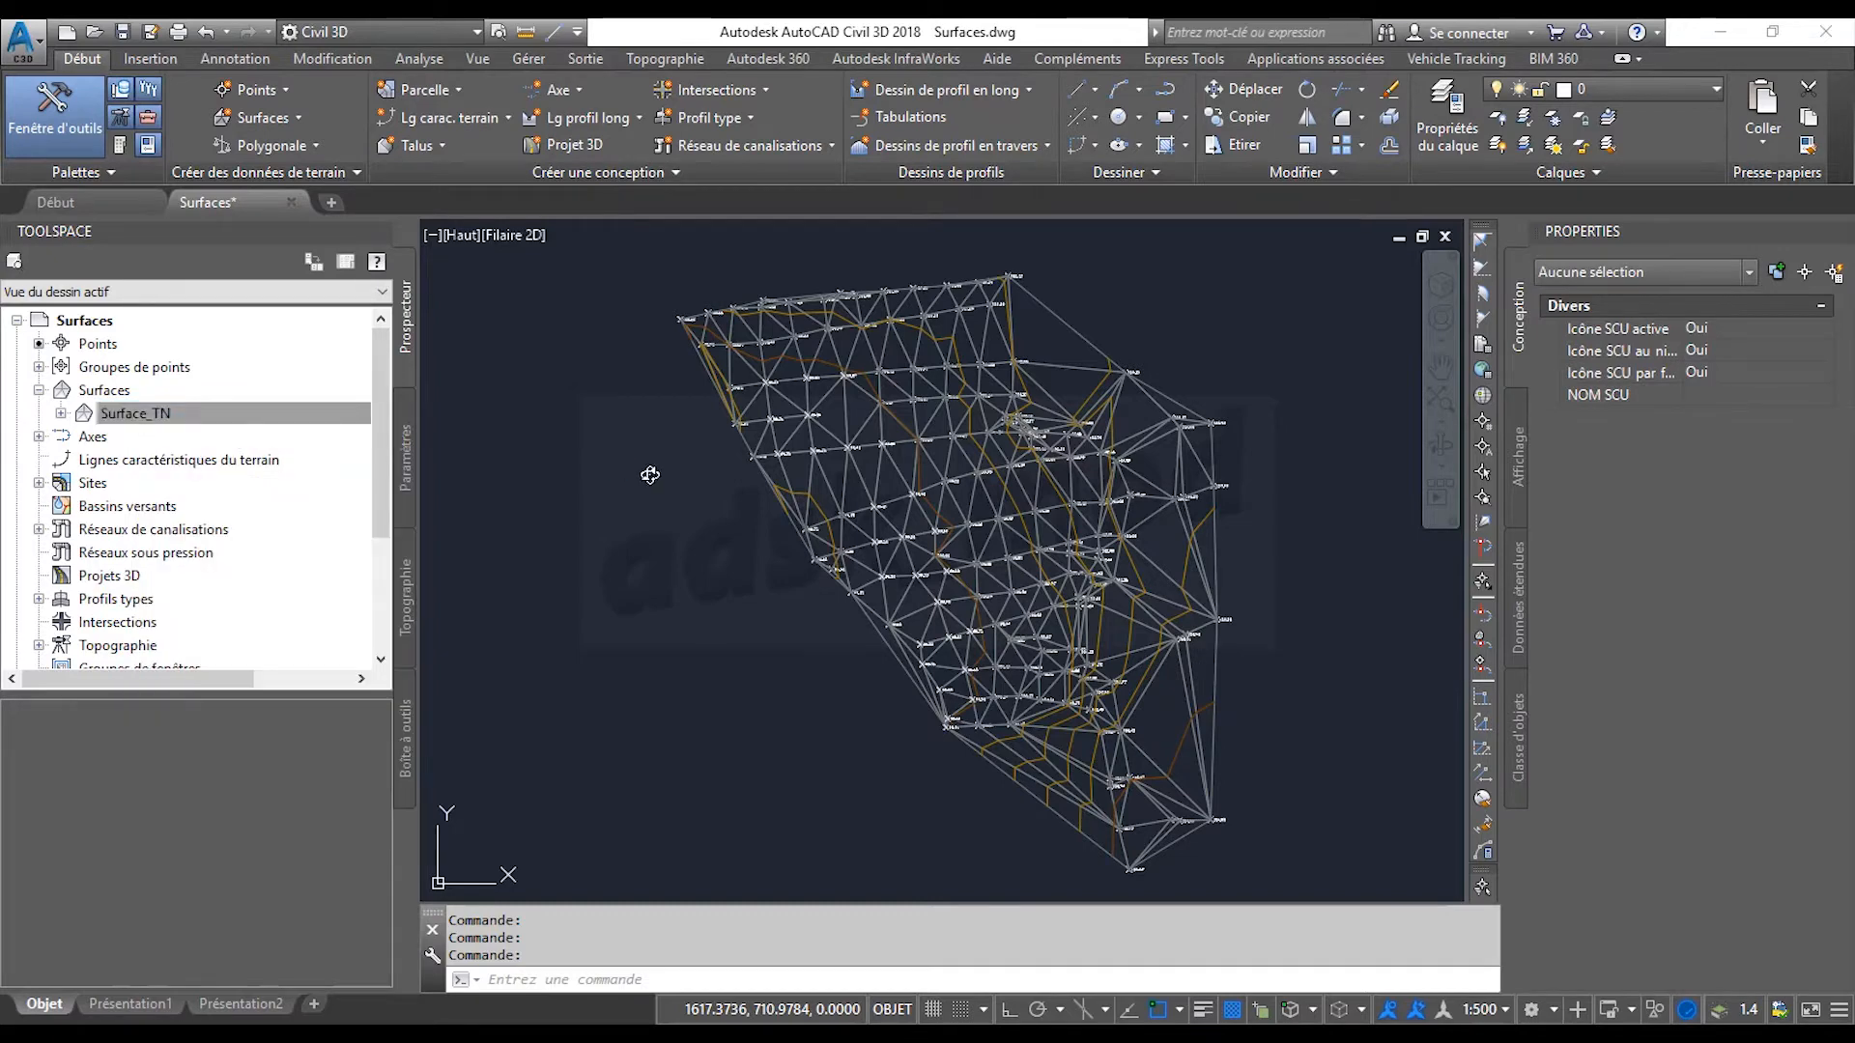
left_click_drag(1754, 372, 805, 96)
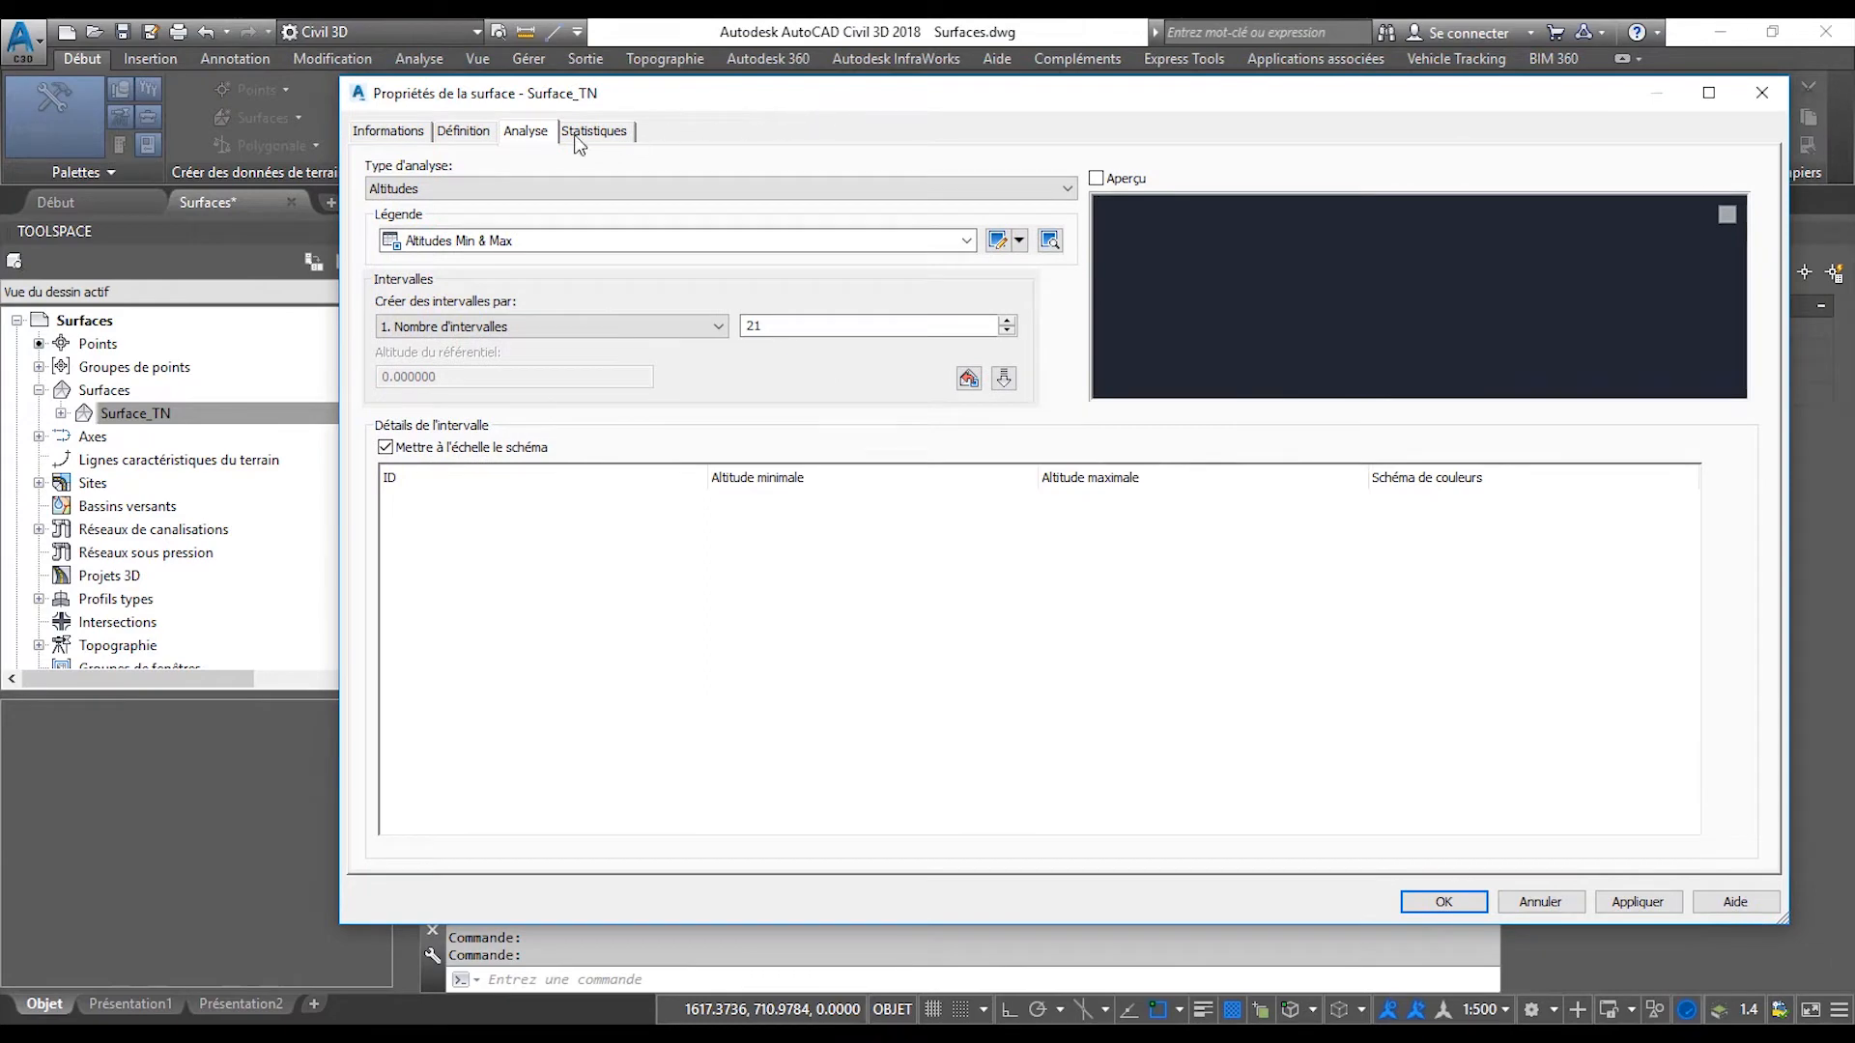
left_click(390, 132)
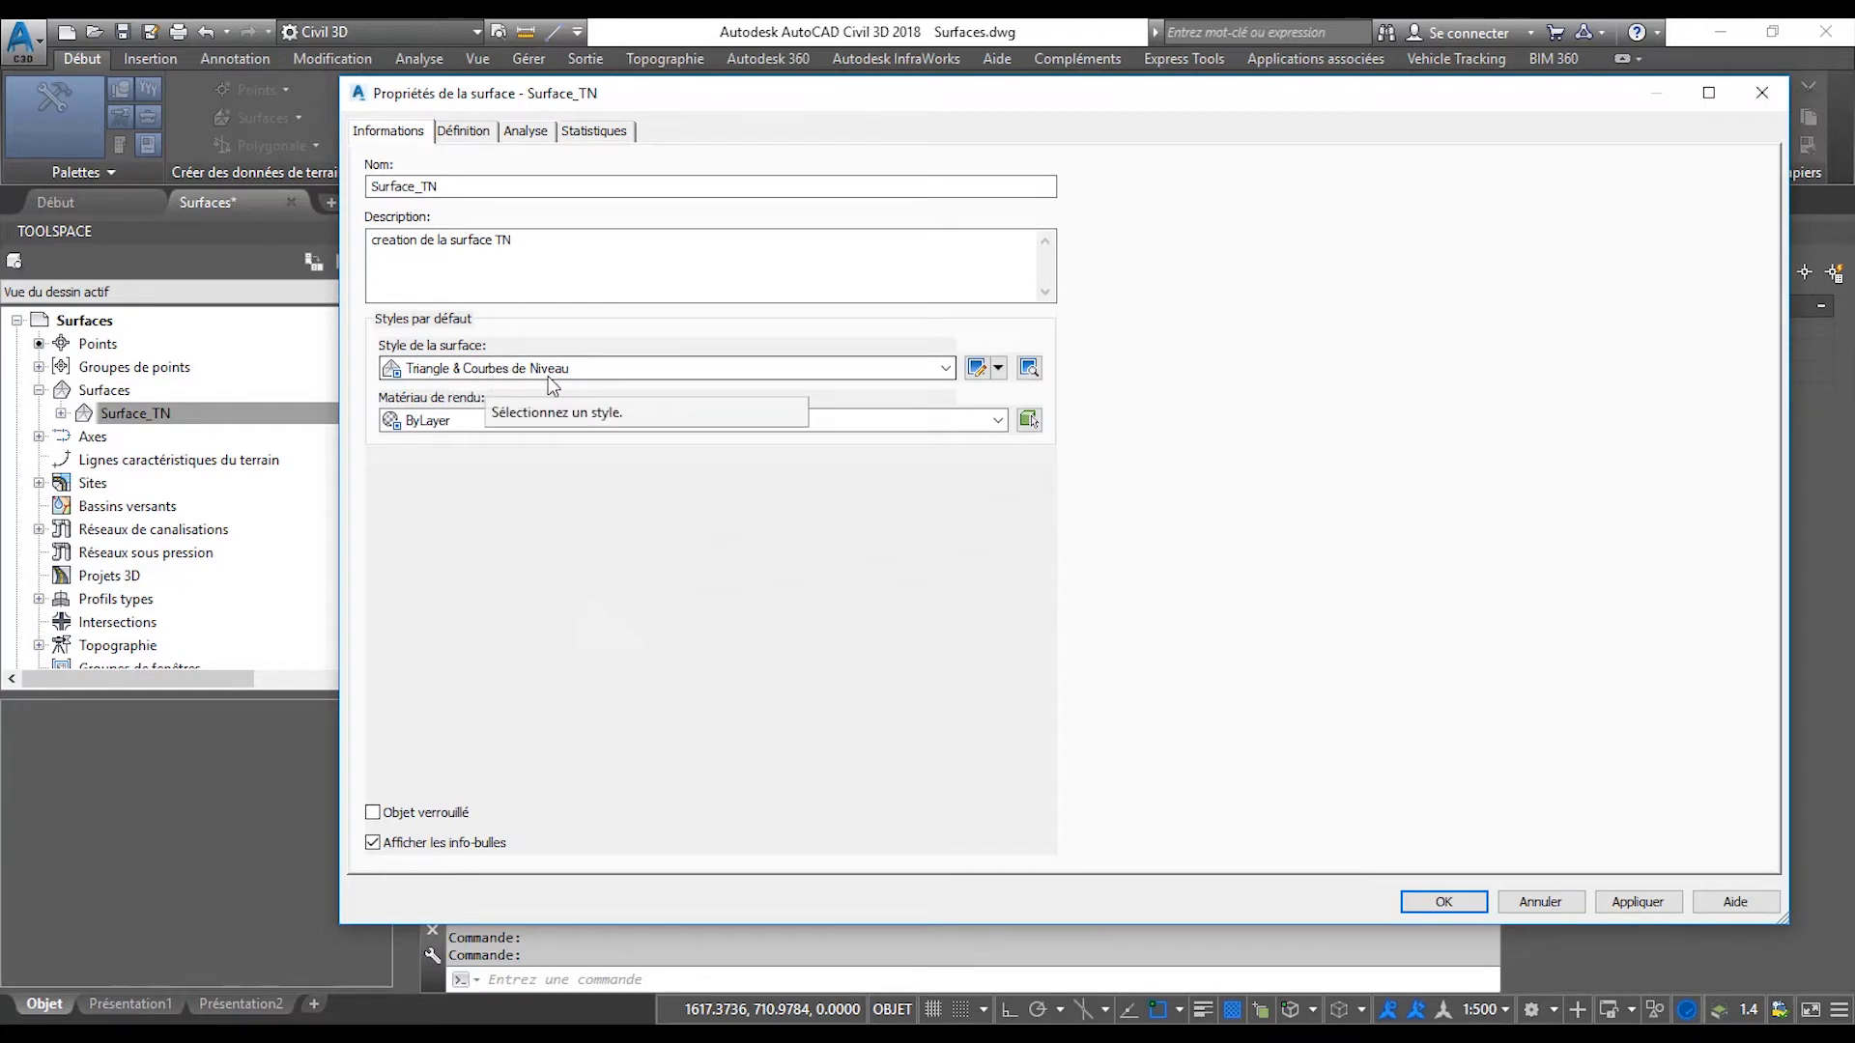
left_click(462, 130)
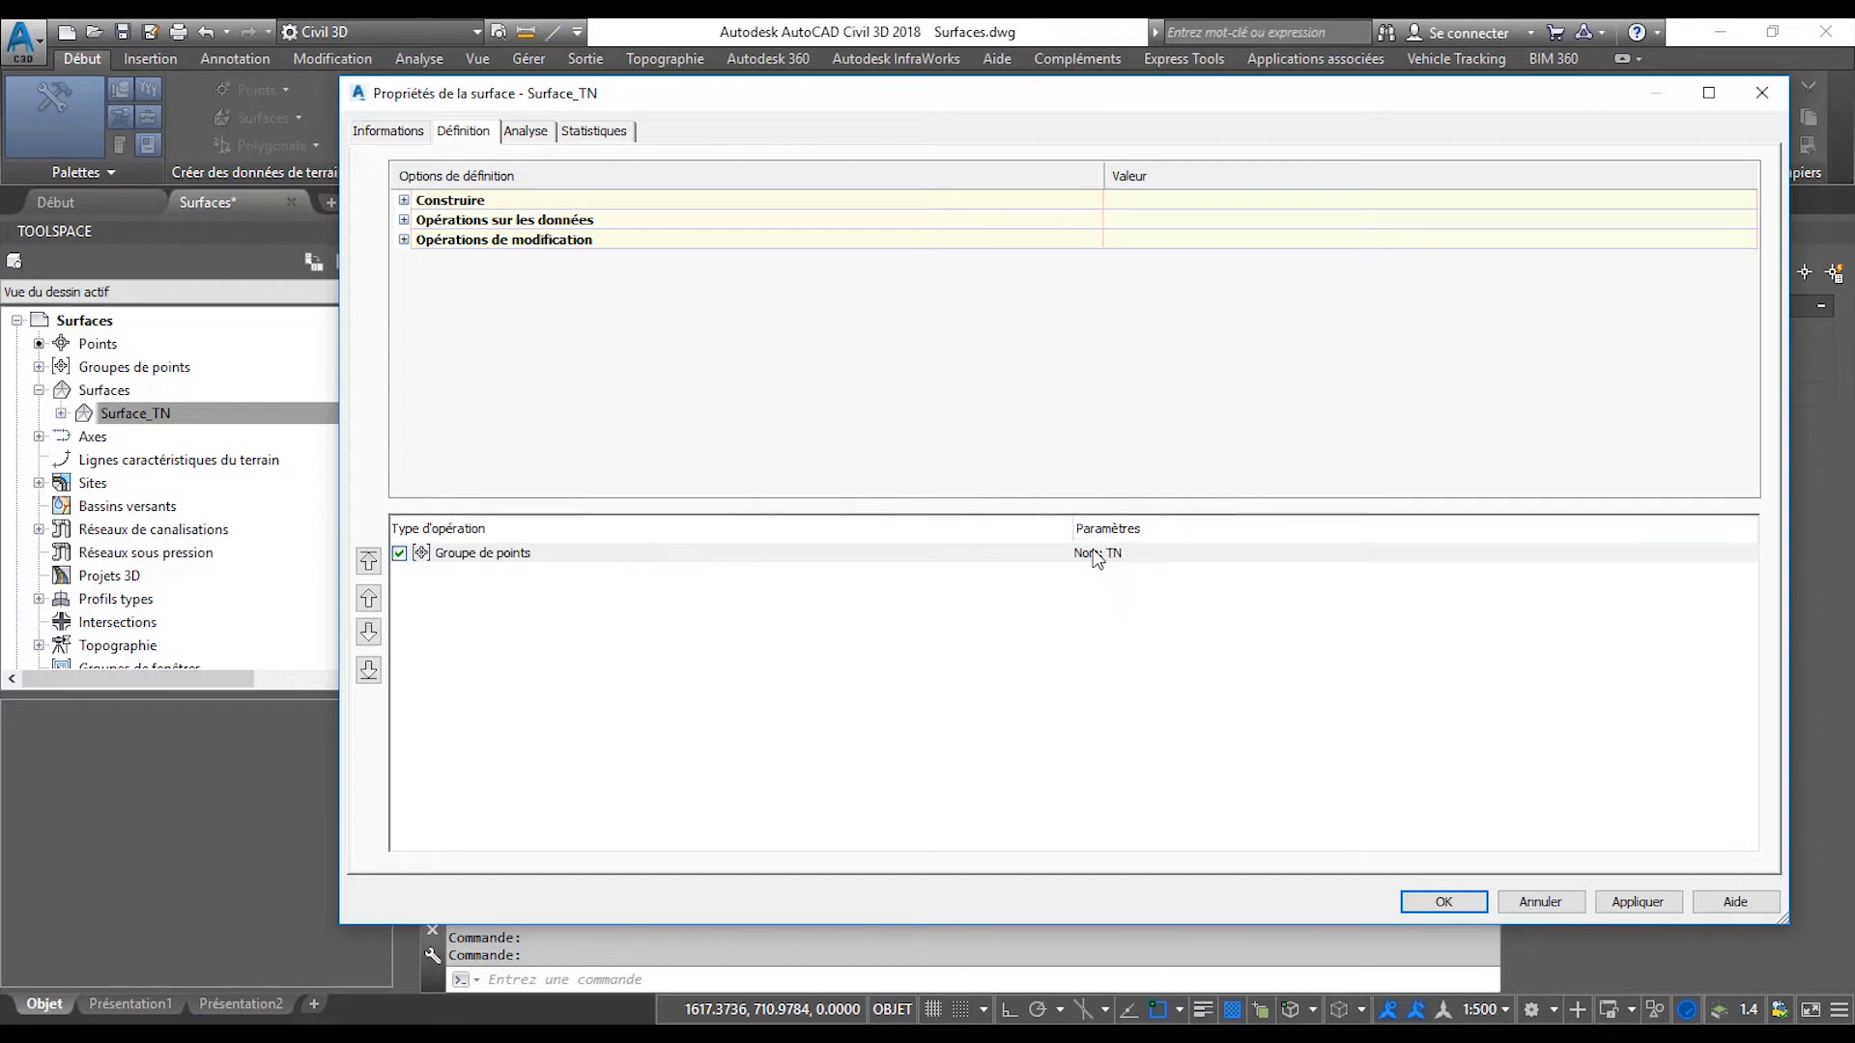
left_click(514, 131)
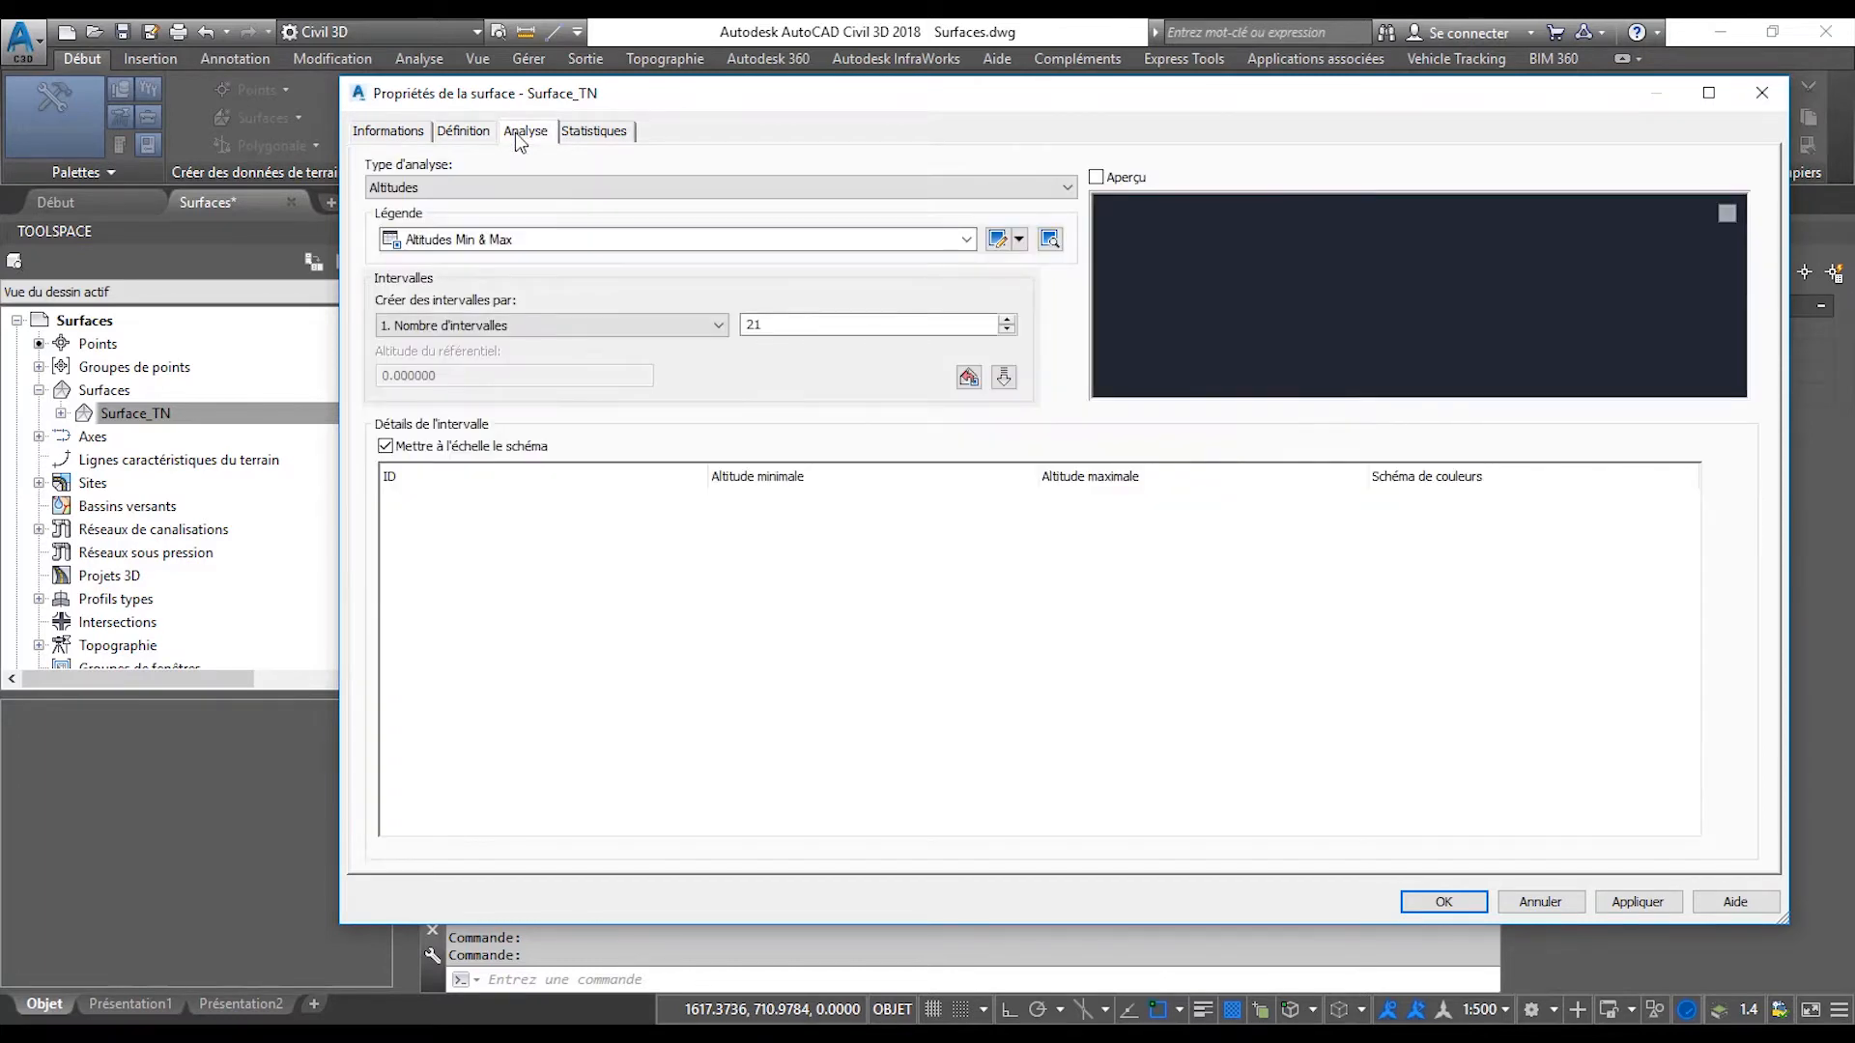
Examine the general, extended and triangulation statistics of Surface_TN, then close its properties.
left_click(580, 137)
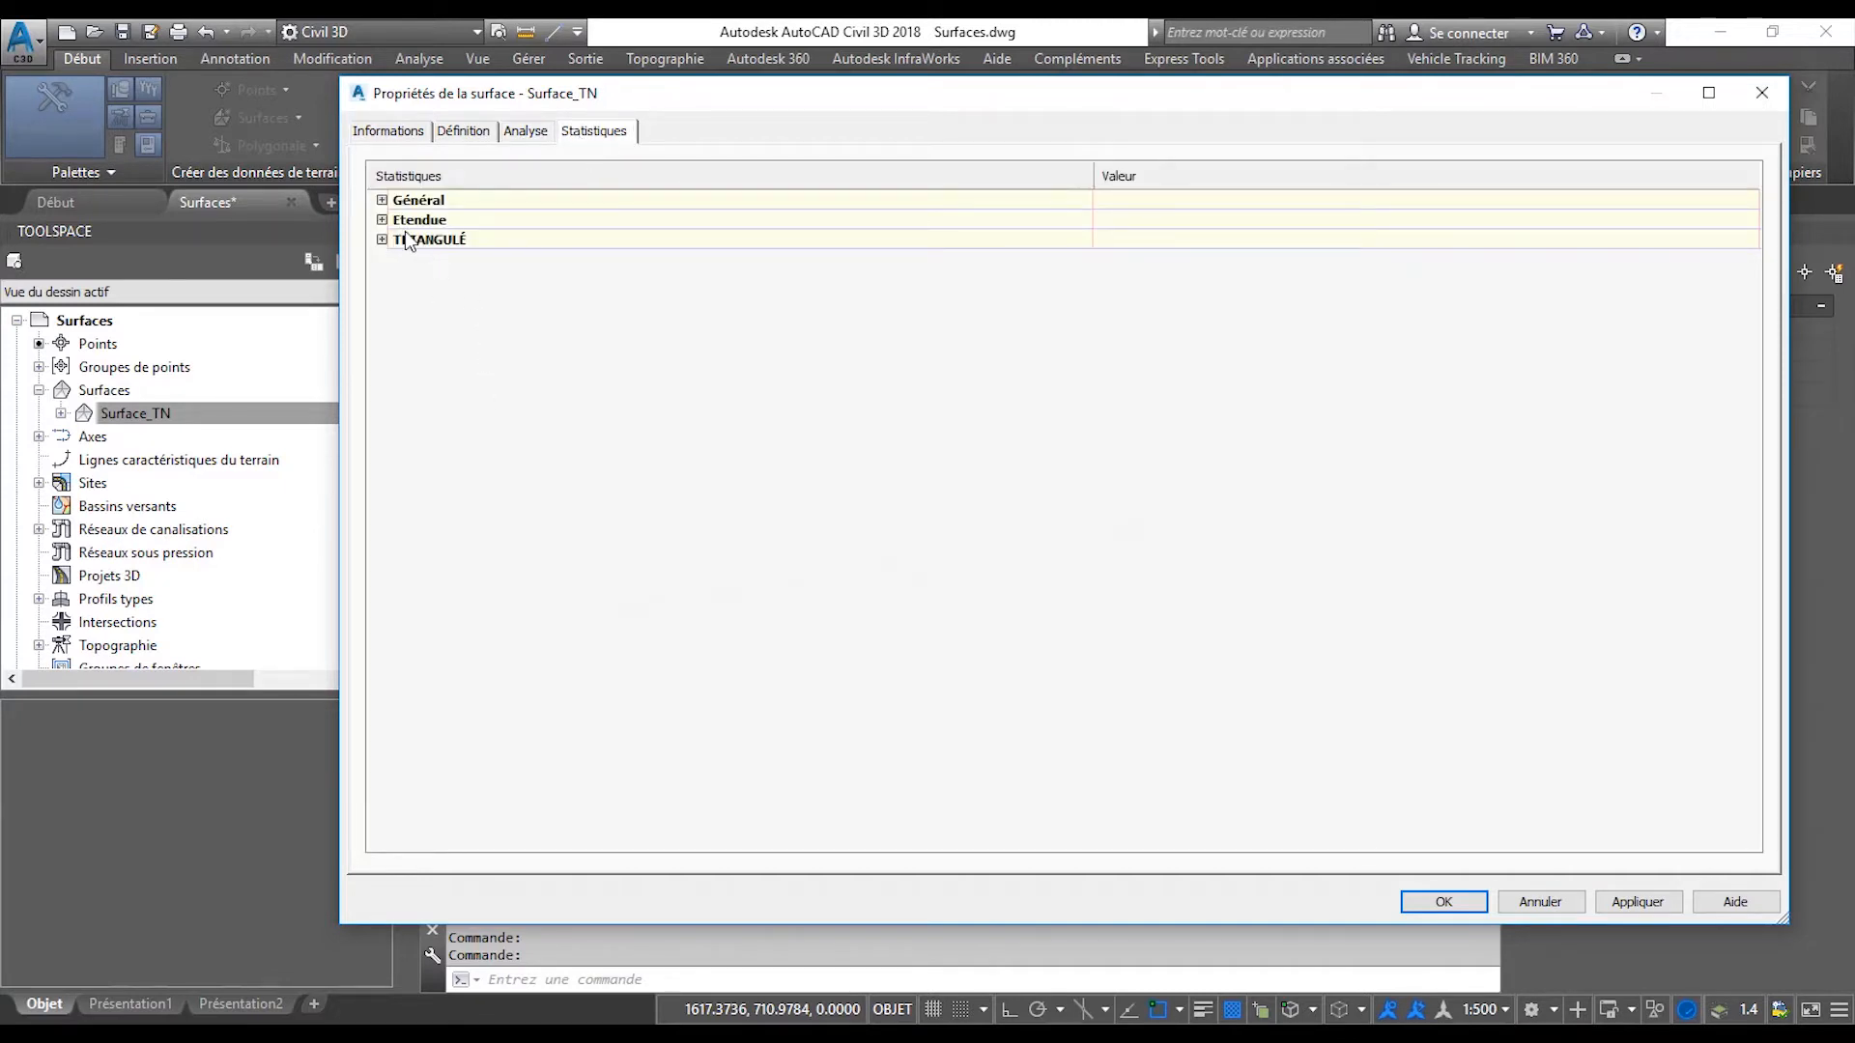
left_click(382, 200)
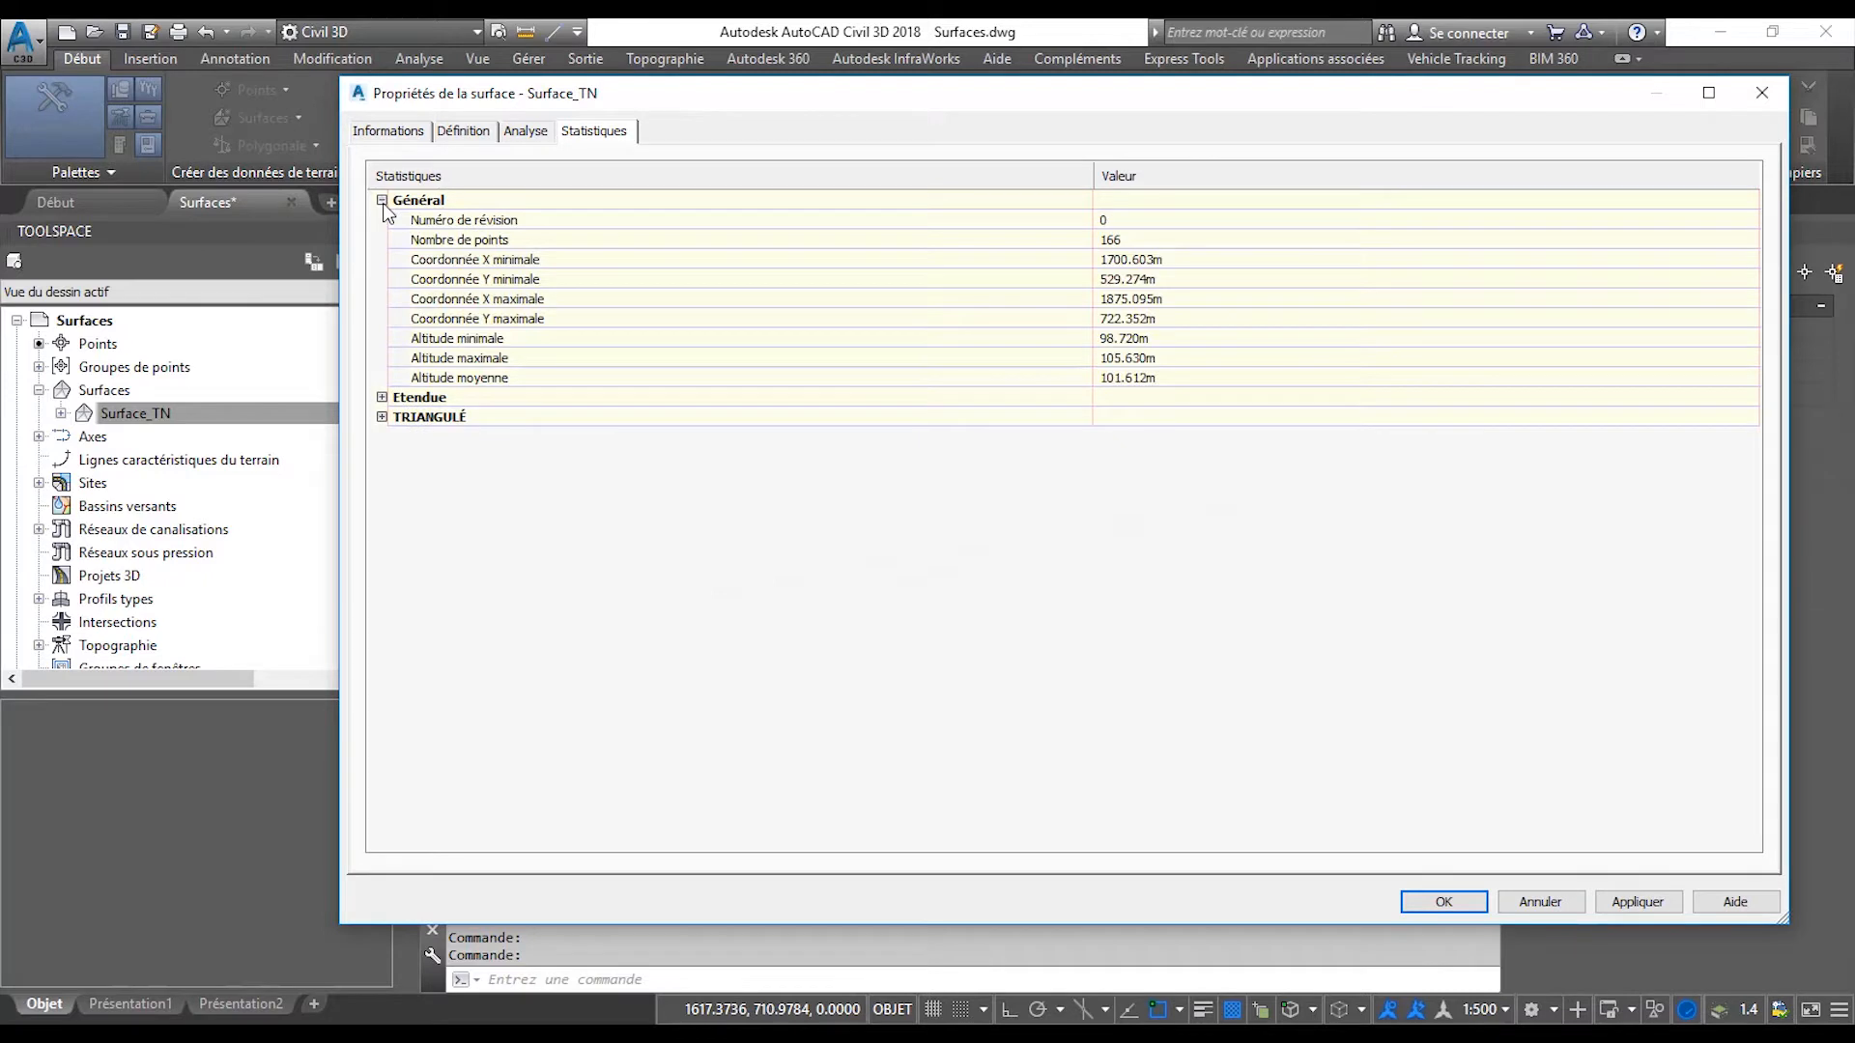
left_click(382, 397)
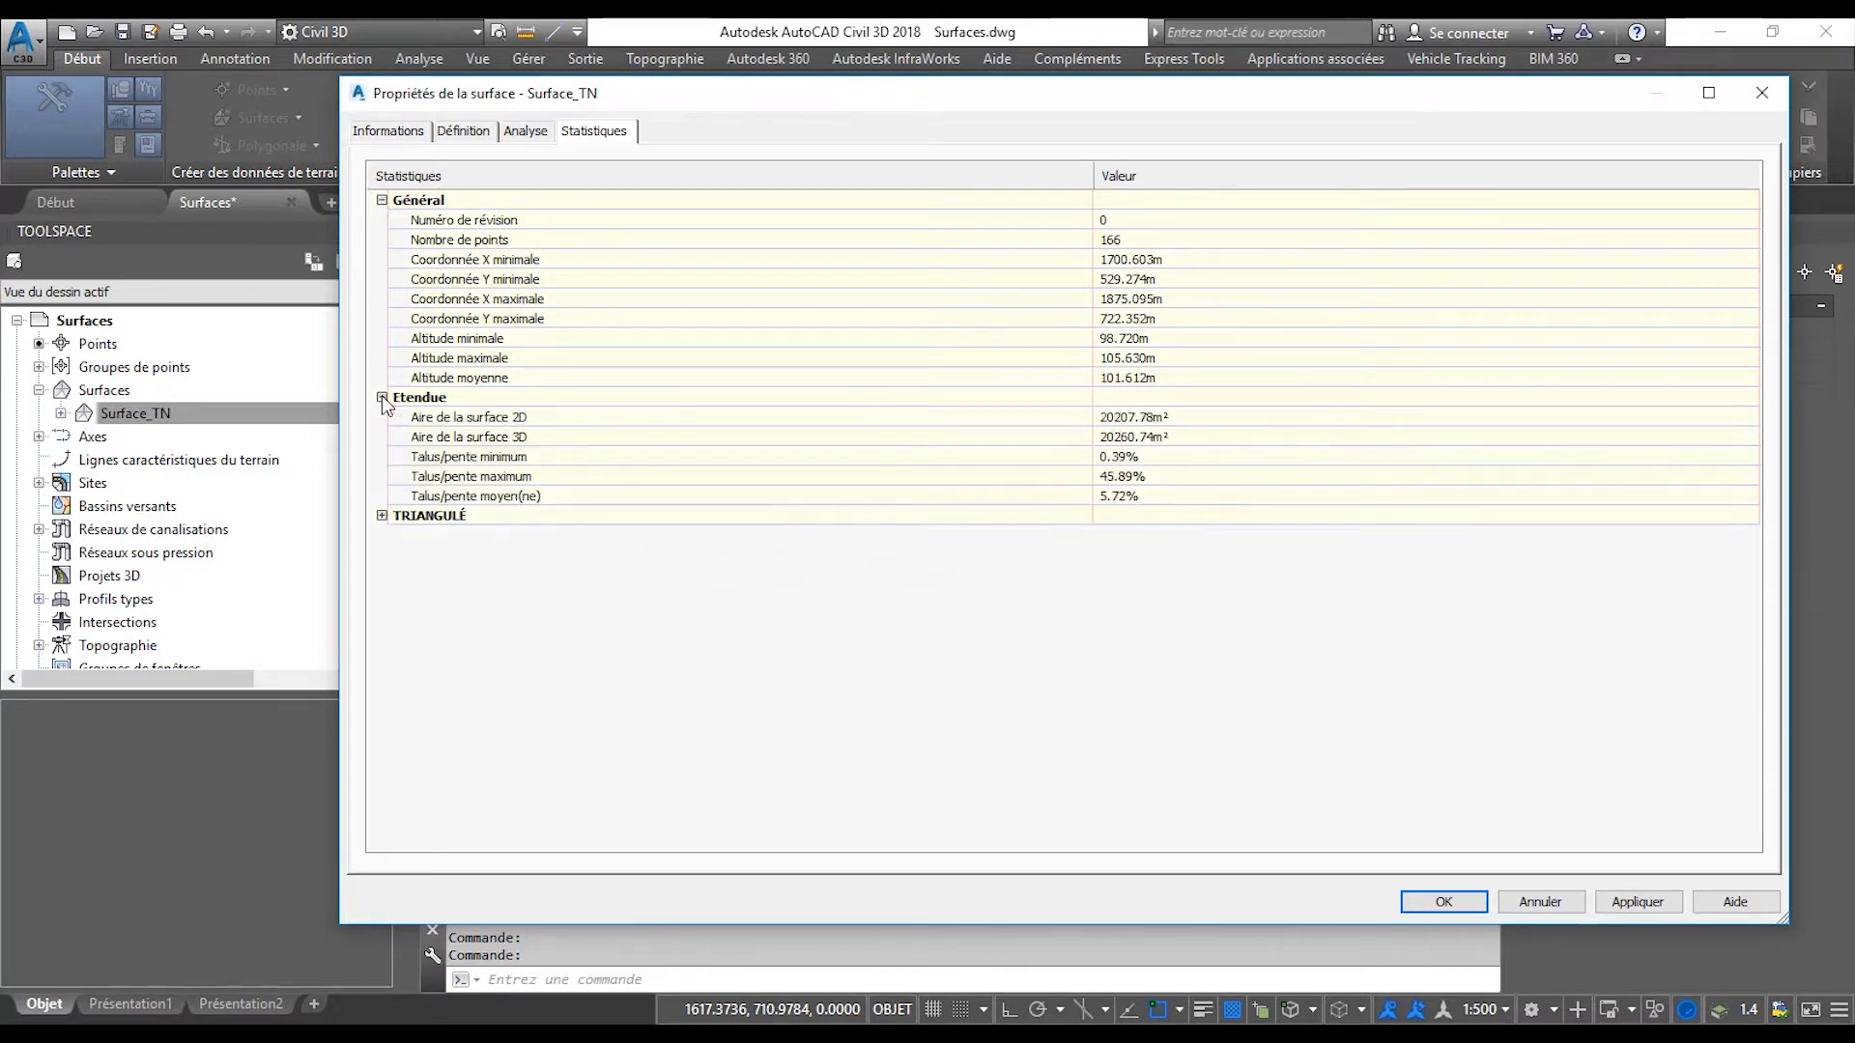
left_click(381, 515)
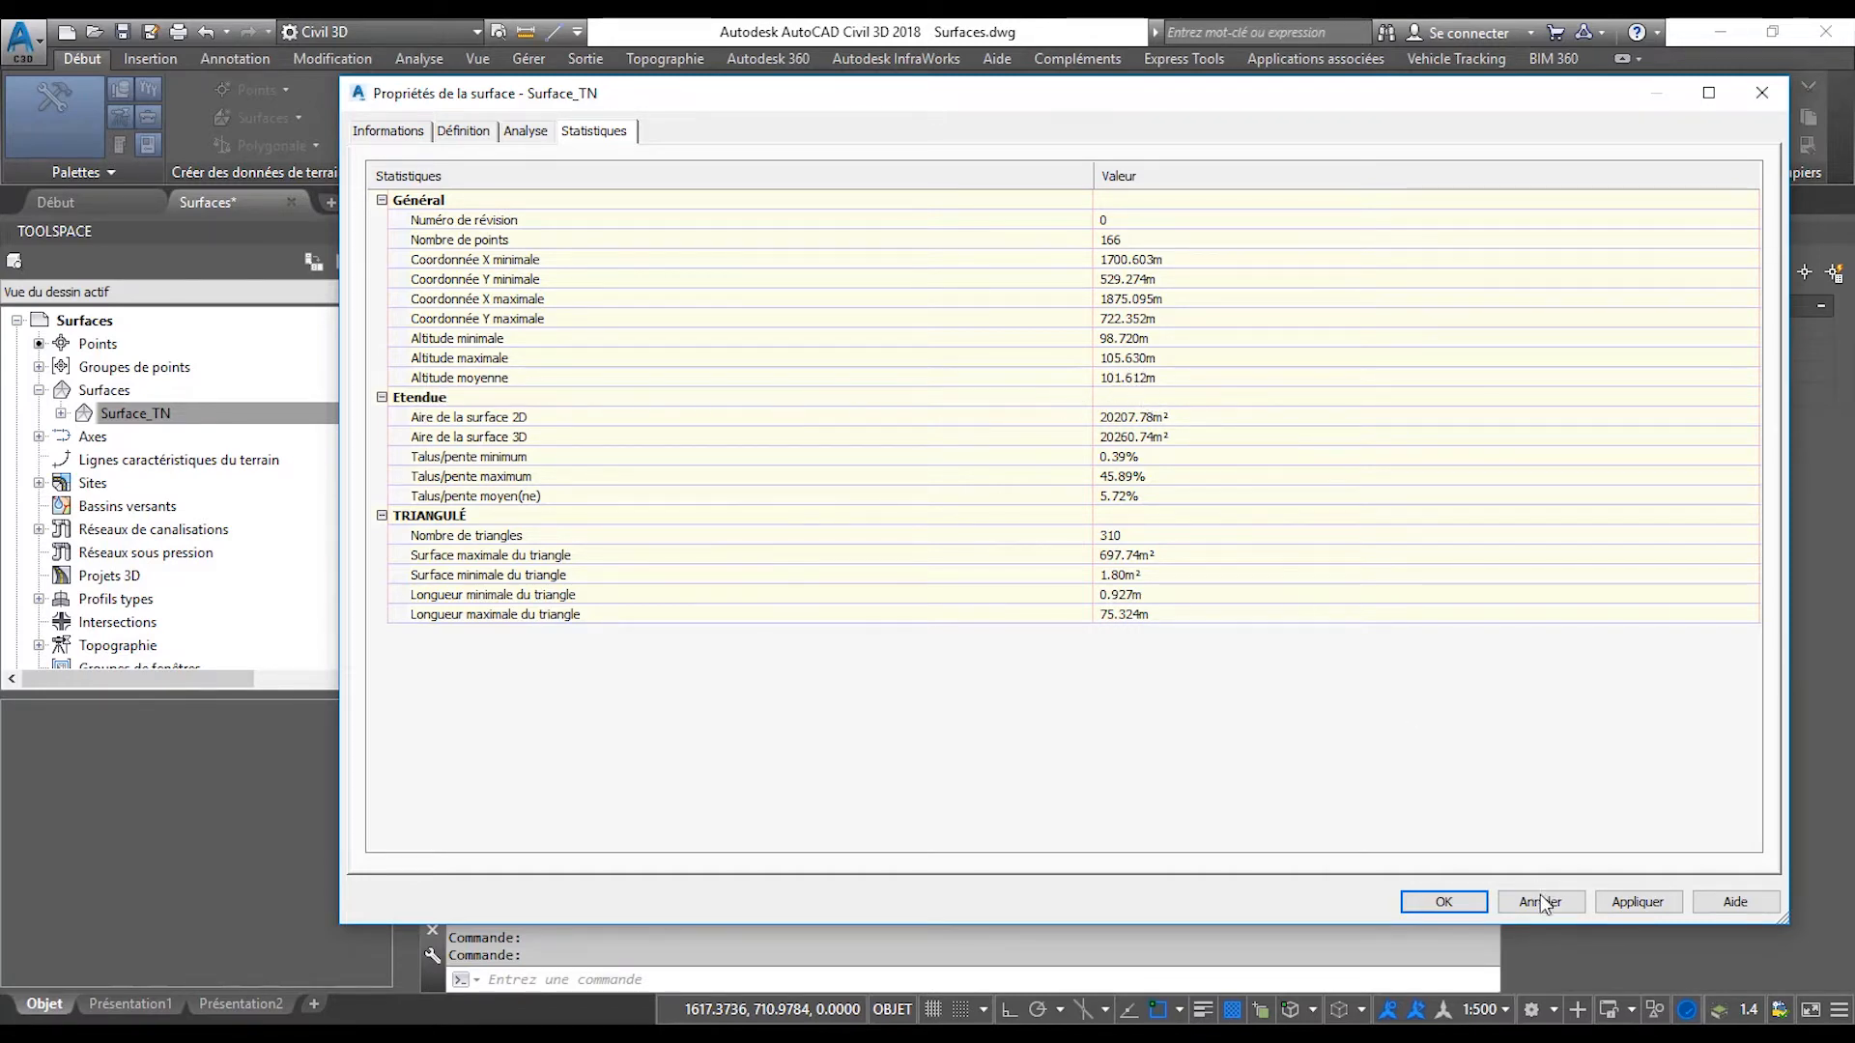
left_click(1442, 903)
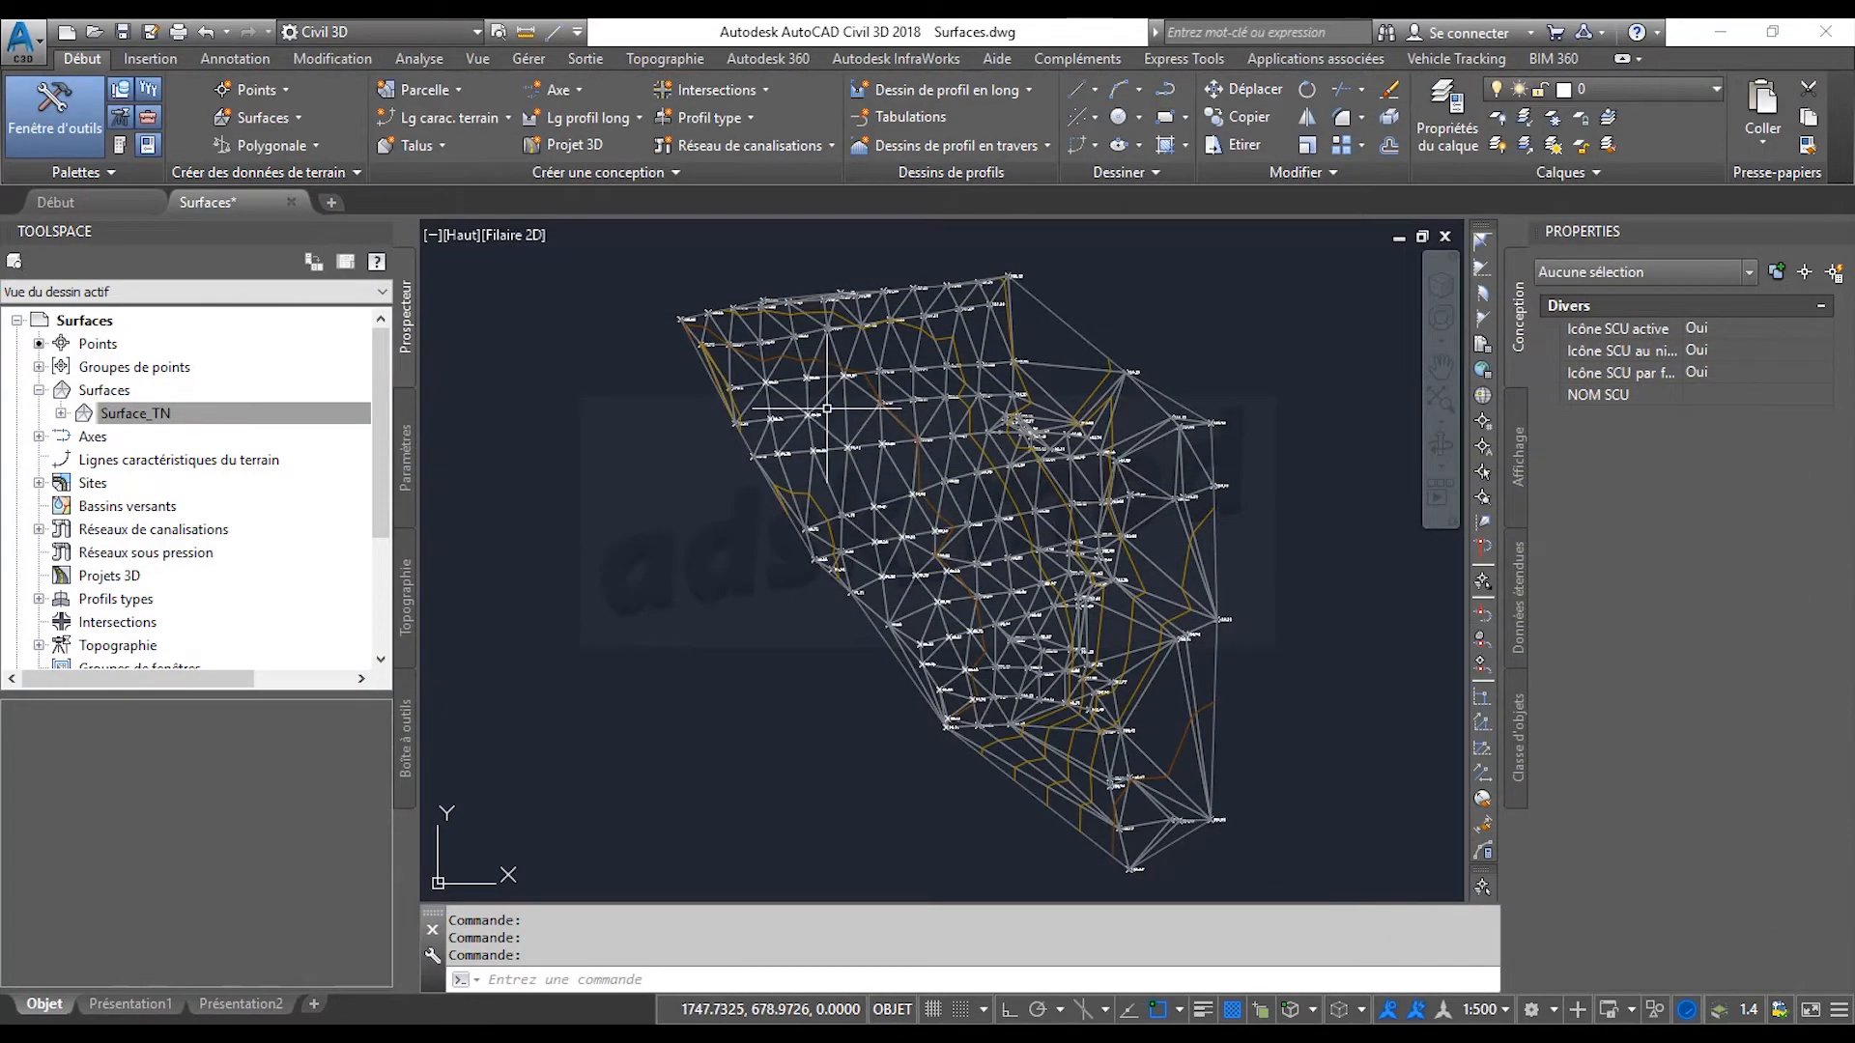
Set the elevation of COGO point 9, inside the triangulated grid, to 0 and clear the selection.
scroll(971, 510, "up", 6)
scroll(990, 631, "down", 5)
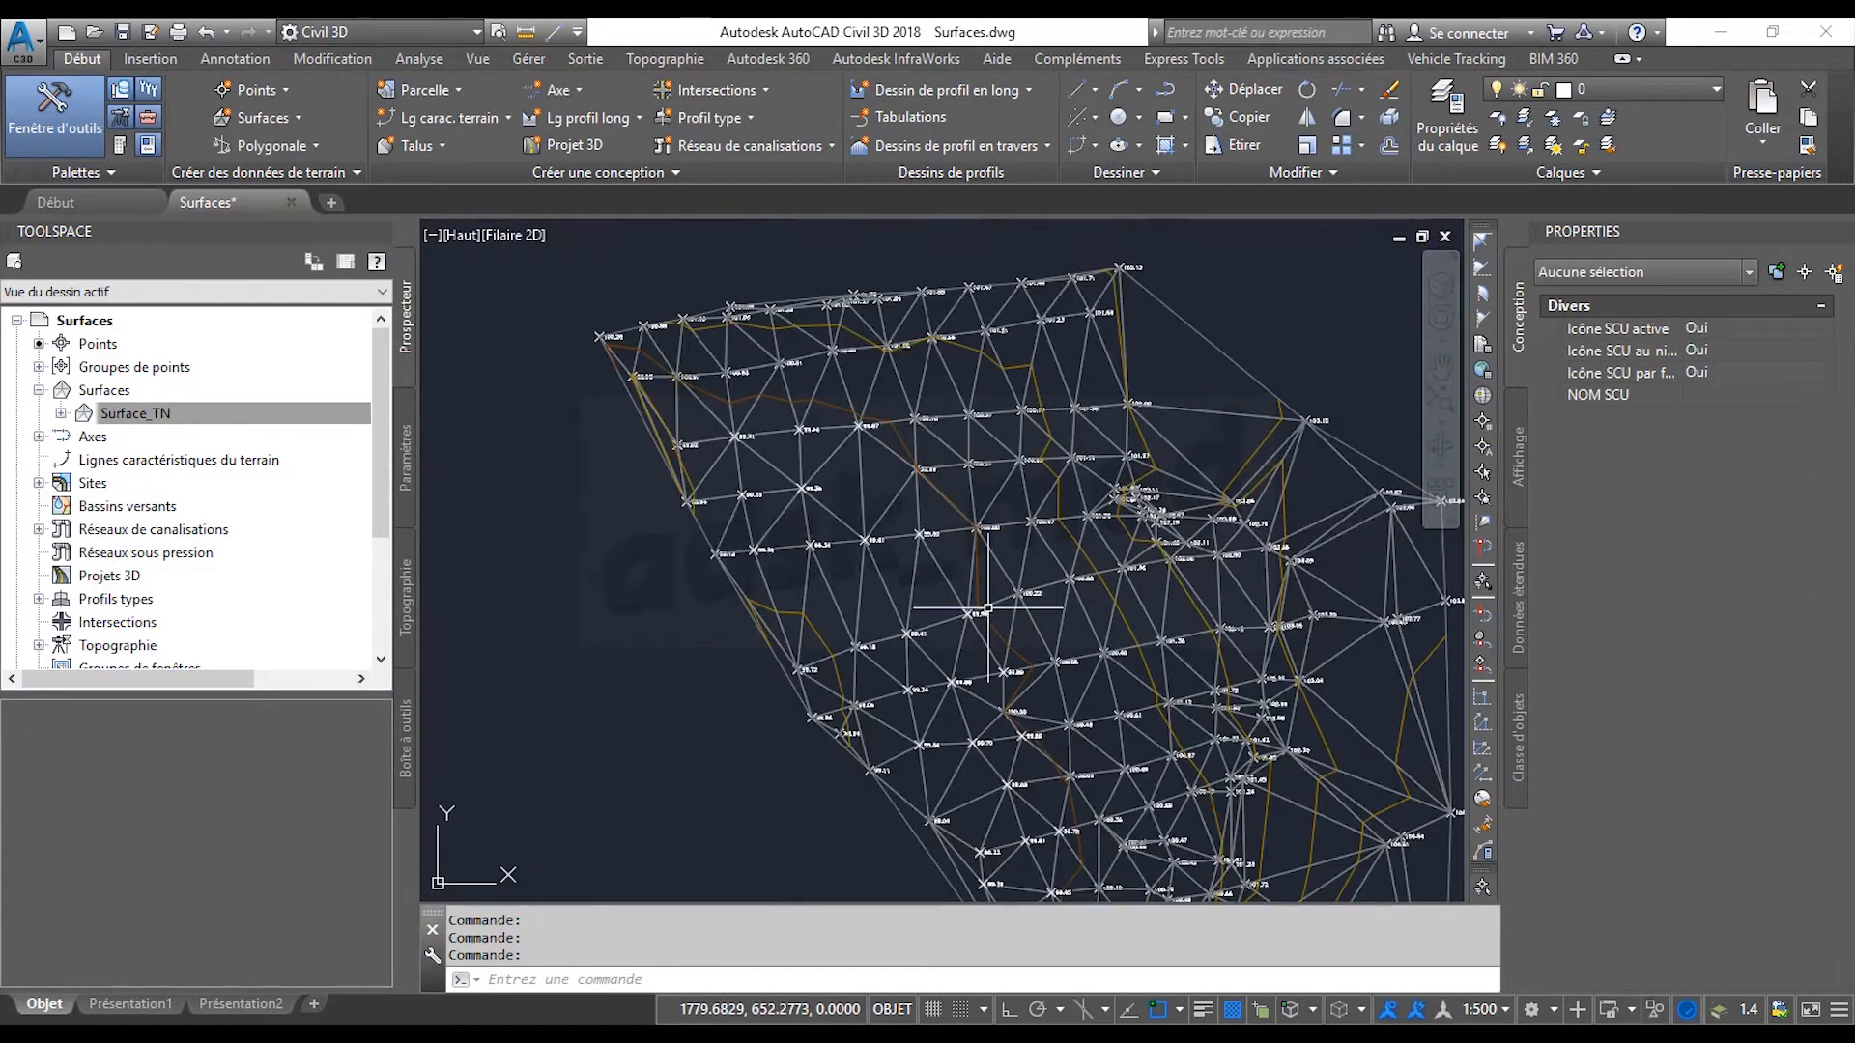
scroll(1048, 570, "up", 8)
left_click(1023, 568)
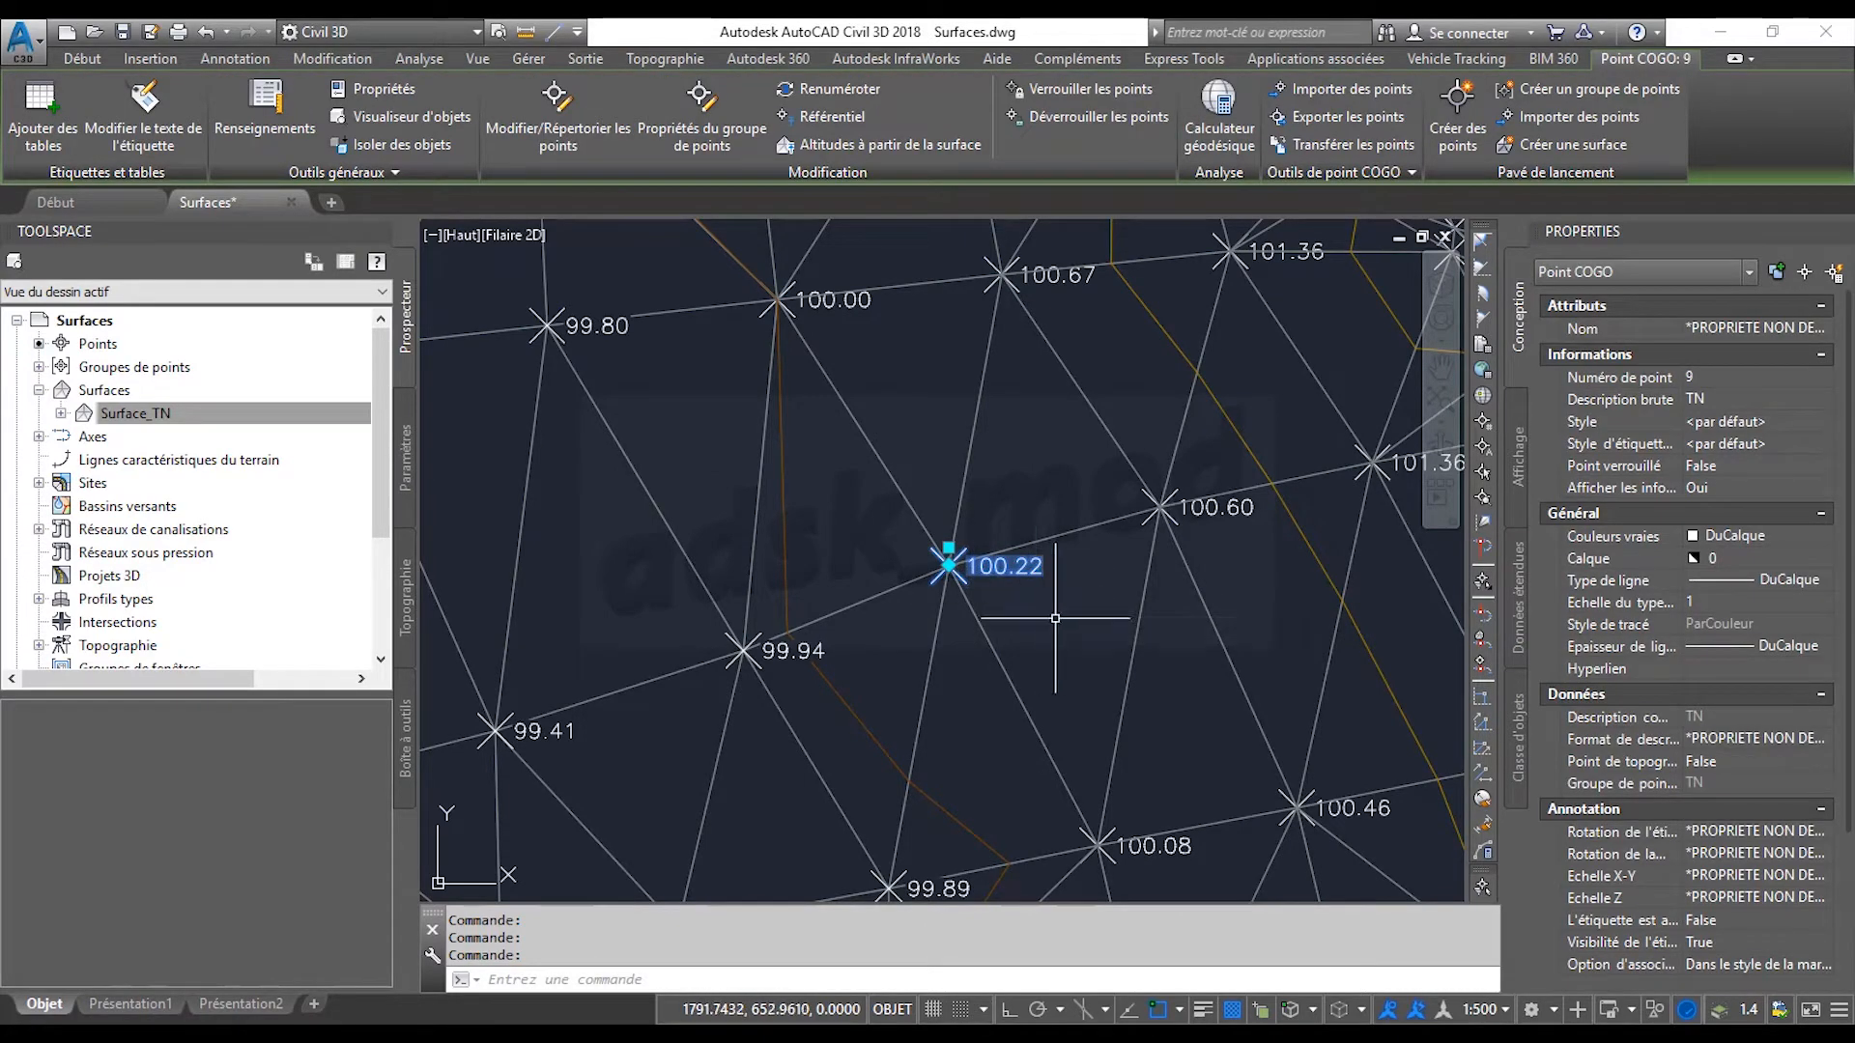
scroll(1053, 617, "down", 5)
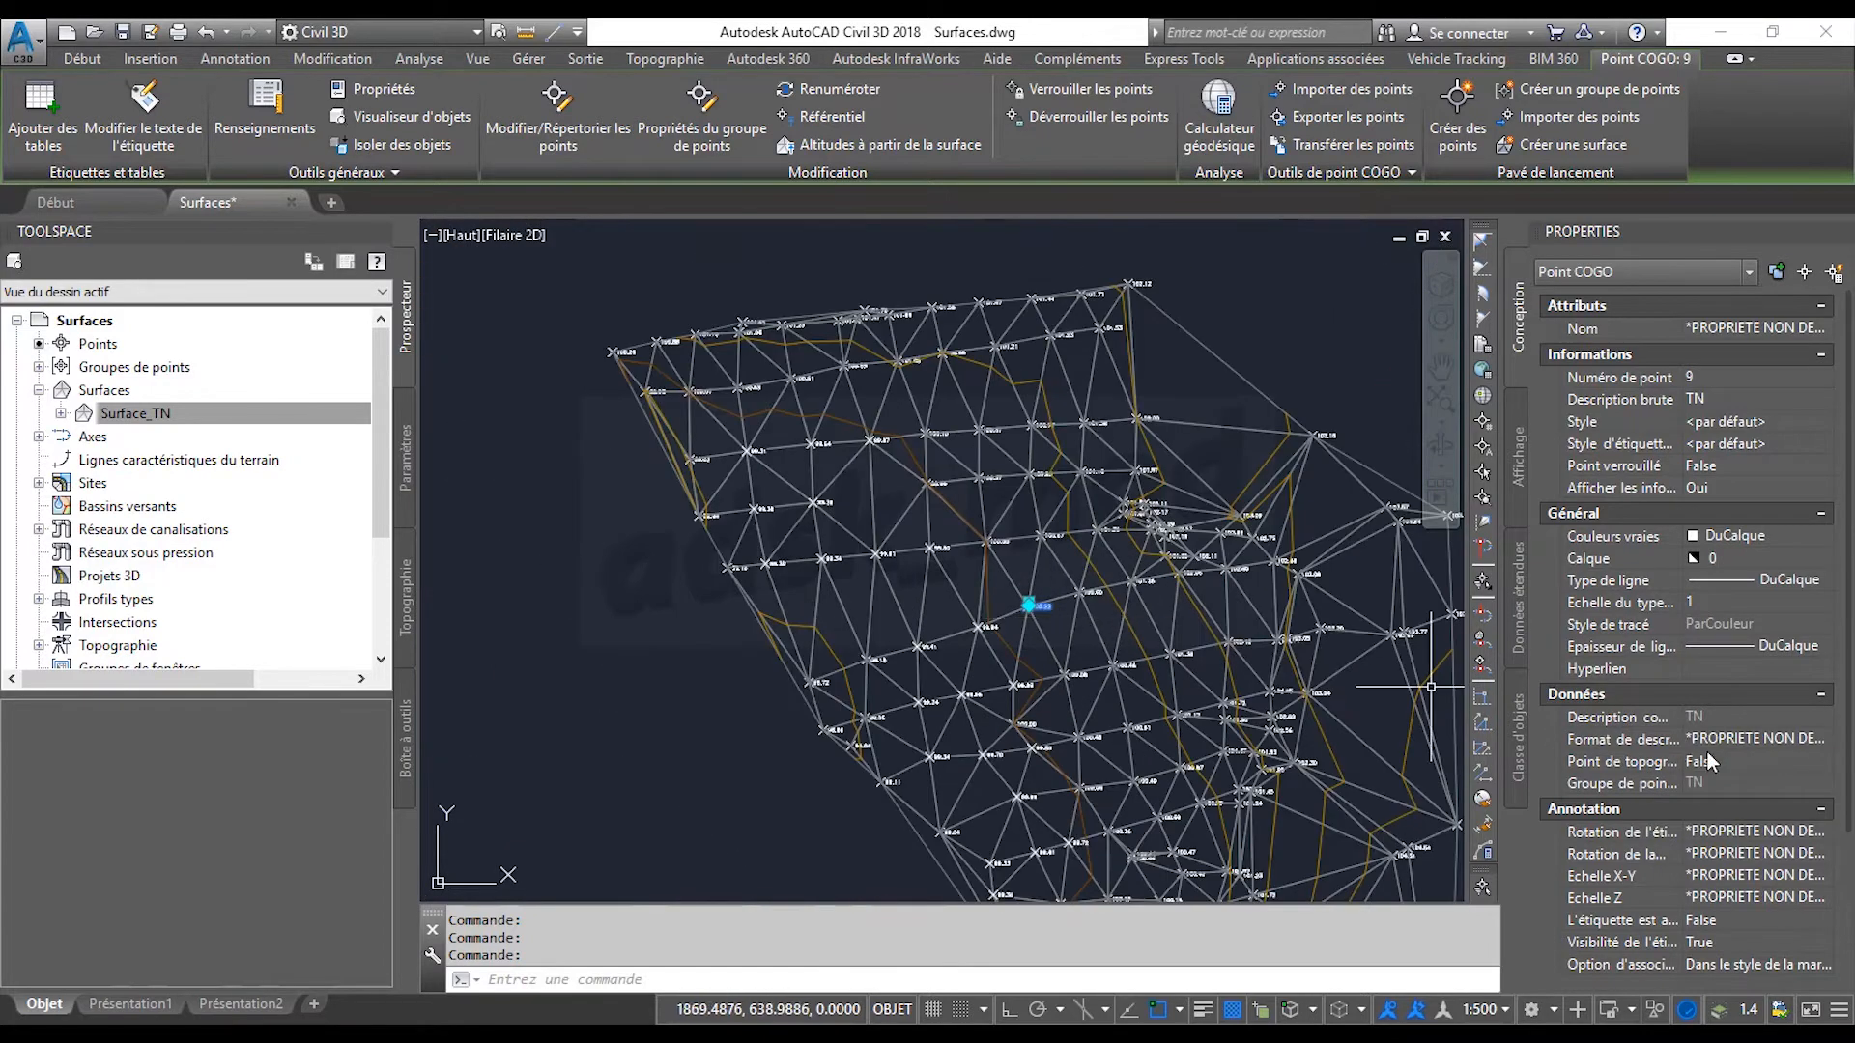
scroll(1710, 758, "down", 3)
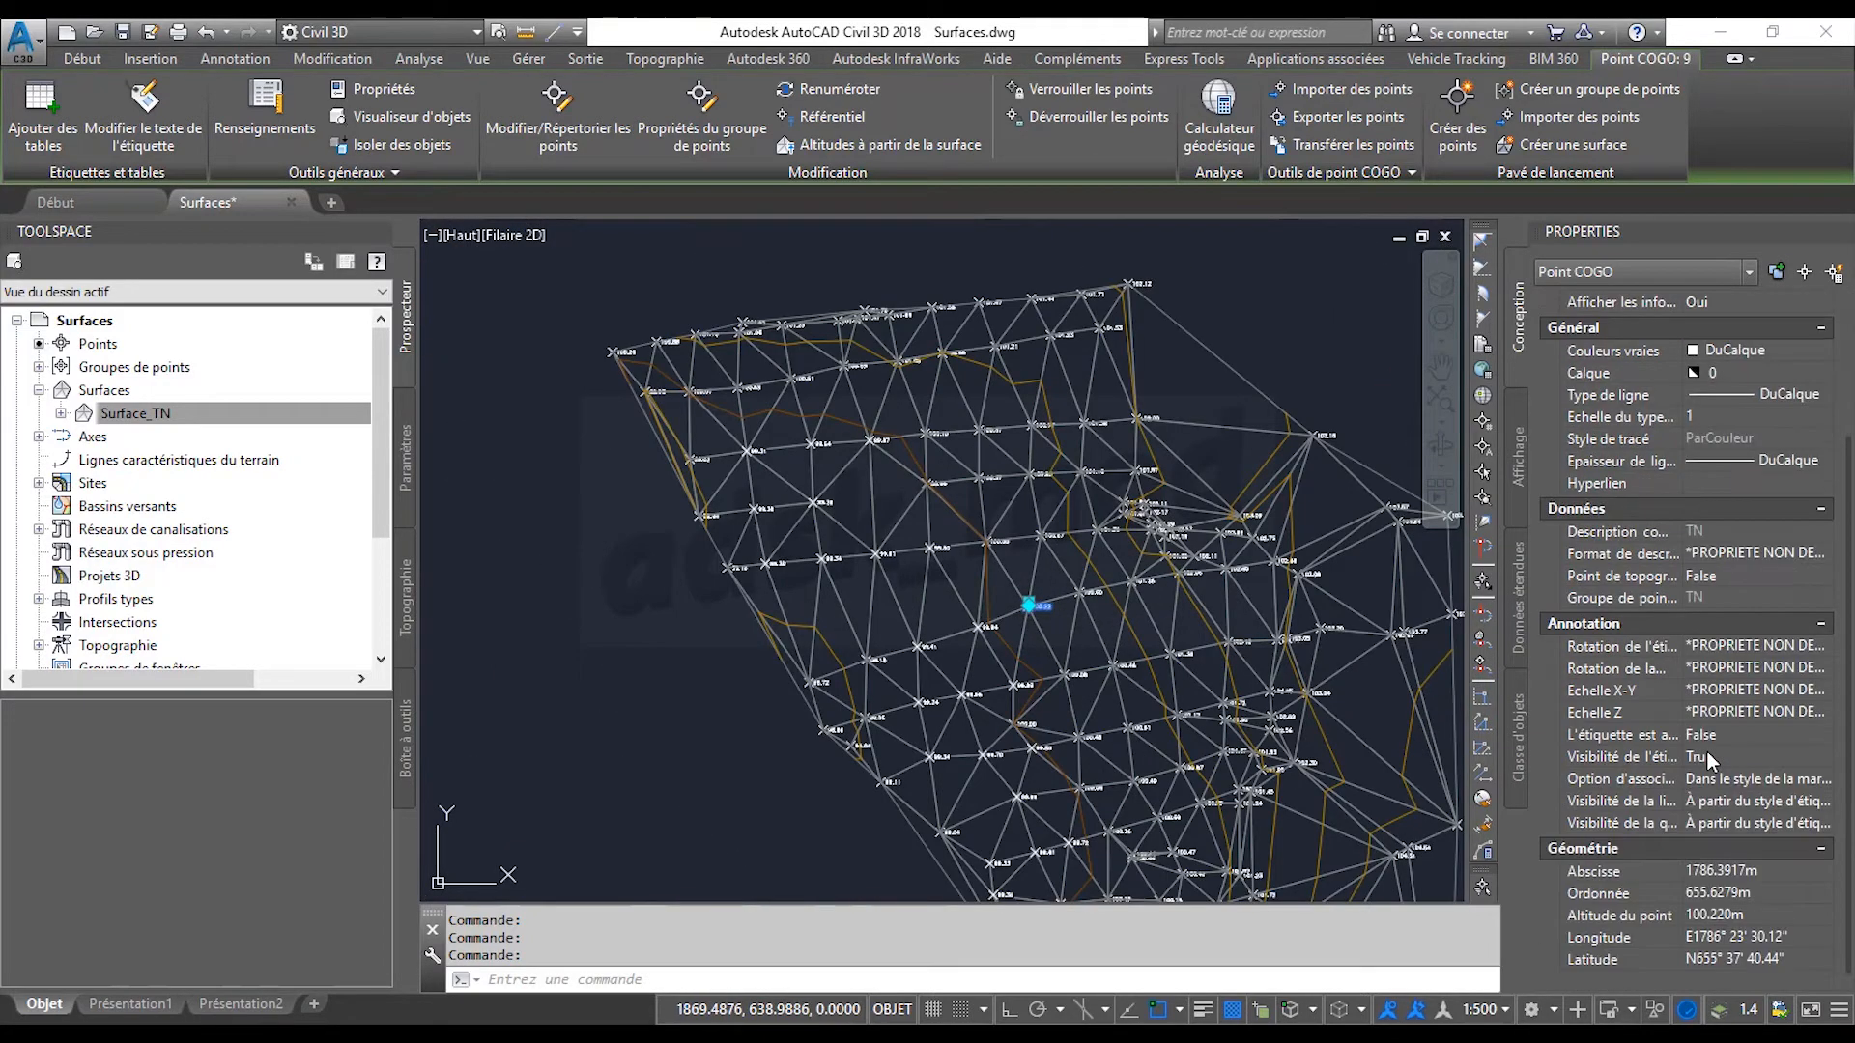
left_click(1753, 918)
type("0")
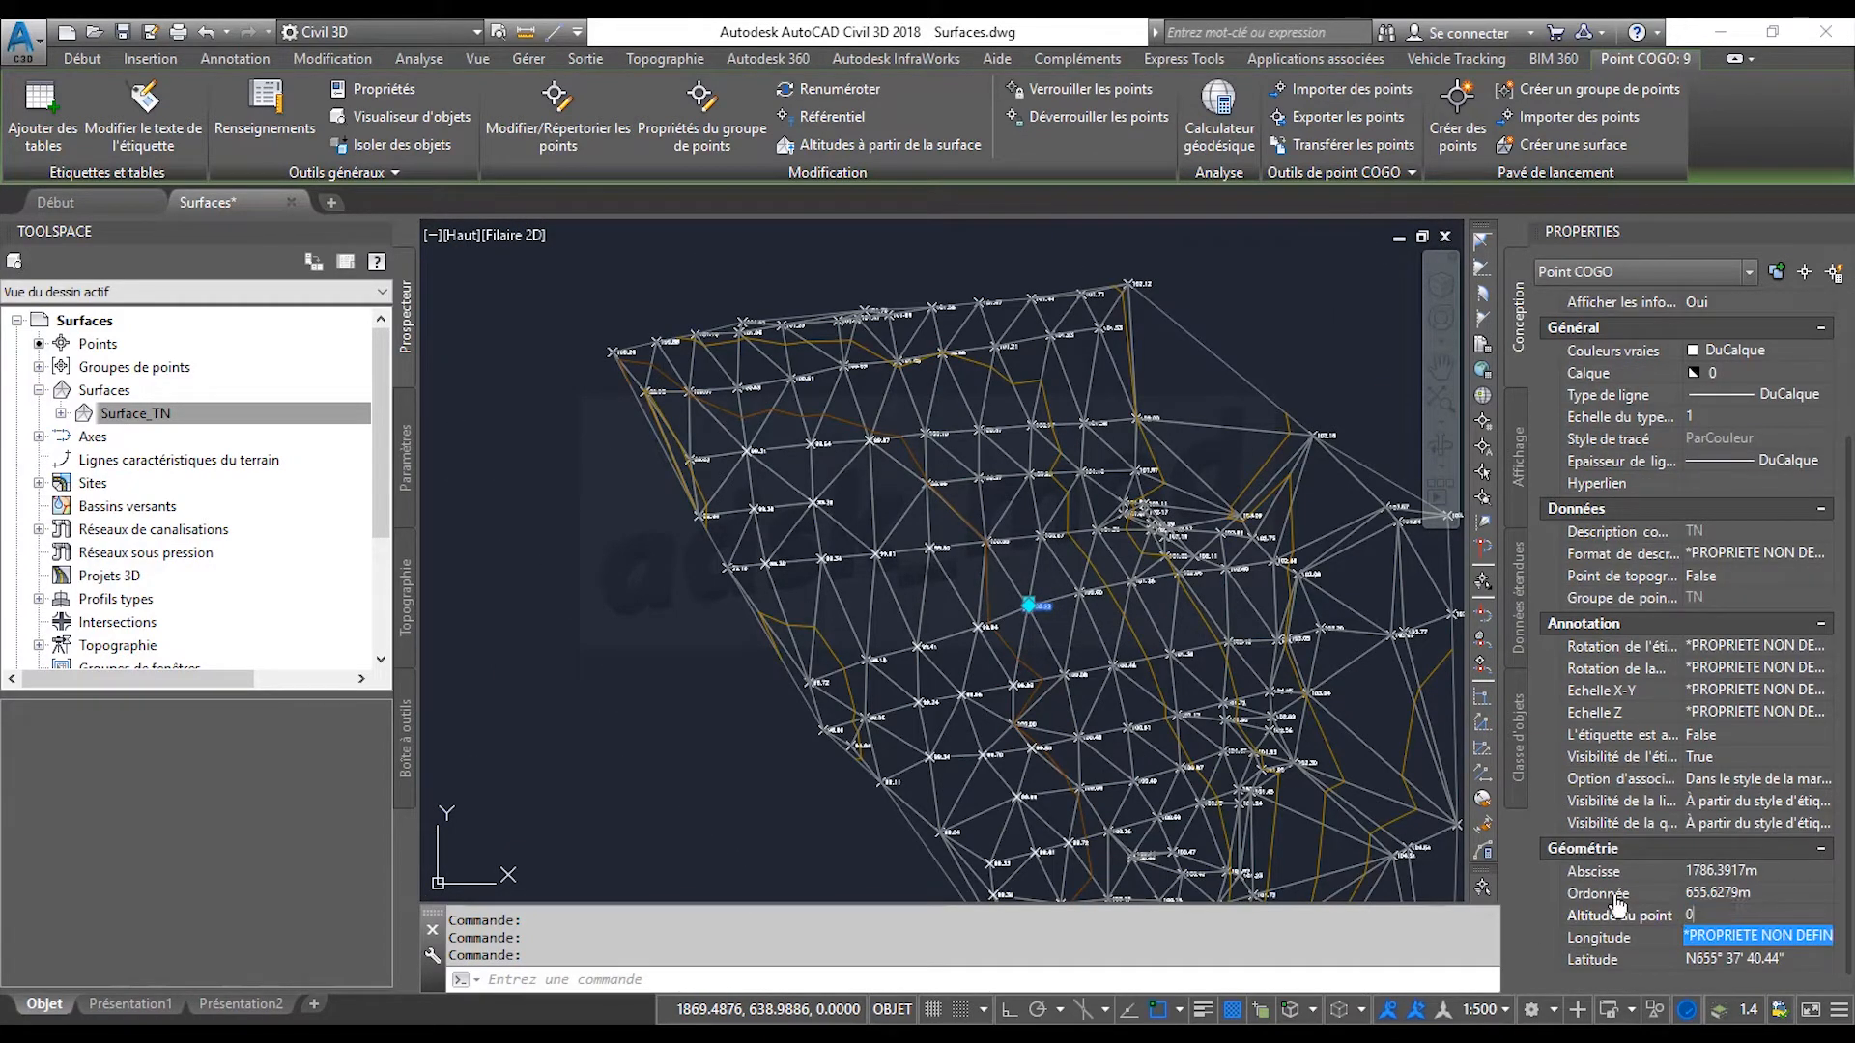
key("Return")
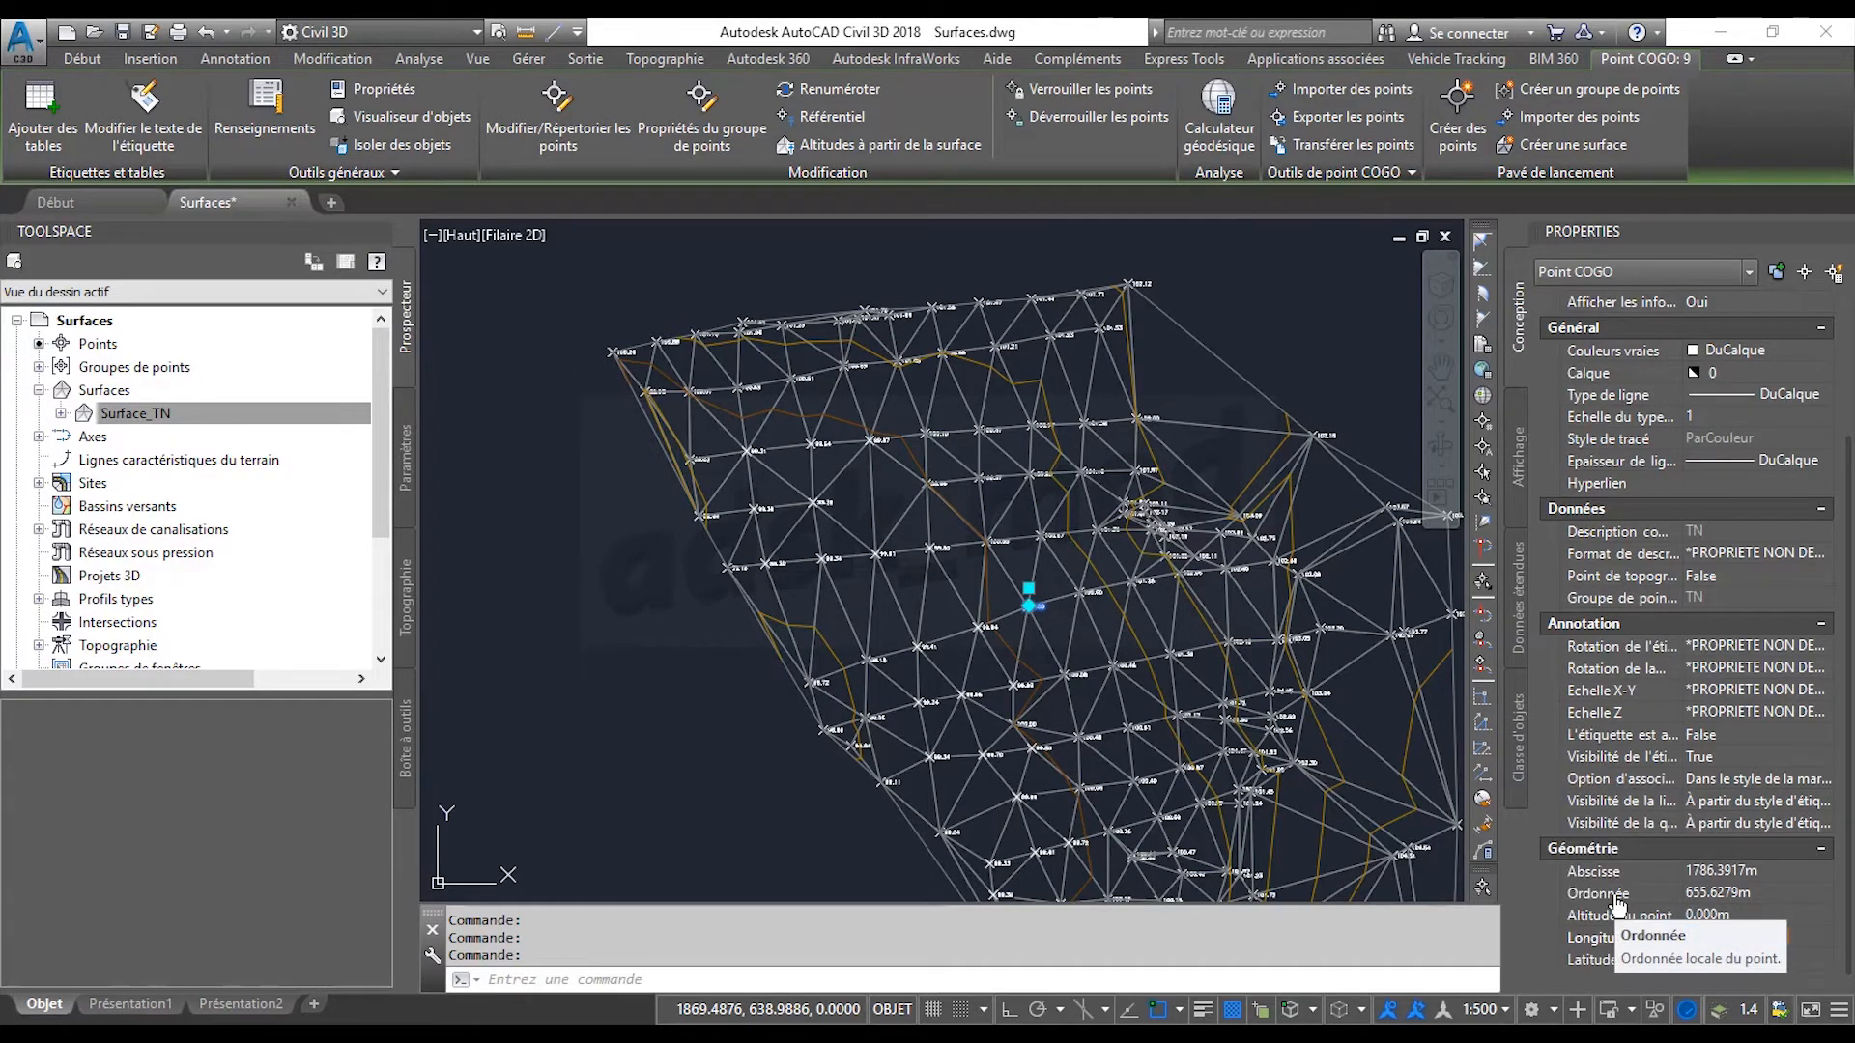
left_click(128, 418)
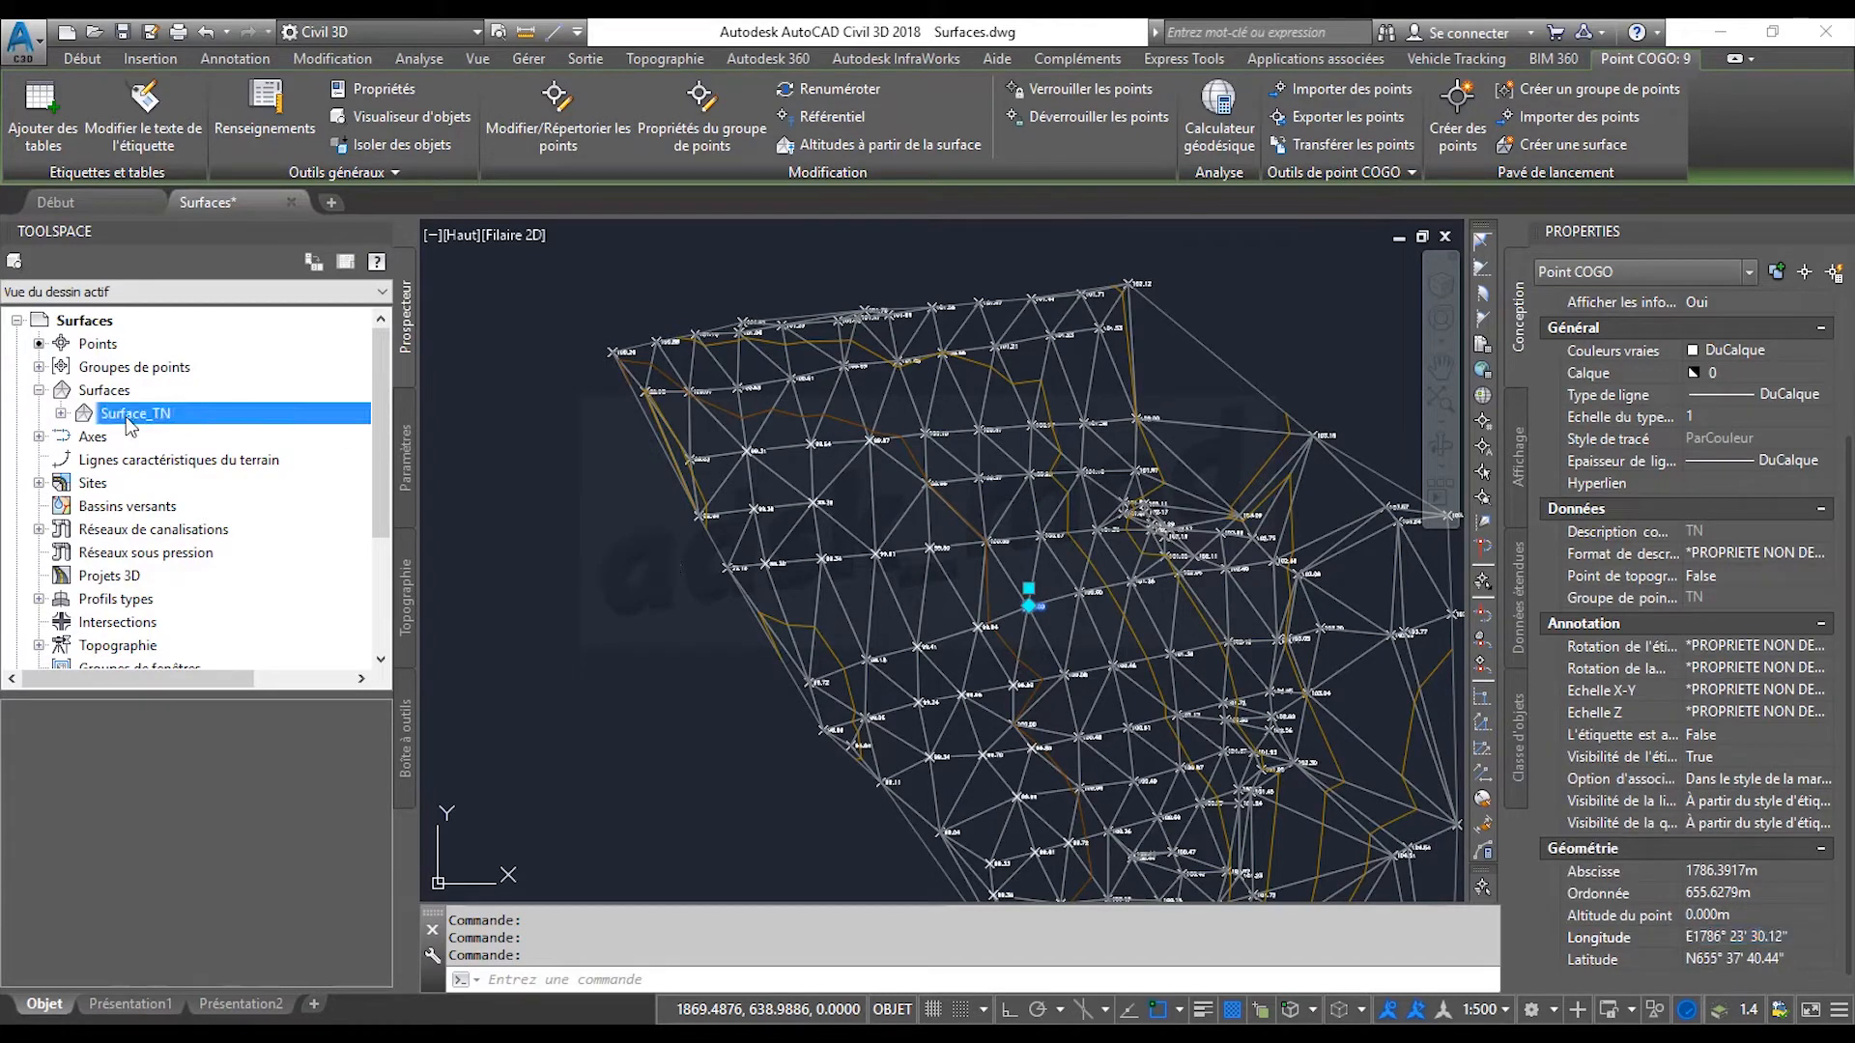
scroll(1034, 618, "up", 4)
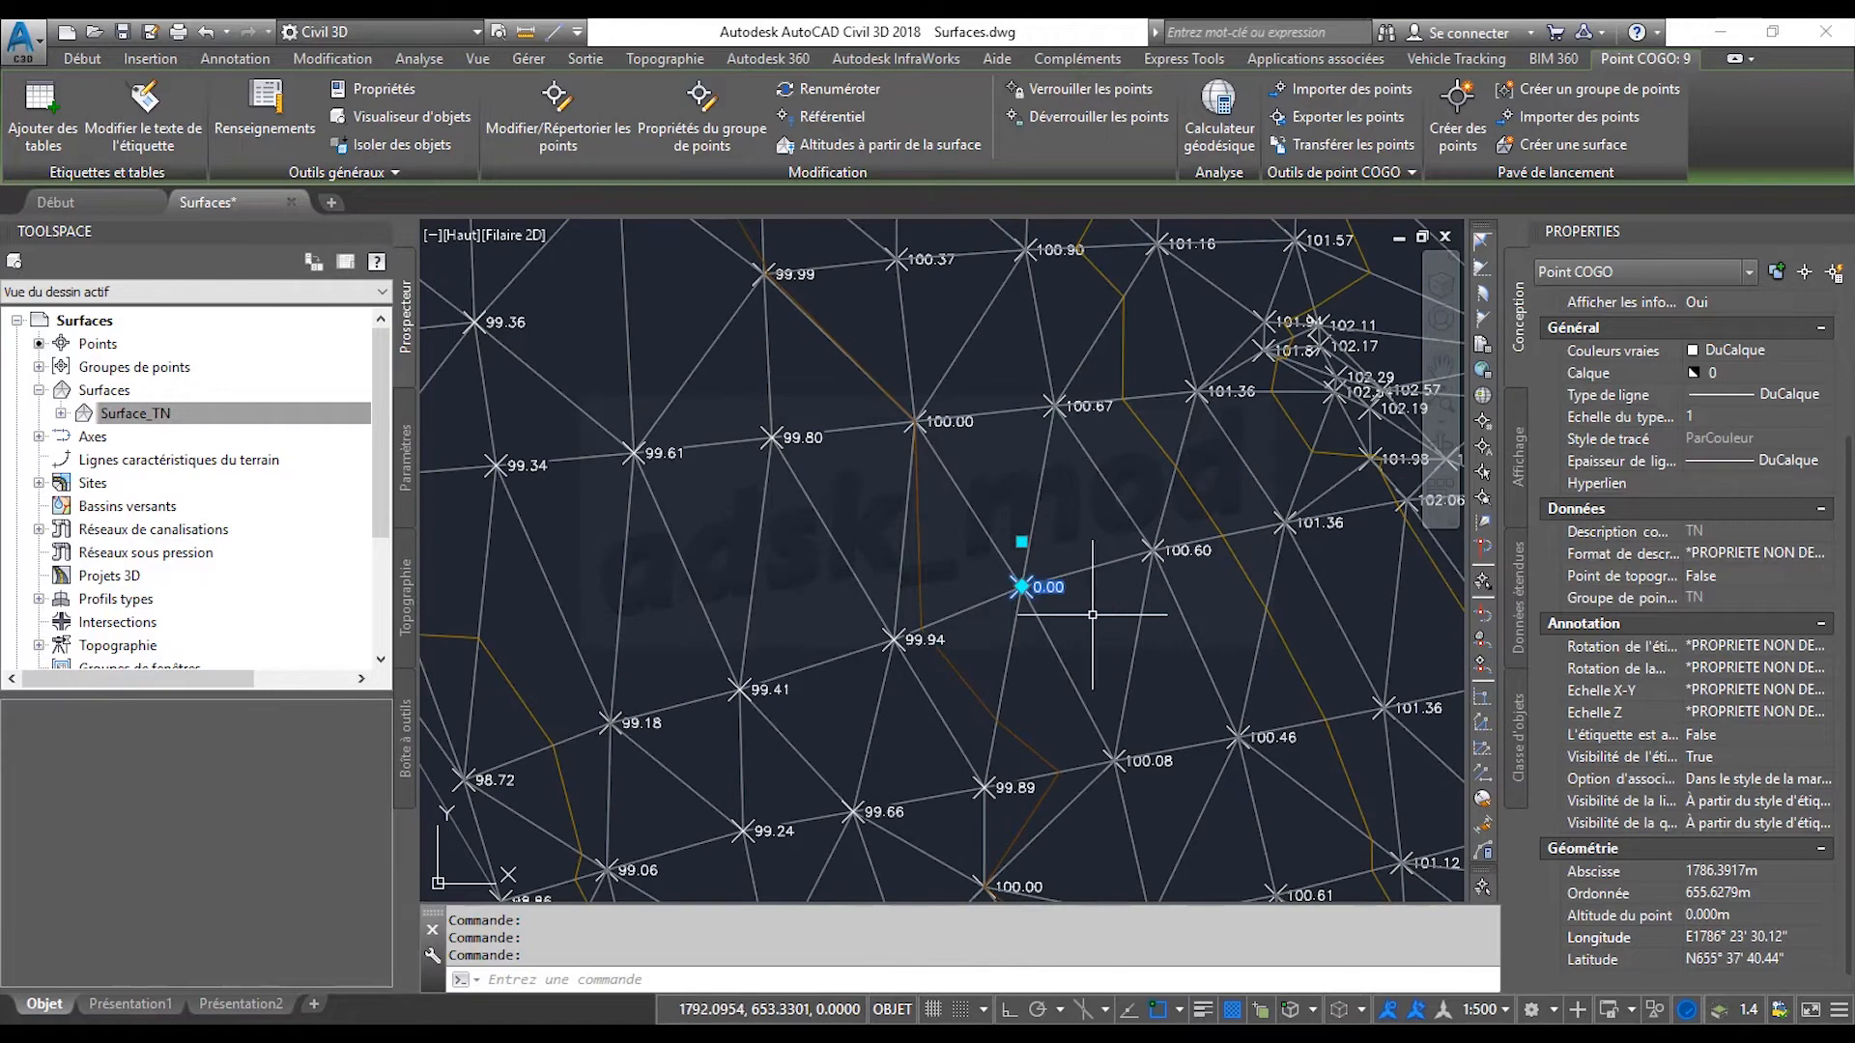
key("Escape")
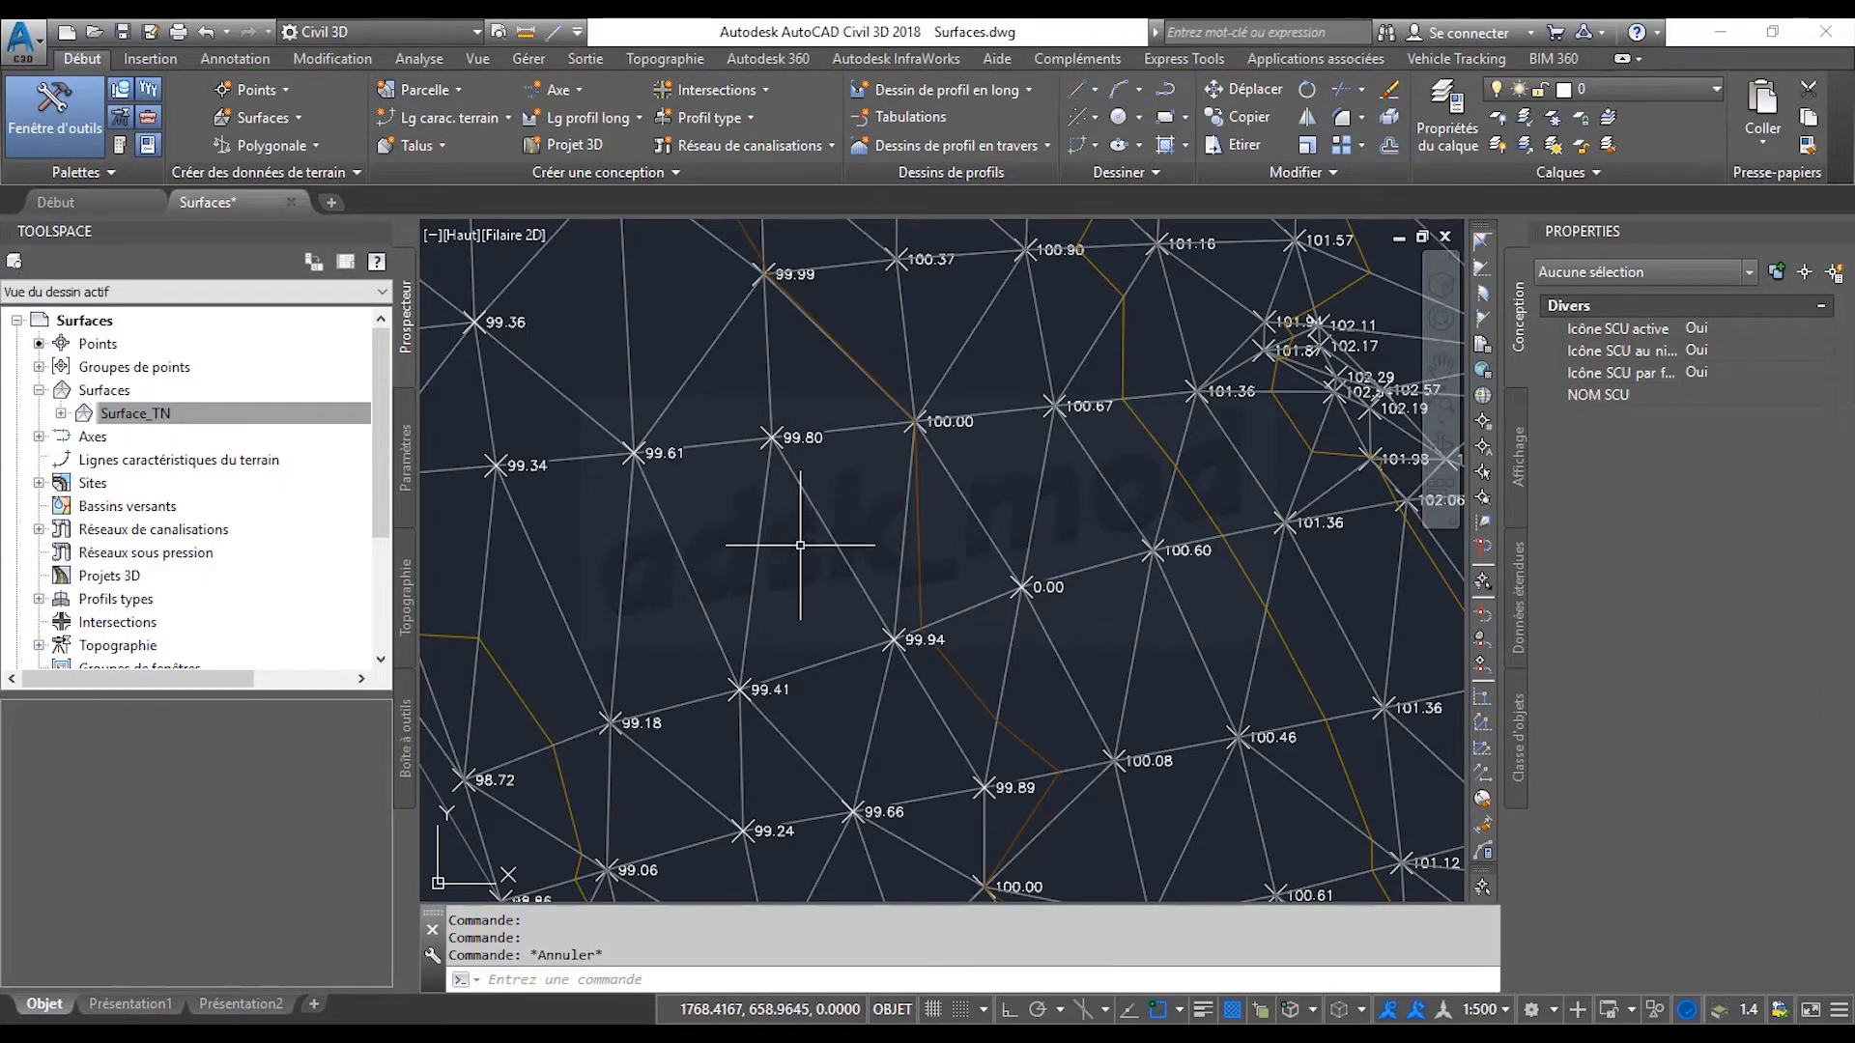
Regenerate the drawing and rebuild Surface_TN so it takes in the modified point elevation.
type("rgt")
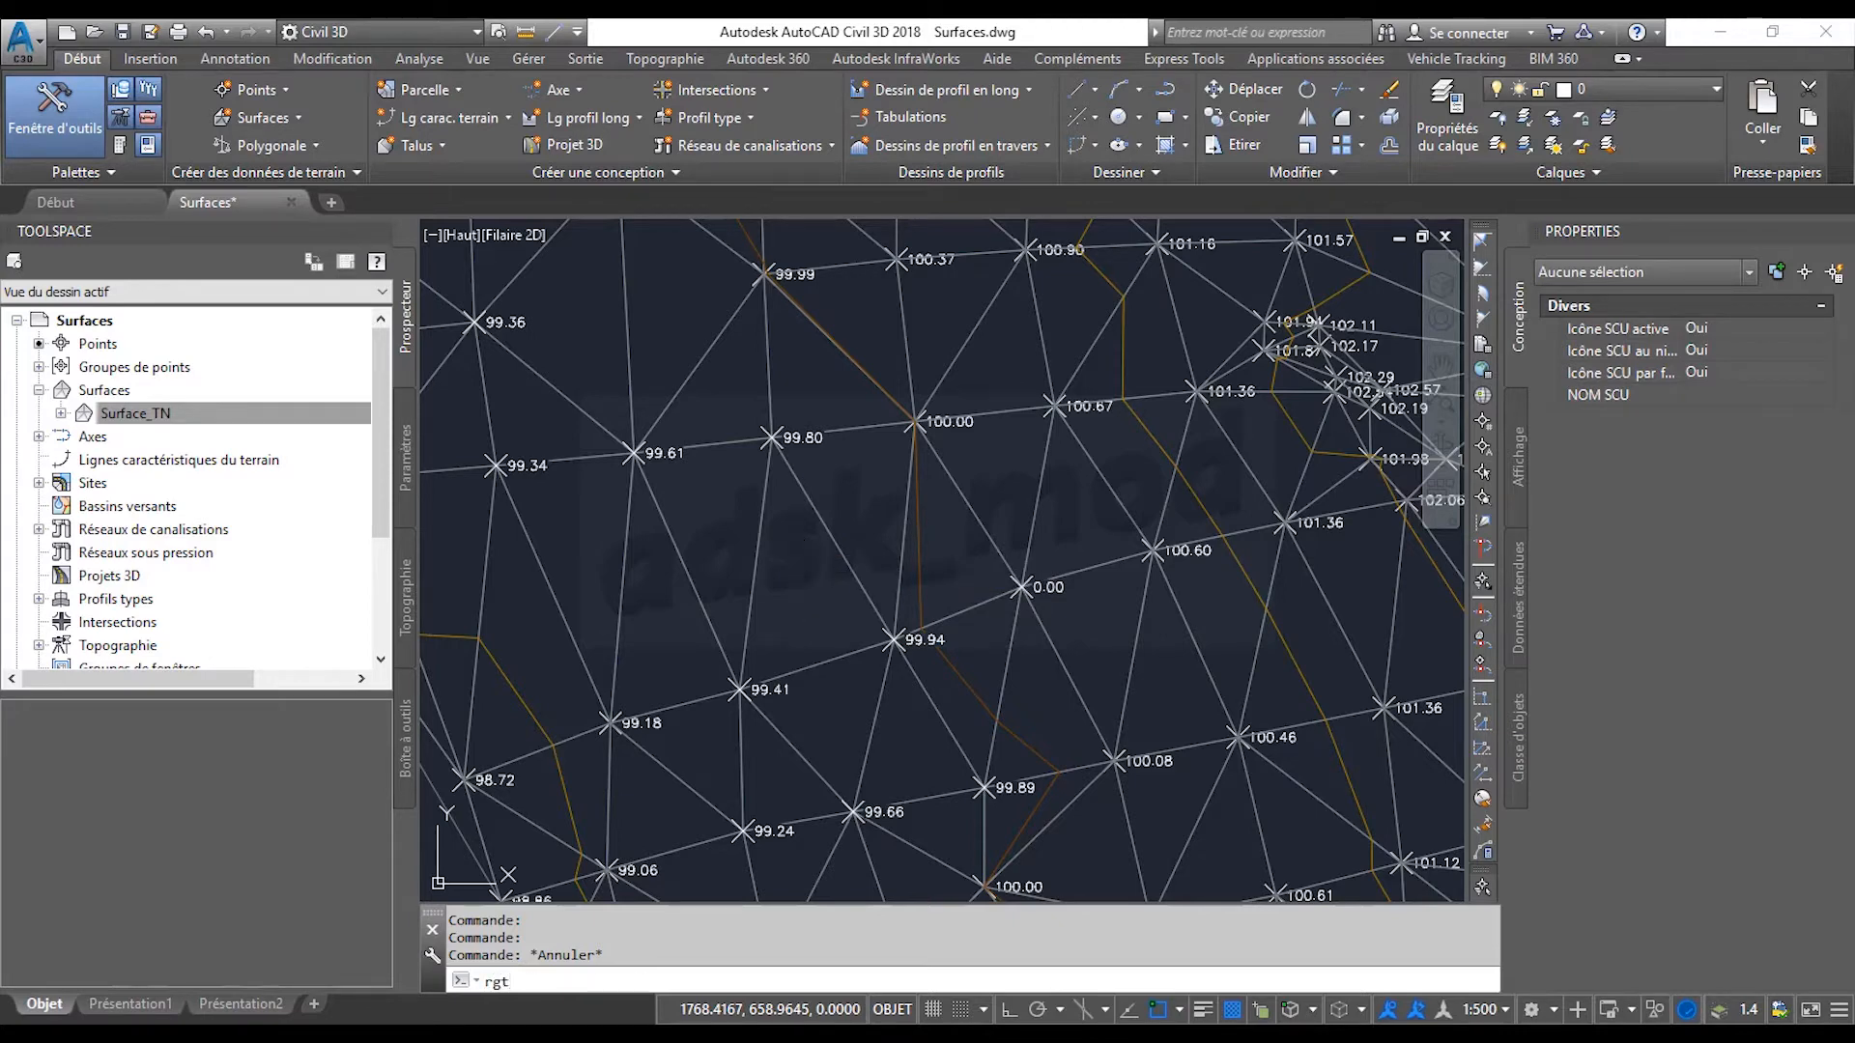
key("Return")
scroll(927, 628, "down", 5)
middle_click_drag(928, 628, 749, 509)
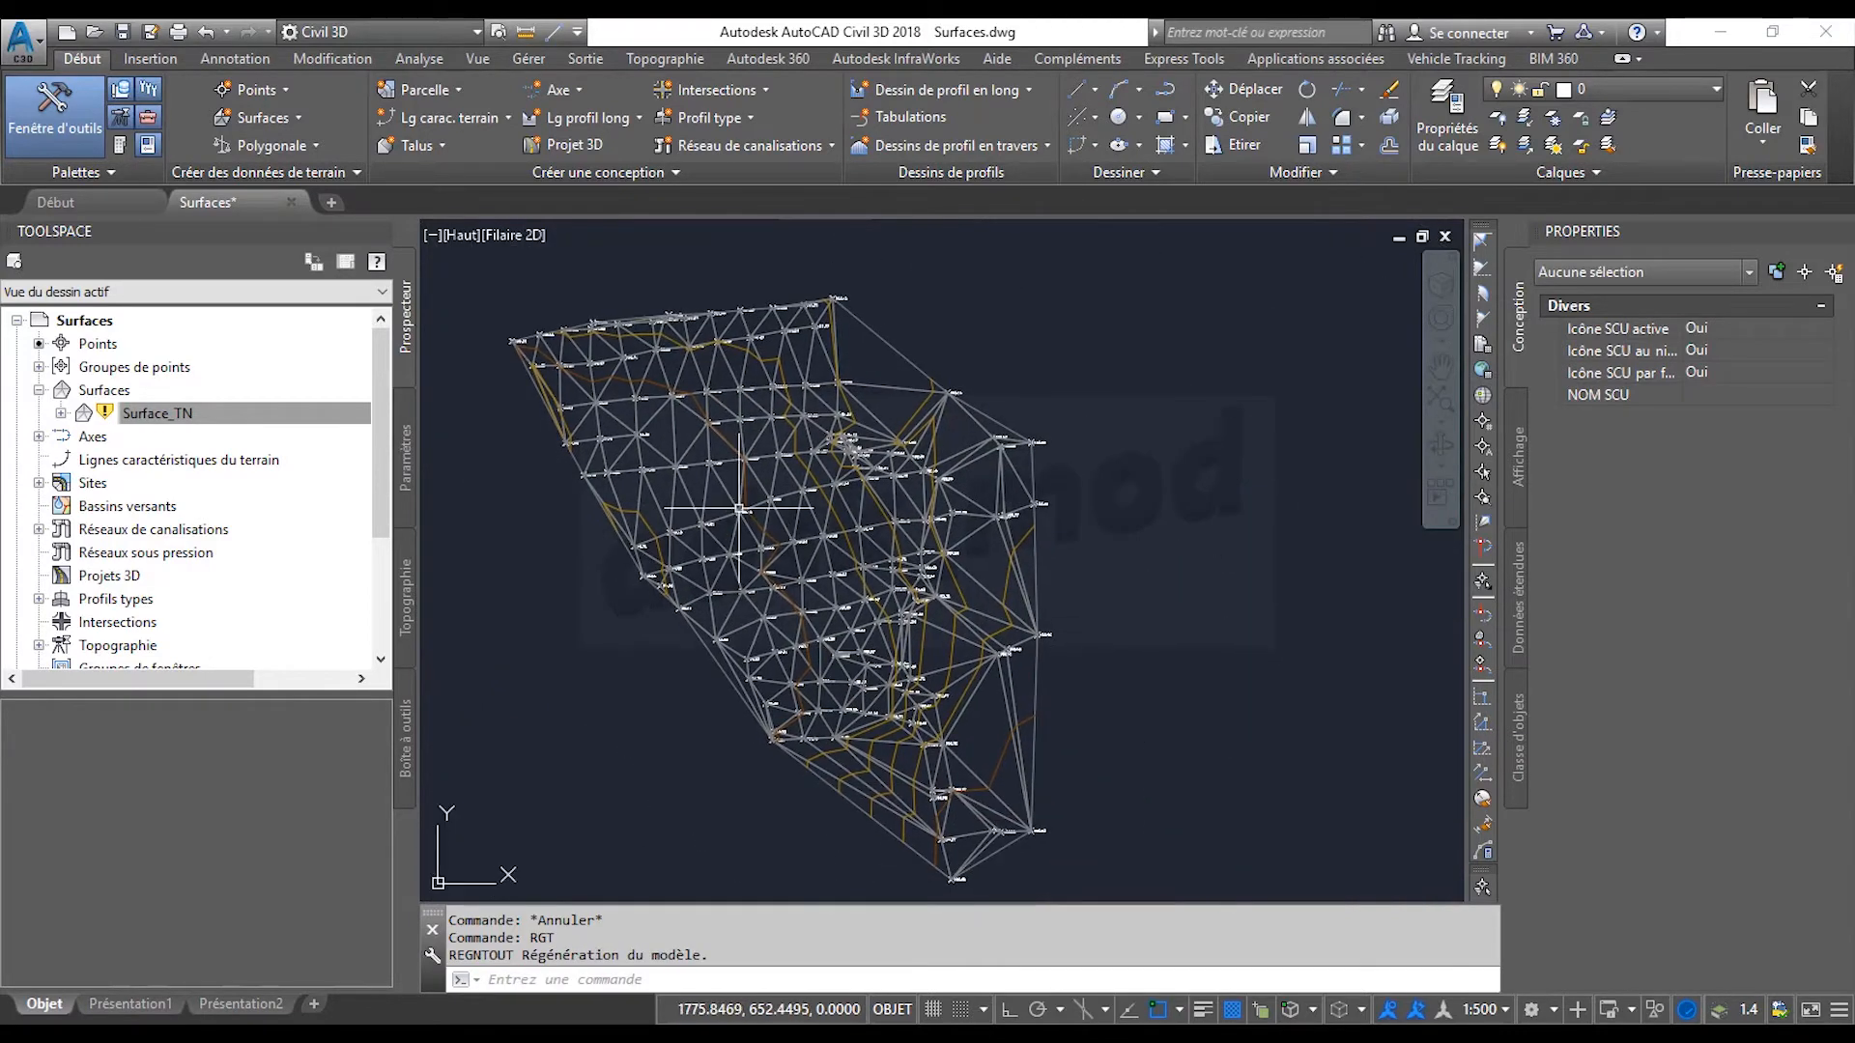
left_click(166, 414)
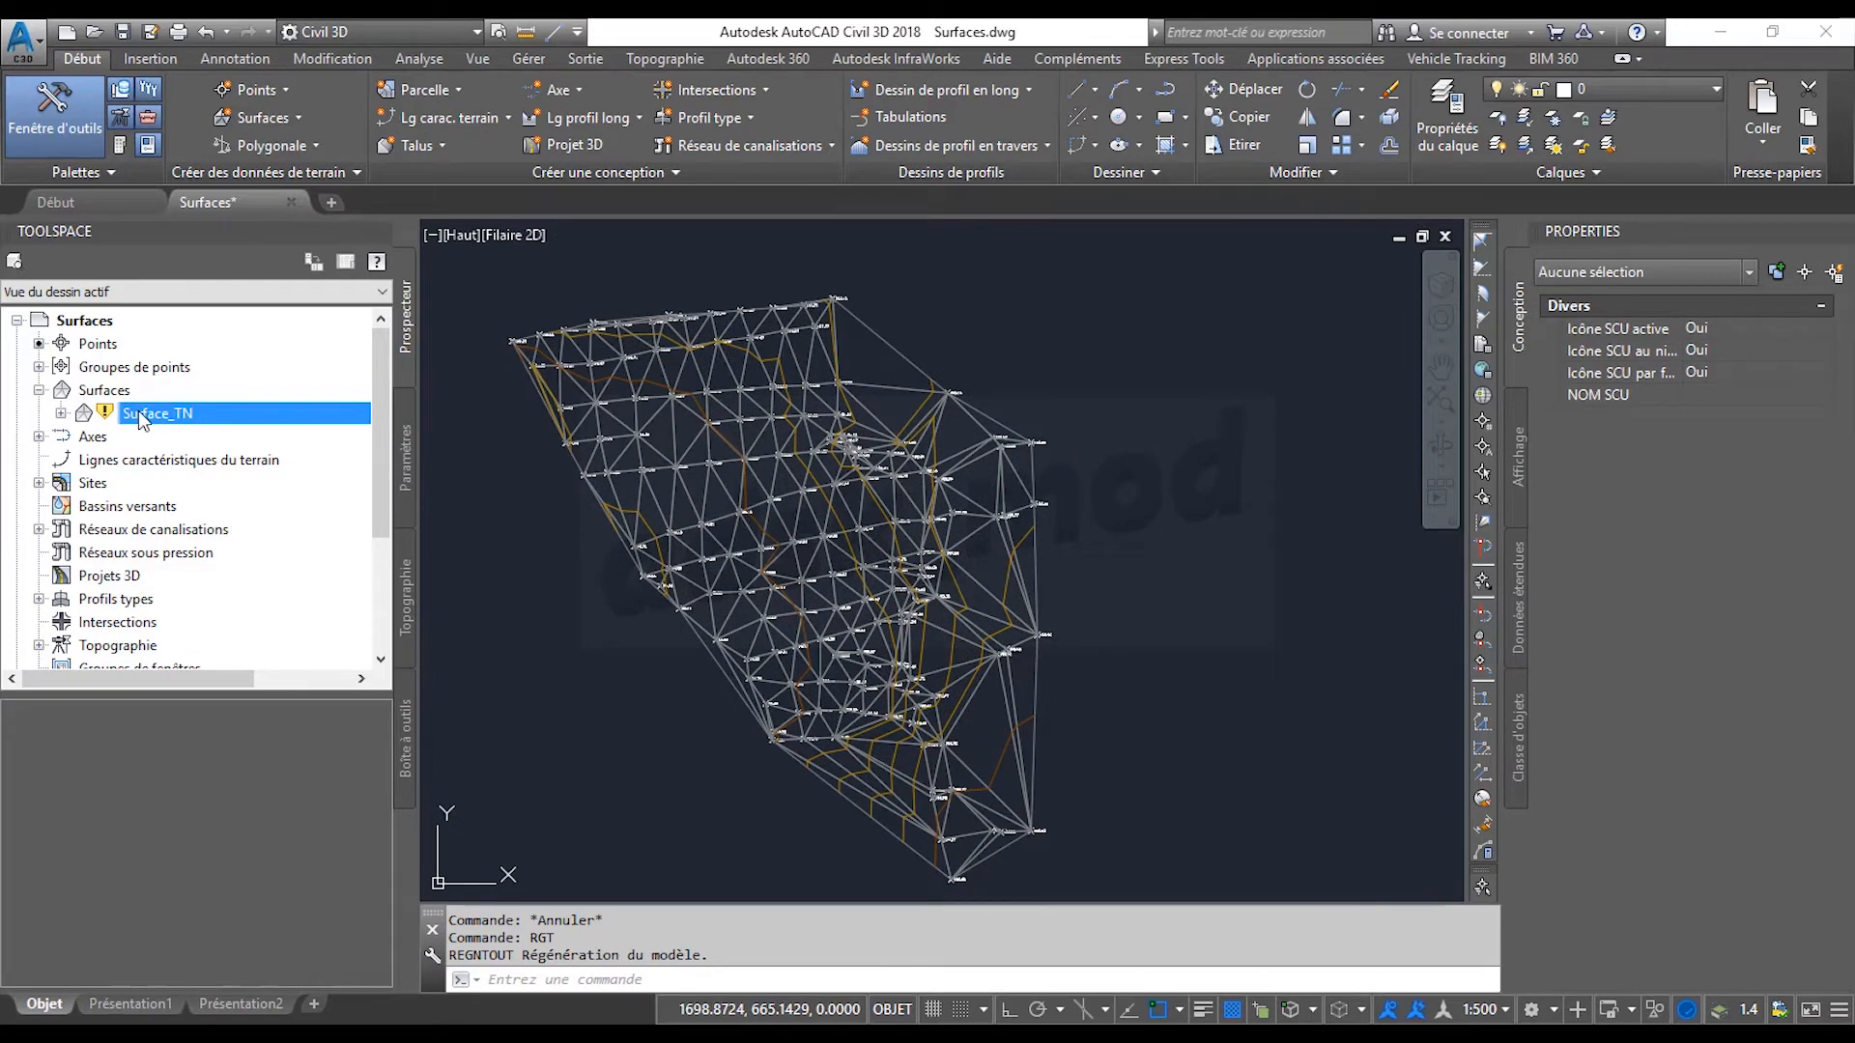
right_click(142, 419)
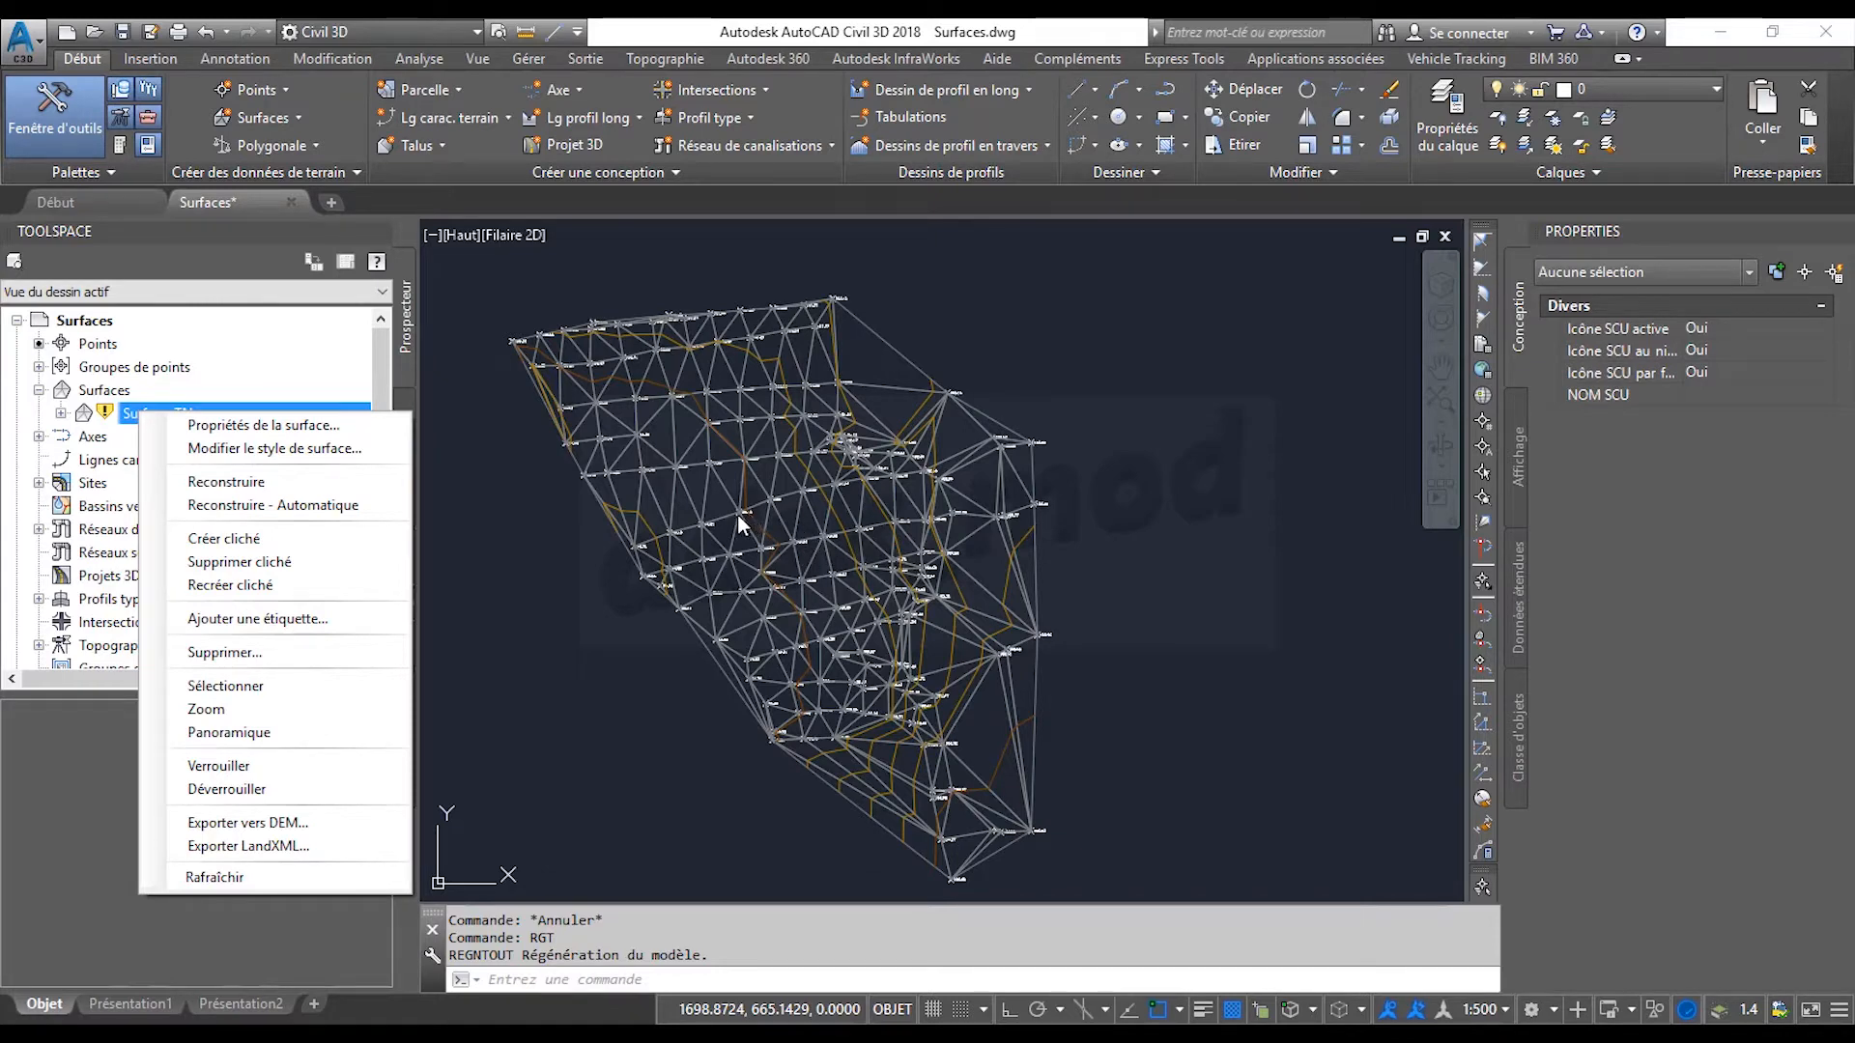
left_click(238, 486)
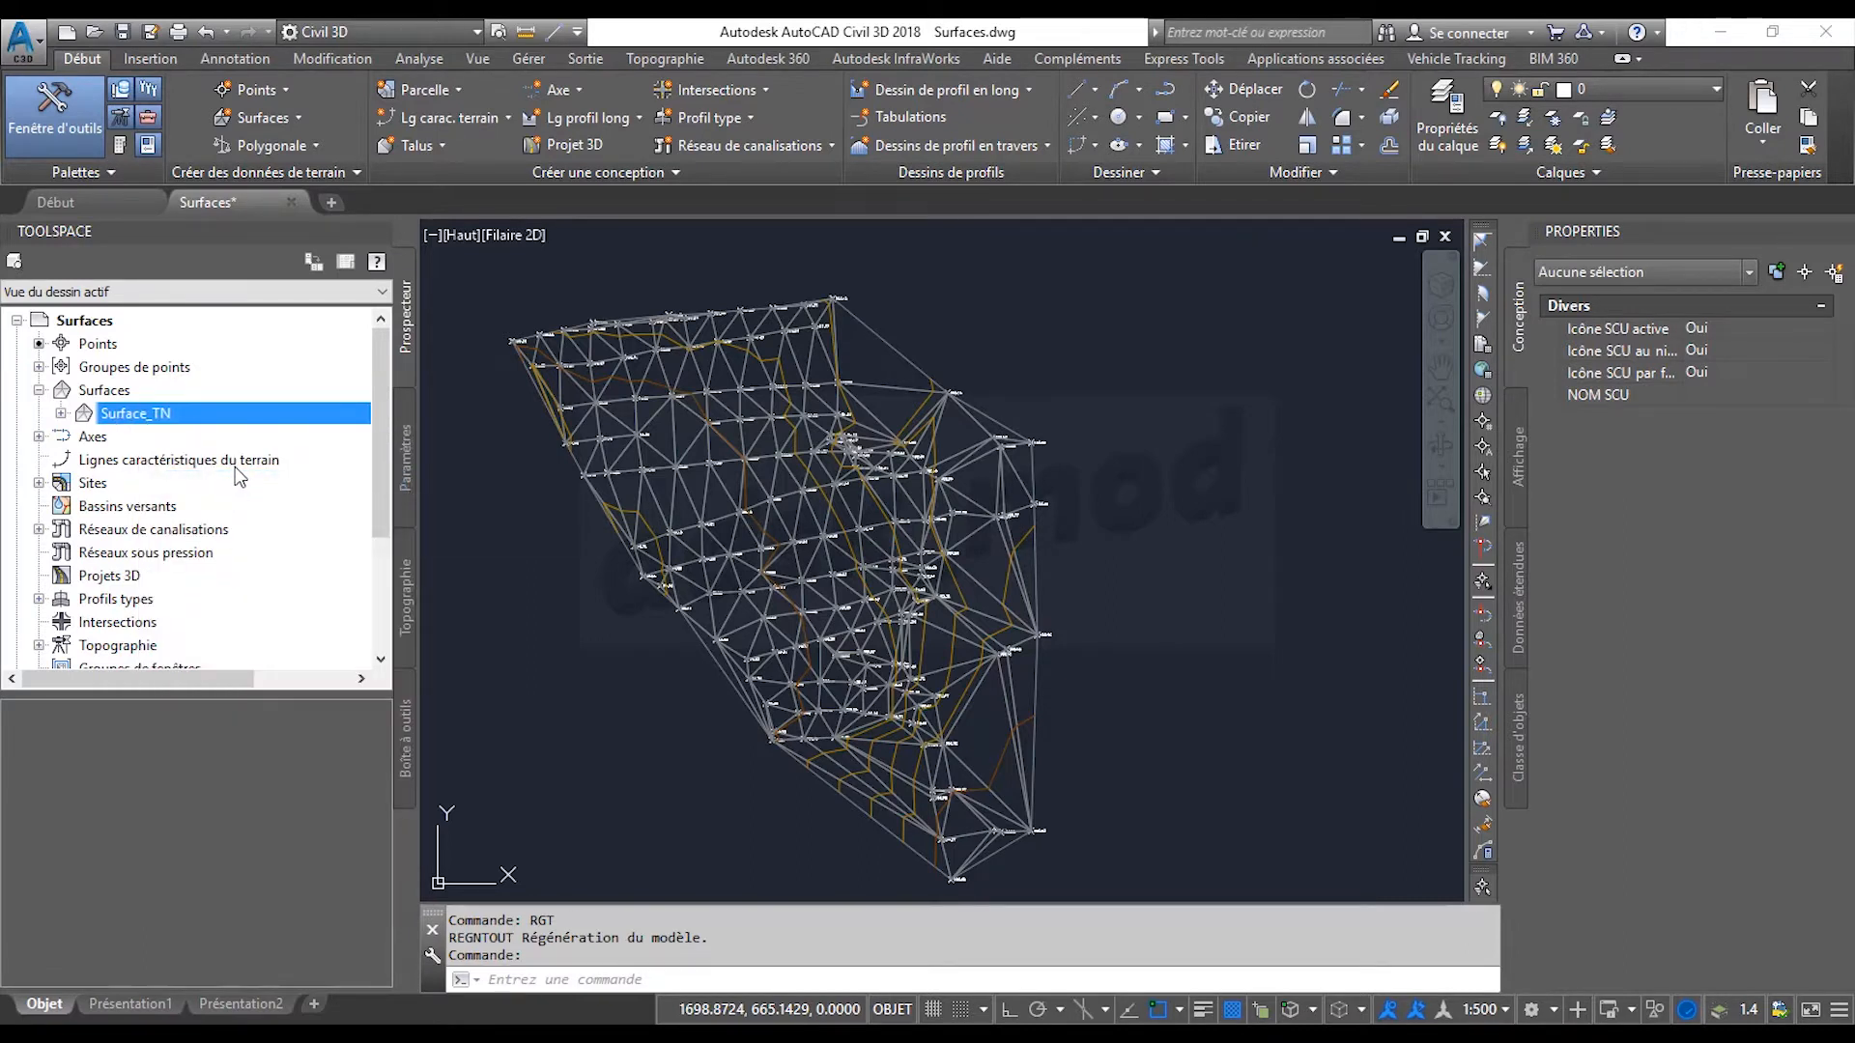
Turn on automatic rebuilding for Surface_TN, expand its entry in the tree, and inspect the dense contours around the edited point.
right_click(133, 416)
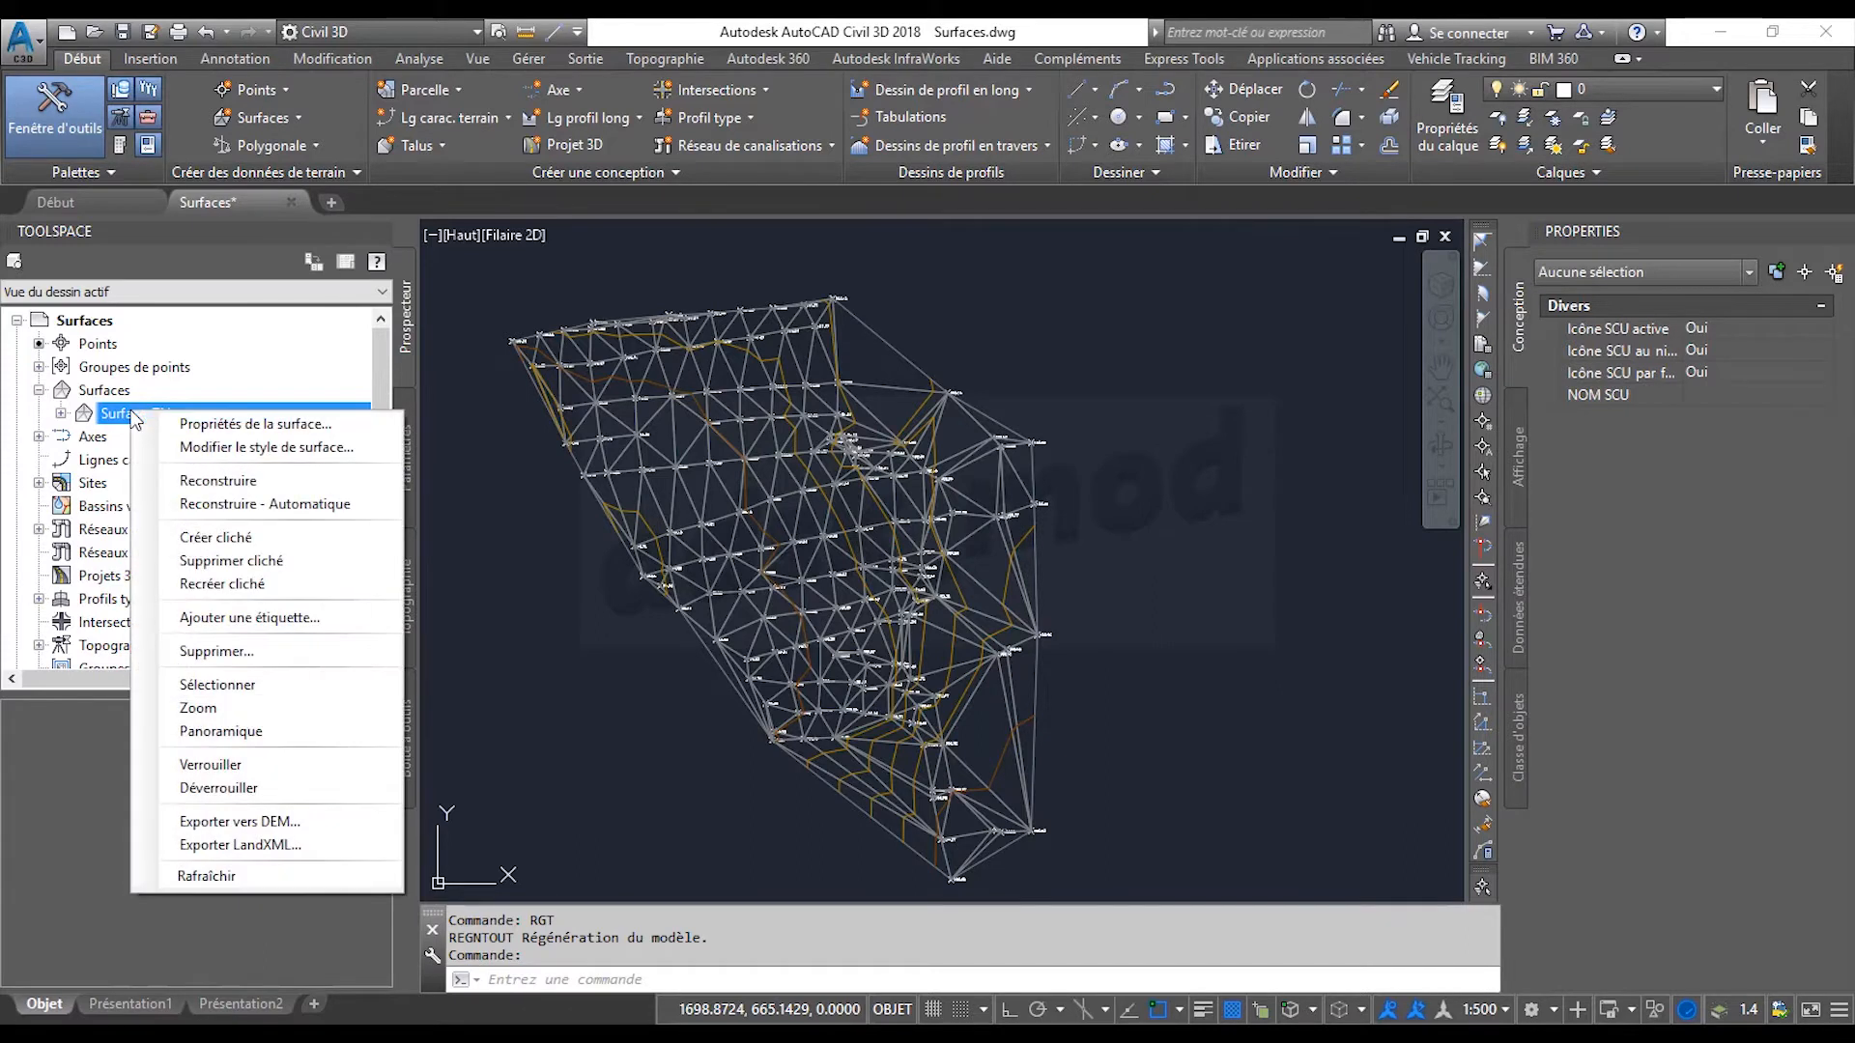
left_click(215, 510)
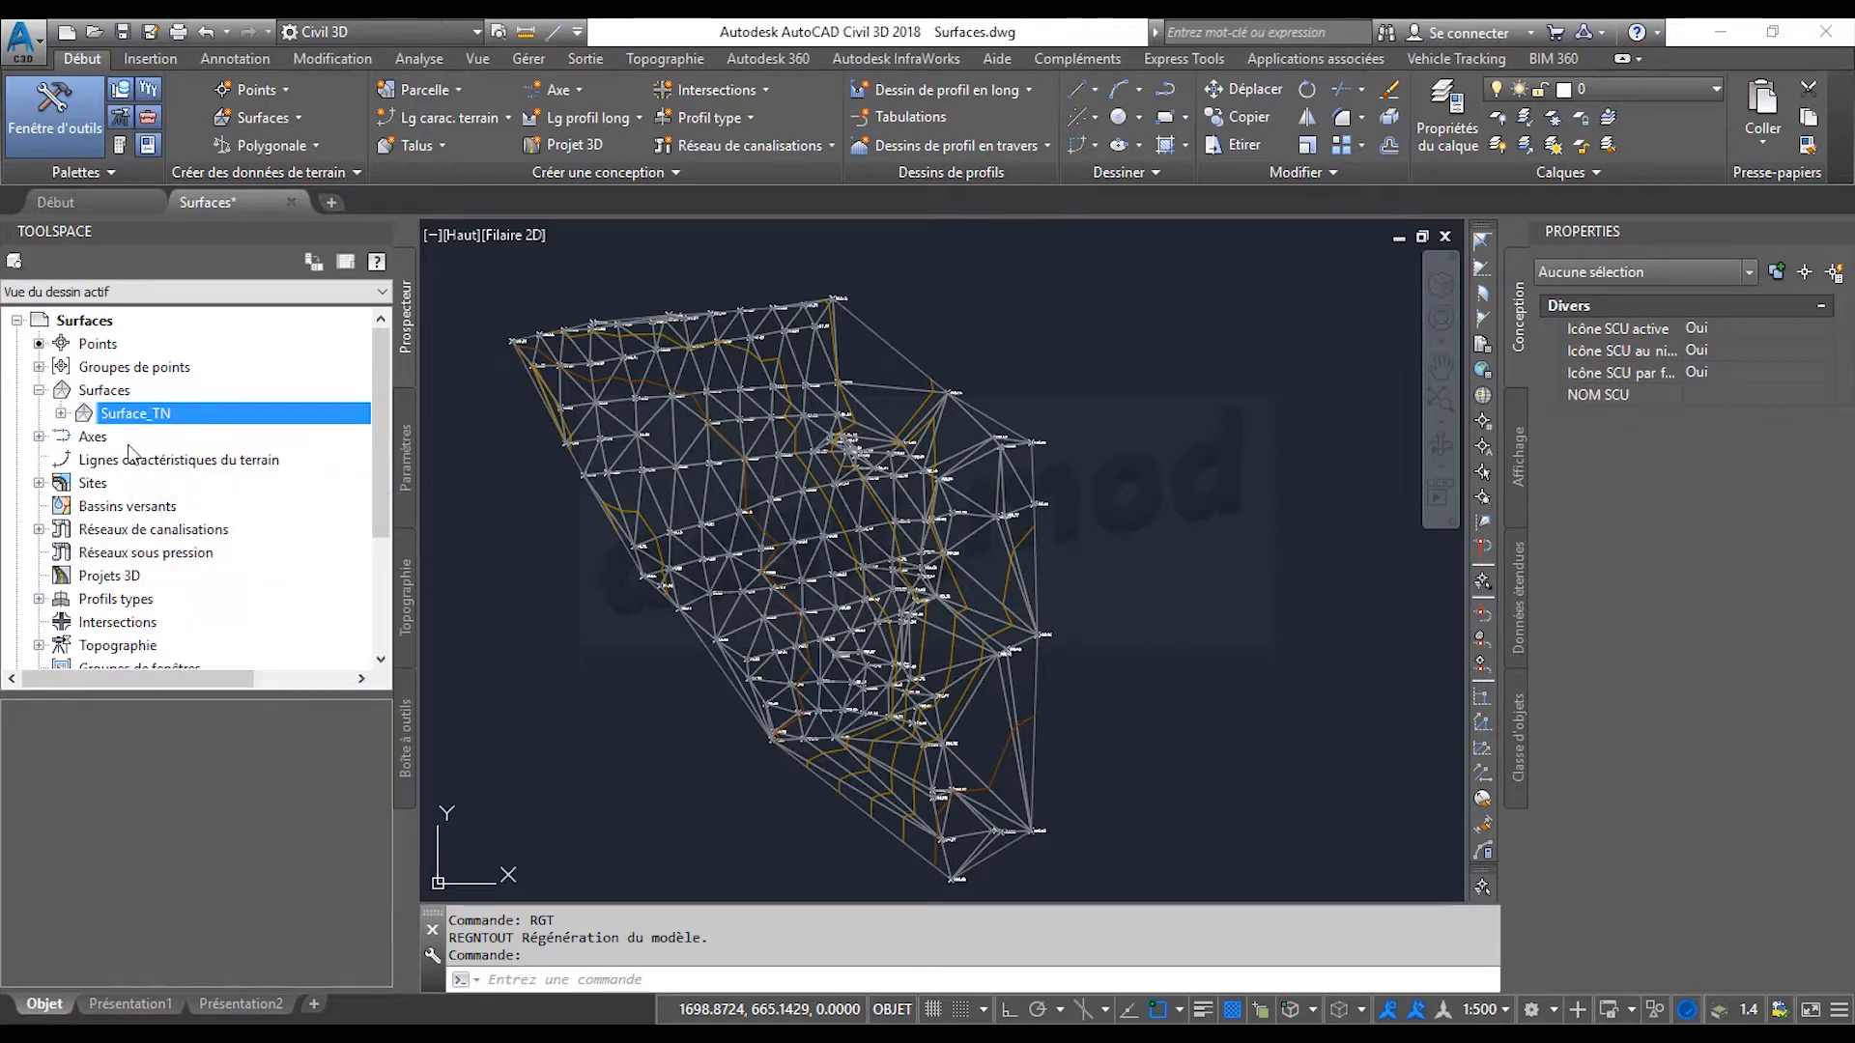
left_click(61, 413)
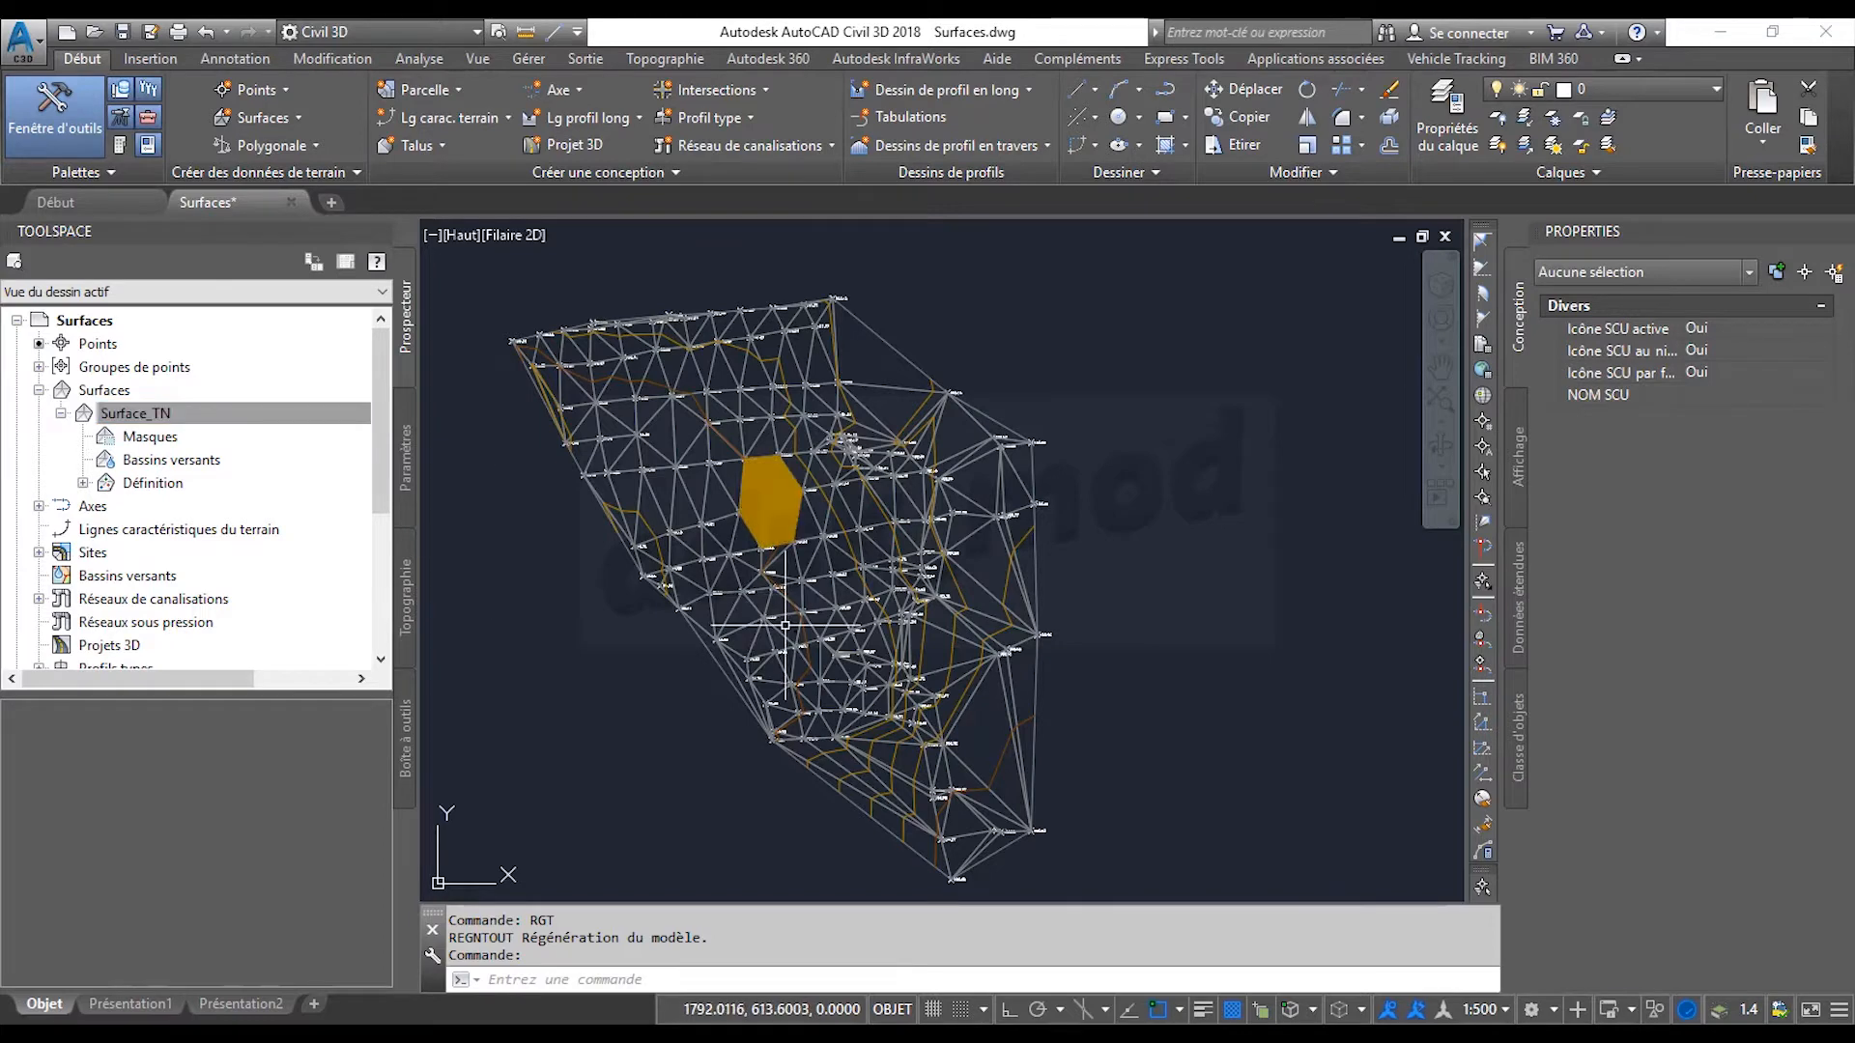
scroll(777, 507, "up", 10)
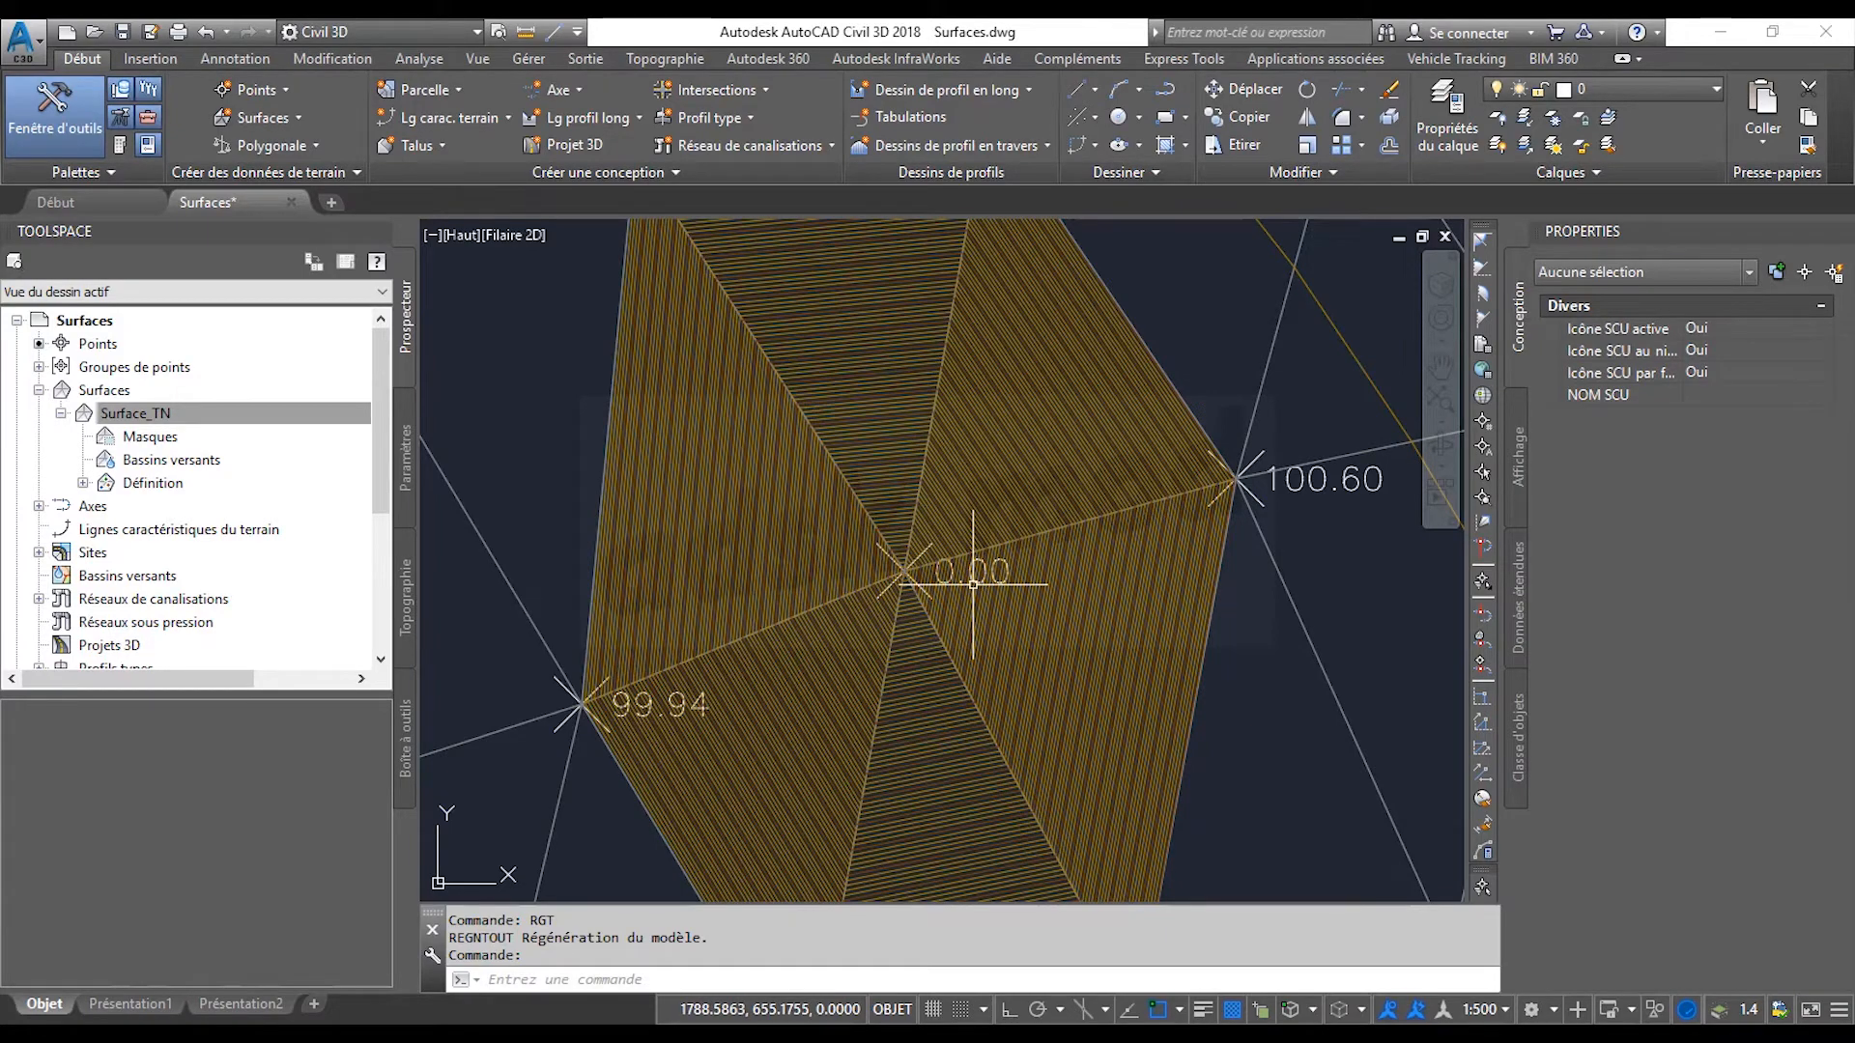
scroll(973, 584, "down", 10)
middle_click_drag(1067, 614, 817, 557)
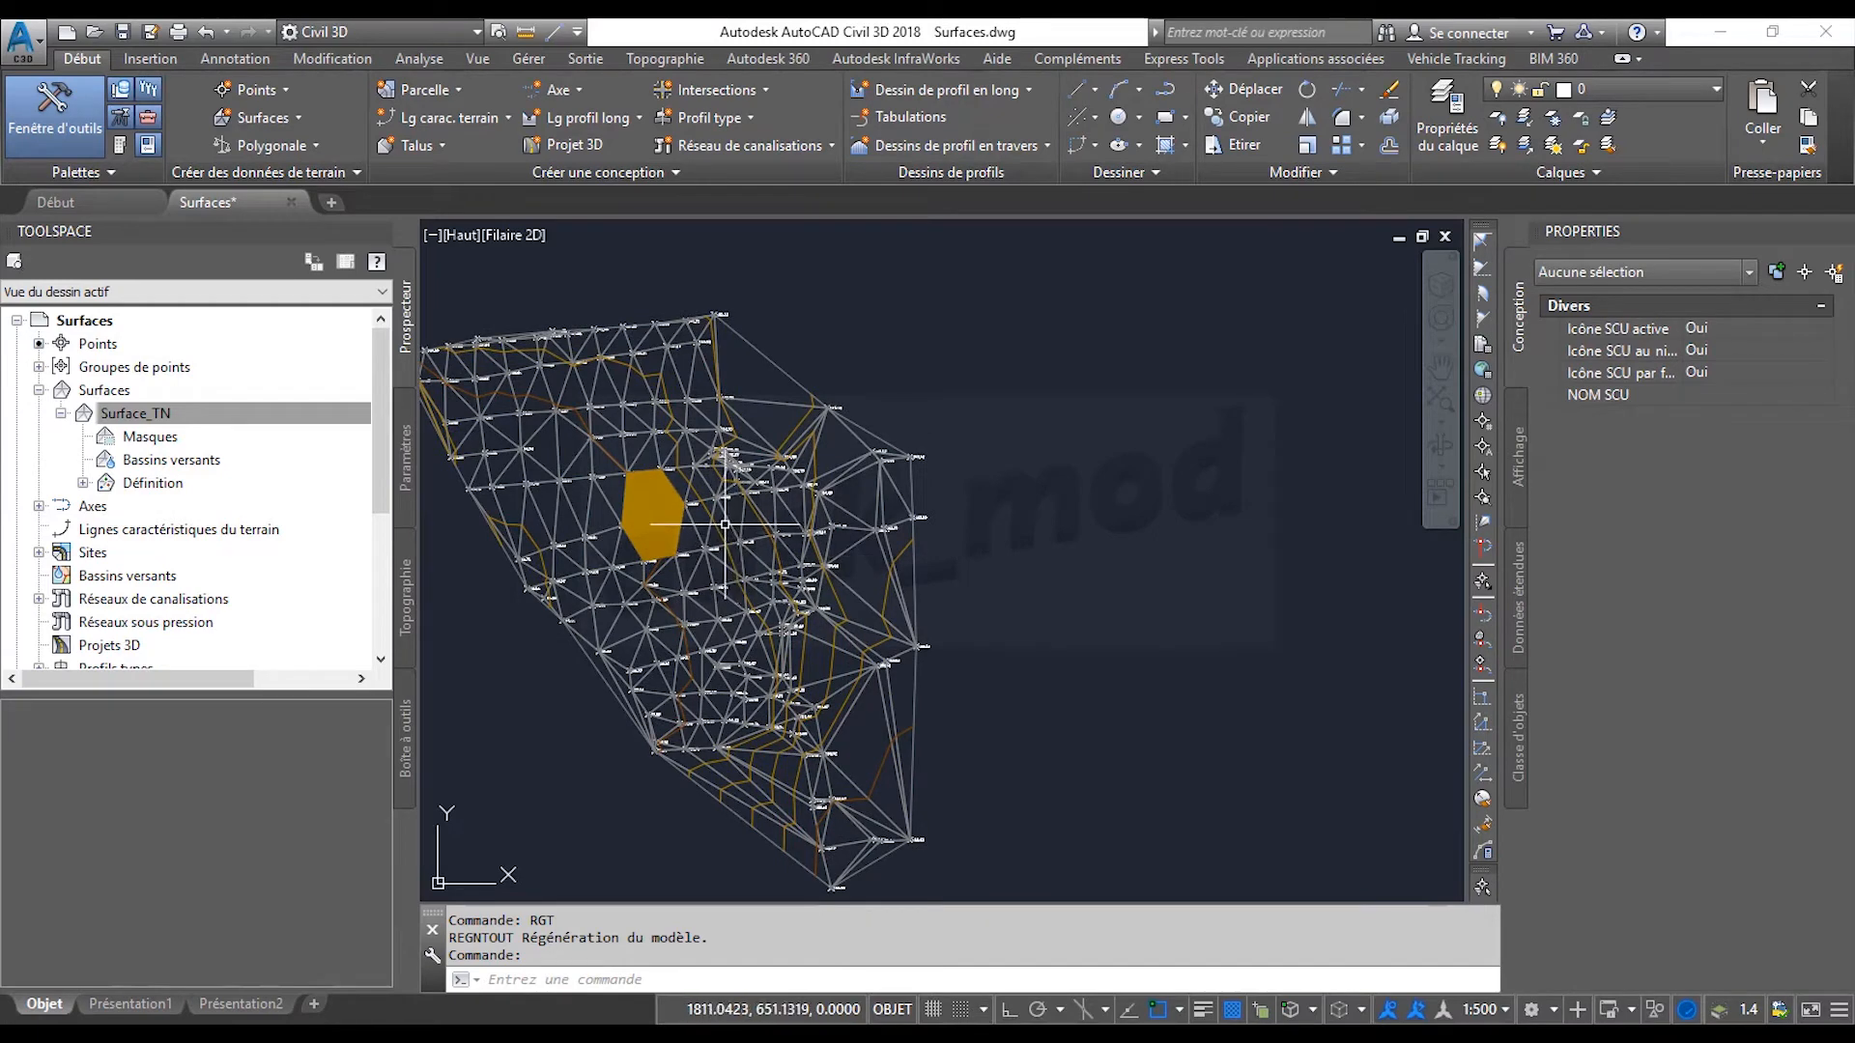
Split the drawing area into two vertical viewports and centre the surface in each of them.
left_click(432, 236)
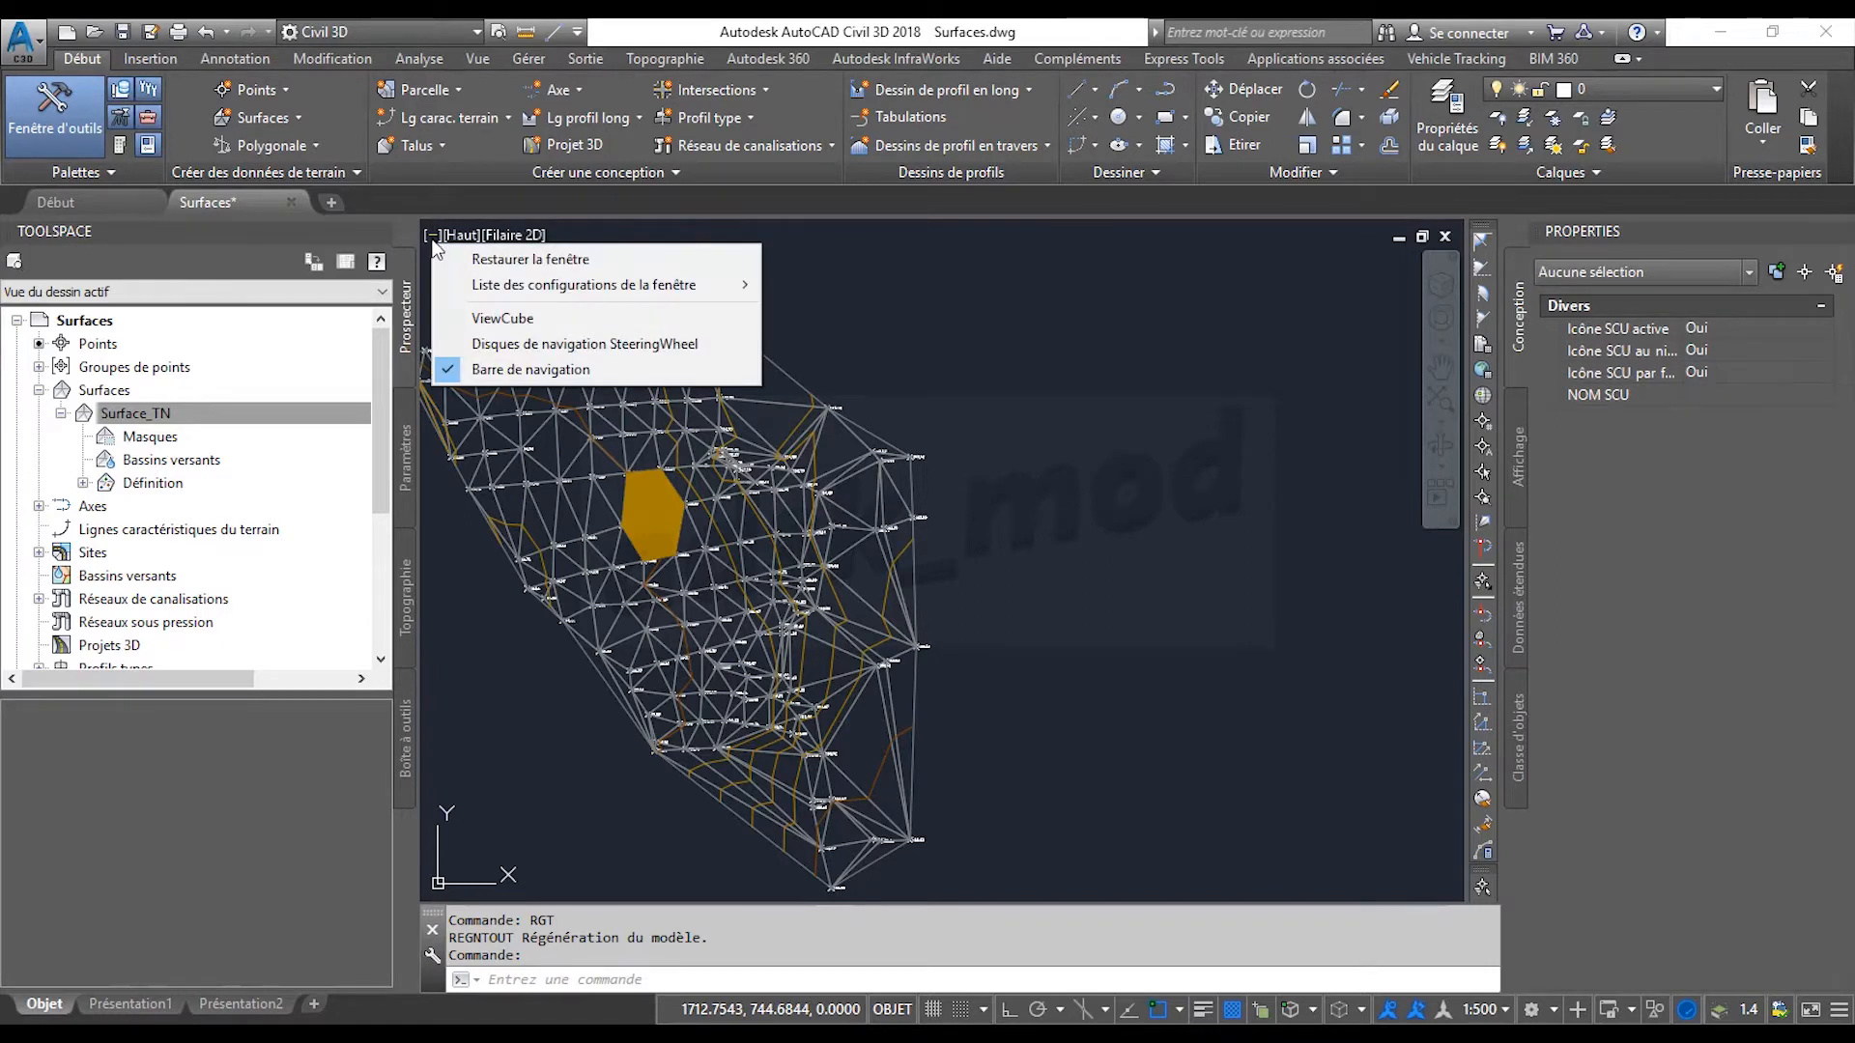
mouse_move(468, 284)
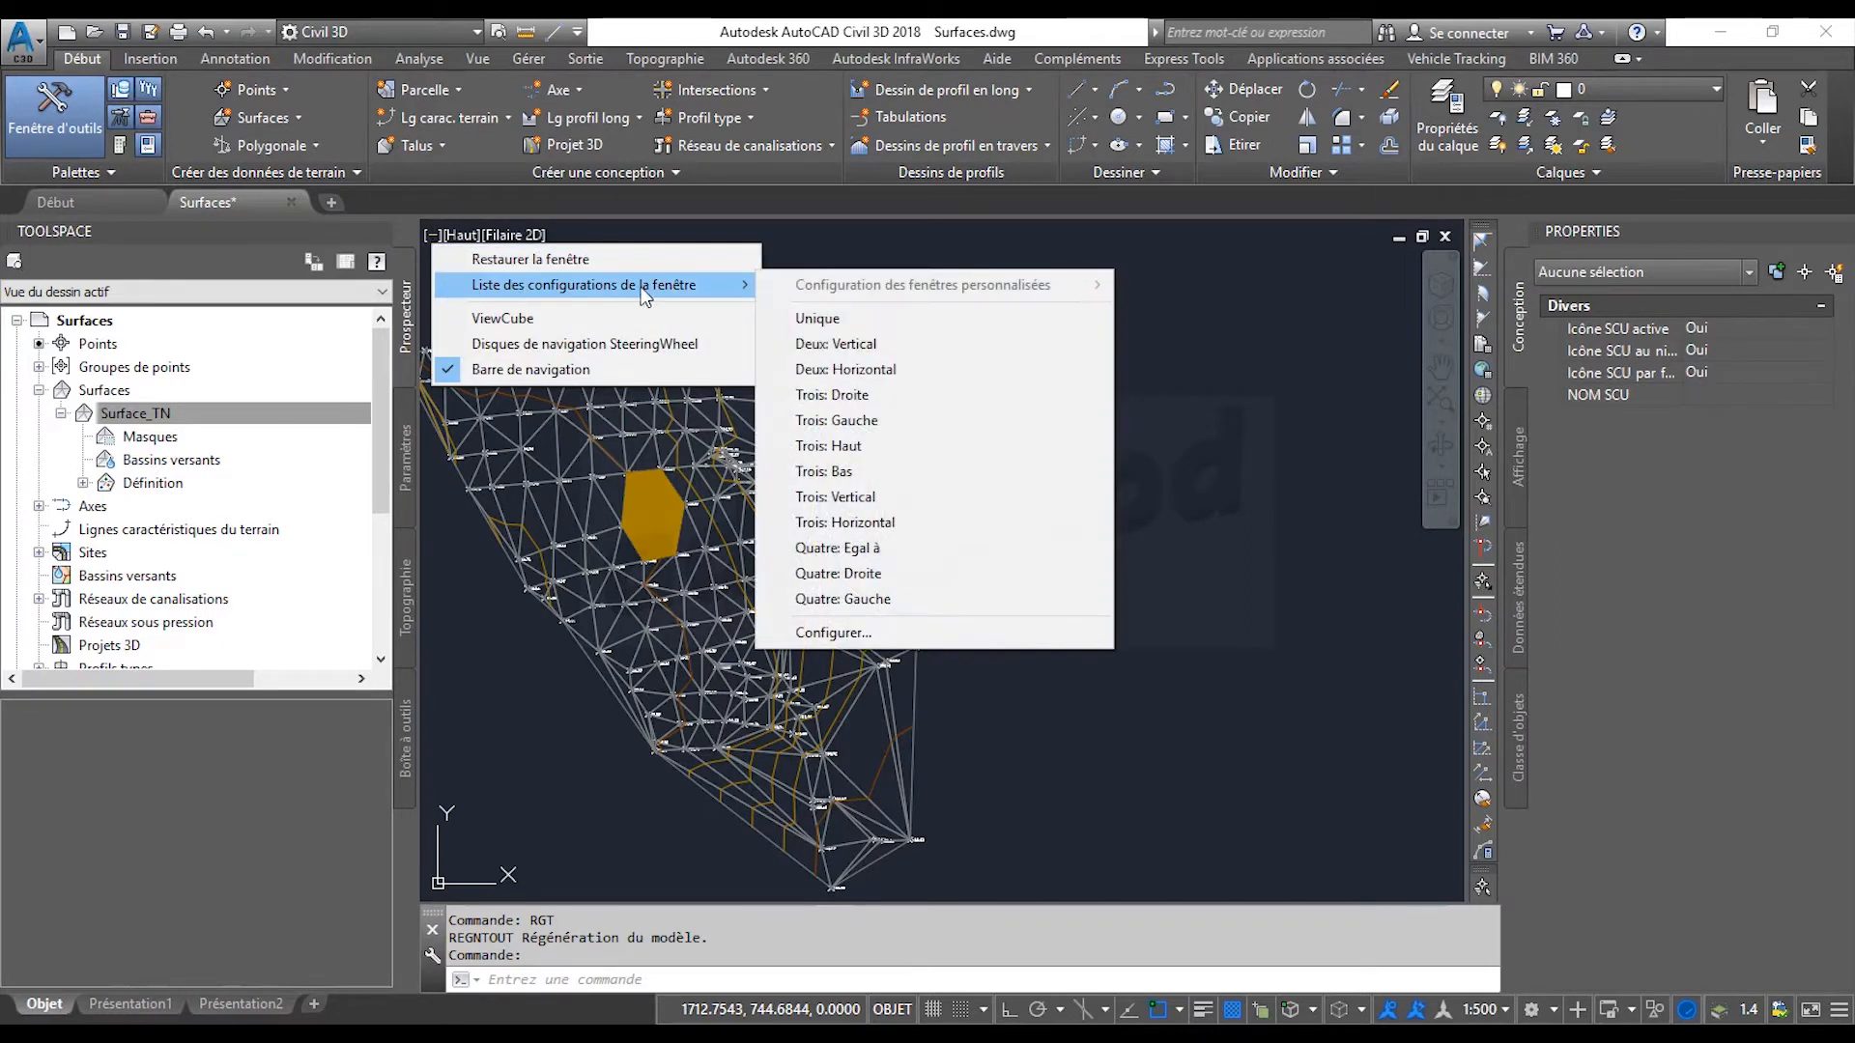
left_click(852, 345)
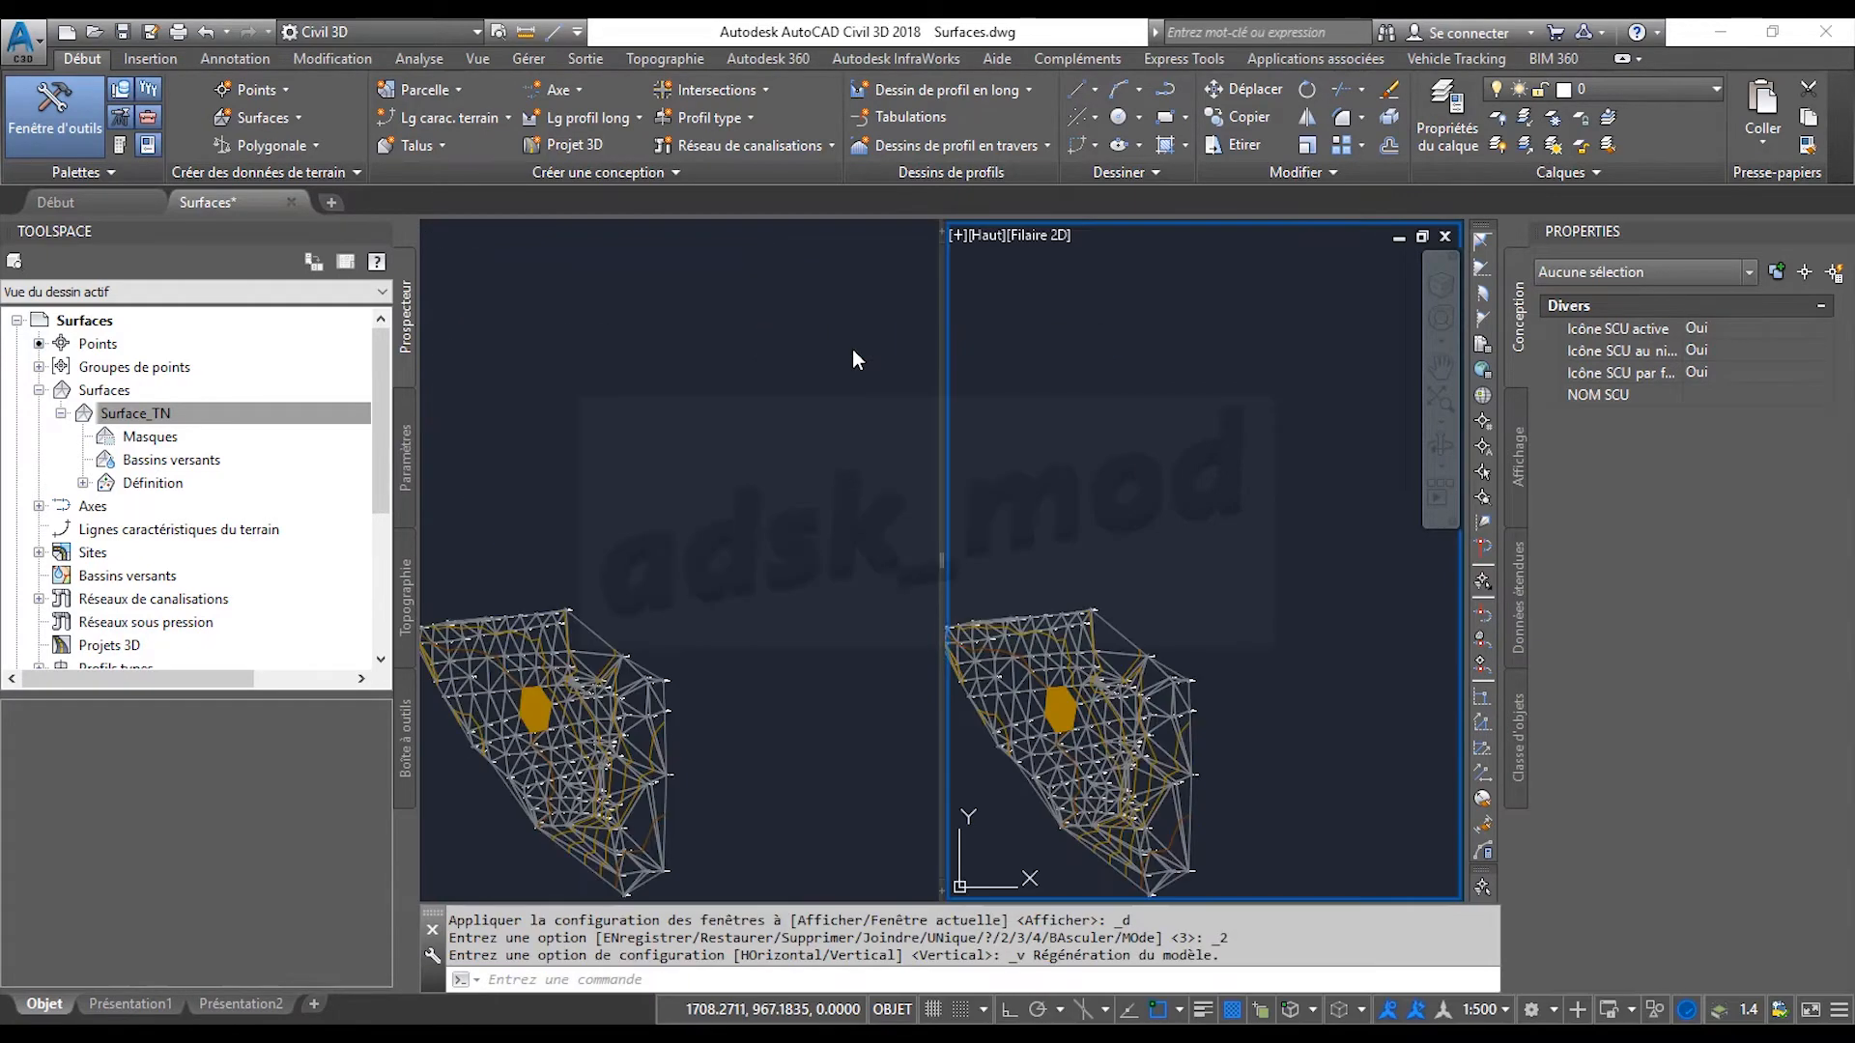
left_click(725, 626)
middle_click_drag(713, 723, 741, 505)
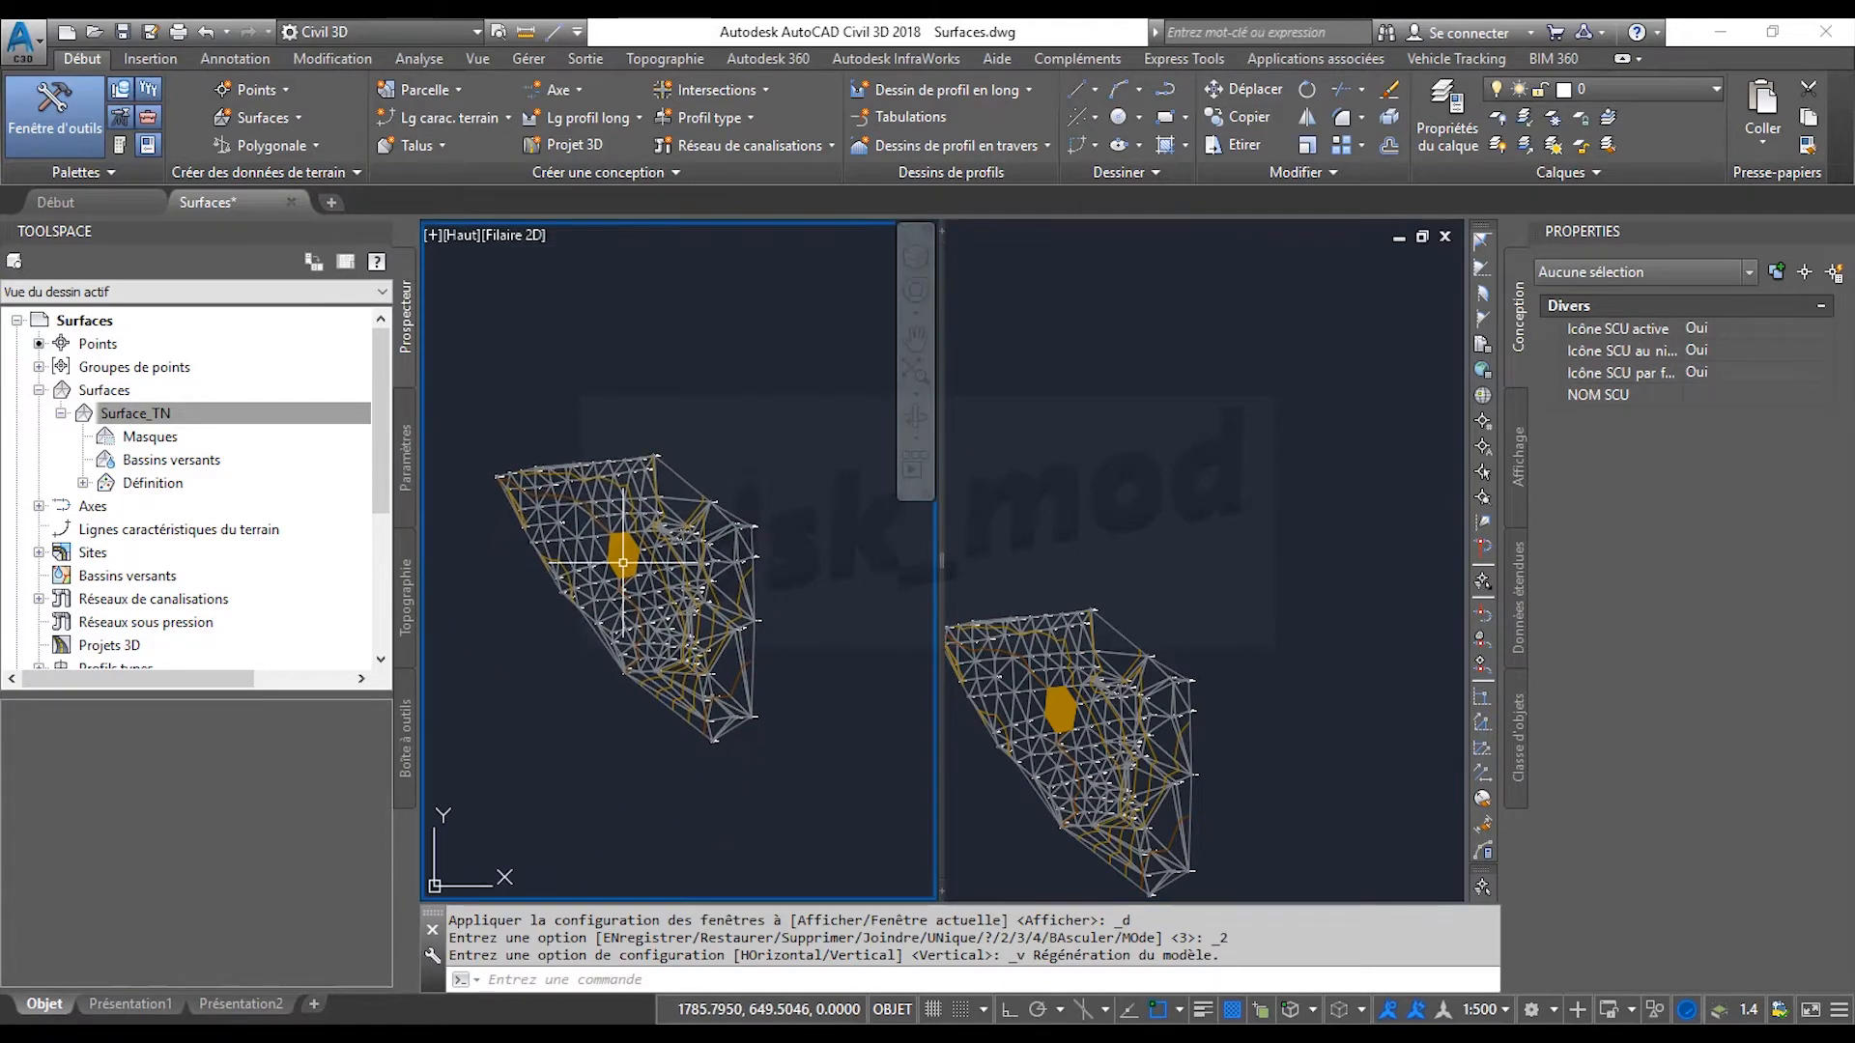
scroll(623, 563, "up", 3)
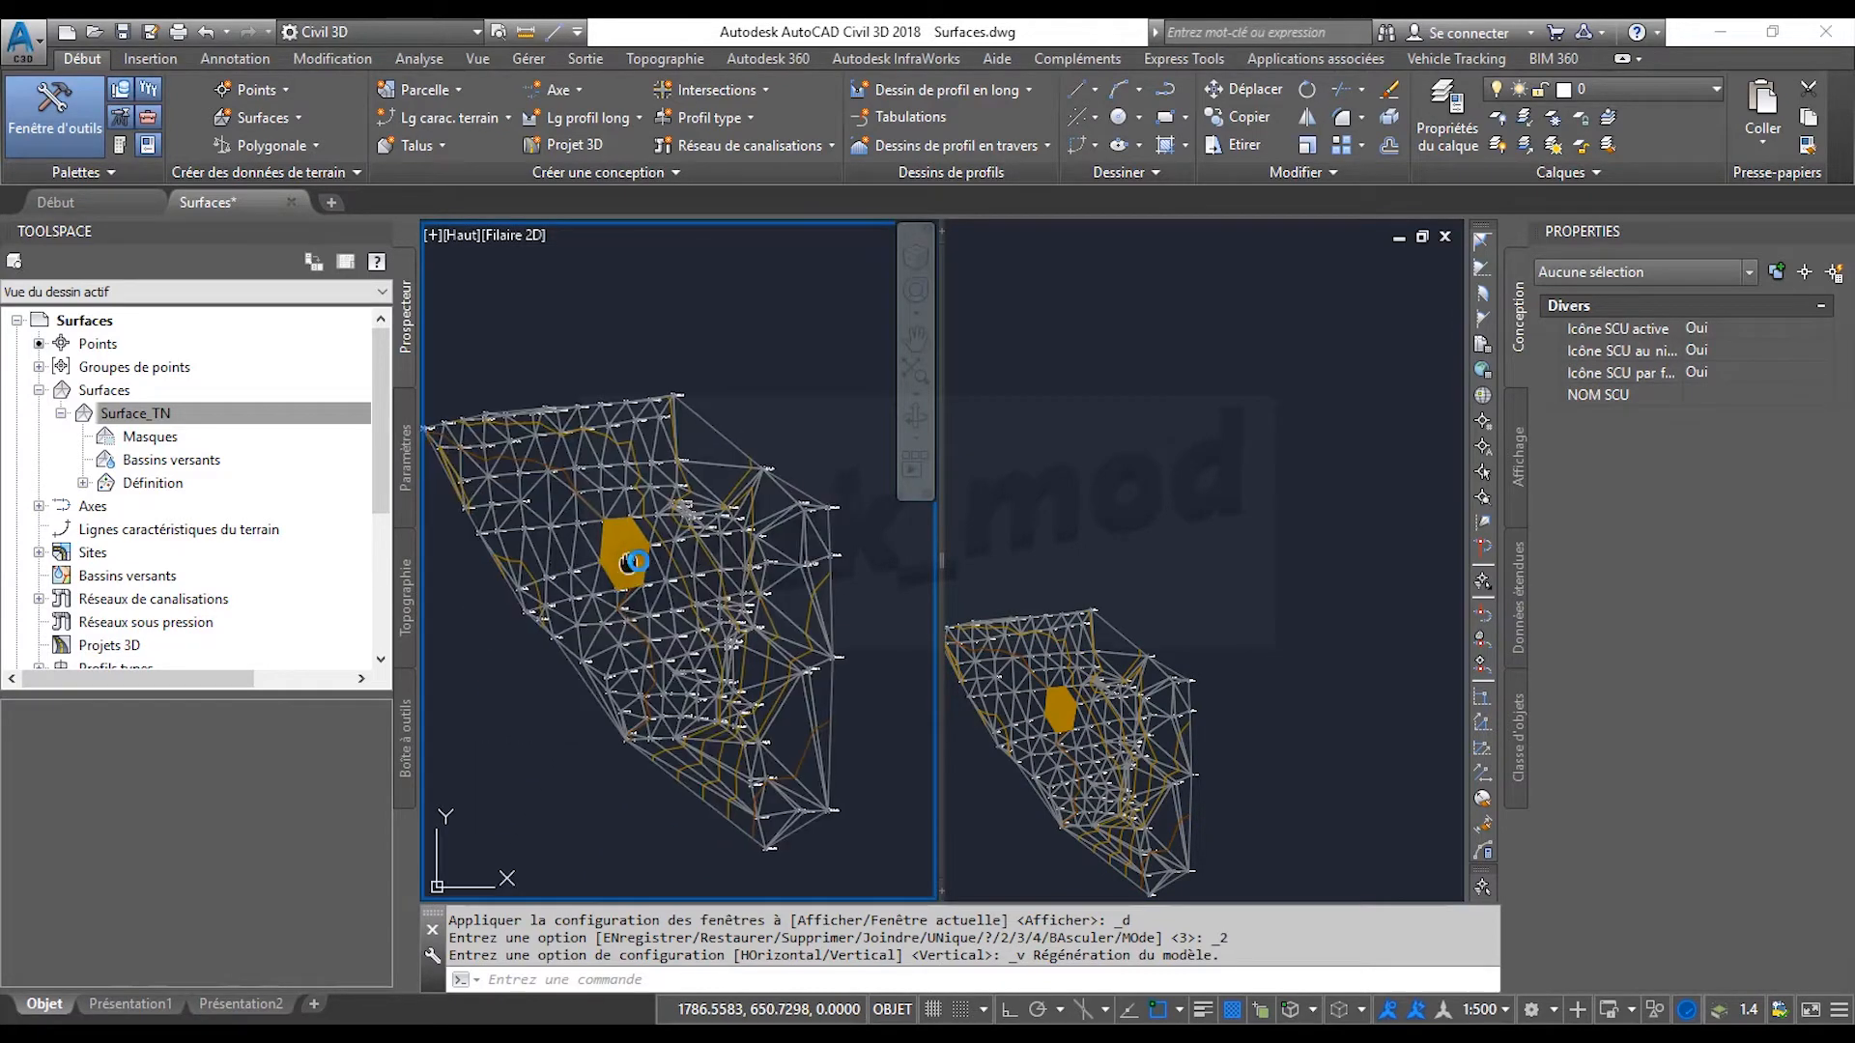
left_click(1148, 635)
middle_click_drag(1070, 676, 1162, 517)
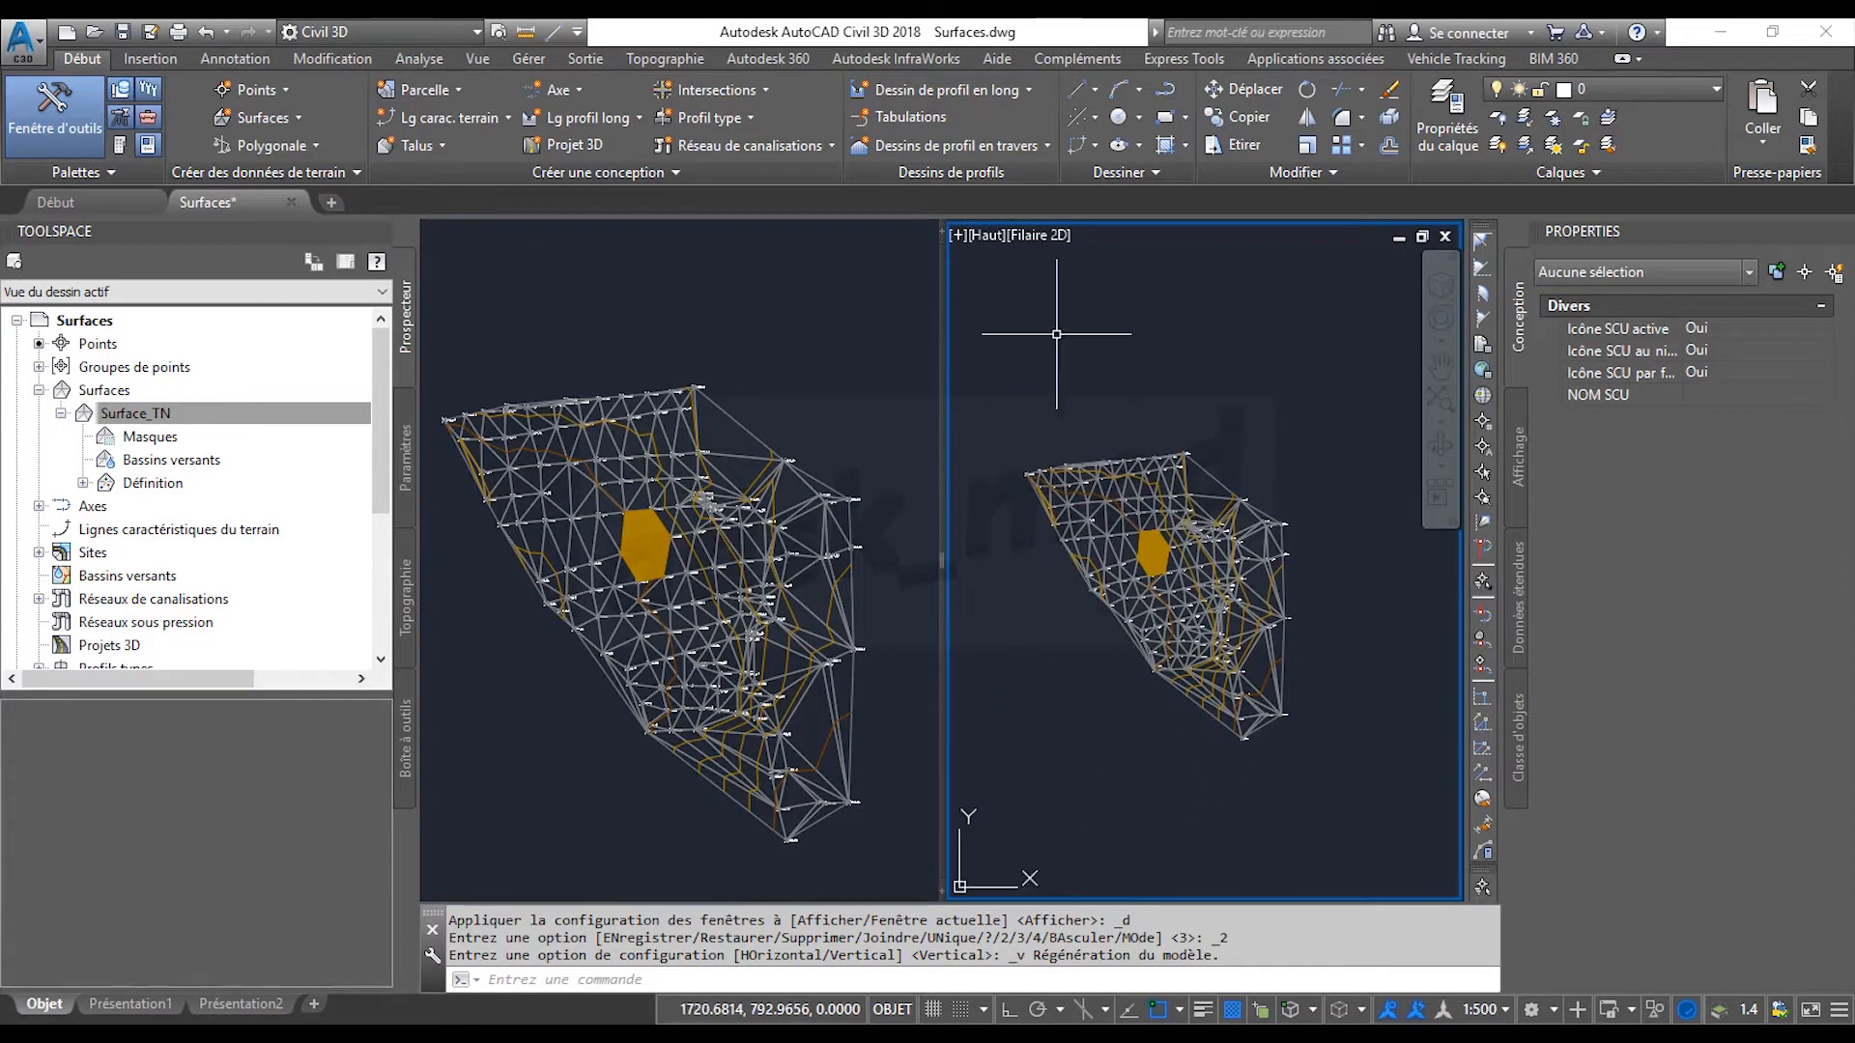
Try the Ombré visual style in the right-hand viewport, settle on Nuances de gris, and view the surface's spike in 3D.
left_click(1039, 236)
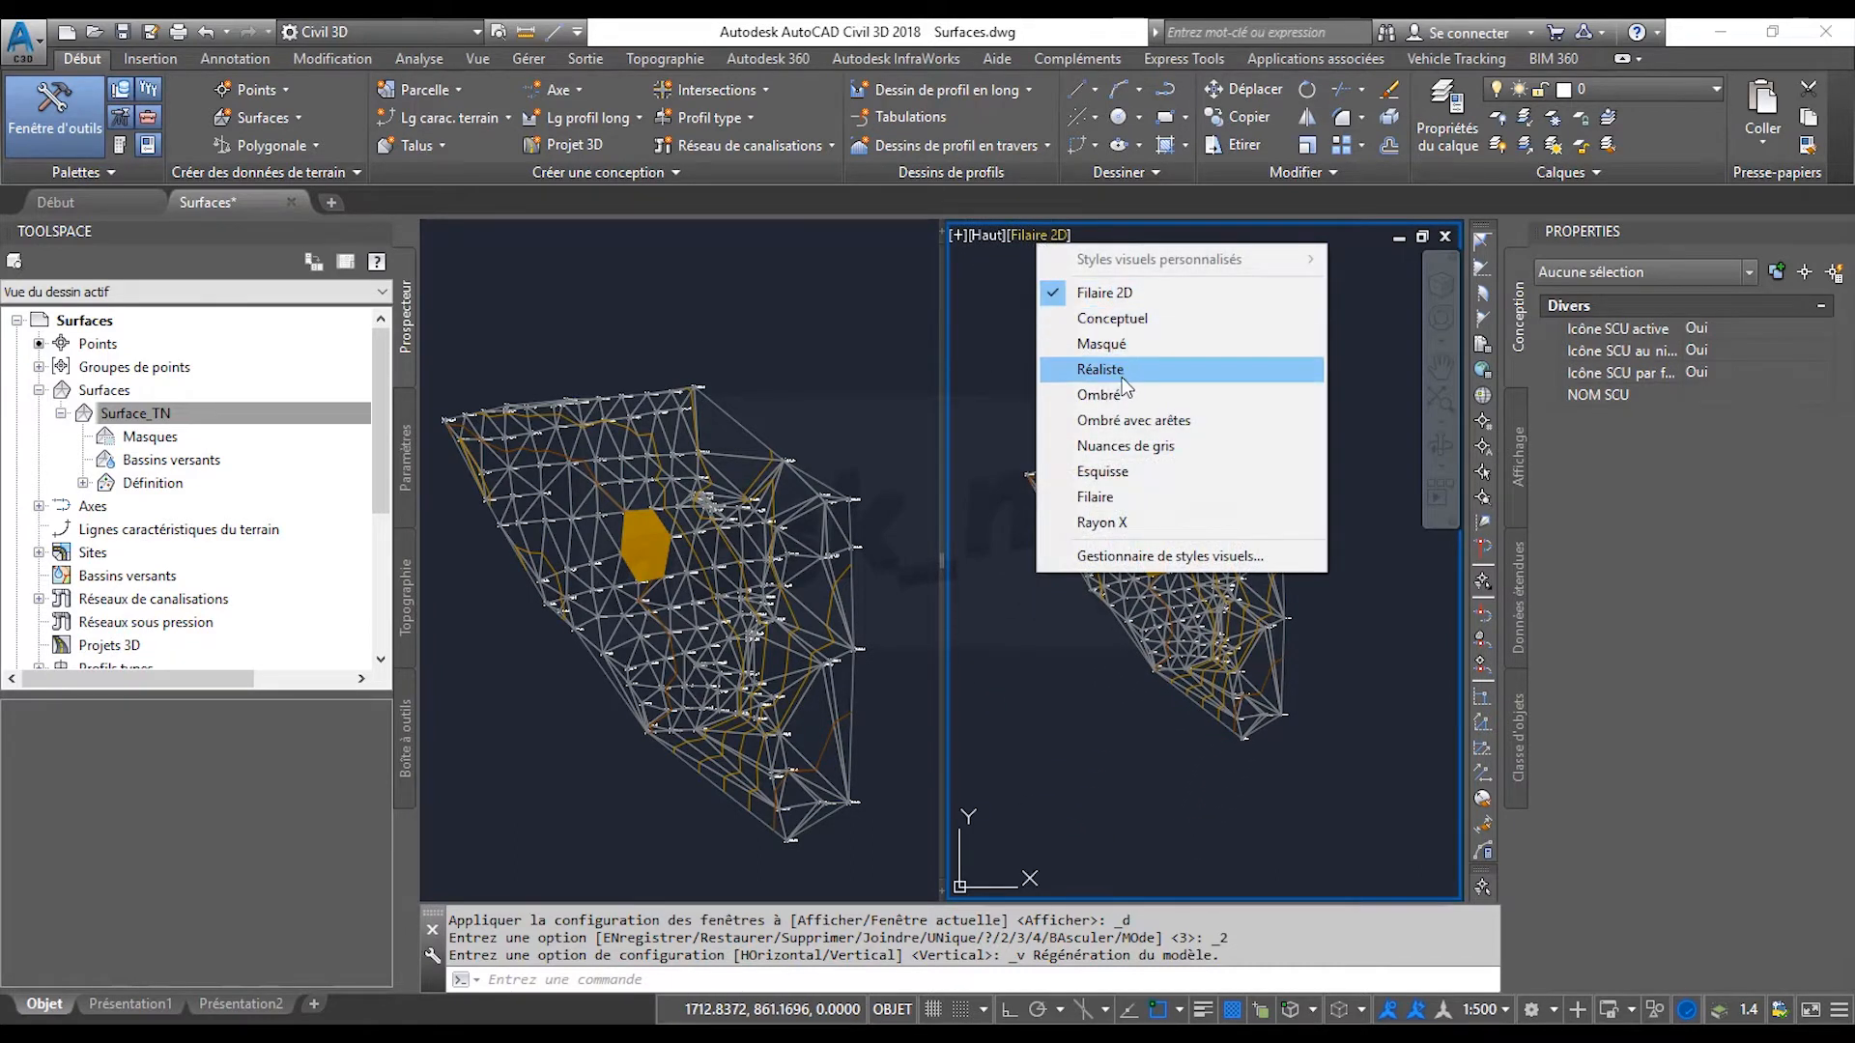
left_click(1099, 395)
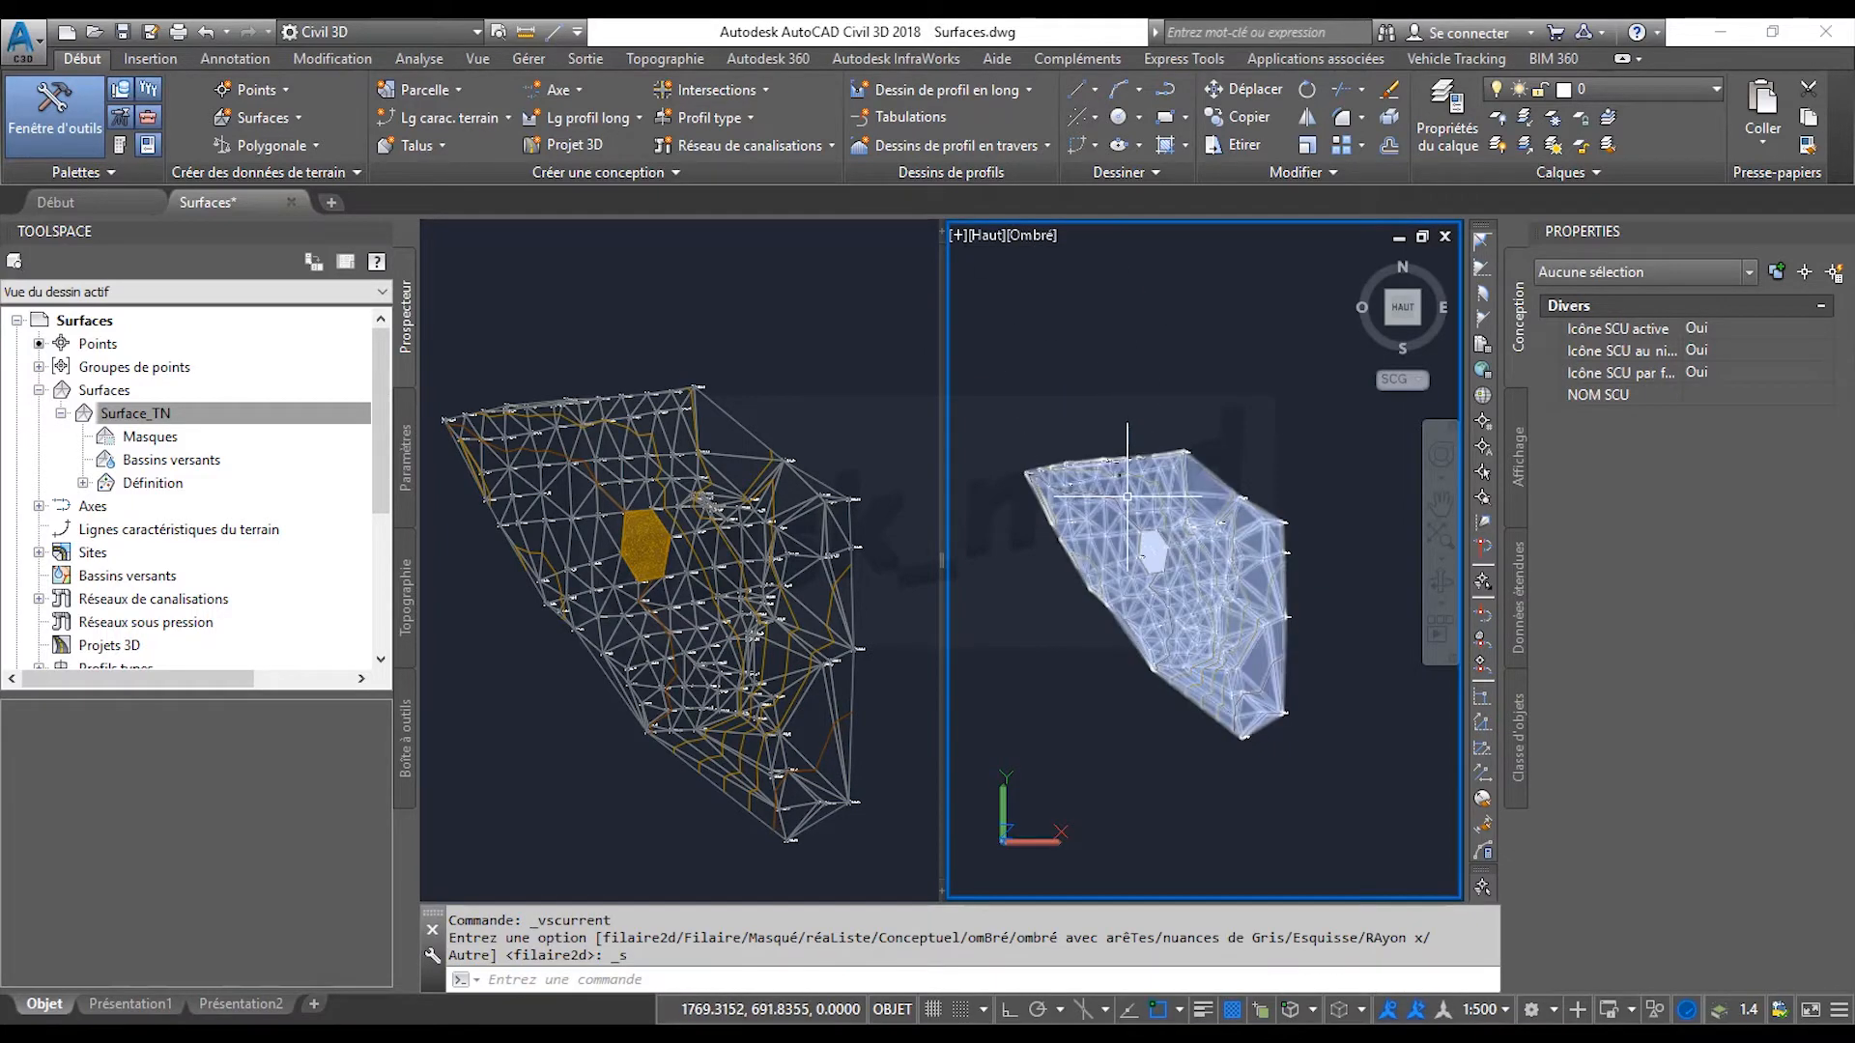
left_click(1018, 237)
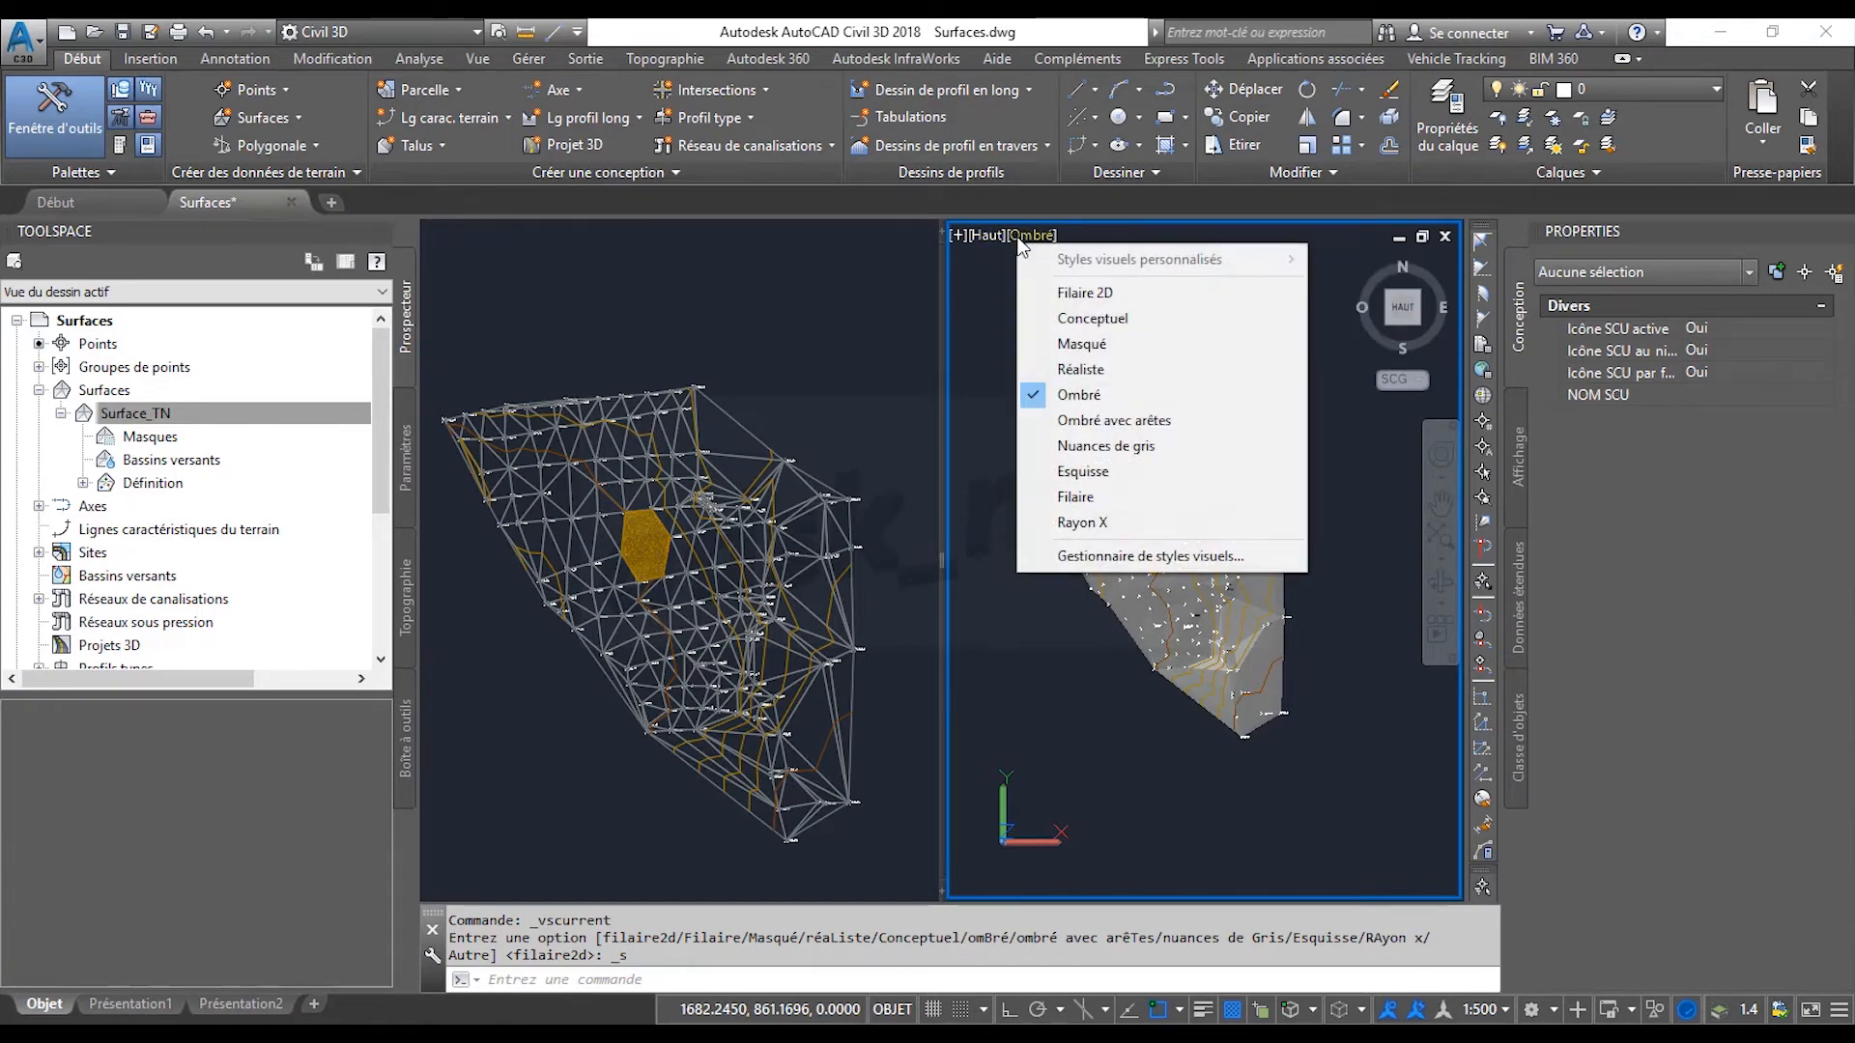
left_click(1111, 445)
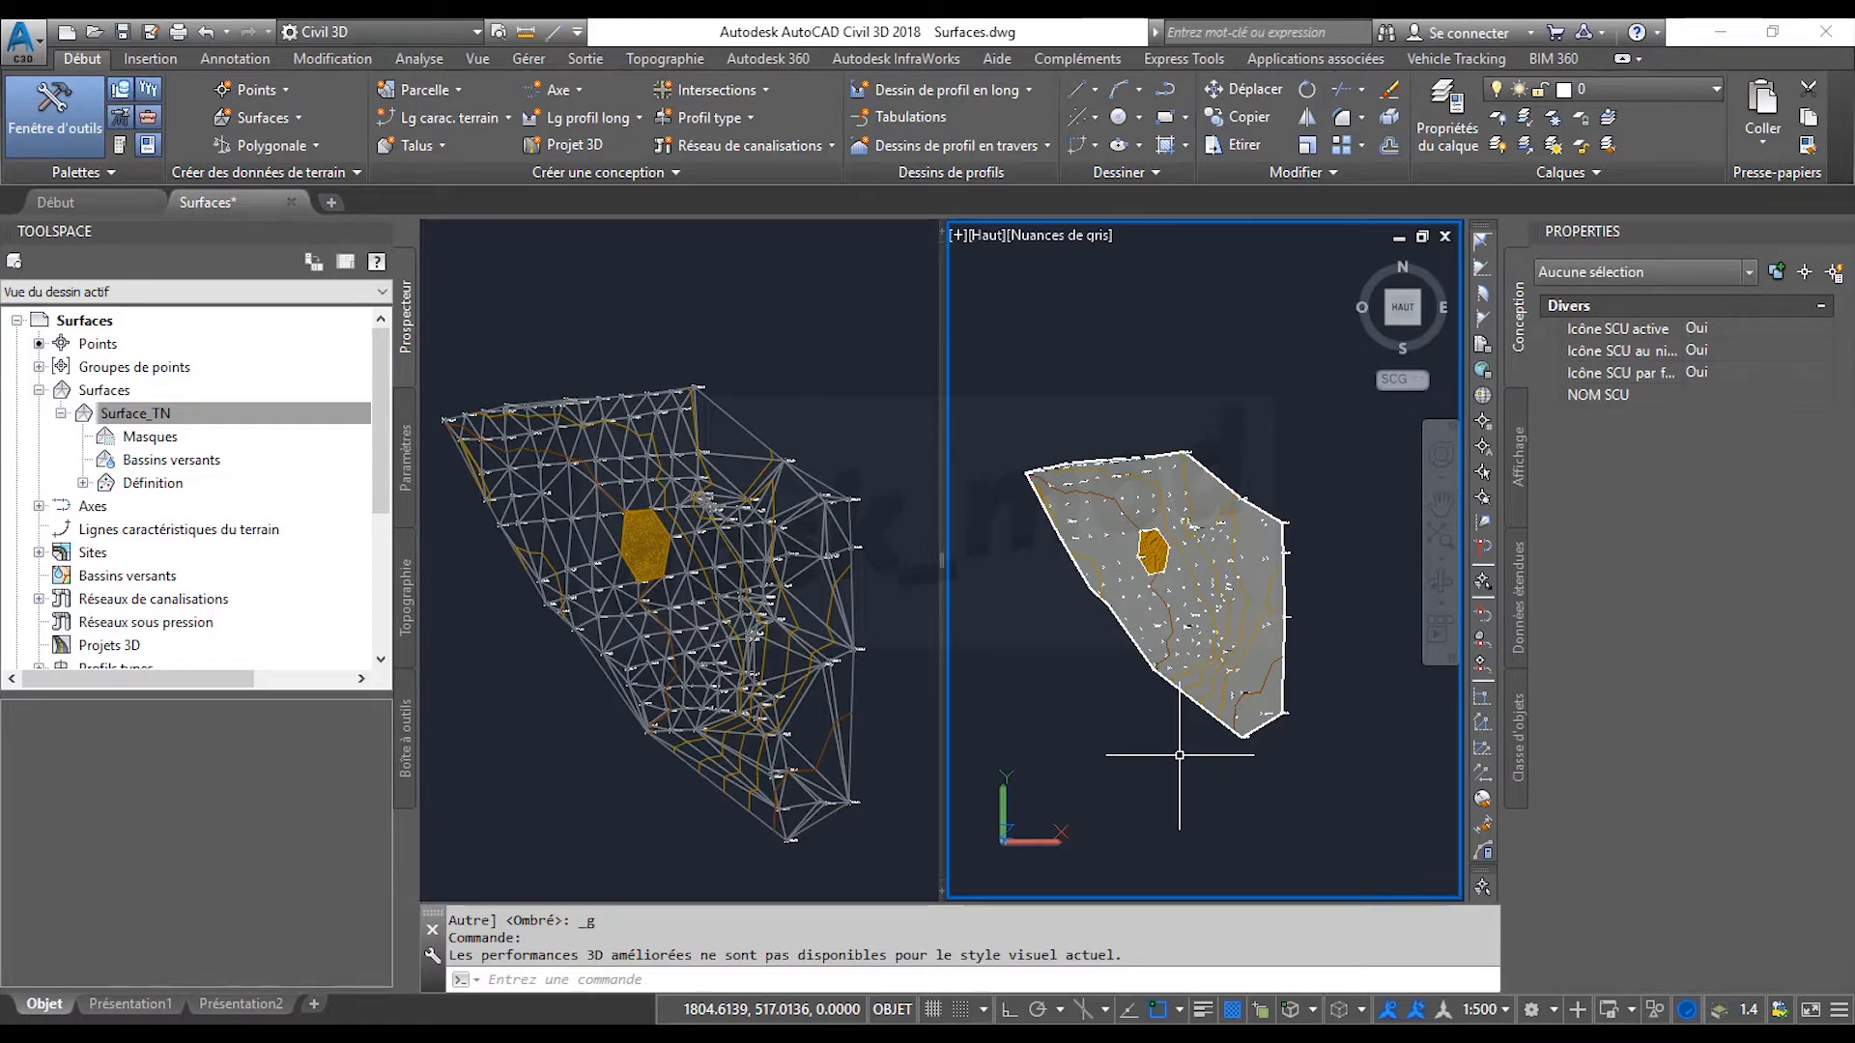
middle_click_drag(1179, 755, 1234, 623, "shift")
scroll(1145, 656, "up", 3)
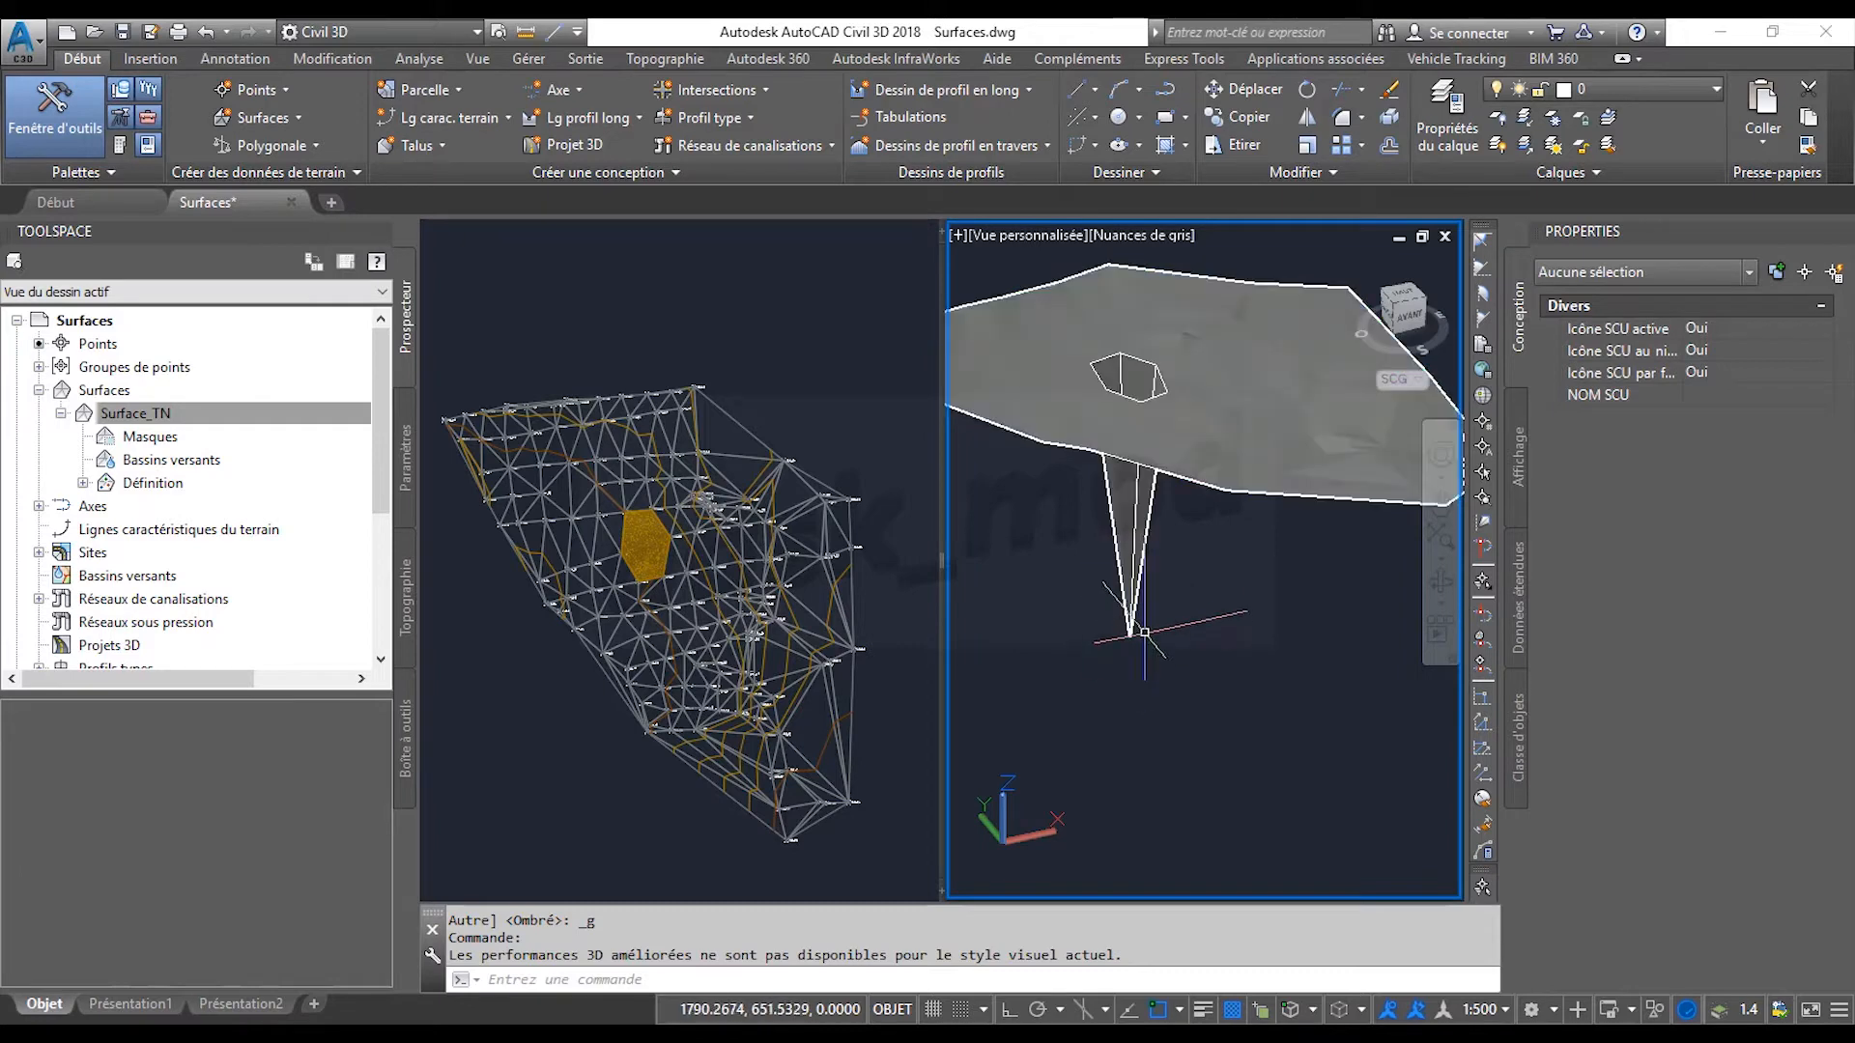
mouse_move(1153, 652)
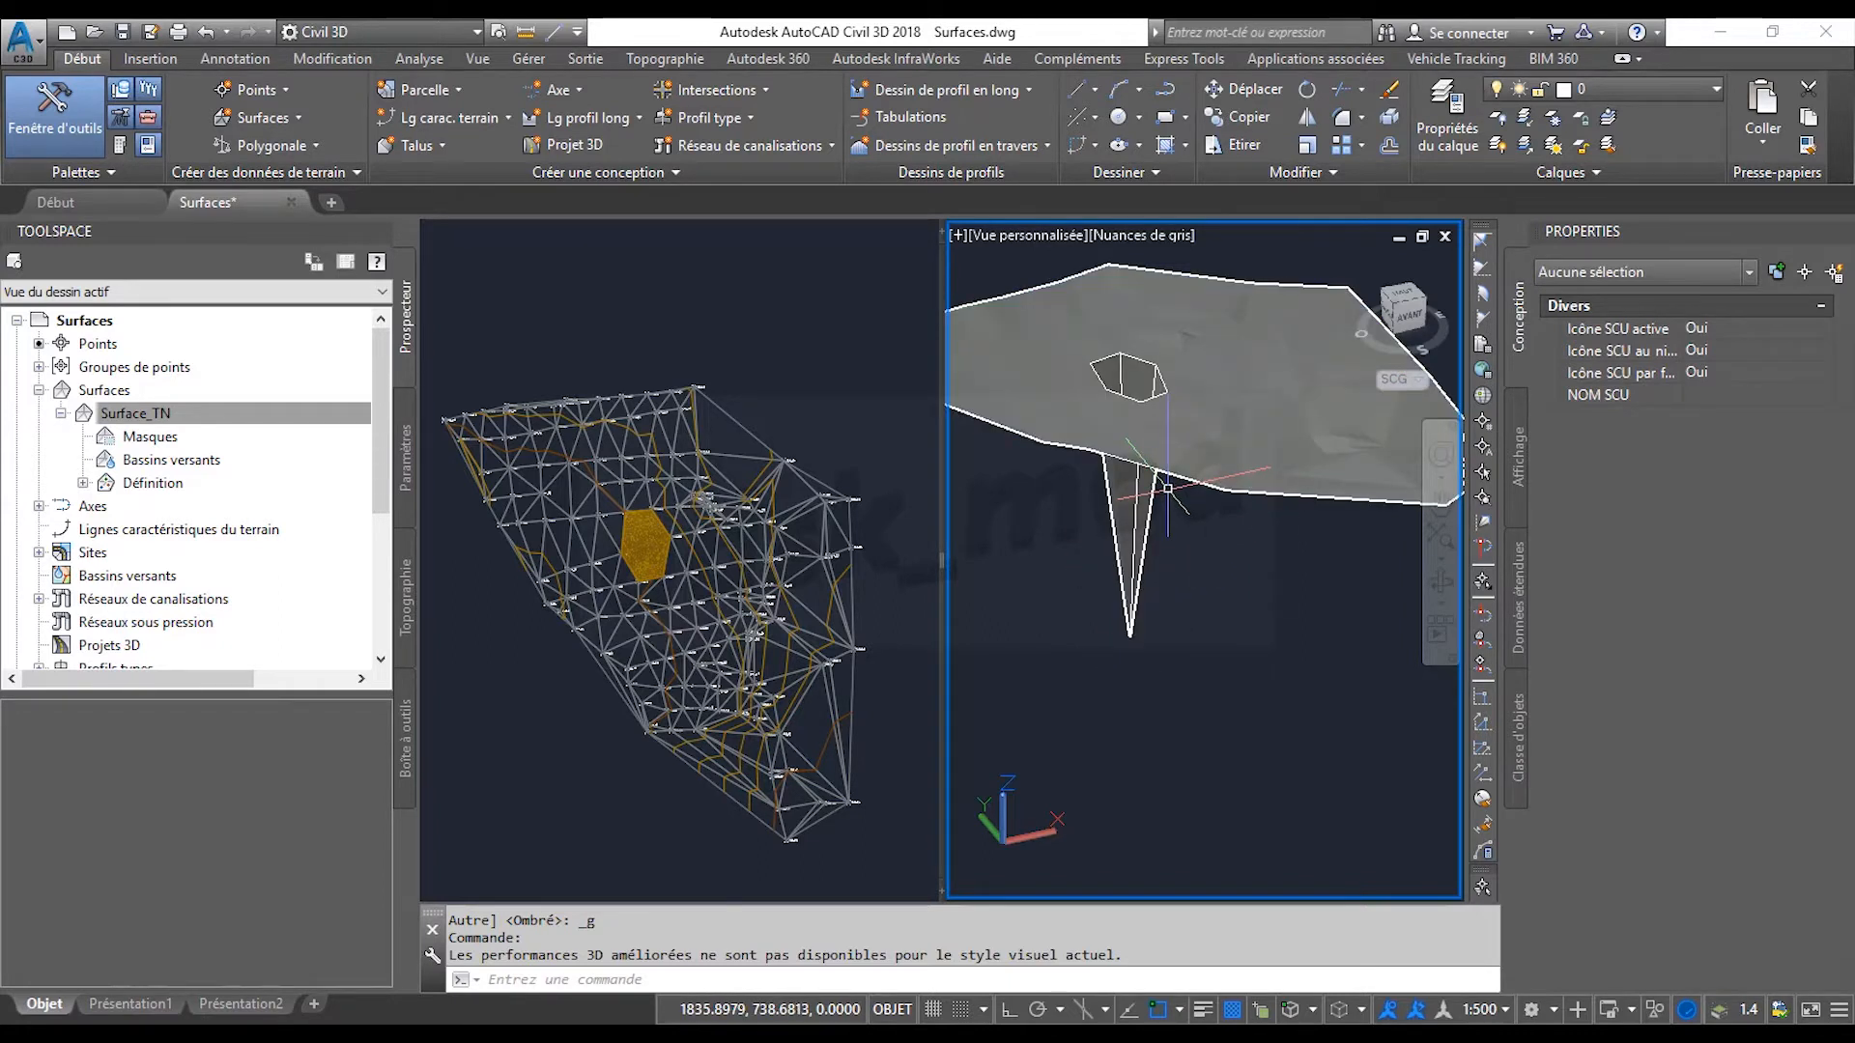
Open the surface properties of Surface_TN and expand the Construire options in its definition.
left_click(126, 416)
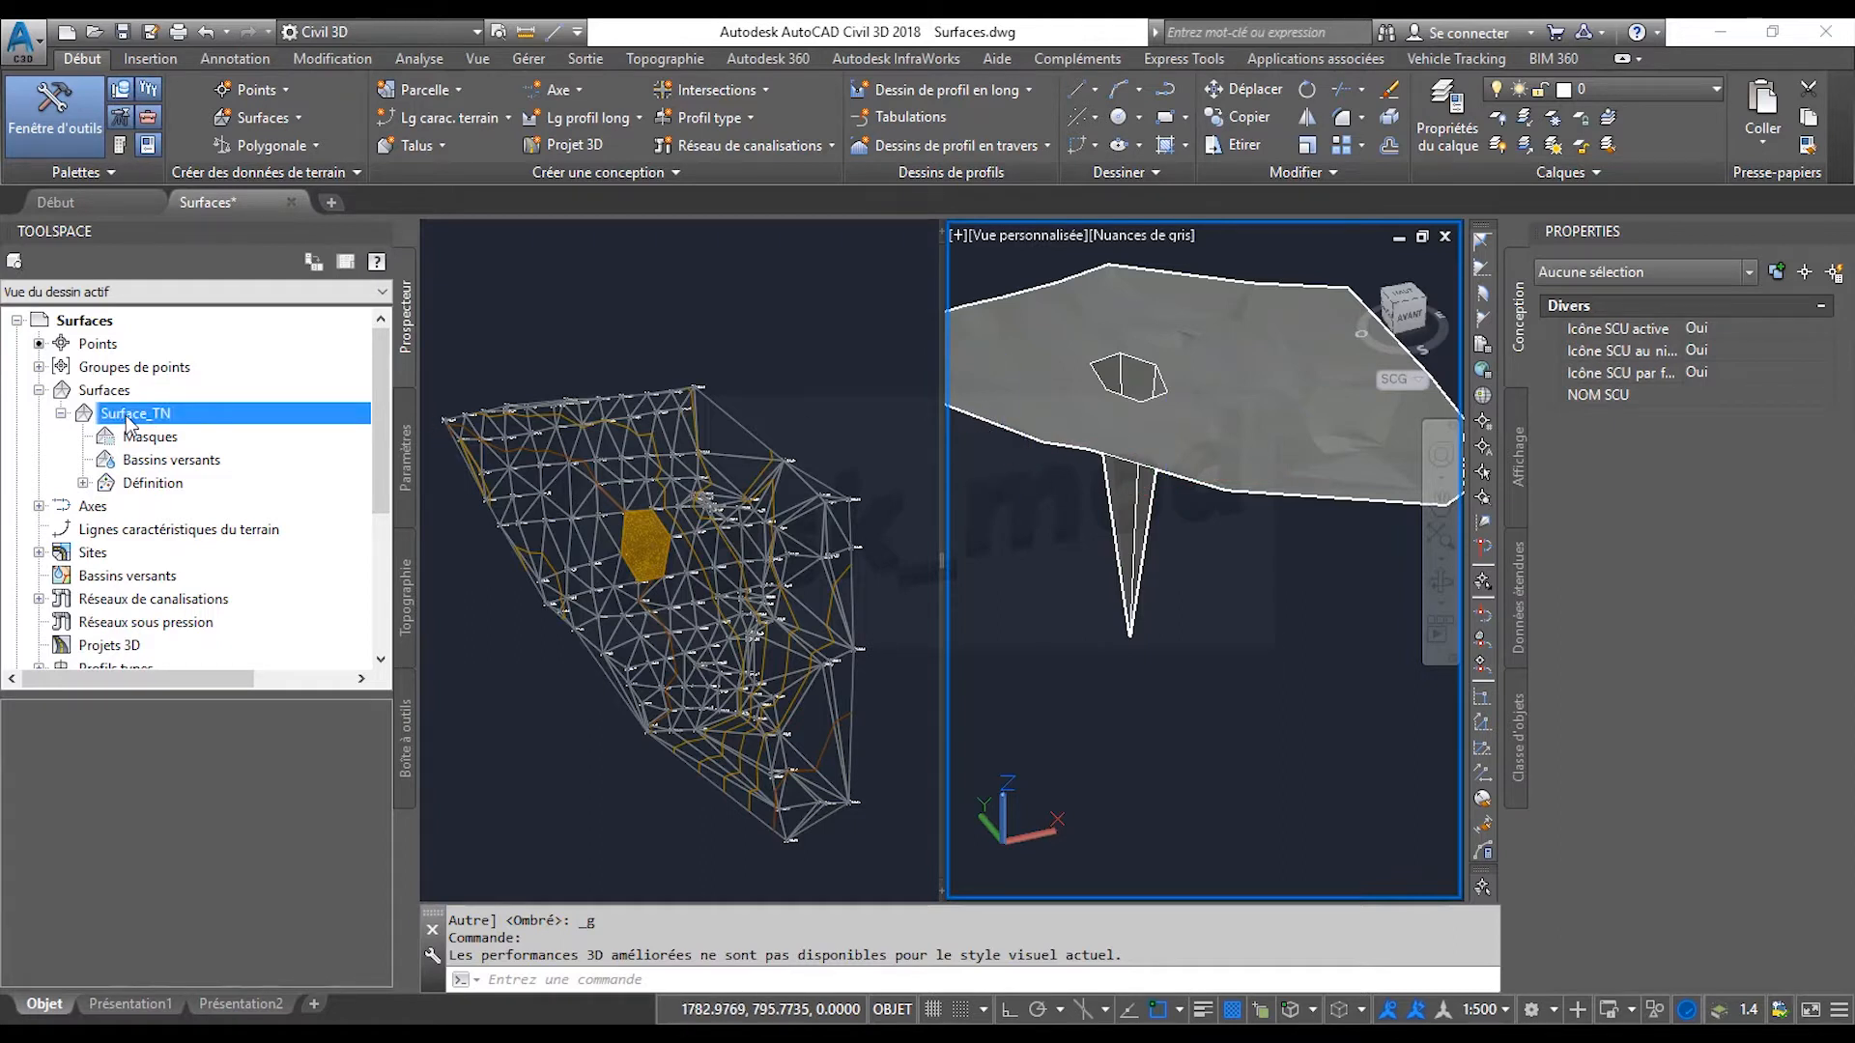
right_click(129, 422)
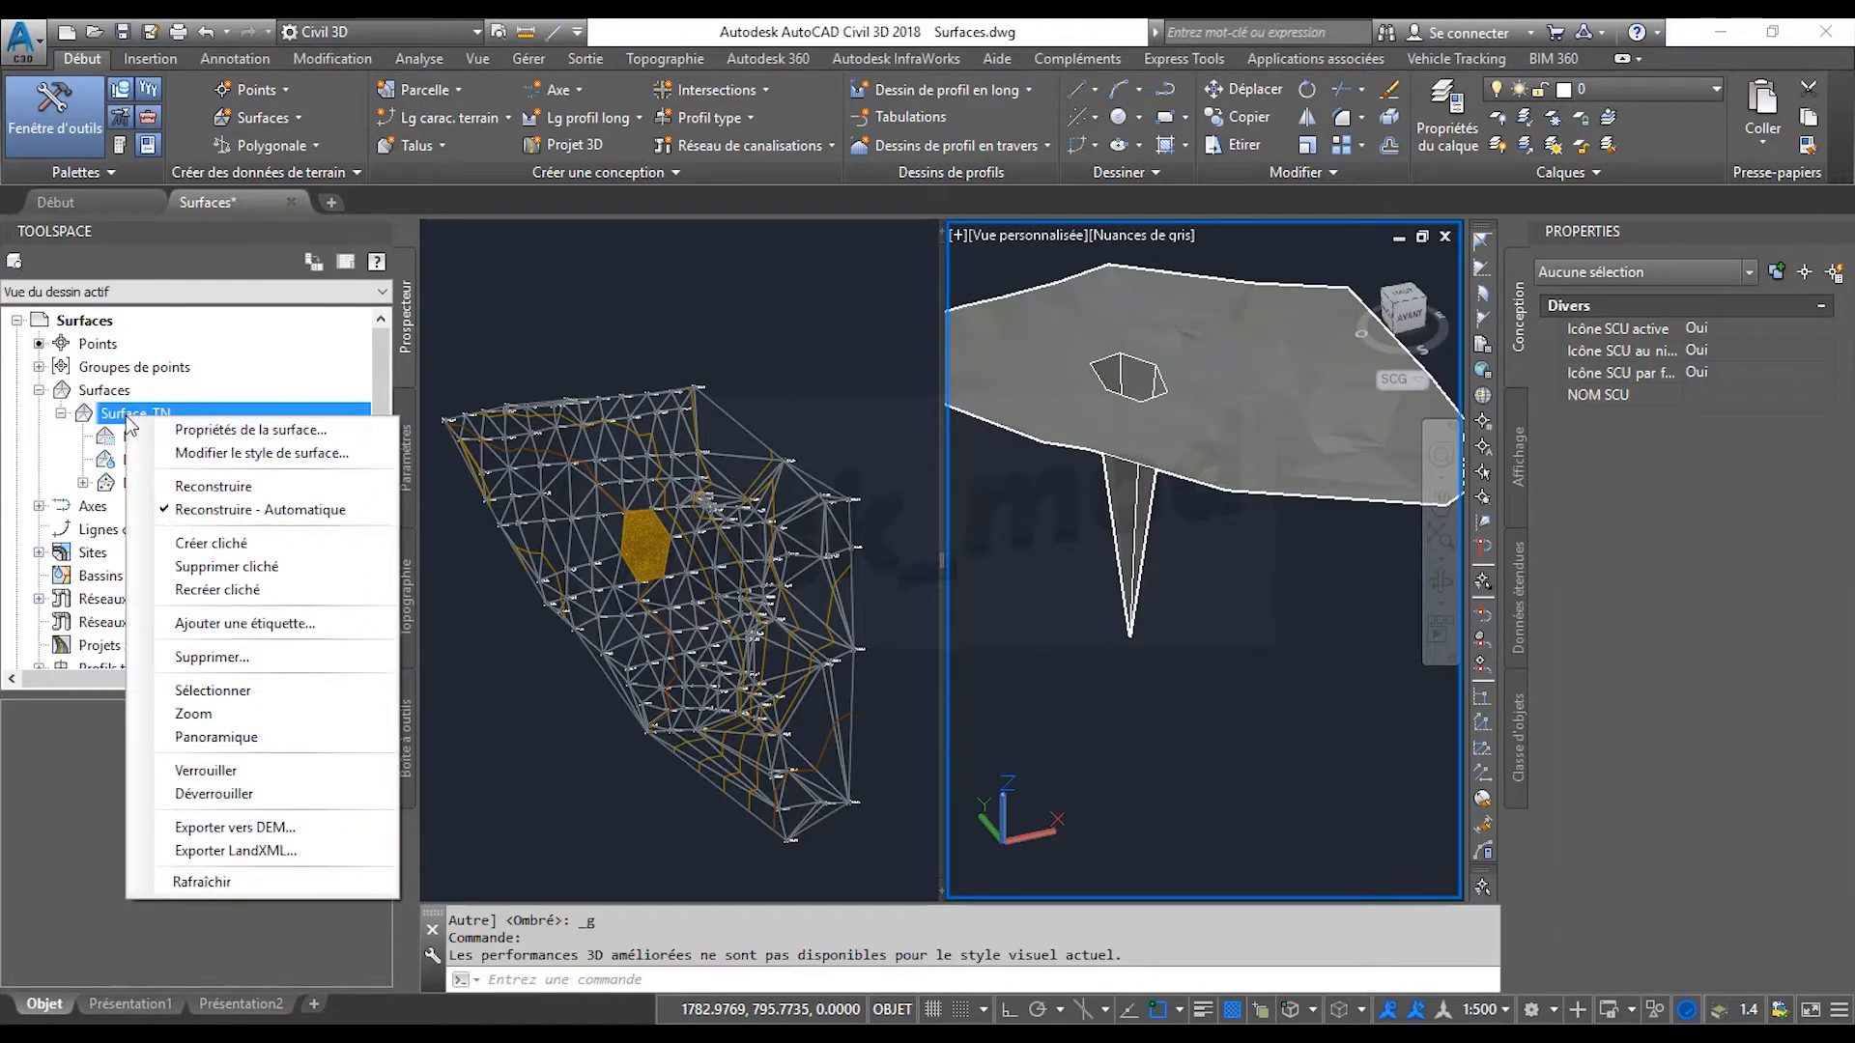
left_click(198, 430)
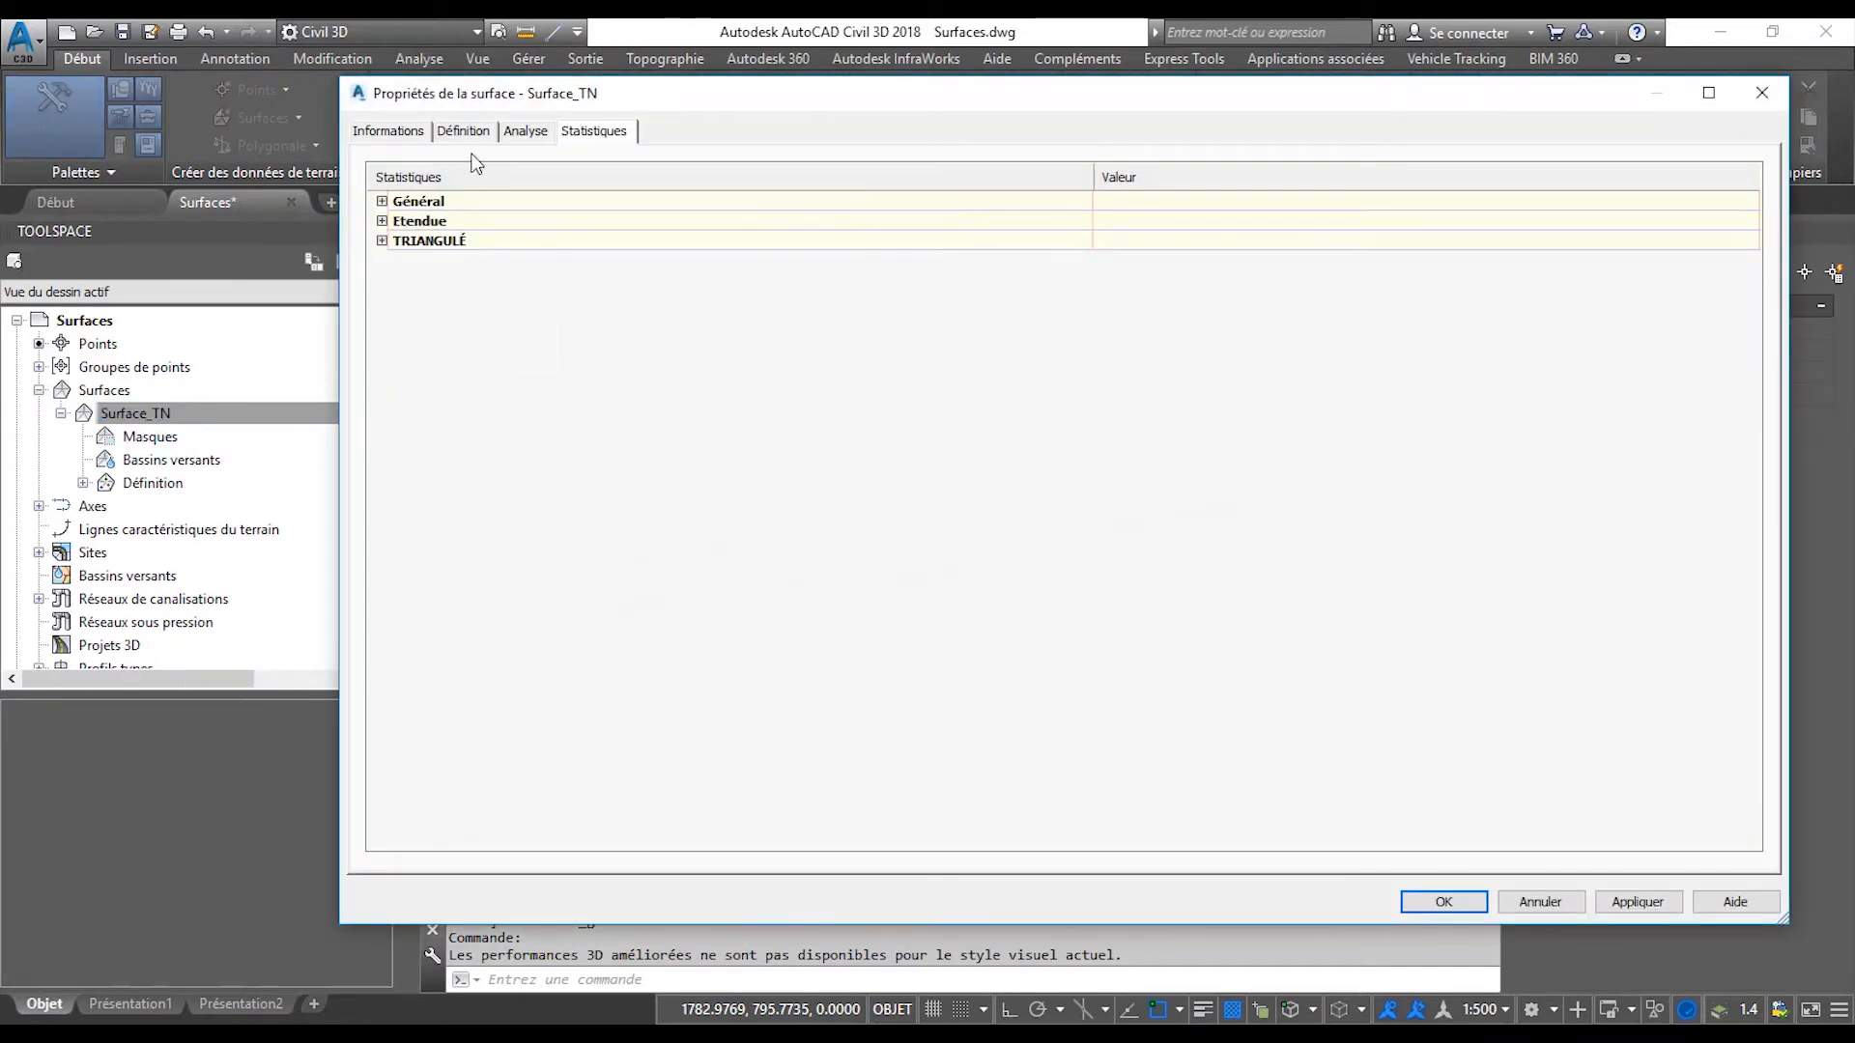
left_click(463, 131)
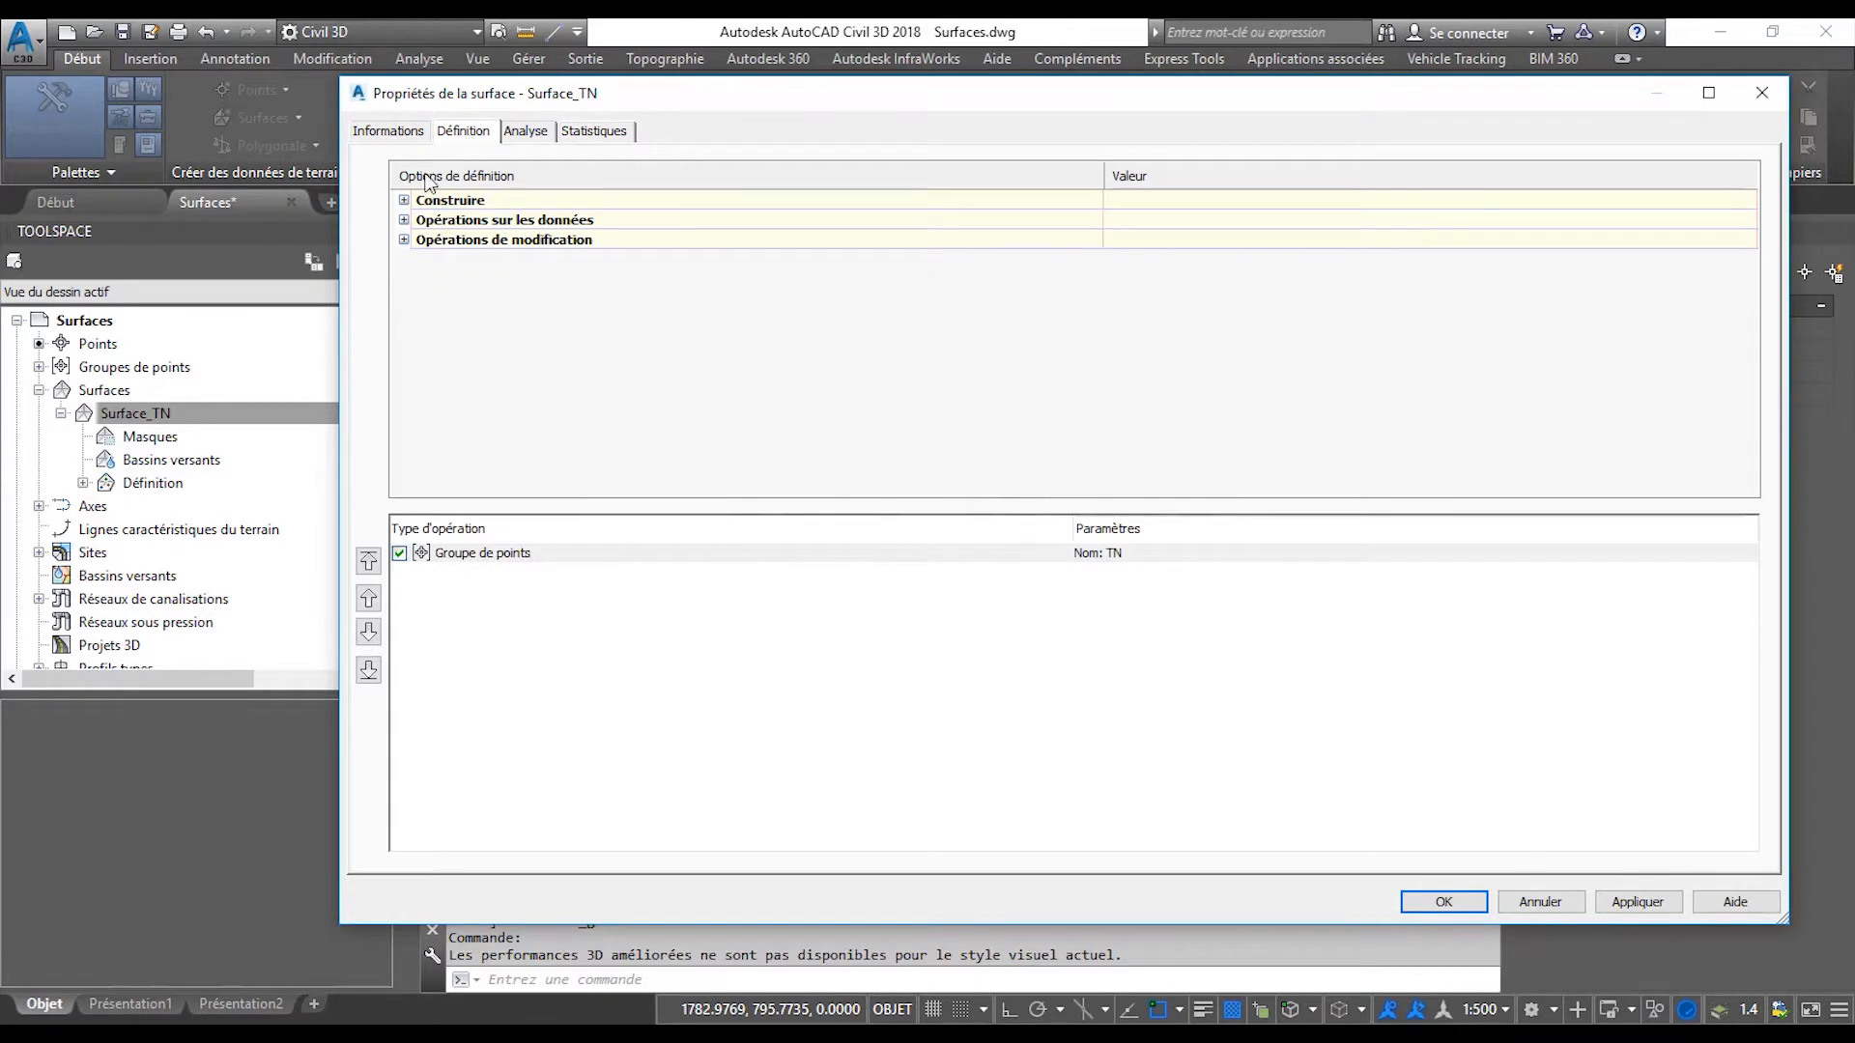
left_click(403, 201)
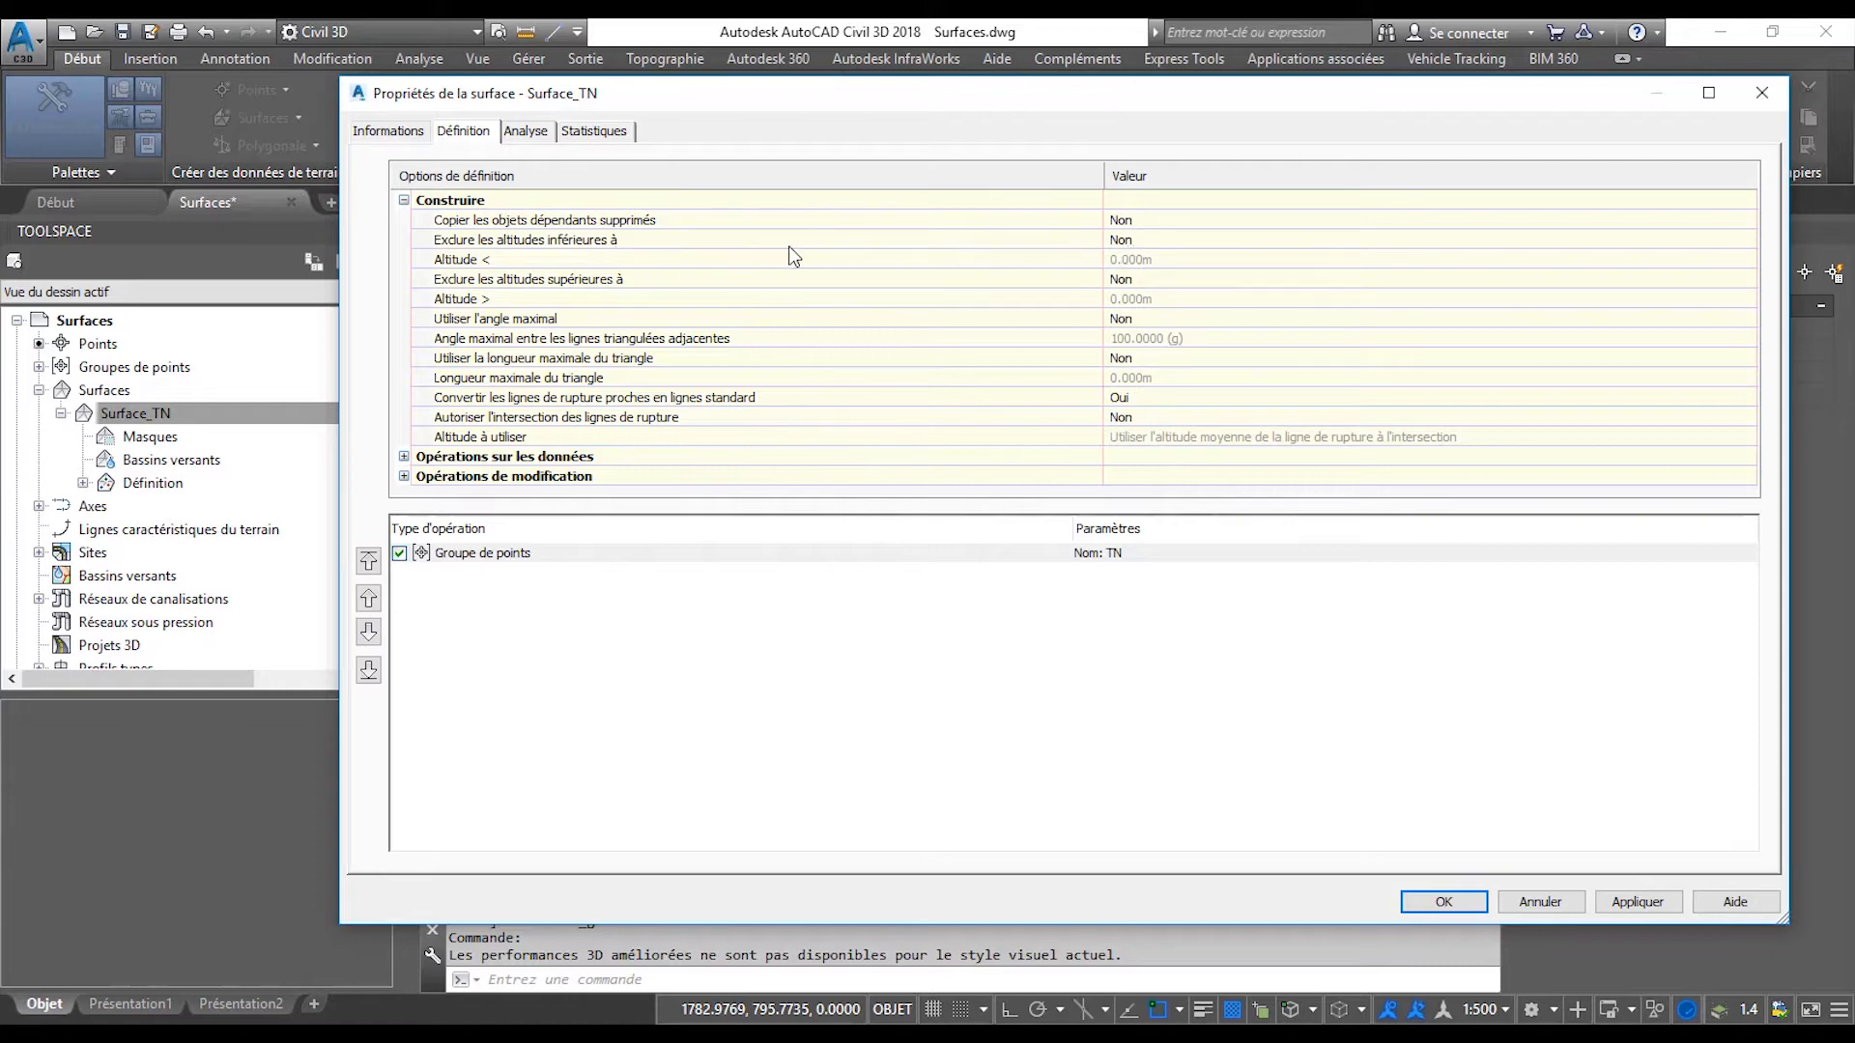
Exclude elevations below 70 m from Surface_TN's definition and rebuild the surface.
left_click(1136, 239)
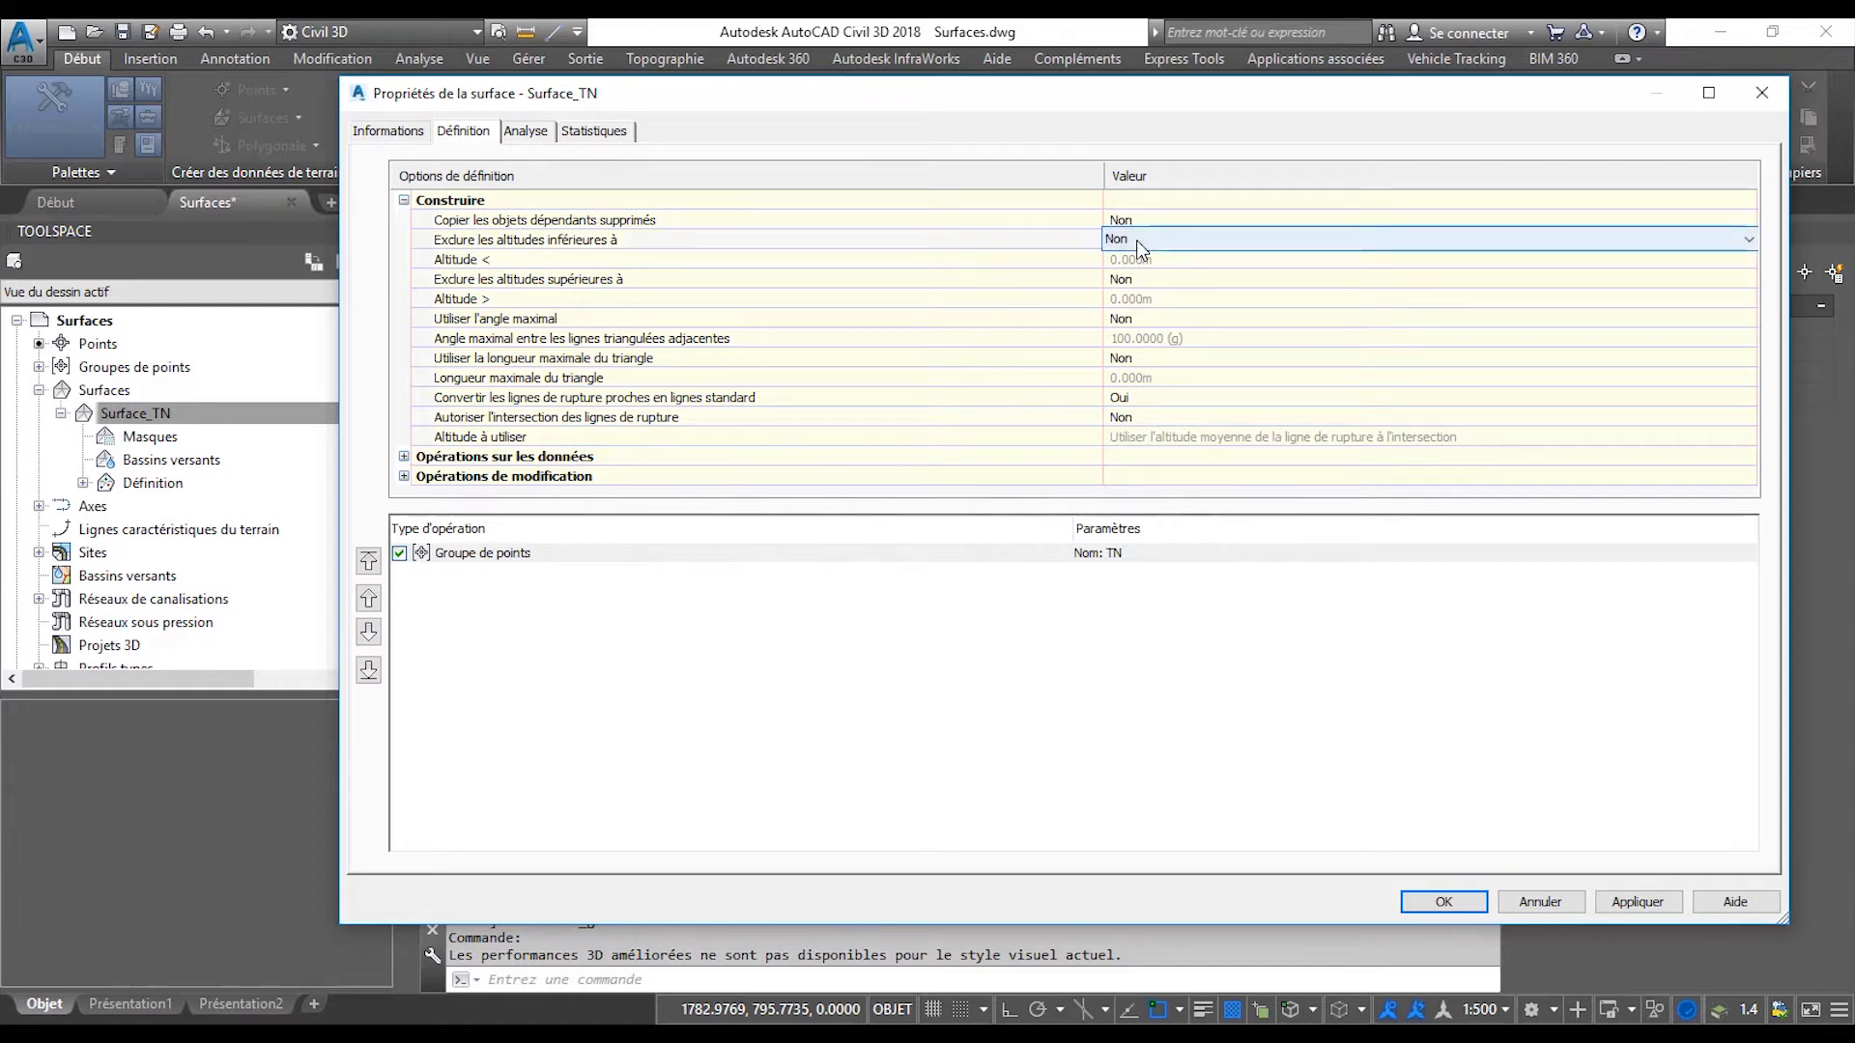
left_click(1136, 240)
left_click(1112, 274)
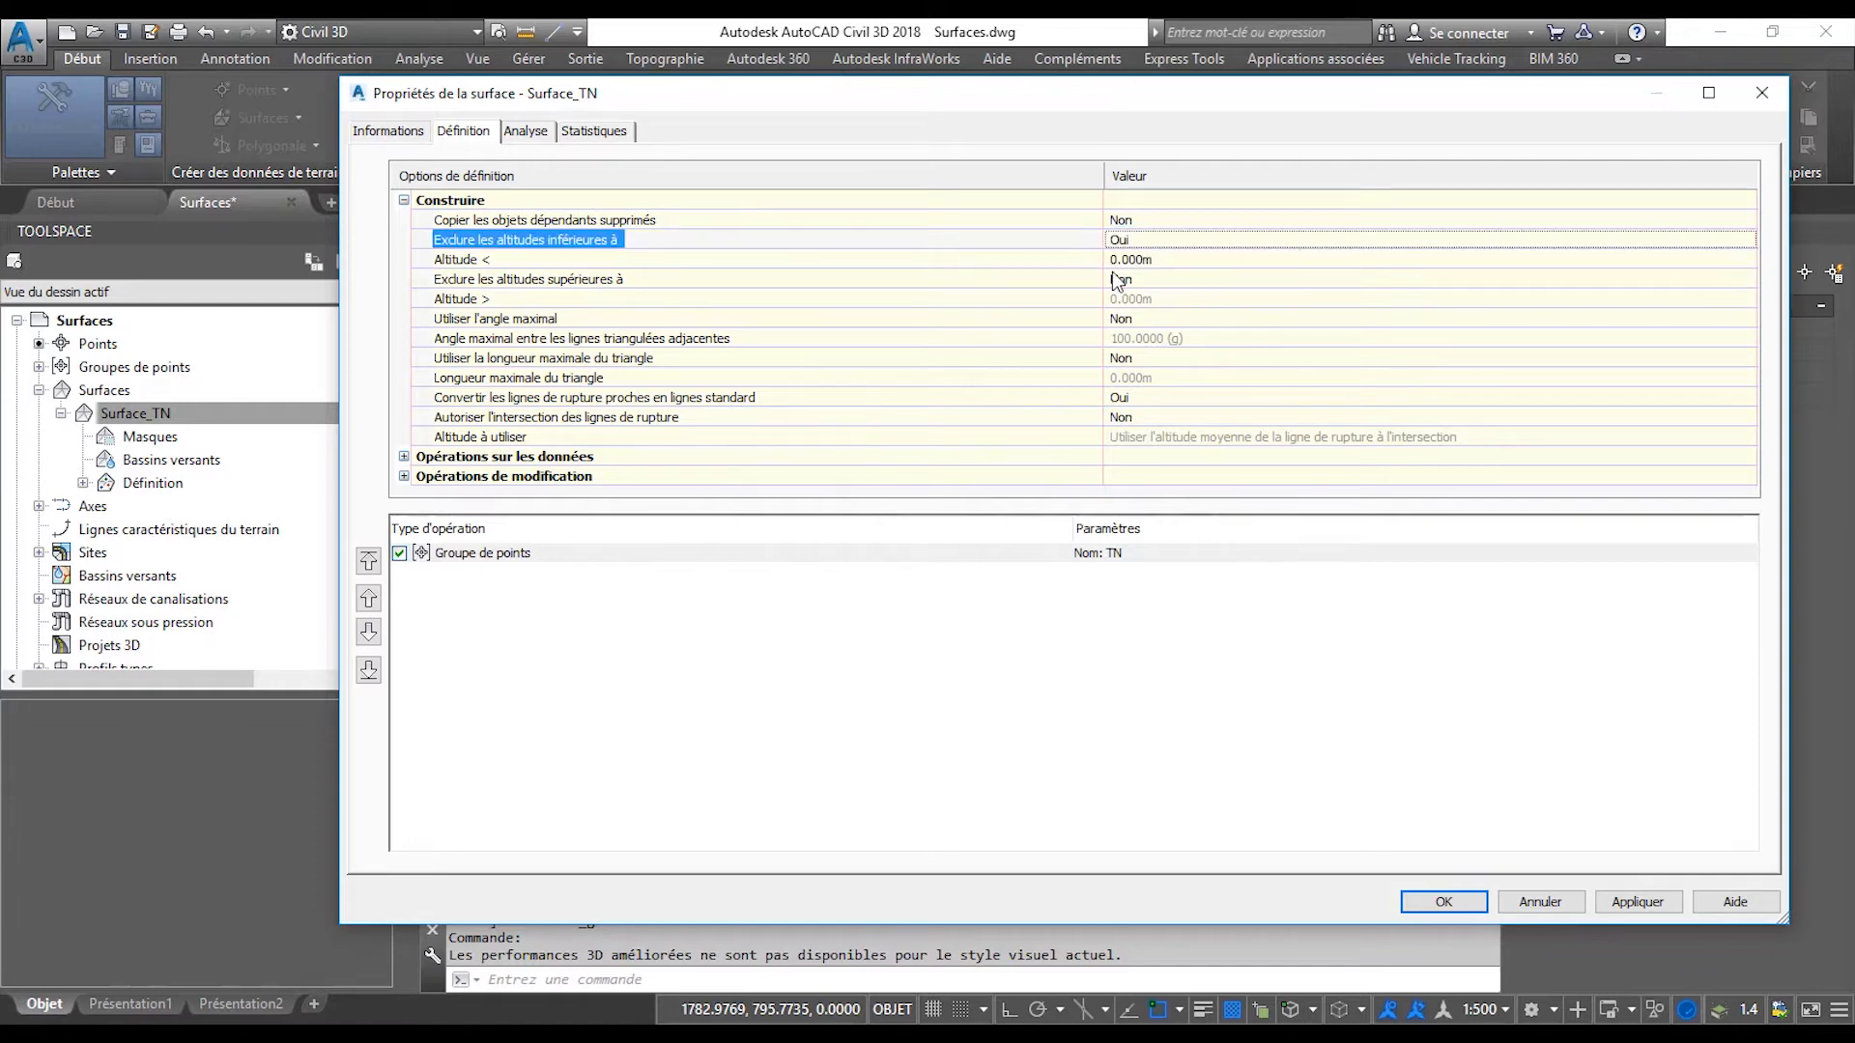
left_click(1158, 262)
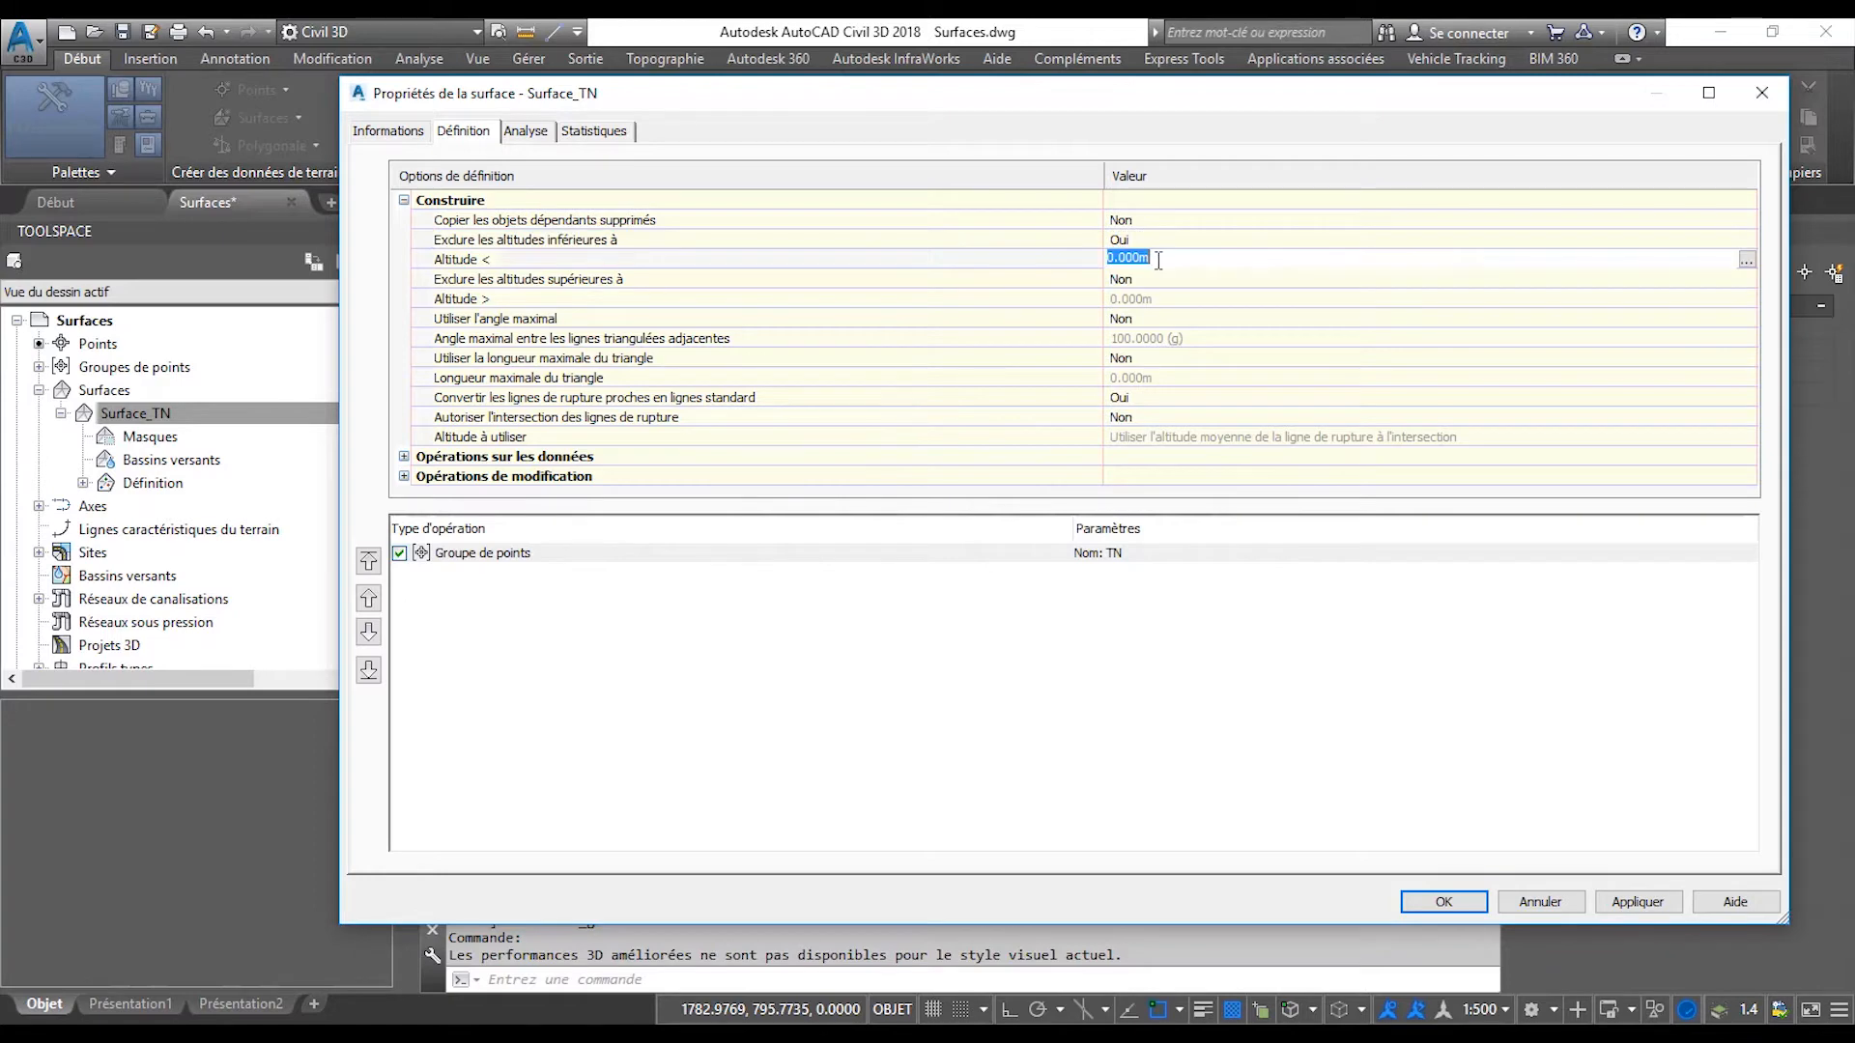
left_click_drag(1157, 261, 1109, 263)
type("70")
left_click(1448, 902)
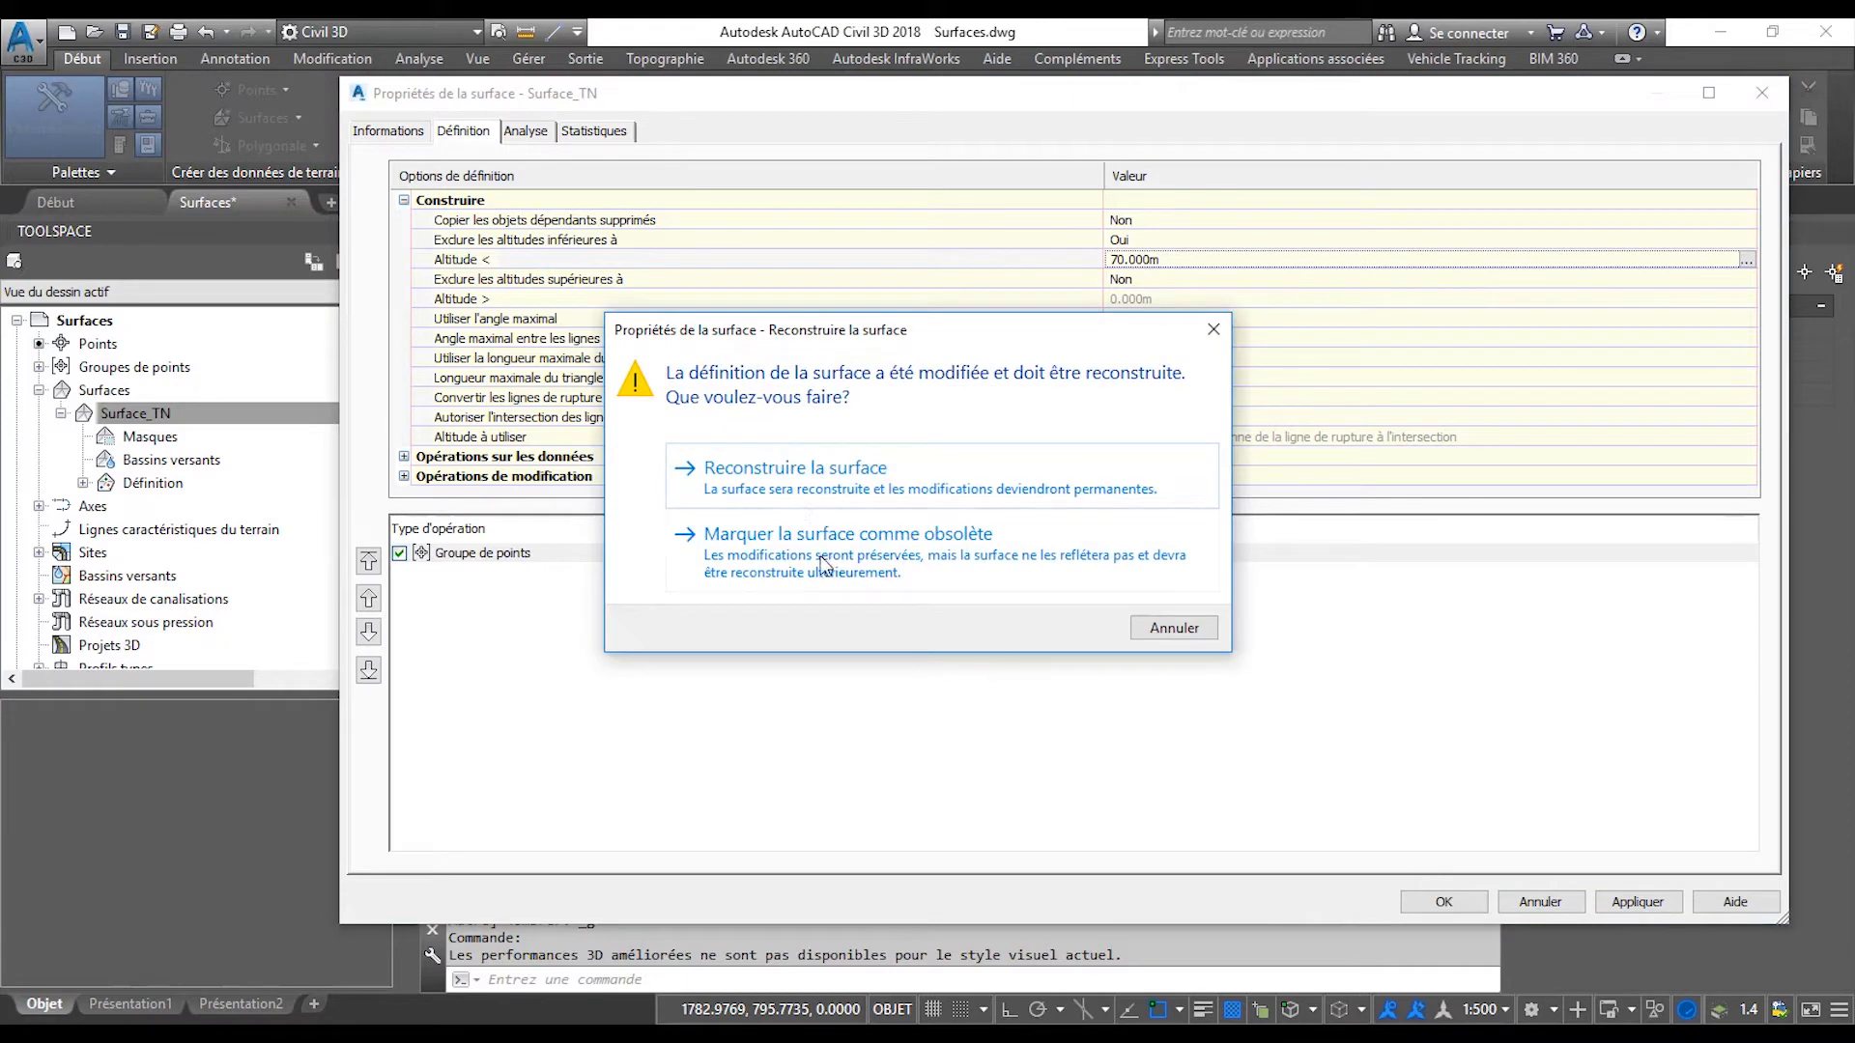
left_click(789, 486)
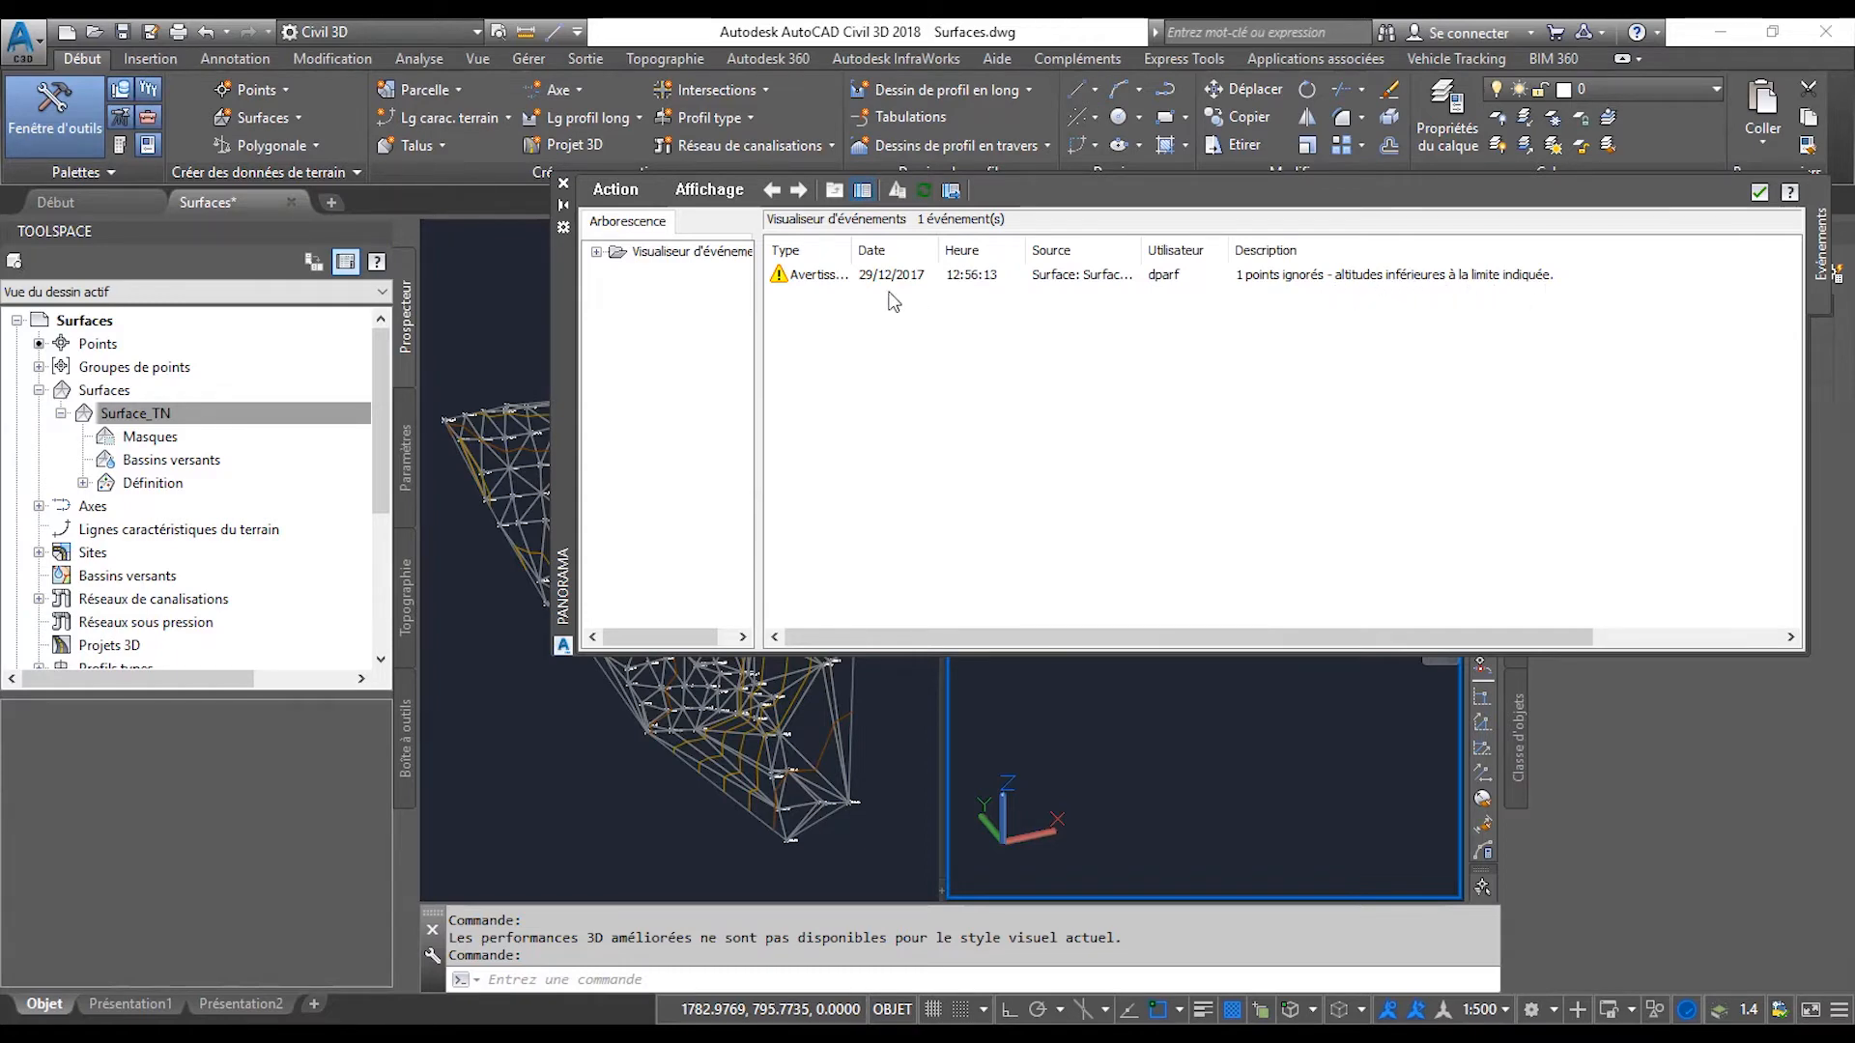
Read the rebuild event, close the event viewer, and inspect the shaded surface from another angle.
left_click(620, 191)
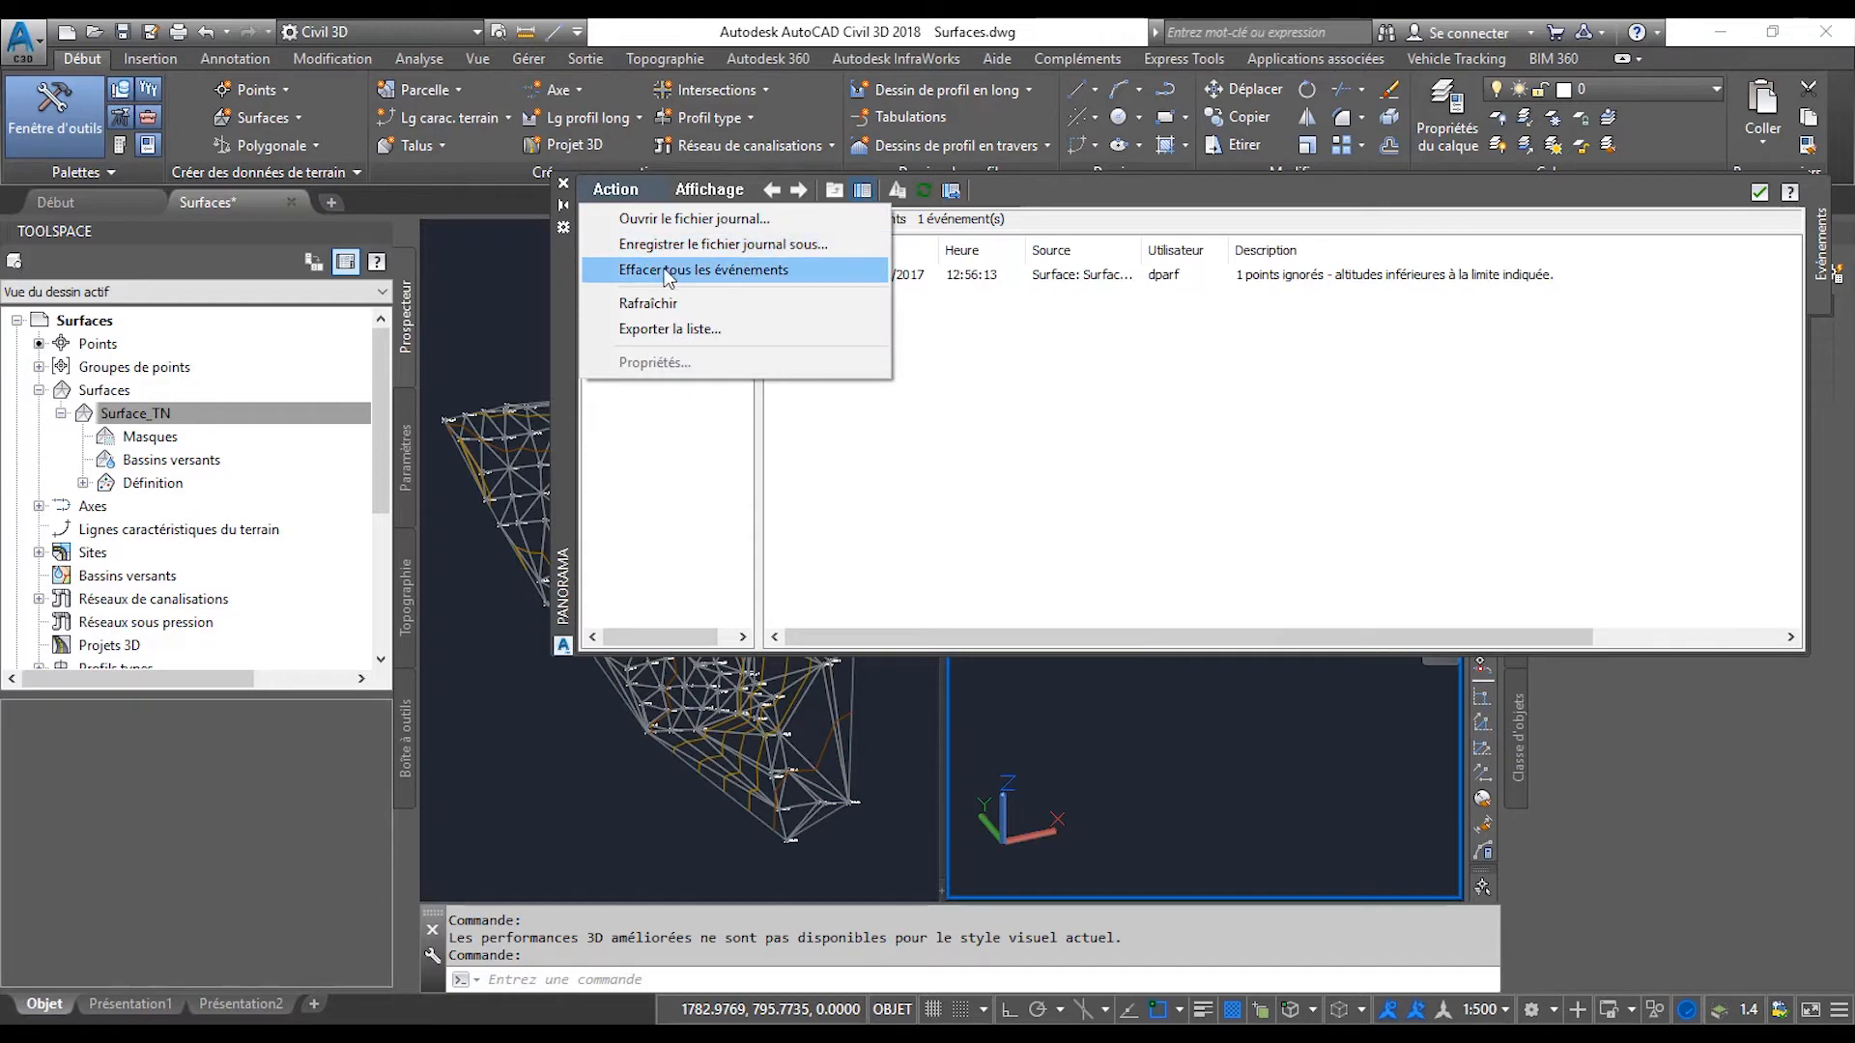
left_click(1169, 358)
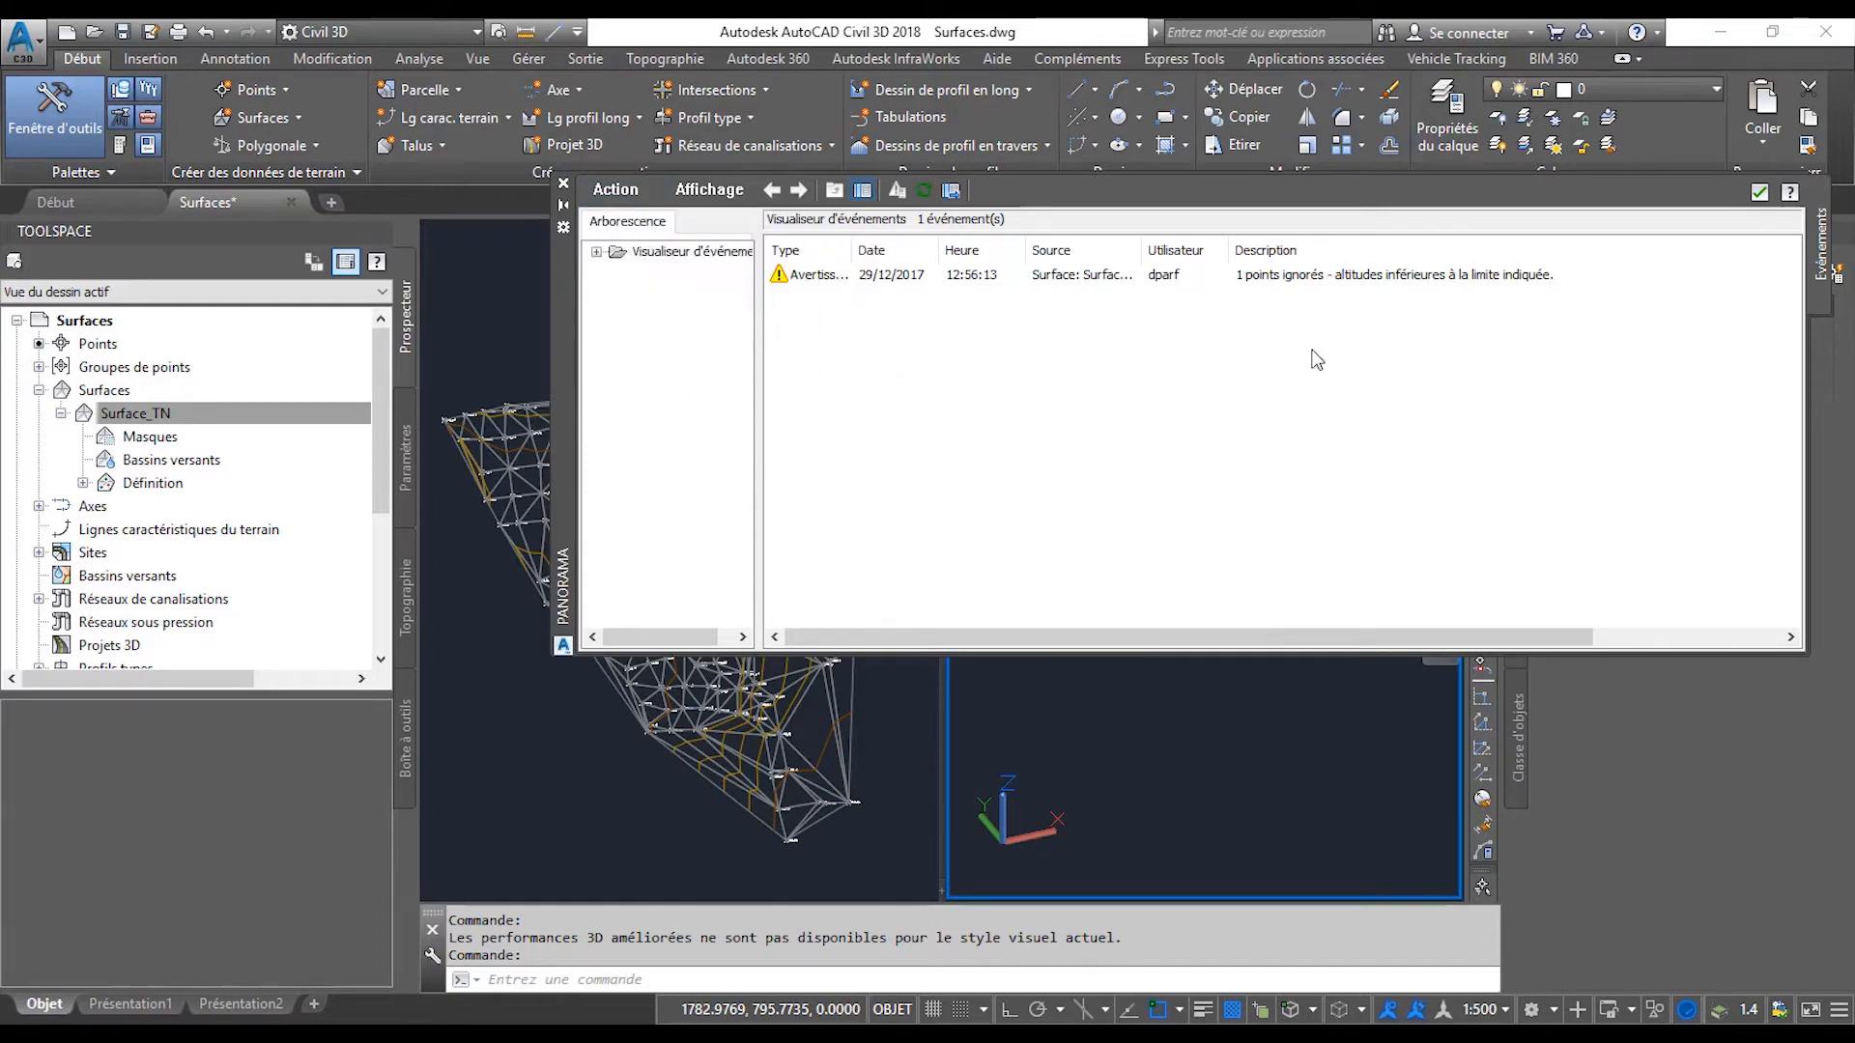
left_click(1760, 192)
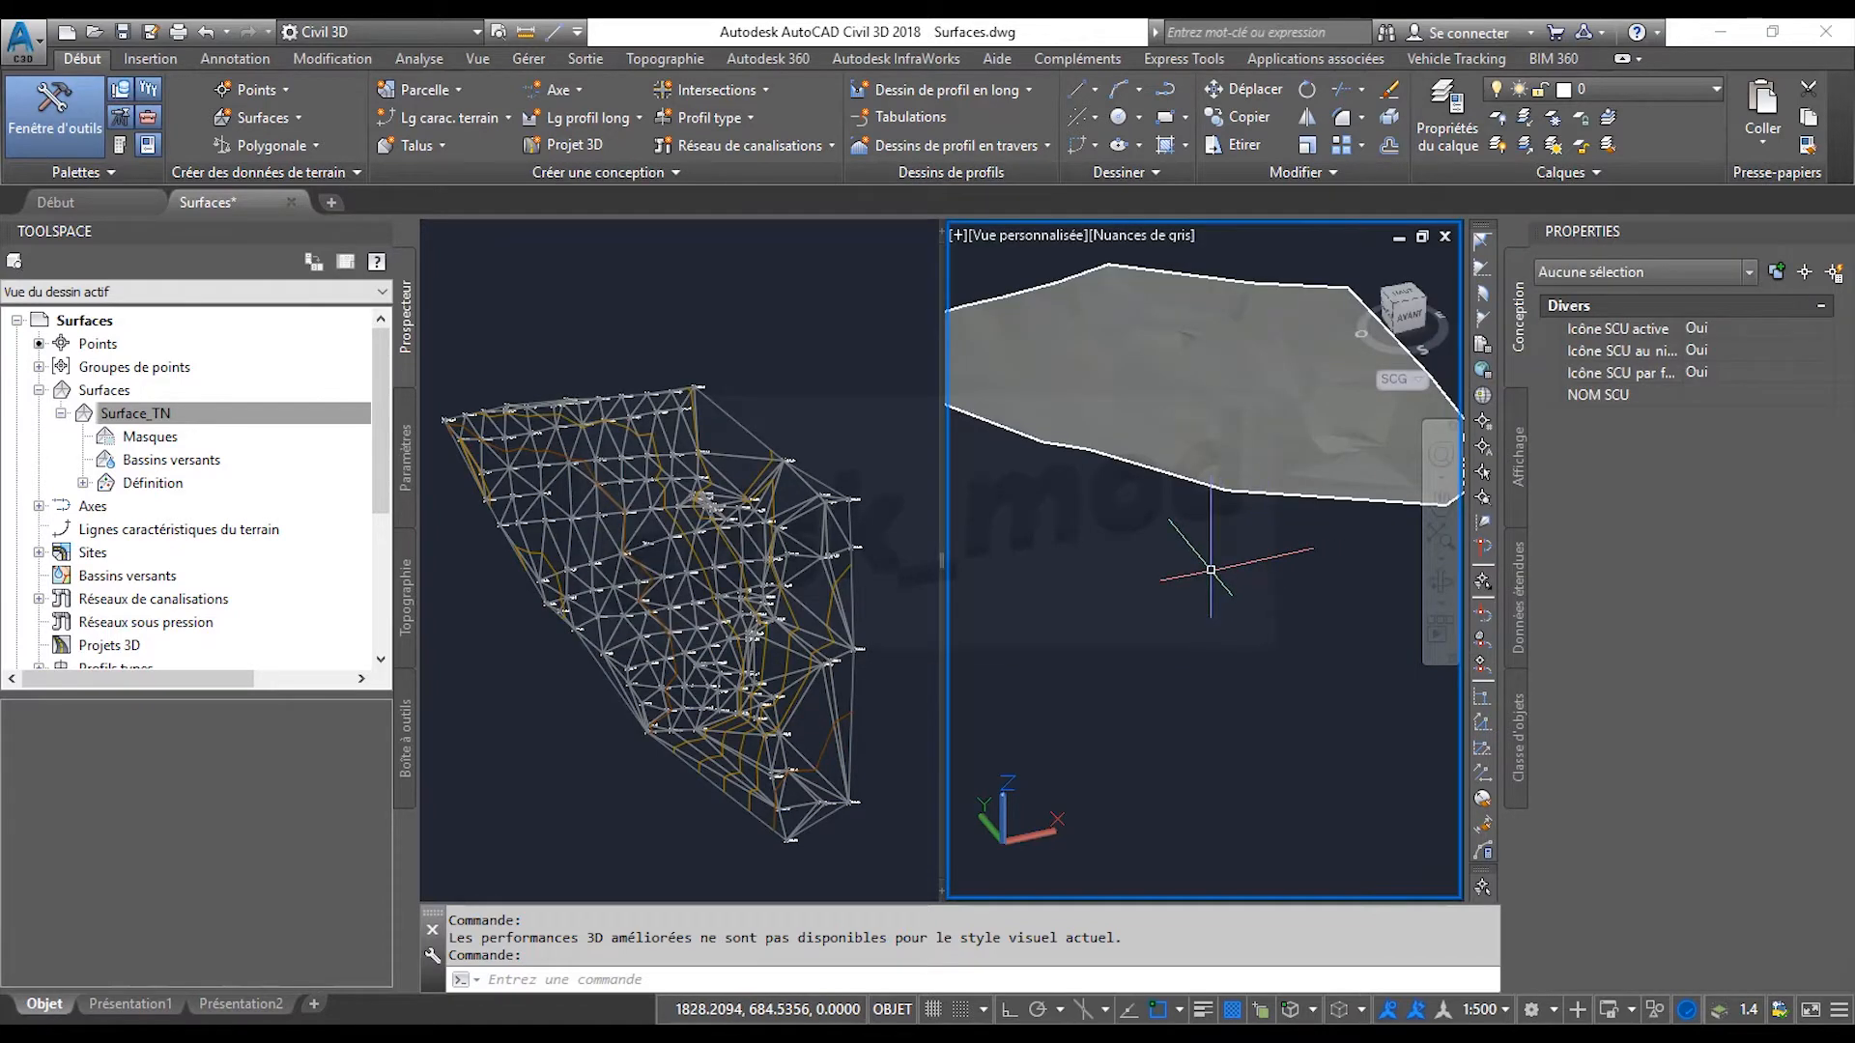
middle_click_drag(1198, 589, 1142, 677, "shift")
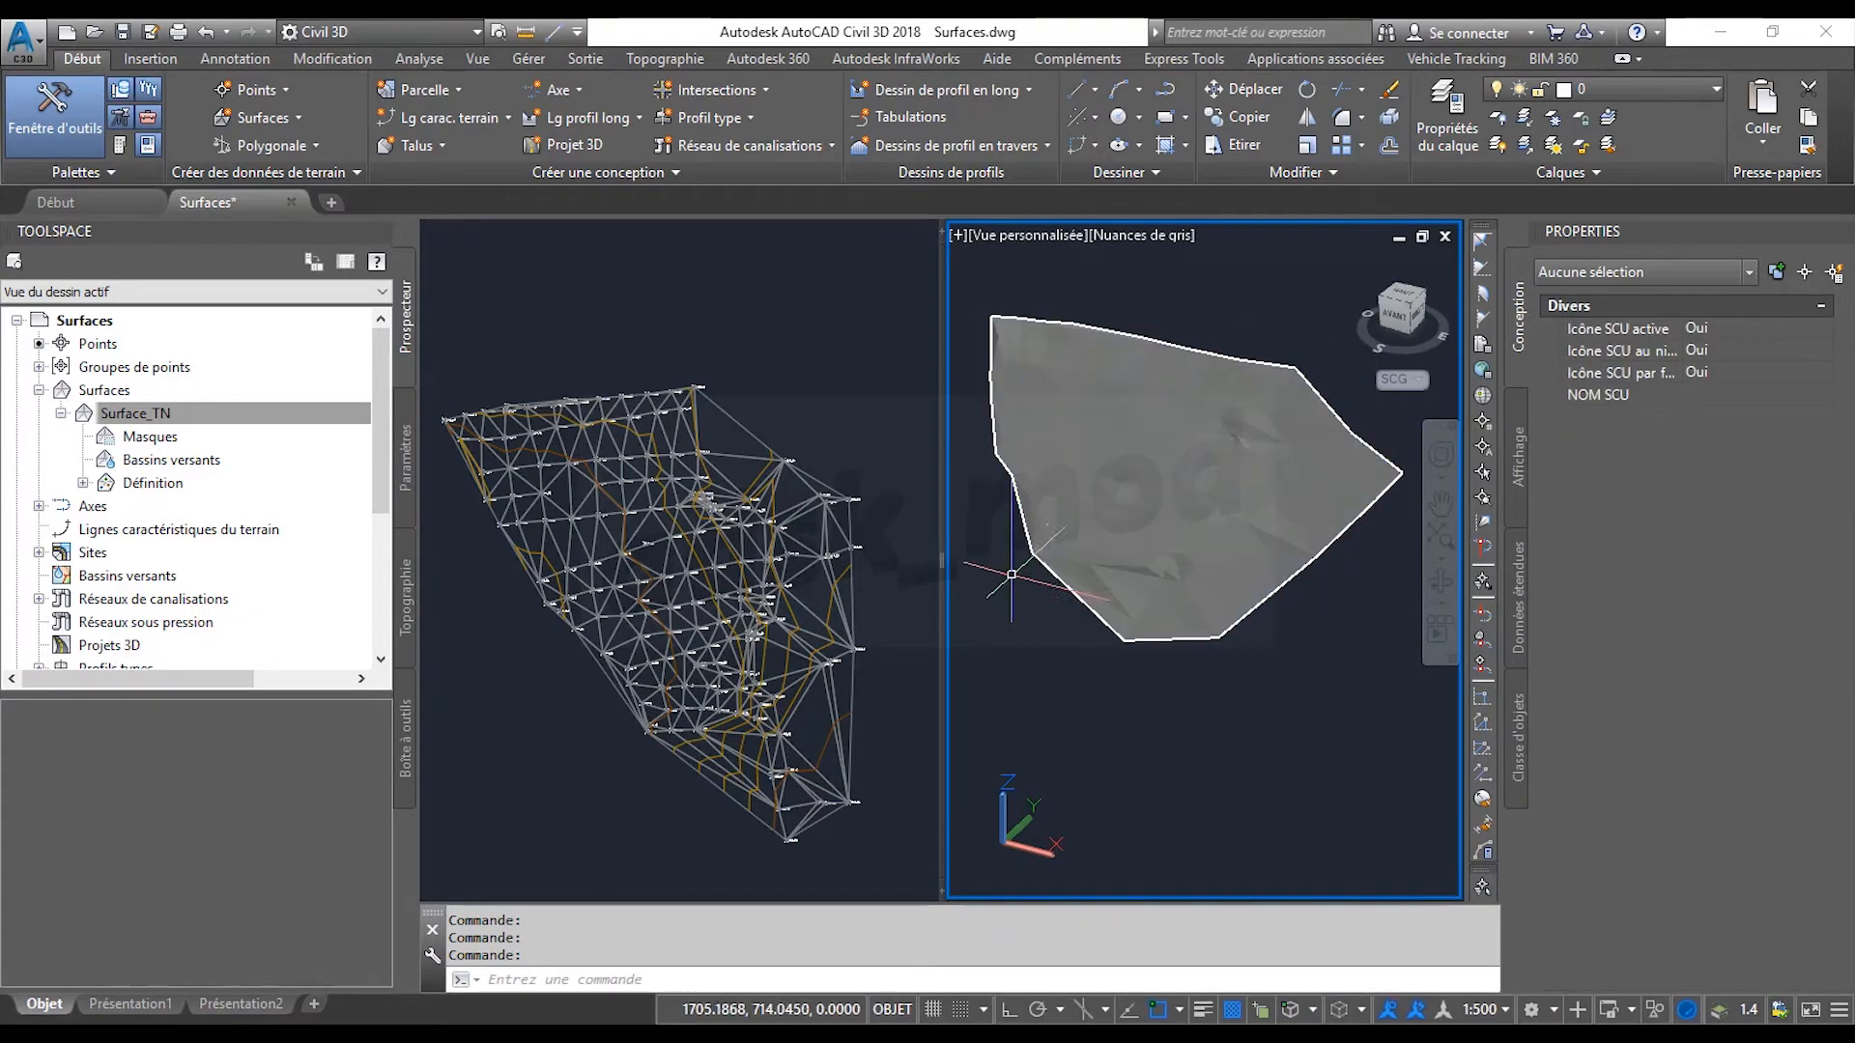
Review Surface_TN's Construire definition options and its statistics and analysis settings, and close the properties.
left_click(104, 415)
right_click(134, 416)
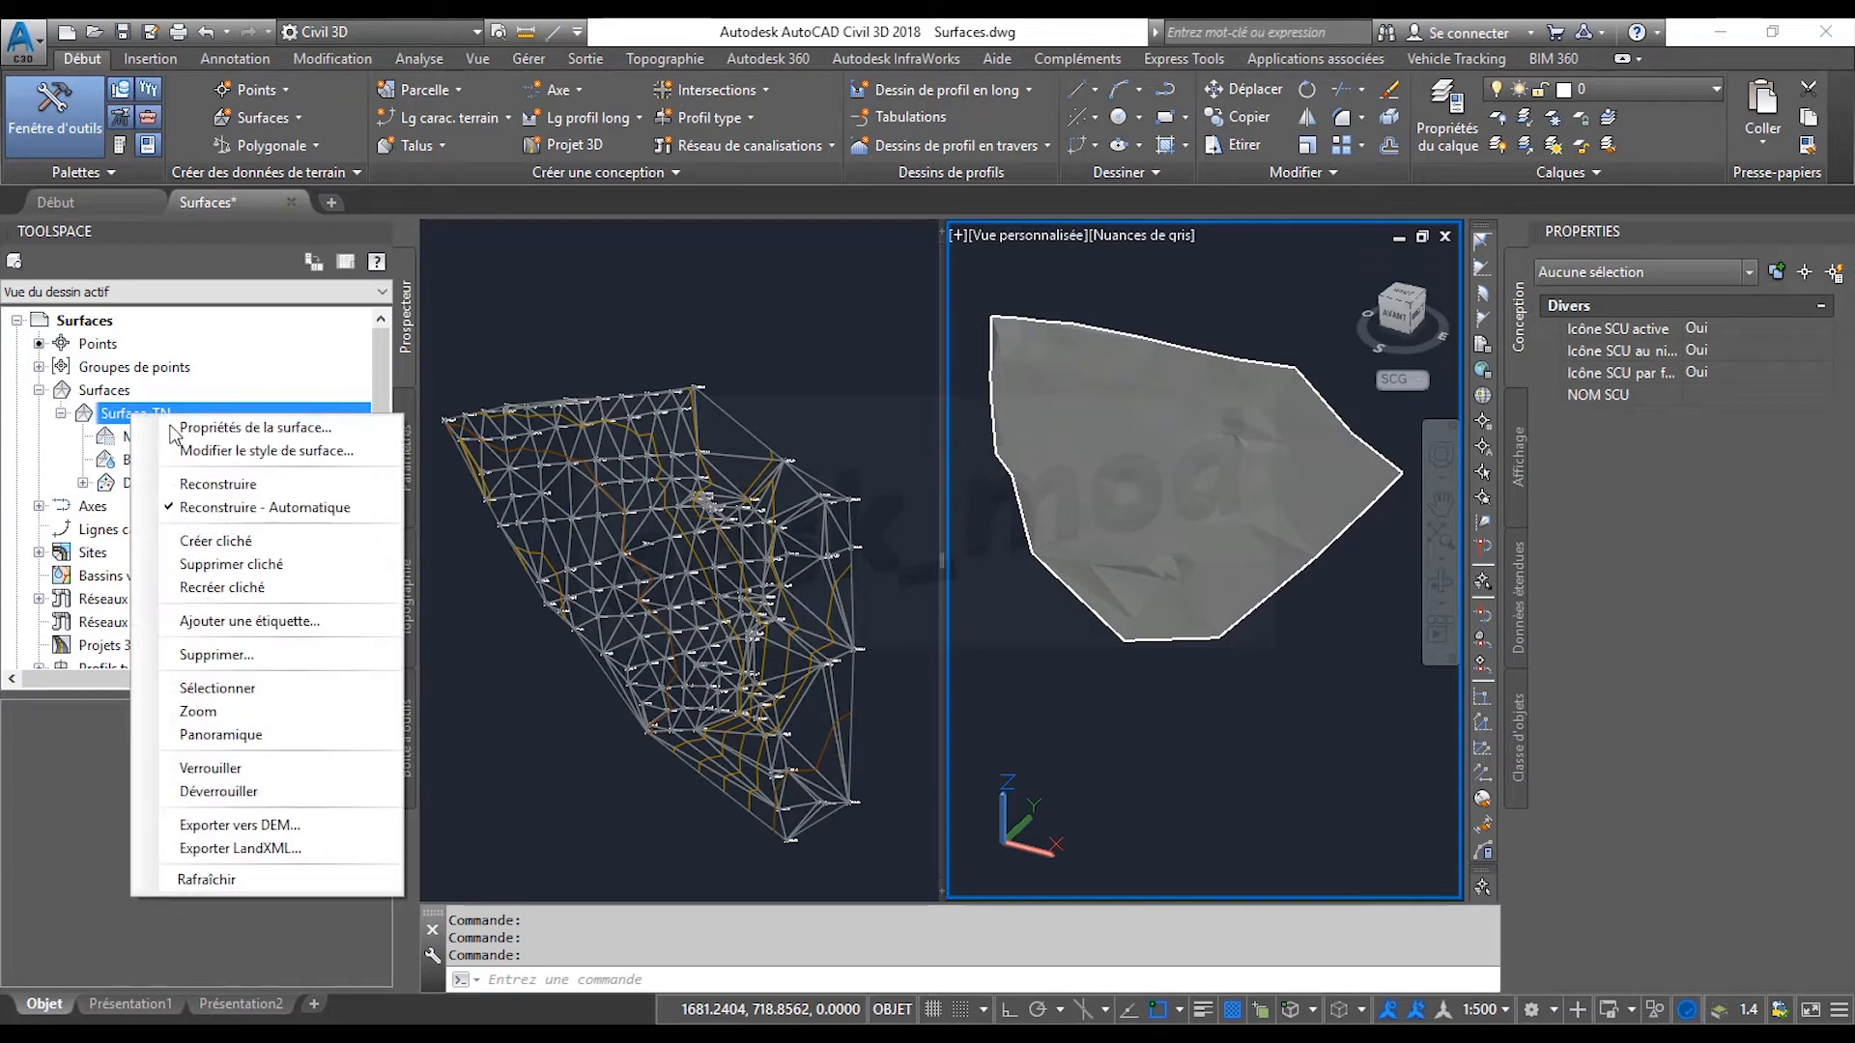
left_click(174, 428)
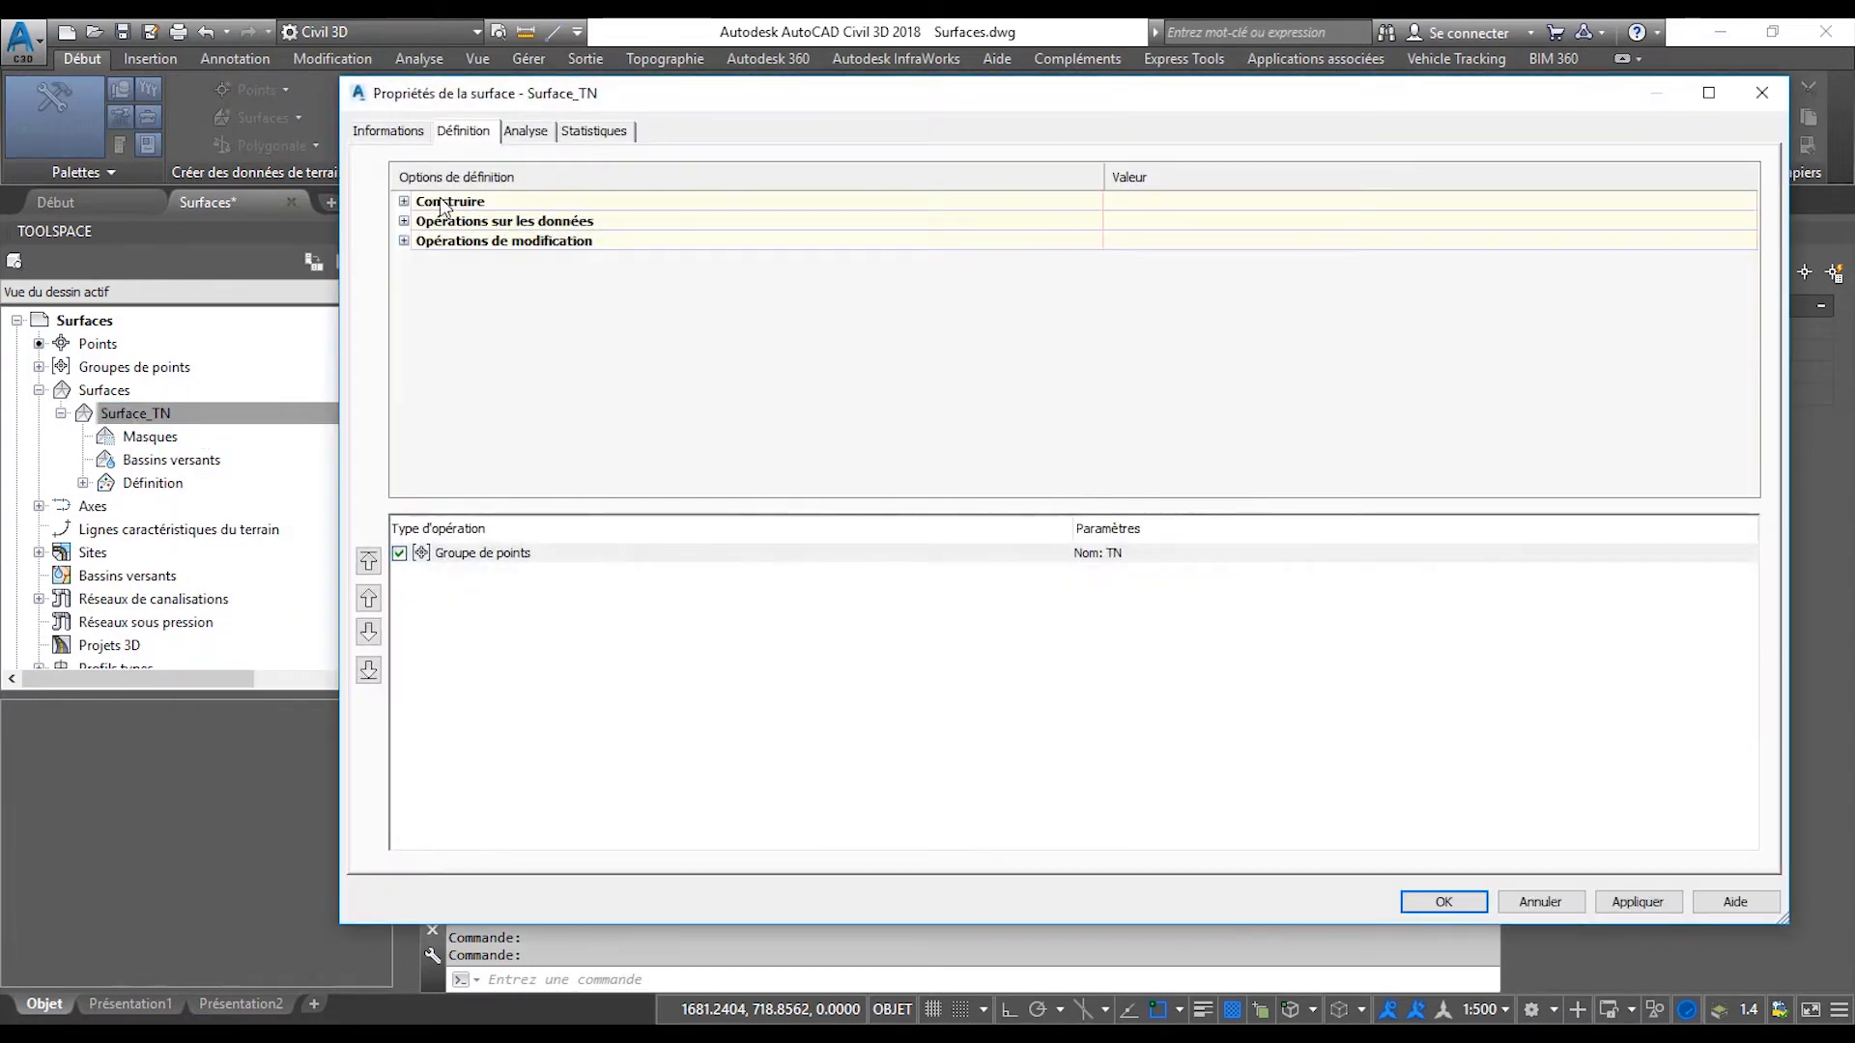
left_click(404, 201)
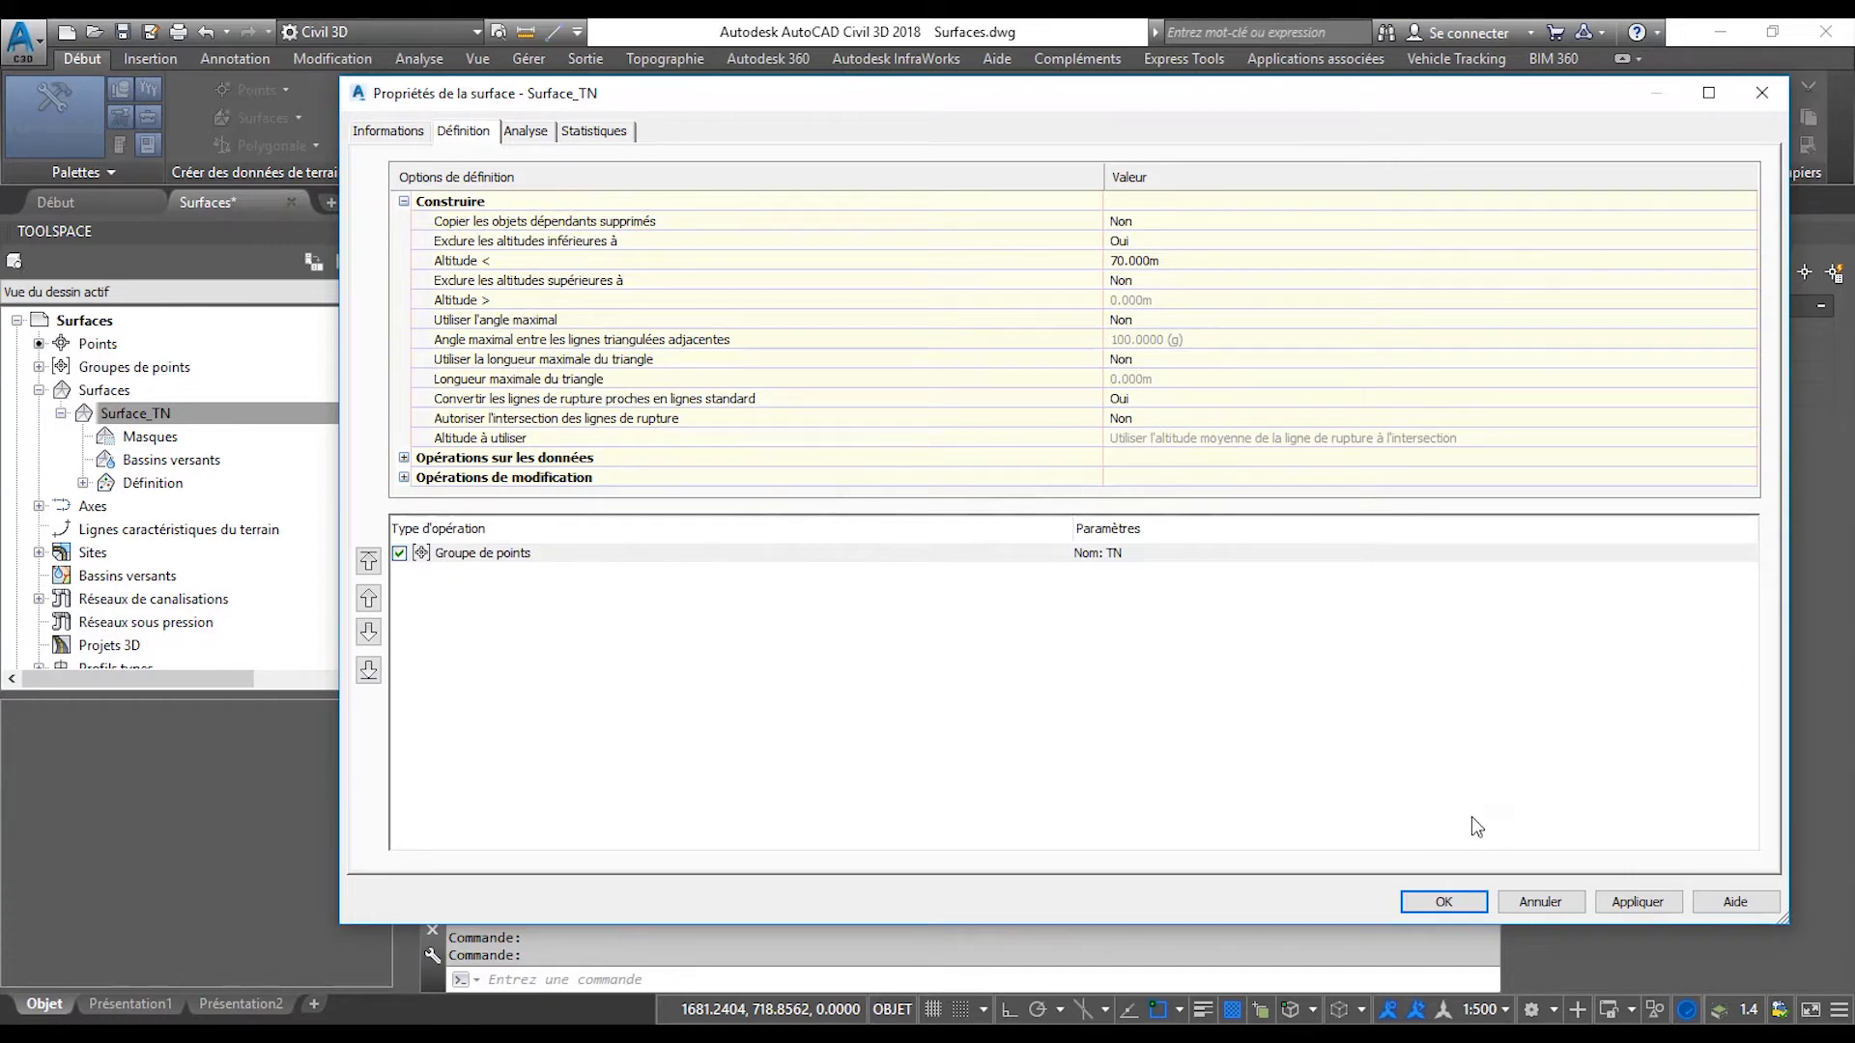
left_click(599, 132)
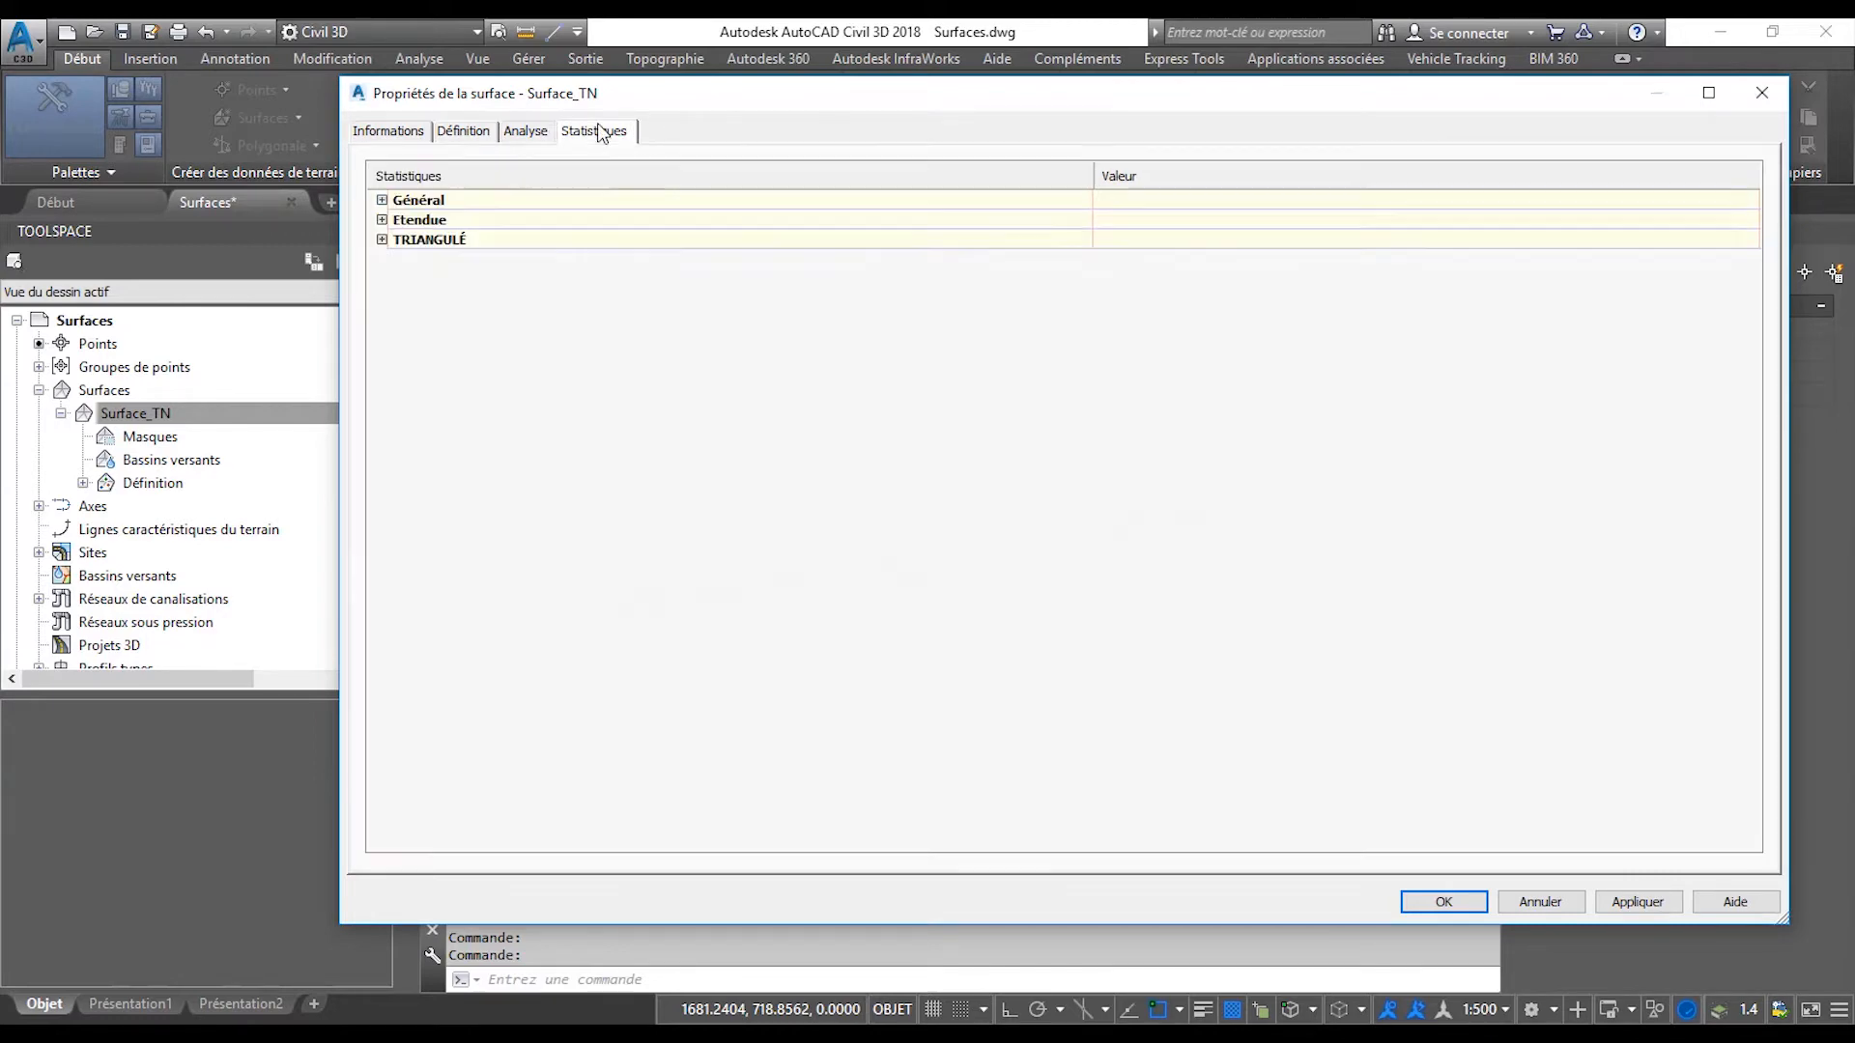
left_click(525, 132)
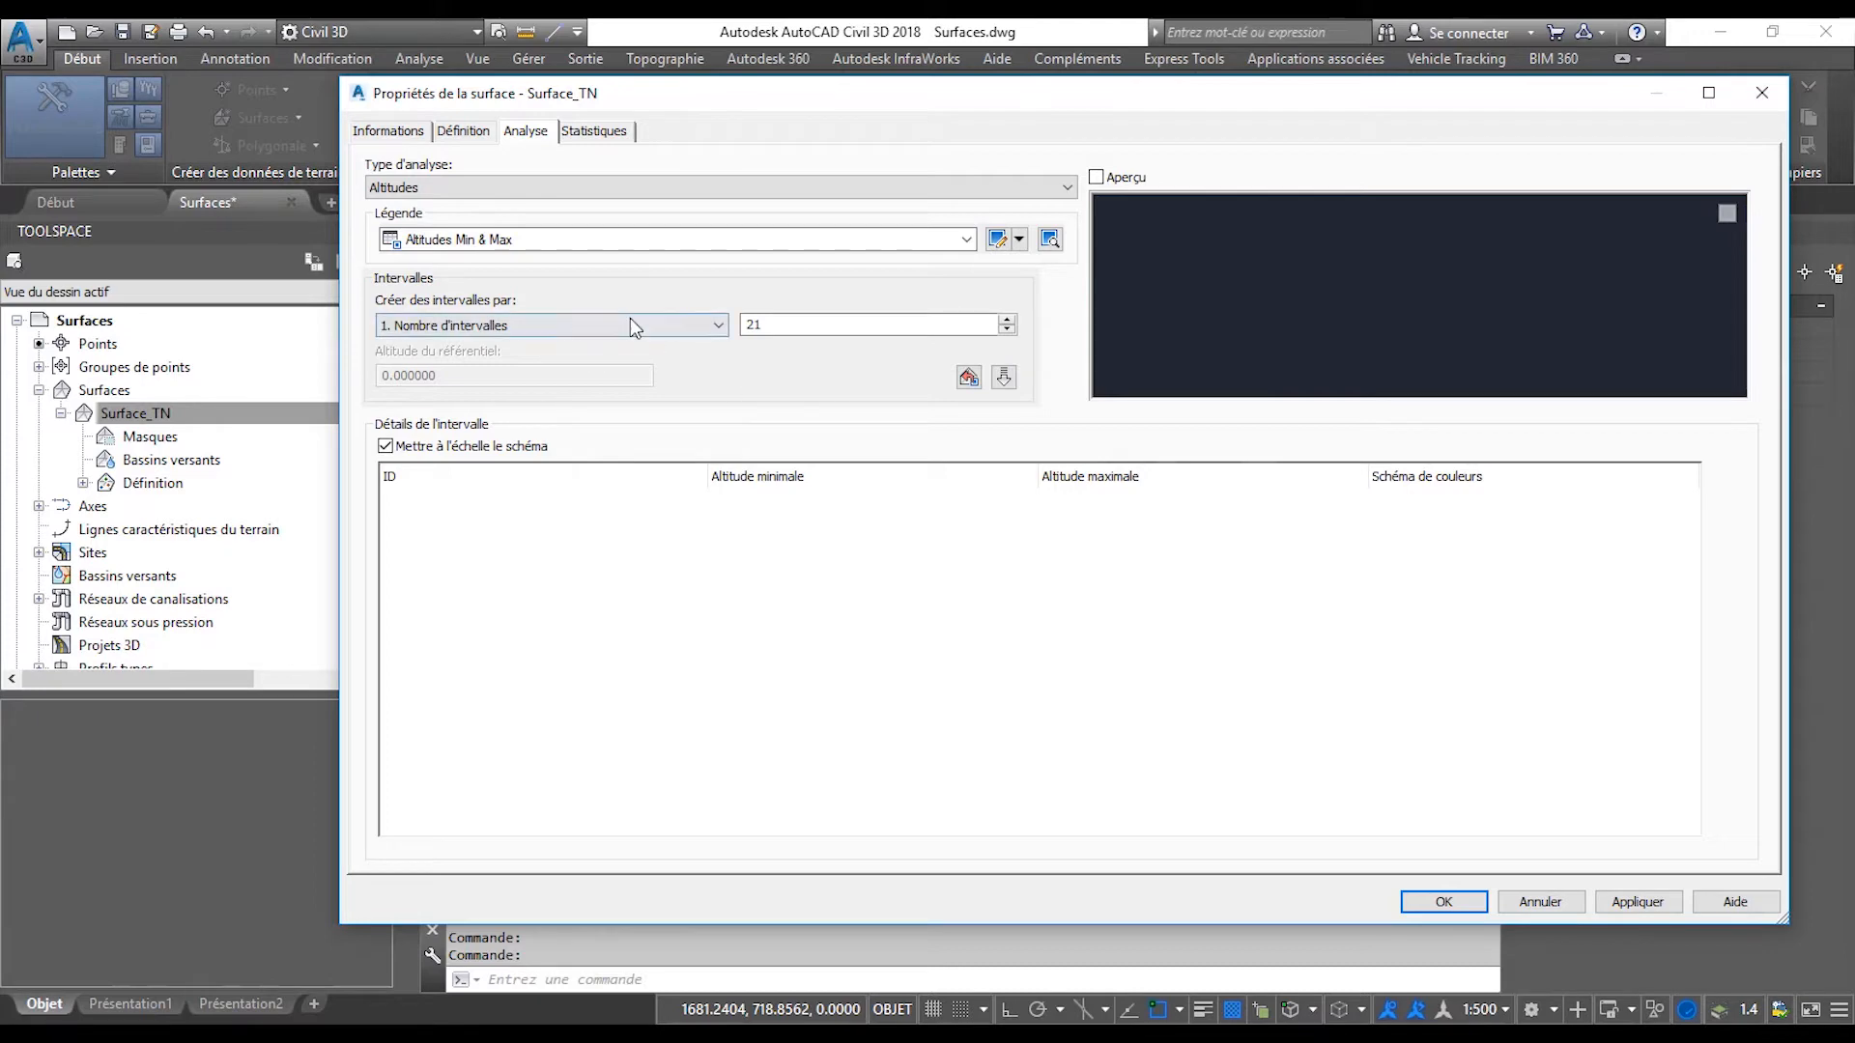
left_click(471, 132)
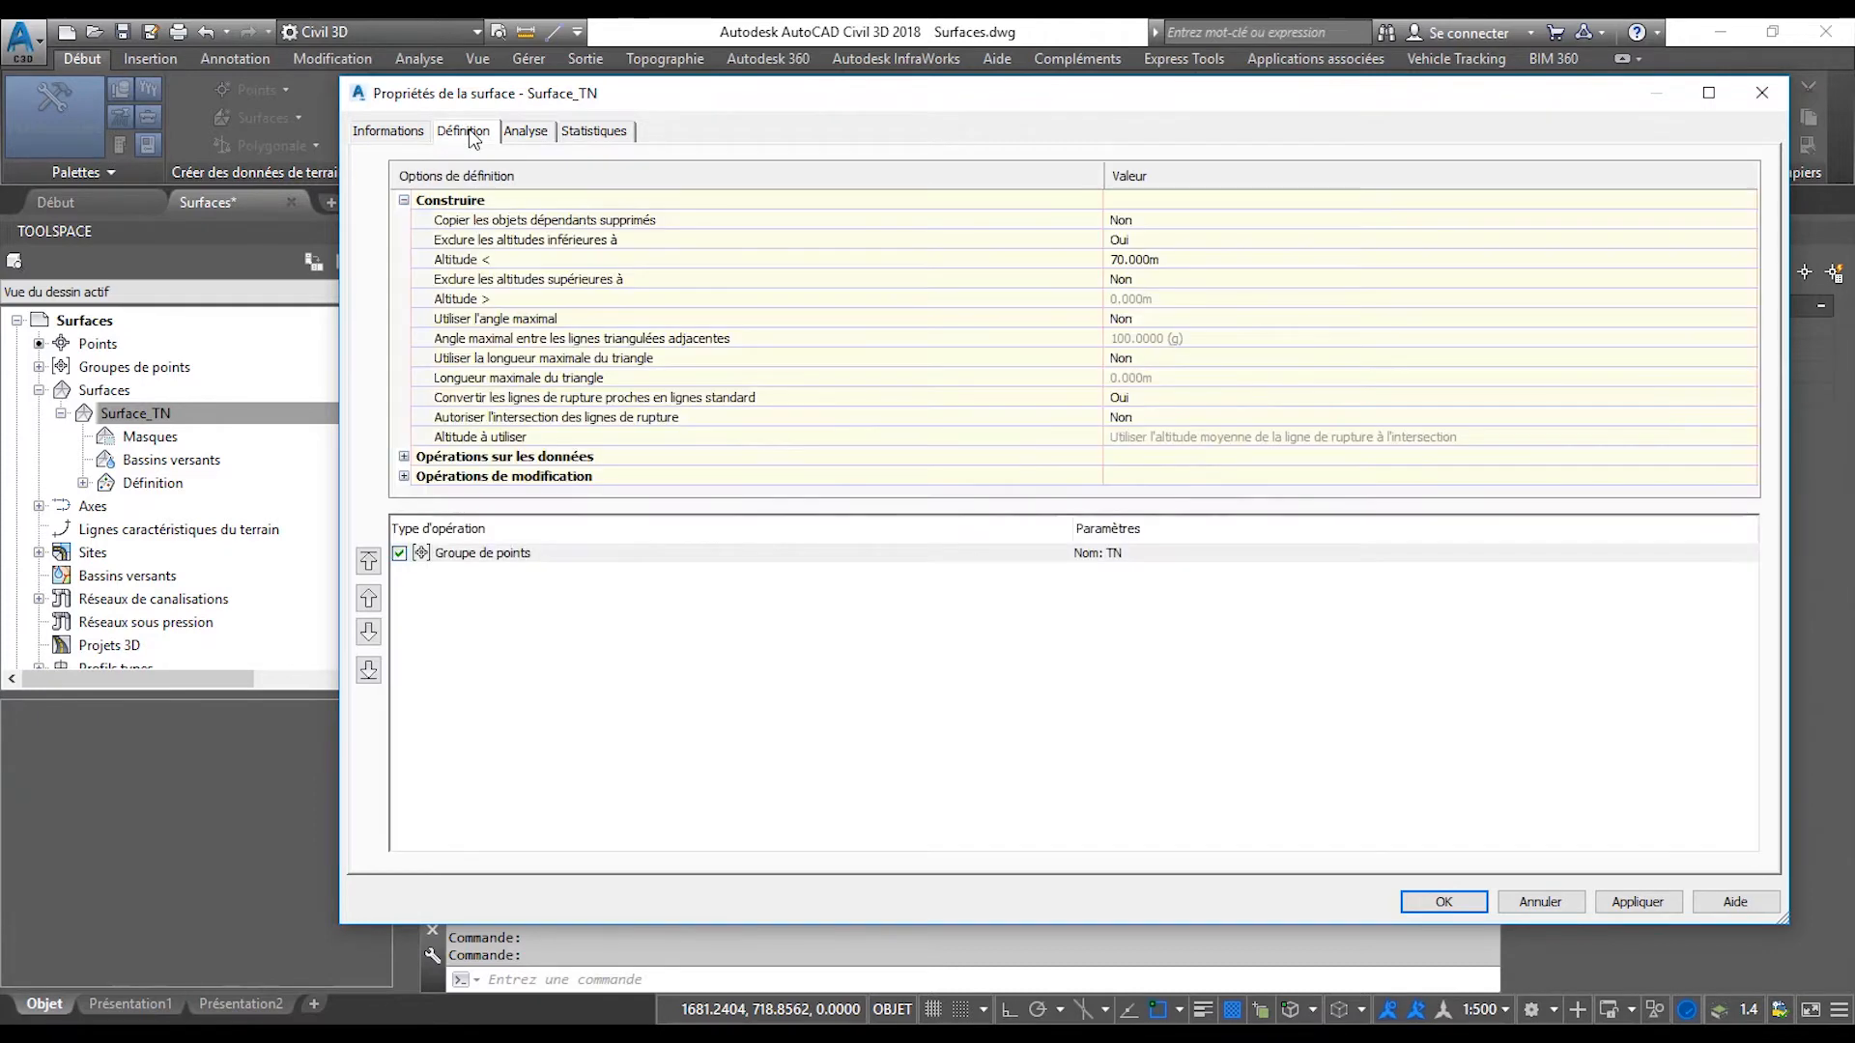
left_click(1458, 898)
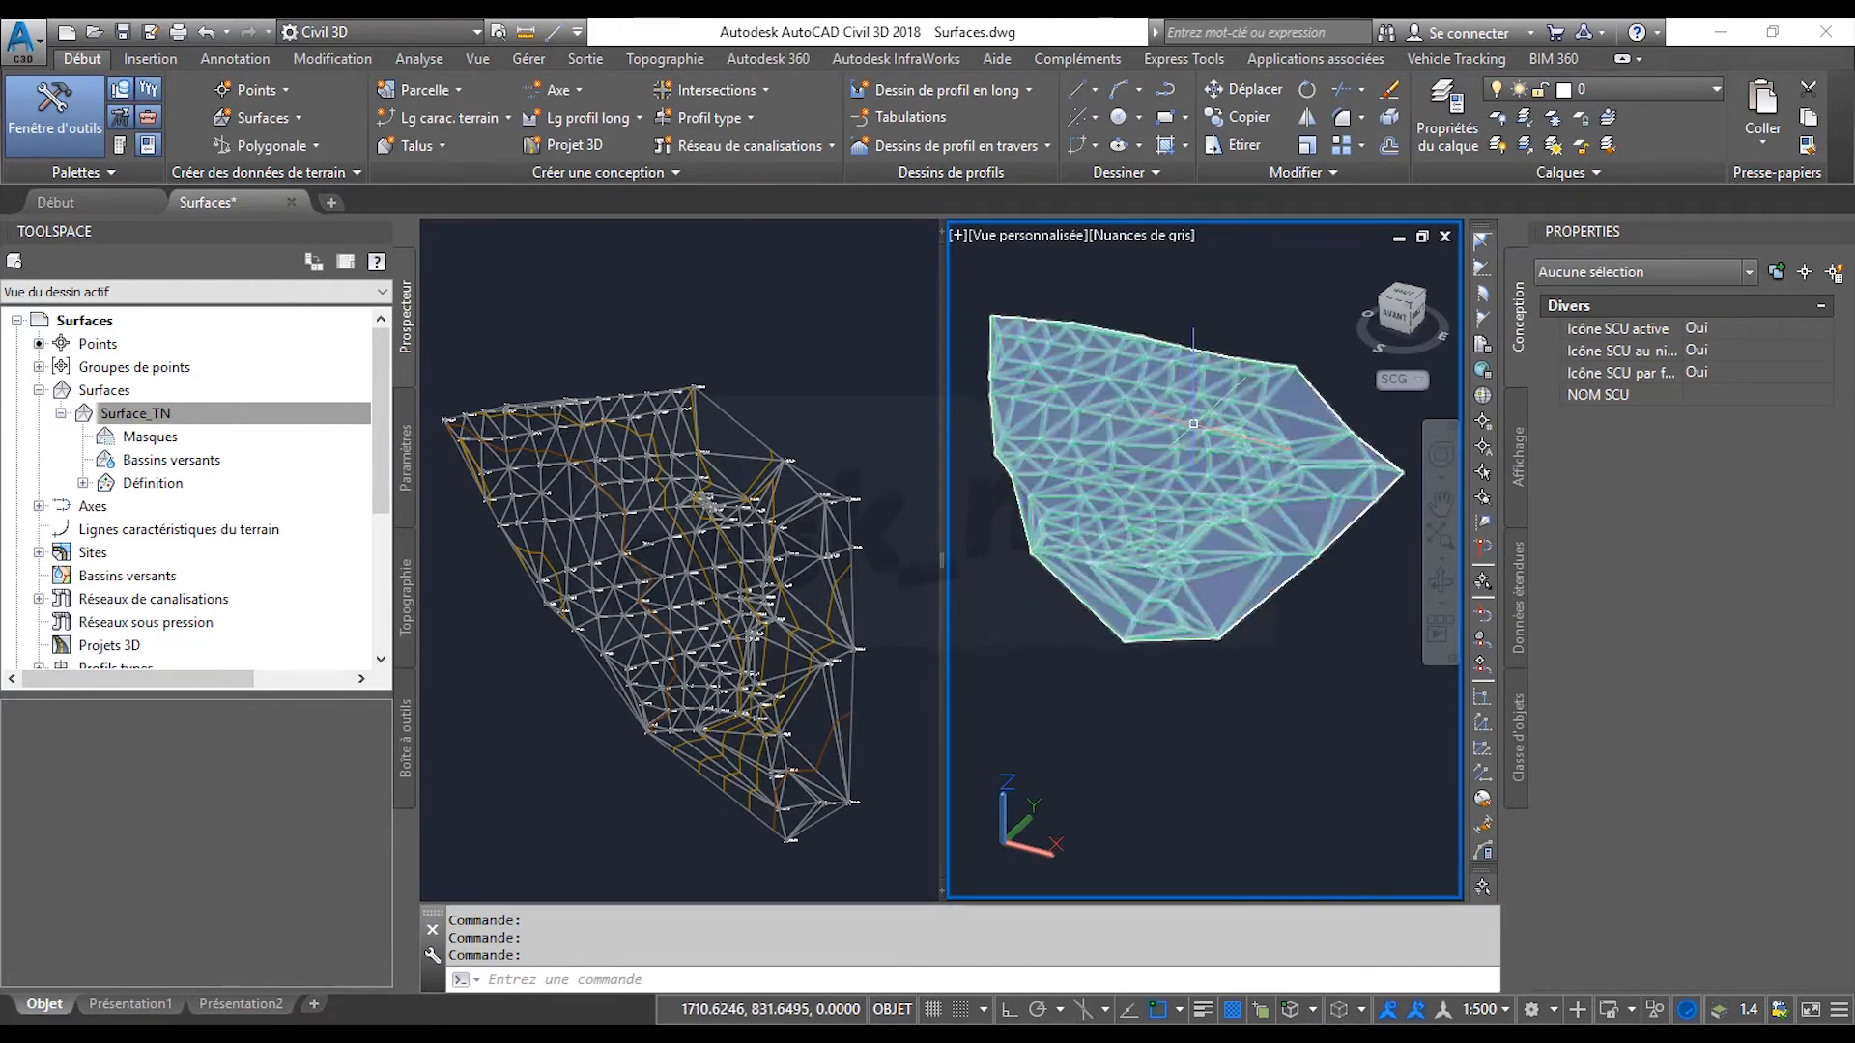
Maximize the 2D wireframe top-view viewport over the whole drawing area.
left_click(605, 293)
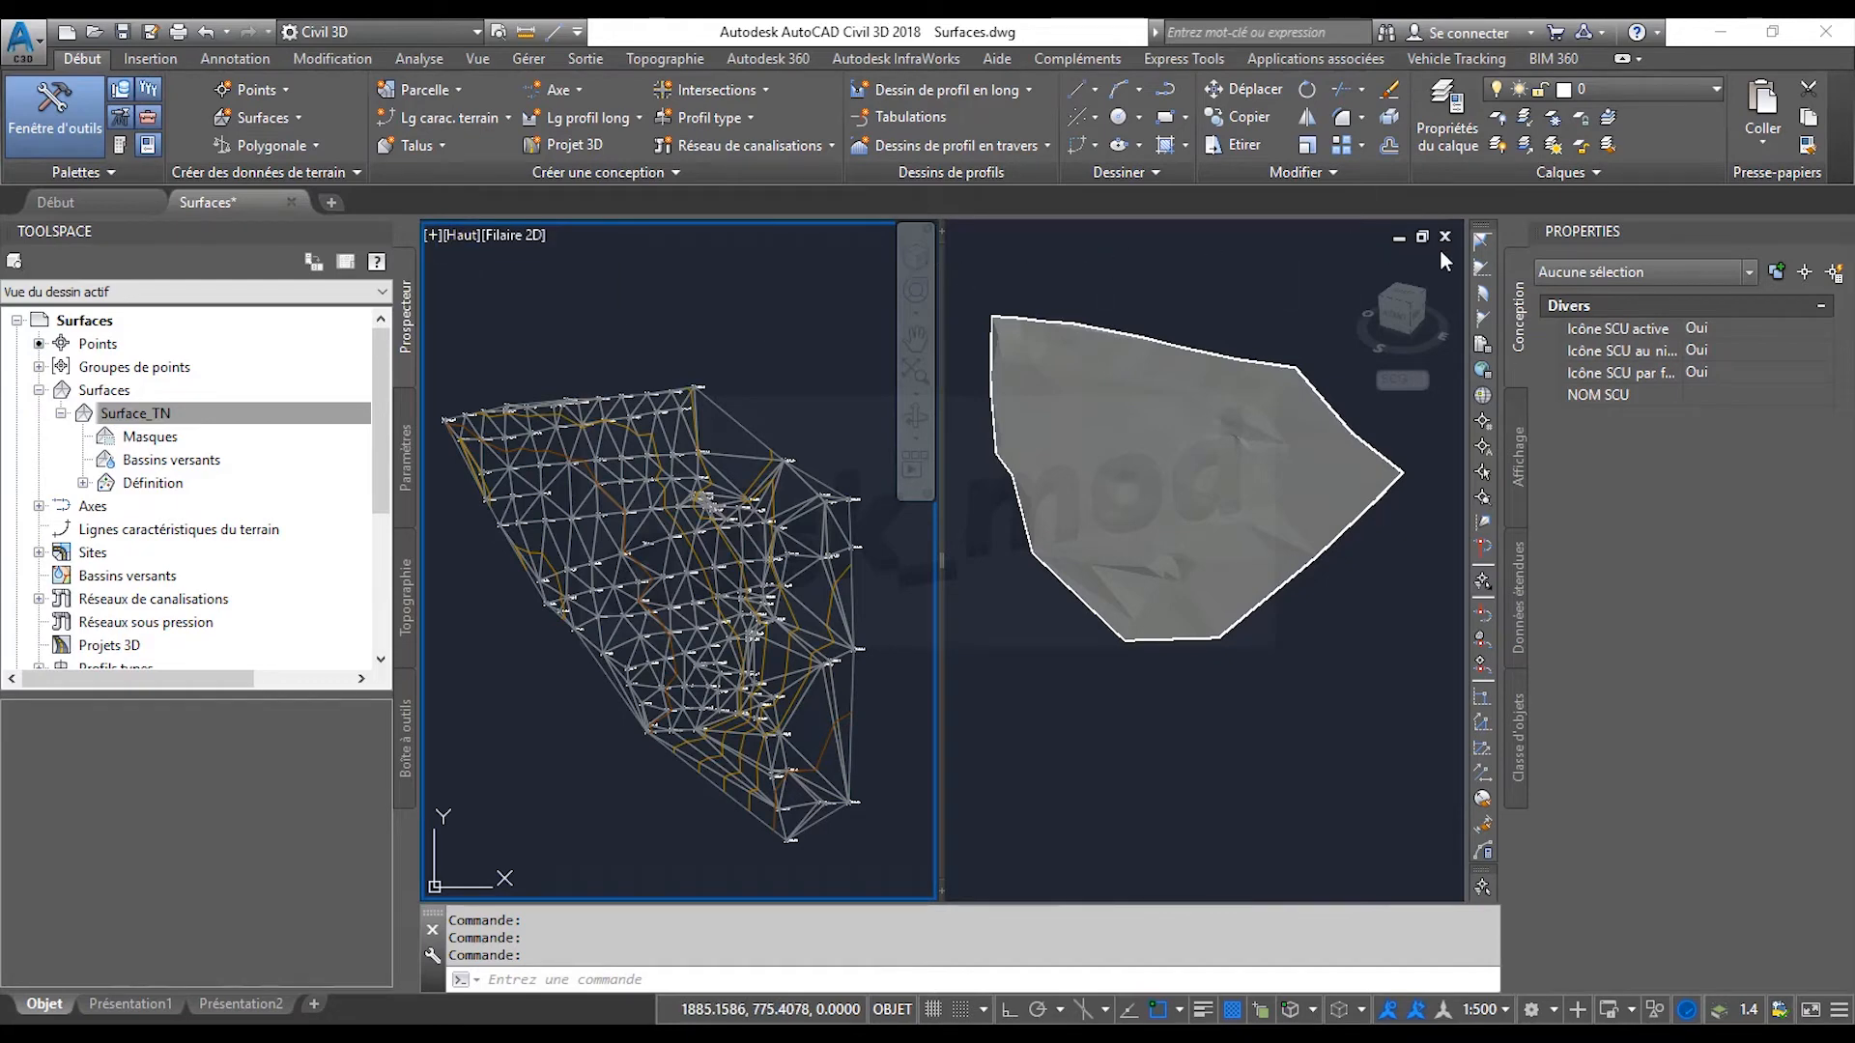
left_click(433, 234)
left_click(494, 257)
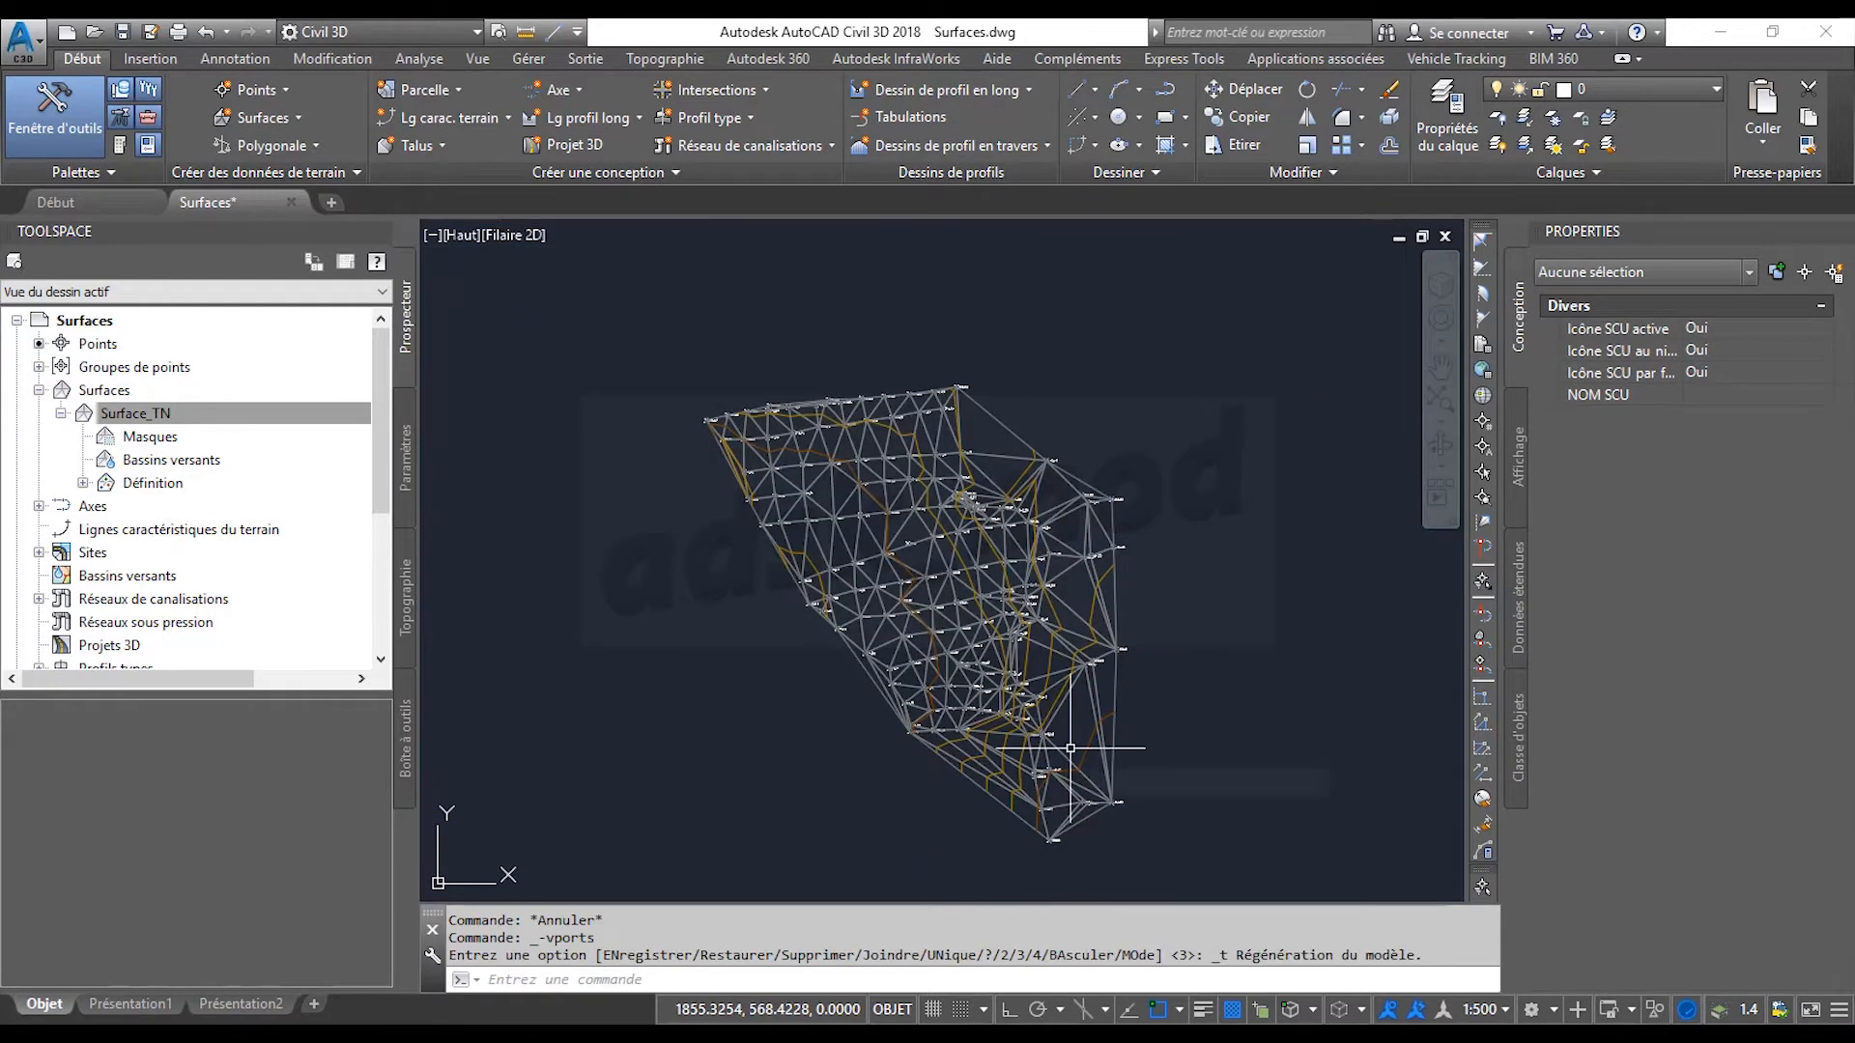
Draw a line along the long triangle edge on the surface's outer border, from the 105.63 point to the 104.56 point.
scroll(1071, 748, "up", 5)
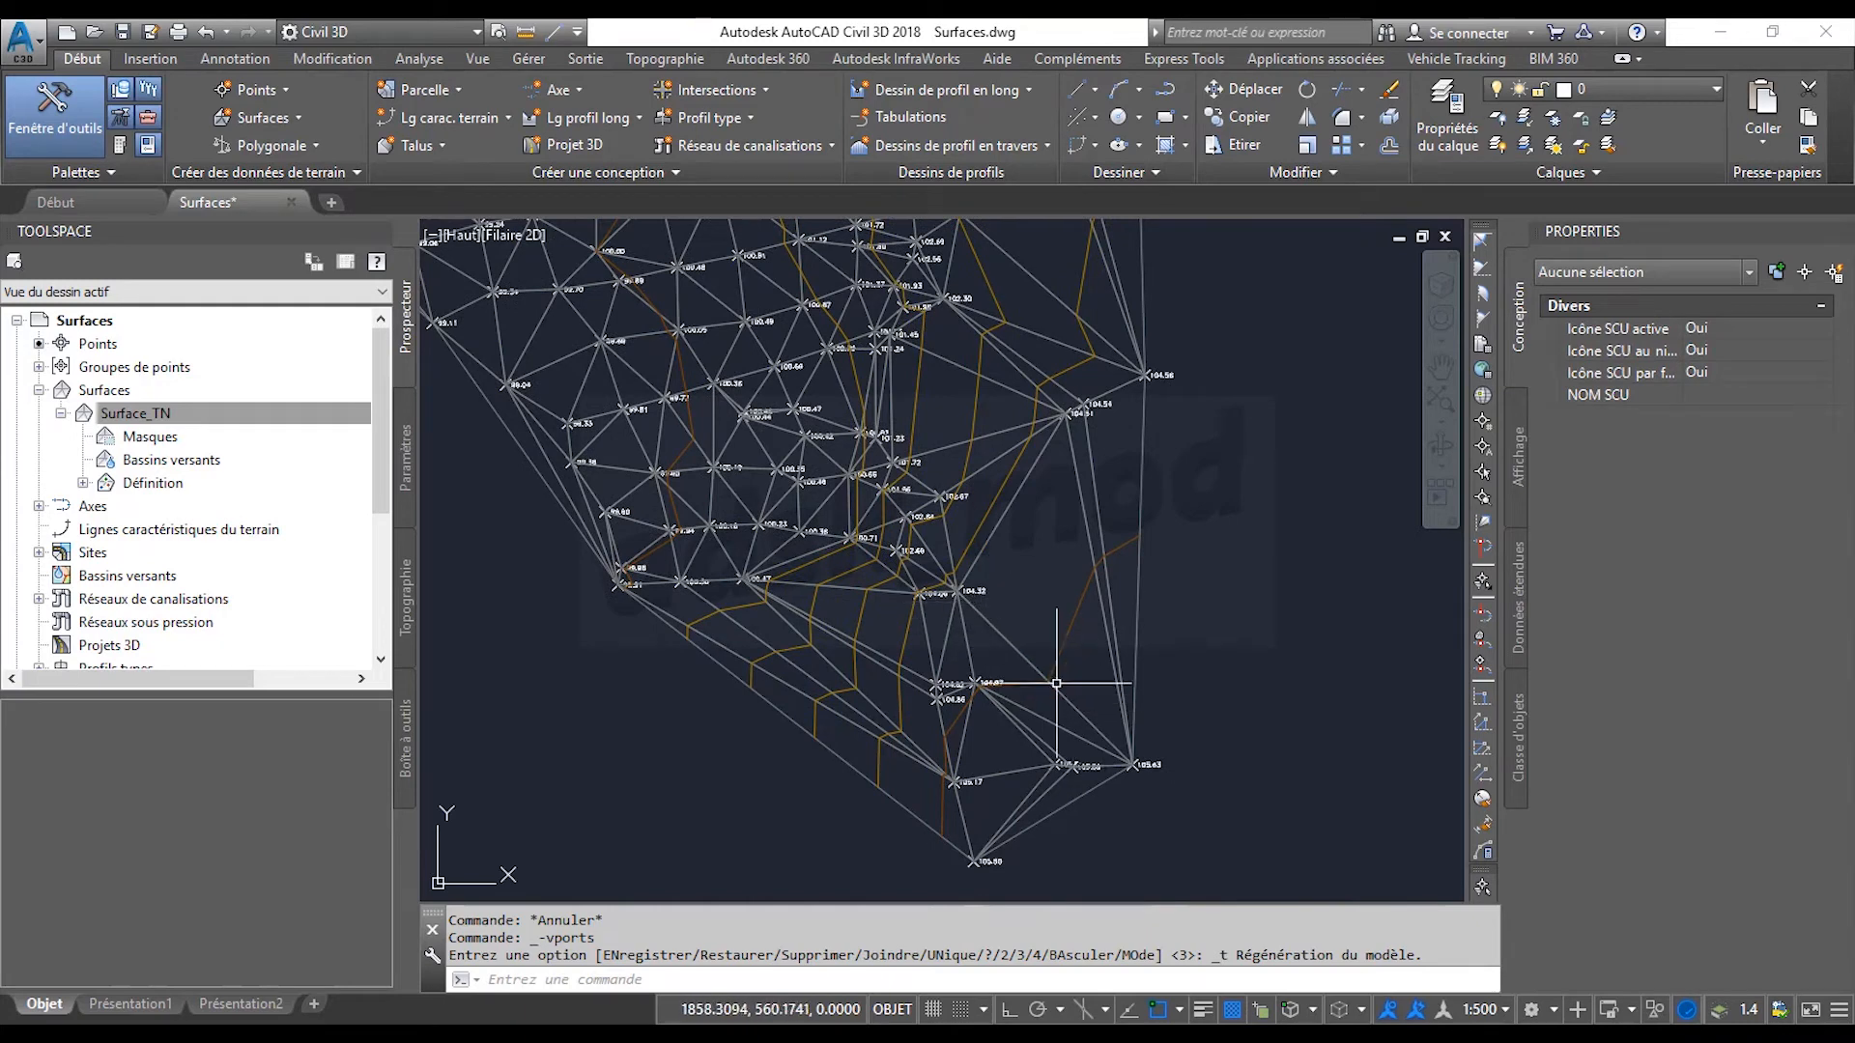
mouse_move(964, 595)
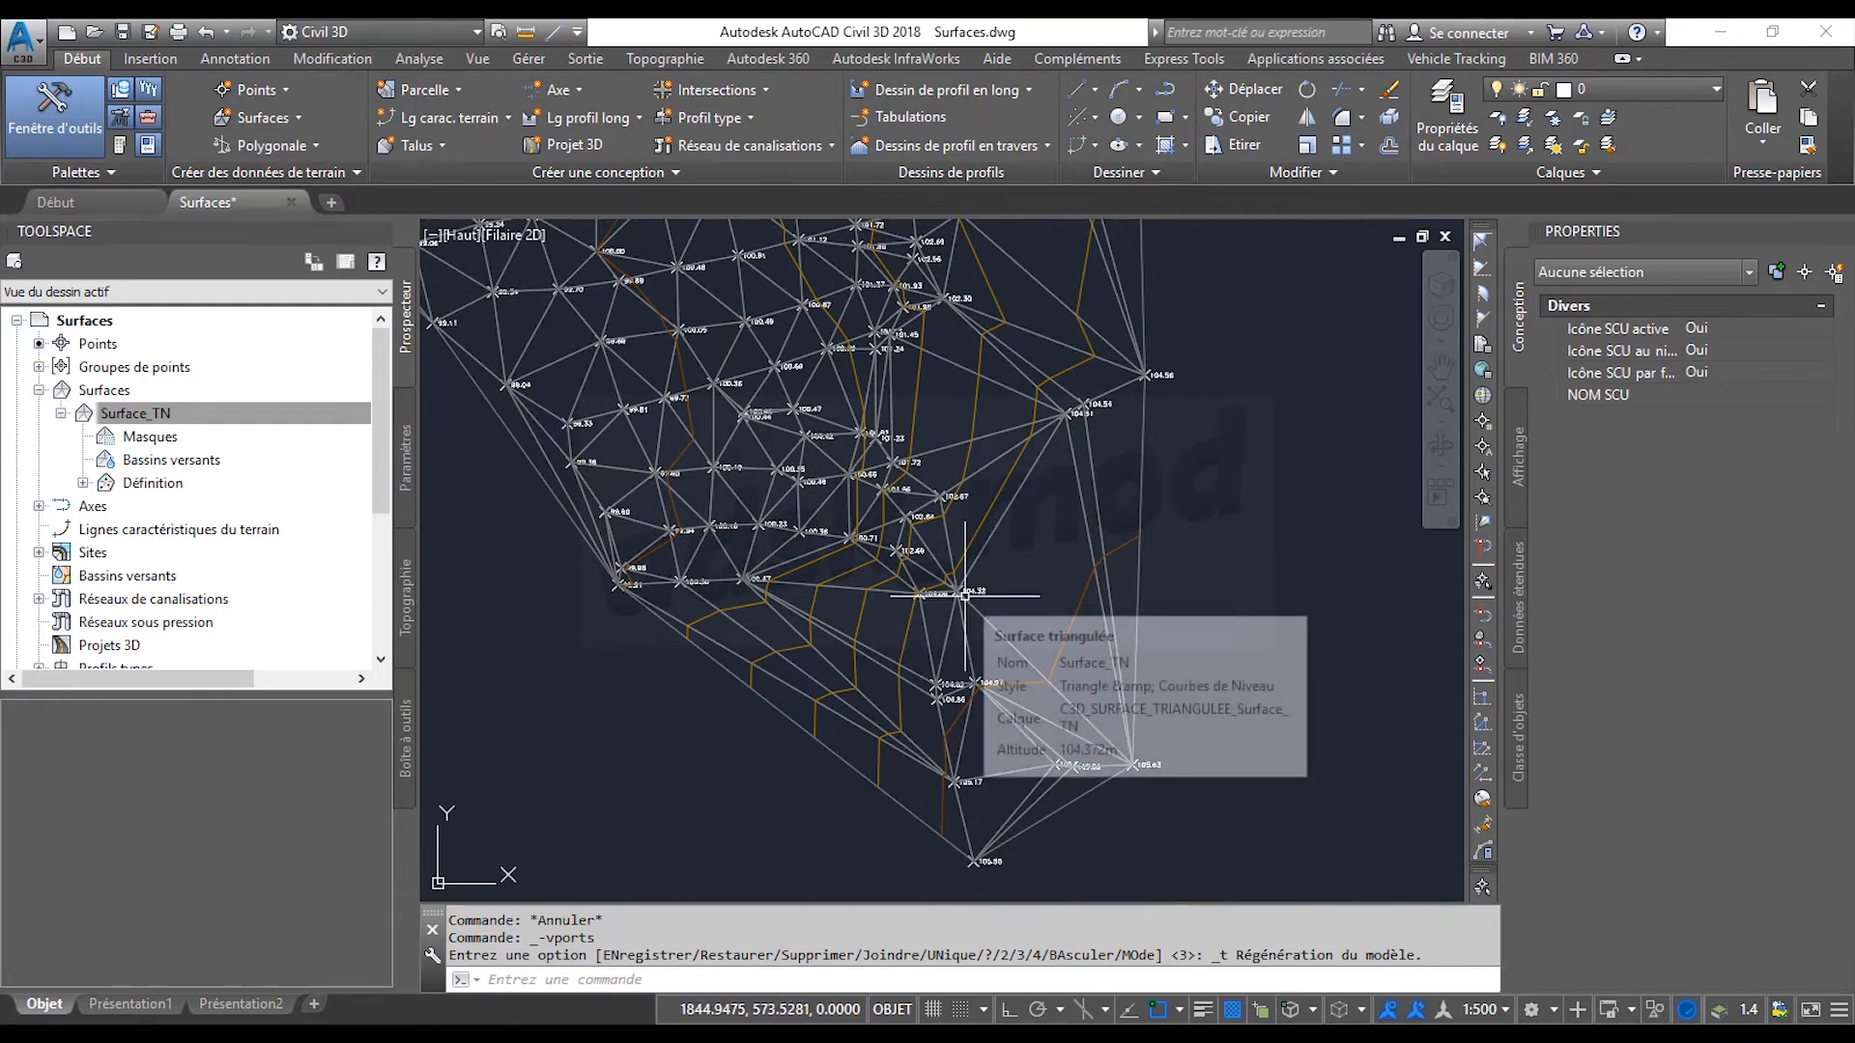
mouse_move(1064, 712)
middle_mouse_down()
mouse_move(982, 619)
mouse_move(1078, 707)
middle_mouse_up()
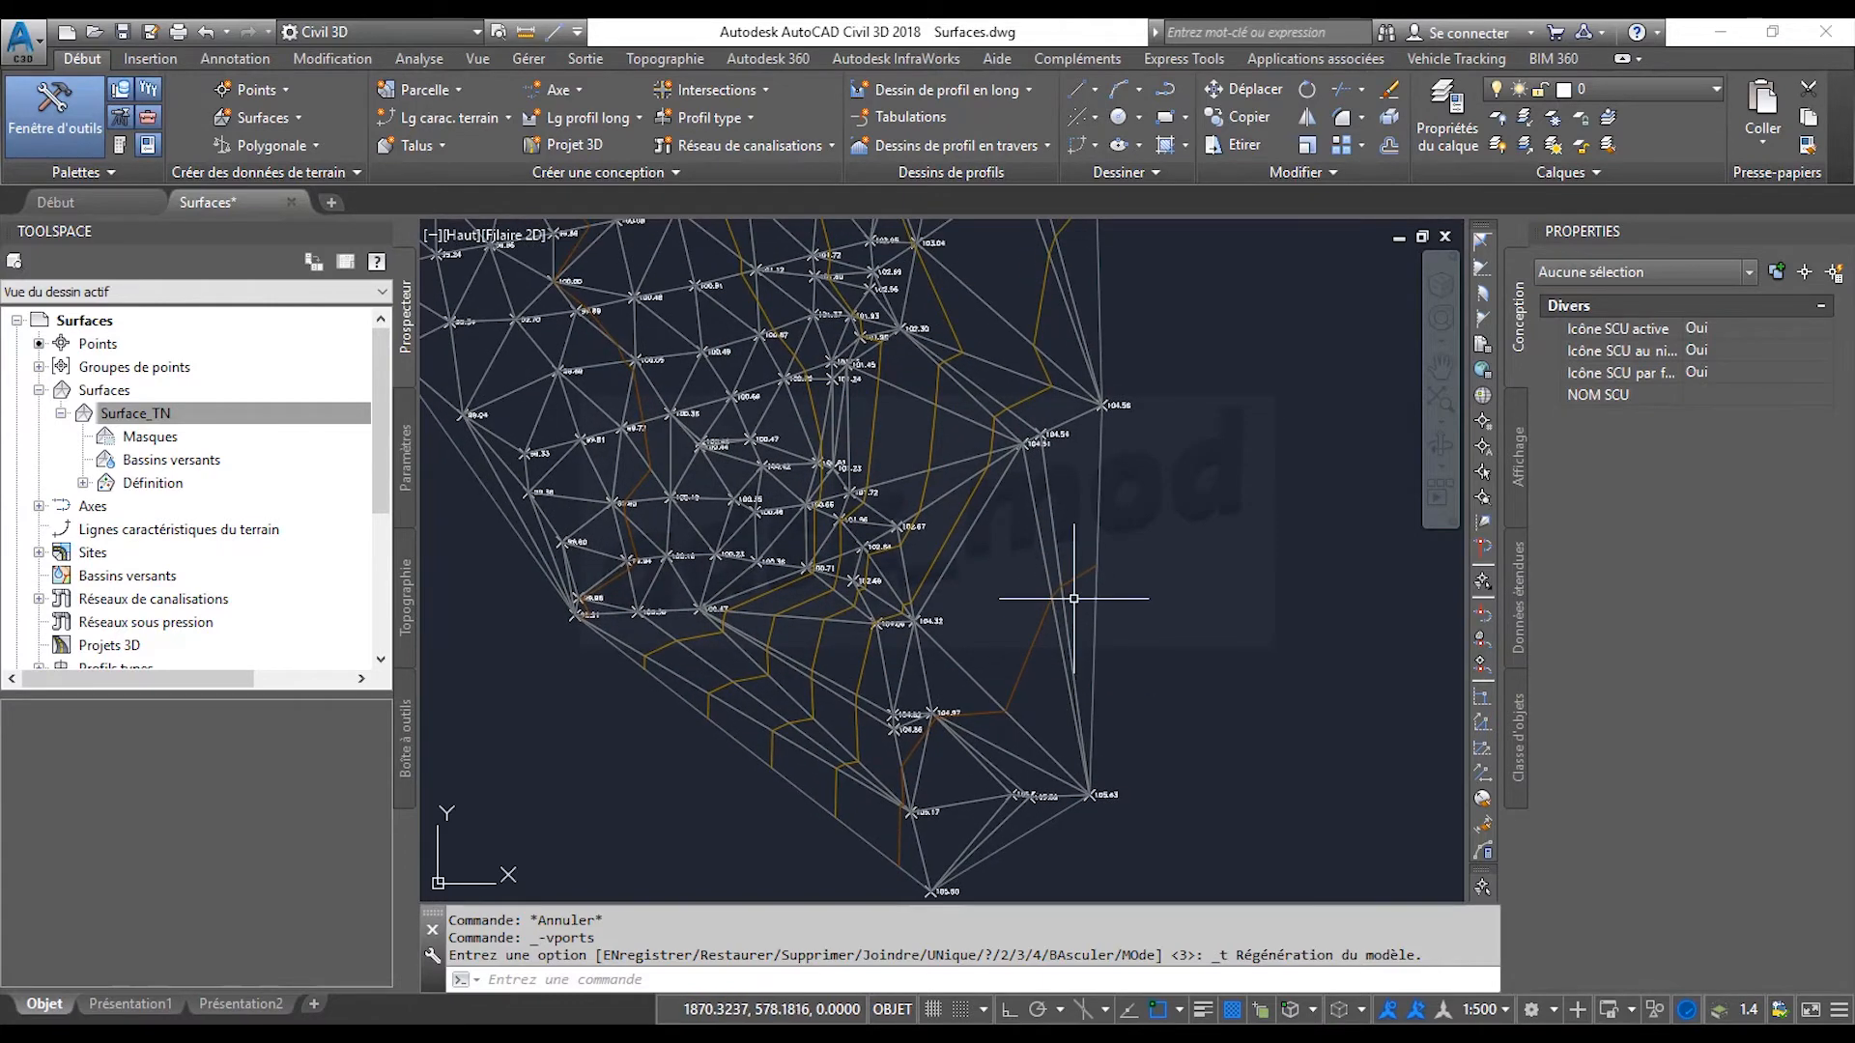
scroll(1097, 680, "down", 2)
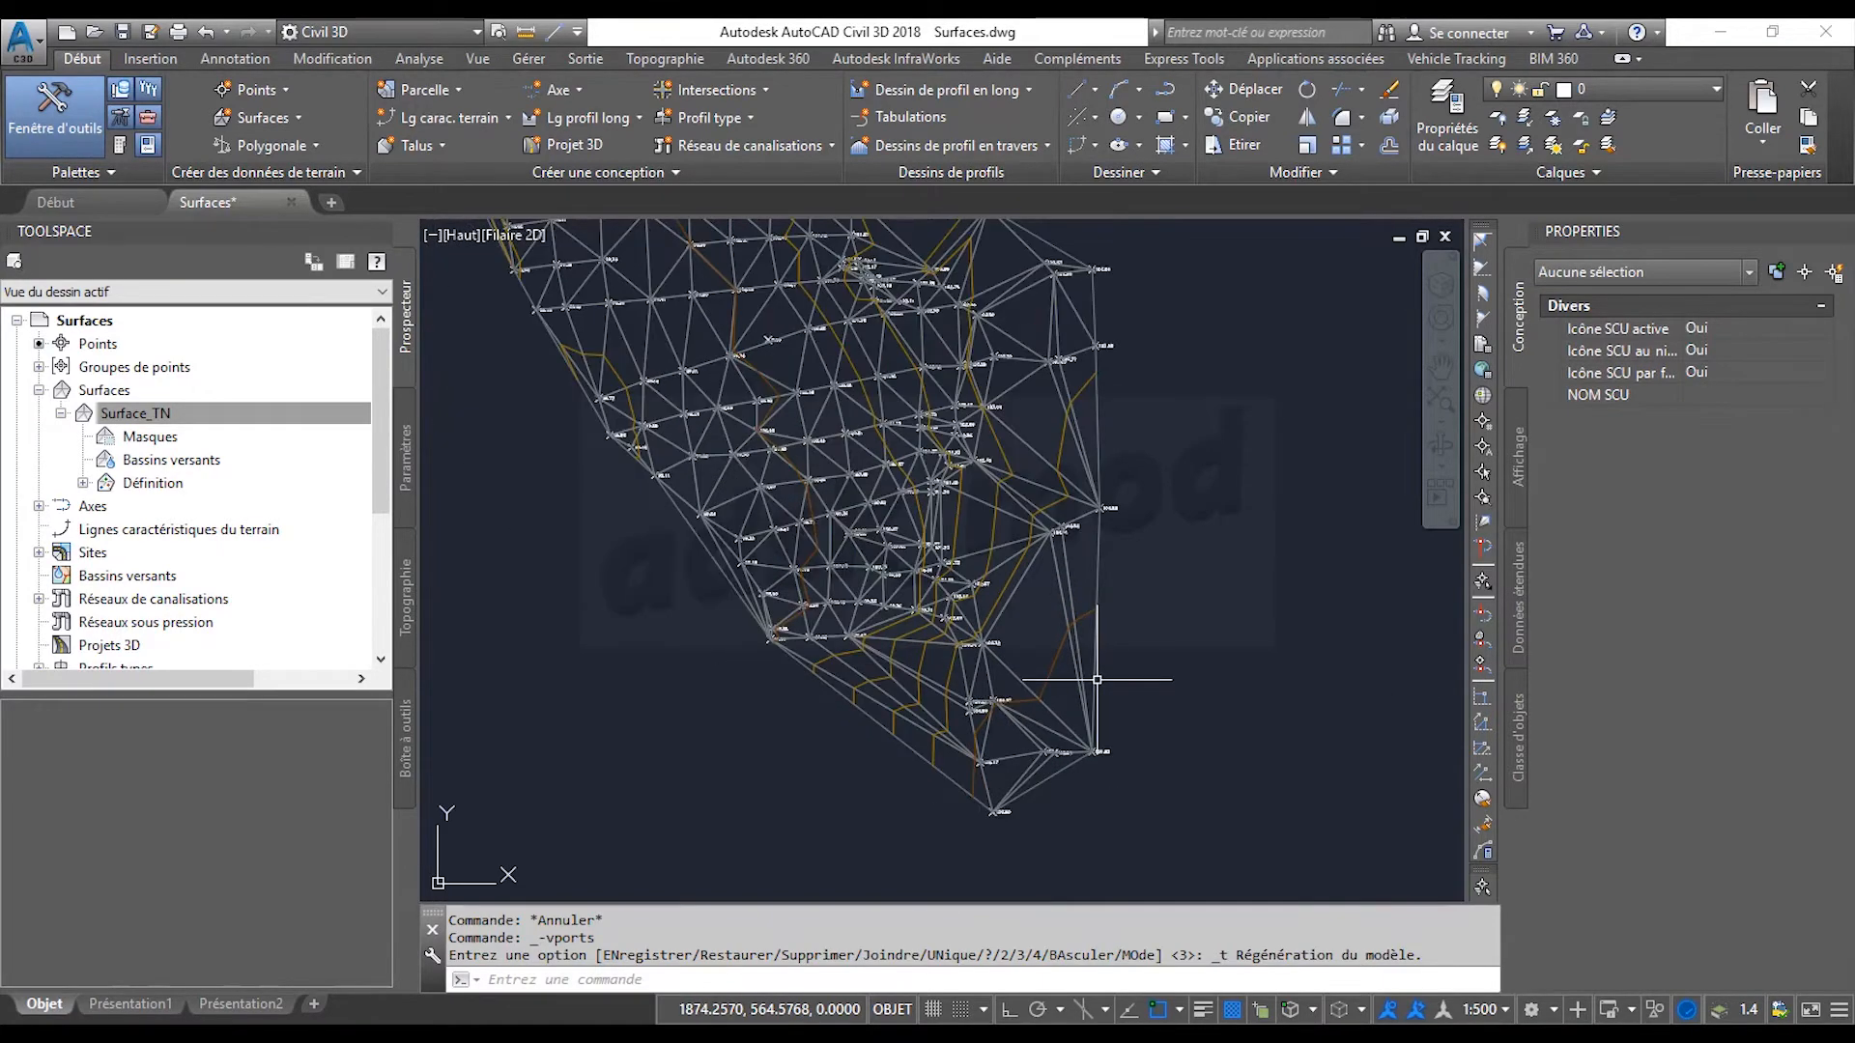
scroll(1096, 680, "down", 2)
middle_click_drag(1070, 462, 1093, 588)
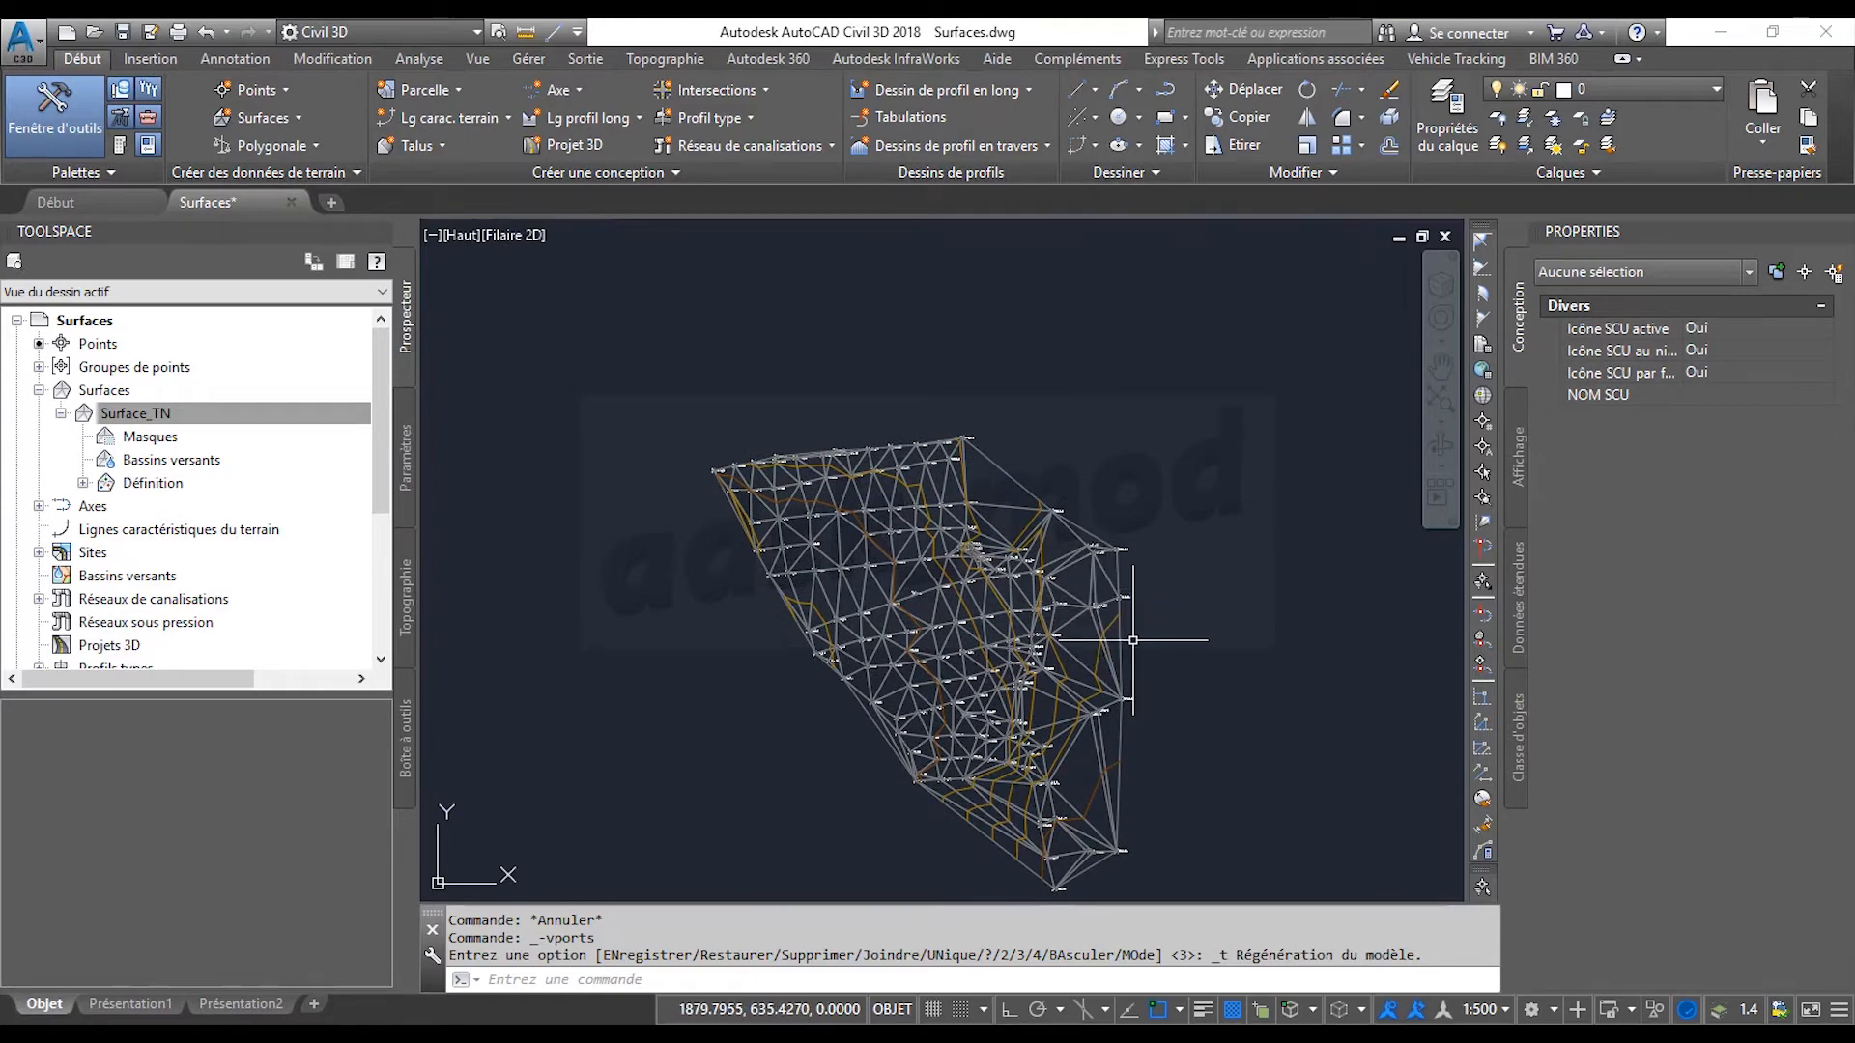
scroll(1092, 638, "up", 4)
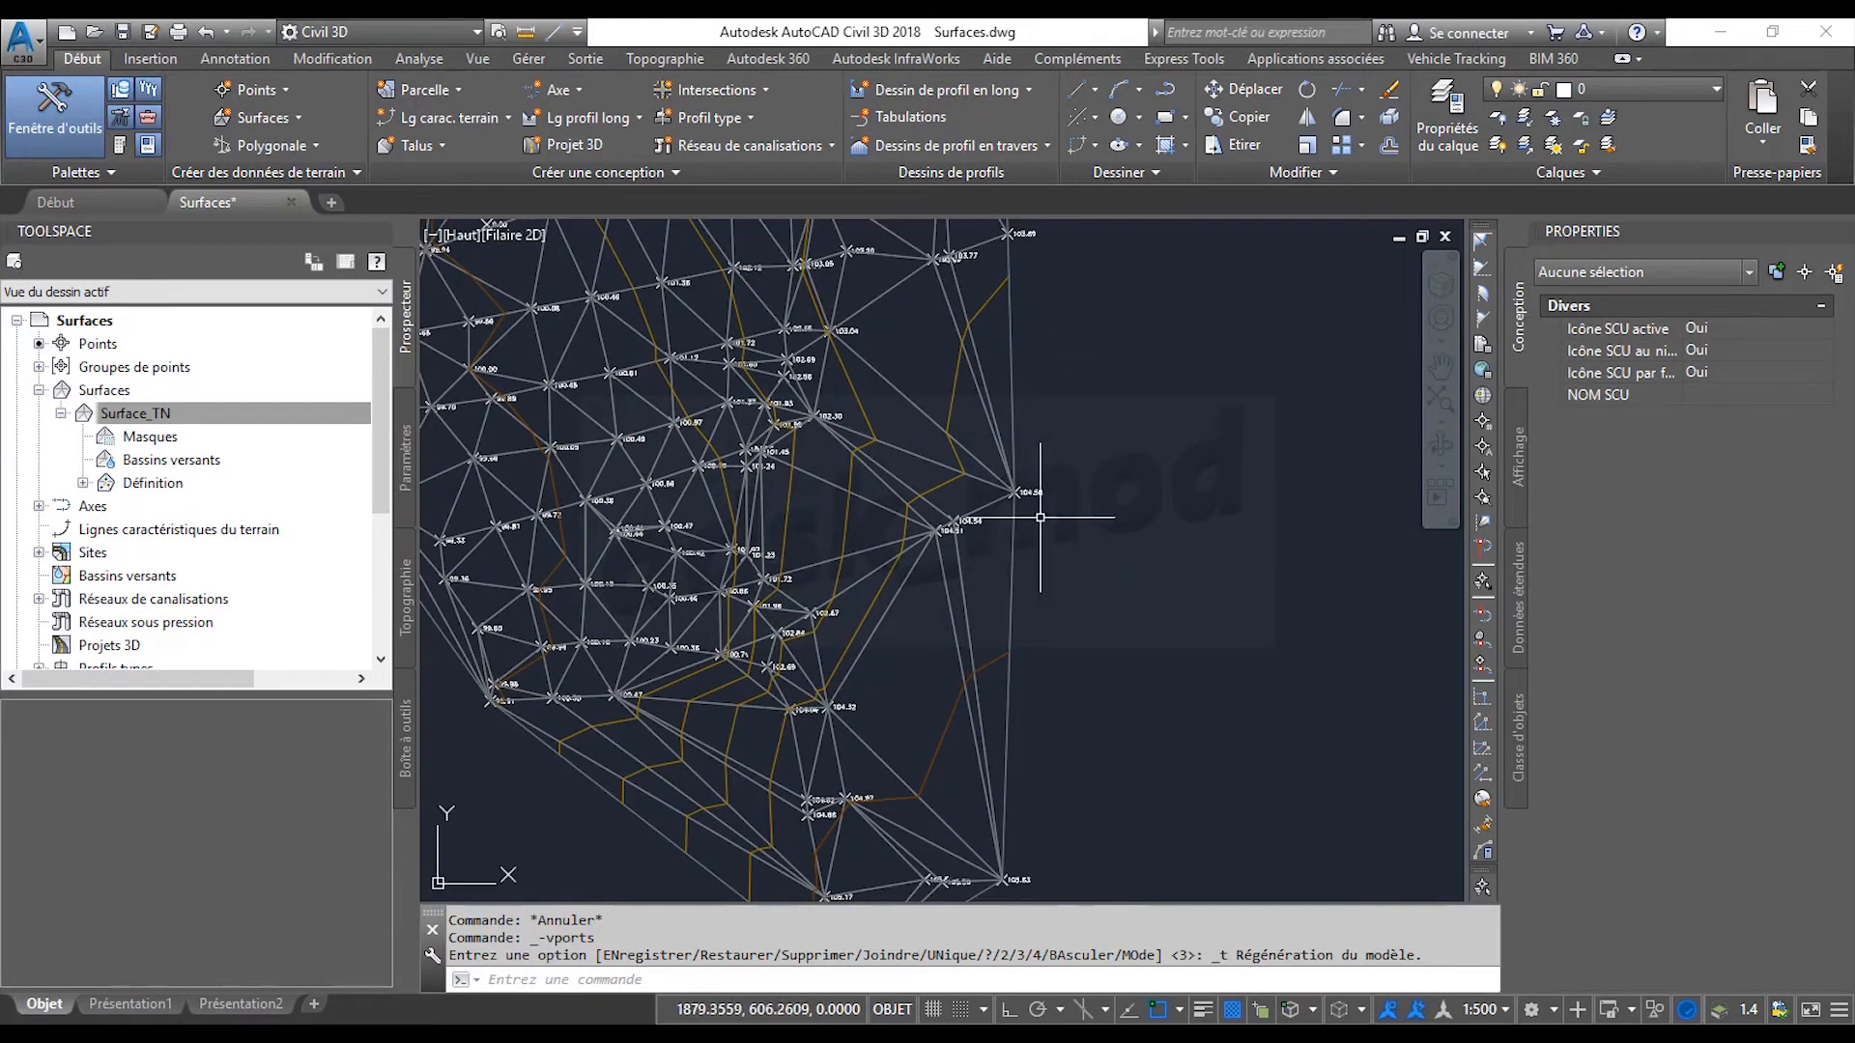
left_click(551, 35)
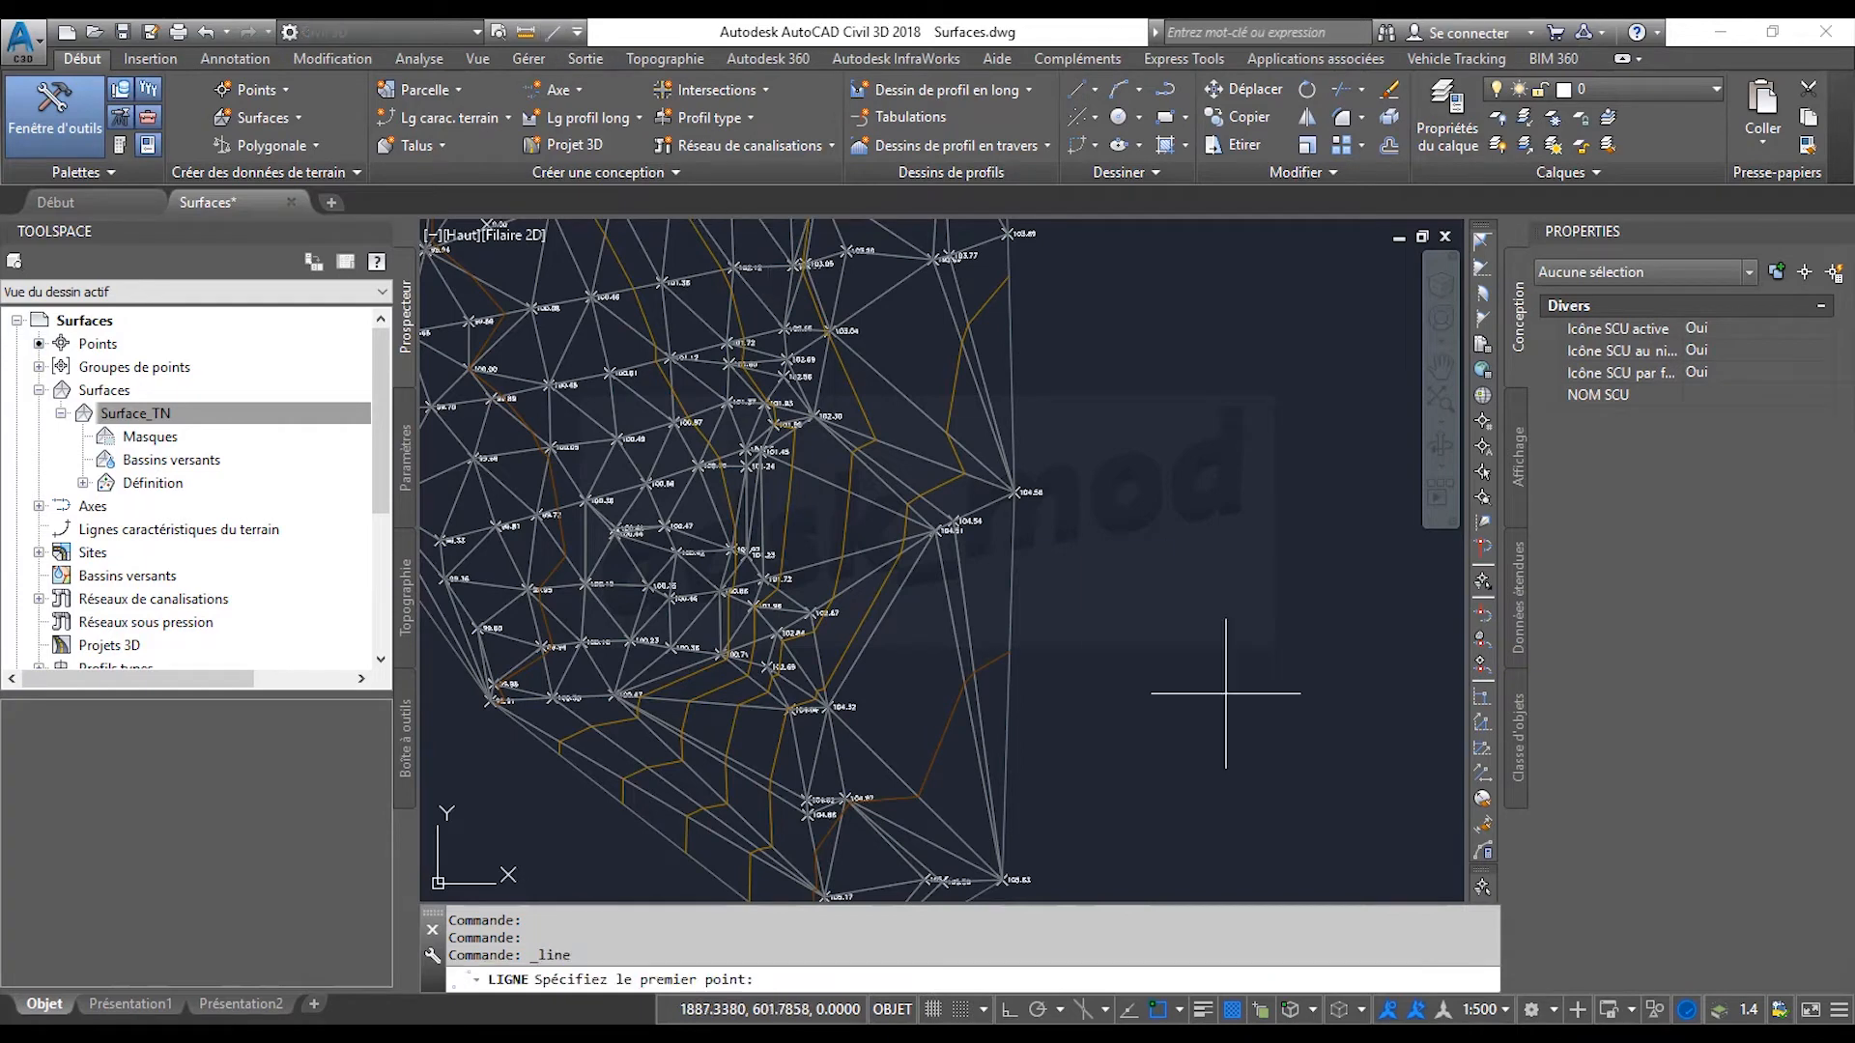
left_click(1002, 880)
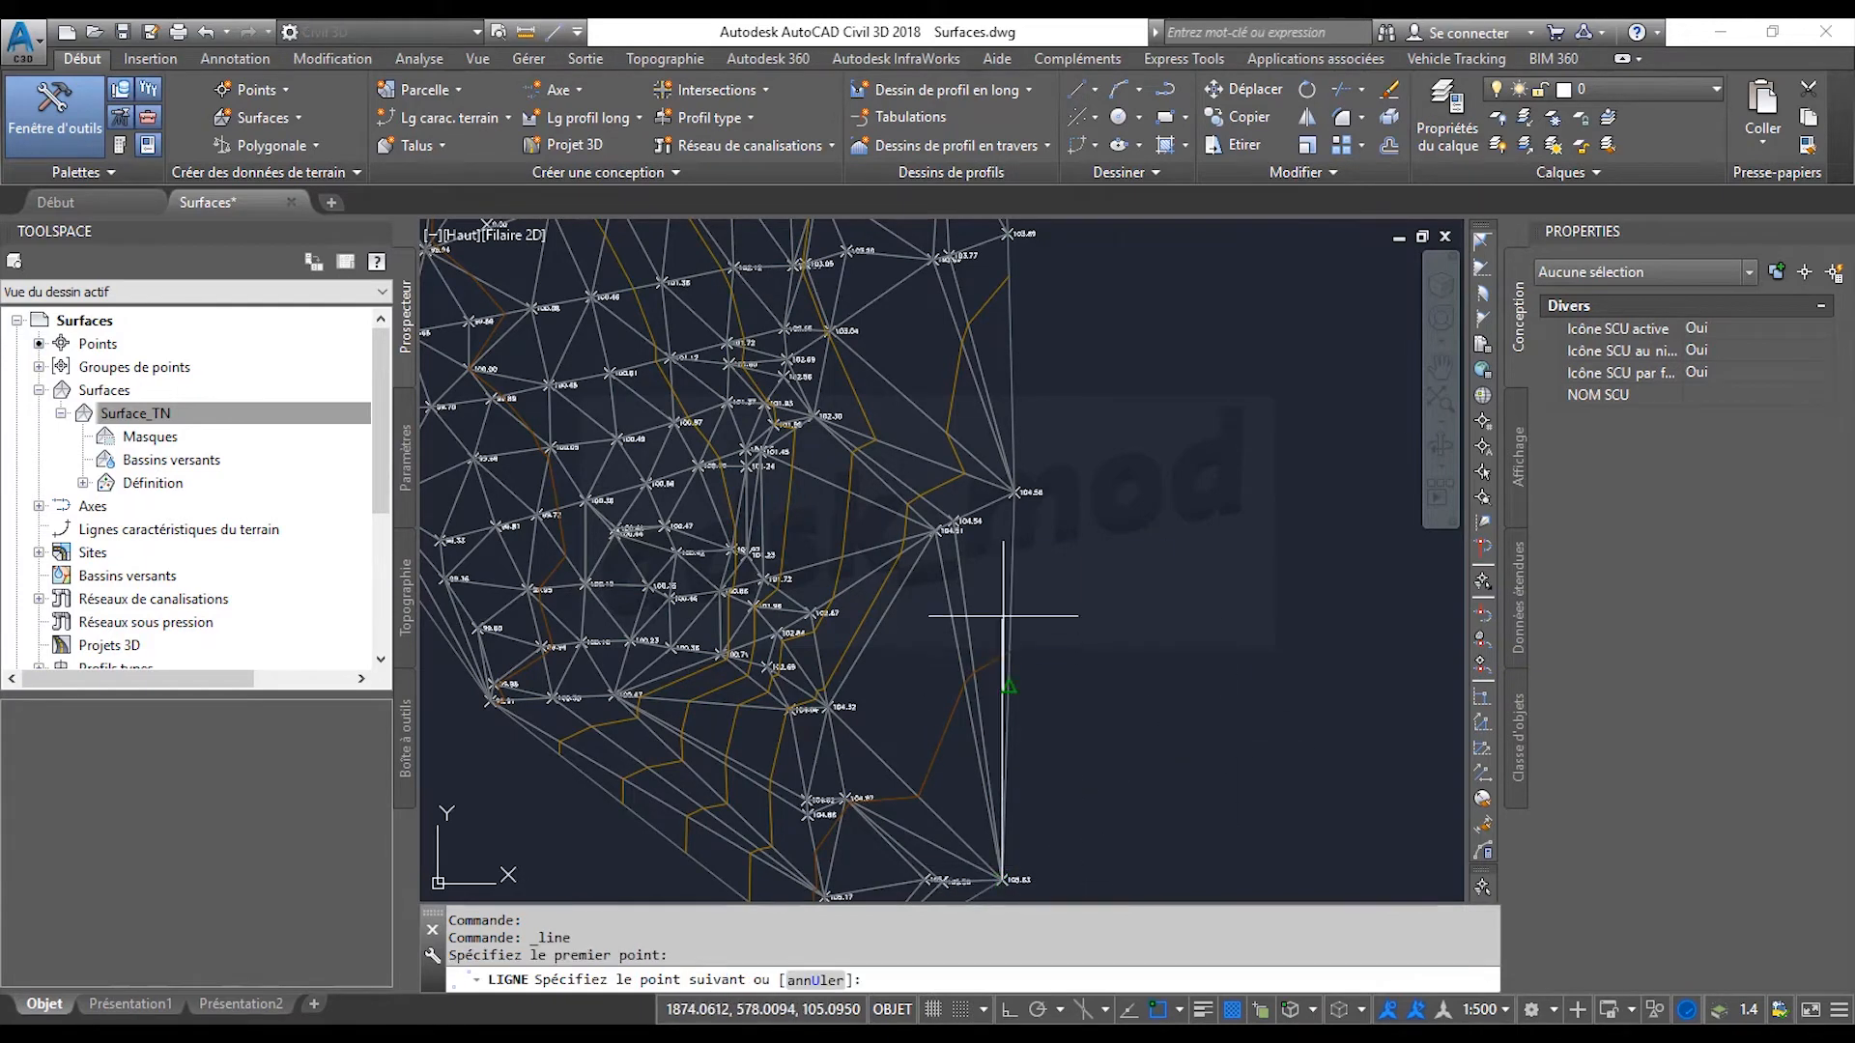
left_click(1014, 492)
key("Return")
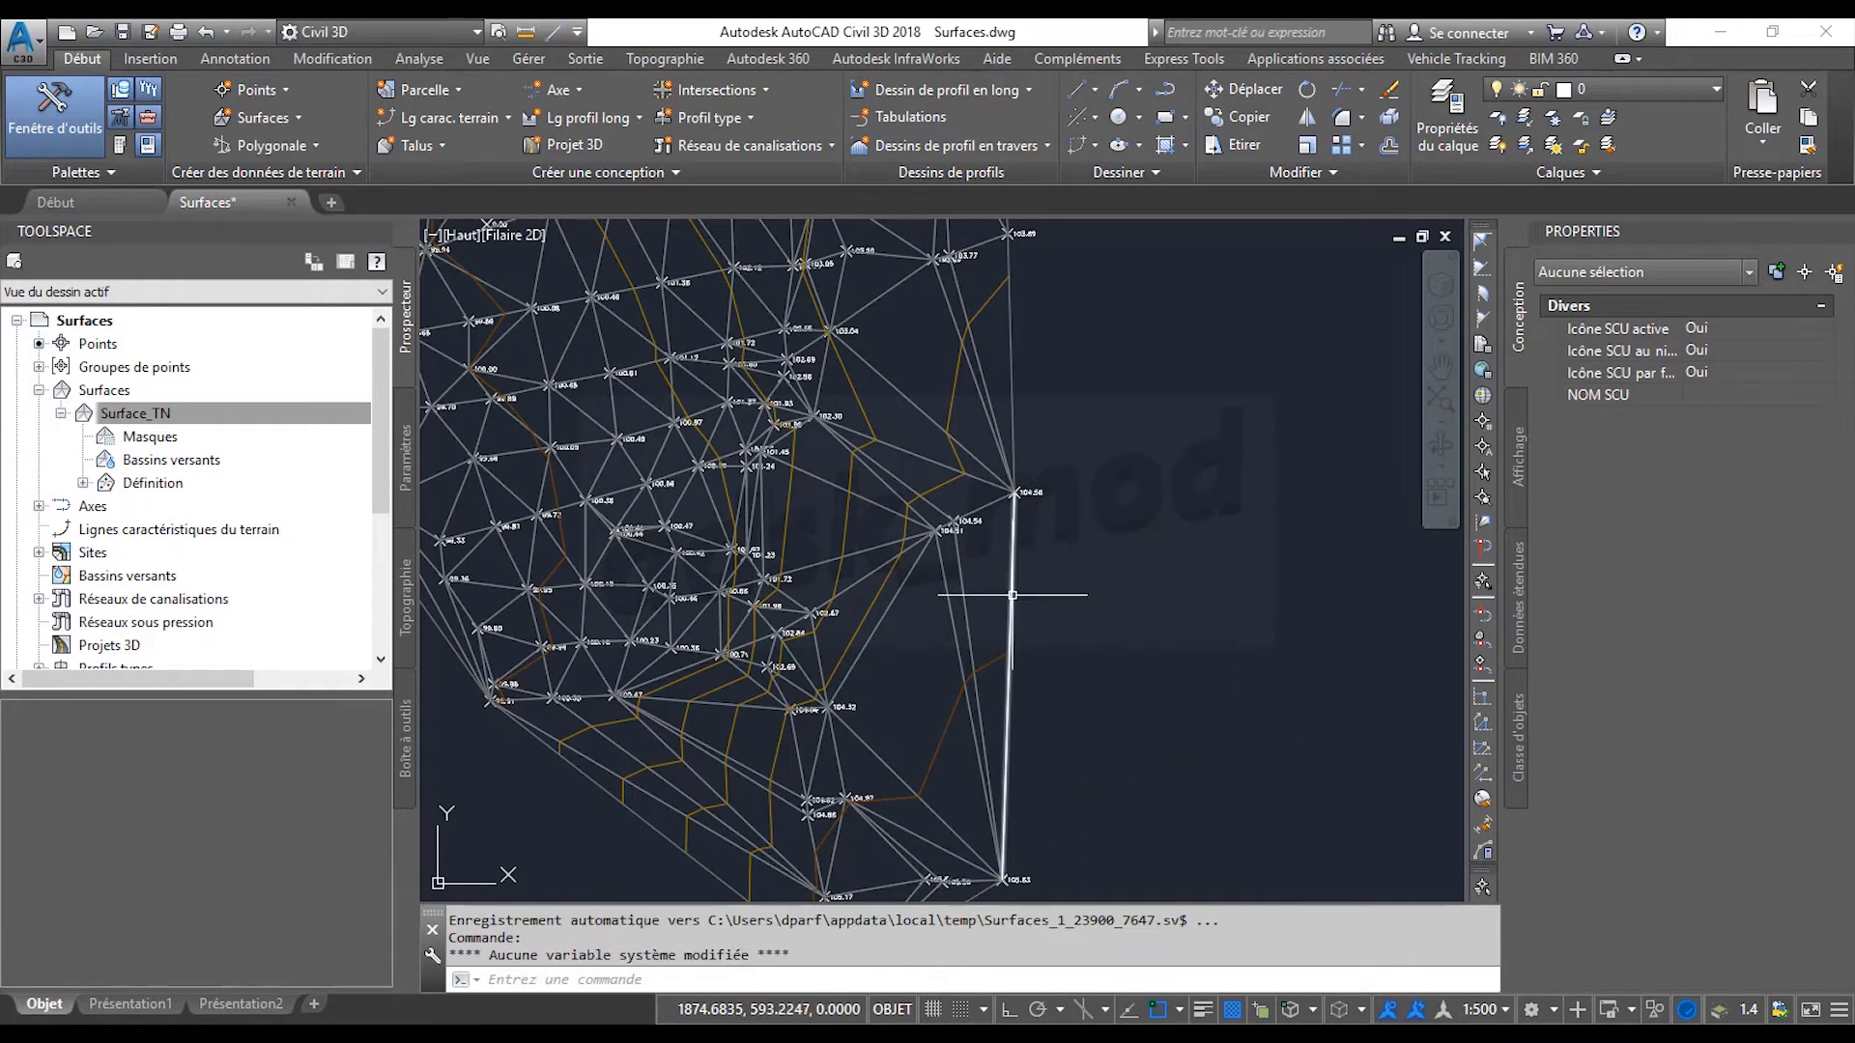
Set the start and end Z of the line on the border triangle edge to 0.
left_click(1010, 618)
left_click(1772, 640)
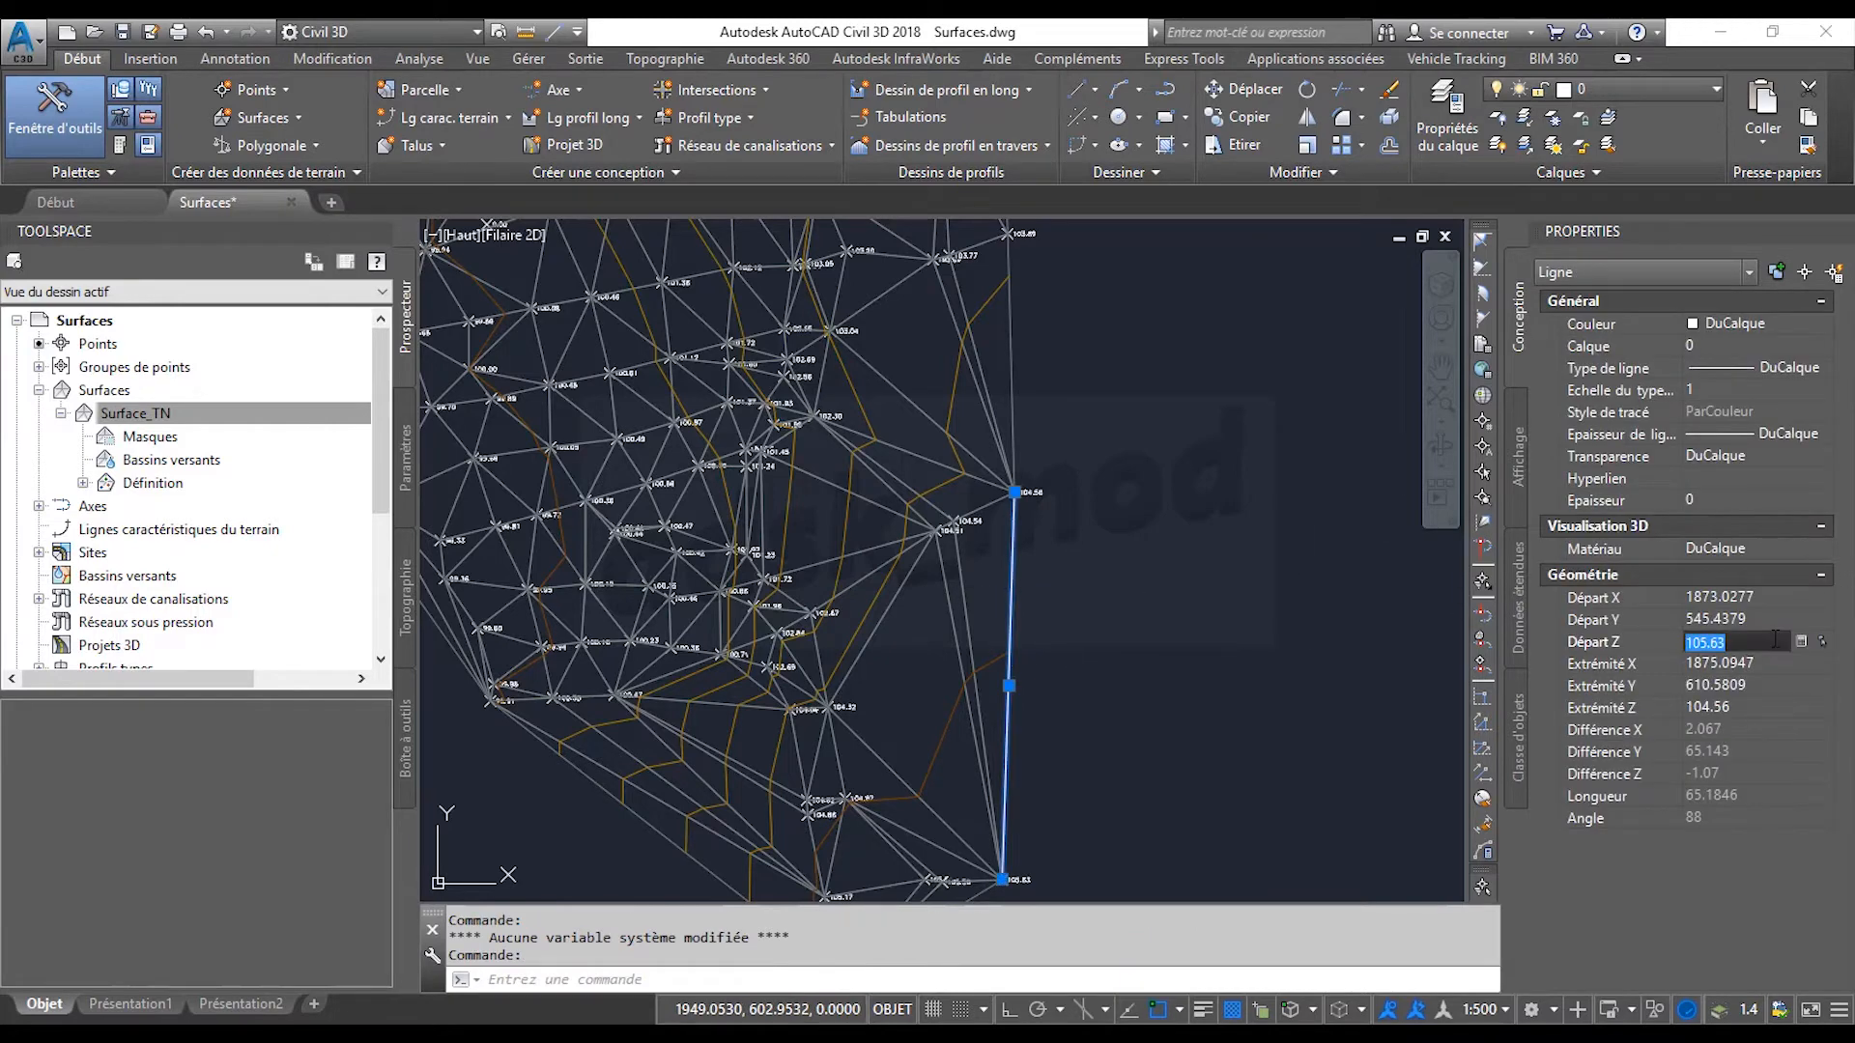
type("0")
key("Tab")
key("Tab")
key("Tab")
type("0")
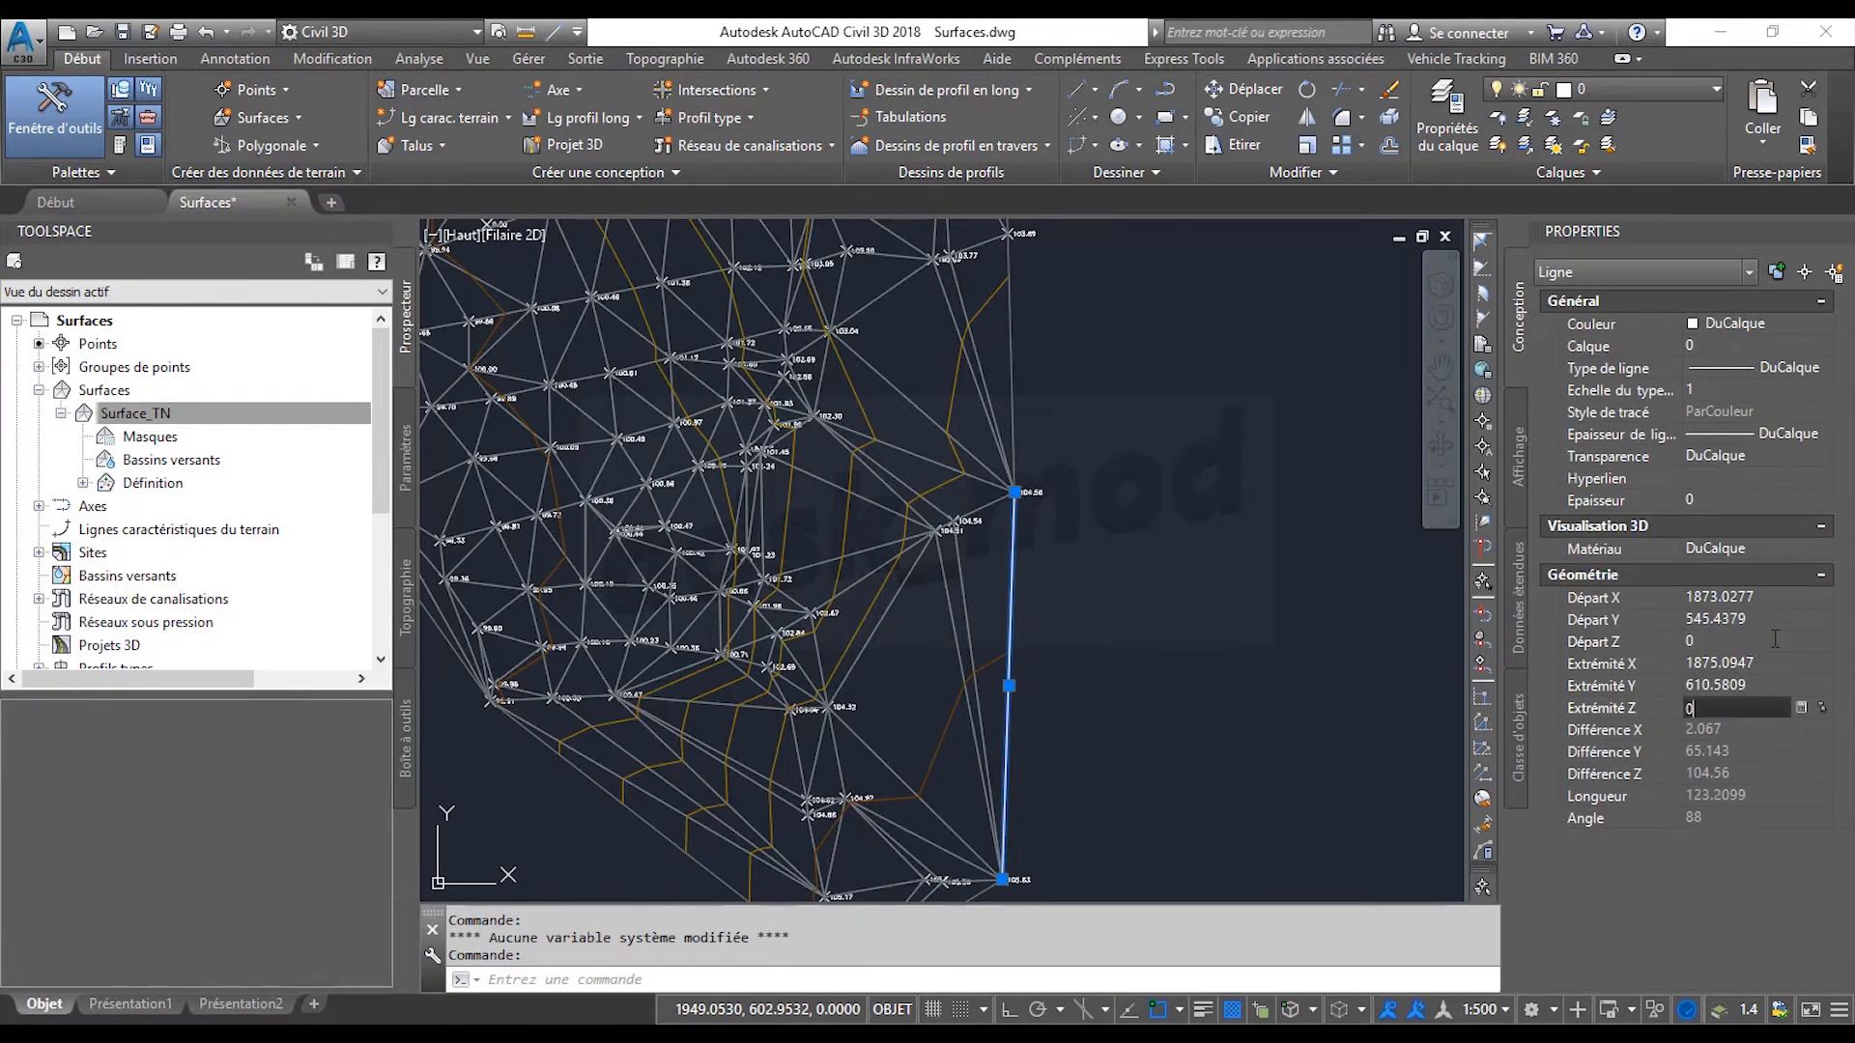
key("Tab")
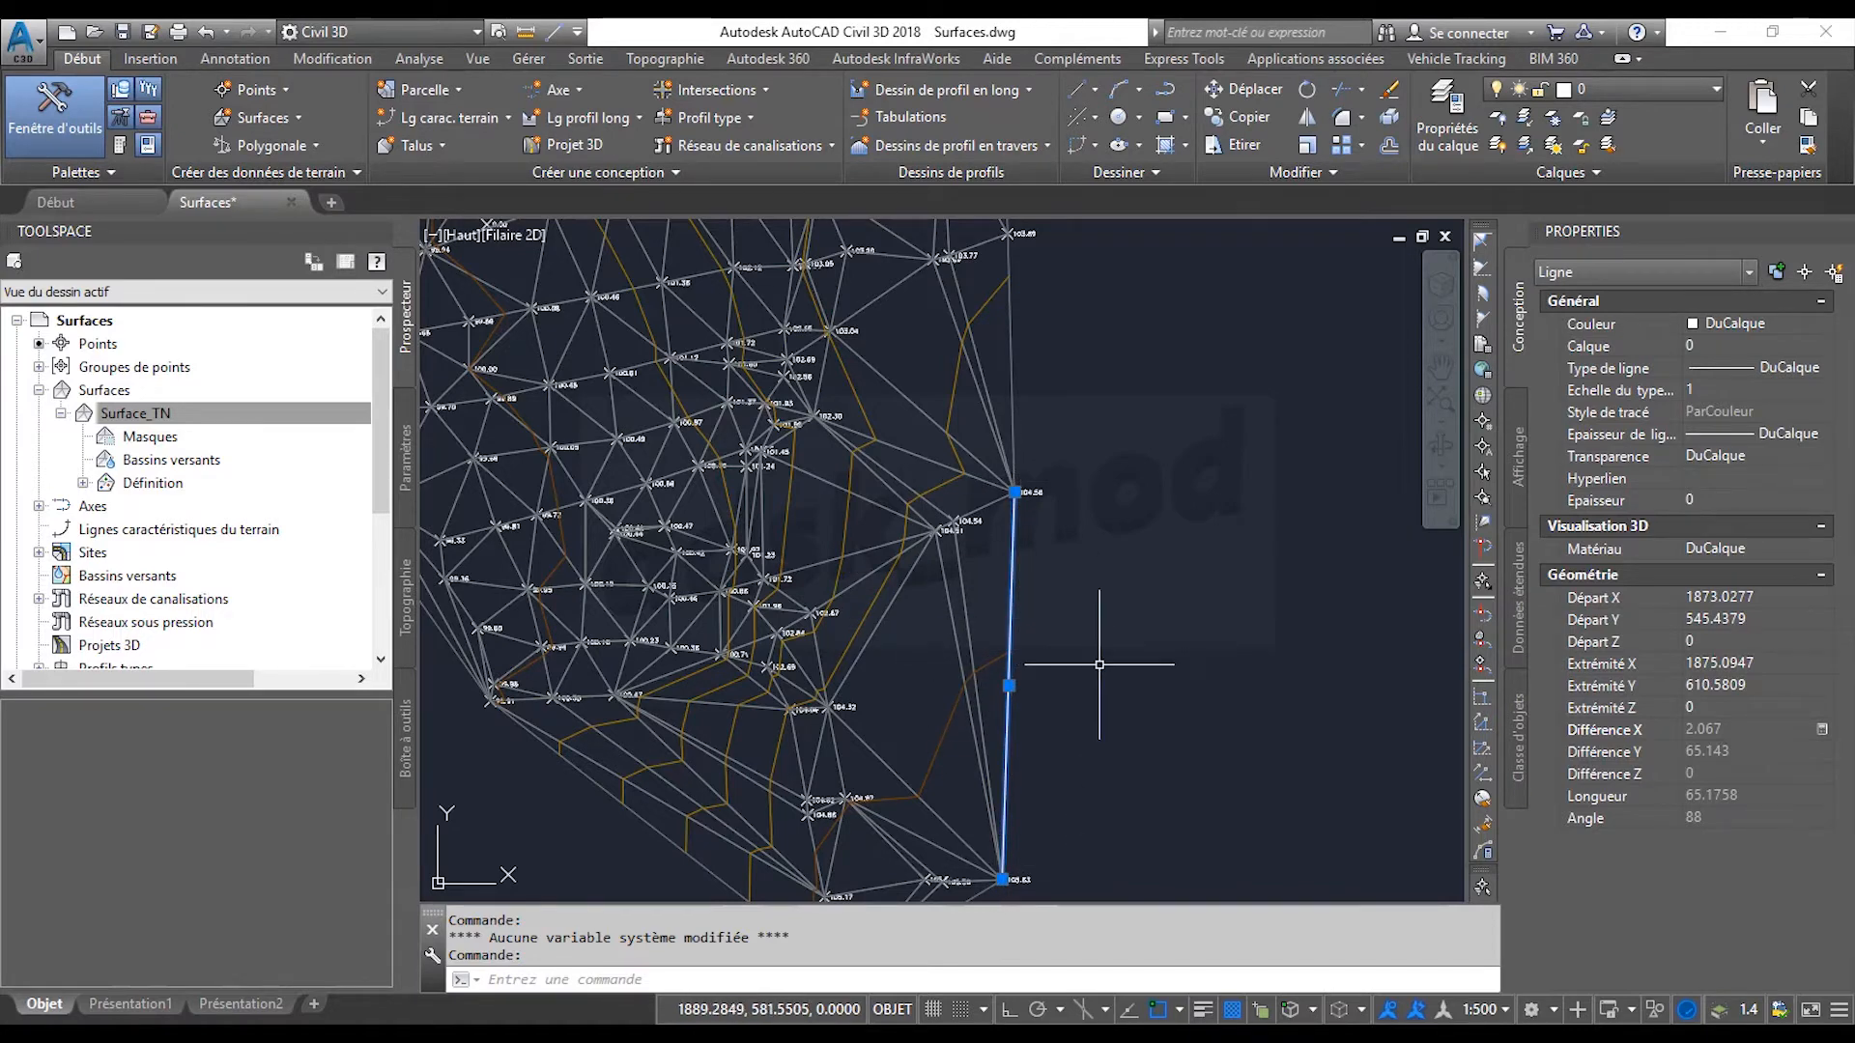
Erase the line drawn along the border triangle edge.
key("Delete")
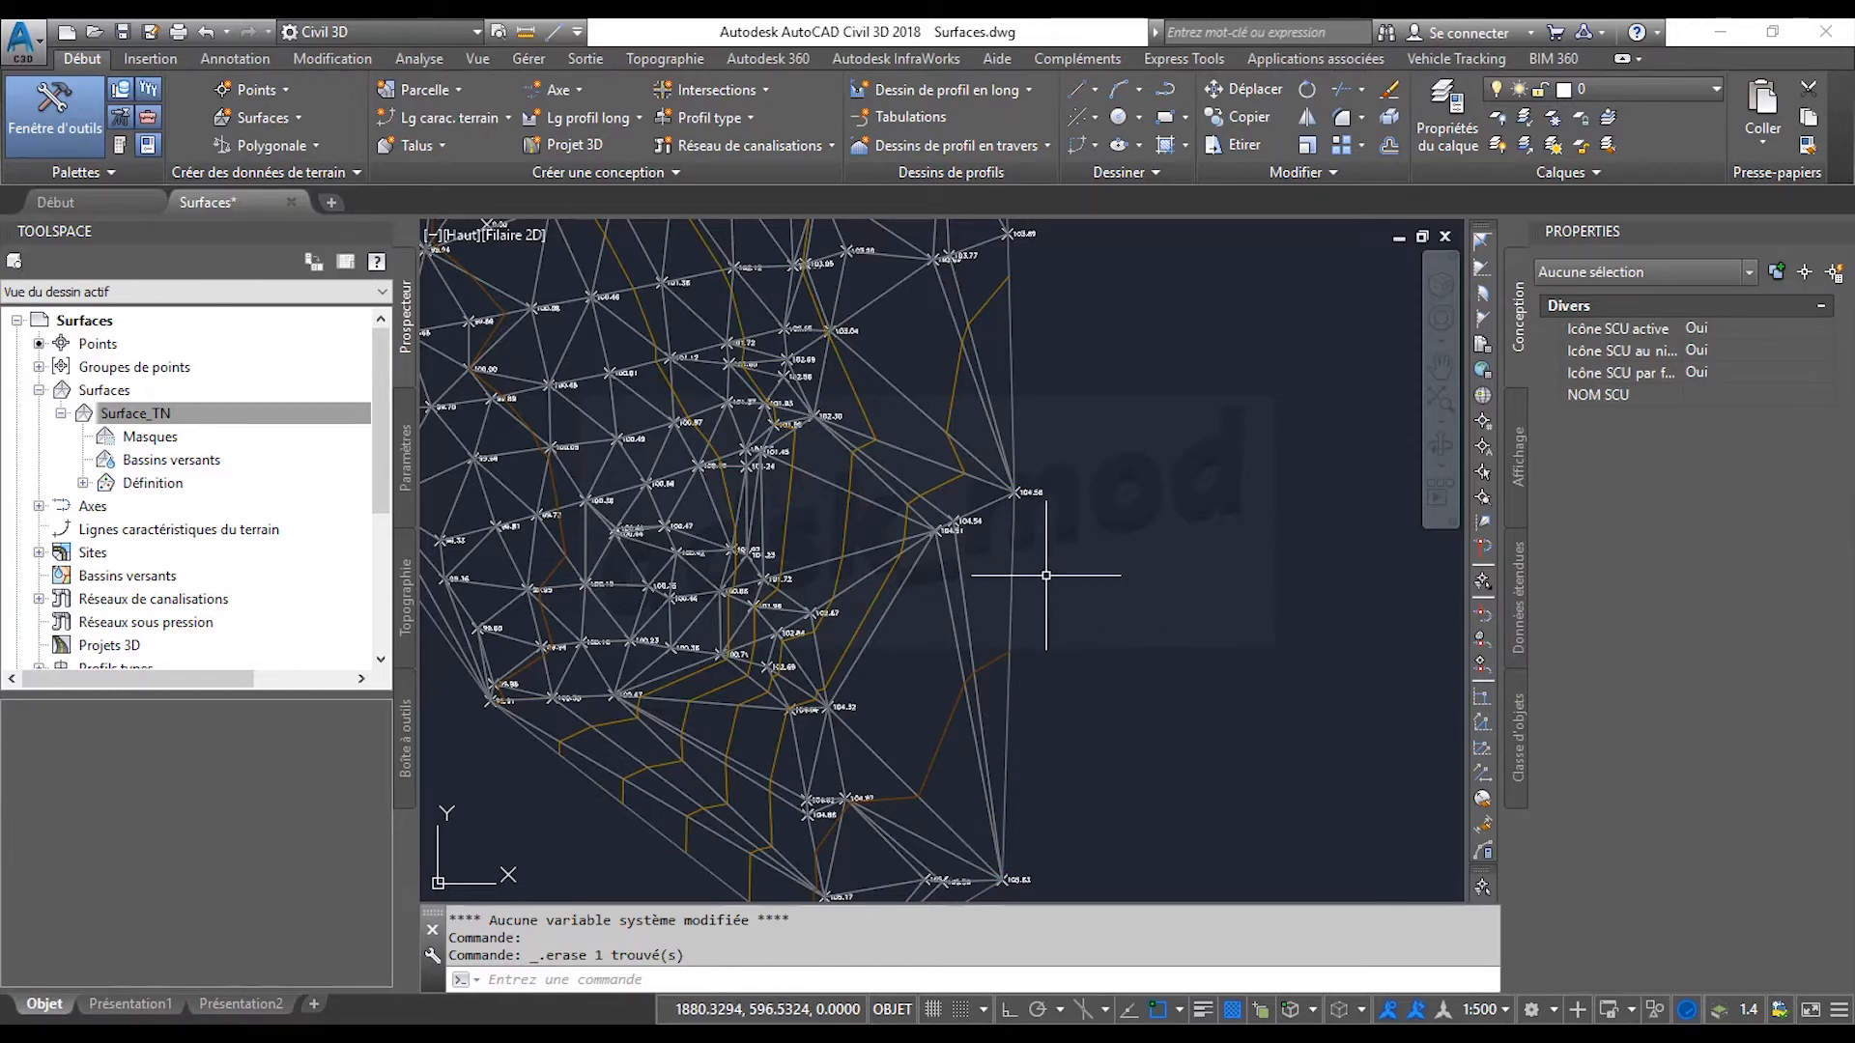
scroll(1046, 575, "down", 1)
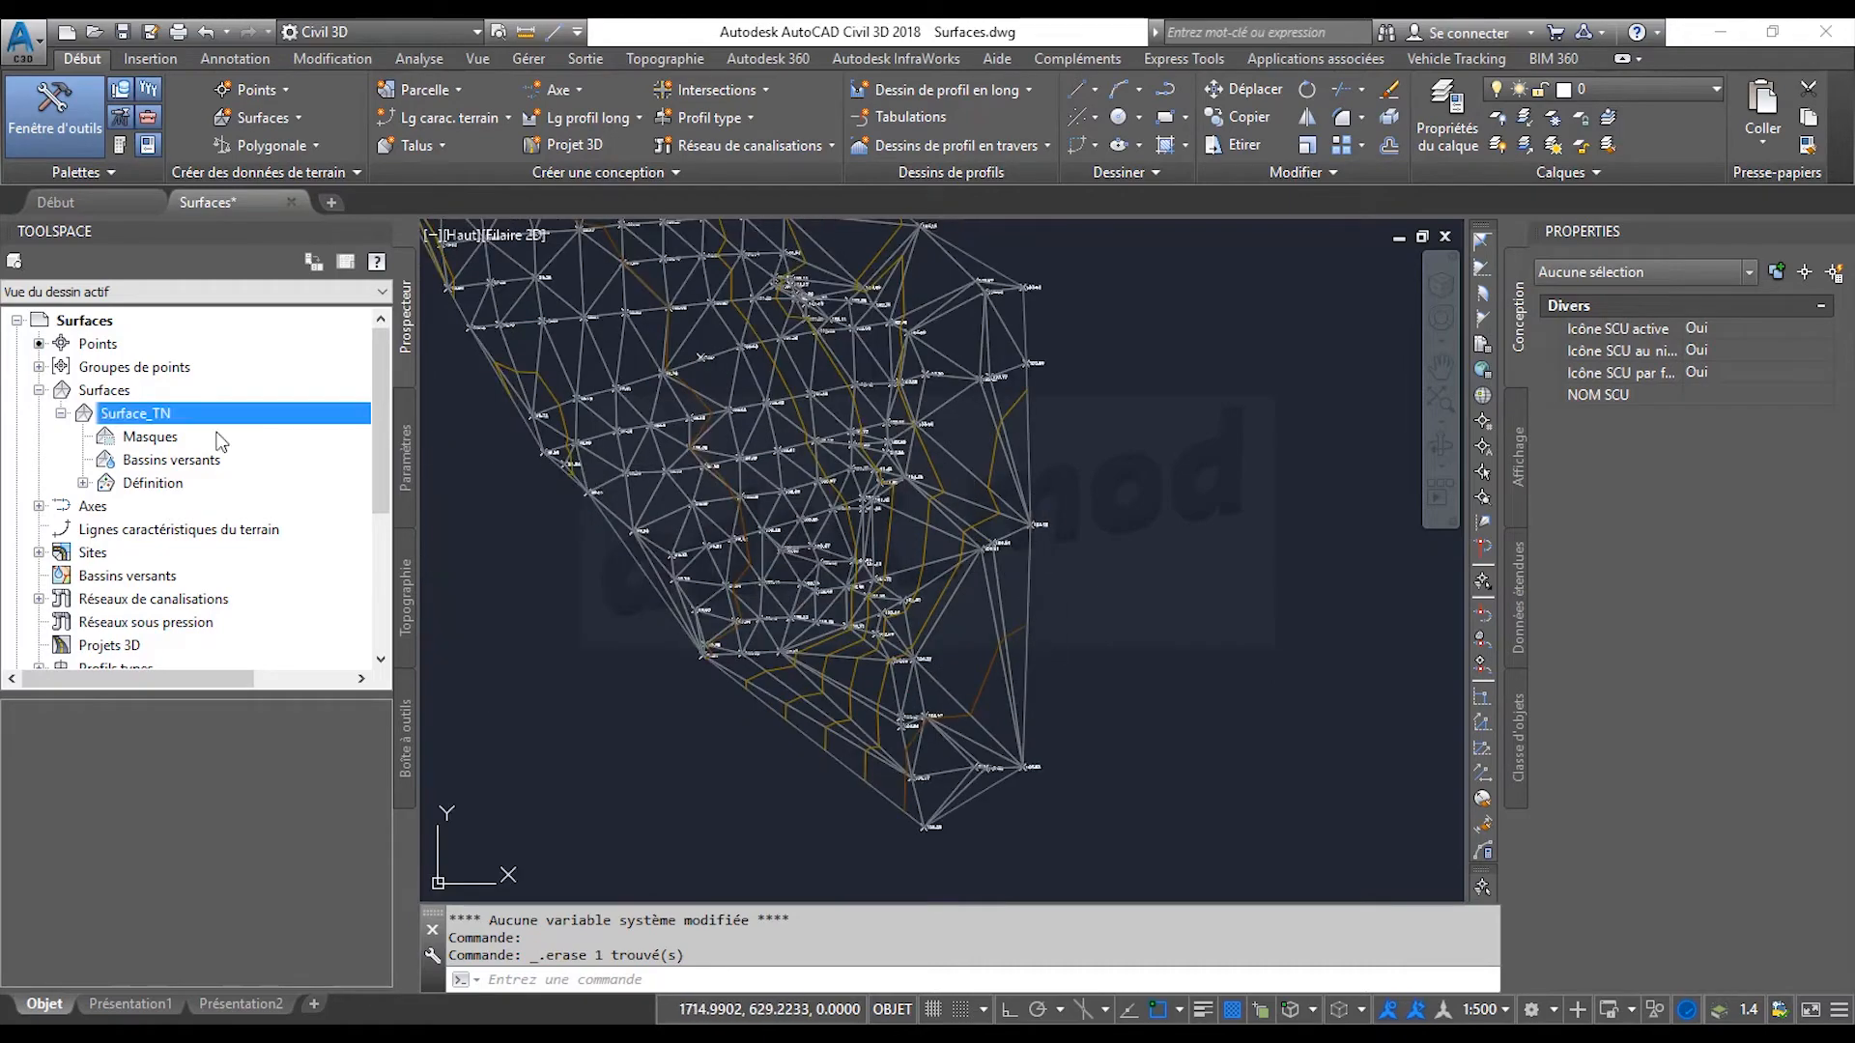
In Surface_TN's Construire definition options, enable the maximum triangle length and set it to 40 m.
right_click(110, 415)
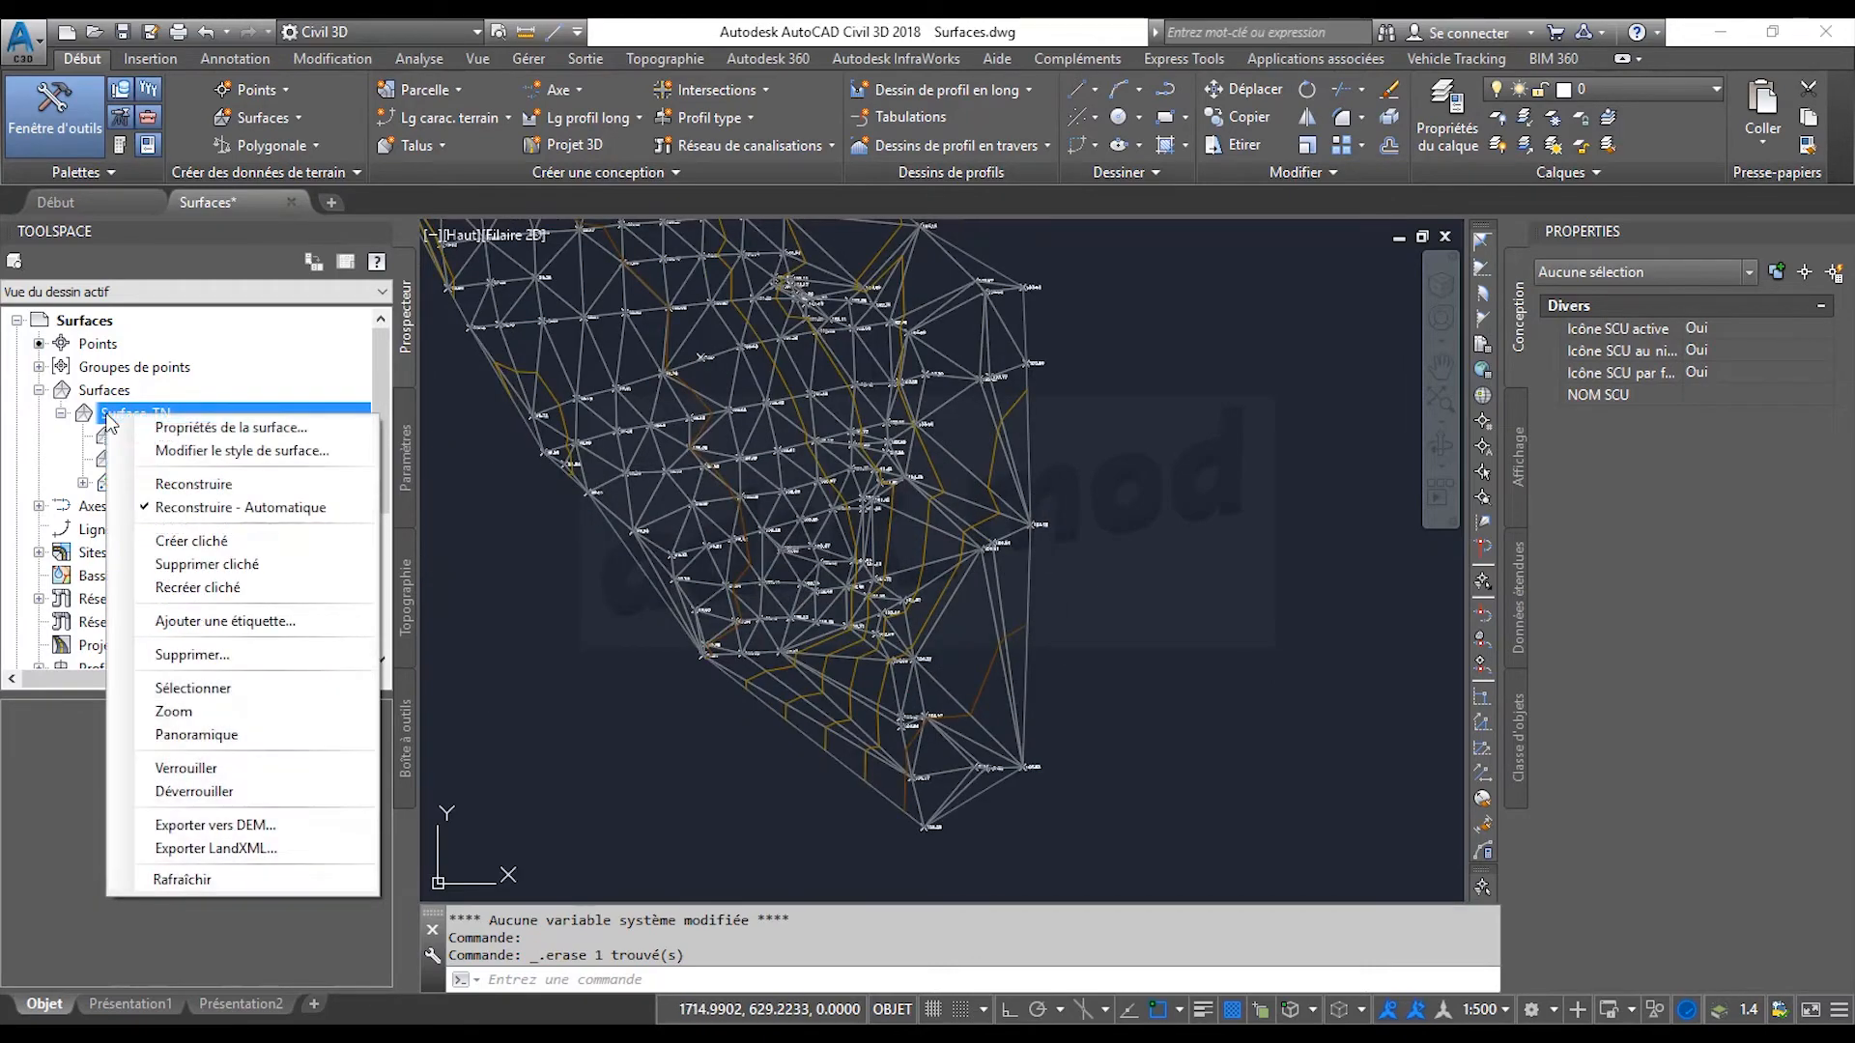
left_click(159, 436)
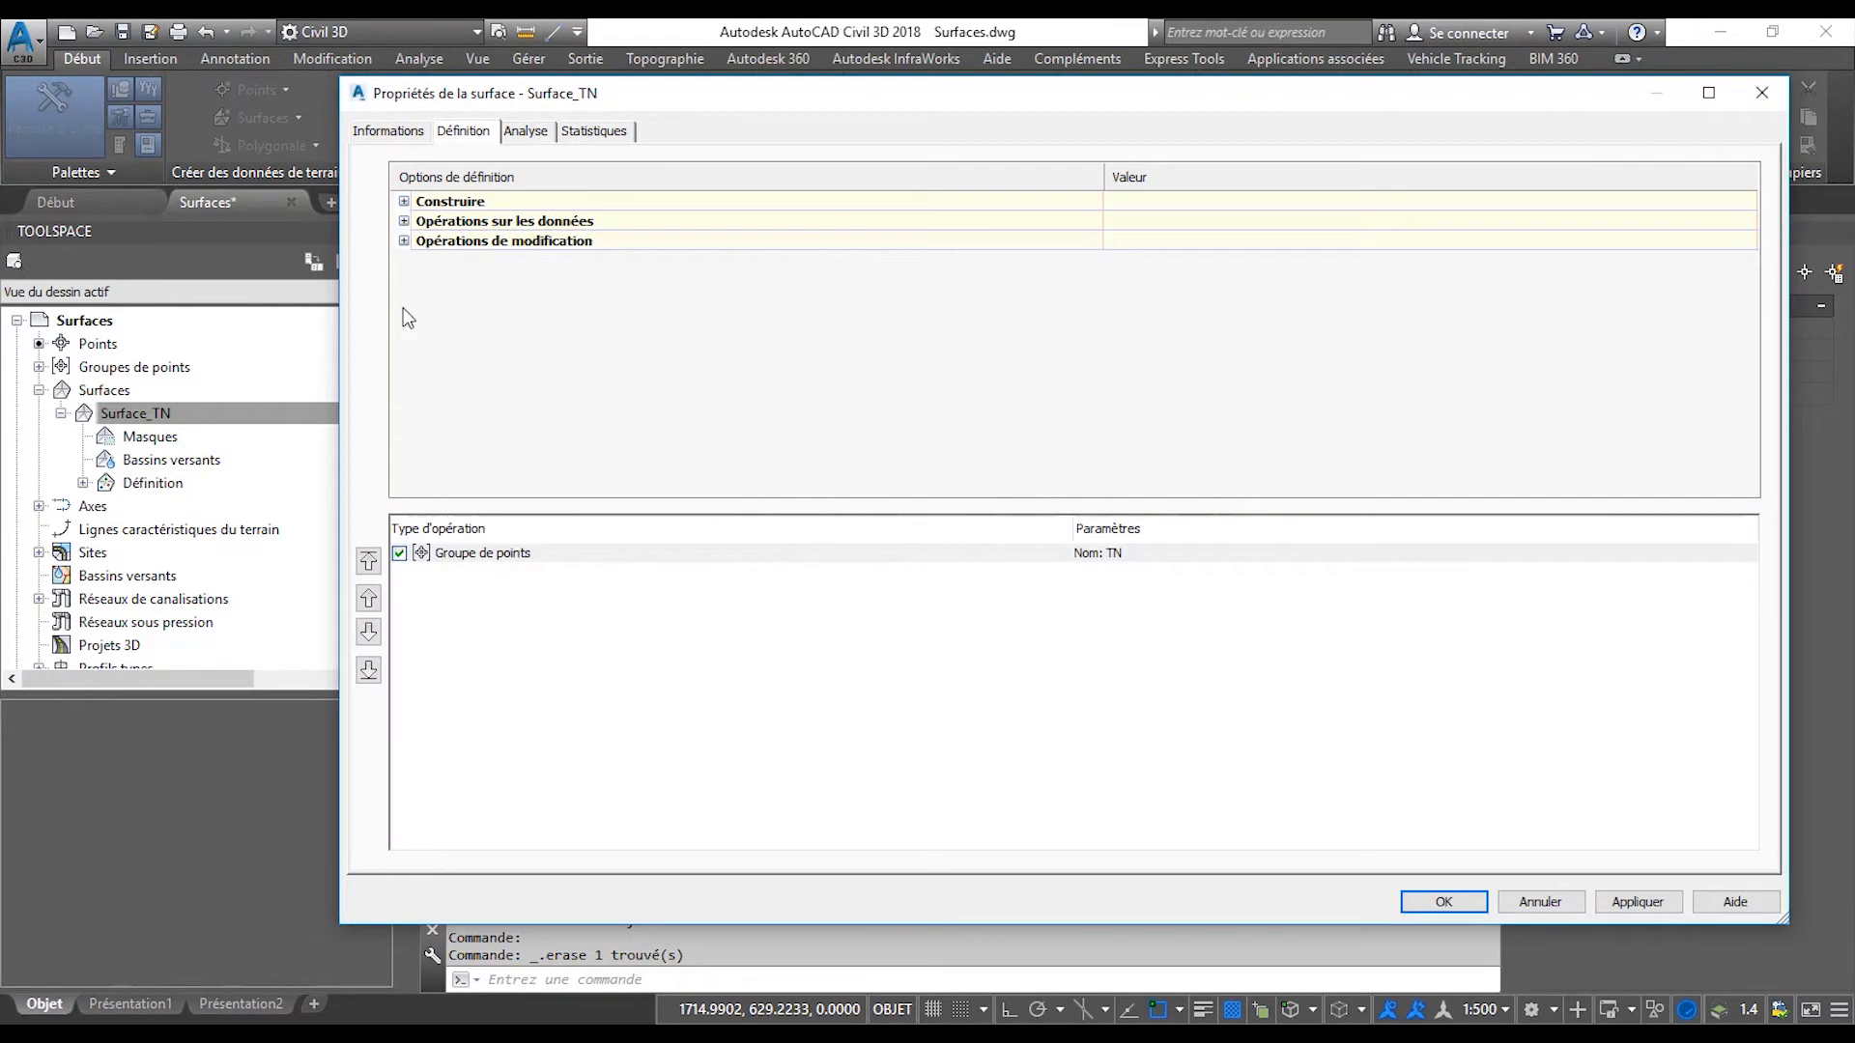
left_click(404, 202)
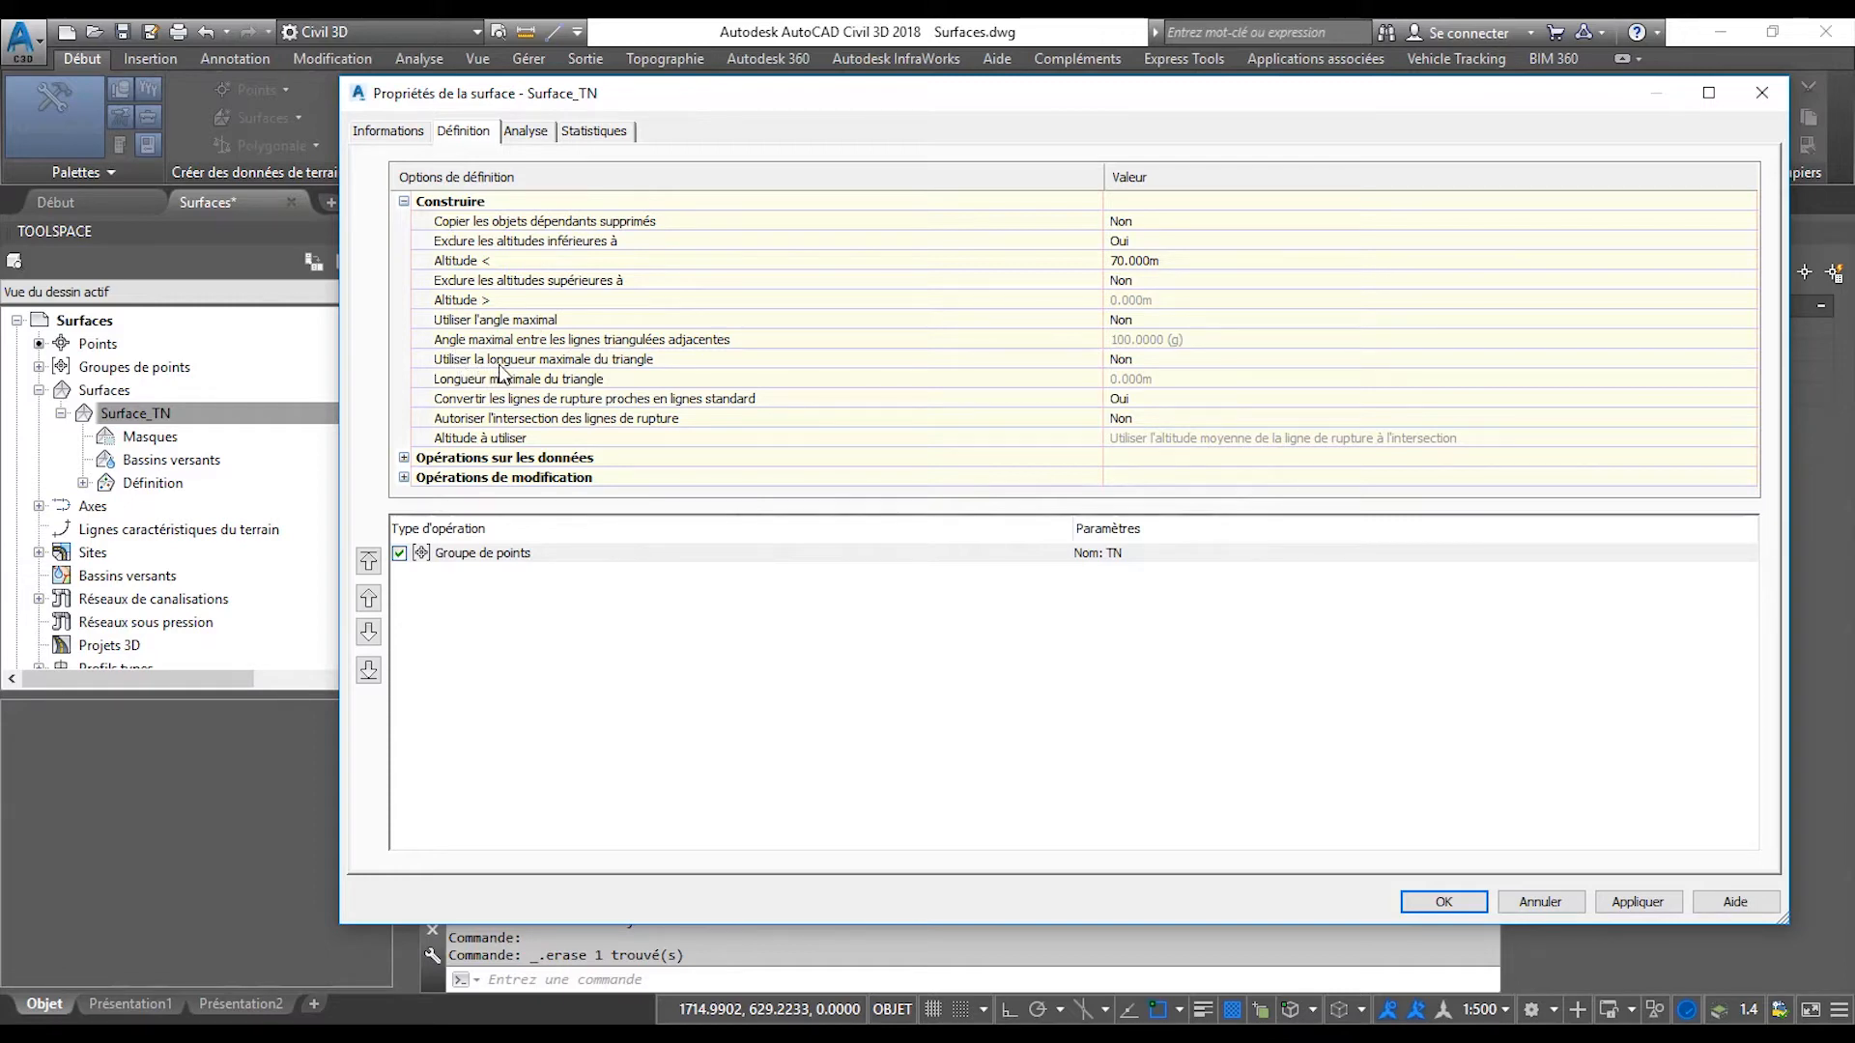
left_click(1140, 362)
left_click(1142, 359)
left_click(1148, 398)
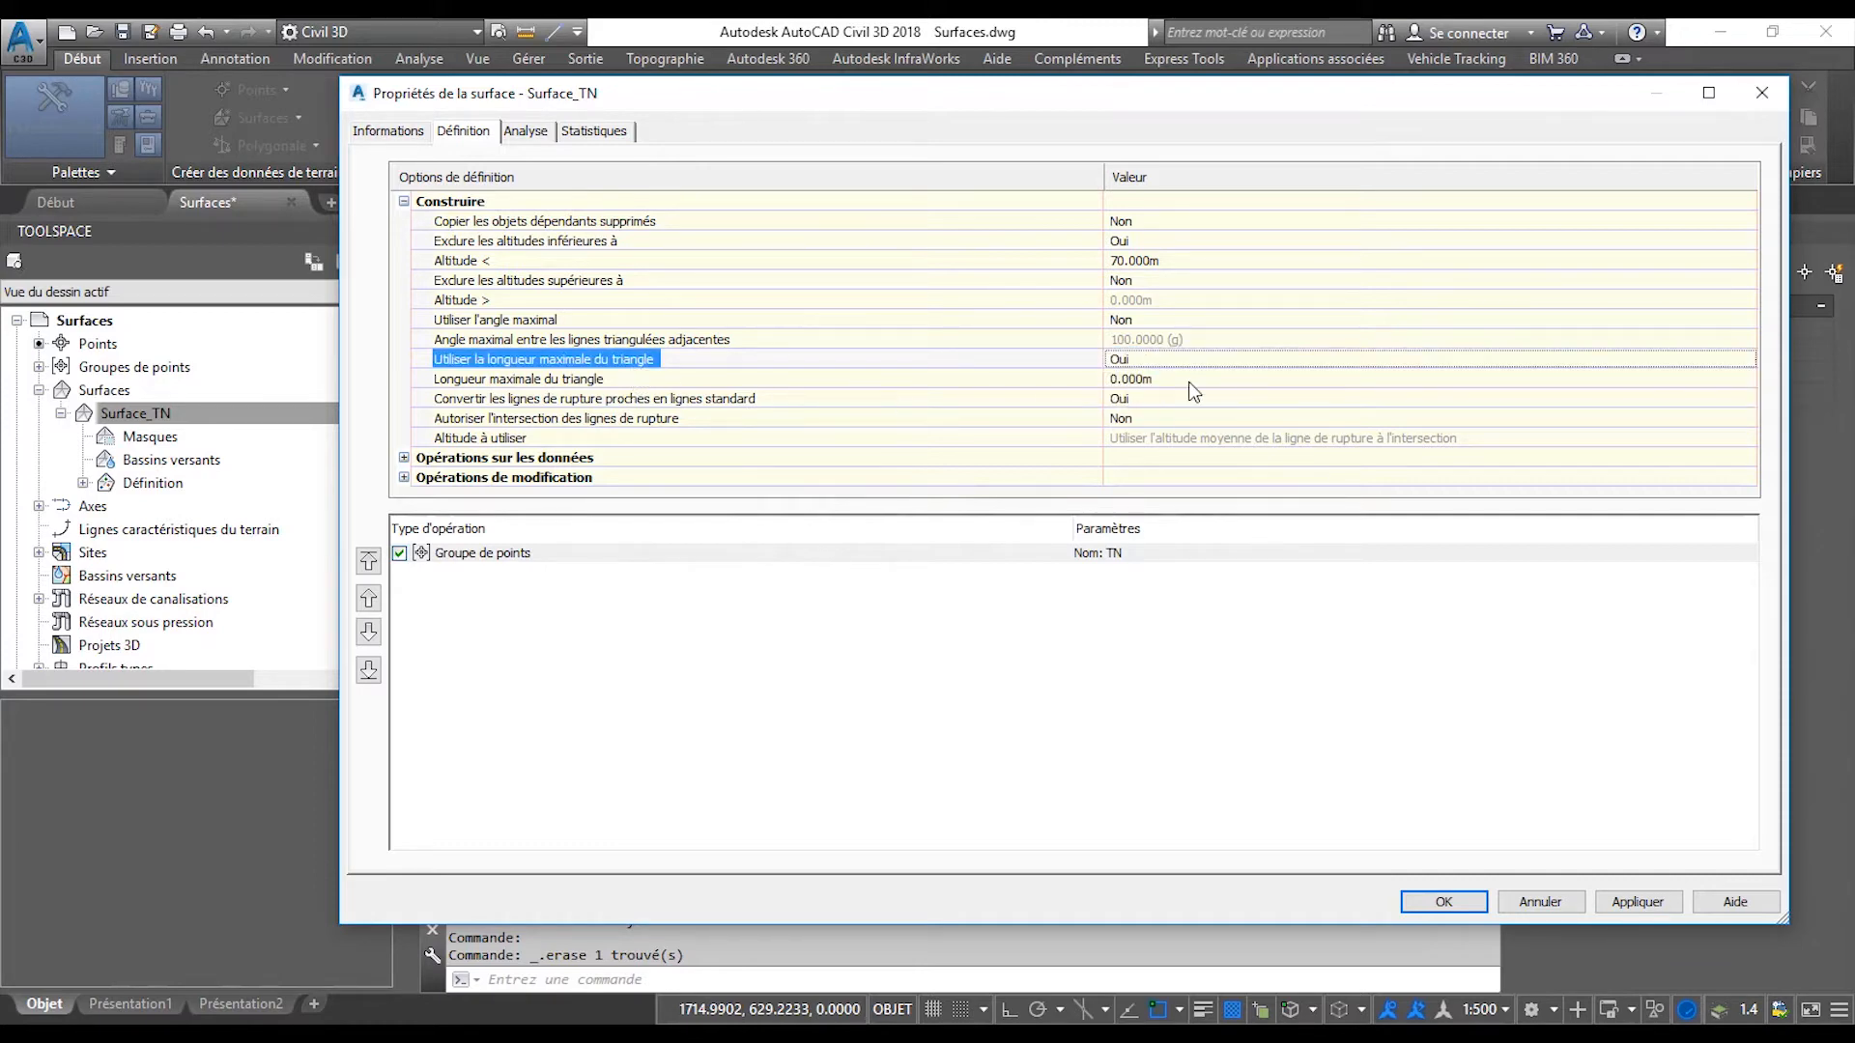
left_click(1189, 380)
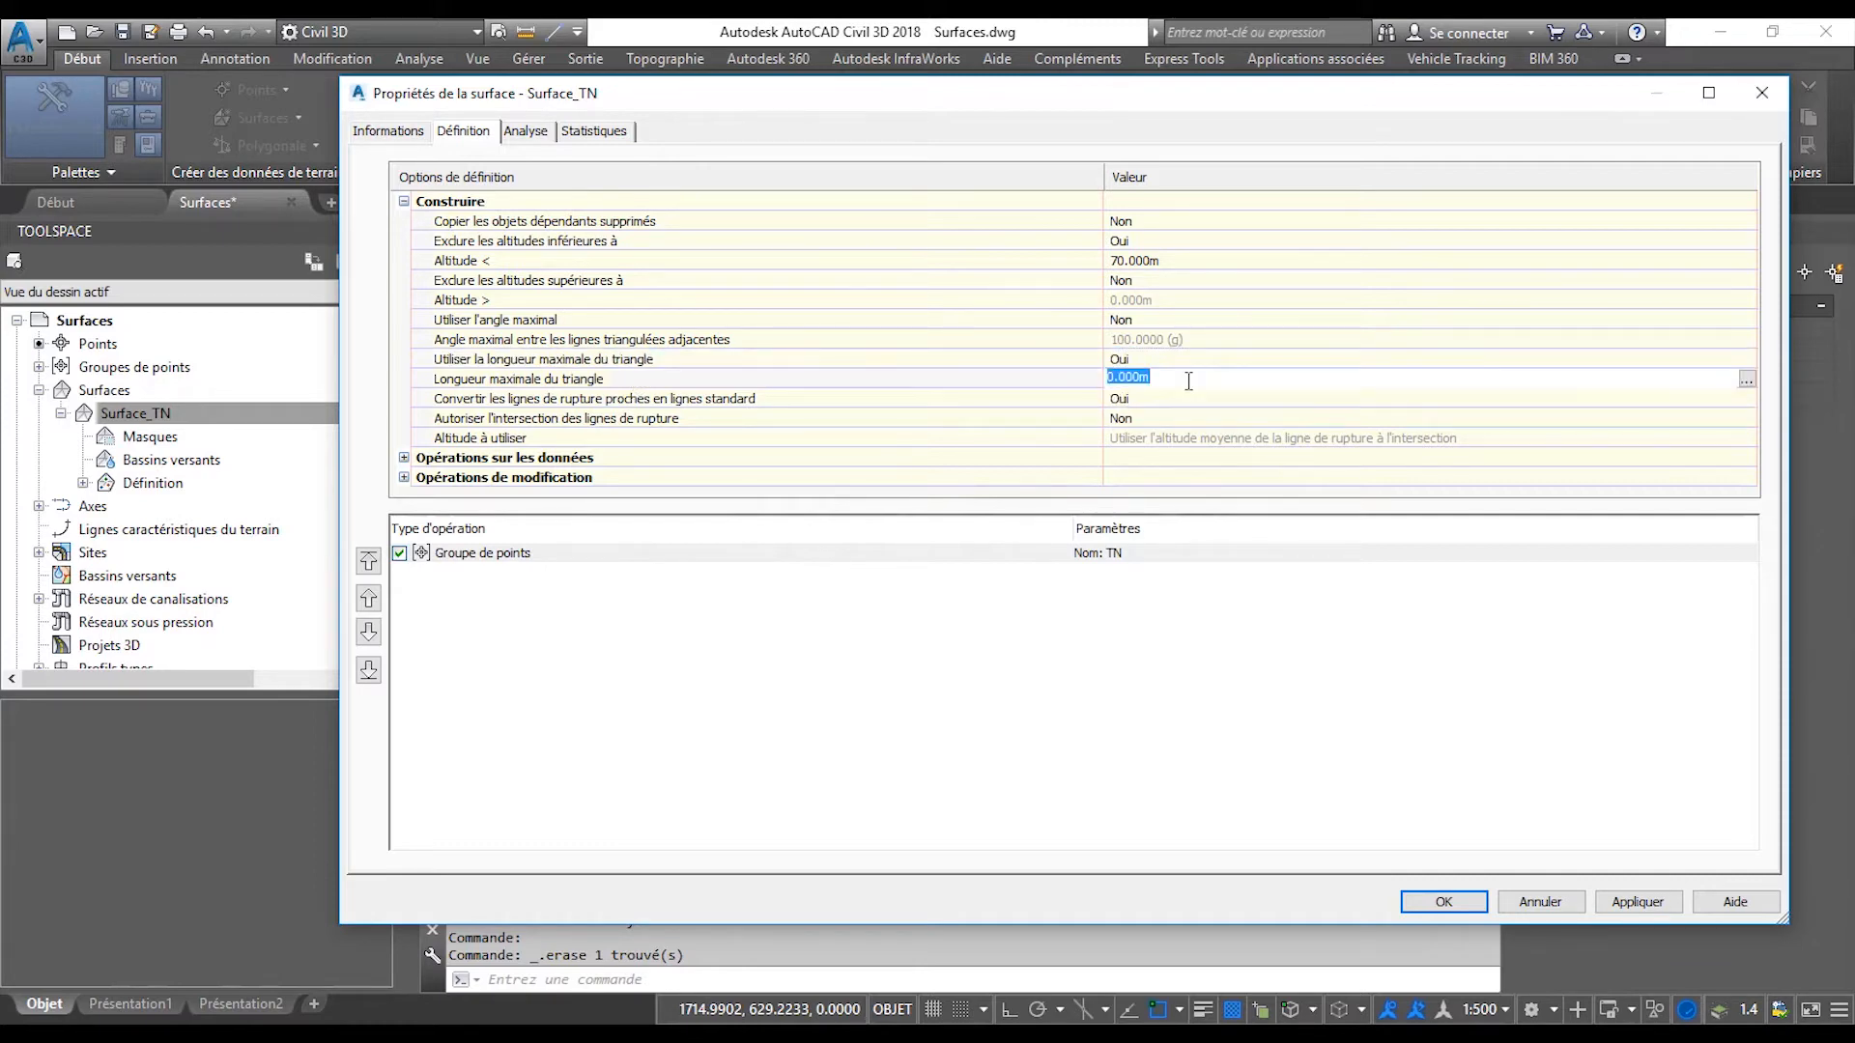
type("40")
Accept the new surface definition, rebuild Surface_TN and dismiss the event viewer.
left_click(1474, 904)
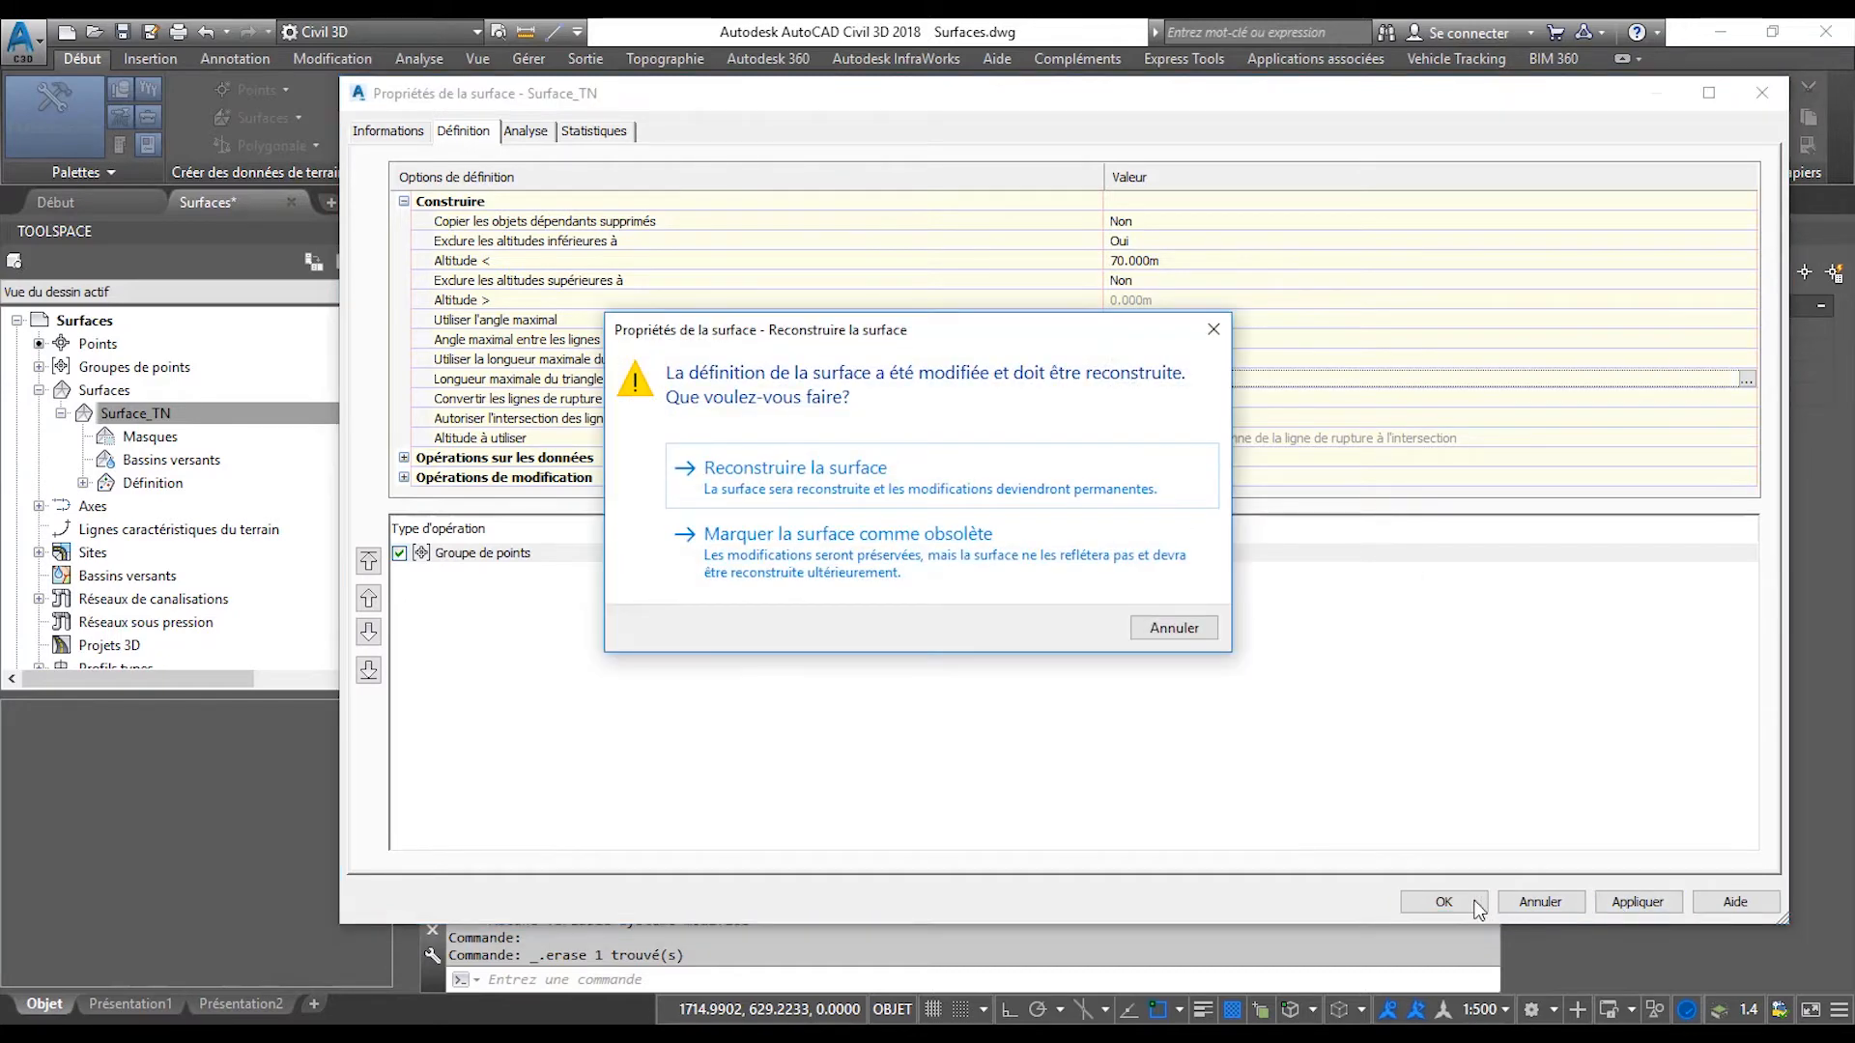
left_click(822, 469)
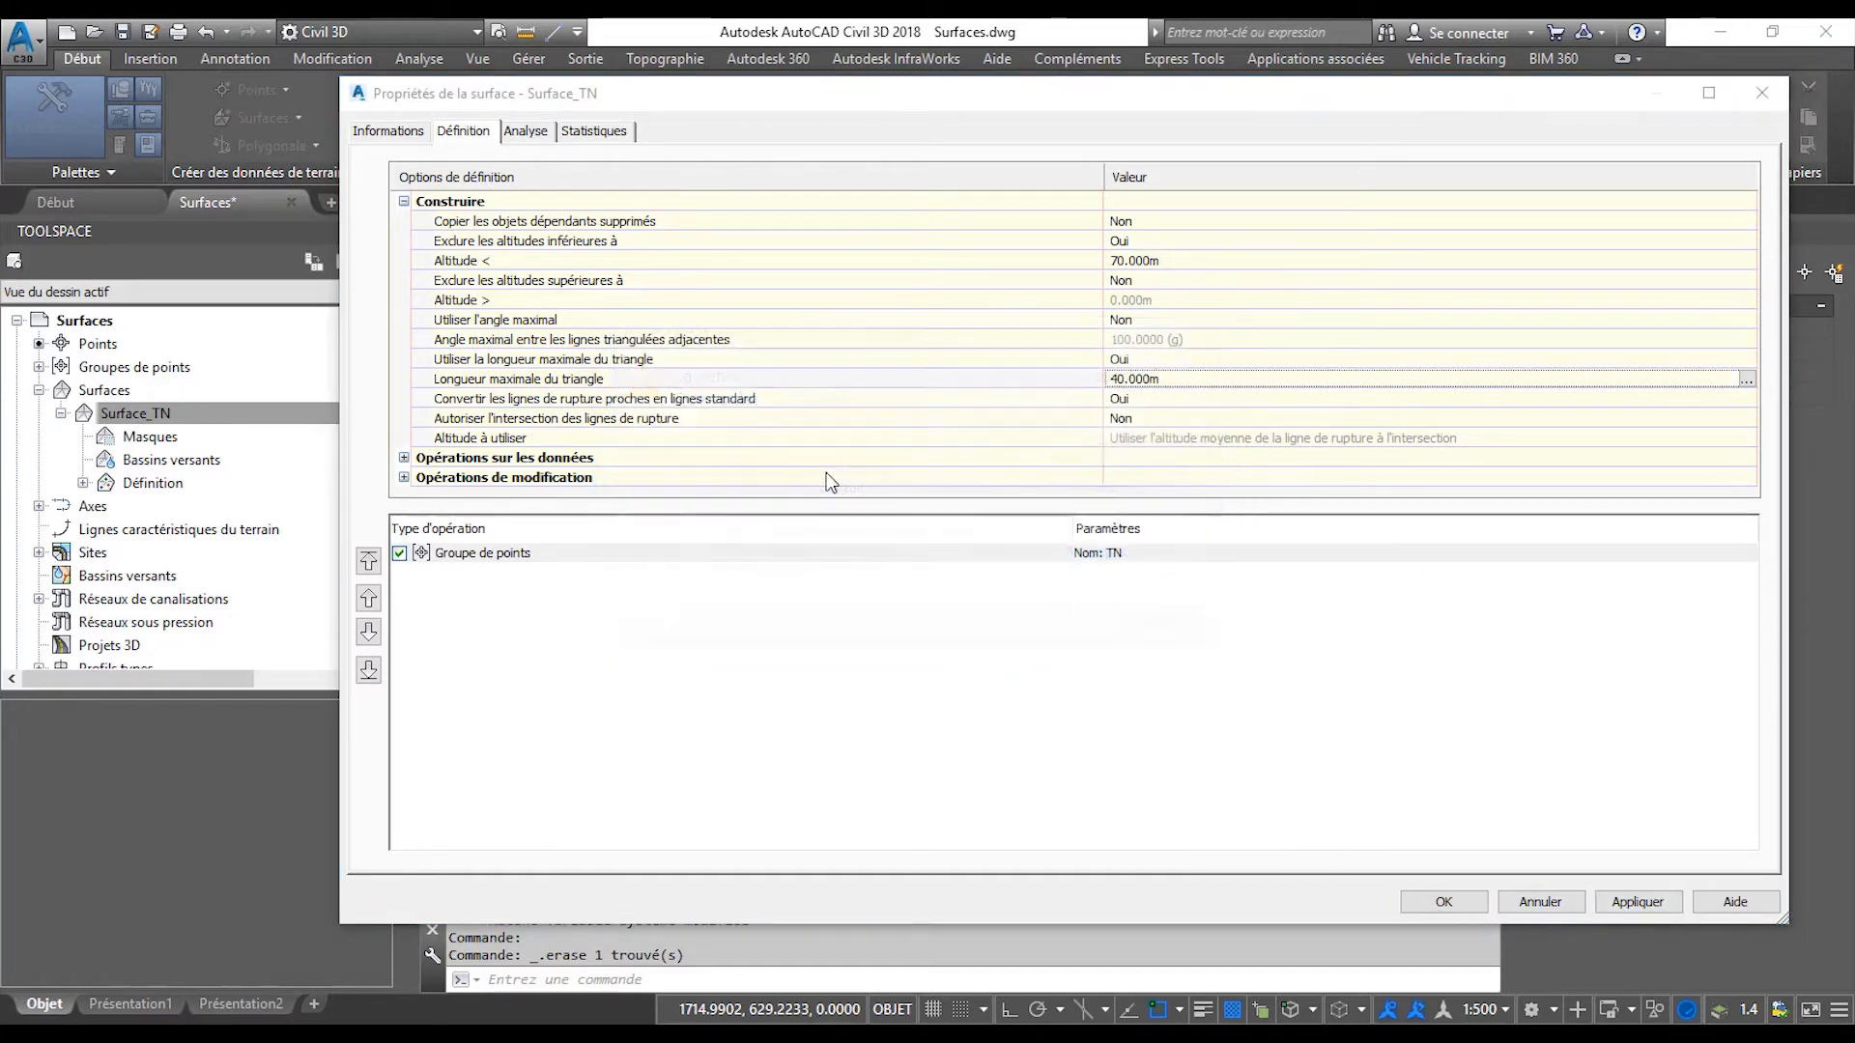
left_click(1445, 901)
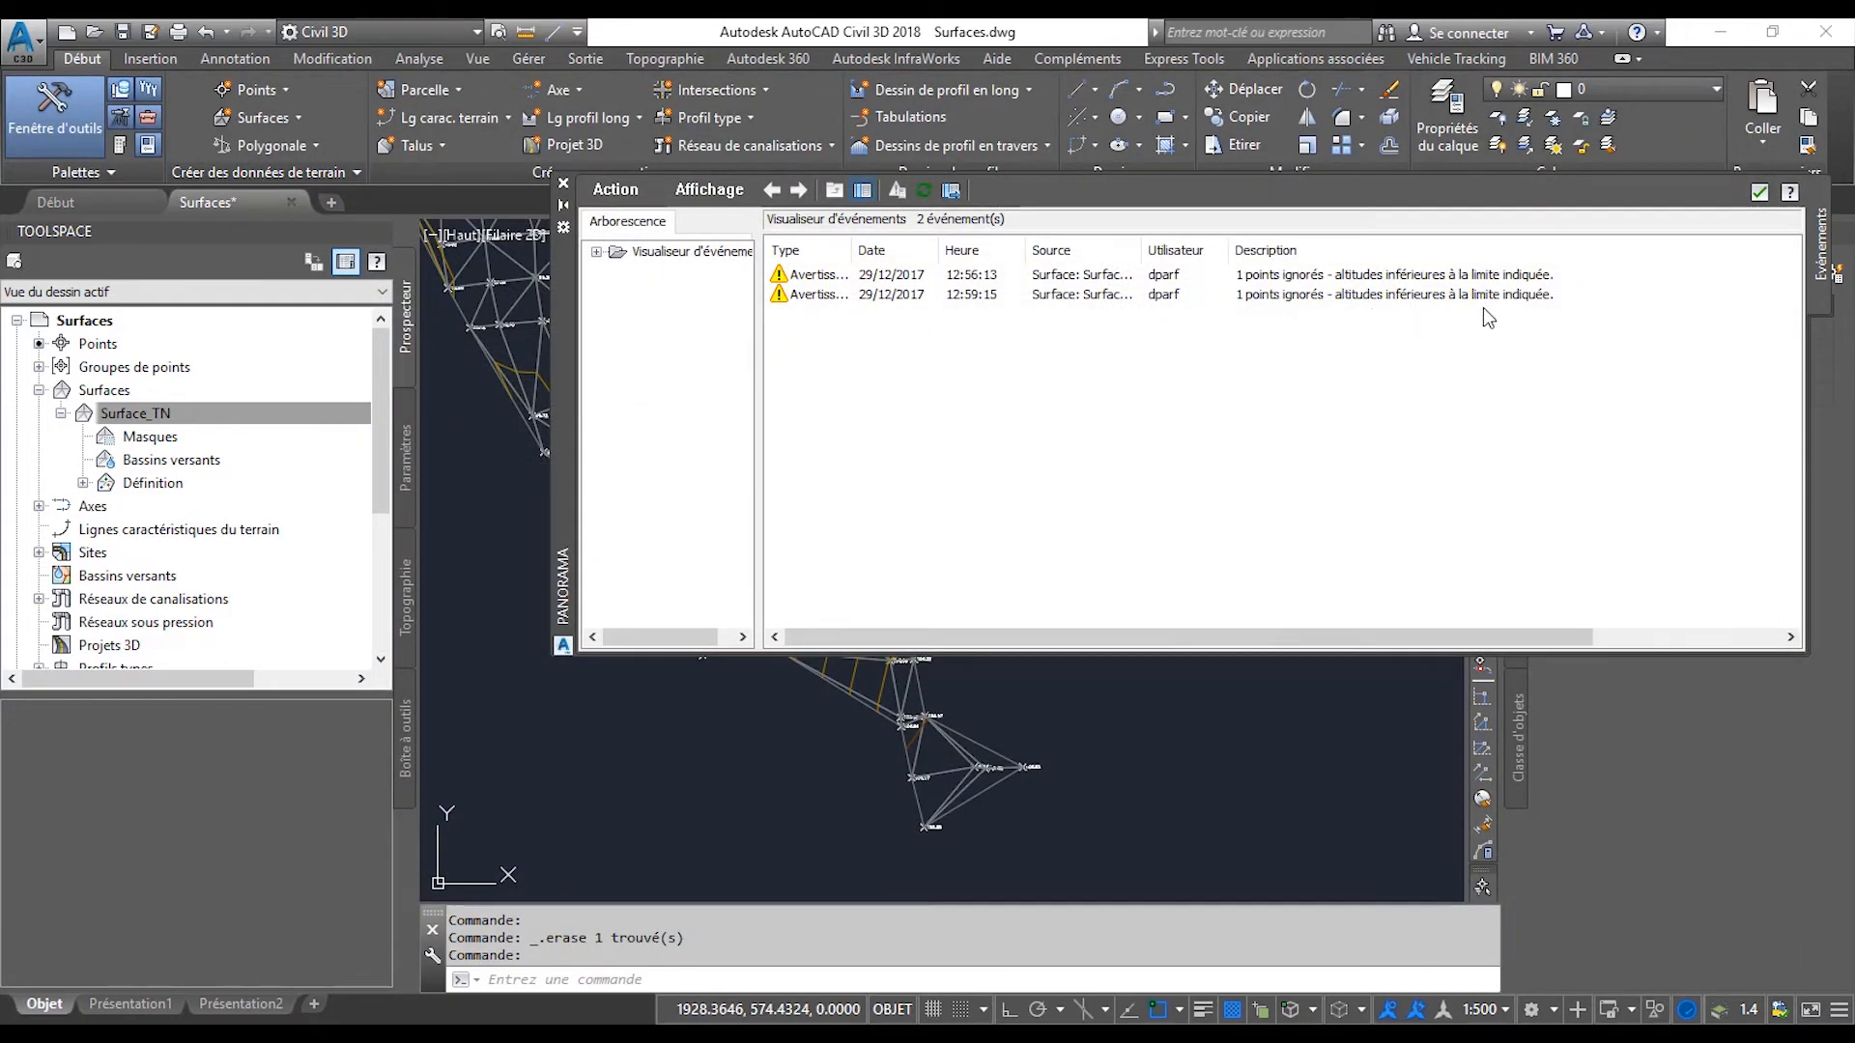
left_click(1759, 193)
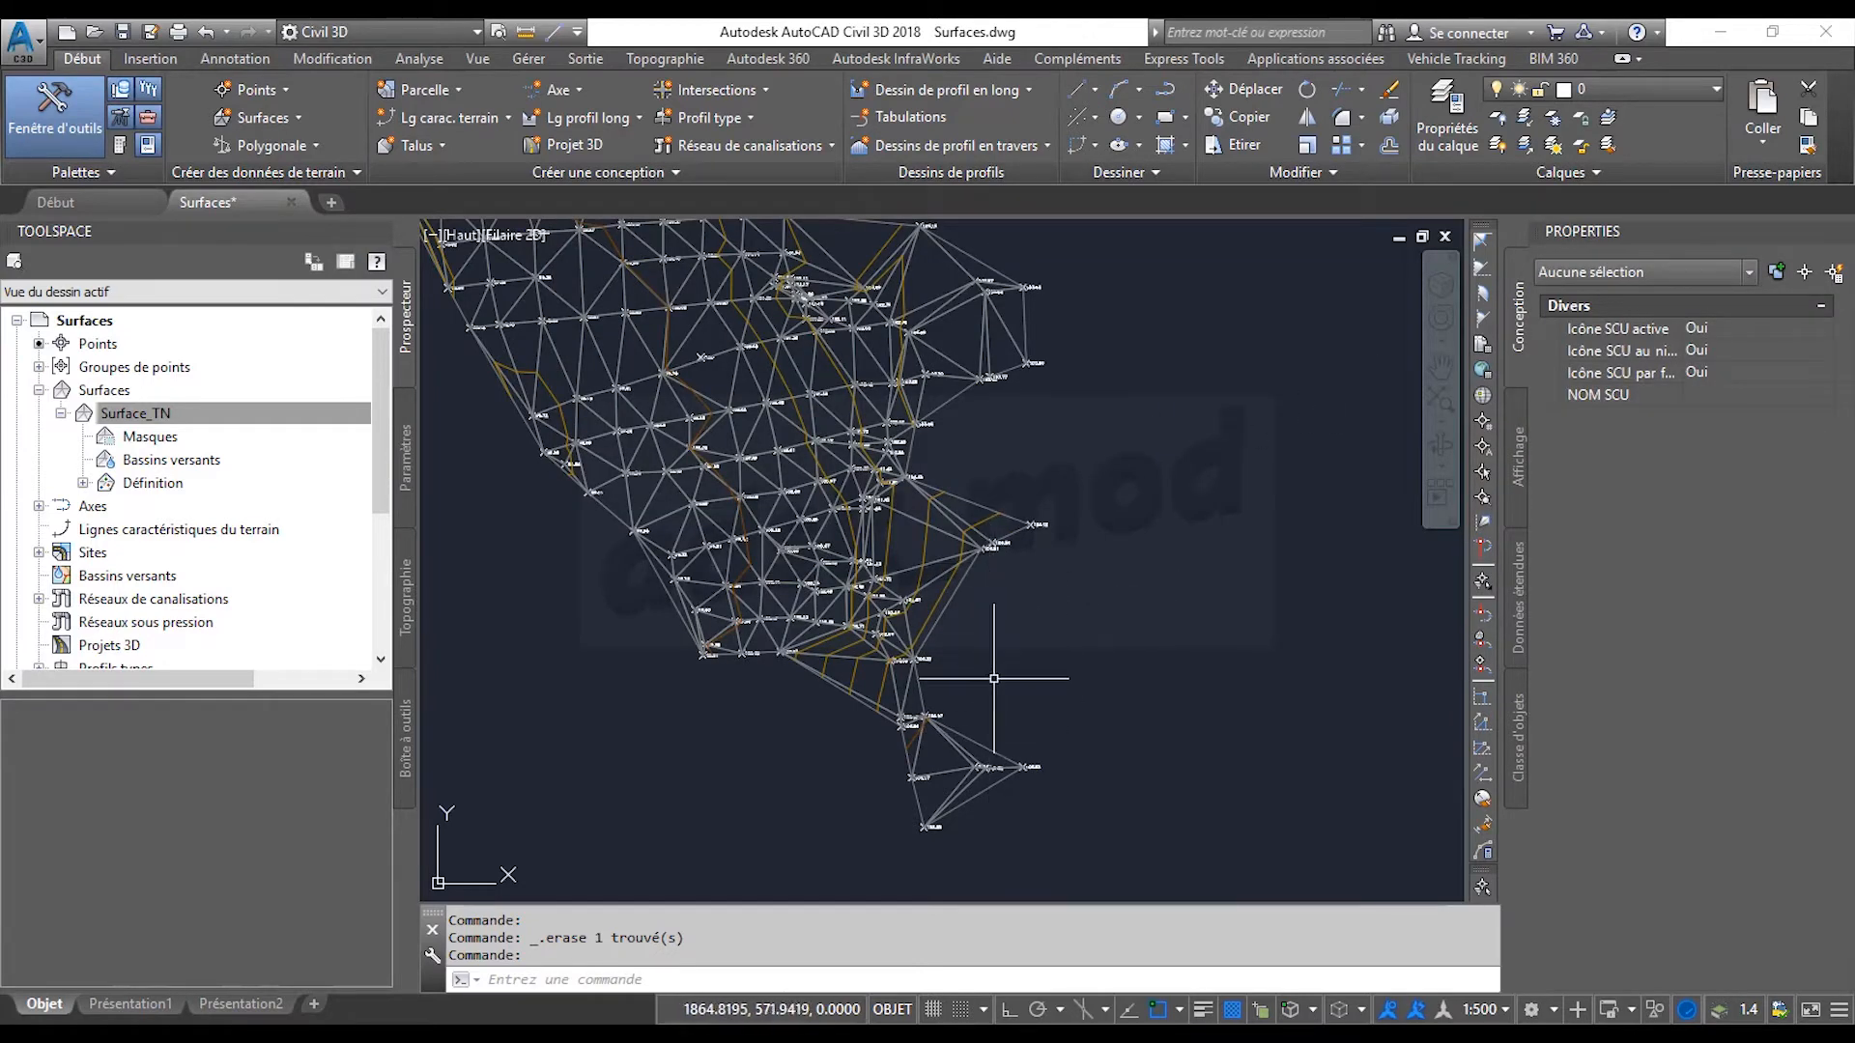
Reopen Surface_TN's properties, resize the dialog and place it beside the surface, with the Construire options expanded and their names fully readable.
middle_click_drag(1011, 474, 1139, 484)
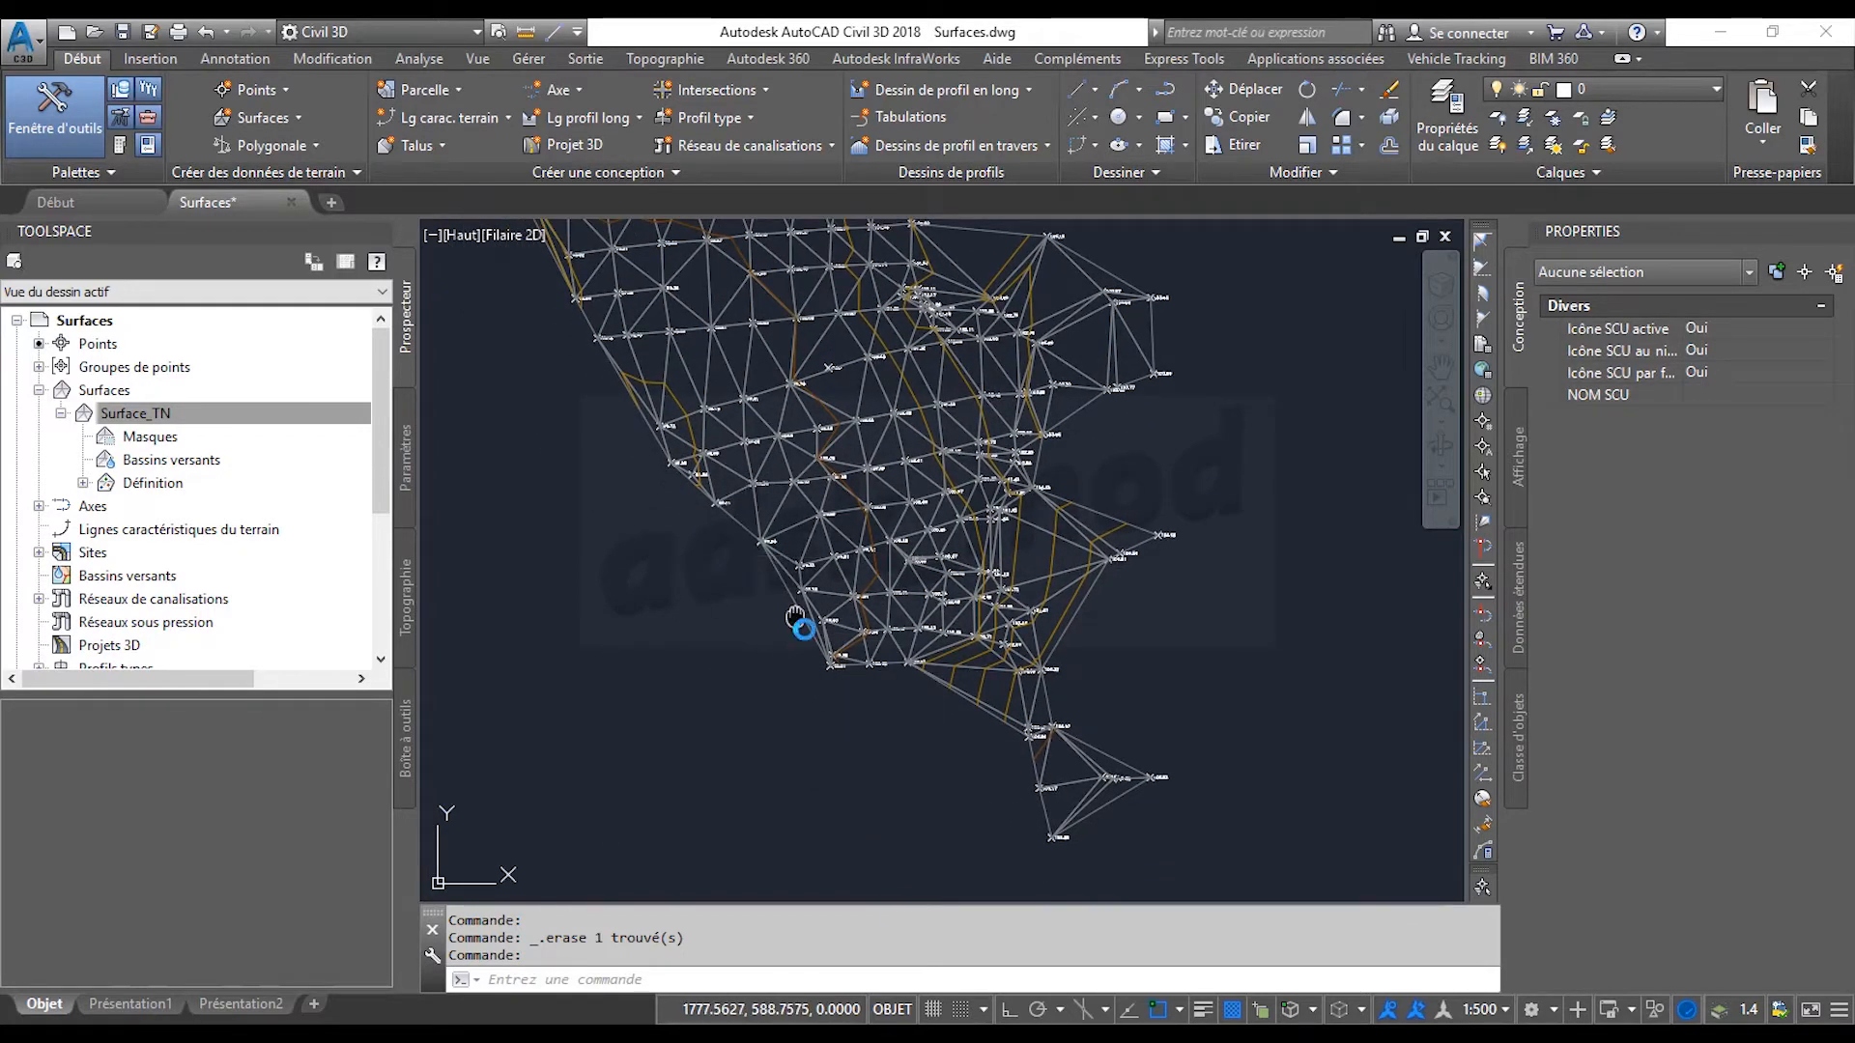
middle_click_drag(808, 621, 881, 699)
left_click_drag(1260, 358, 1192, 395)
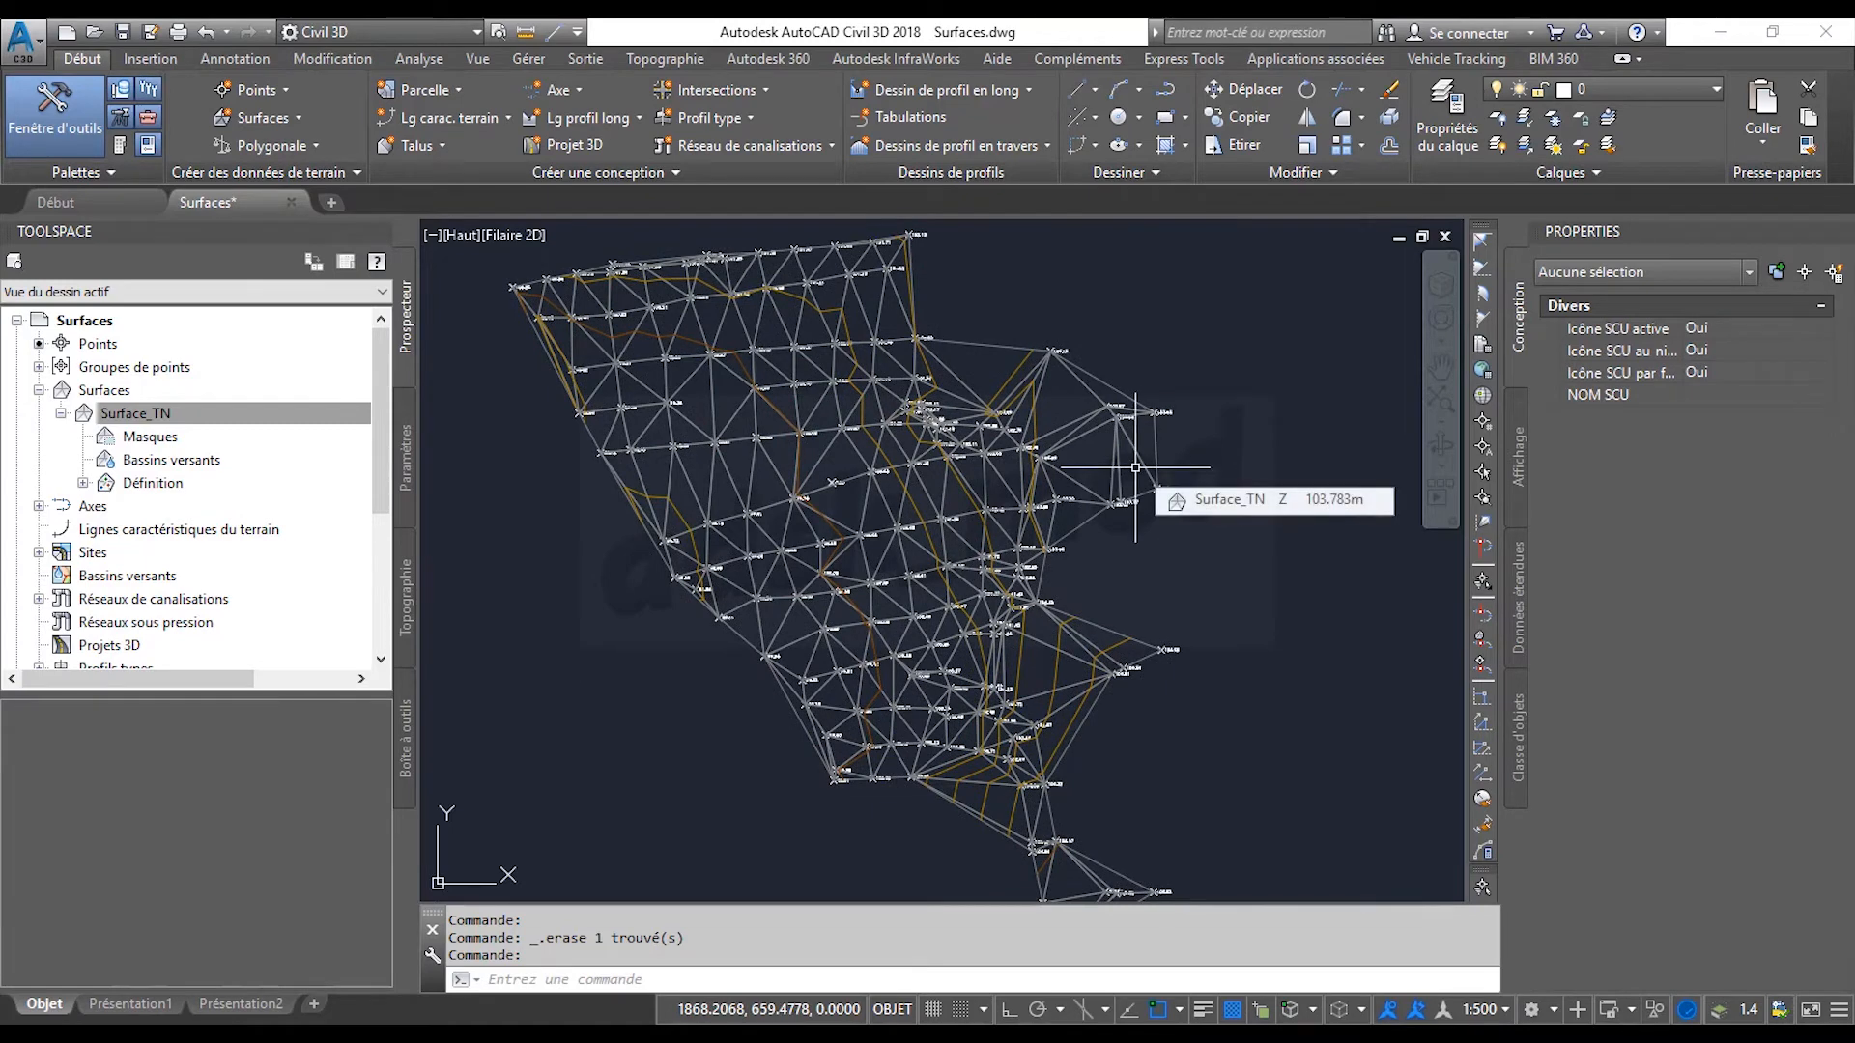
right_click(143, 414)
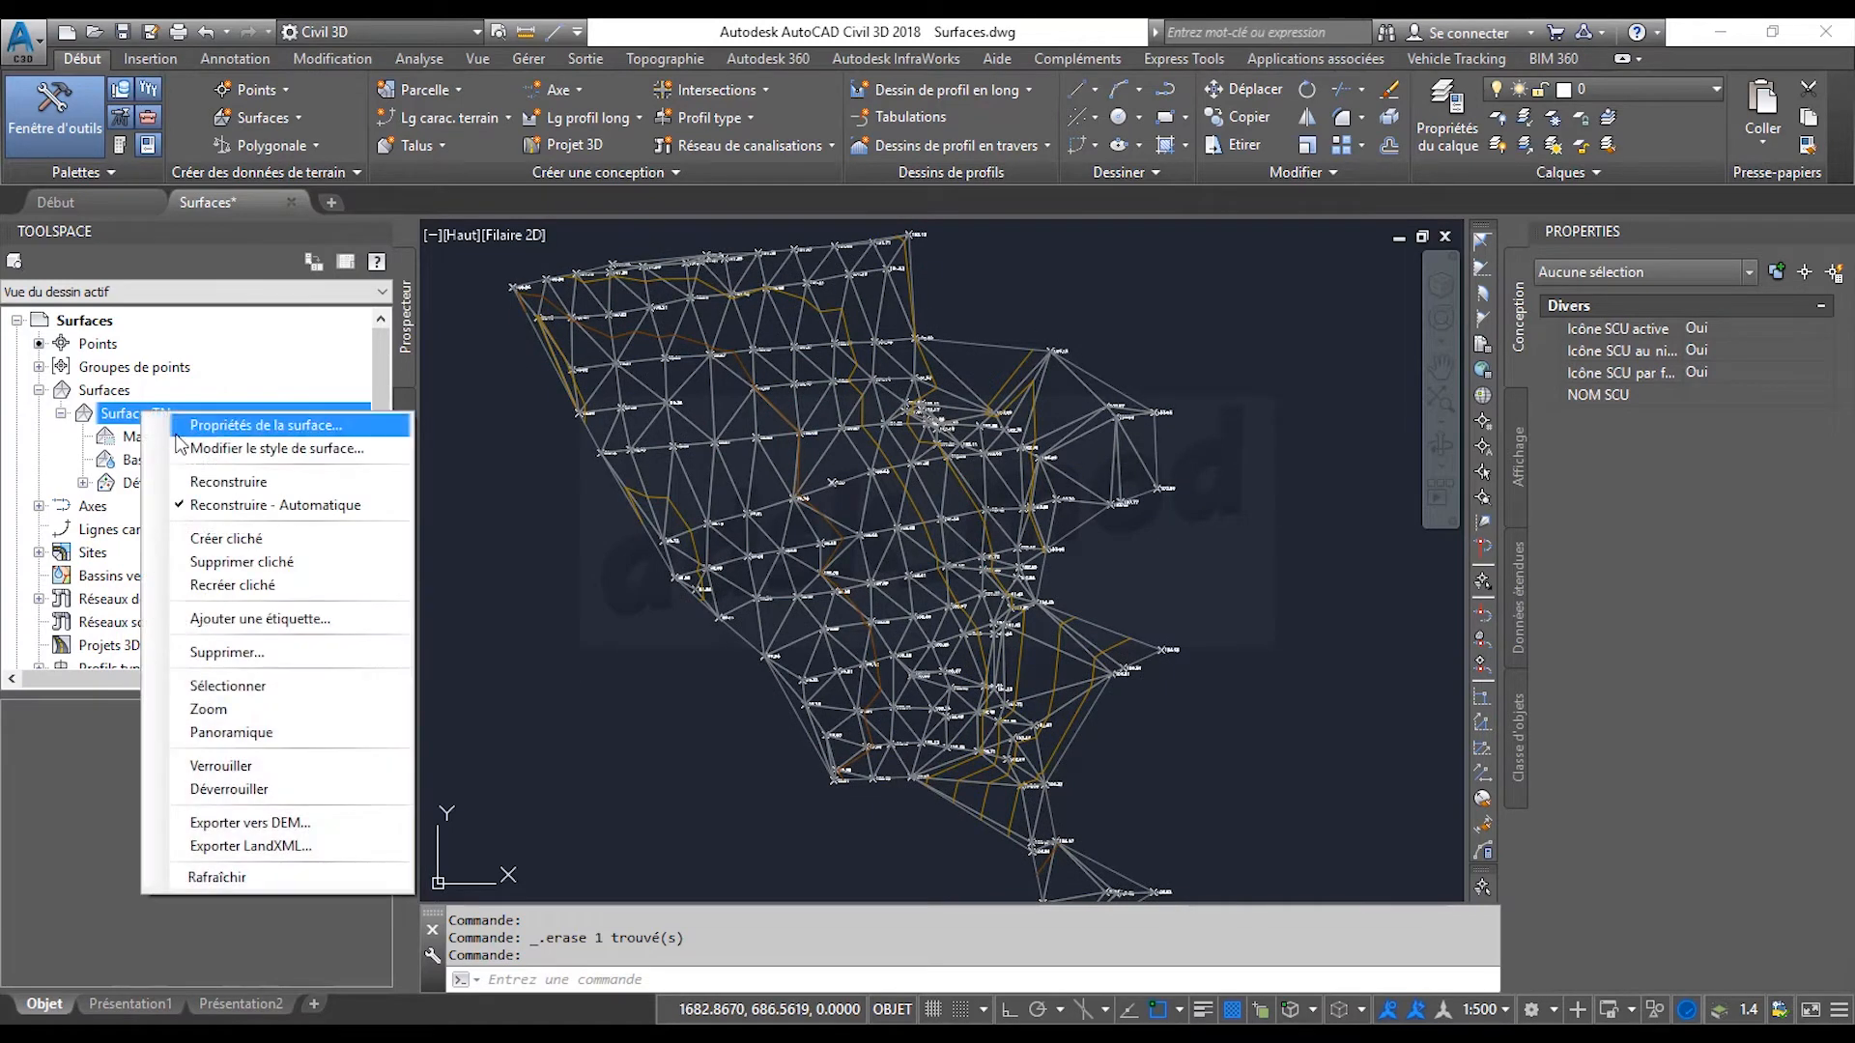
left_click(254, 426)
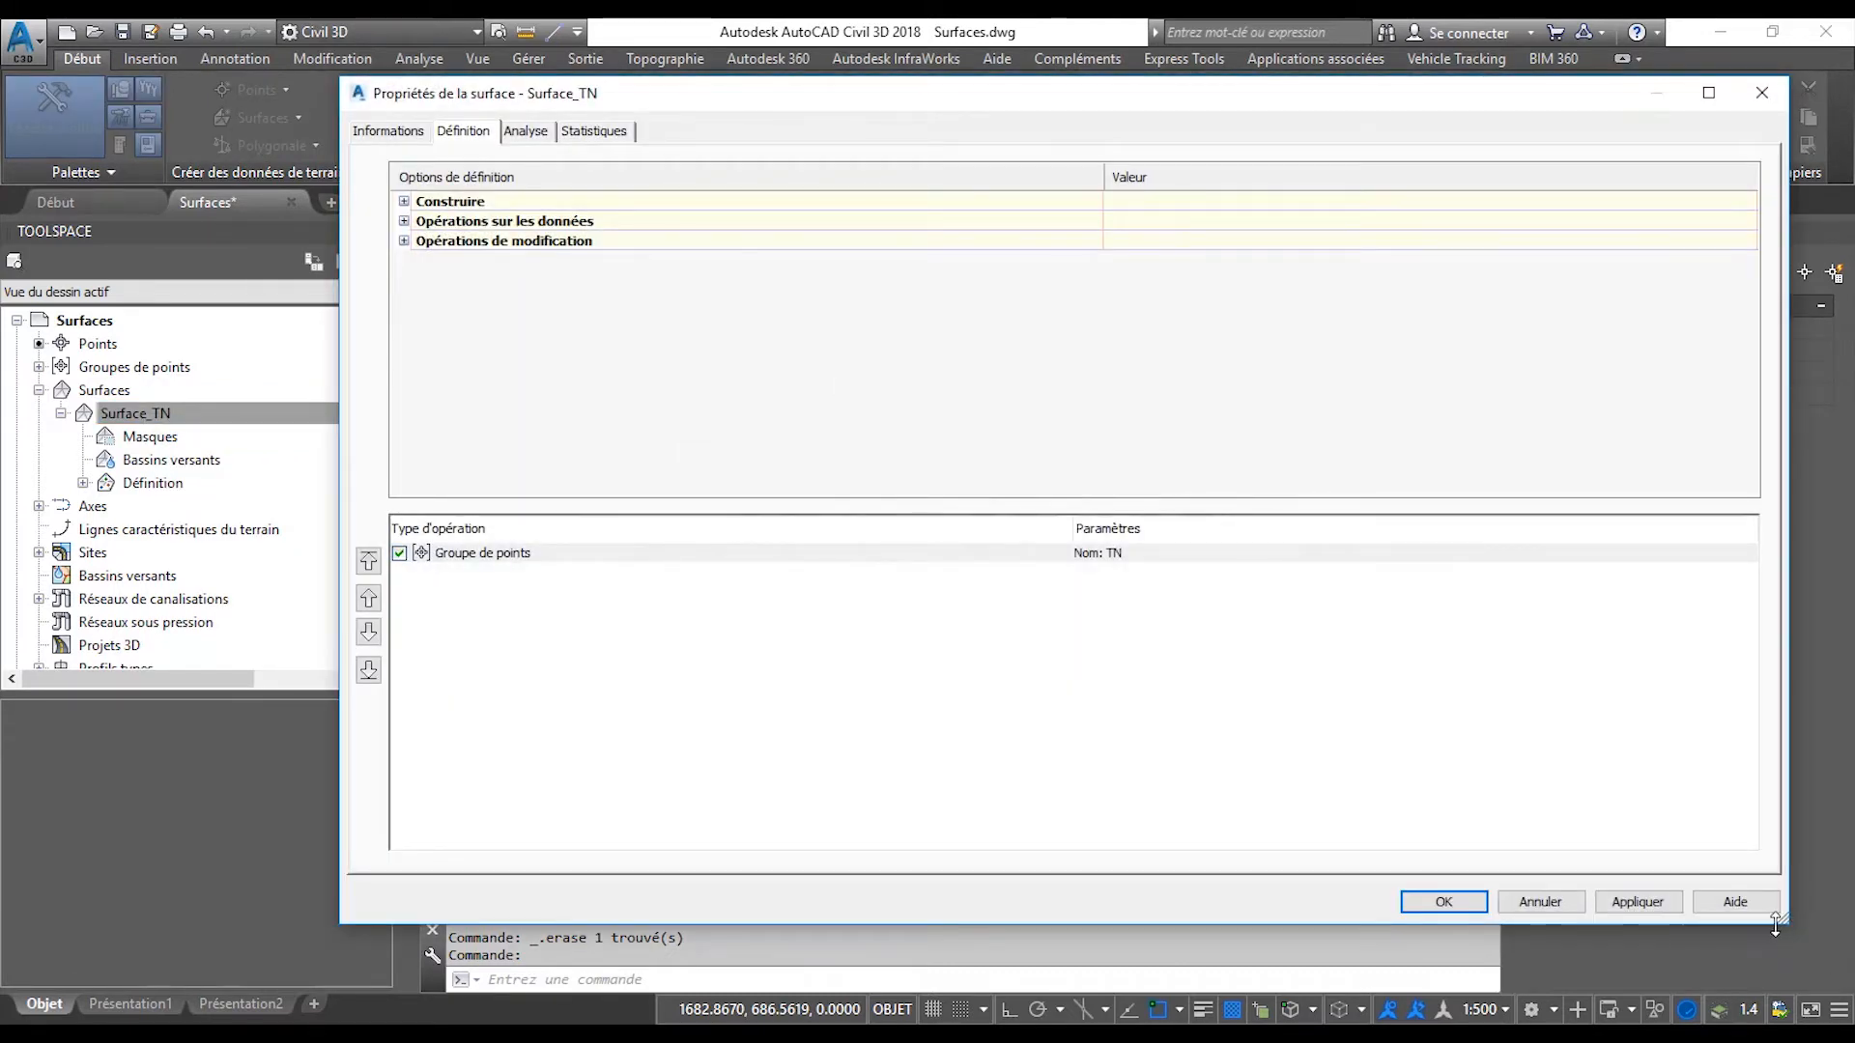
left_click_drag(1786, 924, 888, 486)
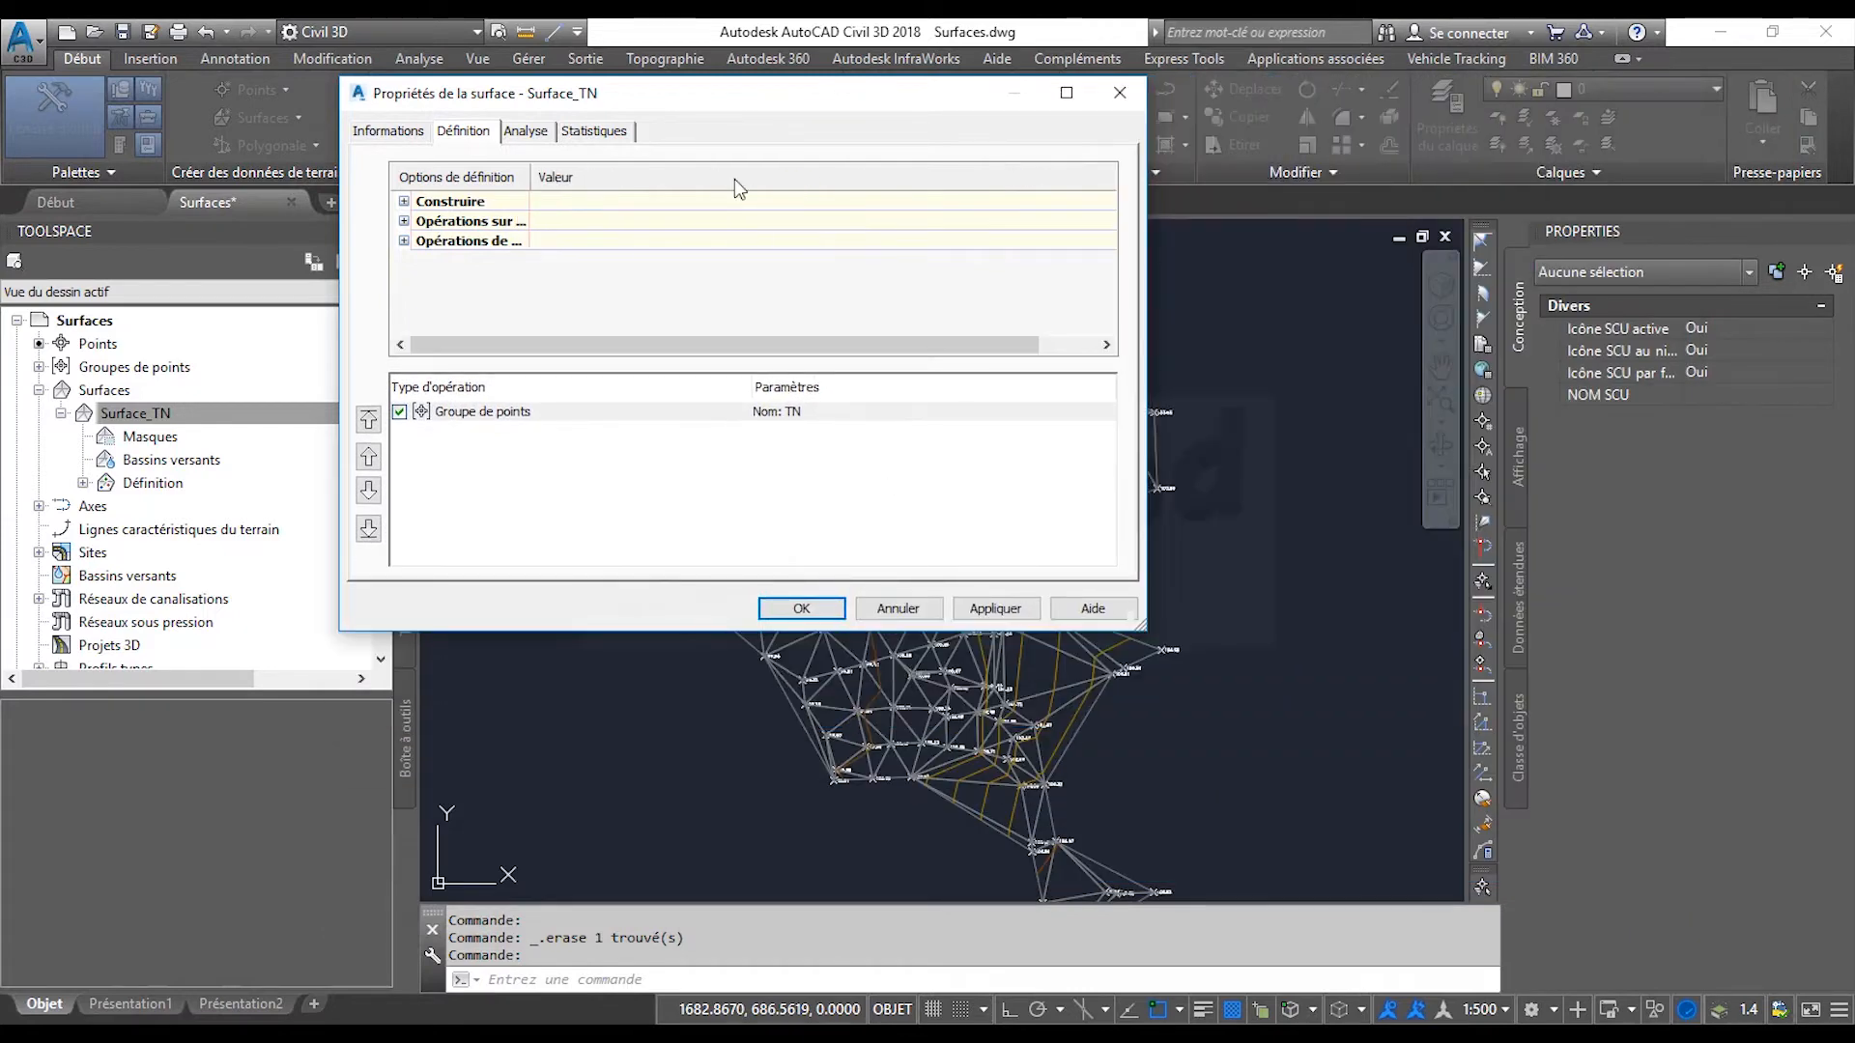
left_click_drag(695, 96, 1418, 88)
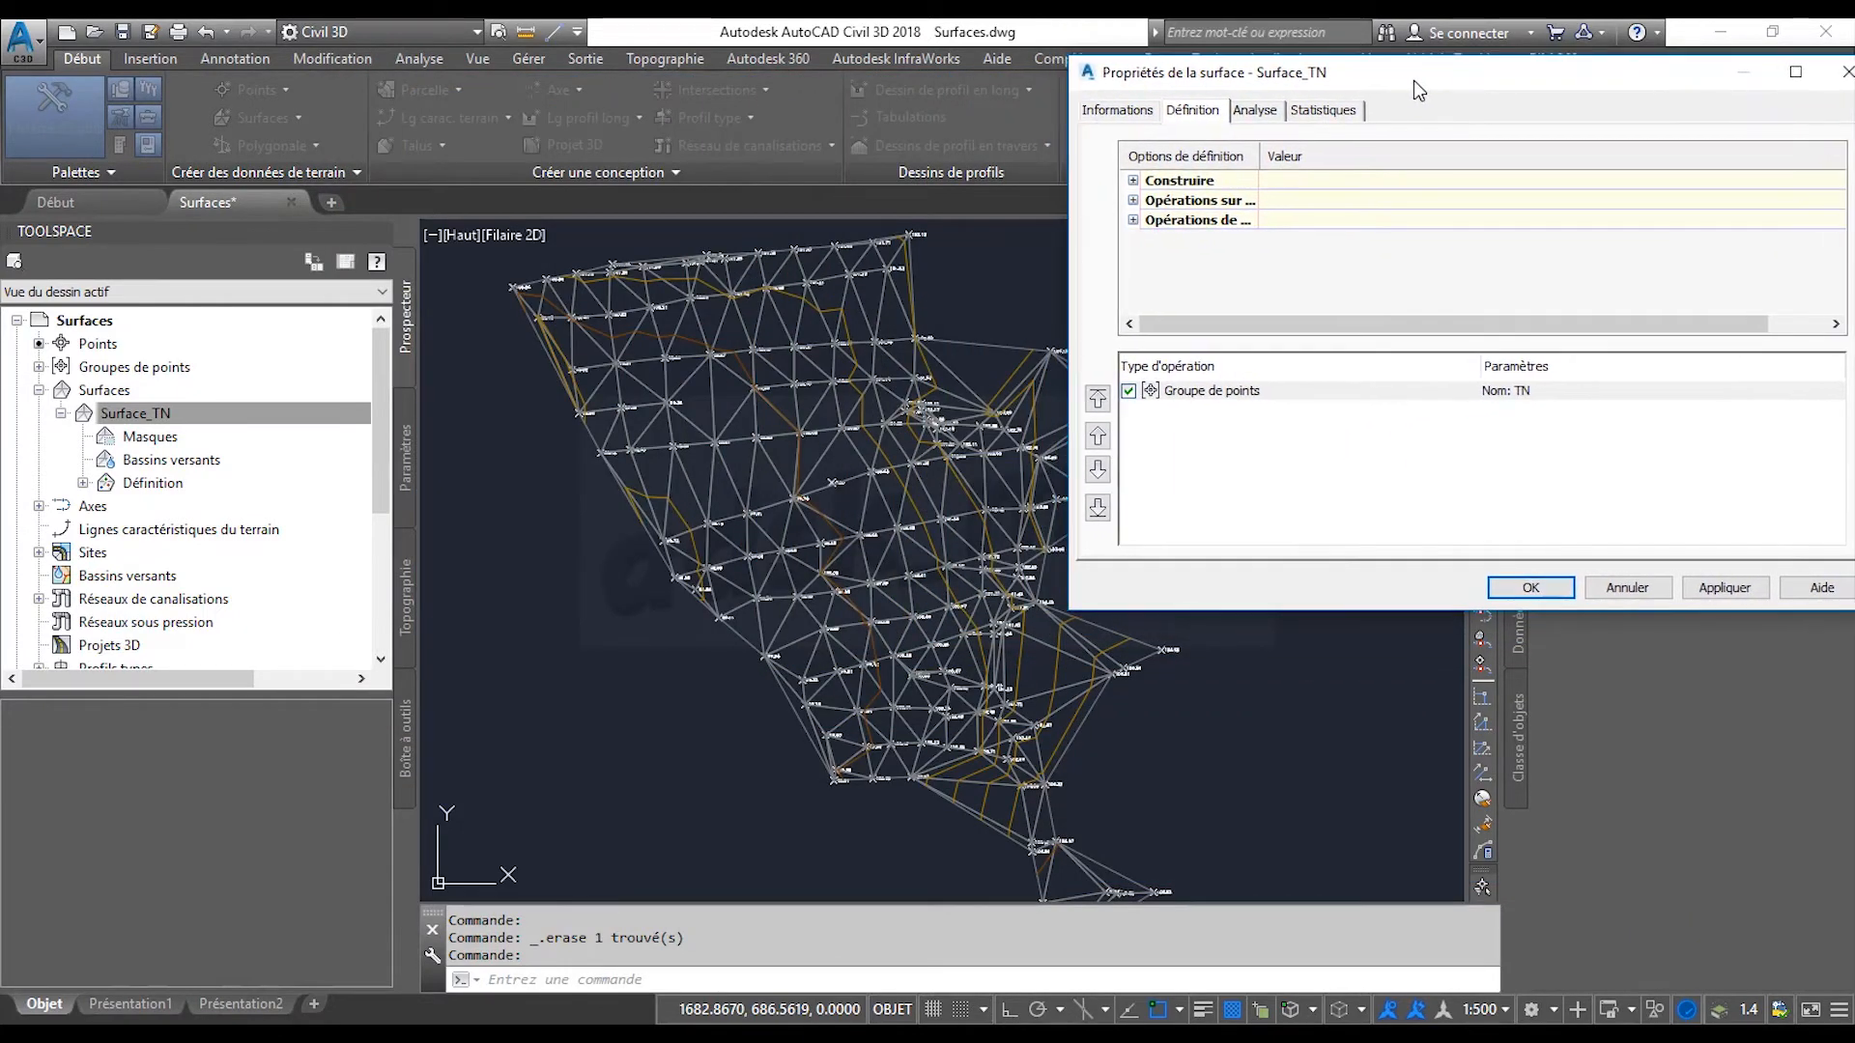
left_click(1133, 180)
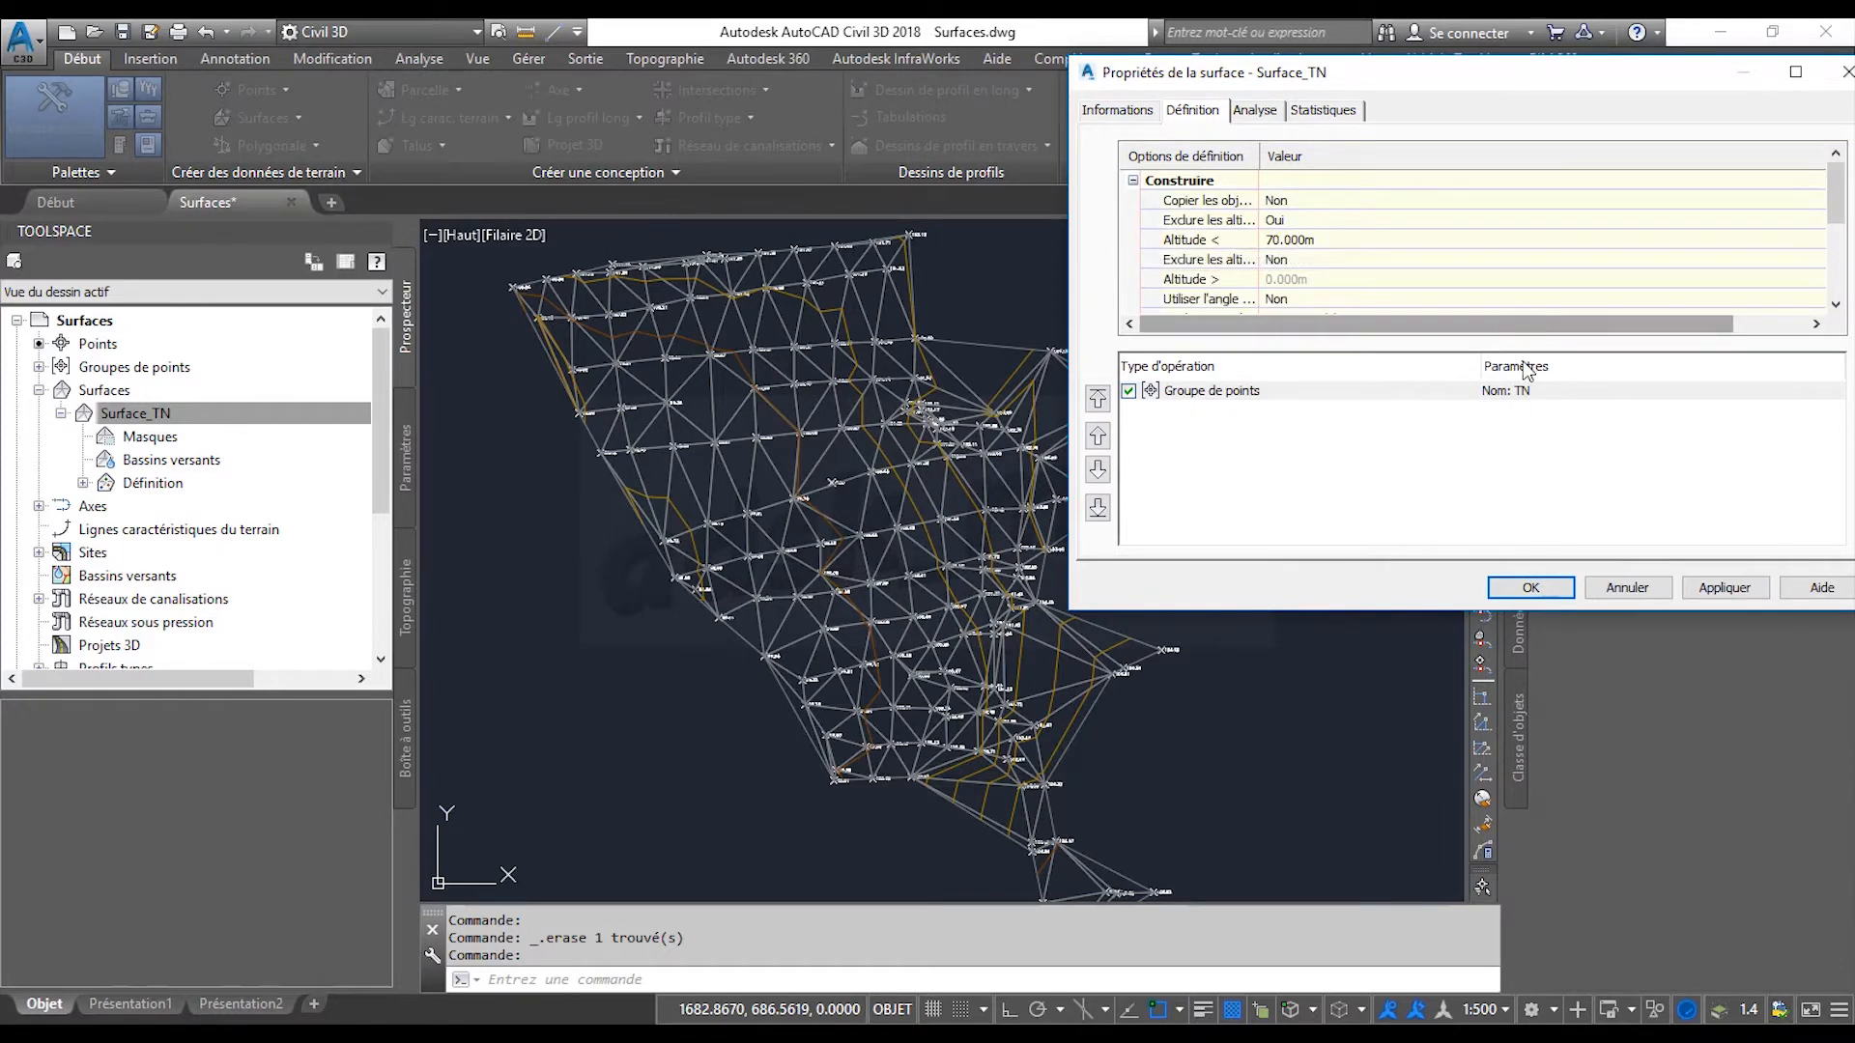
left_click_drag(1504, 611, 1505, 935)
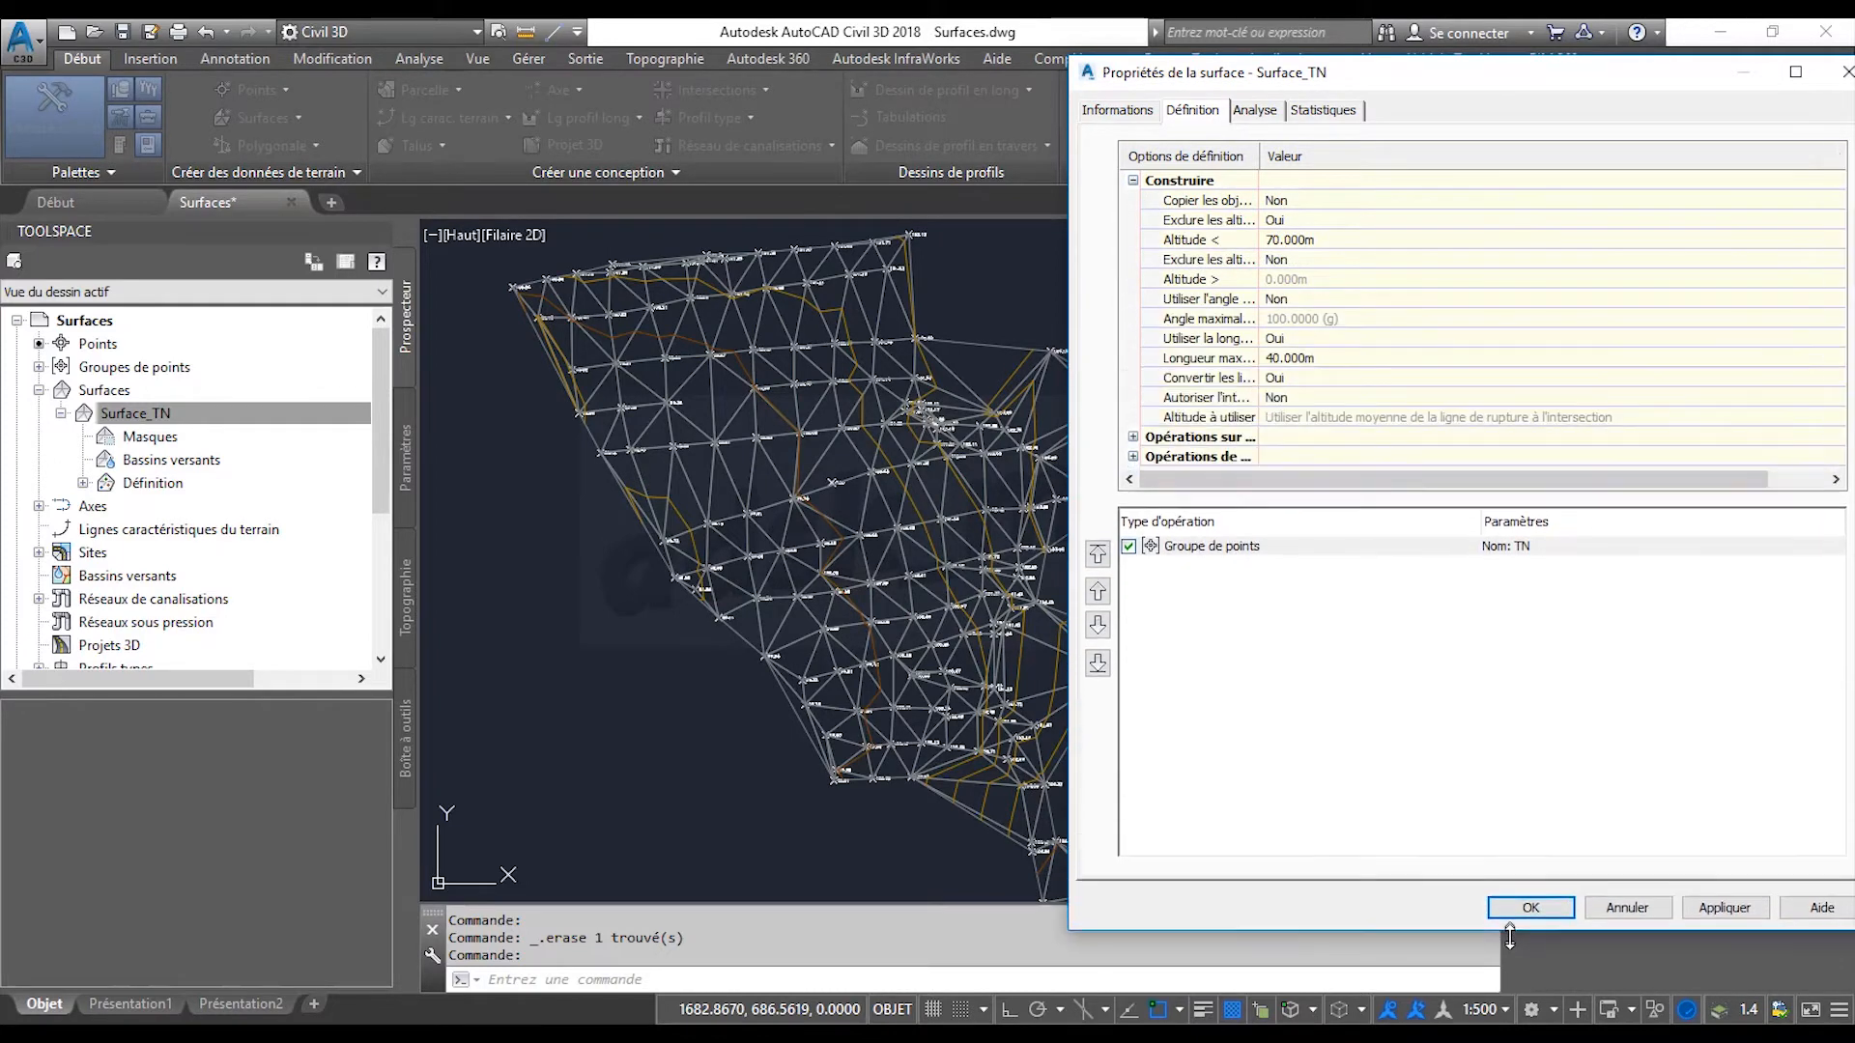
left_click_drag(1343, 481, 1158, 485)
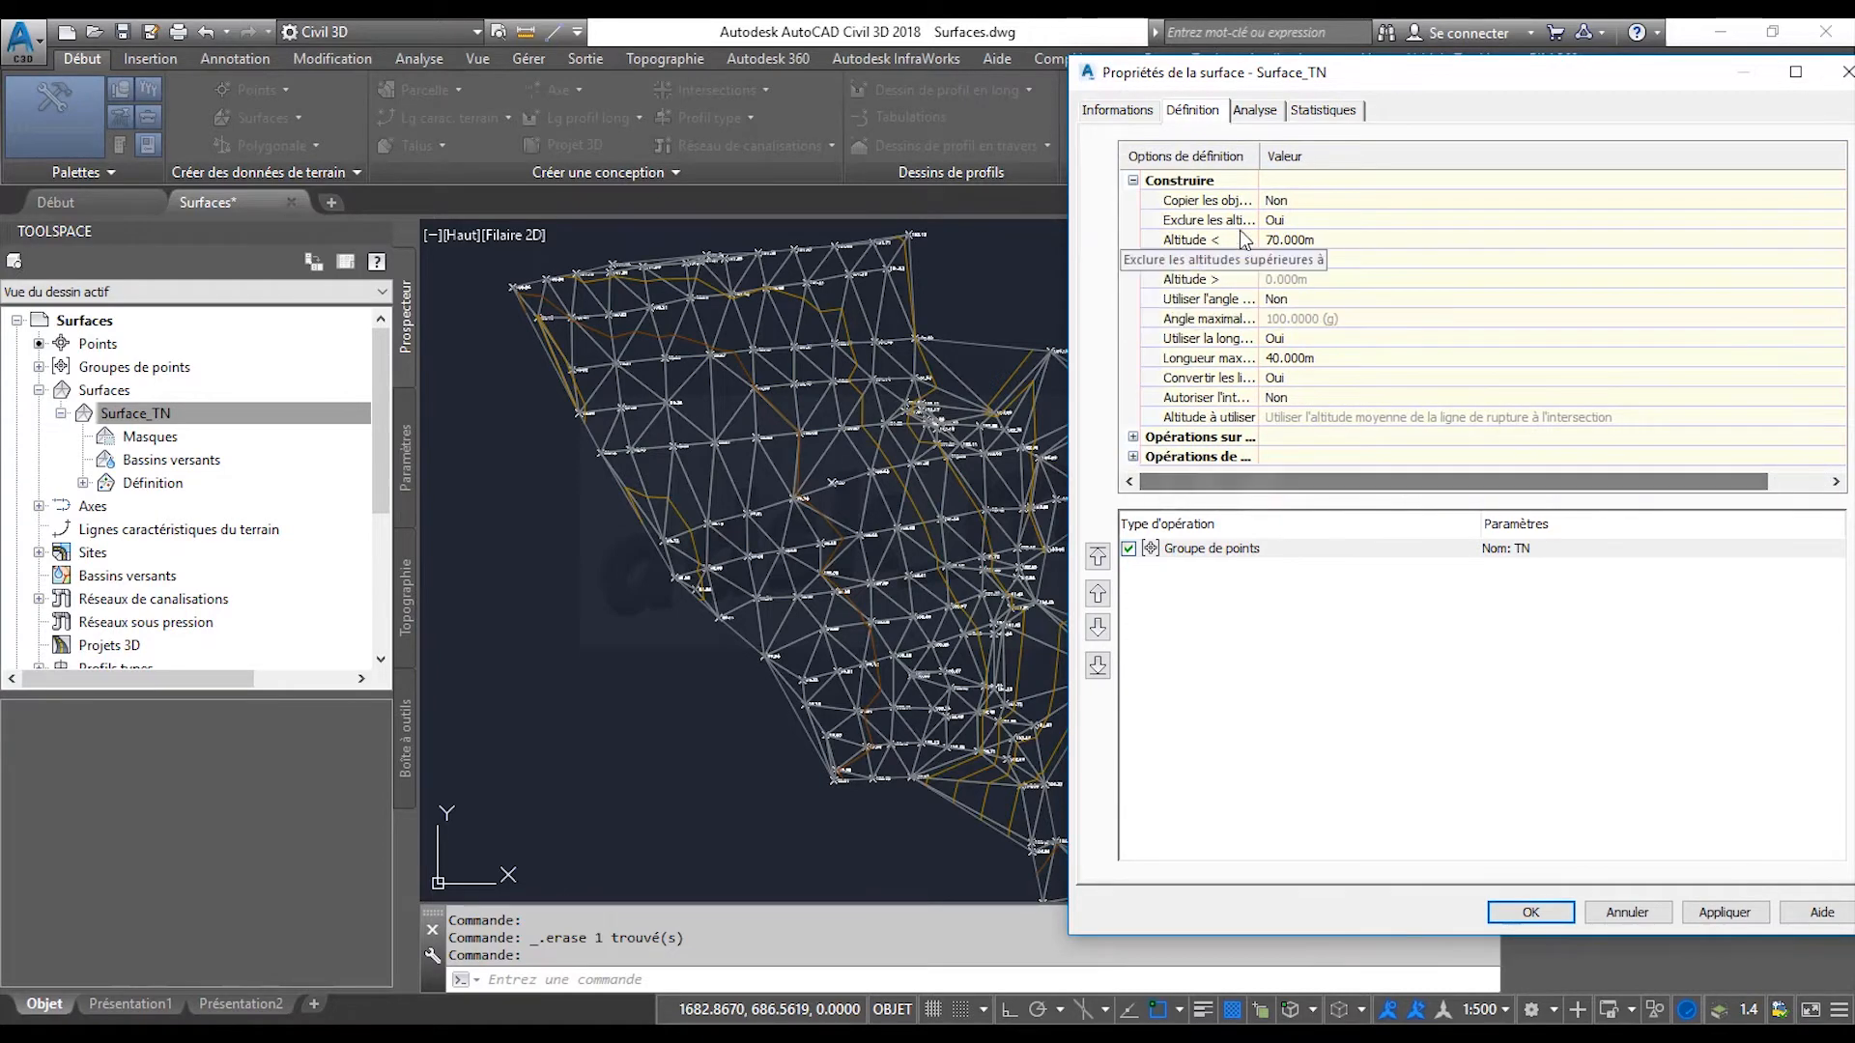
left_click_drag(1257, 155, 1485, 164)
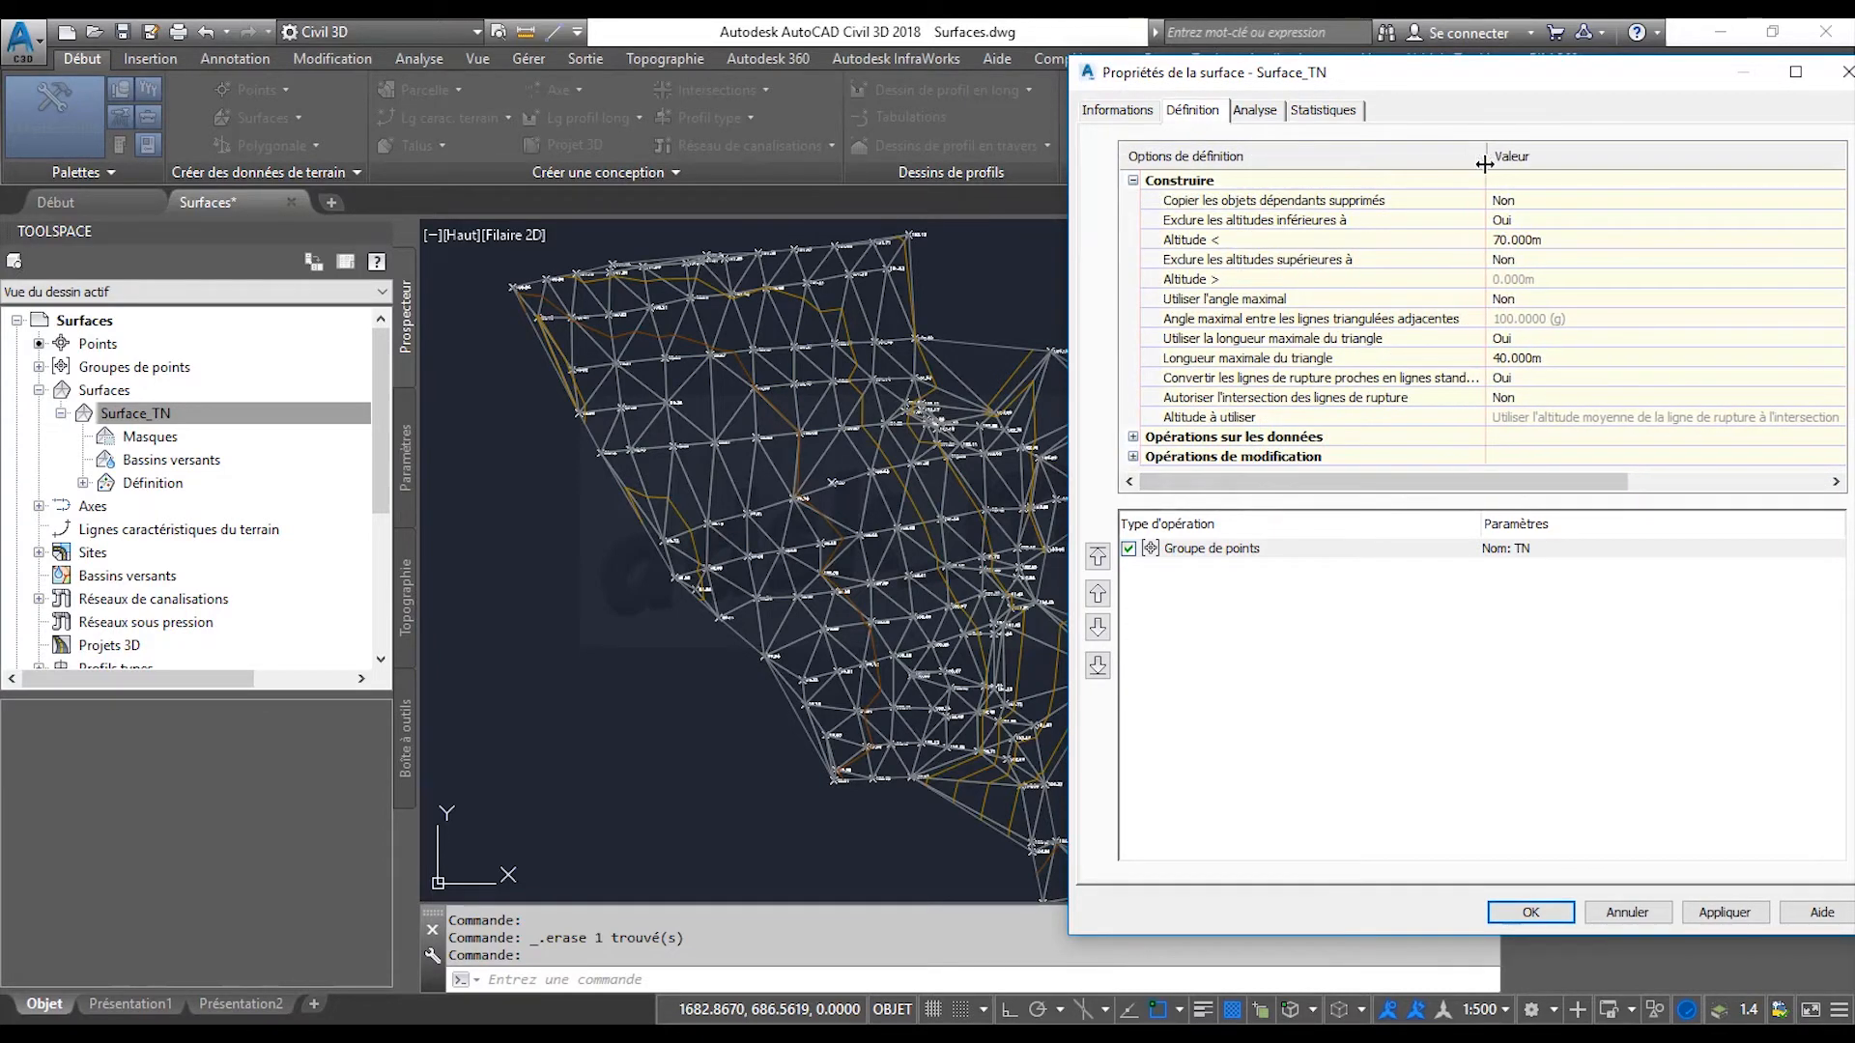
Turn off the maximum triangle length option and turn on the maximum angle option for Surface_TN.
left_click(1264, 361)
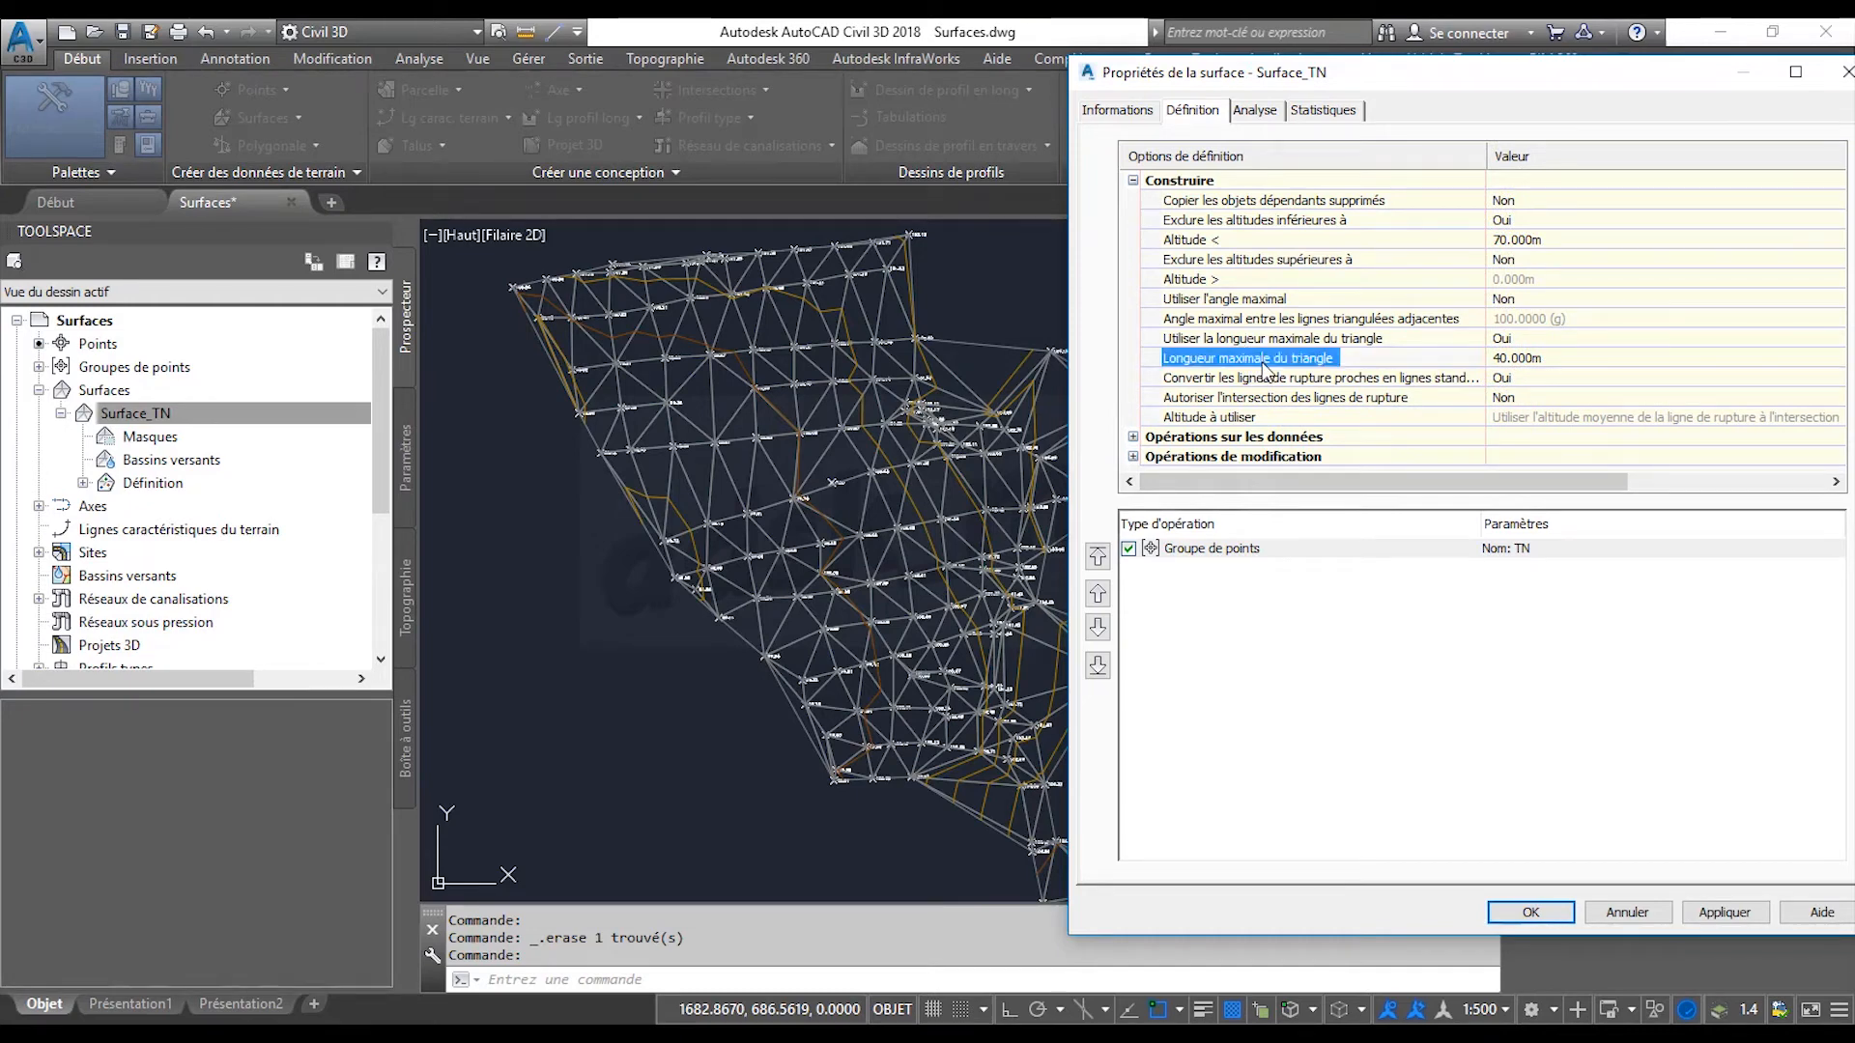
left_click(1545, 340)
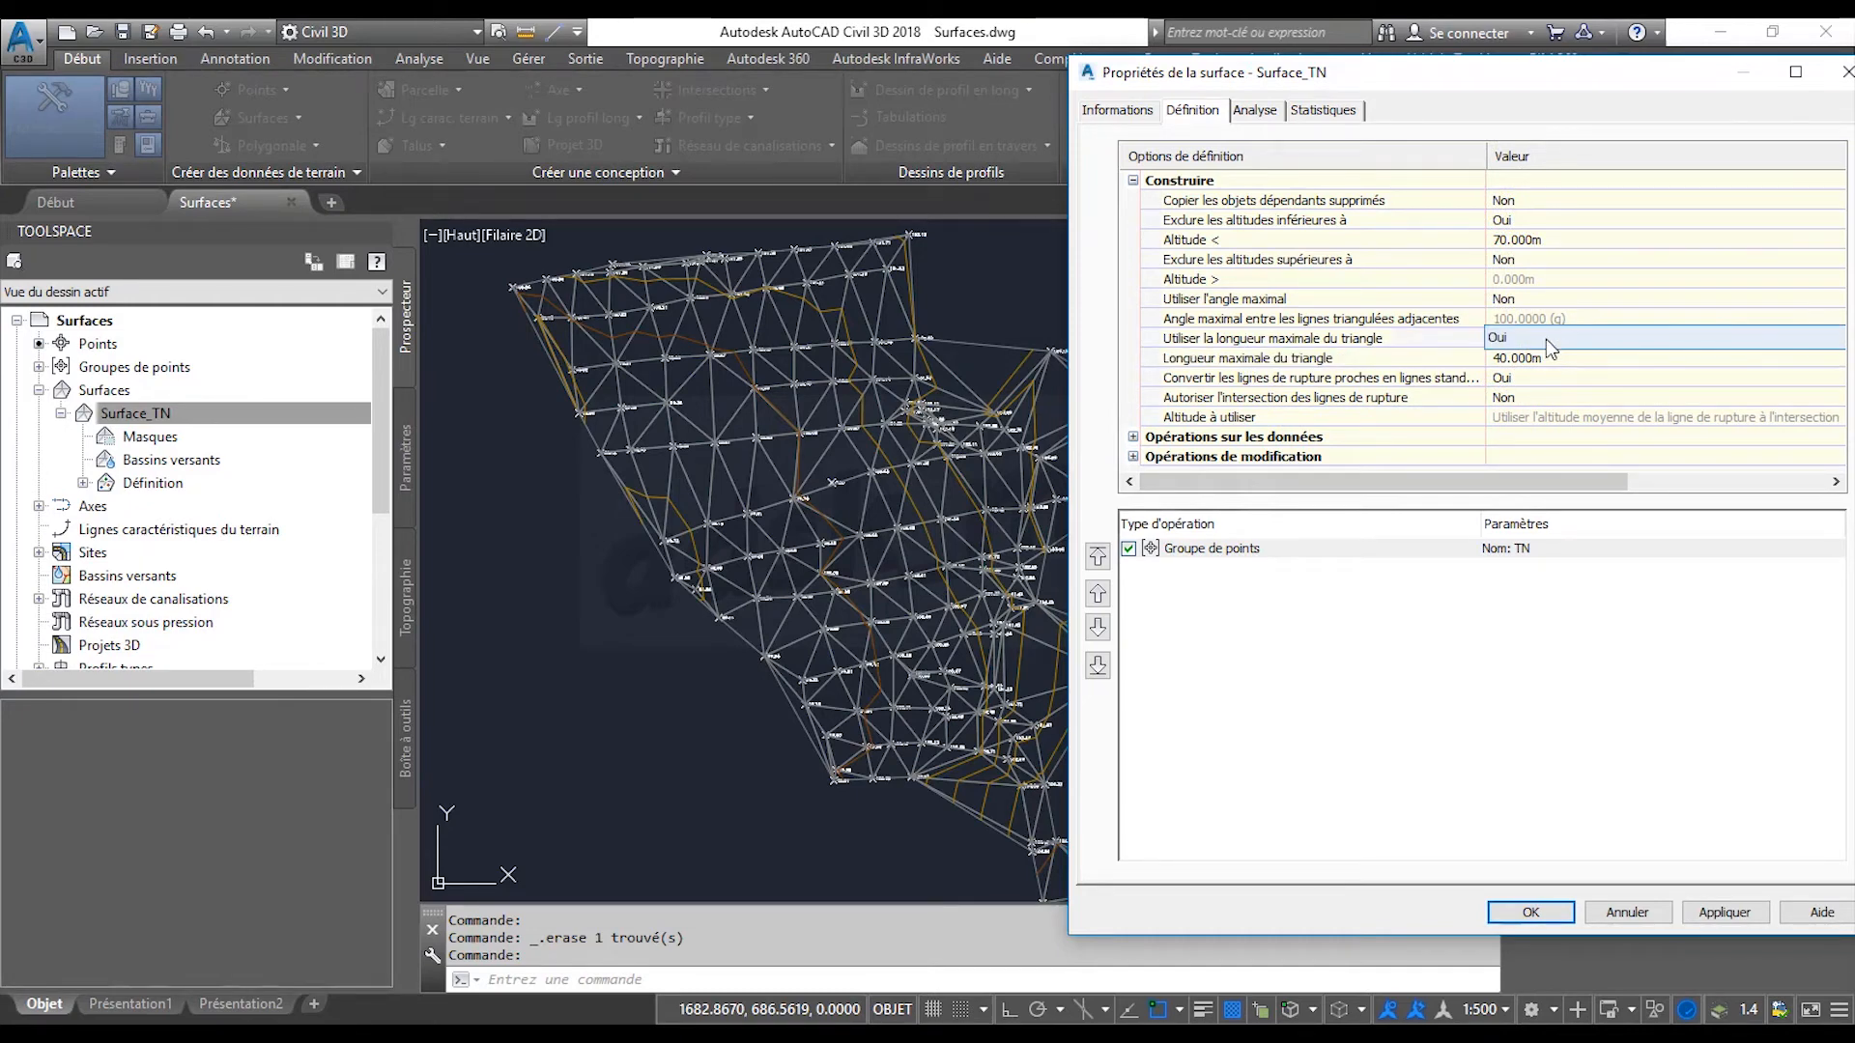
left_click(1546, 340)
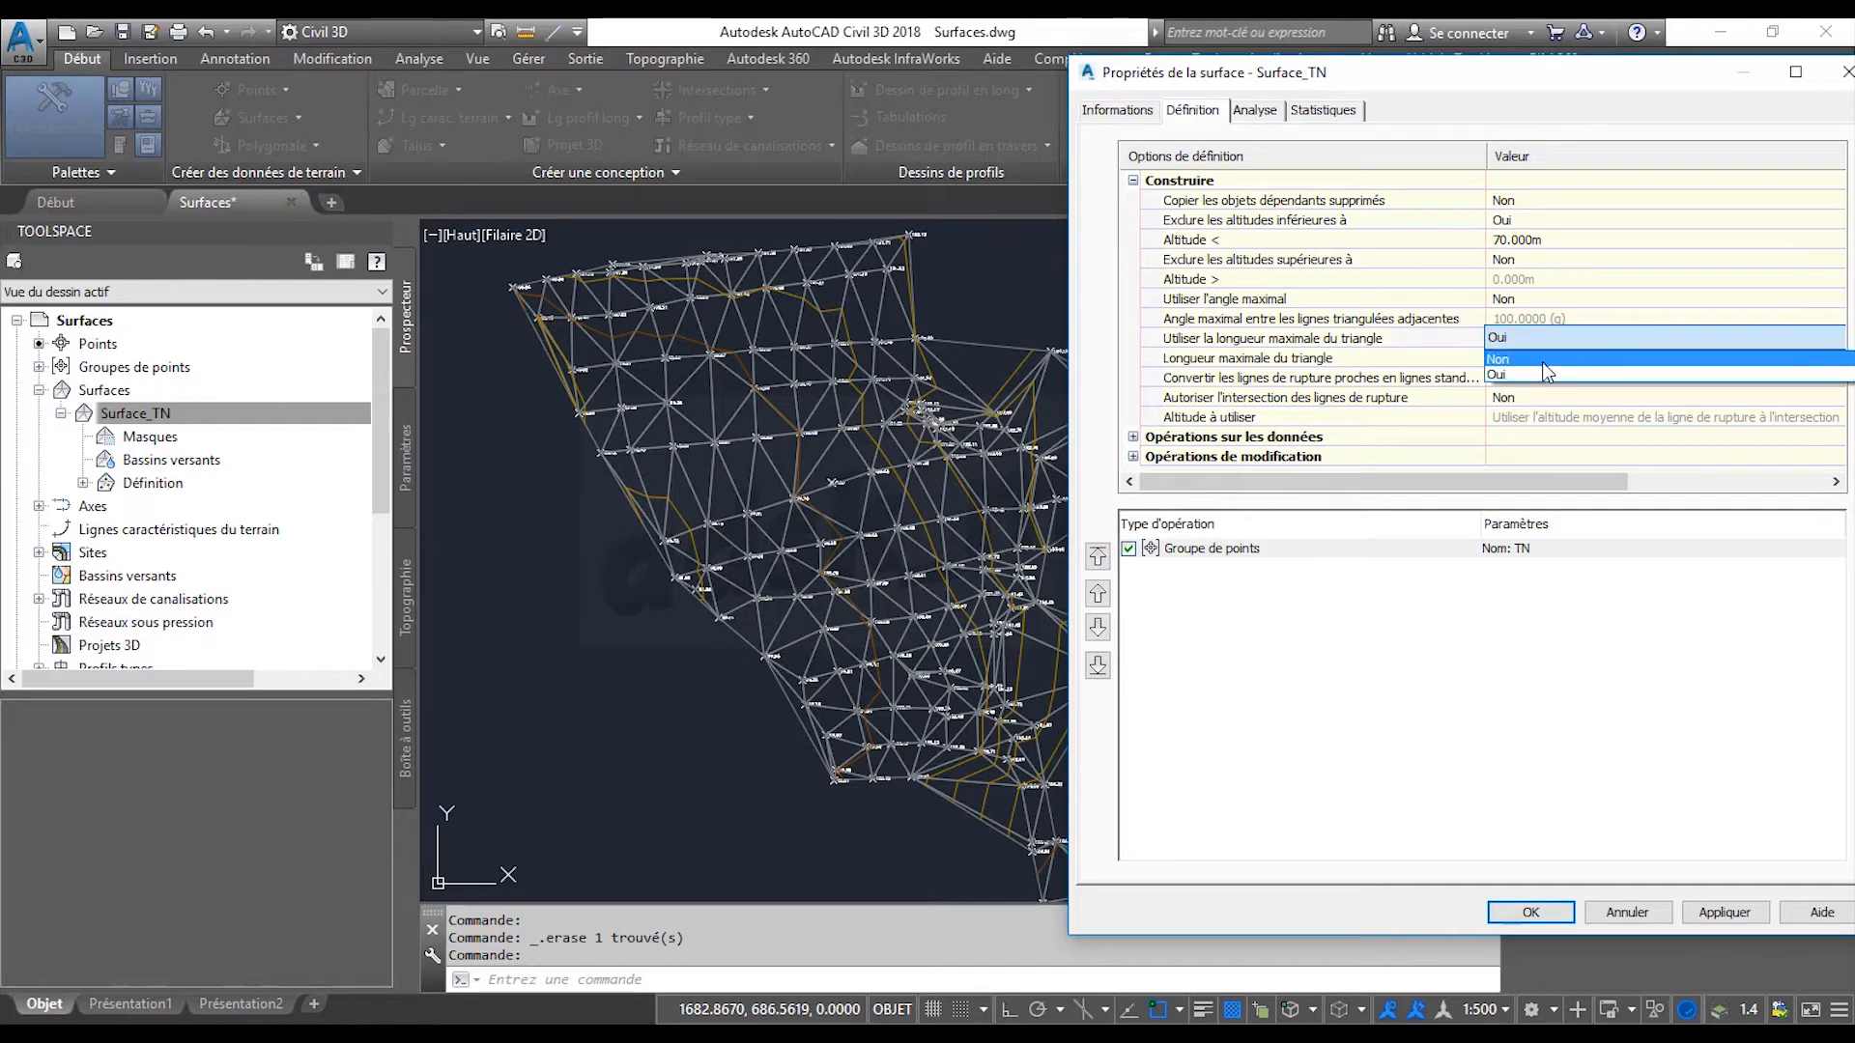
left_click(1543, 362)
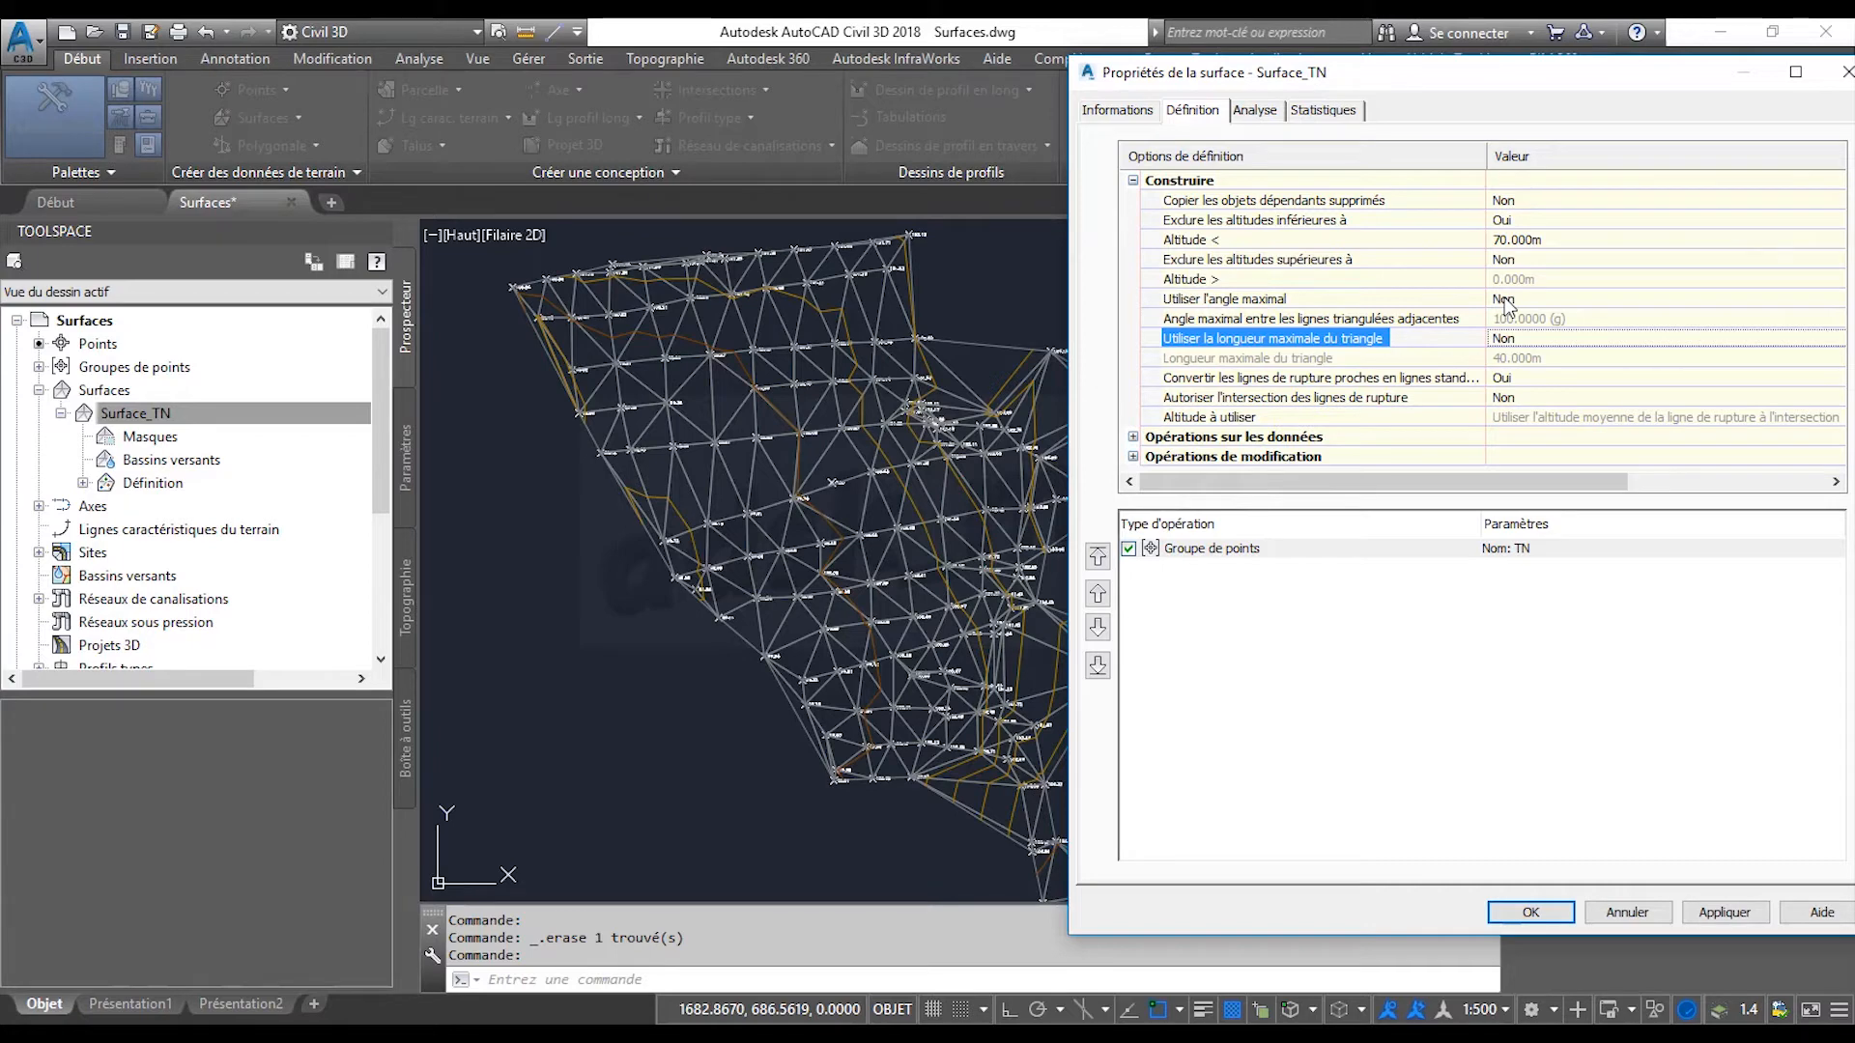
left_click(1507, 301)
left_click(1508, 301)
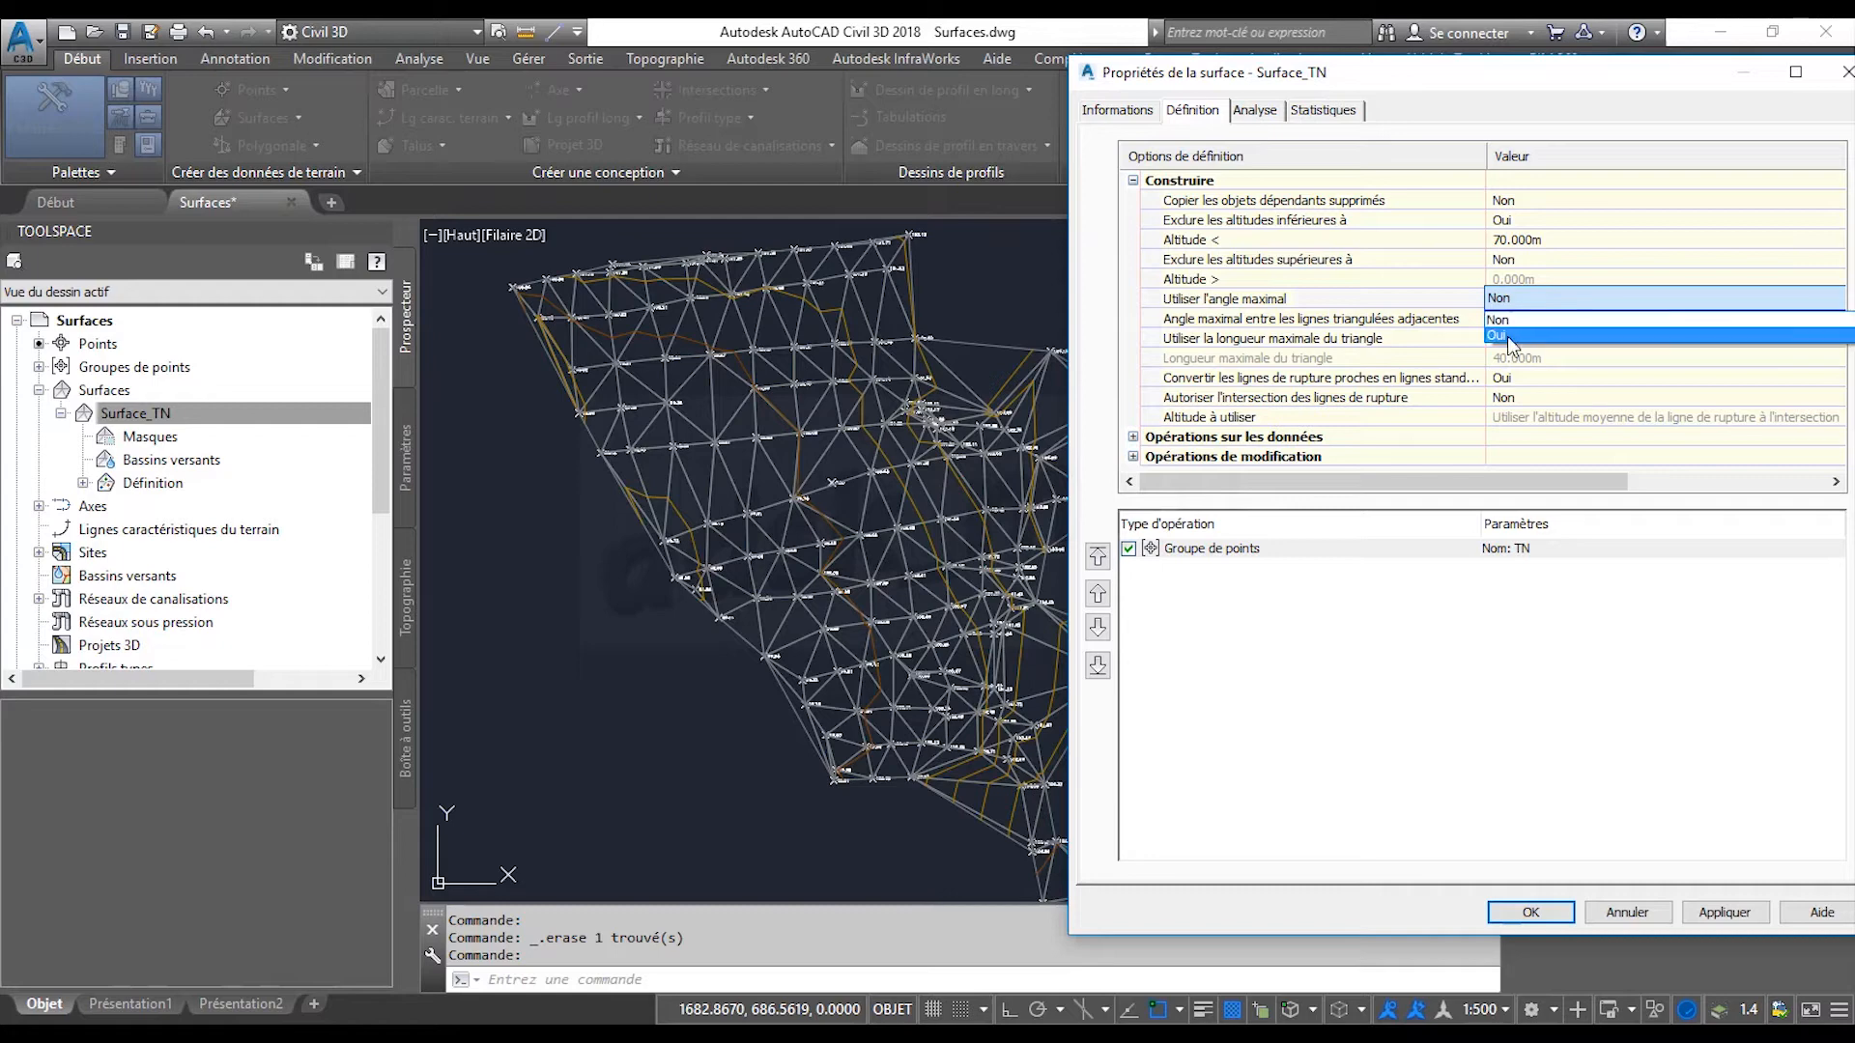
left_click(1507, 337)
Try to set the maximum angle between adjacent triangulated lines to 220 (g).
left_click(1585, 319)
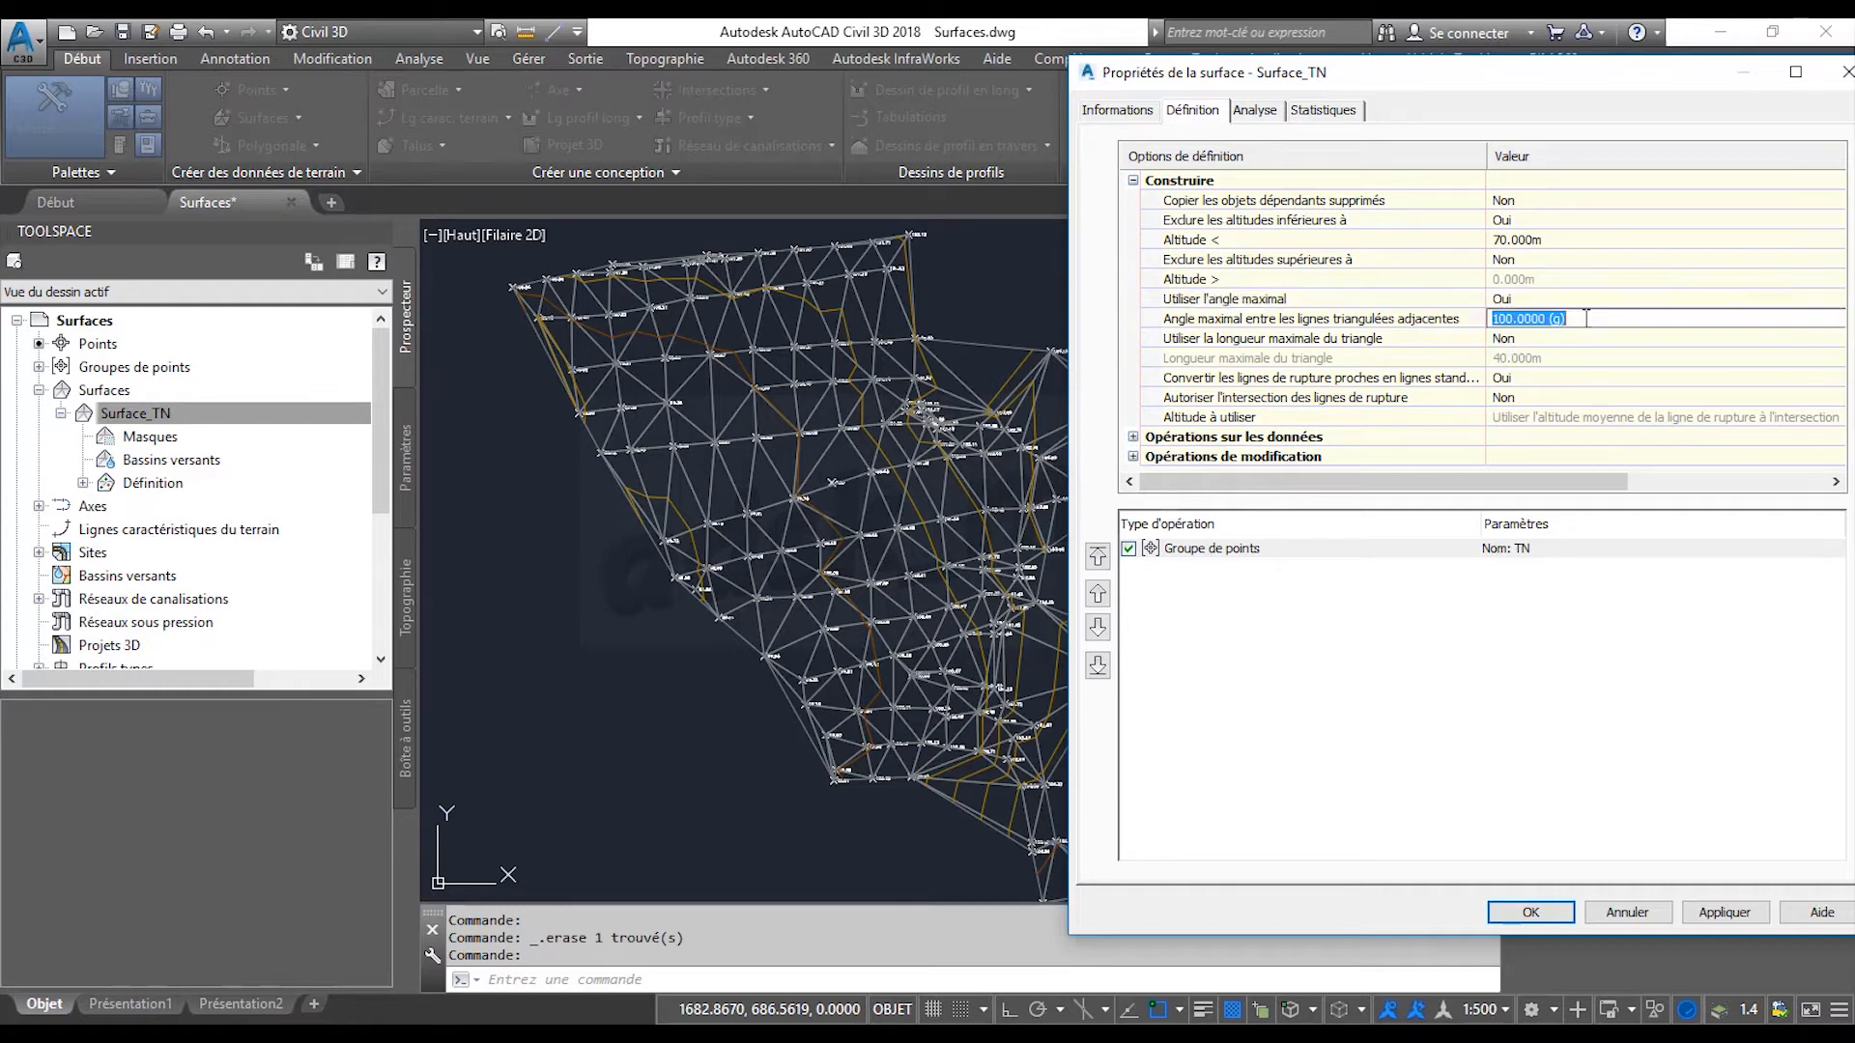
type("220")
key("Return")
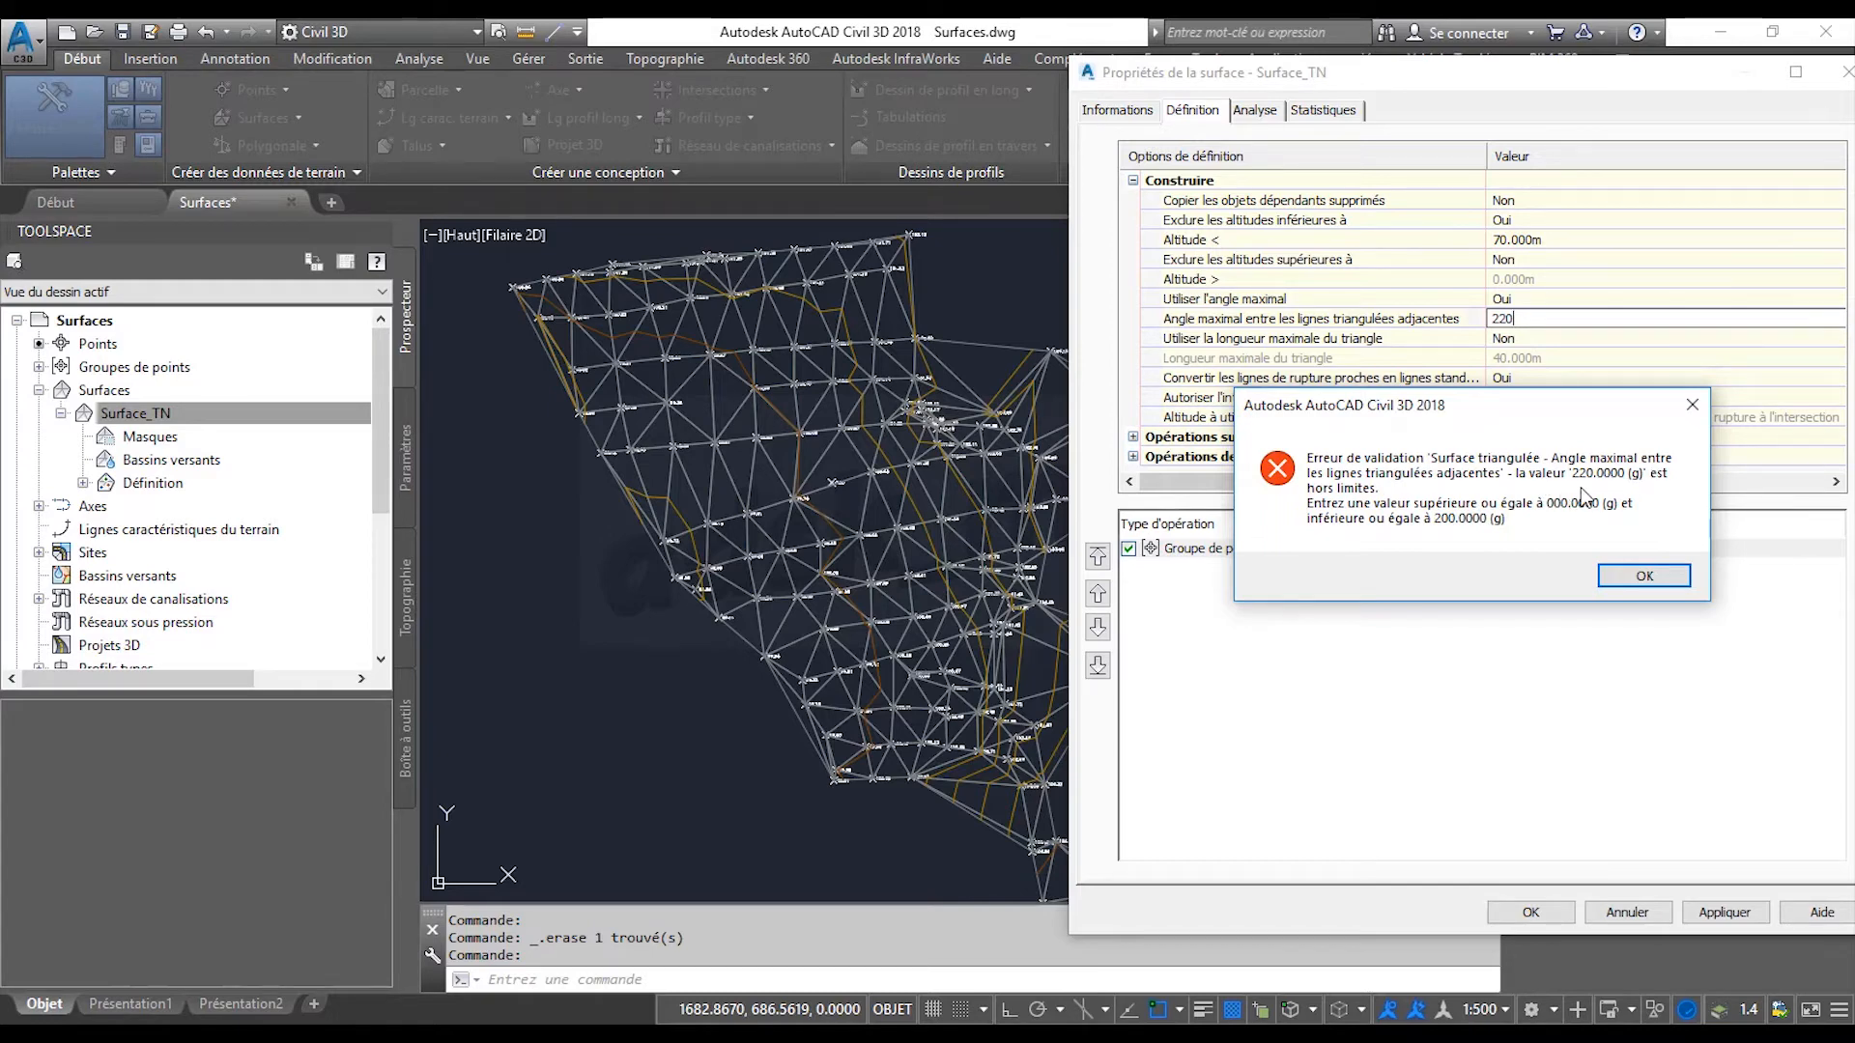
left_click(1643, 577)
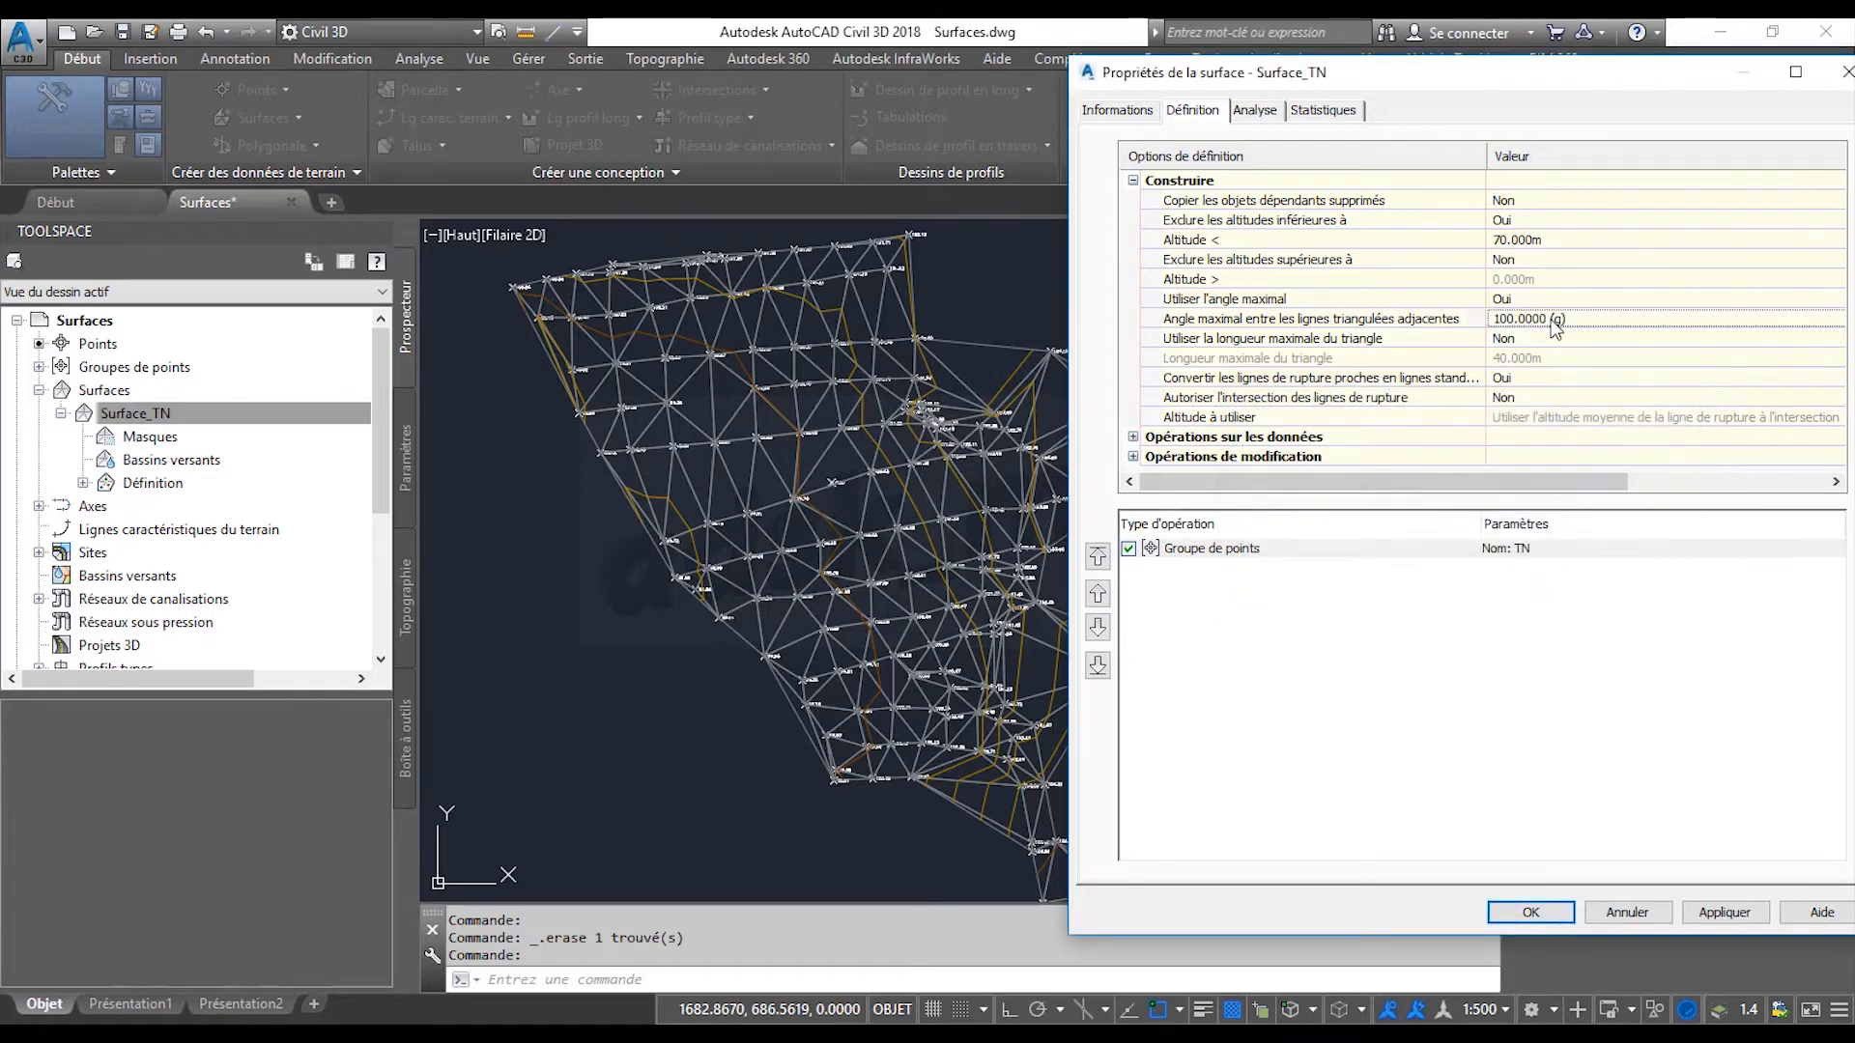
Set the maximum angle between adjacent triangulated lines to 120 (g).
left_click(1587, 322)
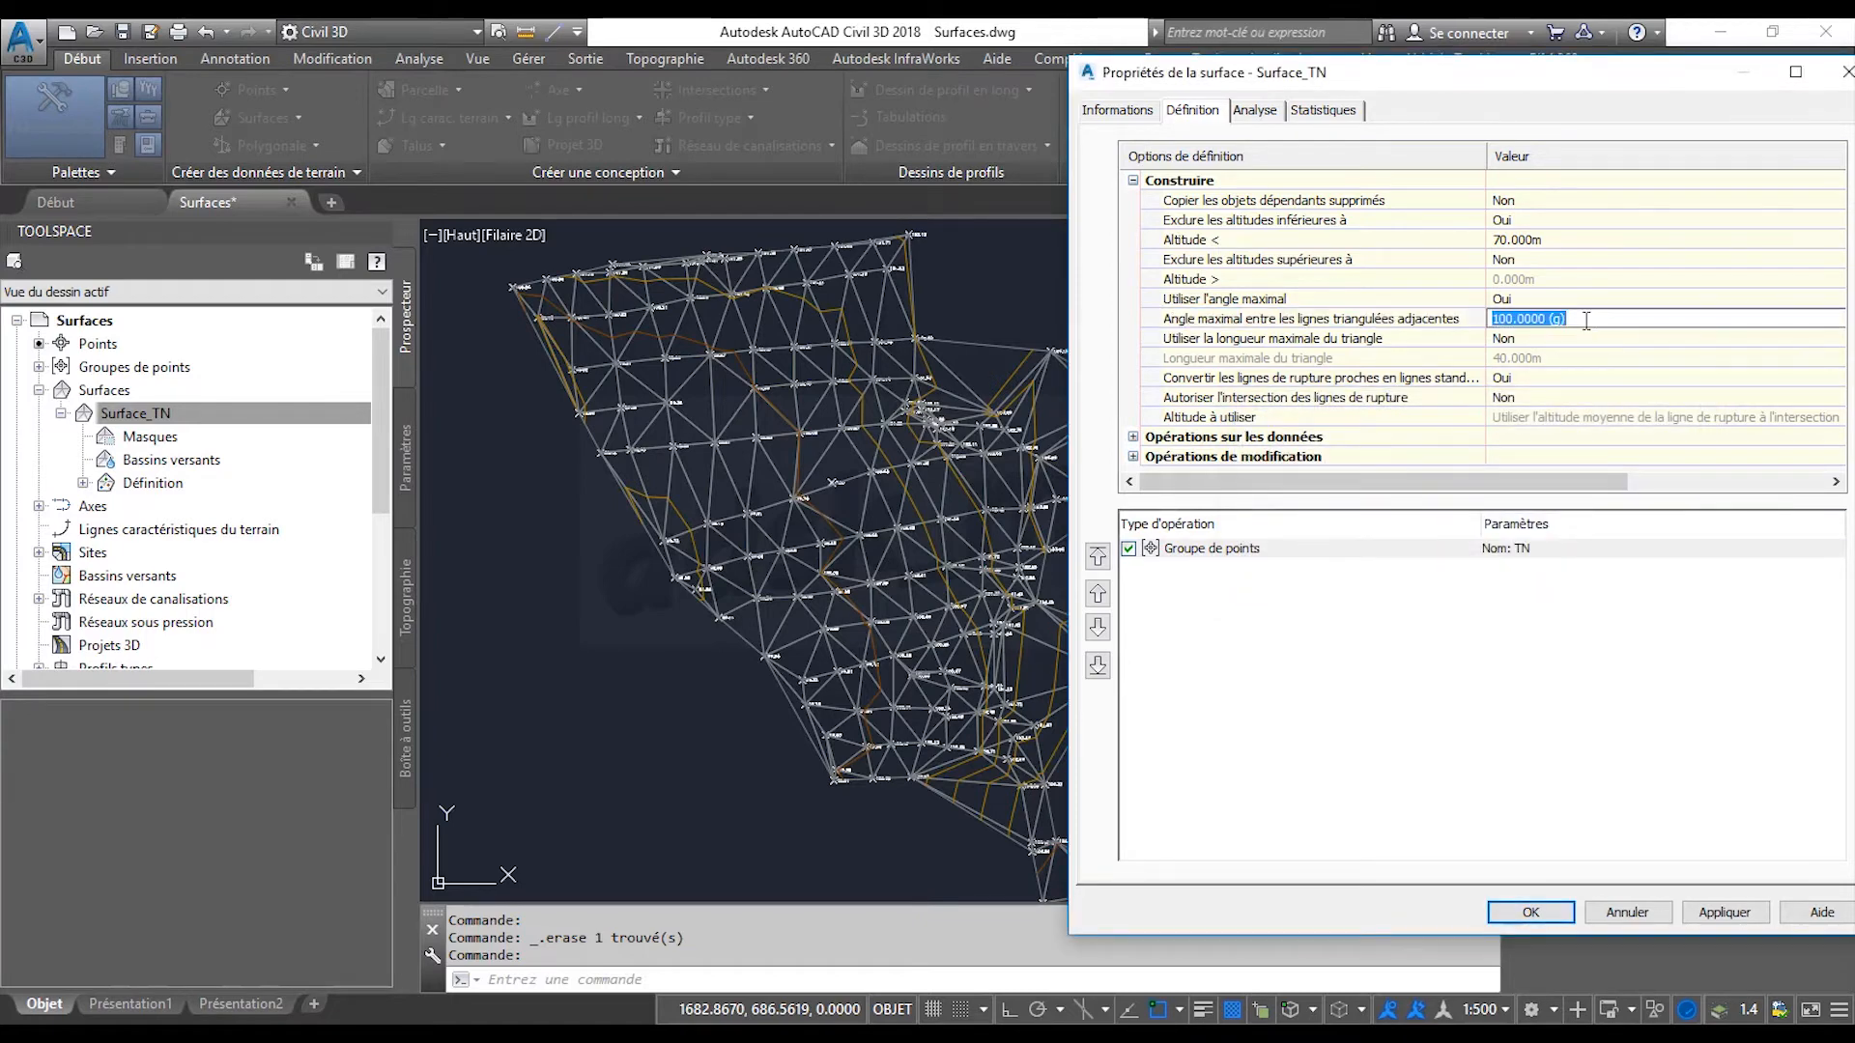
type("120")
left_click(1409, 628)
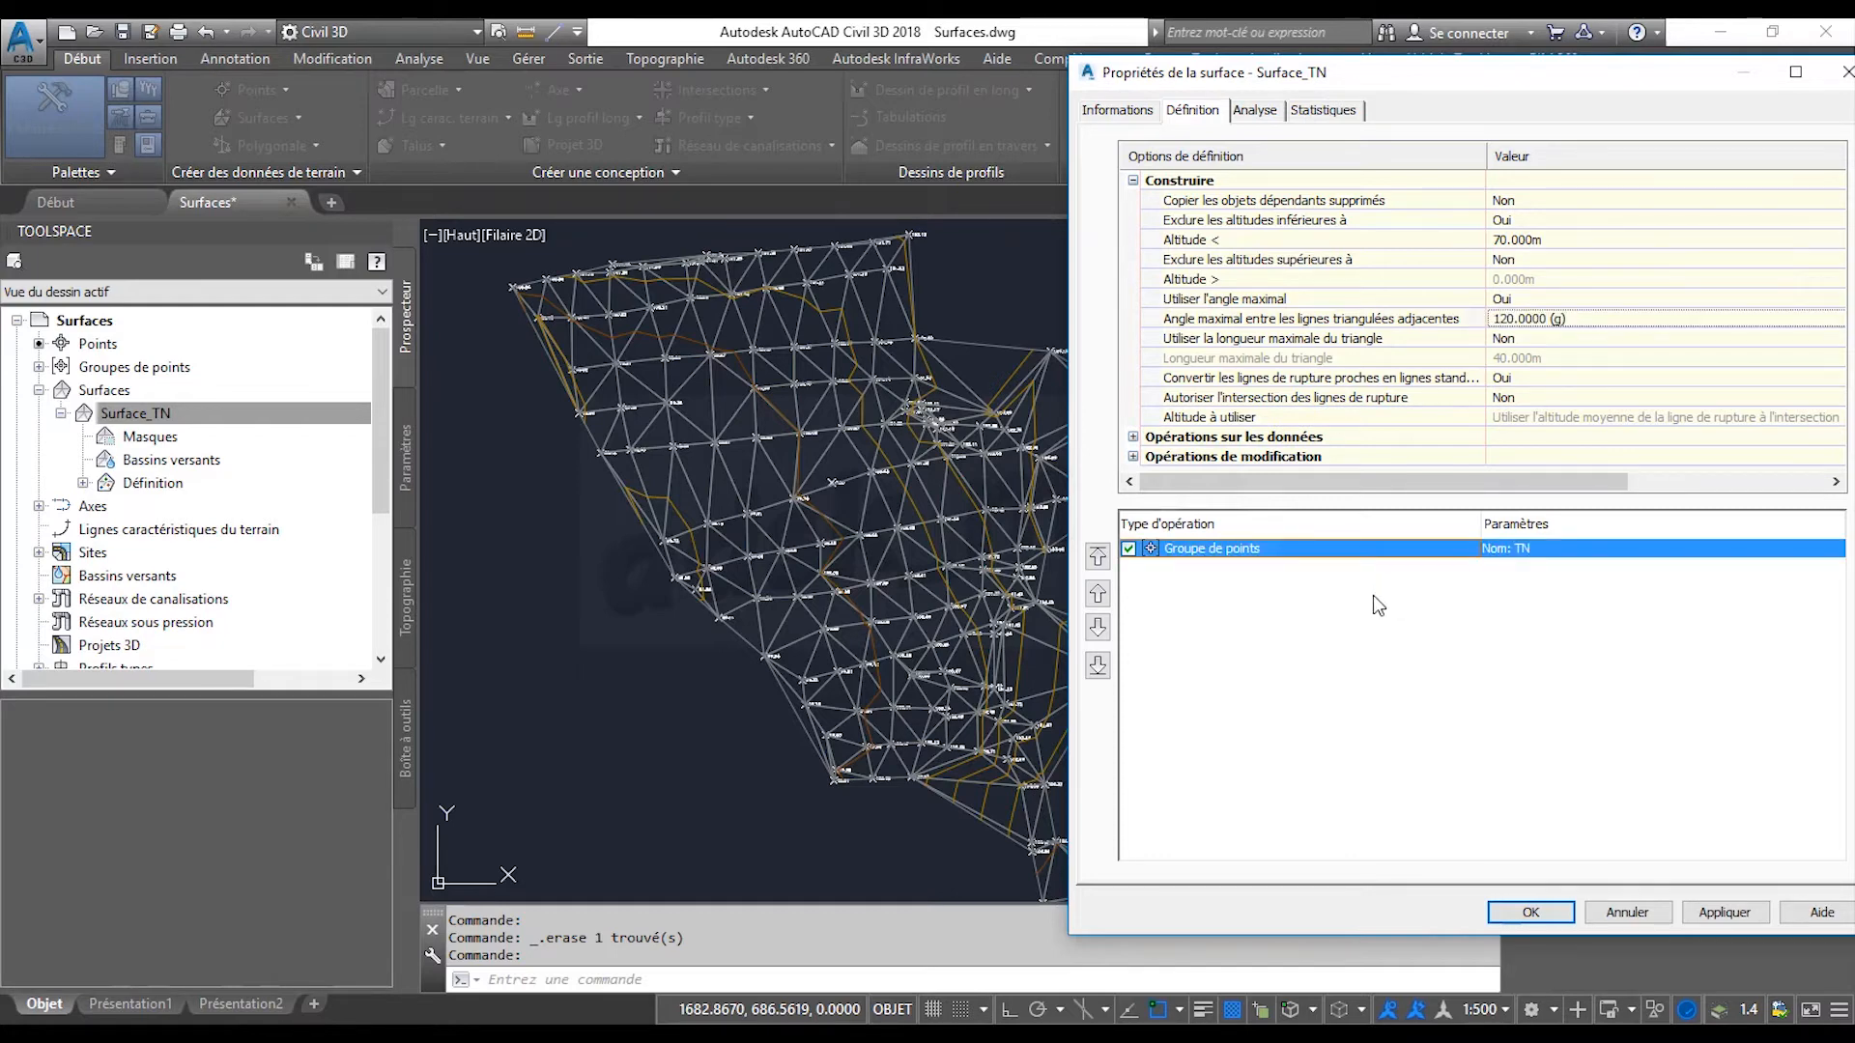
Apply the pending maximum-angle definition to Surface_TN, rebuild the surface, and close its properties and the event viewer.
left_click(1748, 921)
left_click(864, 482)
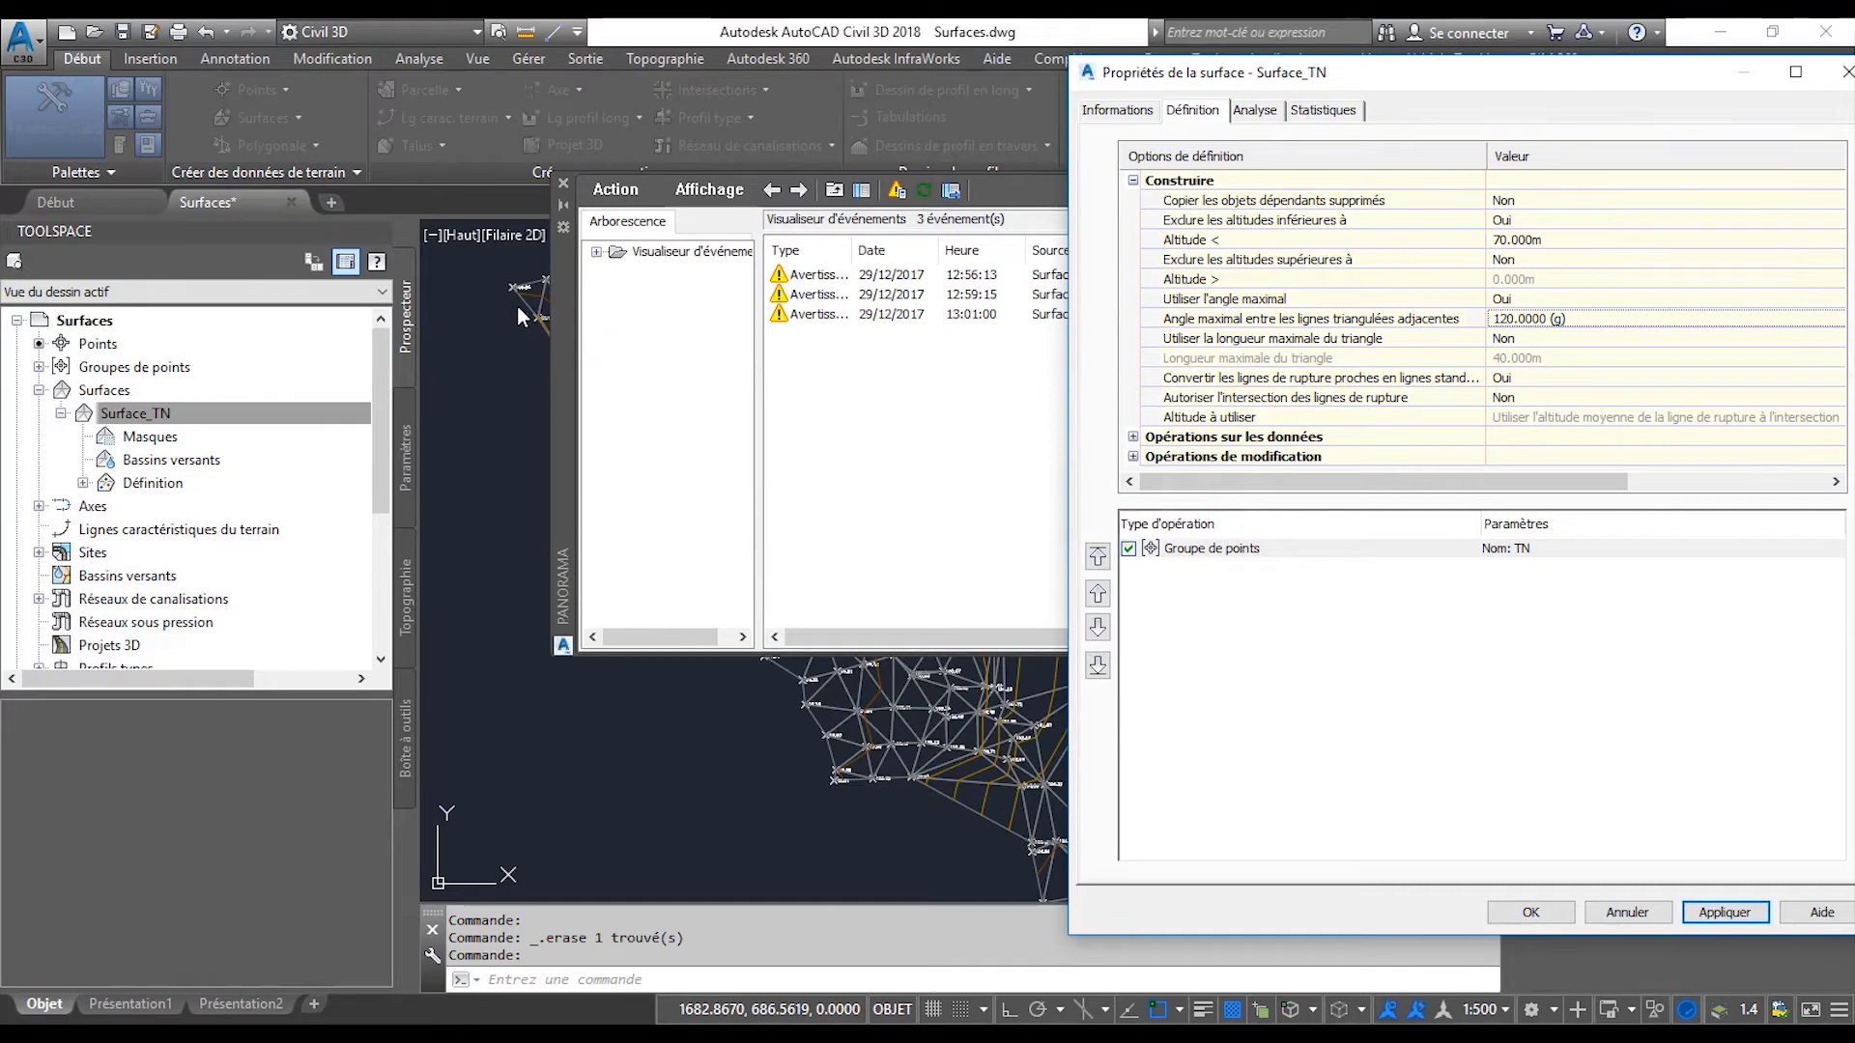
left_click(1530, 912)
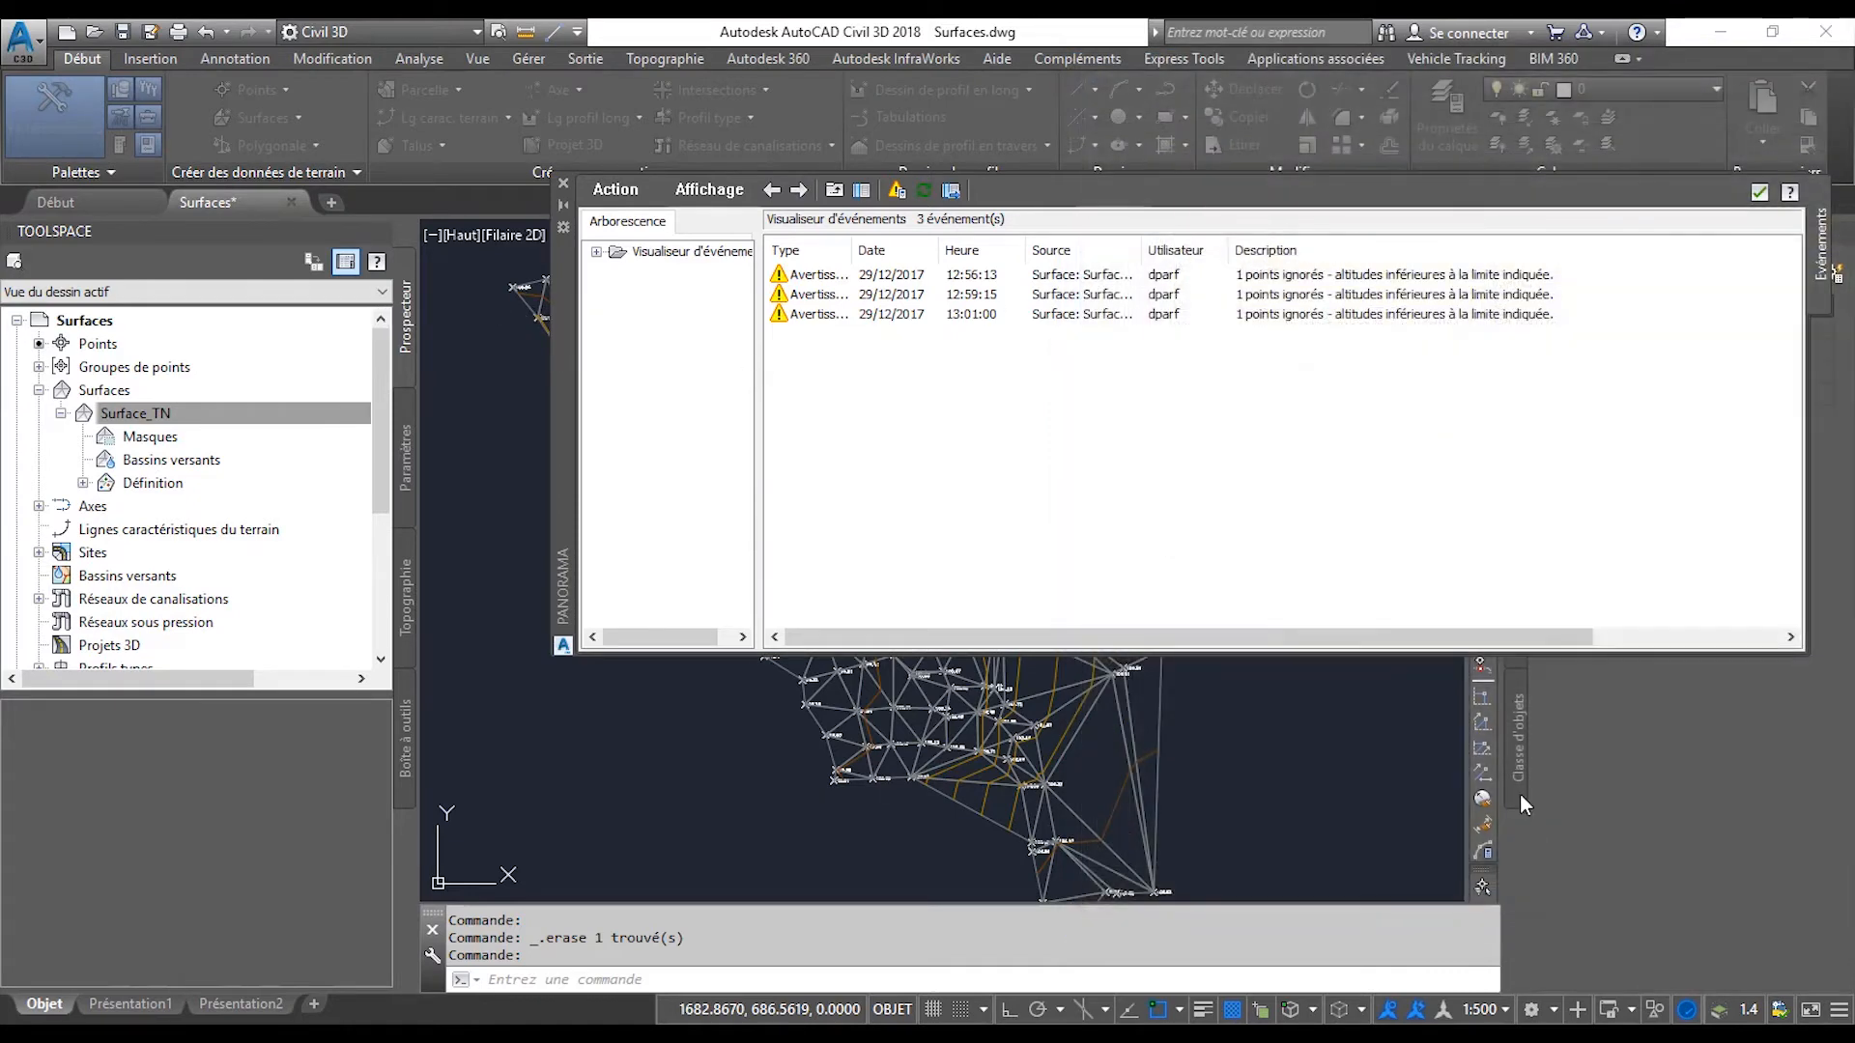
left_click(1748, 190)
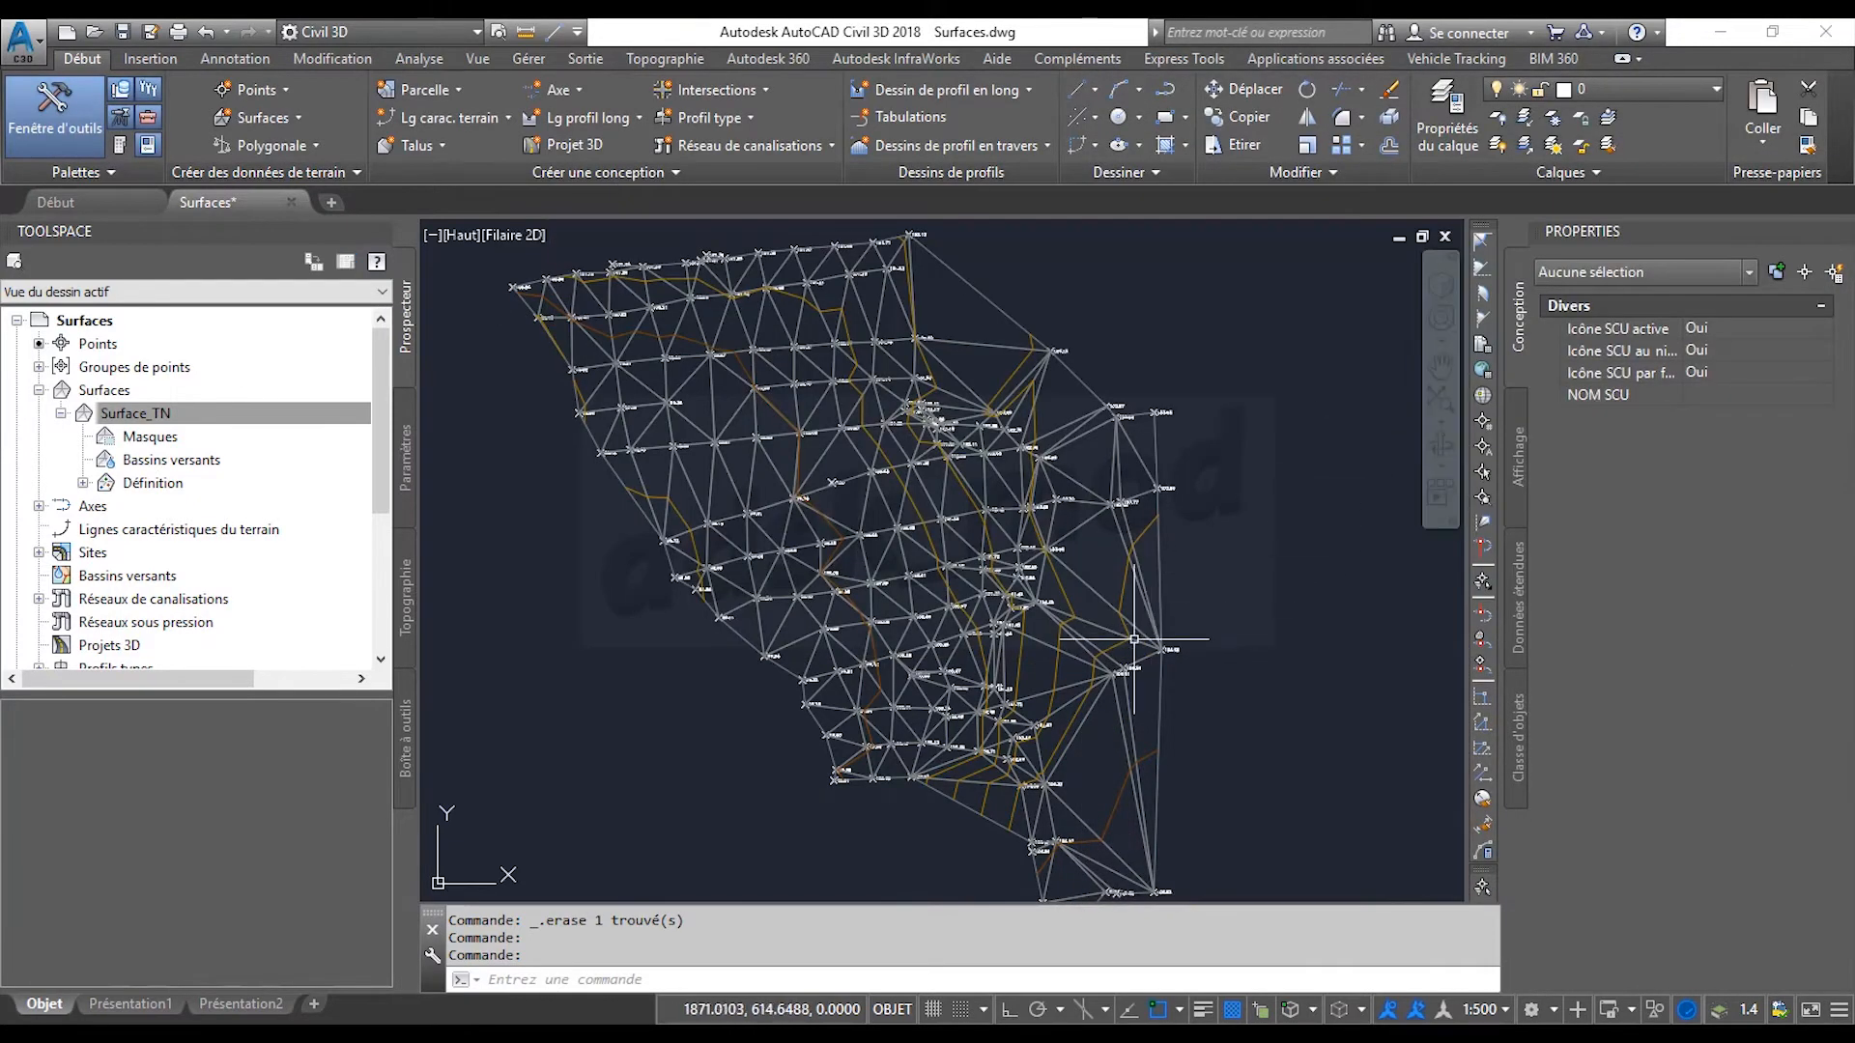
Set "Utiliser l'angle maximal" to Non in the build options of Surface_TN's definition.
middle_click_drag(1134, 639, 1156, 537)
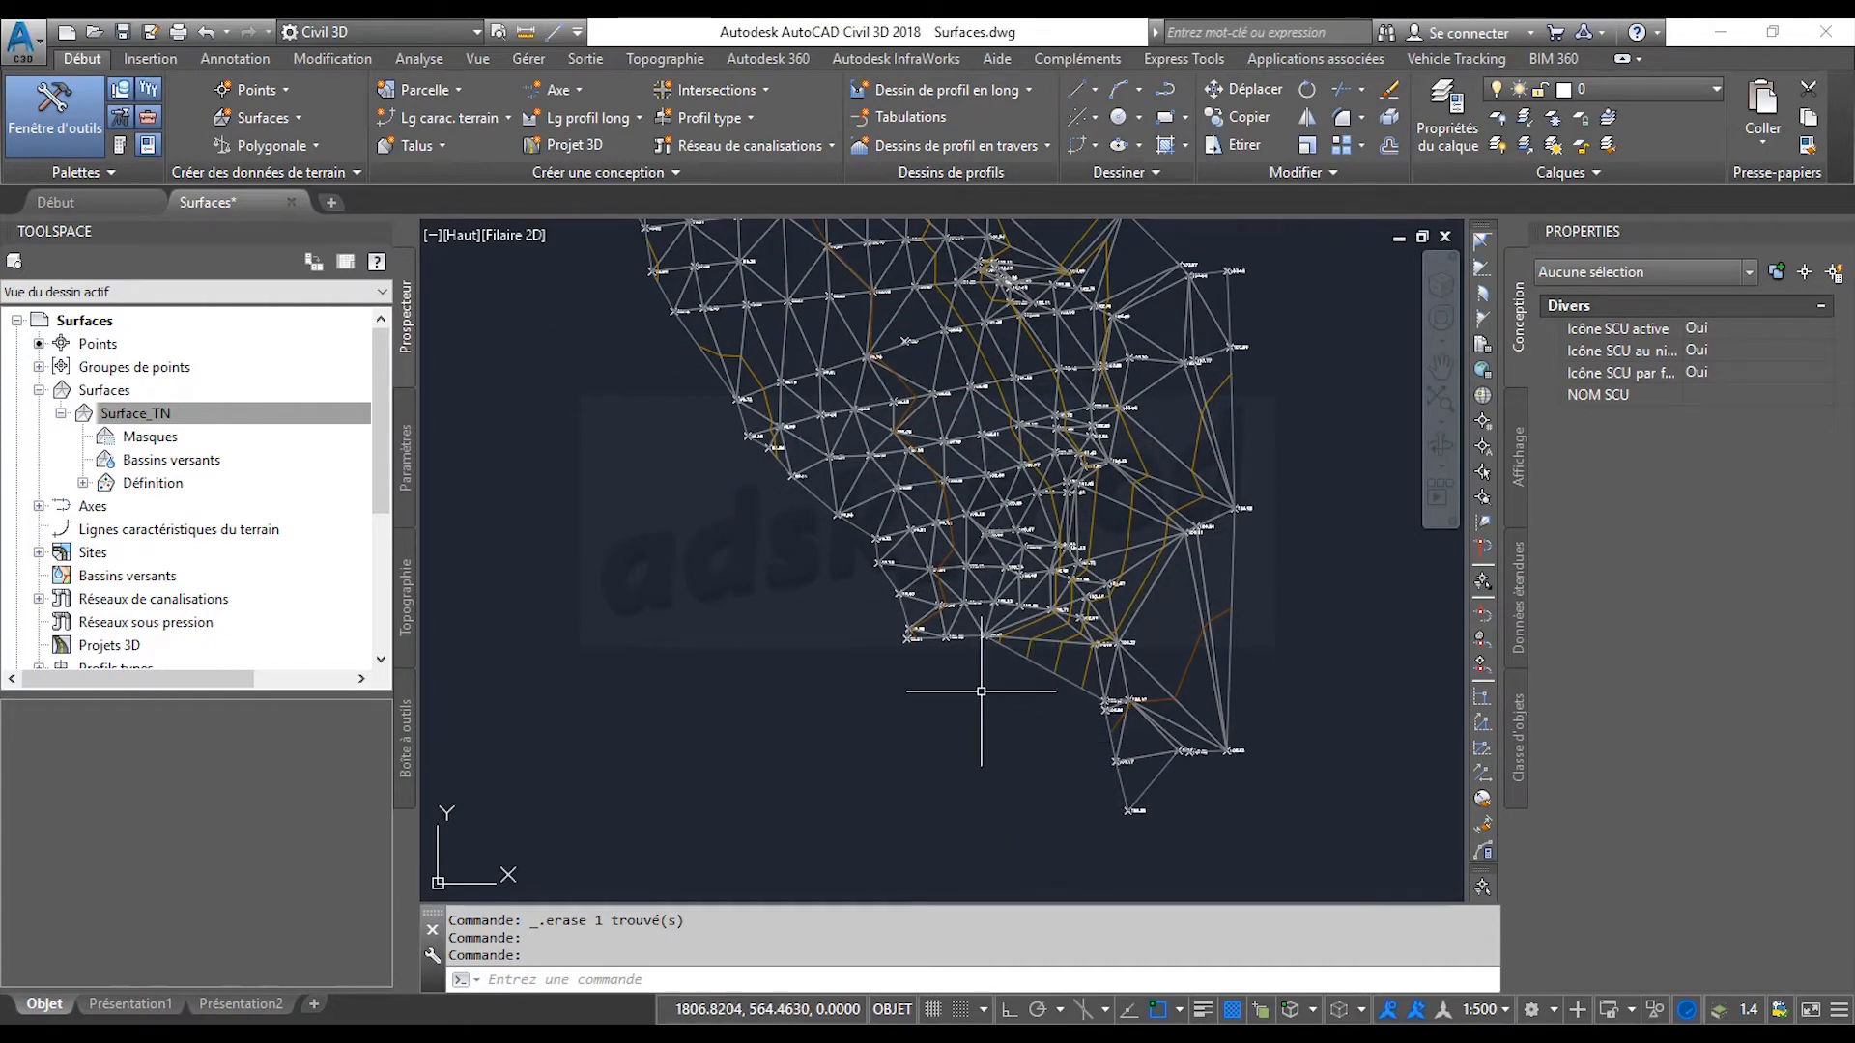
middle_click_drag(992, 671, 812, 671)
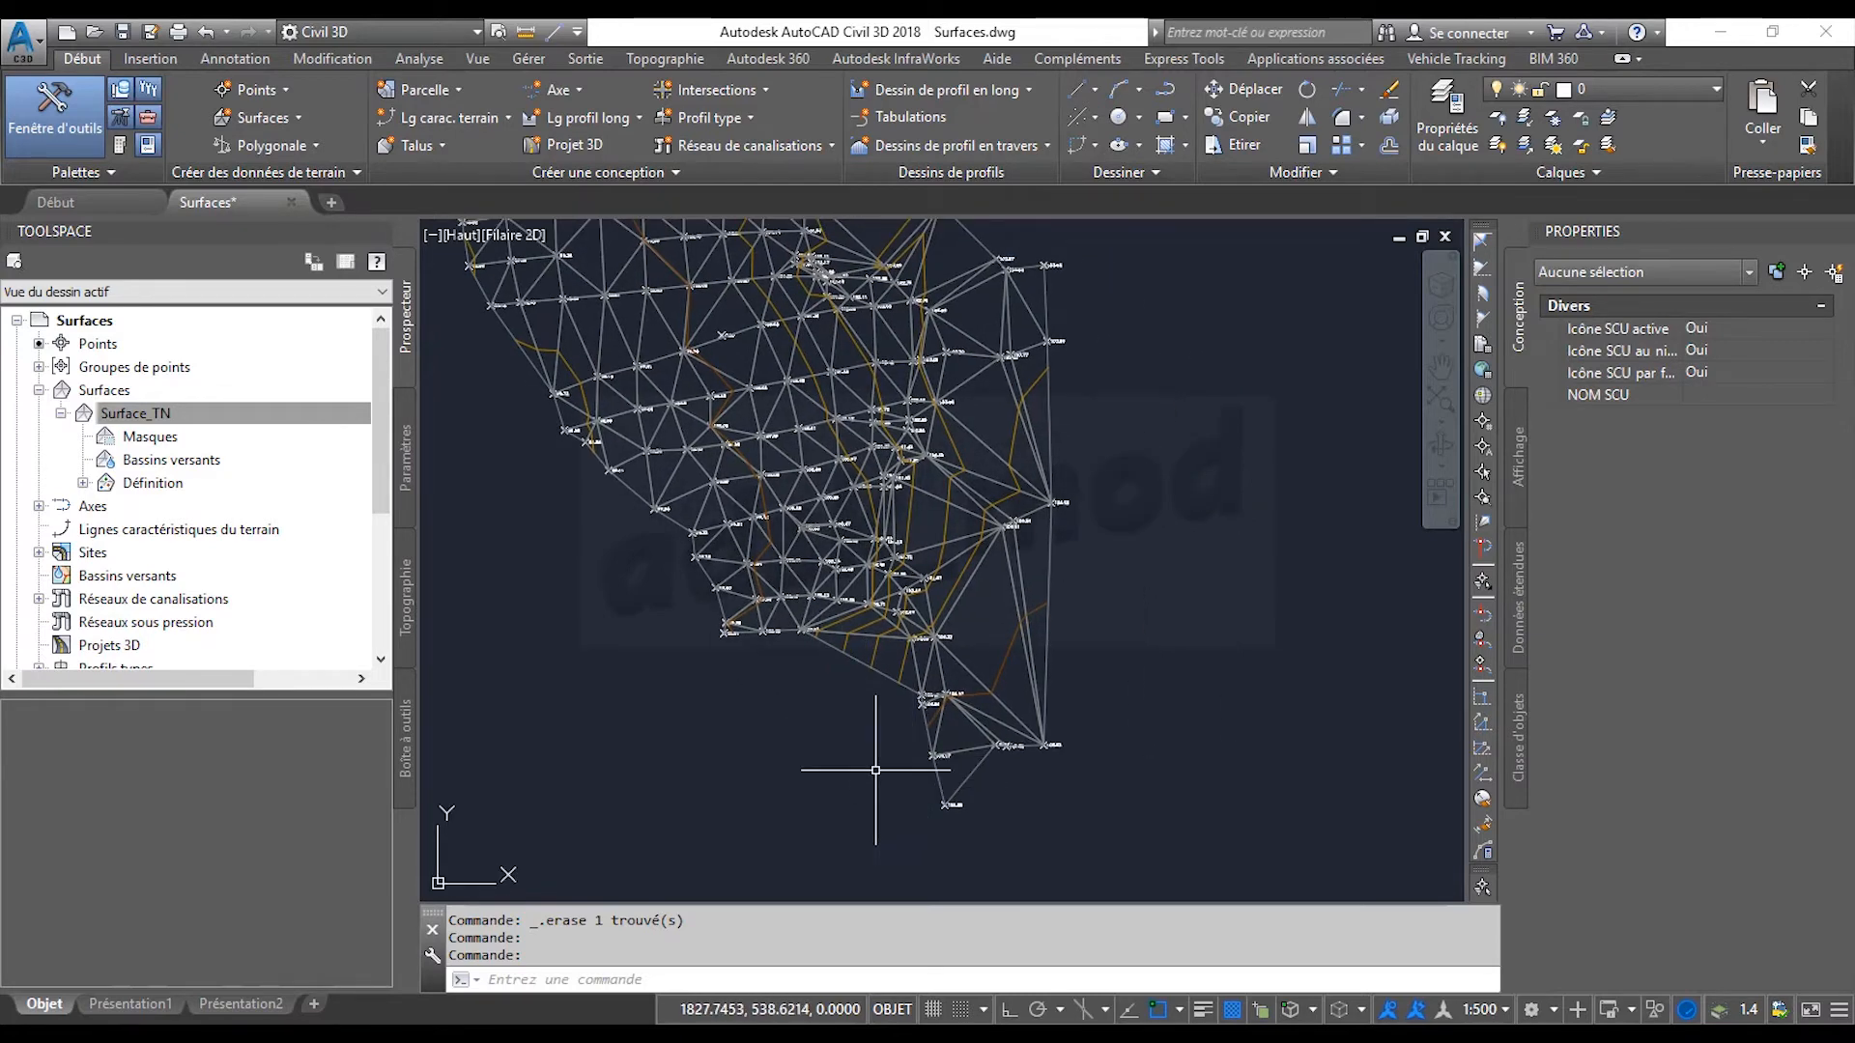
middle_click_drag(867, 753, 812, 739)
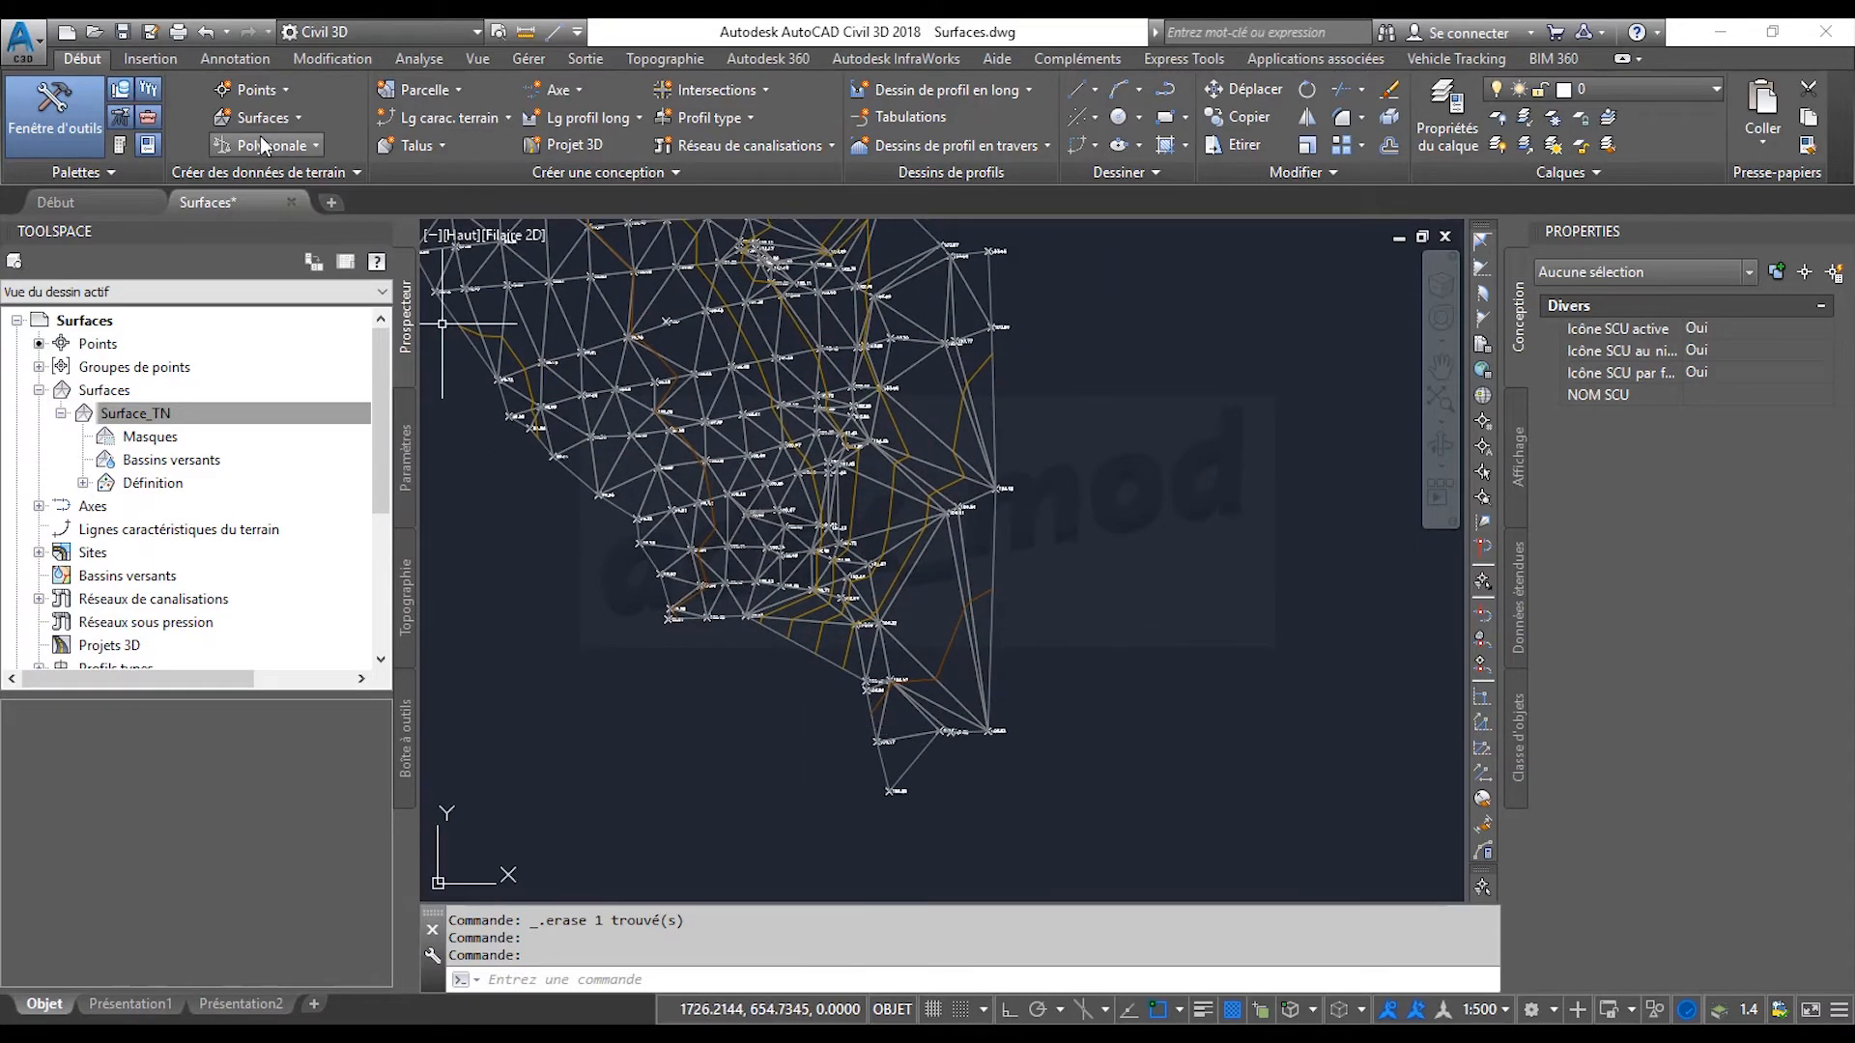
right_click(142, 420)
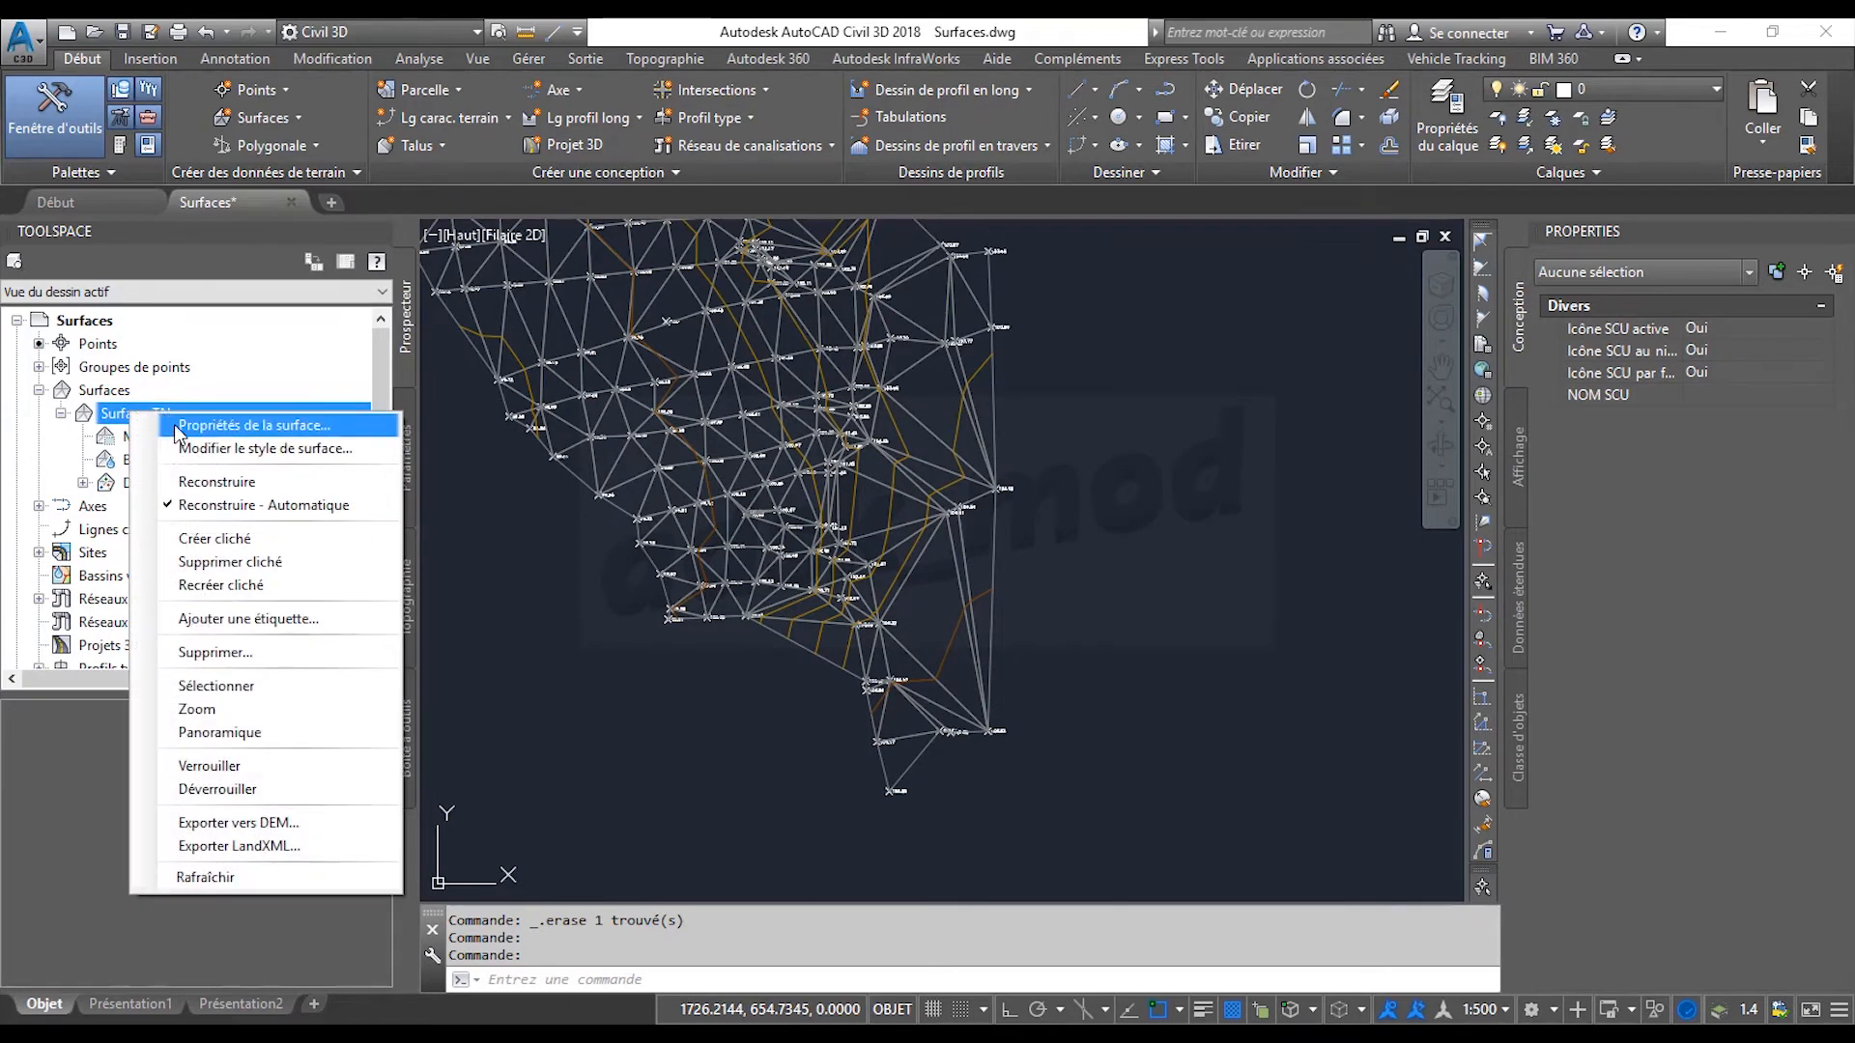
left_click(182, 426)
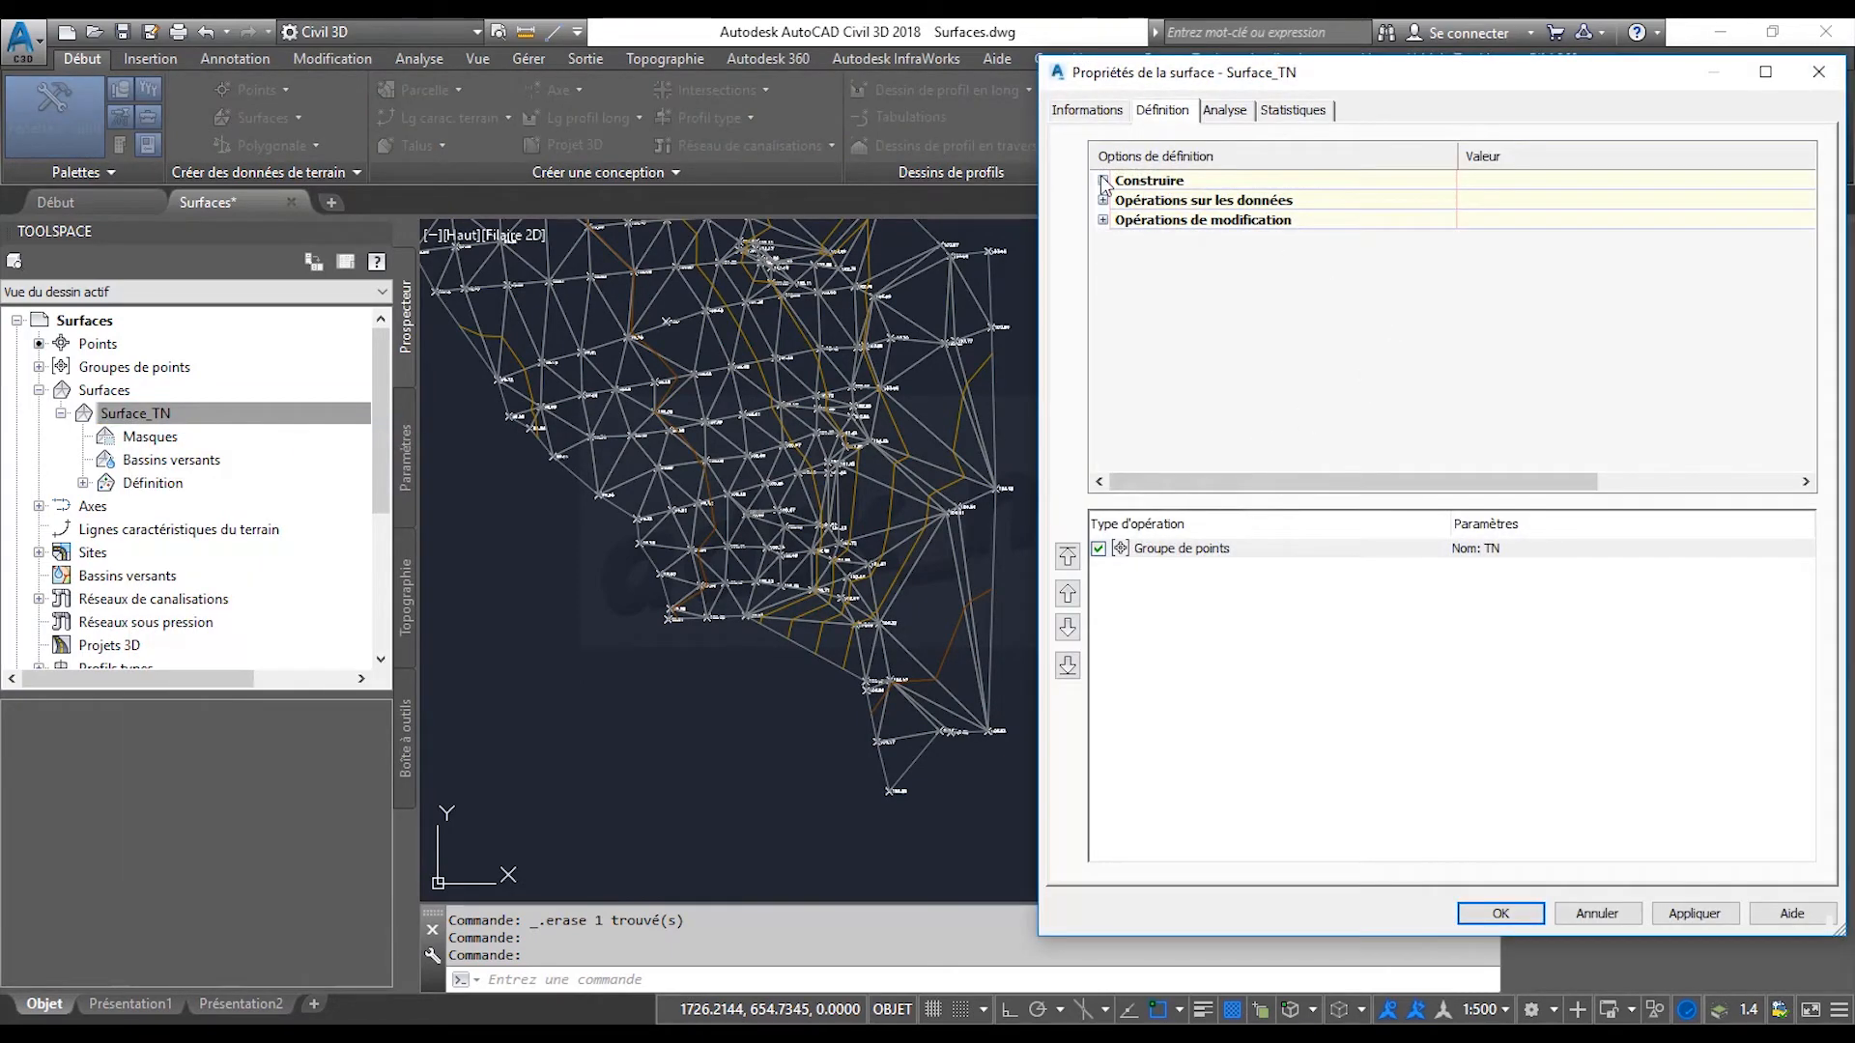
left_click(1103, 180)
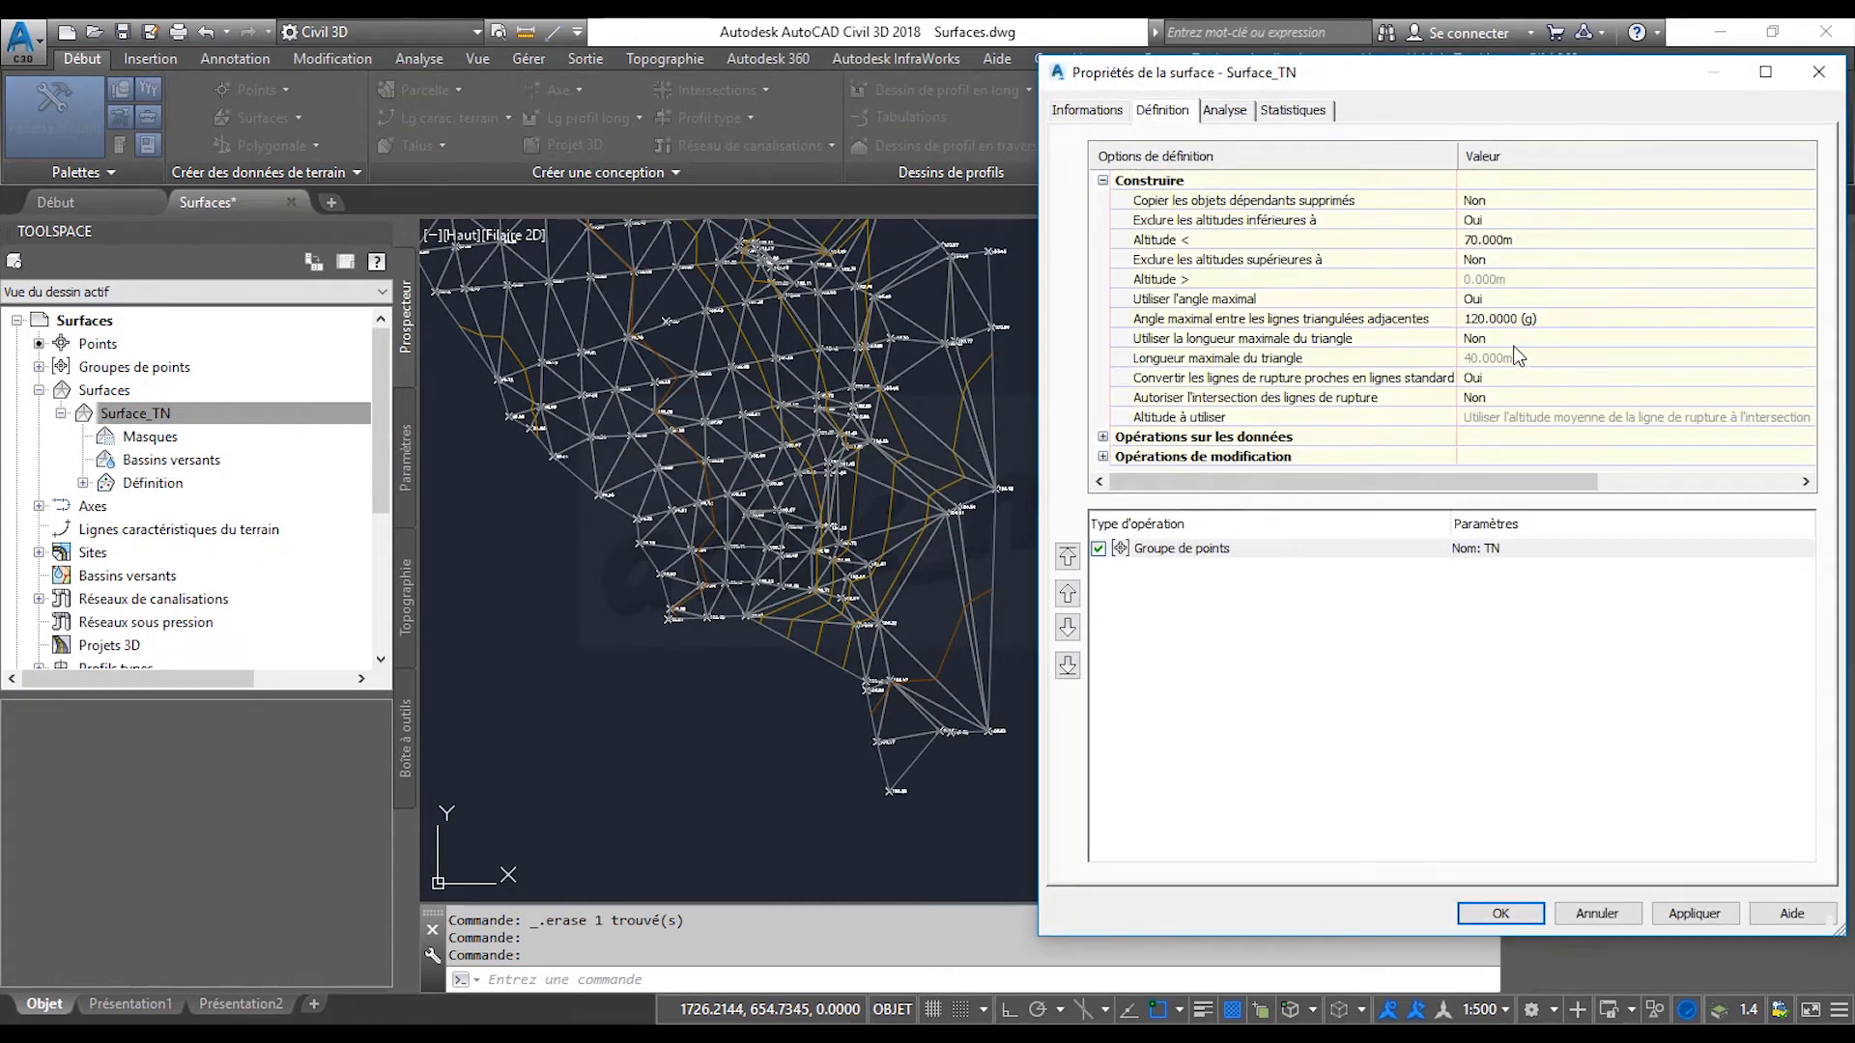
left_click(1505, 300)
left_click(1506, 299)
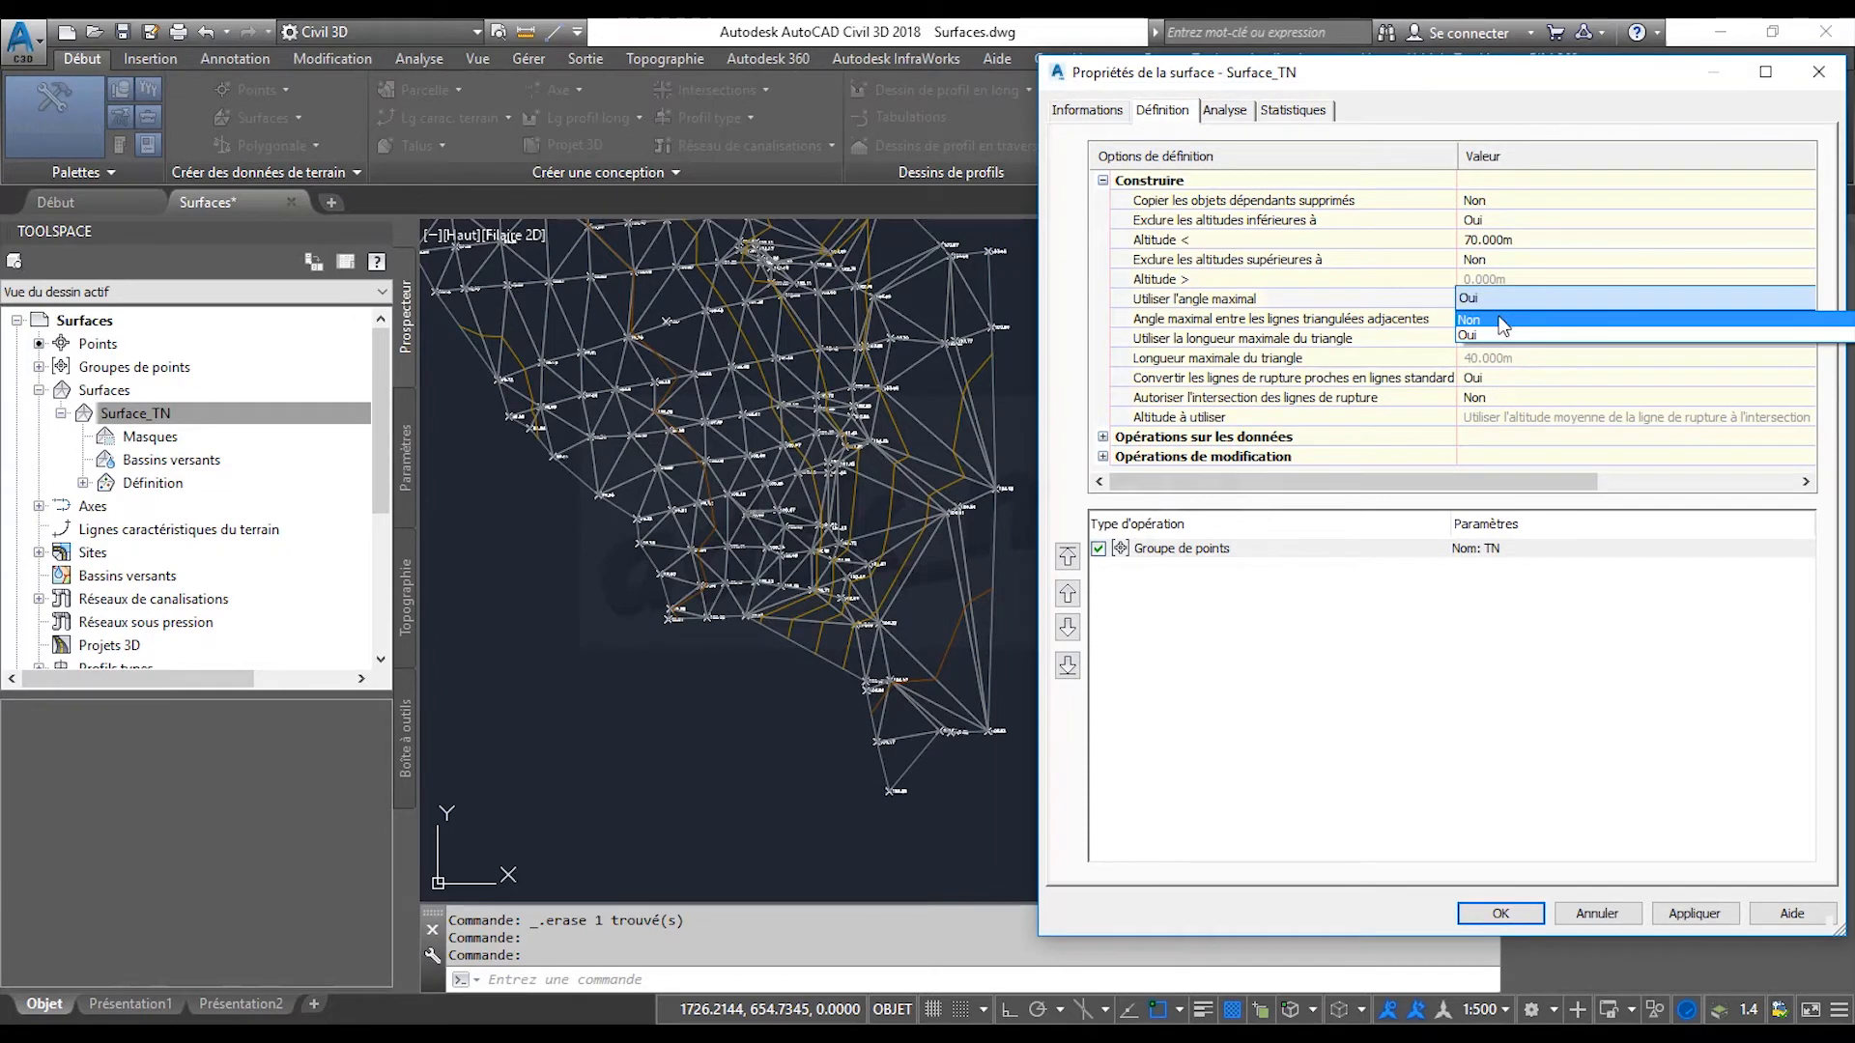
left_click(1499, 322)
Rebuild Surface_TN without the maximum-angle limit and close both its properties and the event viewer.
left_click(1695, 913)
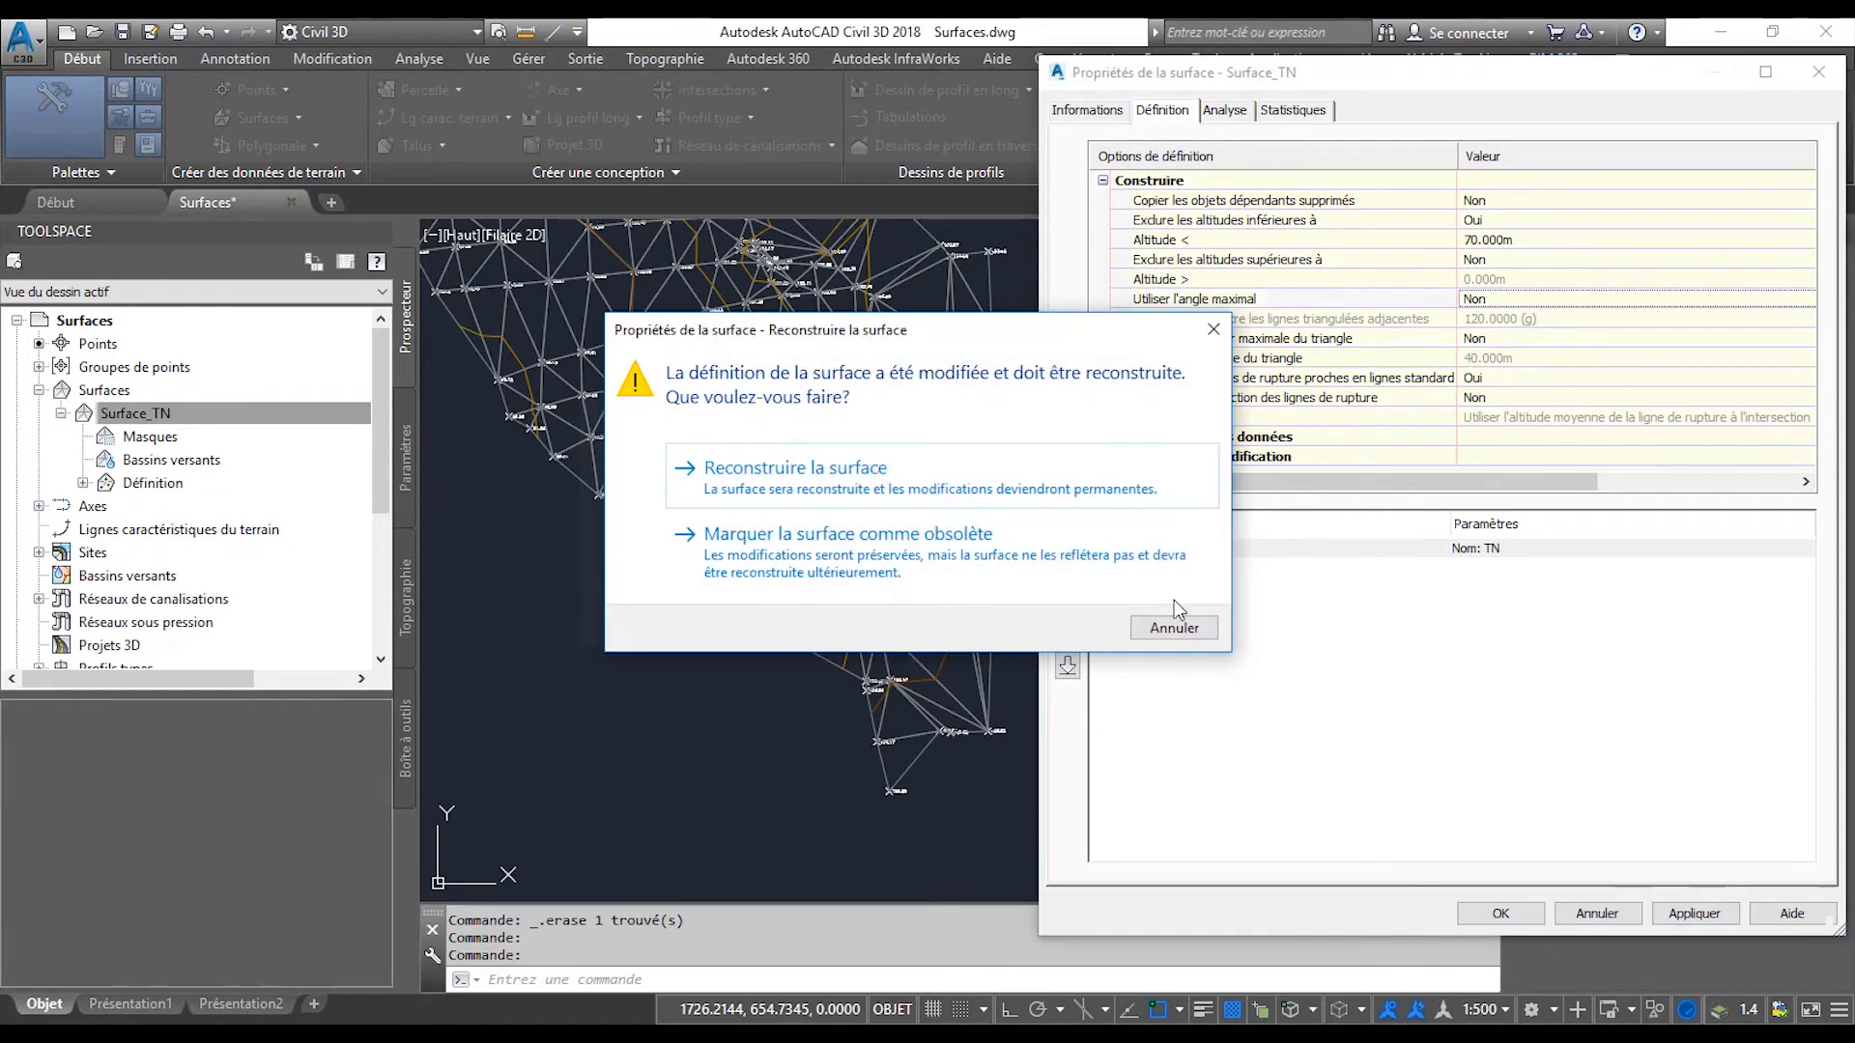
left_click(875, 470)
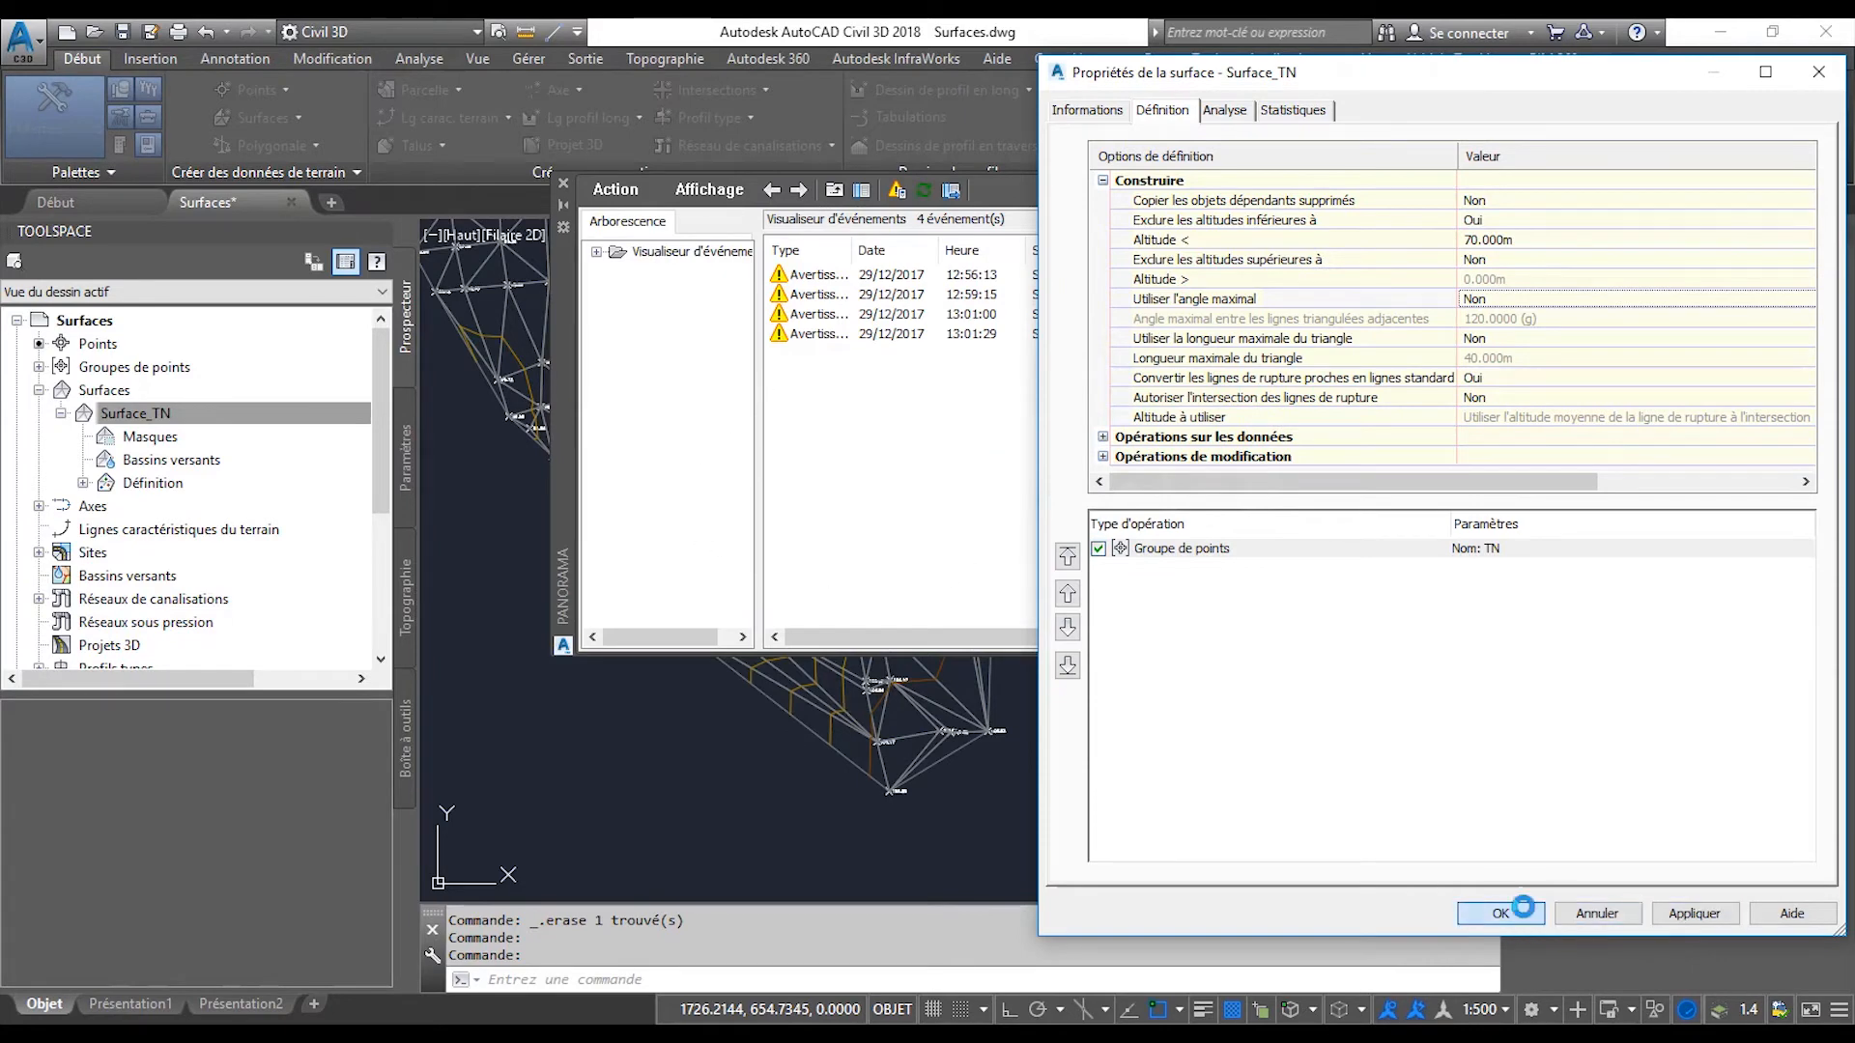
left_click(1507, 913)
left_click(1762, 194)
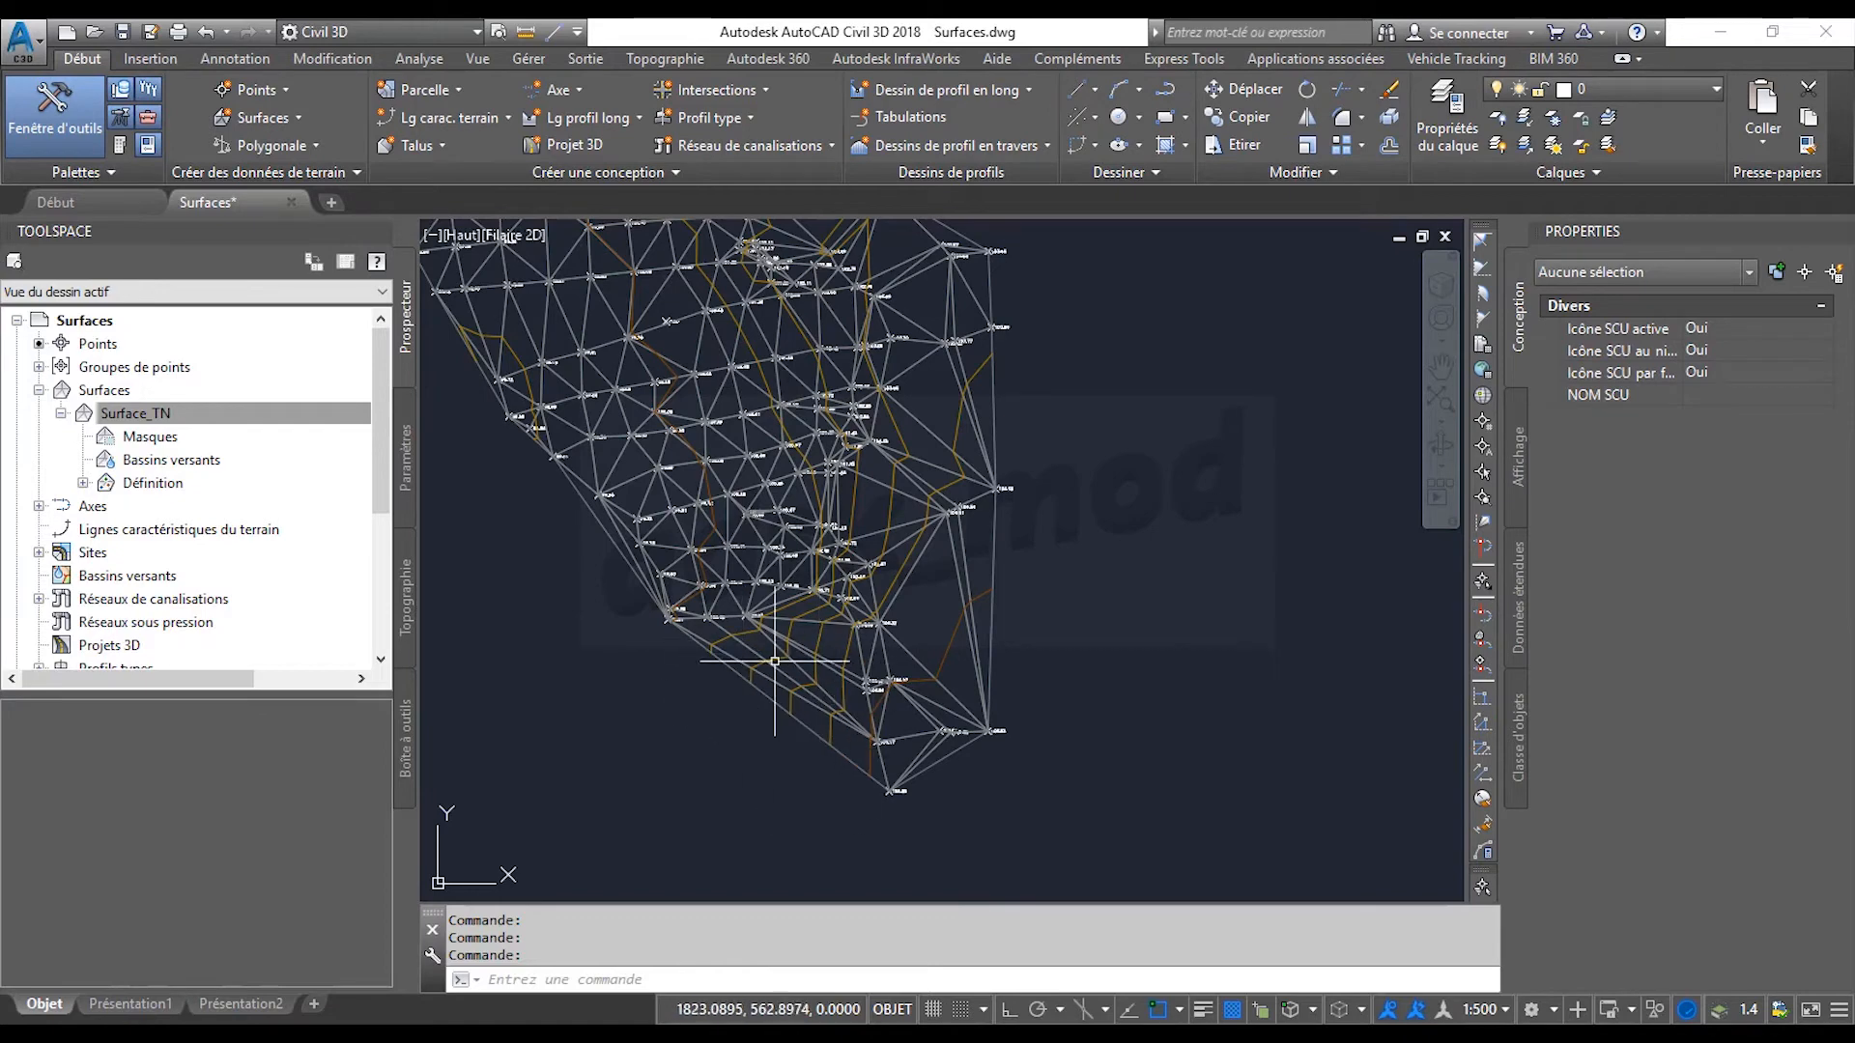
Examine the rebuilt triangulation as a whole and up close along the surface's southeastern boundary.
middle_click_drag(884, 749, 1172, 849)
scroll(1146, 757, "down", 2)
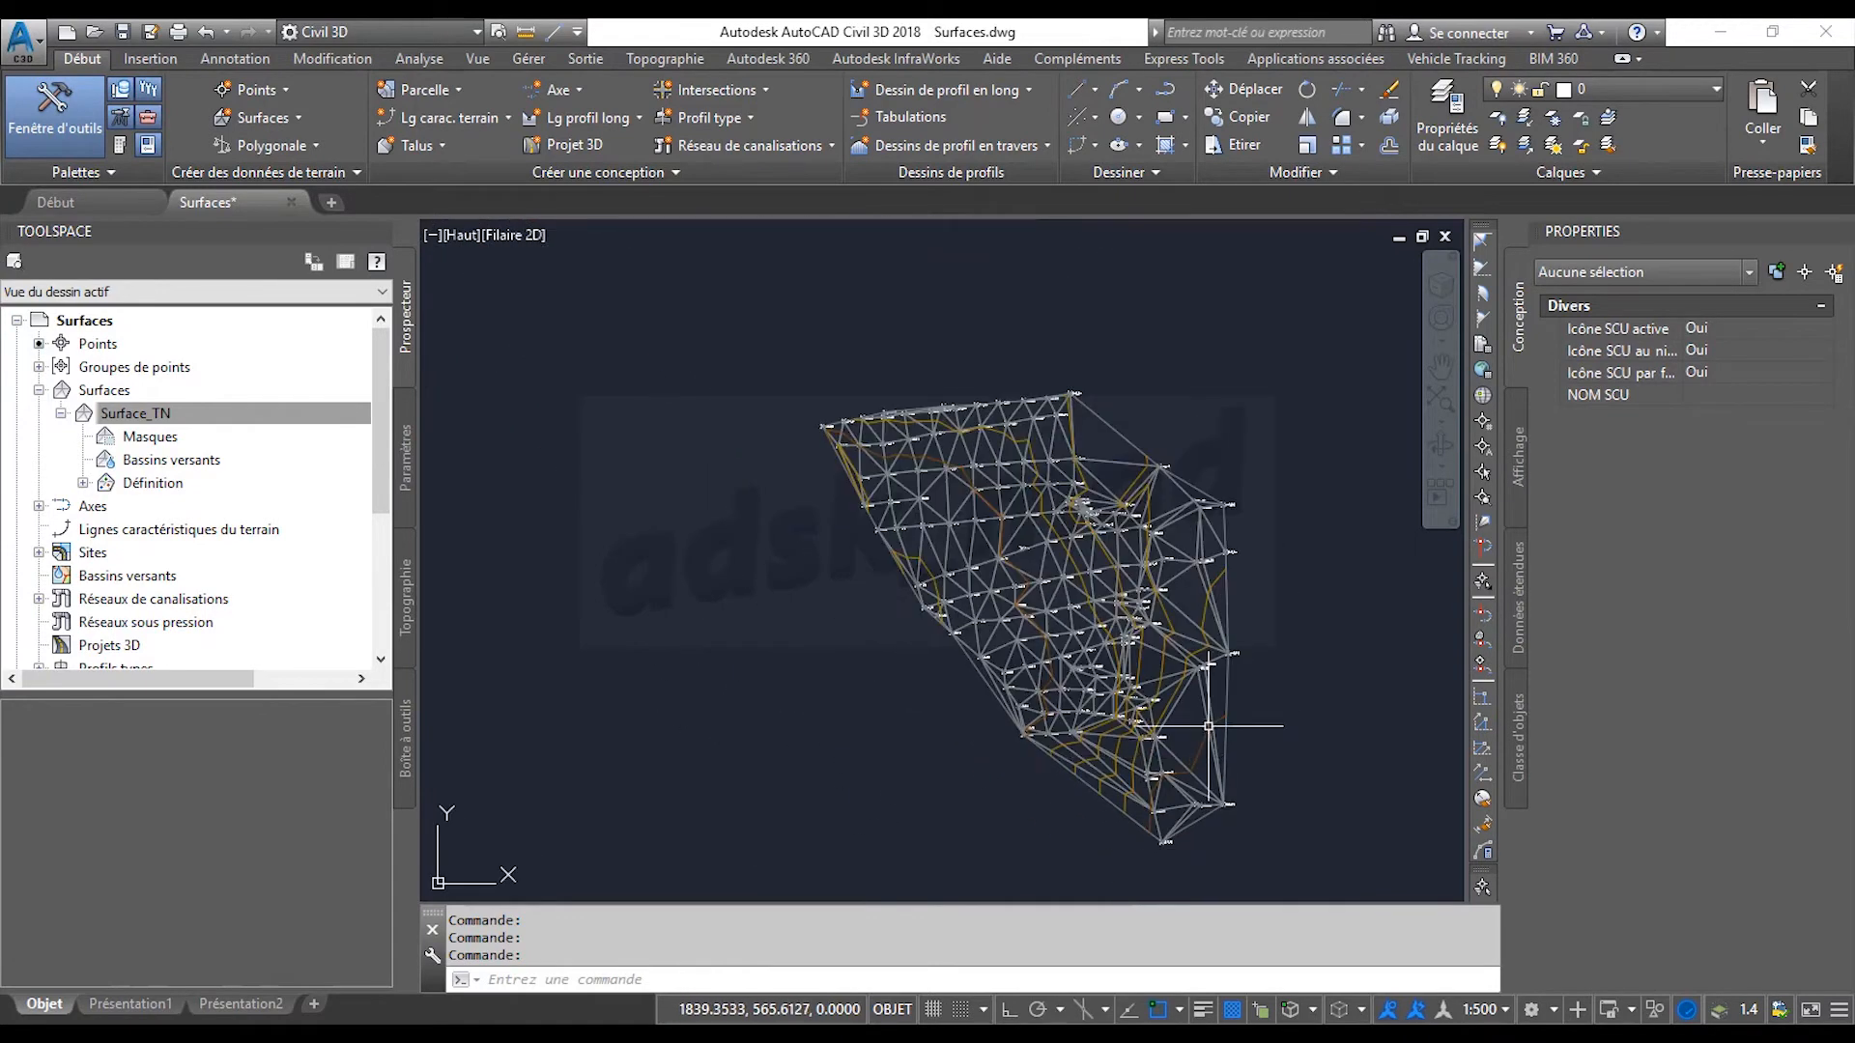
scroll(1109, 683, "down", 2)
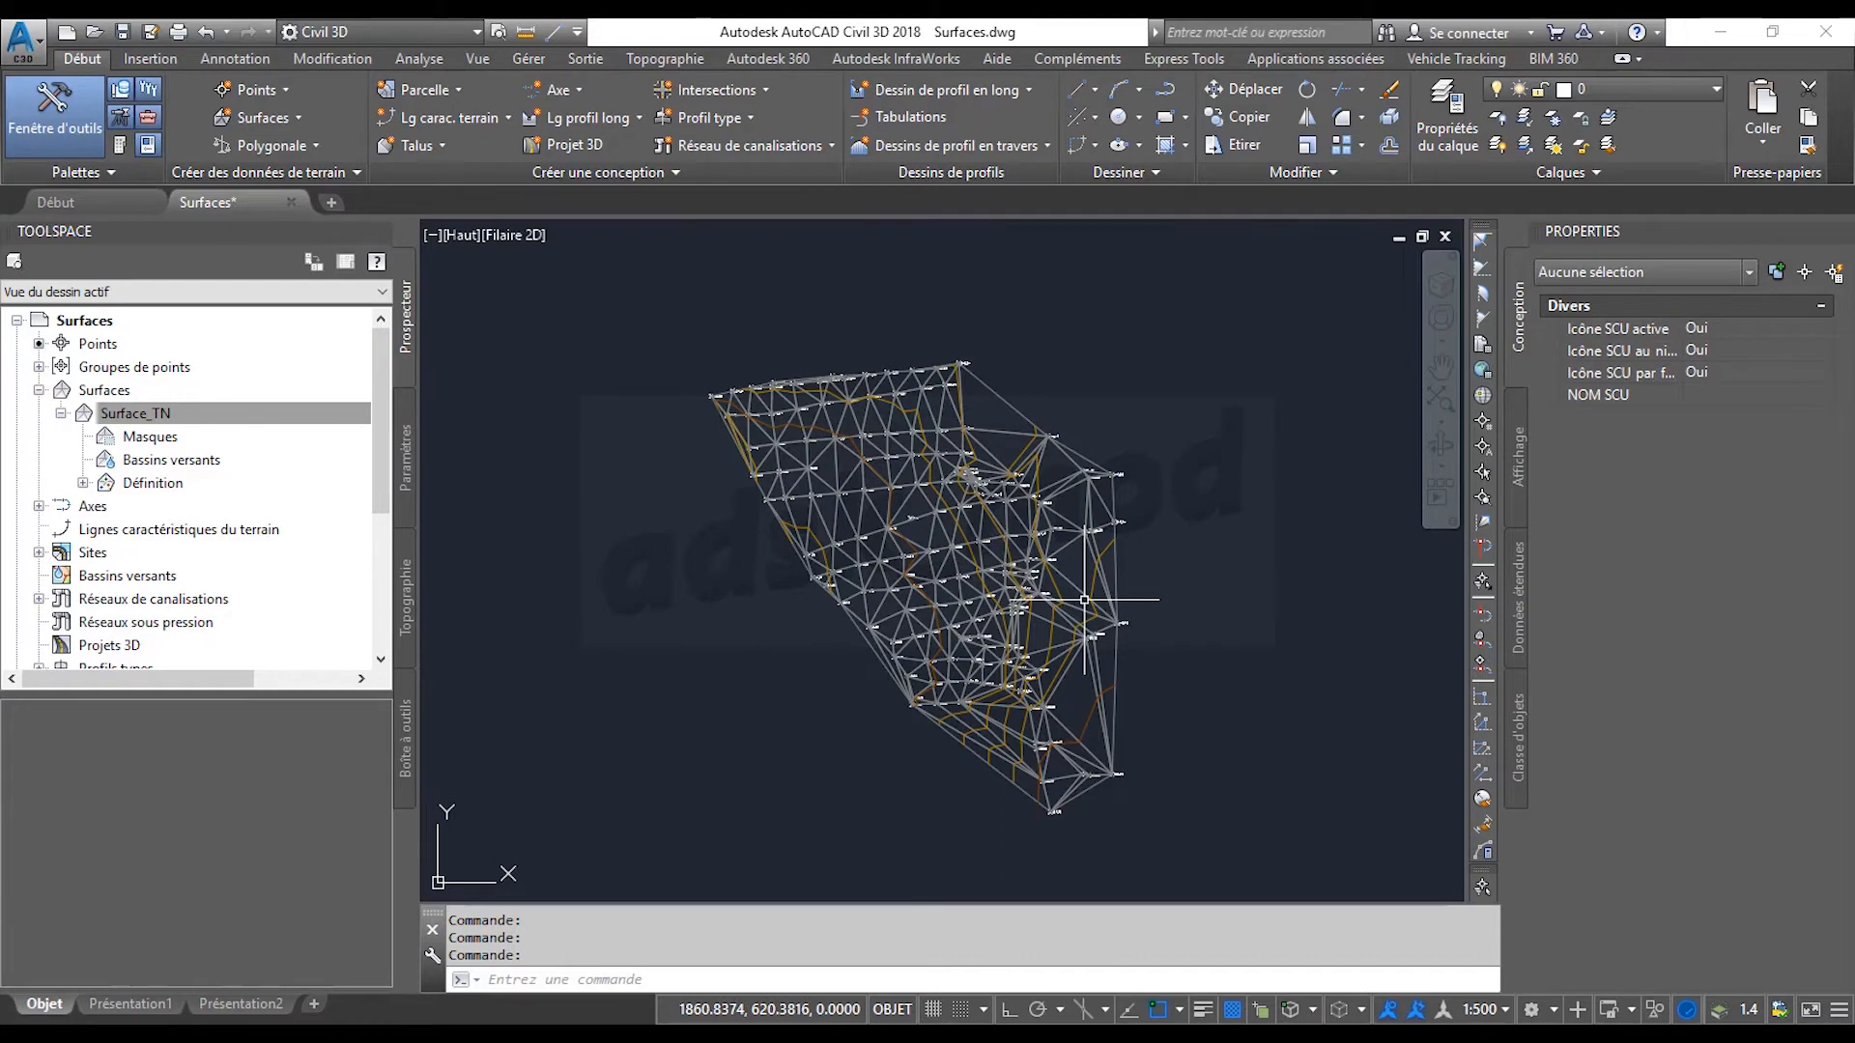
mouse_move(1085, 600)
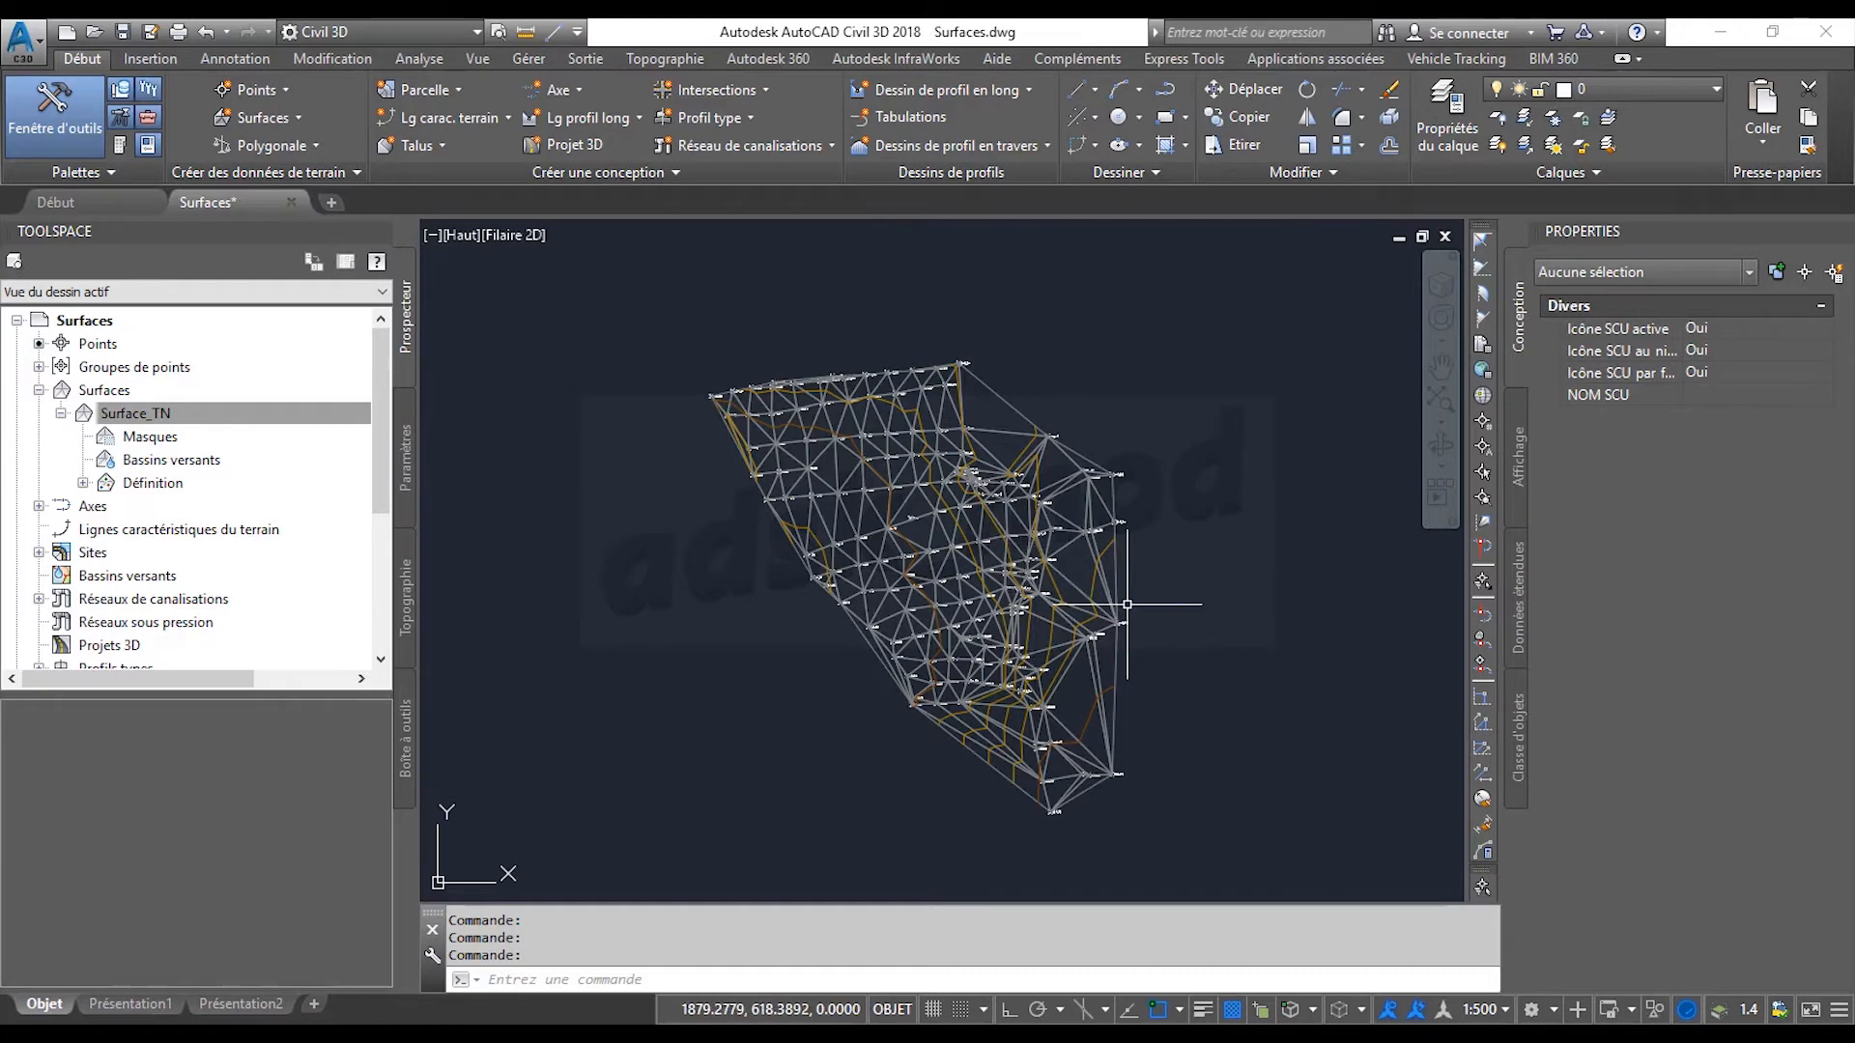
middle_click_drag(1127, 604, 1060, 594)
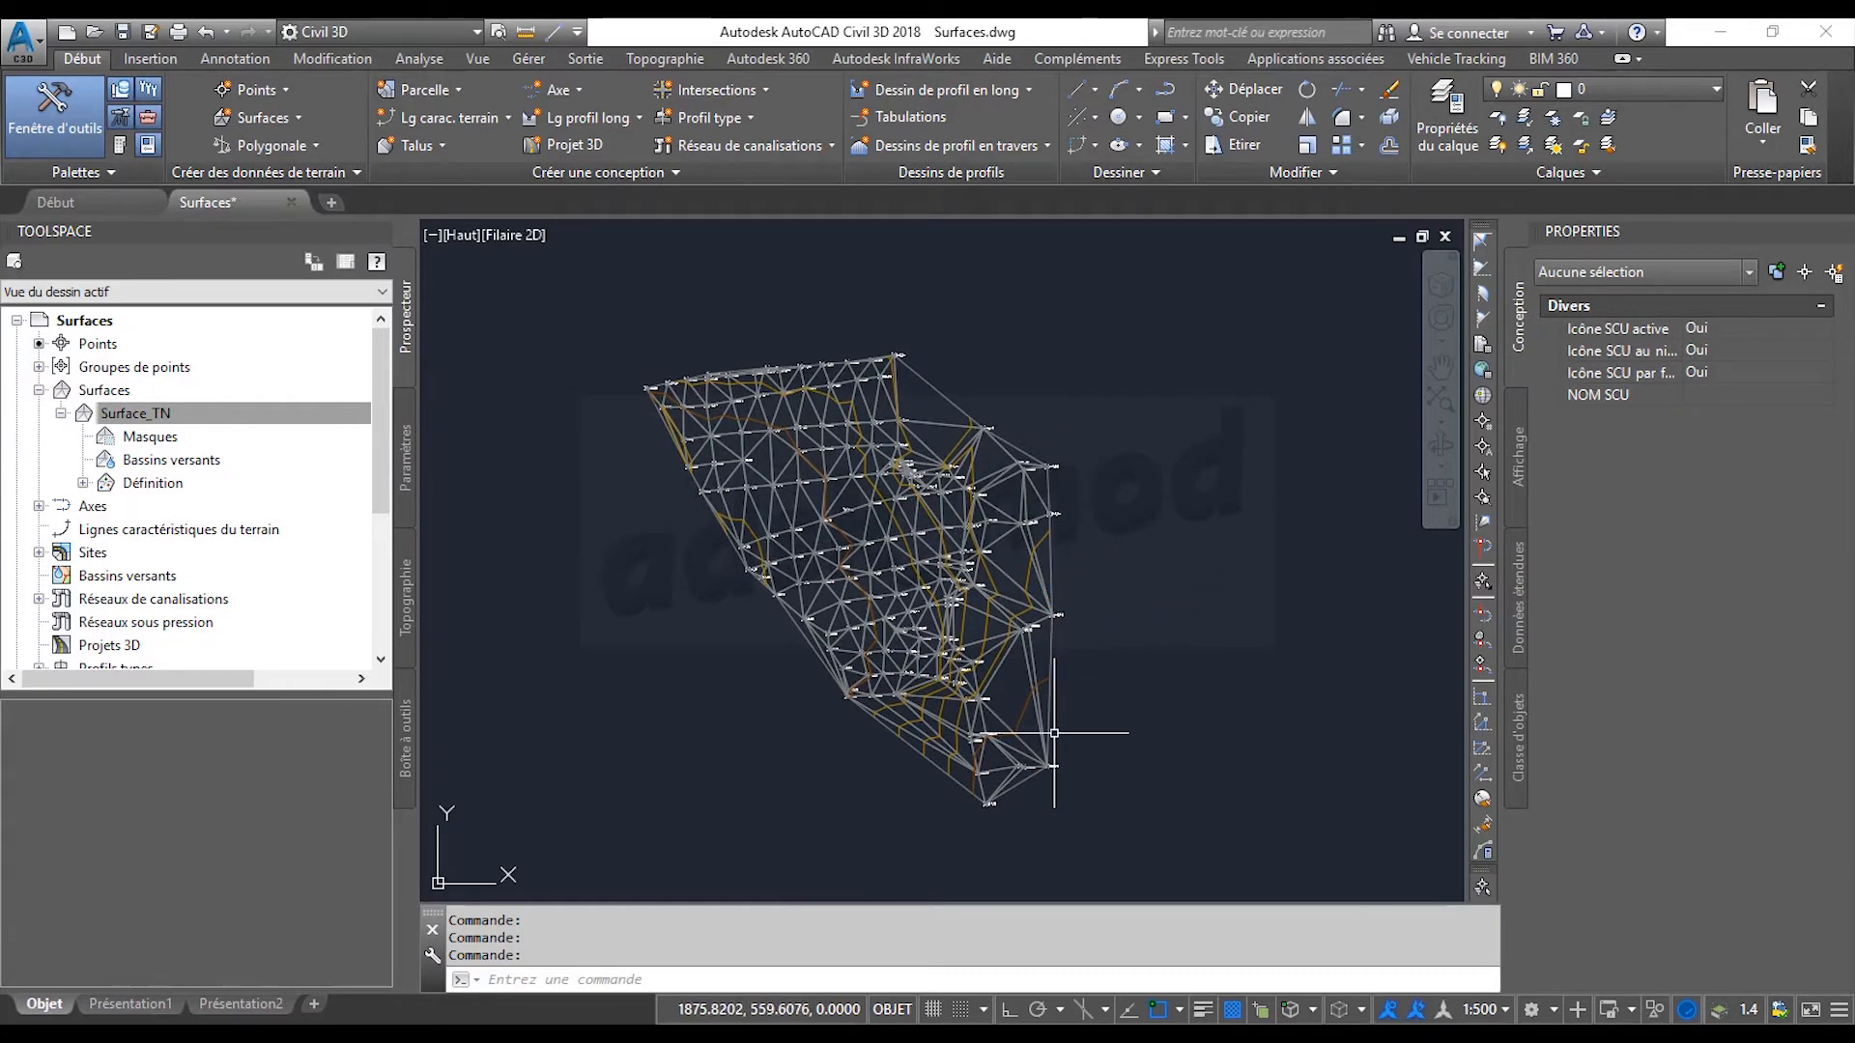
scroll(1058, 715, "up", 4)
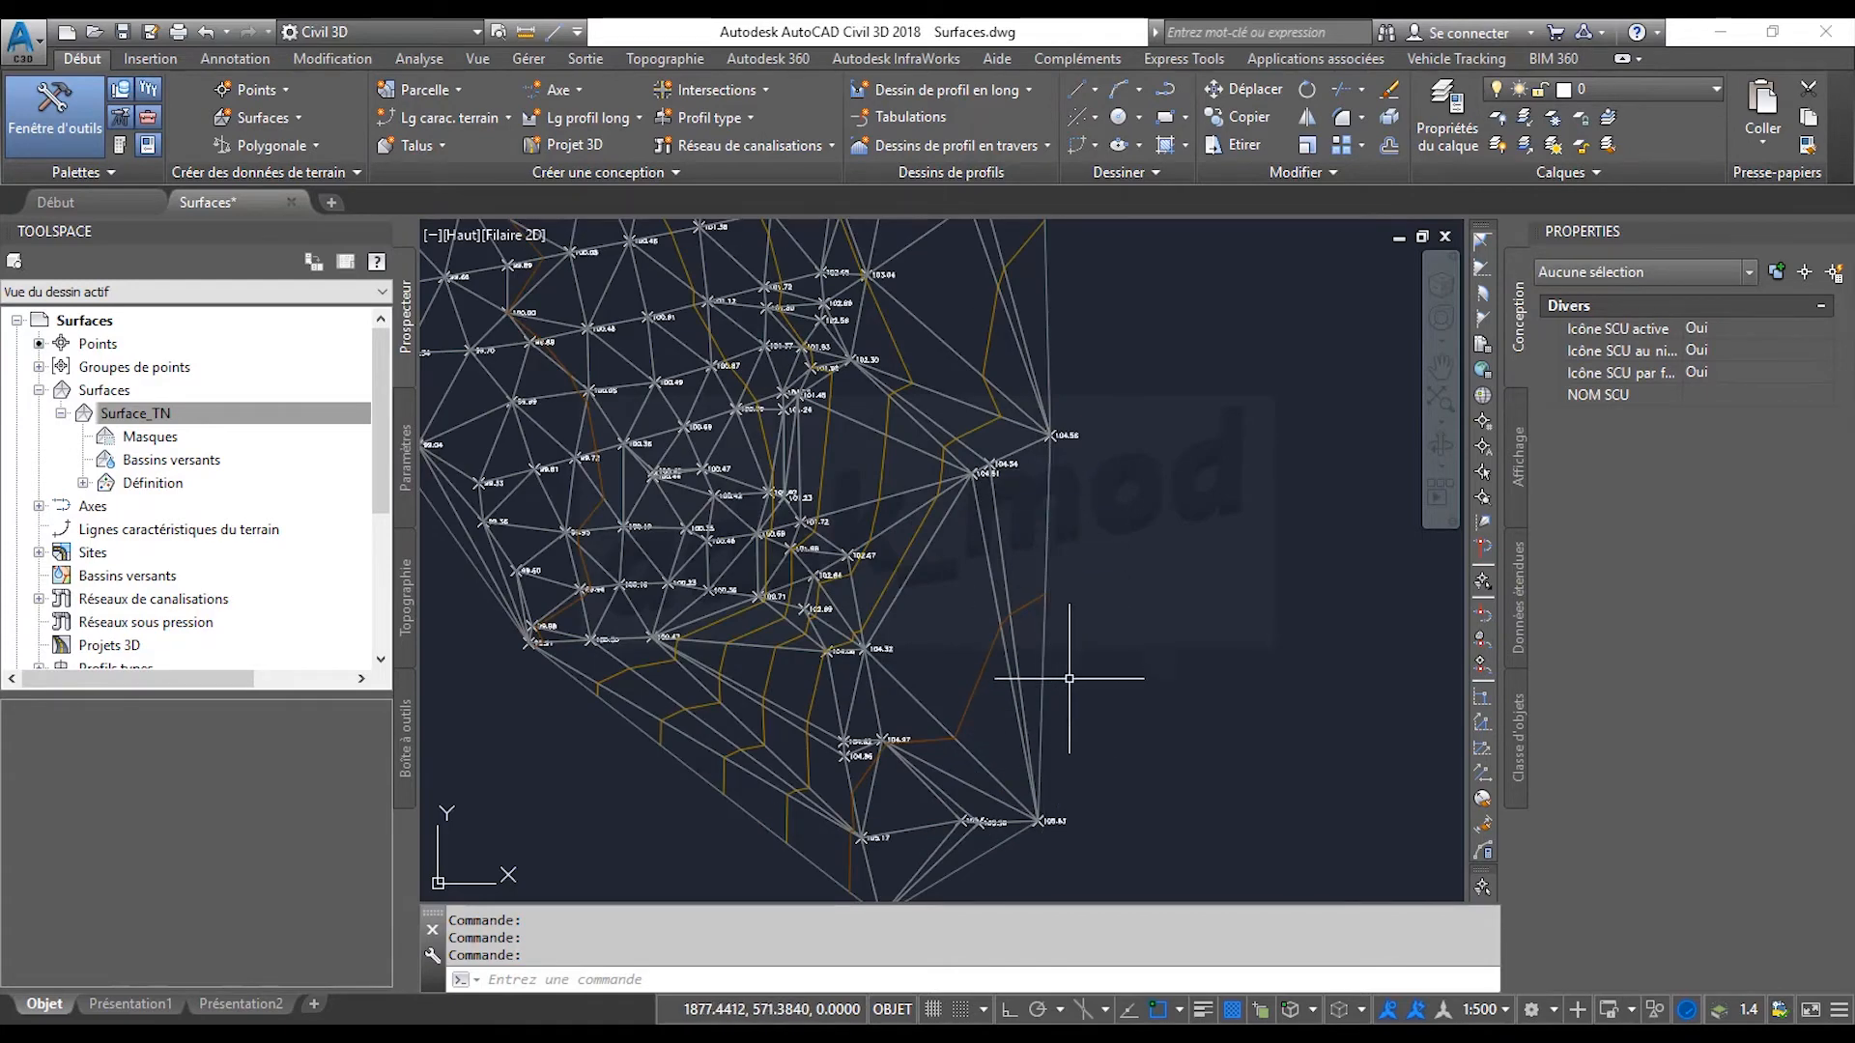
scroll(1101, 710, "down", 4)
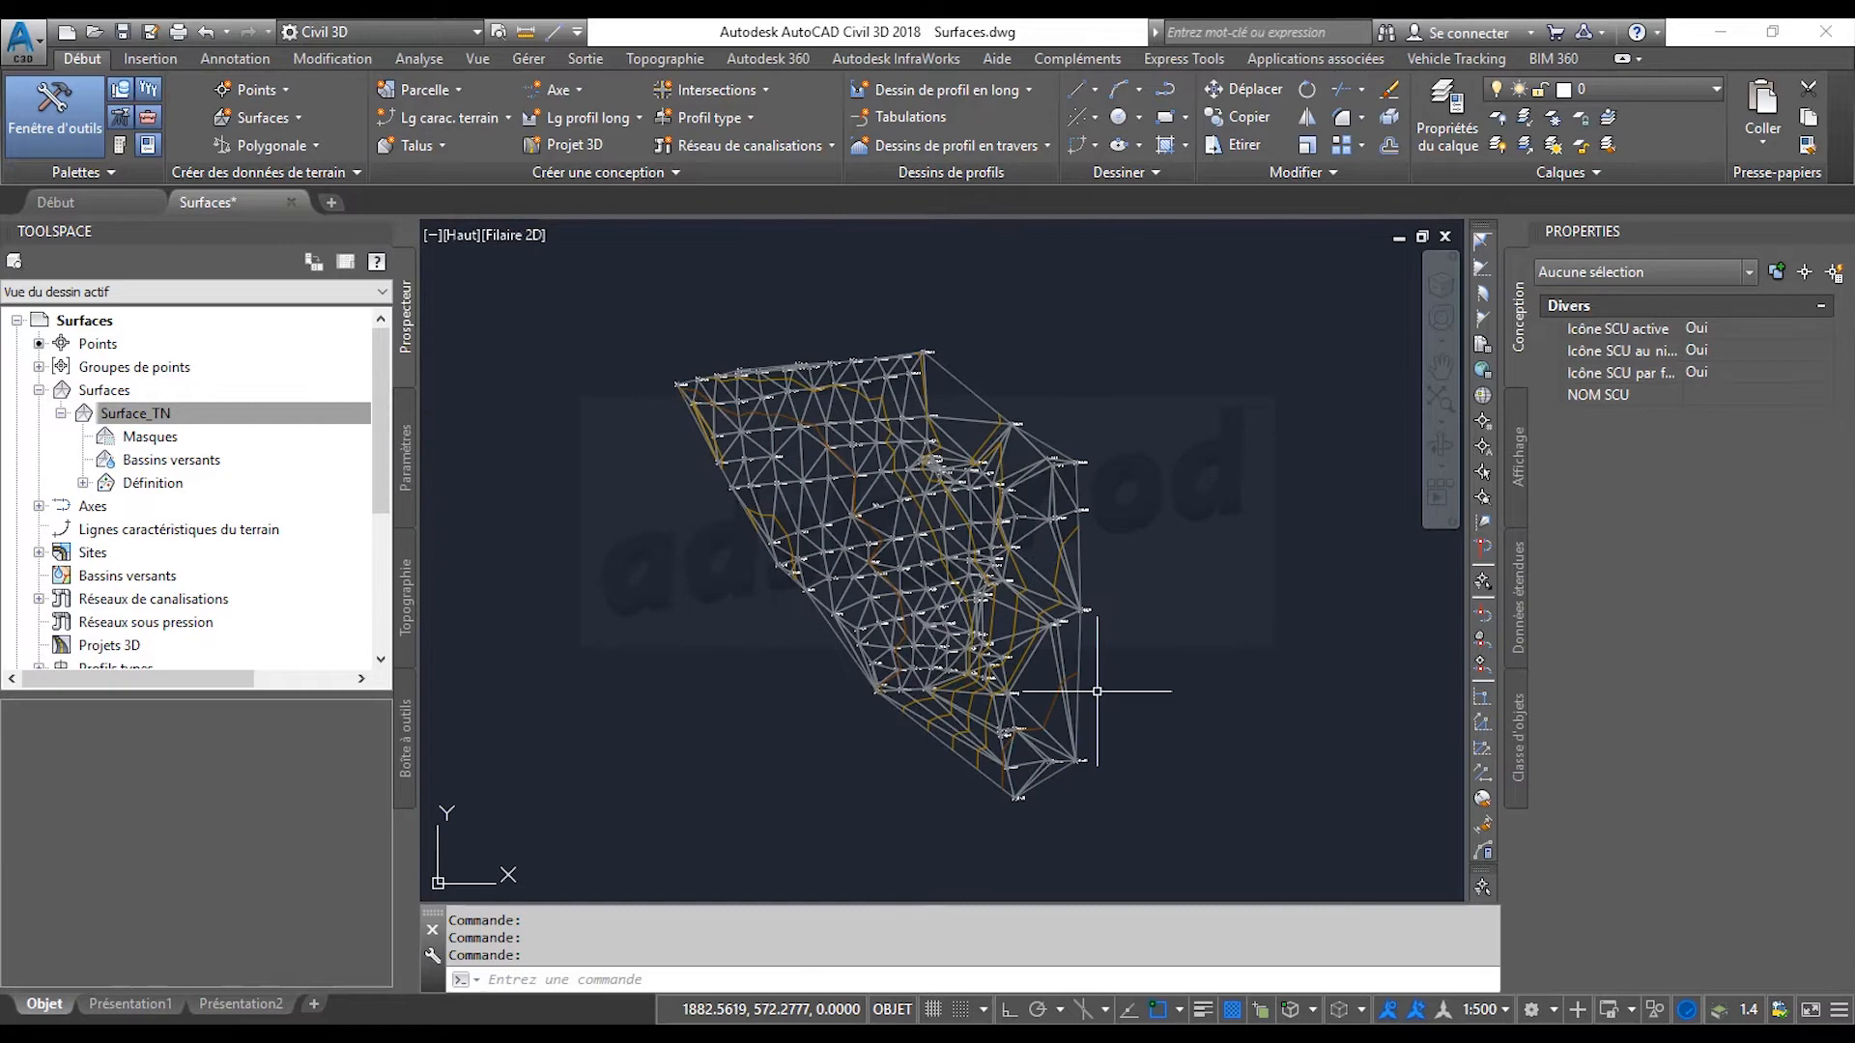
Delete the long outer triangle edge of Surface_TN that runs north from the 105.63 point on the eastern boundary.
left_click(1078, 647)
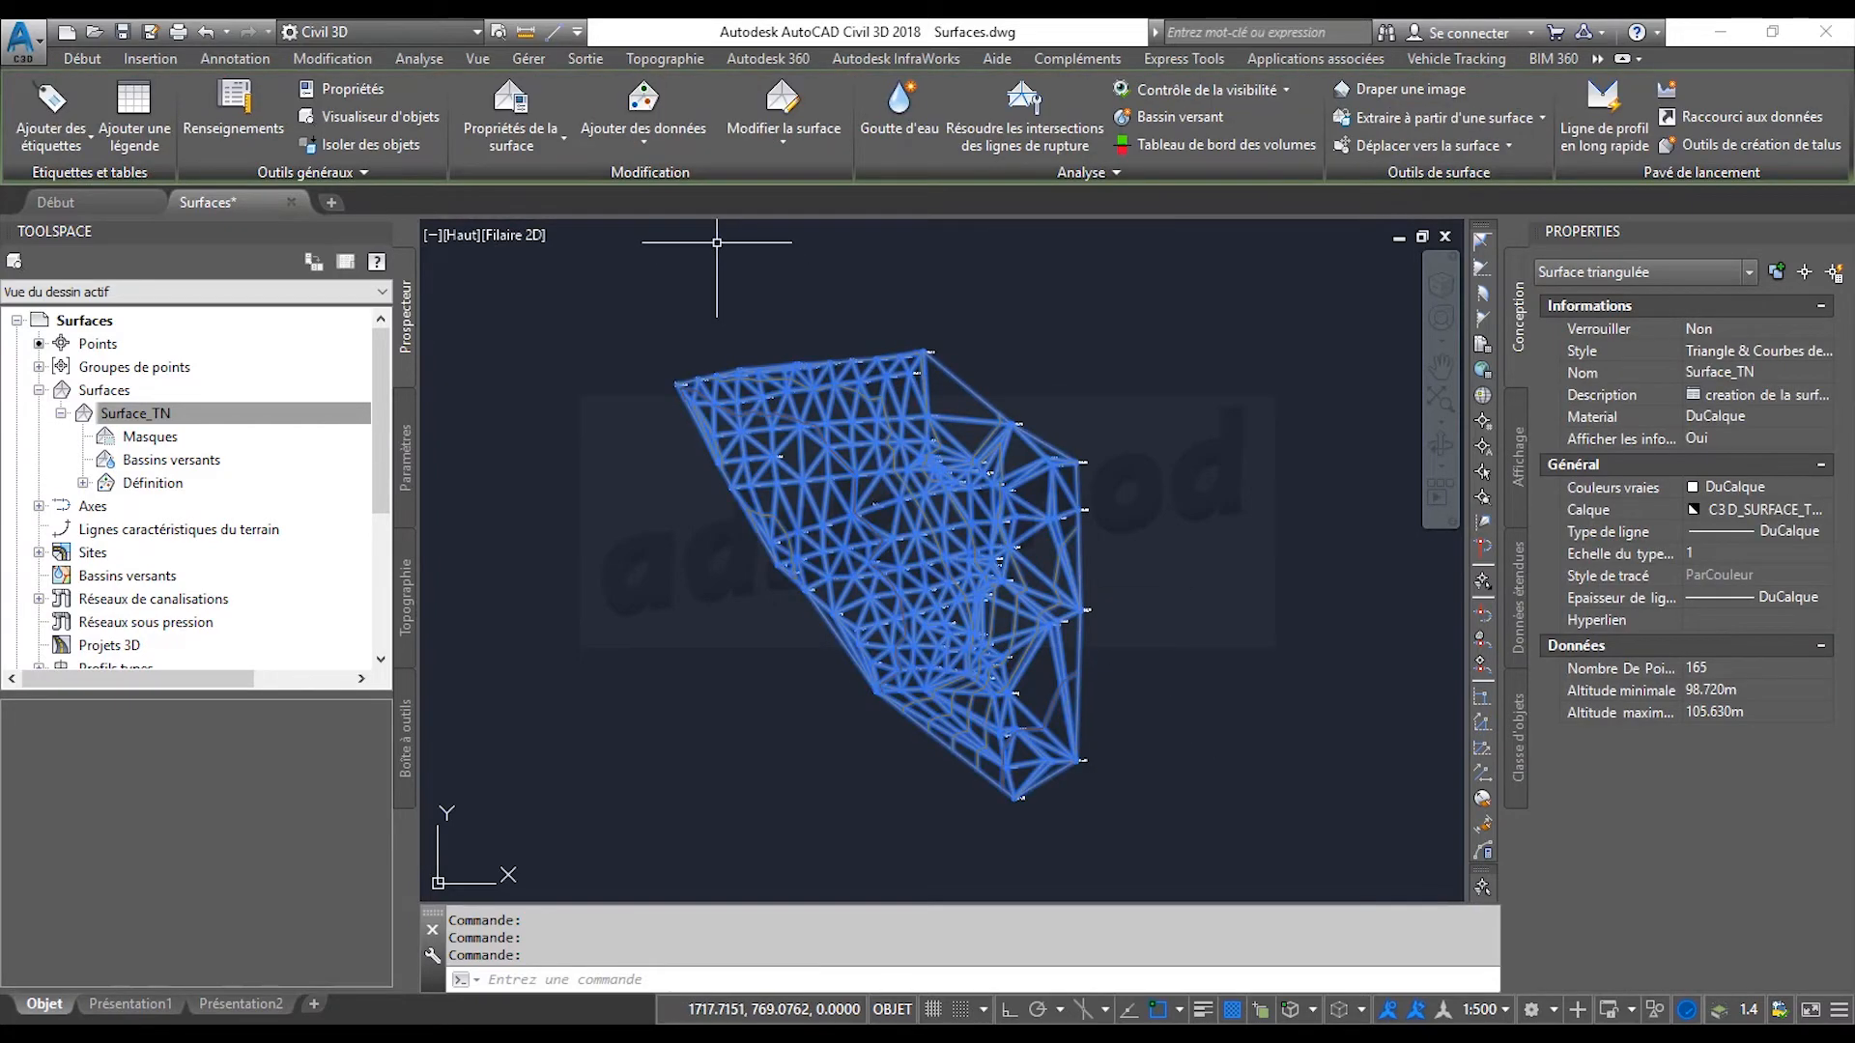
left_click(780, 160)
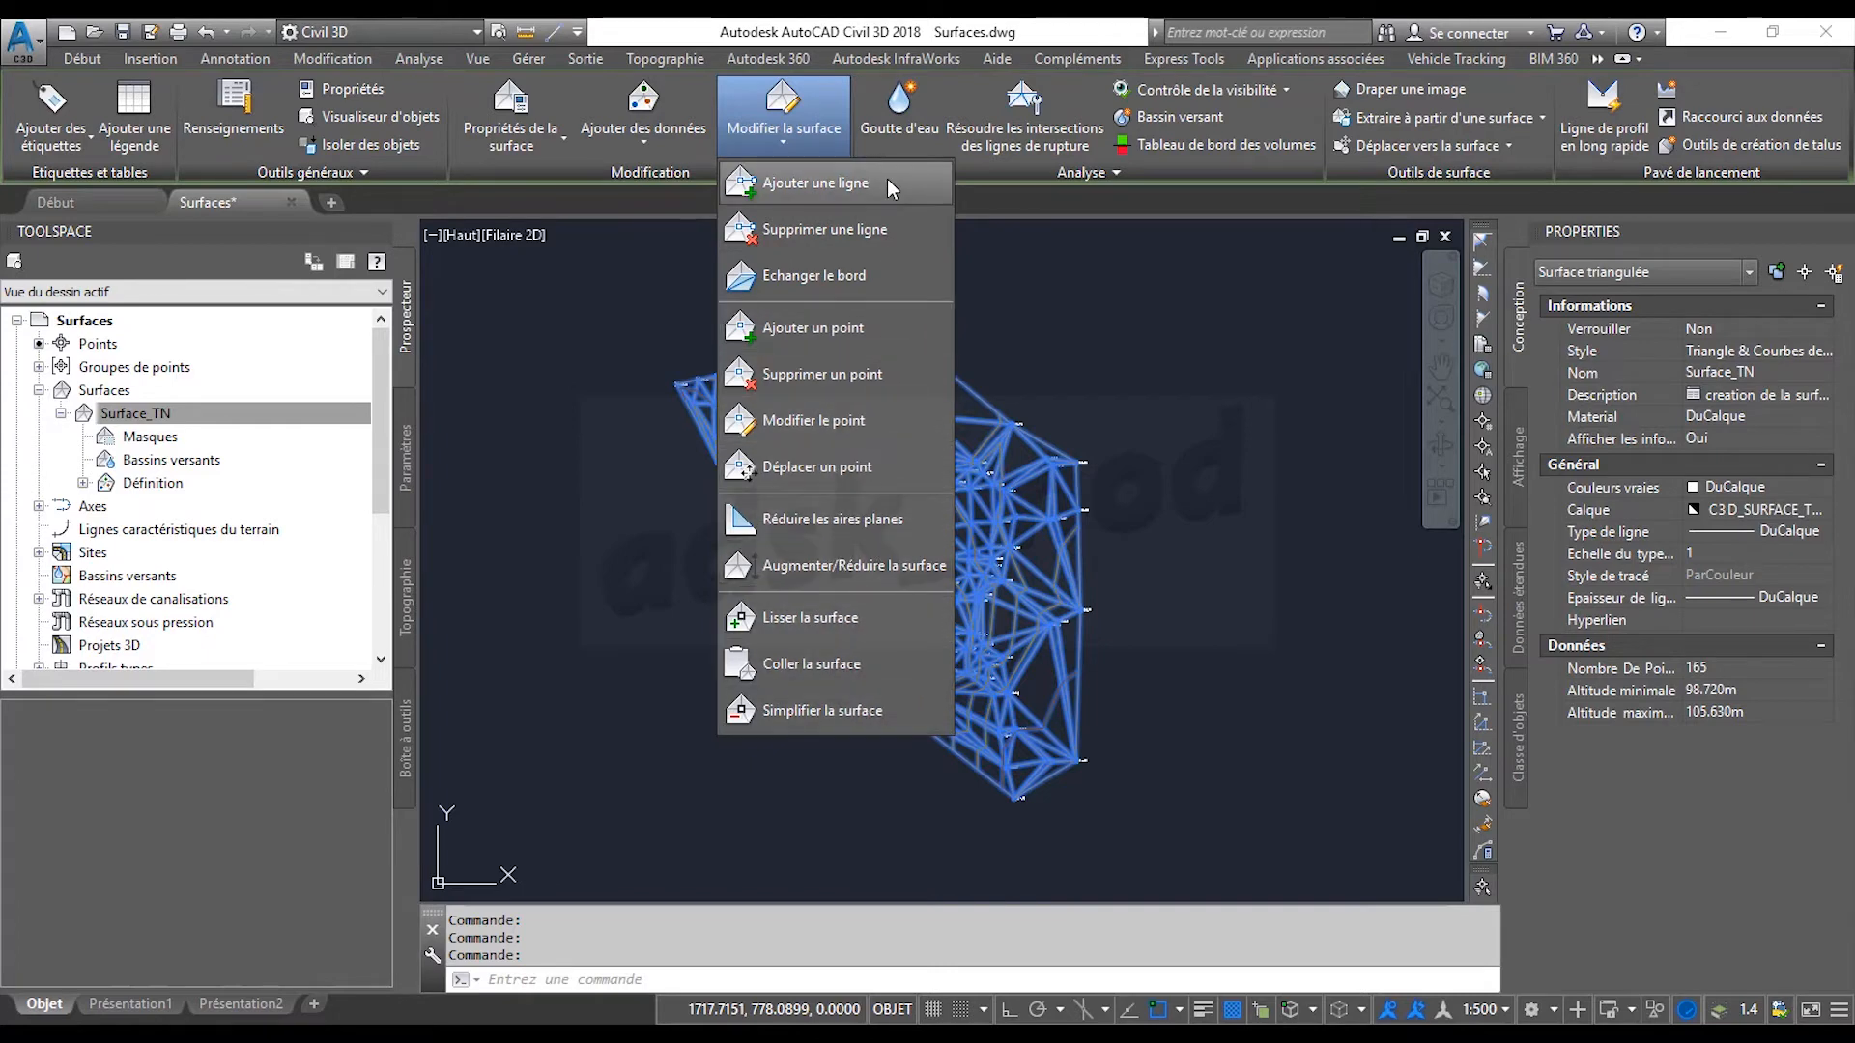
left_click(837, 240)
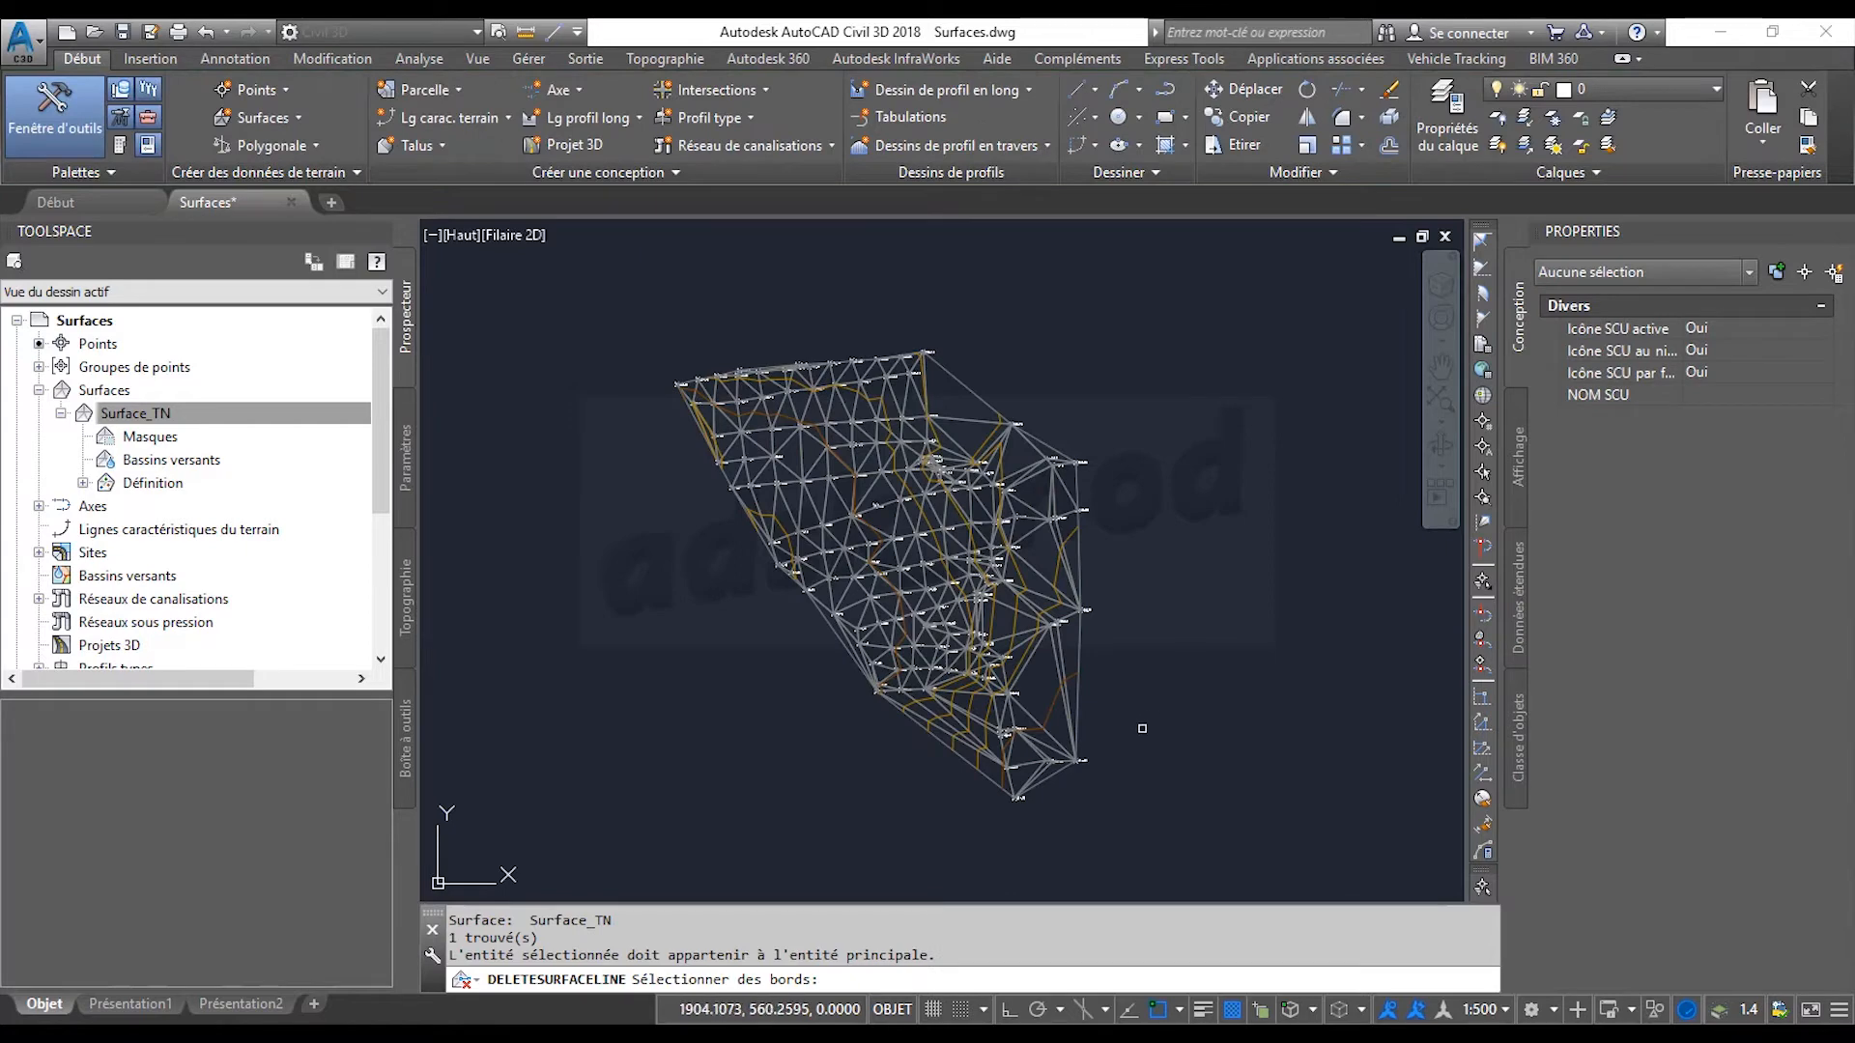
left_click(1072, 681)
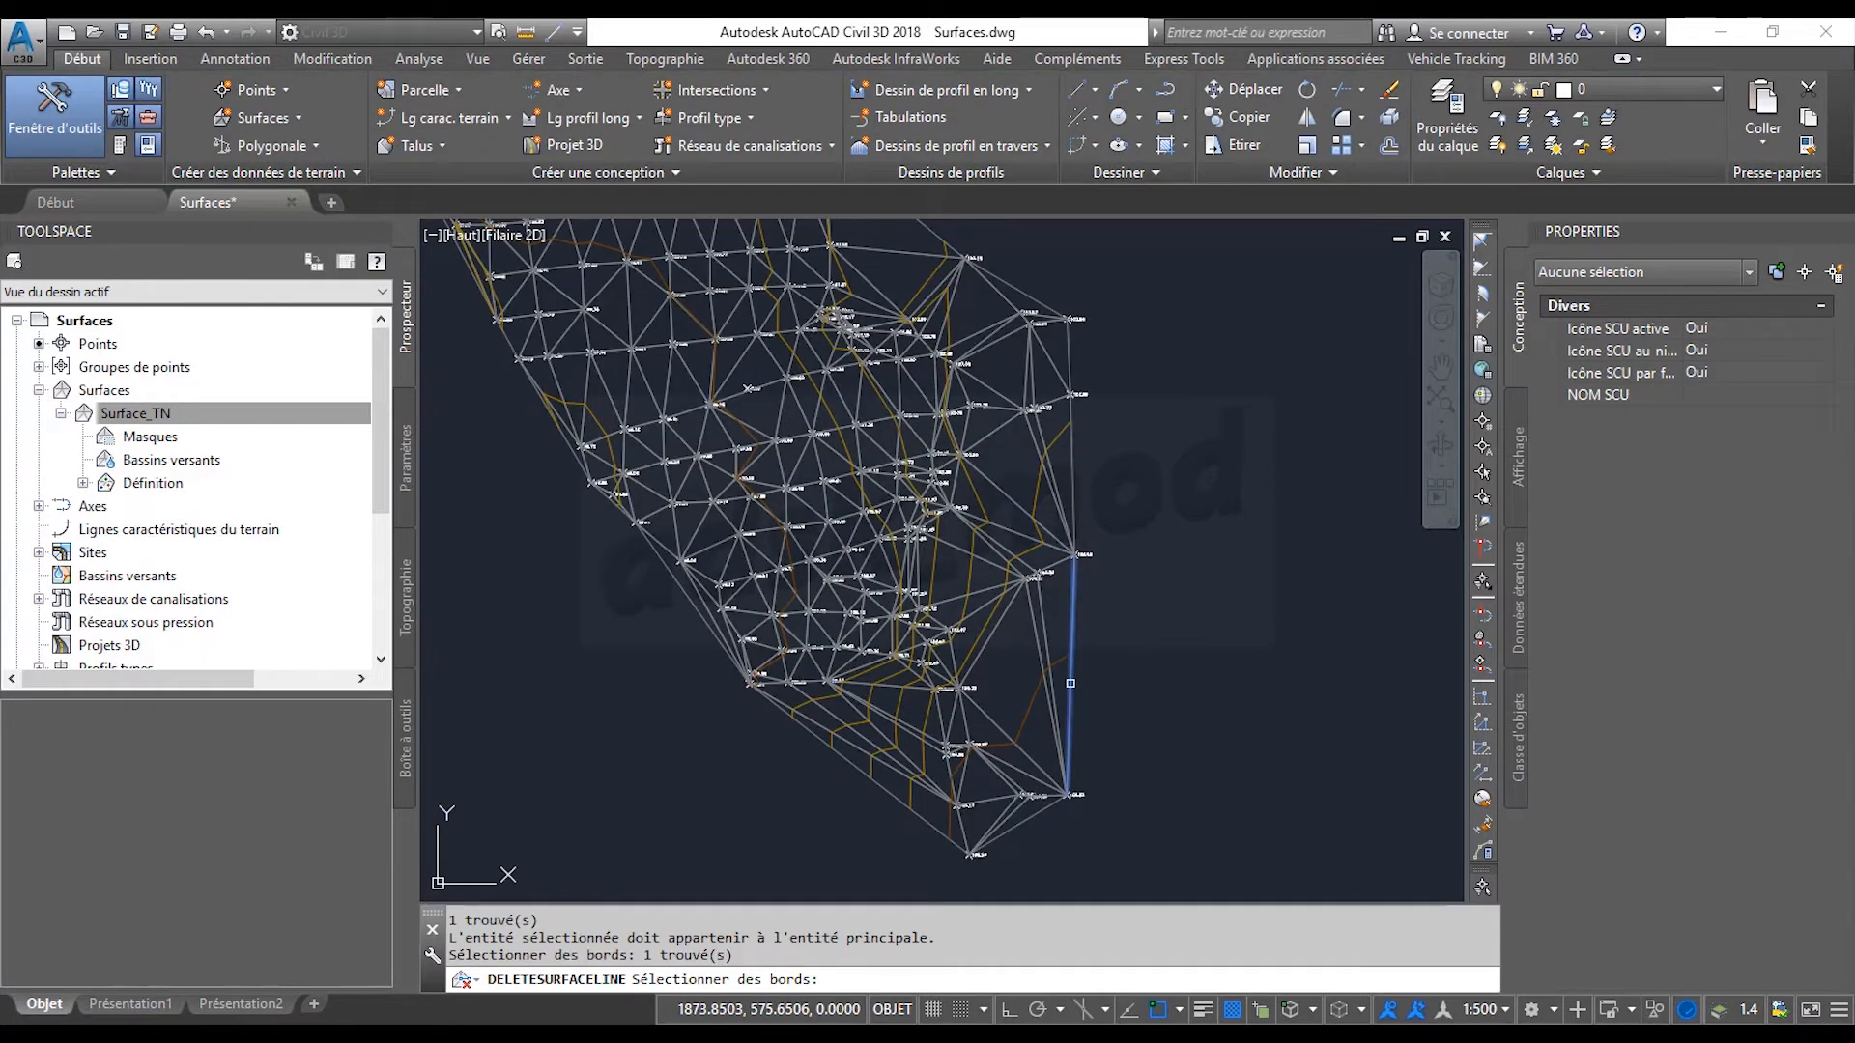
key("Return")
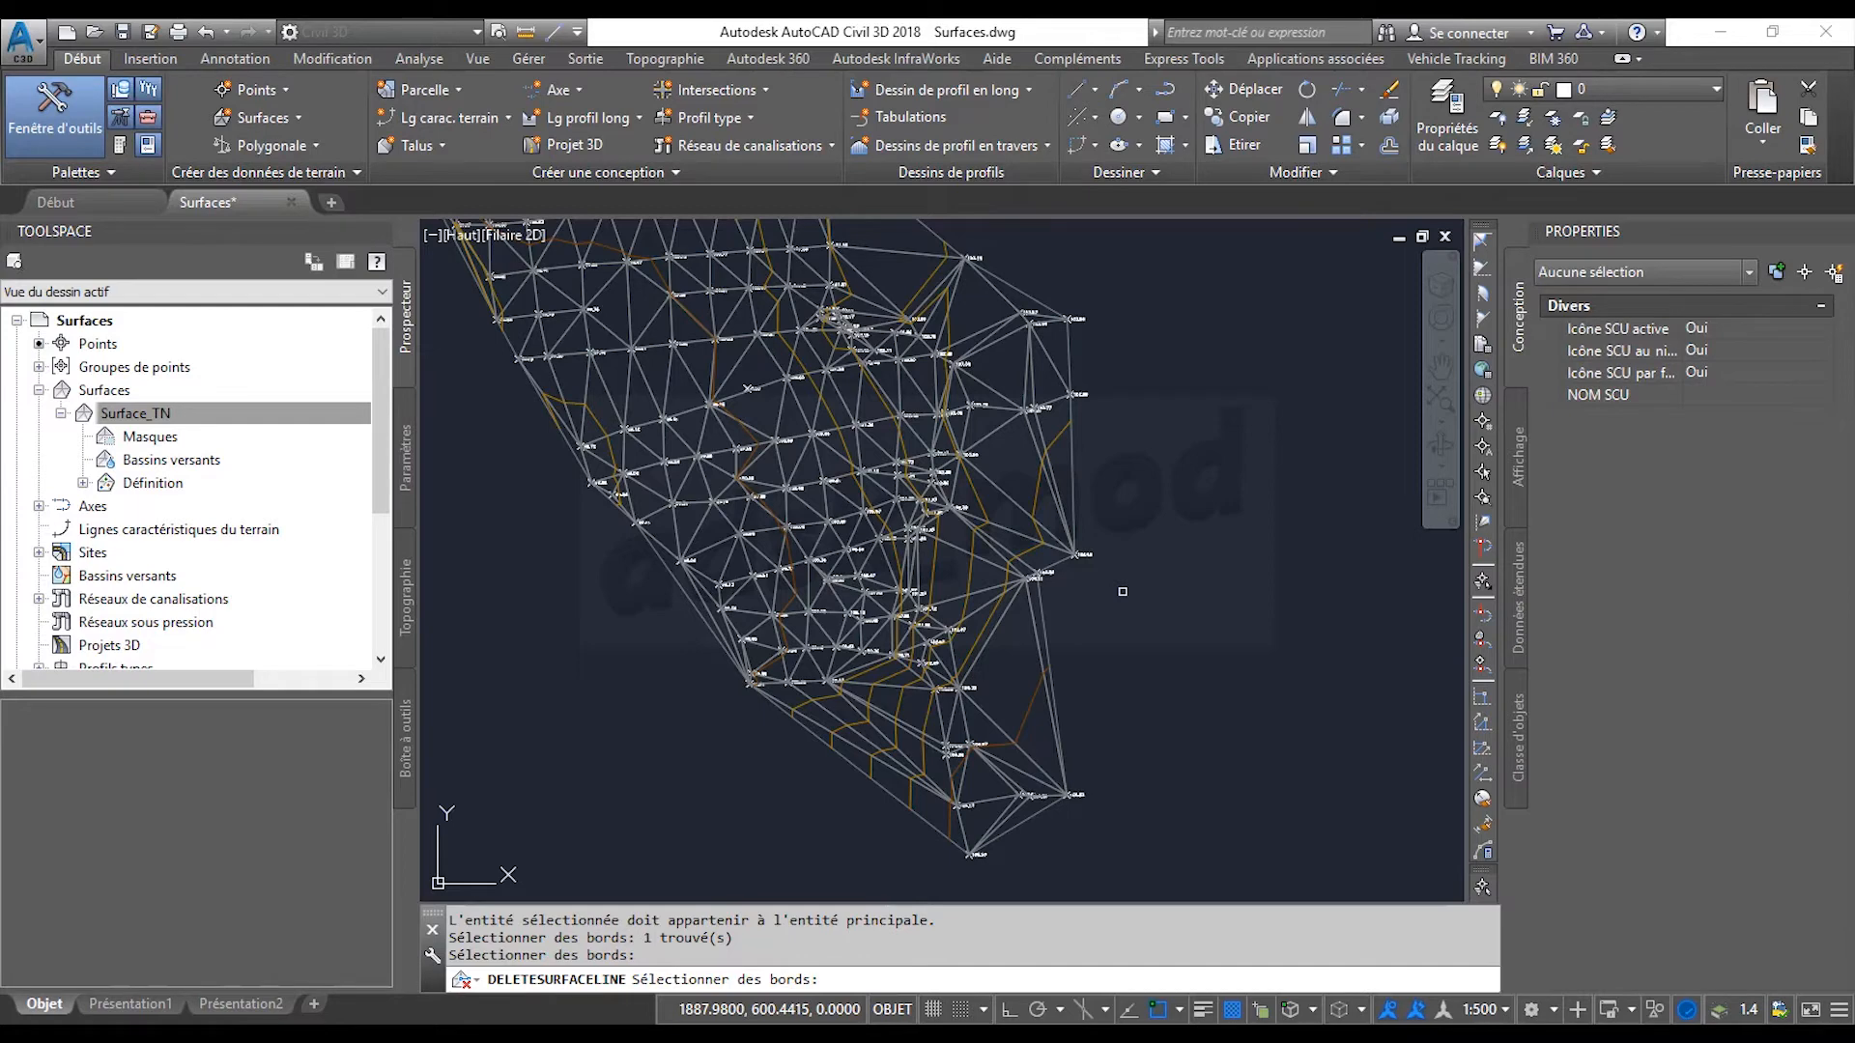
key("Return")
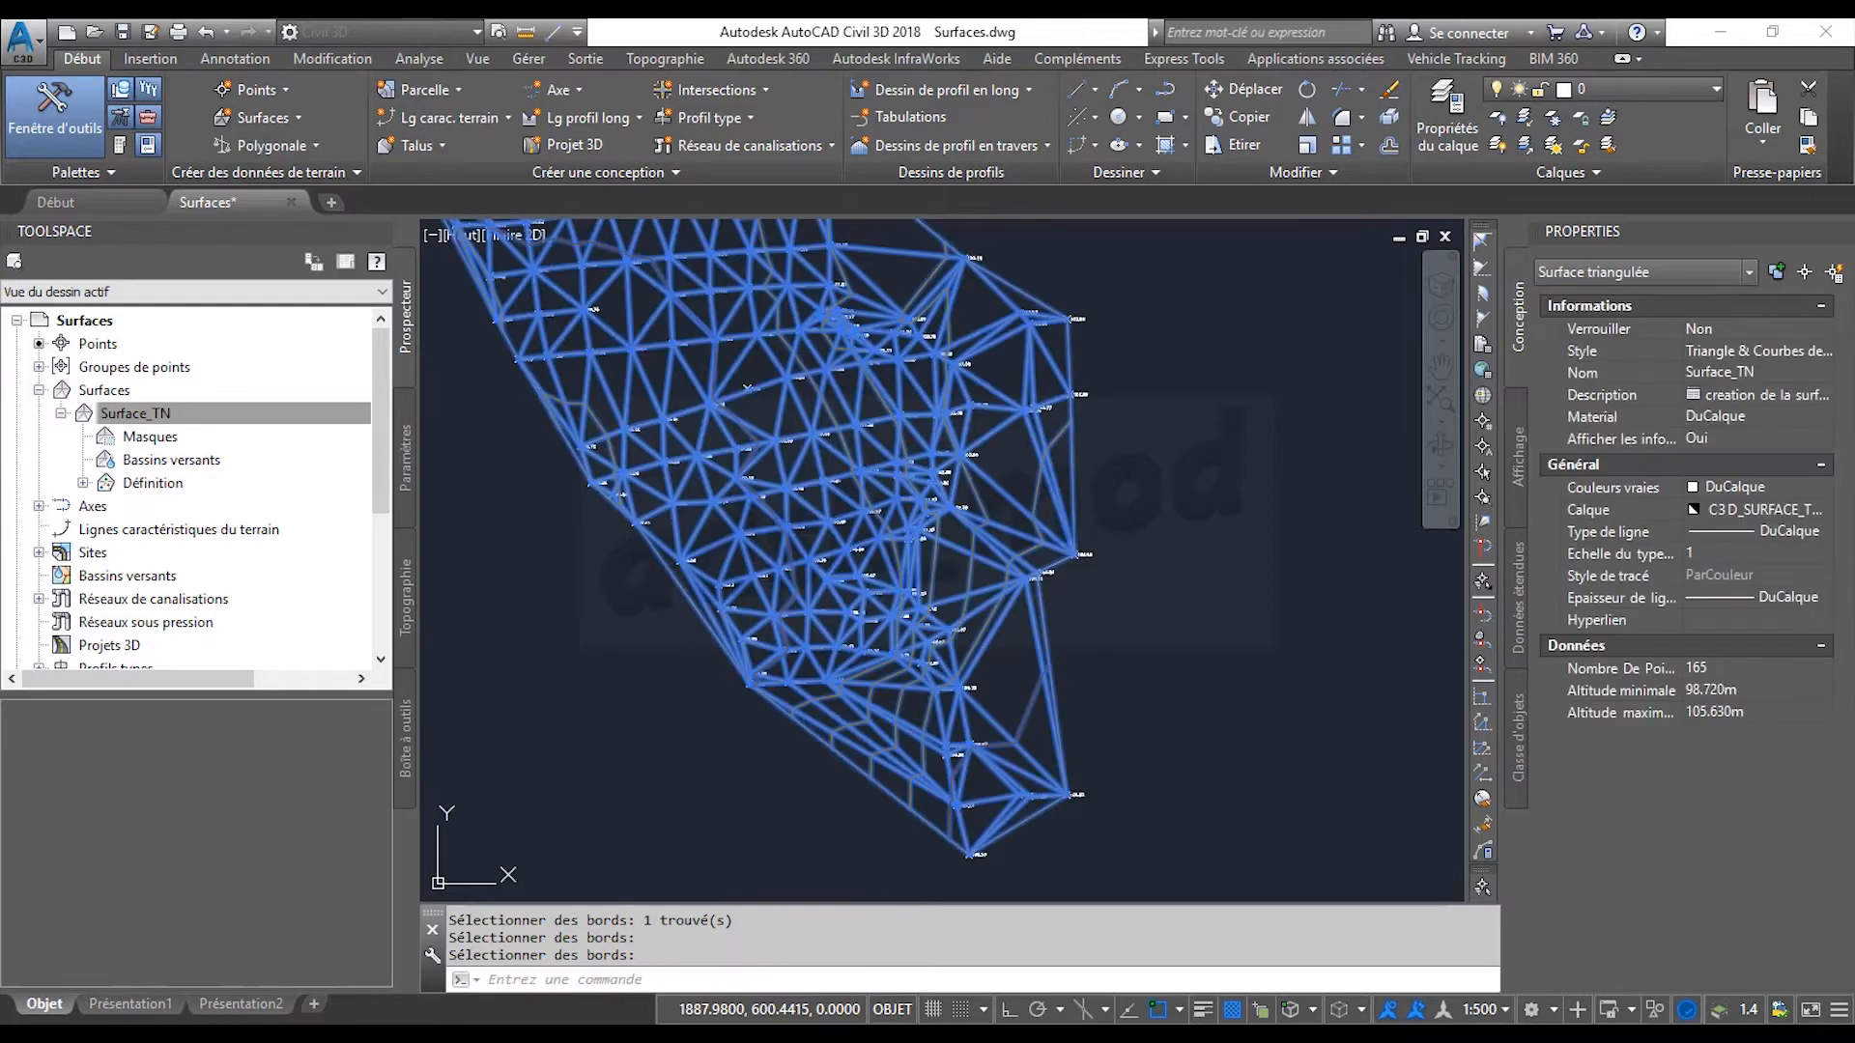
Add a surface line from the southeastern 105.63 point to the next boundary point north, closing the eastern edge.
left_click(789, 145)
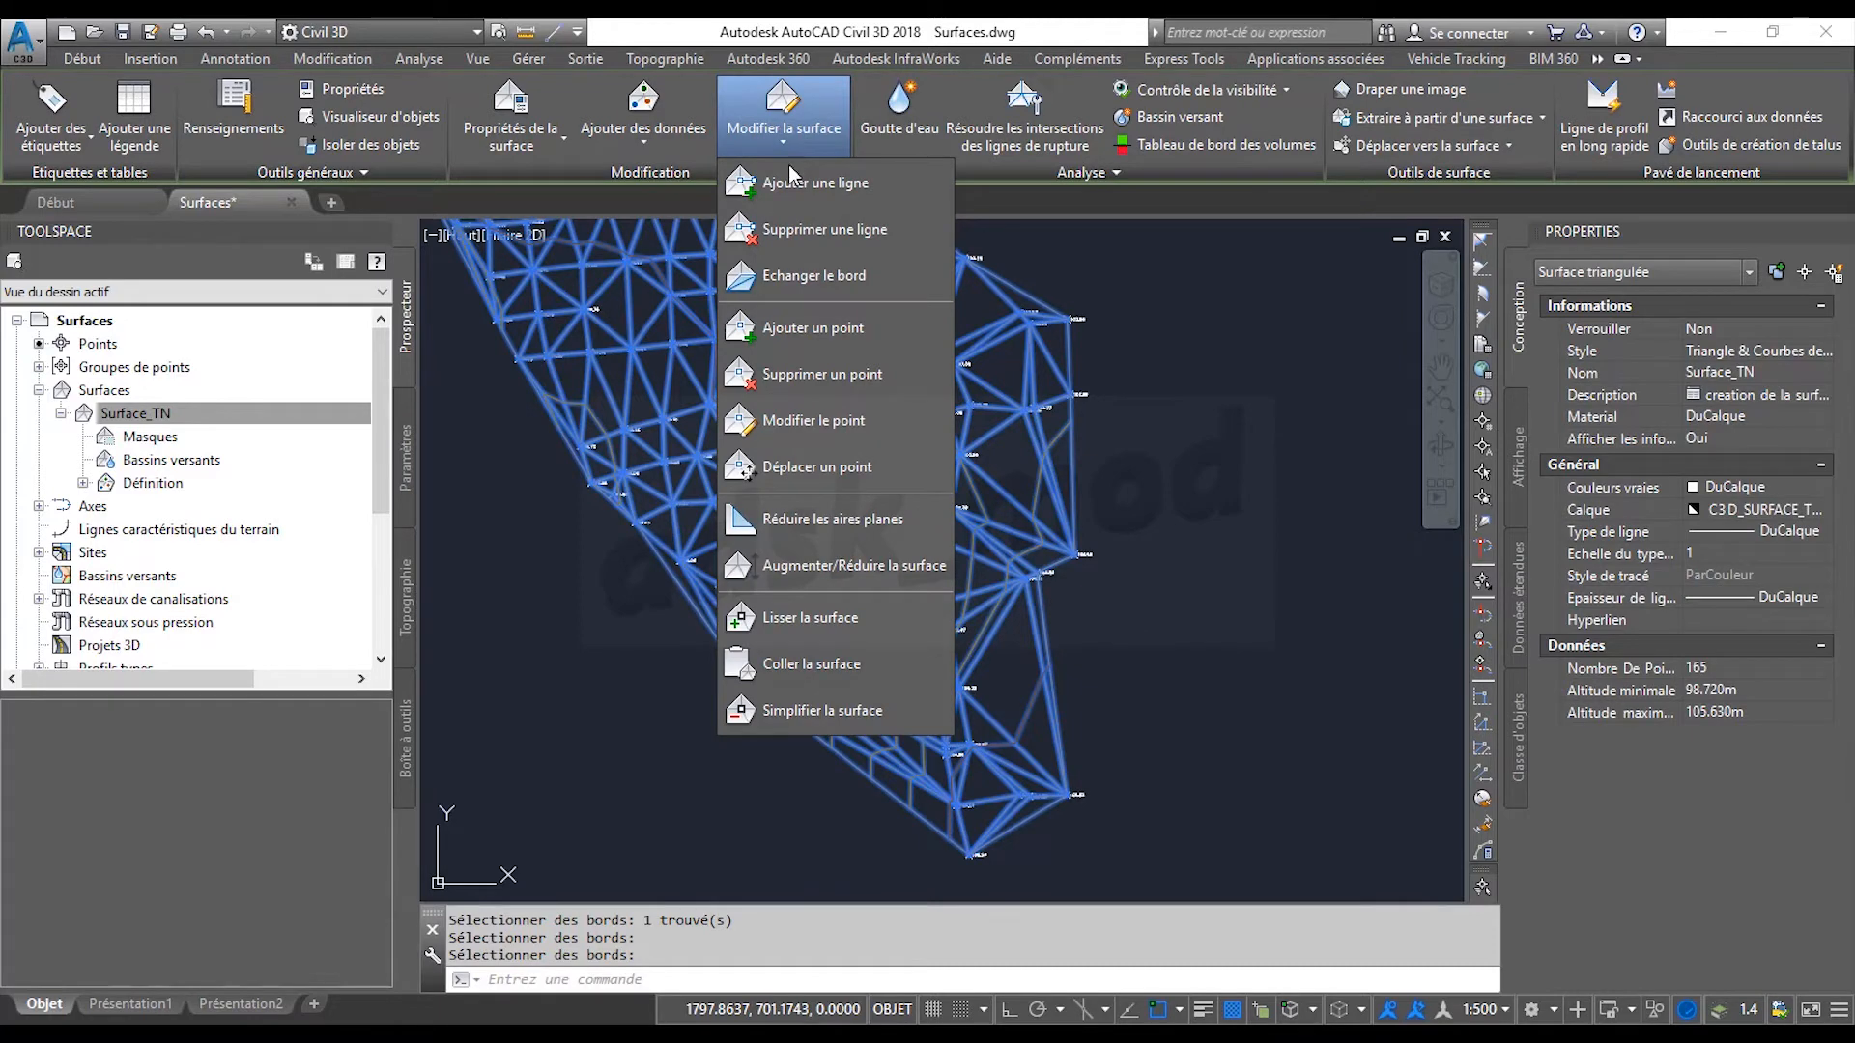
left_click(791, 183)
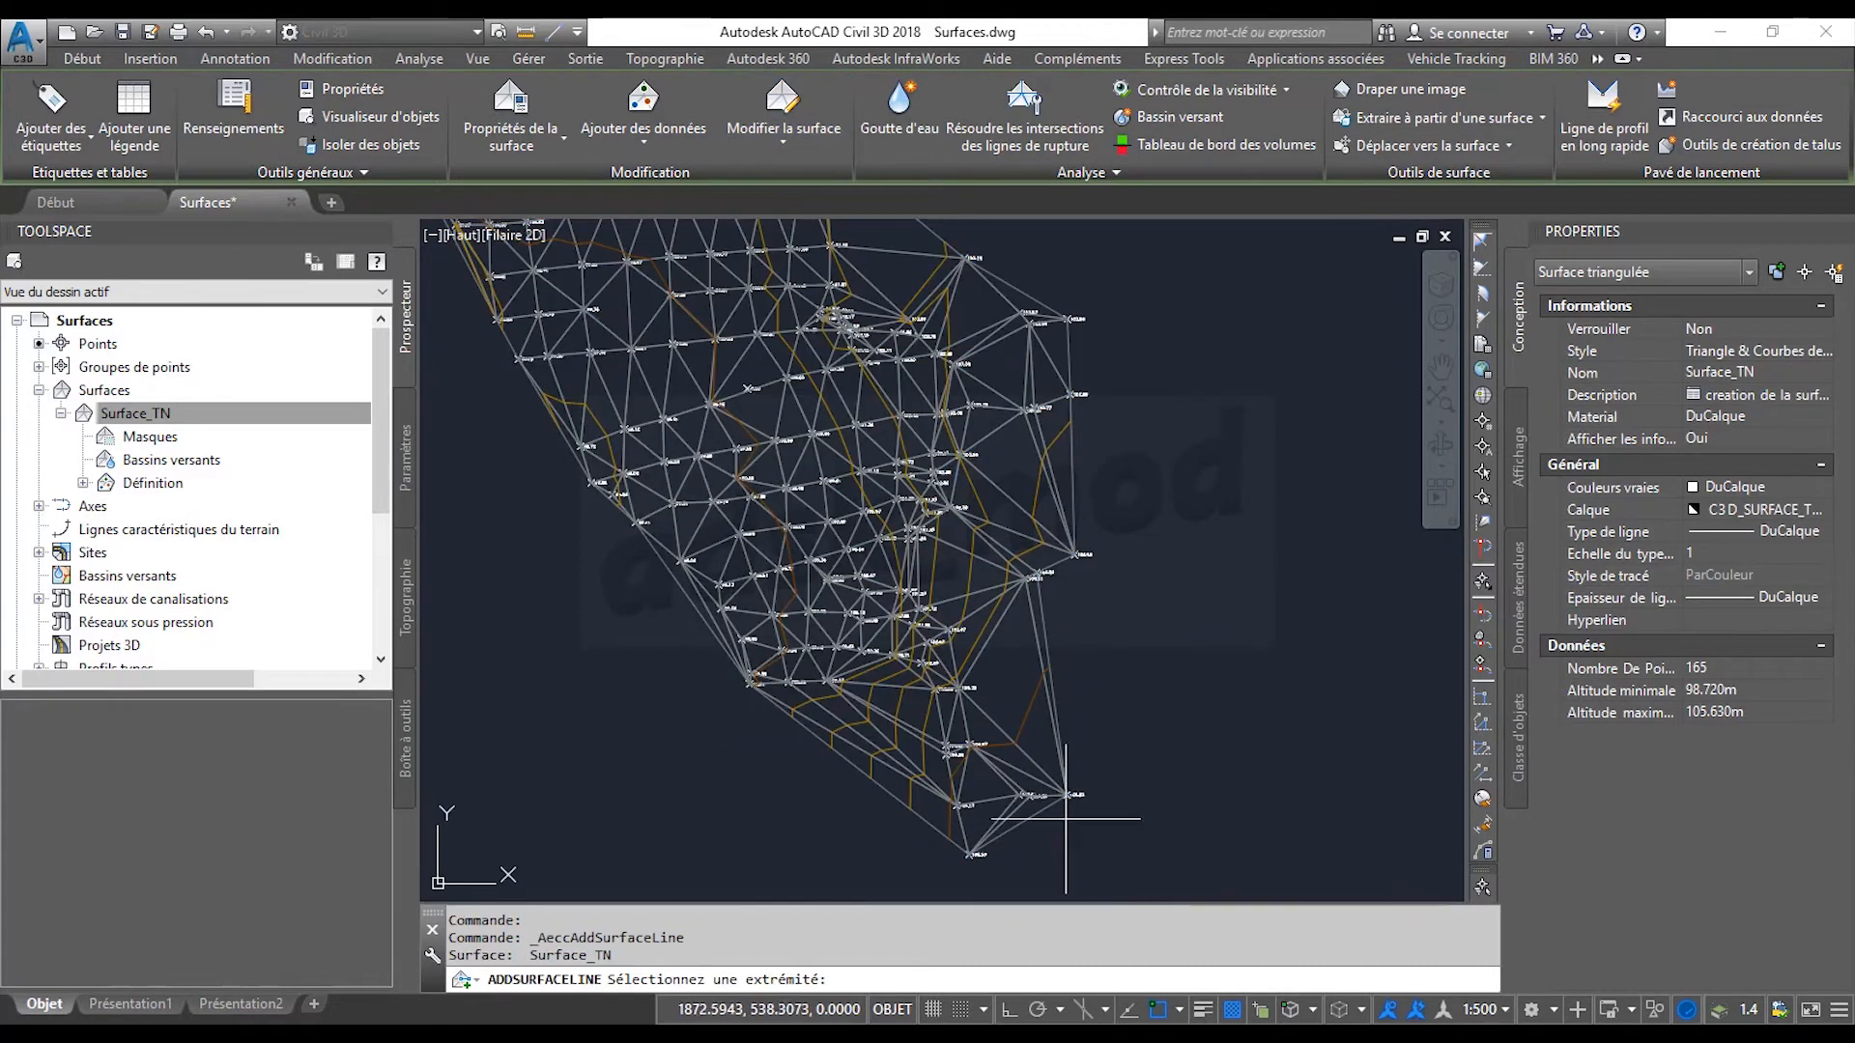
left_click(1067, 794)
left_click(1075, 555)
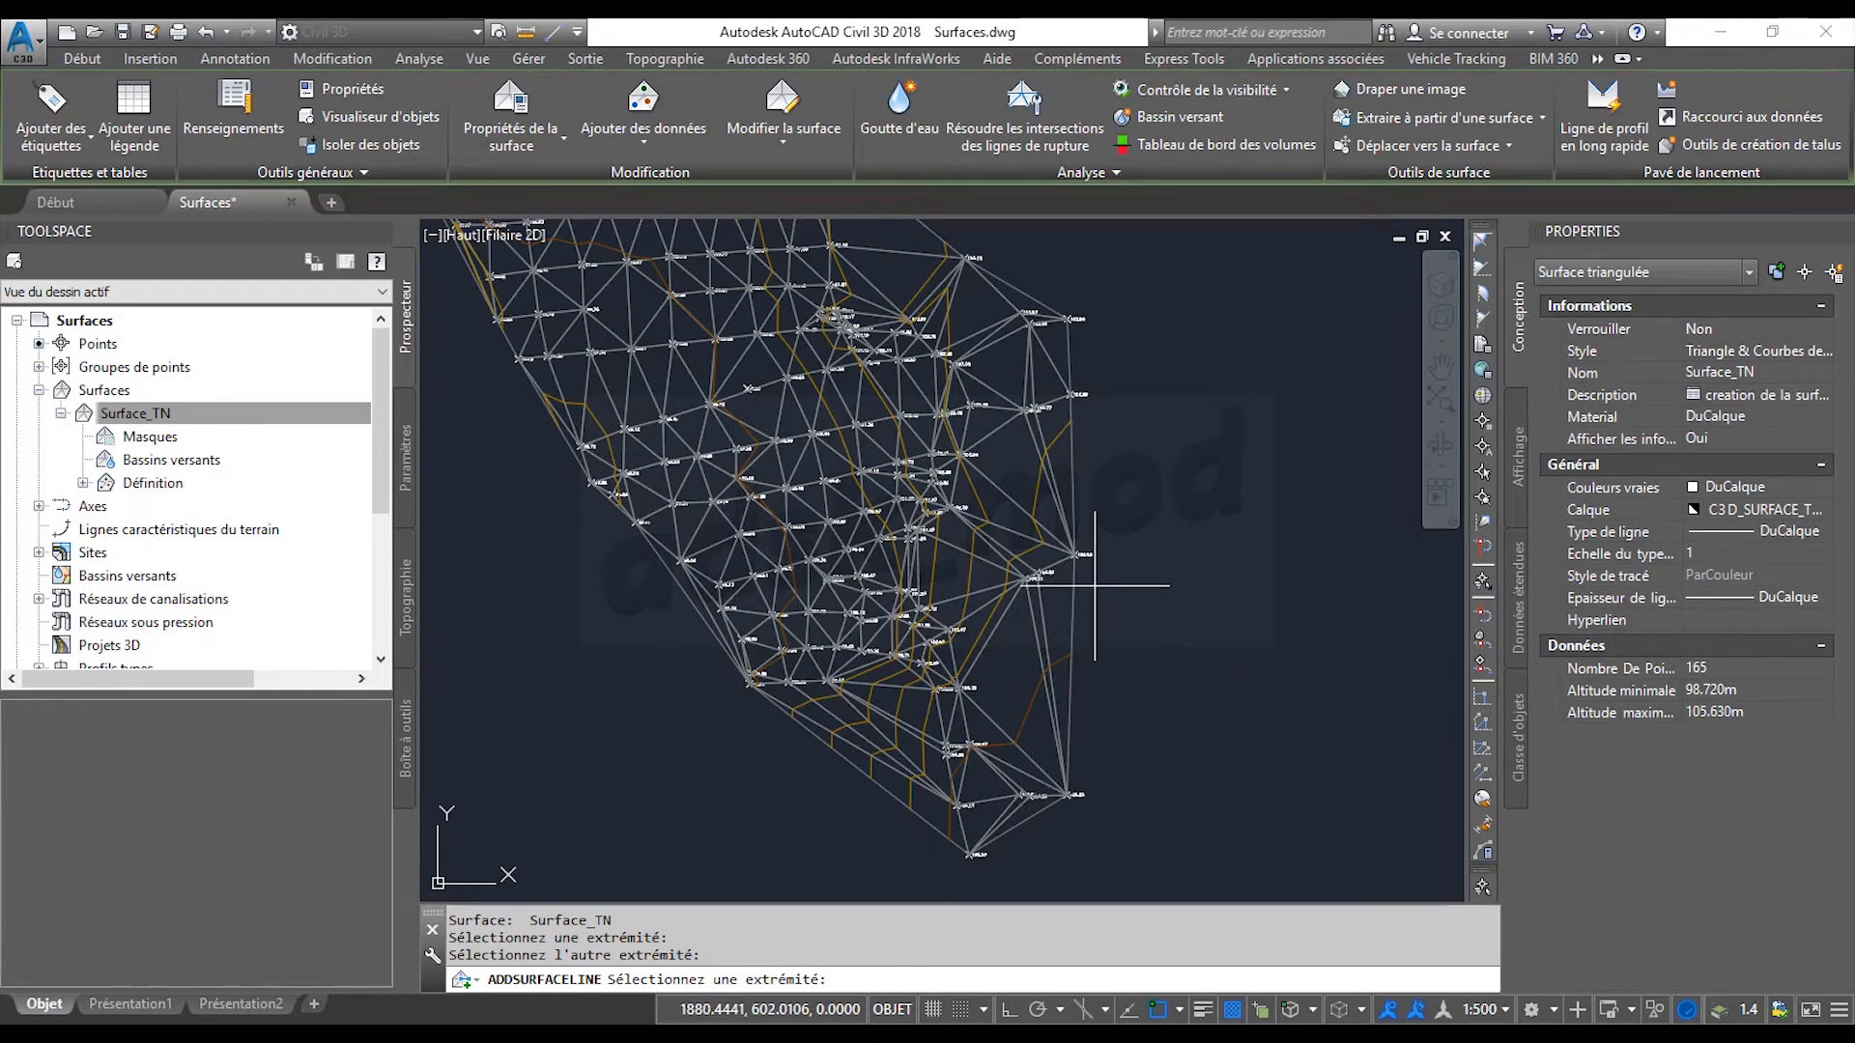
key("Return")
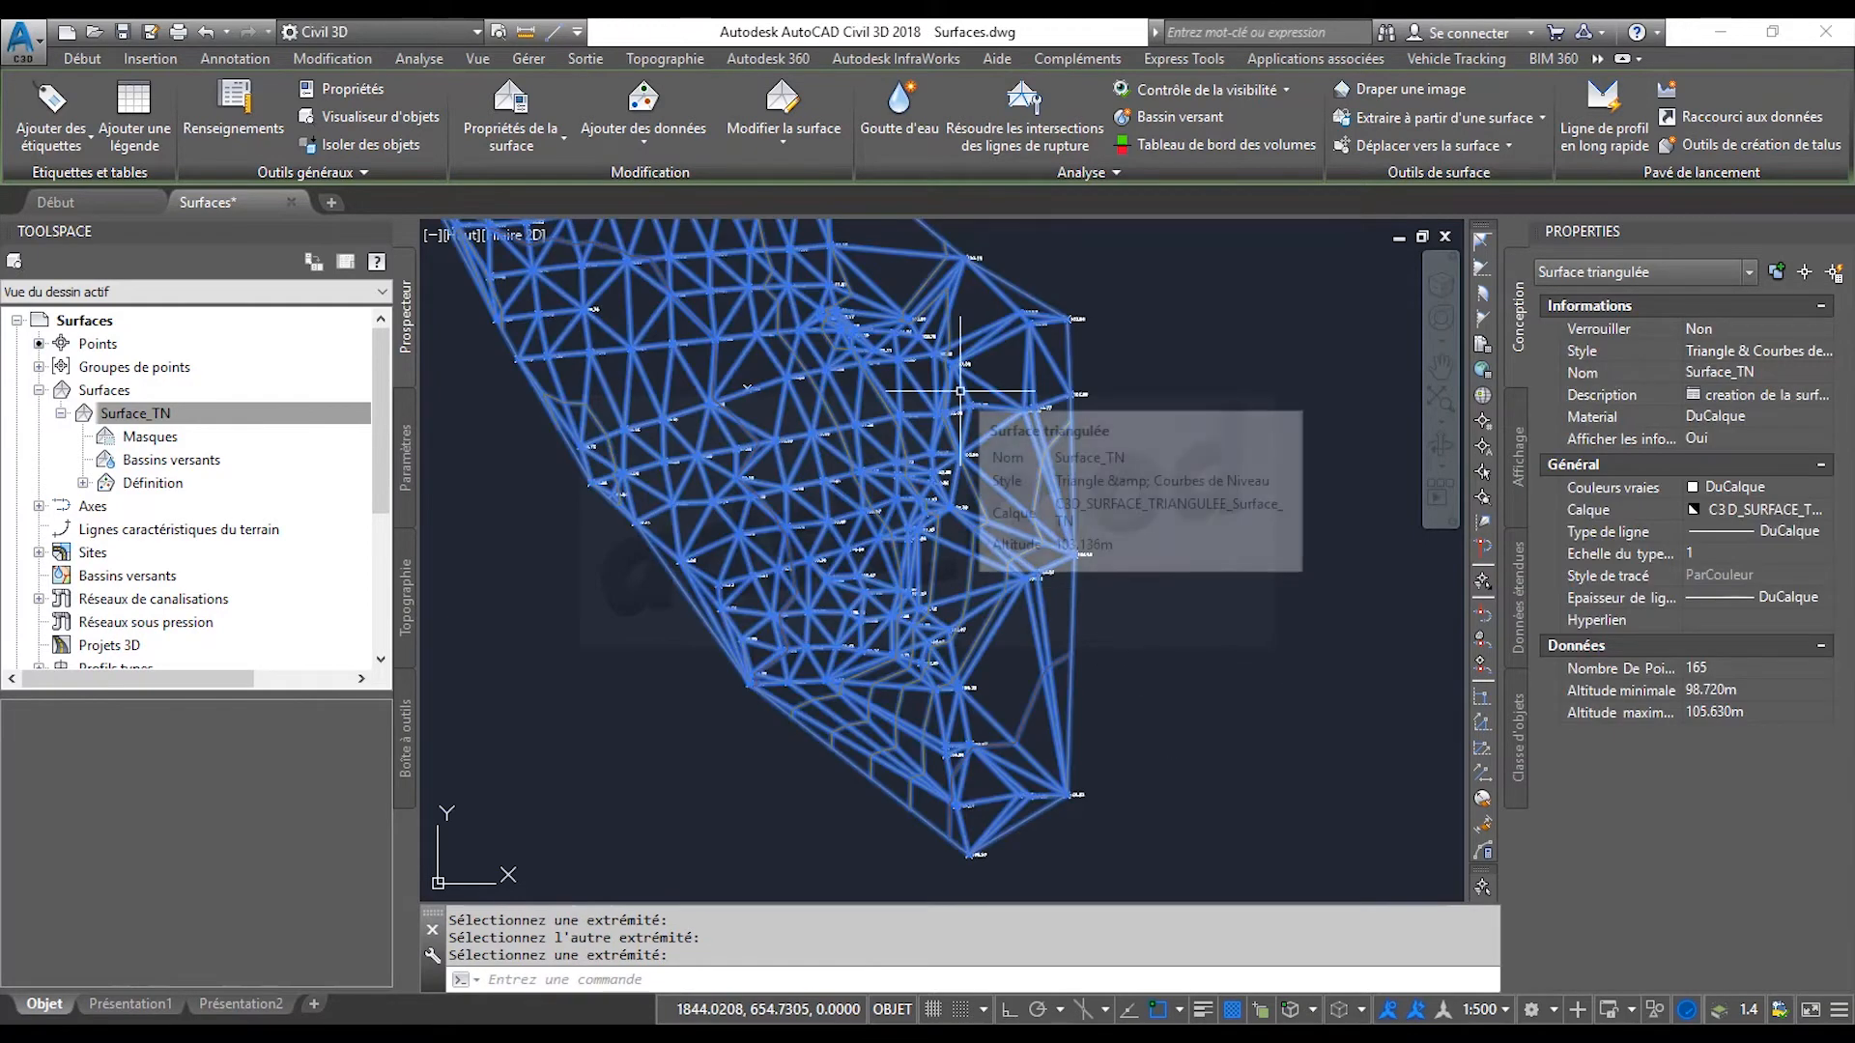
Swap the triangle edge running between the 104.32 and 105.63 points of Surface_TN.
left_click(775, 154)
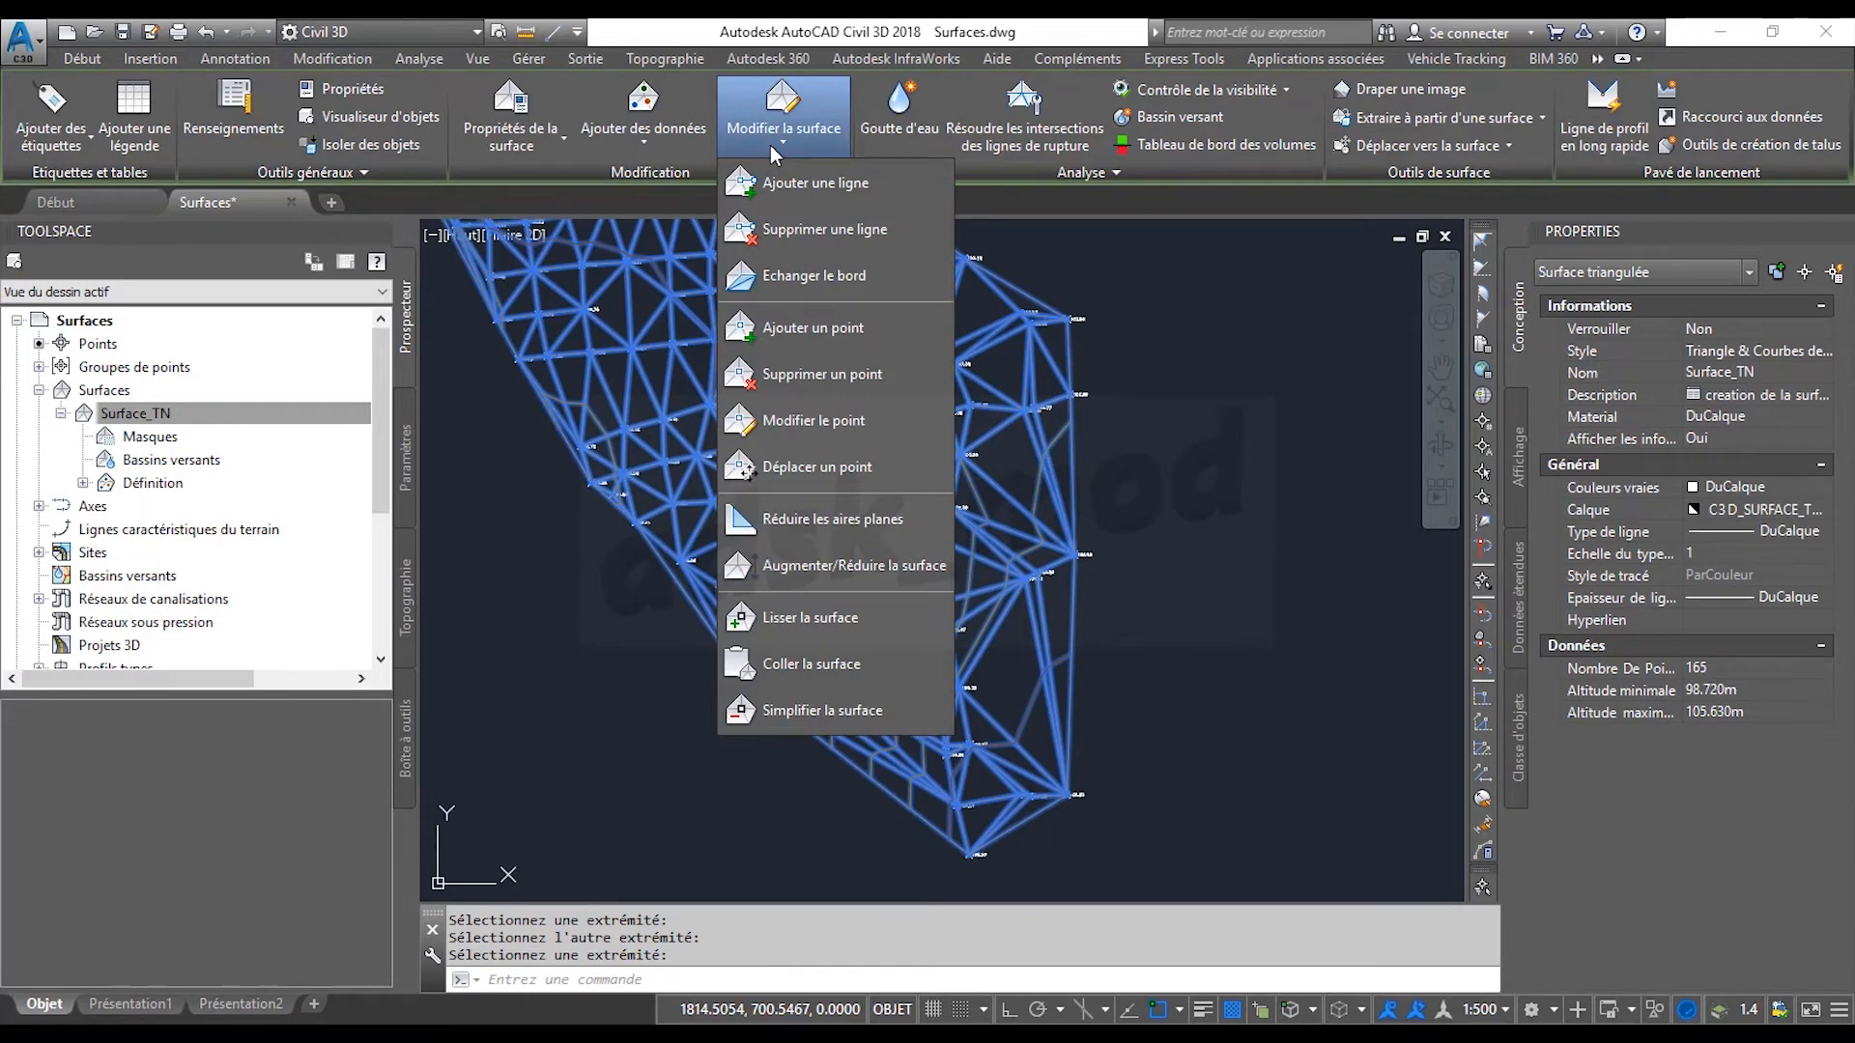
left_click(783, 278)
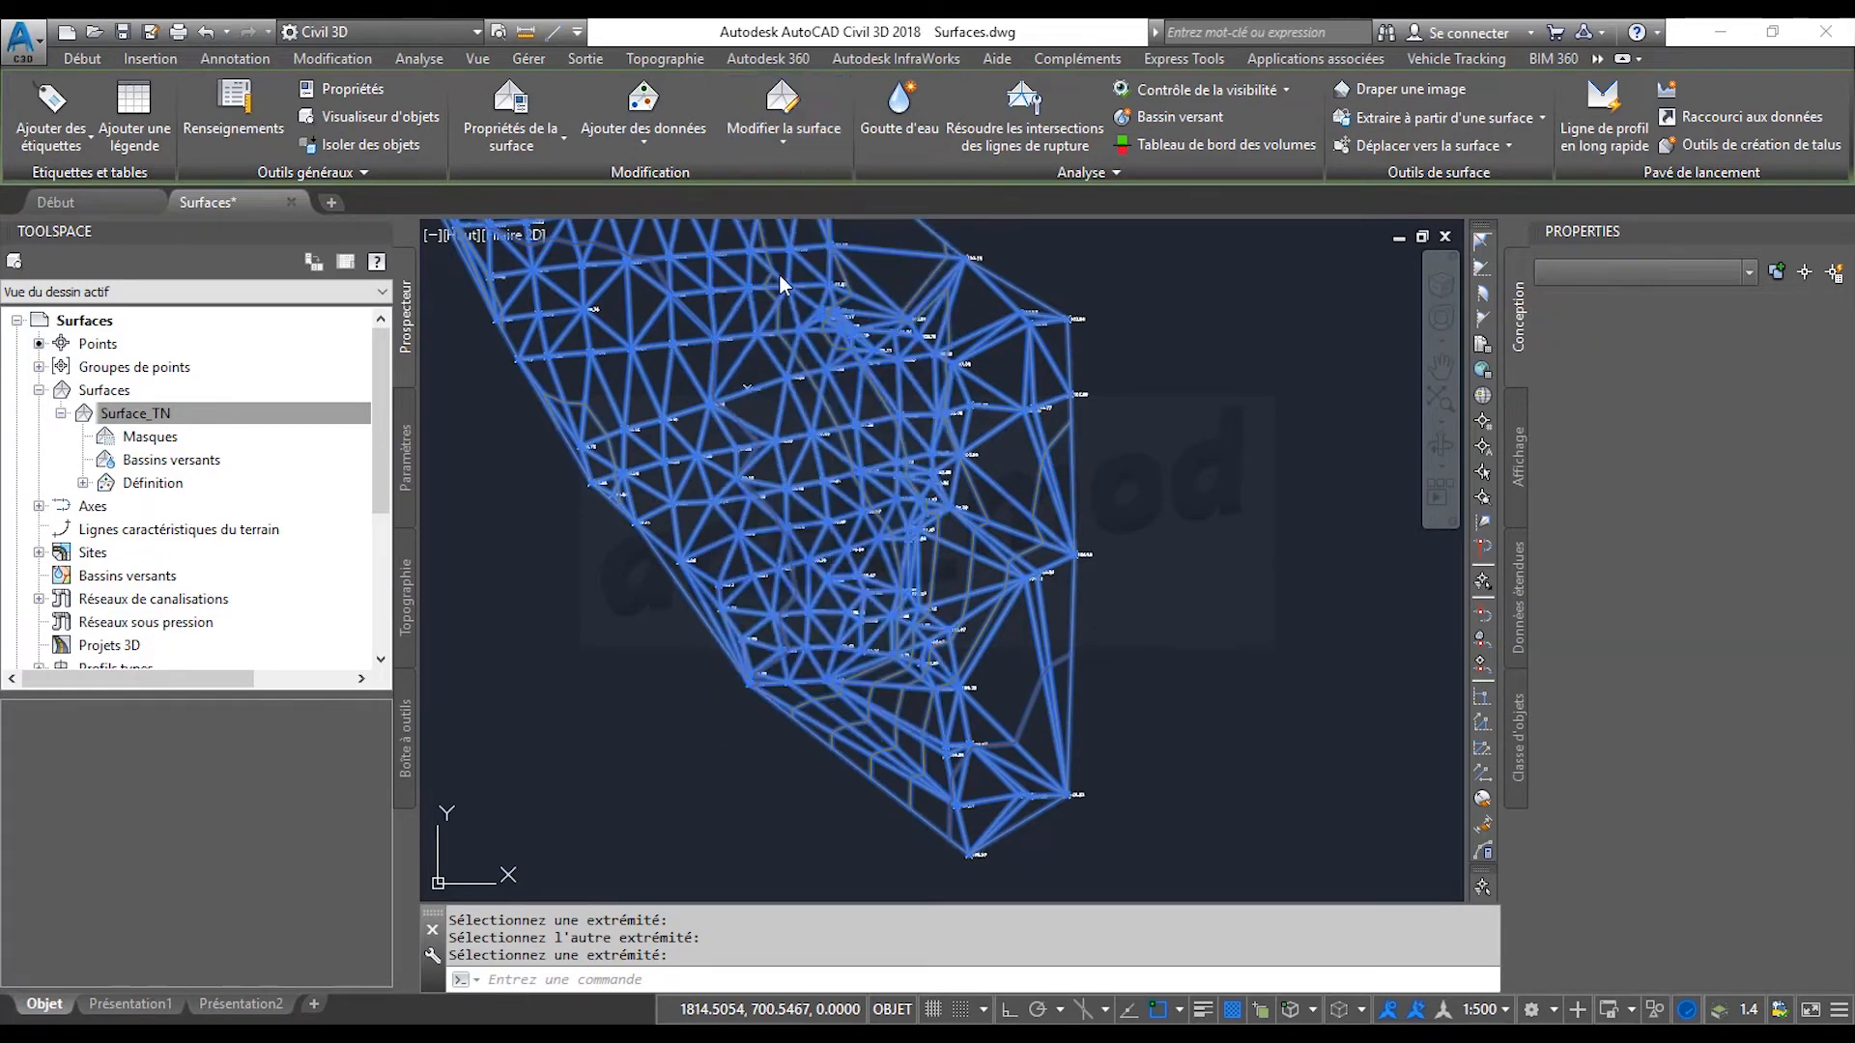
scroll(1019, 746, "up", 5)
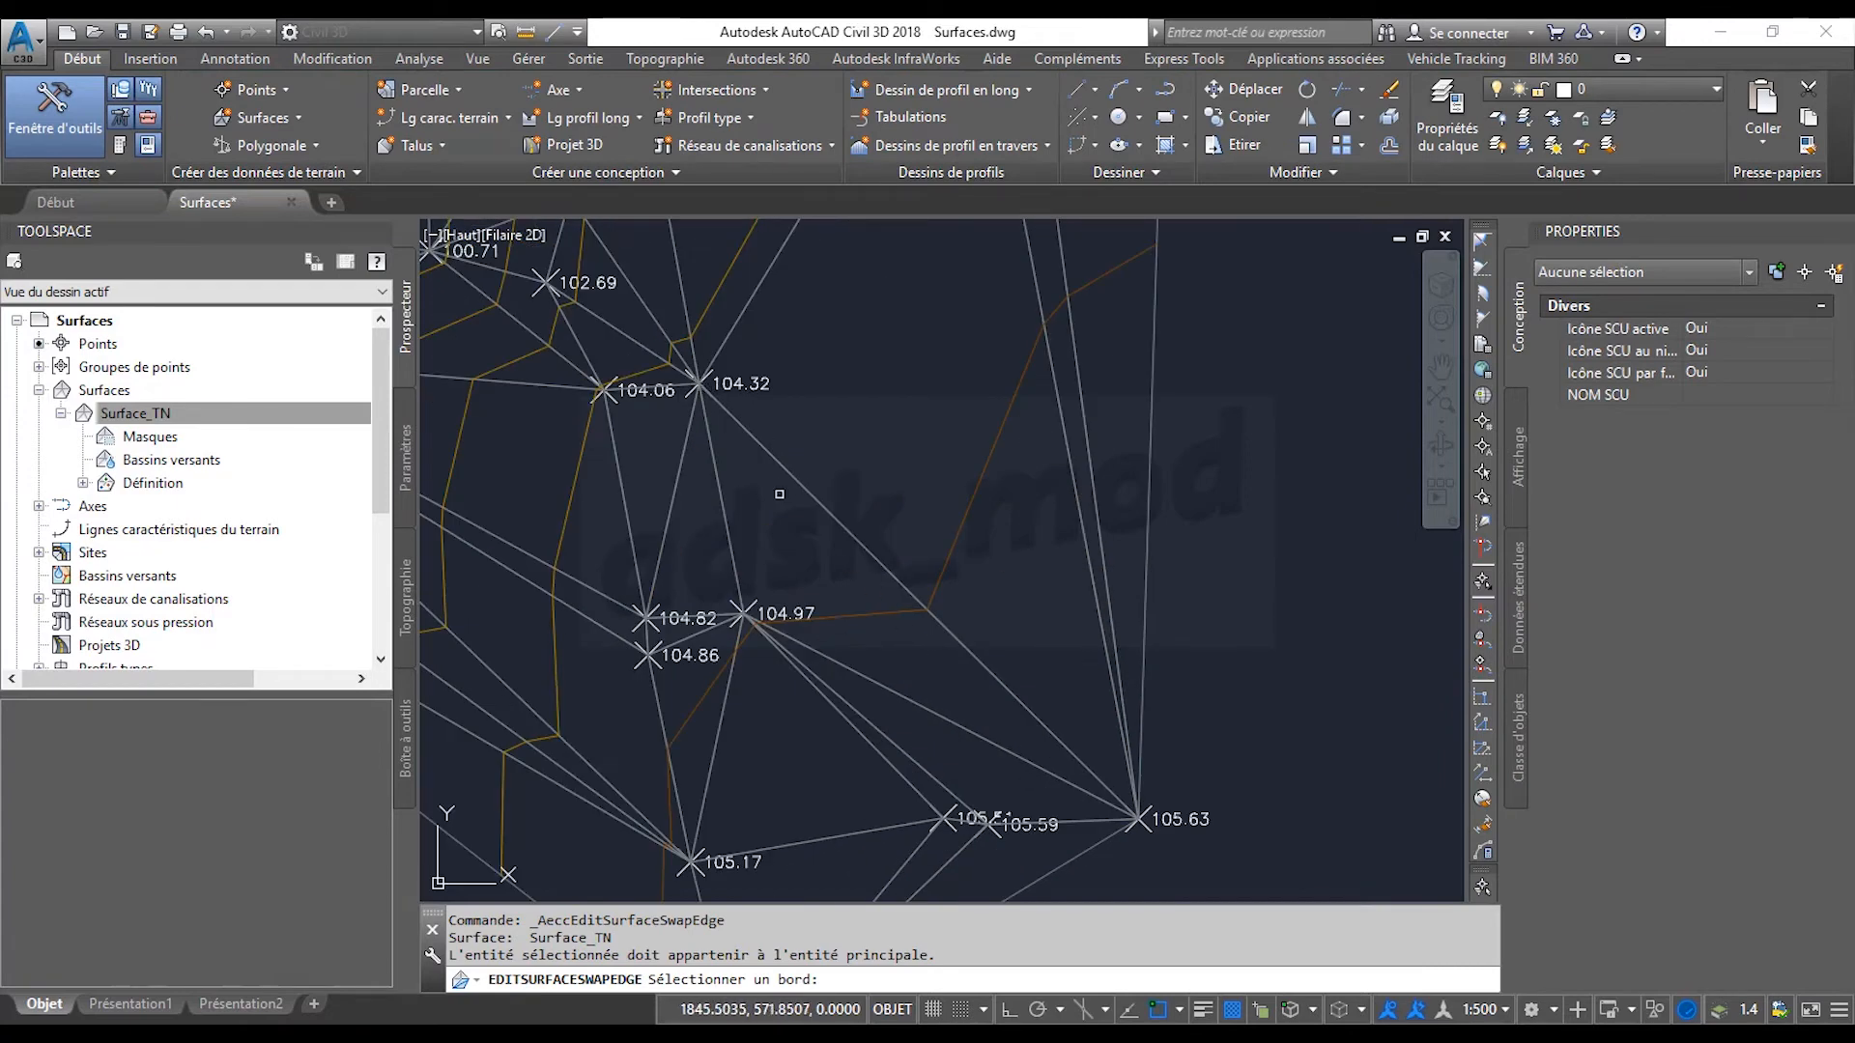
left_click(882, 567)
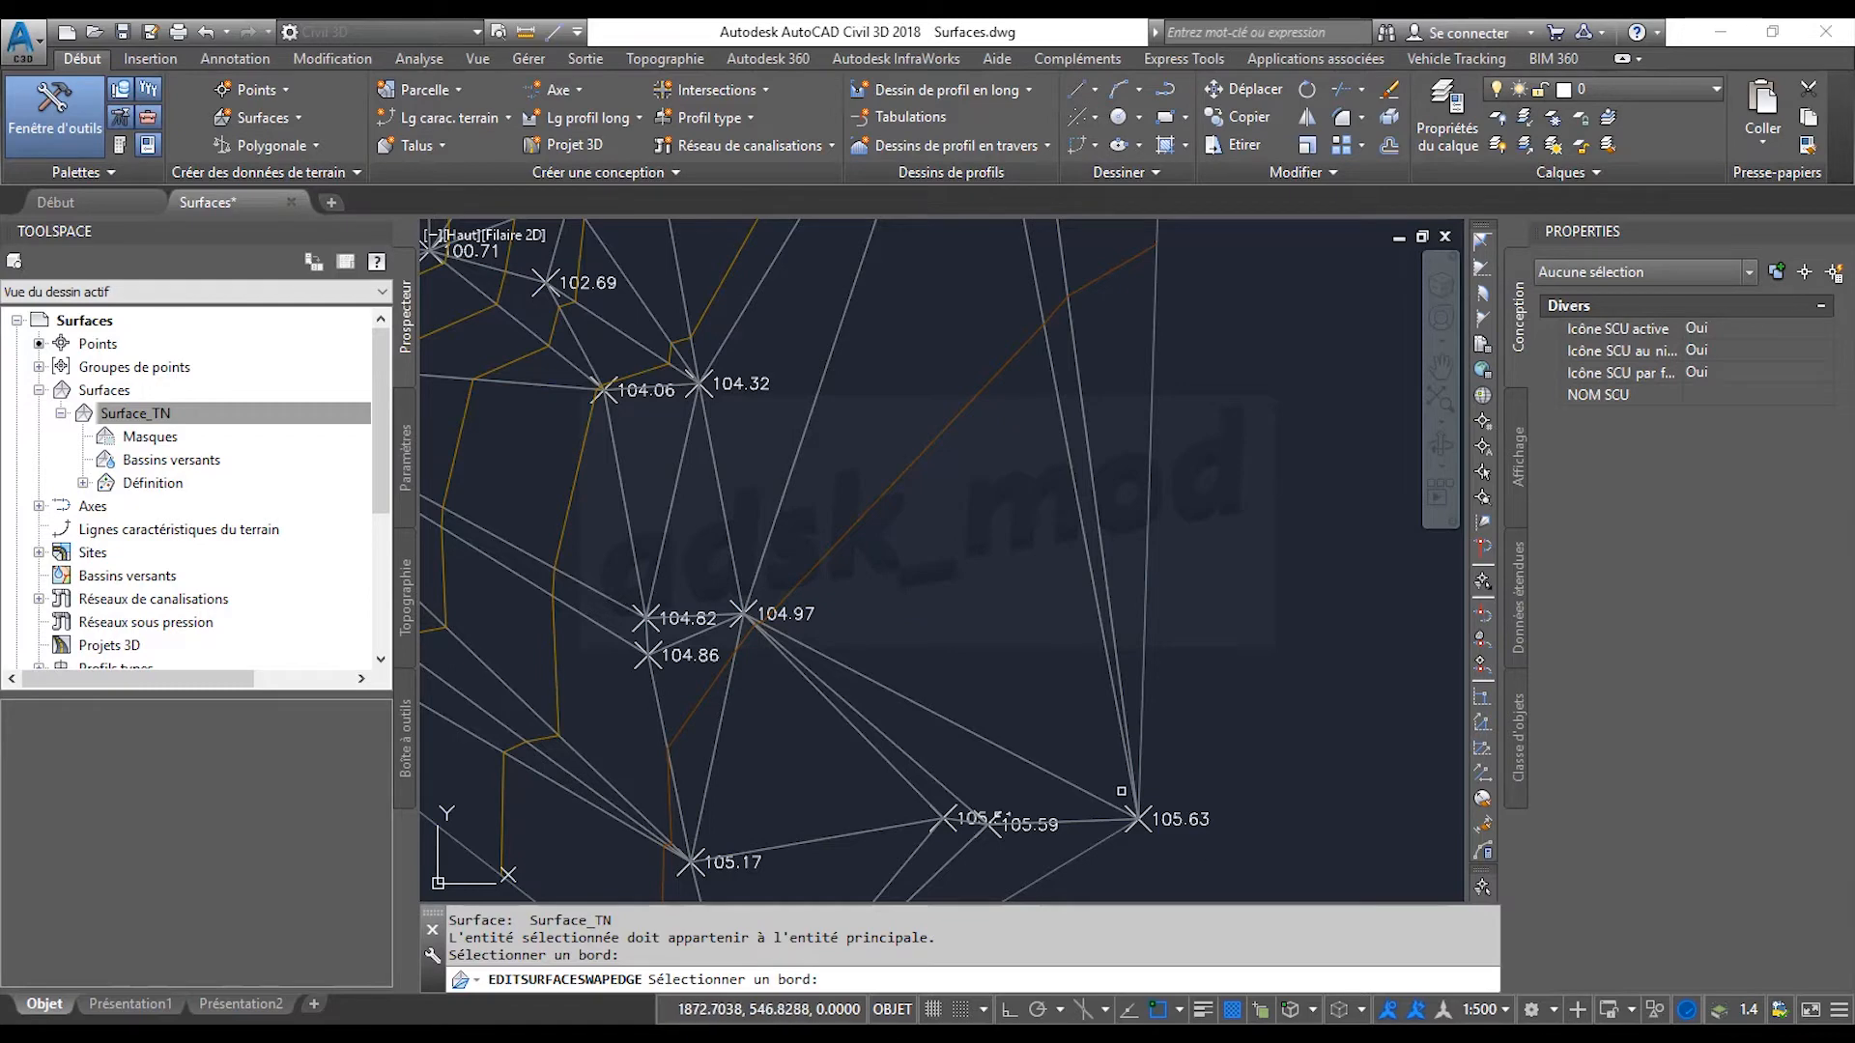
scroll(740, 614, "down", 2)
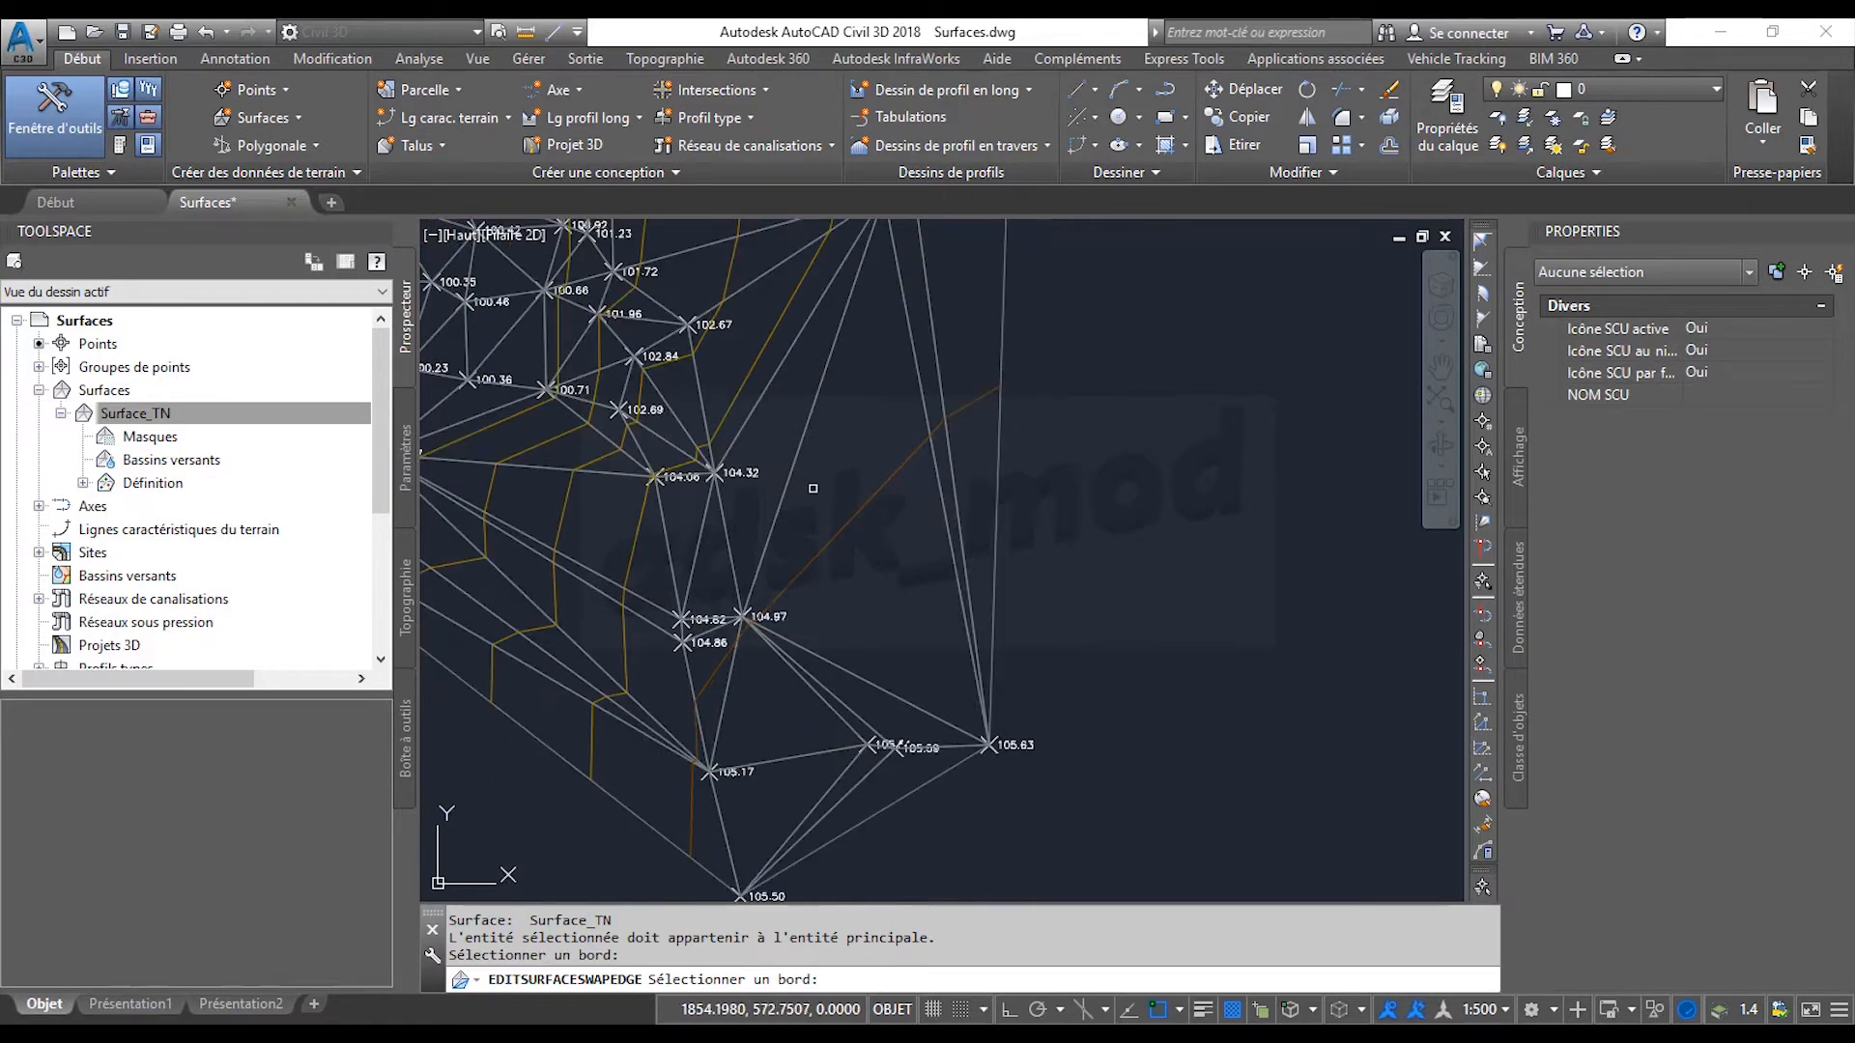
middle_click_drag(872, 271, 887, 453)
scroll(900, 451, "down", 4)
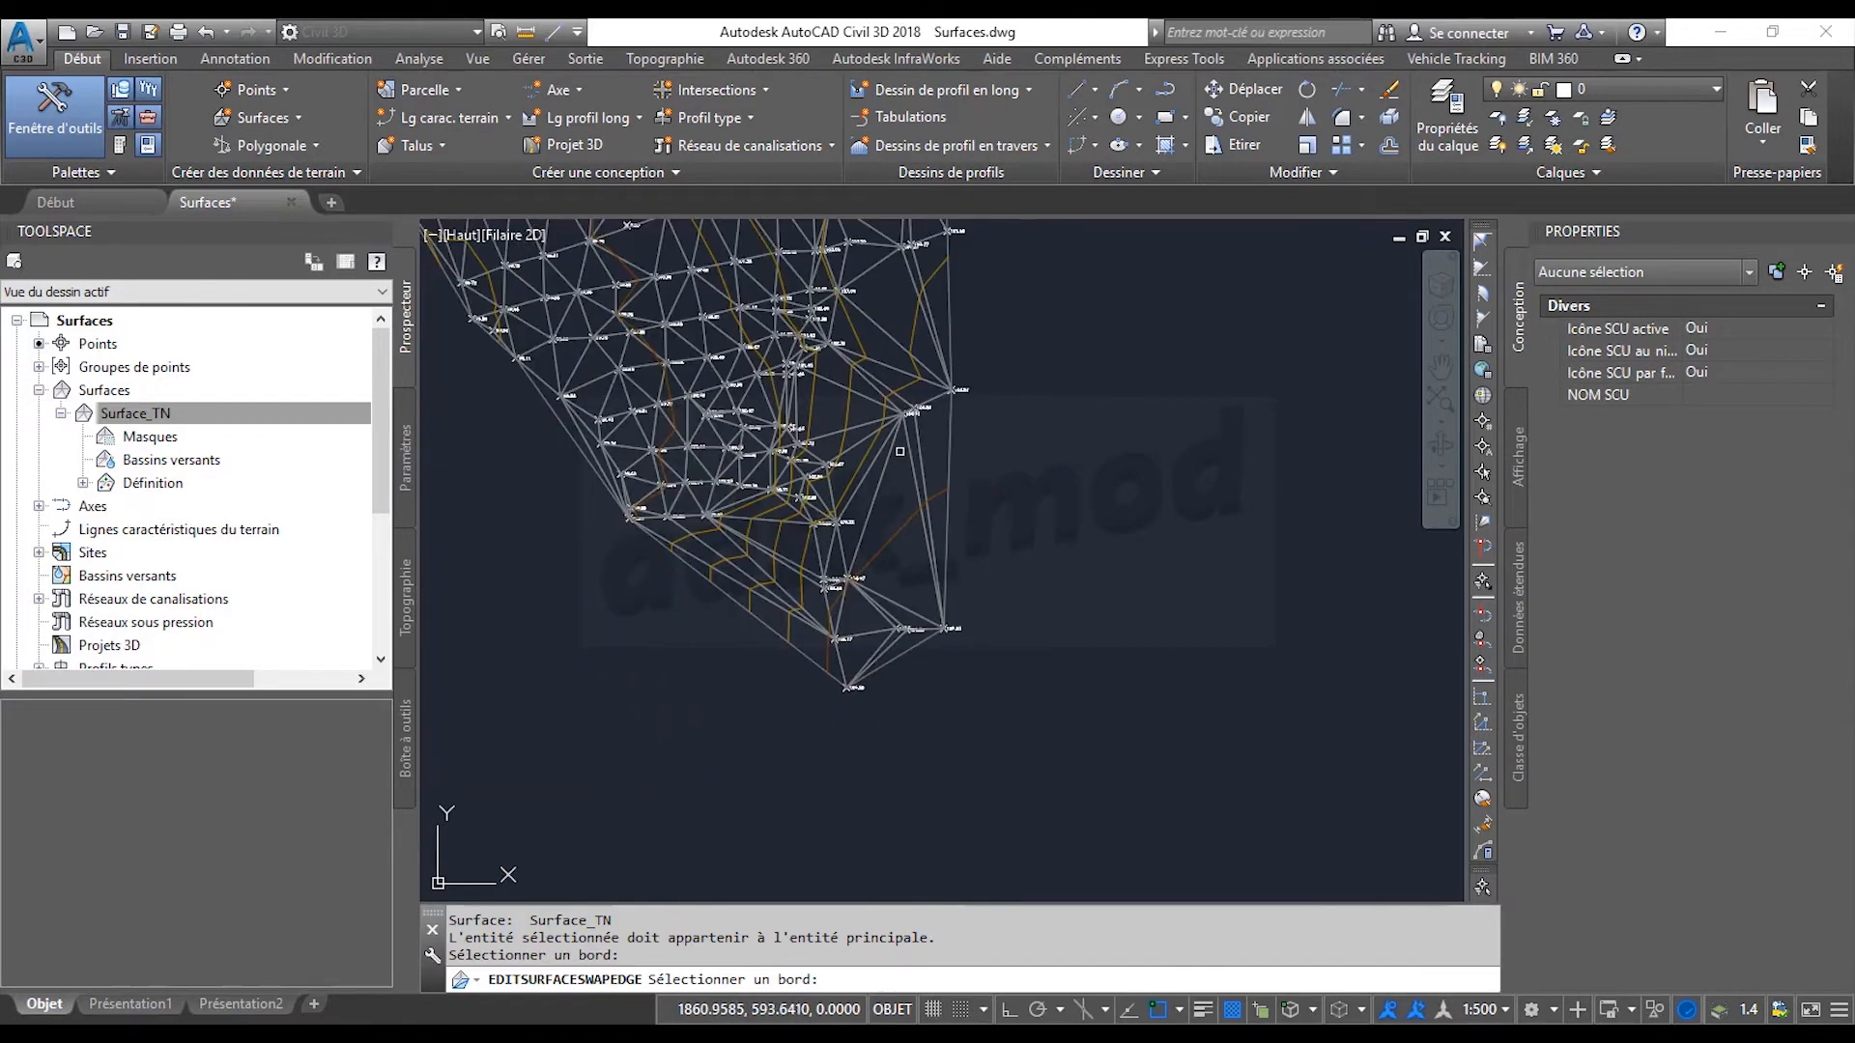
Finish the edge swapping and split the drawing area into two vertical viewports.
key("Return")
left_click(899, 498)
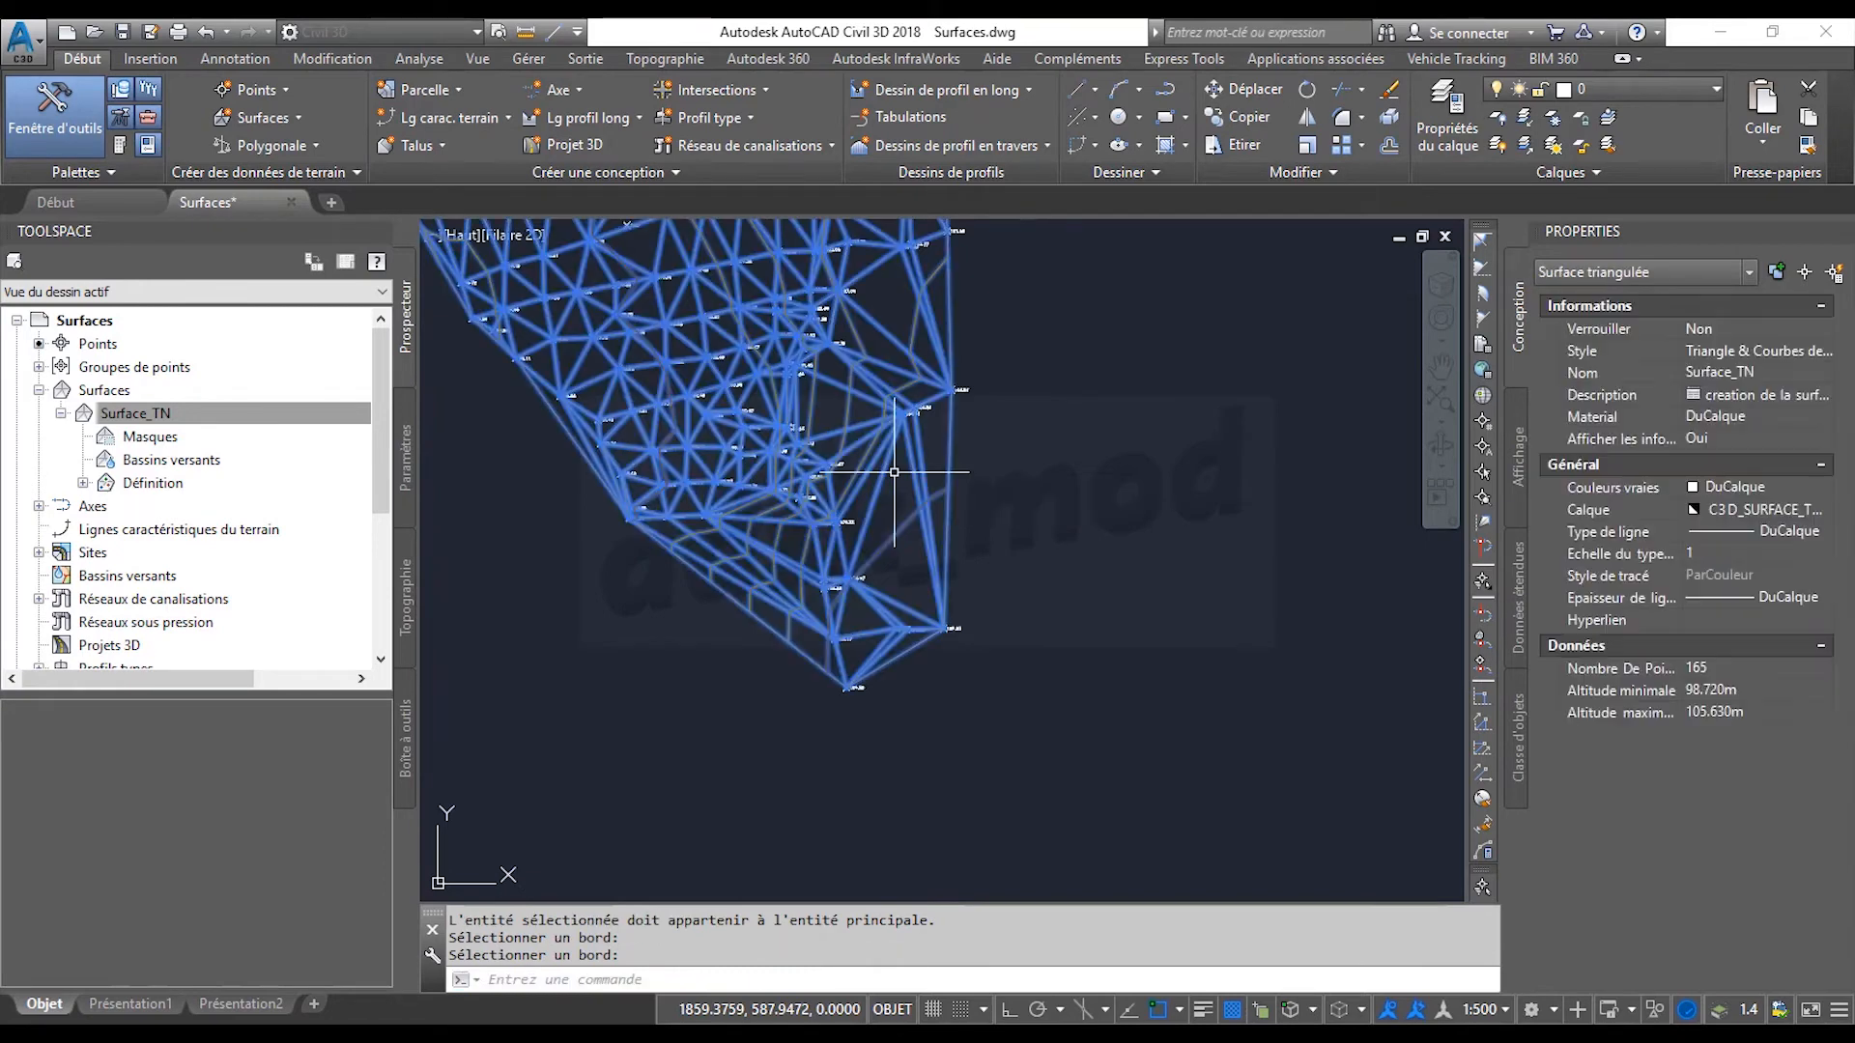
scroll(902, 505, "down", 4)
mouse_move(901, 466)
middle_mouse_down()
mouse_move(740, 596)
mouse_move(684, 583)
middle_mouse_up()
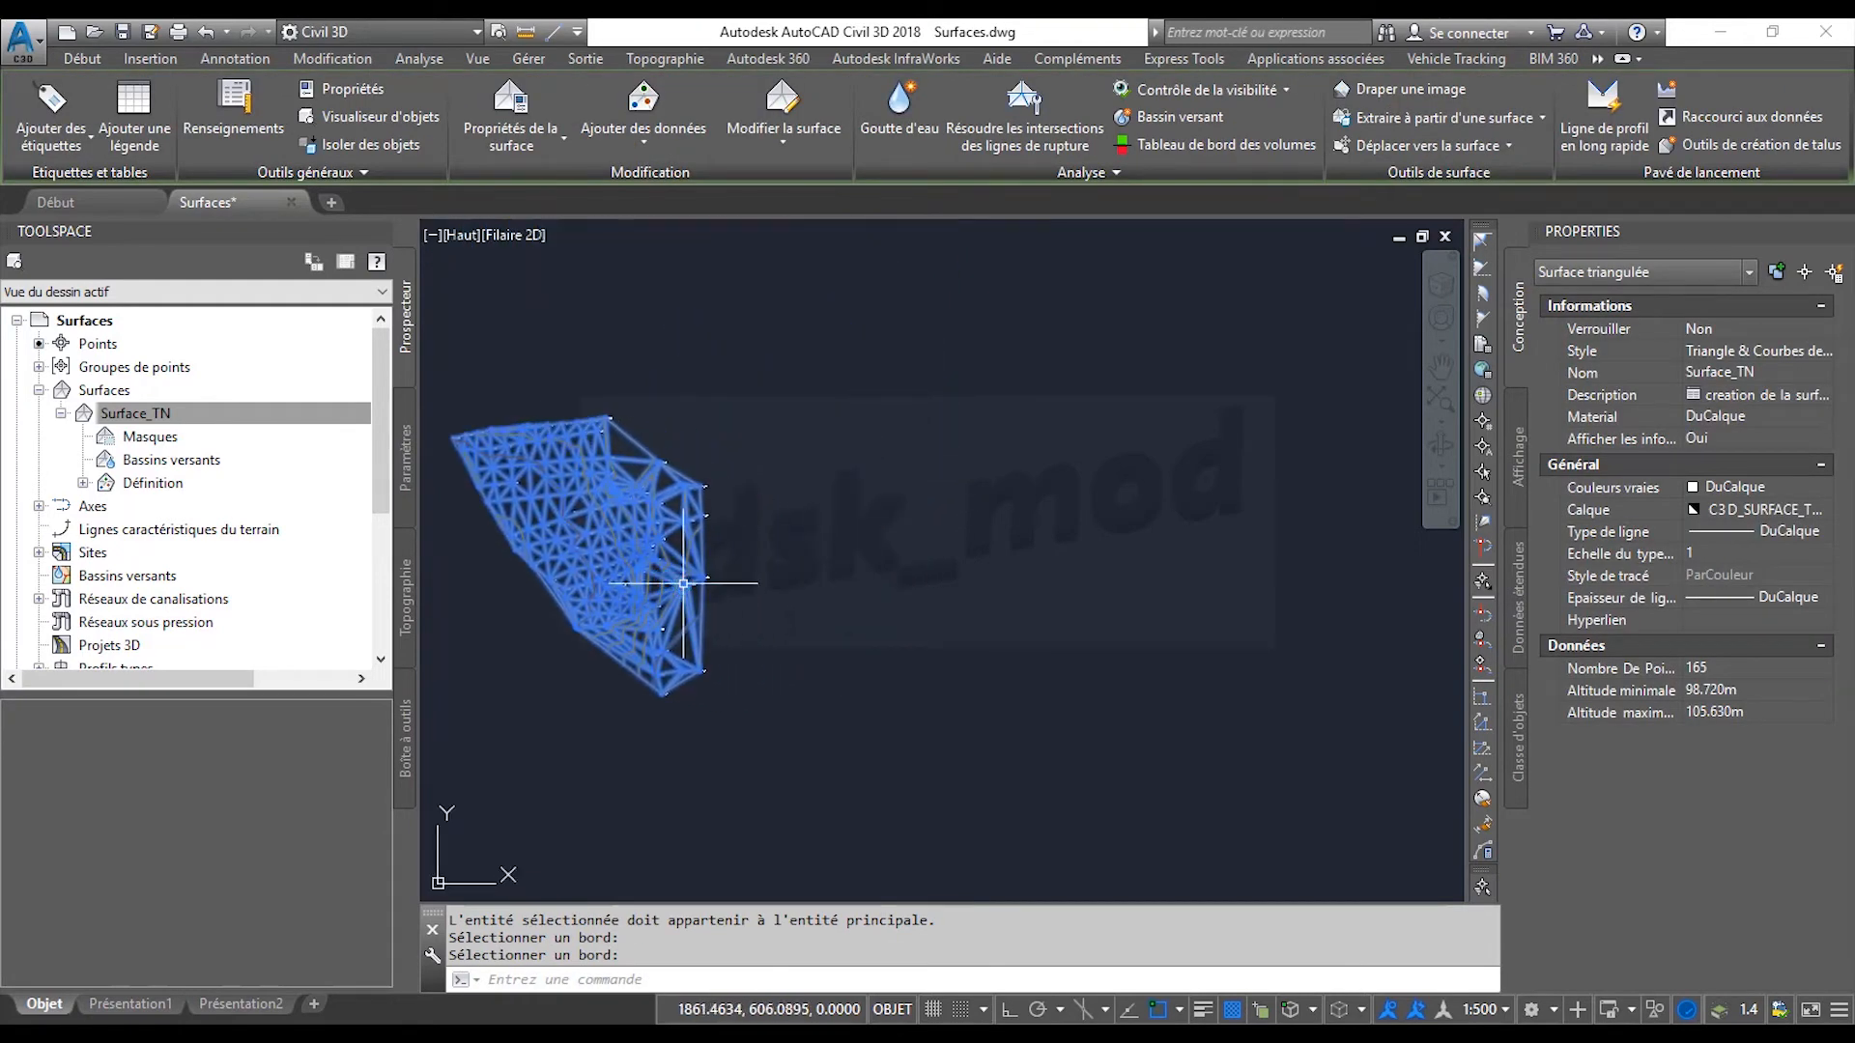
left_click(432, 234)
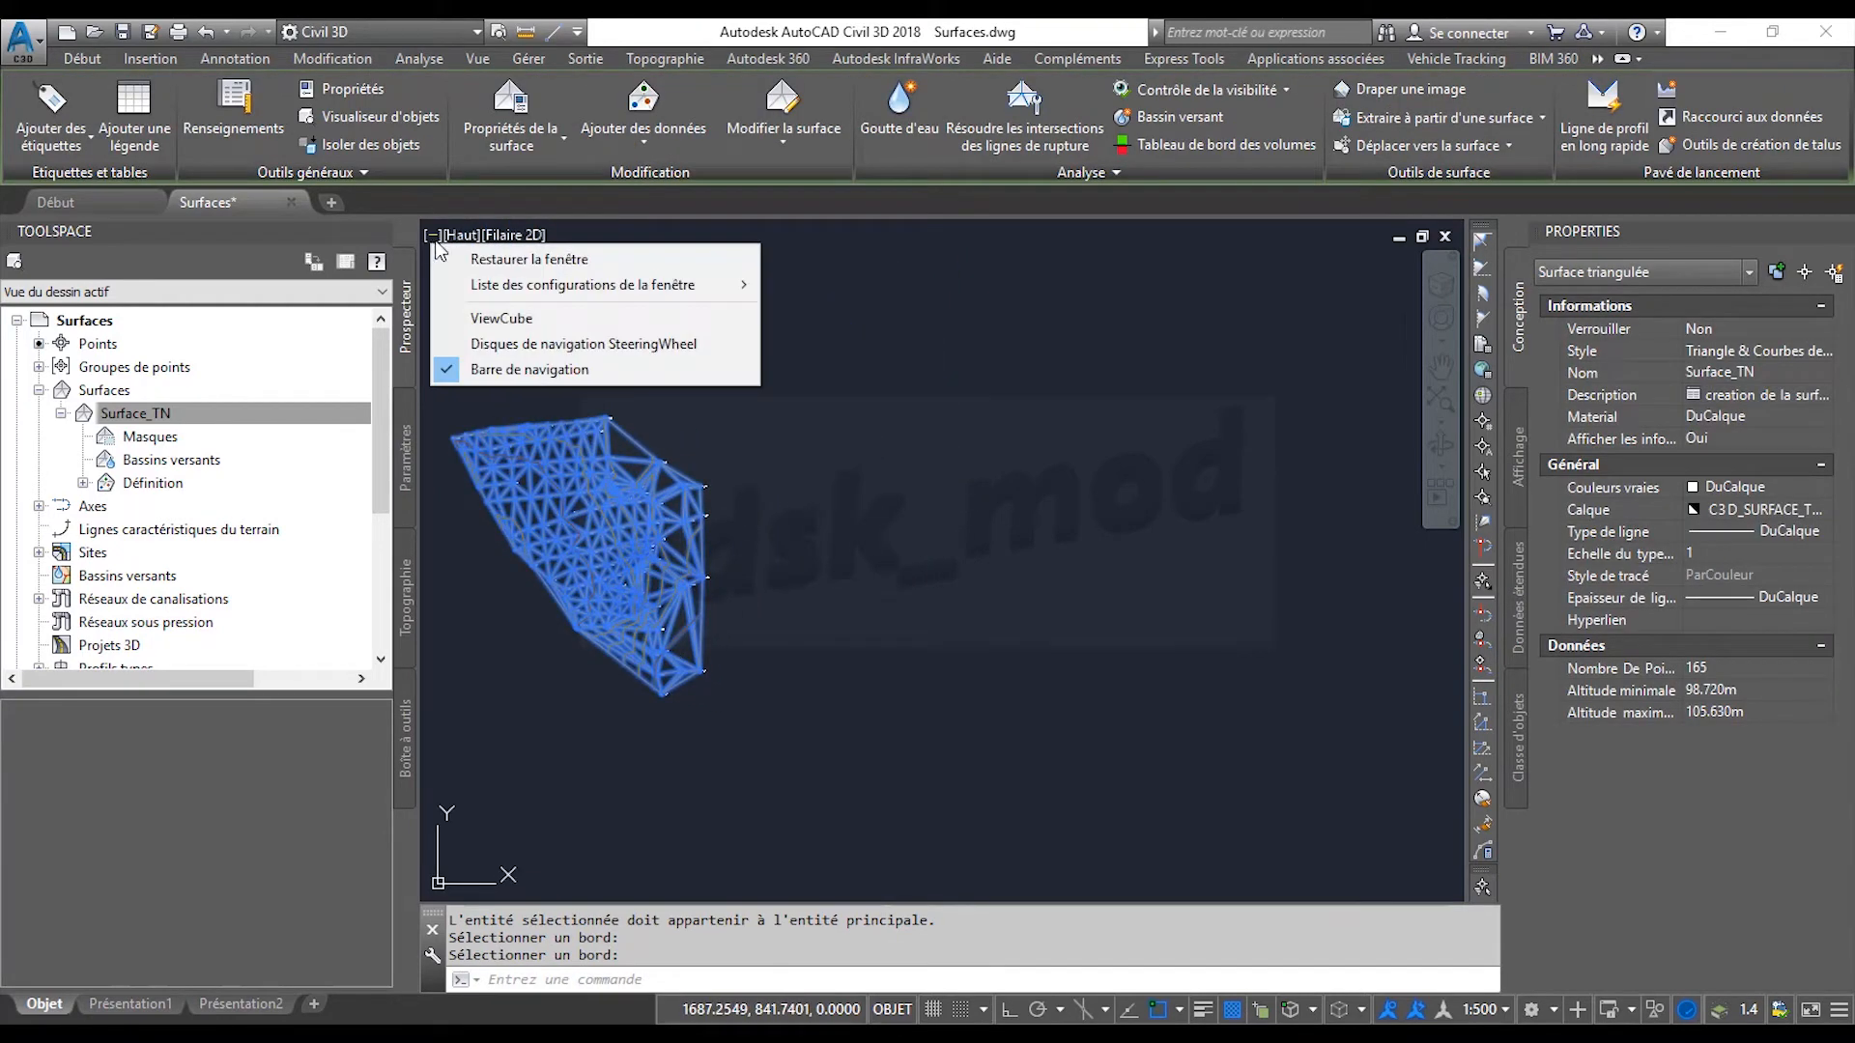
mouse_move(507, 286)
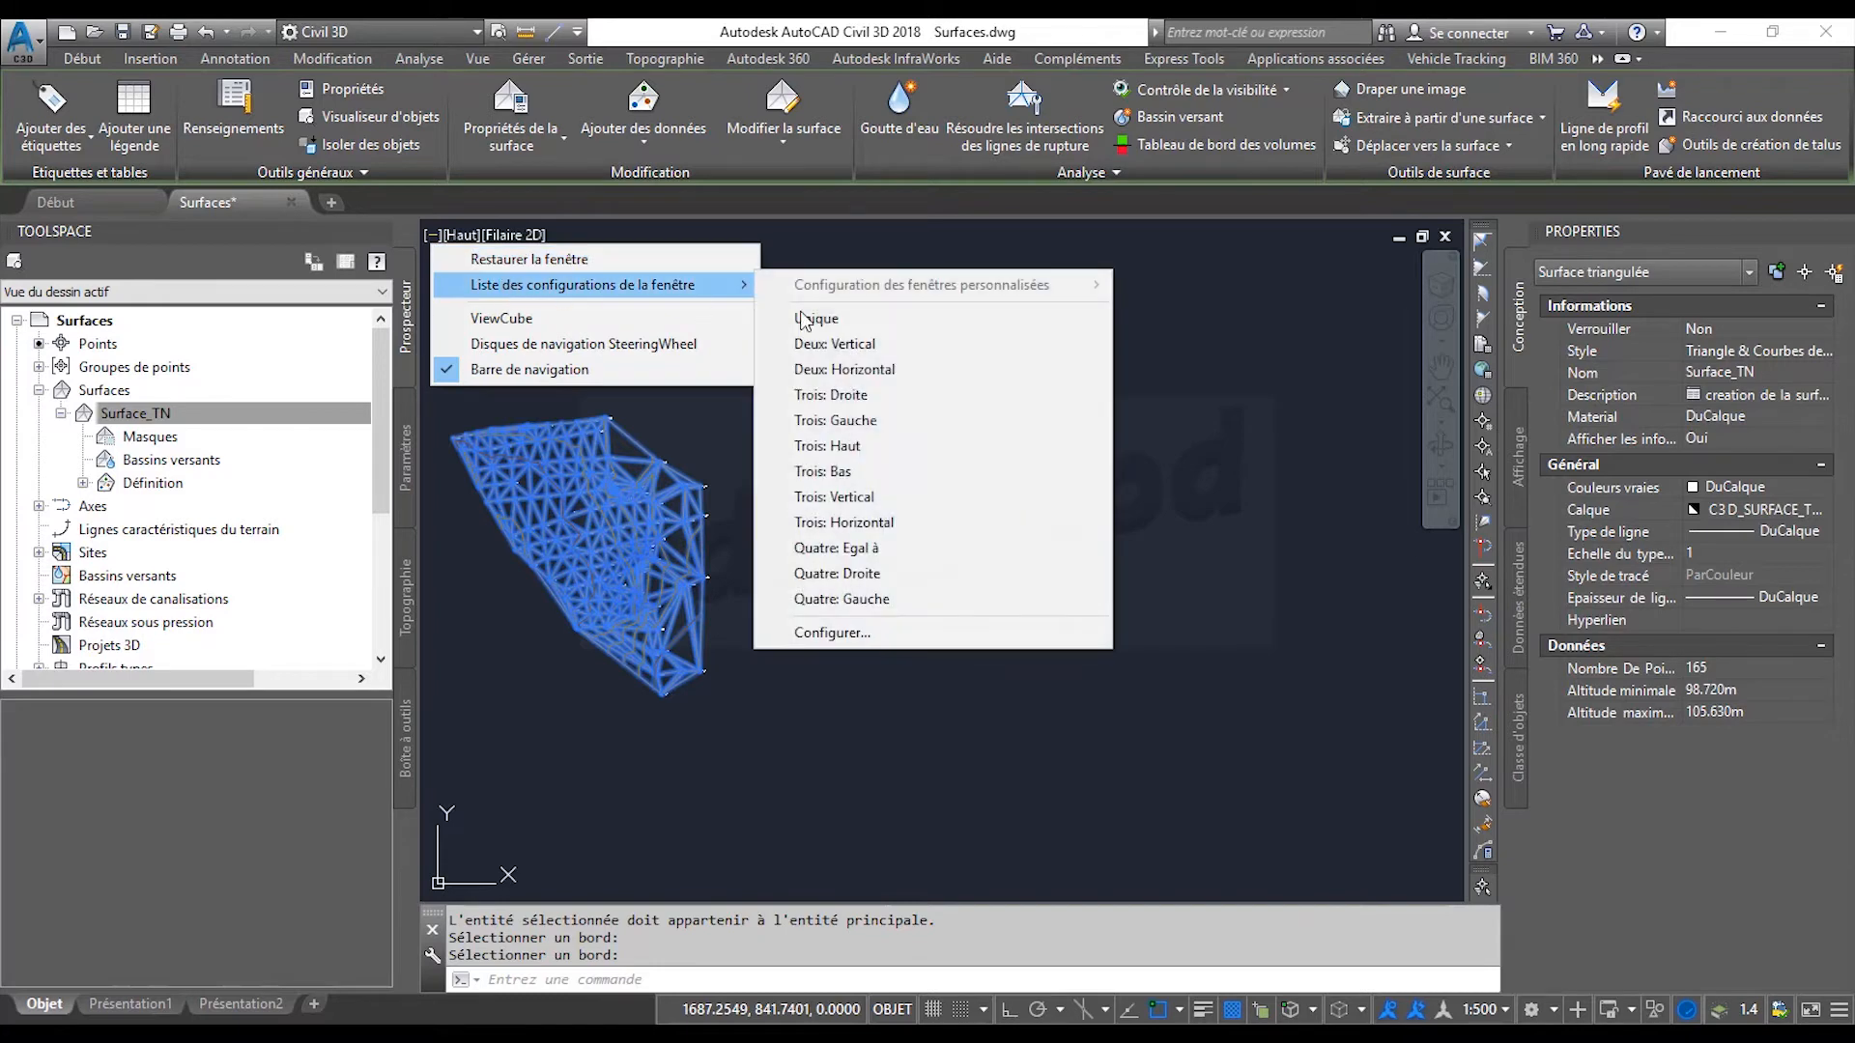
left_click(881, 350)
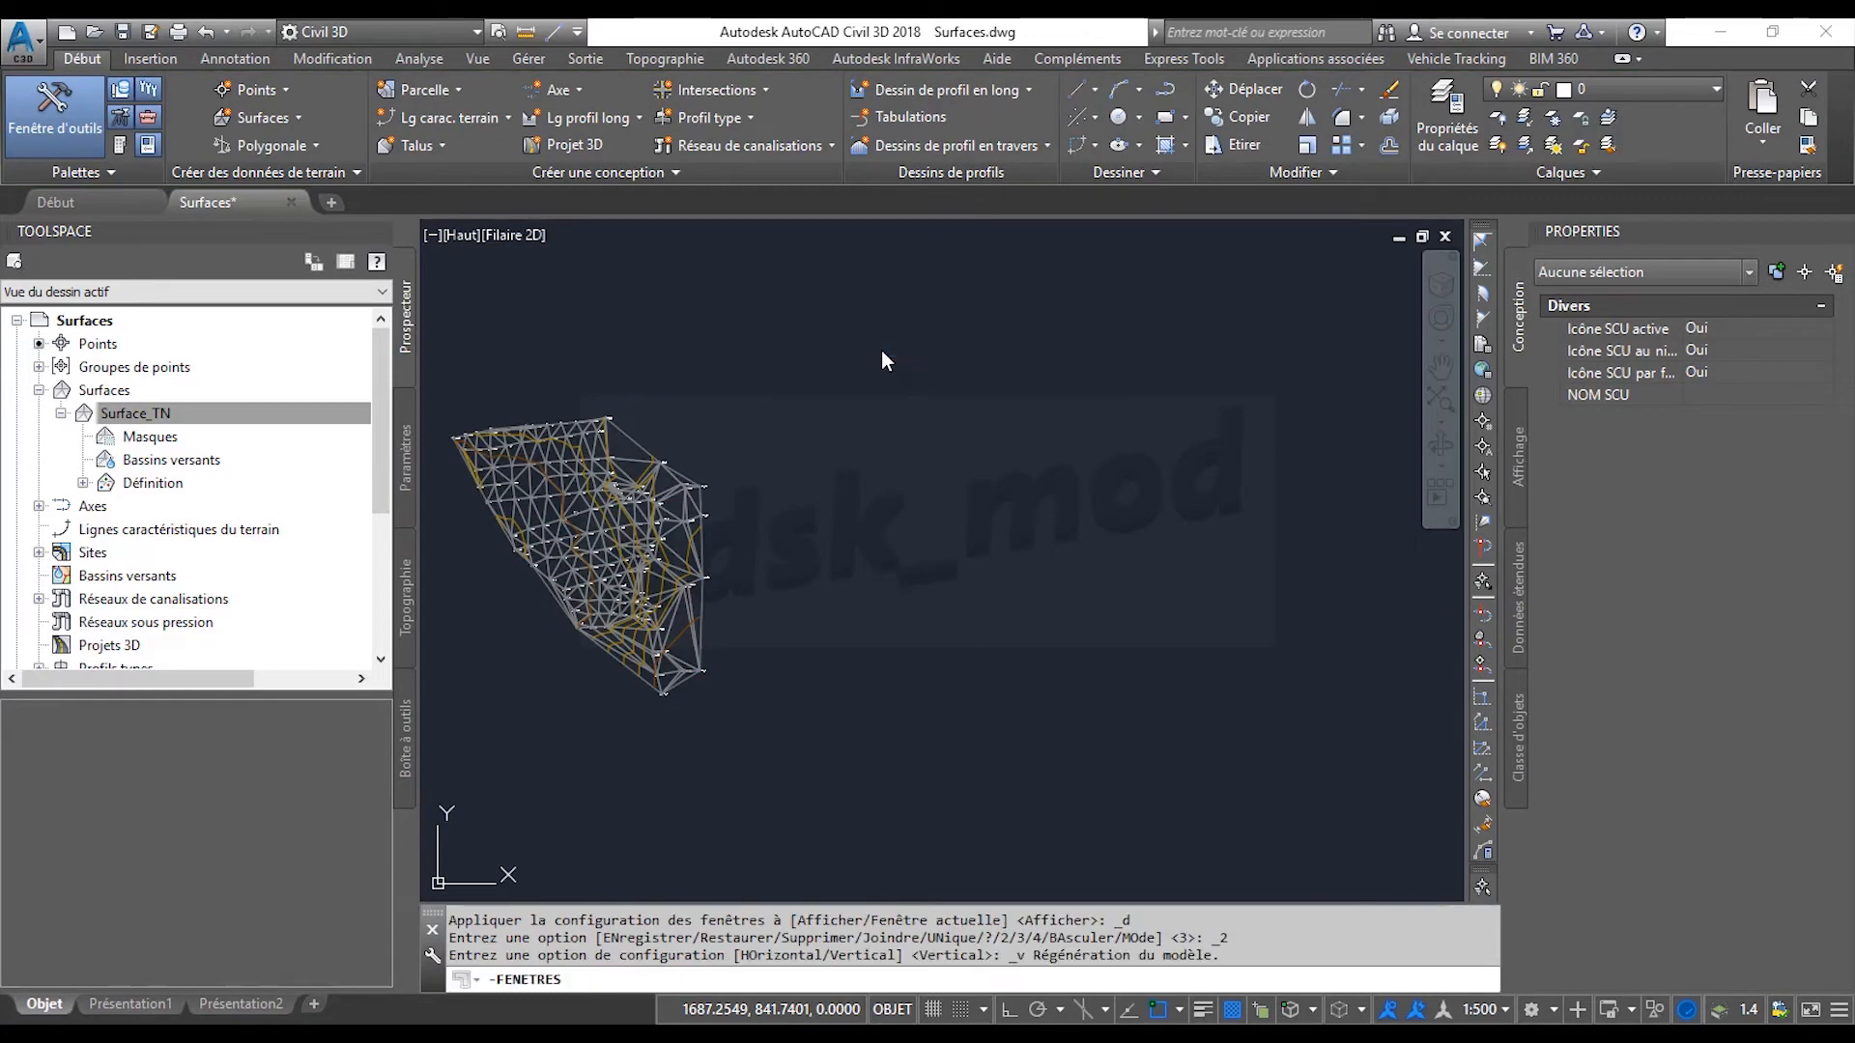
Apply the Nuances de gris visual style to the second viewport, with the surface framed in it.
left_click(1123, 669)
middle_click_drag(1107, 684, 1234, 605)
left_click(1265, 597)
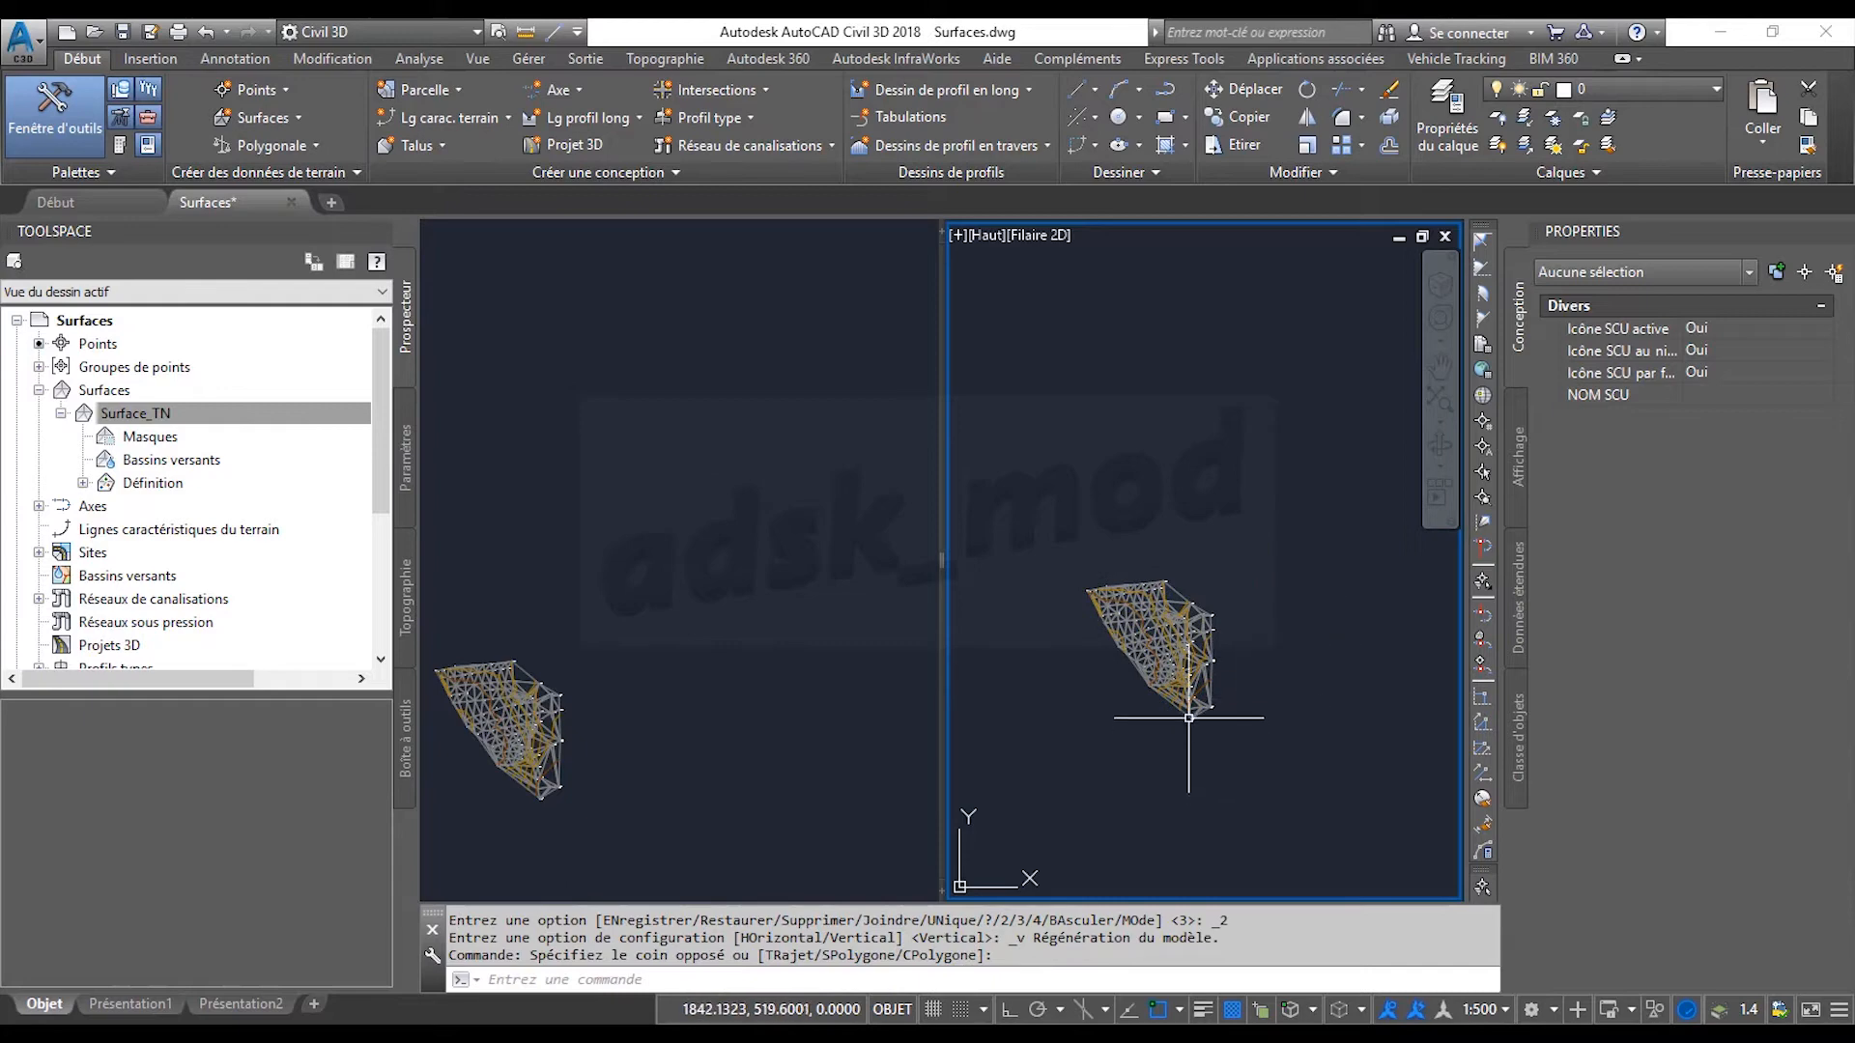
scroll(1189, 718, "up", 4)
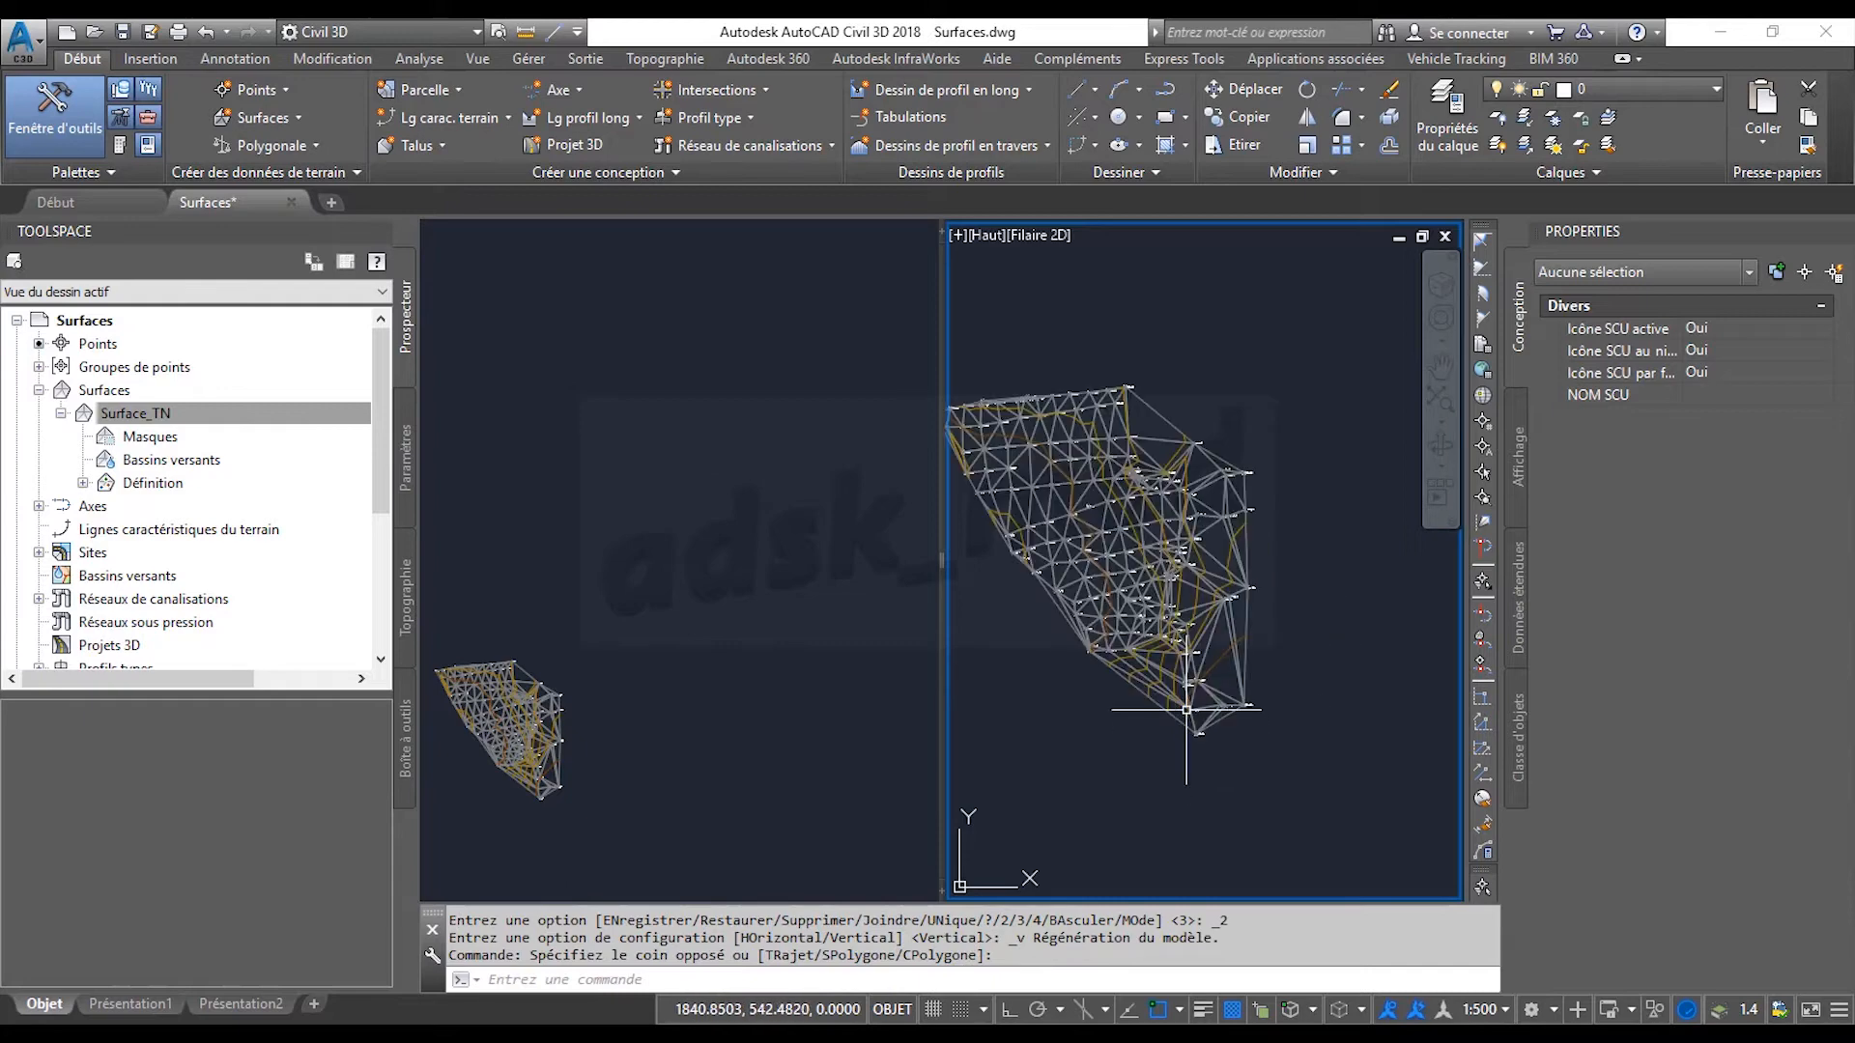
left_click(1022, 237)
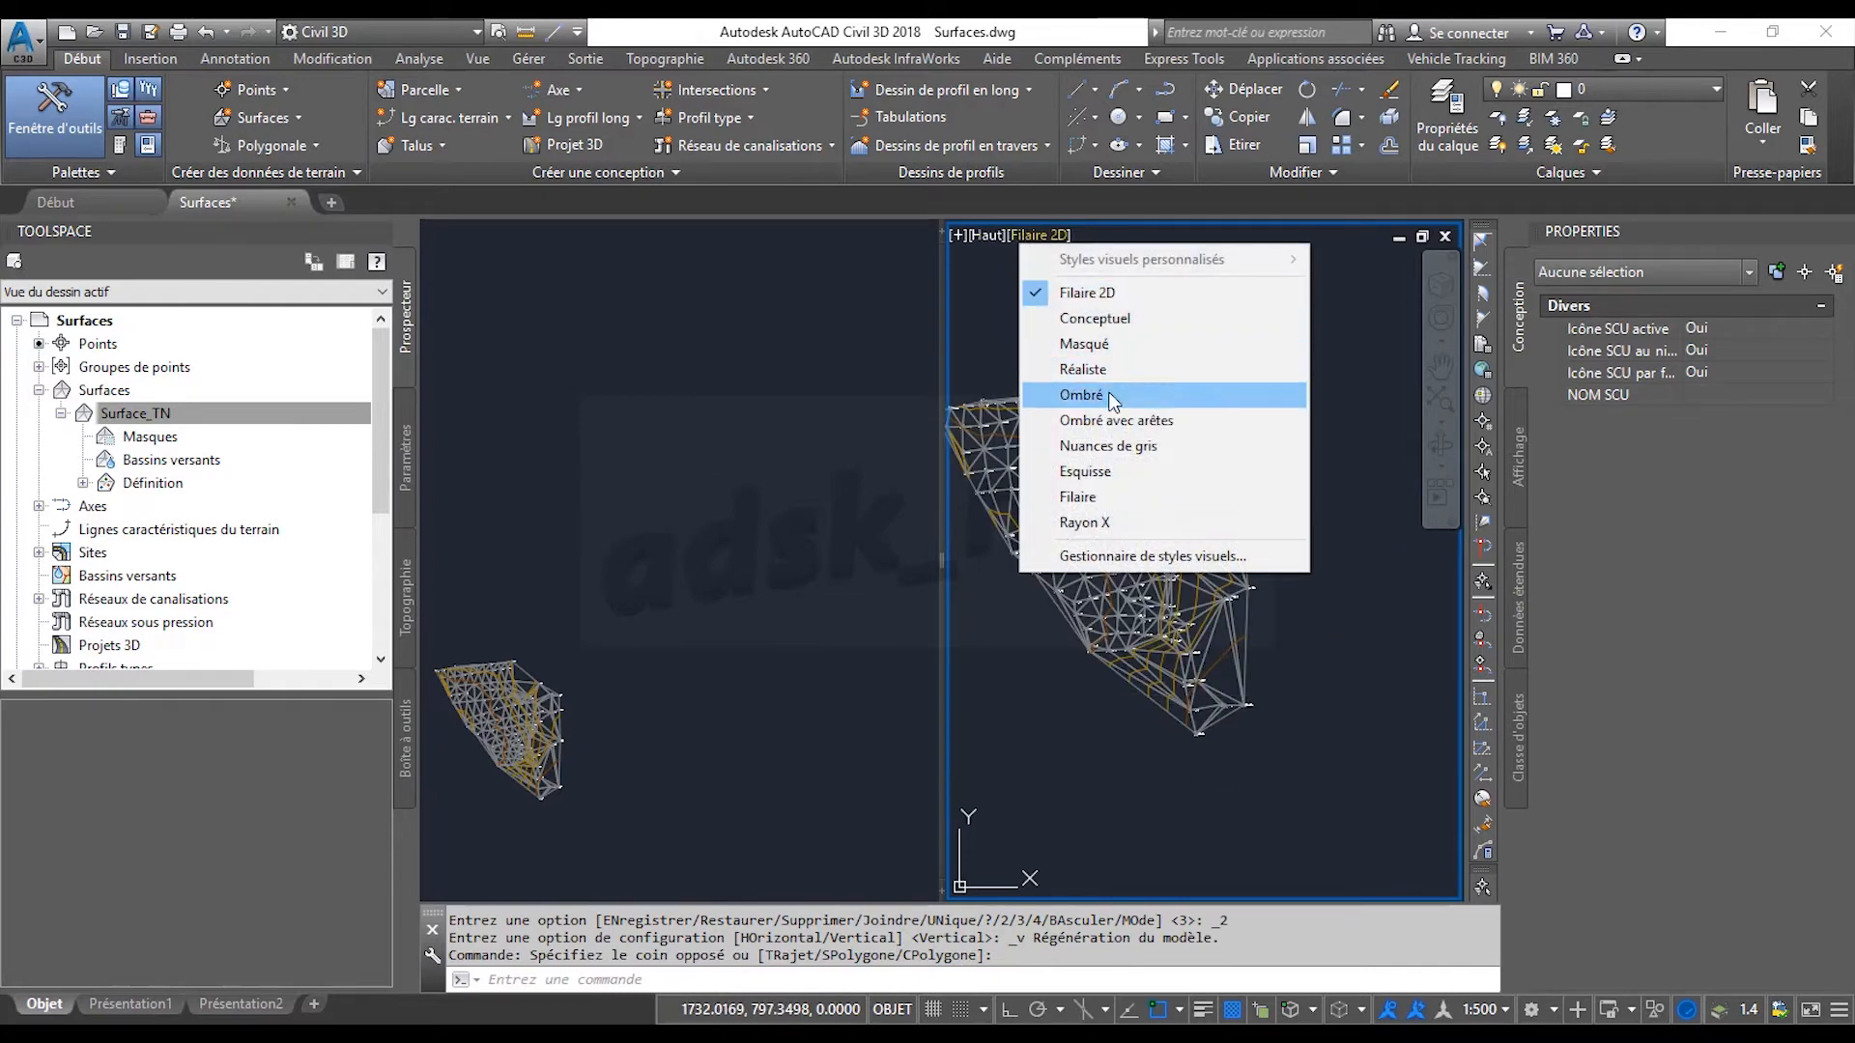
left_click(1127, 447)
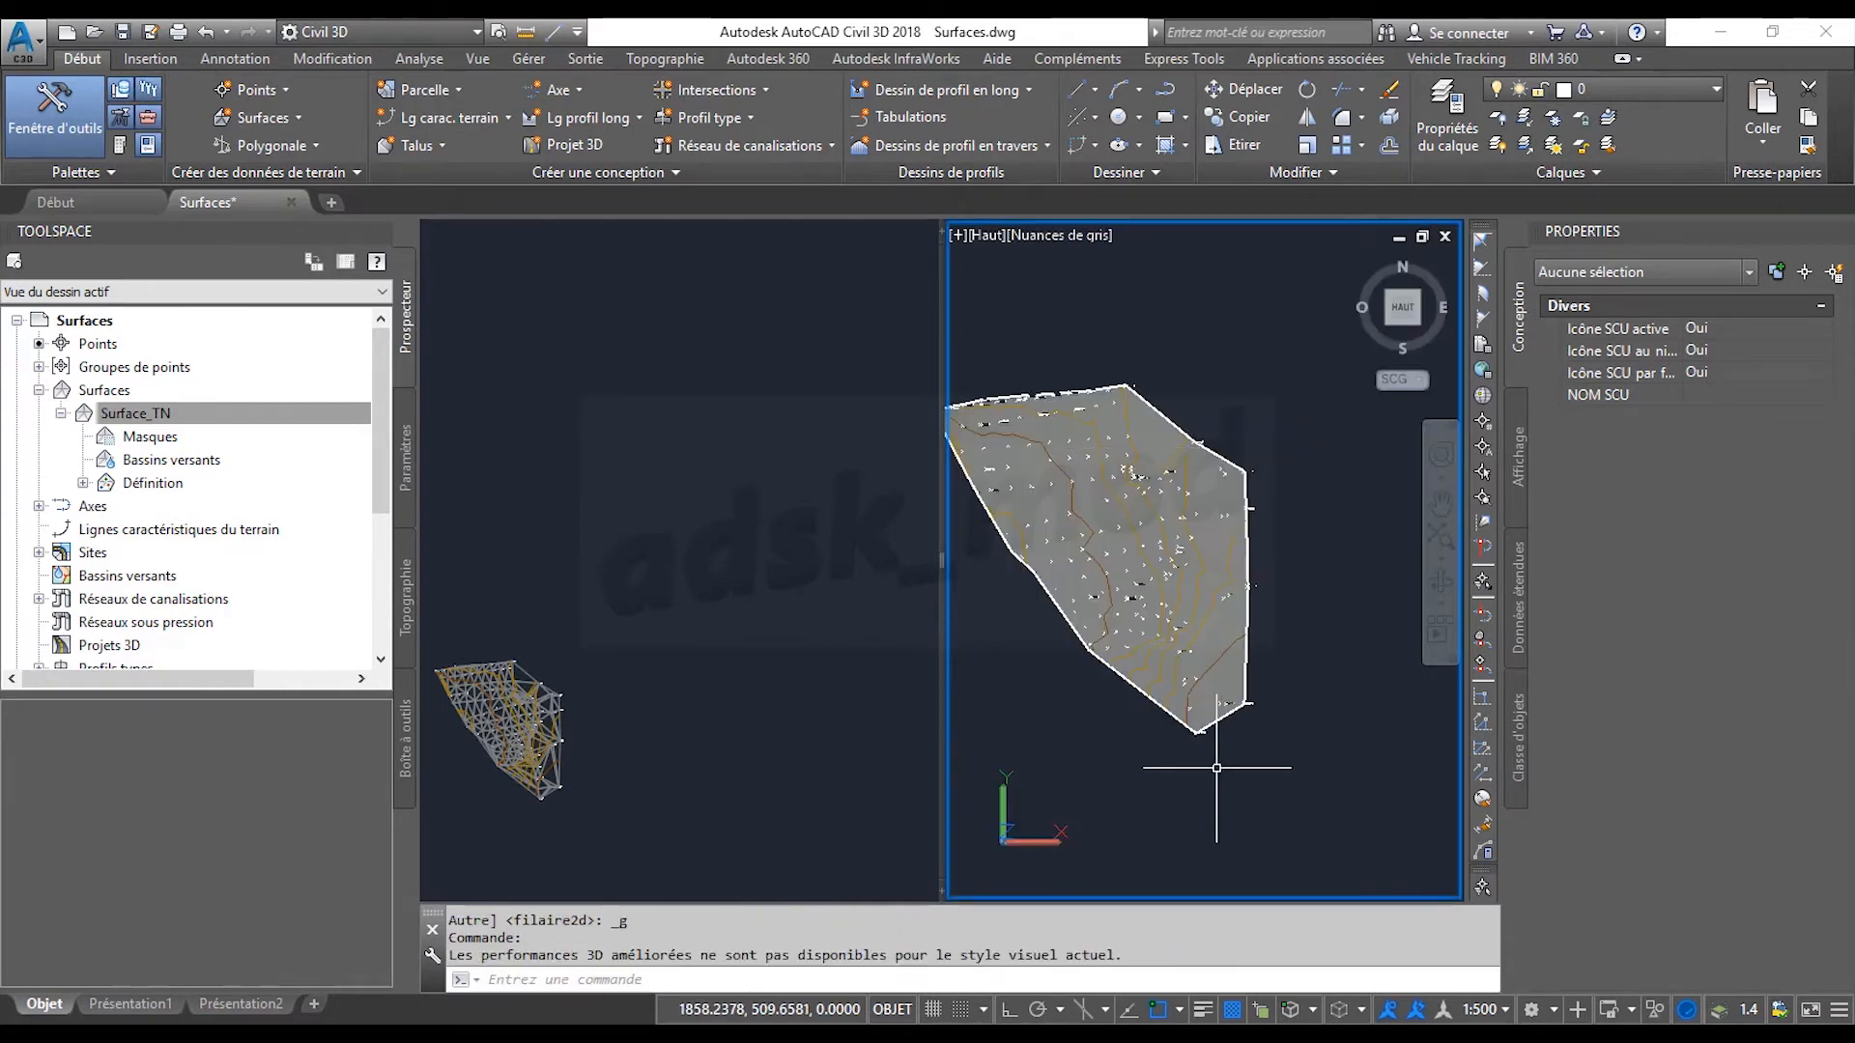
Orbit the greyscale viewport to a 3D view and examine the relief near the surface's southwestern boundary up close.
middle_click_drag(1216, 768, 1121, 633, "shift")
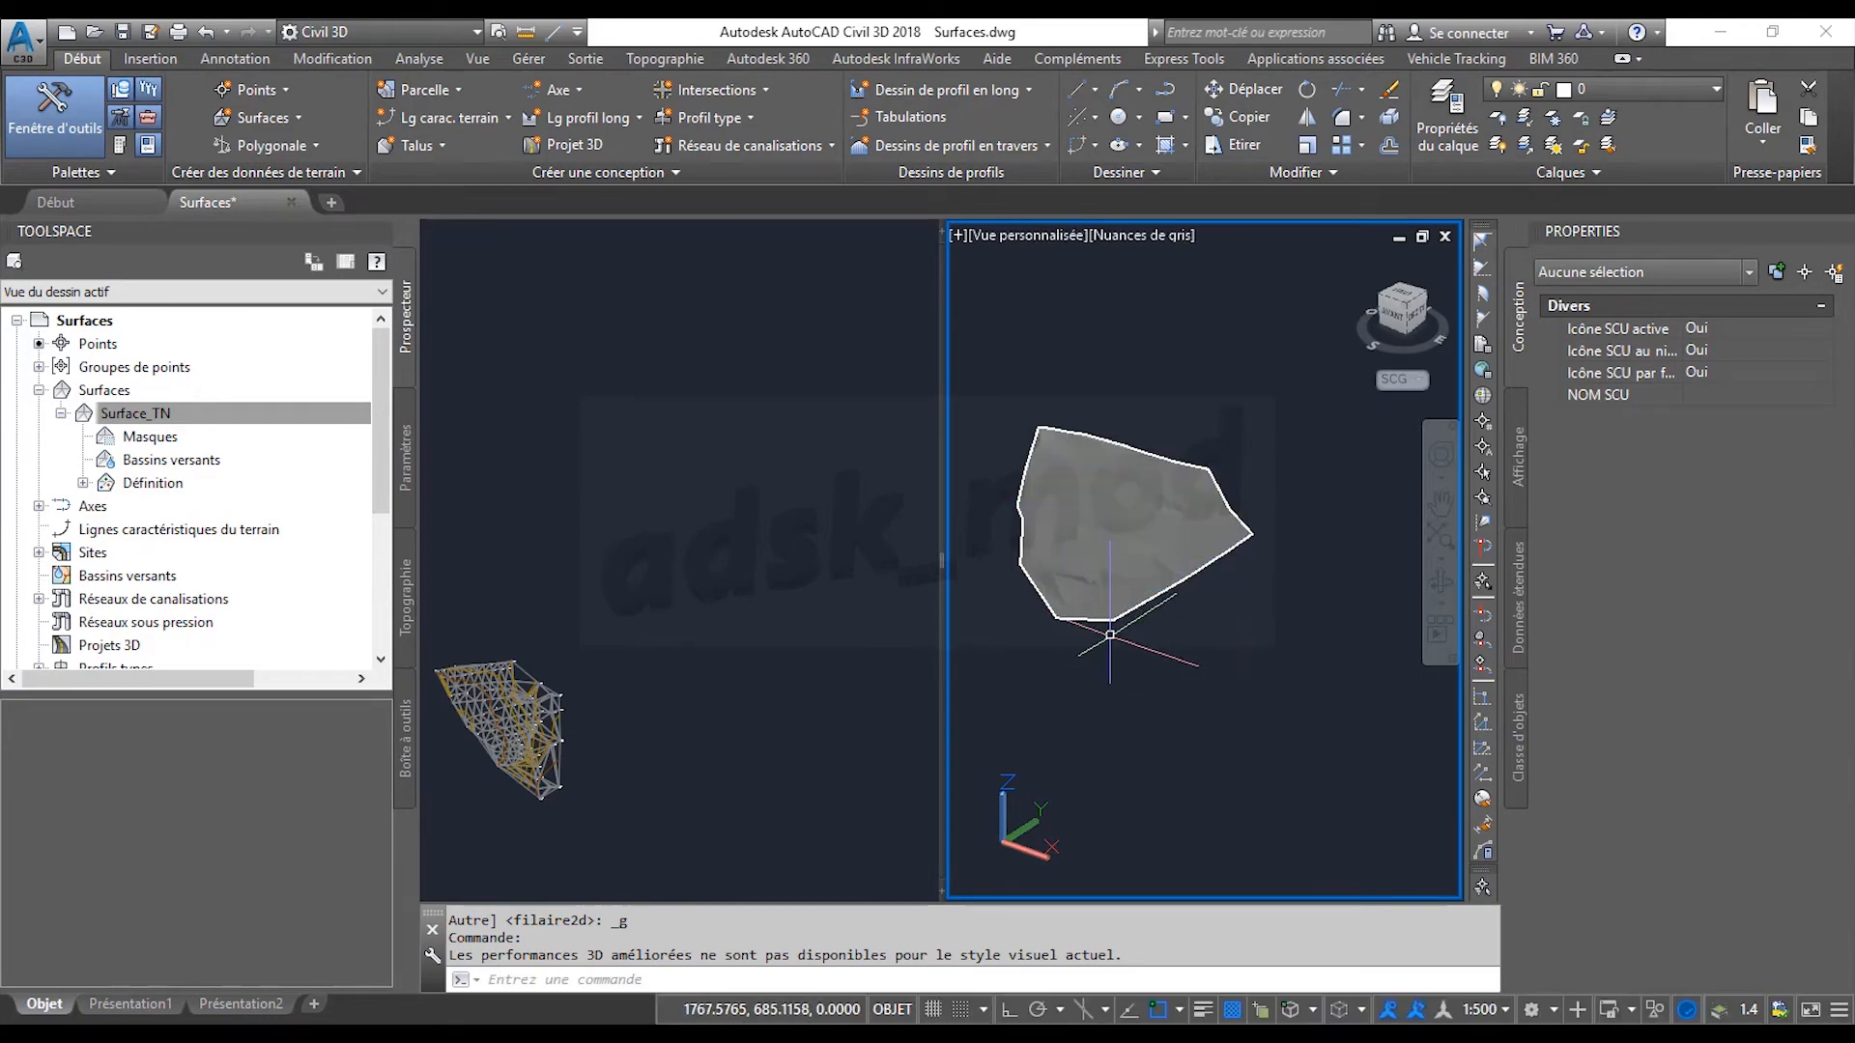
scroll(1110, 635, "up", 4)
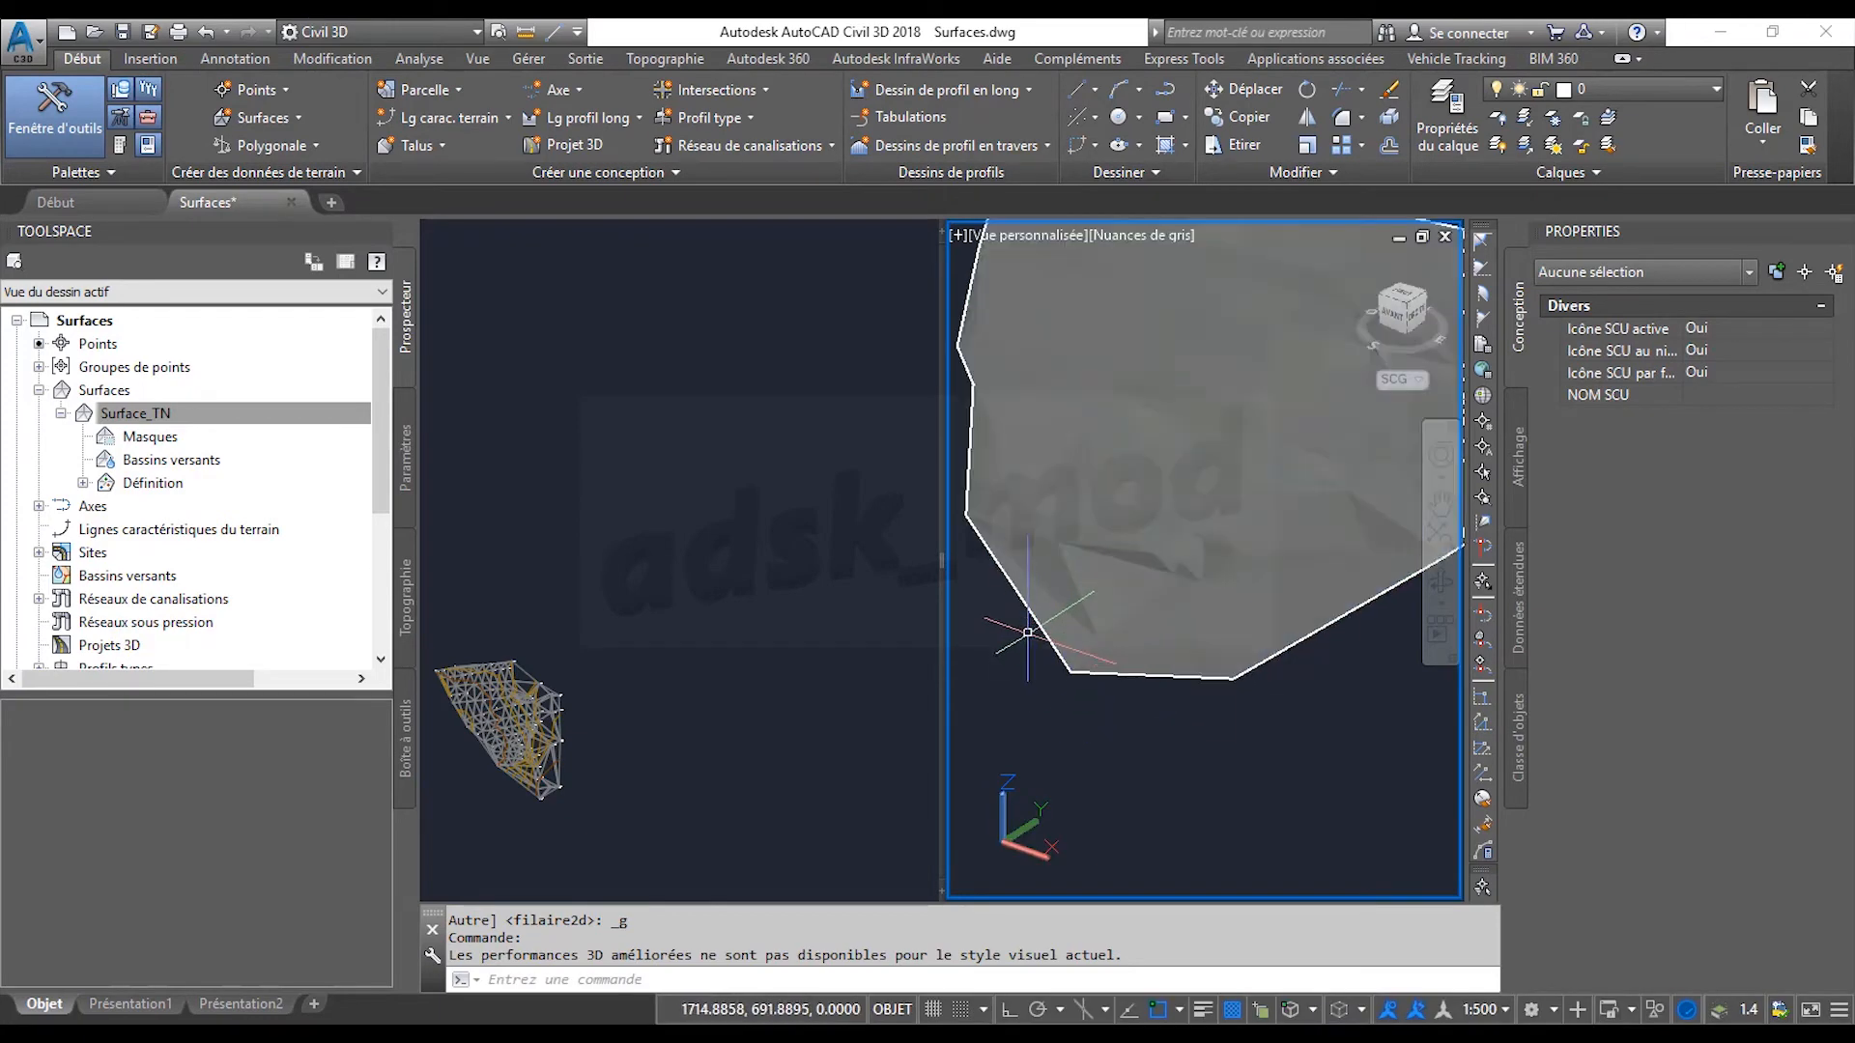
middle_click_drag(1028, 633, 1129, 568, "shift")
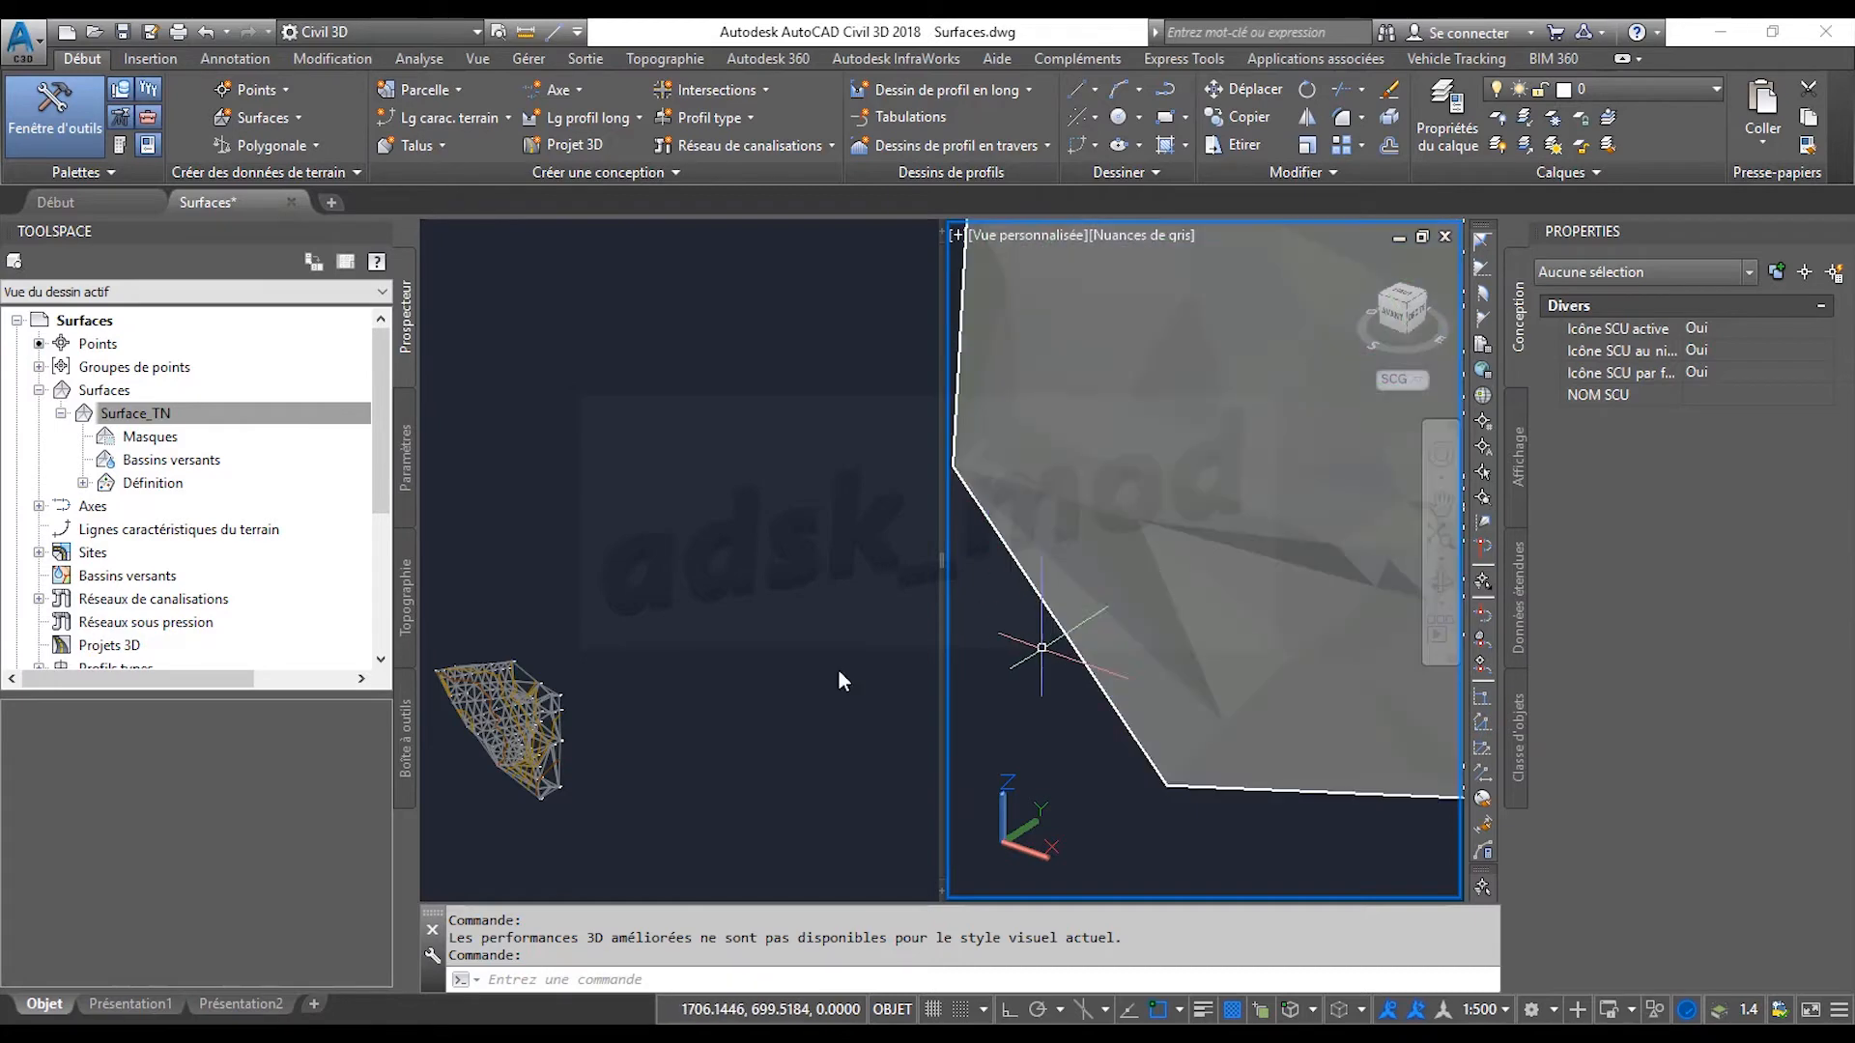
In the Filaire 2D viewport, swap the long triangle edges converging on the 105.17 point along the southwestern boundary of Surface_TN.
left_click(576, 806)
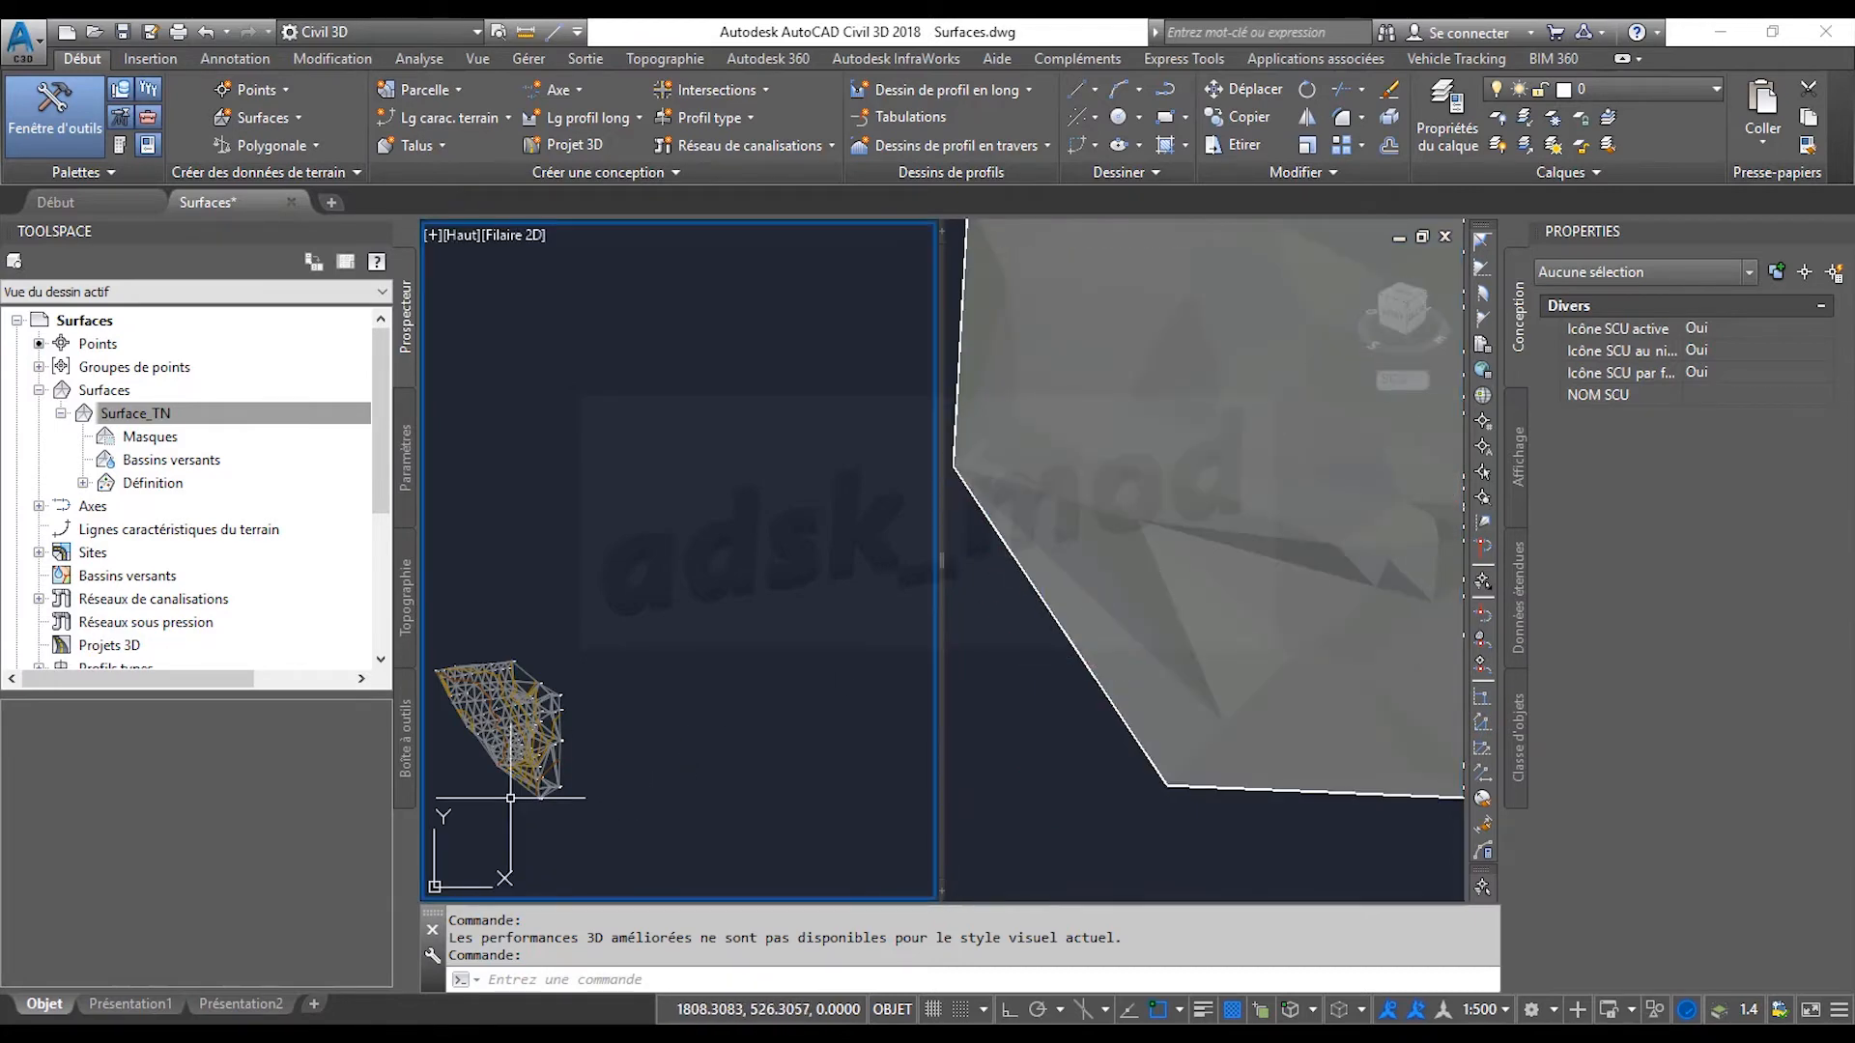
scroll(510, 798, "up", 8)
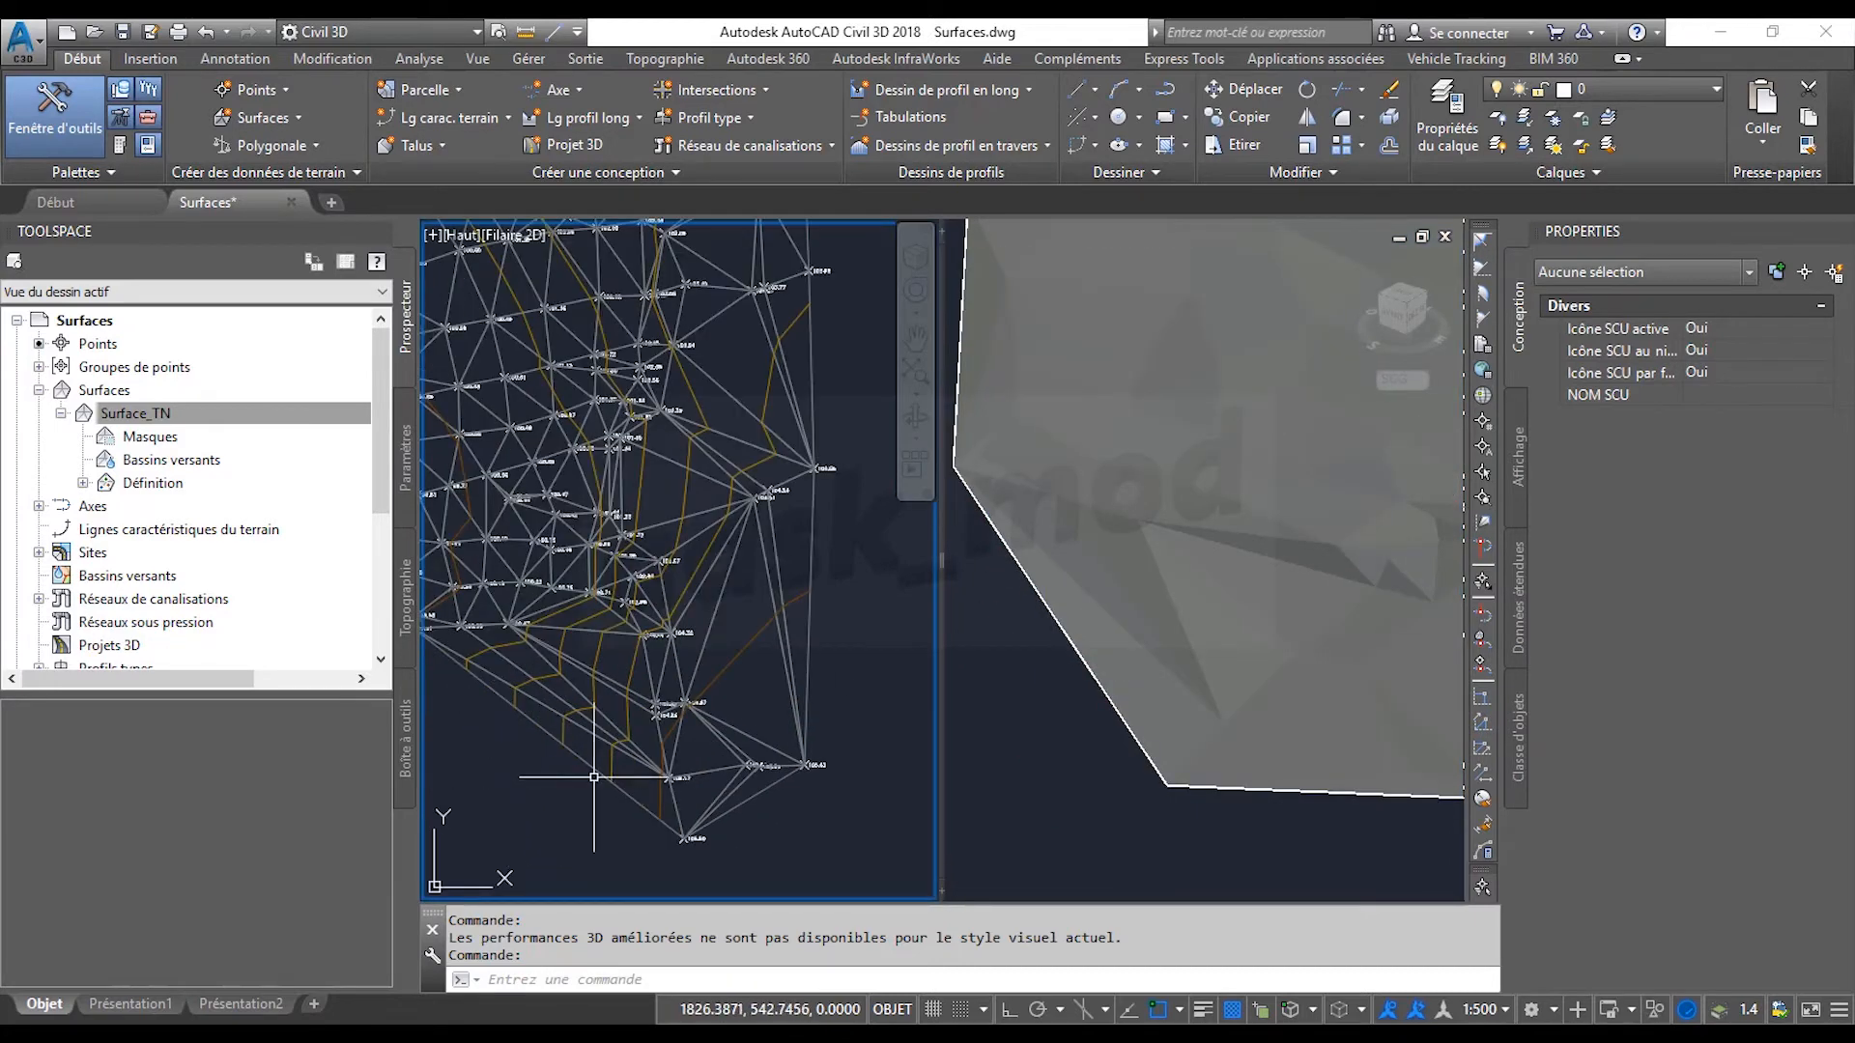
scroll(593, 776, "up", 4)
left_click(686, 725)
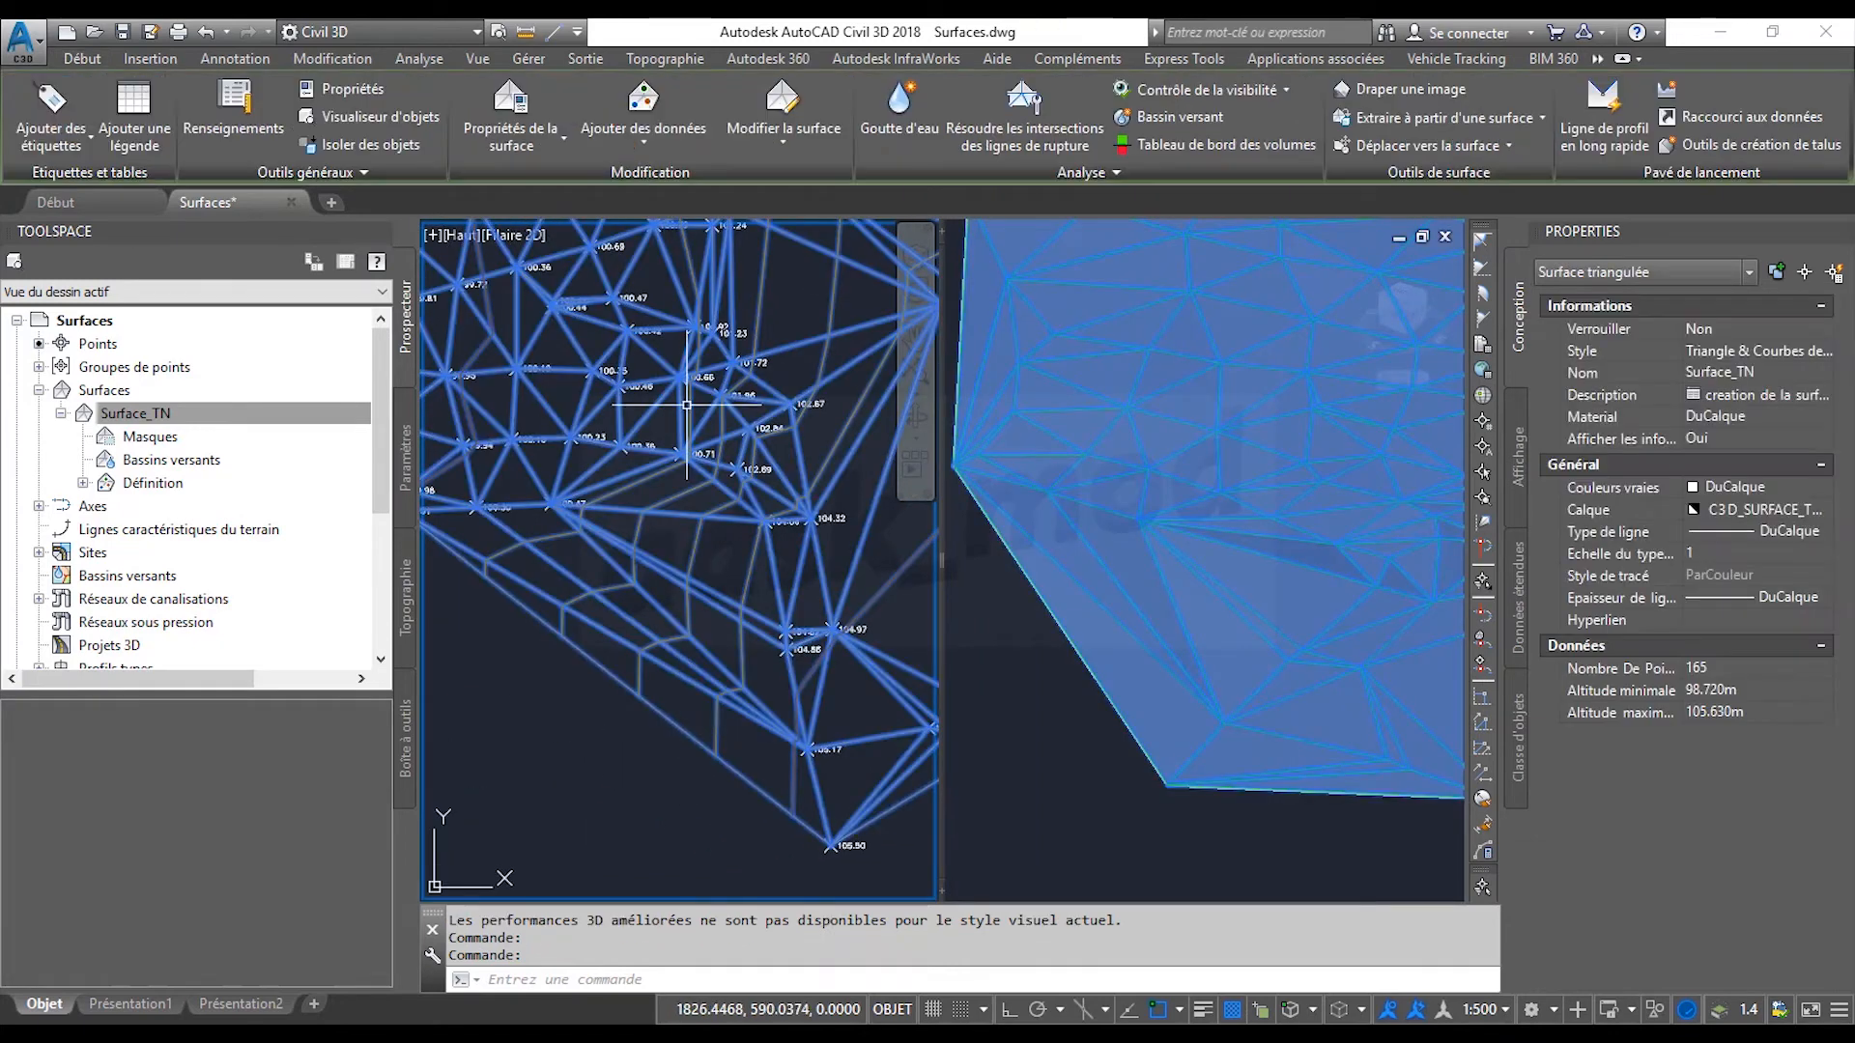
left_click(785, 136)
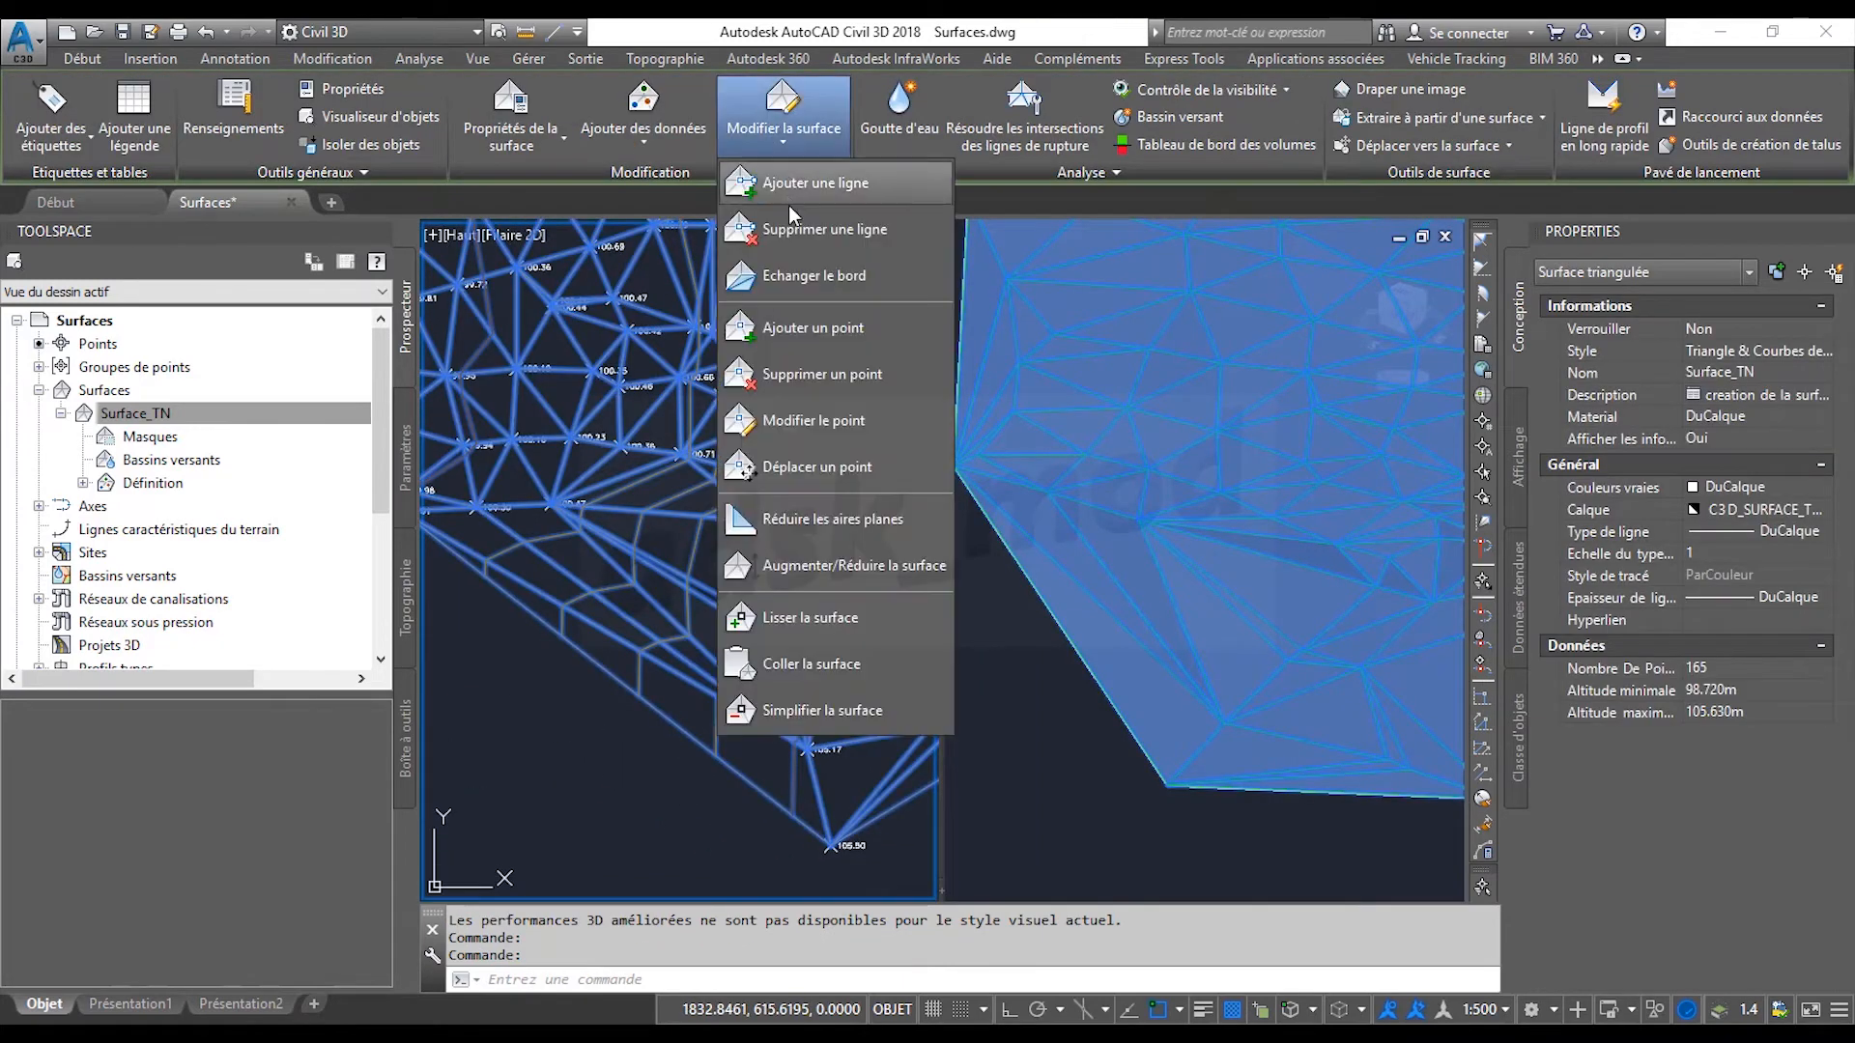
left_click(809, 280)
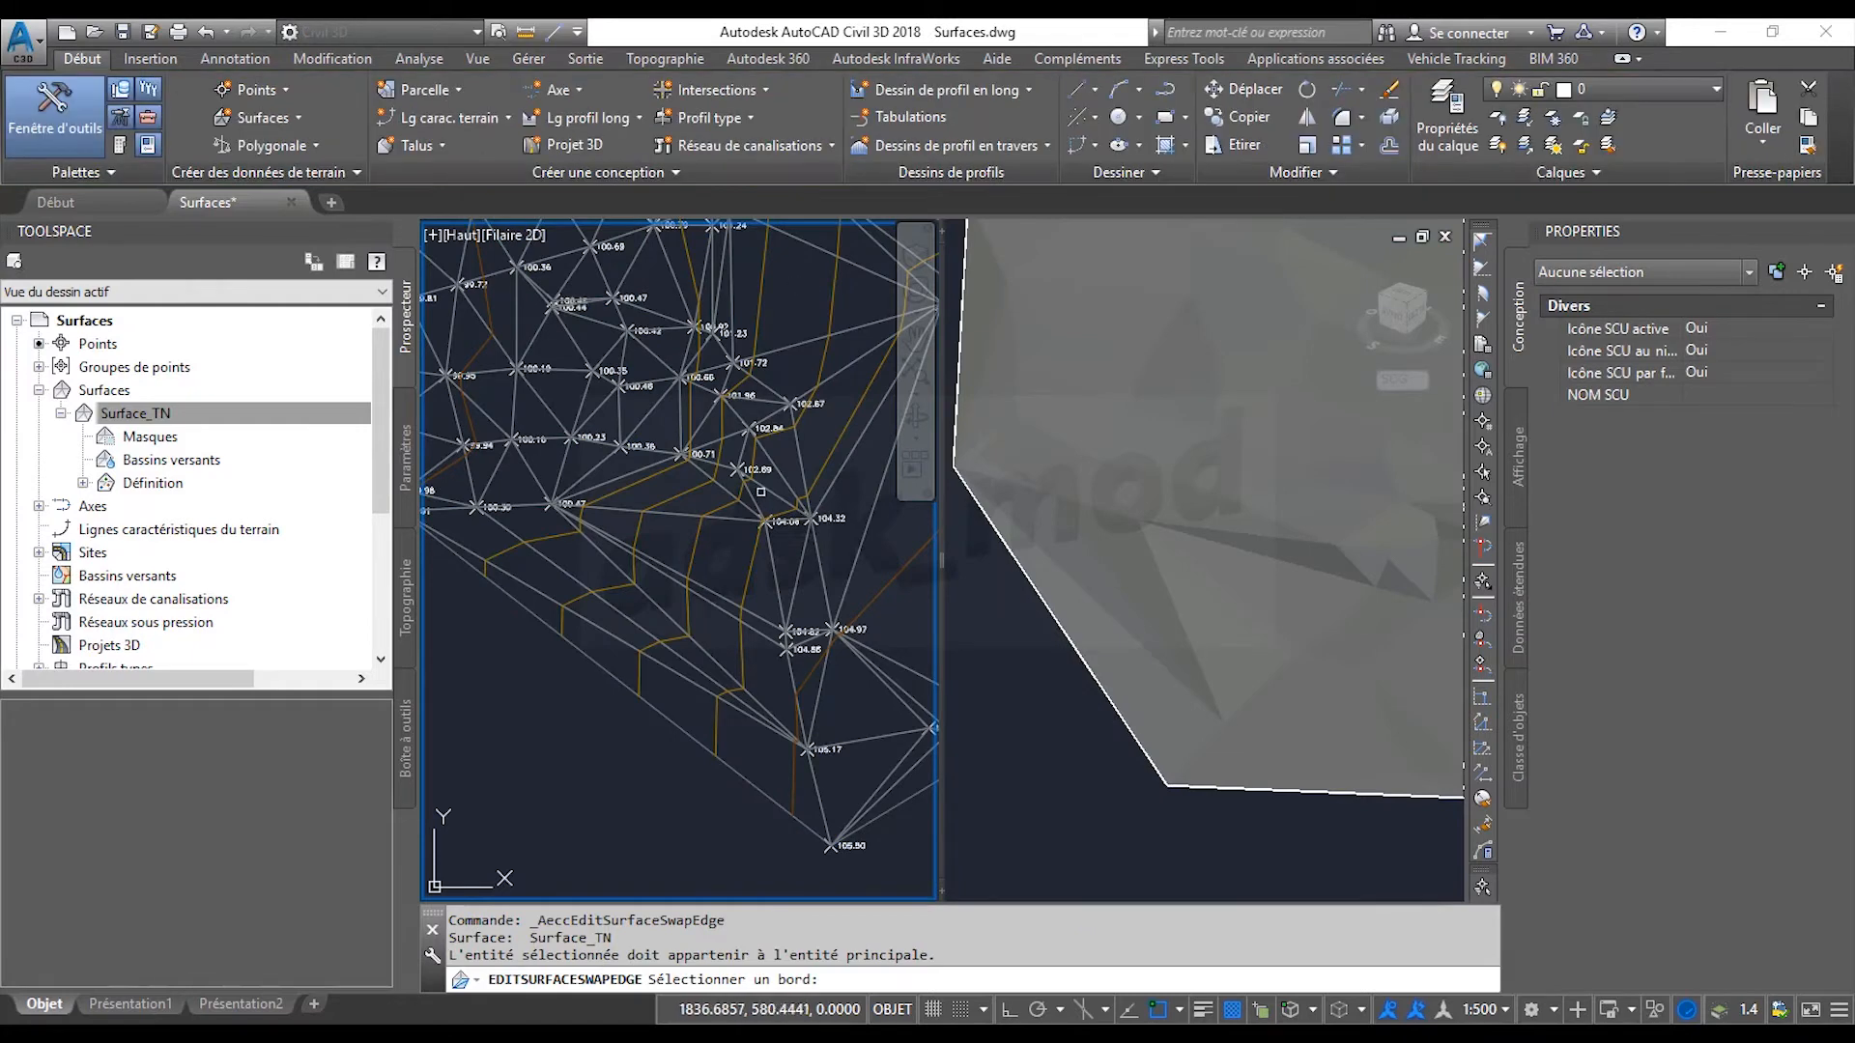
left_click(673, 672)
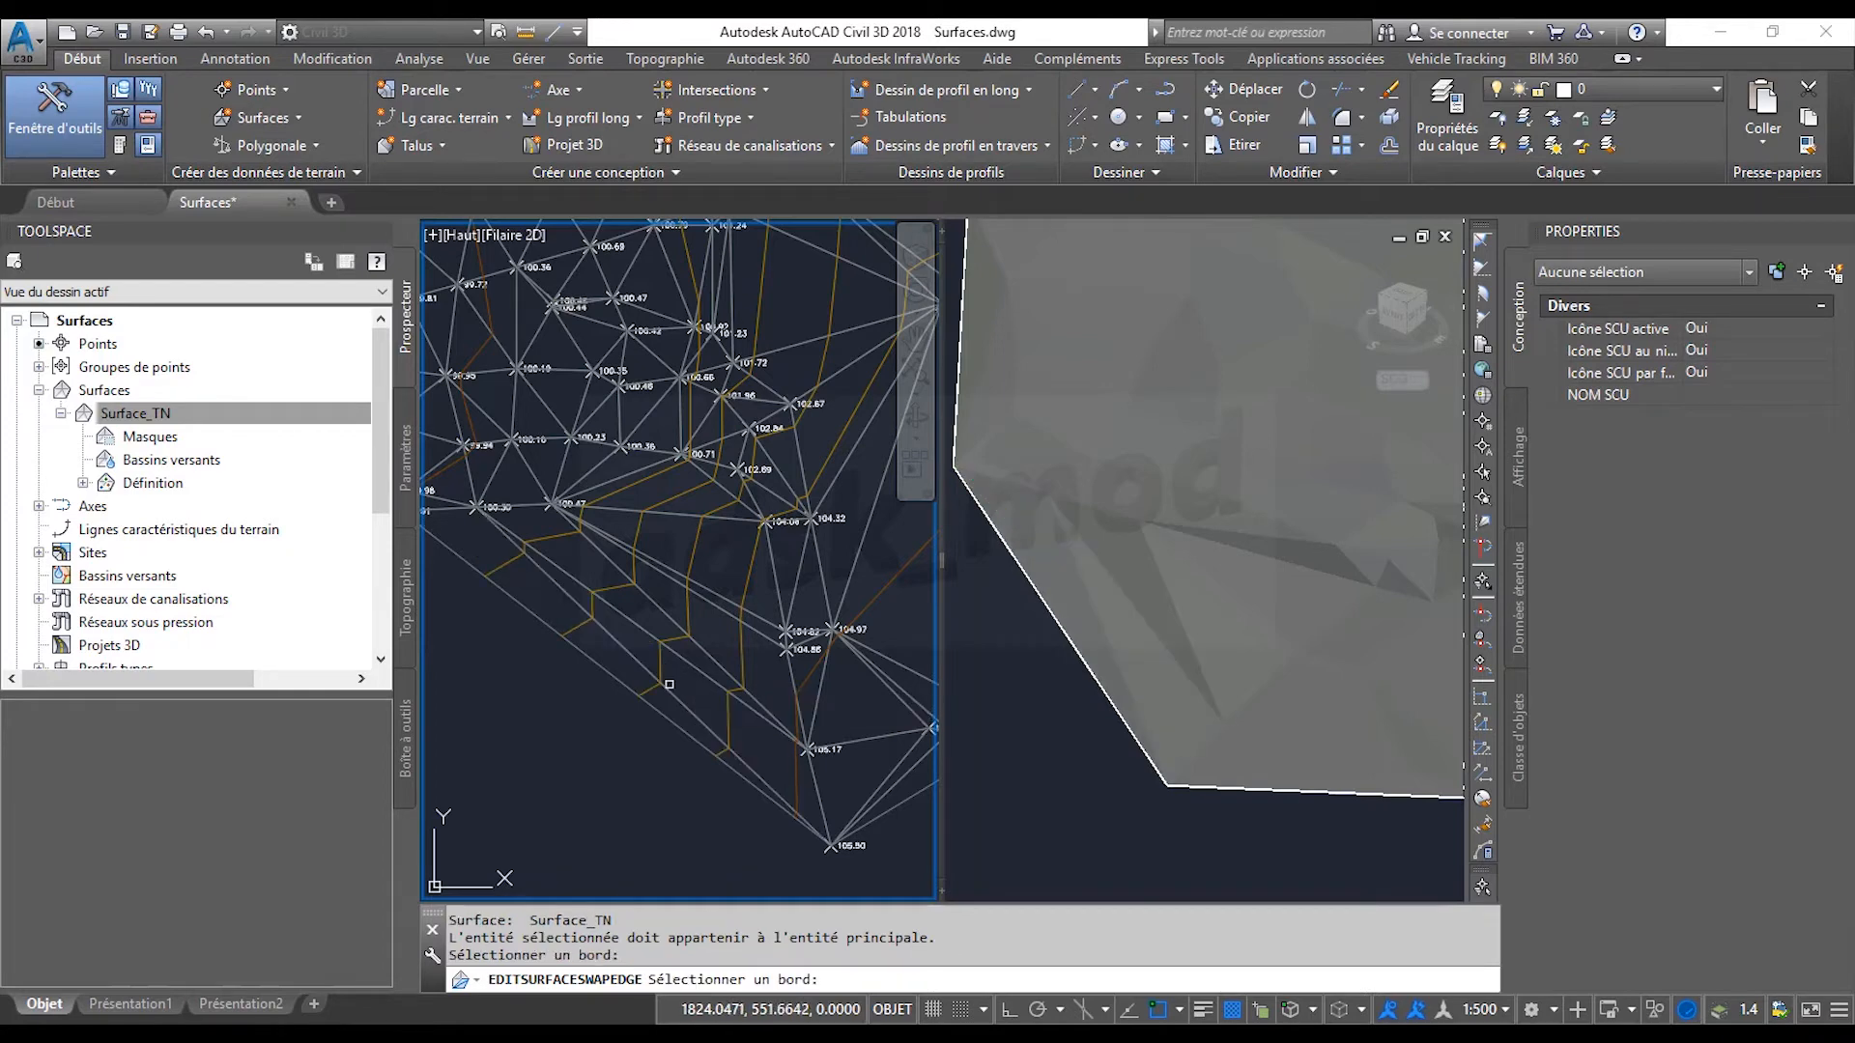
left_click(670, 689)
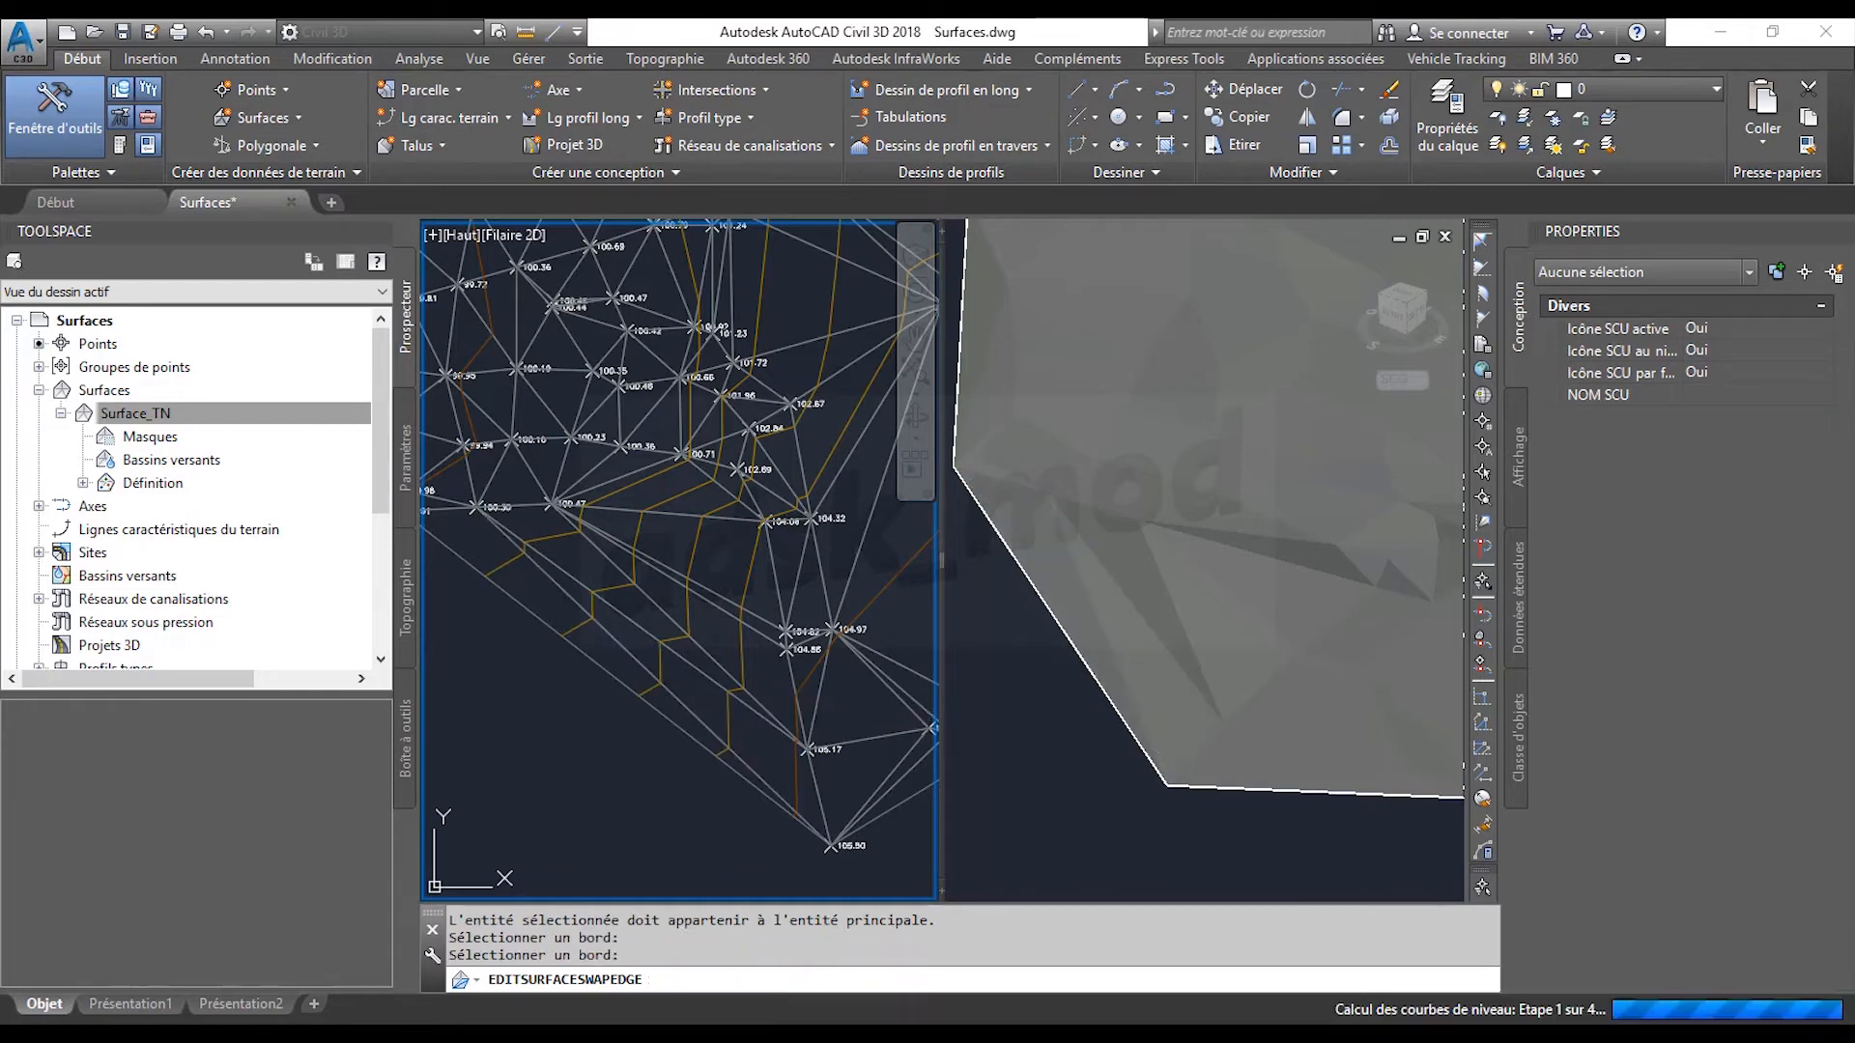
left_click(678, 676)
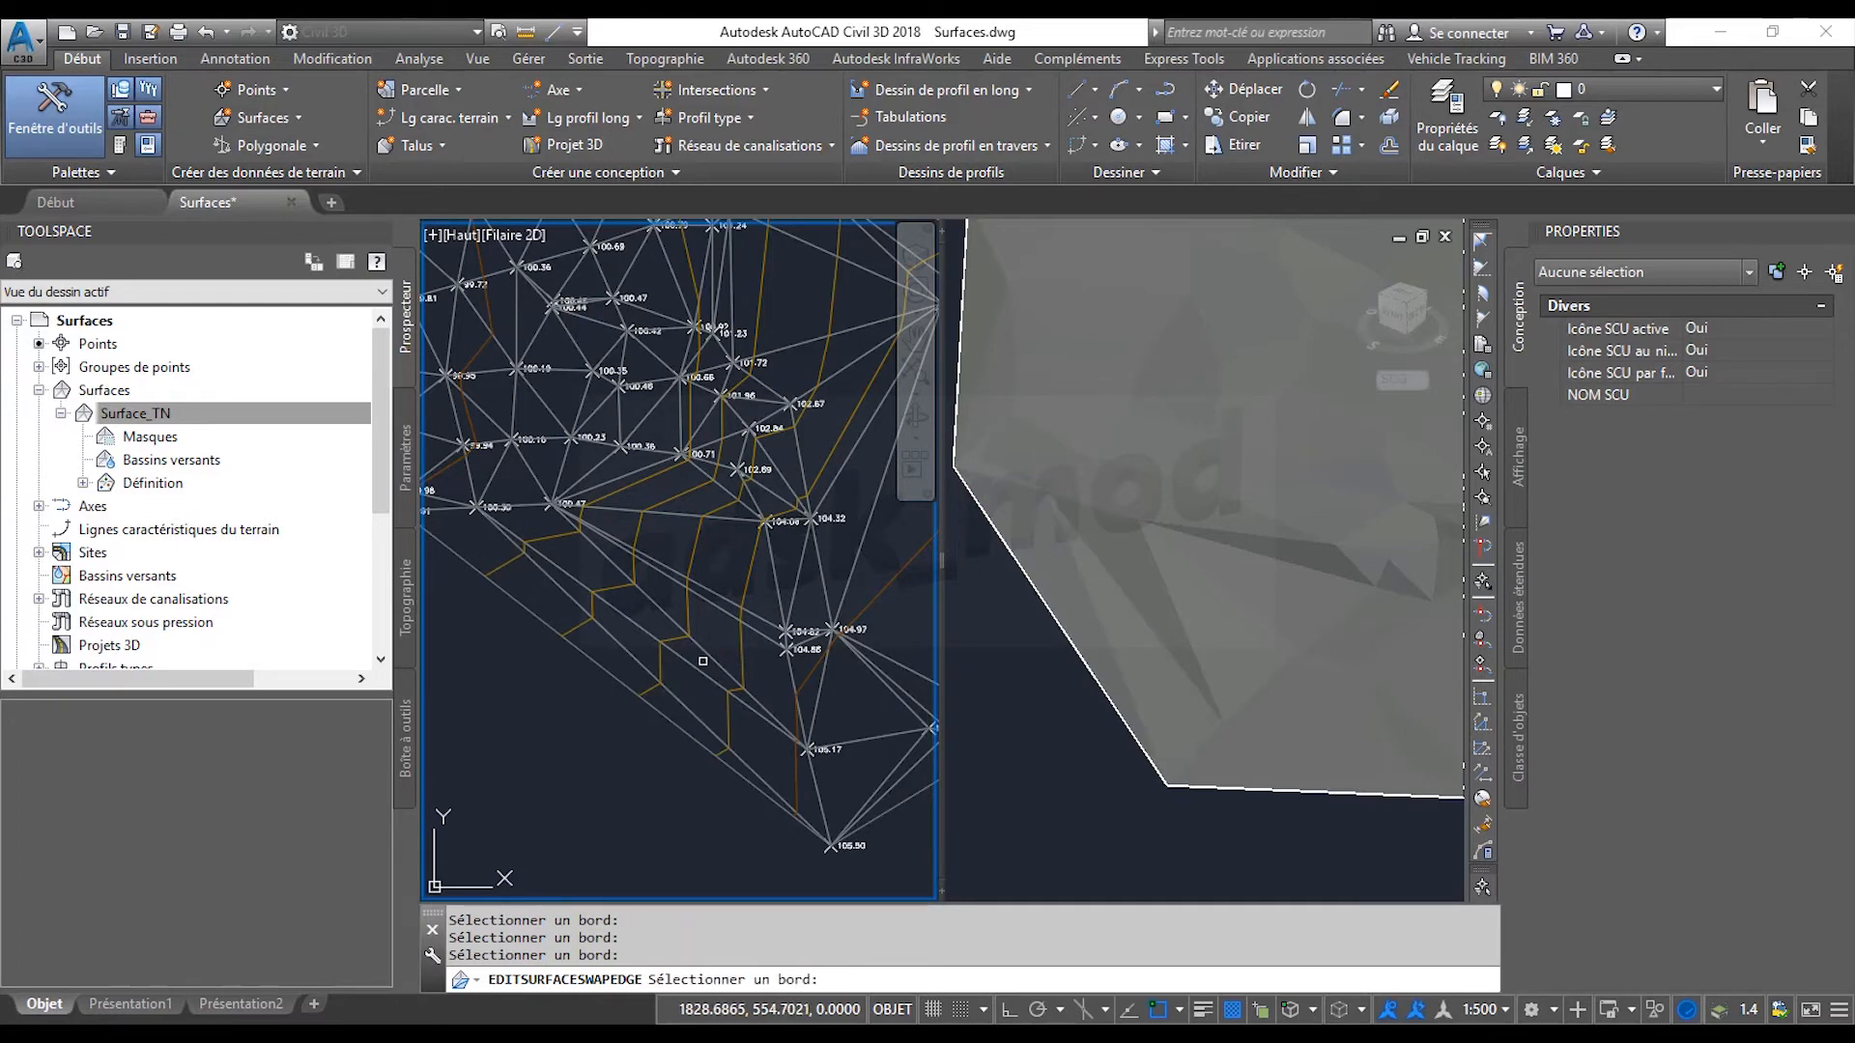
left_click(700, 666)
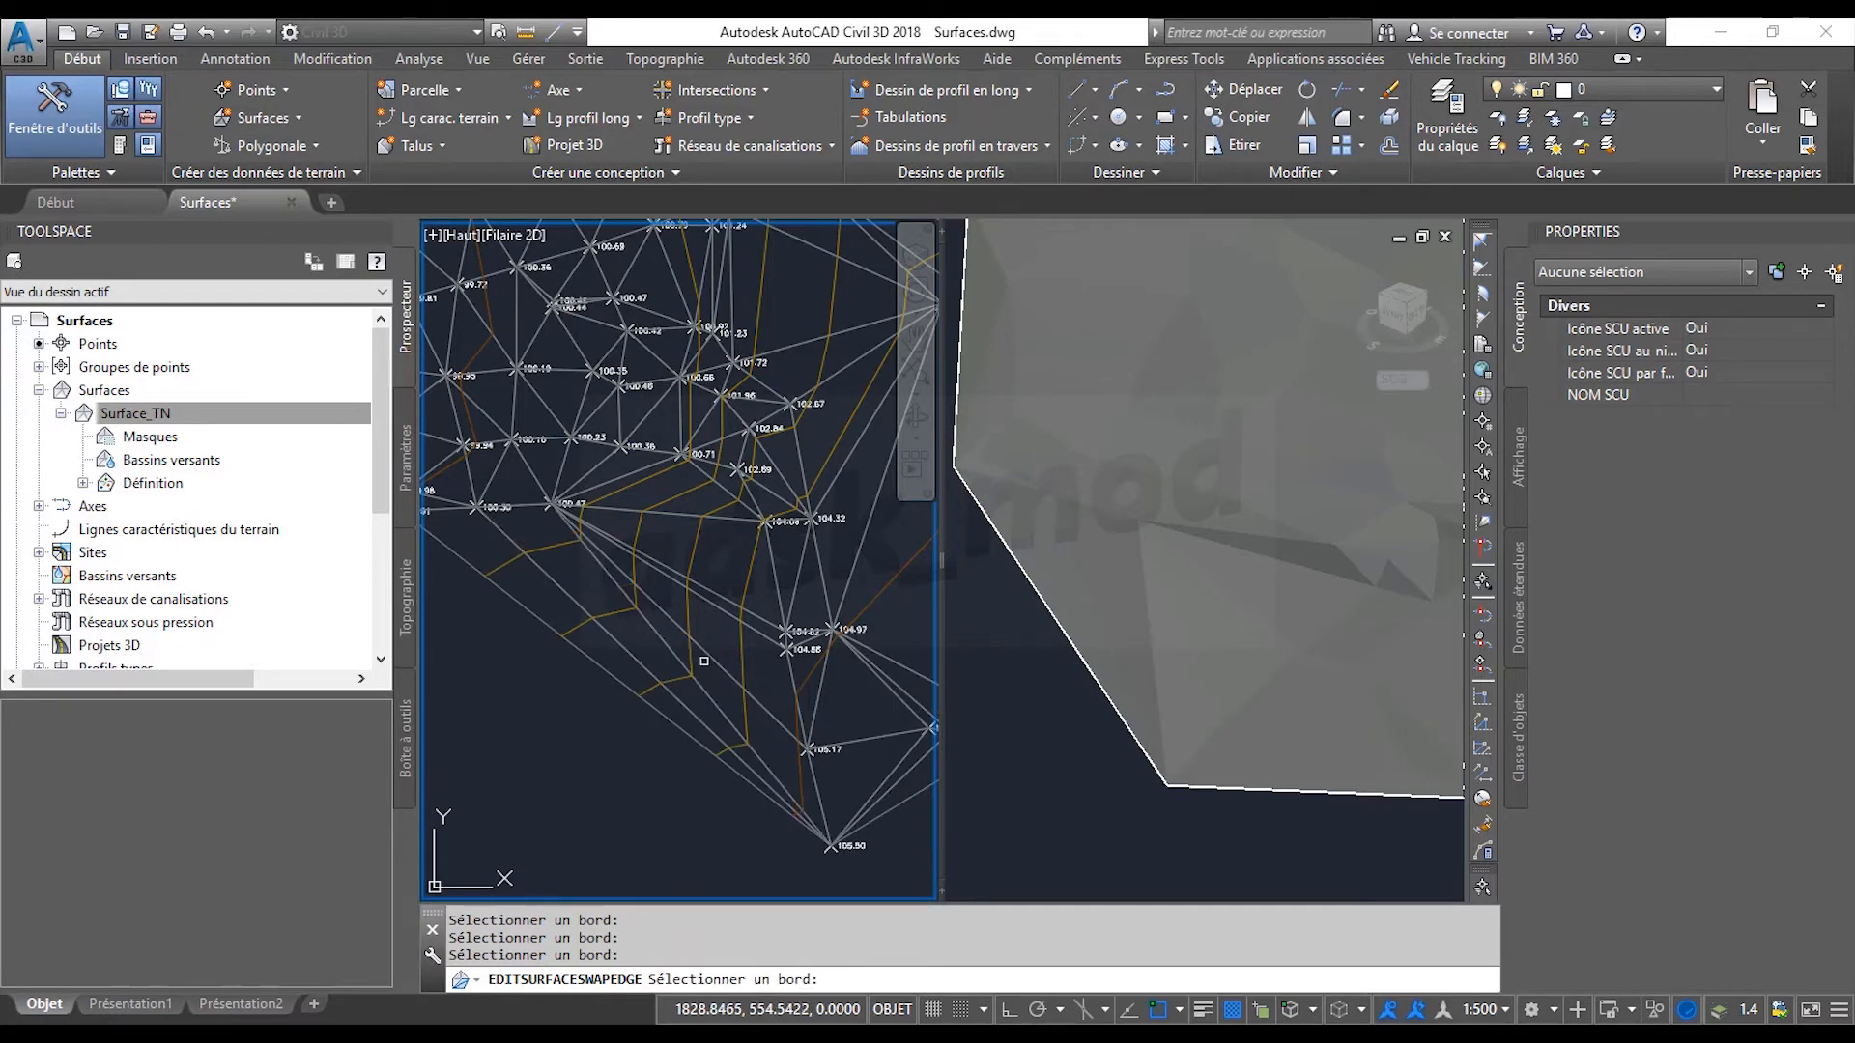
Try to swap two more inner triangle edges that run southeast from the 100.47 point.
left_click(708, 662)
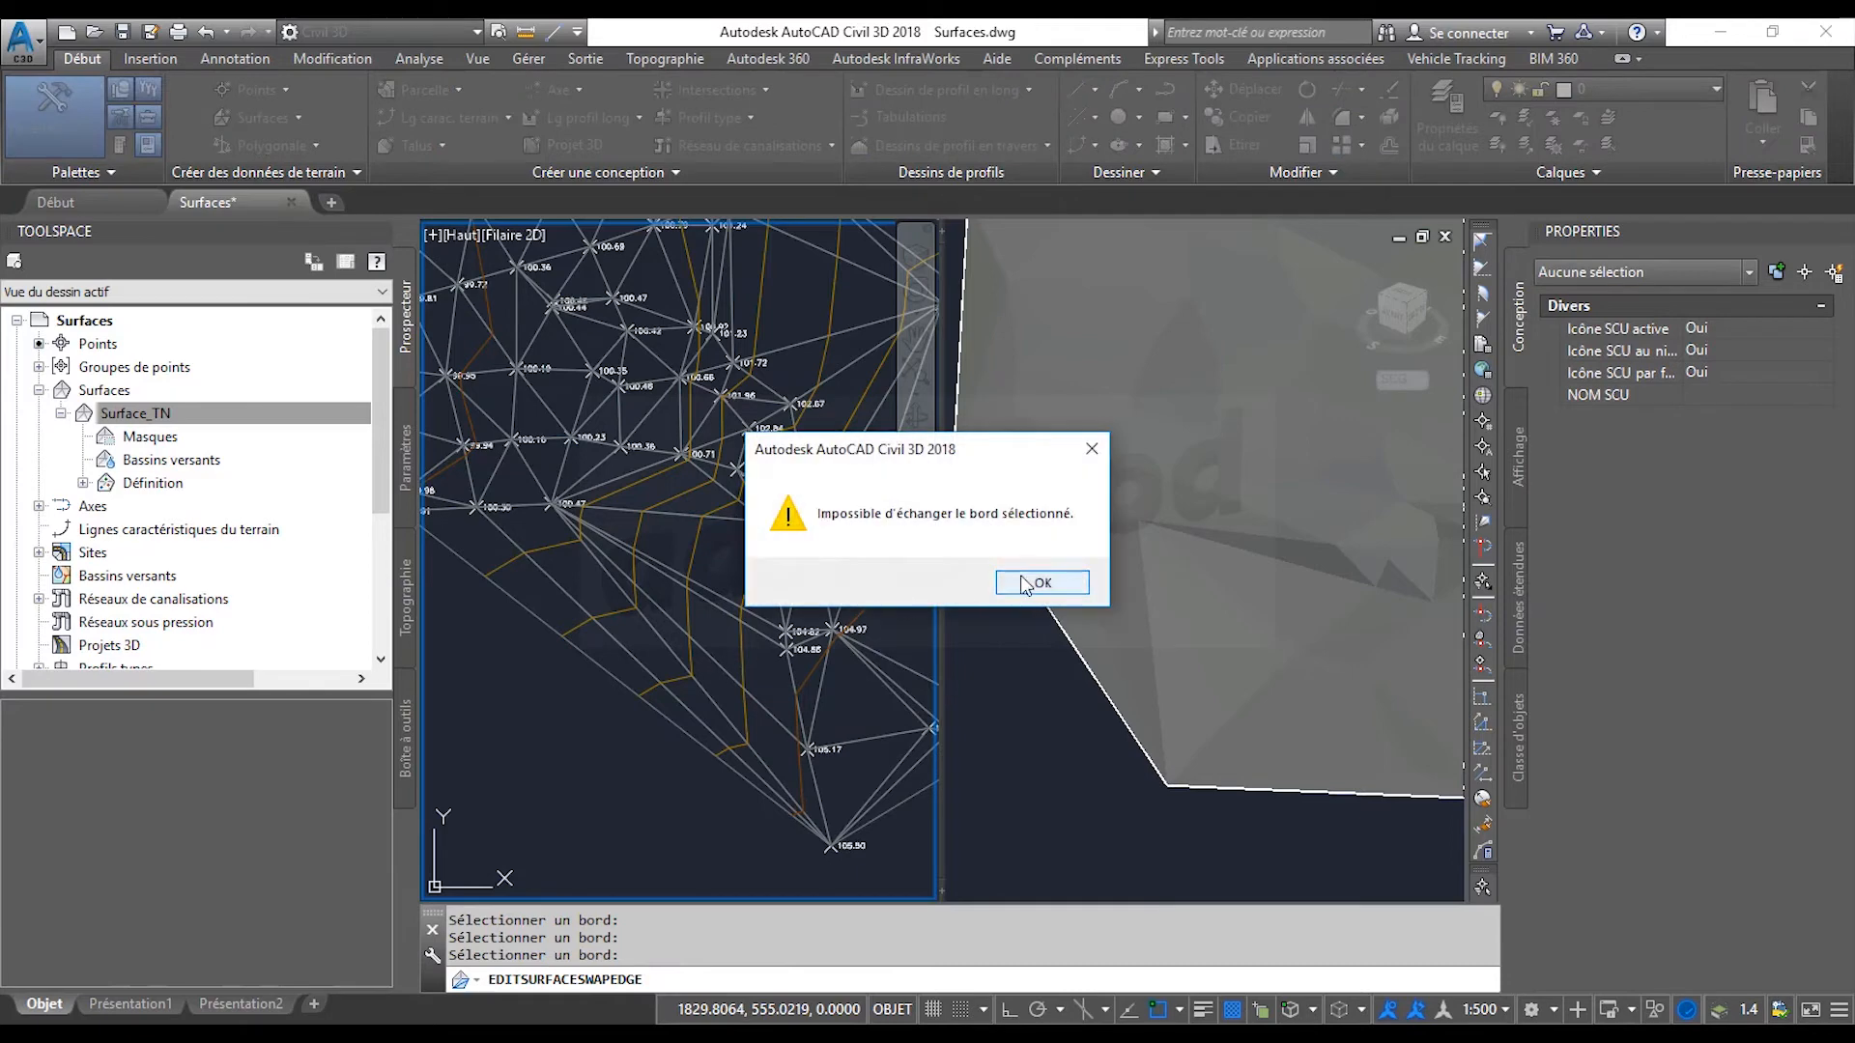
key("Return")
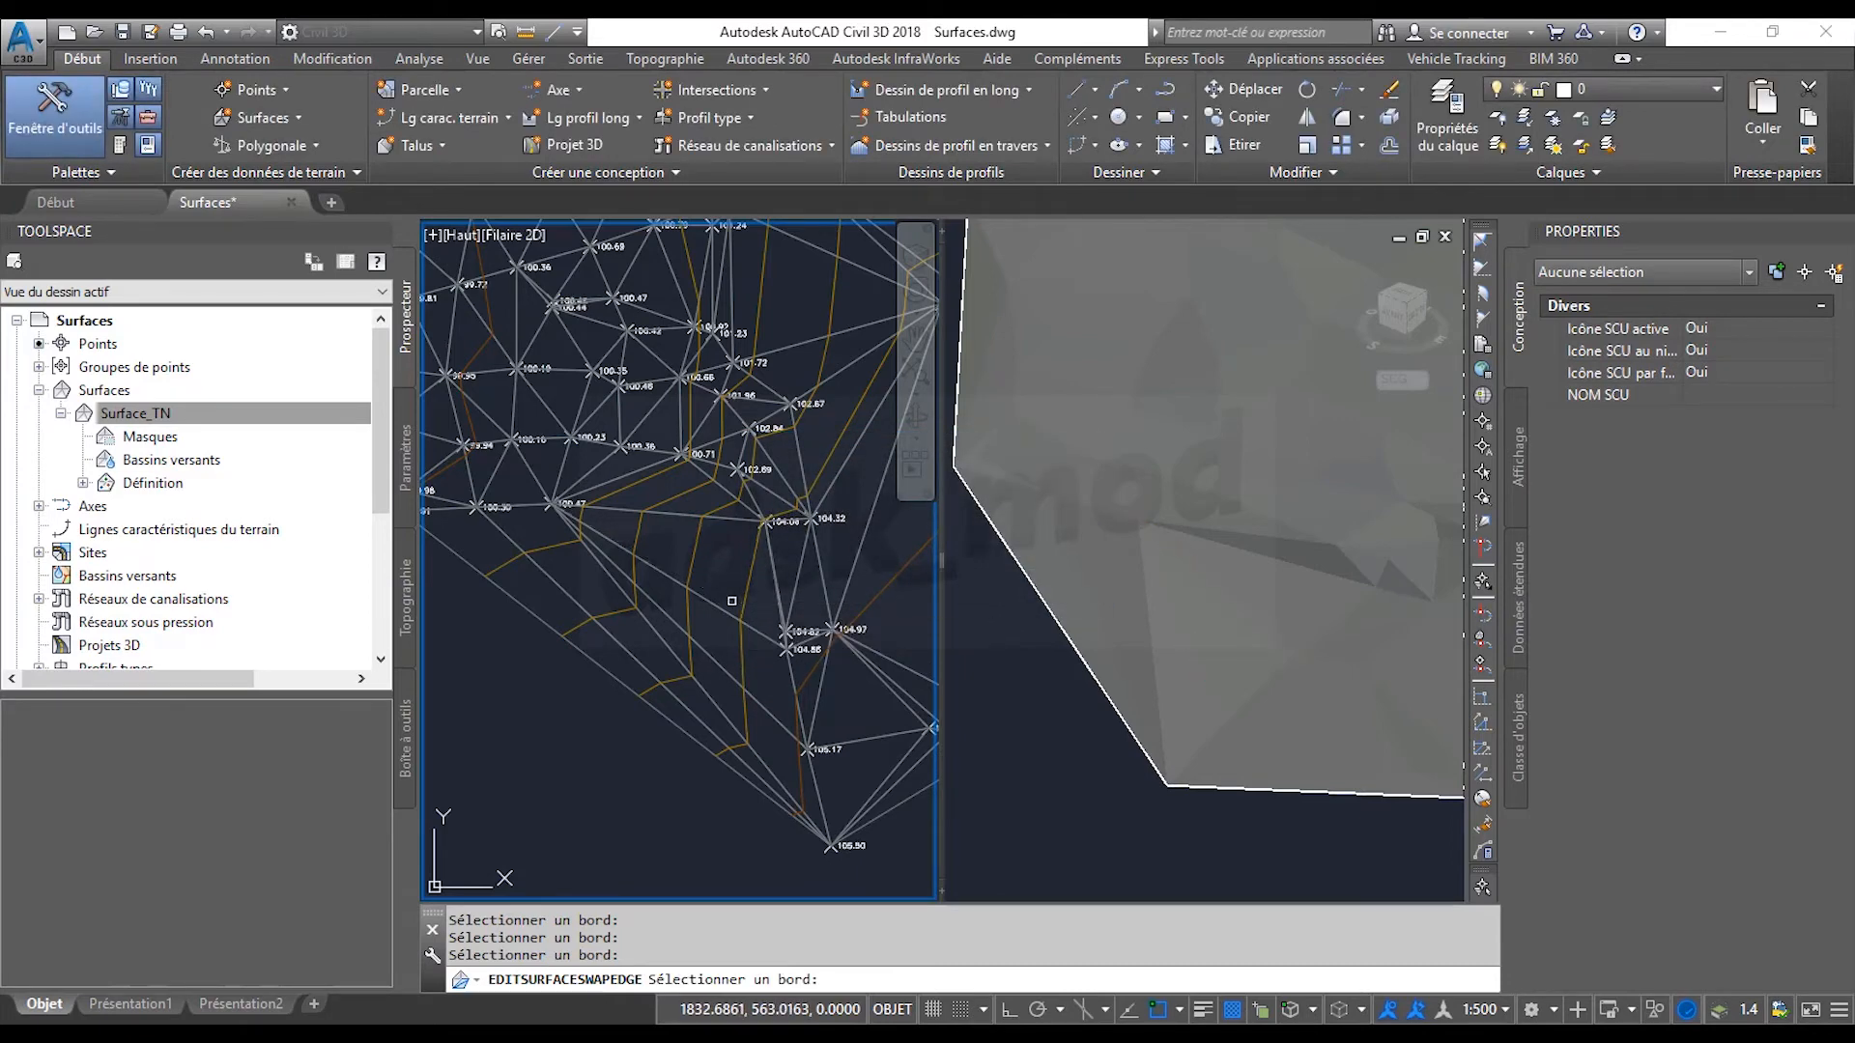
left_click(730, 604)
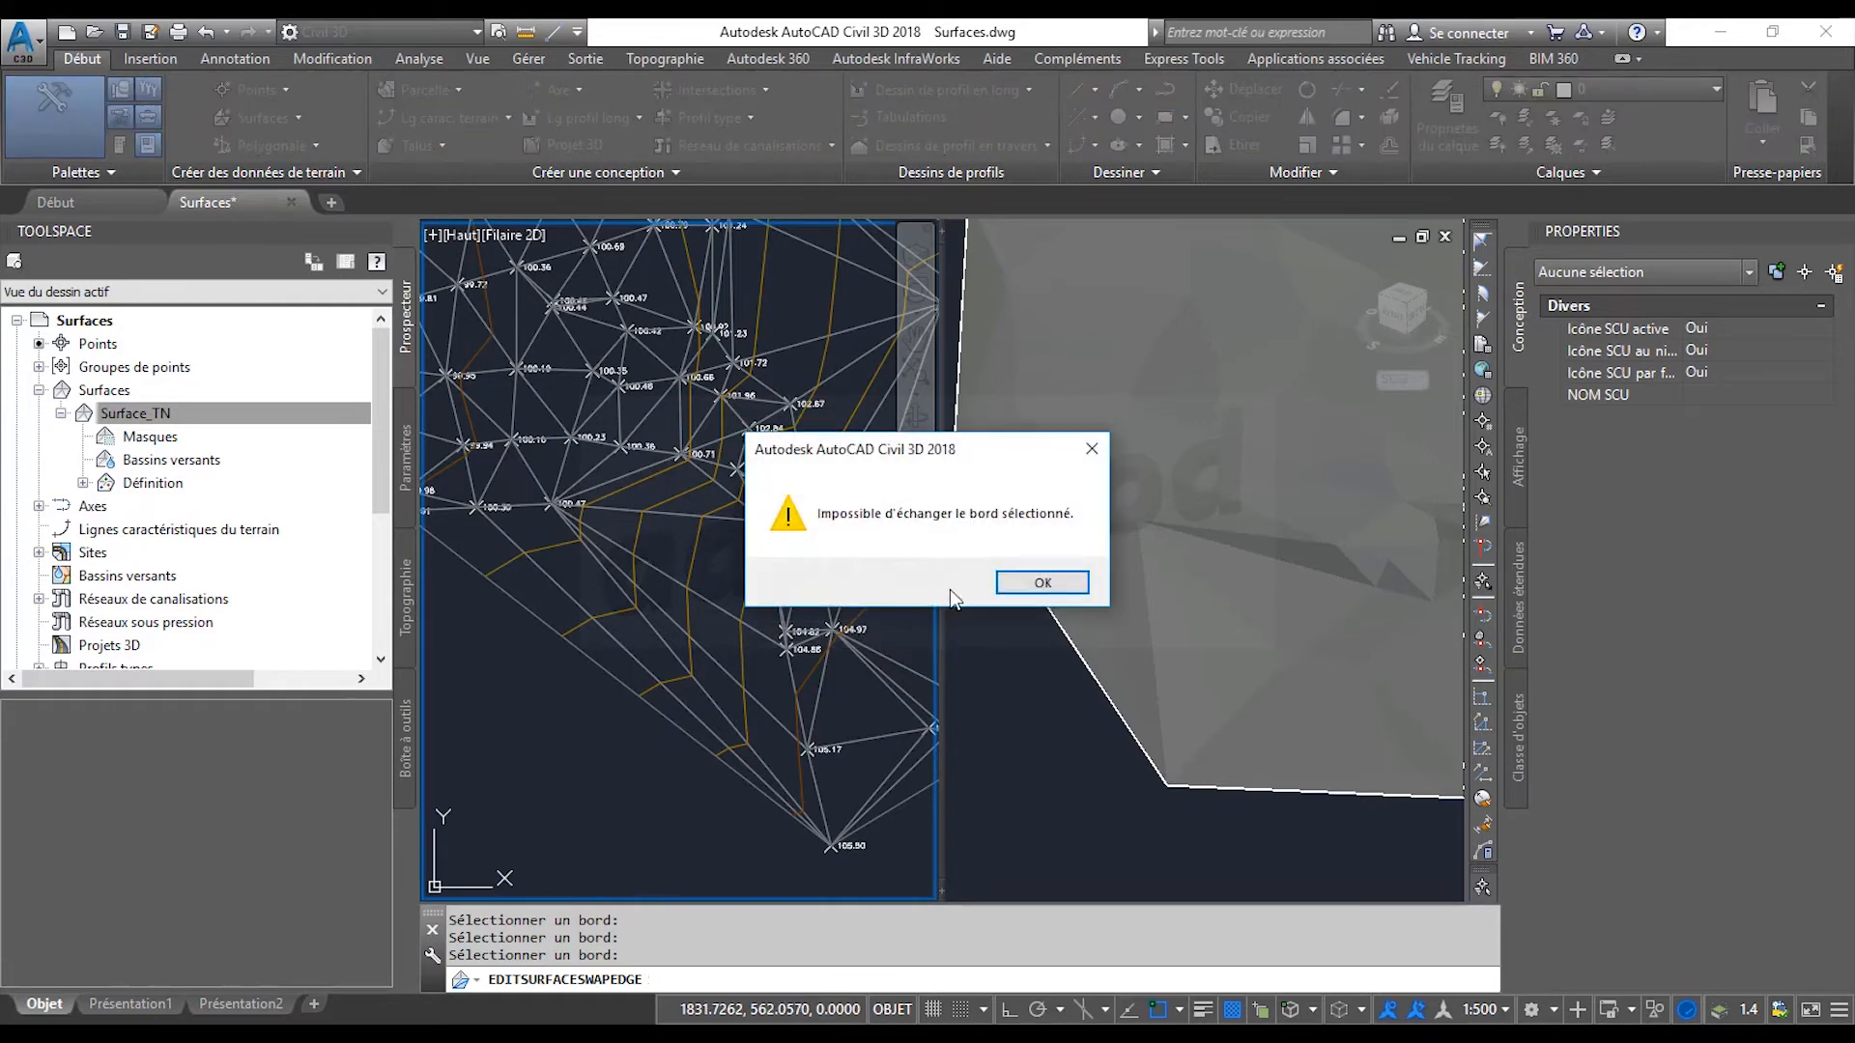
left_click(1029, 587)
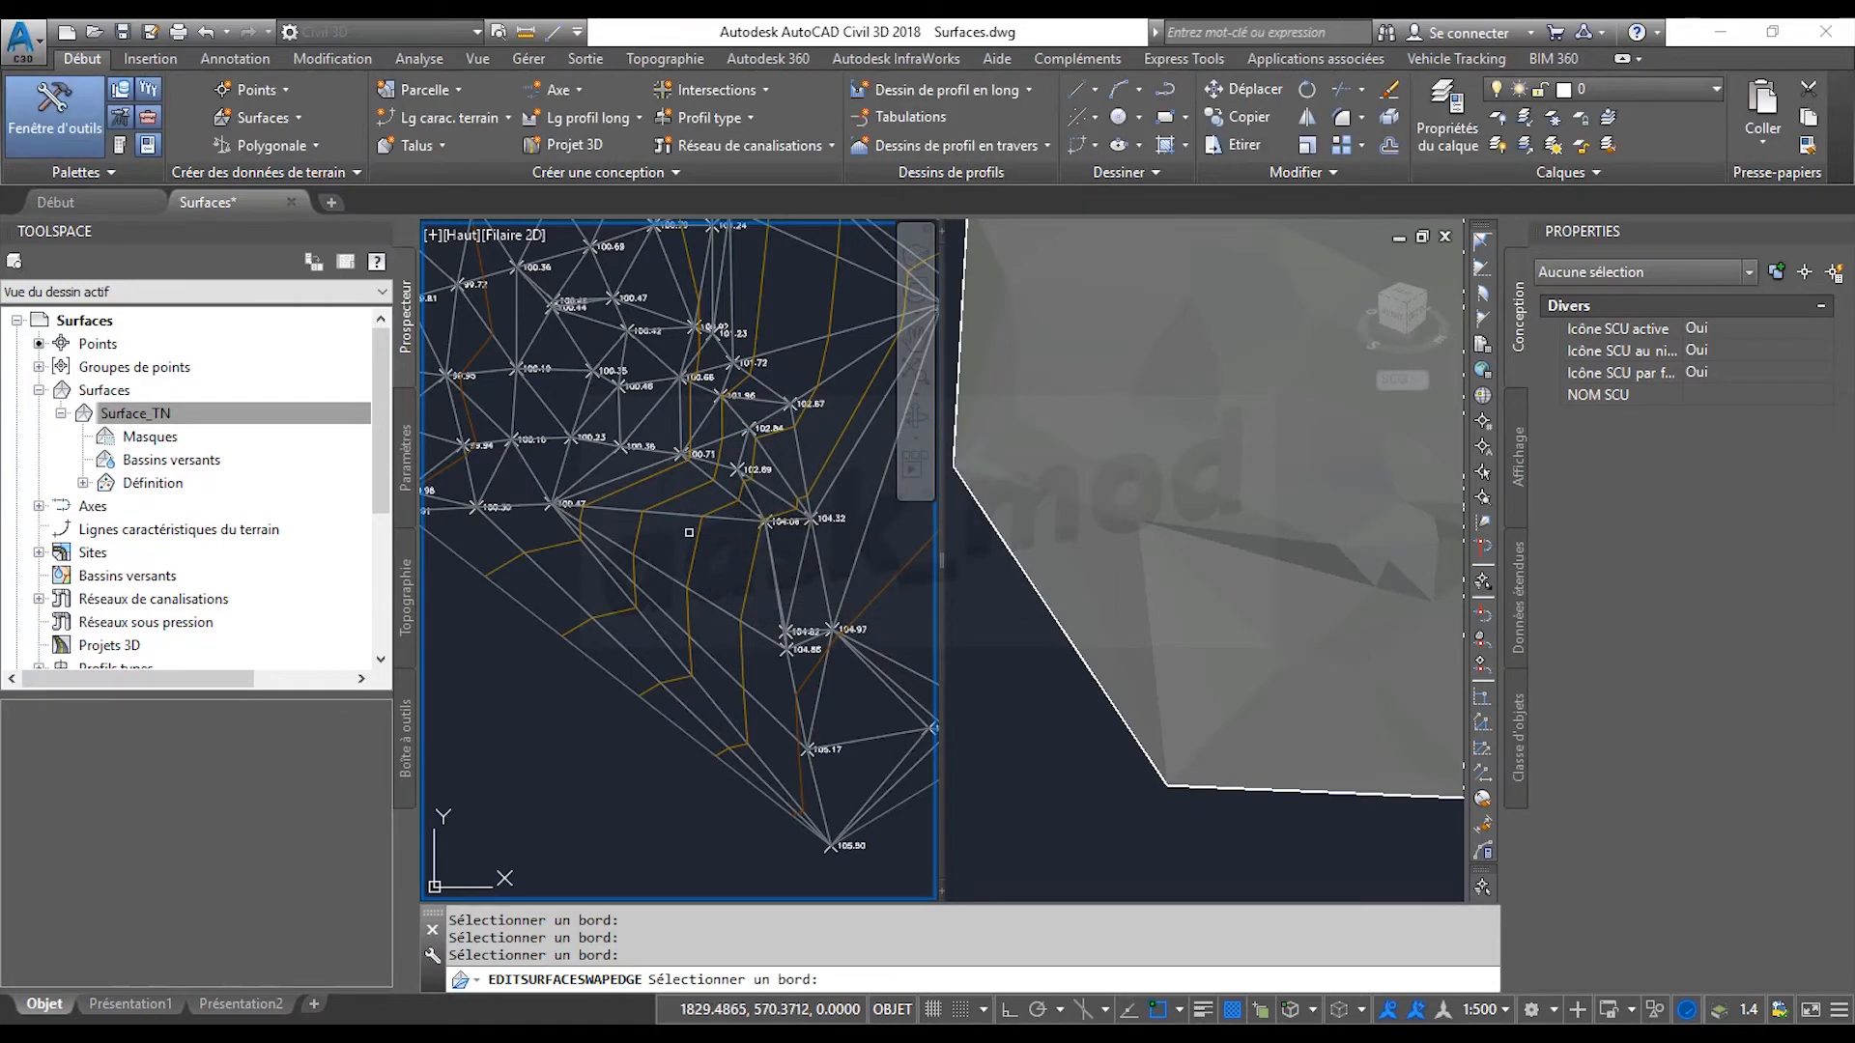
Swap the long triangle edge near the southwestern boundary, just south of the 100.47 point, and end the edge swapping.
left_click(575, 601)
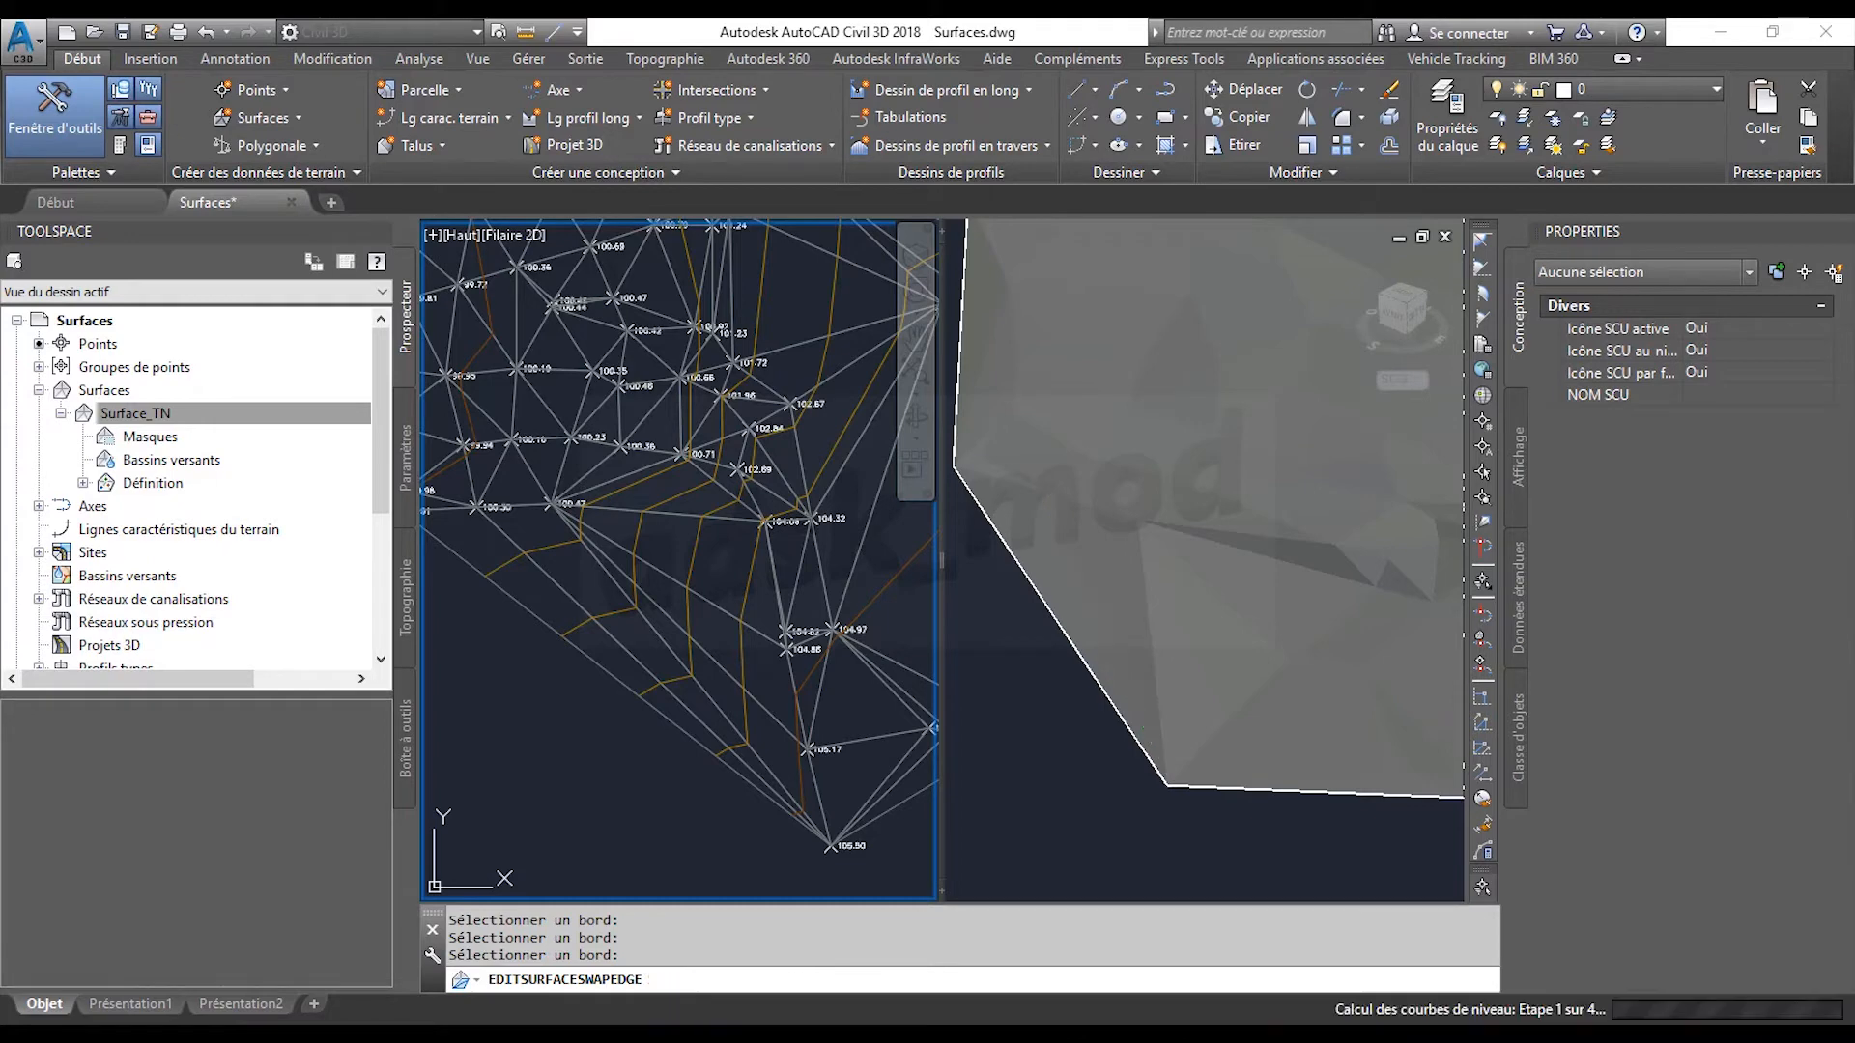
key("Return")
left_click(615, 587)
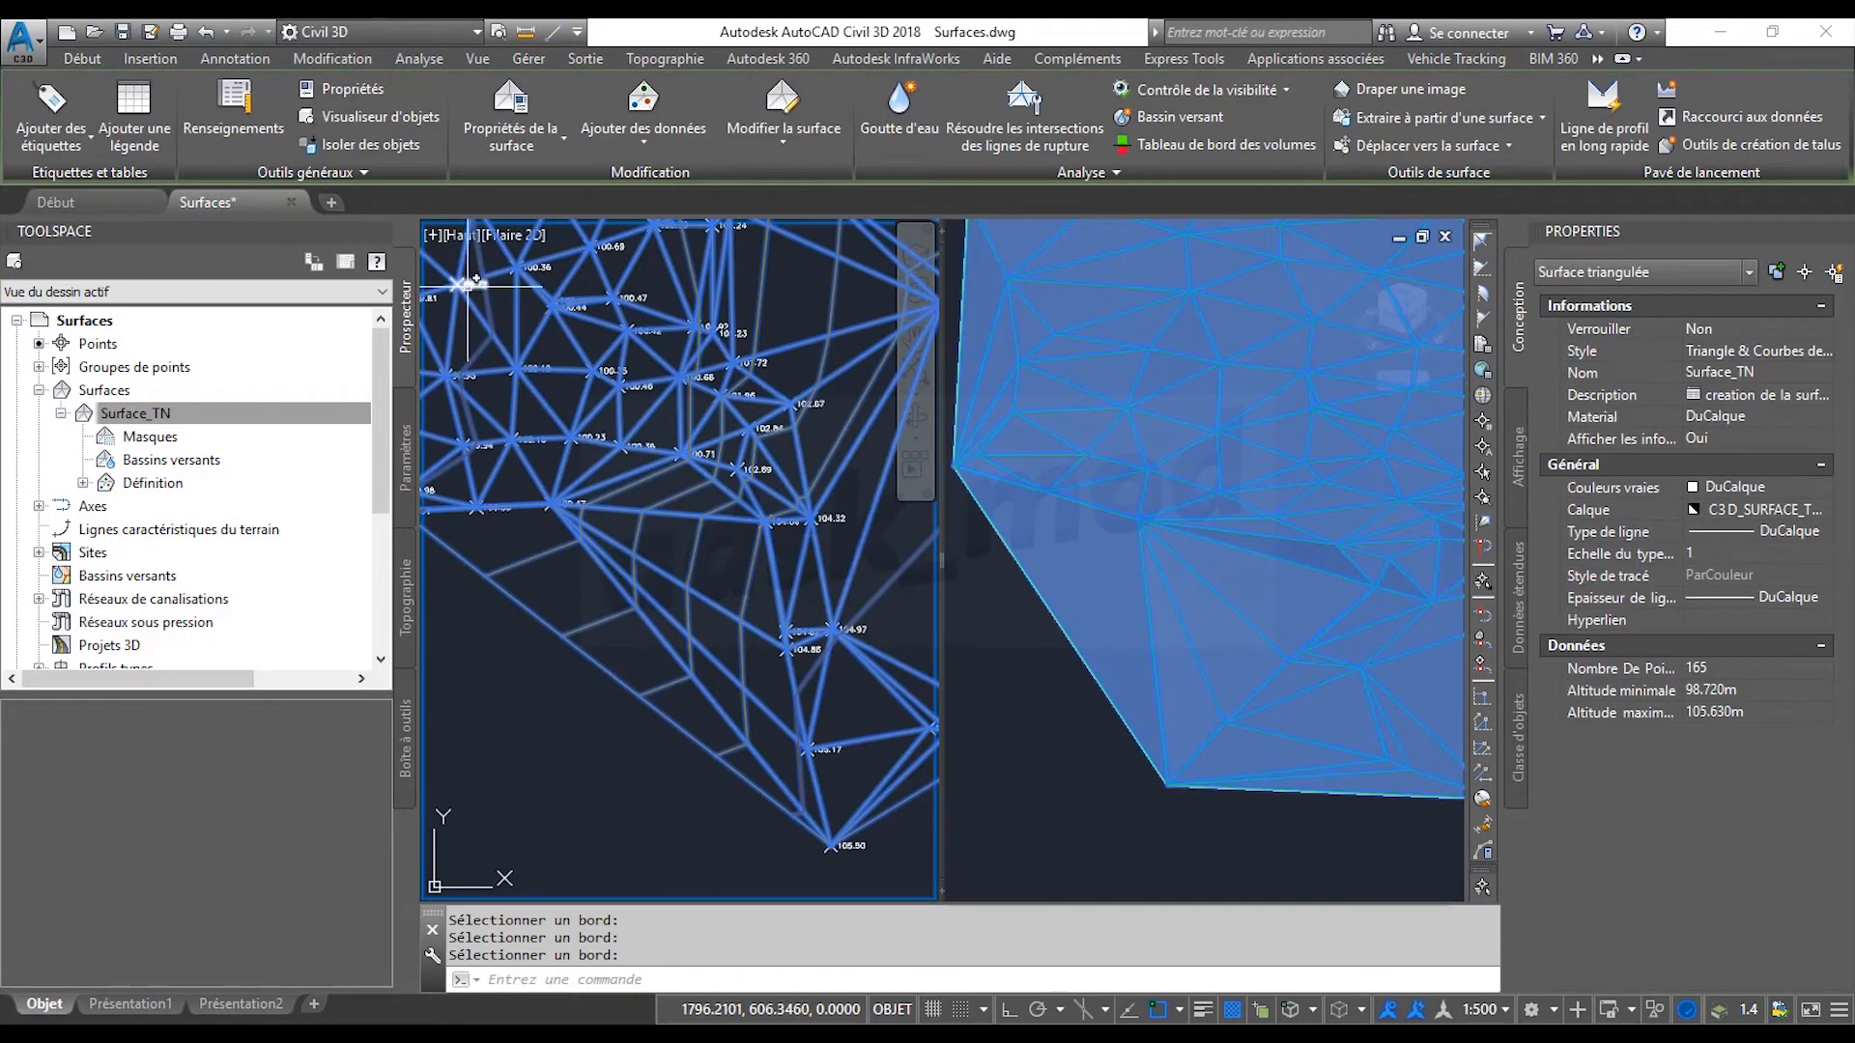
left_click(784, 144)
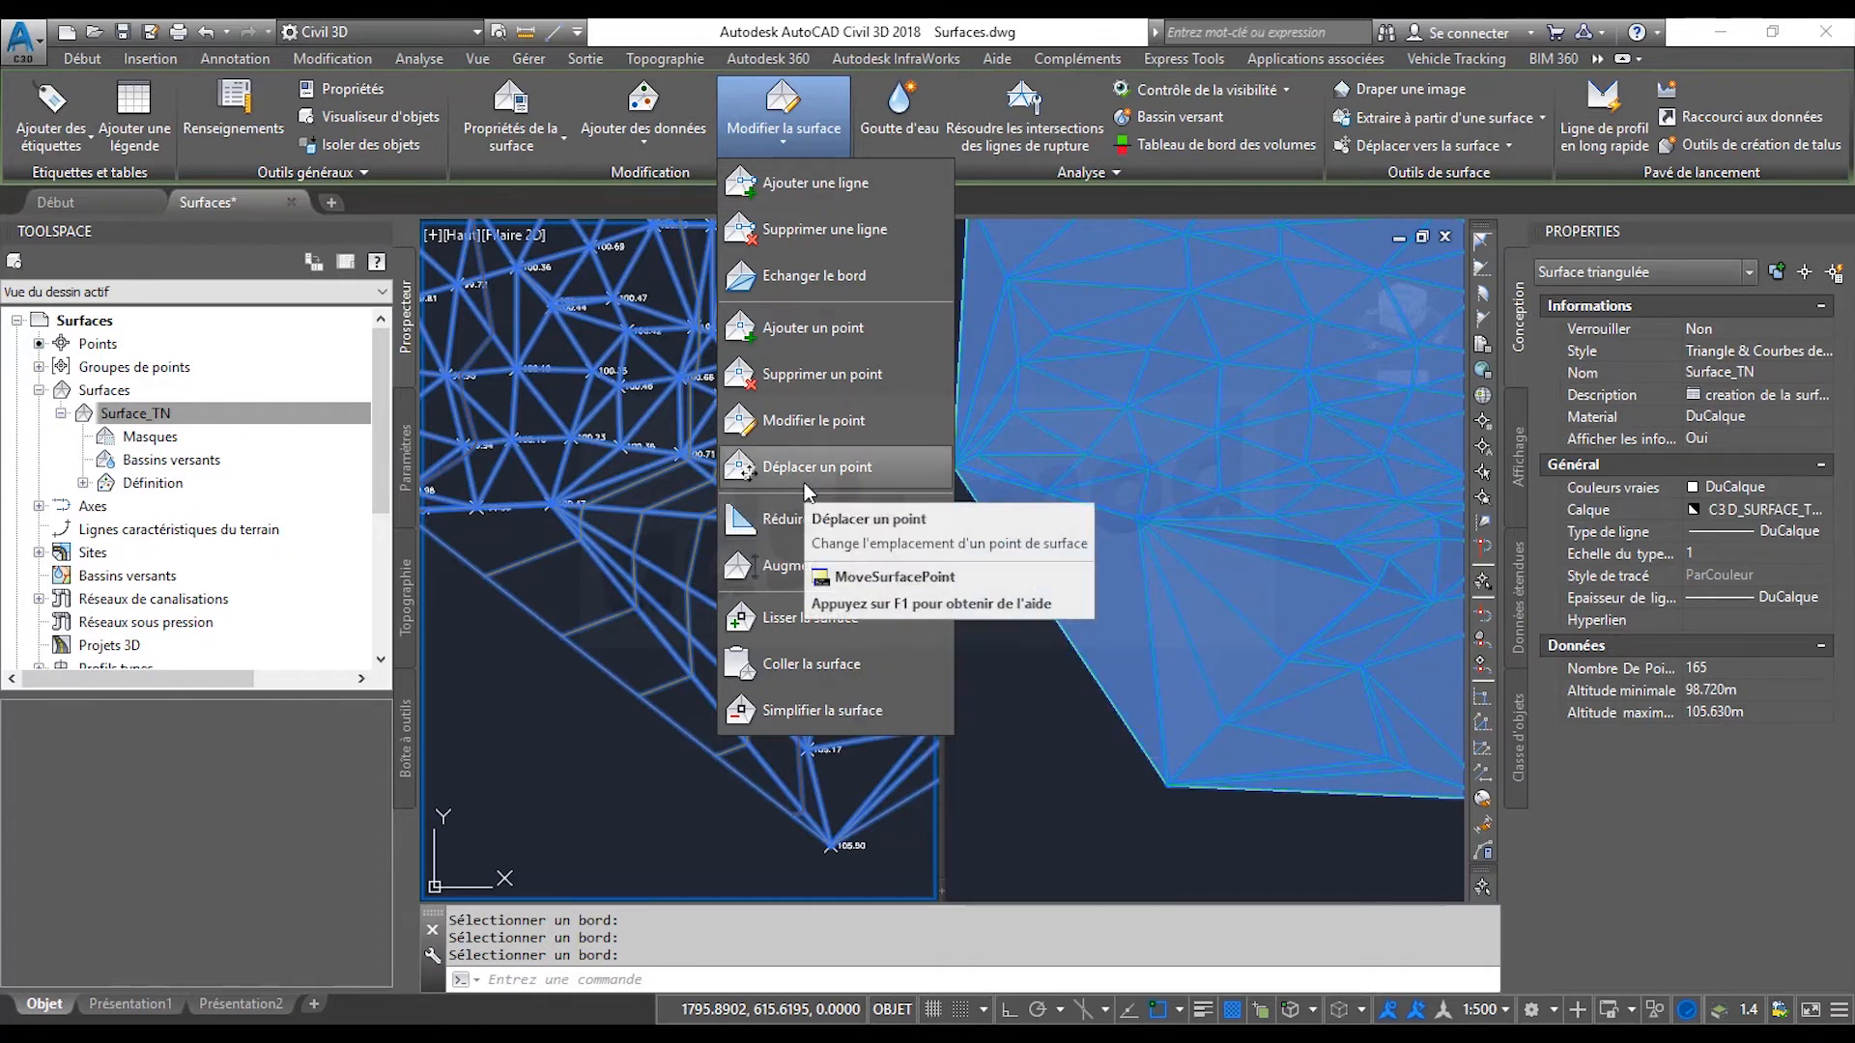
left_click(563, 602)
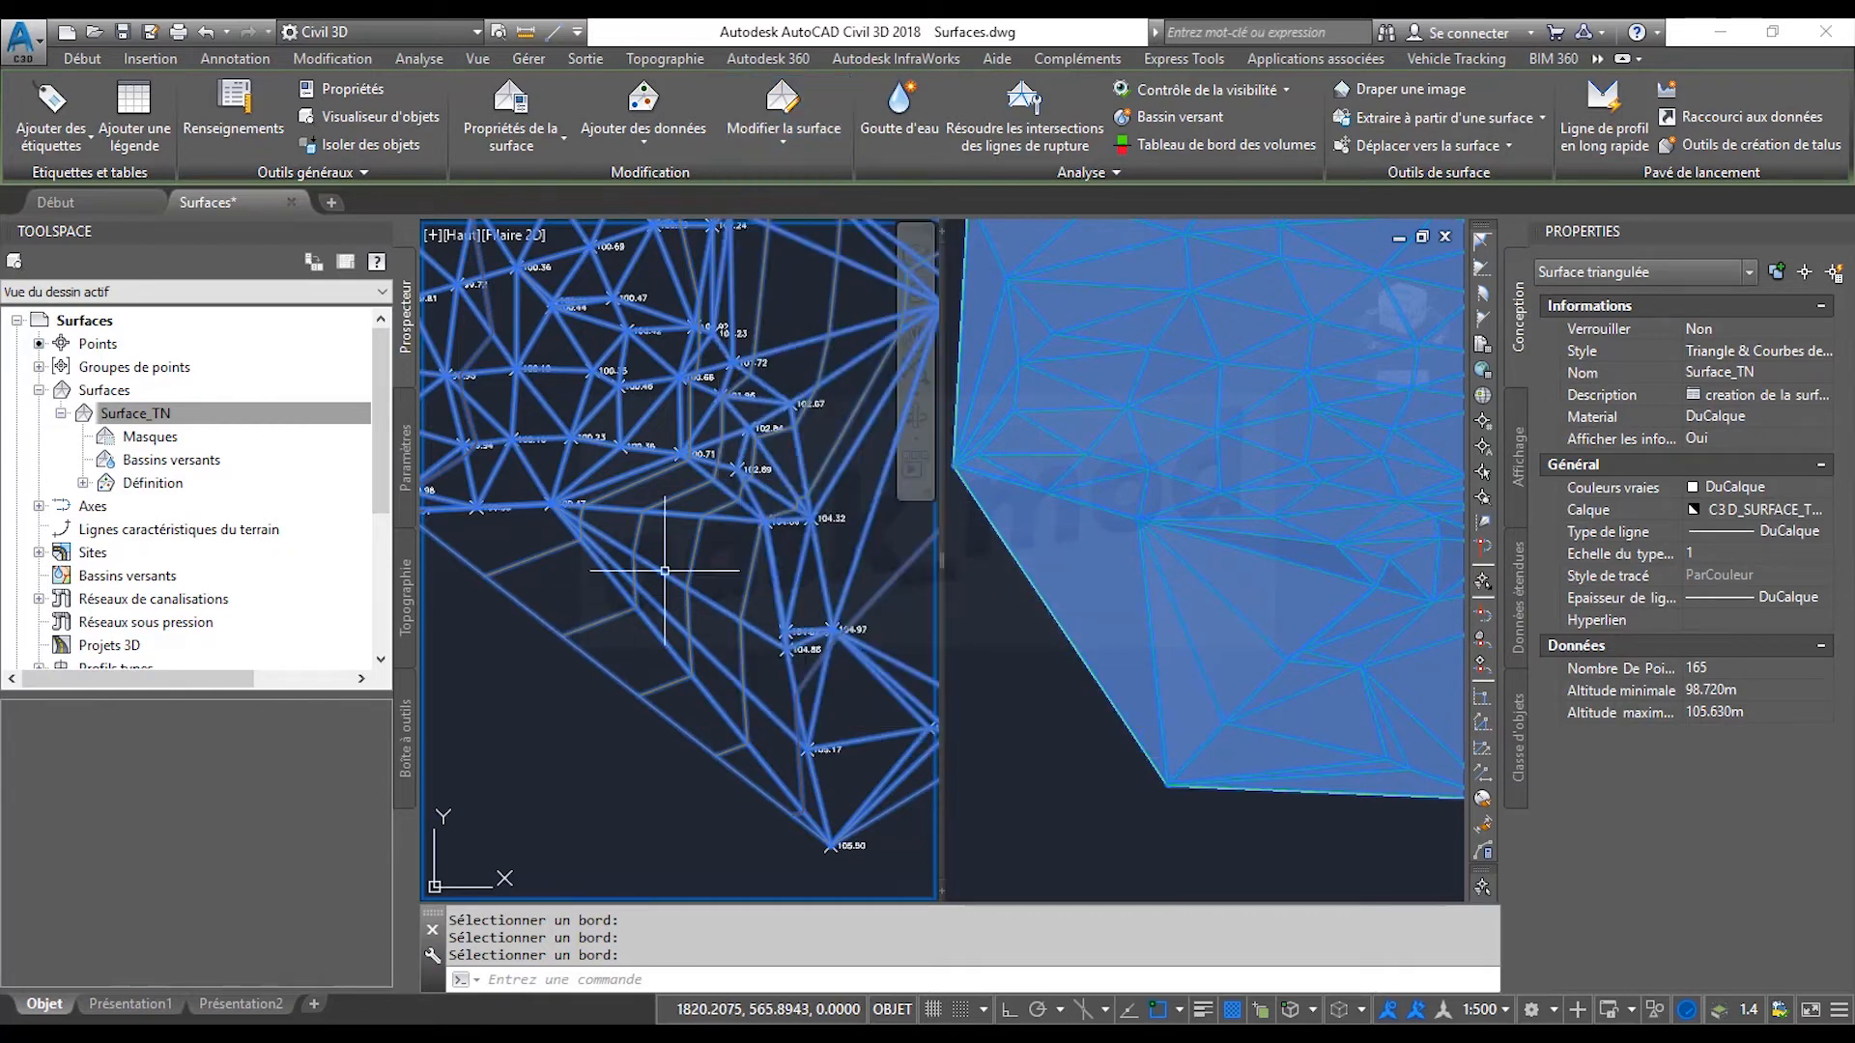
Maximize the Filaire 2D viewport and frame the whole triangulated surface in it.
left_click(433, 235)
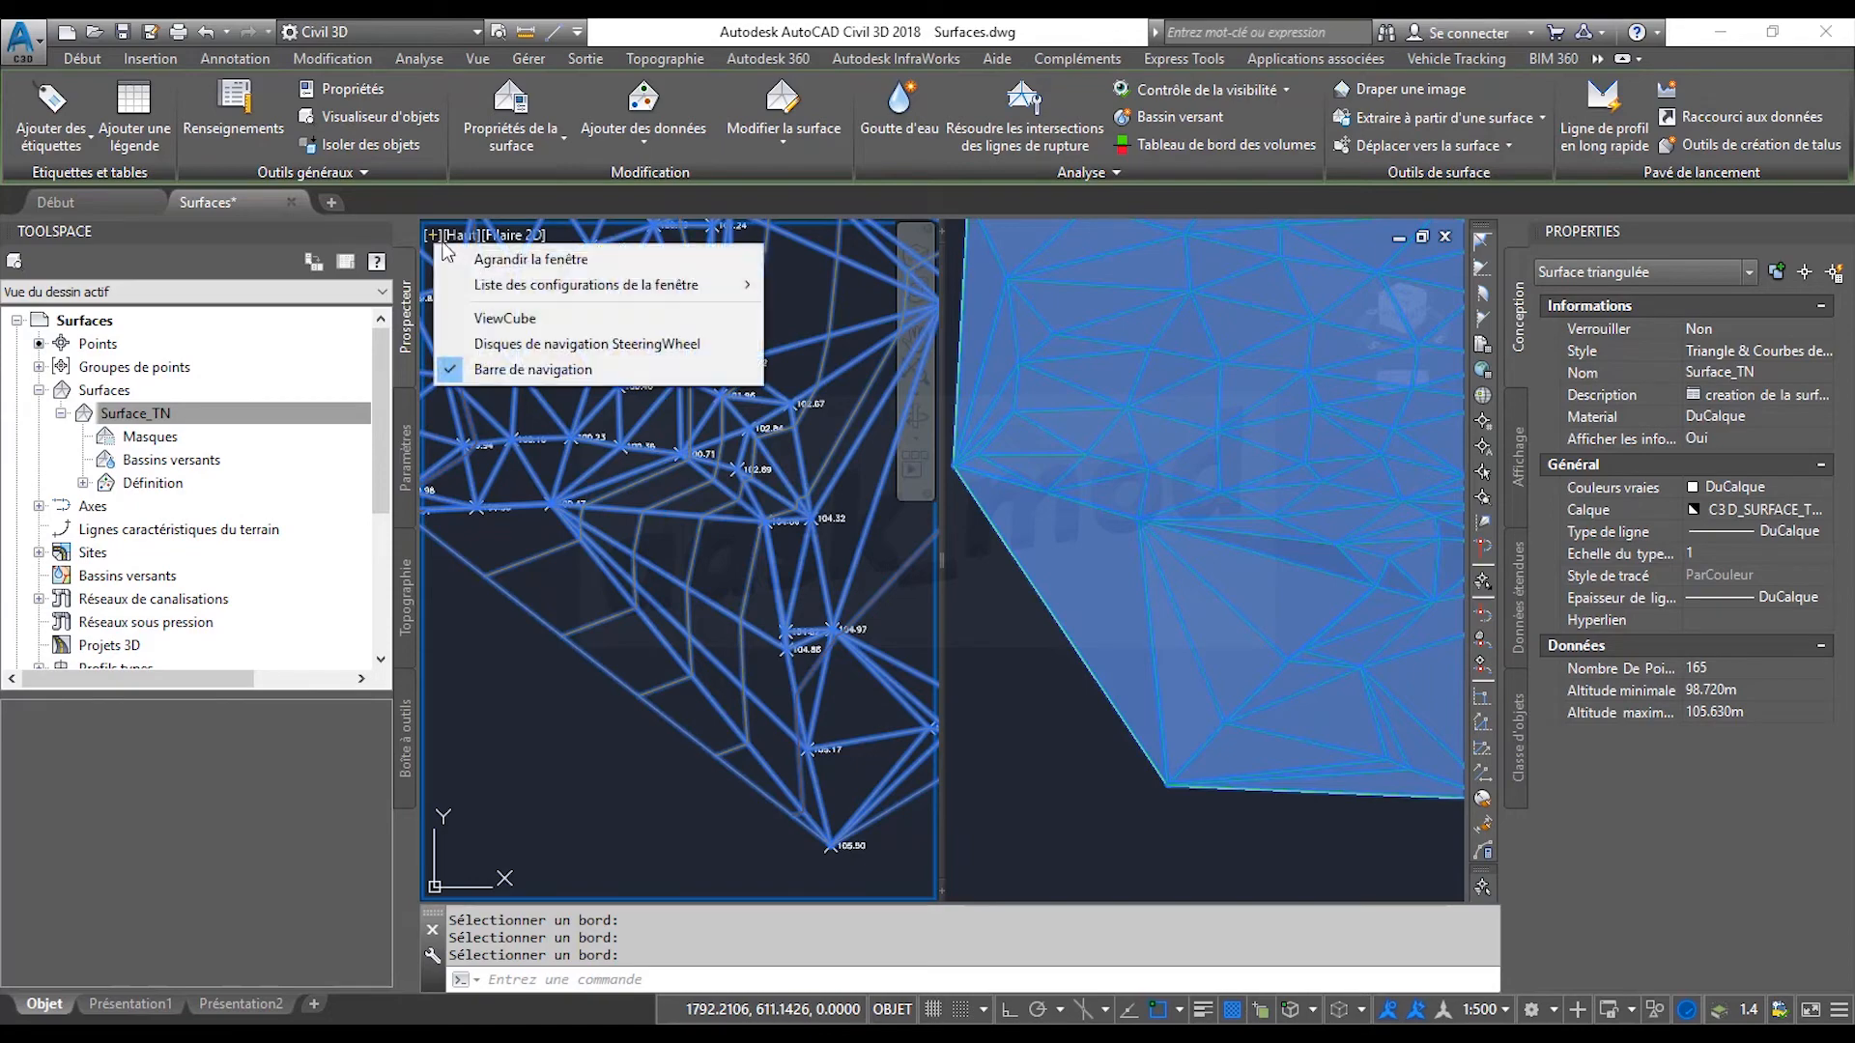
left_click(479, 268)
scroll(1029, 445, "down", 5)
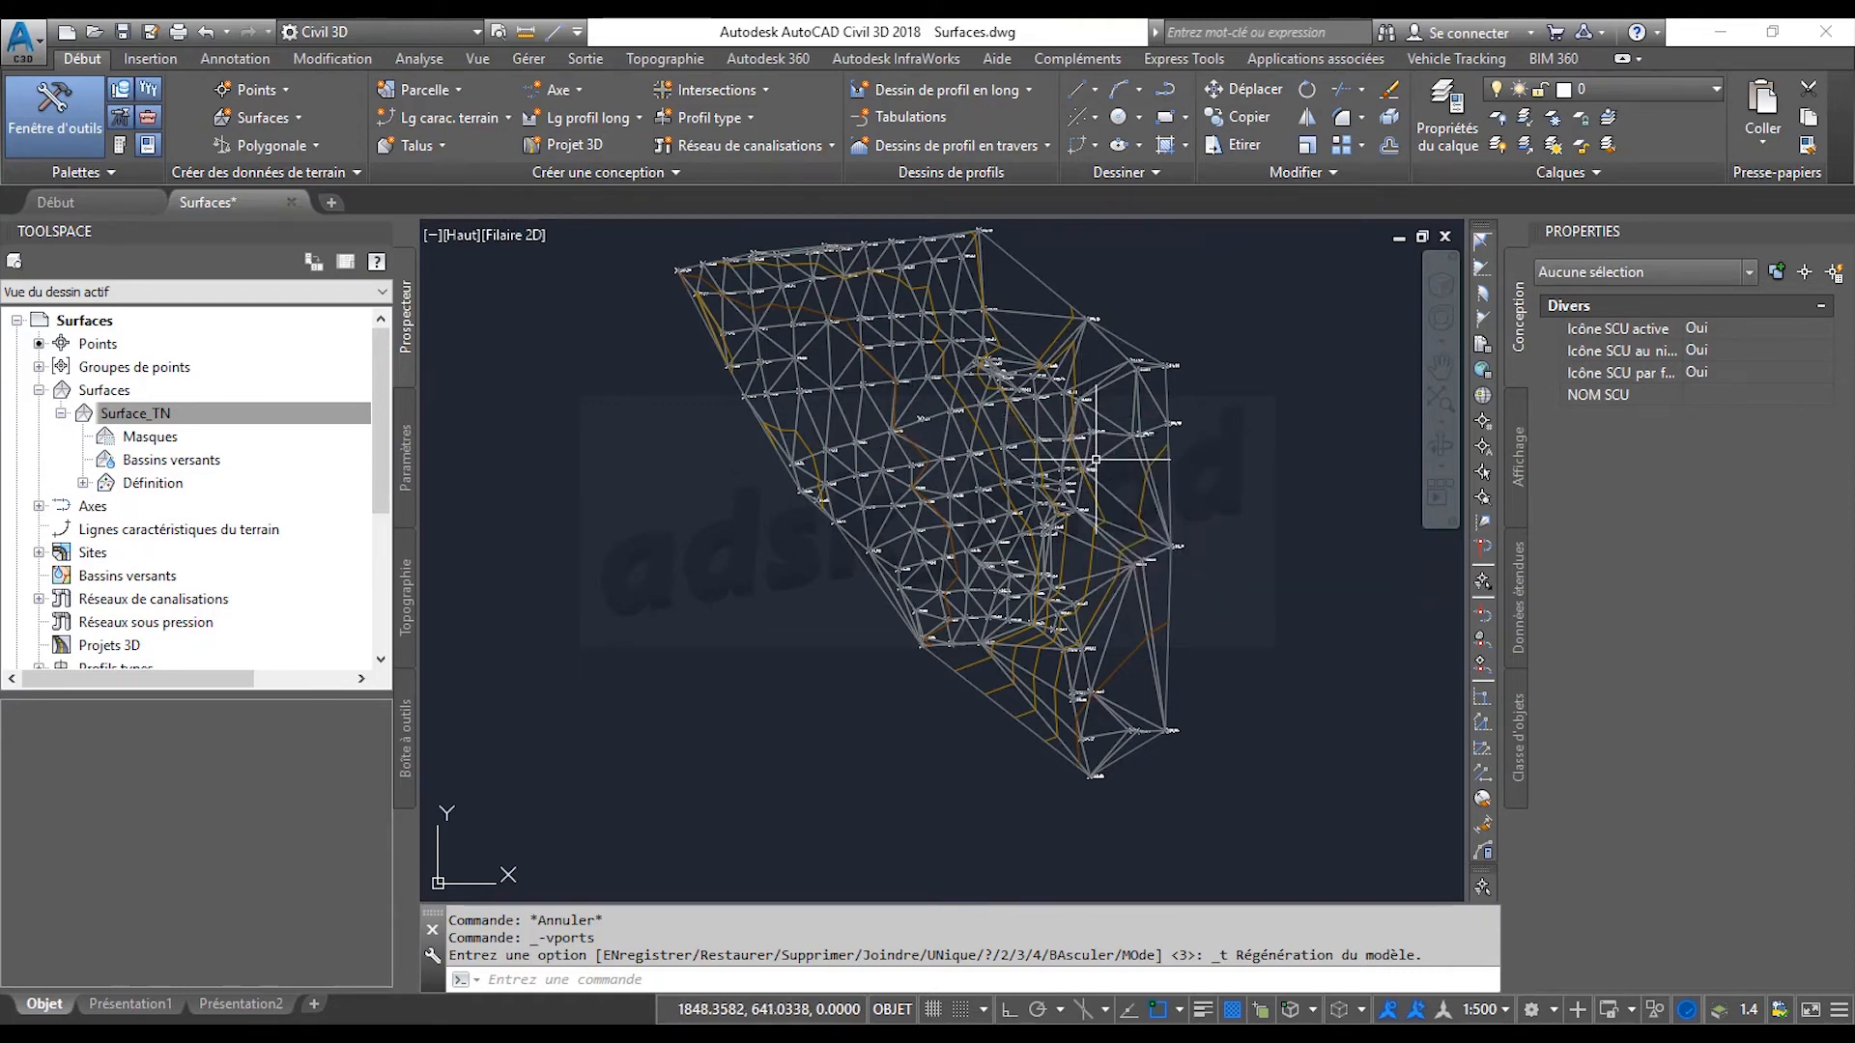
mouse_move(1096, 460)
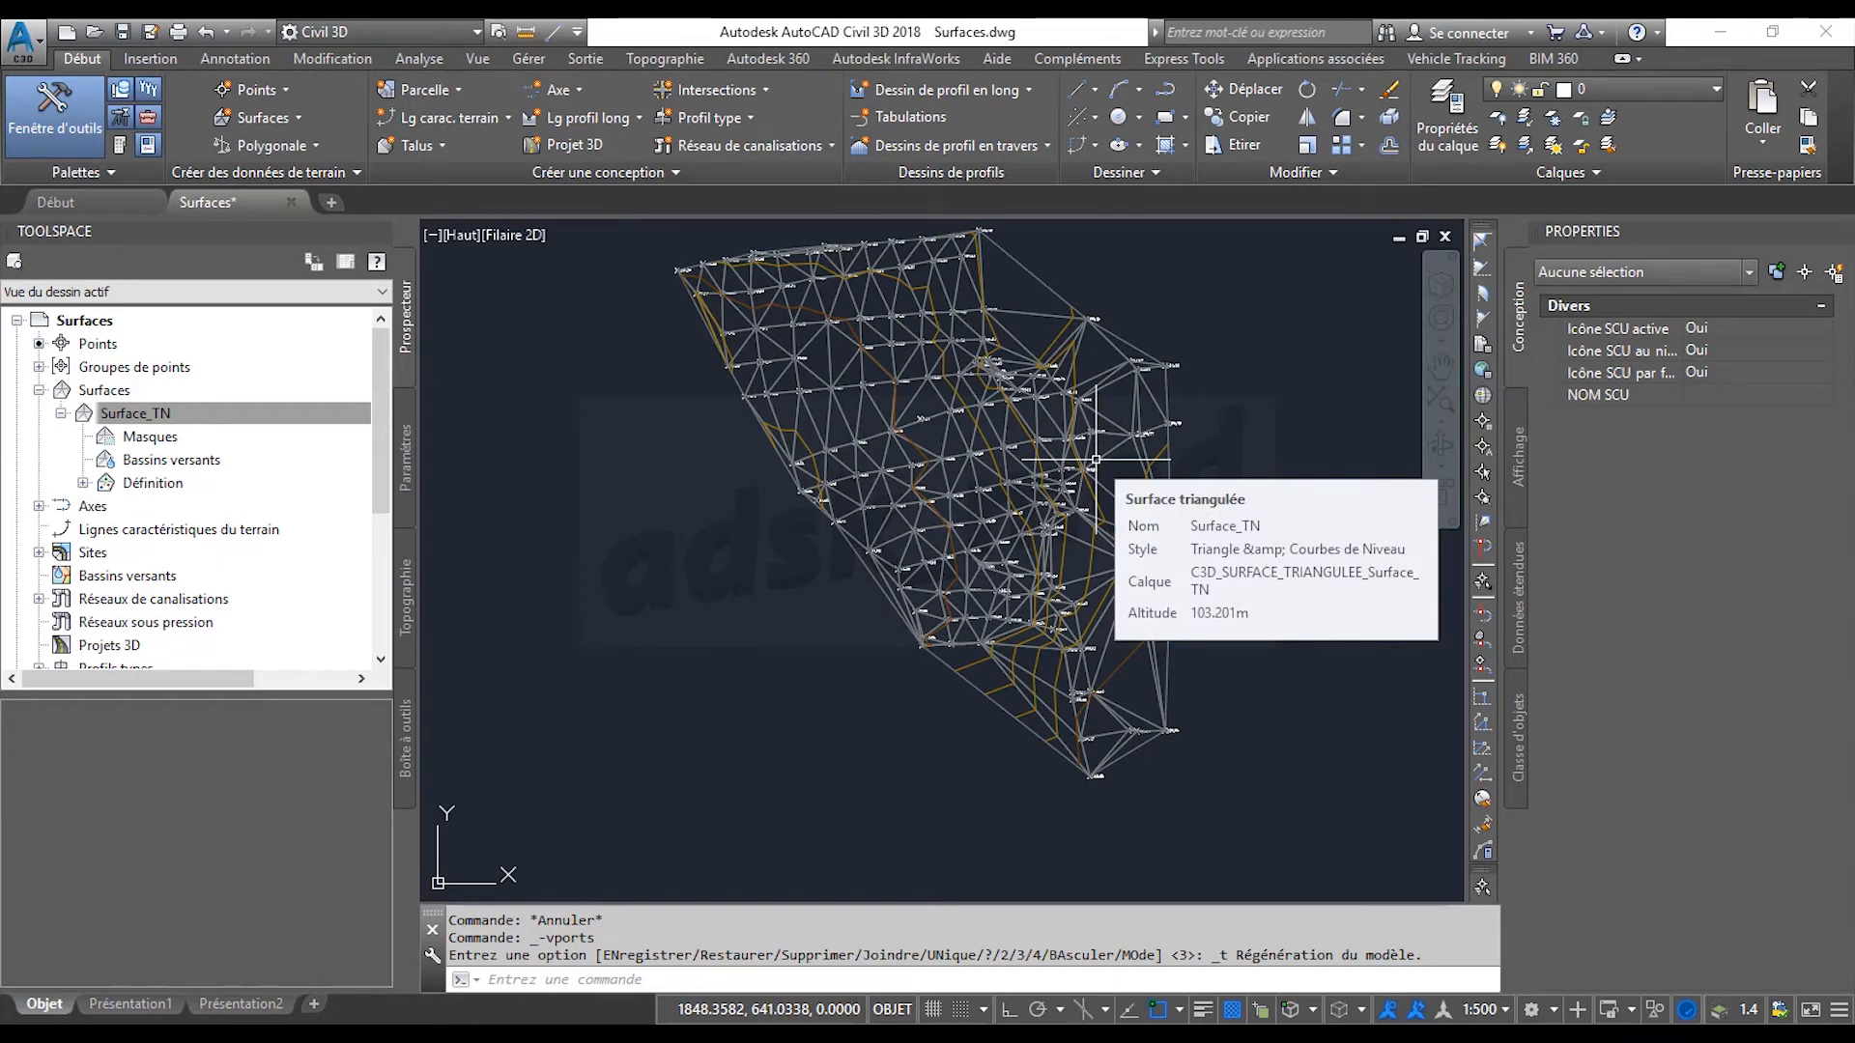
middle_click_drag(1102, 340, 1058, 423)
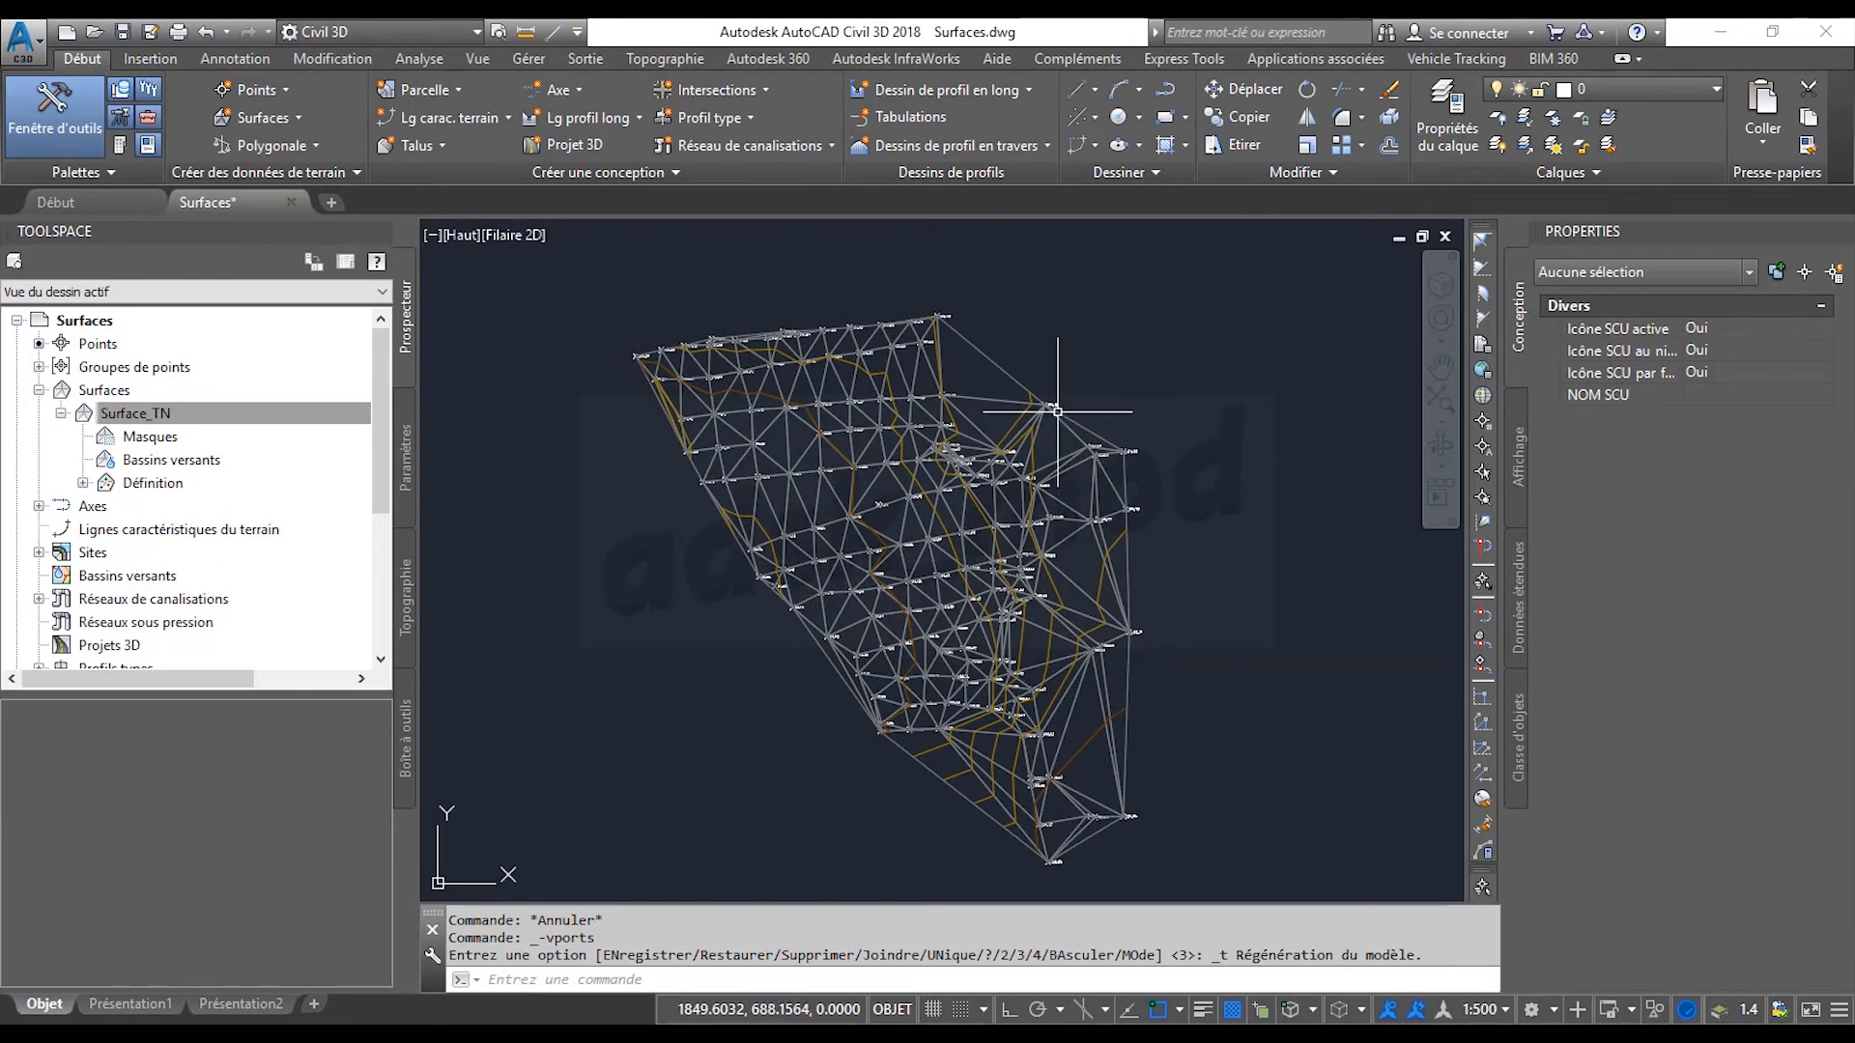
Select the surface in the drawing and collapse the Surface_TN branch in the Prospecteur tree.
left_click(1060, 435)
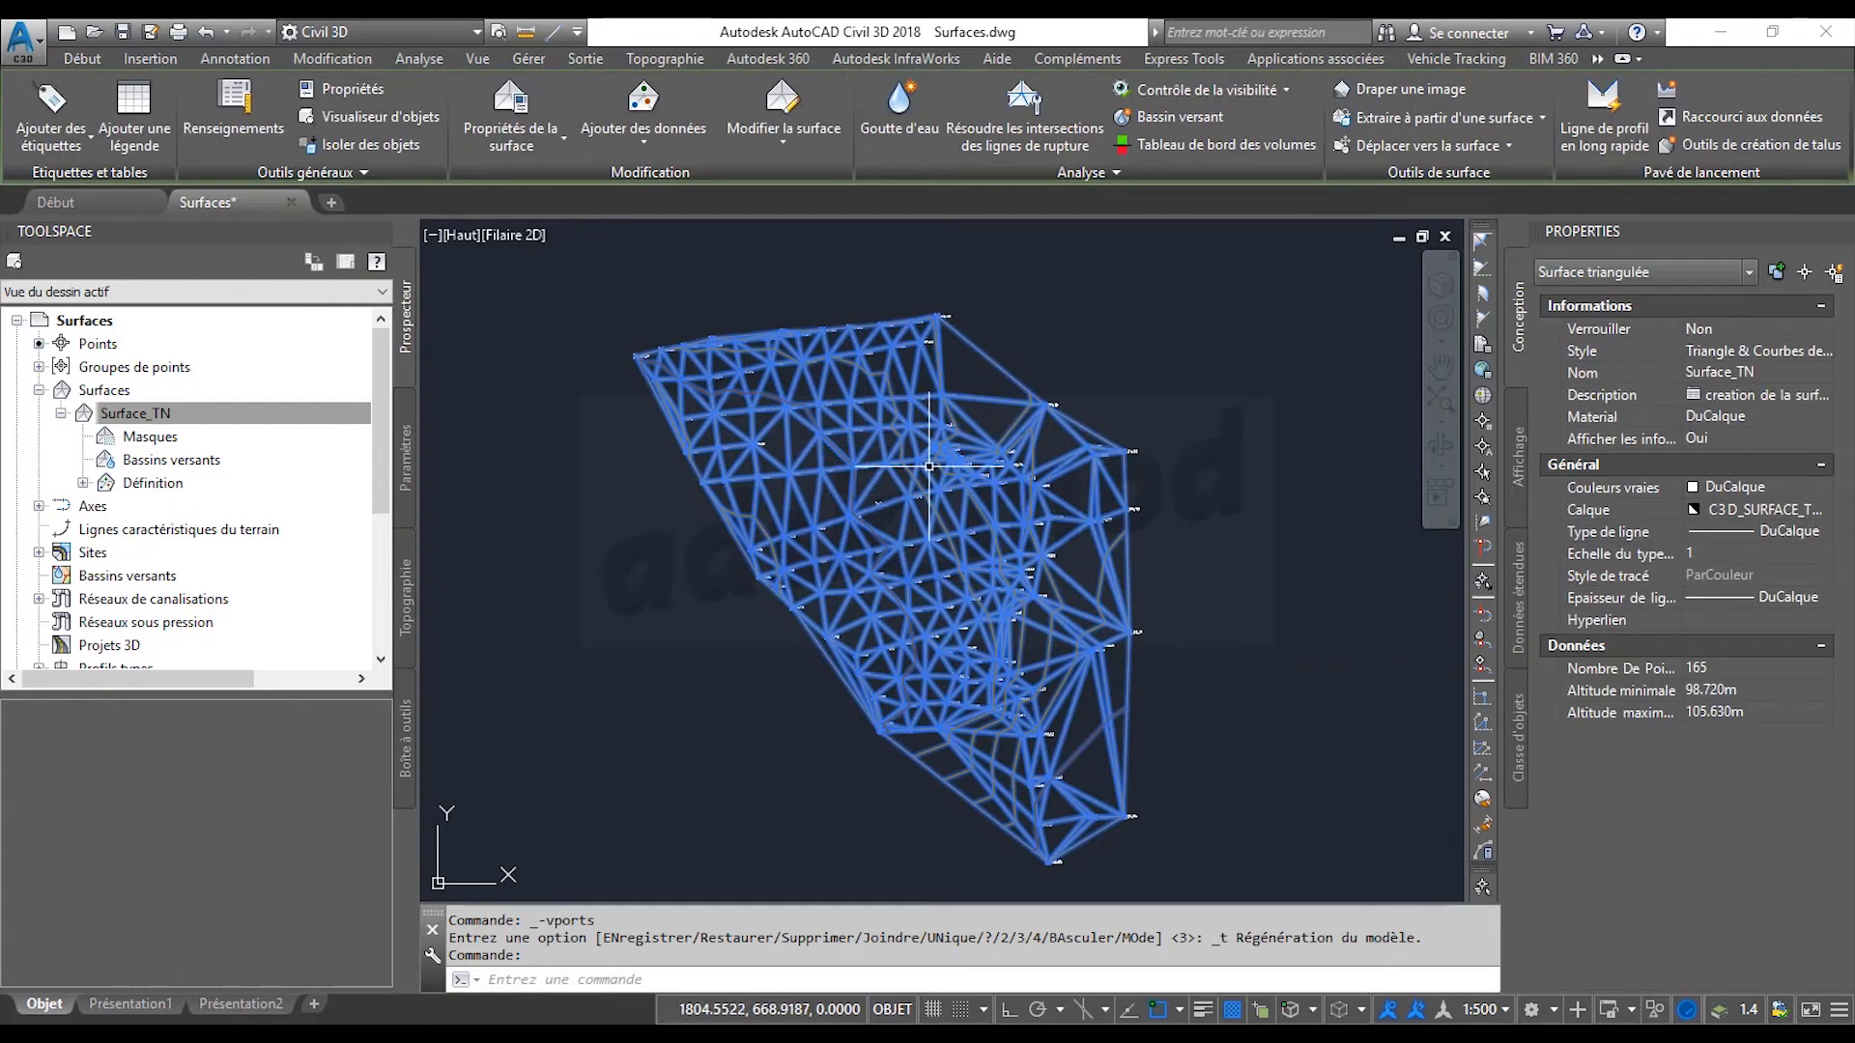
left_click(61, 414)
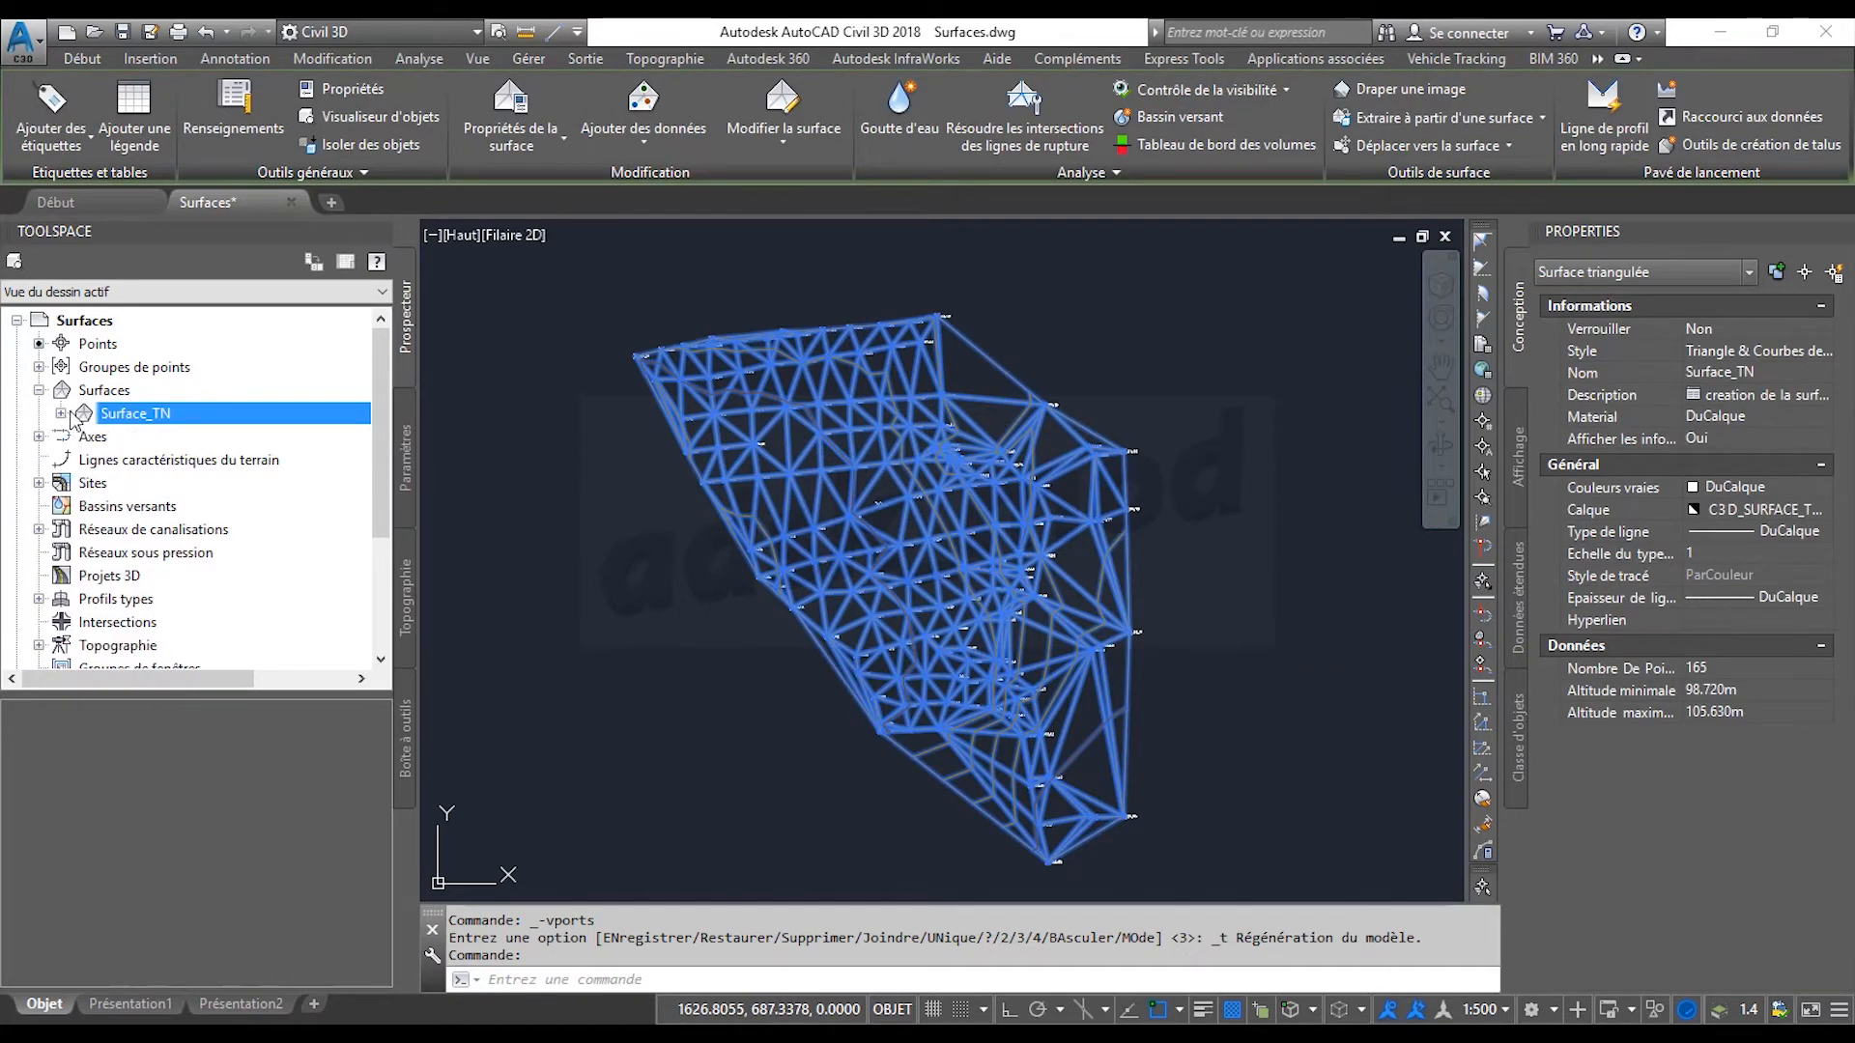
Start a new triangulated surface in the Surfaces collection and name it "Surface_TN décapée -20cm".
left_click(105, 390)
right_click(106, 398)
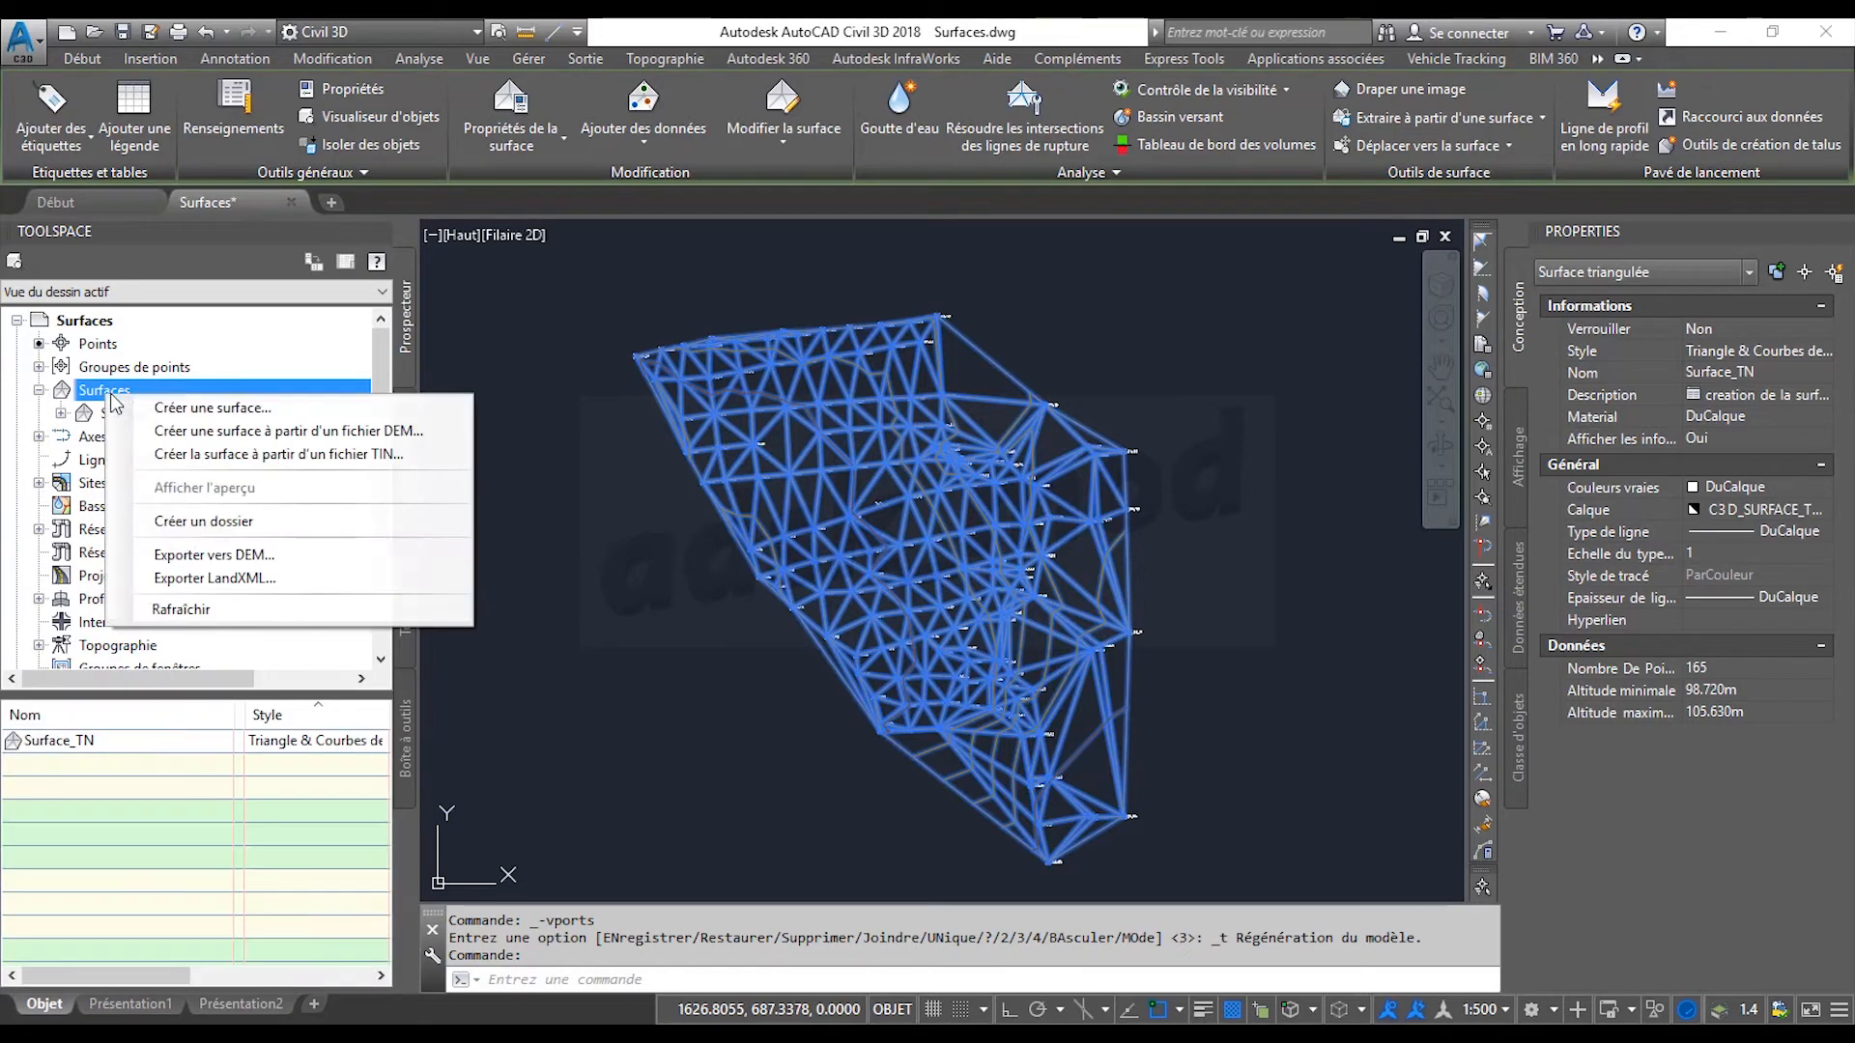
left_click(190, 409)
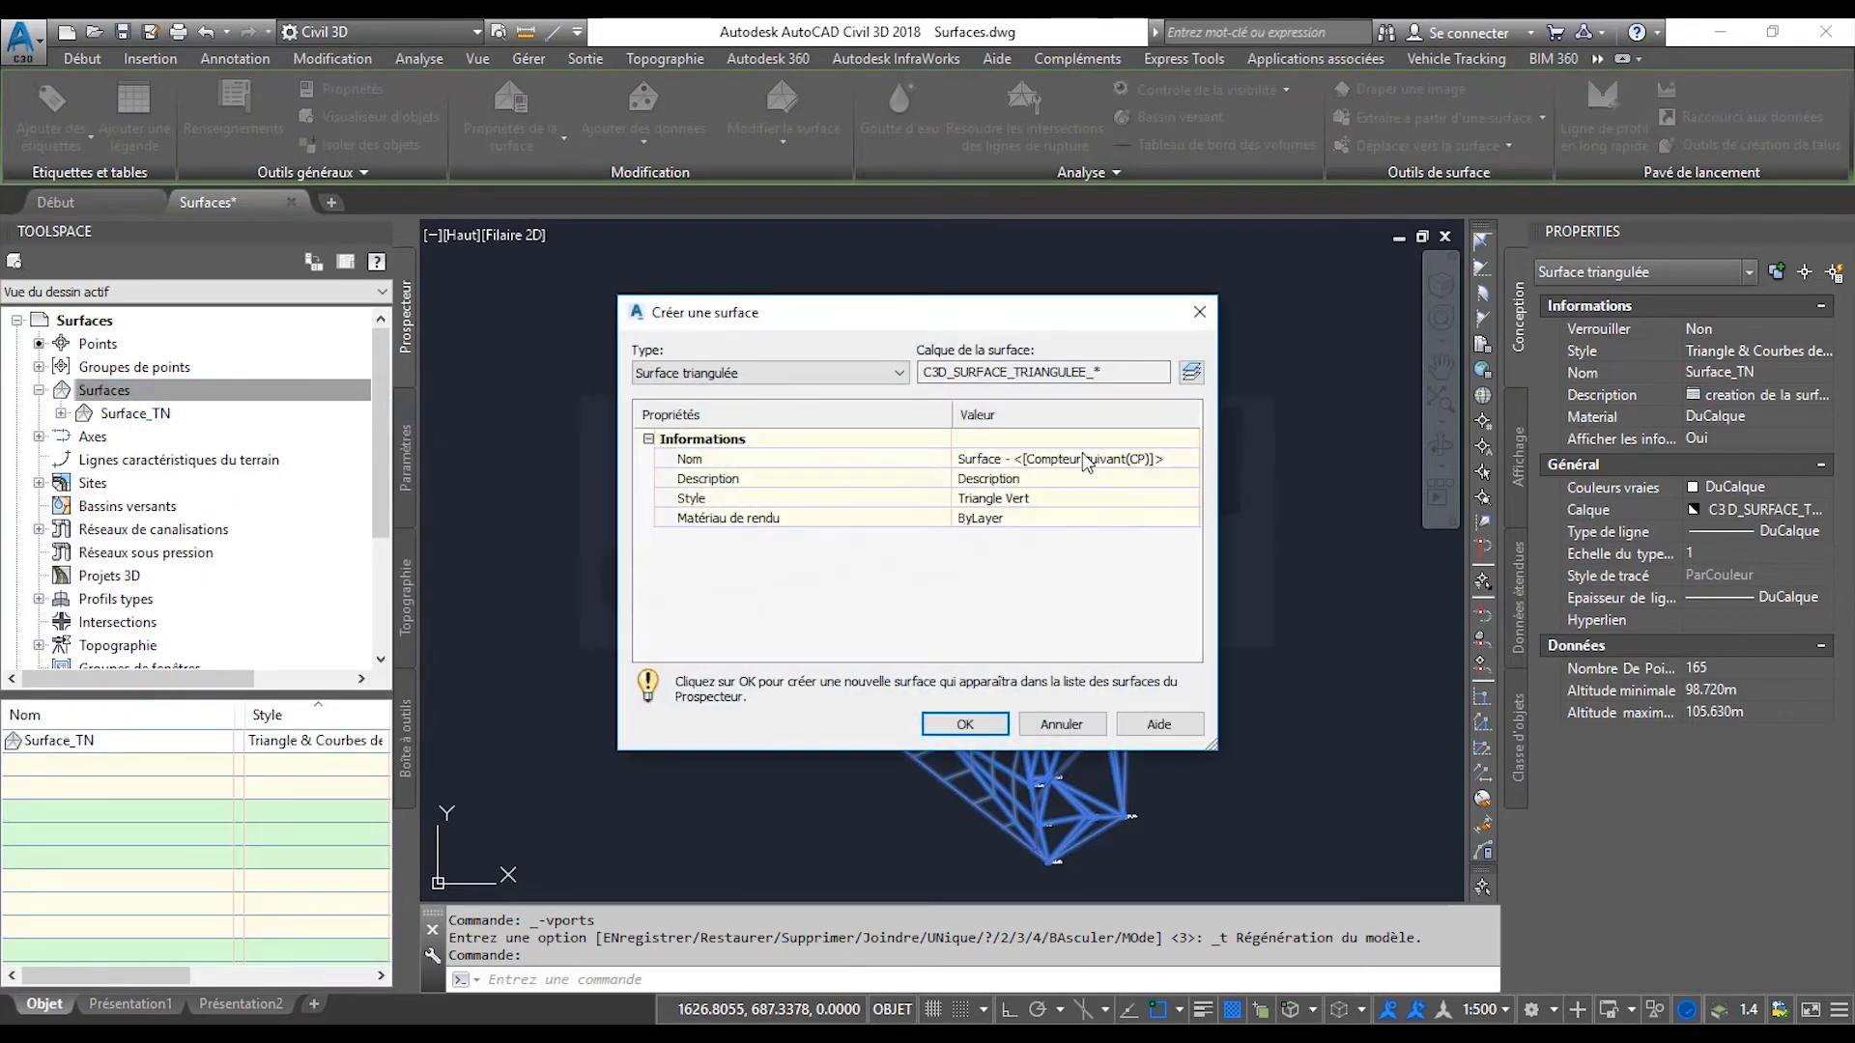
left_click(1180, 456)
left_click_drag(1177, 462, 1002, 458)
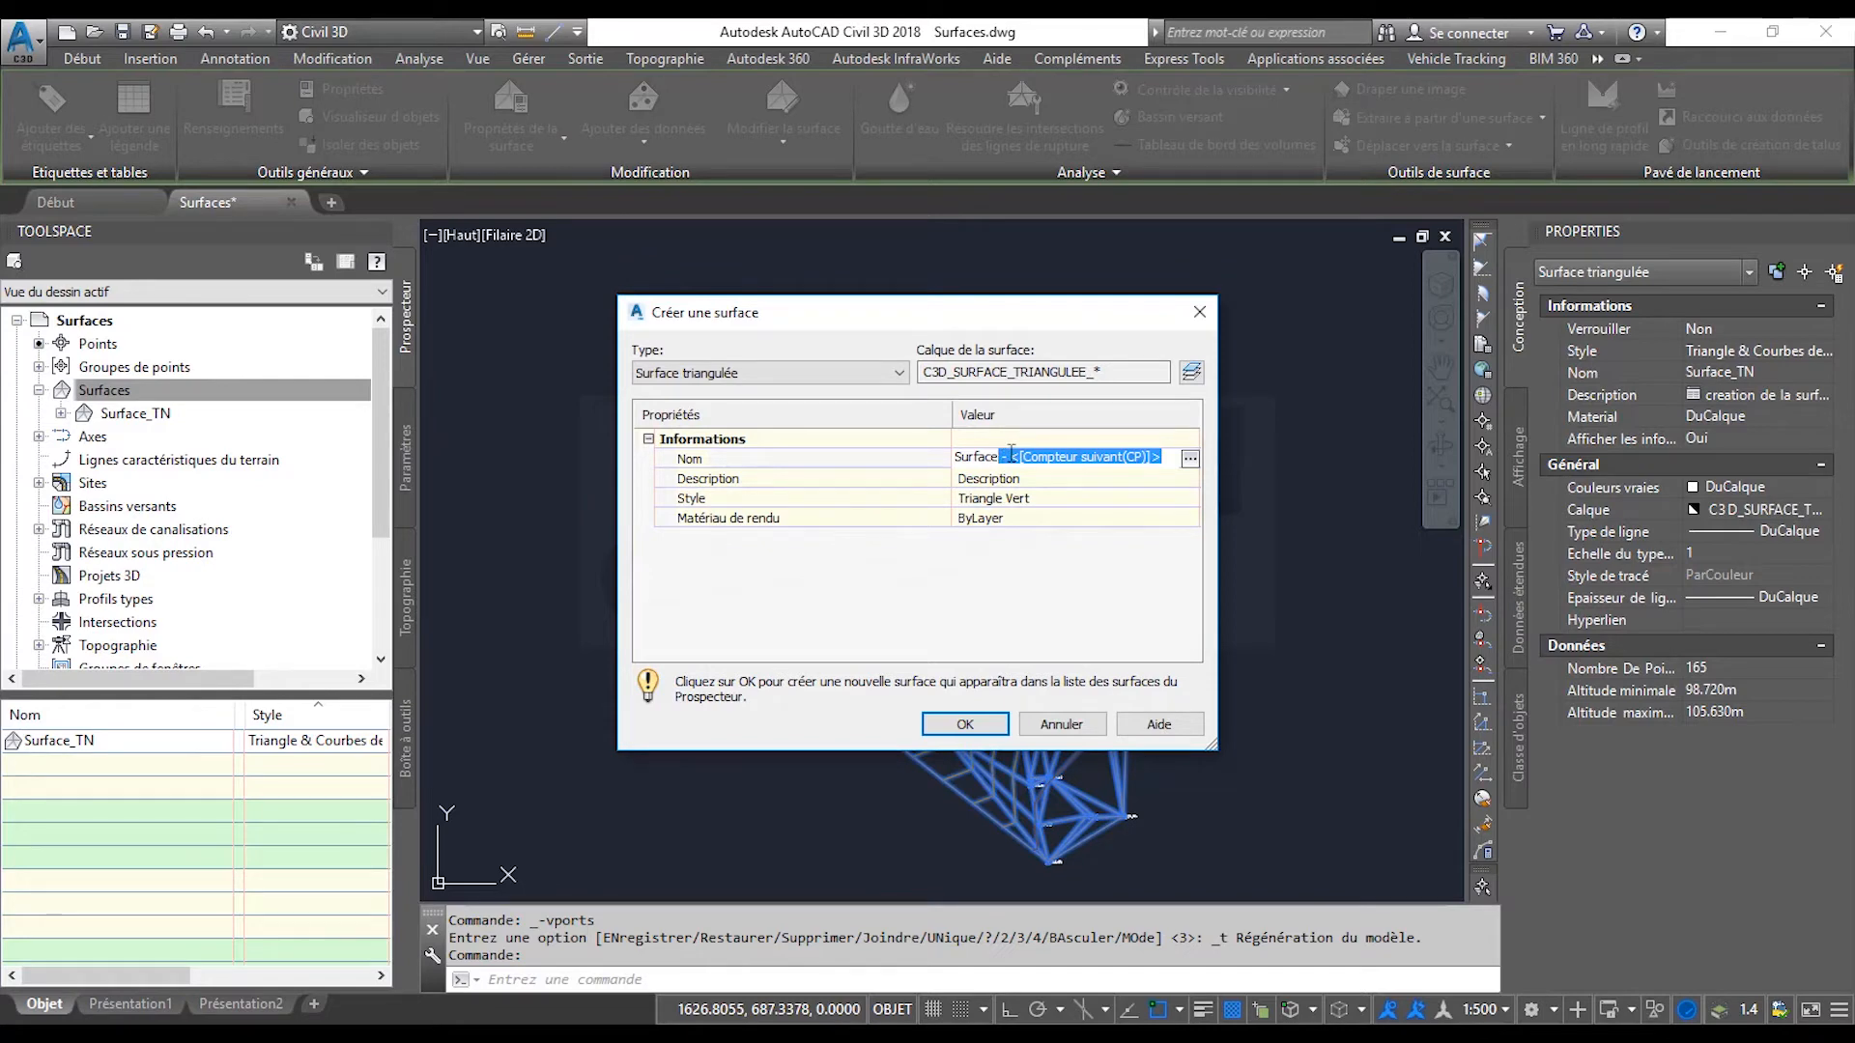
type("_TN décapée -20cm")
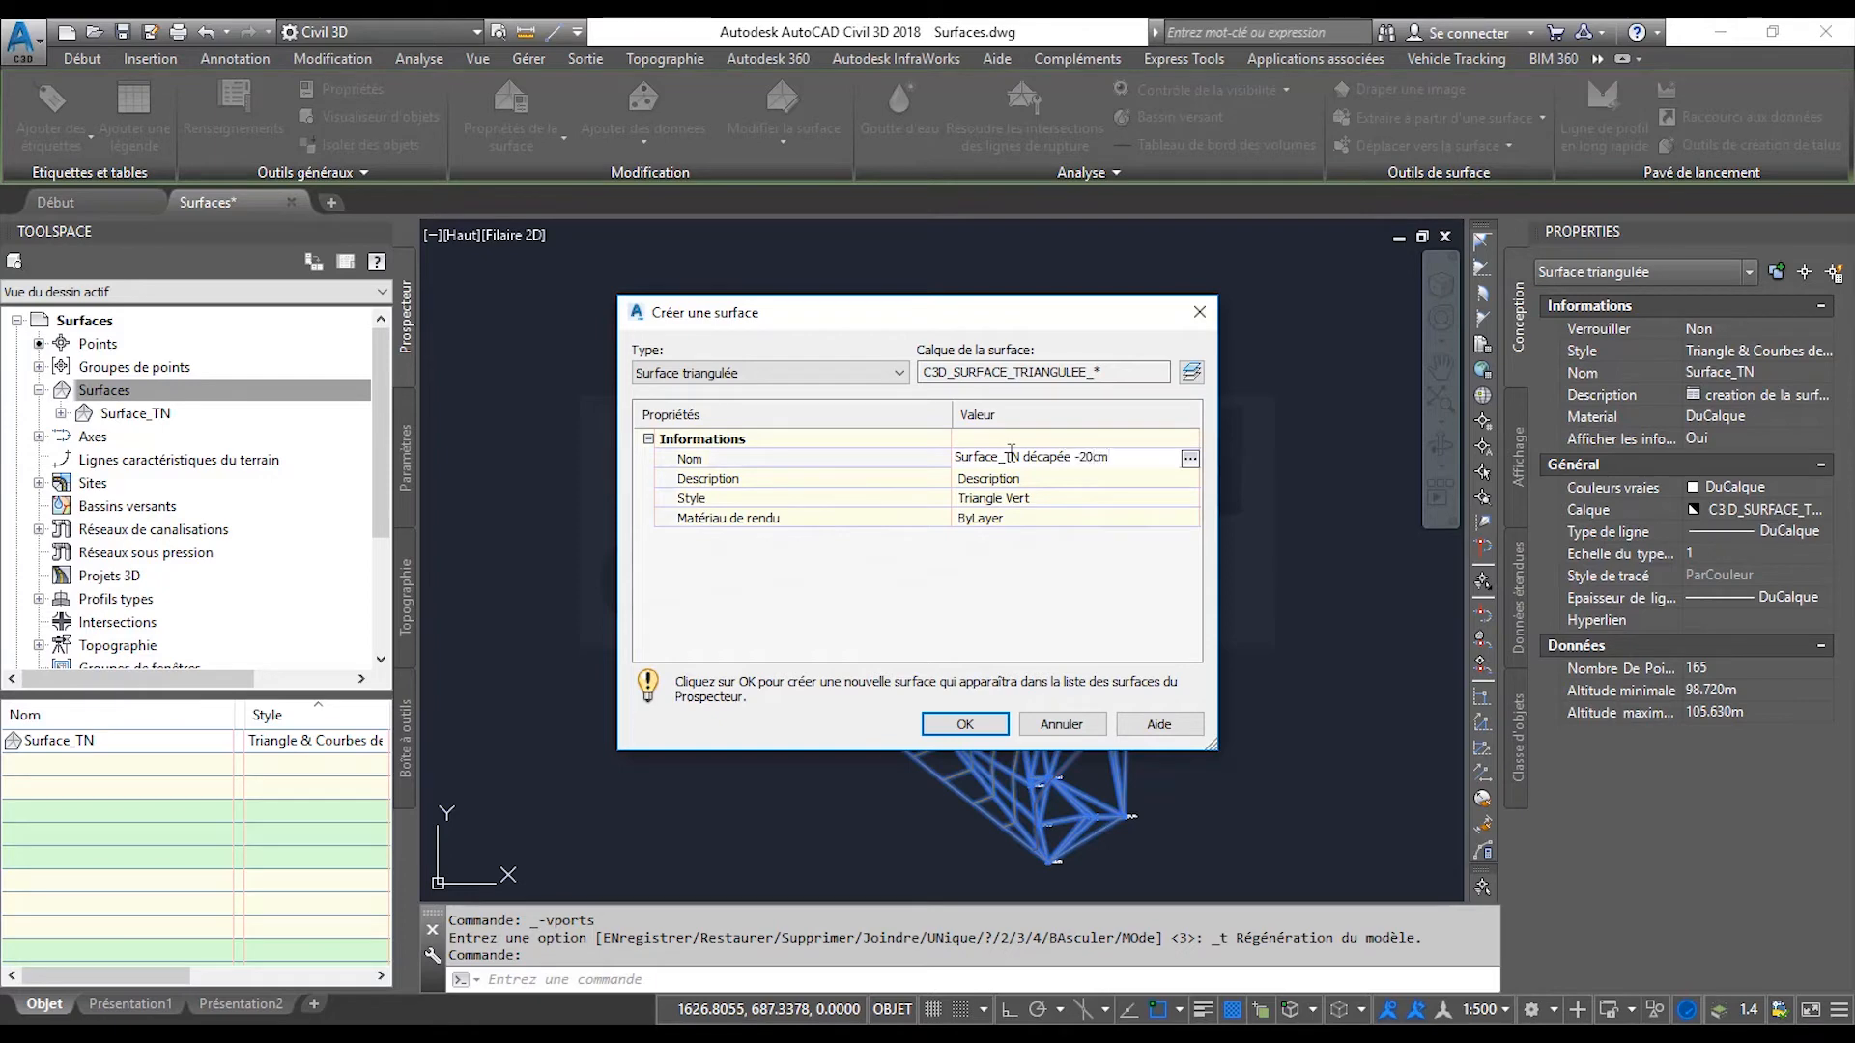
key("Return")
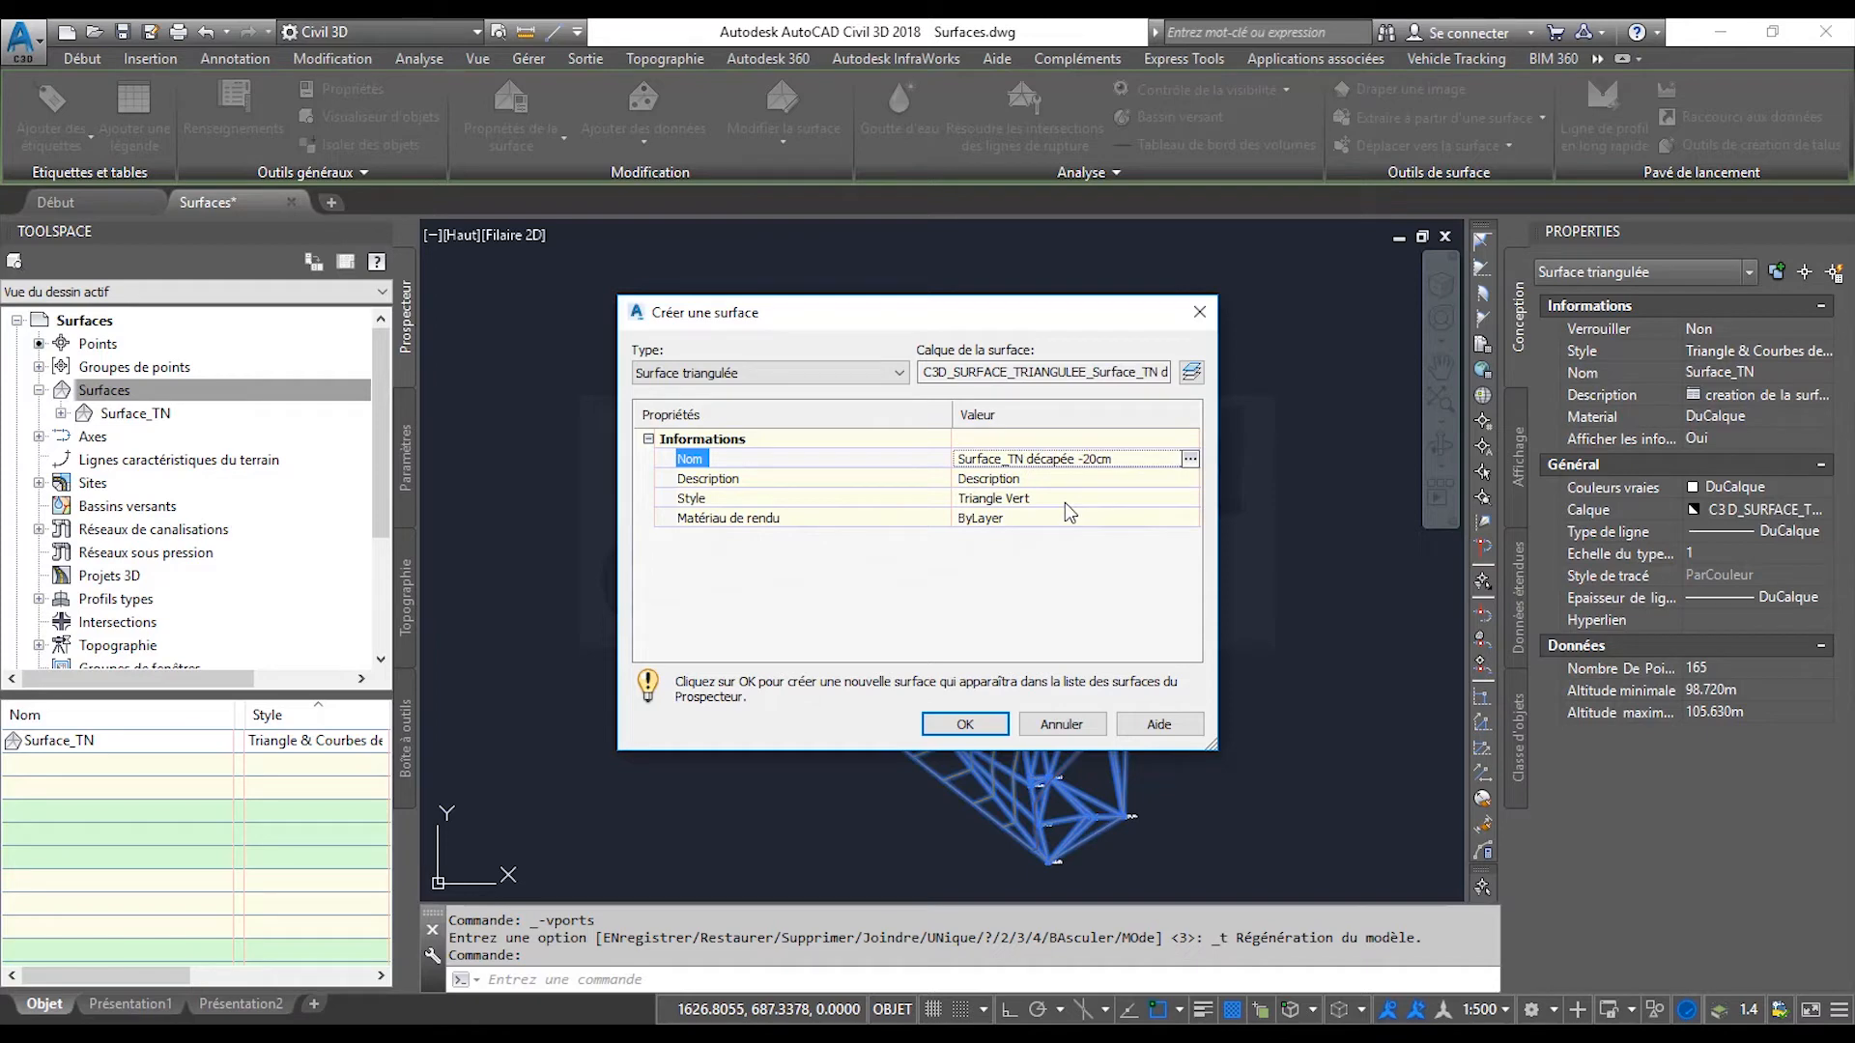
Assign the Triangle Magenta style to the new surface, create it, and clear the selection in the drawing.
left_click(1068, 512)
left_click(1189, 498)
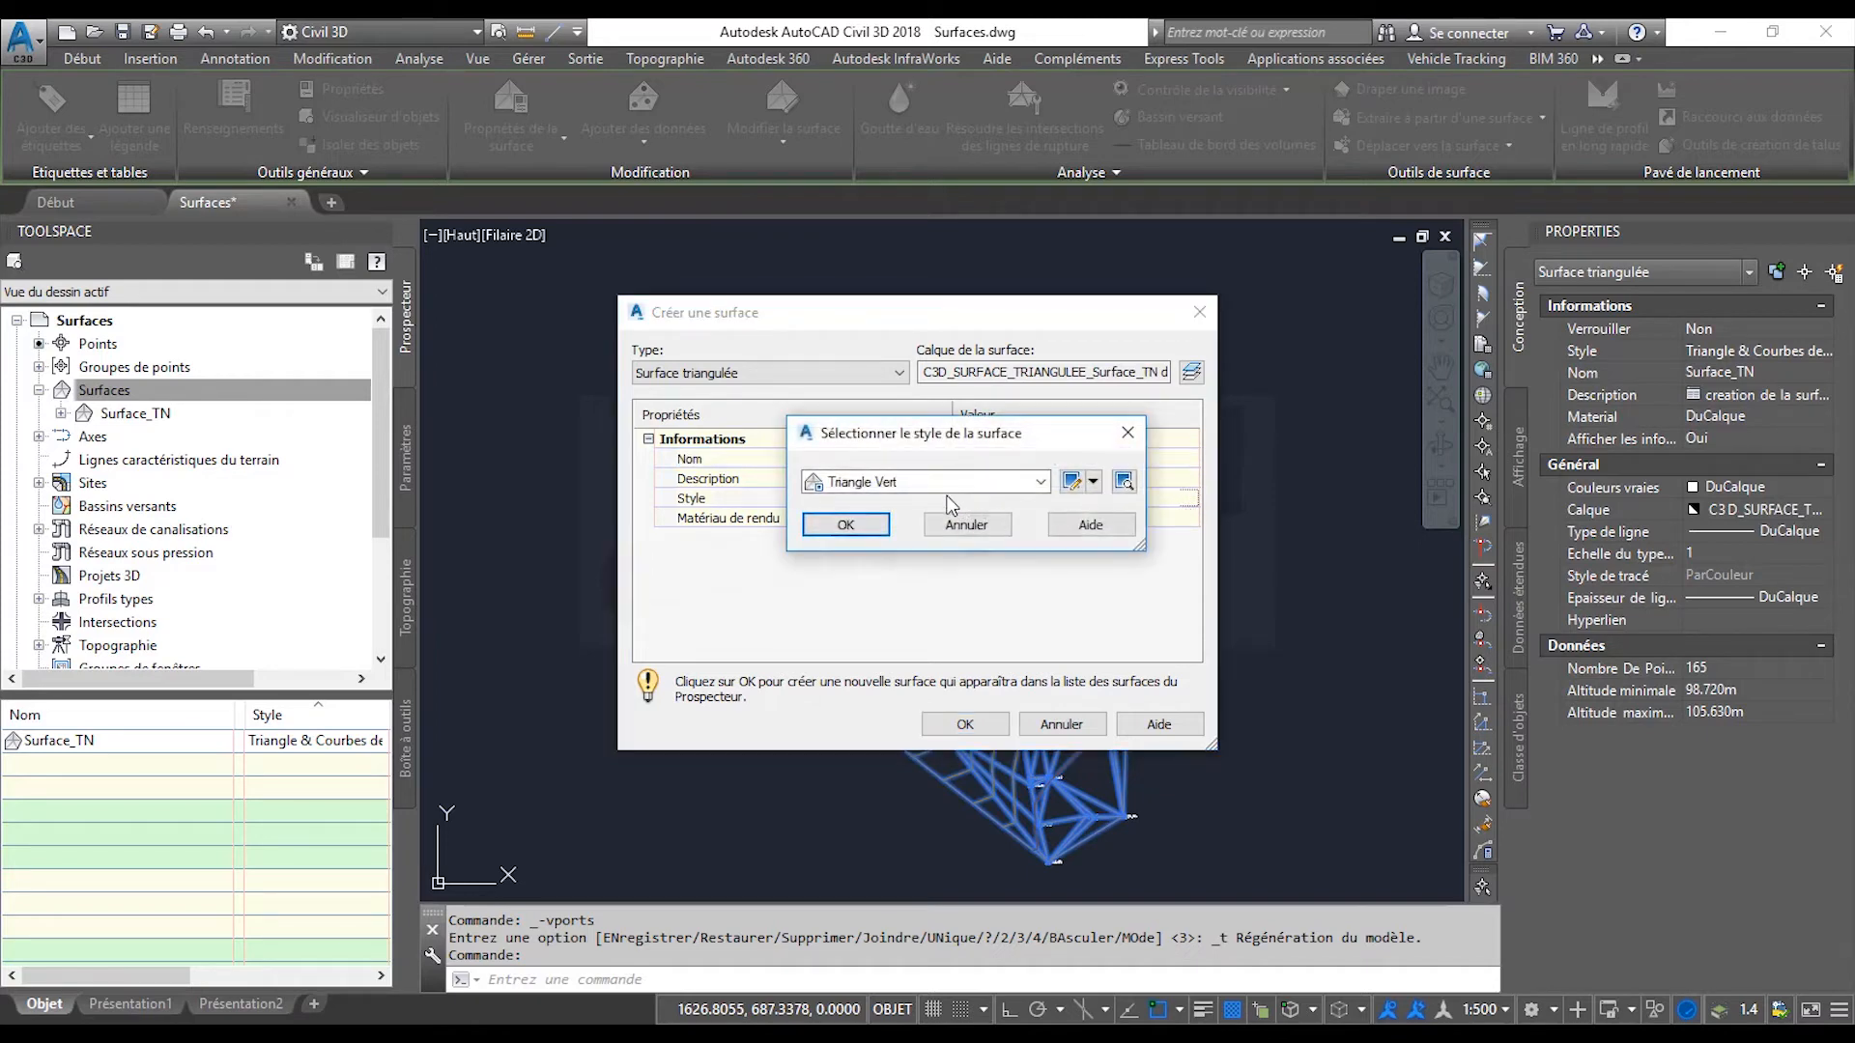
left_click(947, 482)
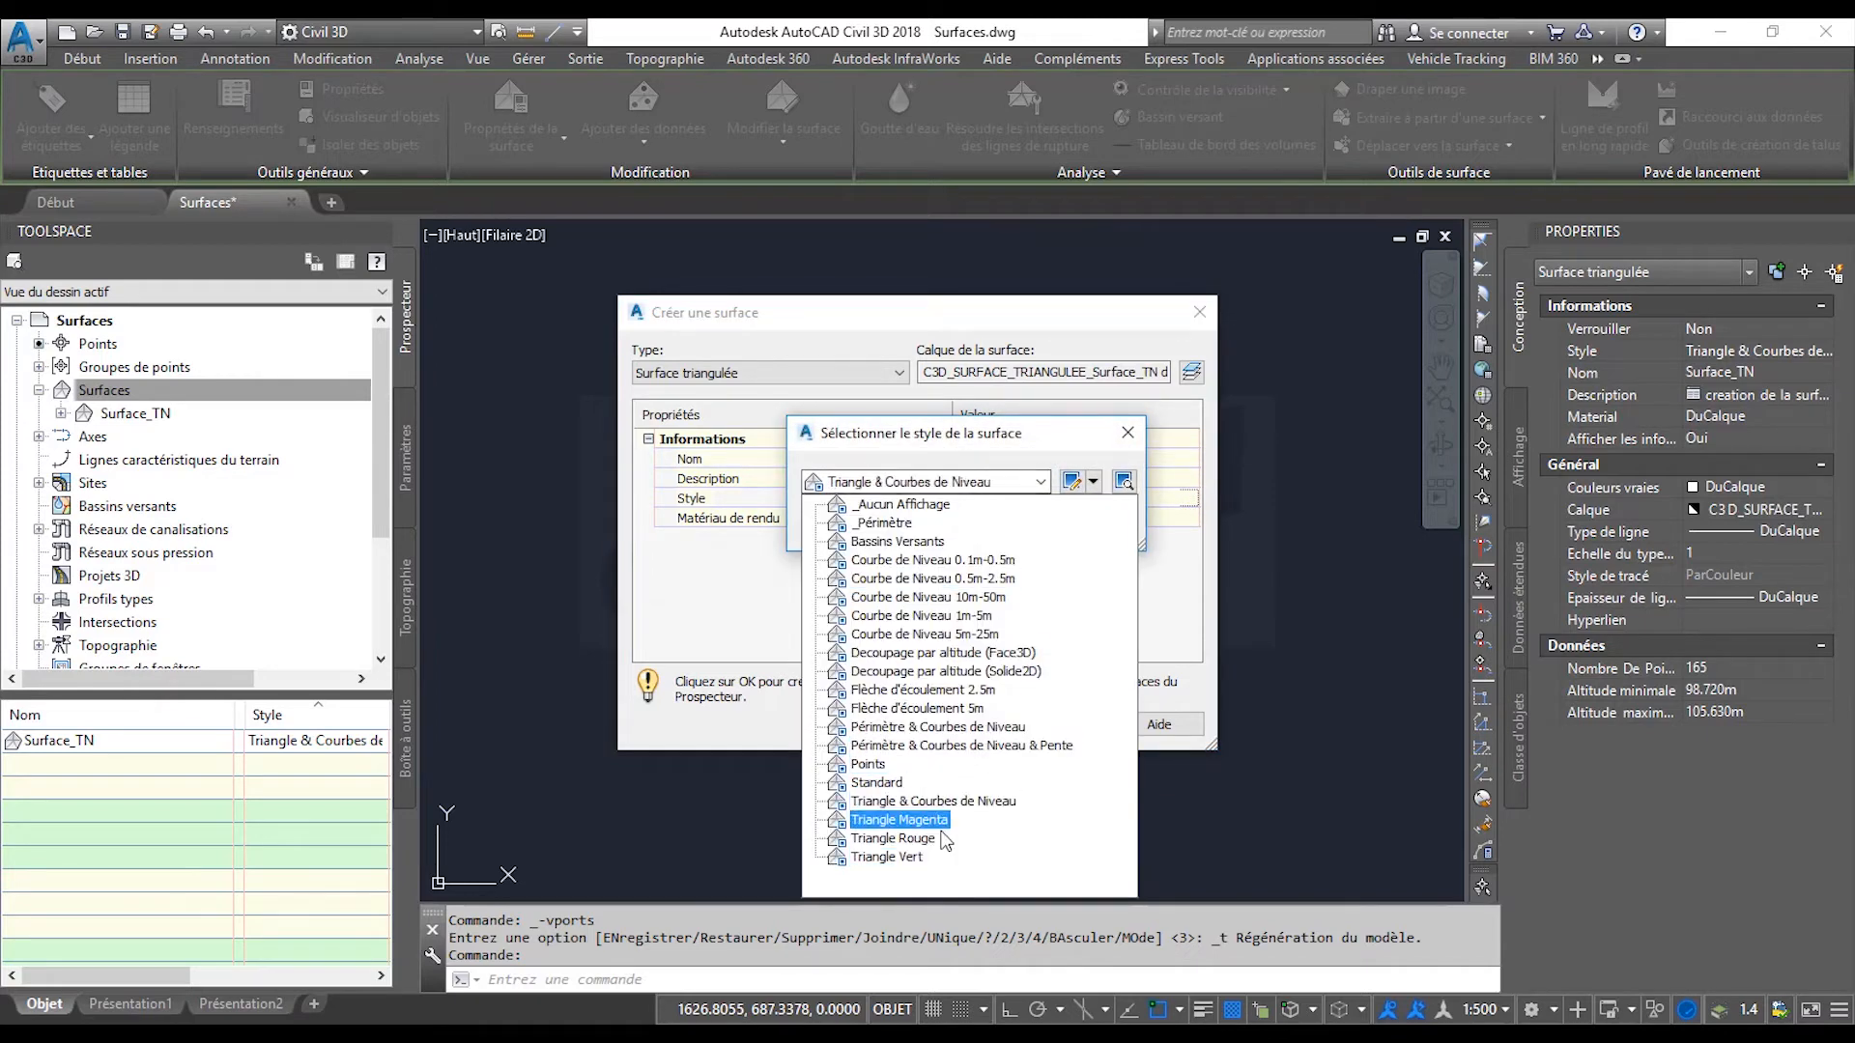
left_click(926, 823)
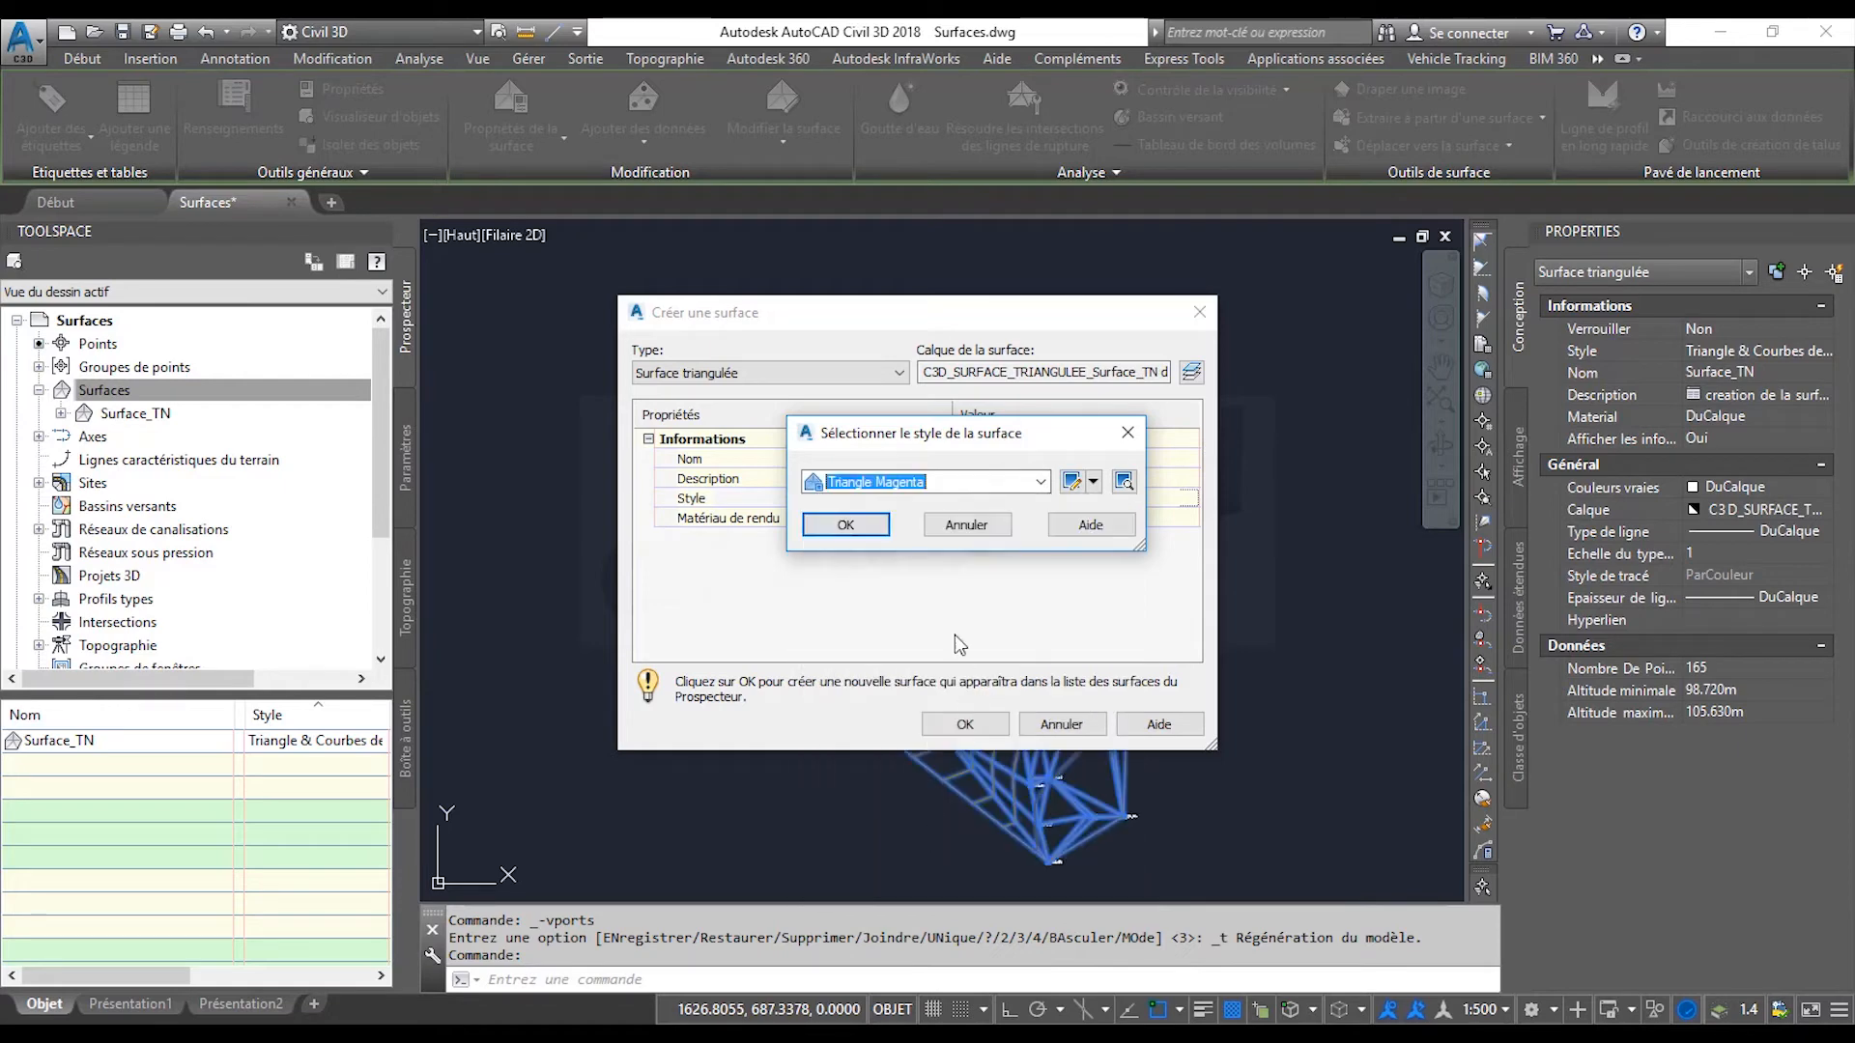
left_click(847, 527)
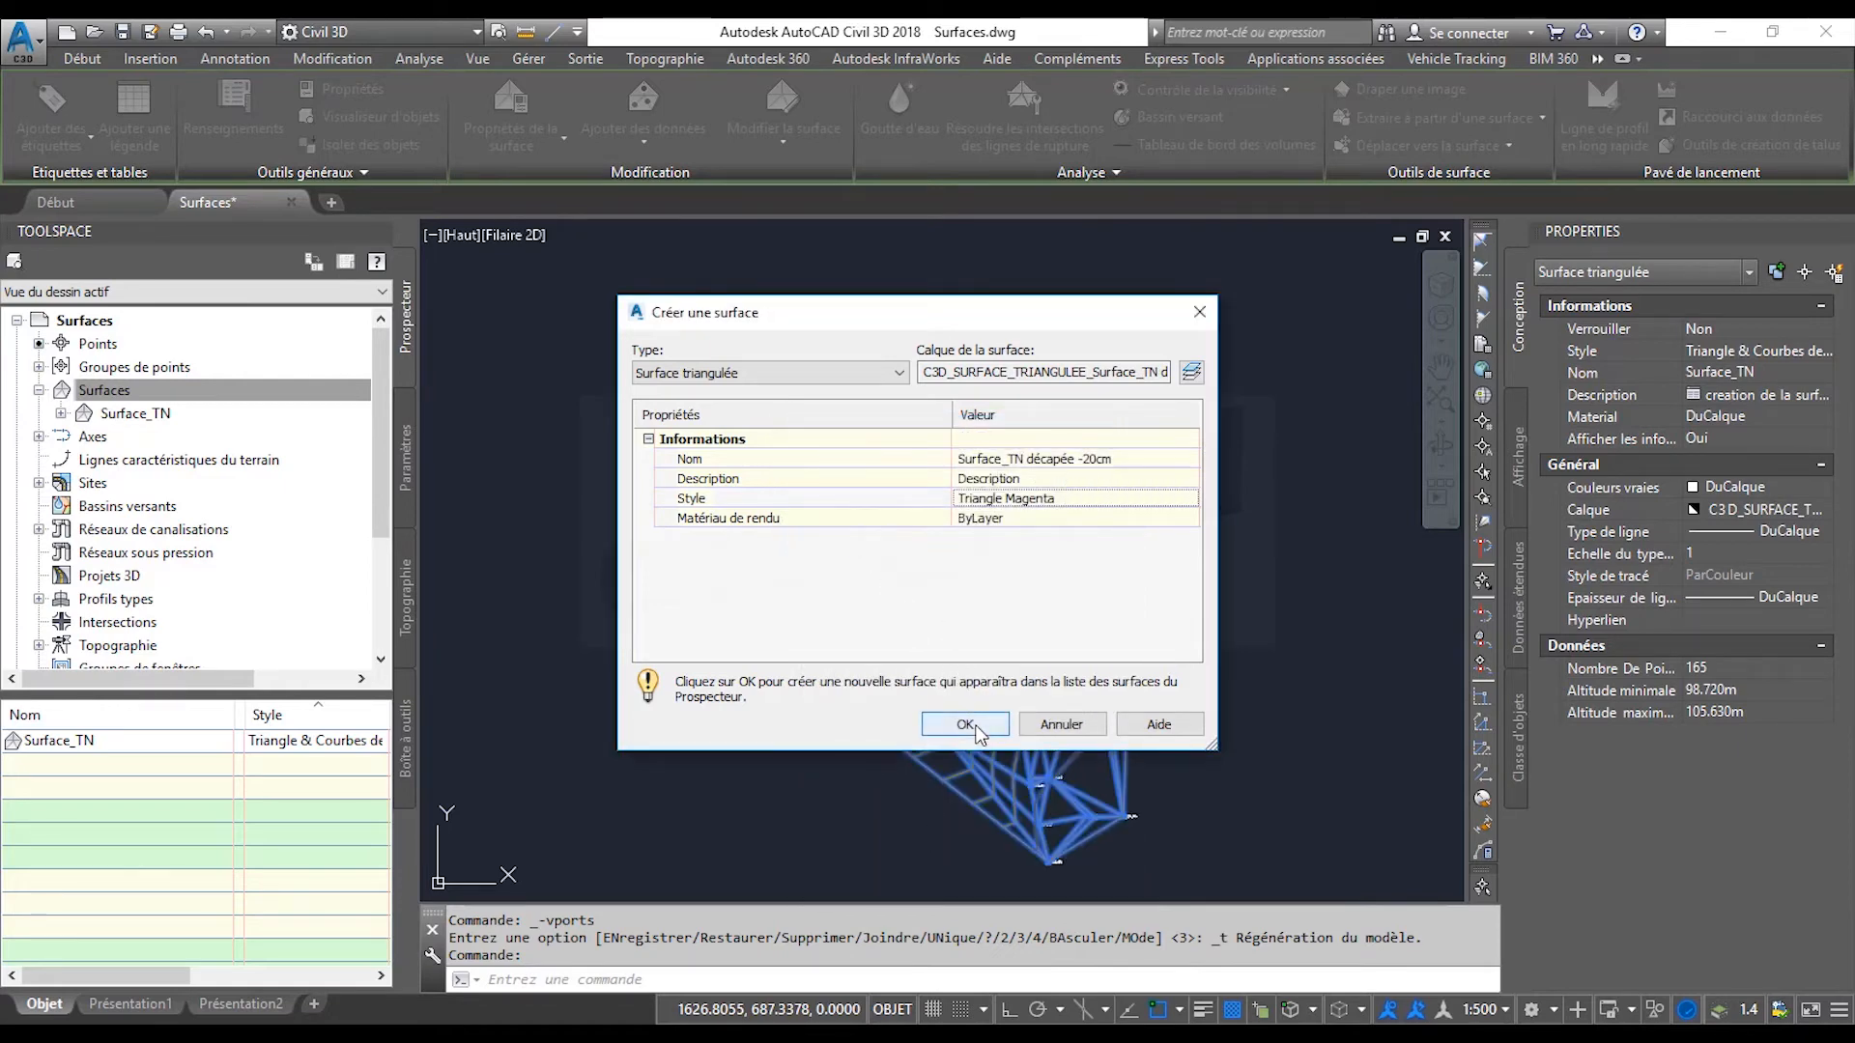
left_click(966, 724)
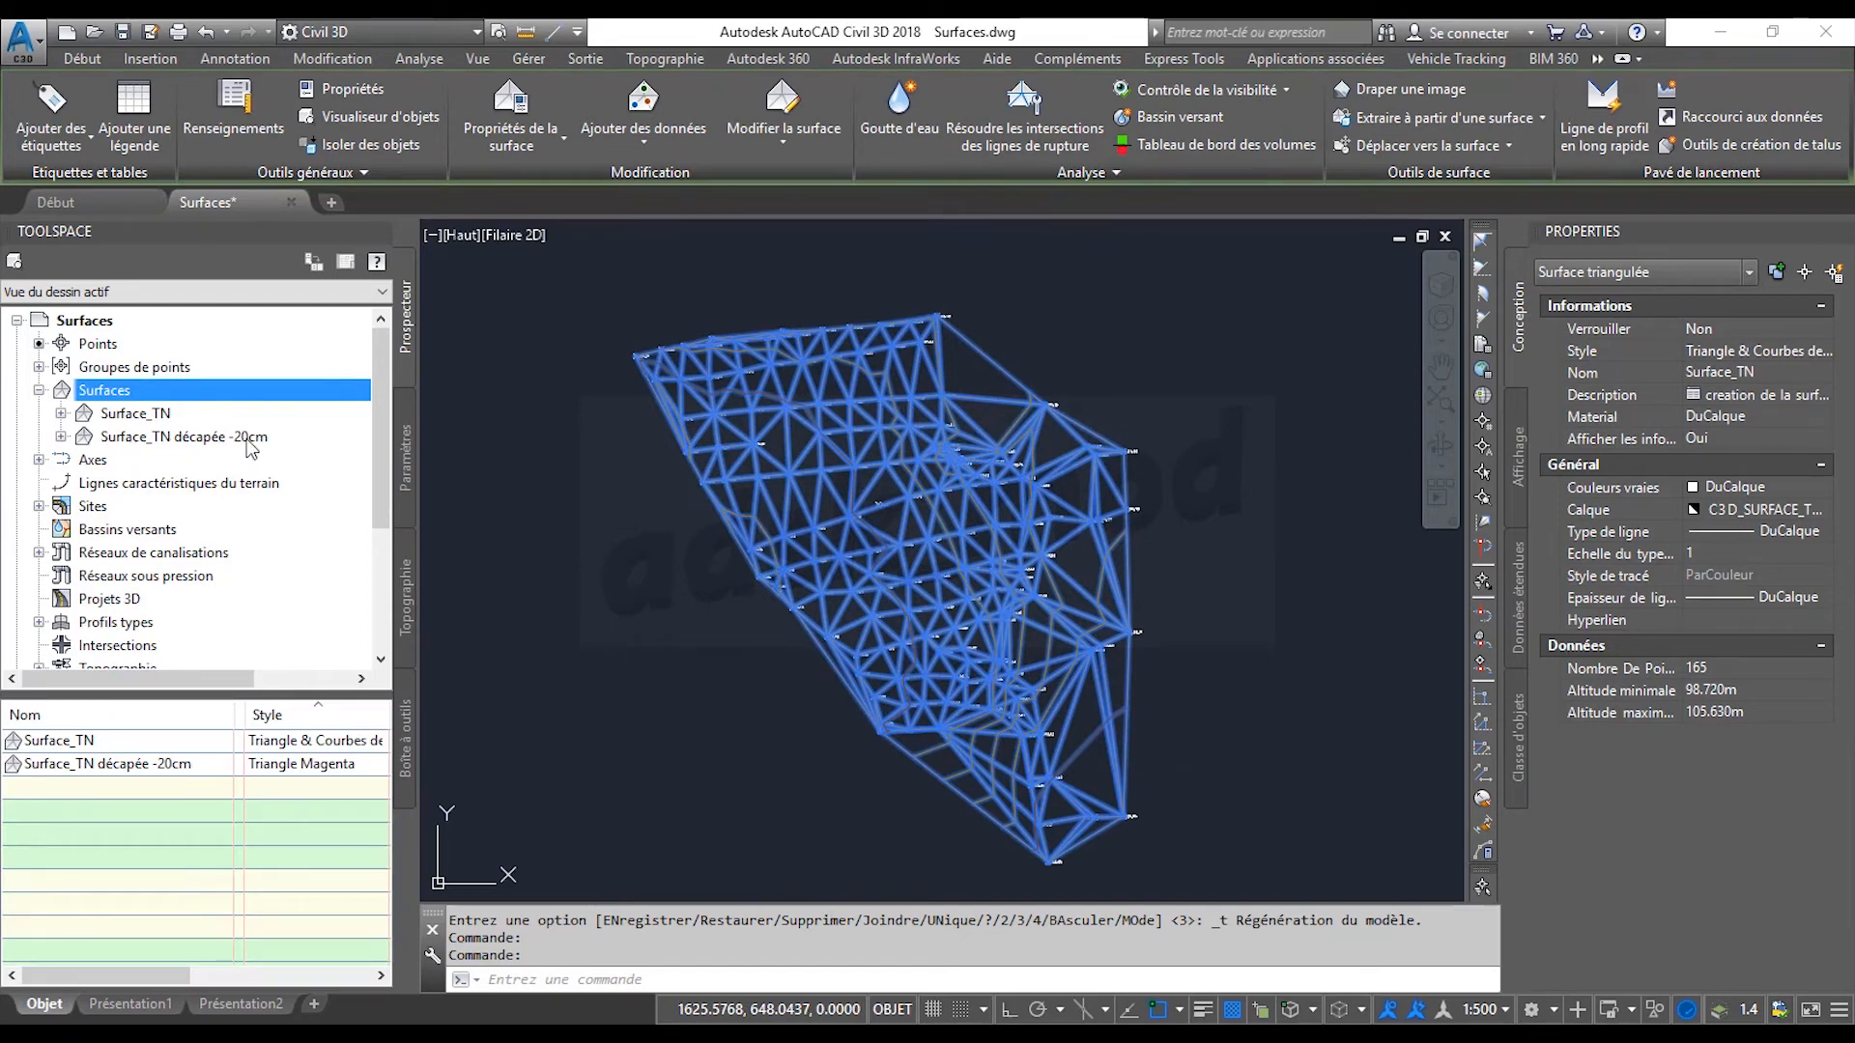
key("Escape")
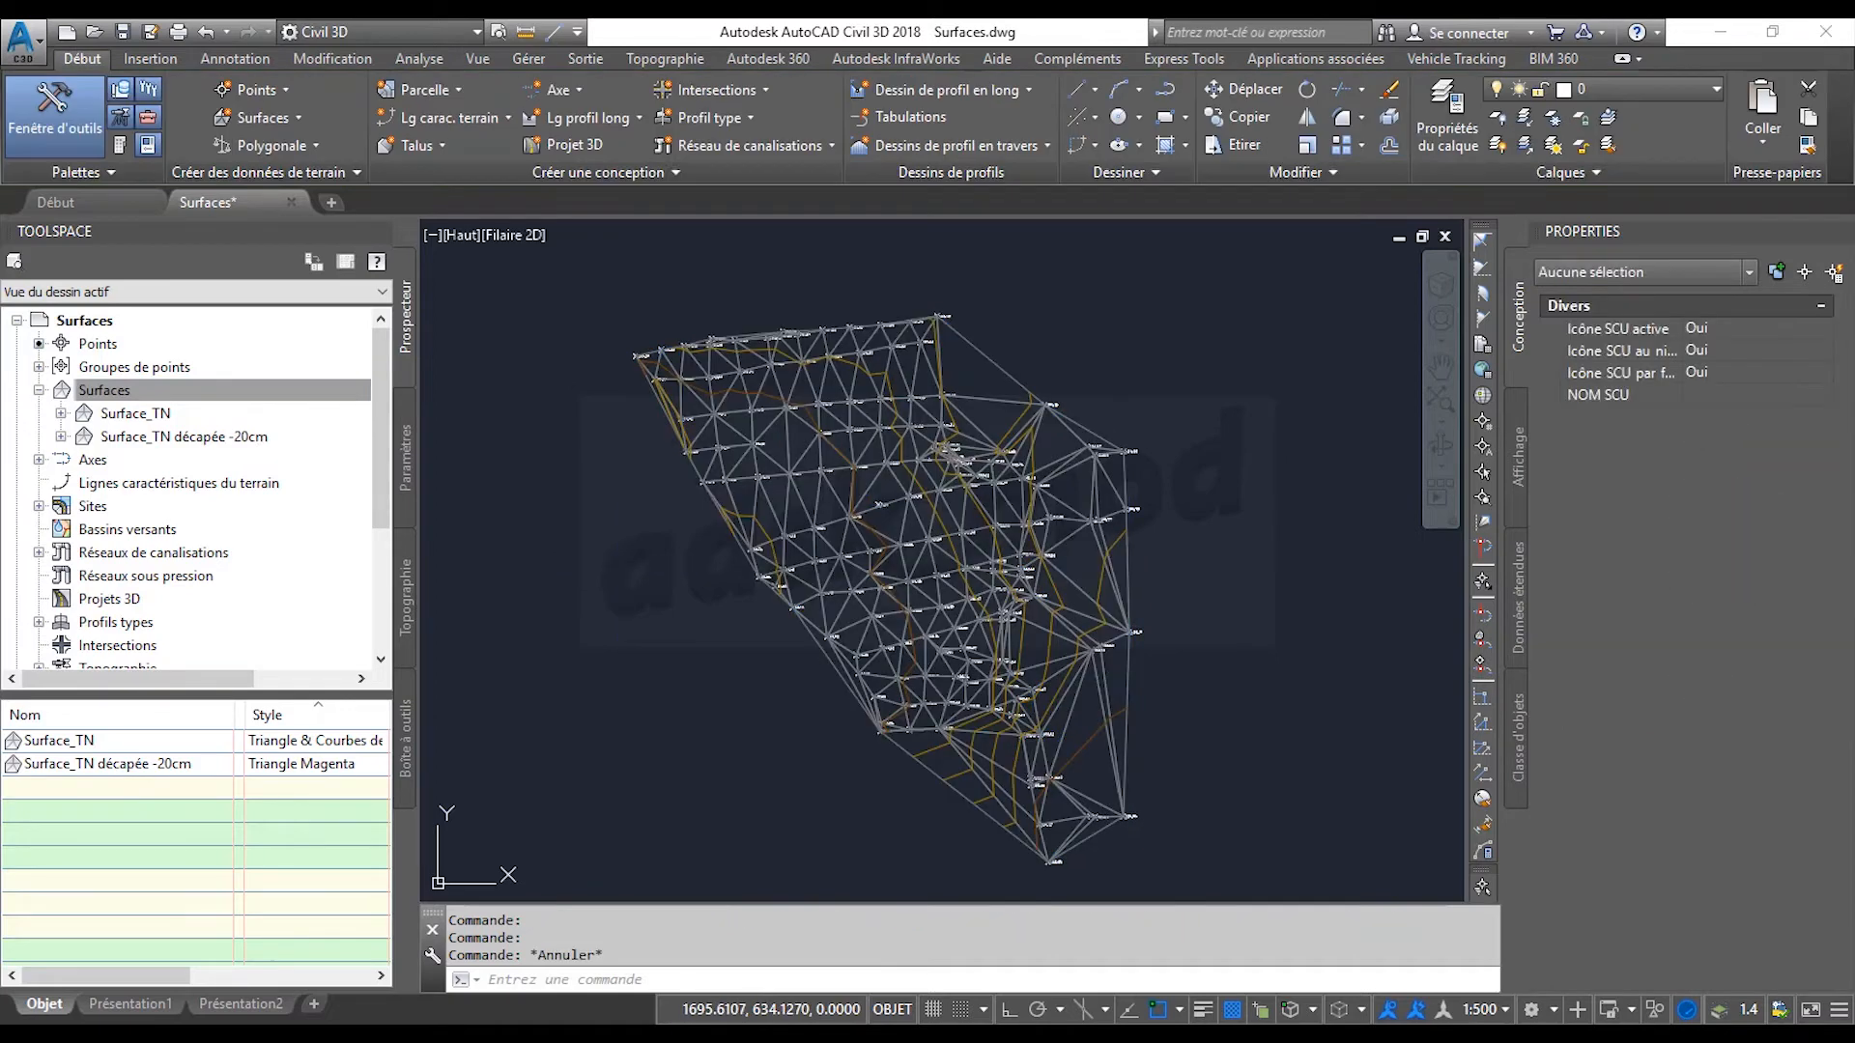
Paste Surface_TN into Surface_TN décapée -20cm as a modification in its definition.
left_click(61, 438)
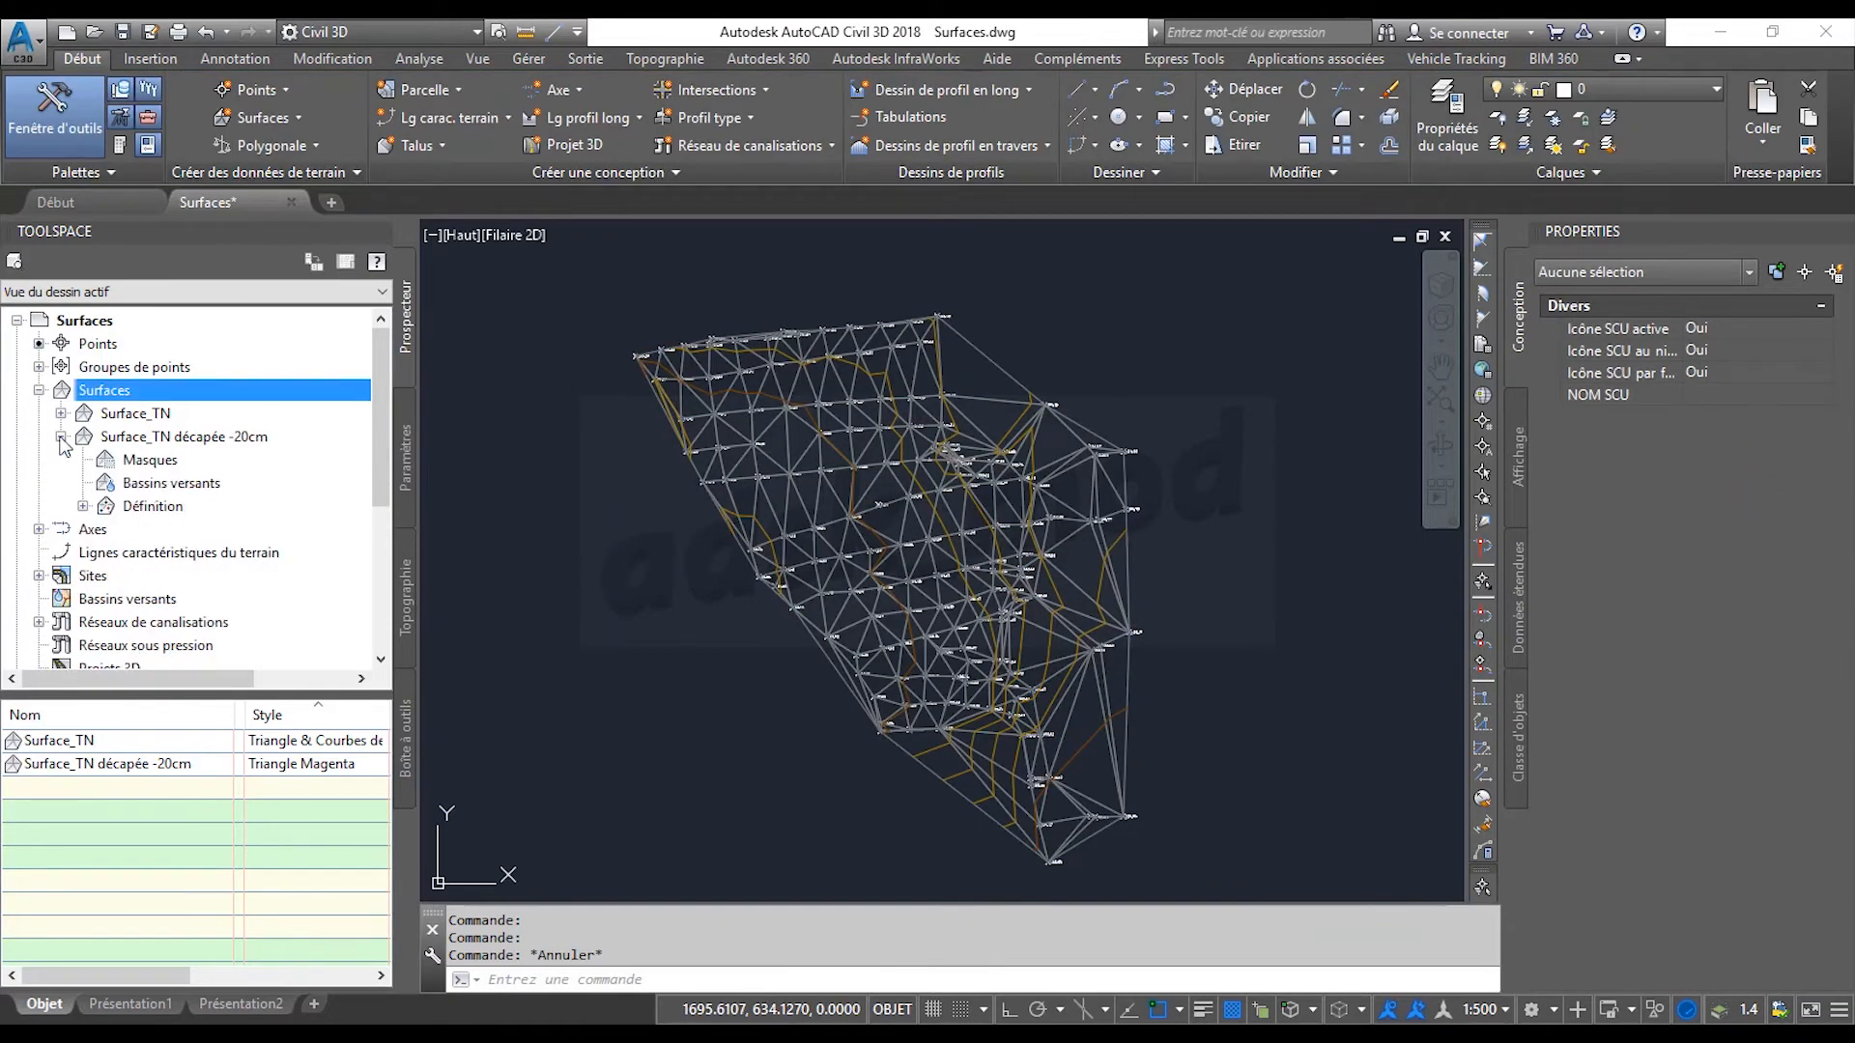
left_click(83, 507)
scroll(88, 517, "down", 1)
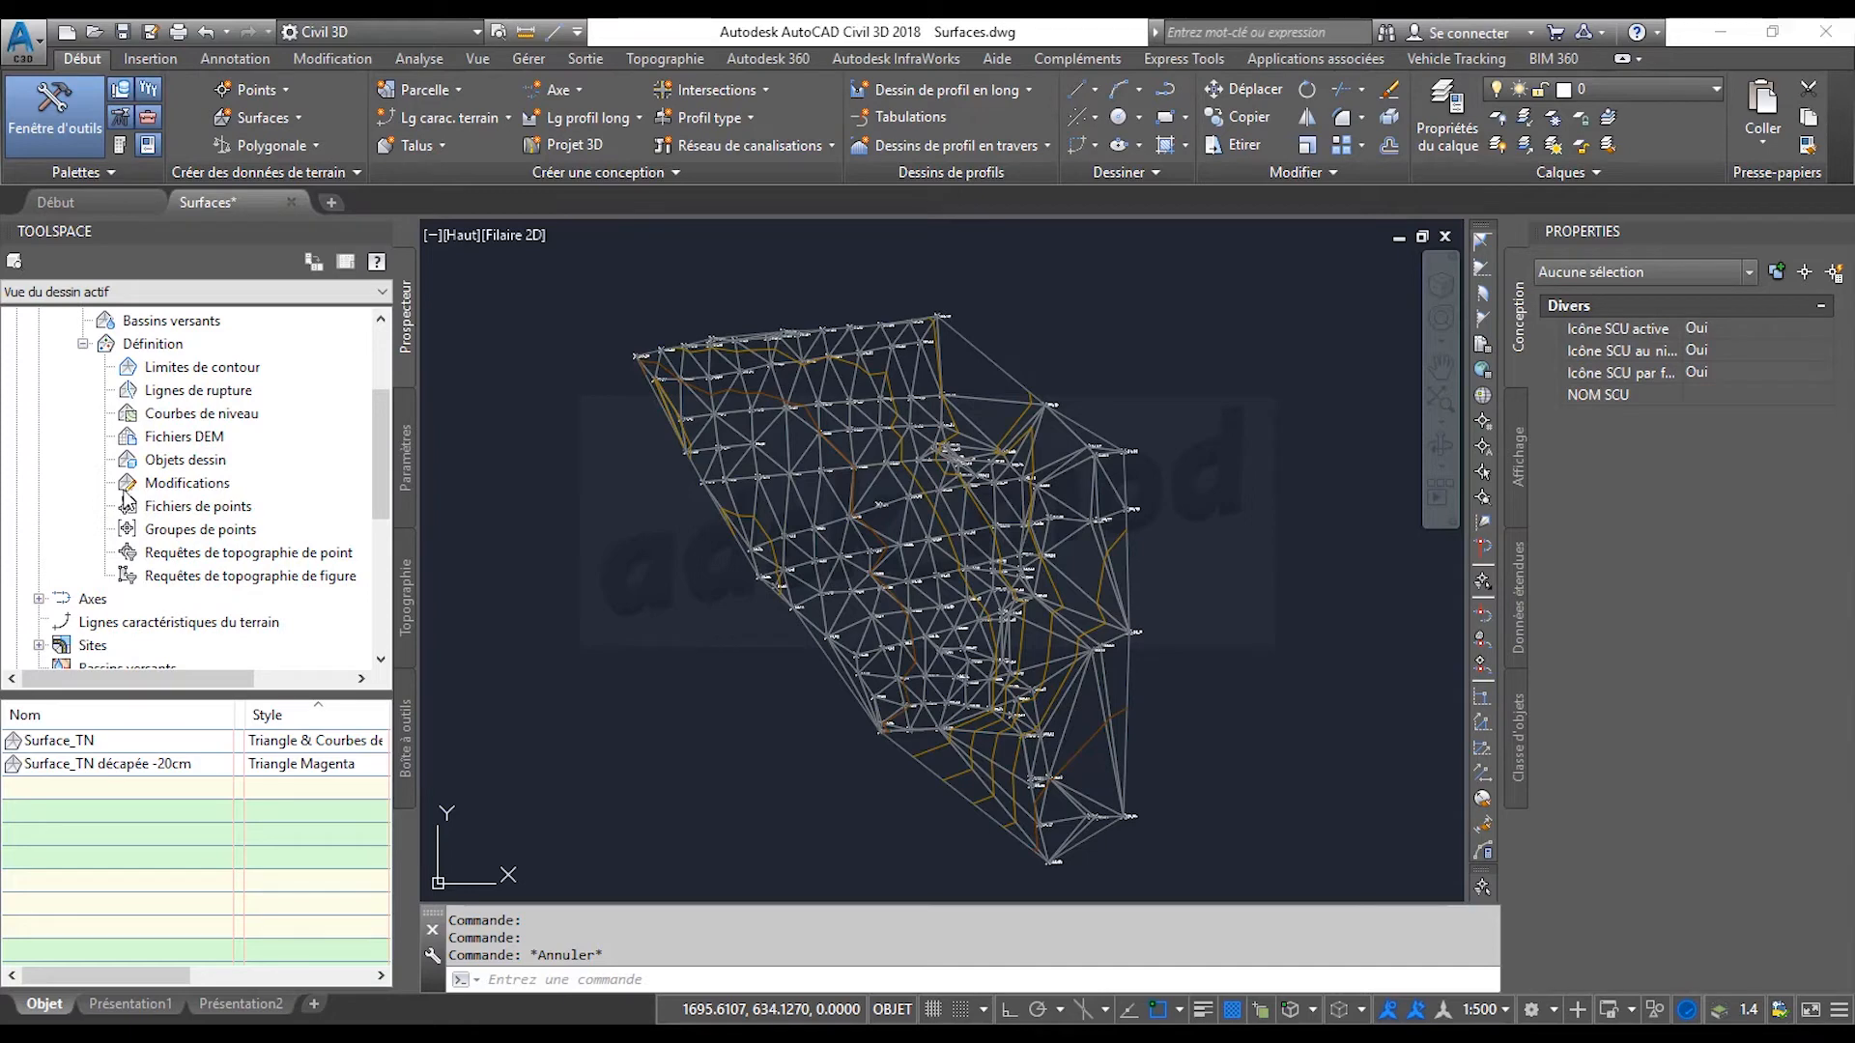
left_click(159, 490)
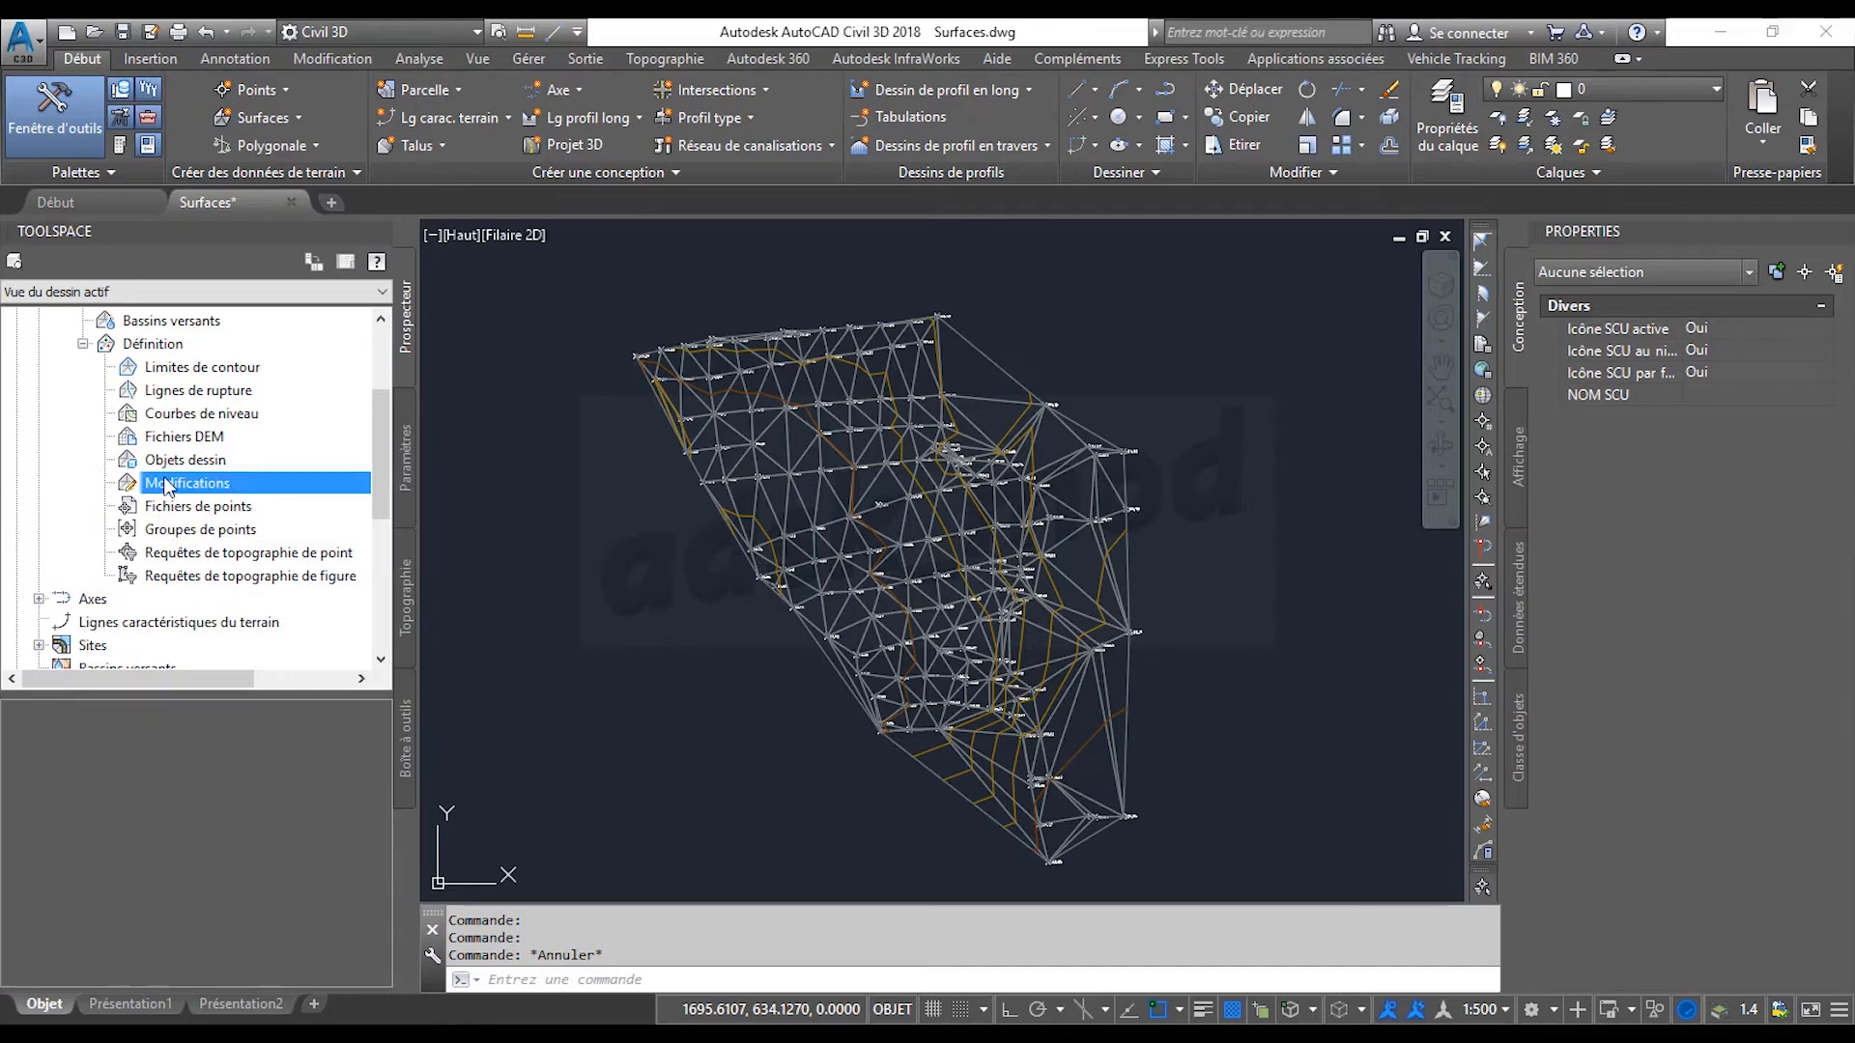
right_click(169, 485)
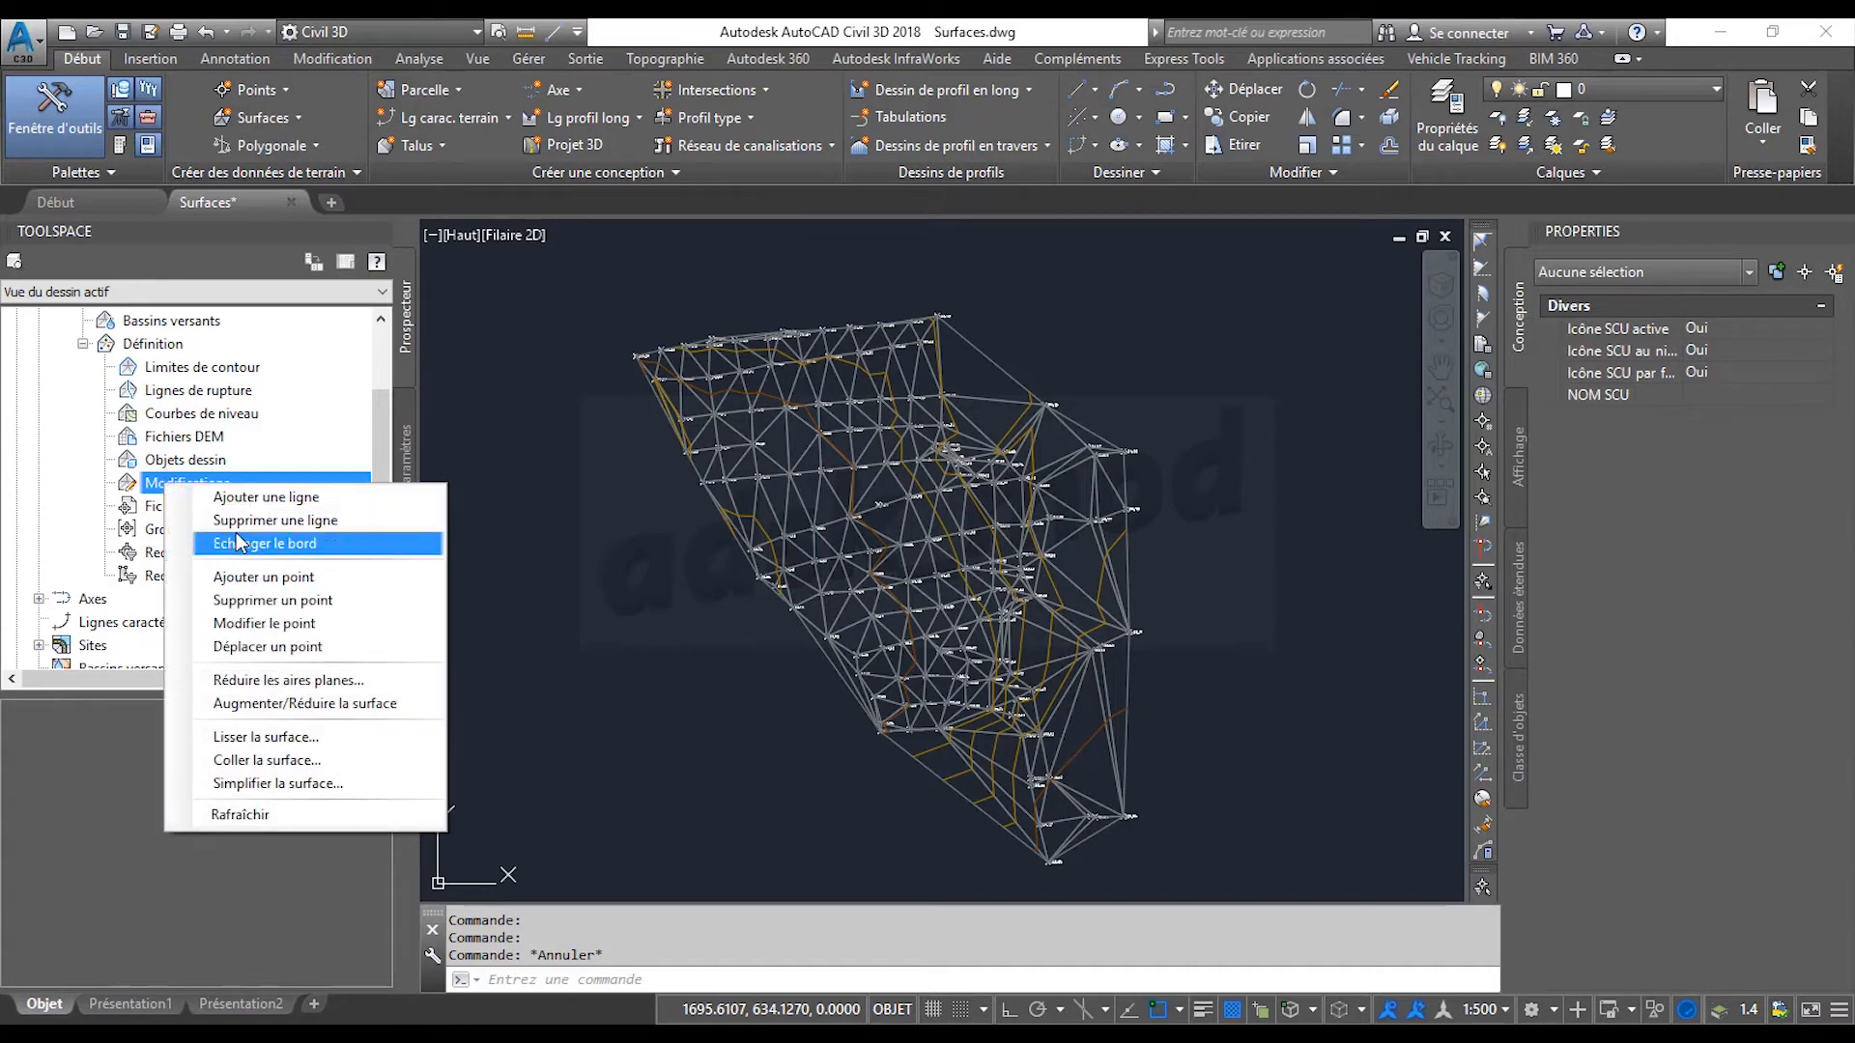
left_click(286, 762)
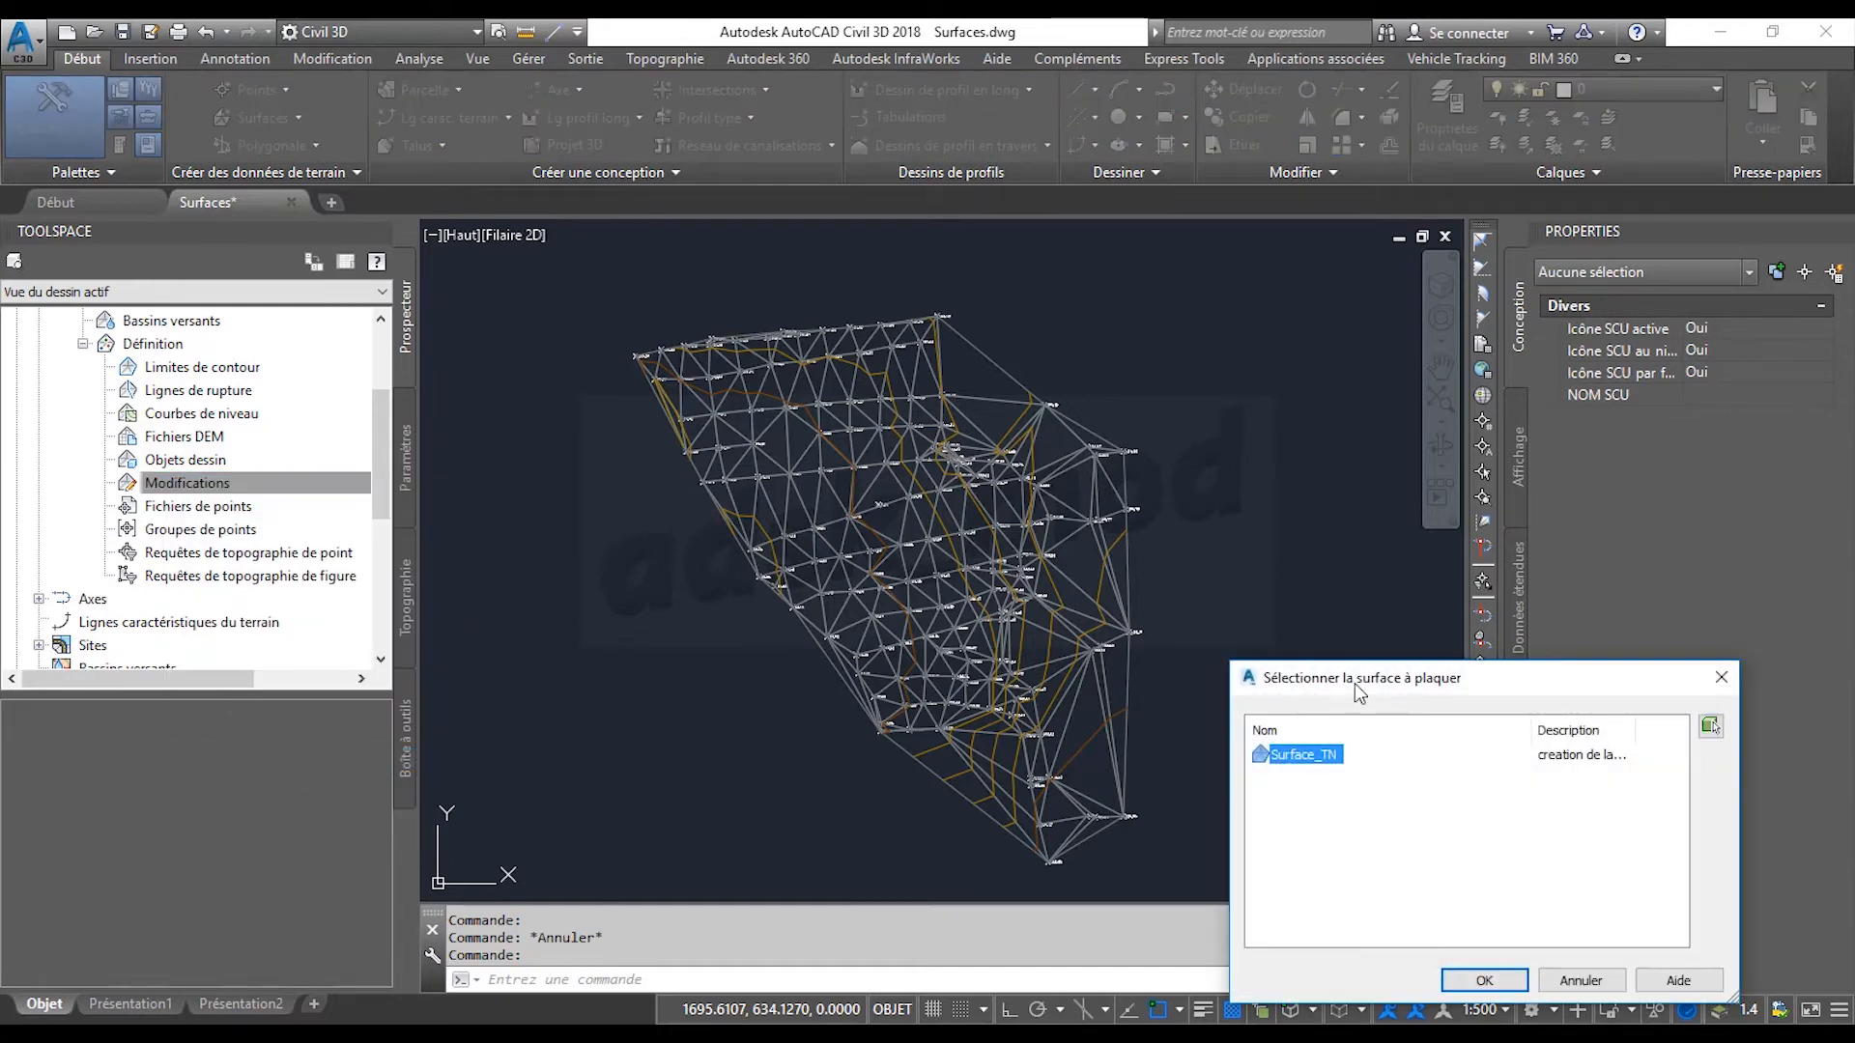
left_click_drag(1355, 682, 1285, 265)
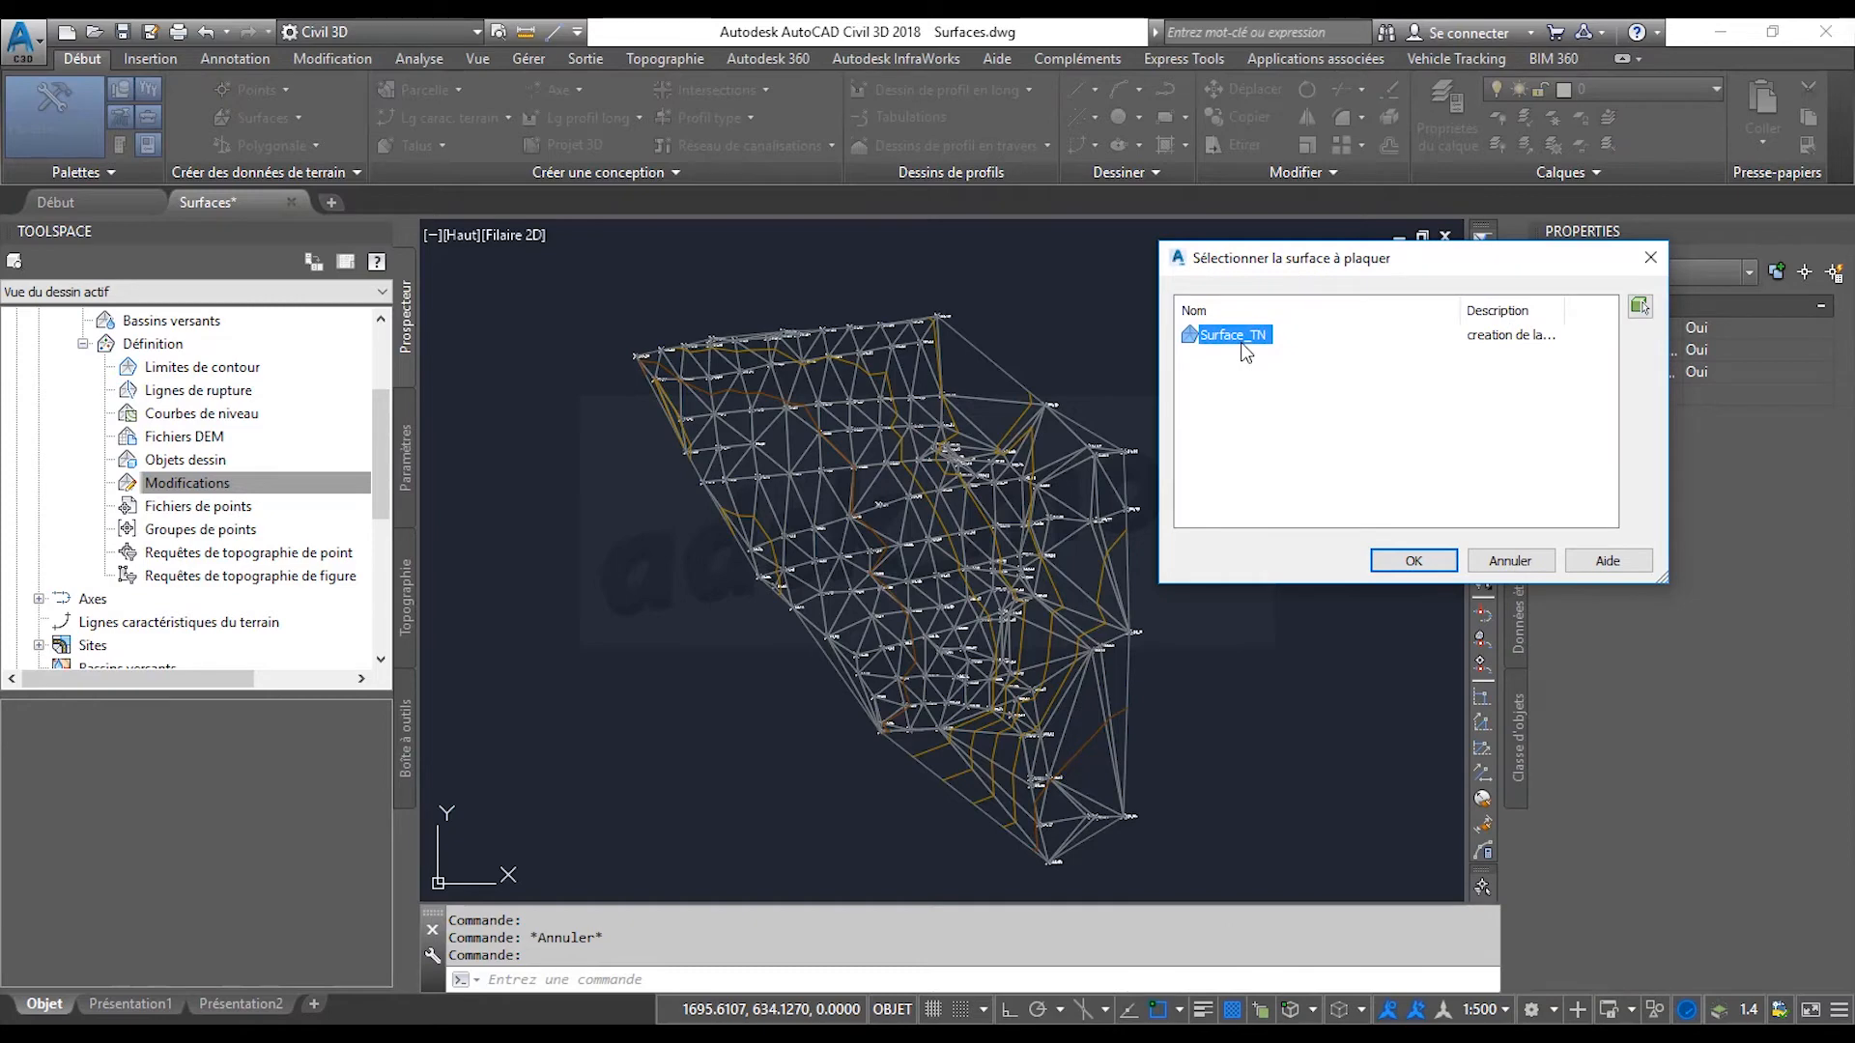
left_click(1415, 561)
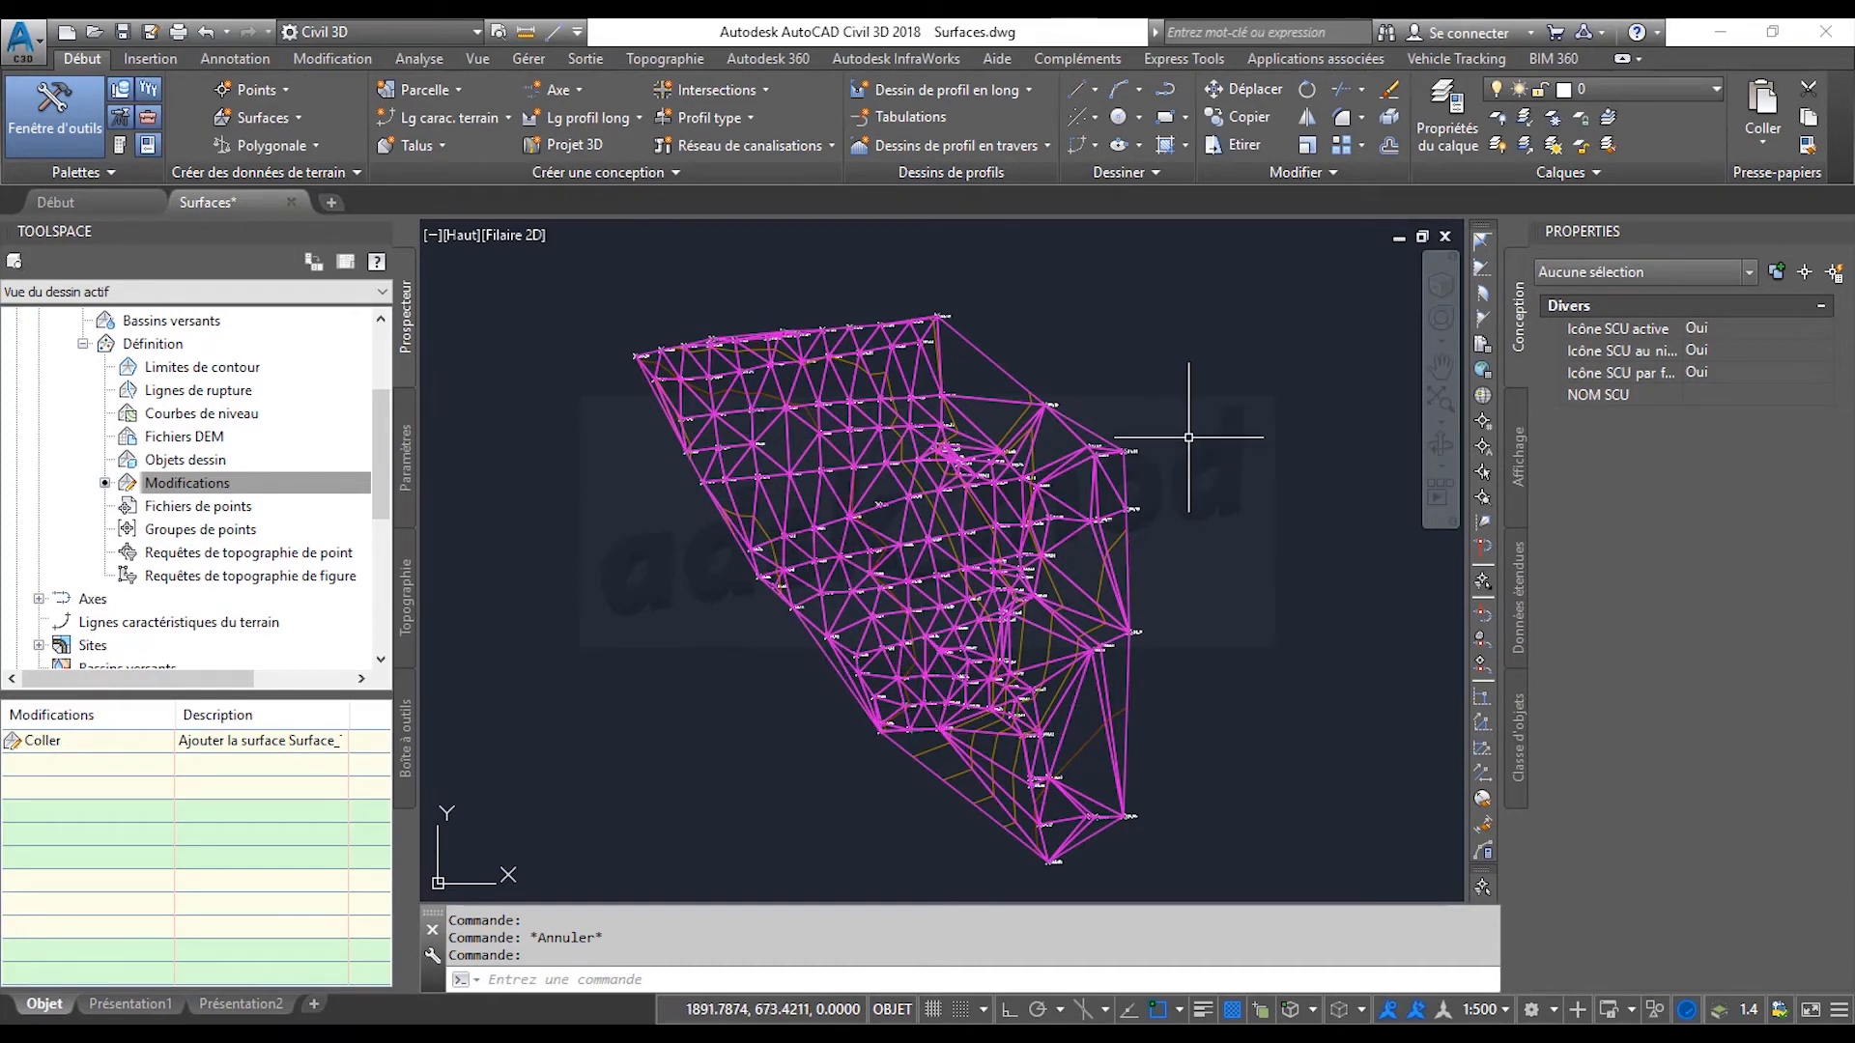
left_click(491, 236)
left_click(491, 236)
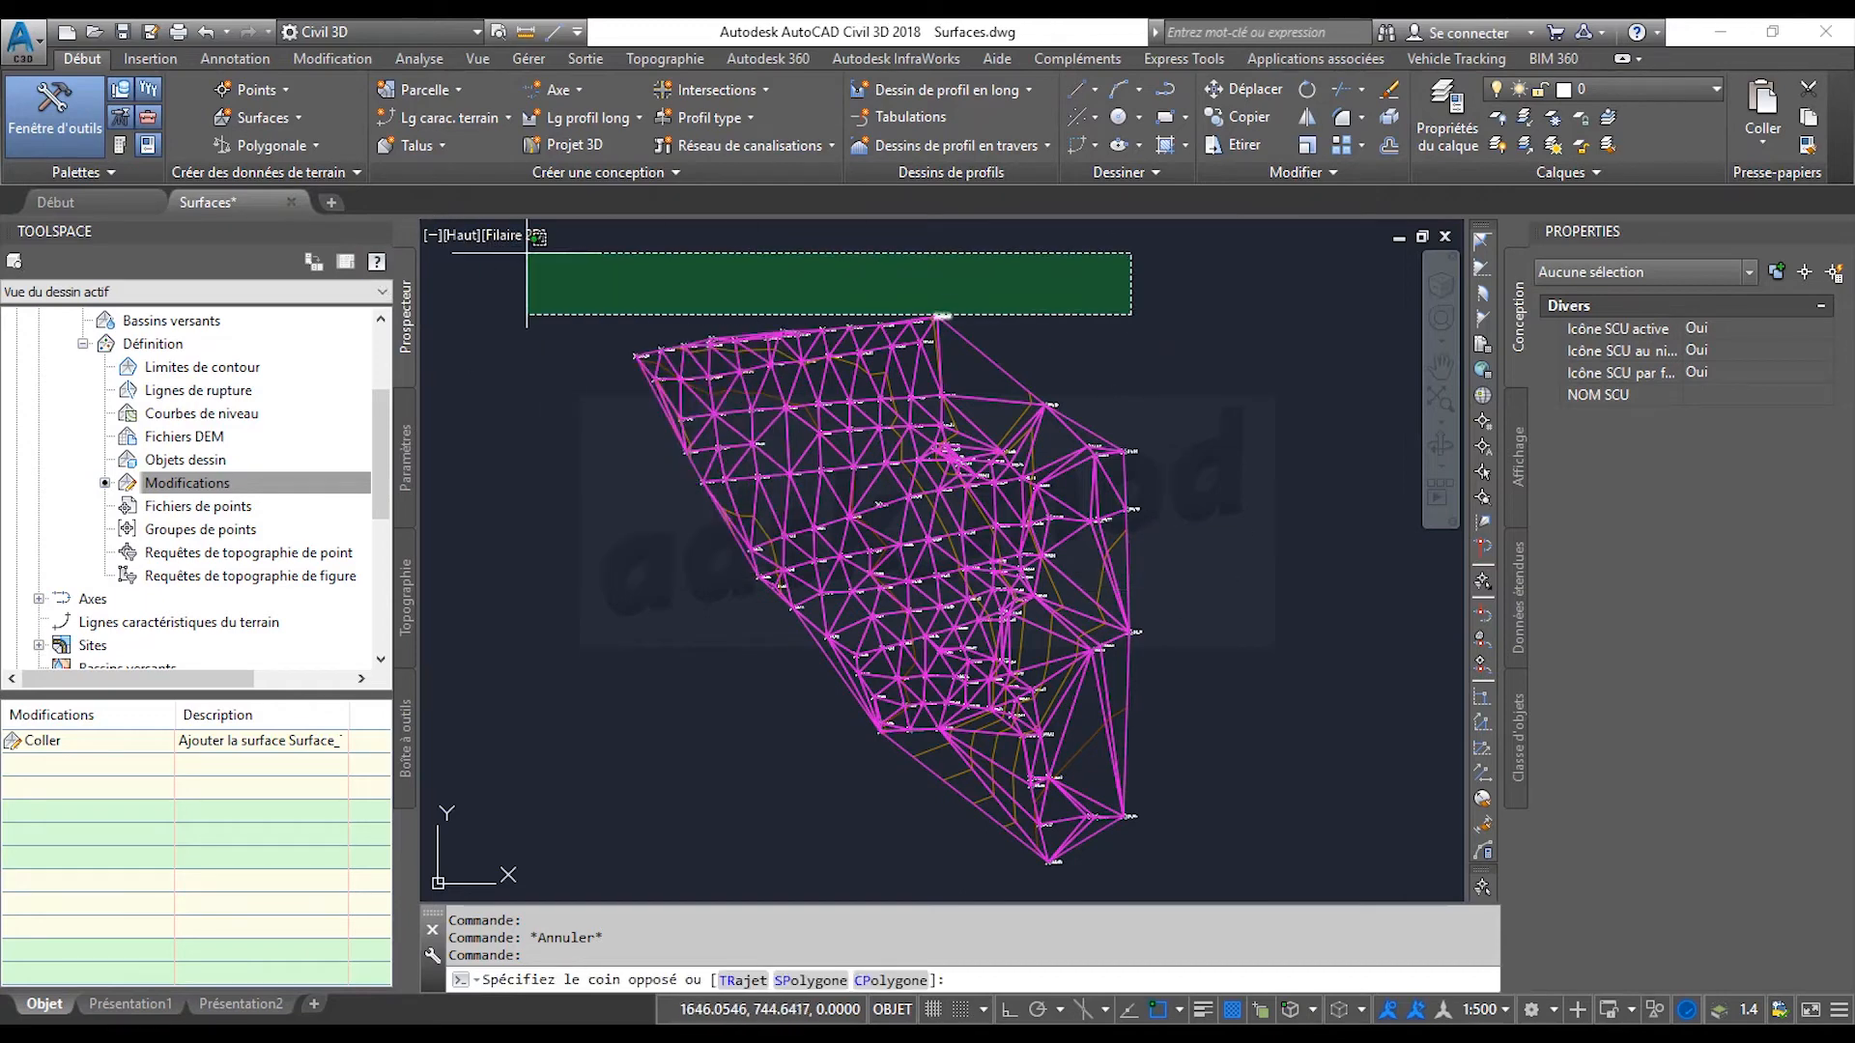
left_click(944, 253)
key("Escape")
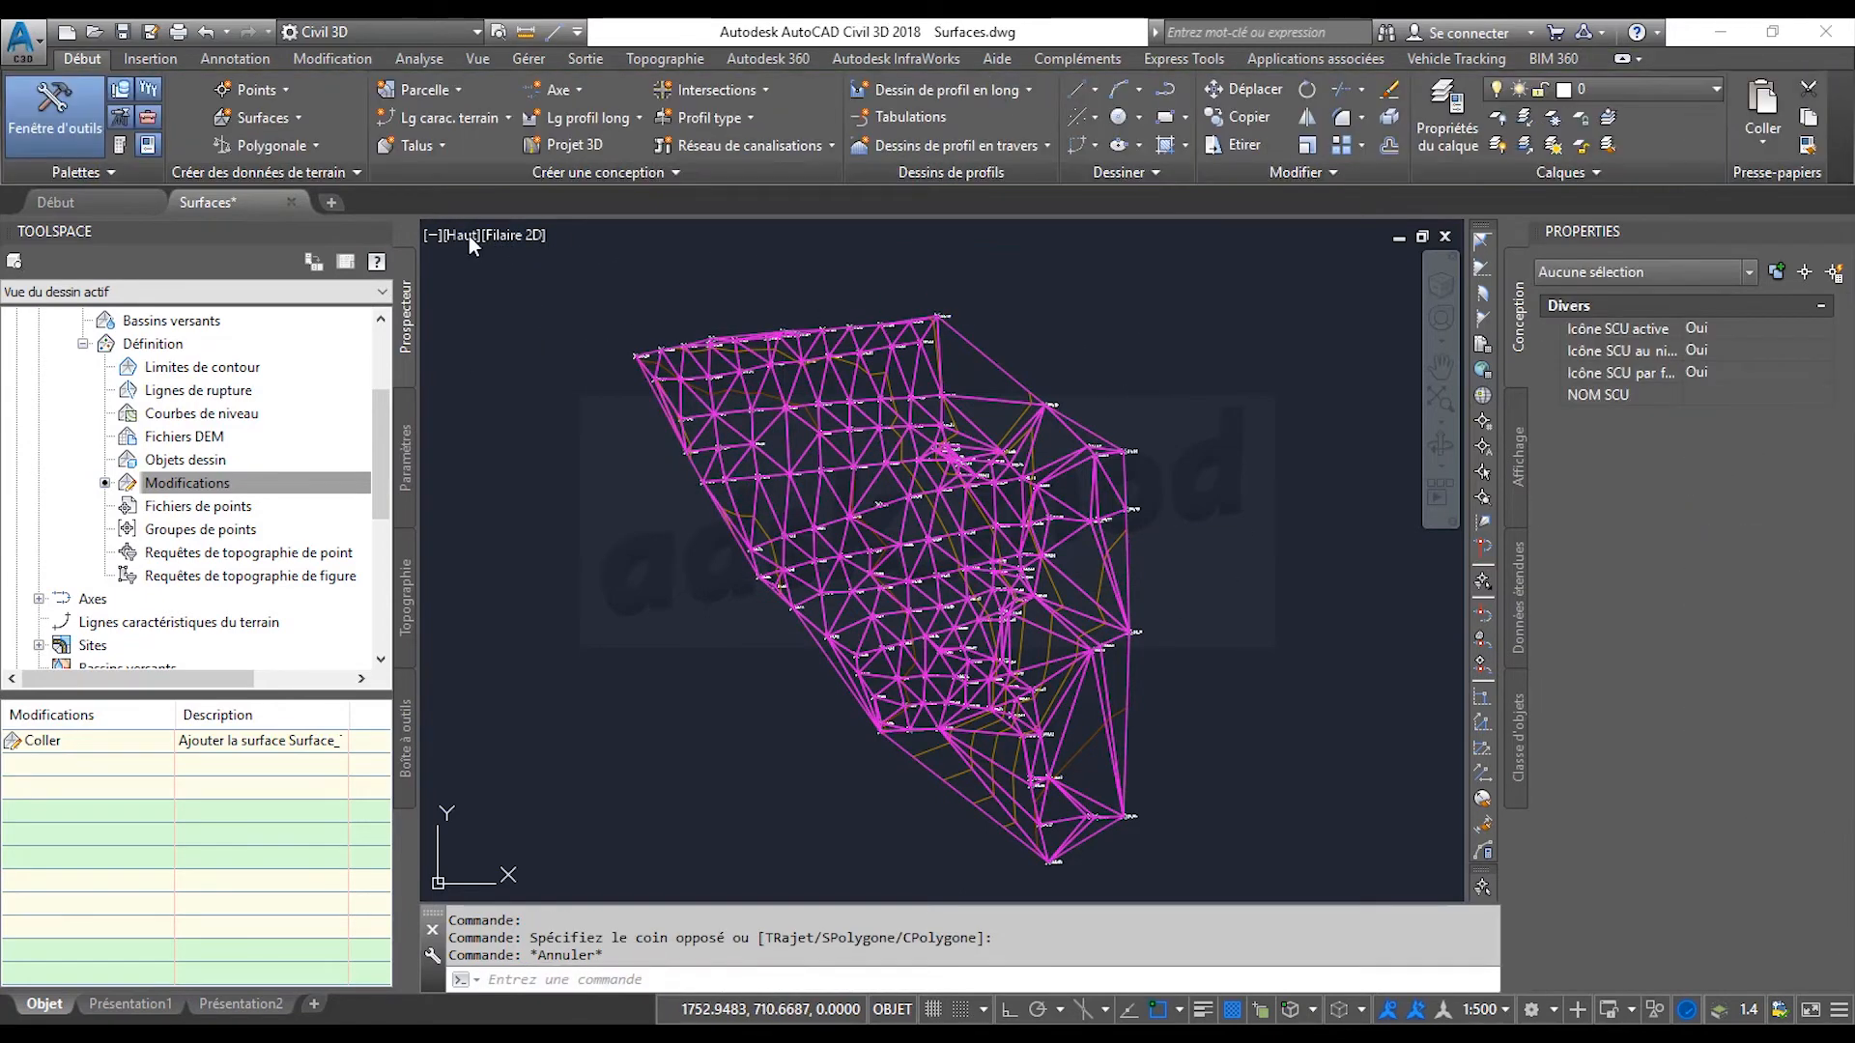
Split the drawing area into two vertical viewports and tilt one of them into an oblique 3D view of the surfaces.
left_click(433, 235)
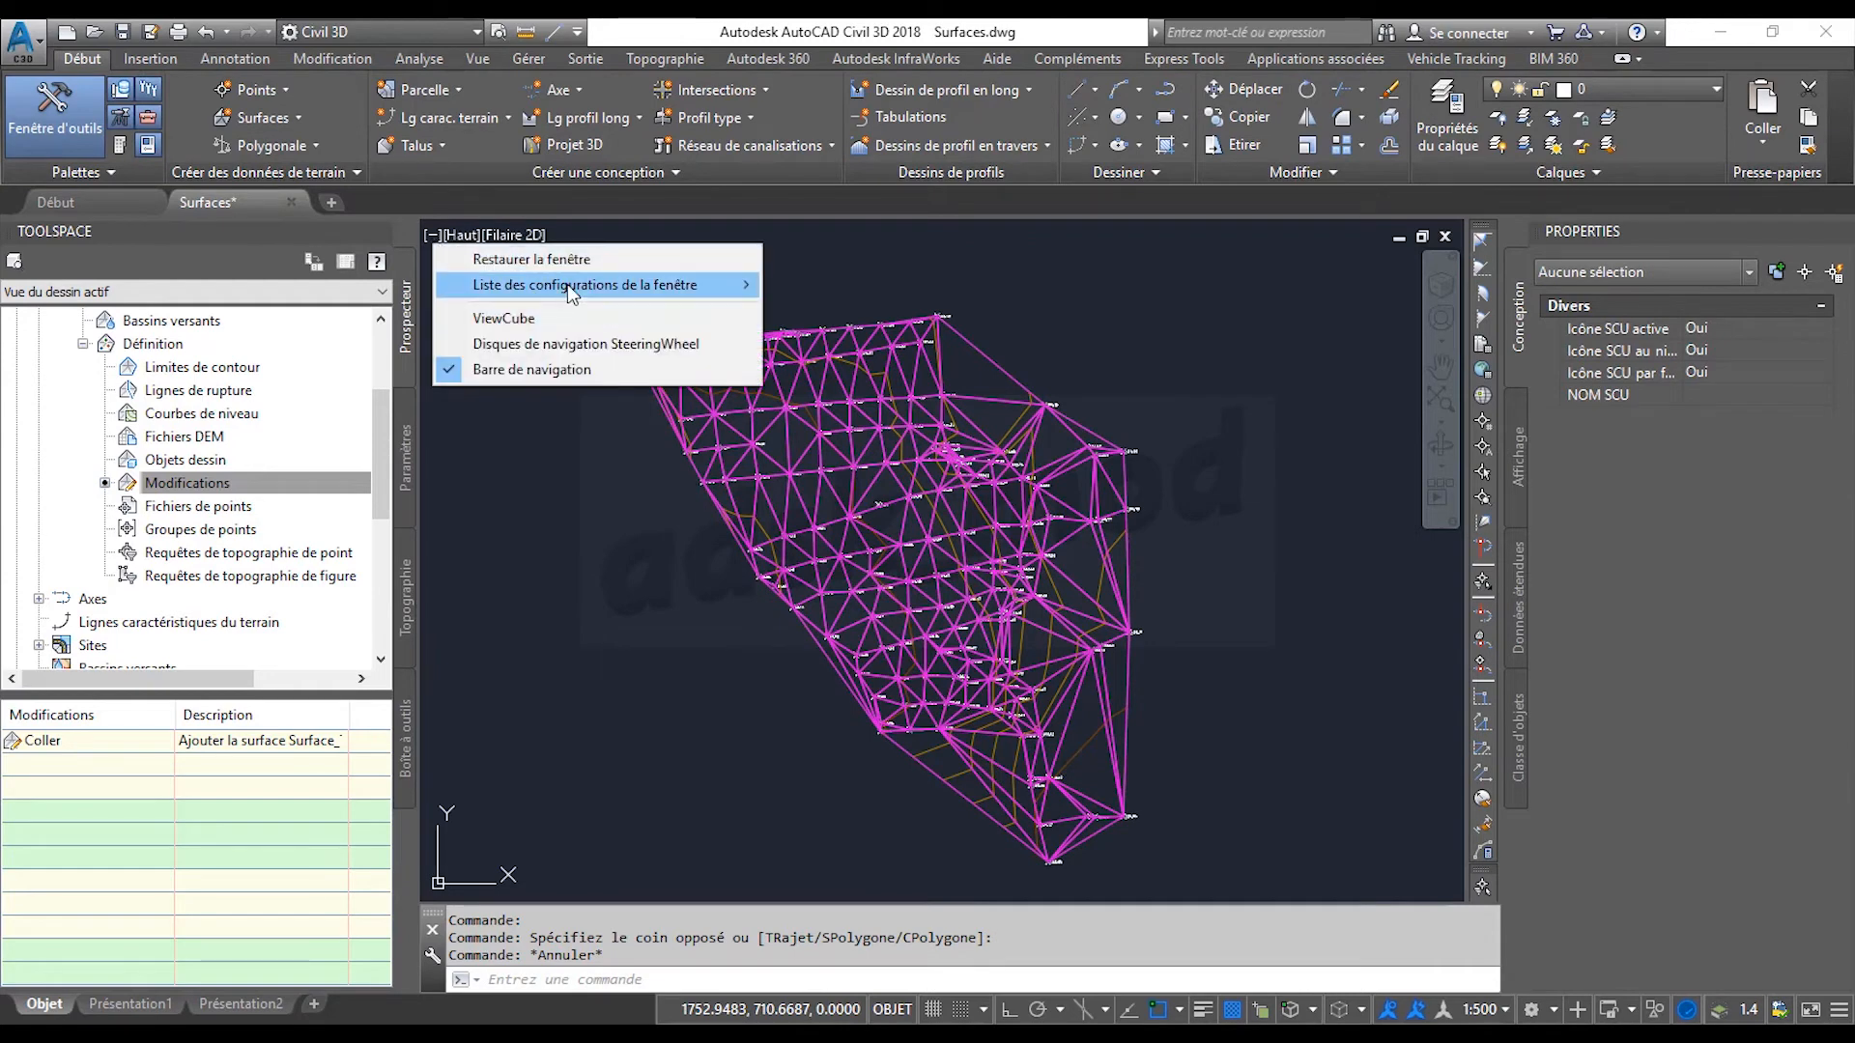
mouse_move(580, 284)
left_click(885, 346)
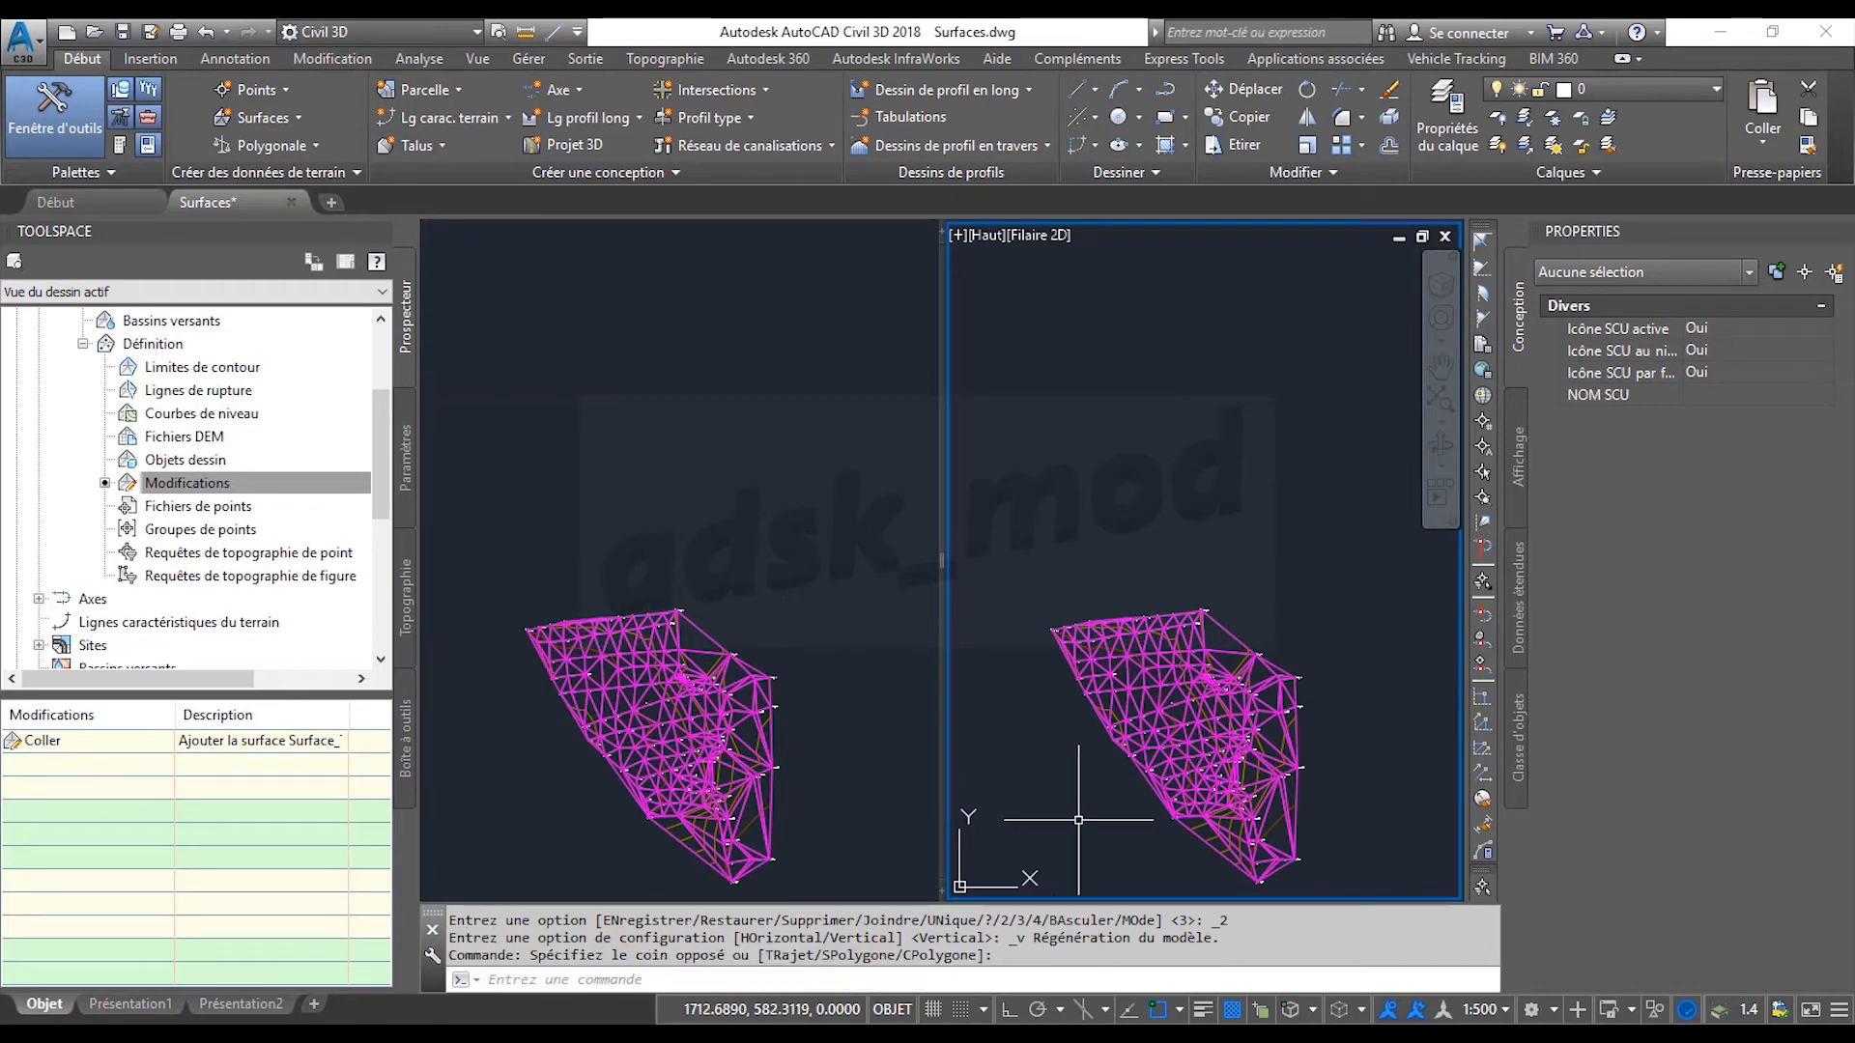
middle_click_drag(1078, 846, 1121, 706, "shift")
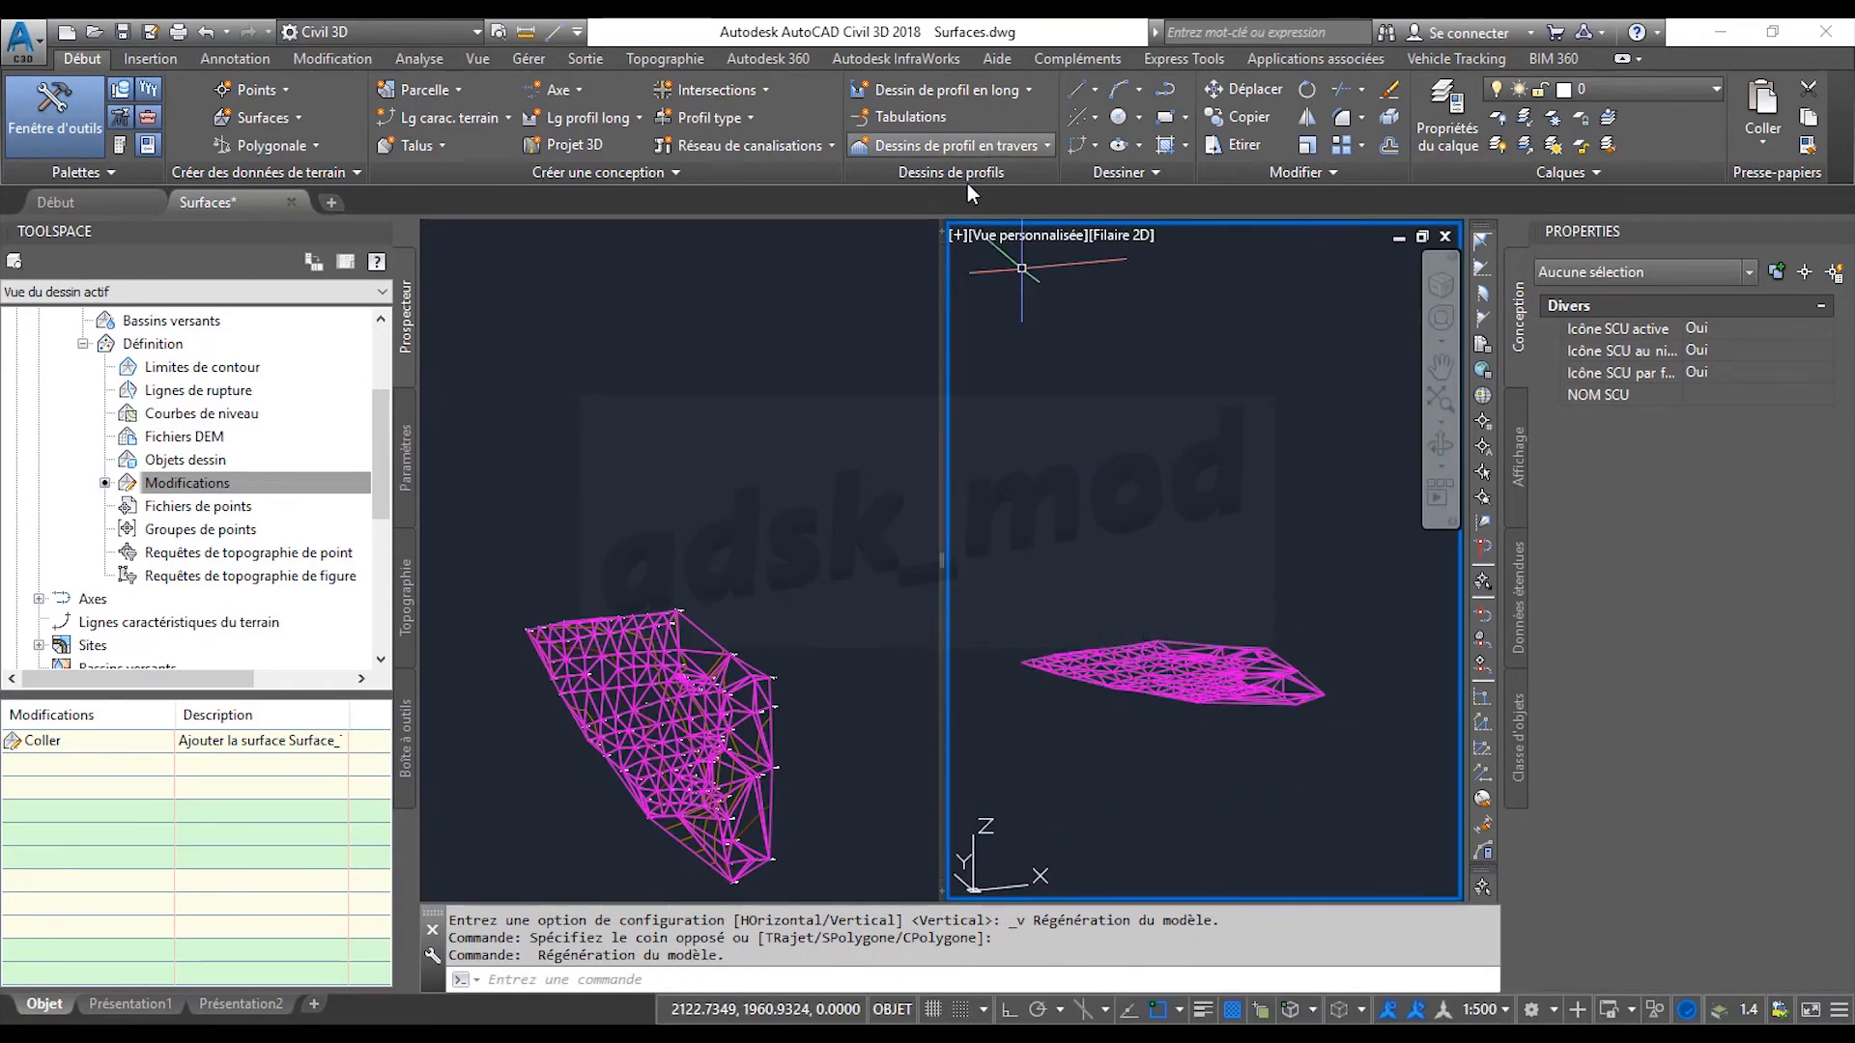
Try the Masqué and Ombré avec arêtes visual styles in the 3D viewport.
left_click(1113, 236)
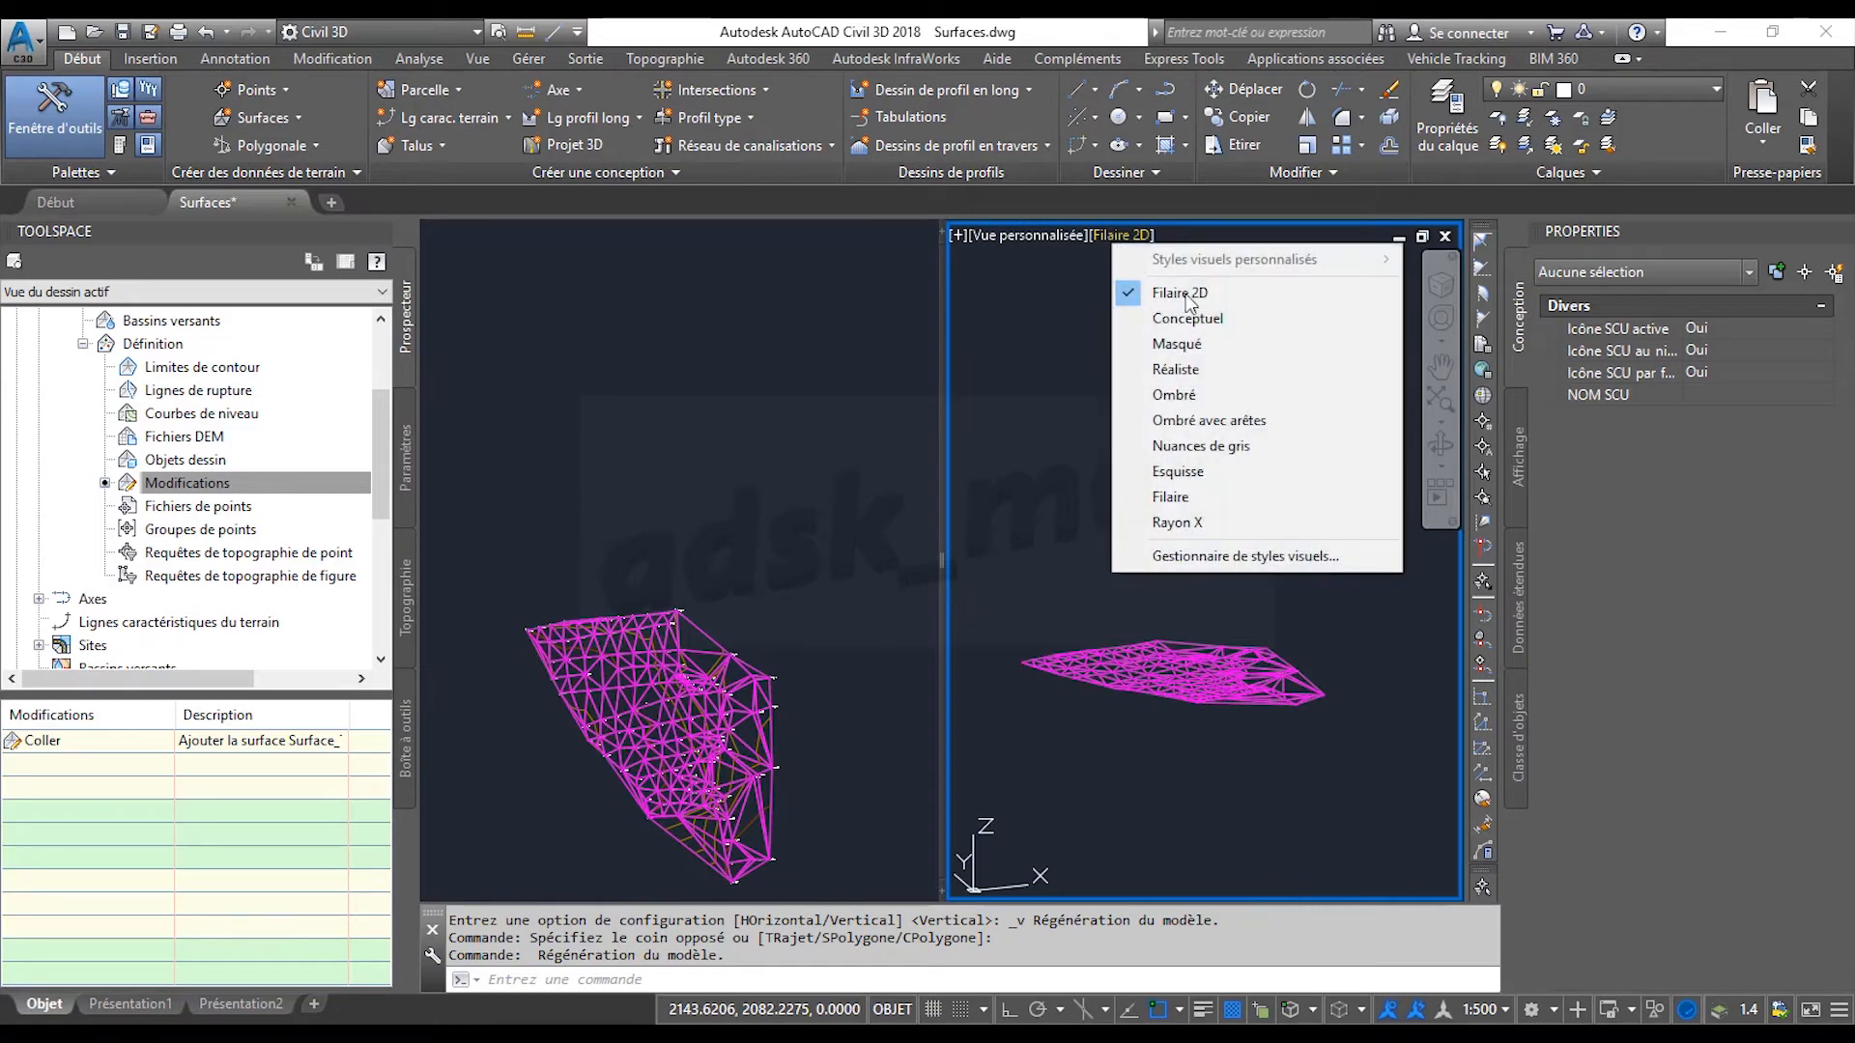
left_click(1223, 342)
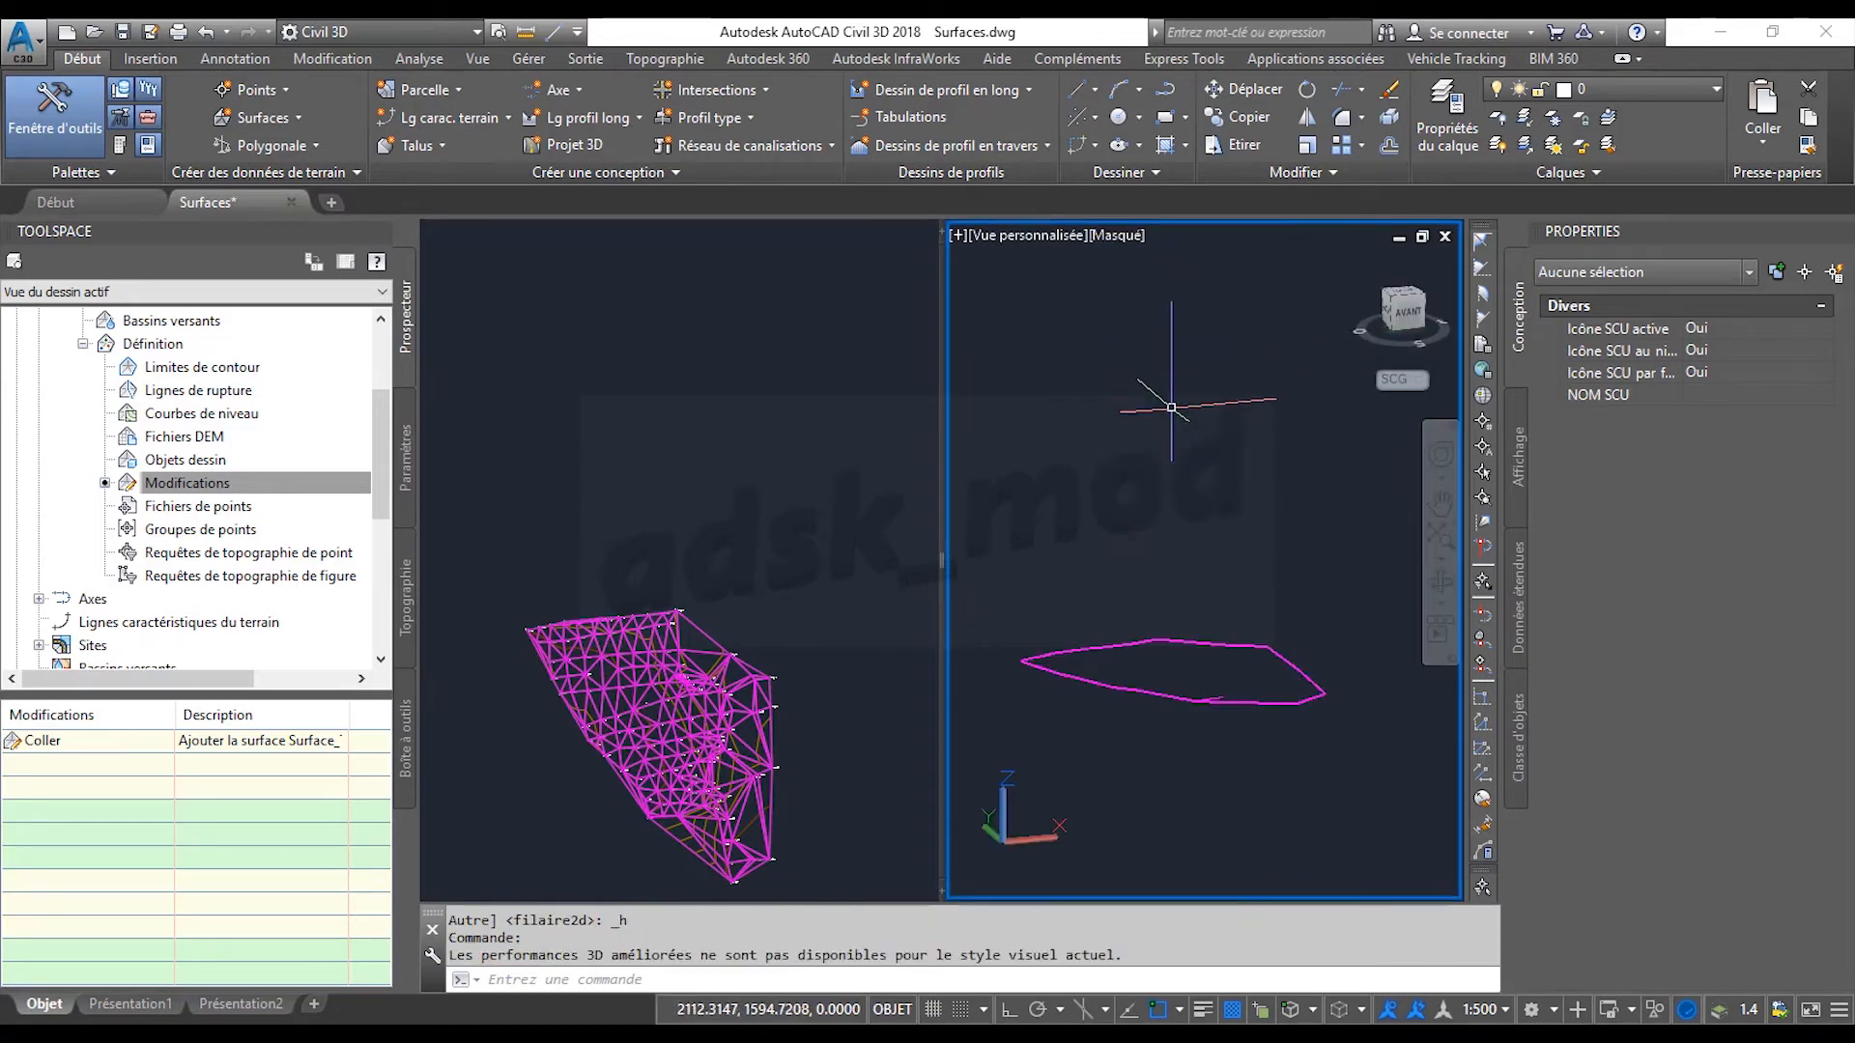
left_click(1116, 235)
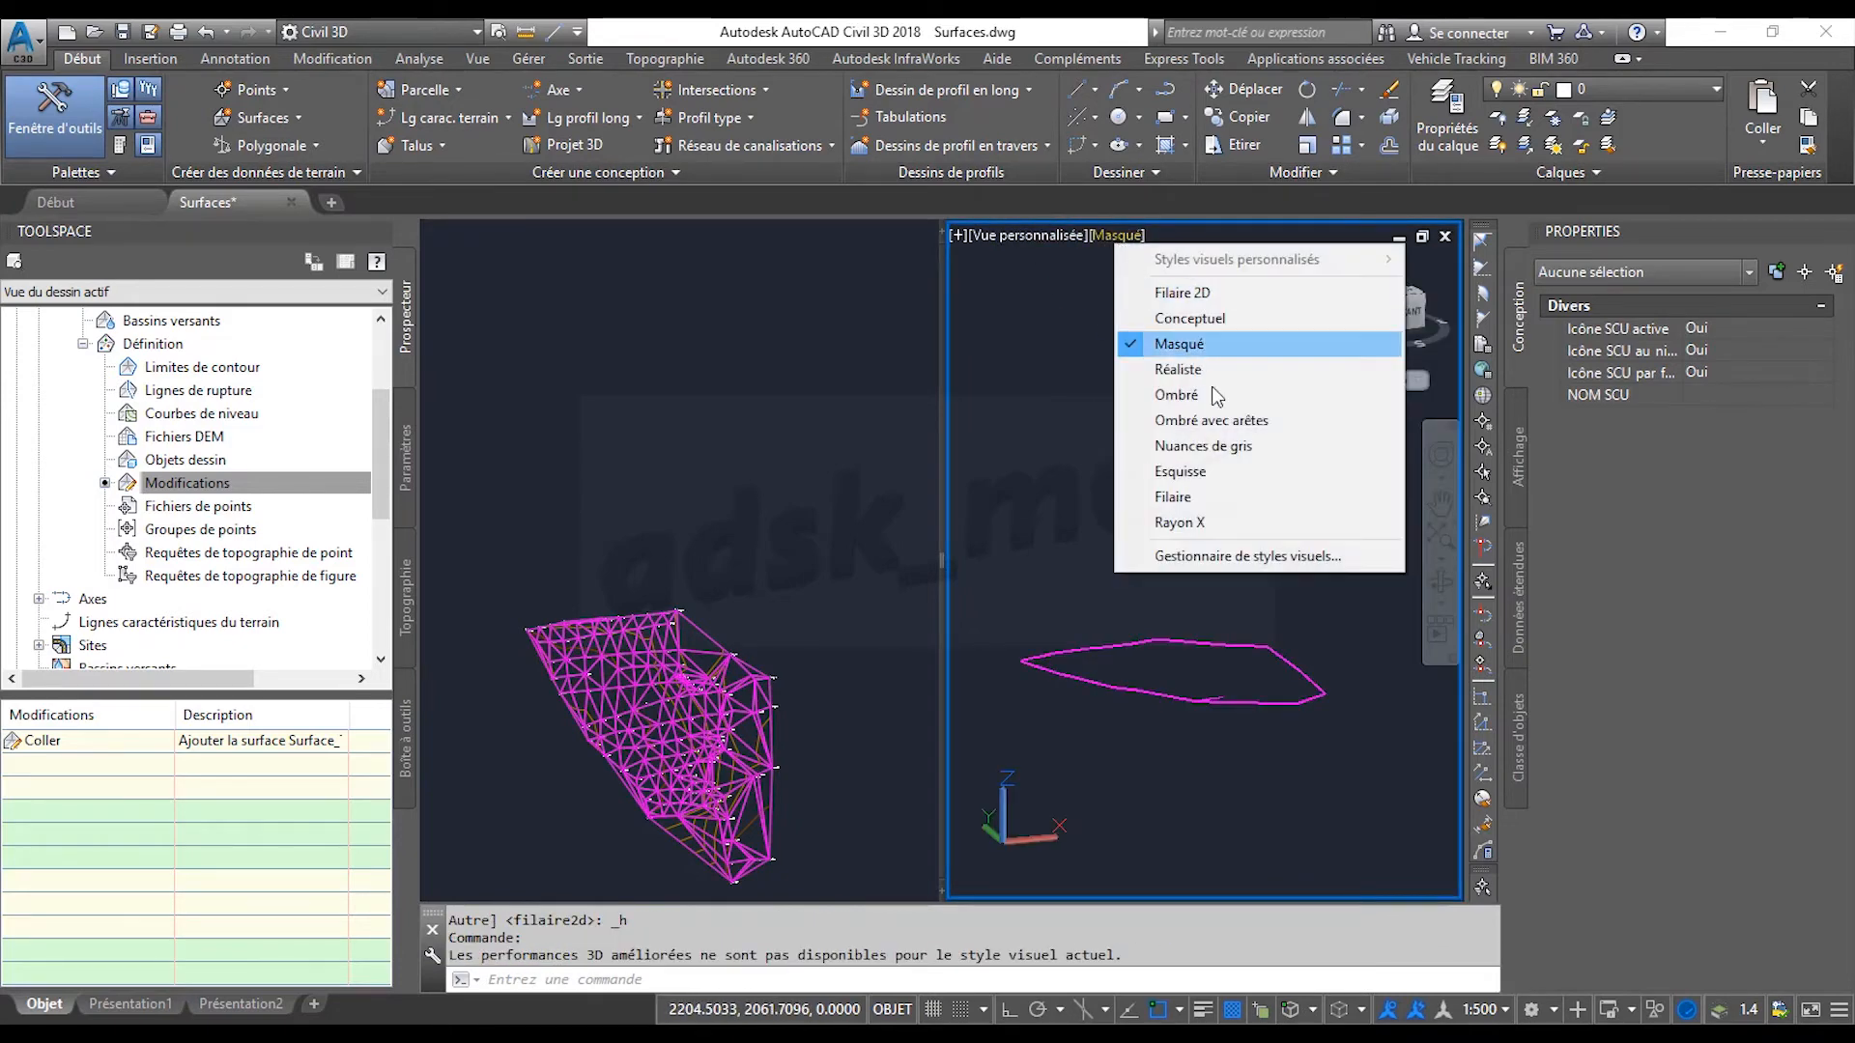
left_click(1229, 429)
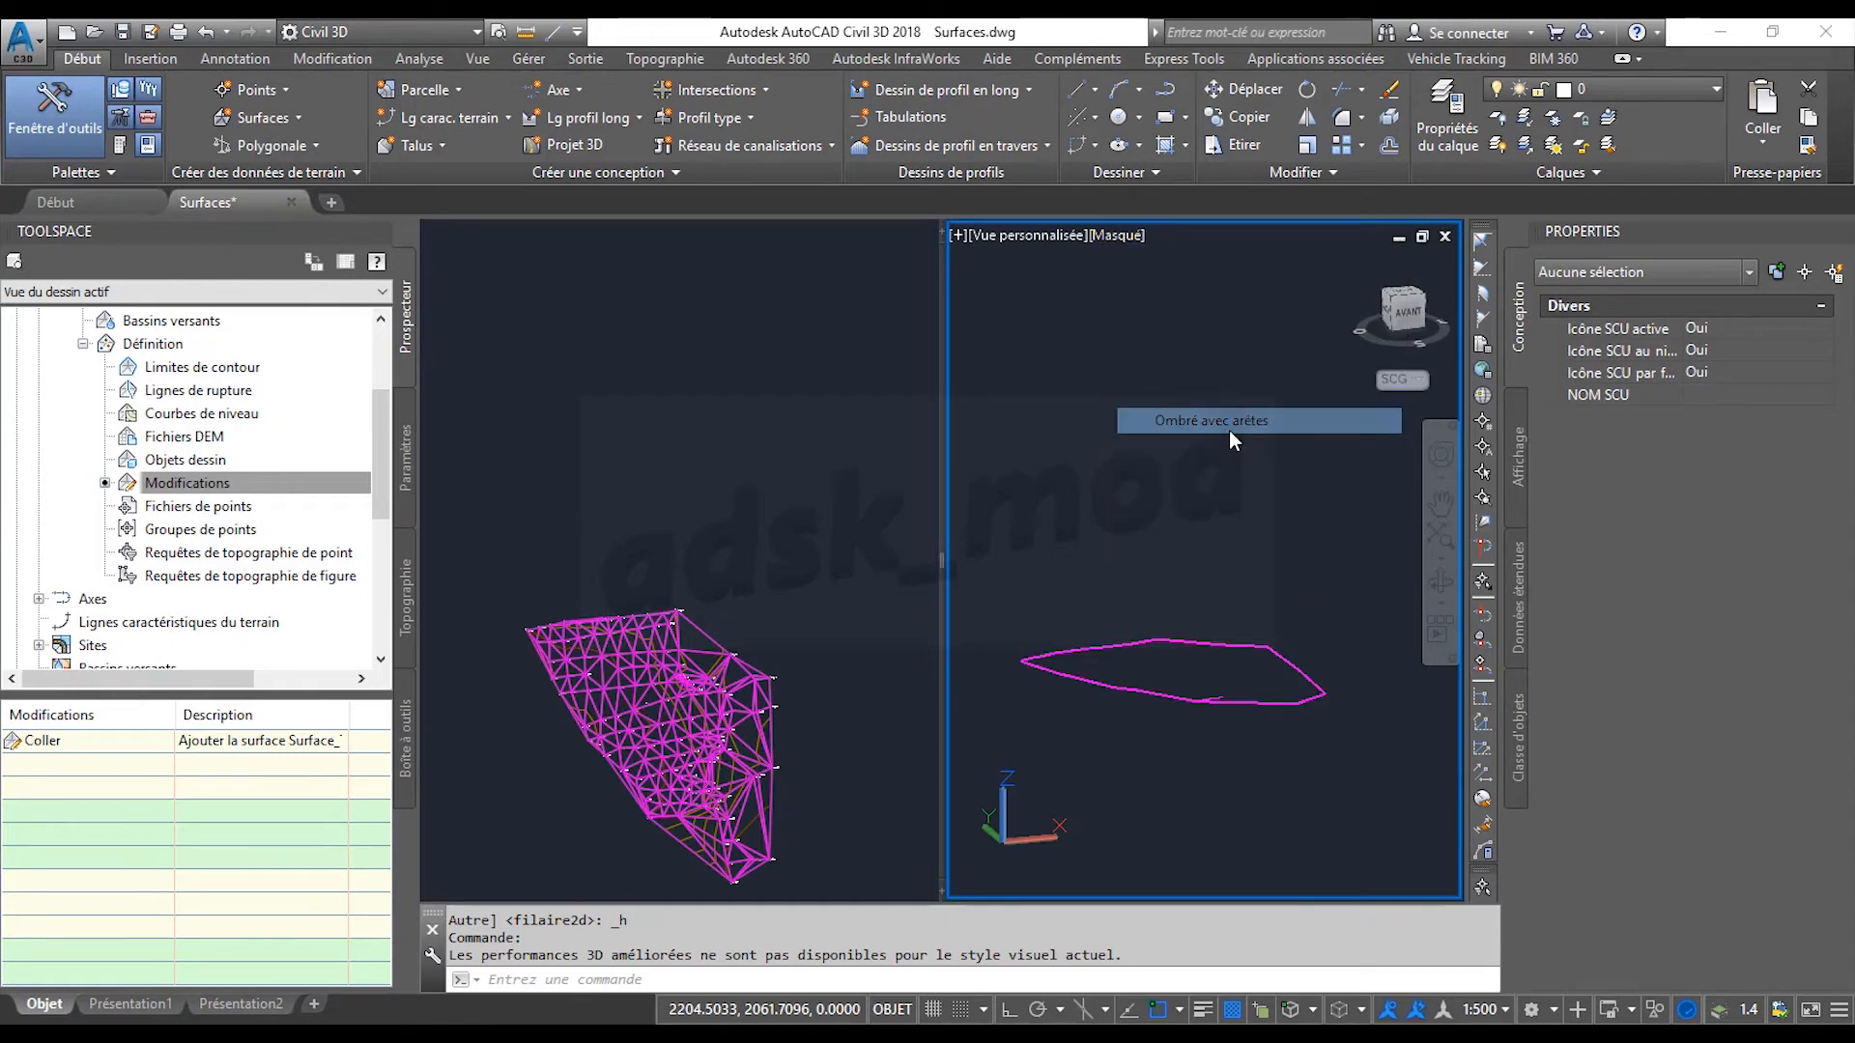
Apply the Ombré visual style to the 3D viewport and show the overlapping surfaces closer from a steeper angle.
left_click(1170, 248)
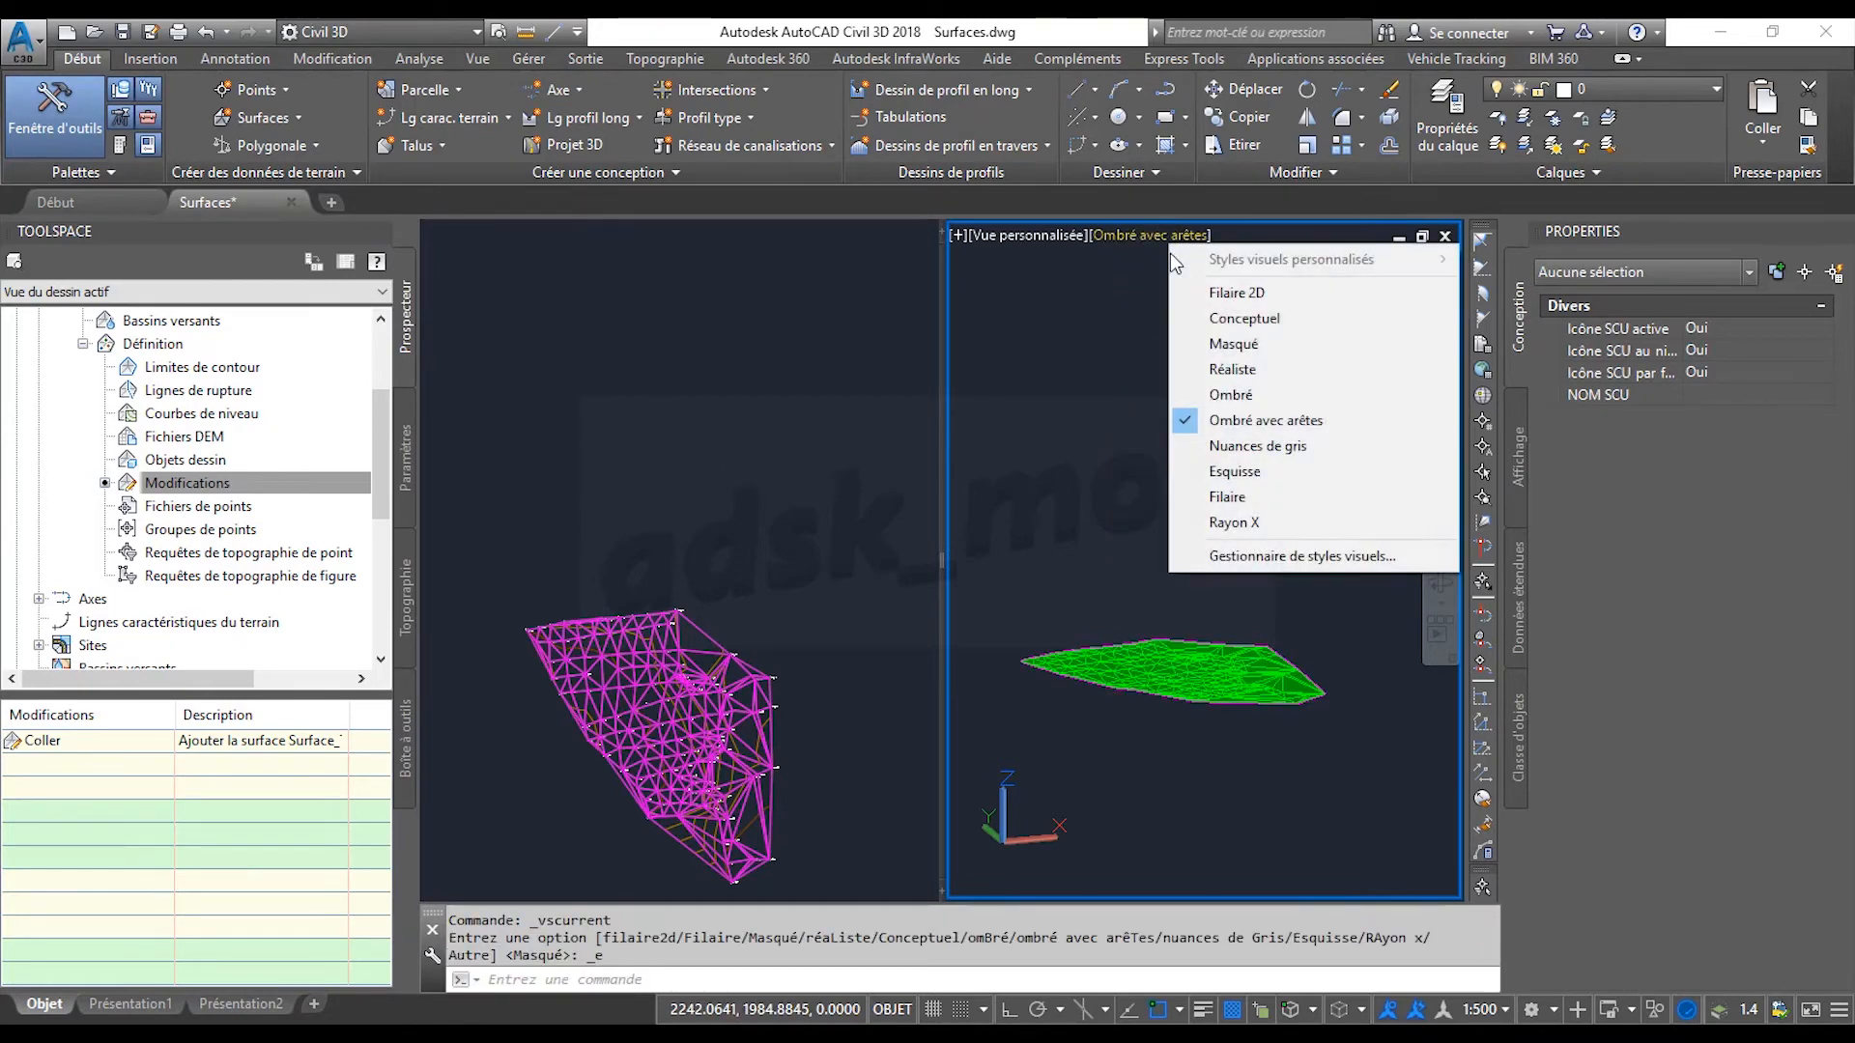
left_click(1238, 400)
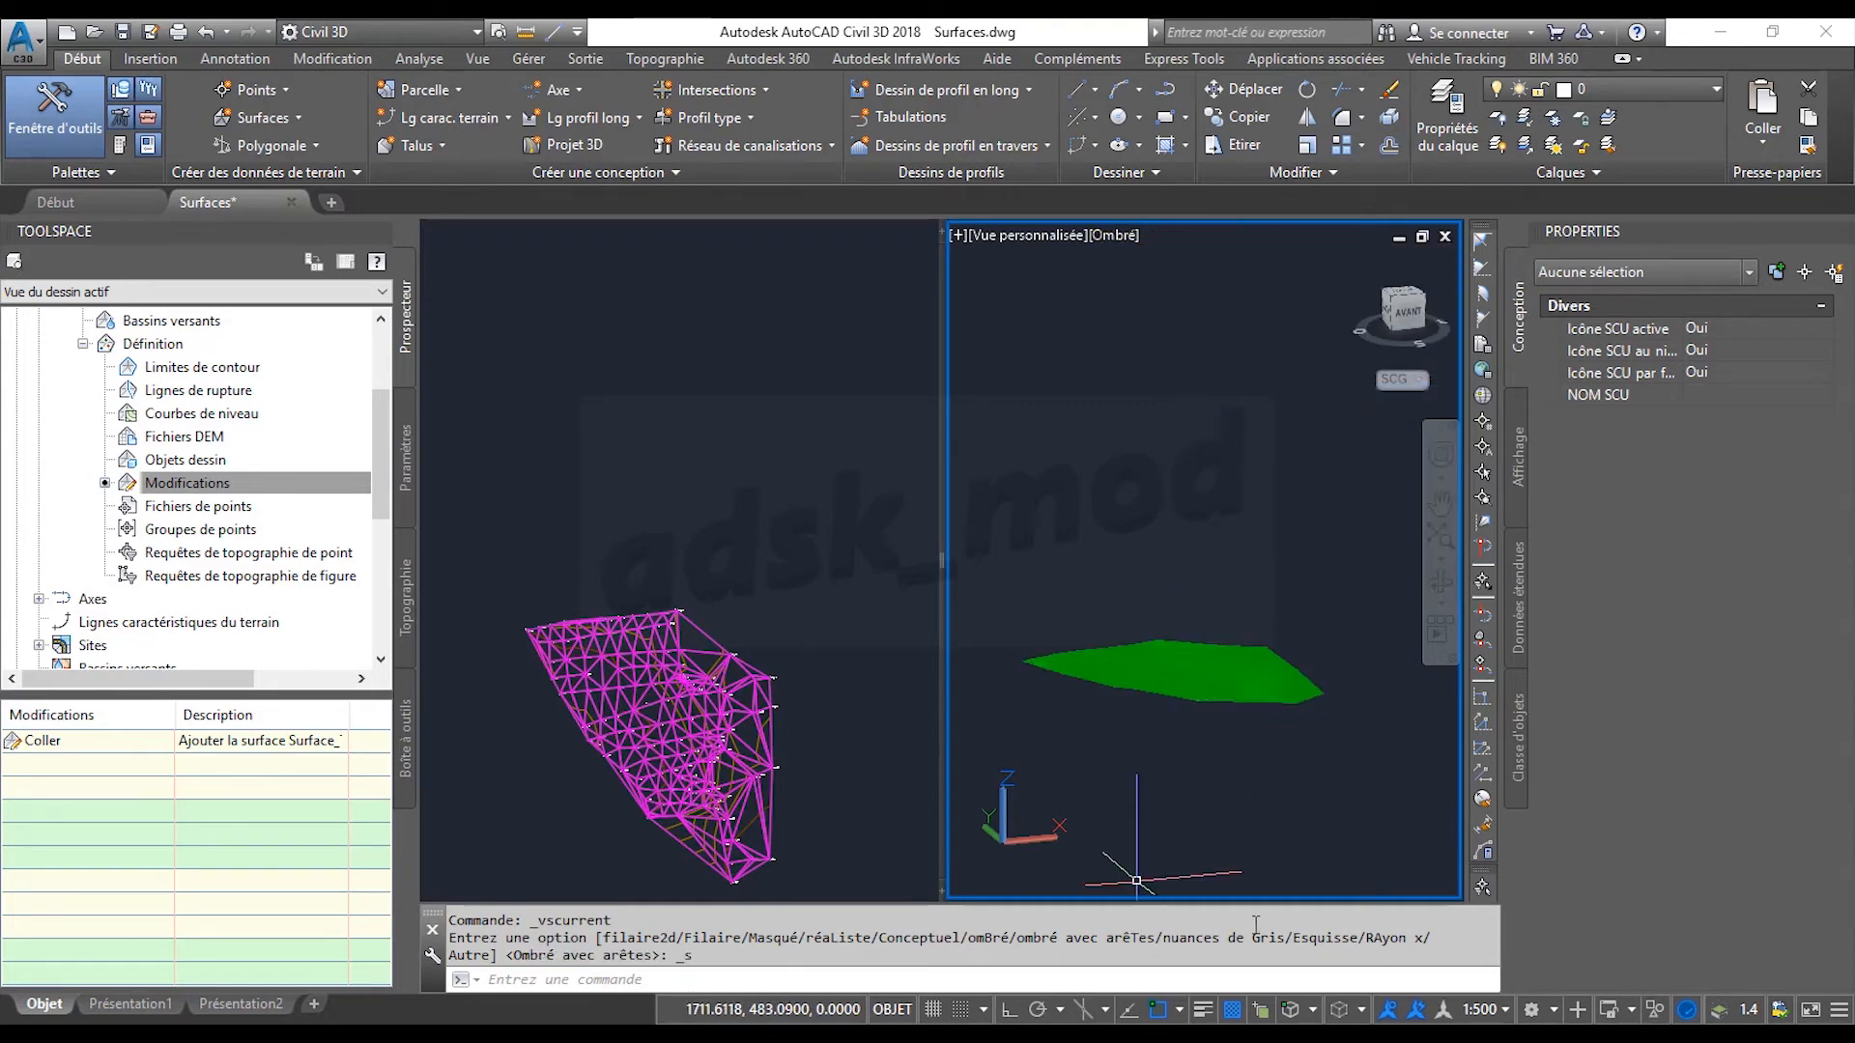
middle_click_drag(1260, 864, 1264, 734, "shift")
scroll(1236, 738, "up", 2)
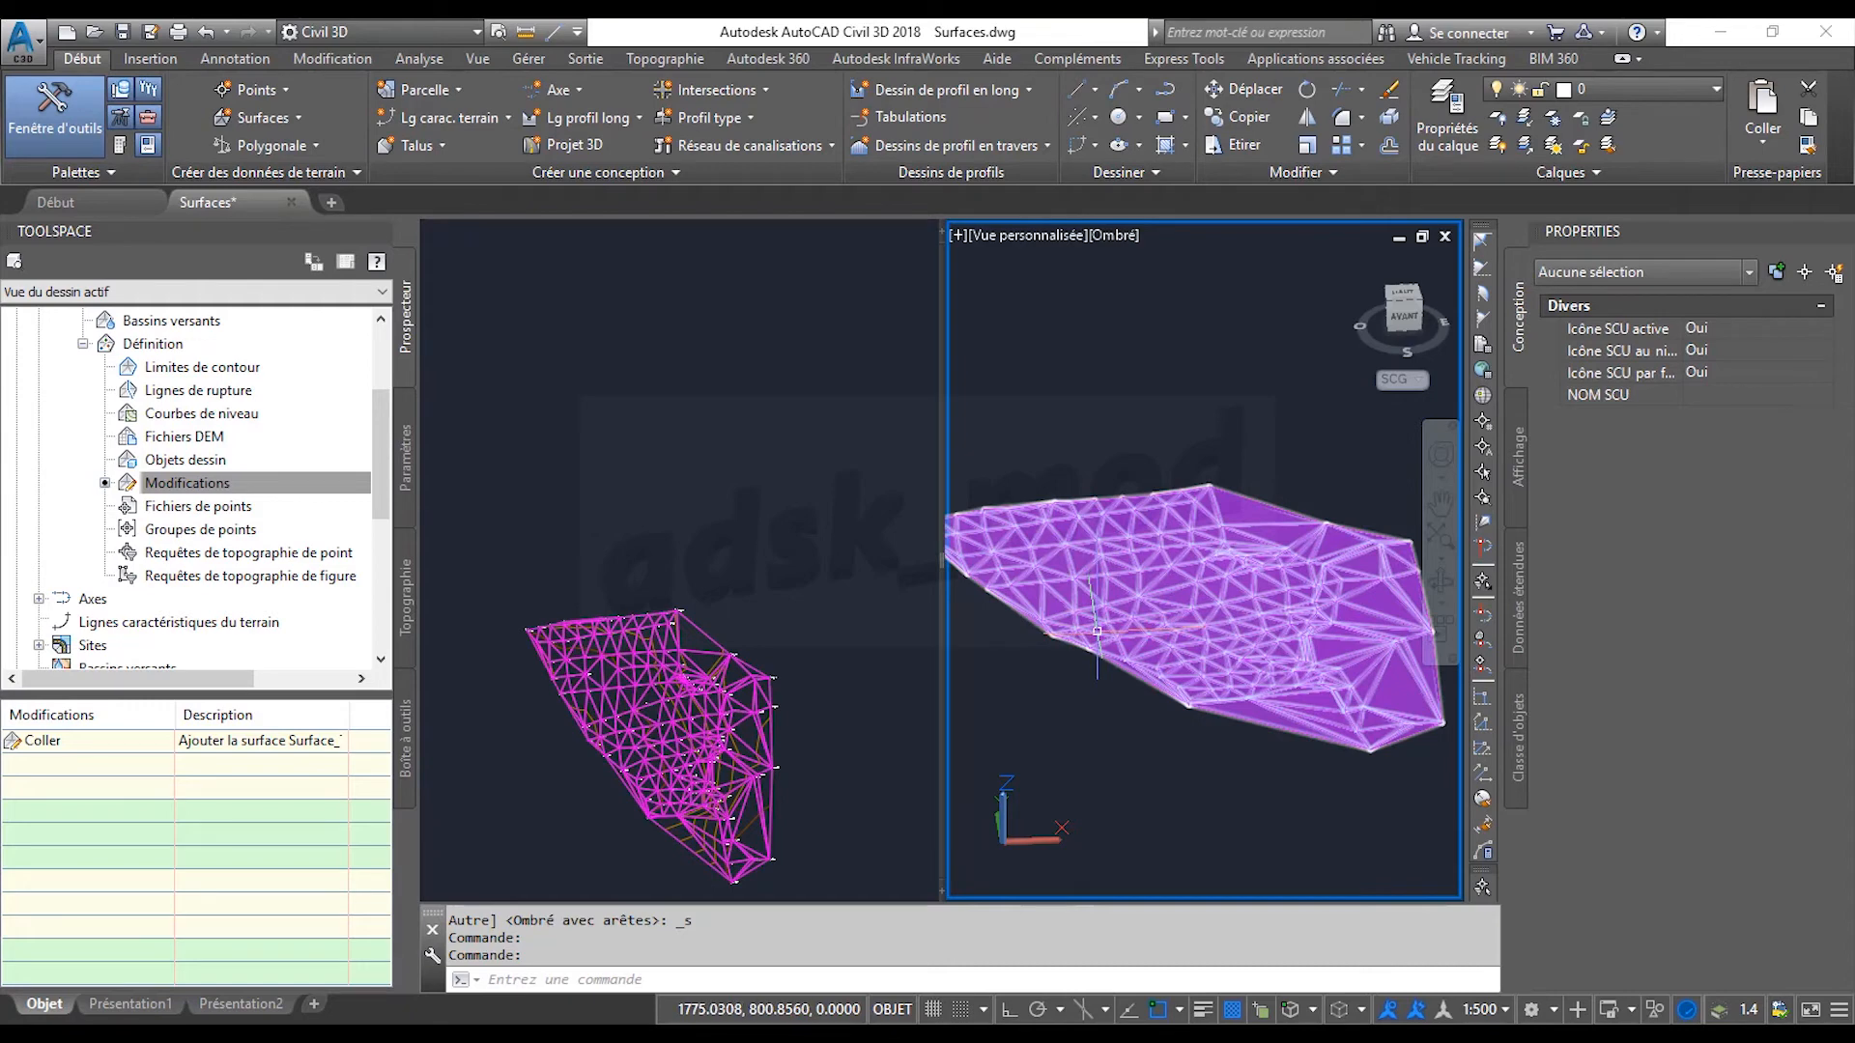
mouse_move(1098, 630)
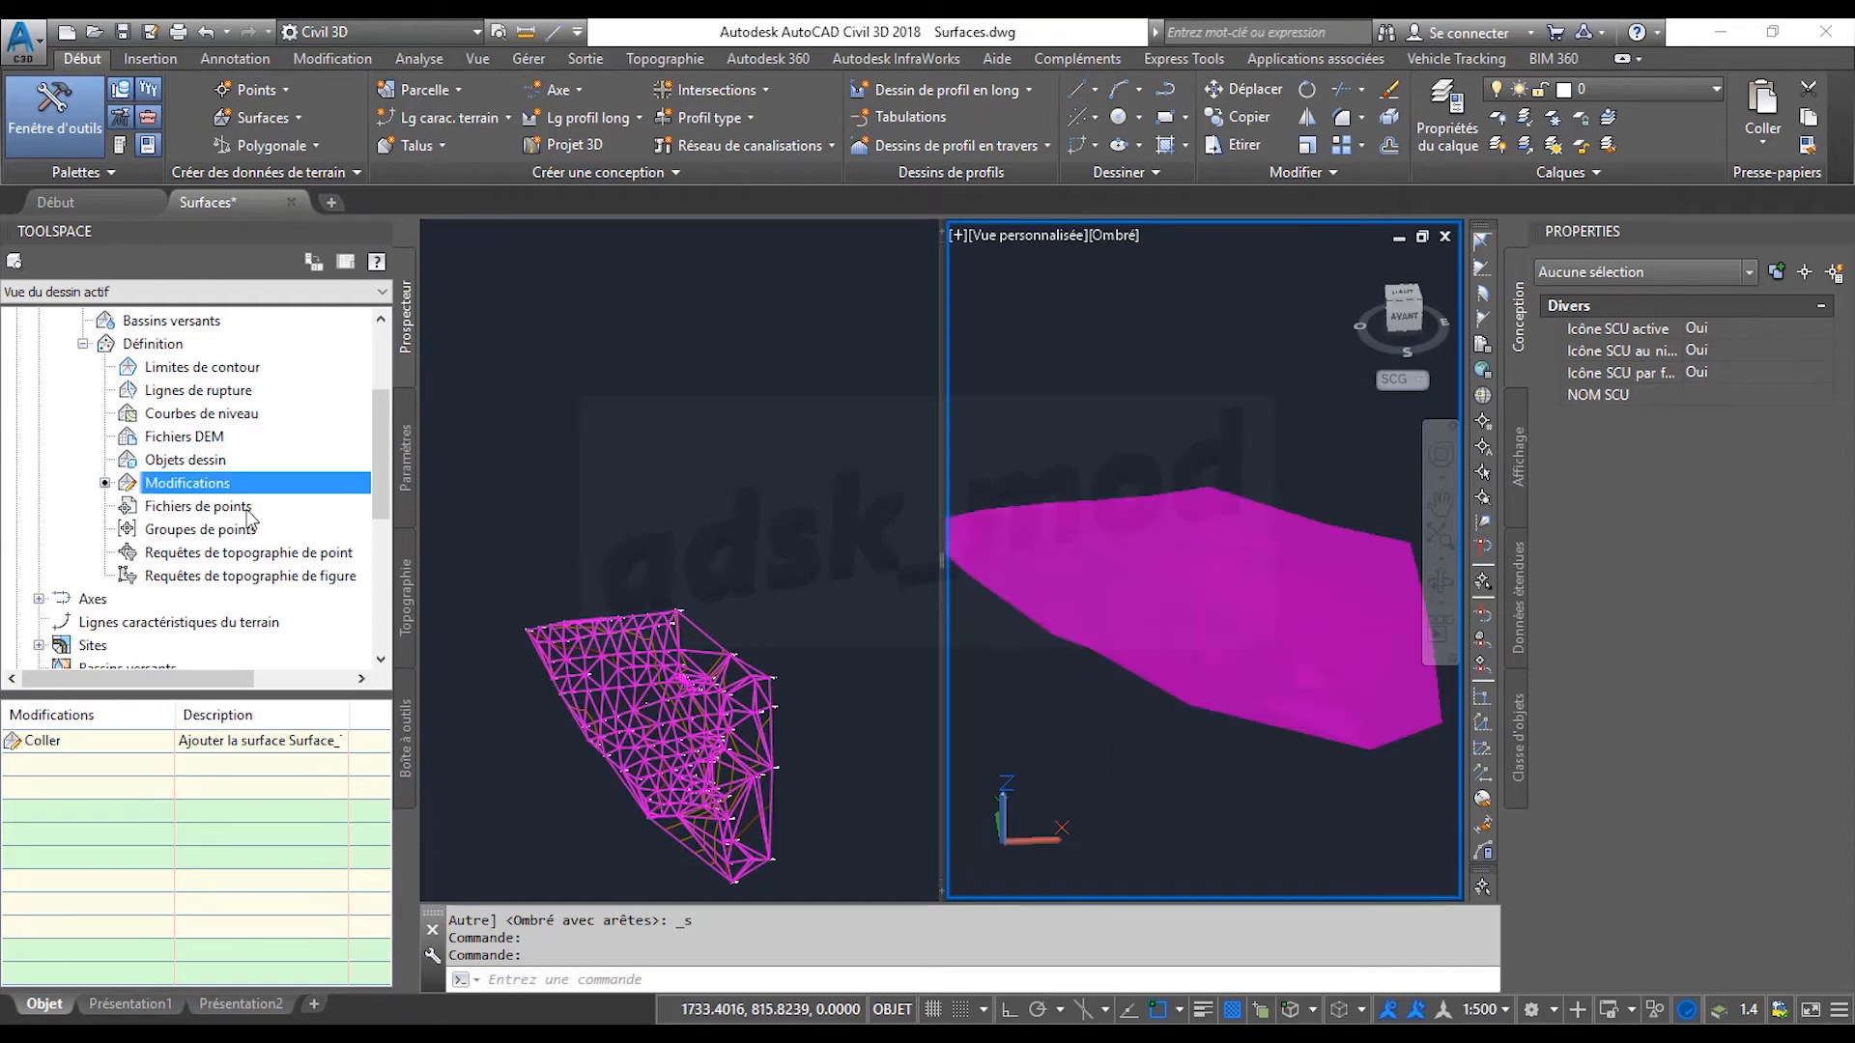
Lower the whole Surface_TN décapée -20cm by adding a raise/lower modification of -0.2 to its definition.
scroll(178, 445, "up", 1)
scroll(177, 439, "up", 1)
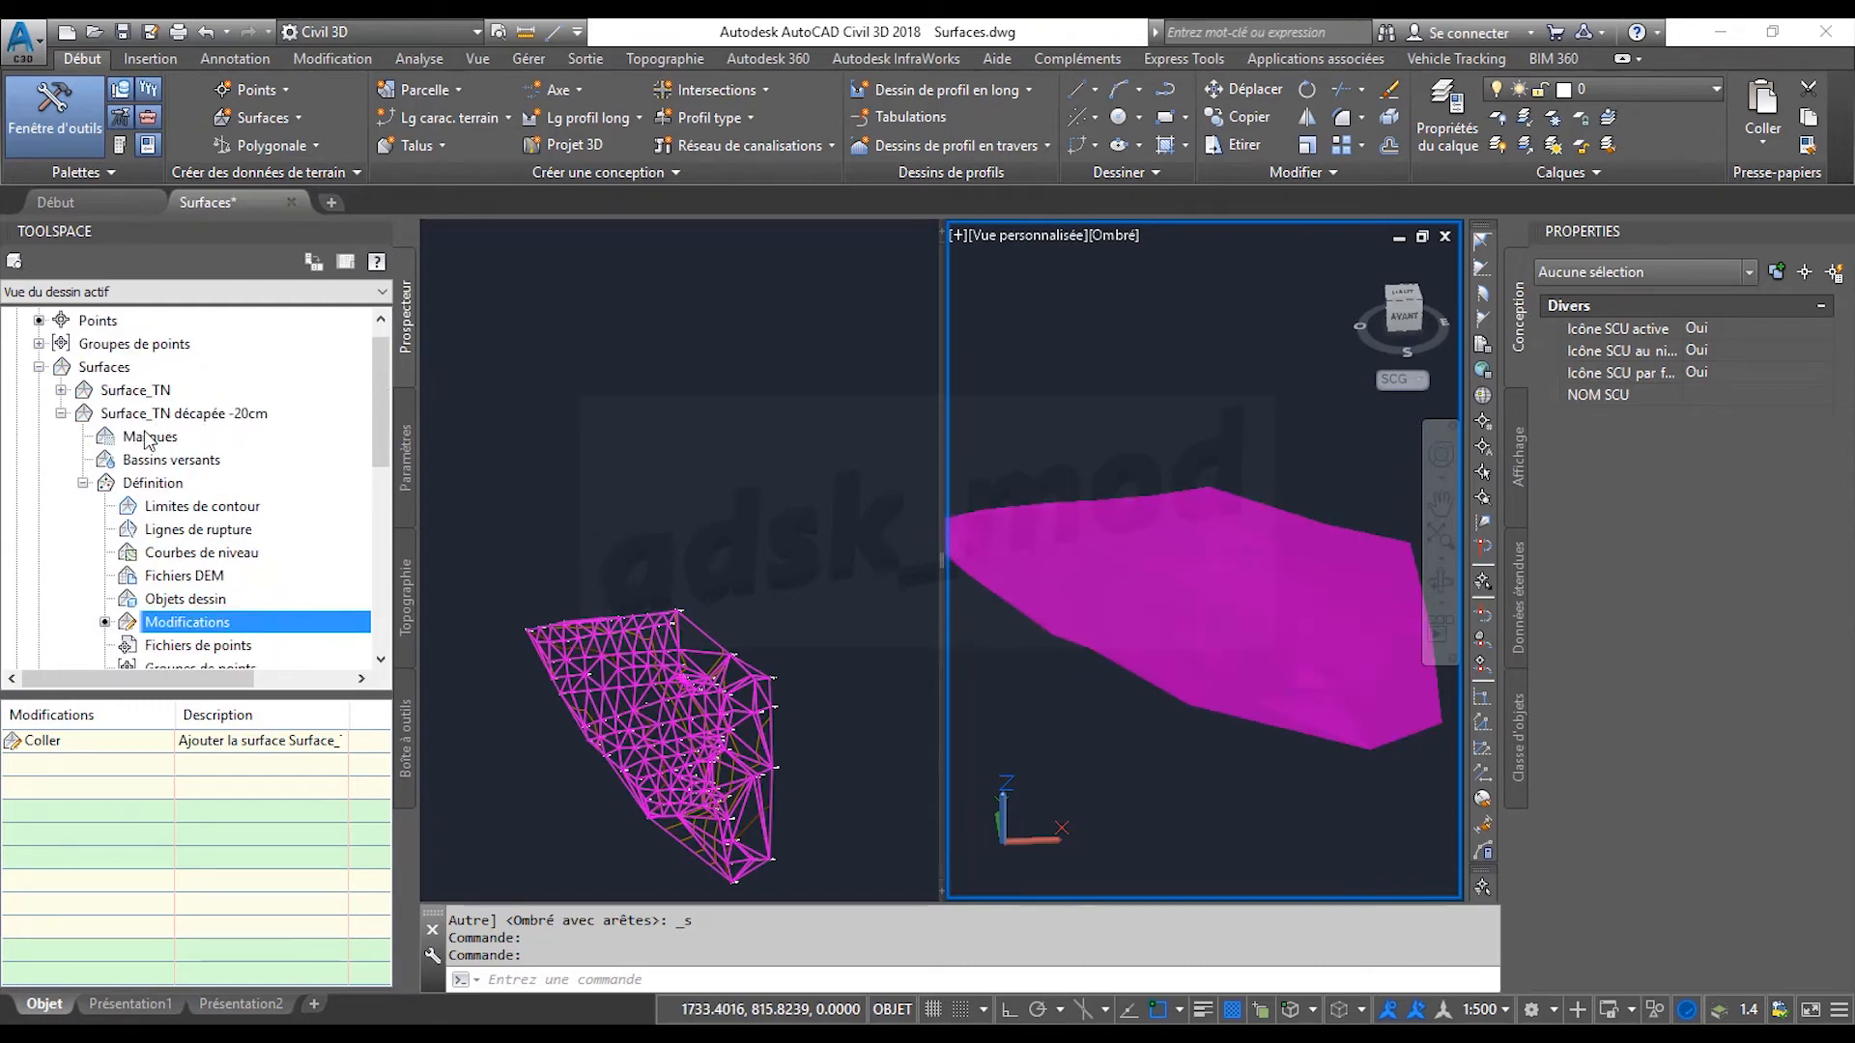
scroll(205, 483, "down", 1)
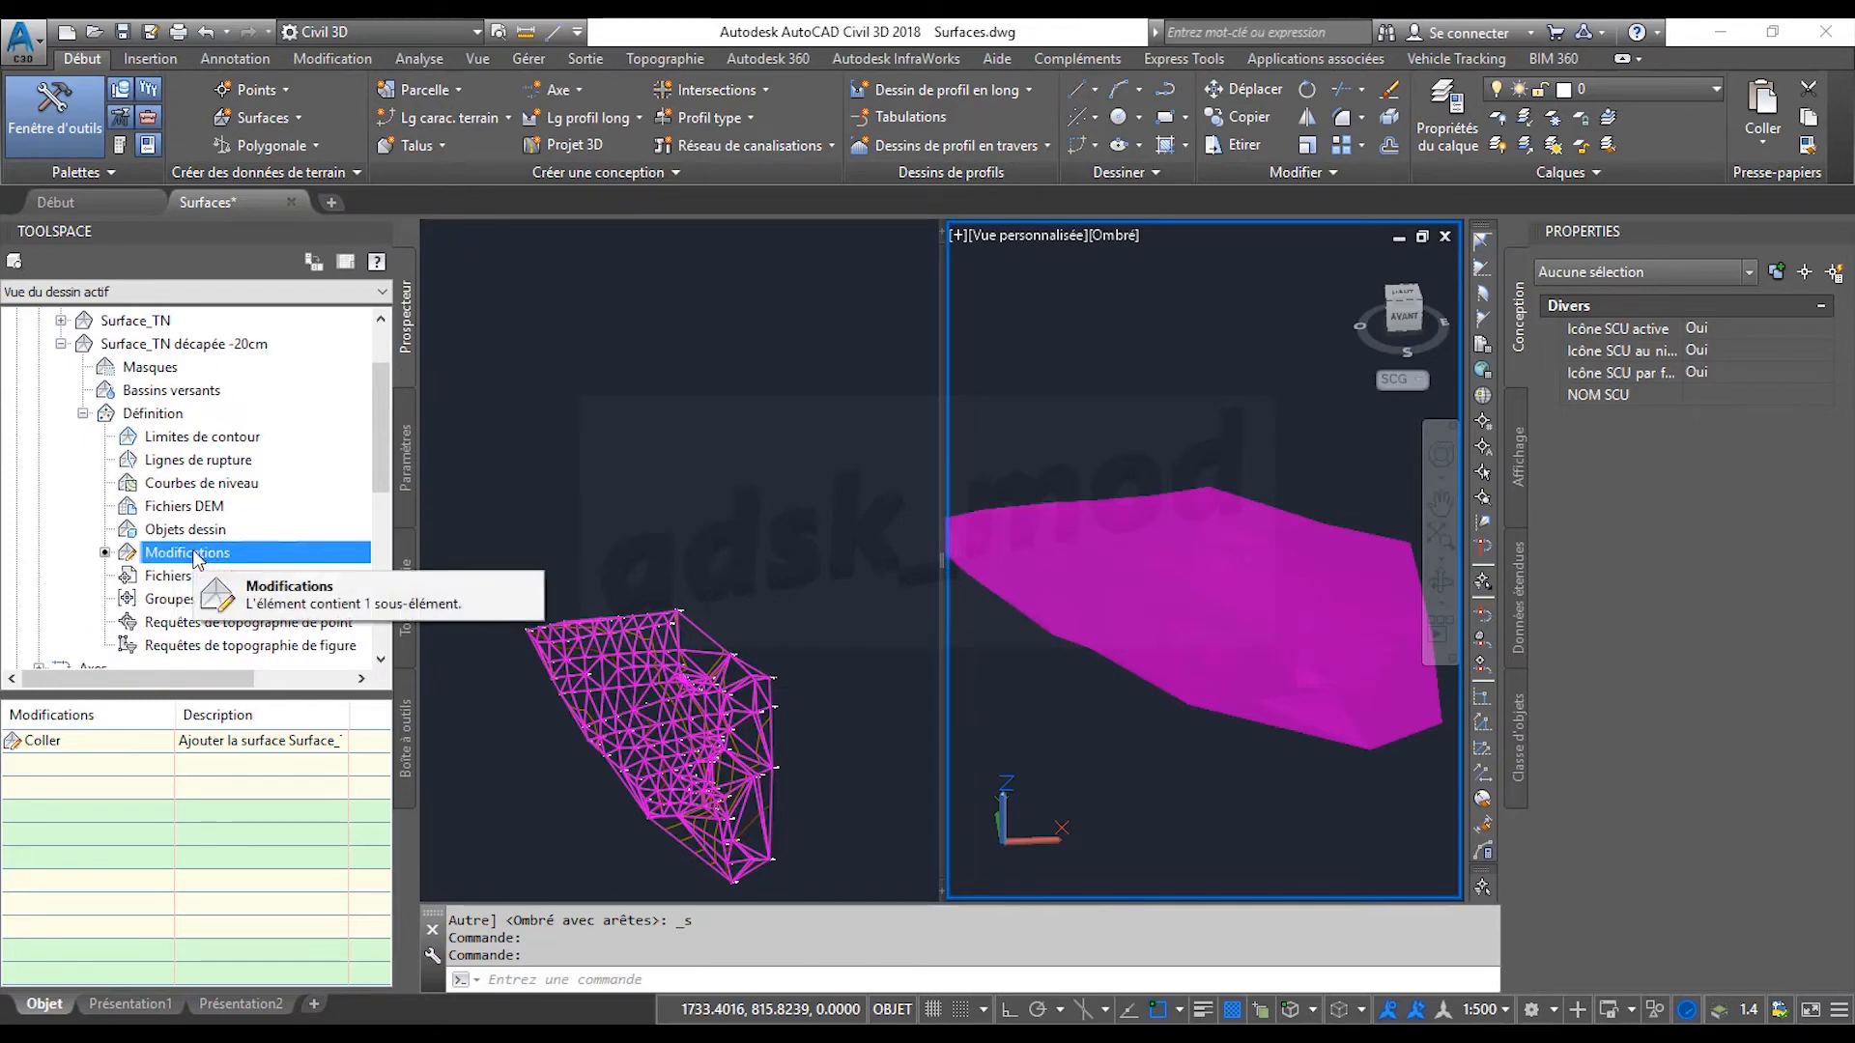
right_click(197, 558)
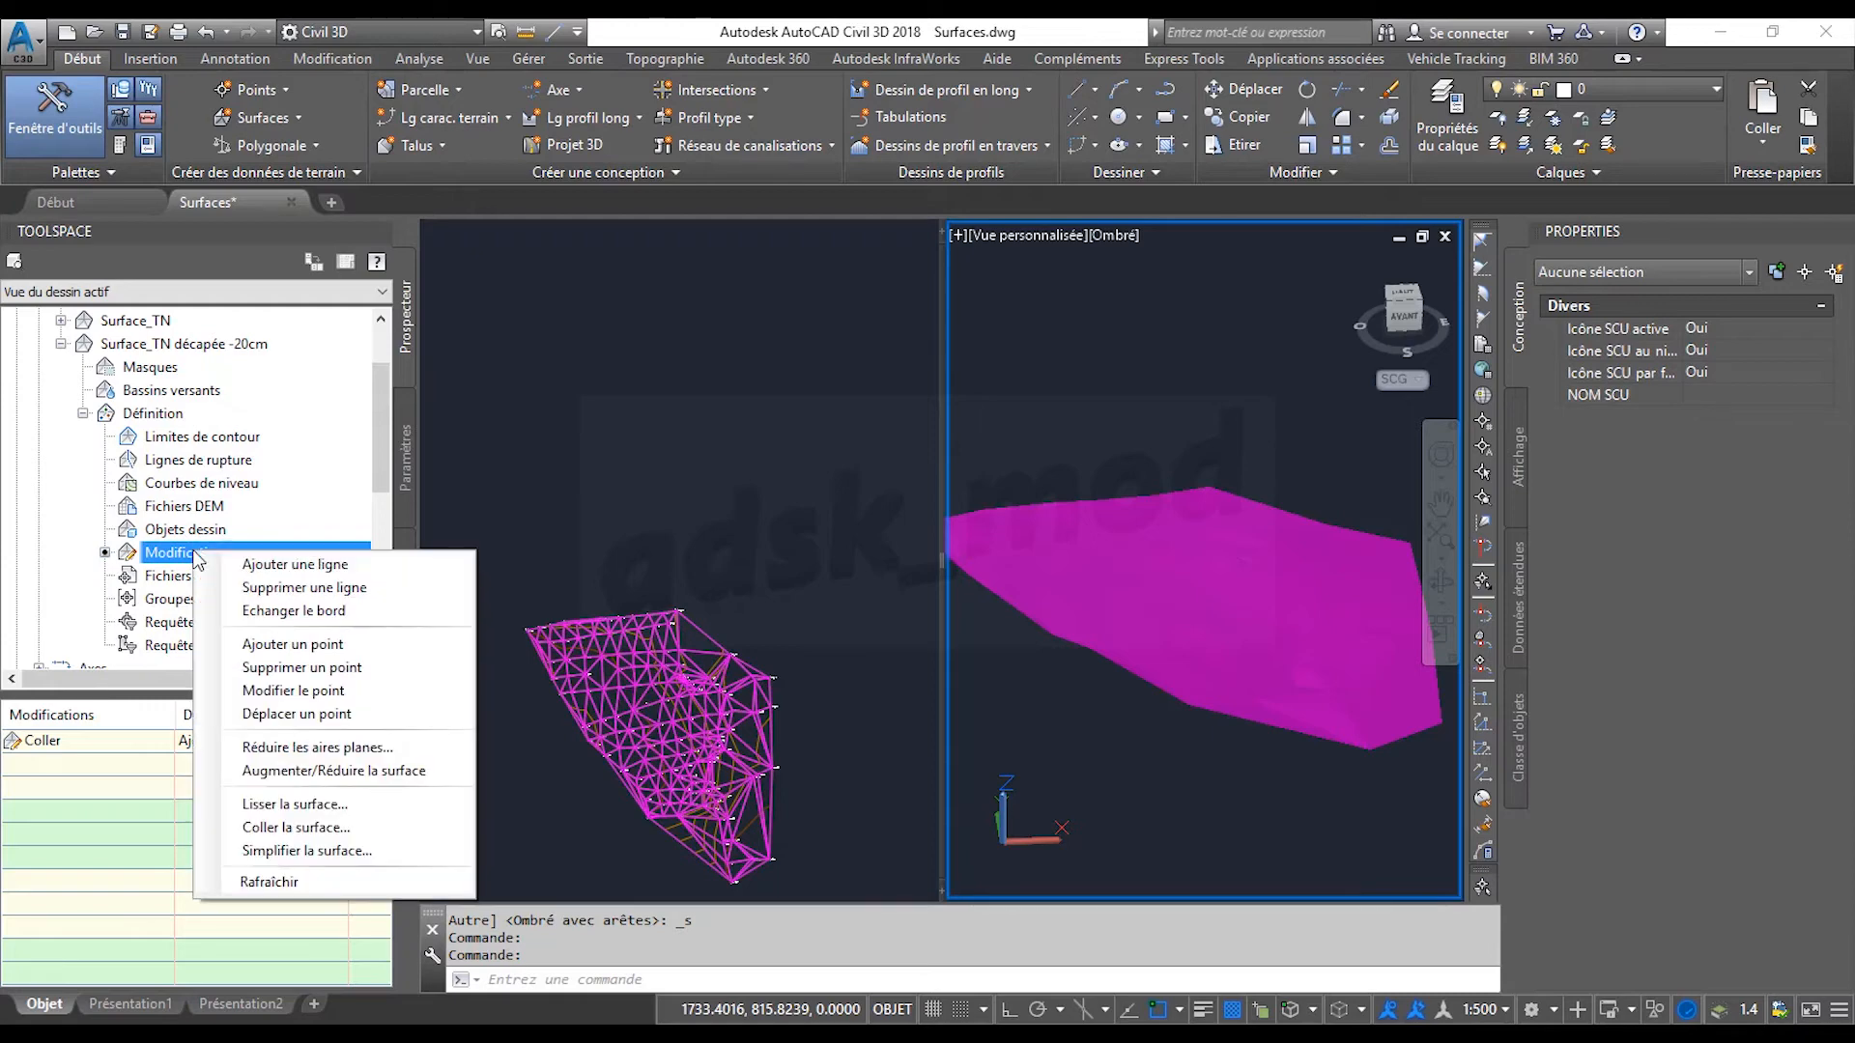
left_click(348, 773)
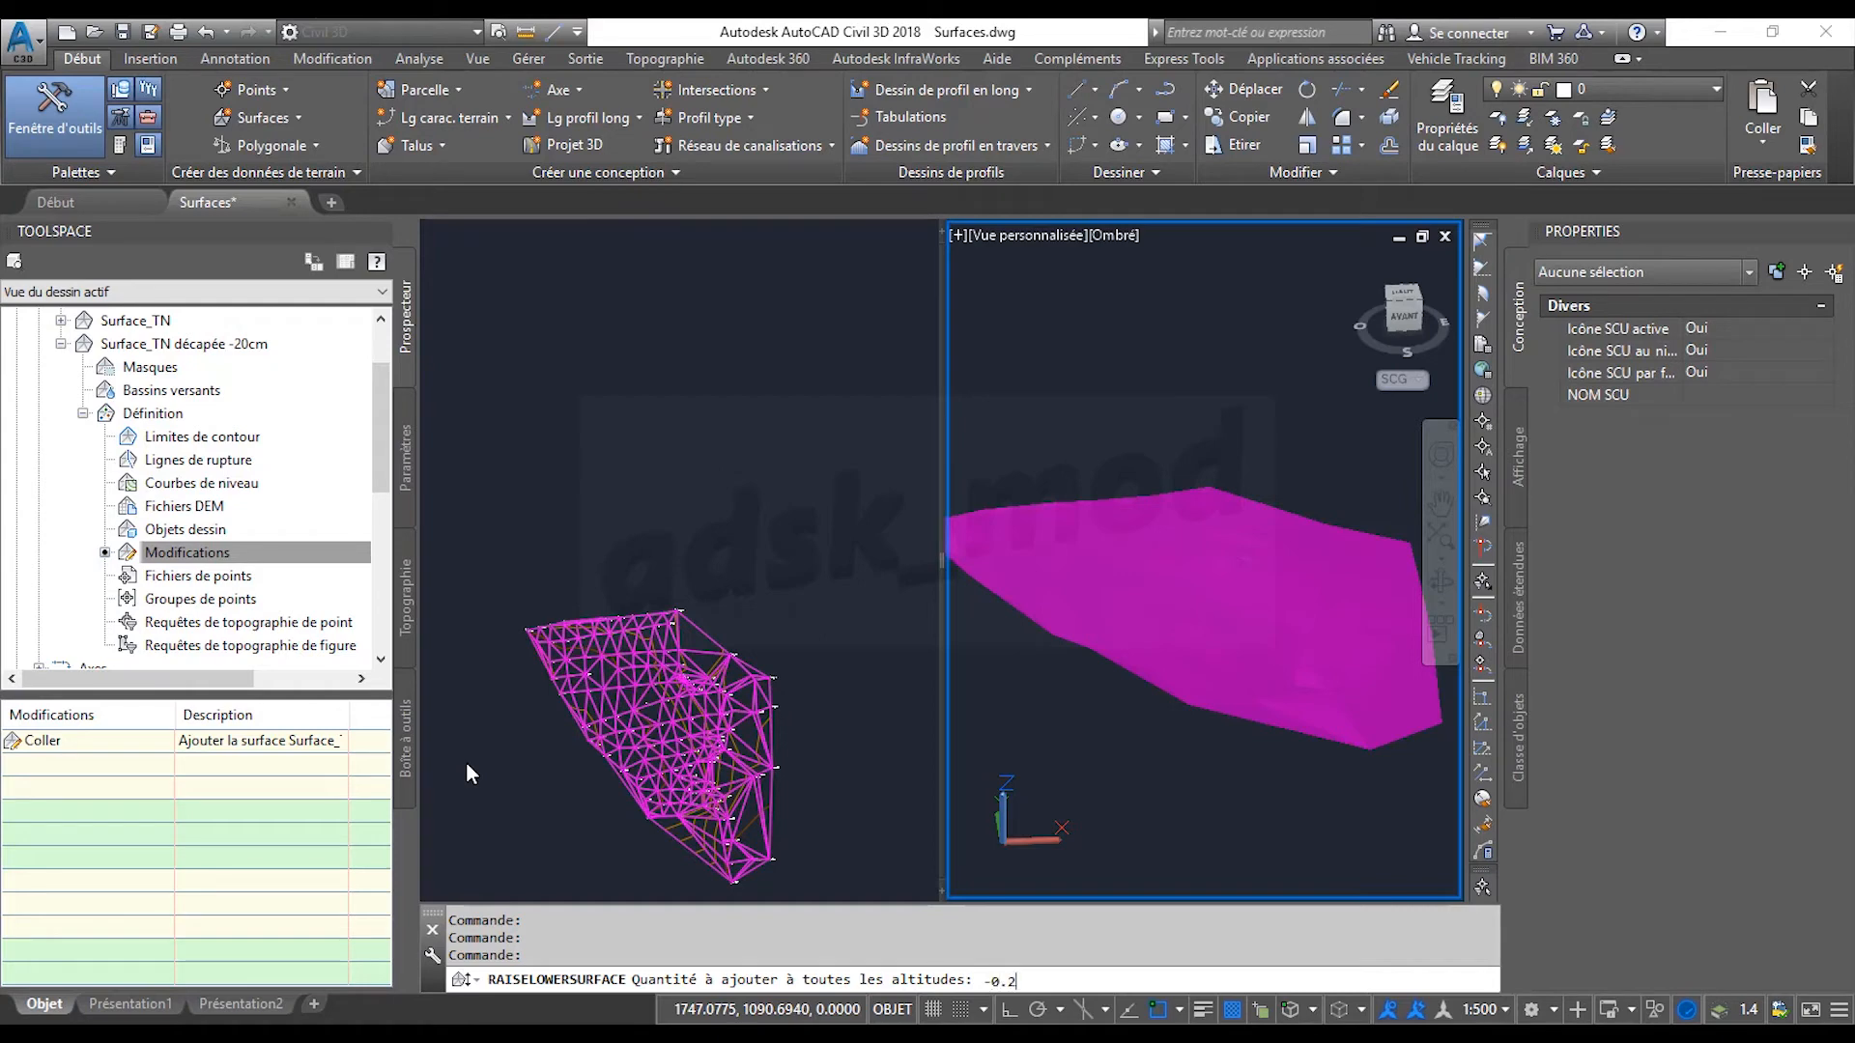
key("Return")
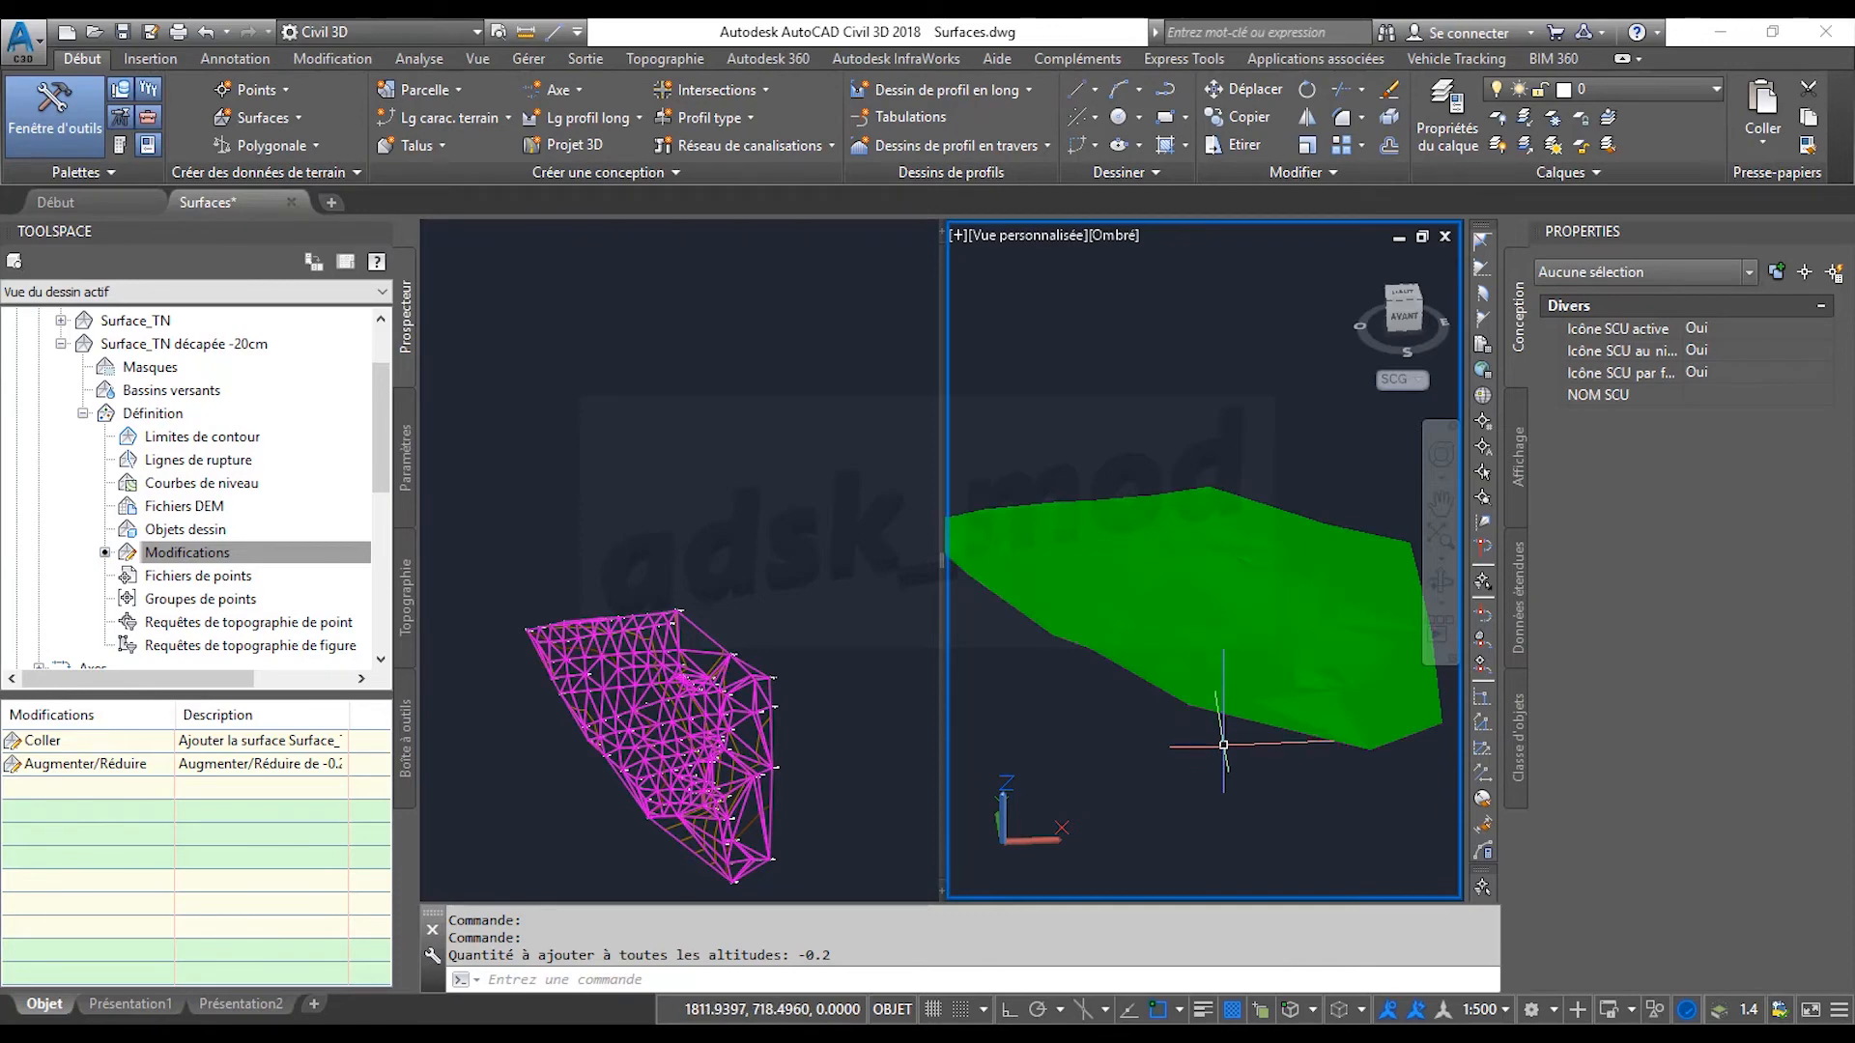
Examine the vertical offset between both surfaces from the side and compare the minimum and maximum elevations of each.
middle_click_drag(1196, 831, 1230, 695, "shift")
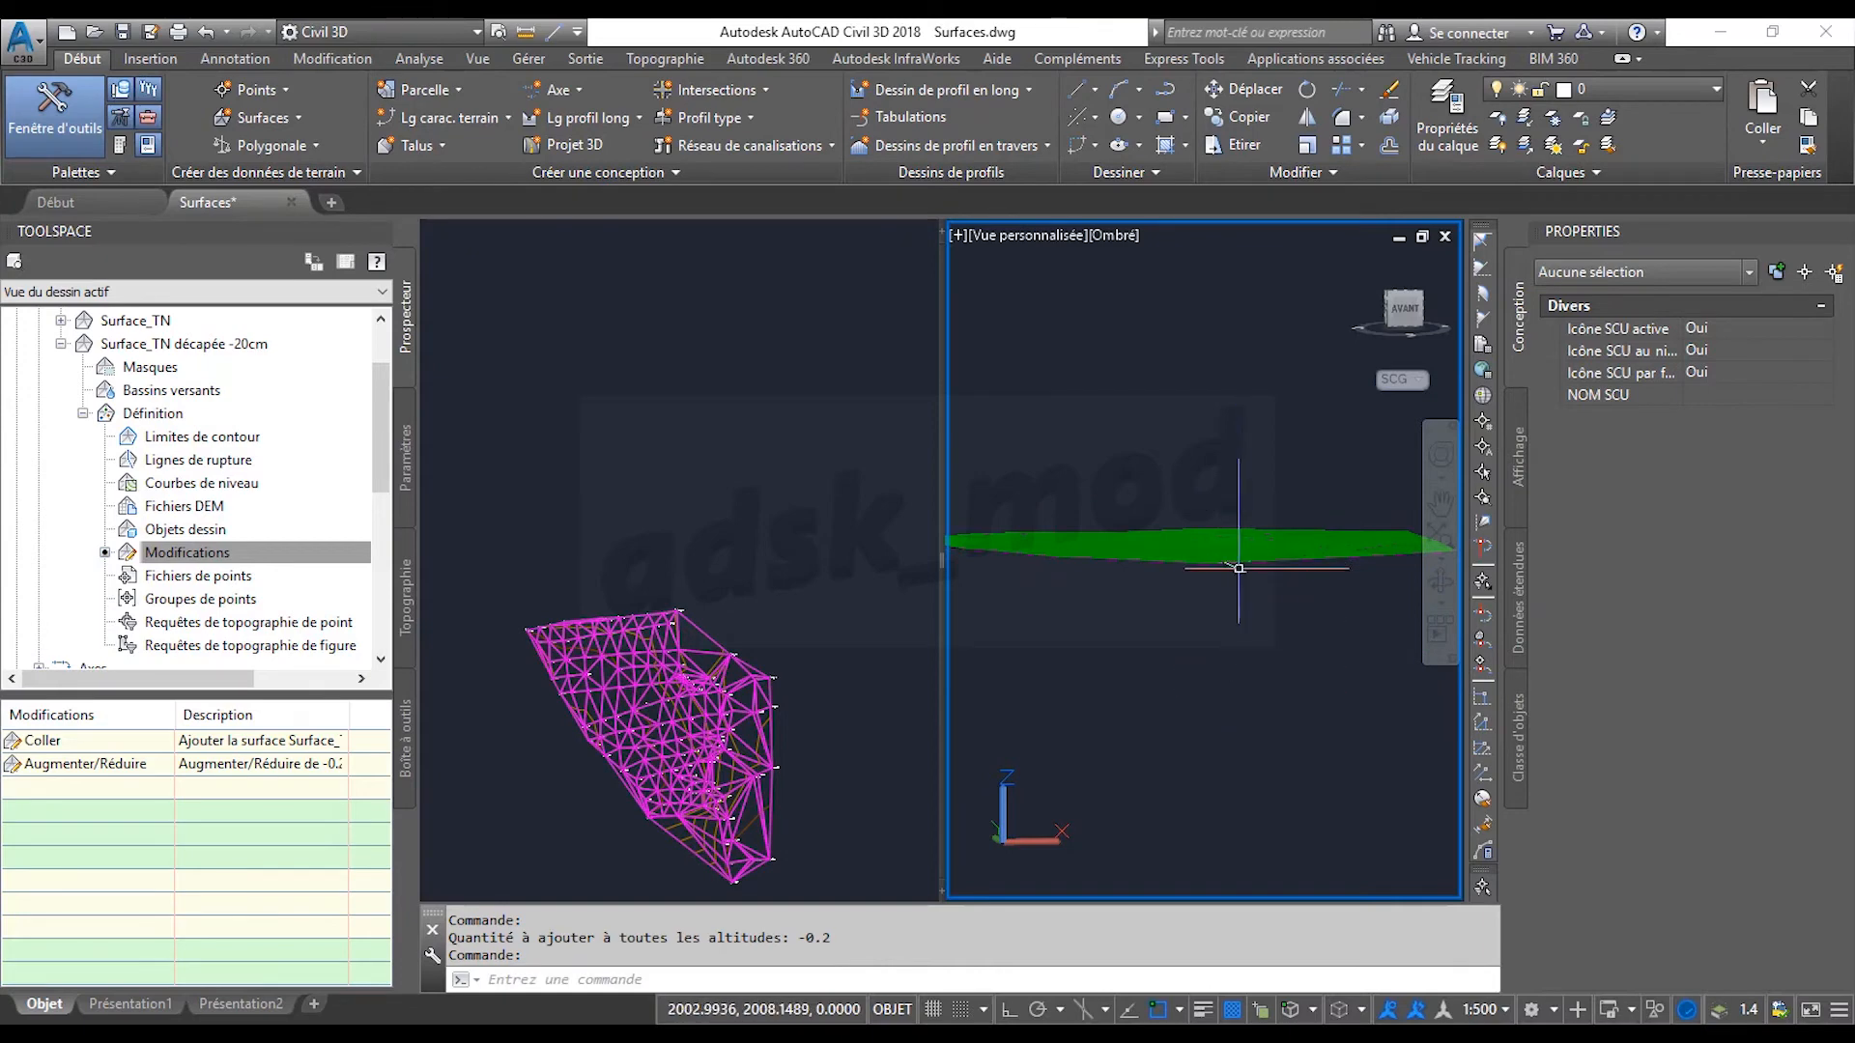
scroll(1239, 568, "up", 10)
middle_click_drag(1076, 560, 1139, 593)
scroll(1142, 591, "up", 4)
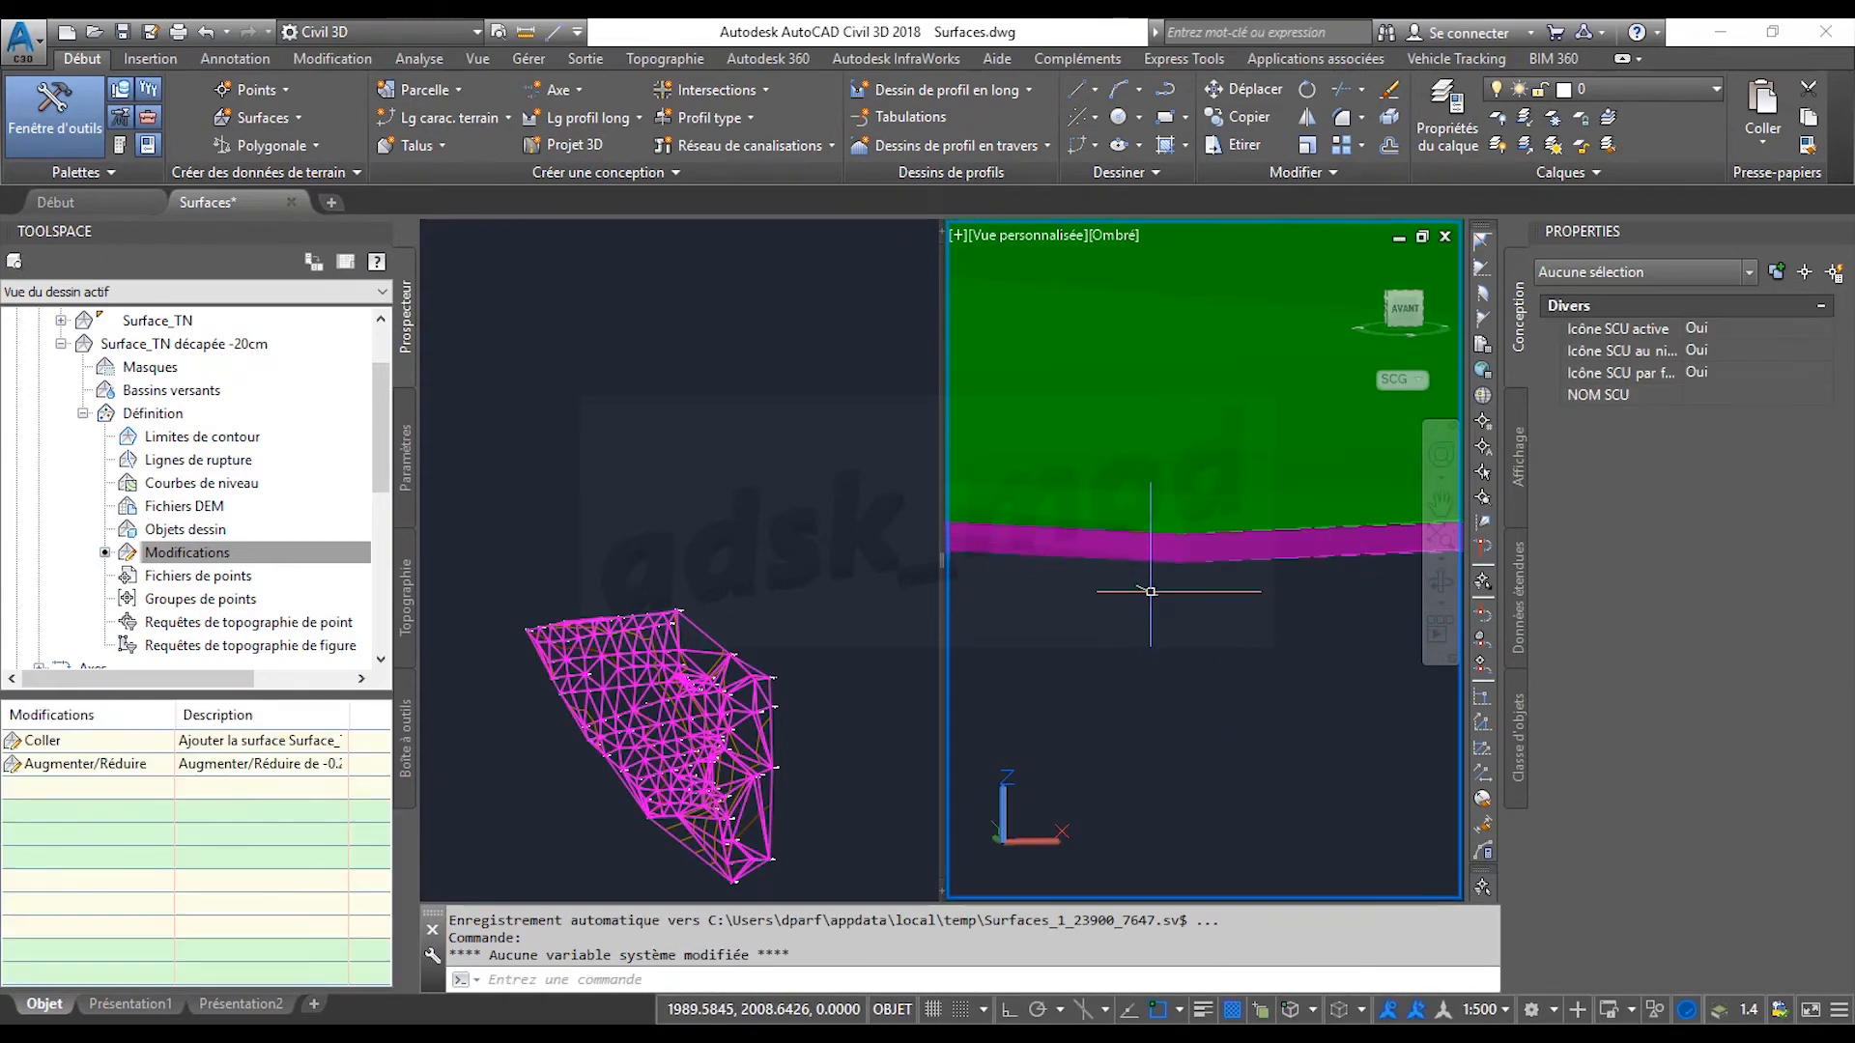
left_click(1198, 506)
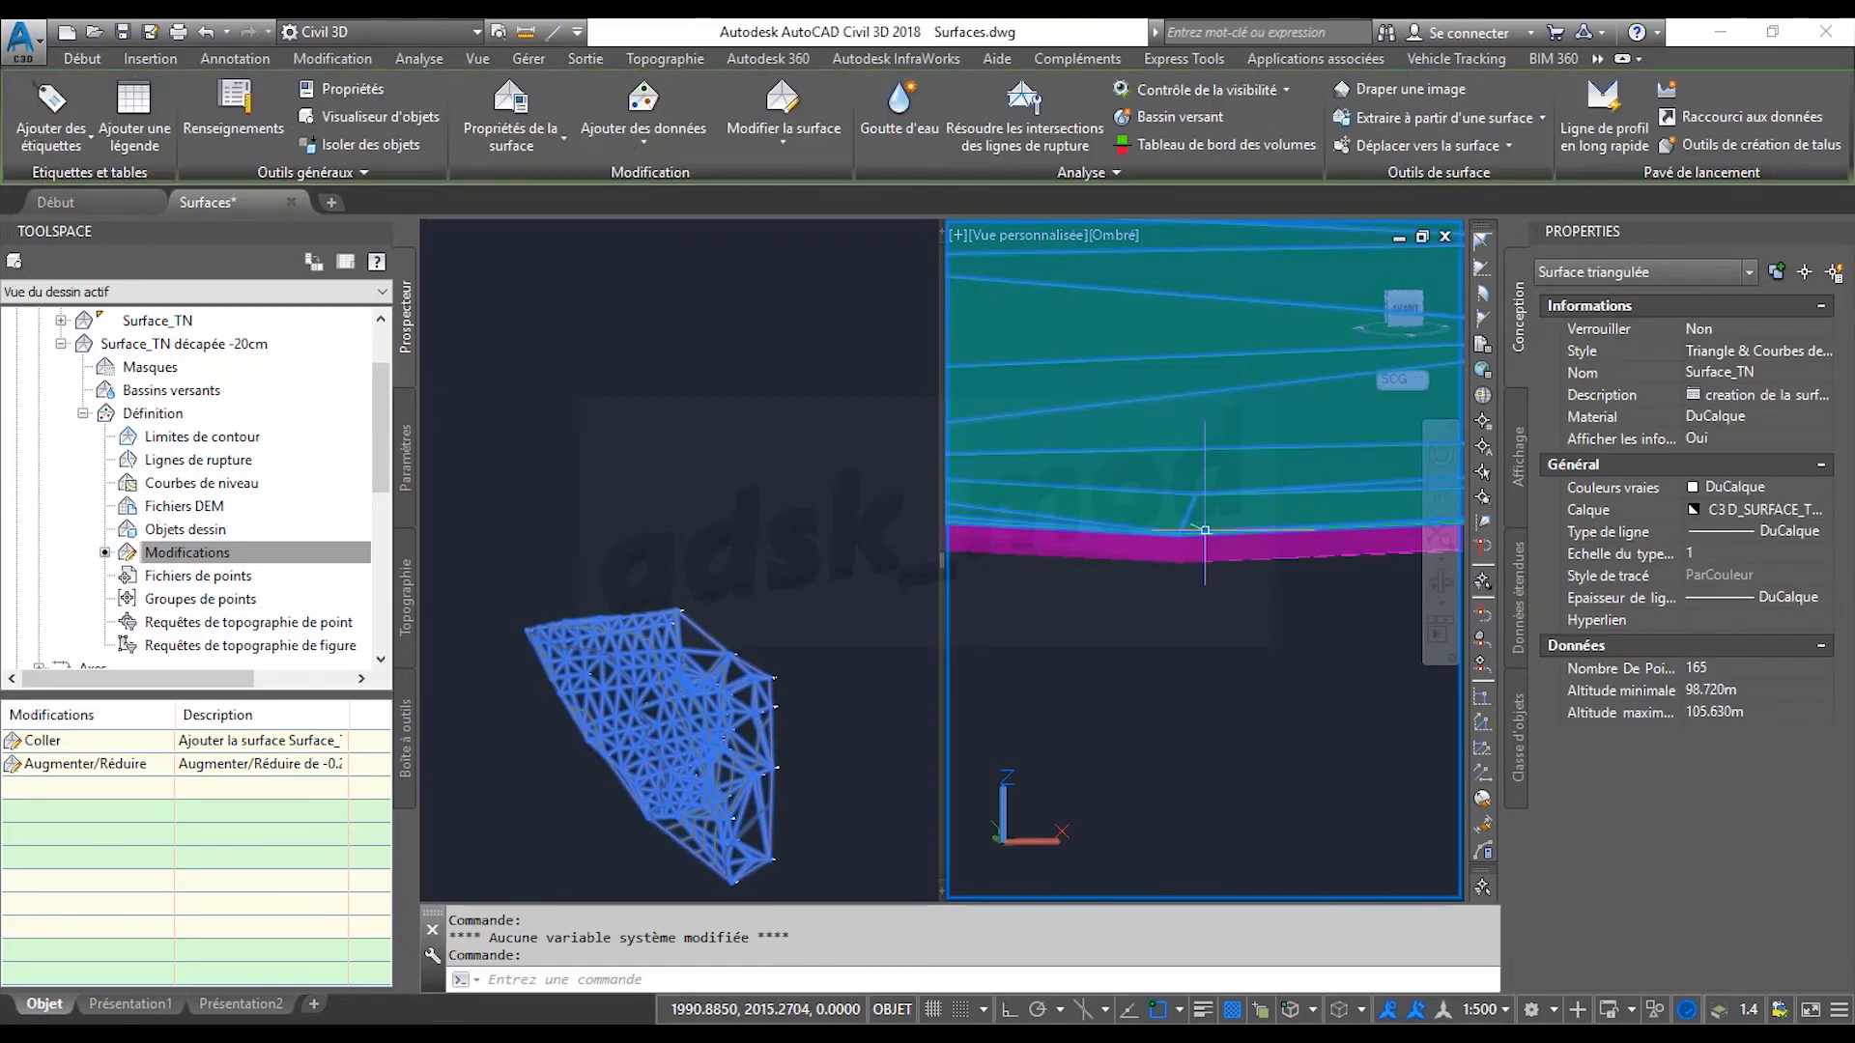
key("Escape")
left_click(1184, 556)
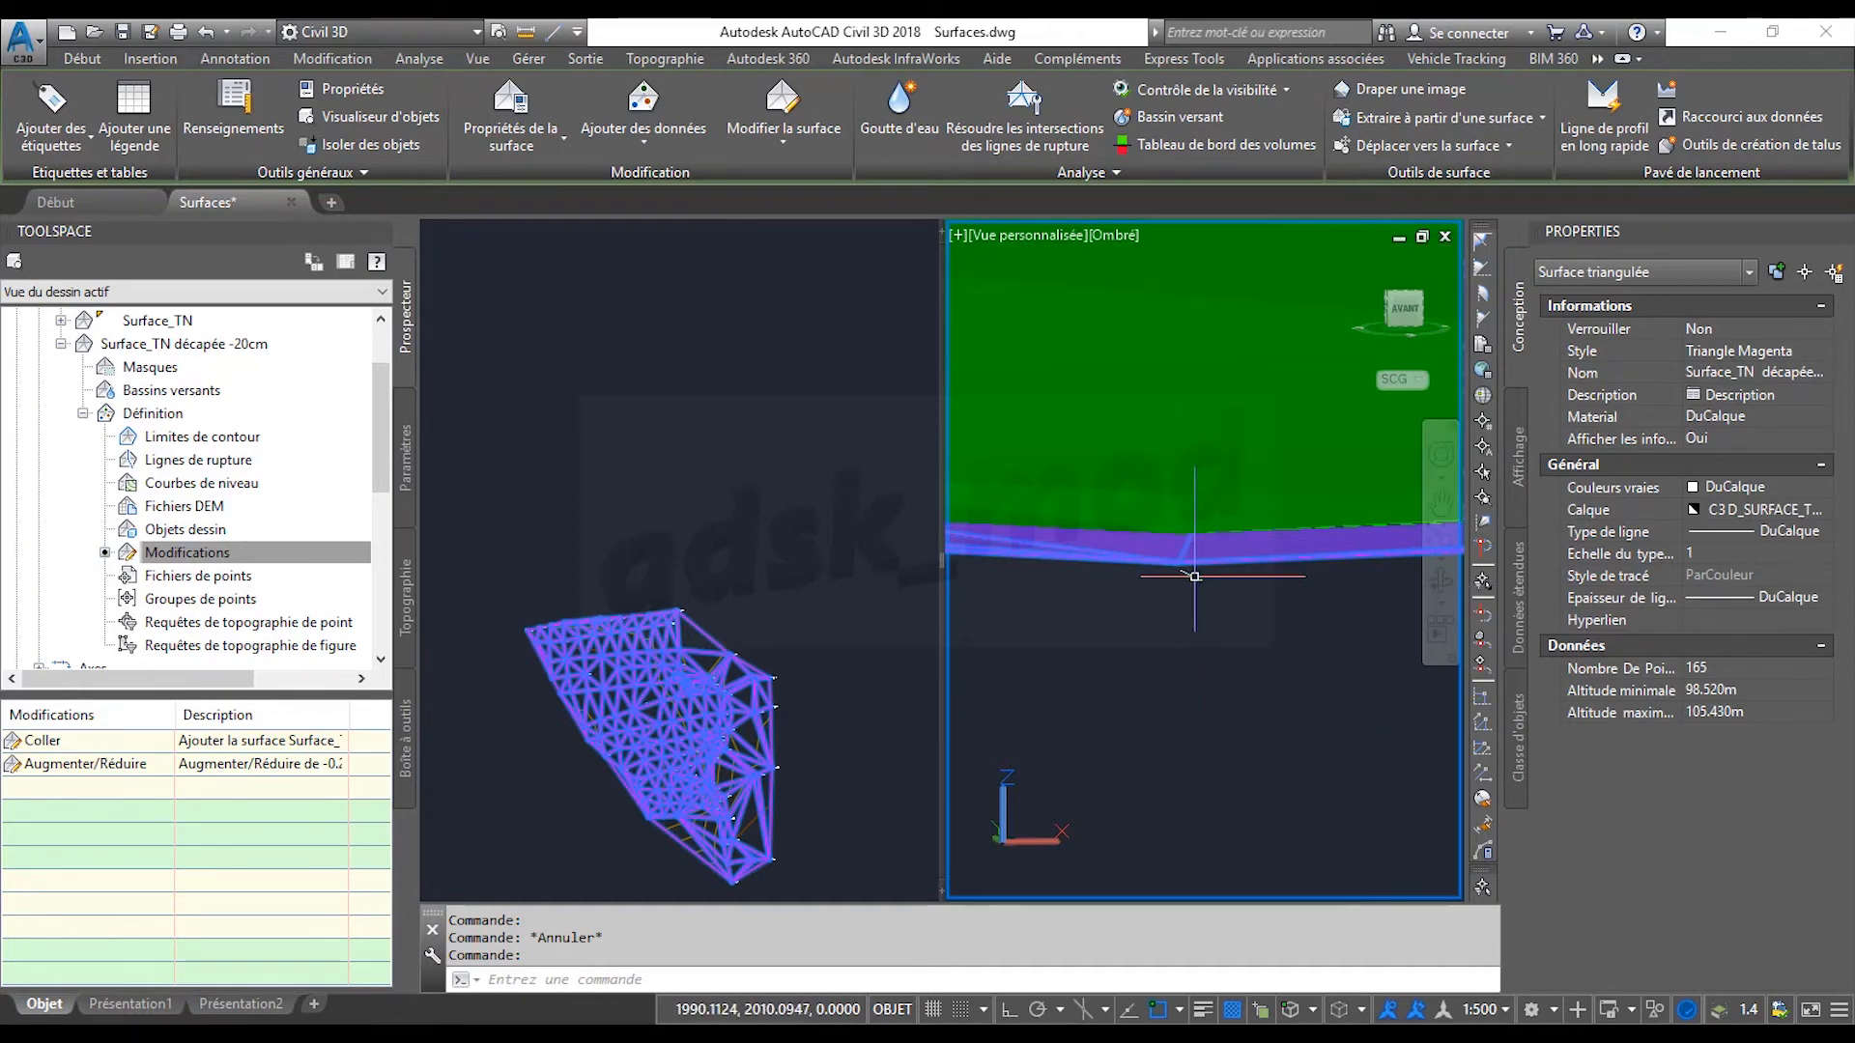
middle_click_drag(1155, 604, 1165, 690, "shift")
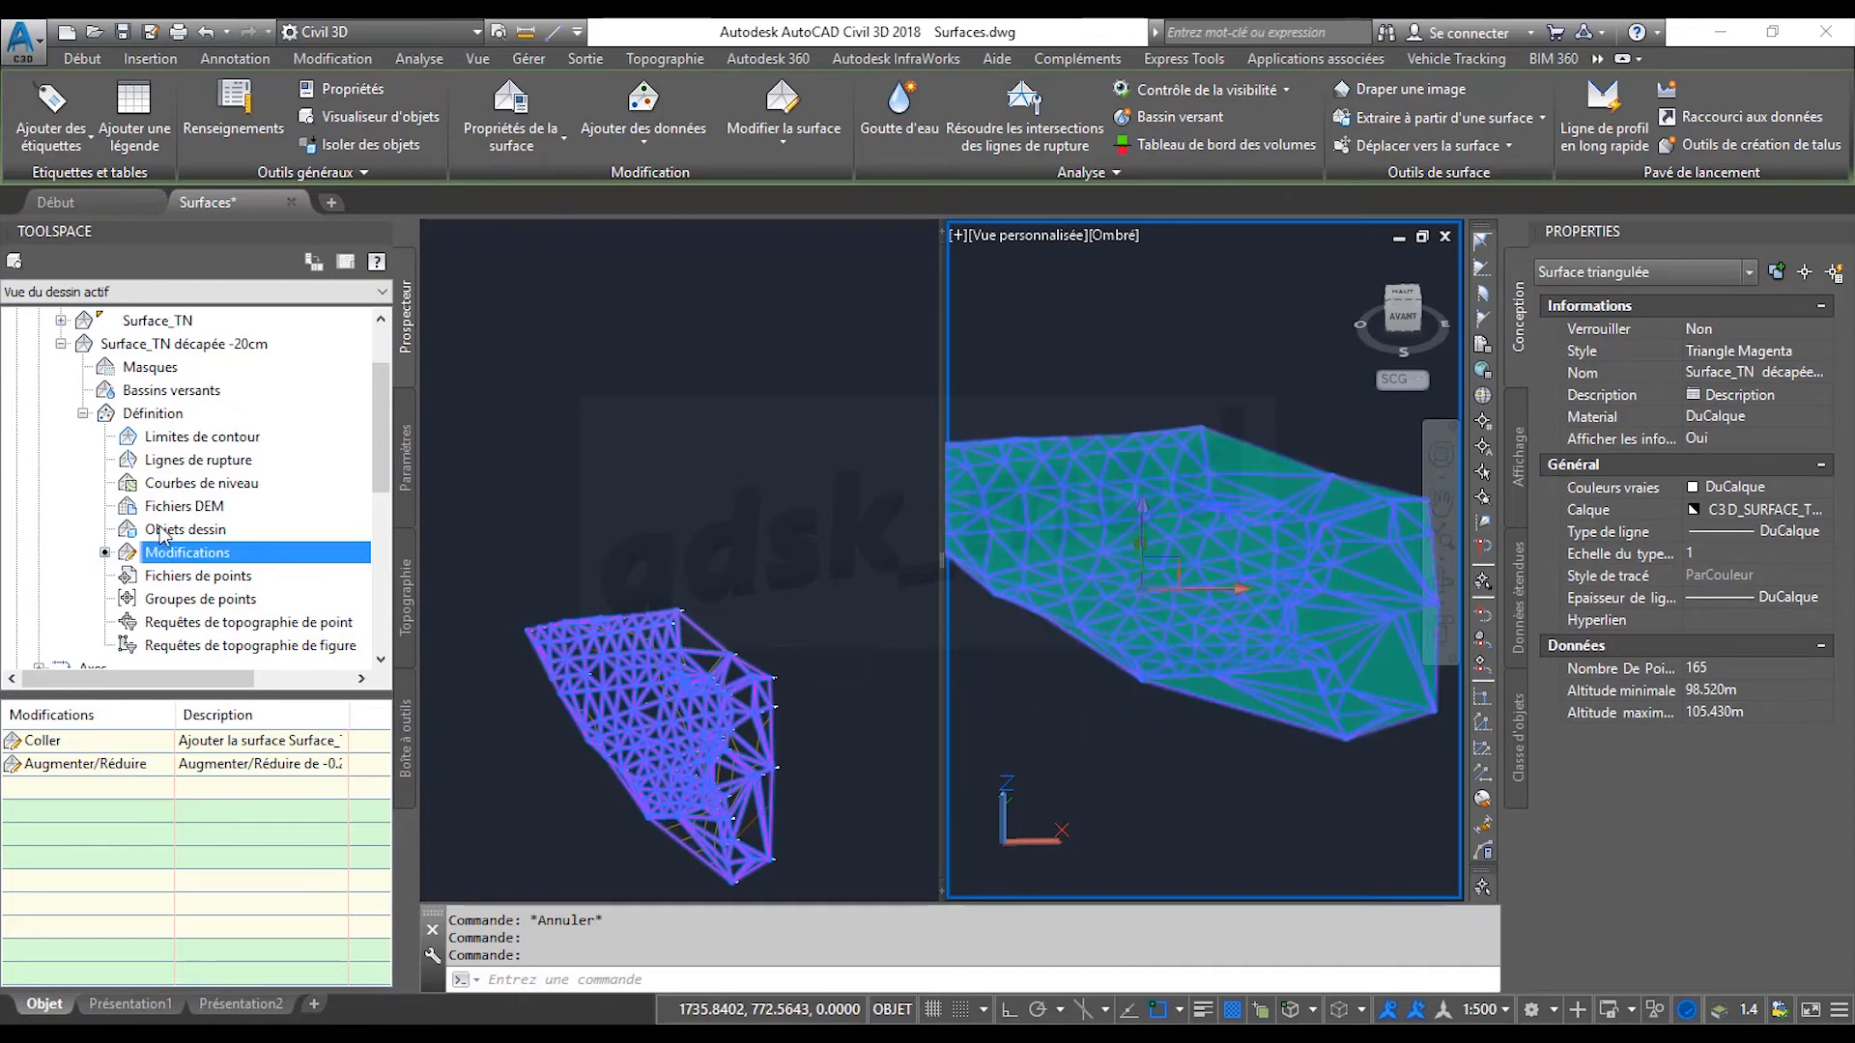
Hide Surface_TN décapée -20cm by assigning it the _Aucun Affichage surface style from the drawing's surface list.
left_click(83, 414)
left_click(61, 344)
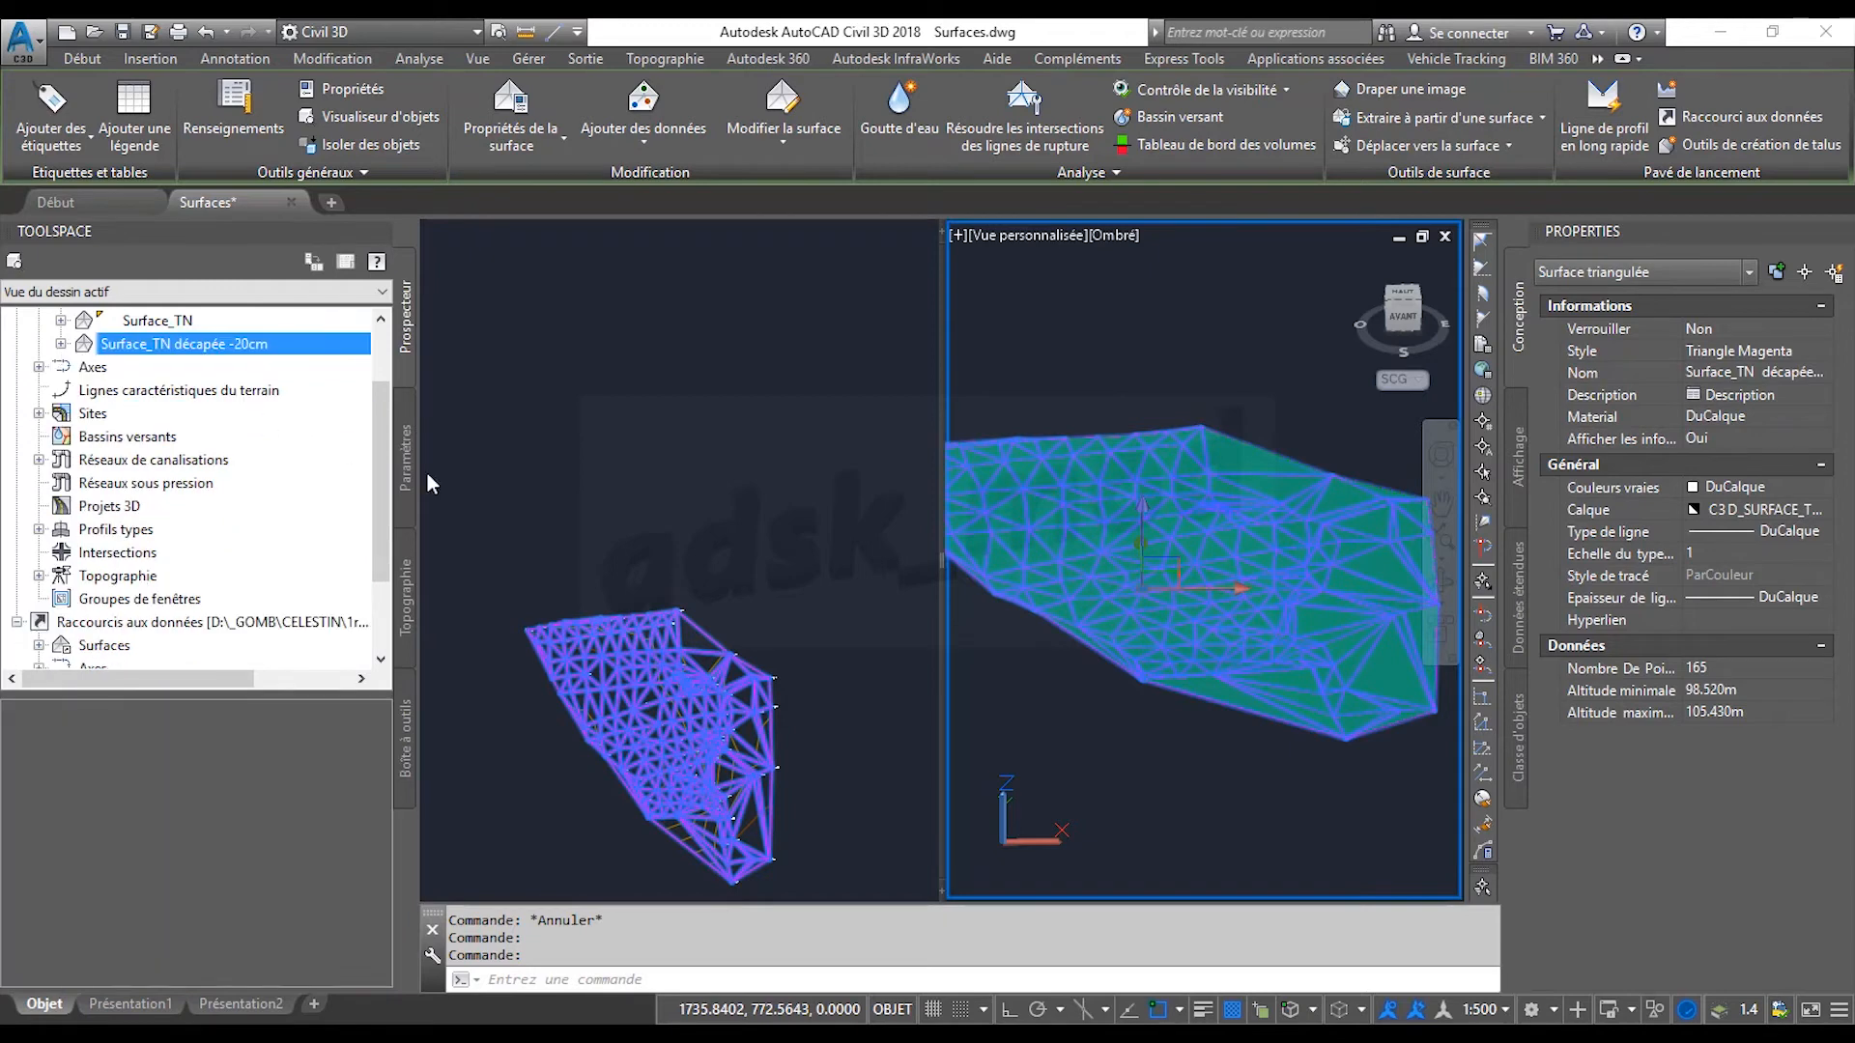
mouse_move(1189, 751)
scroll(34, 362, "up", 1)
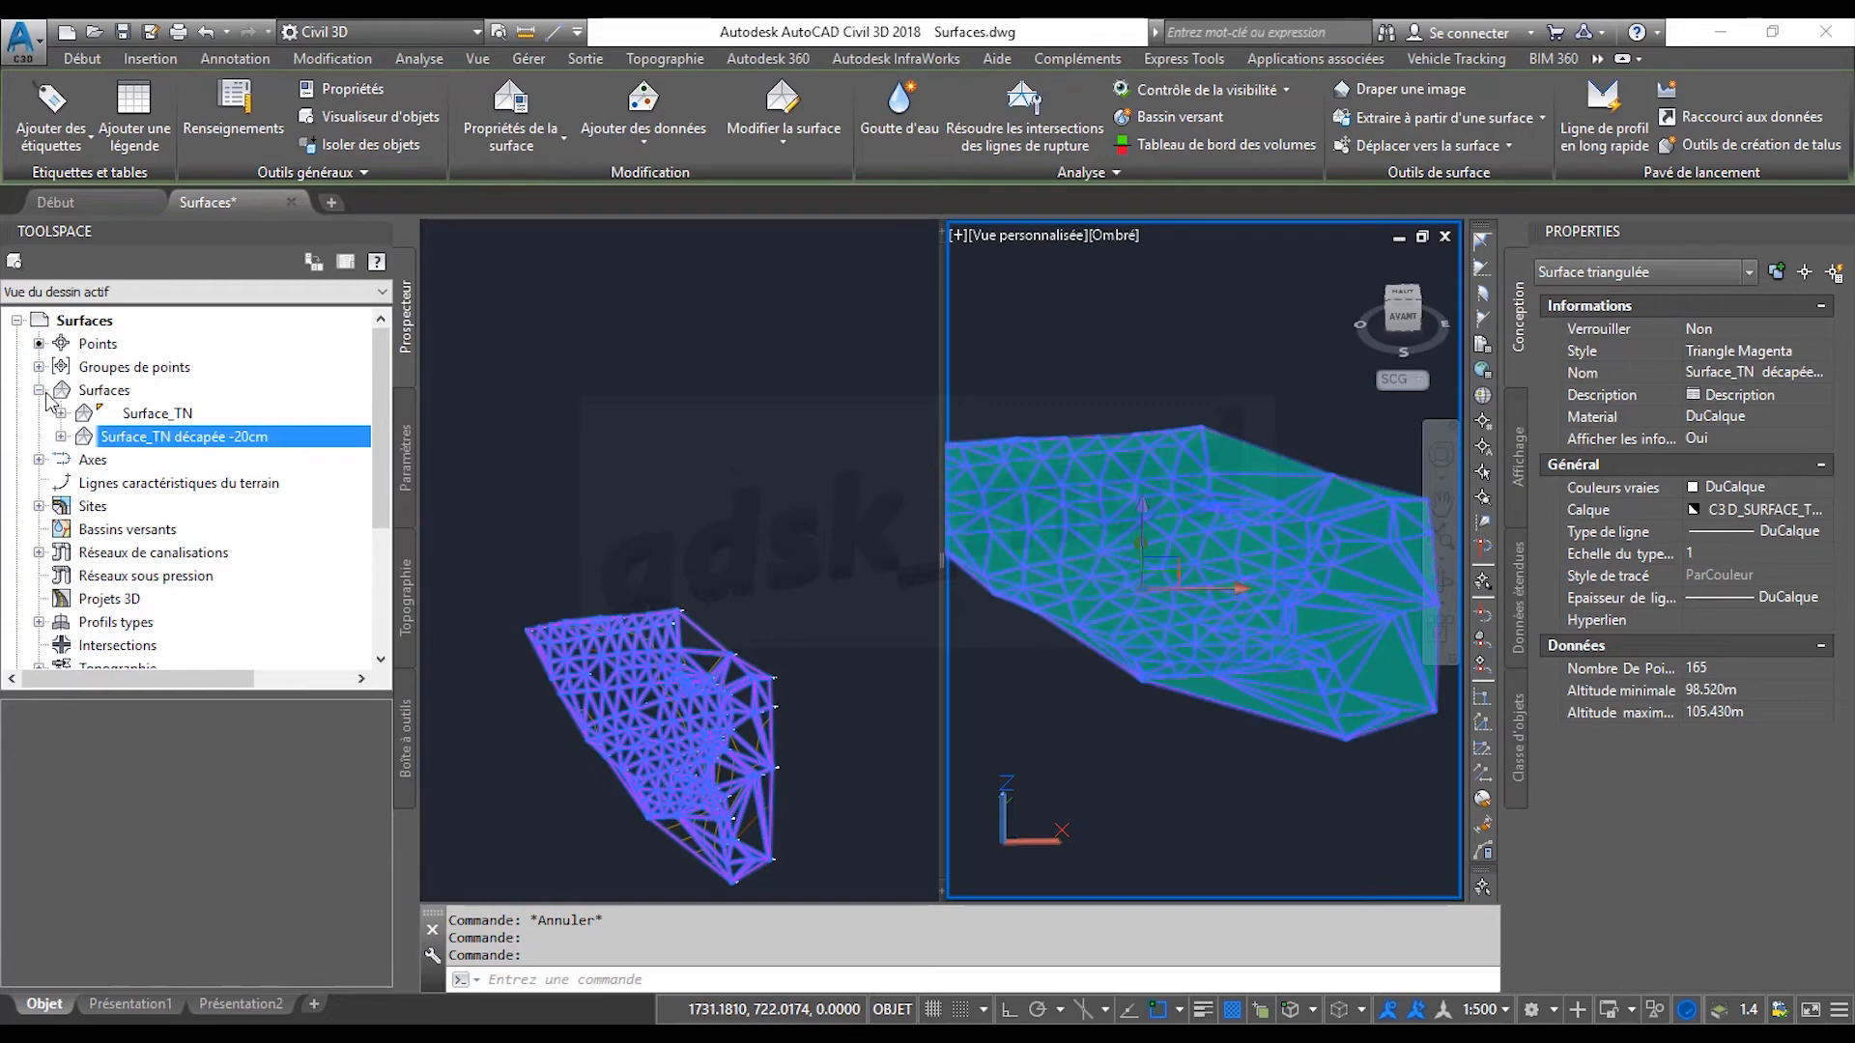
left_click(39, 391)
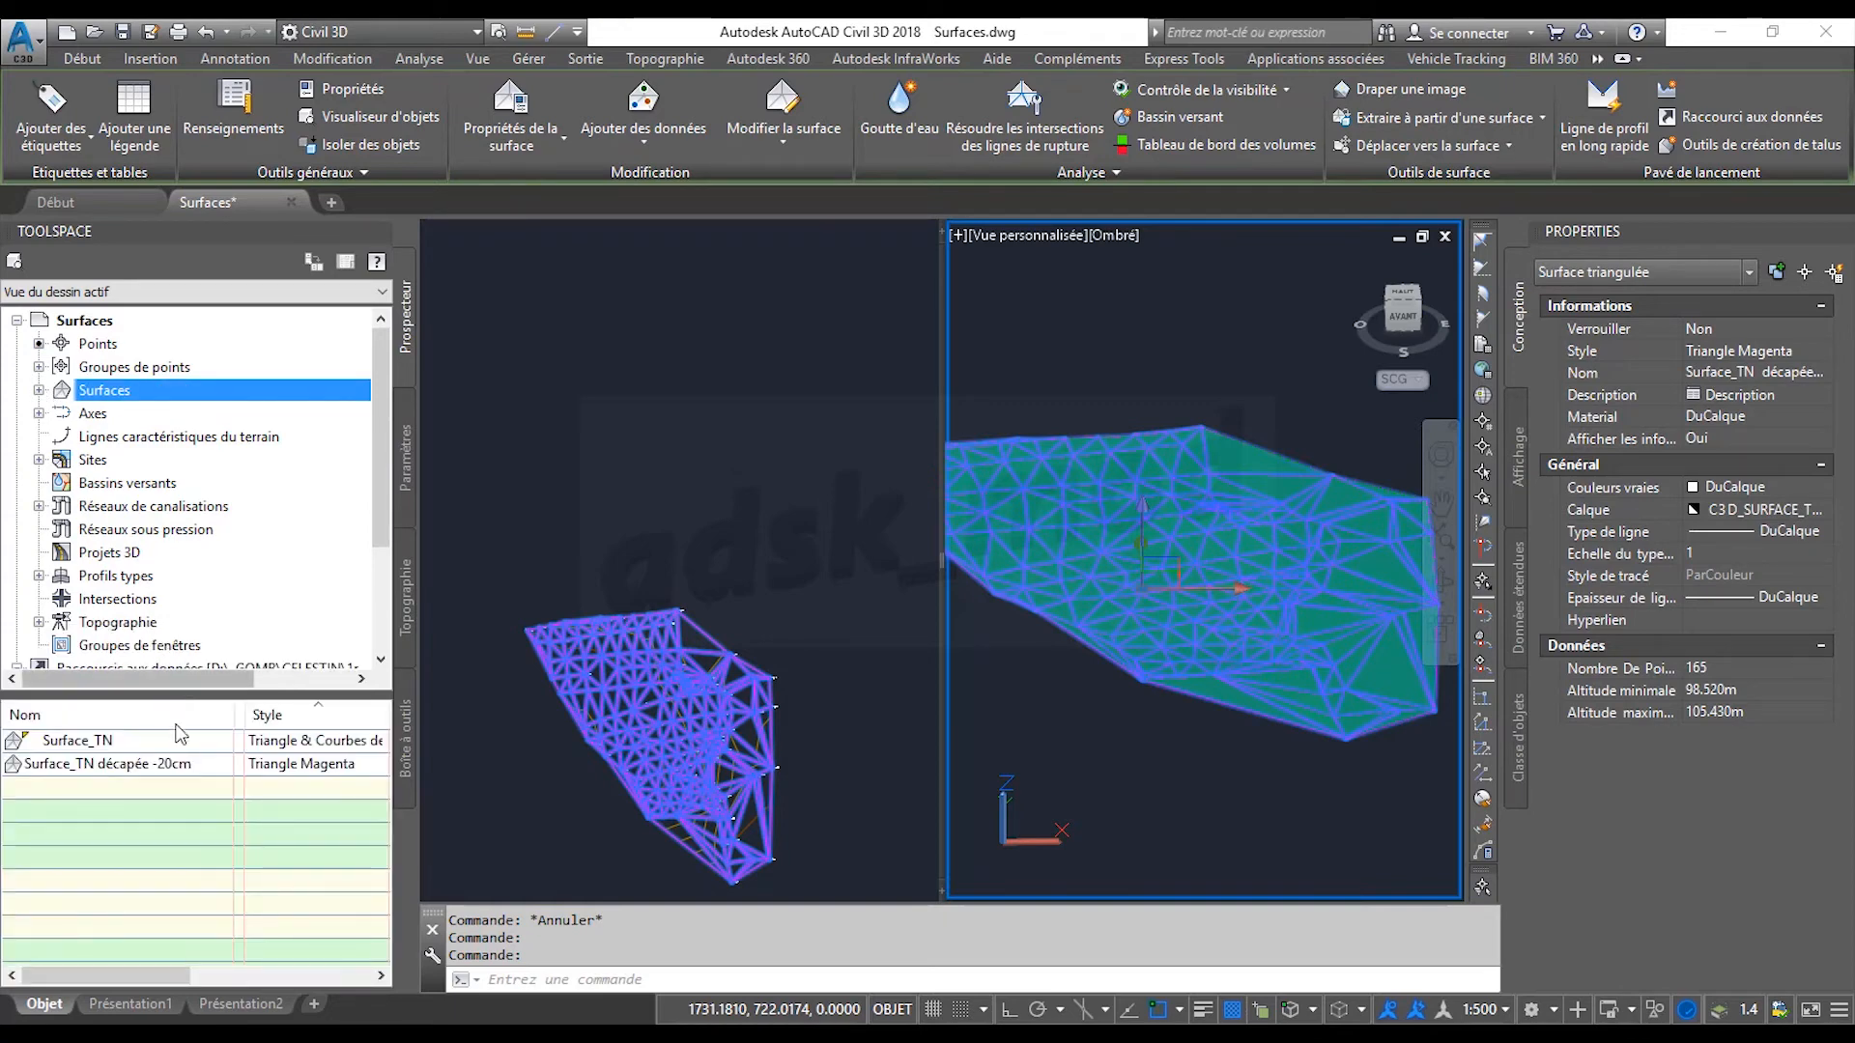
left_click(287, 765)
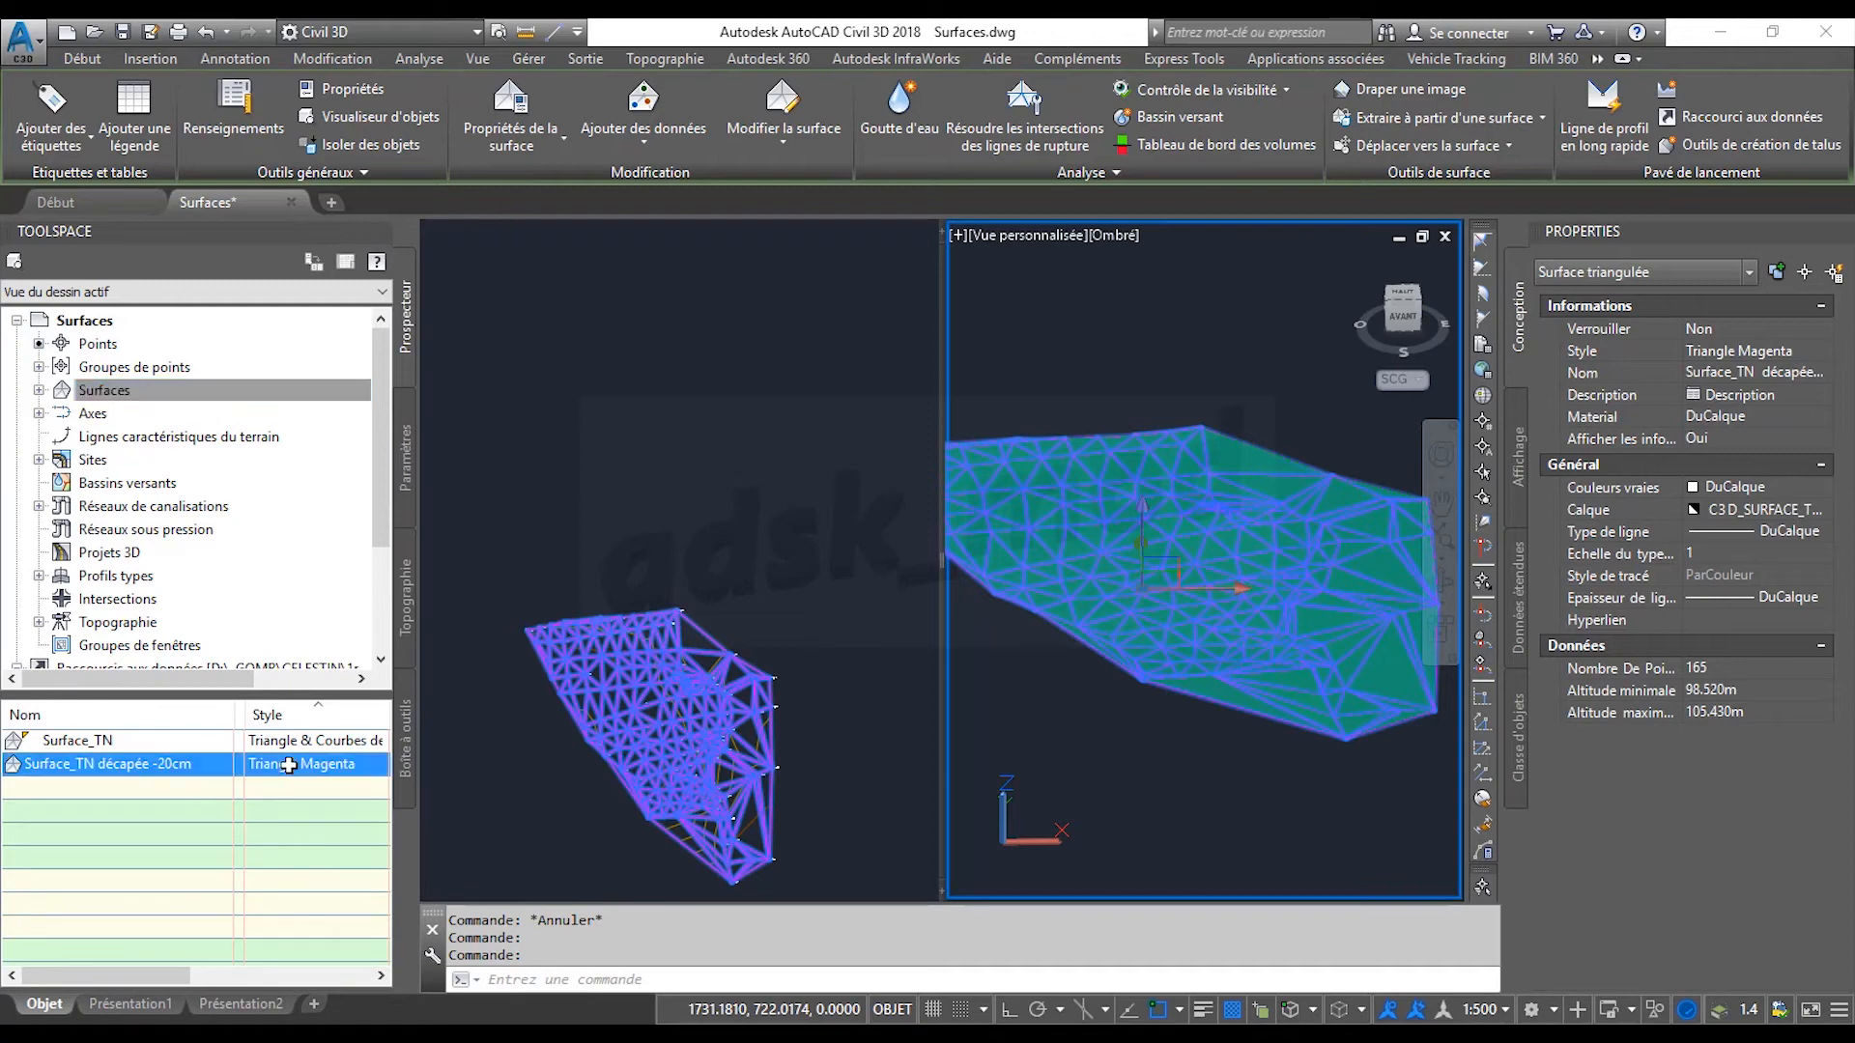
left_click(288, 765)
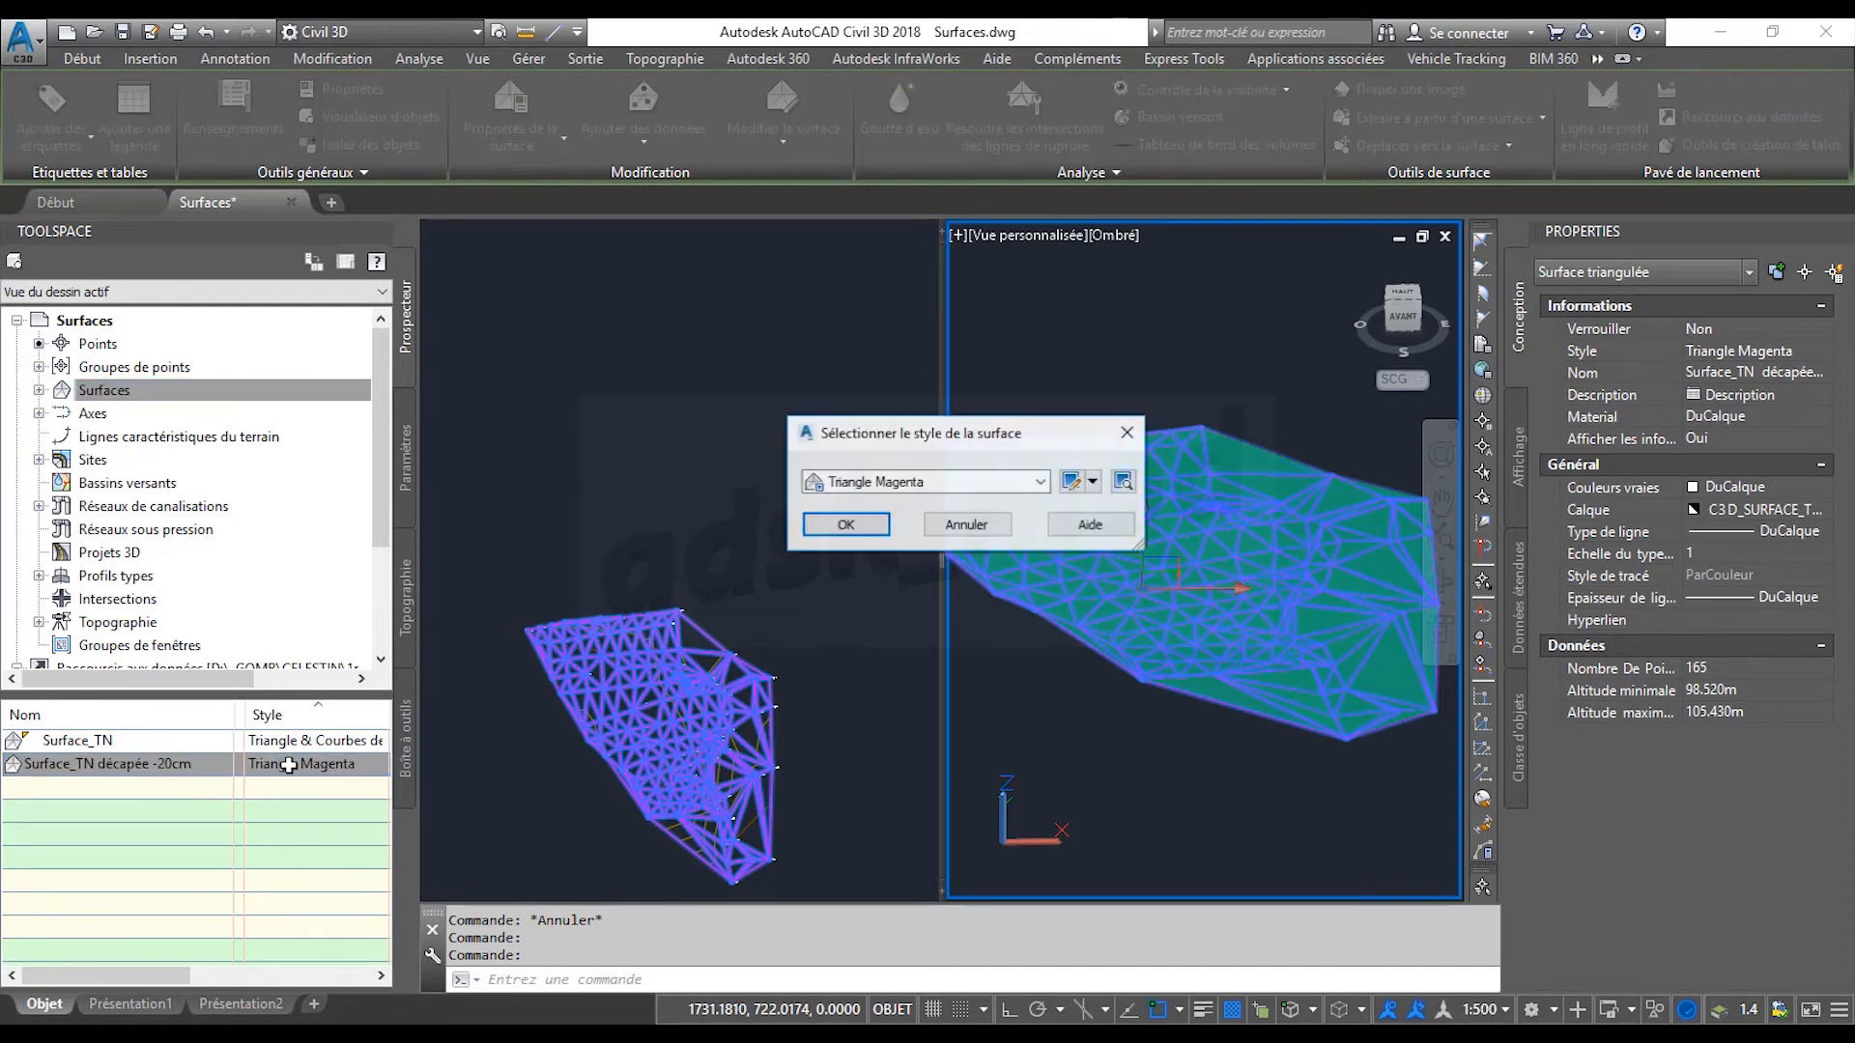
left_click(986, 489)
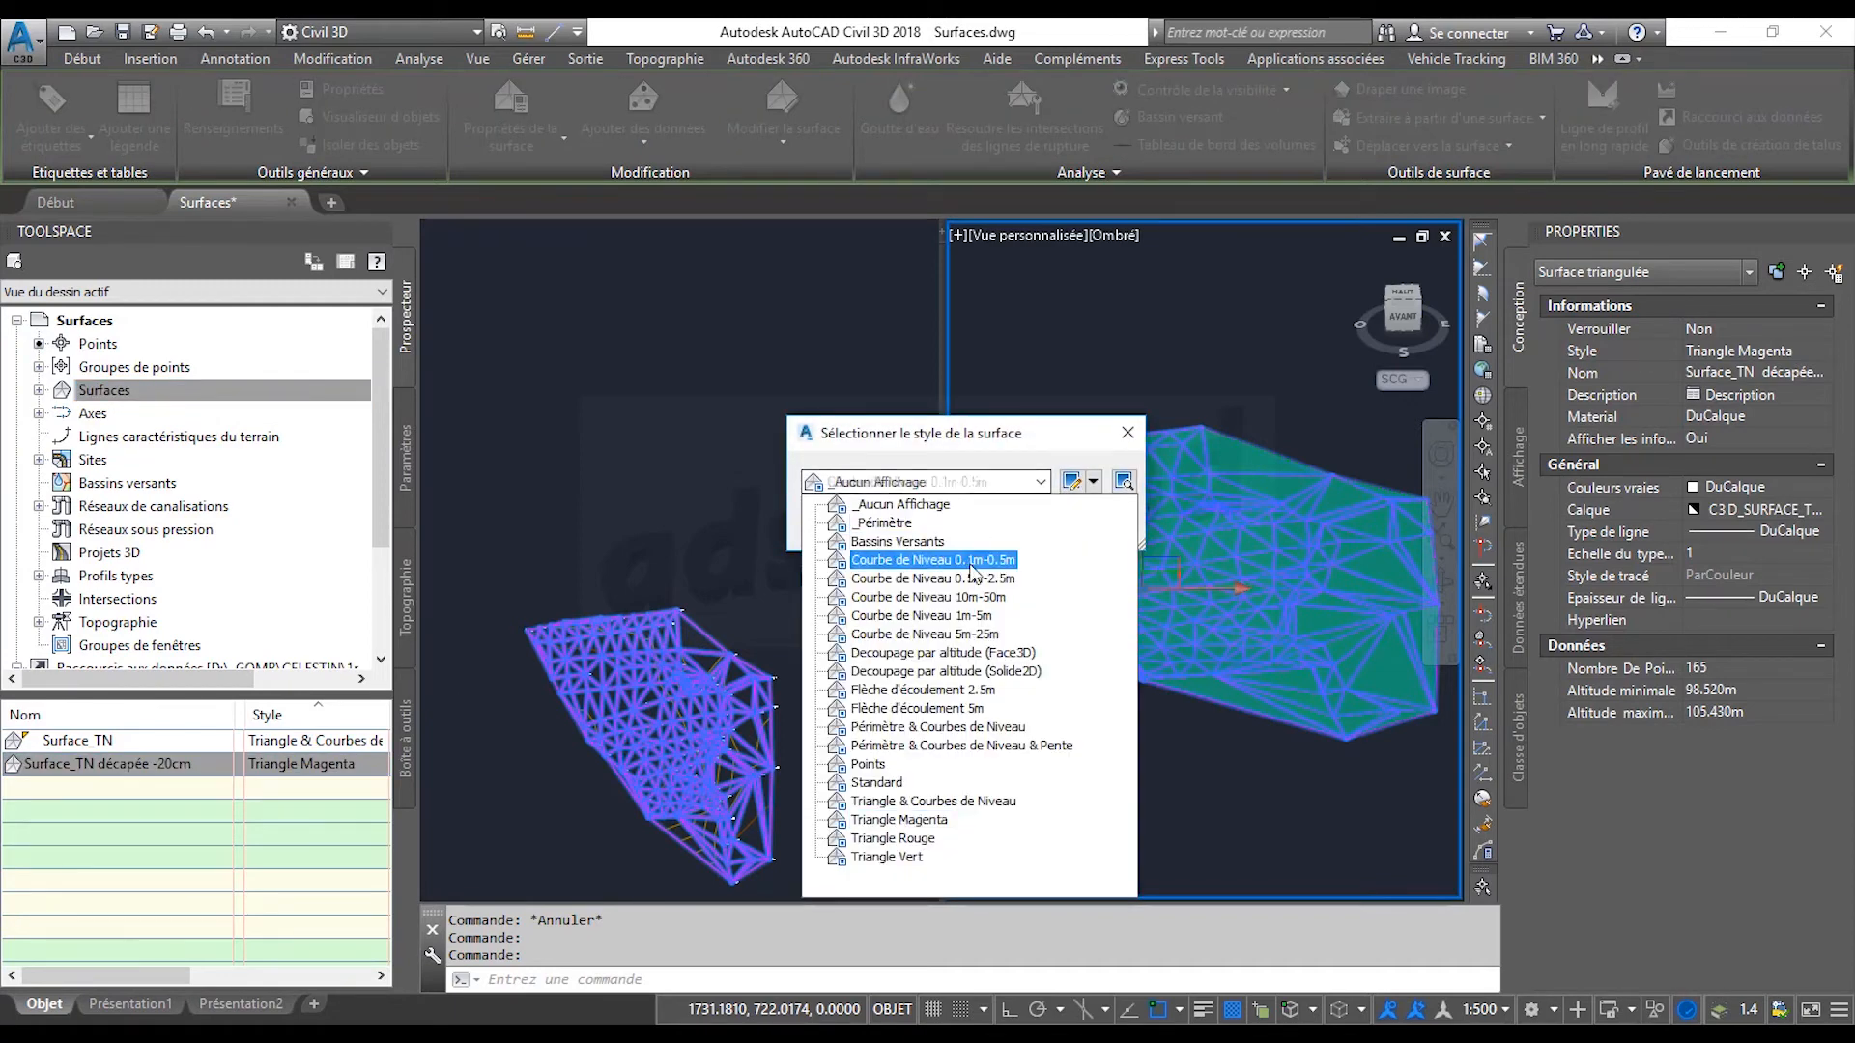
left_click(918, 506)
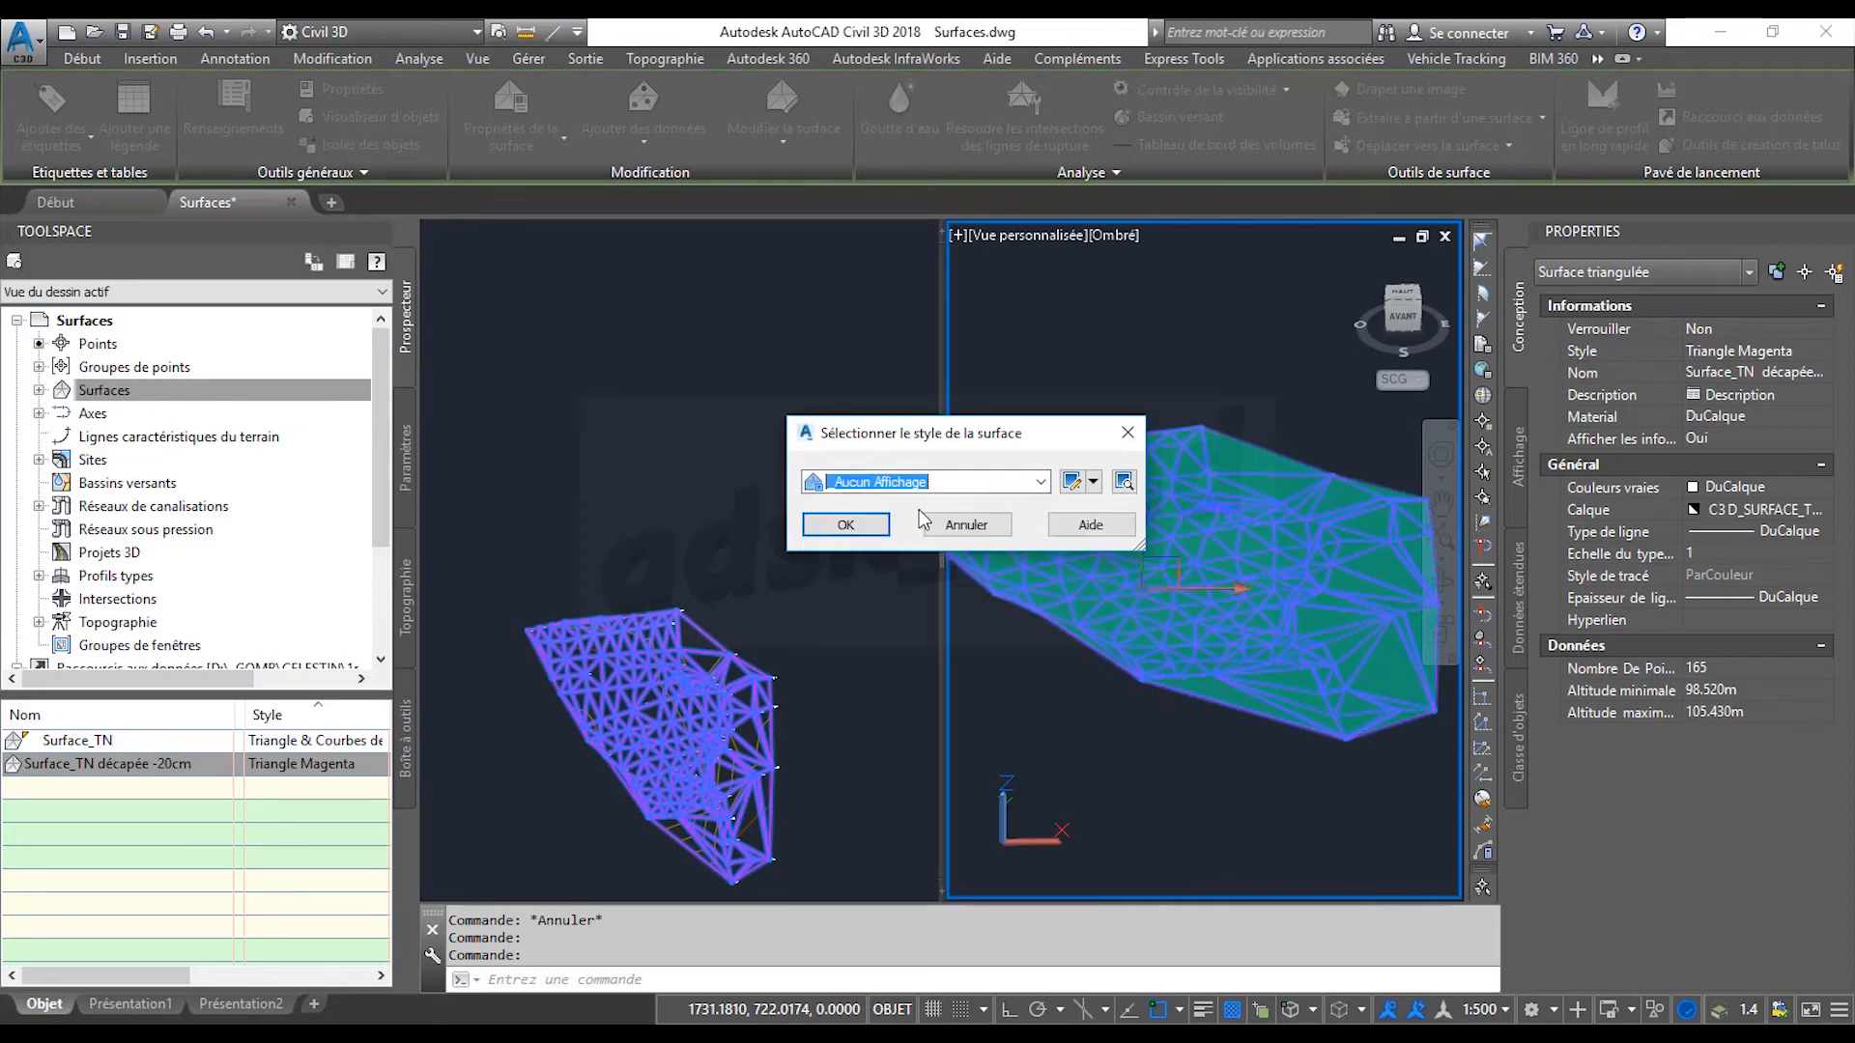
left_click(845, 527)
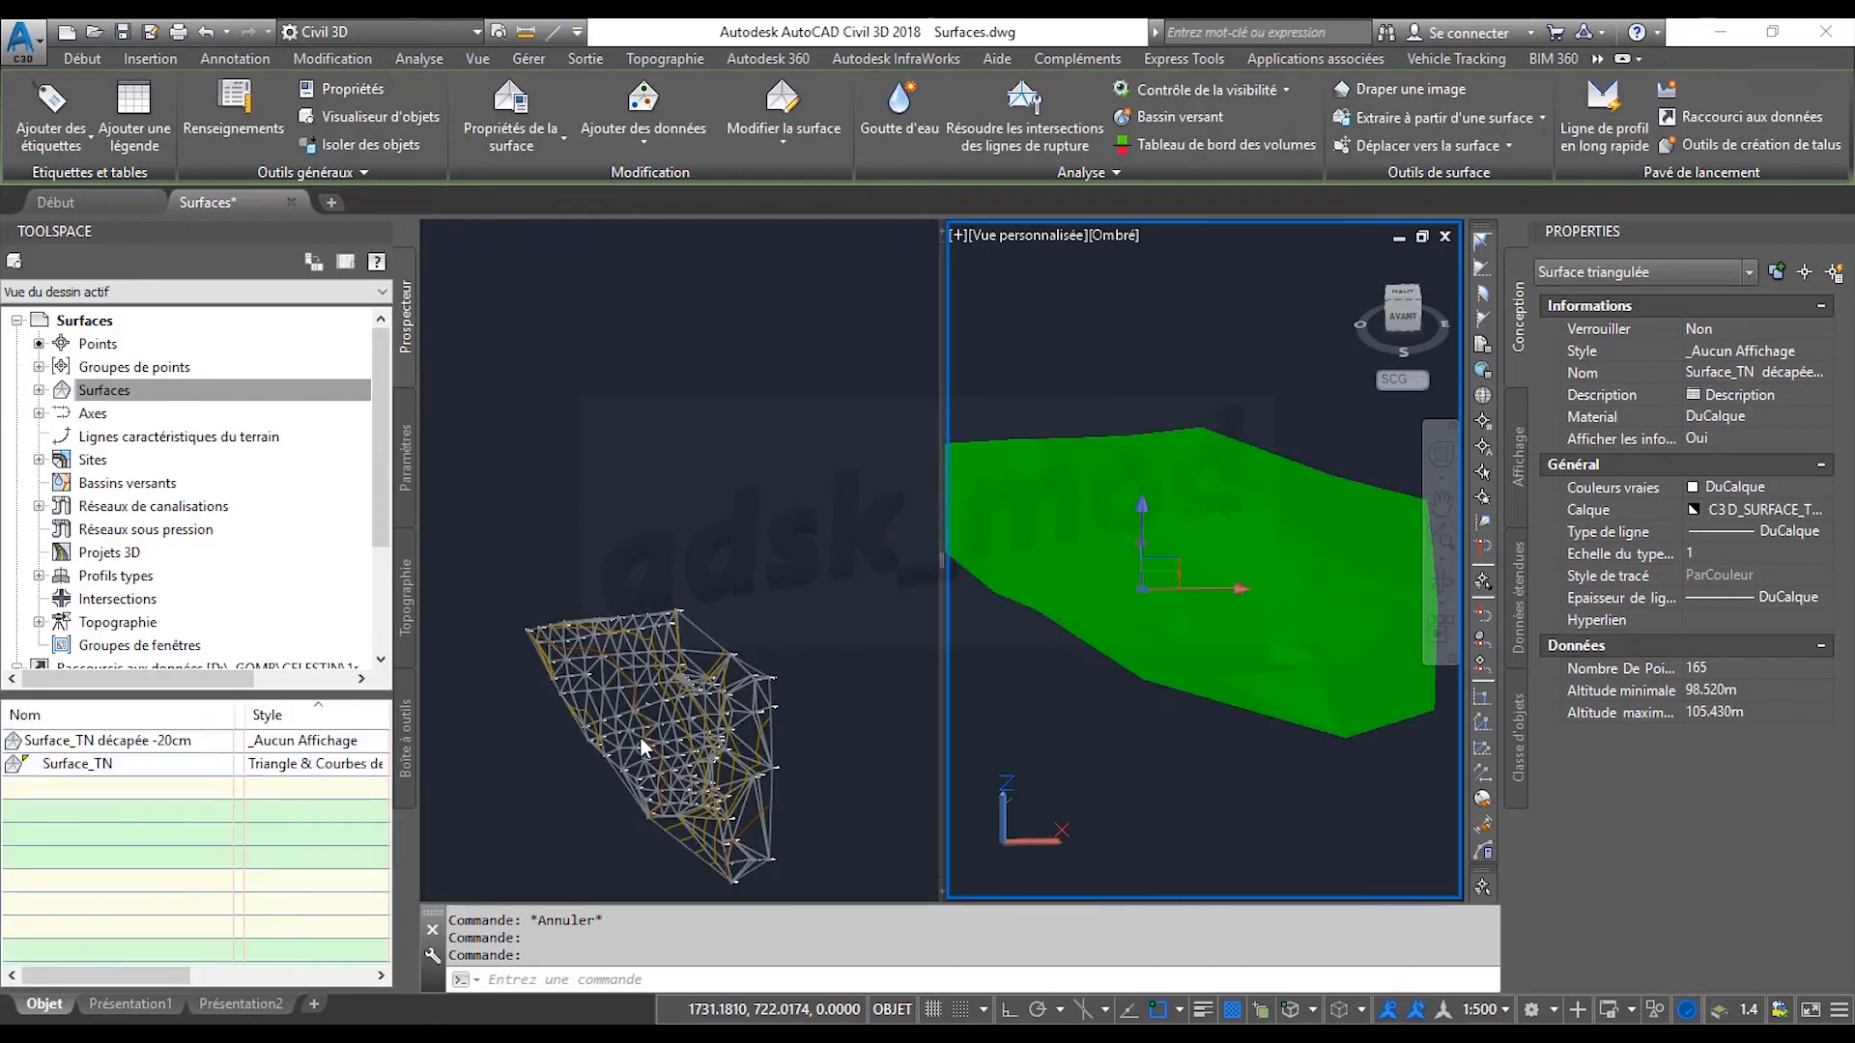
Maximize the 2D wireframe top-view viewport so it fills the drawing area.
left_click(476, 267)
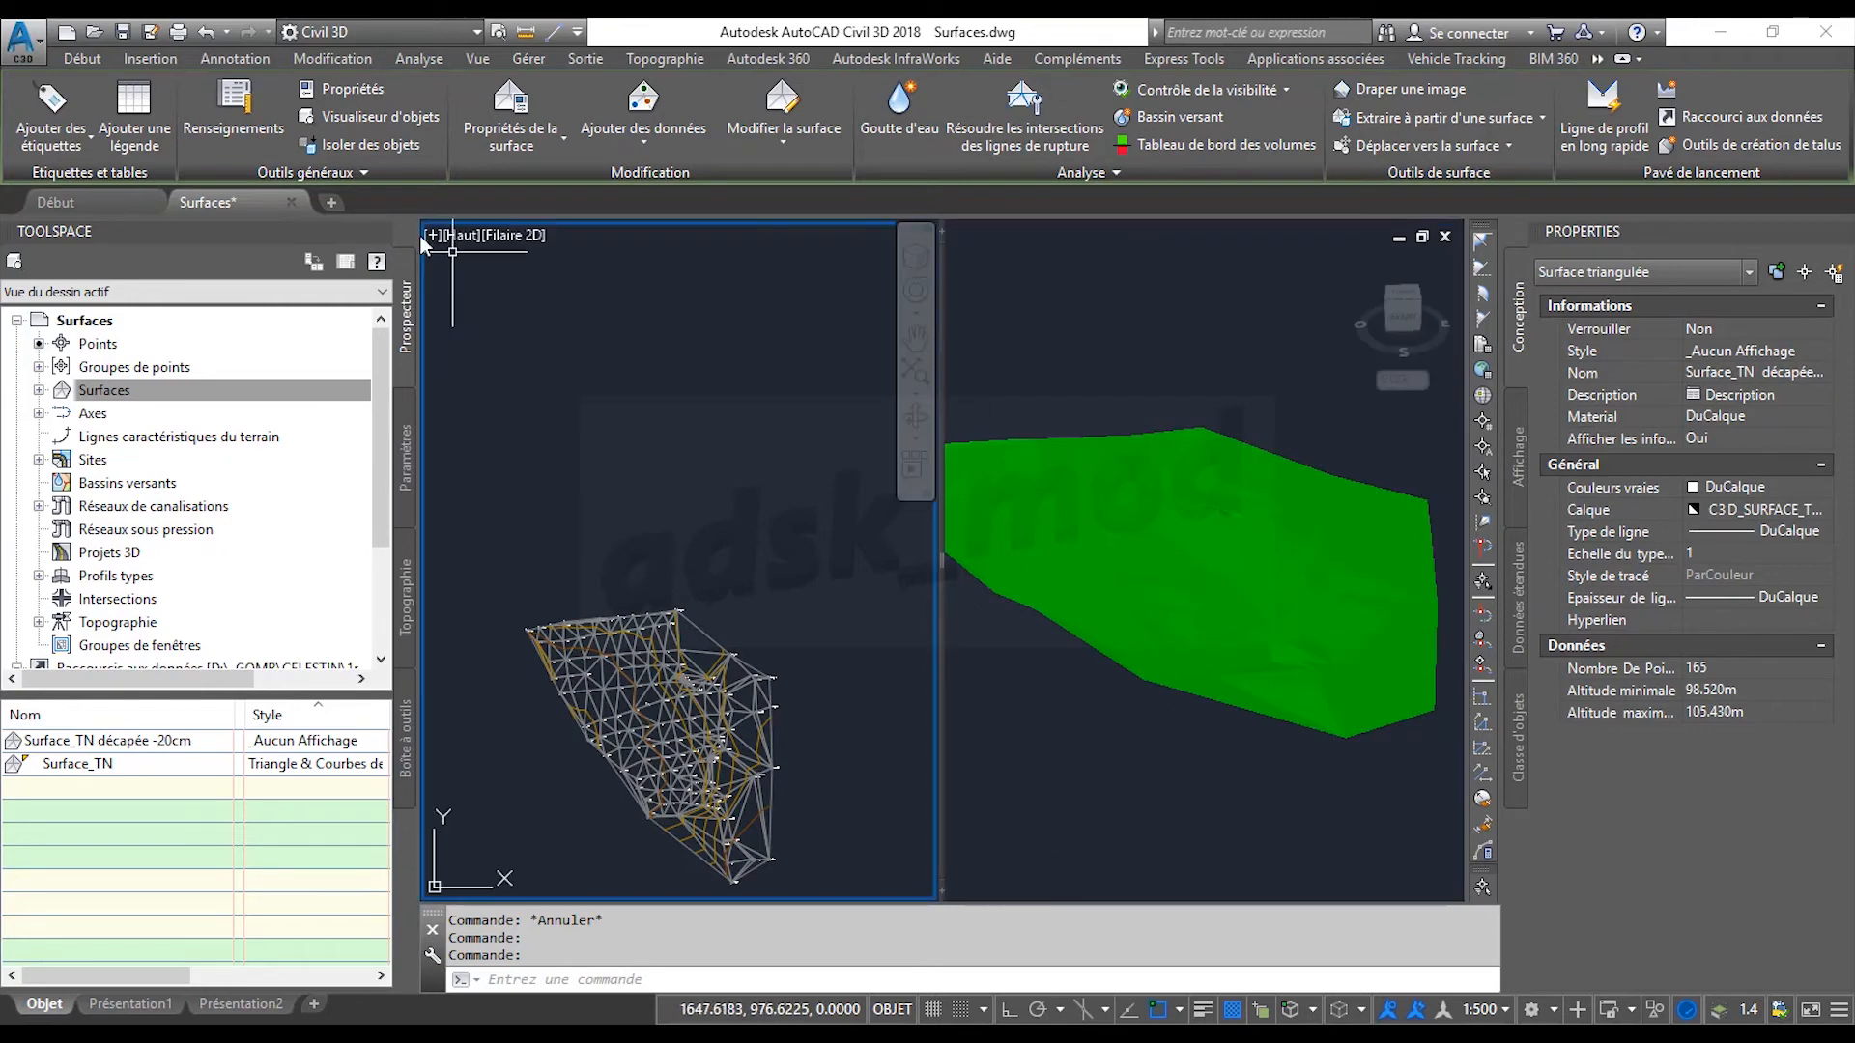
left_click(432, 236)
left_click(488, 257)
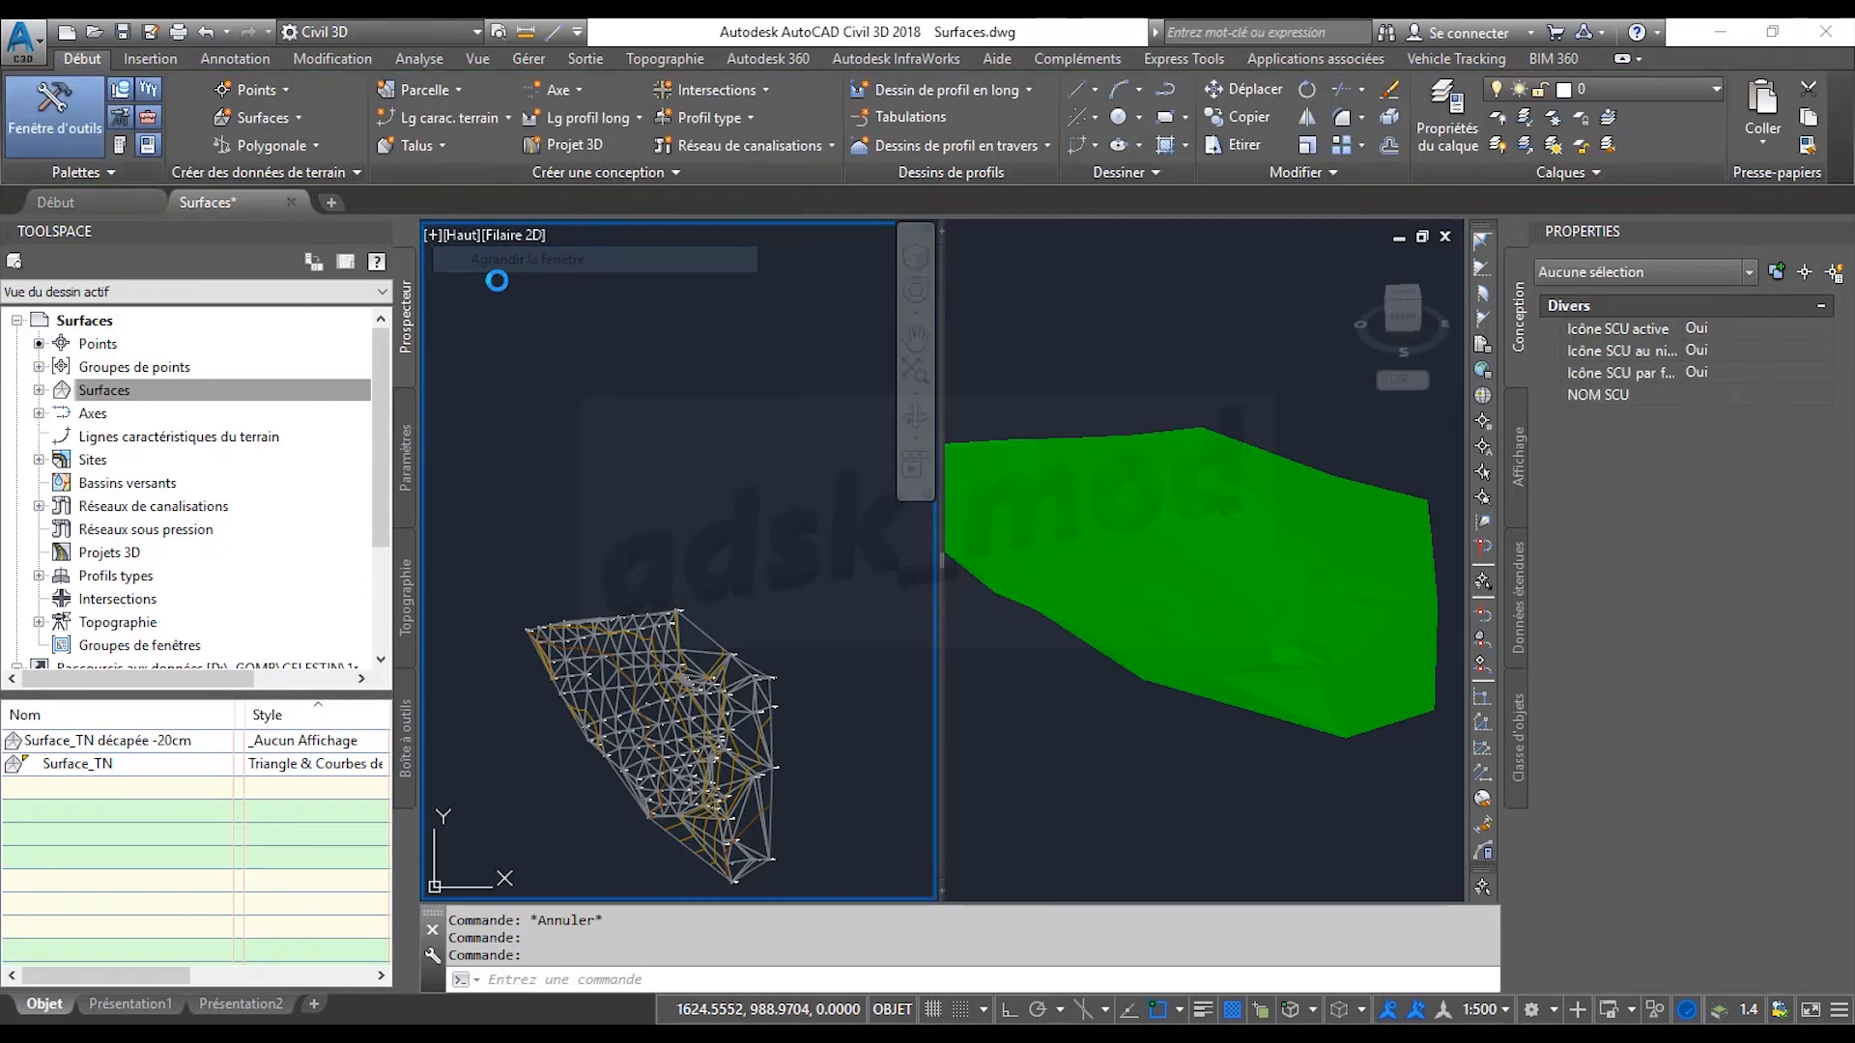
scroll(925, 773, "up", 5)
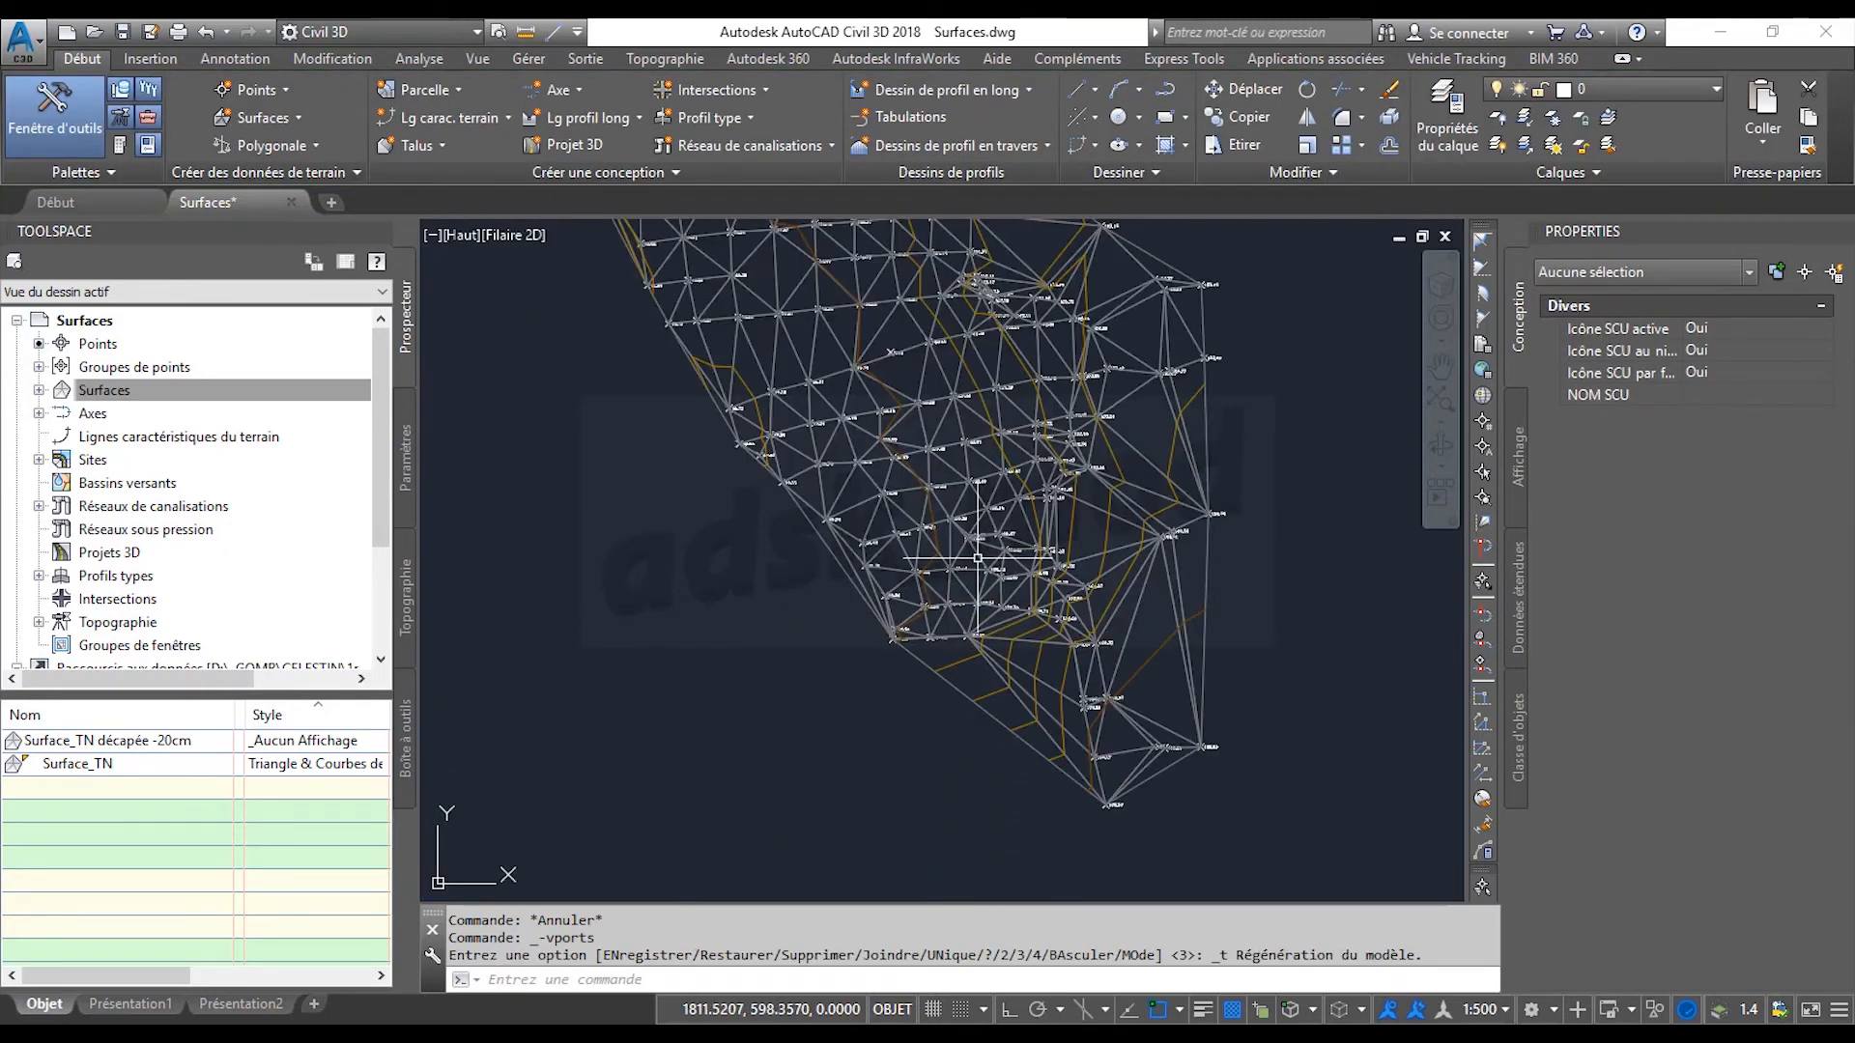
Assign the Courbe de Niveau 0.1m-0.5m style to Surface_TN.
left_click(296, 766)
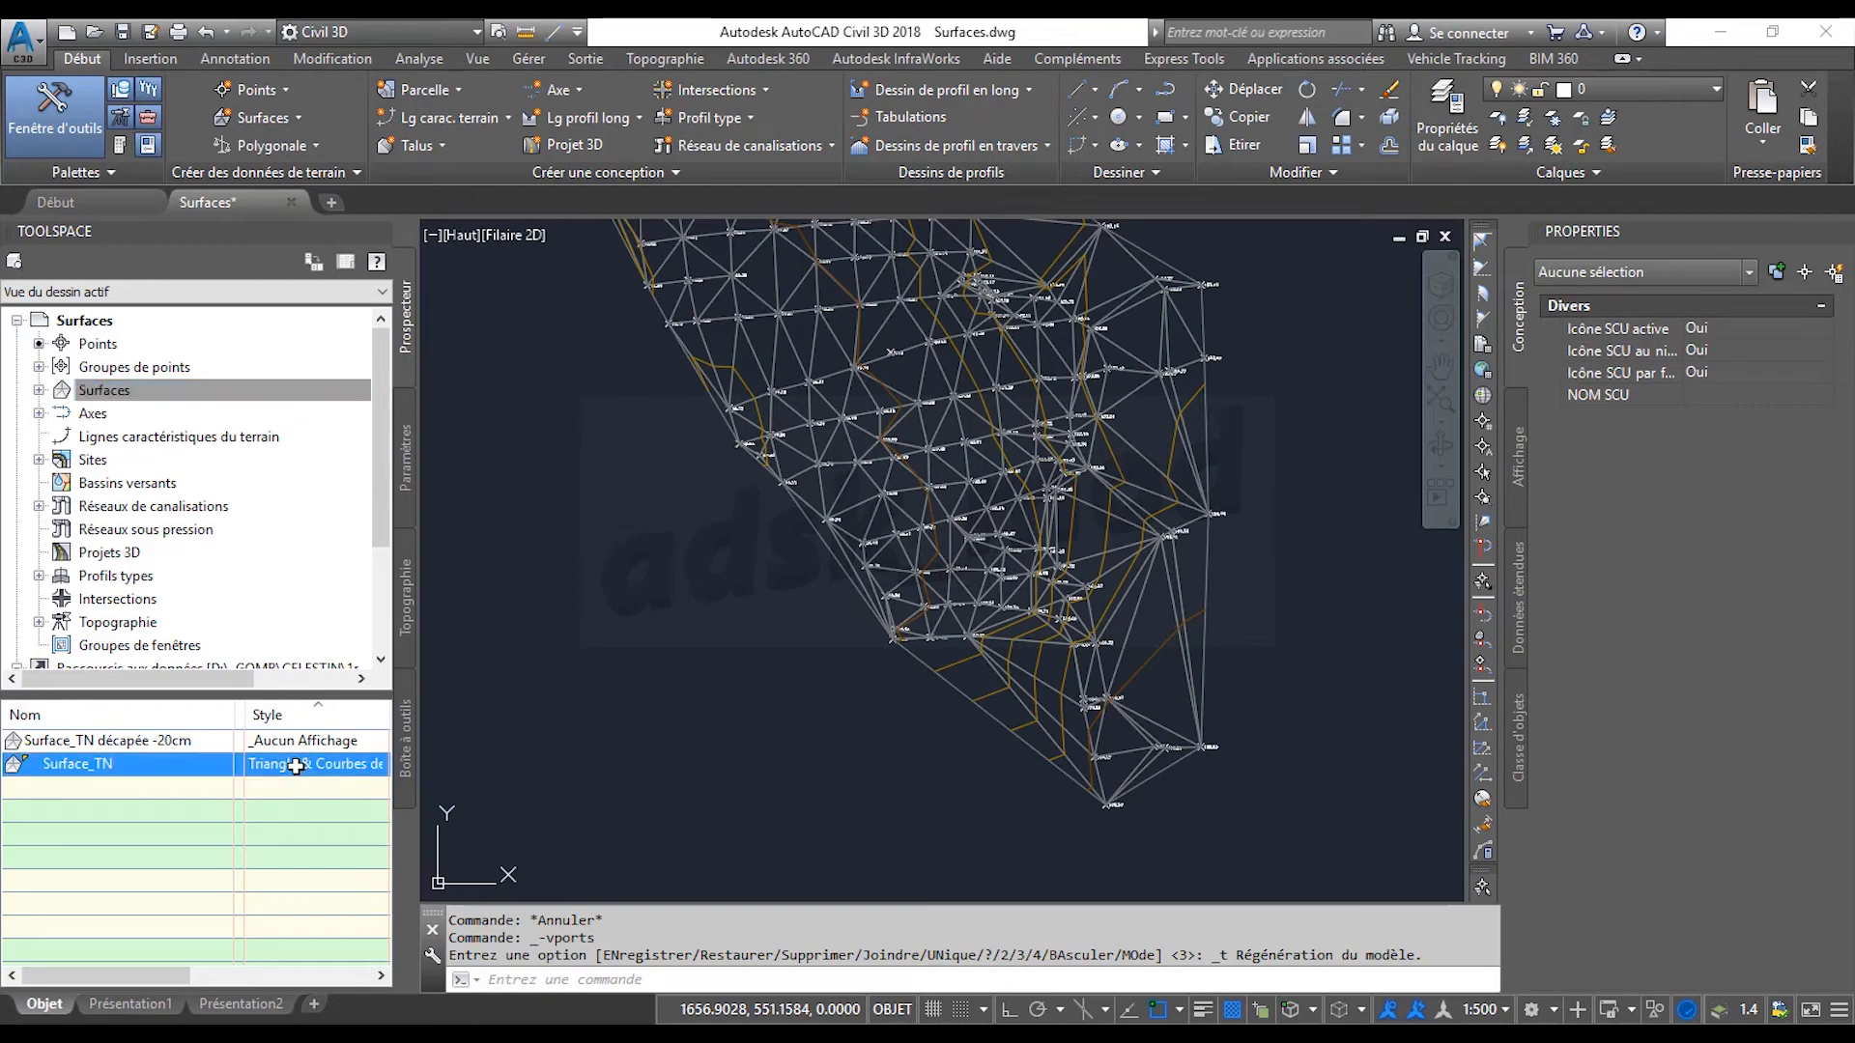
left_click(296, 766)
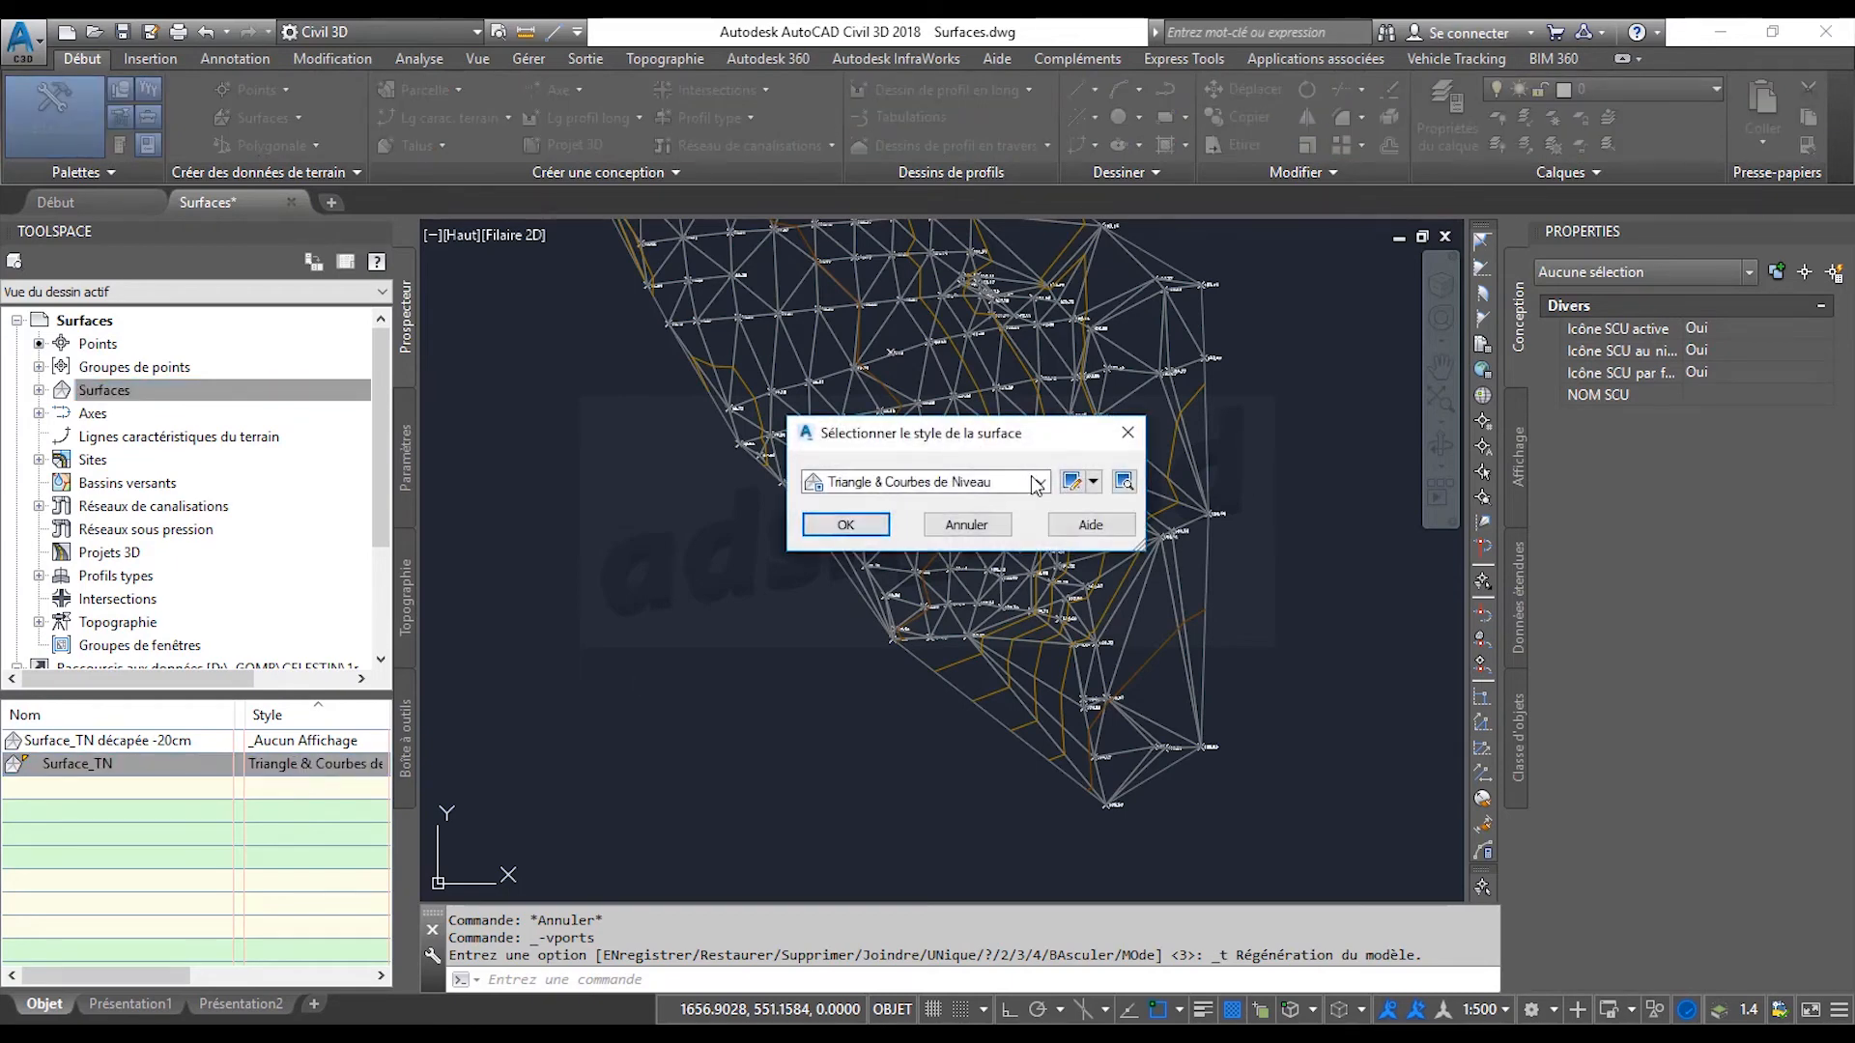
left_click(1040, 483)
left_click(1004, 562)
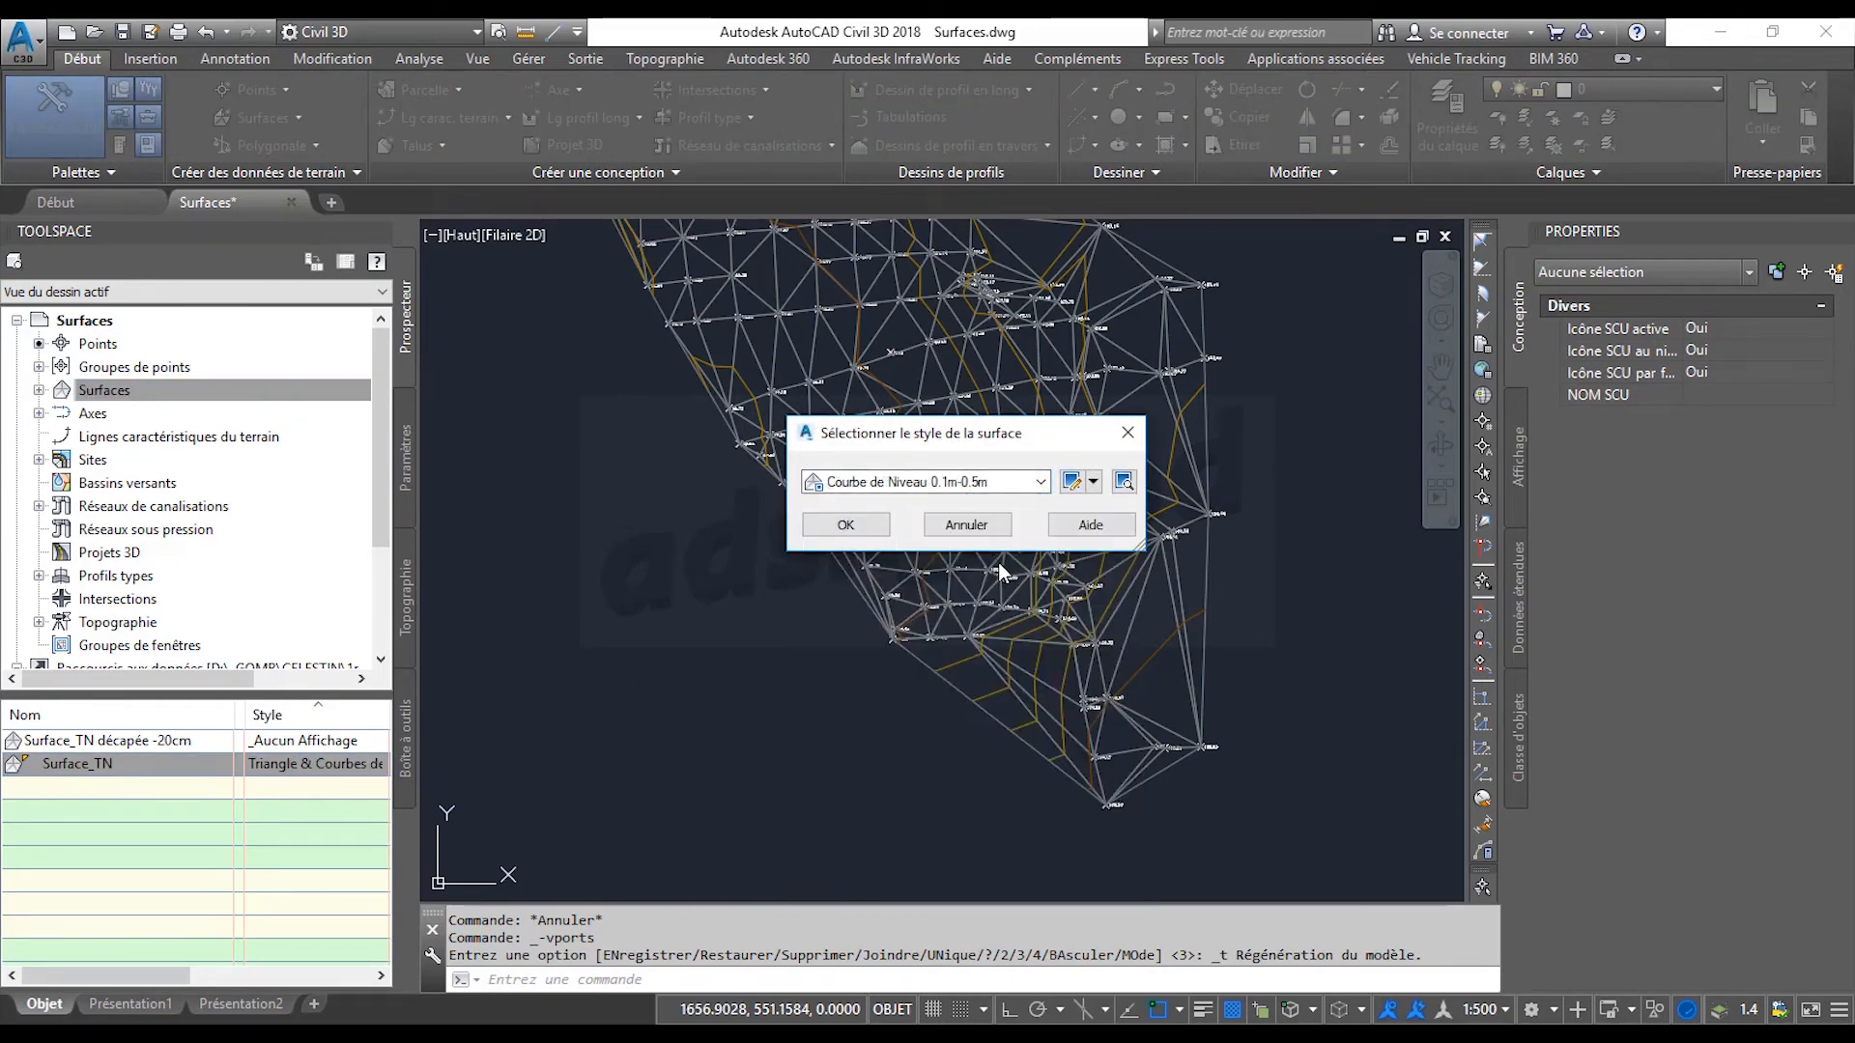
left_click(978, 483)
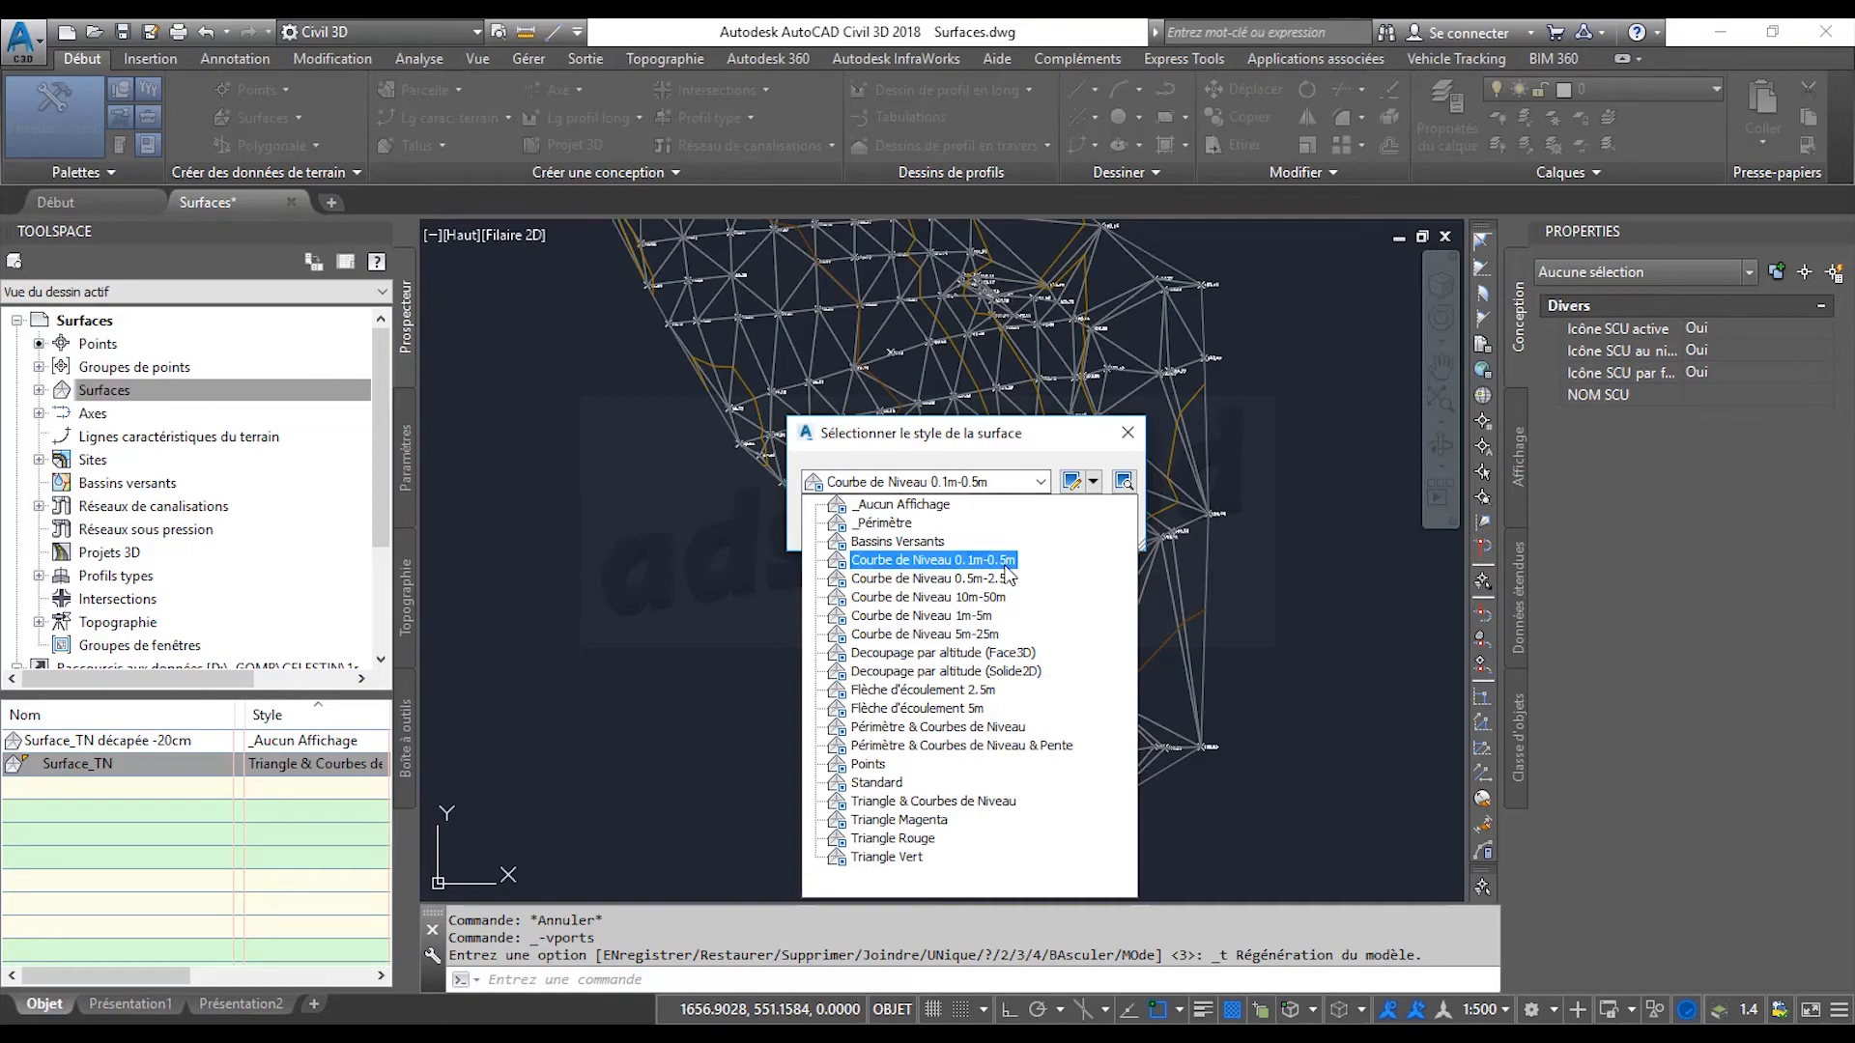
left_click(1026, 460)
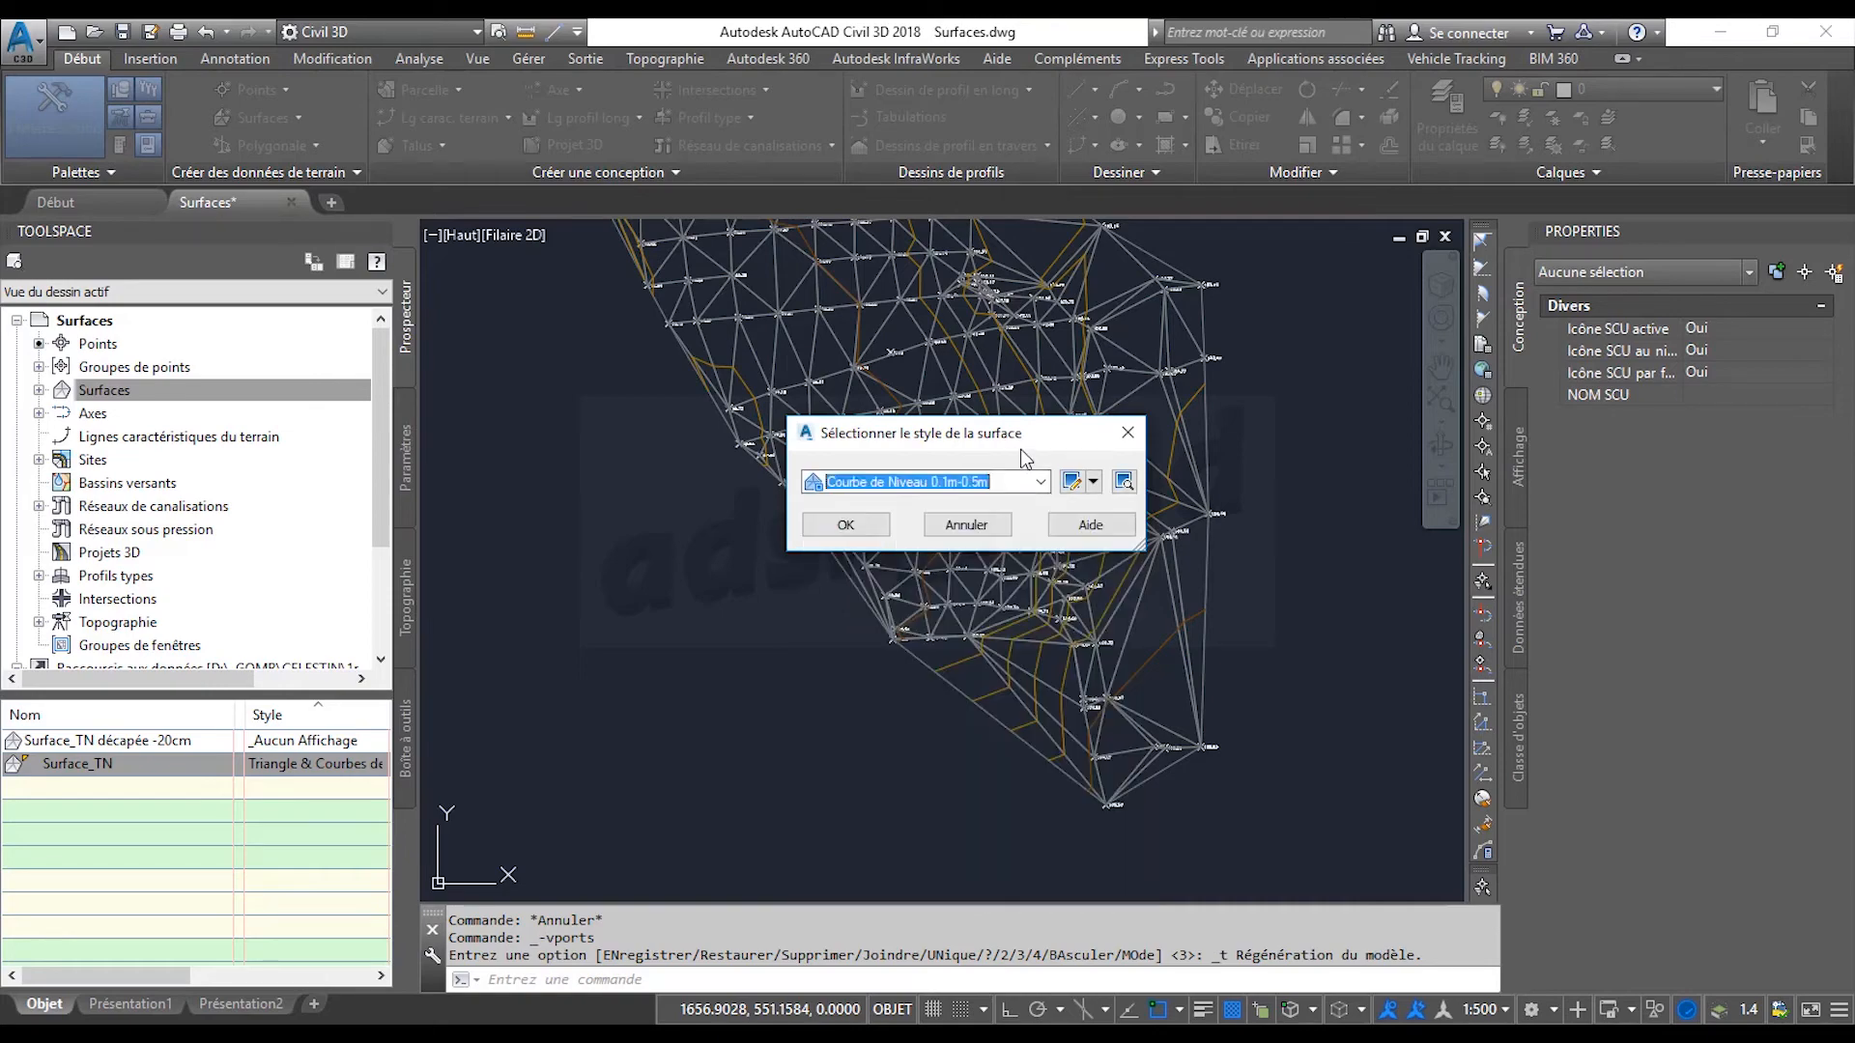
left_click(862, 529)
mouse_move(1027, 631)
middle_mouse_down()
mouse_move(1024, 536)
mouse_move(975, 602)
middle_mouse_up()
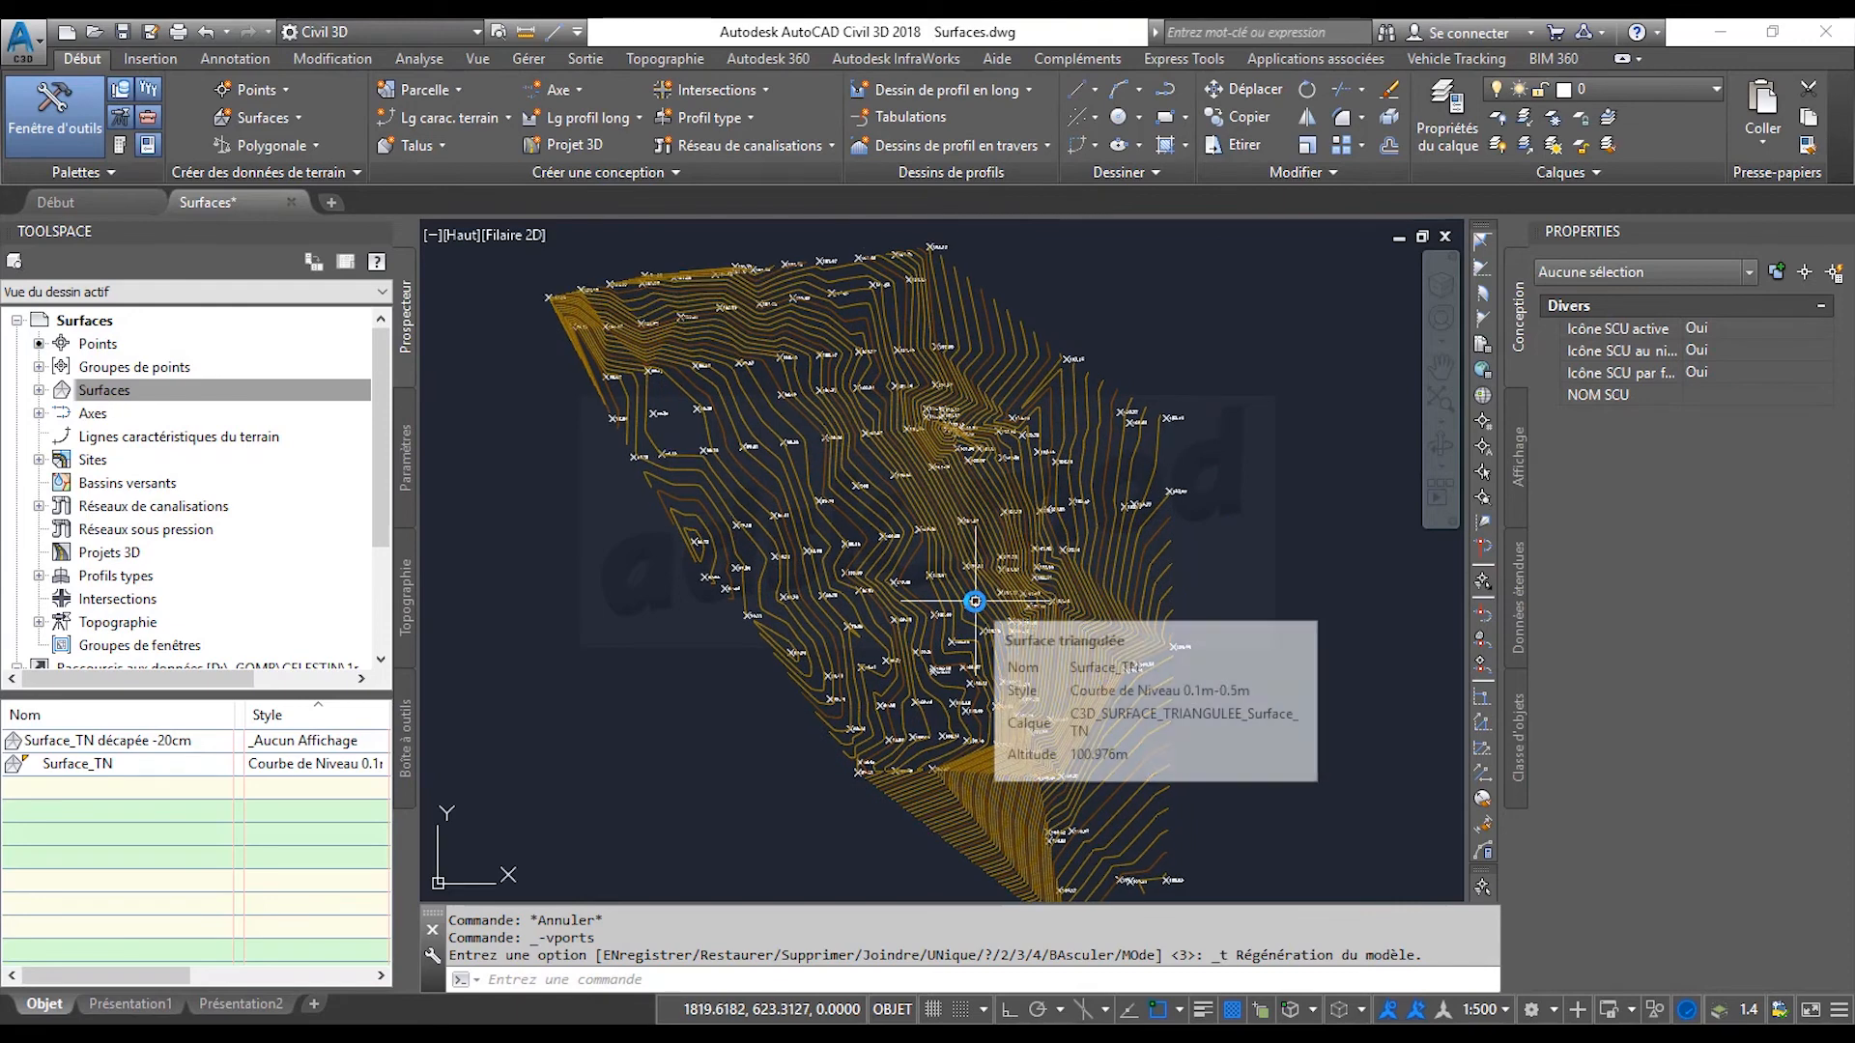
Hide the survey points by moving the _Tous les points group above TN in the point group display order.
right_click(91, 378)
left_click(145, 384)
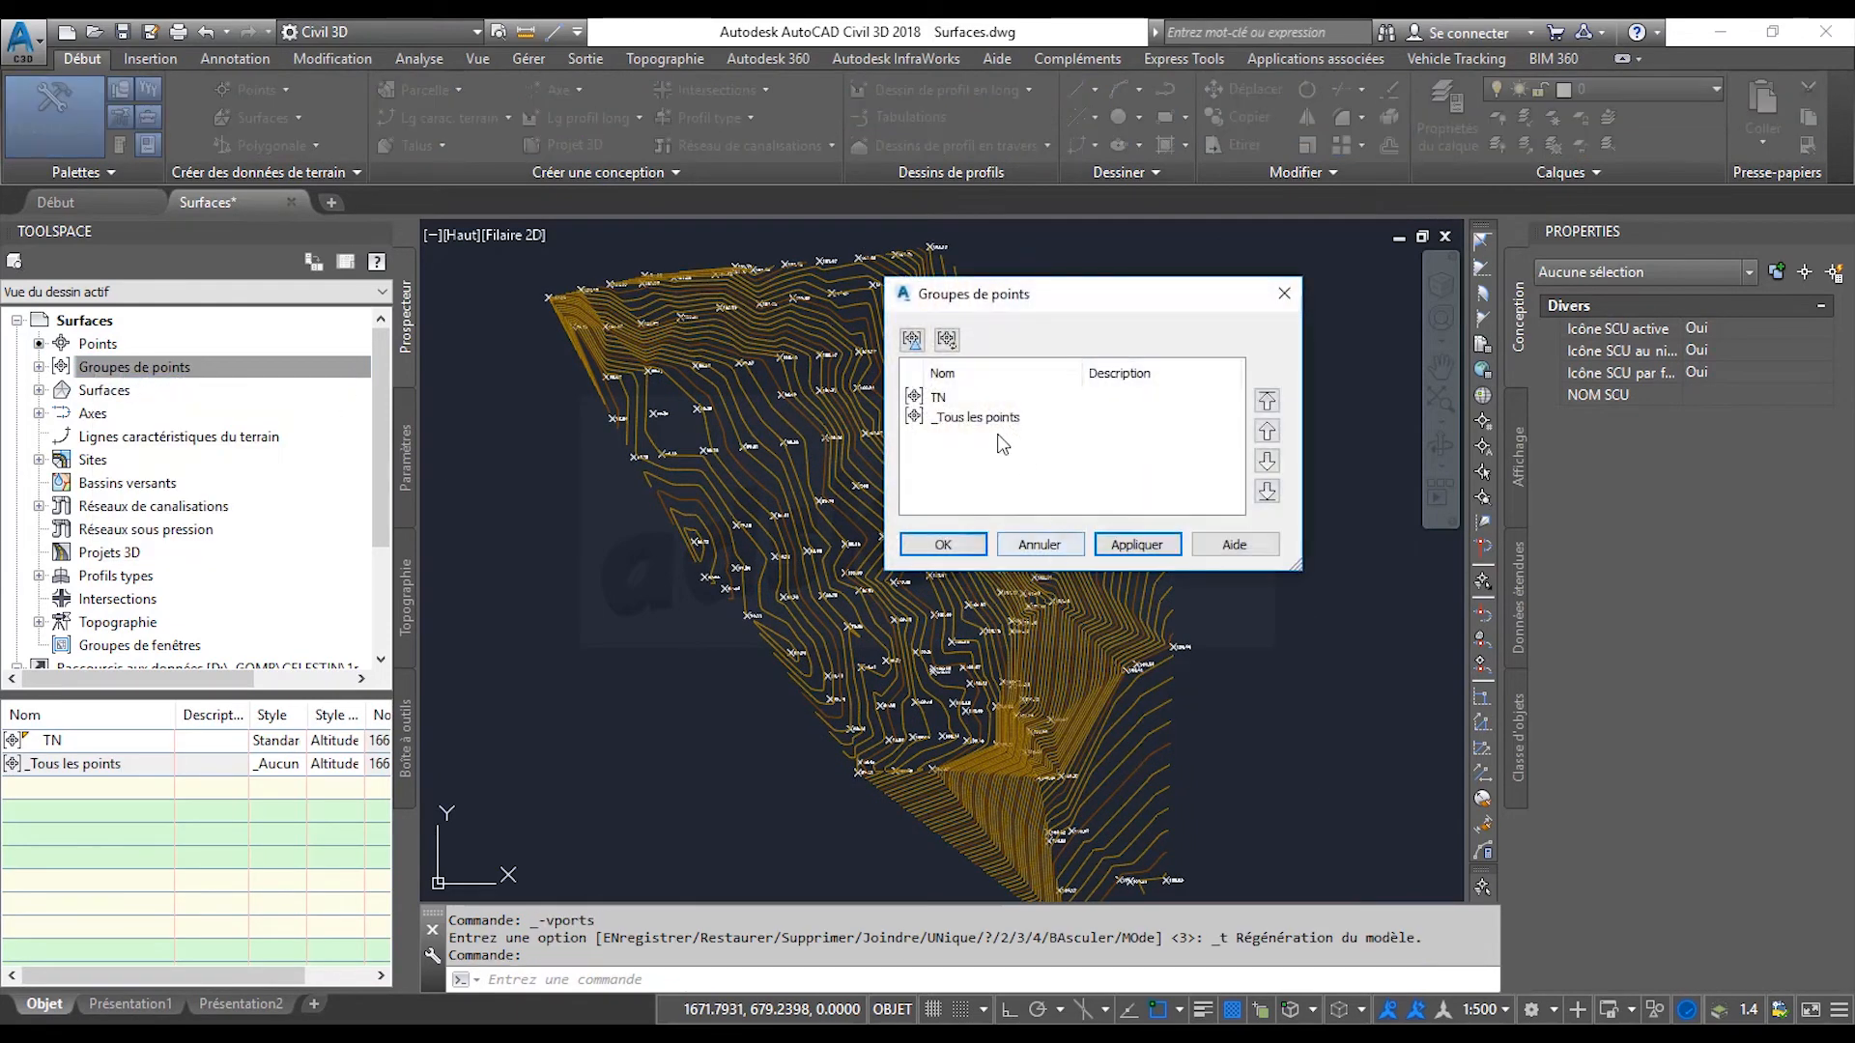
left_click(992, 423)
left_click(1267, 400)
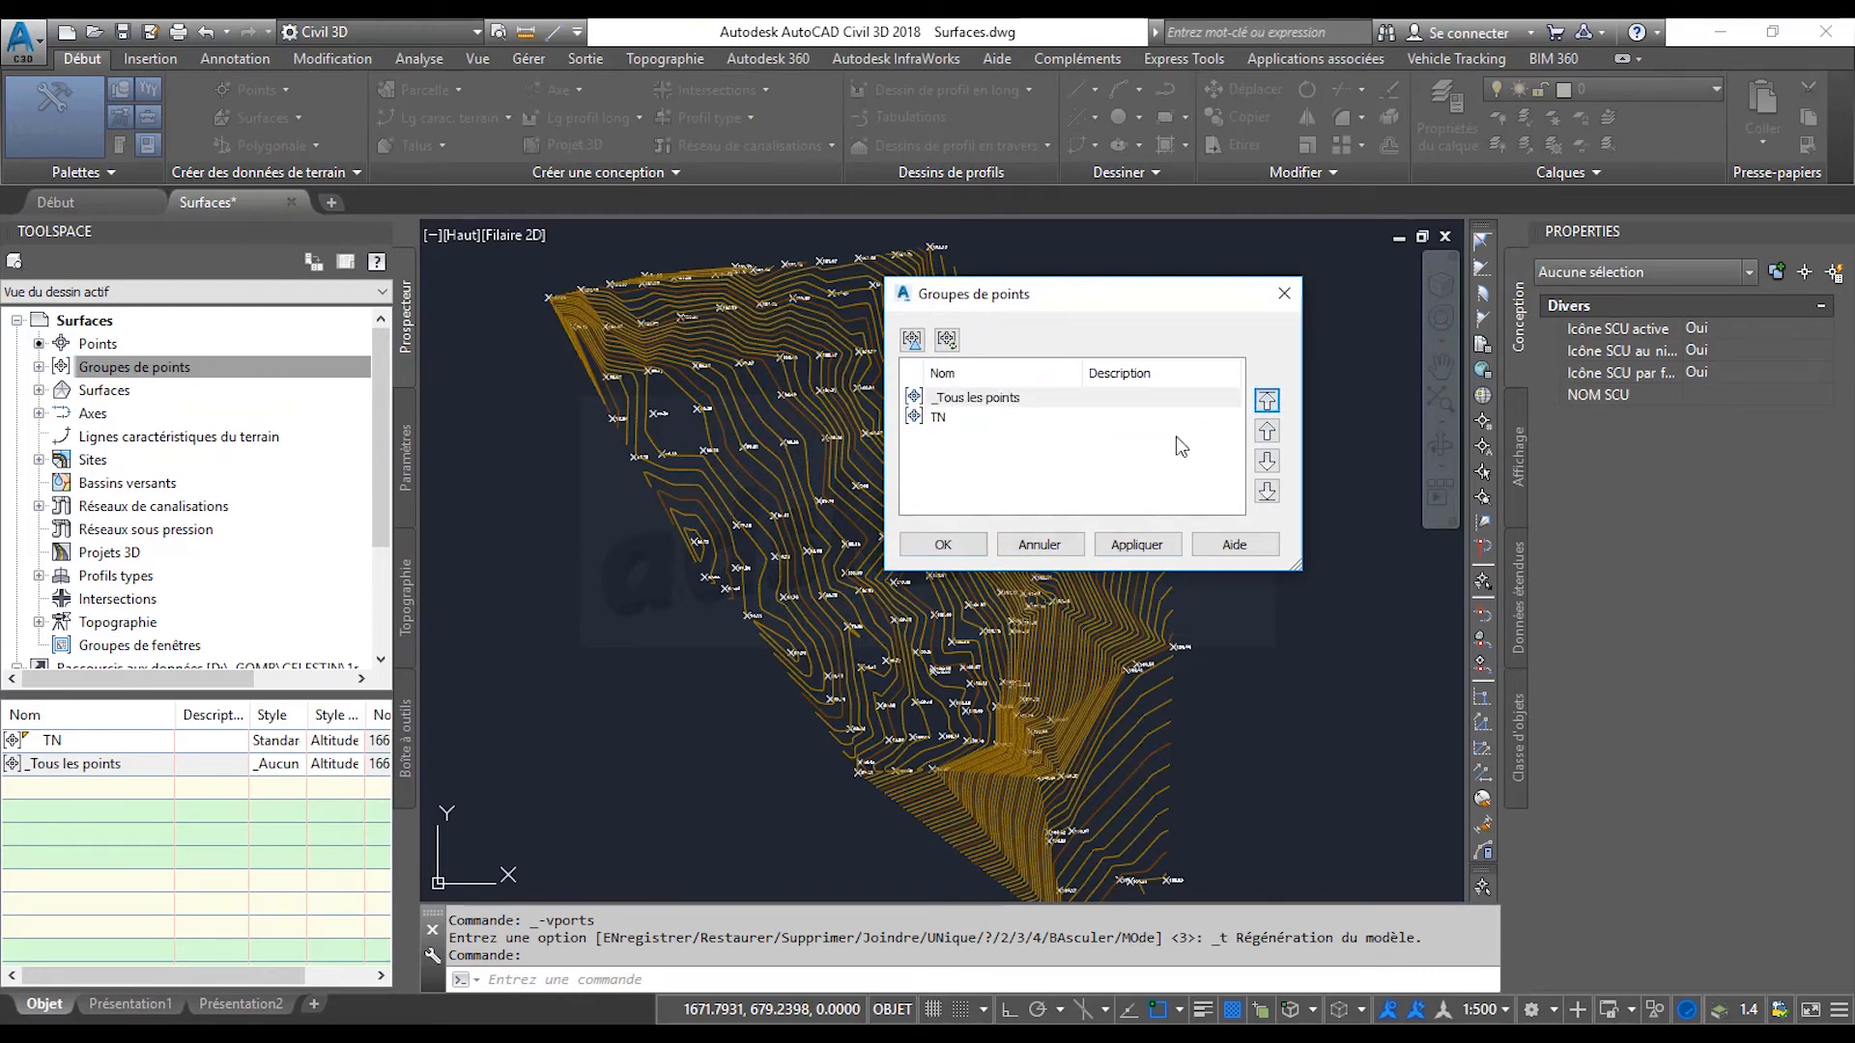
left_click(970, 545)
mouse_move(965, 568)
middle_mouse_down()
mouse_move(966, 536)
mouse_move(976, 576)
middle_mouse_up()
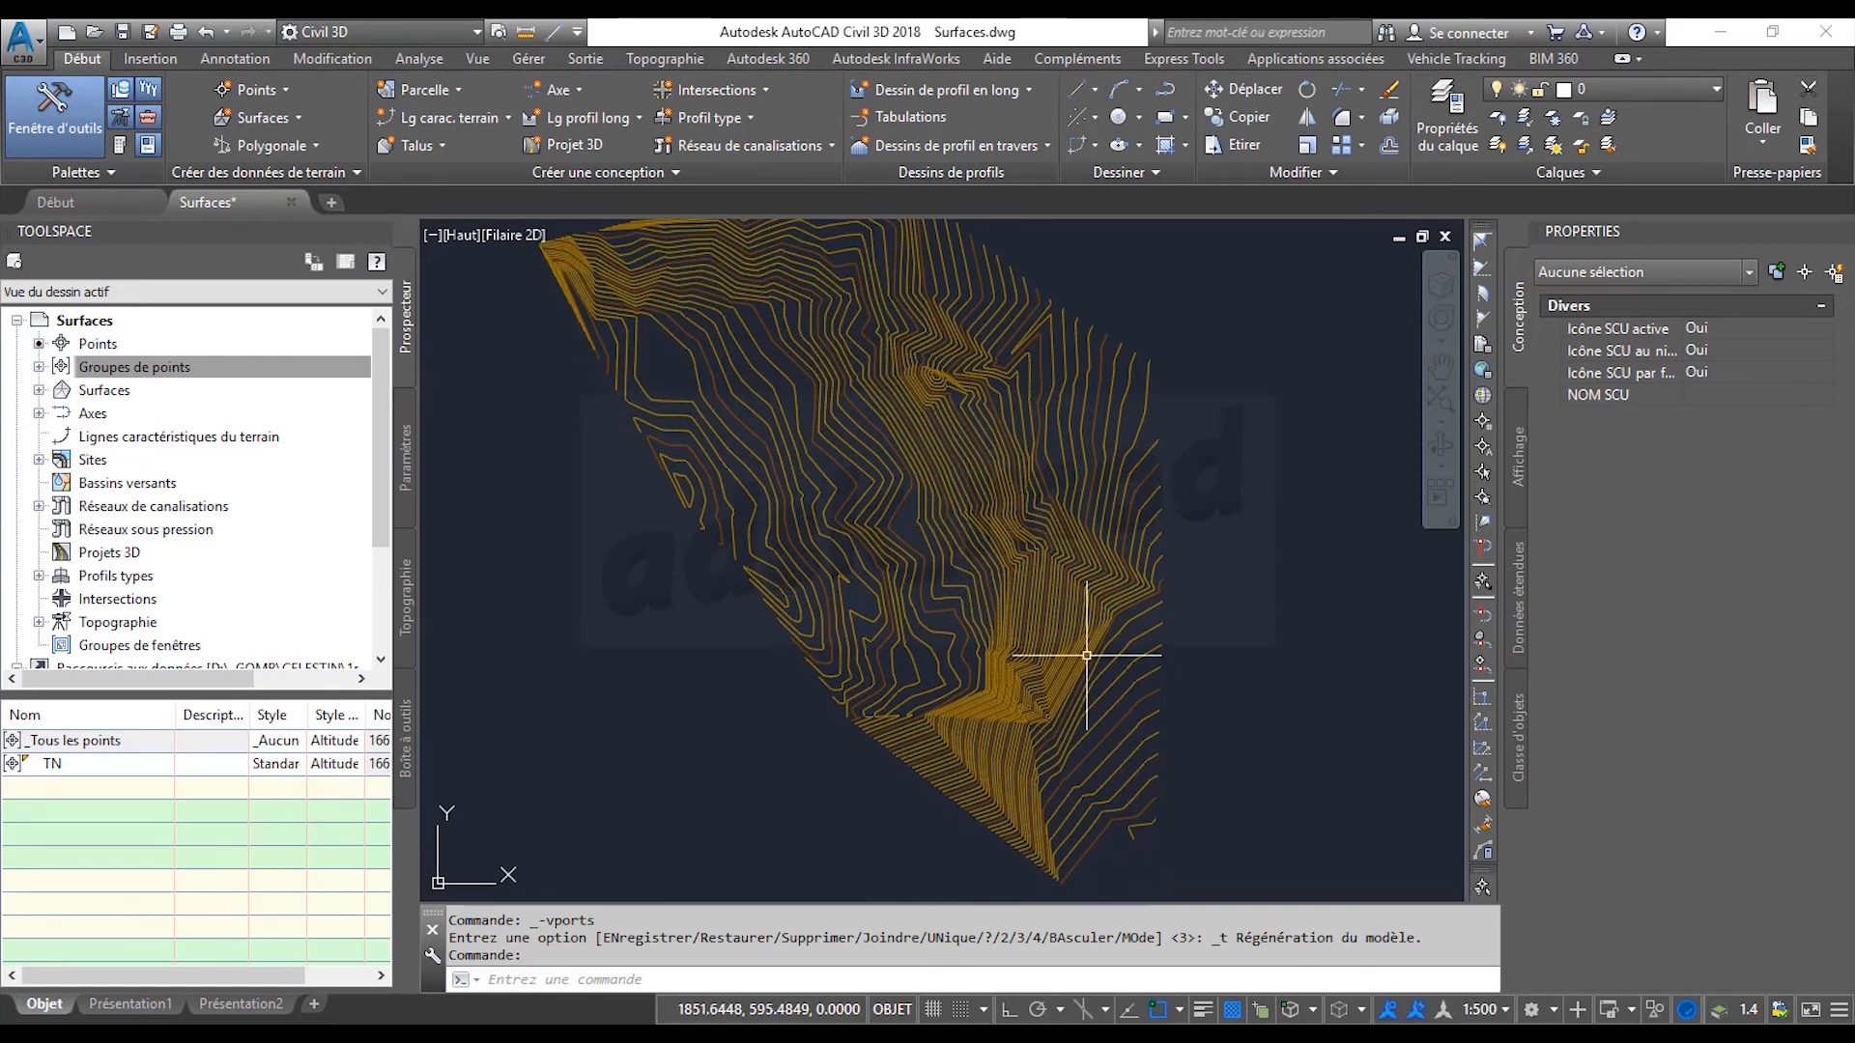
mouse_move(1111, 663)
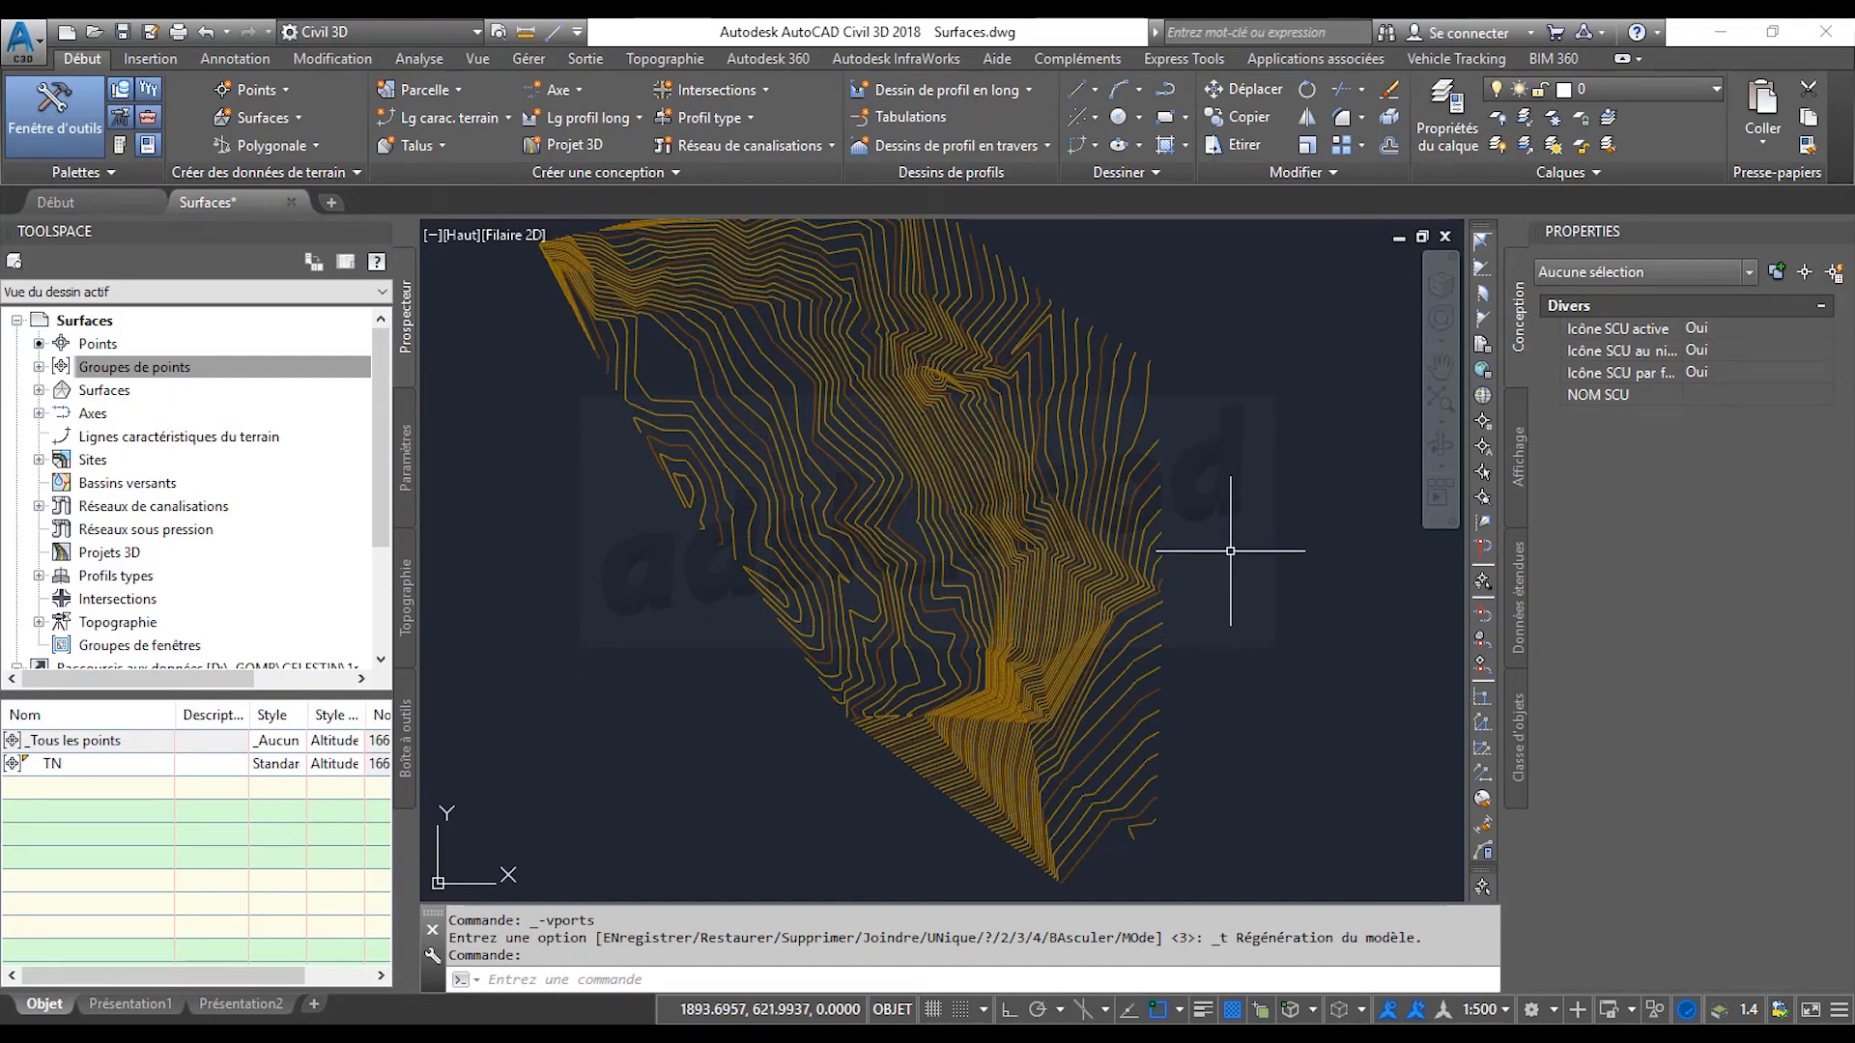
left_click(1153, 496)
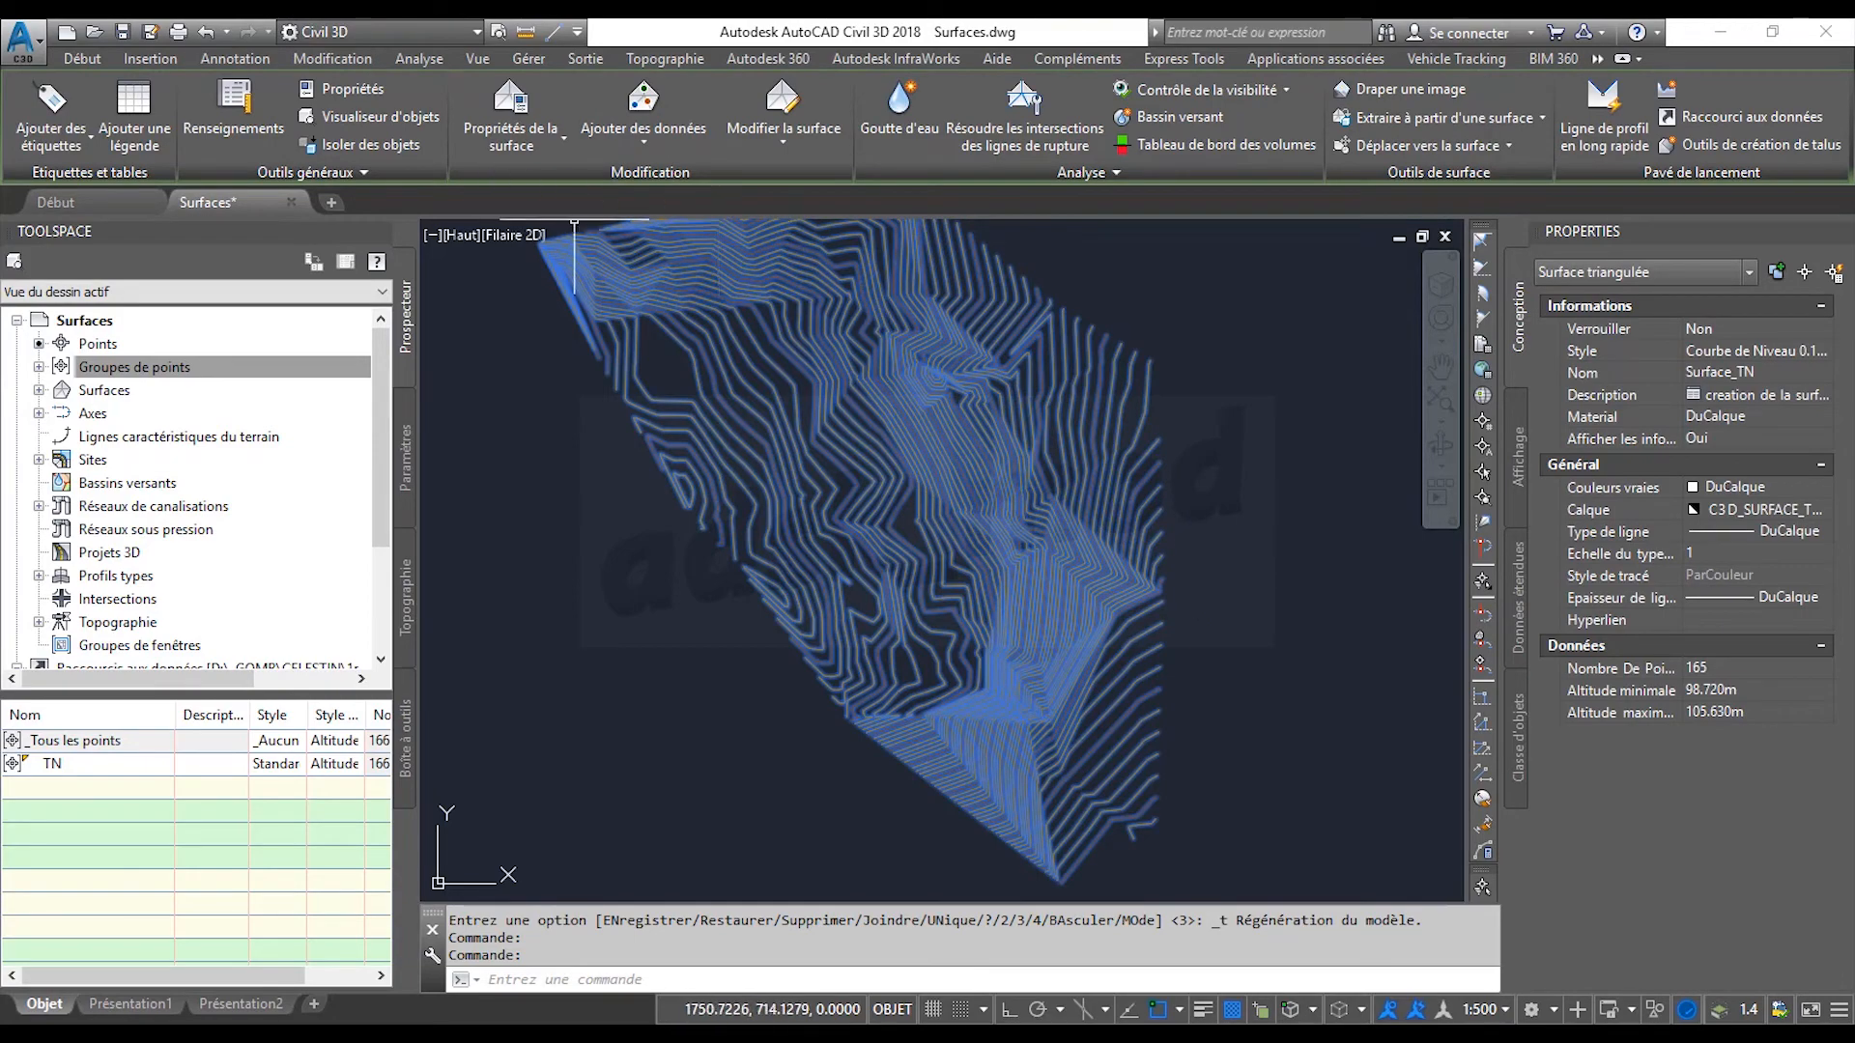
key("Escape")
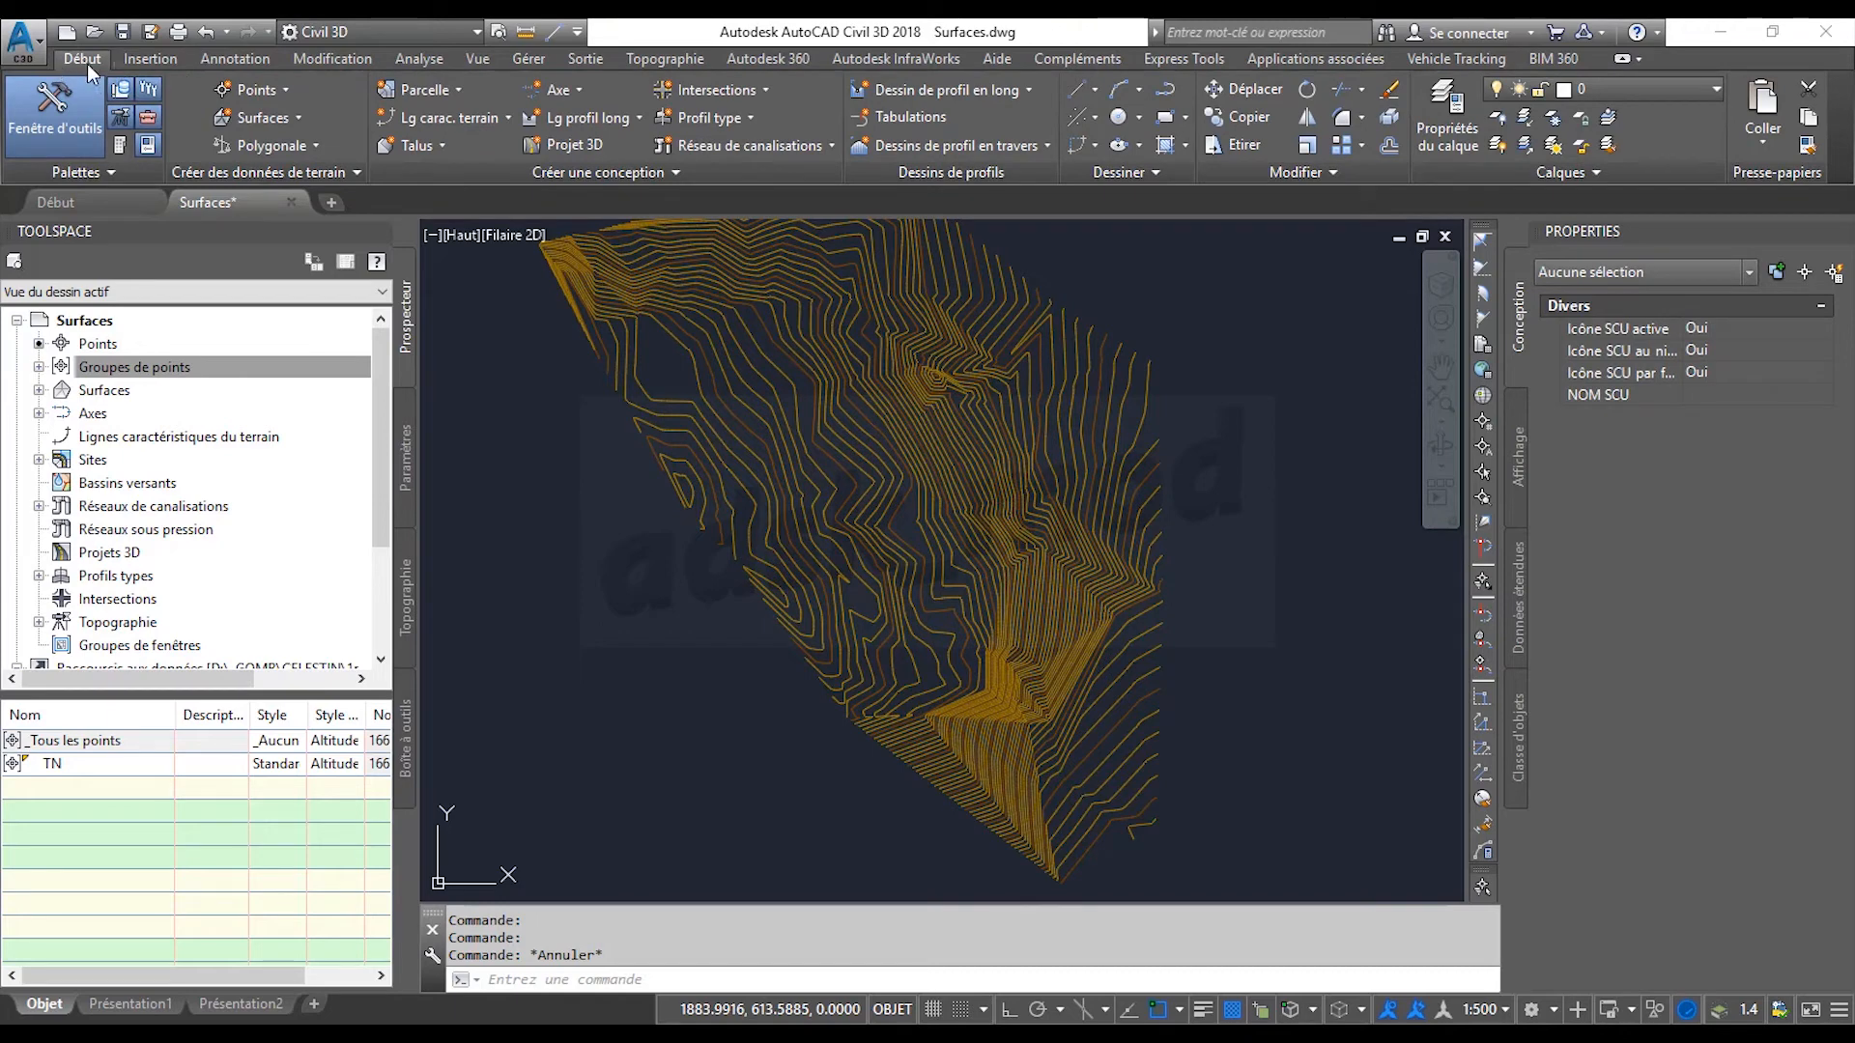
Add multiple contour labels (Courbe de niveau - Multiple) to Surface_TN along one line crossing the whole surface from its west edge to its east edge.
left_click(975, 582)
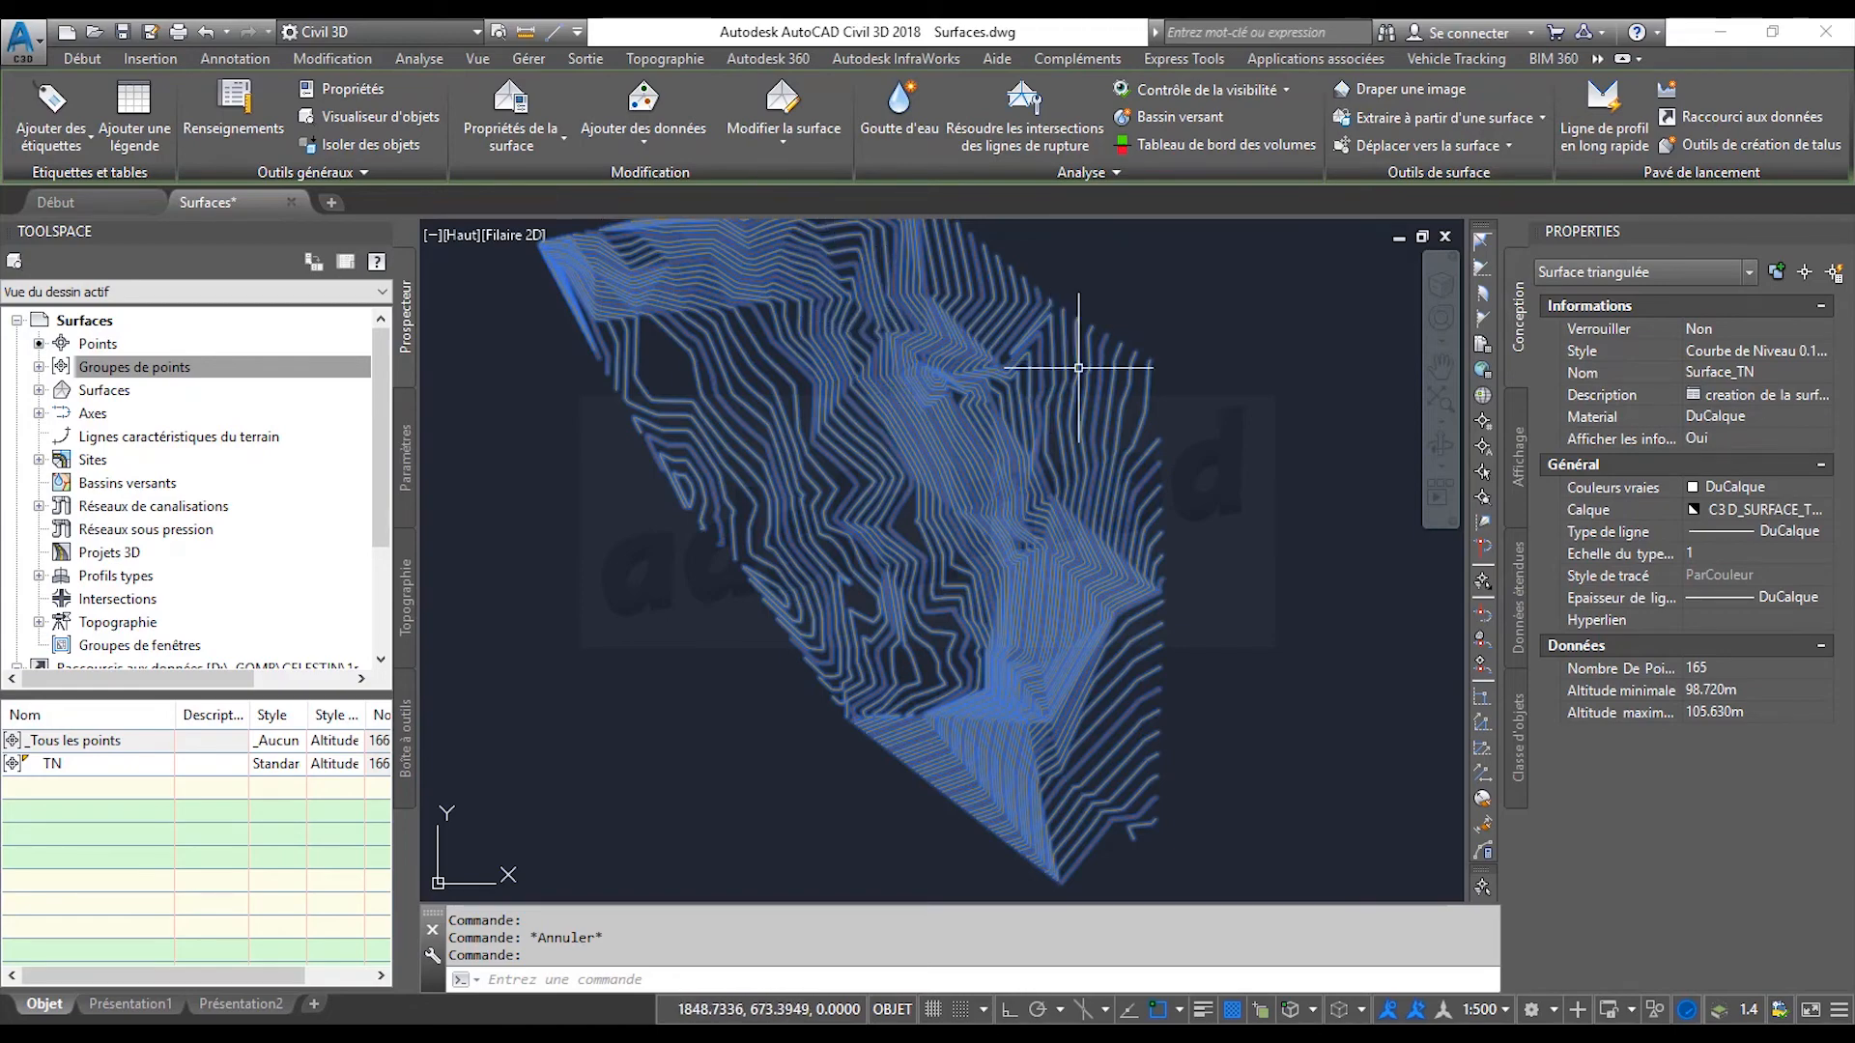
right_click(1117, 368)
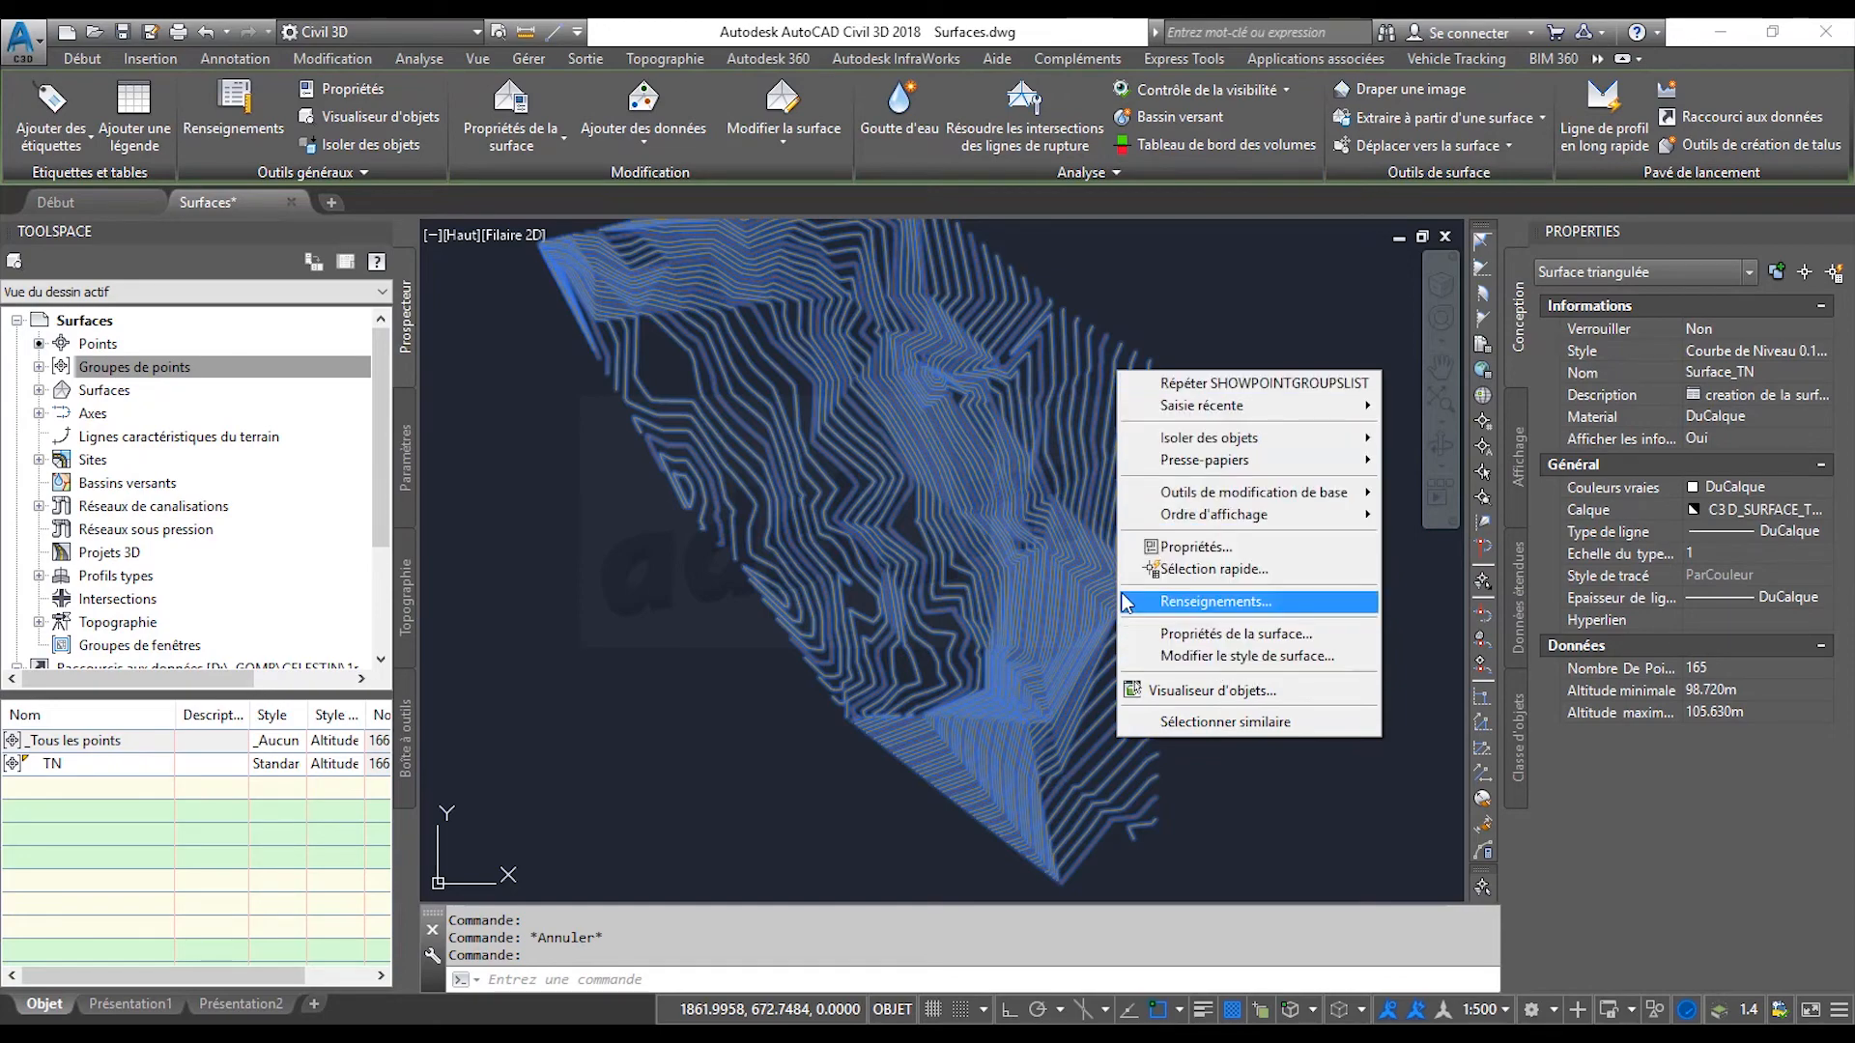
left_click(1130, 348)
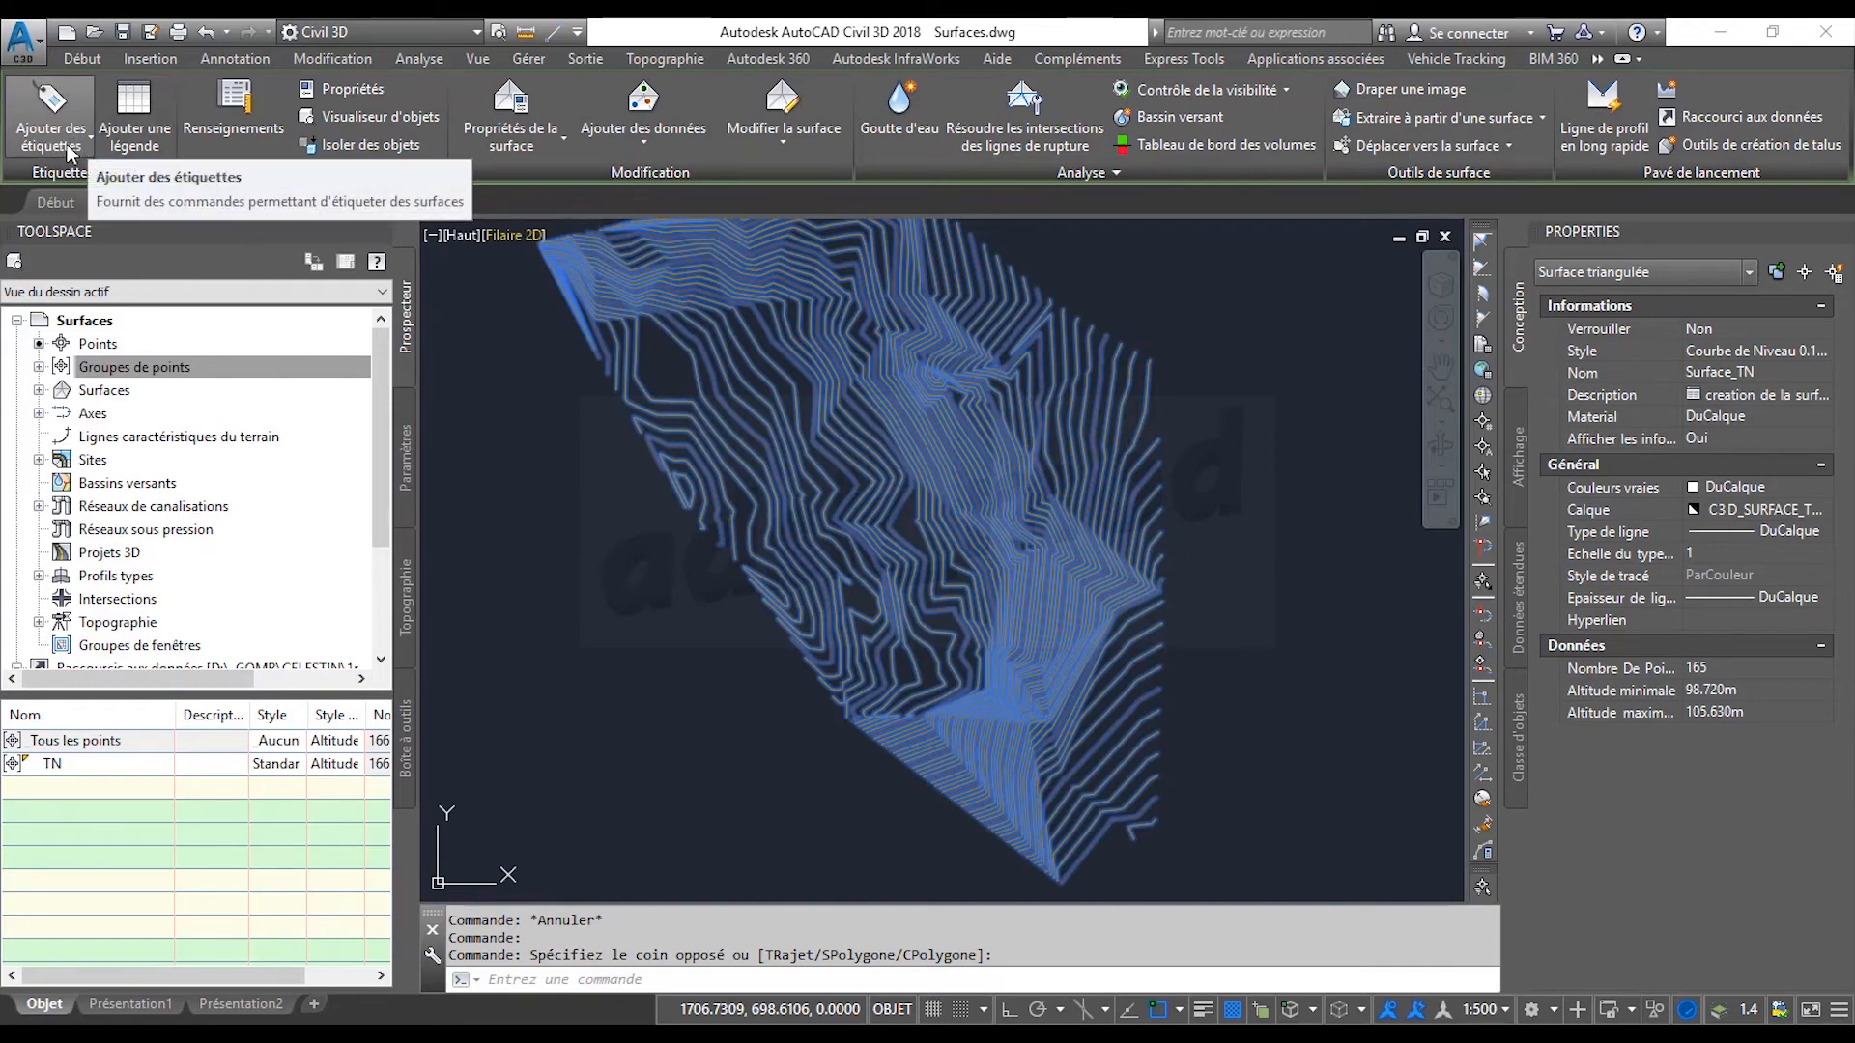
left_click(91, 149)
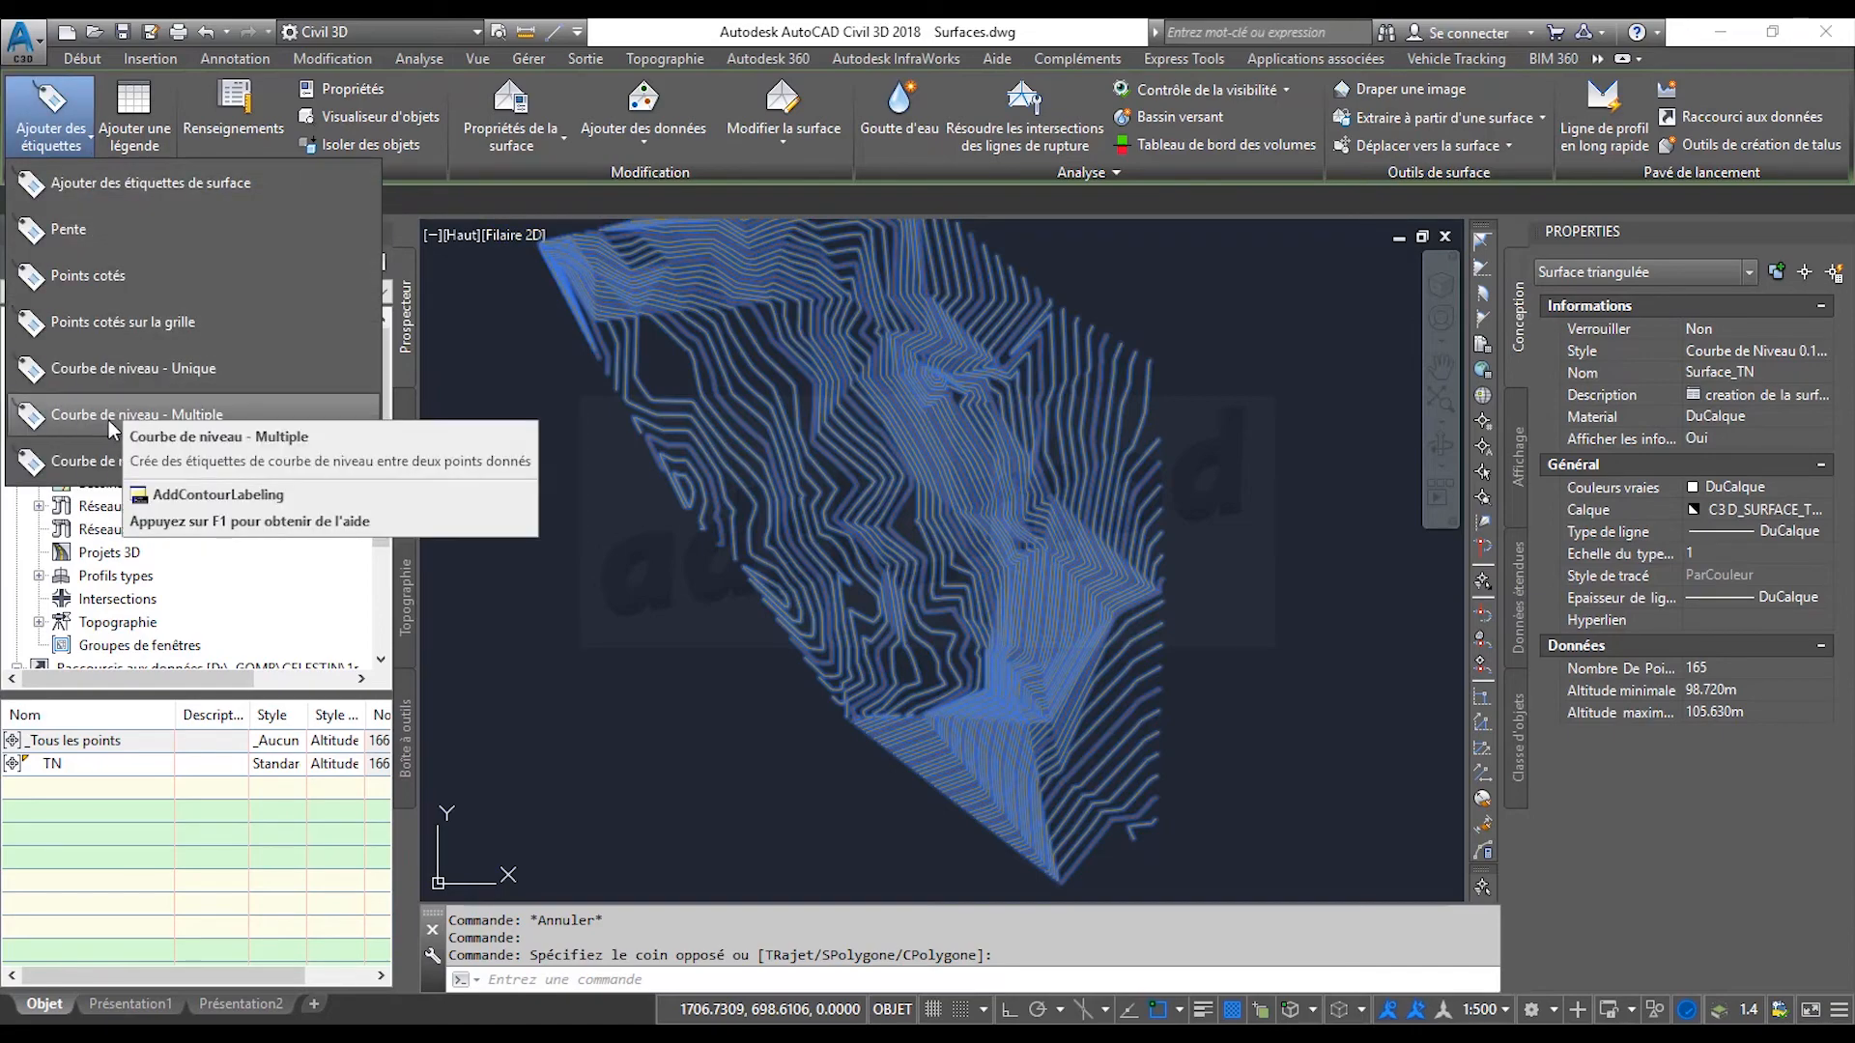
left_click(178, 415)
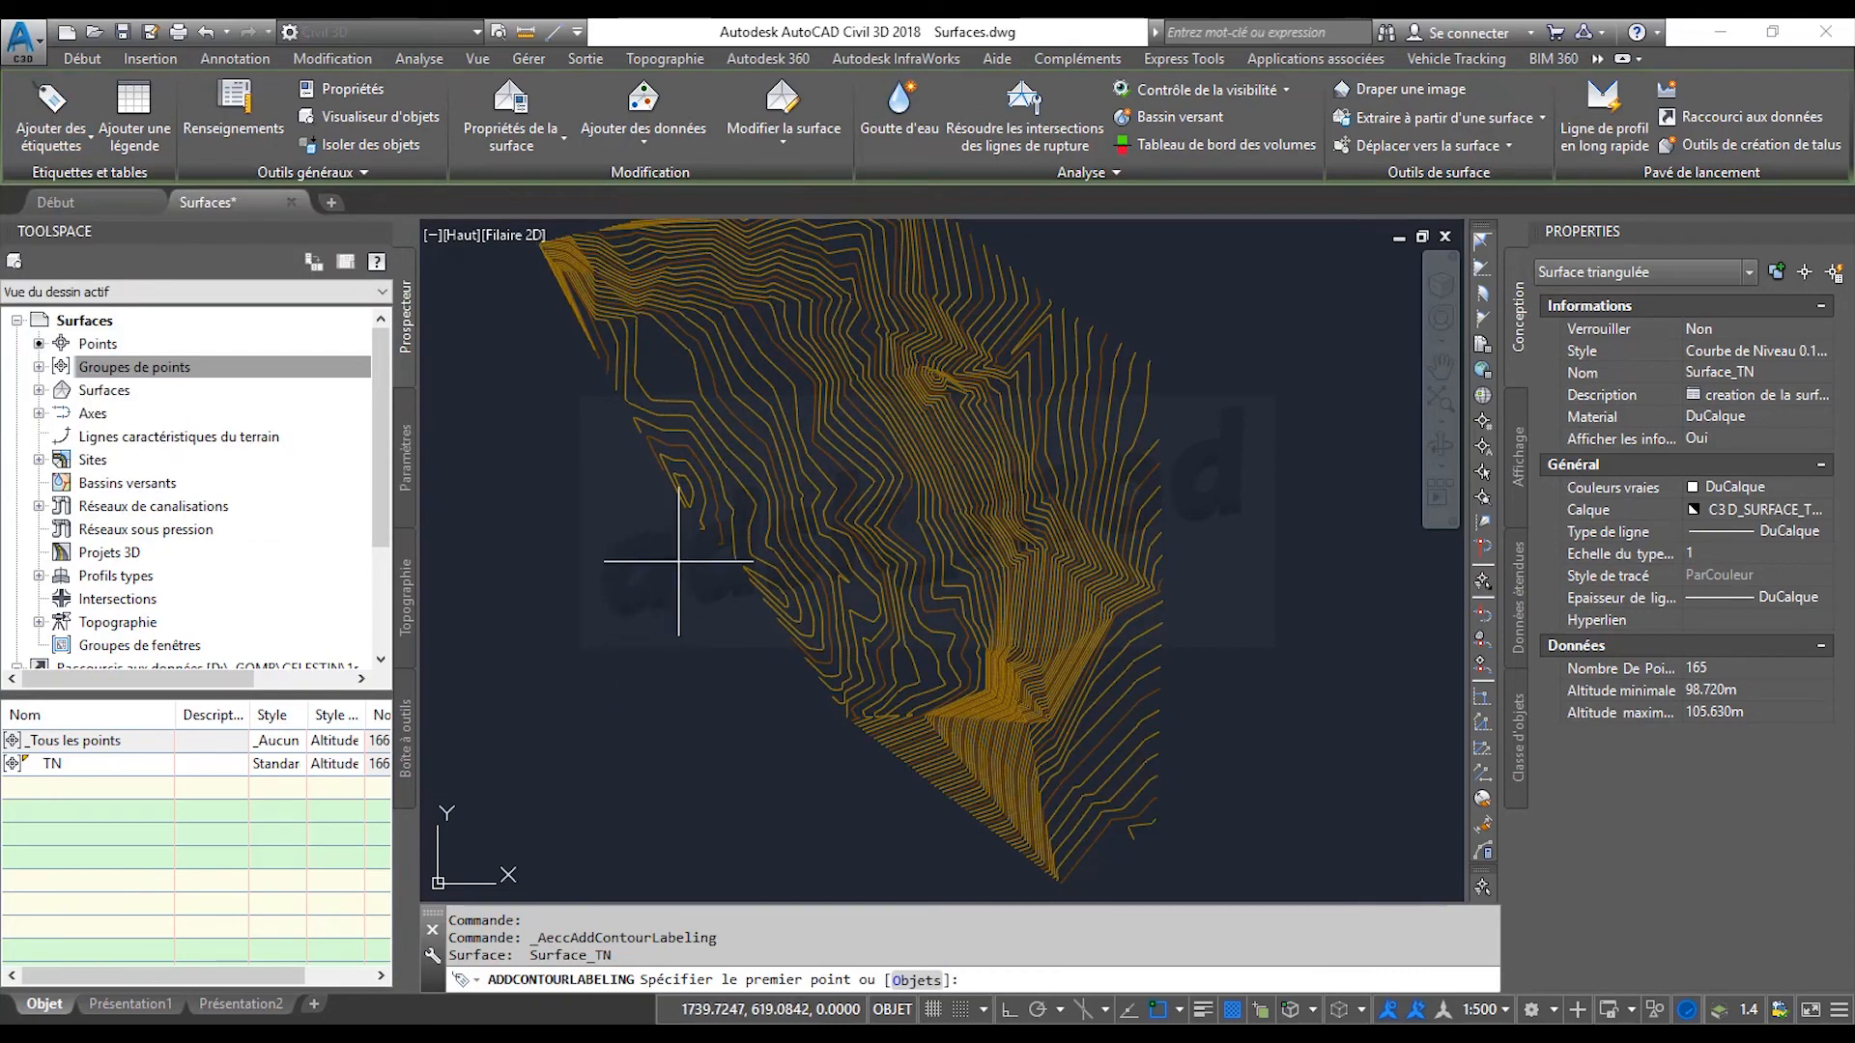
scroll(665, 498, "up", 3)
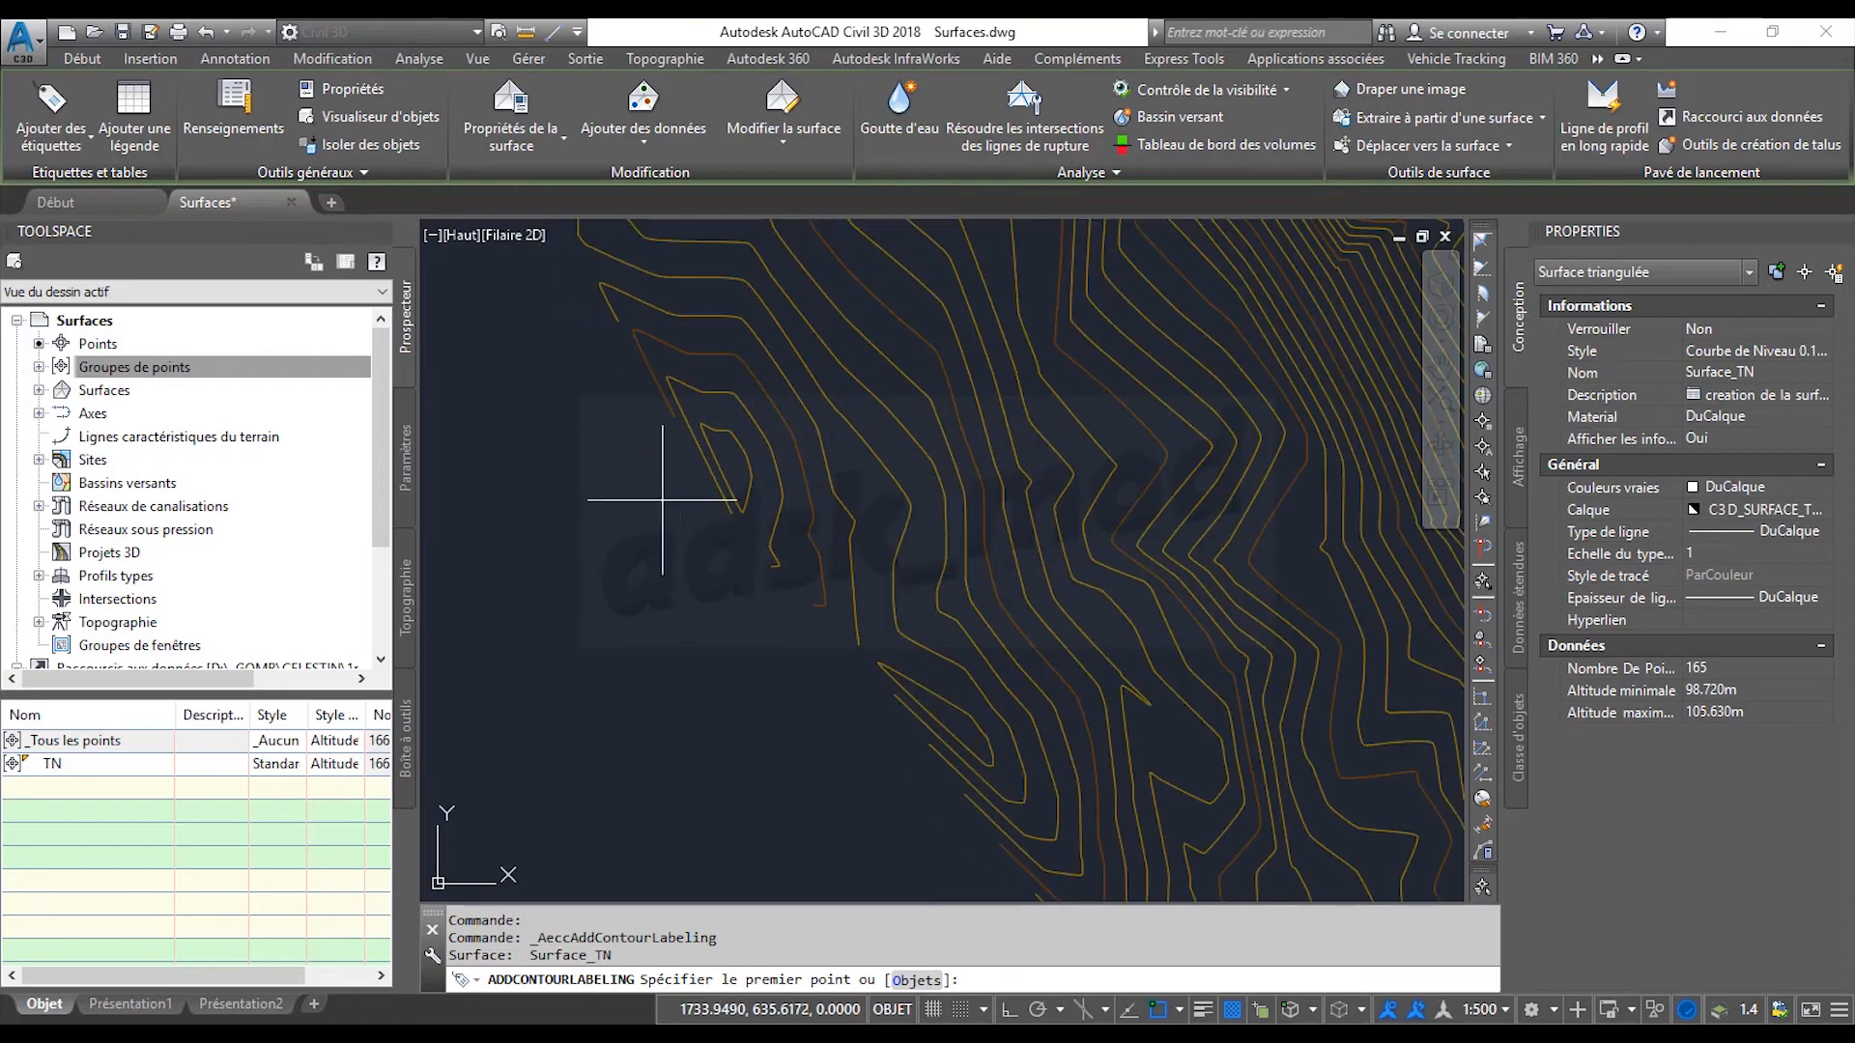
left_click(719, 487)
scroll(737, 550, "down", 5)
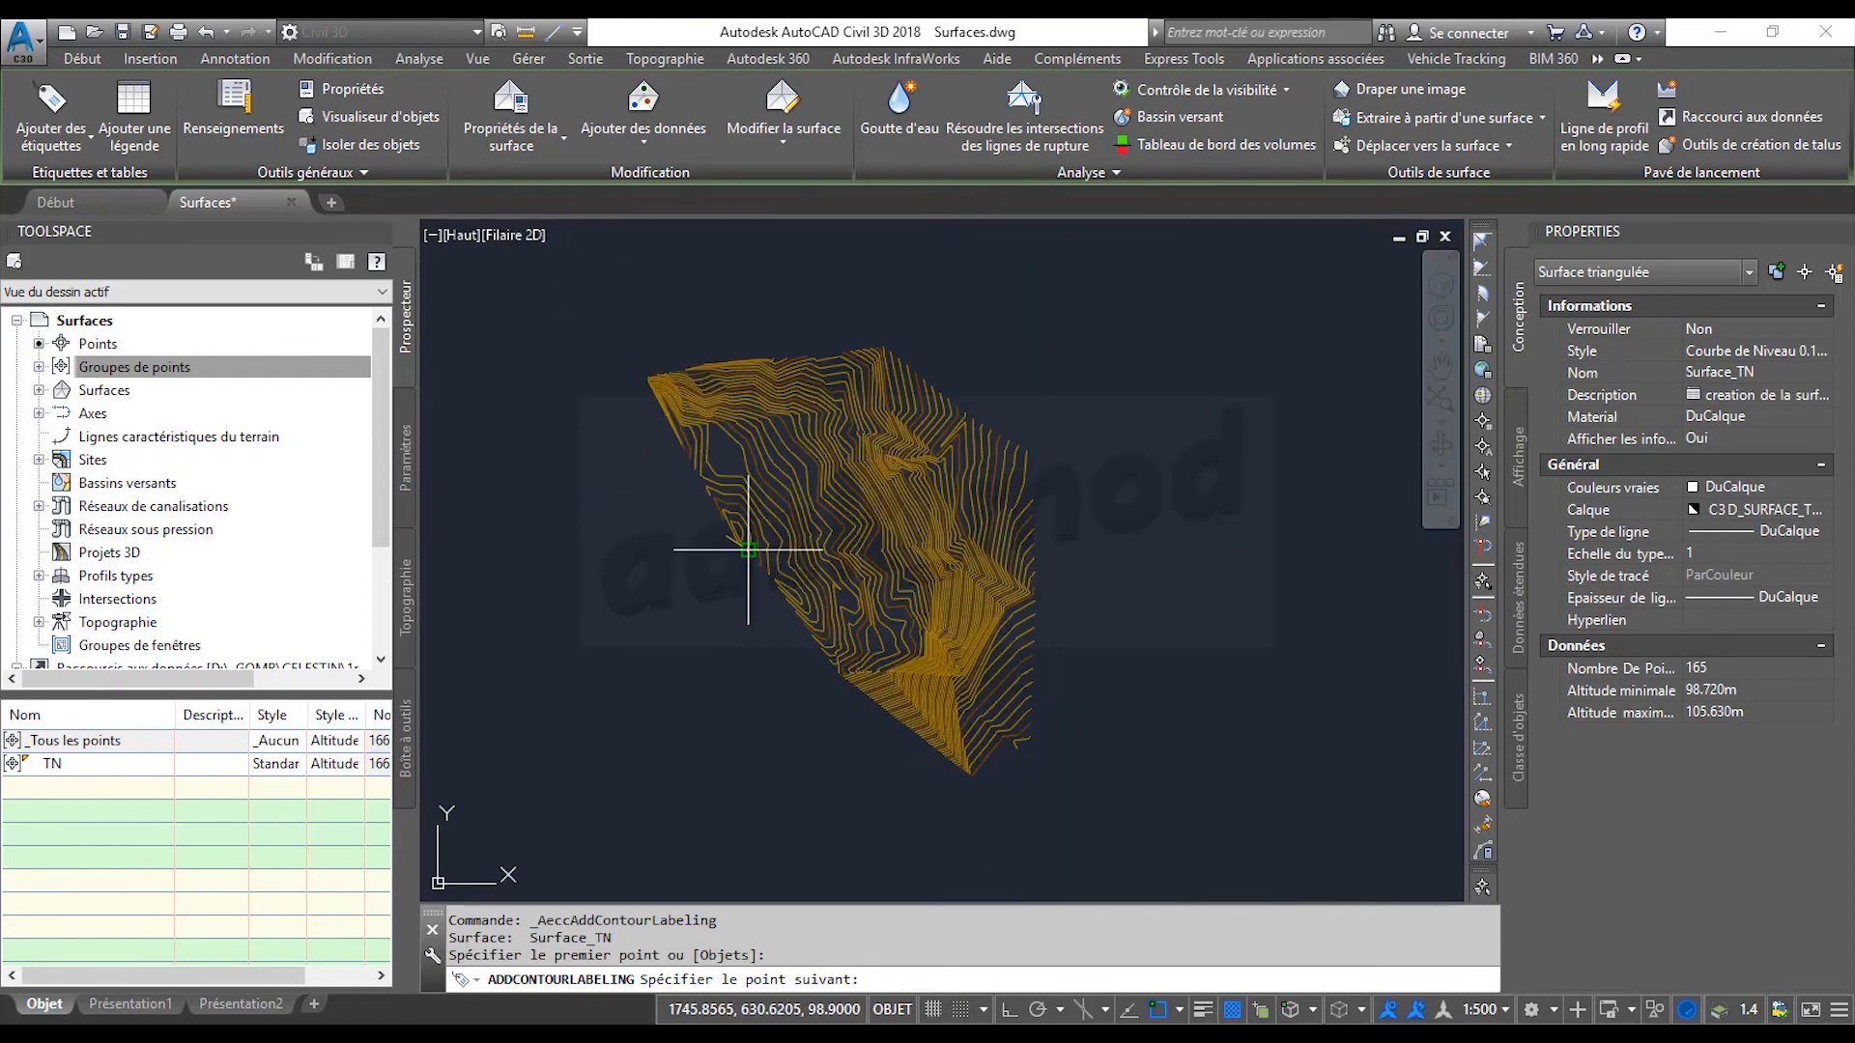
left_click(1051, 456)
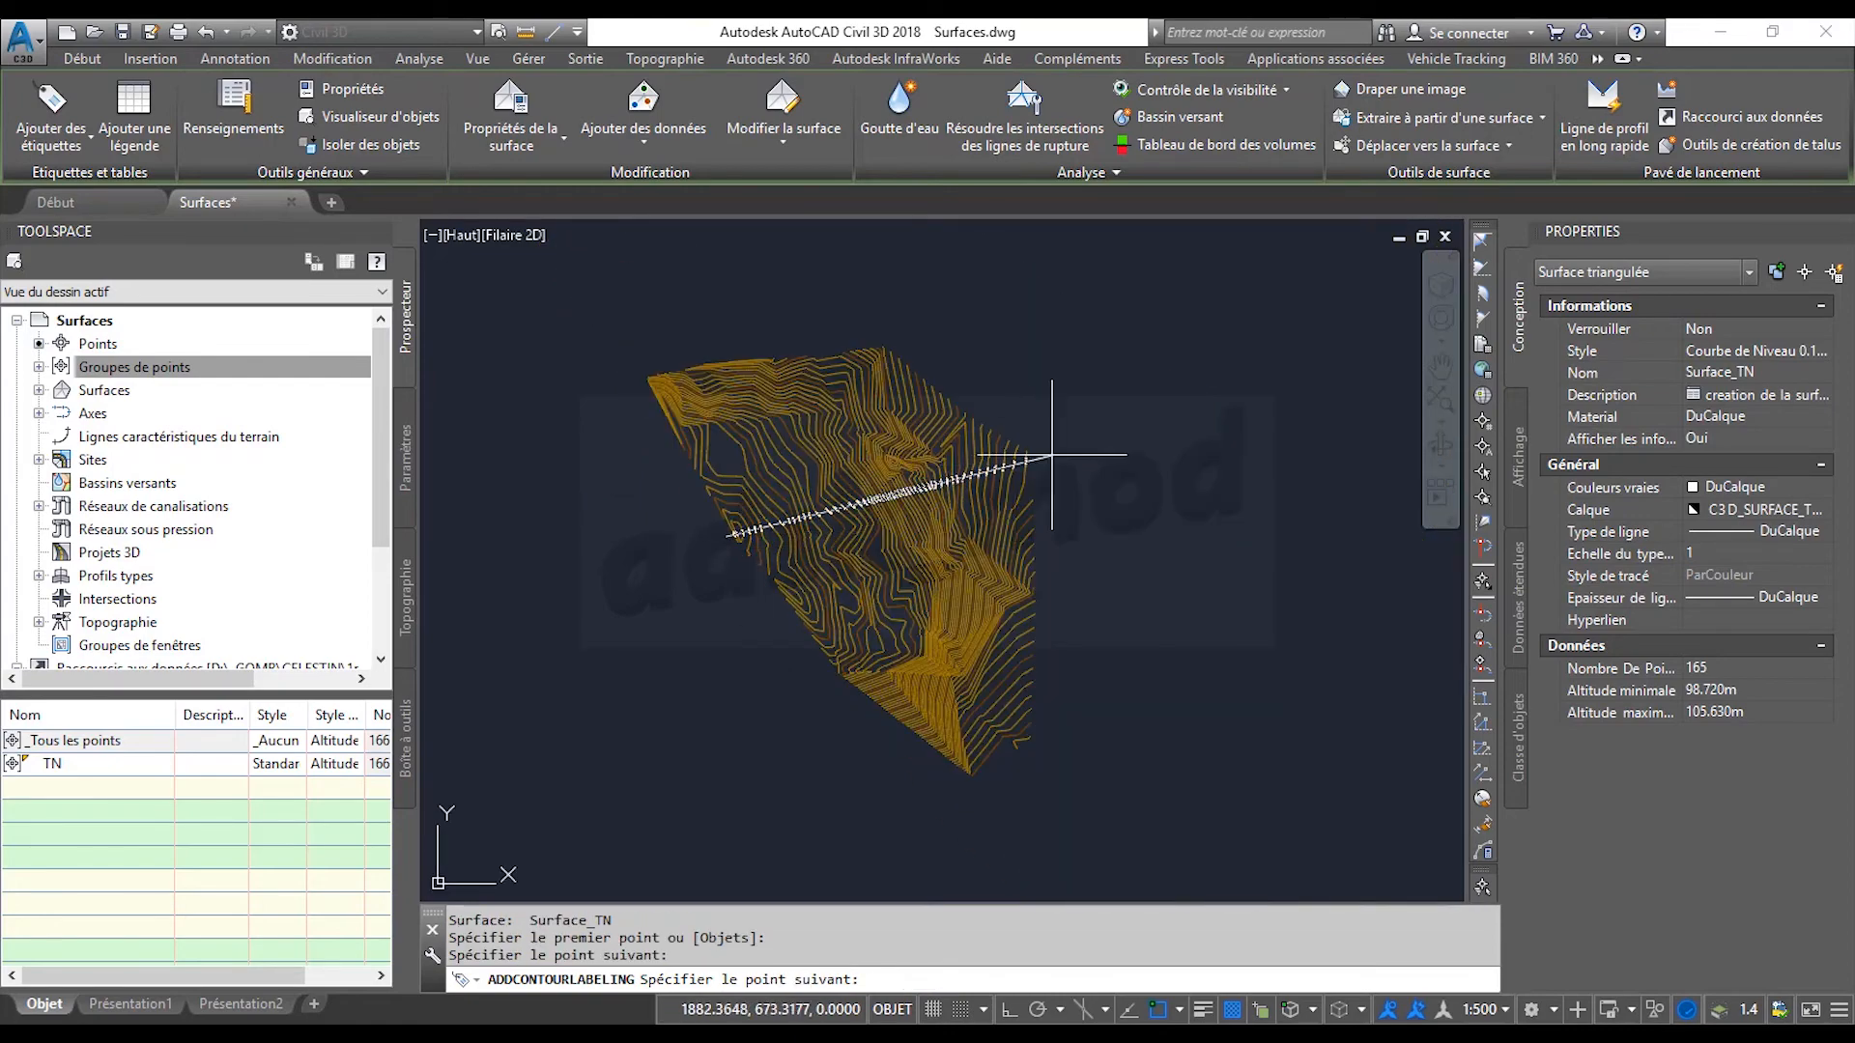
key("Return")
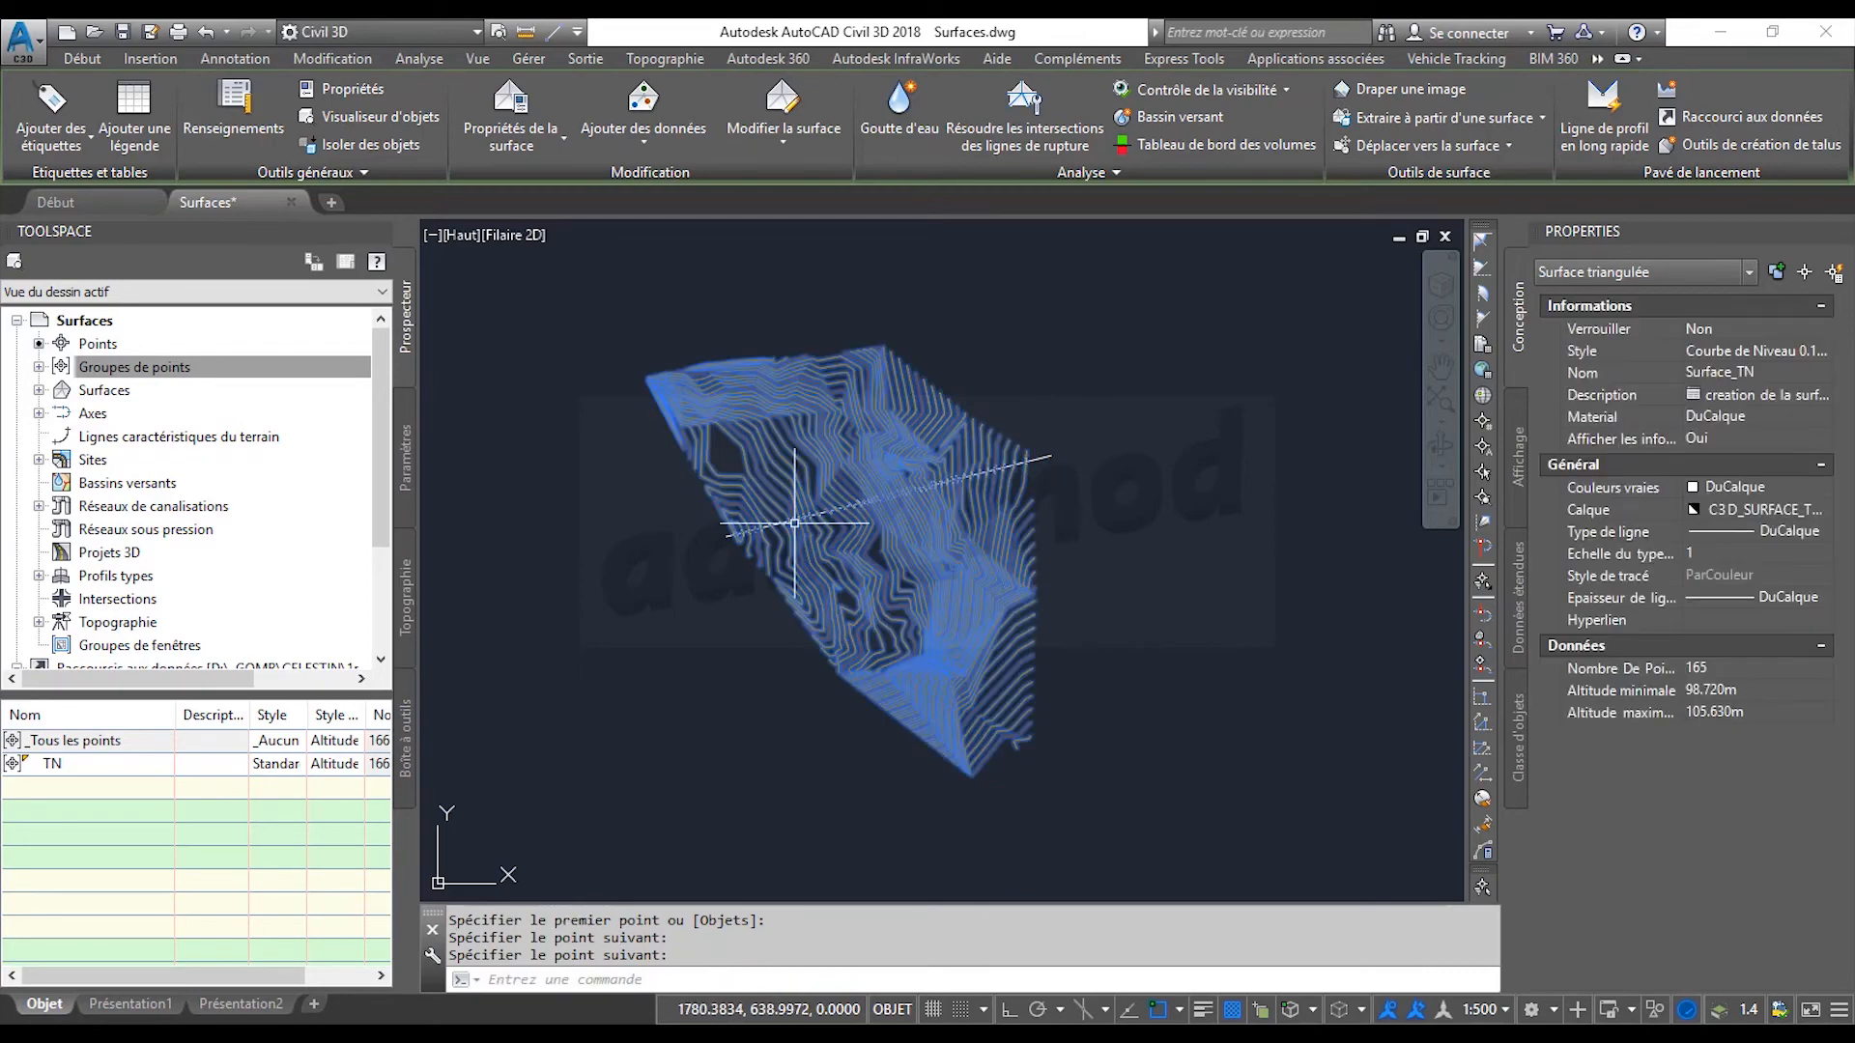
Examine the elevation labels placed on the Surface_TN contours along the label line, then clear the surface selection.
scroll(794, 523, "up", 5)
scroll(819, 661, "up", 2)
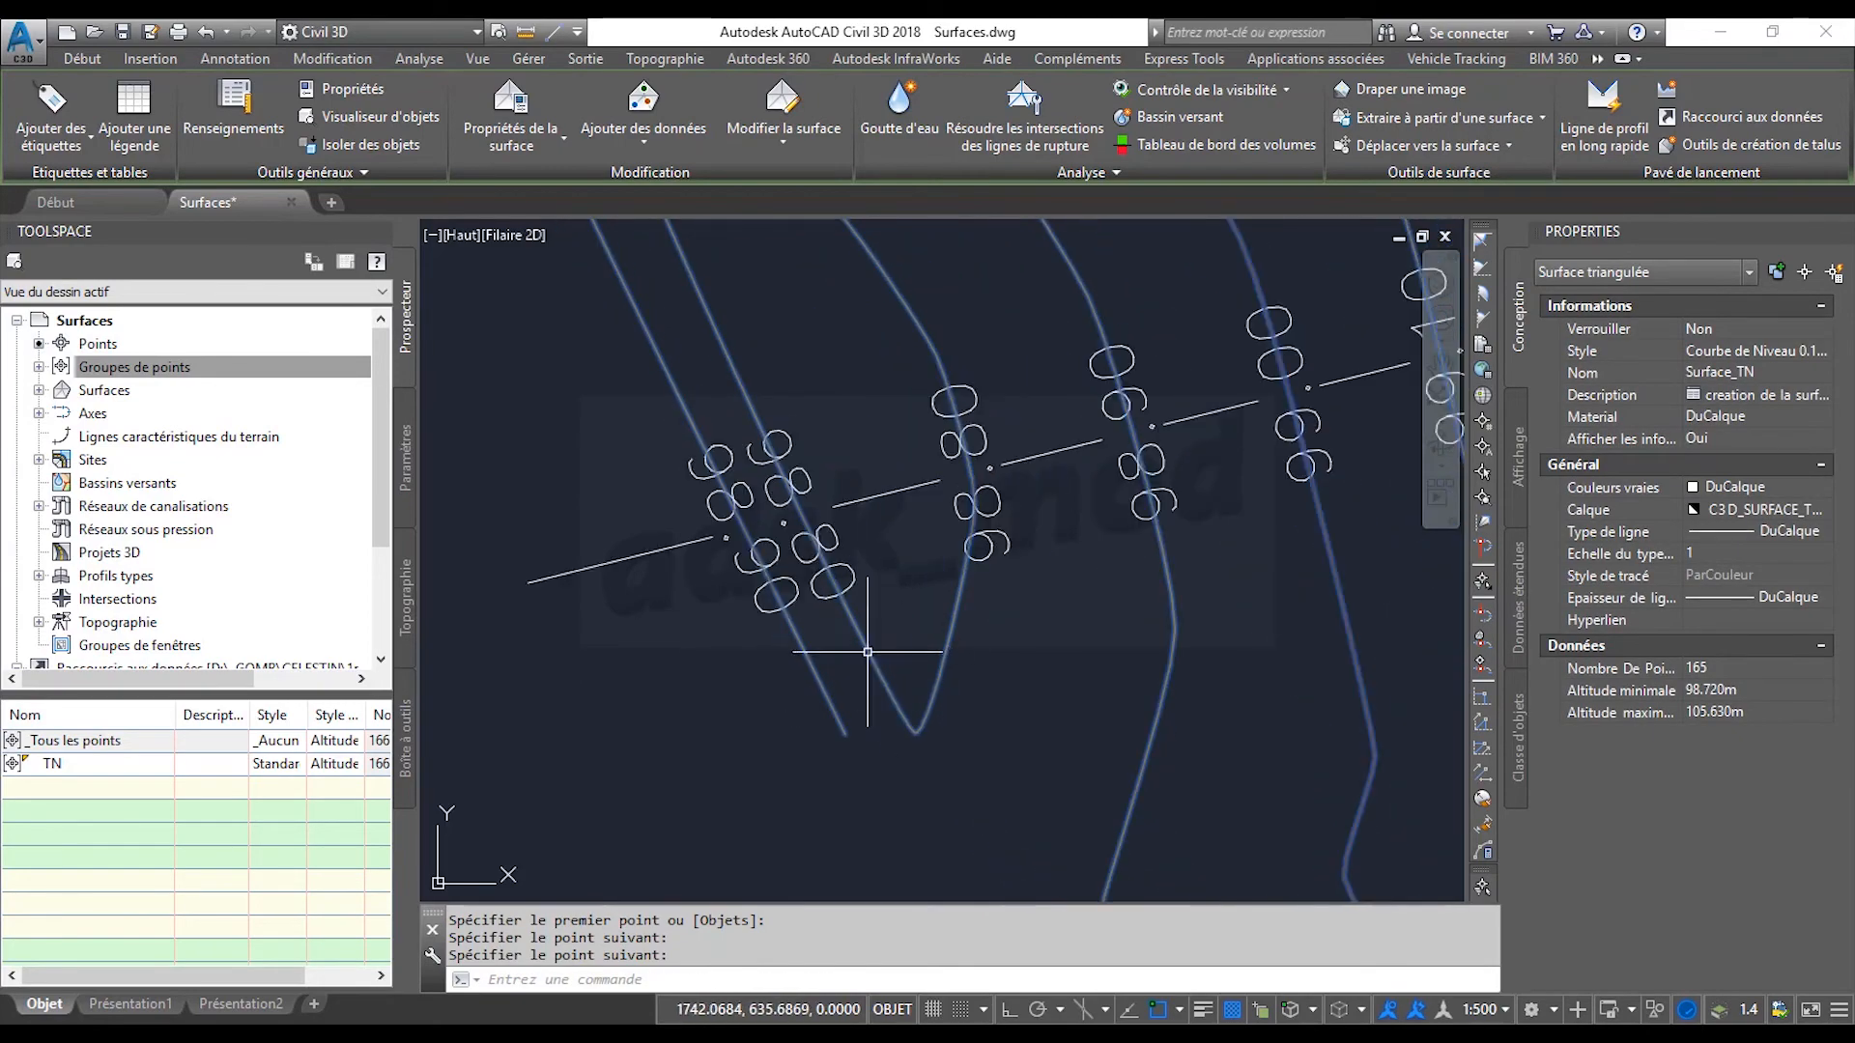
scroll(703, 601, "down", 2)
scroll(702, 601, "down", 2)
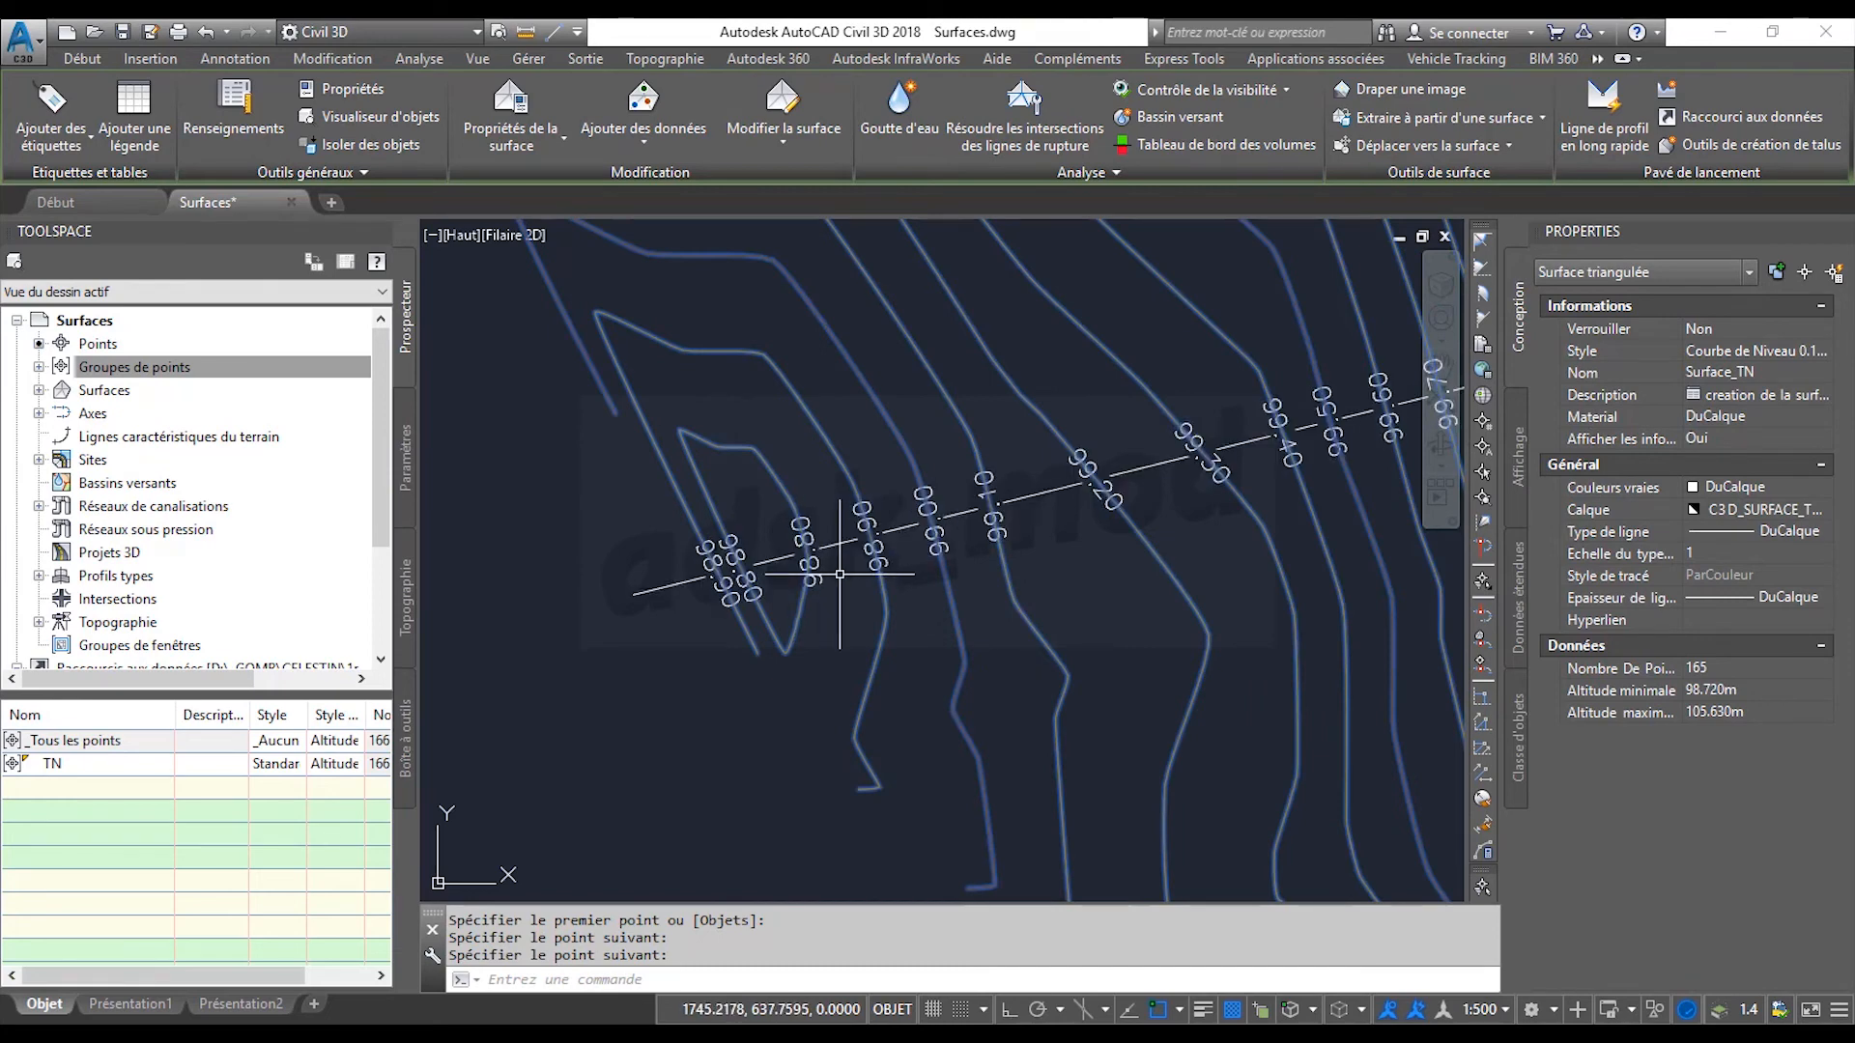
mouse_move(1032, 554)
middle_mouse_down()
mouse_move(710, 680)
mouse_move(641, 675)
middle_mouse_up()
scroll(745, 654, "down", 3)
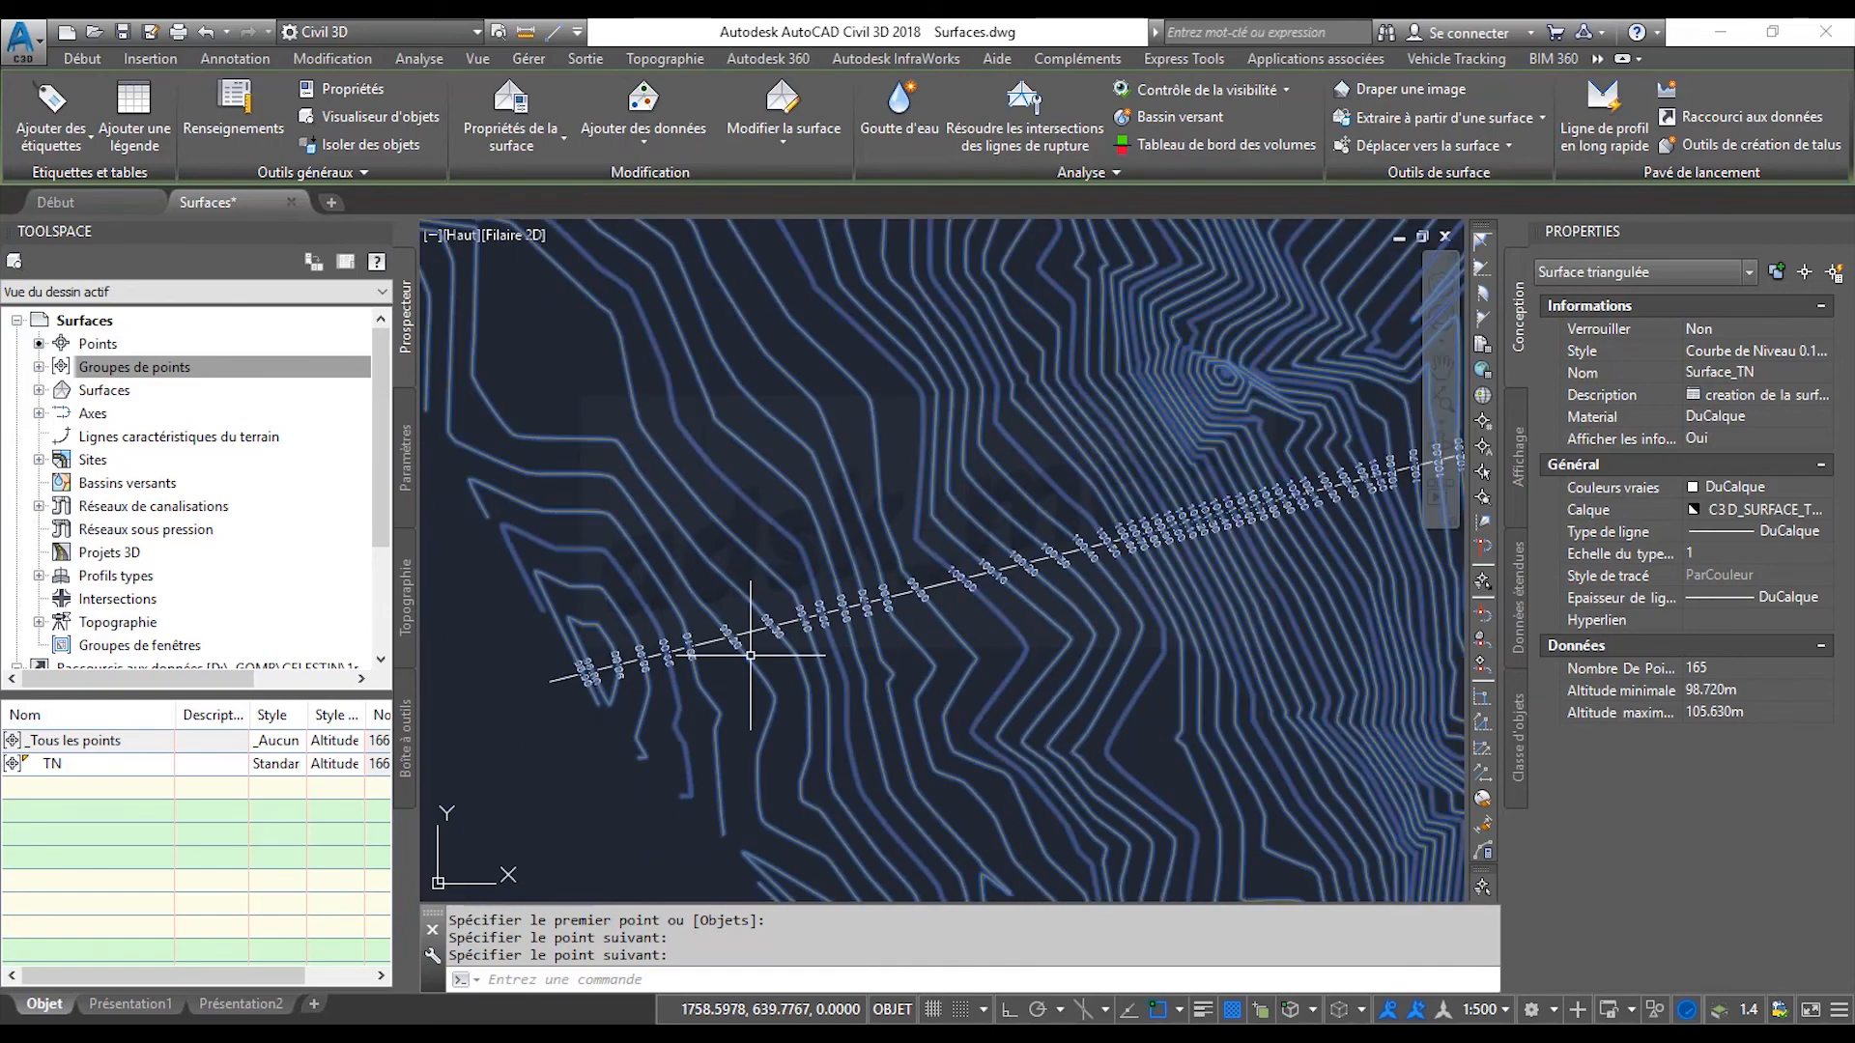
scroll(960, 600, "up", 3)
scroll(956, 618, "up", 5)
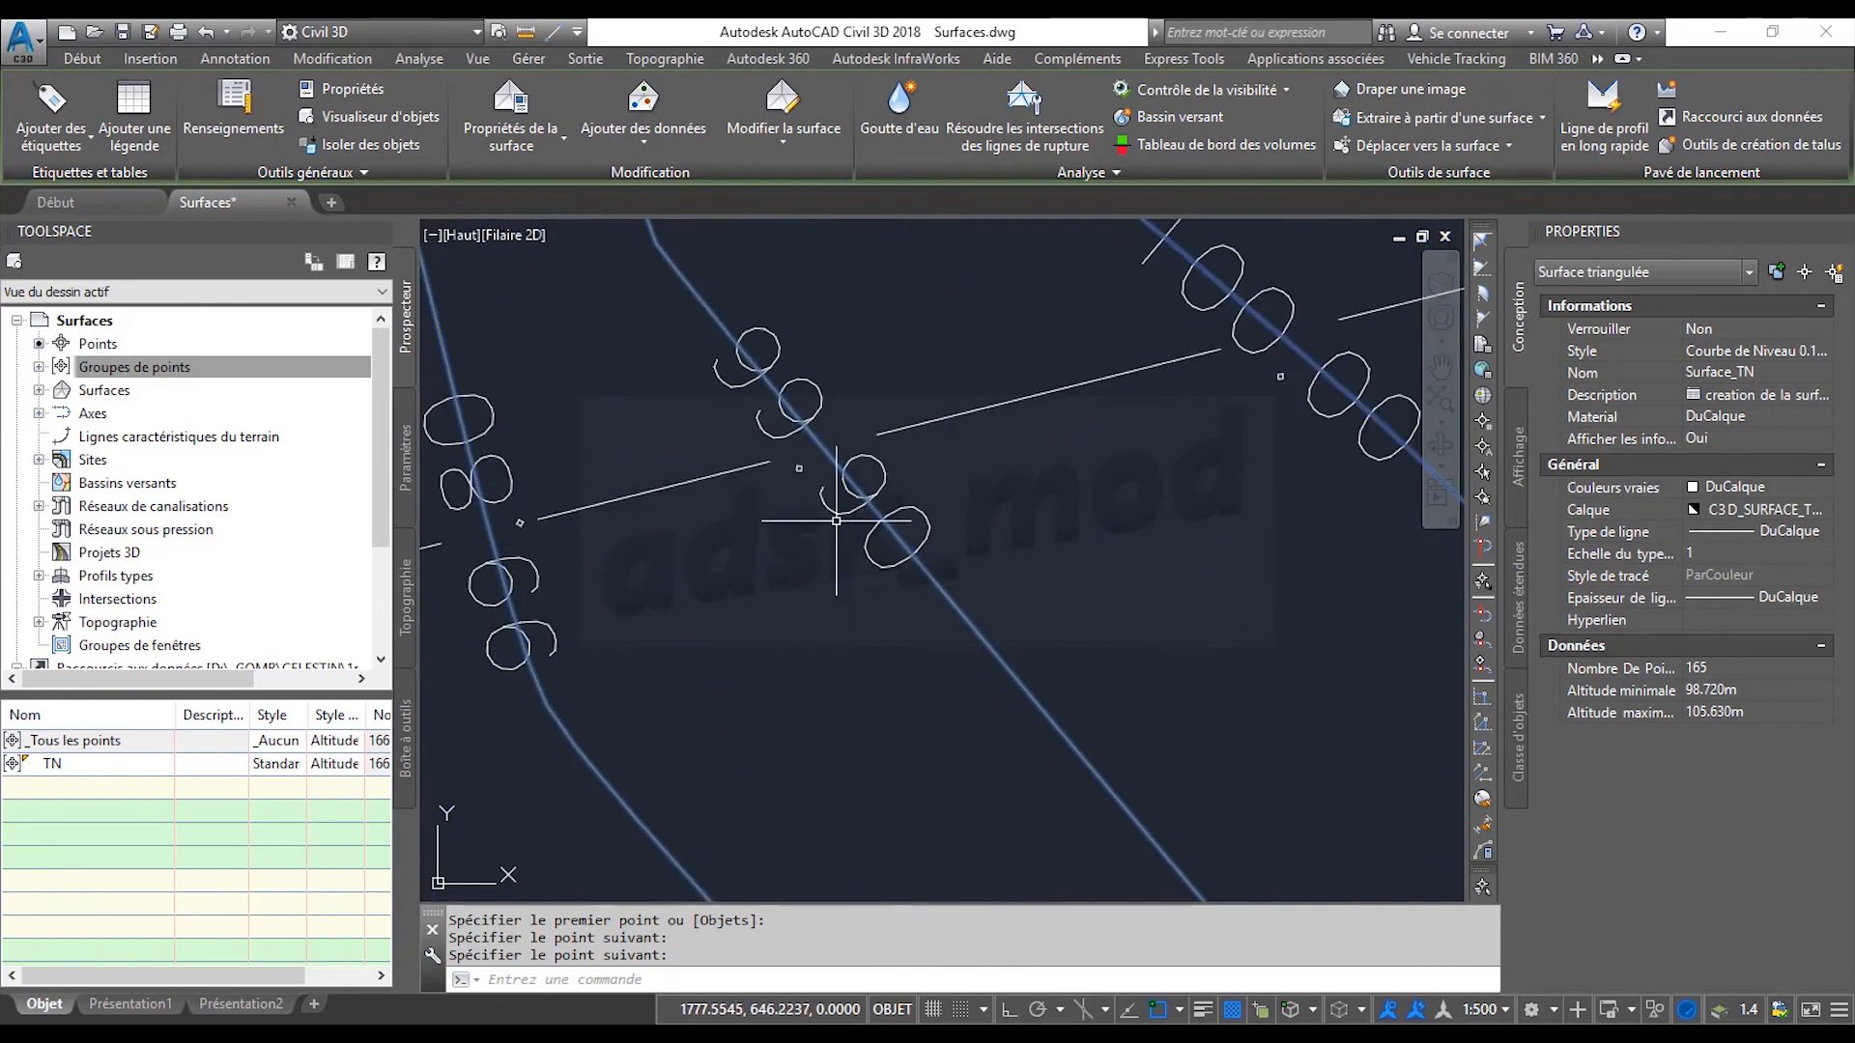
scroll(831, 561, "down", 5)
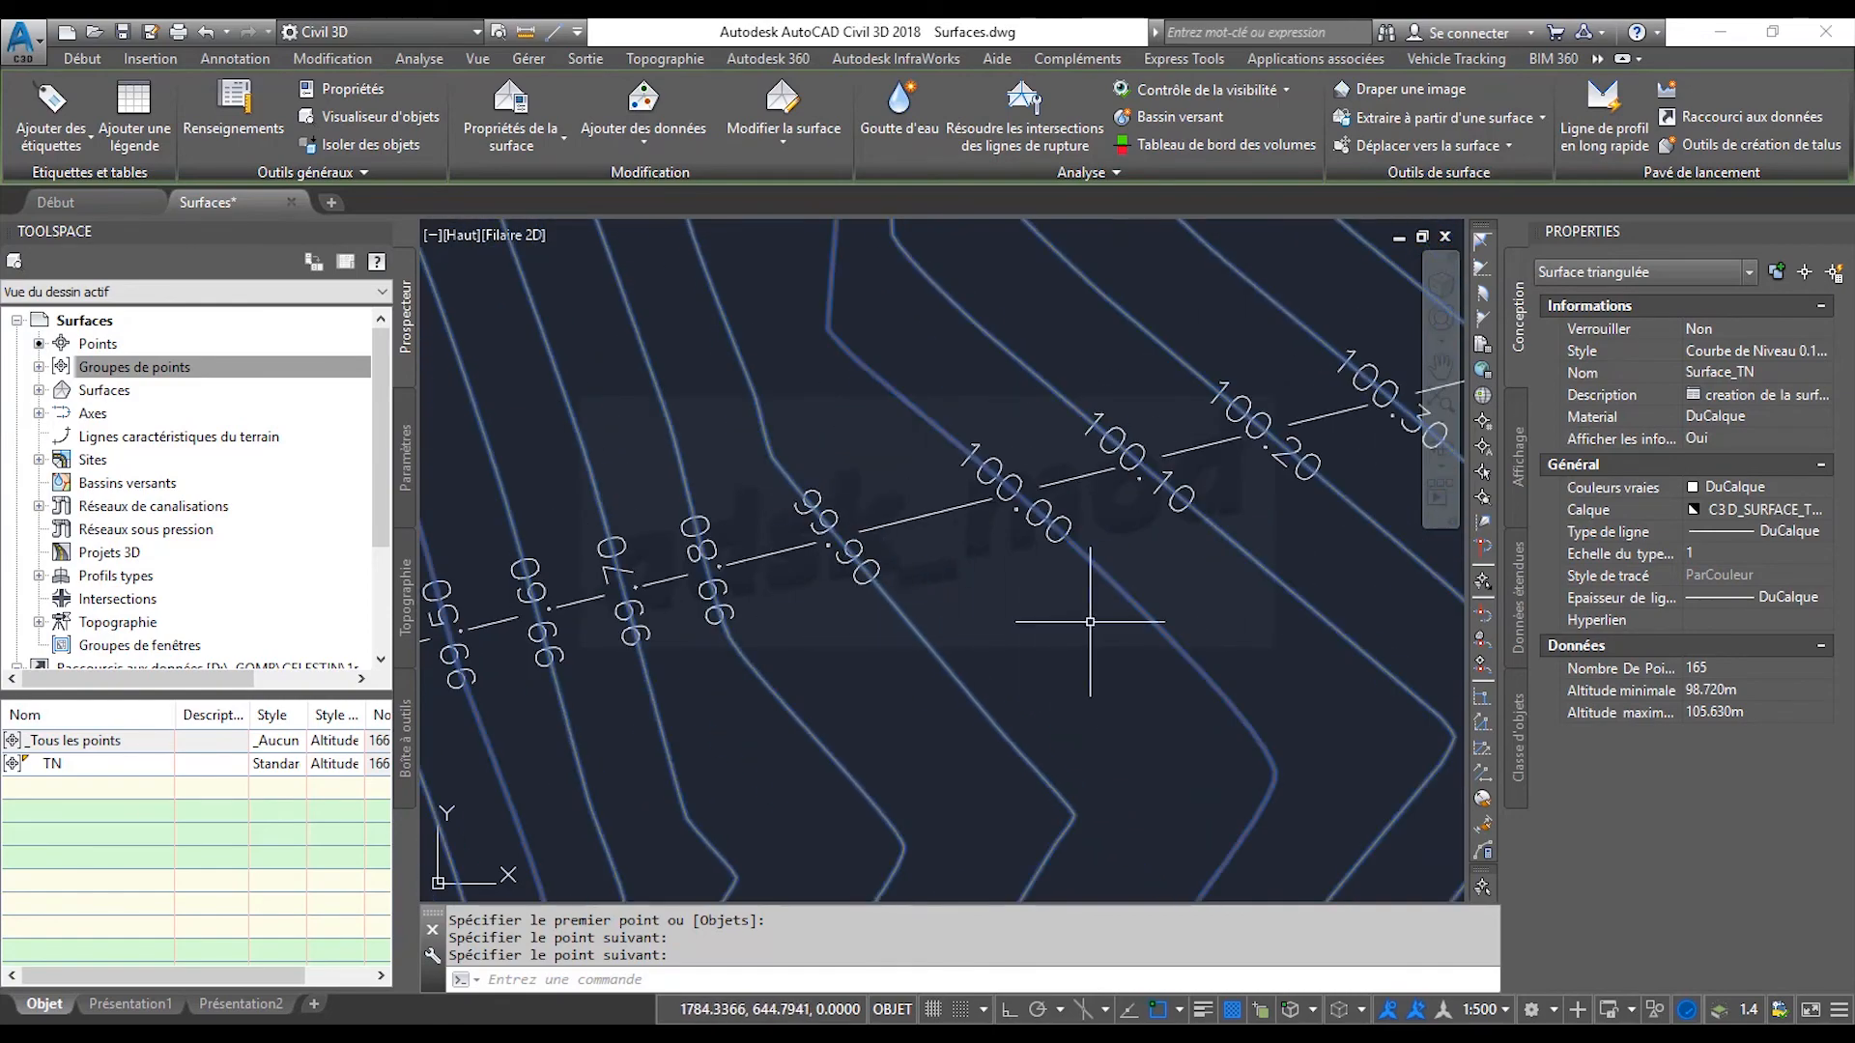
mouse_move(1090, 621)
middle_mouse_down()
mouse_move(1085, 639)
mouse_move(751, 689)
middle_mouse_up()
scroll(1005, 609, "up", 2)
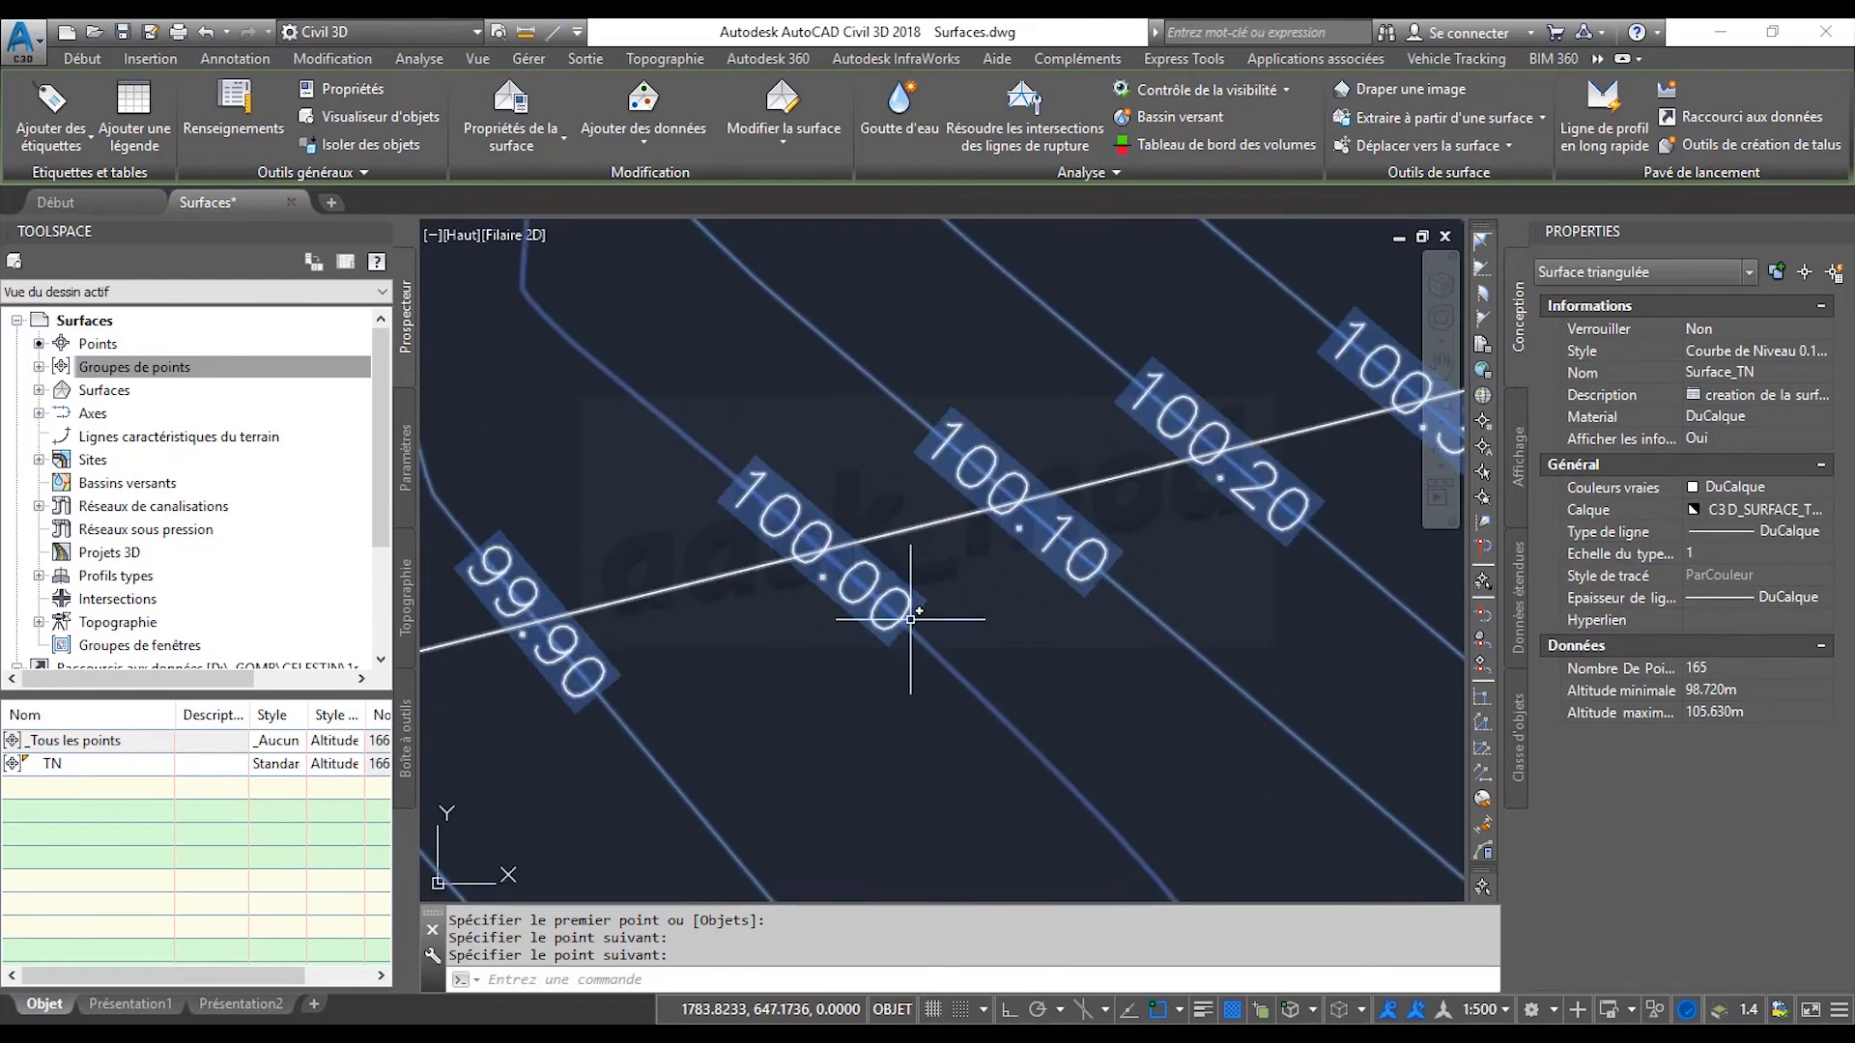
middle_click_drag(1101, 609, 802, 754)
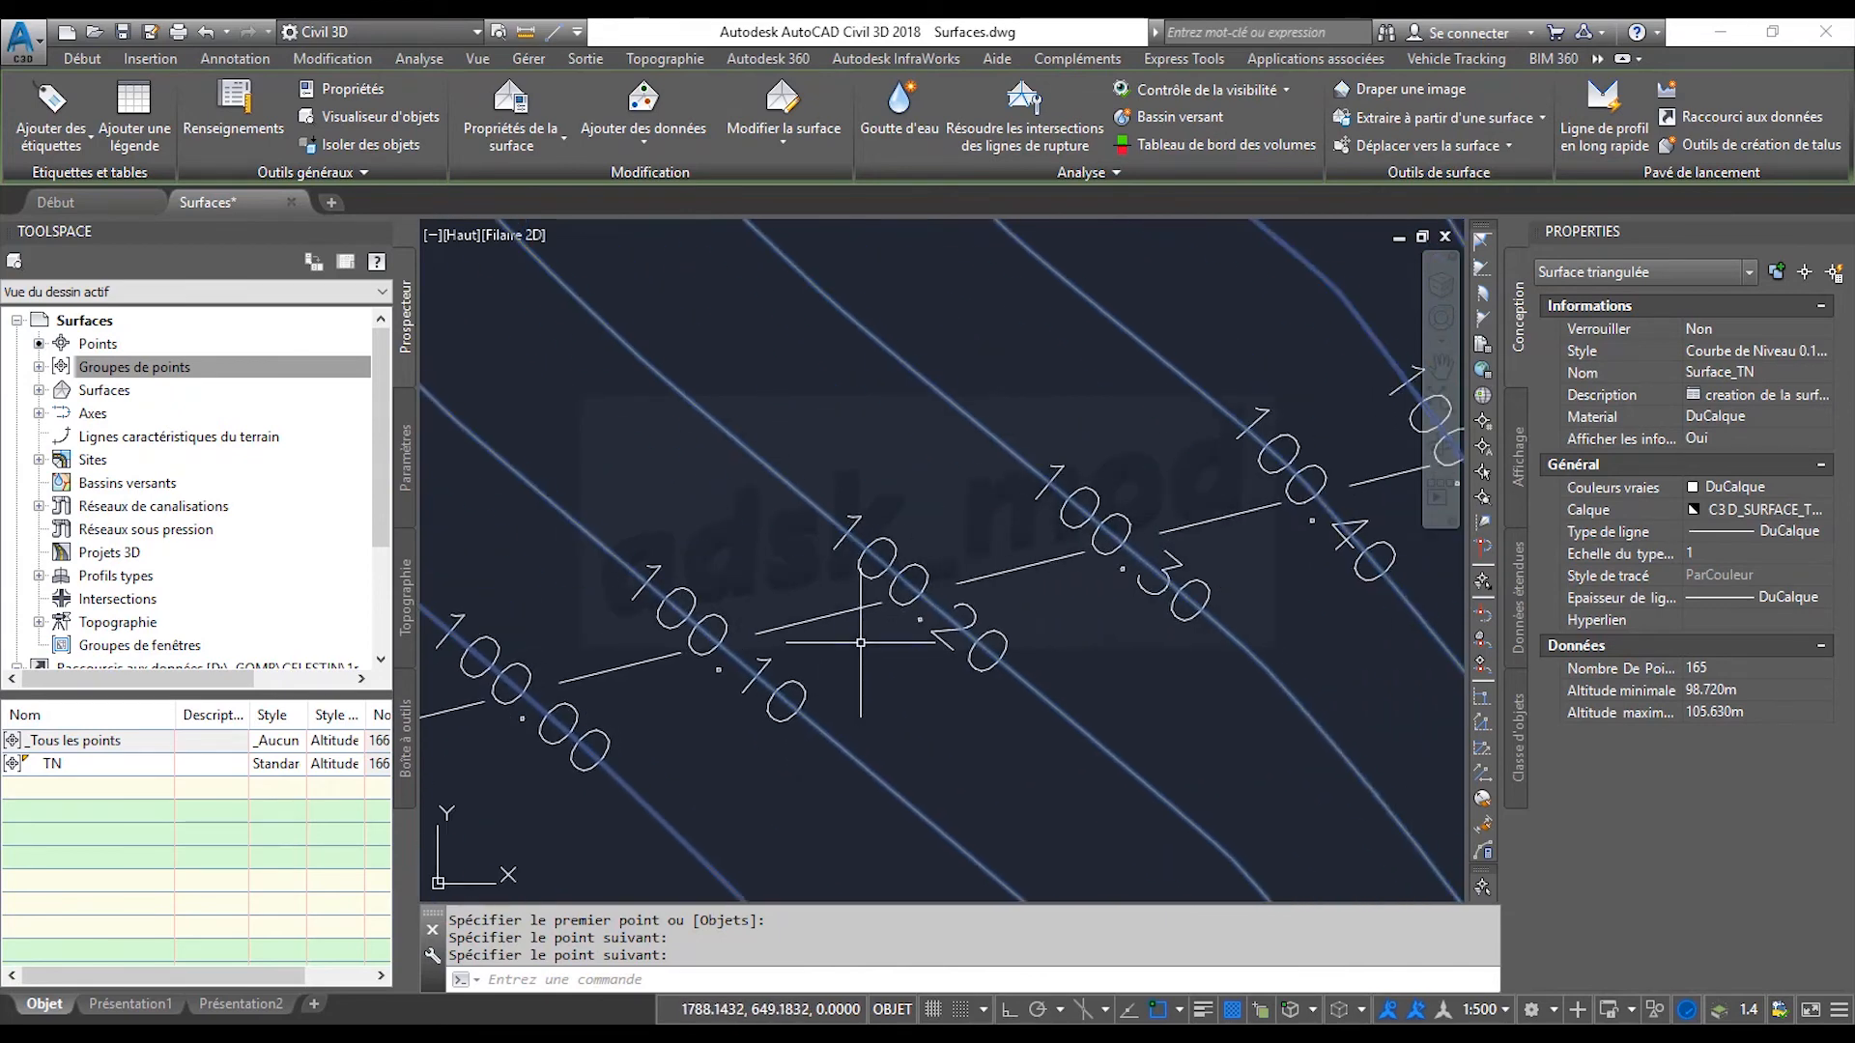
mouse_move(1191, 630)
middle_mouse_down()
mouse_move(1086, 687)
mouse_move(1024, 693)
middle_mouse_up()
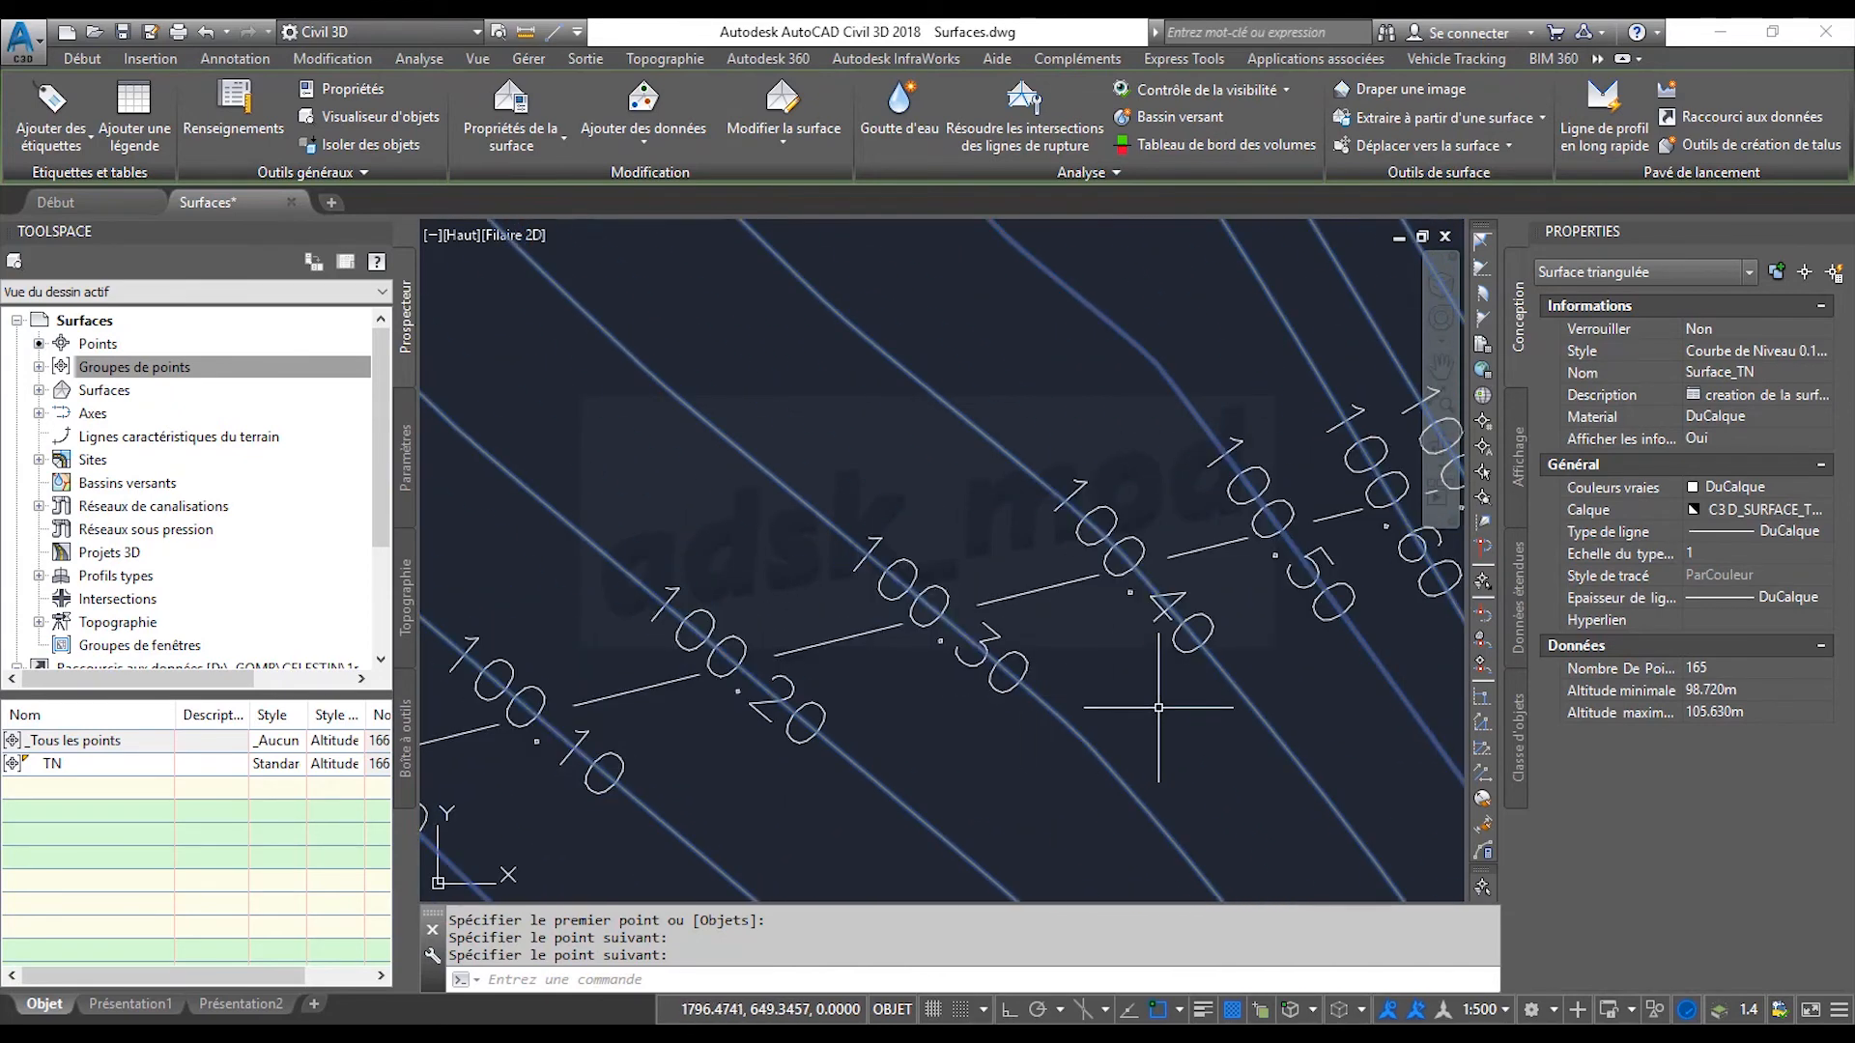
middle_click_drag(1239, 703, 925, 746)
scroll(1072, 752, "down", 1)
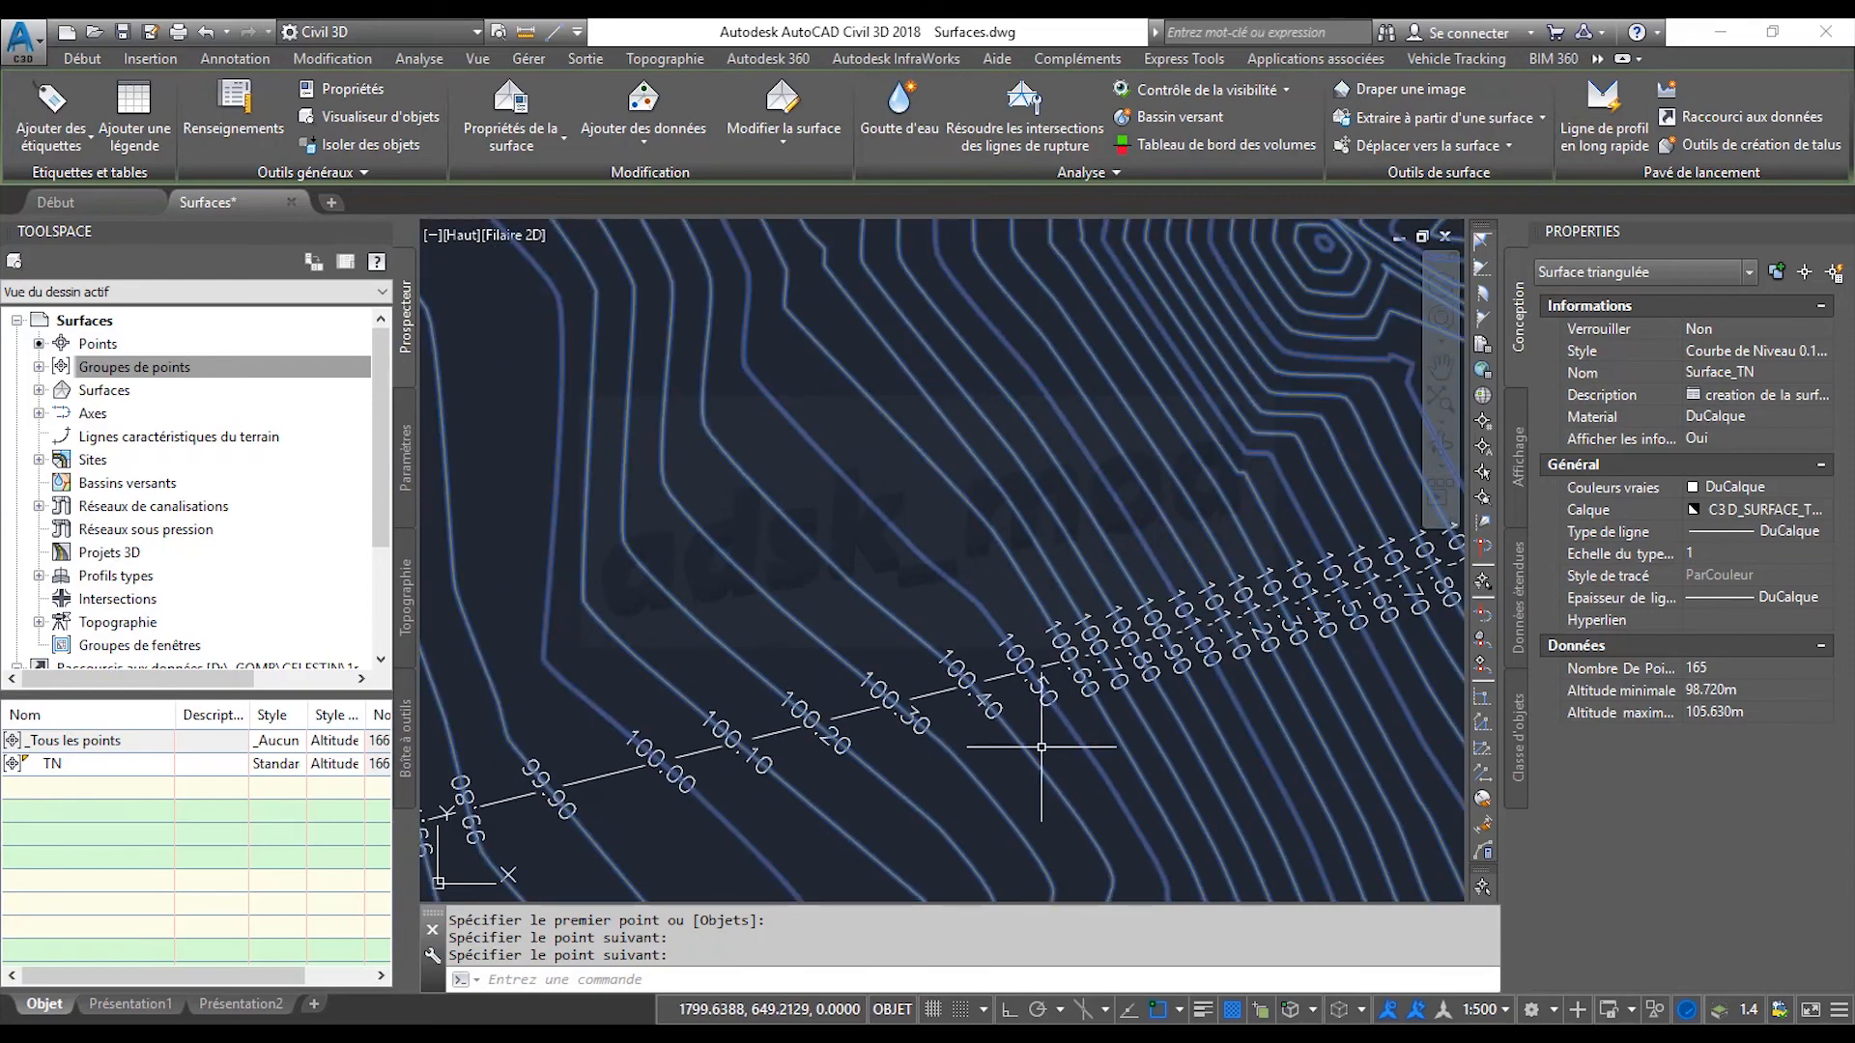
scroll(1053, 666, "down", 1)
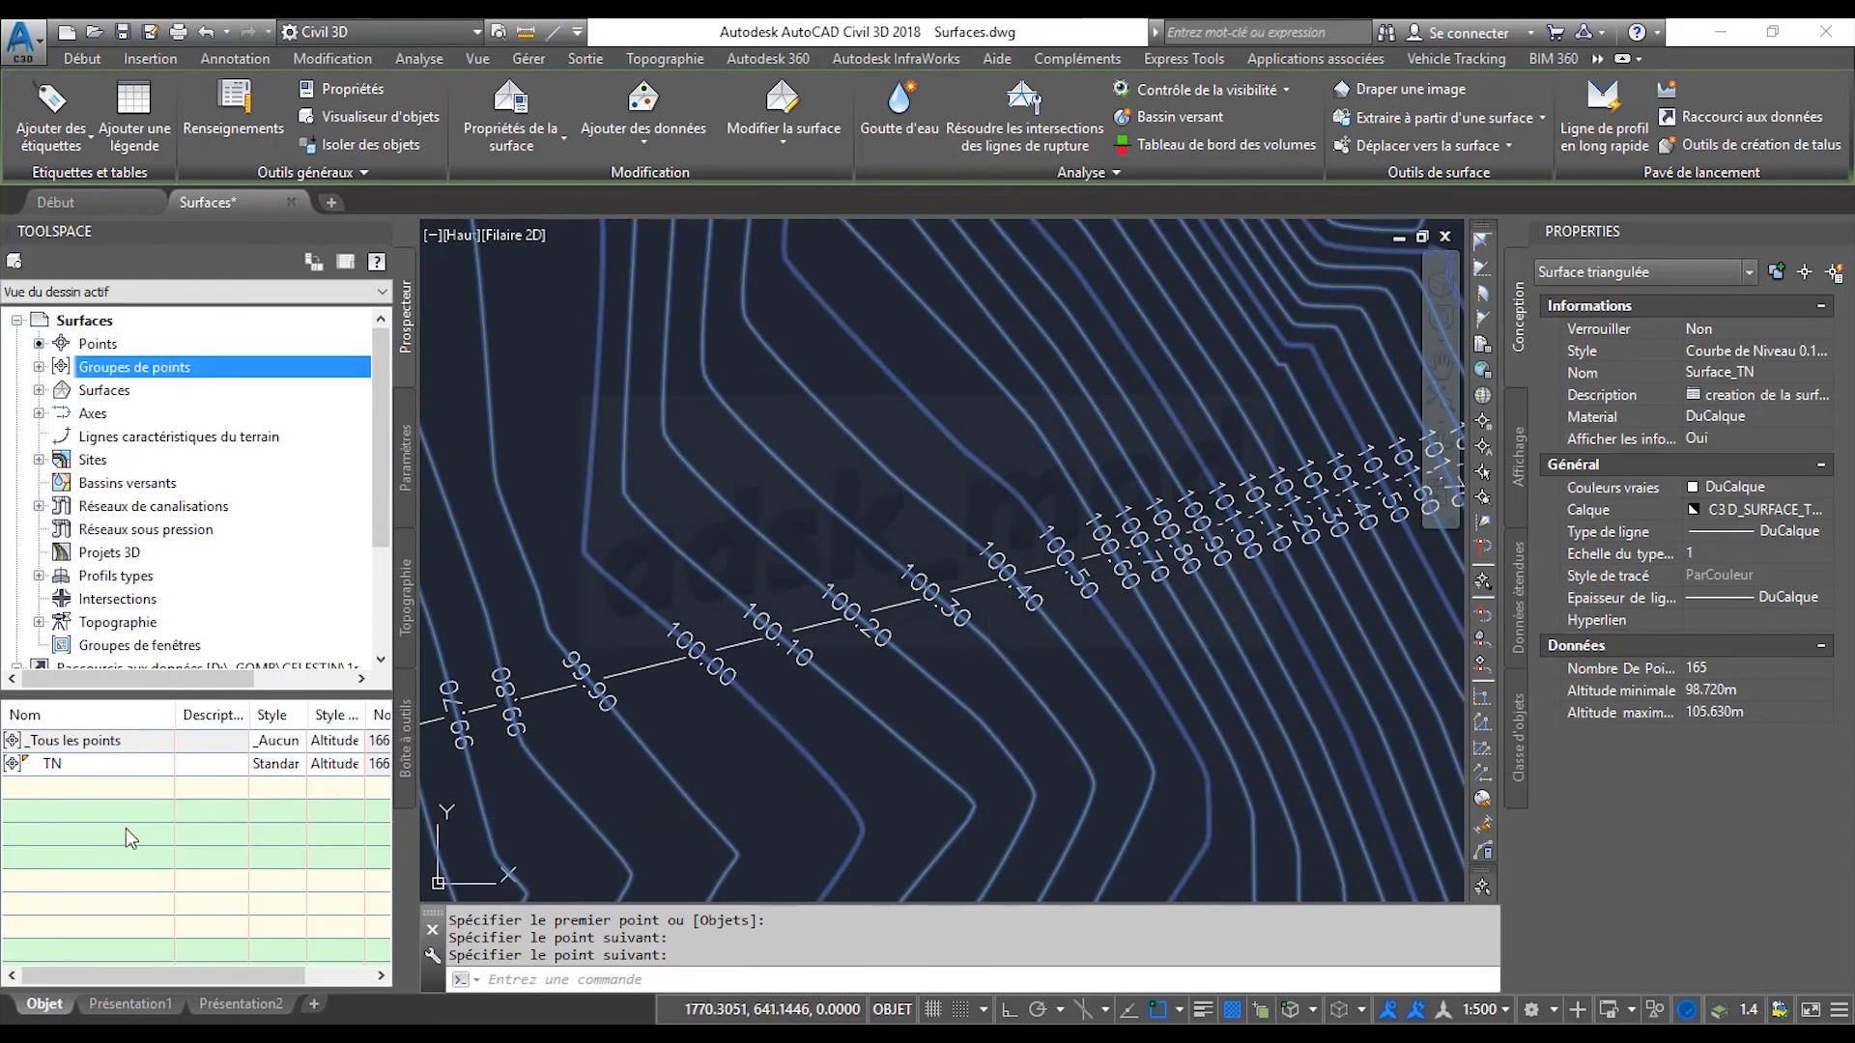
scroll(847, 734, "down", 3)
scroll(846, 735, "down", 5)
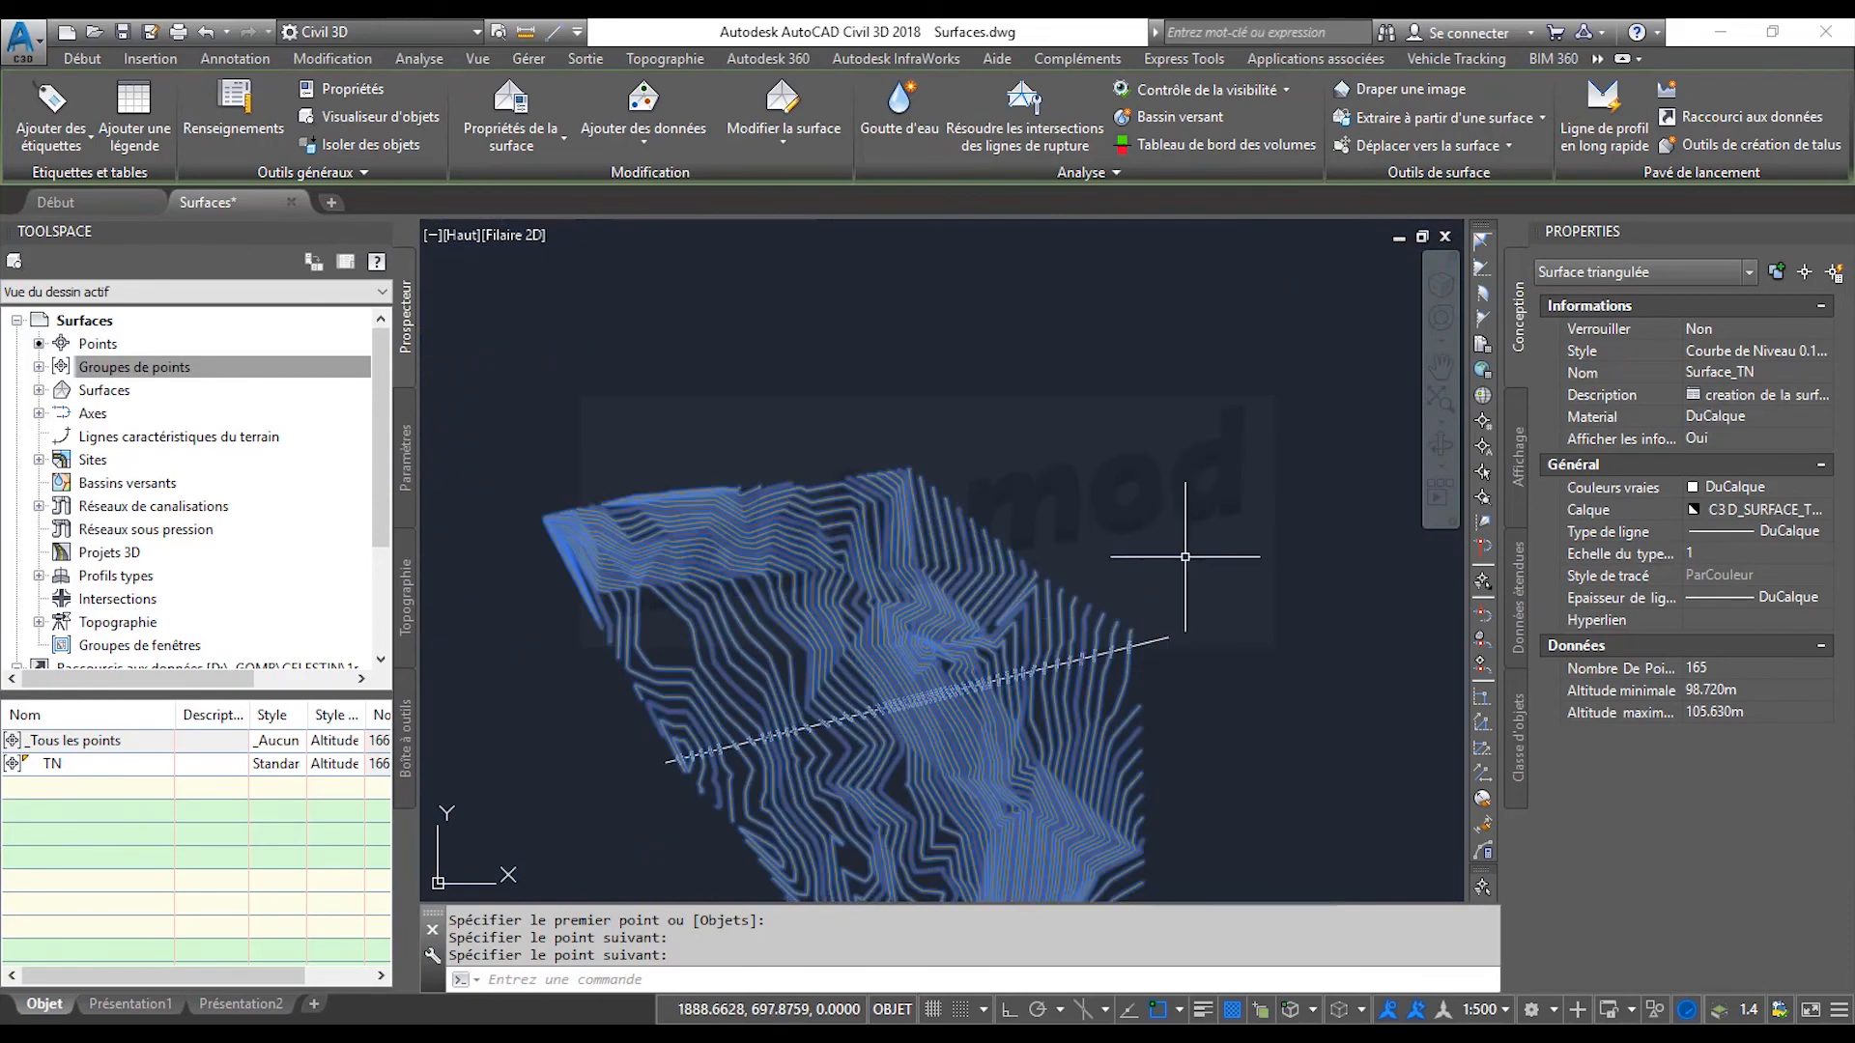
key("Escape")
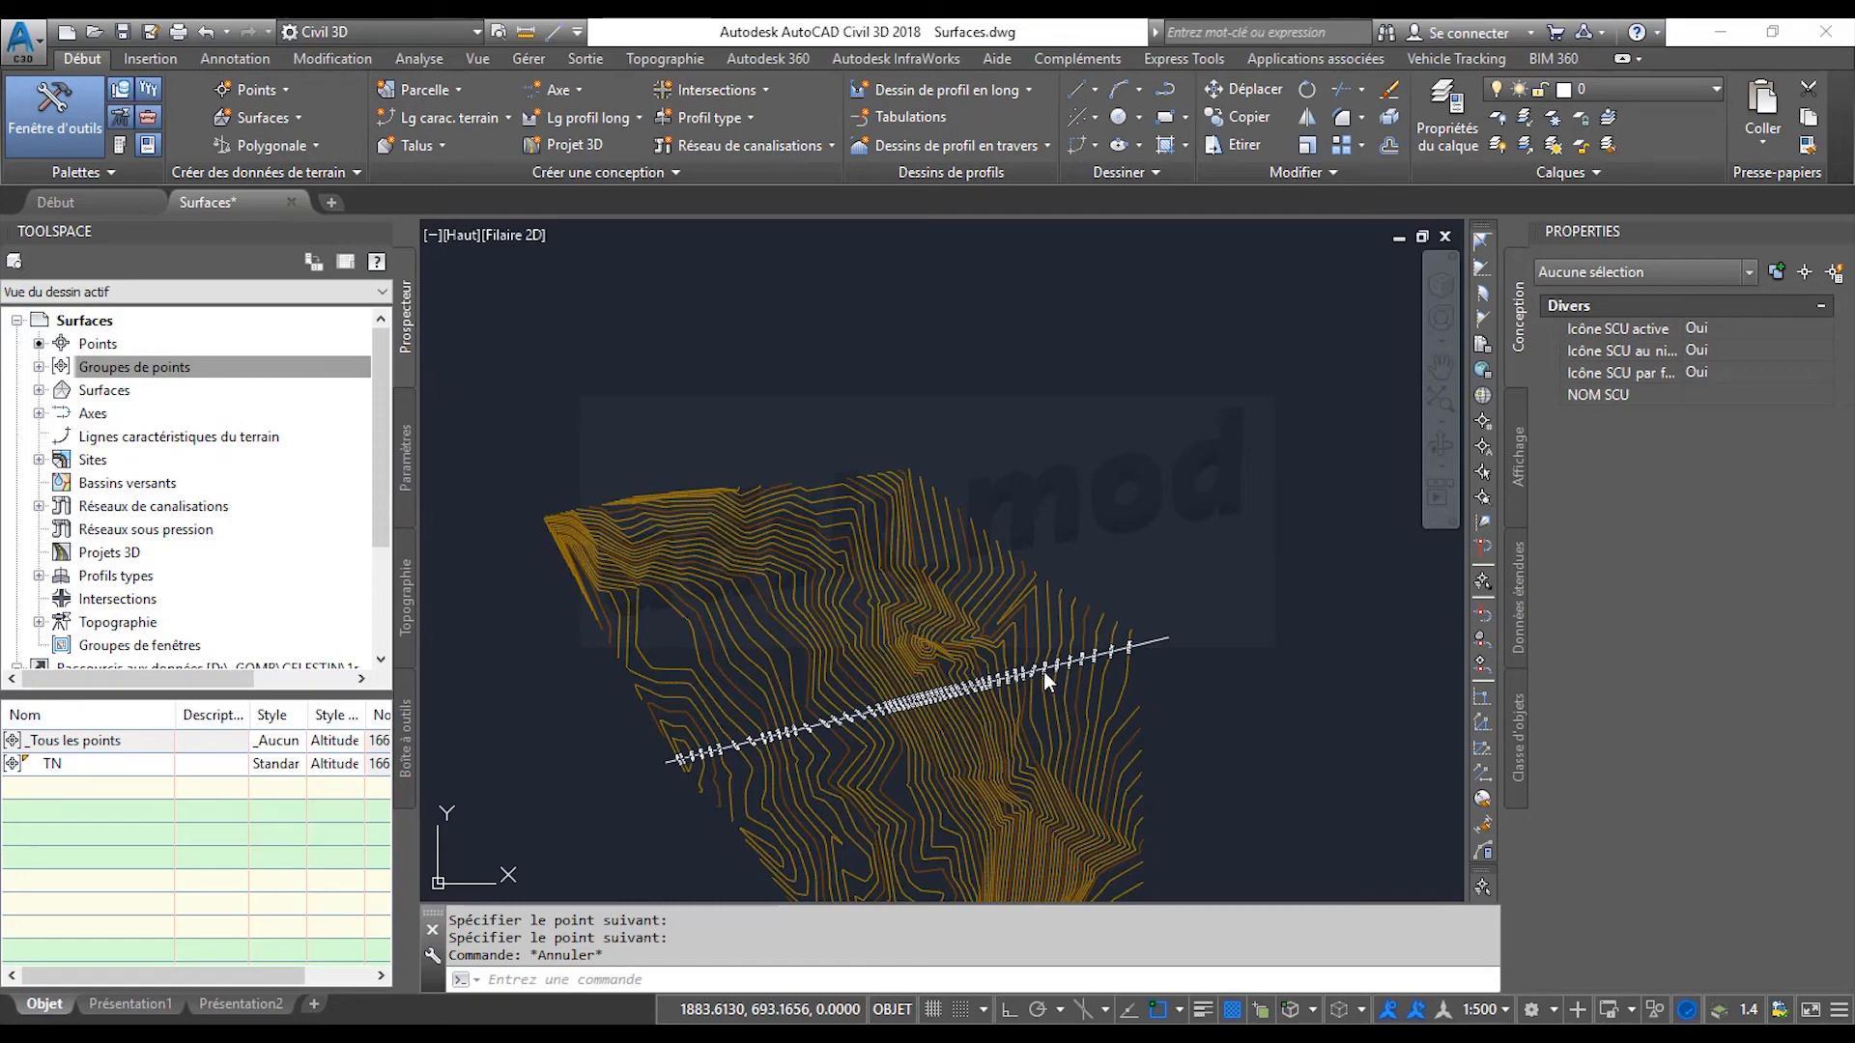
Select the contour label group crossing Surface_TN and widen the properties palette so its label style names are readable.
scroll(1043, 676, "up", 5)
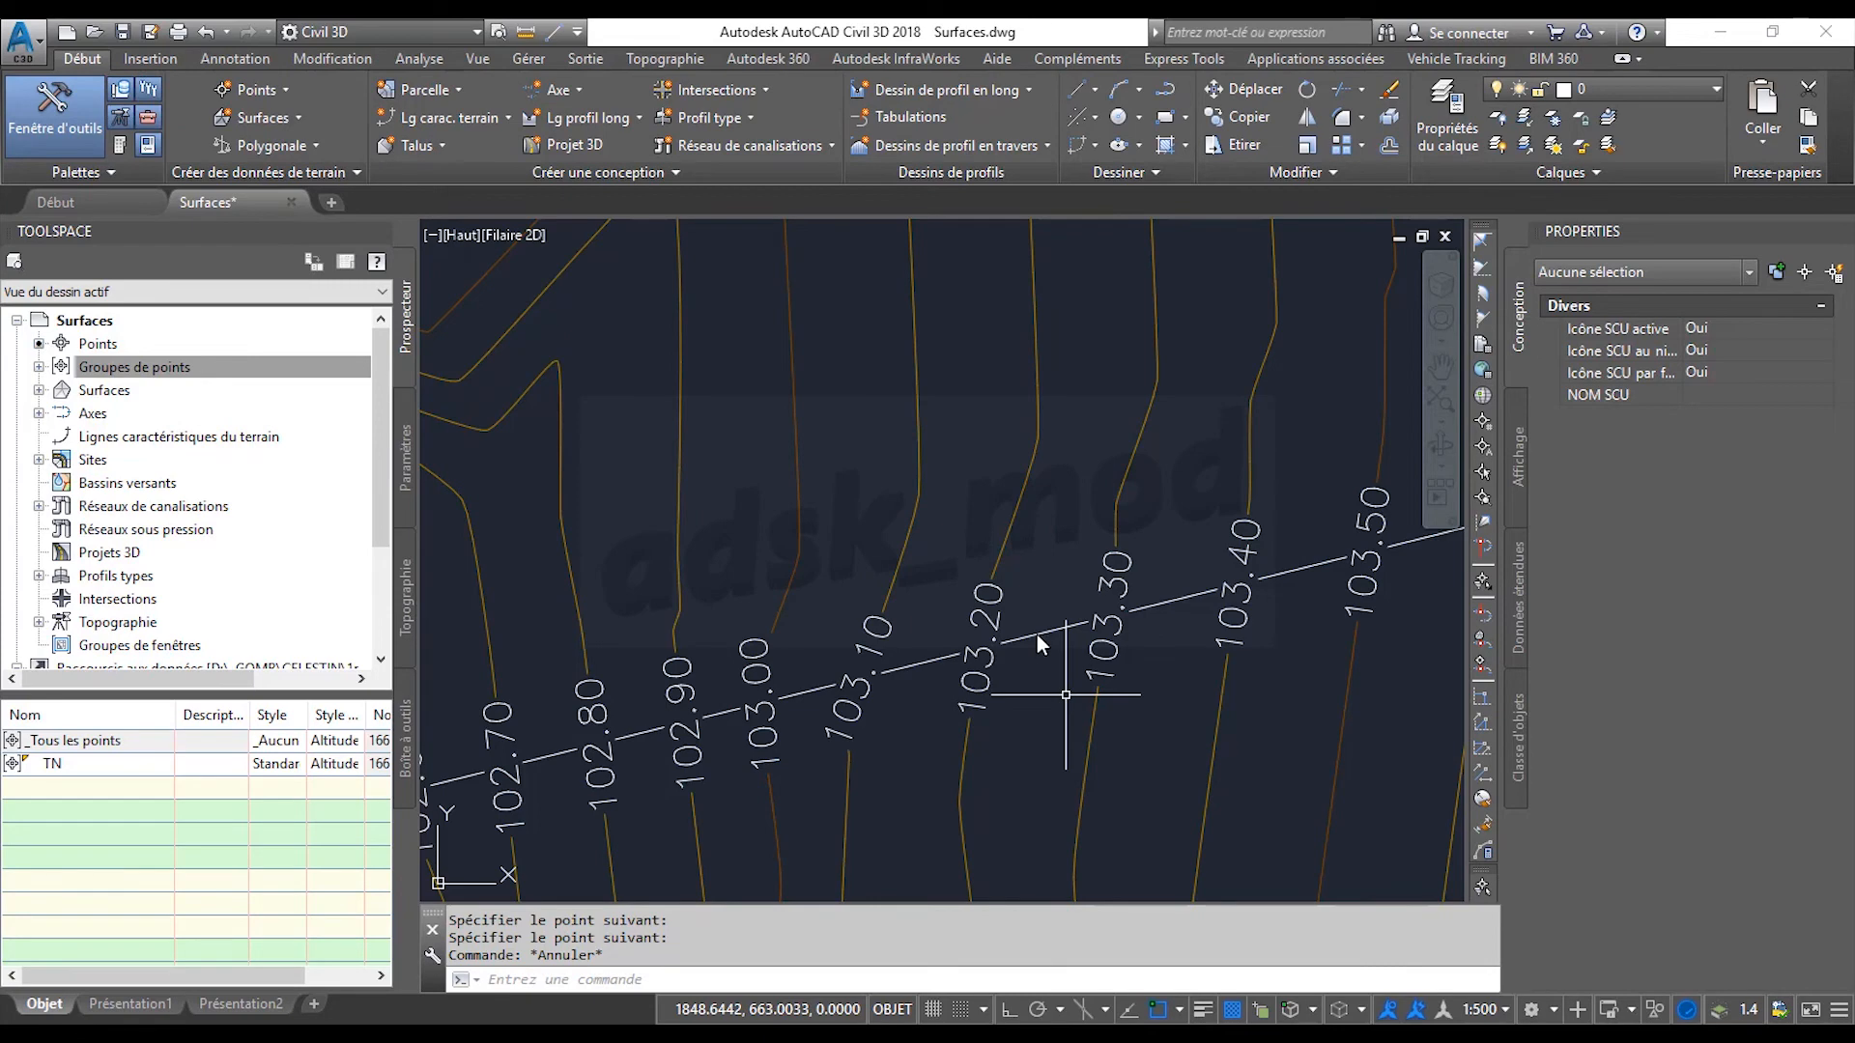
left_click(1035, 635)
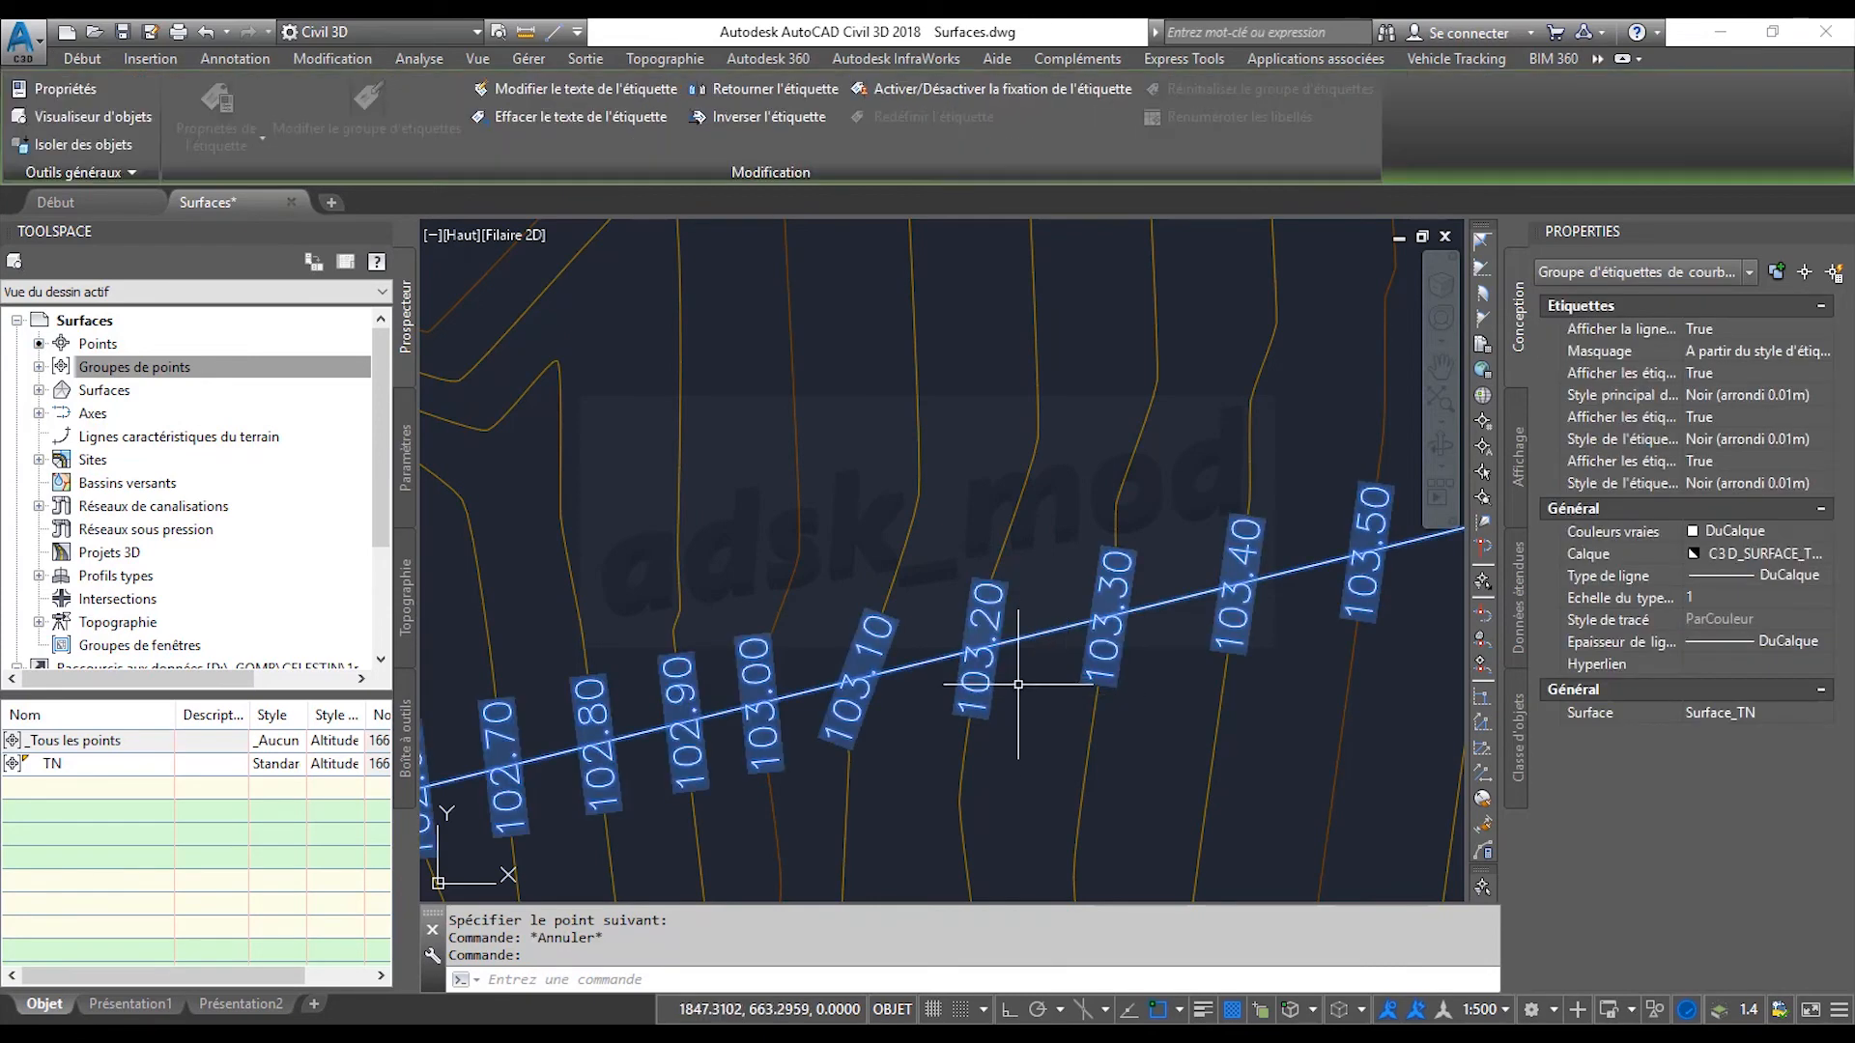
scroll(1019, 684, "down", 5)
scroll(1019, 684, "down", 3)
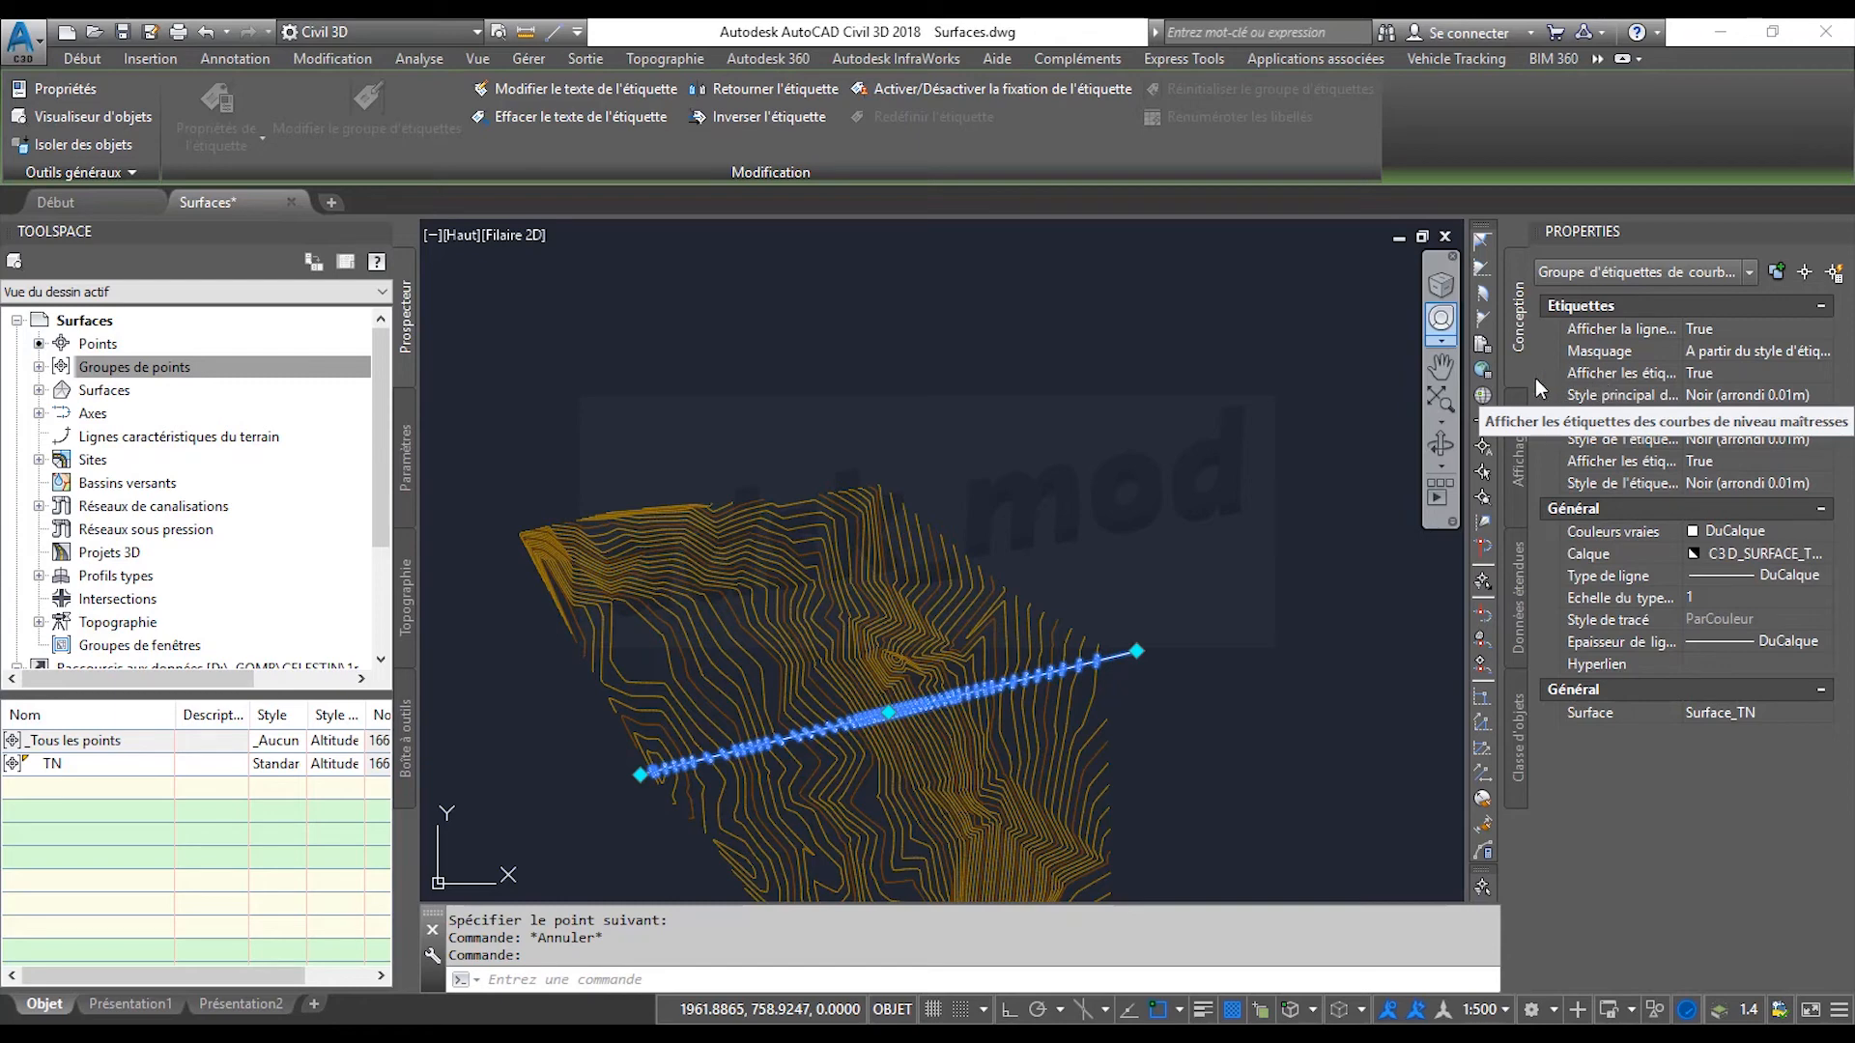
left_click_drag(1502, 387, 1136, 386)
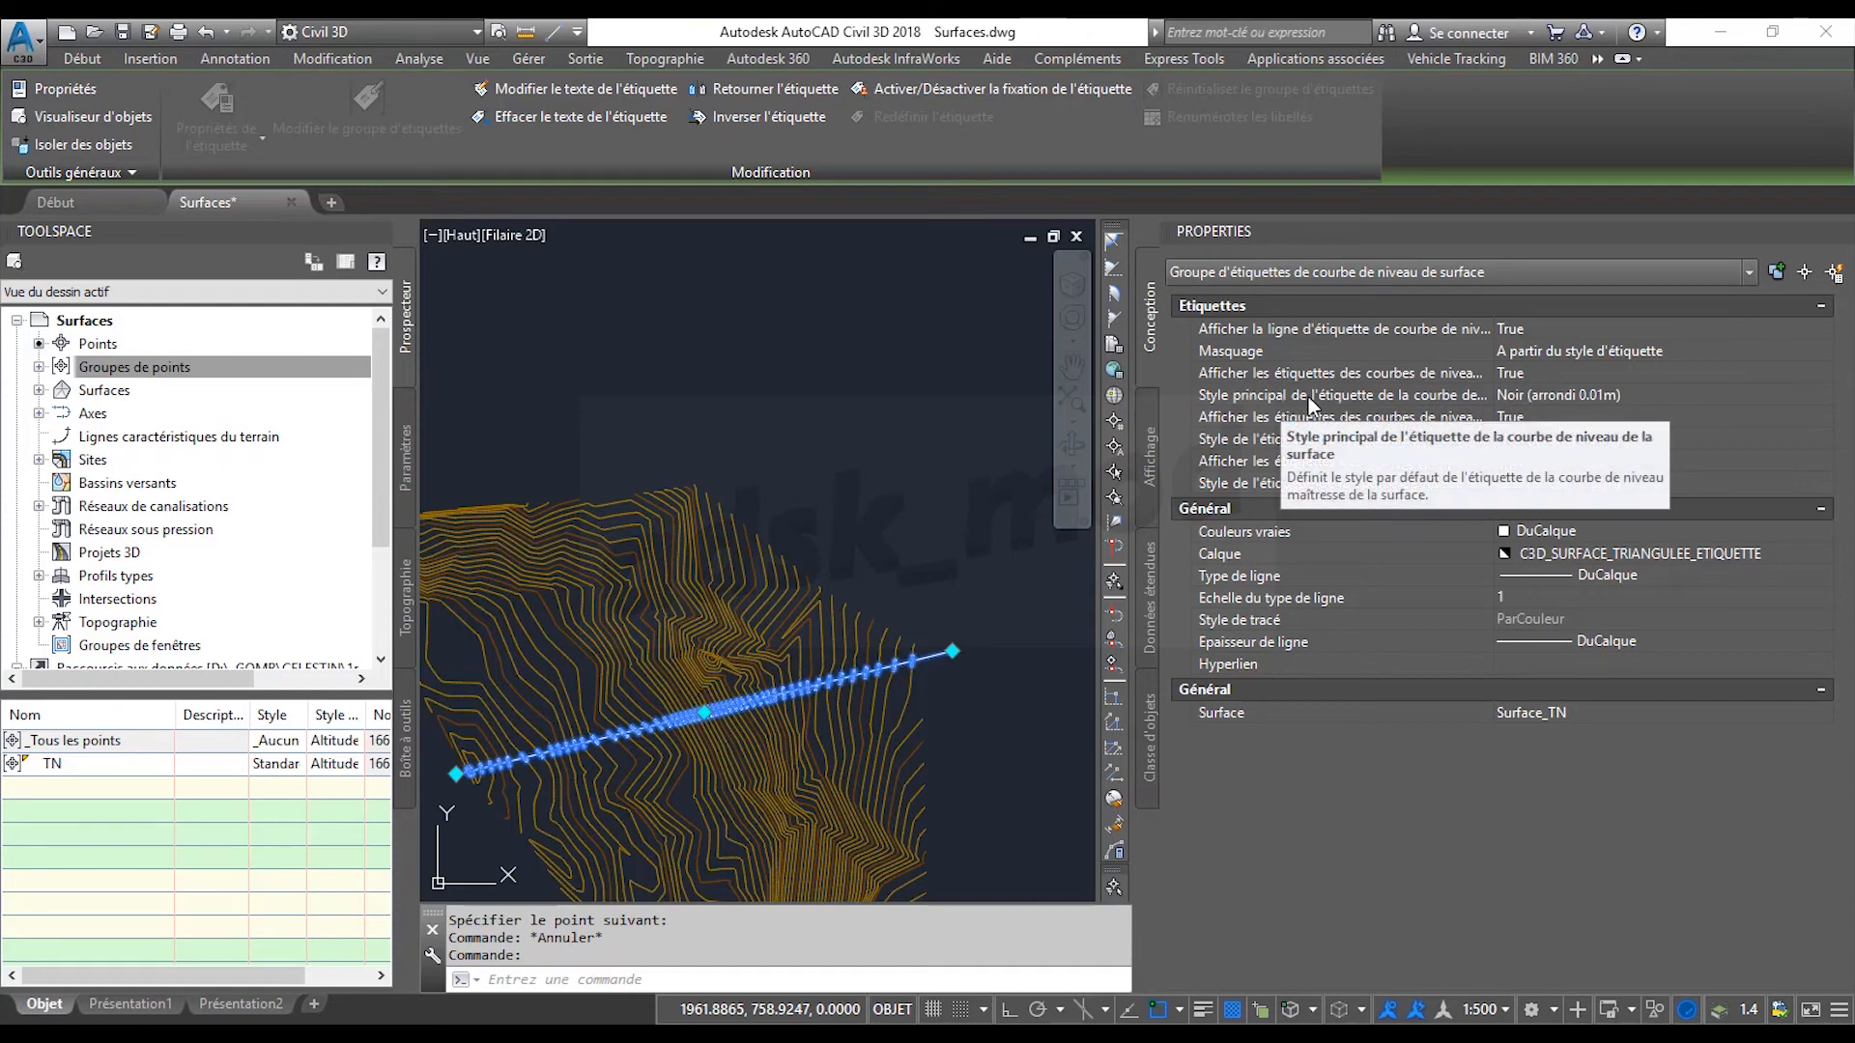
Copy the major contour label style Noir (arrondi 0.01m) and name the copy 34.
left_click(1544, 397)
left_click(1544, 397)
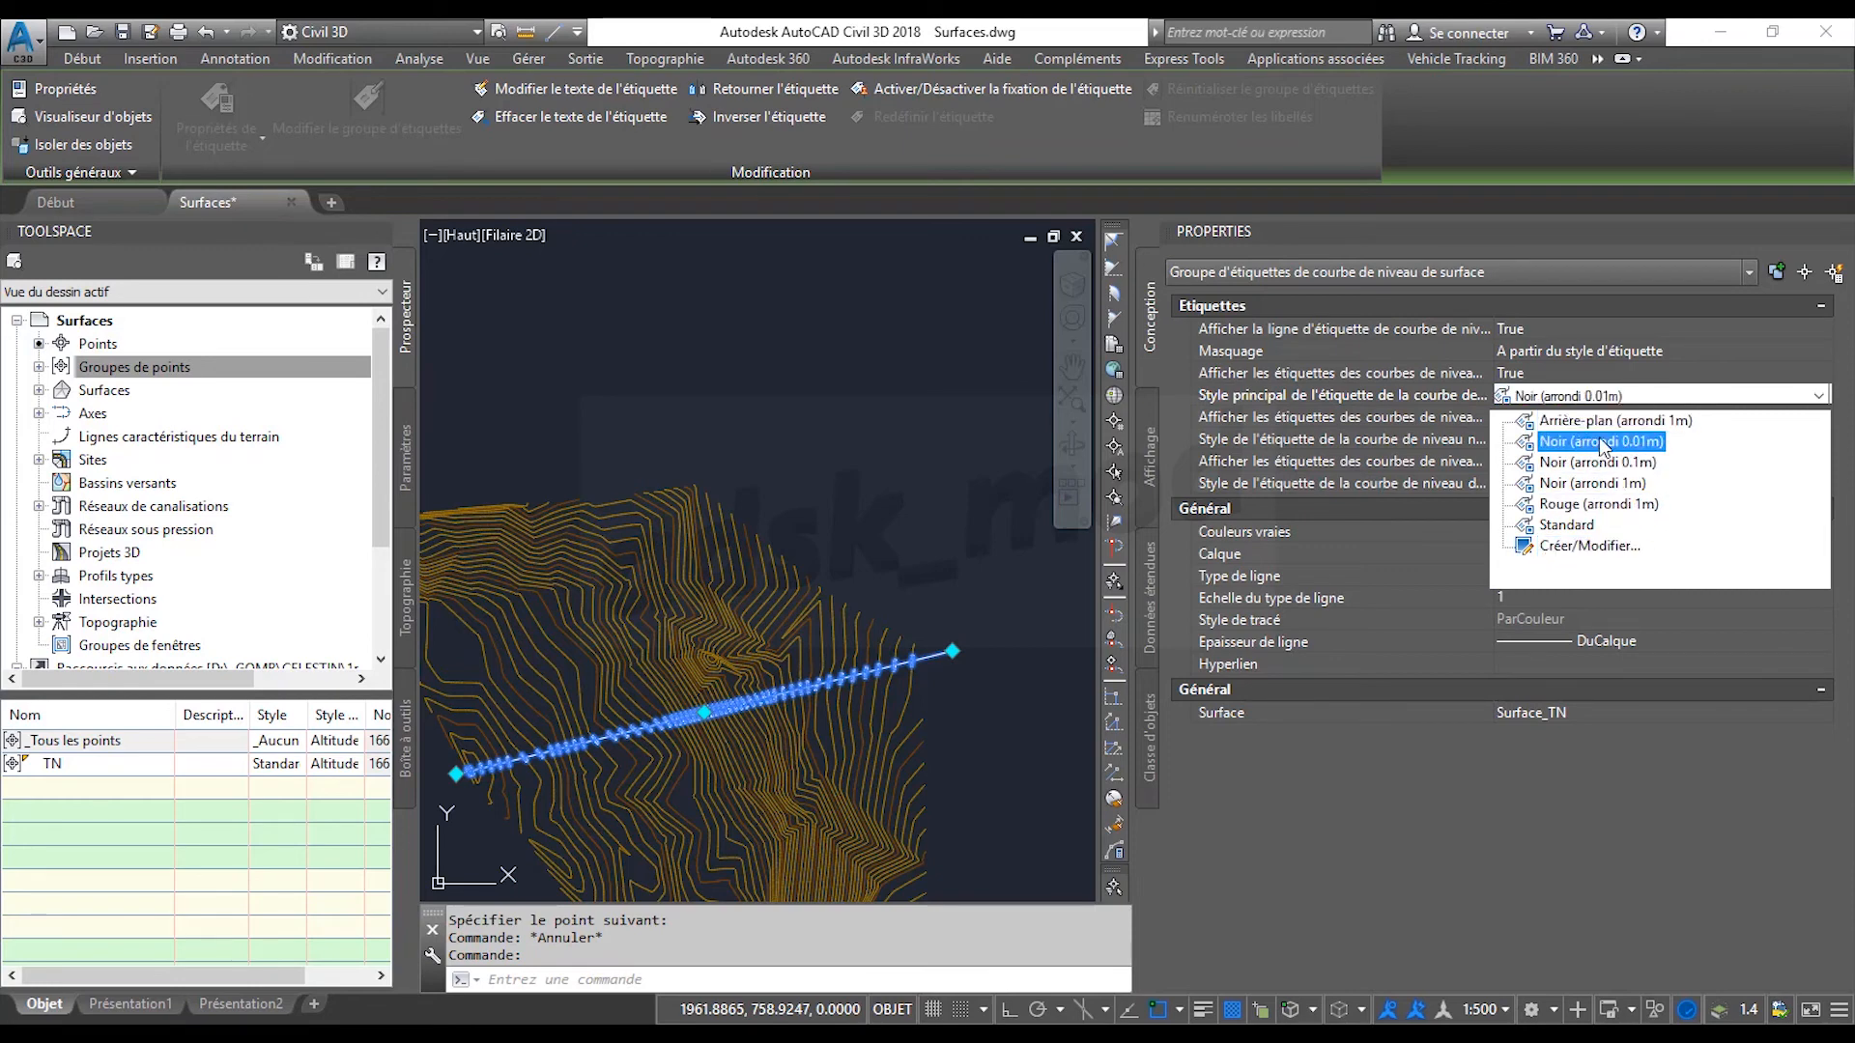
left_click(1587, 548)
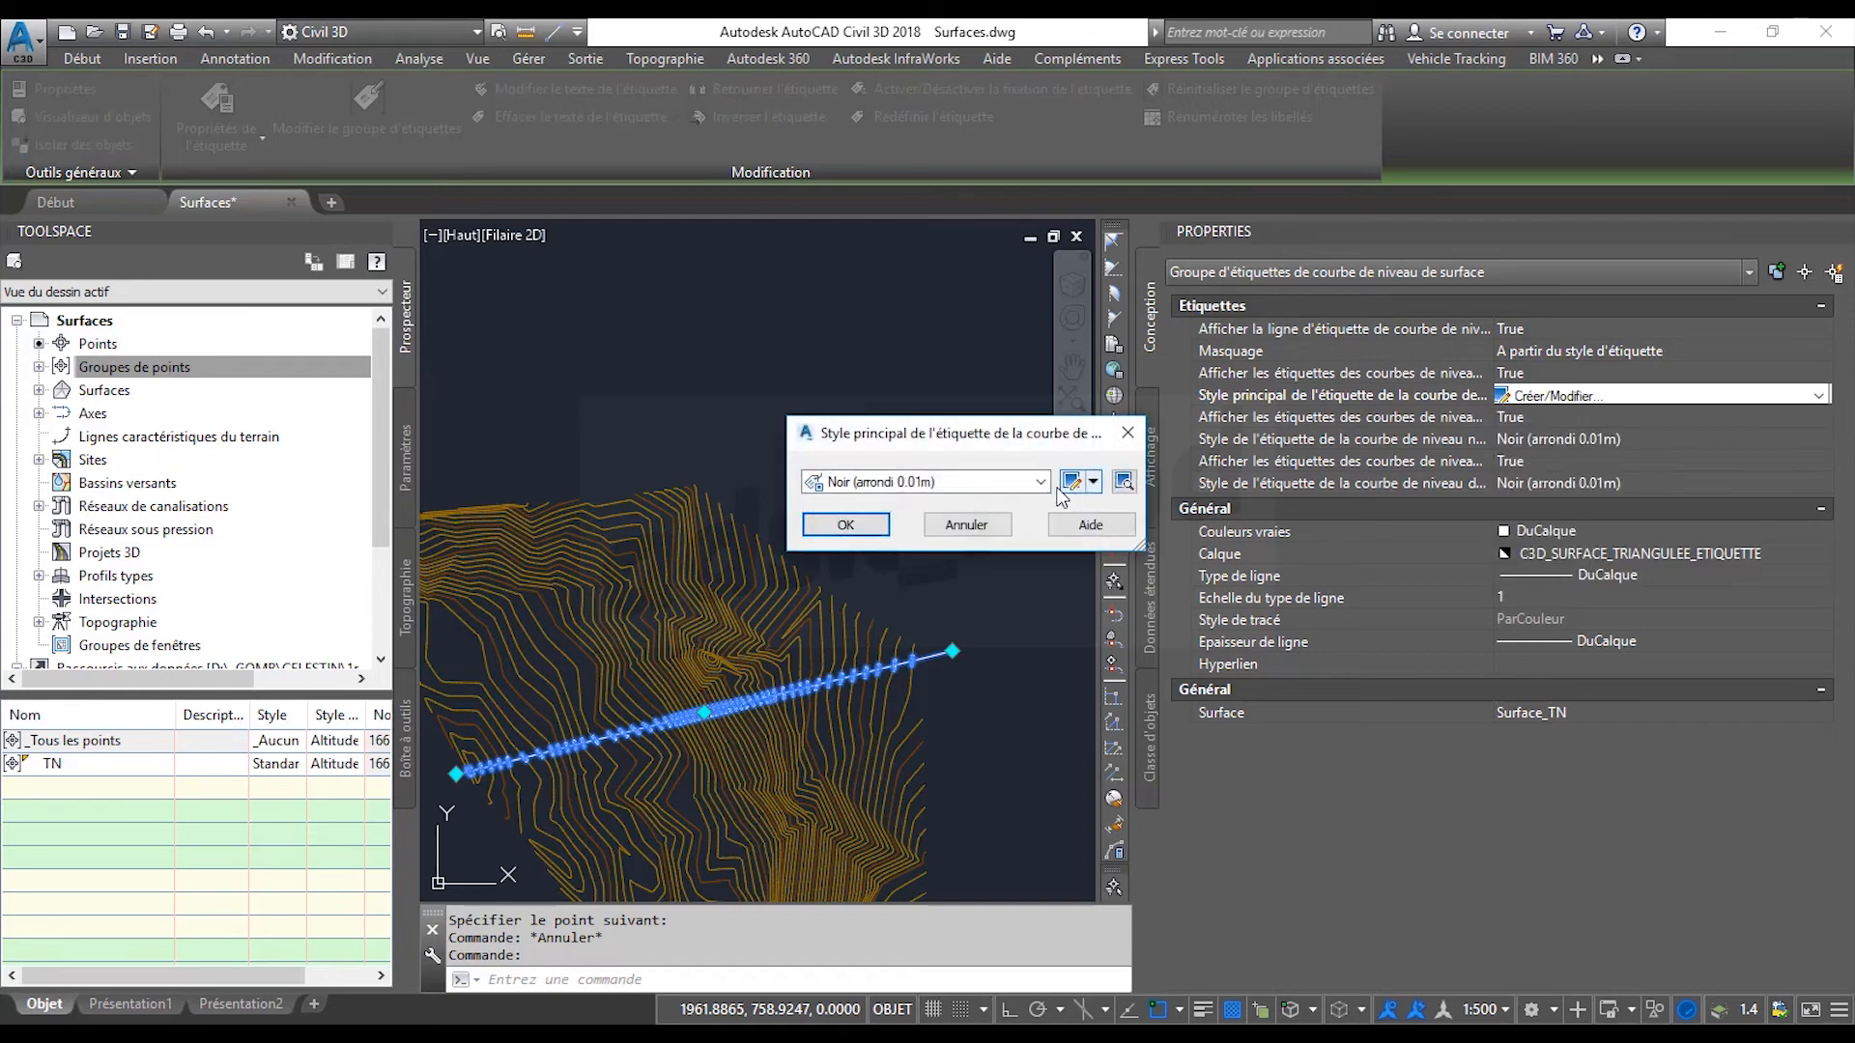
left_click(1093, 482)
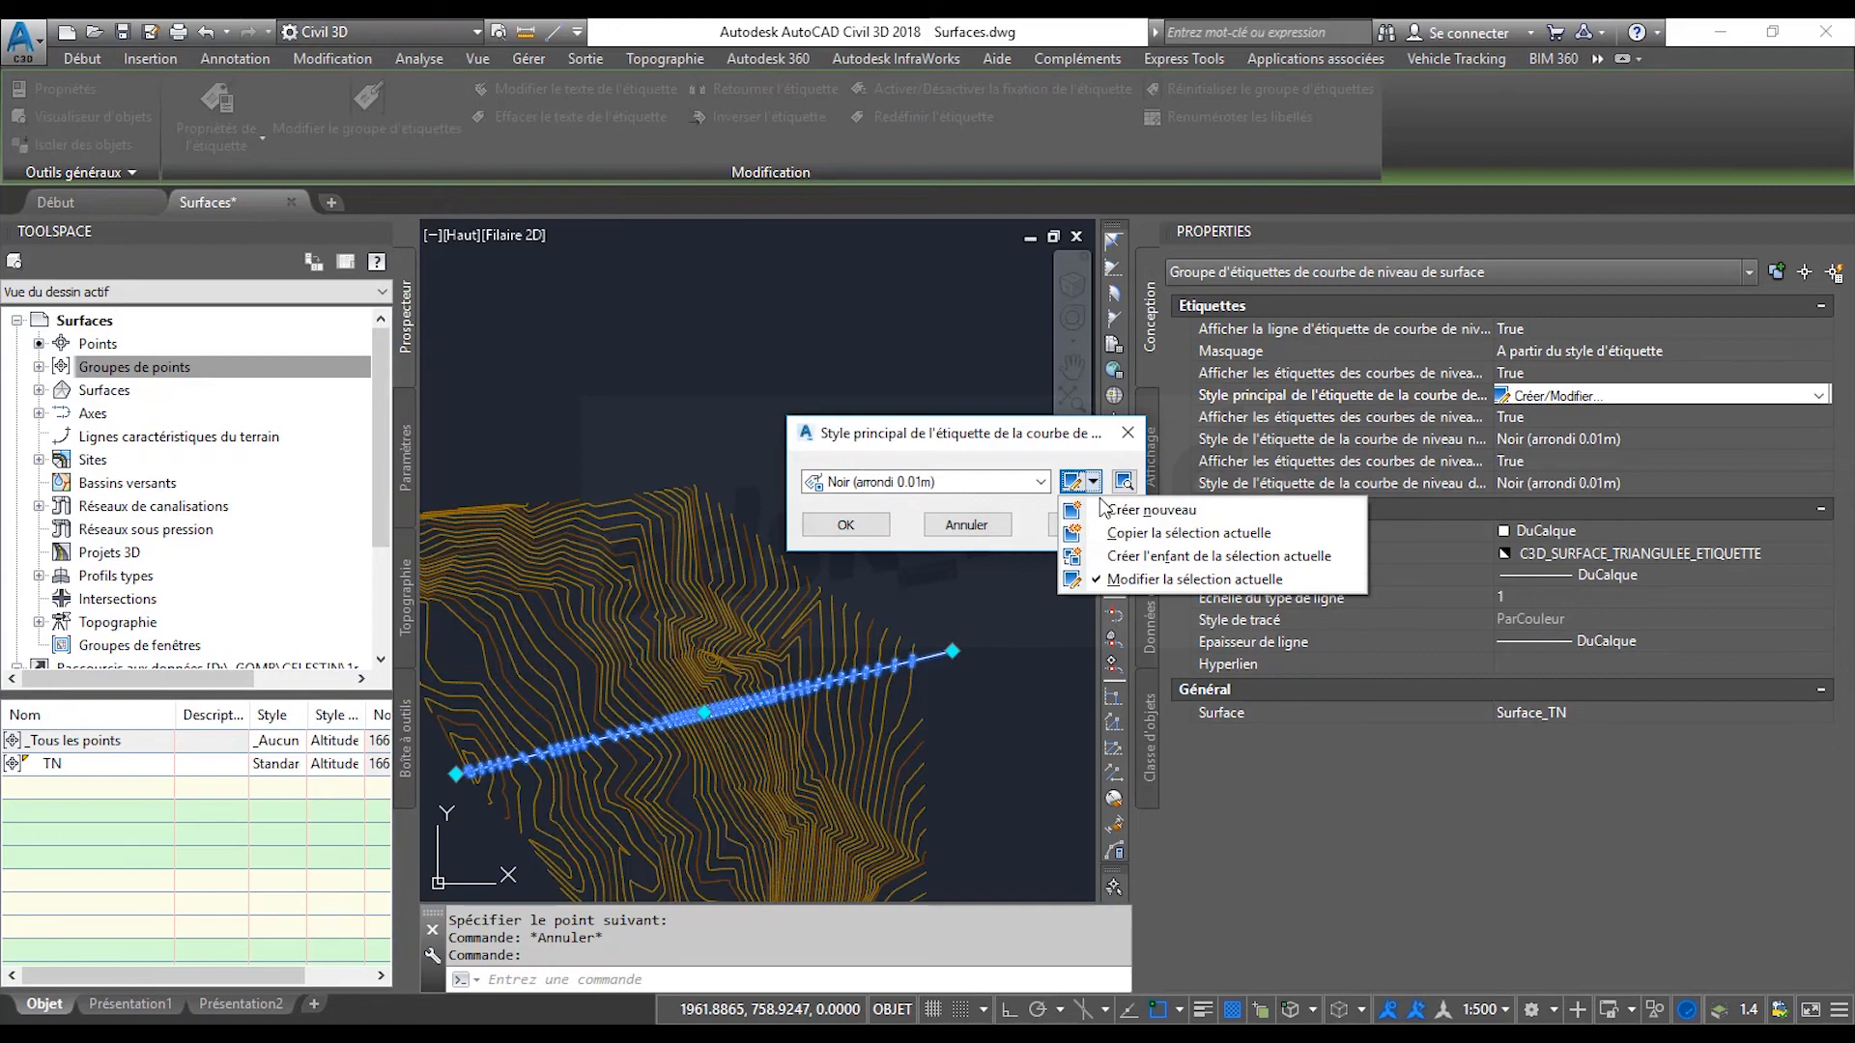
left_click(1141, 534)
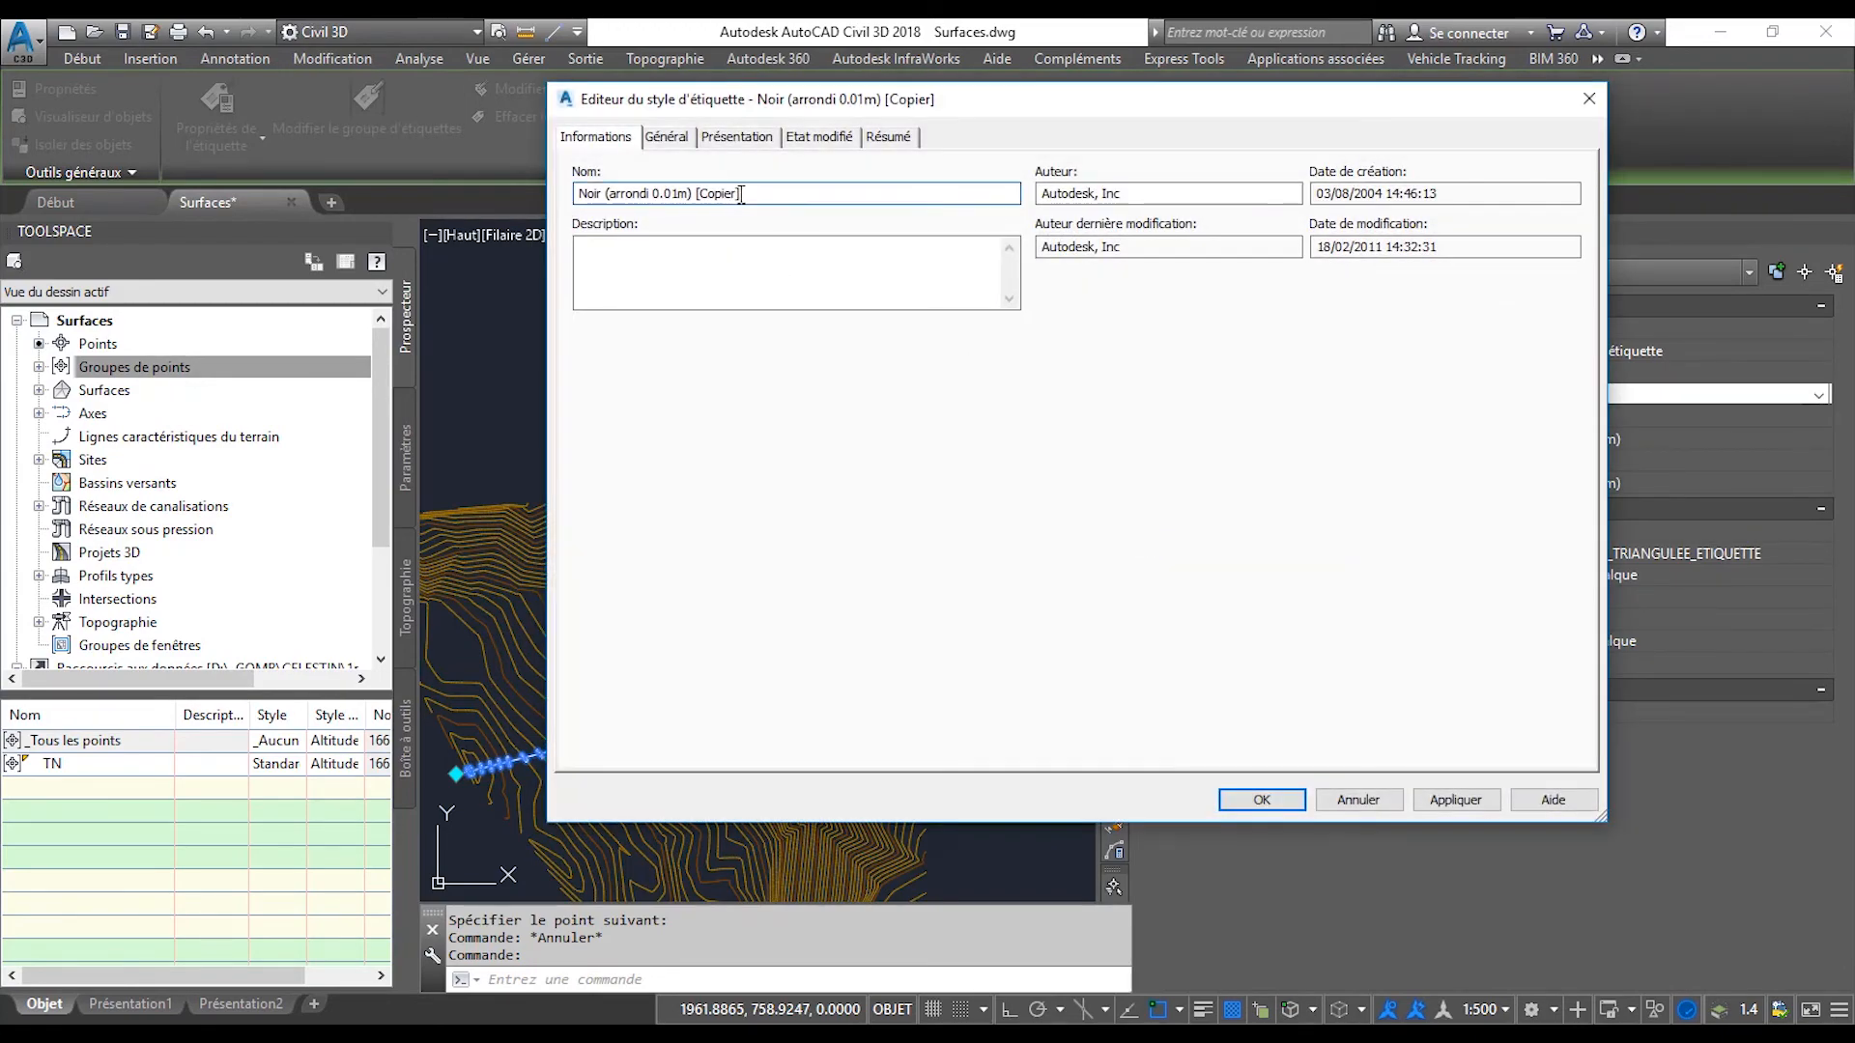
left_click_drag(741, 194, 557, 197)
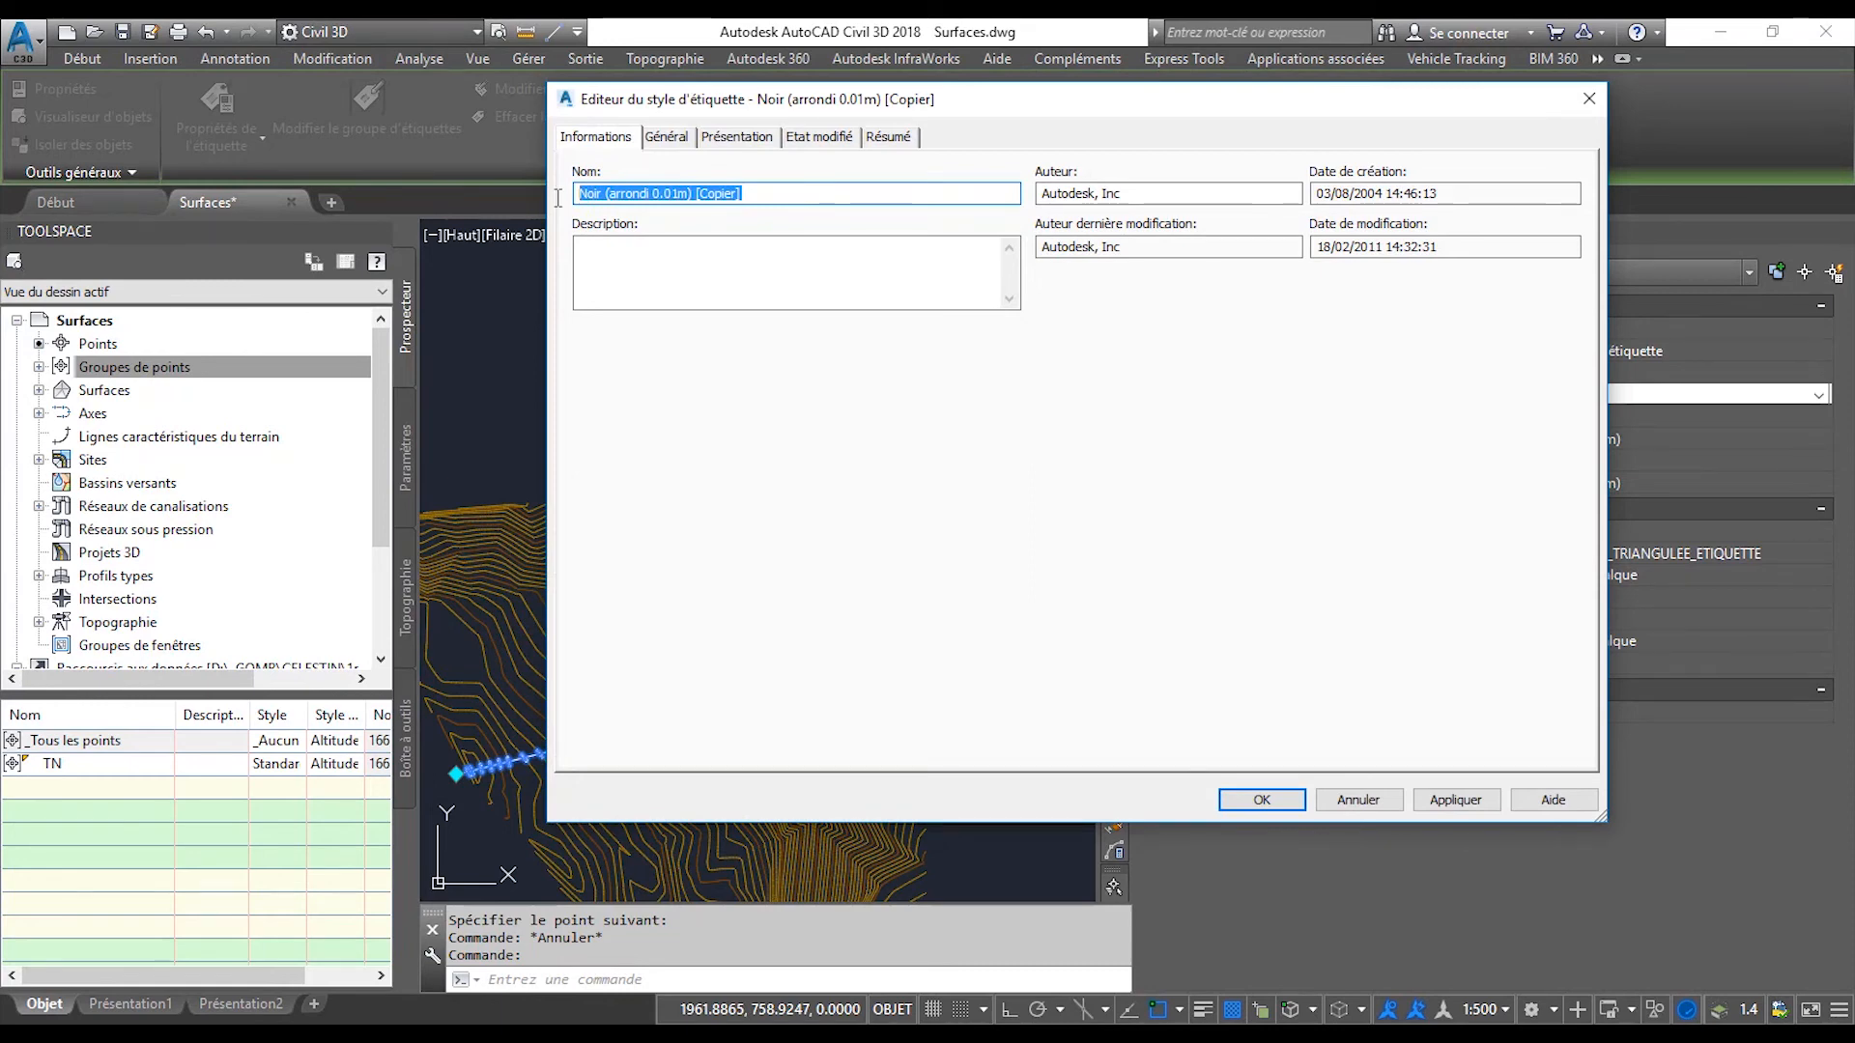
type("34")
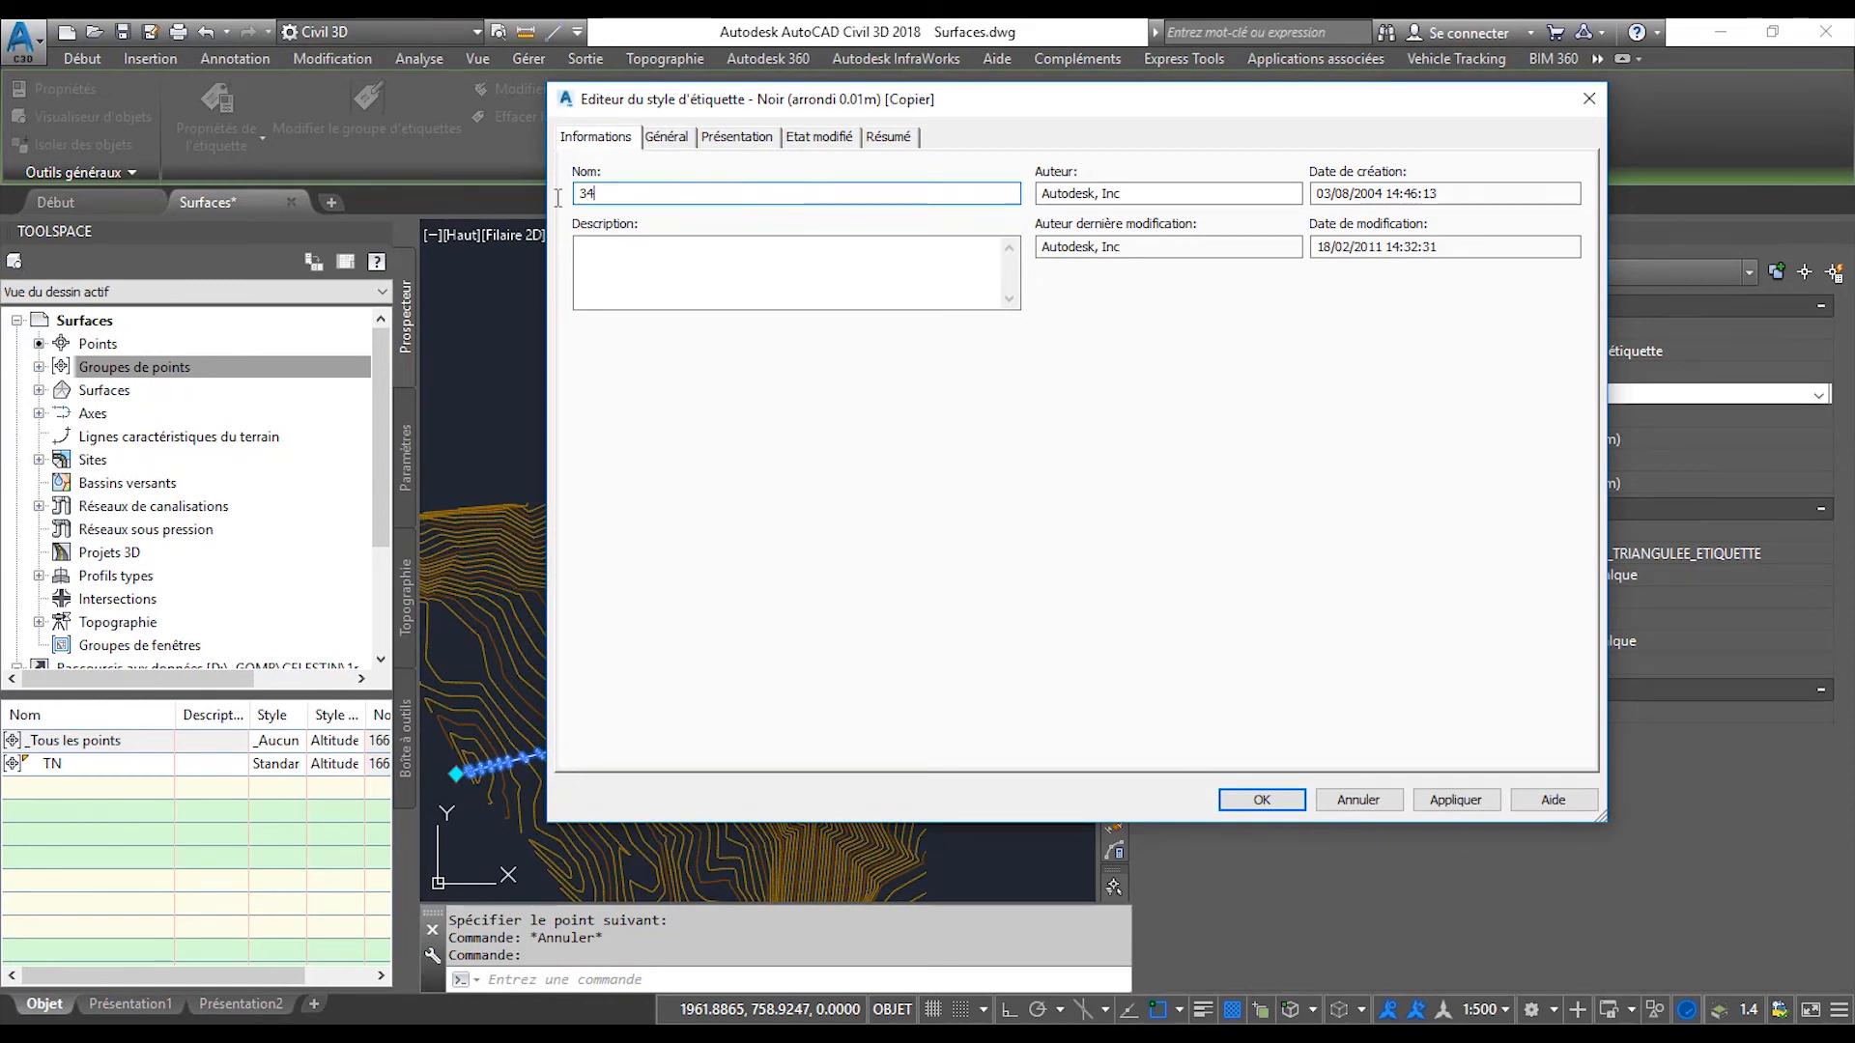
Set the text colour of label style 34's Surface : Altitude component to index colour 34 and save the style.
left_click(671, 137)
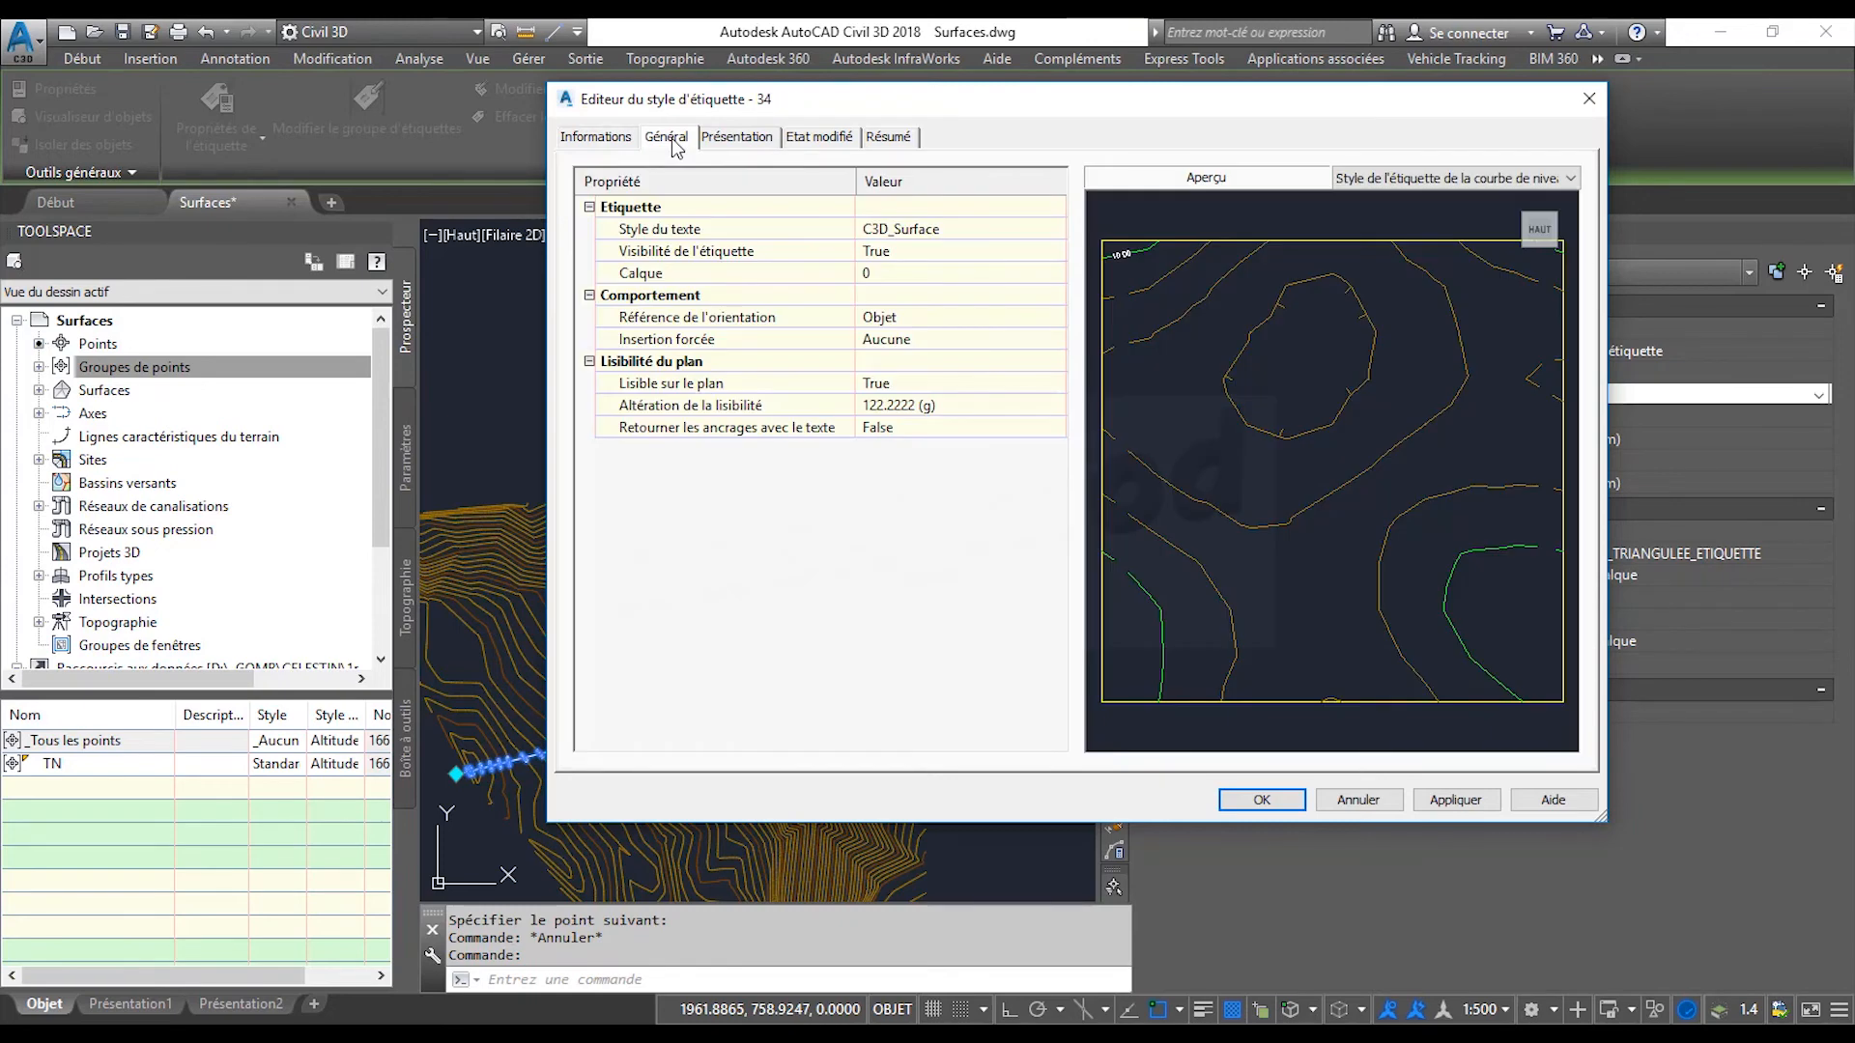
left_click(742, 141)
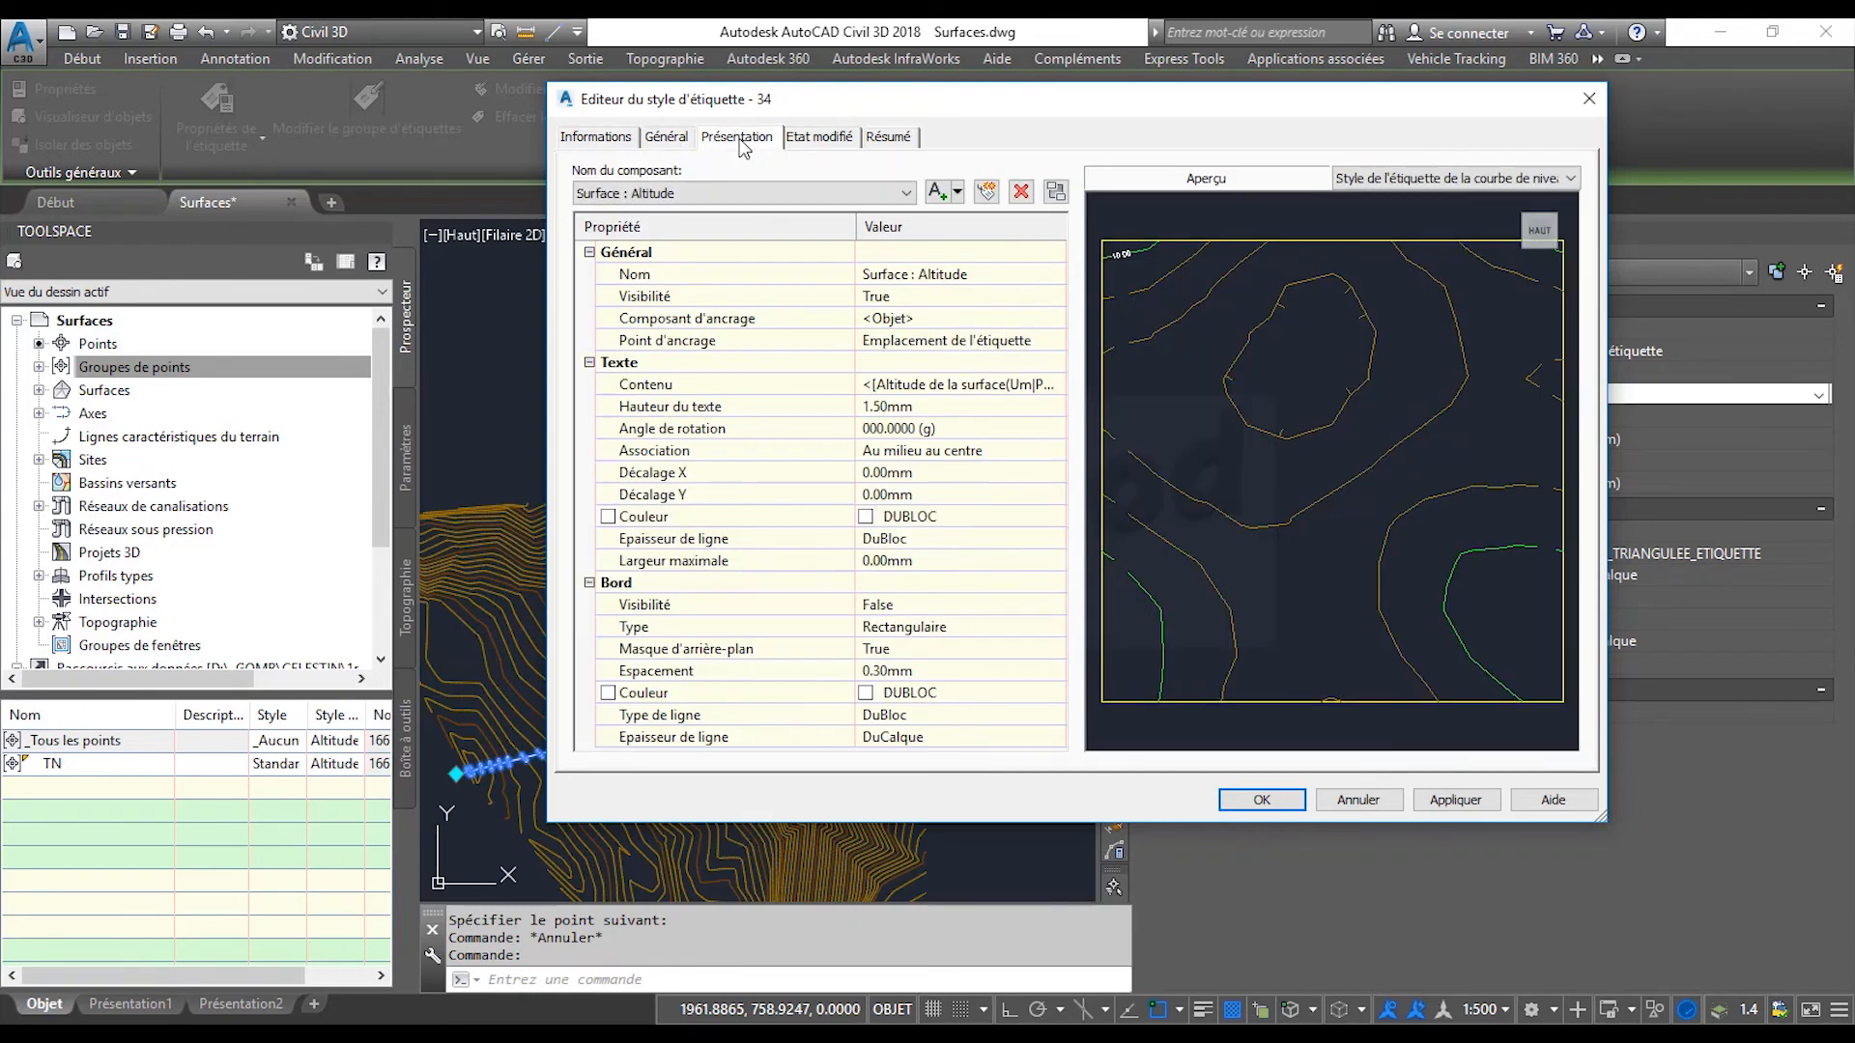
left_click(980, 521)
left_click(1056, 517)
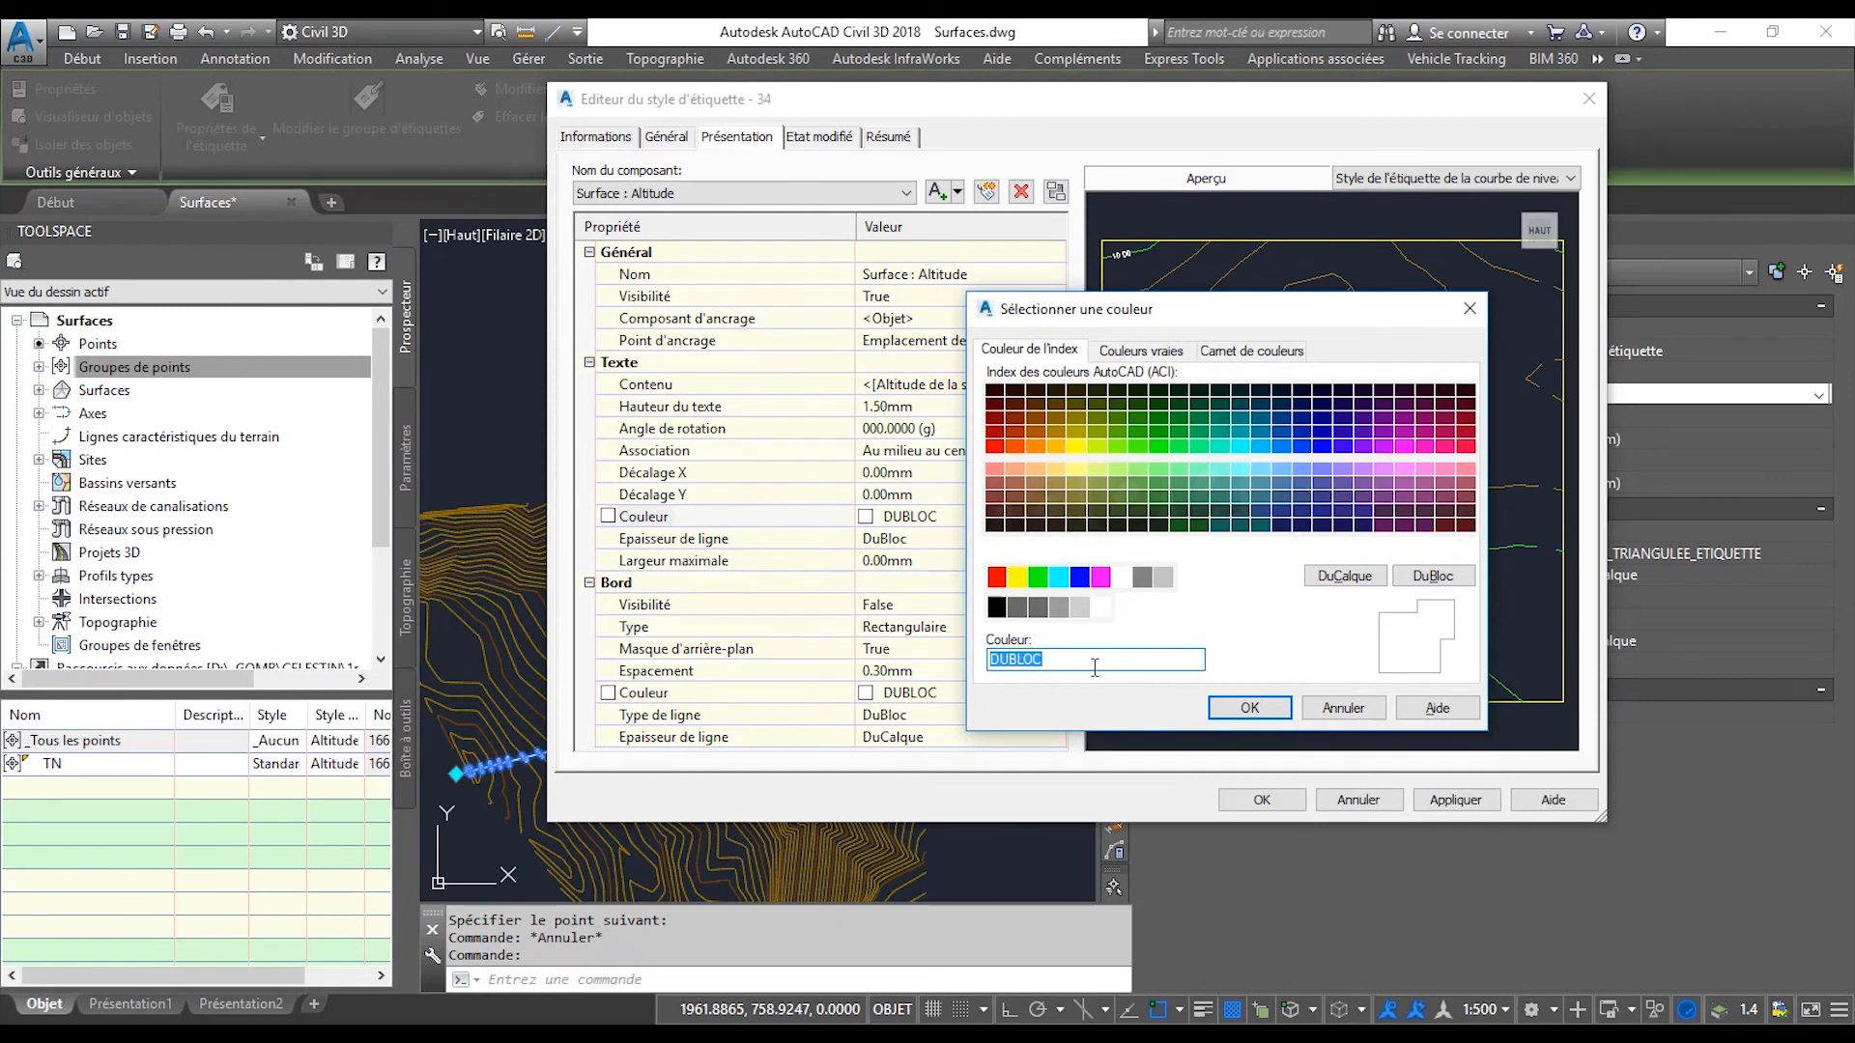
type("34")
left_click(1215, 713)
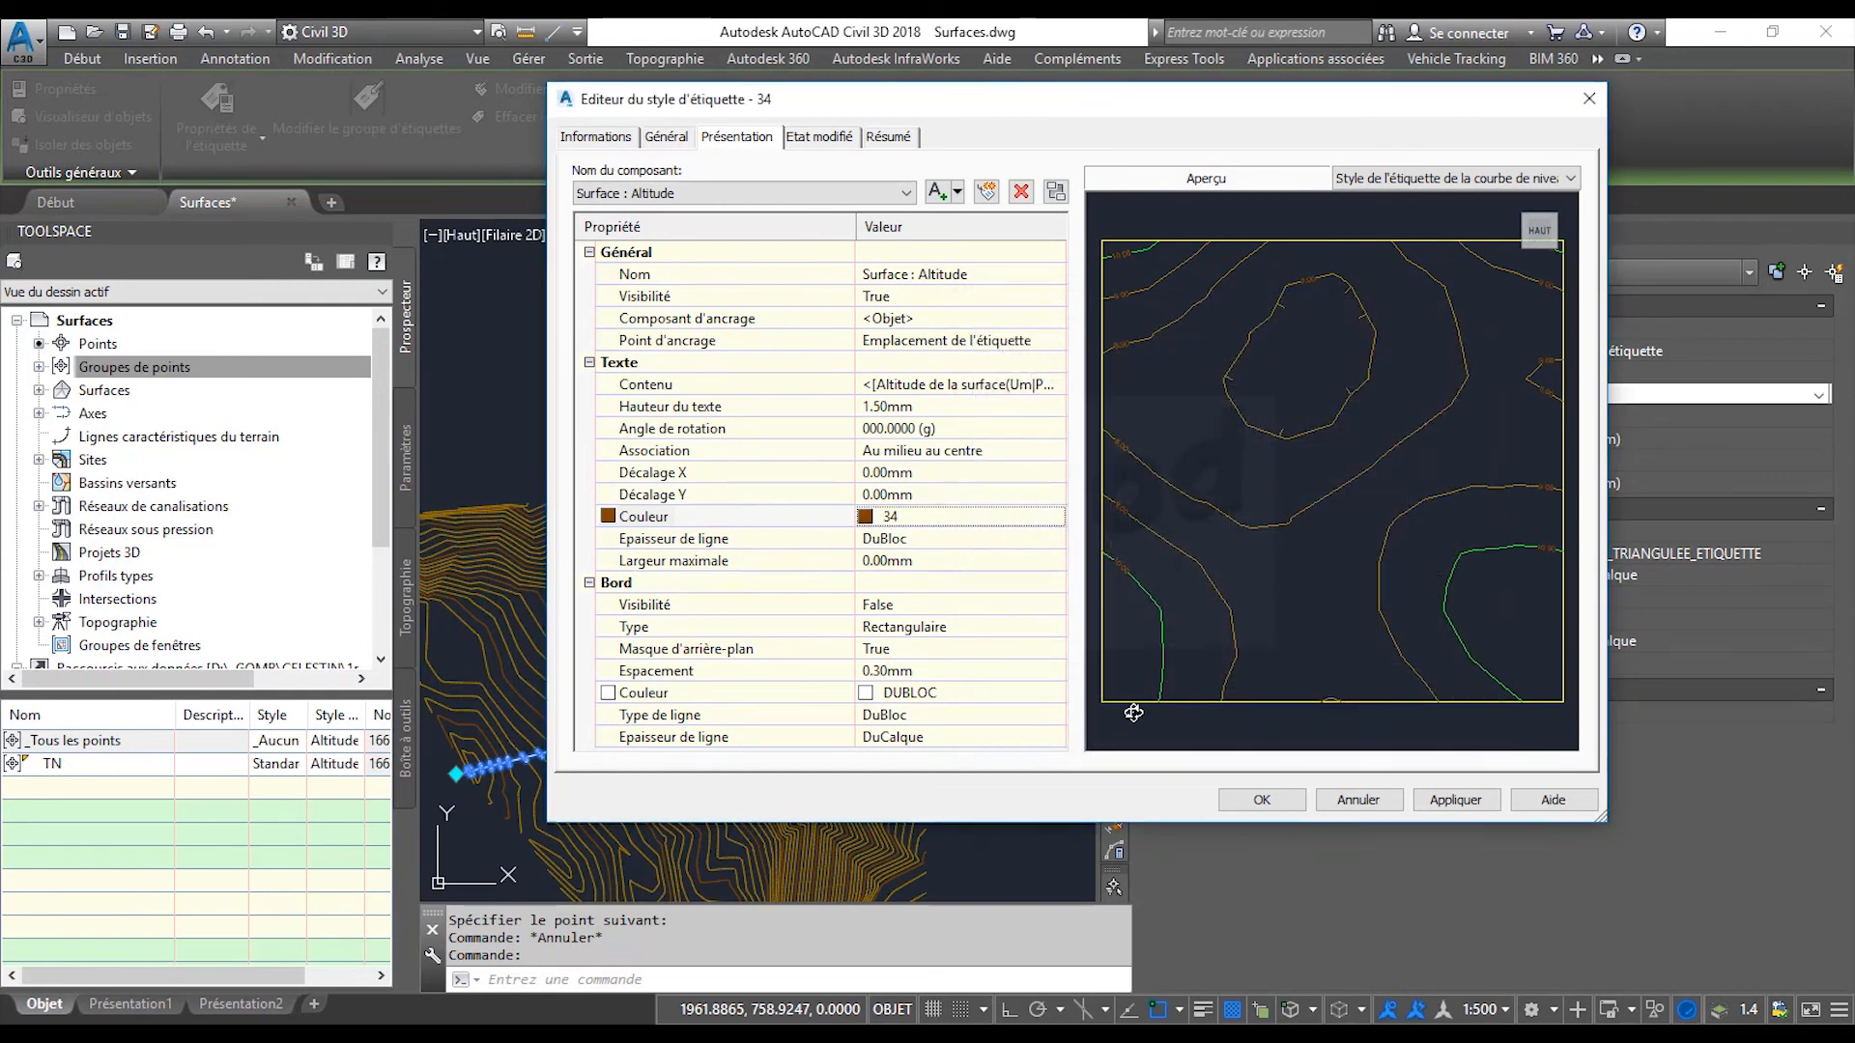
left_click(1259, 802)
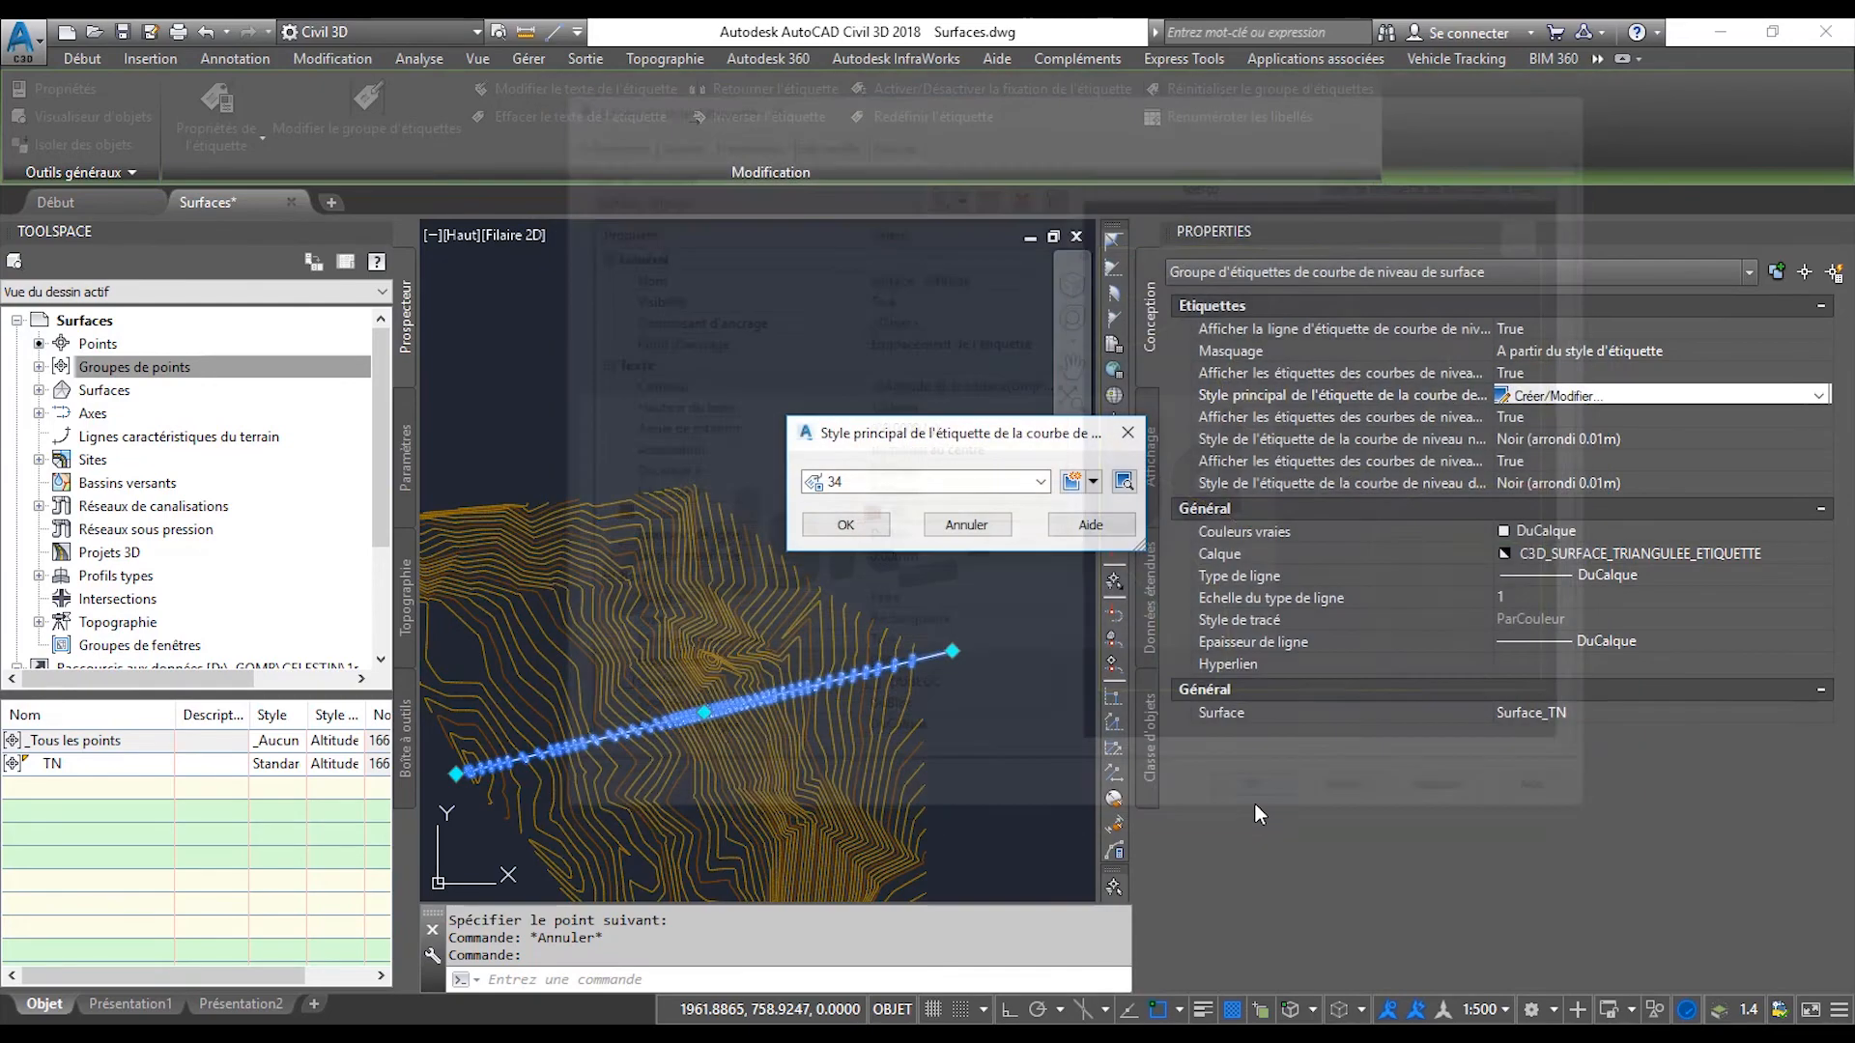
Copy label style 34 as a new style named 42 with its elevation text in index colour 42.
left_click(1095, 485)
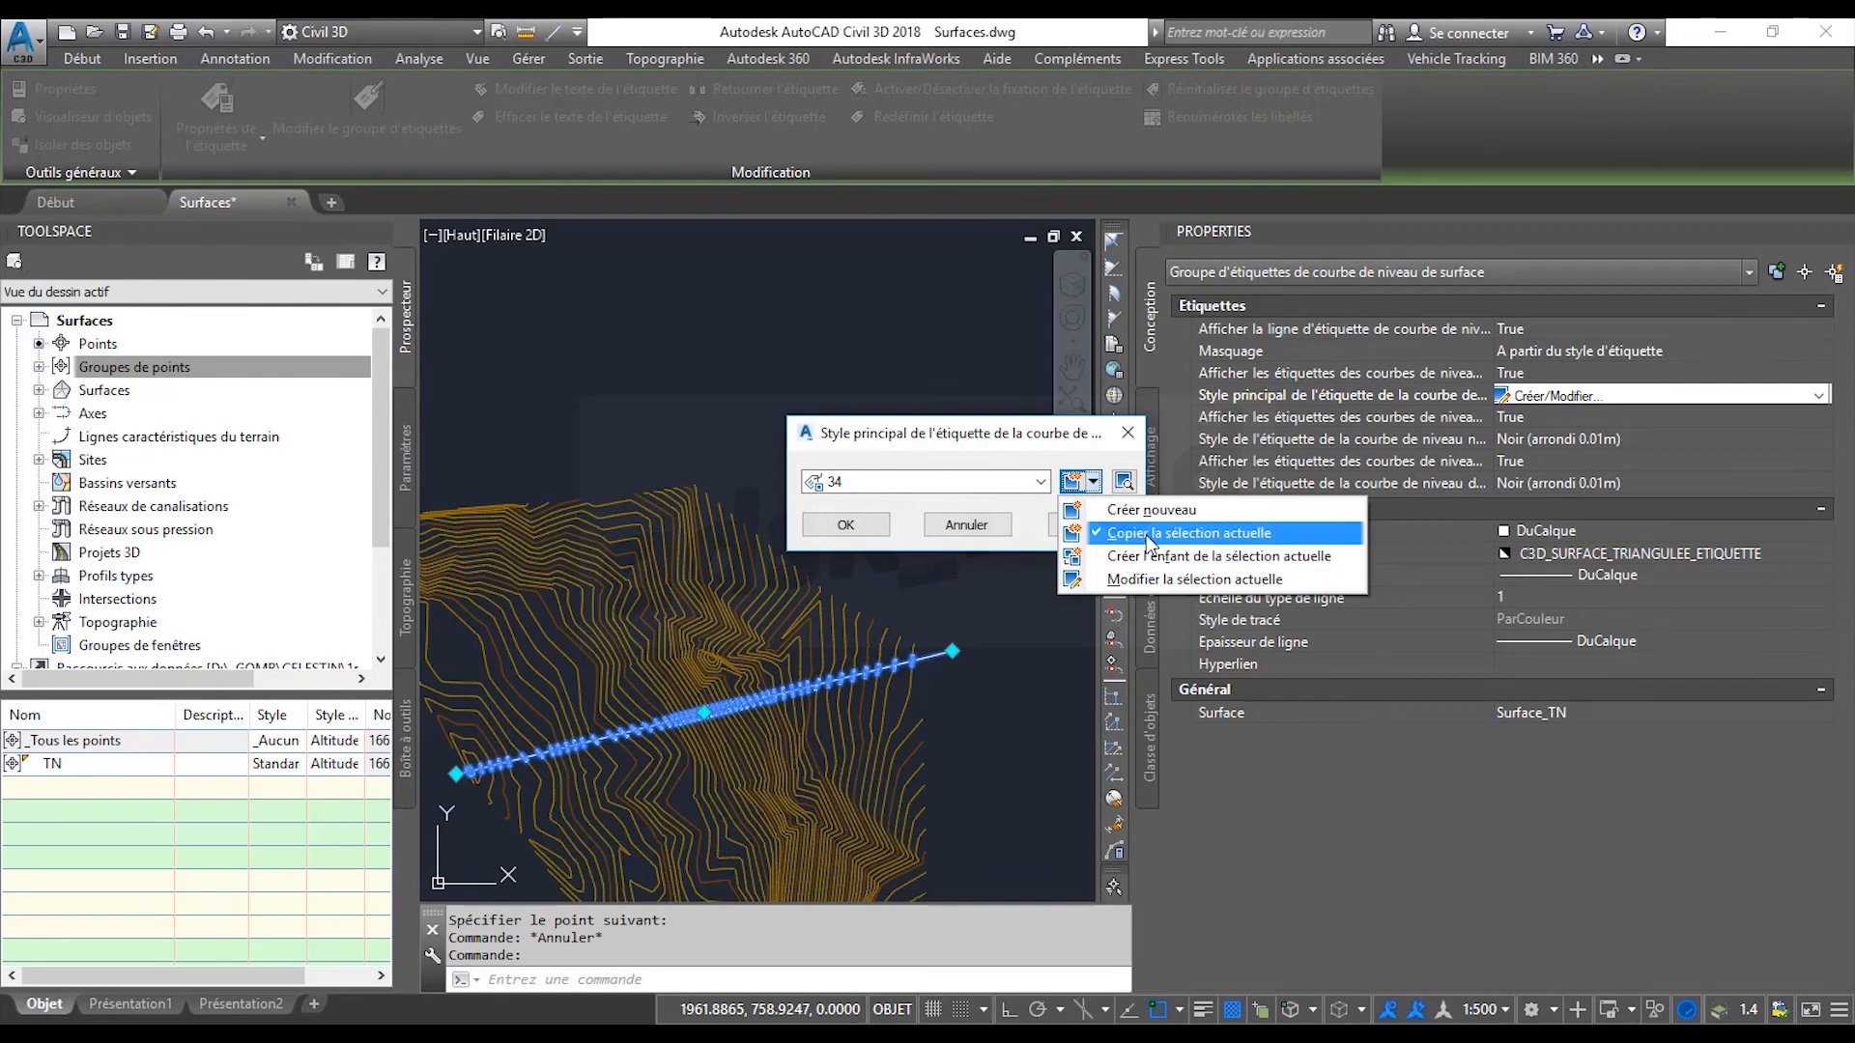
left_click(1146, 535)
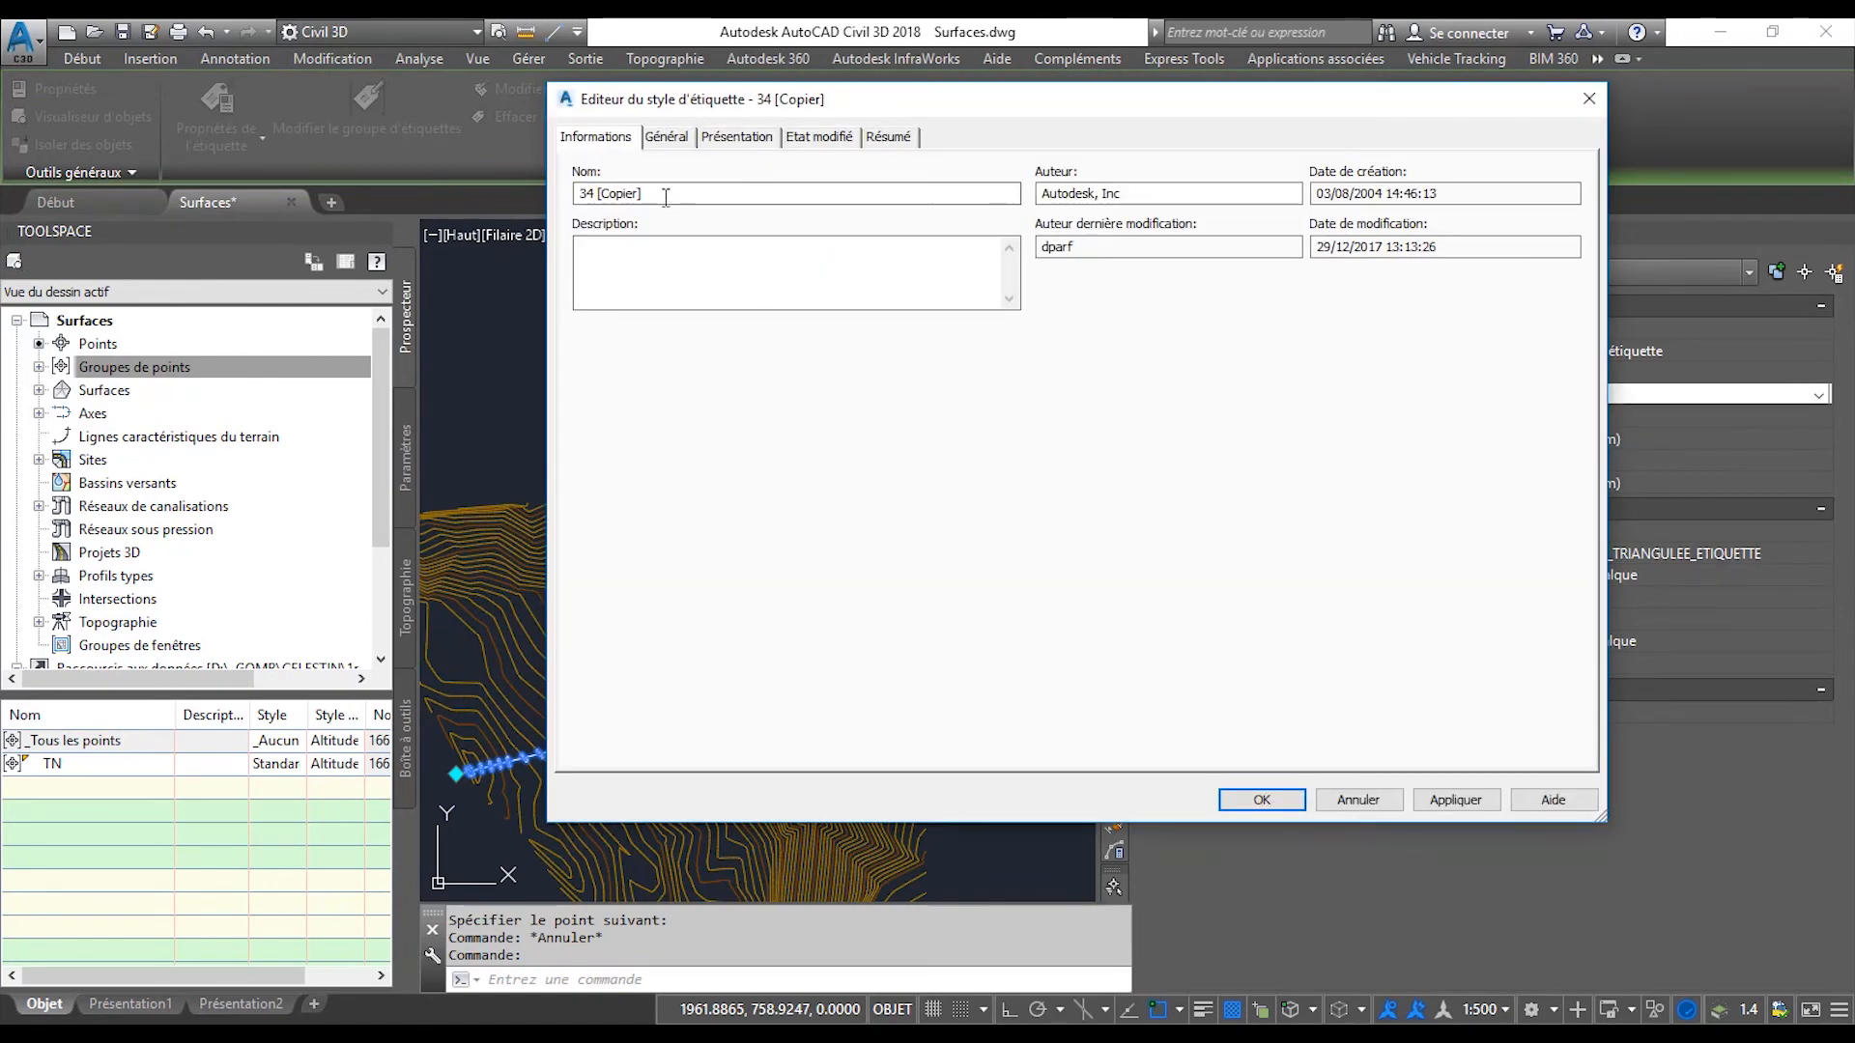
left_click_drag(677, 193, 451, 189)
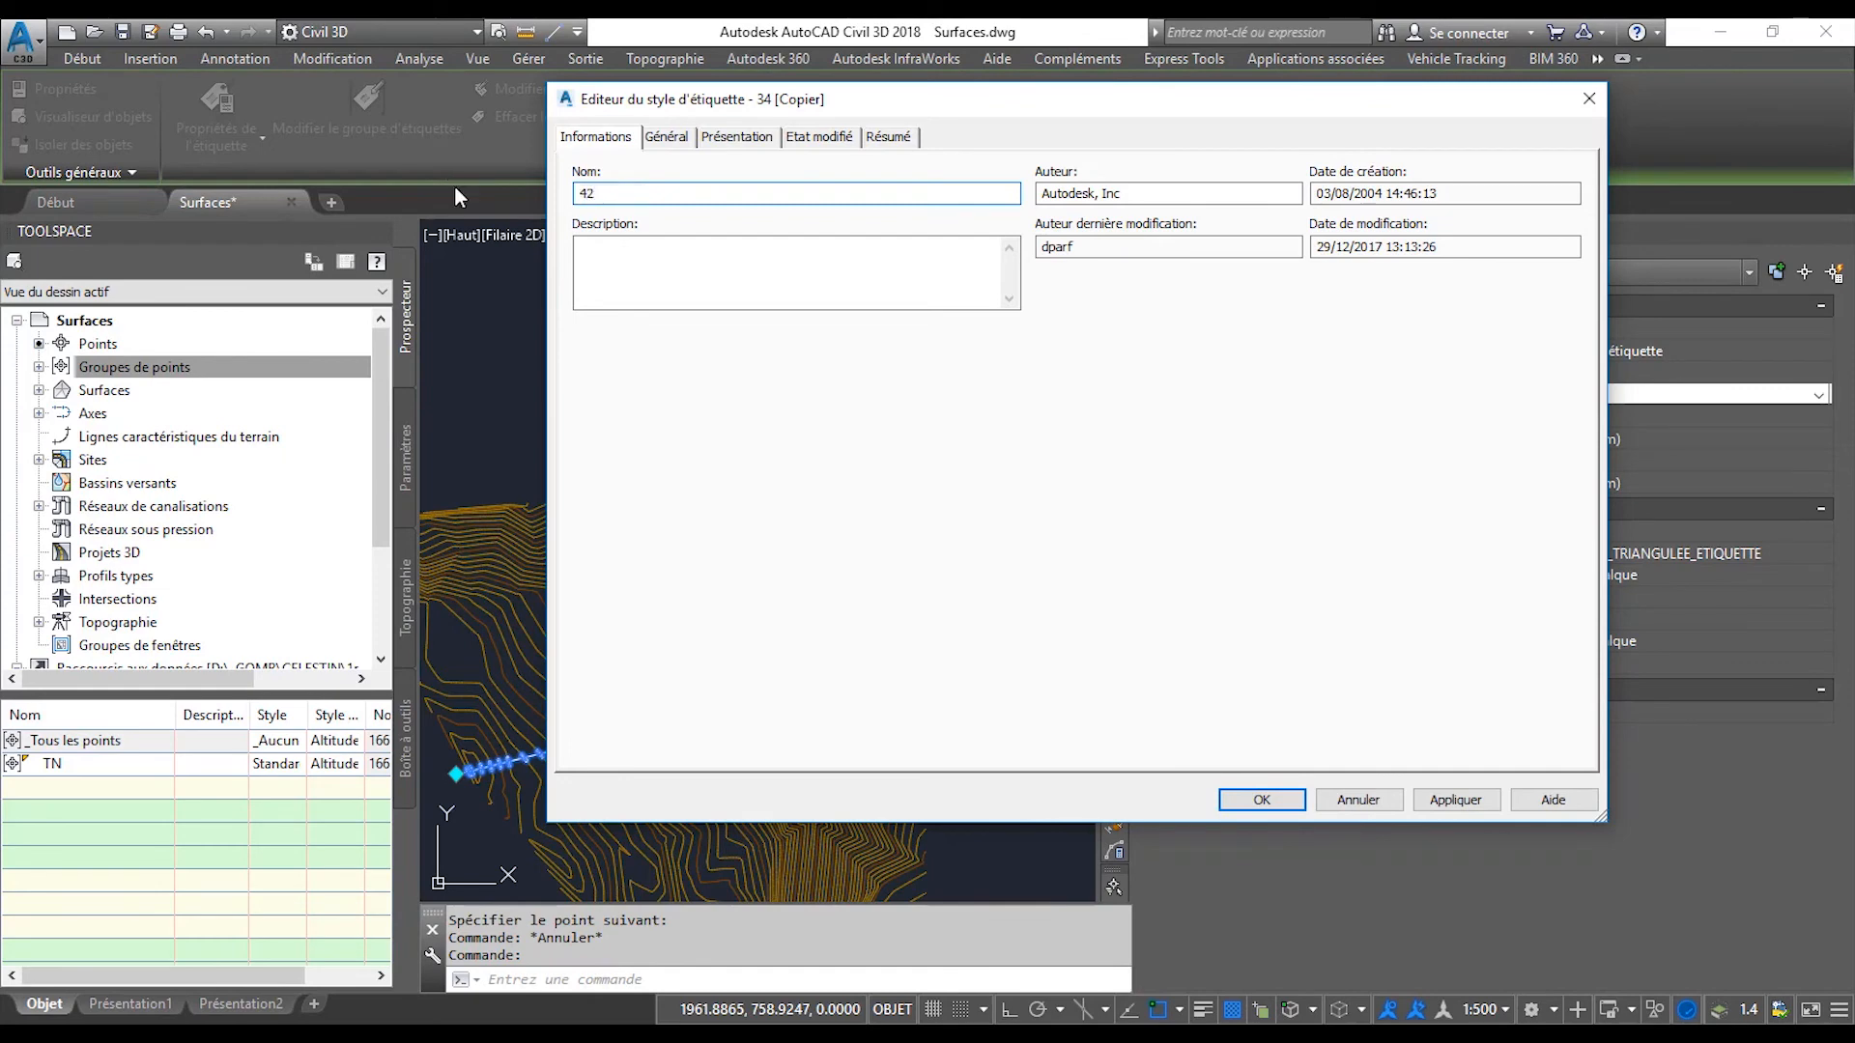
left_click(740, 143)
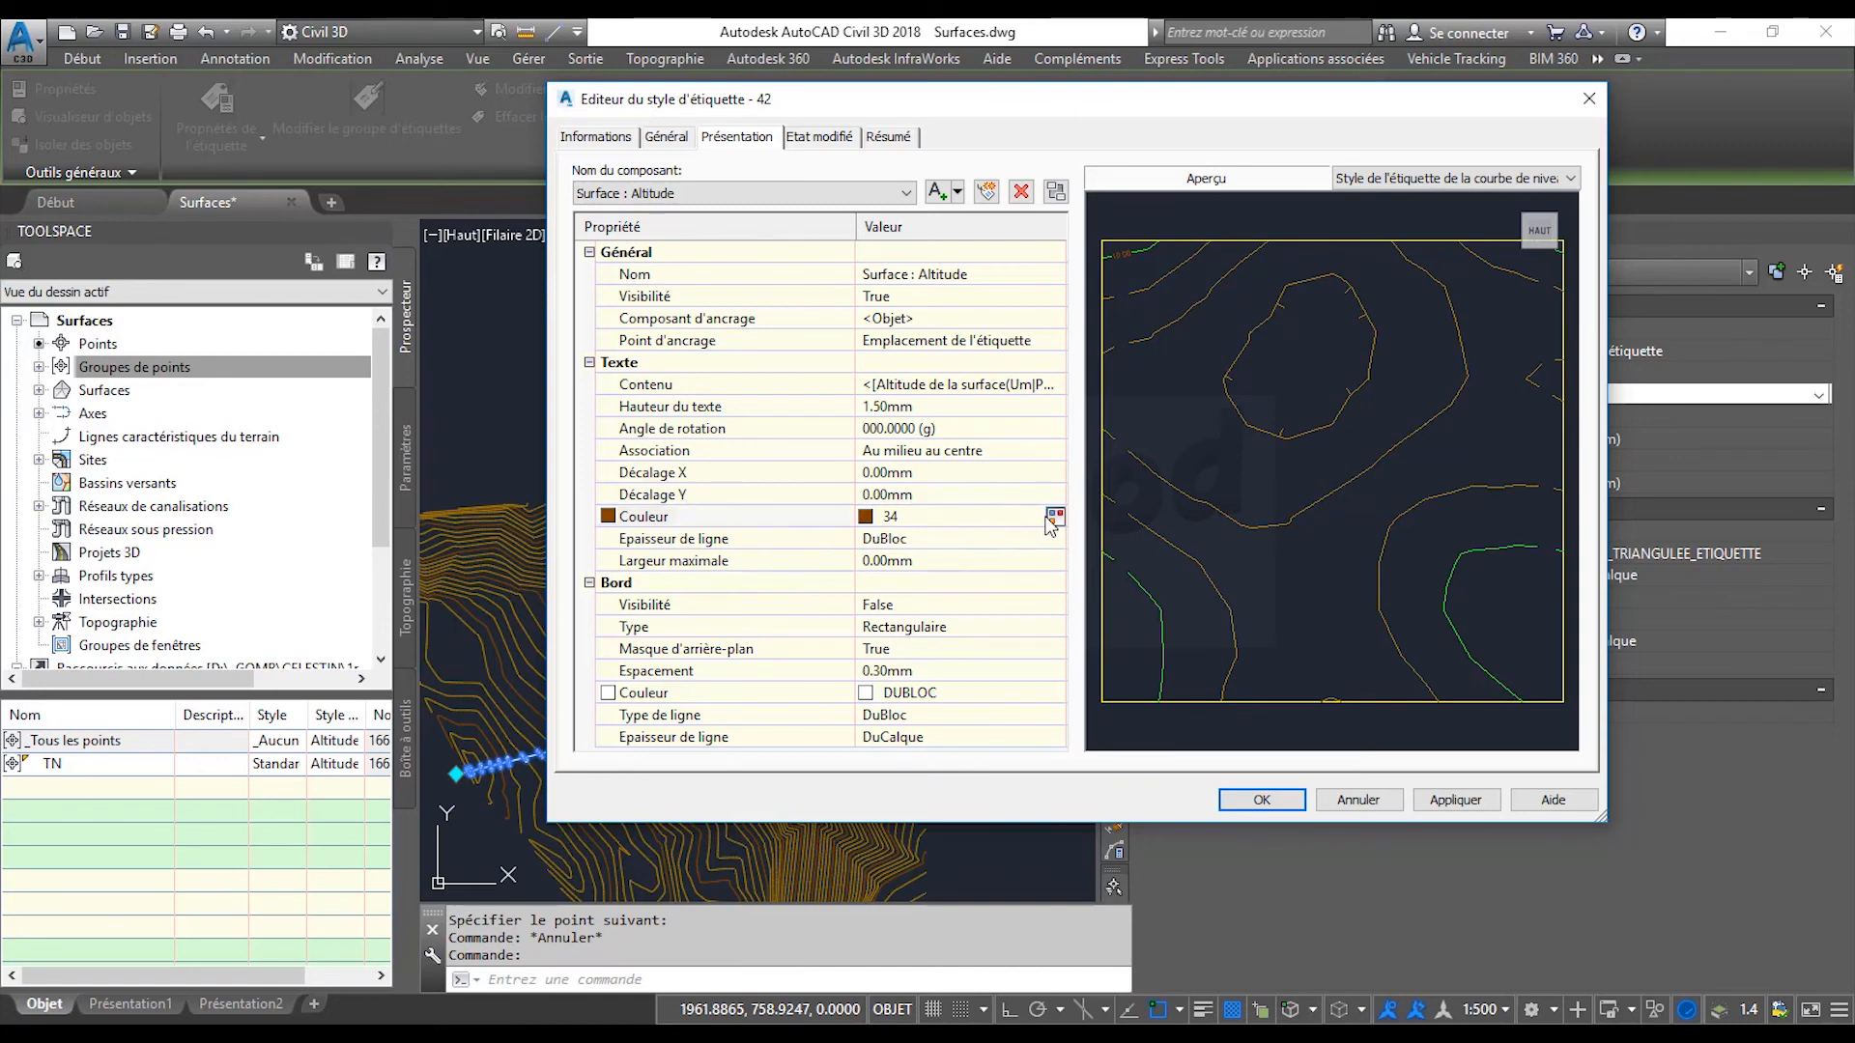
left_click(1054, 518)
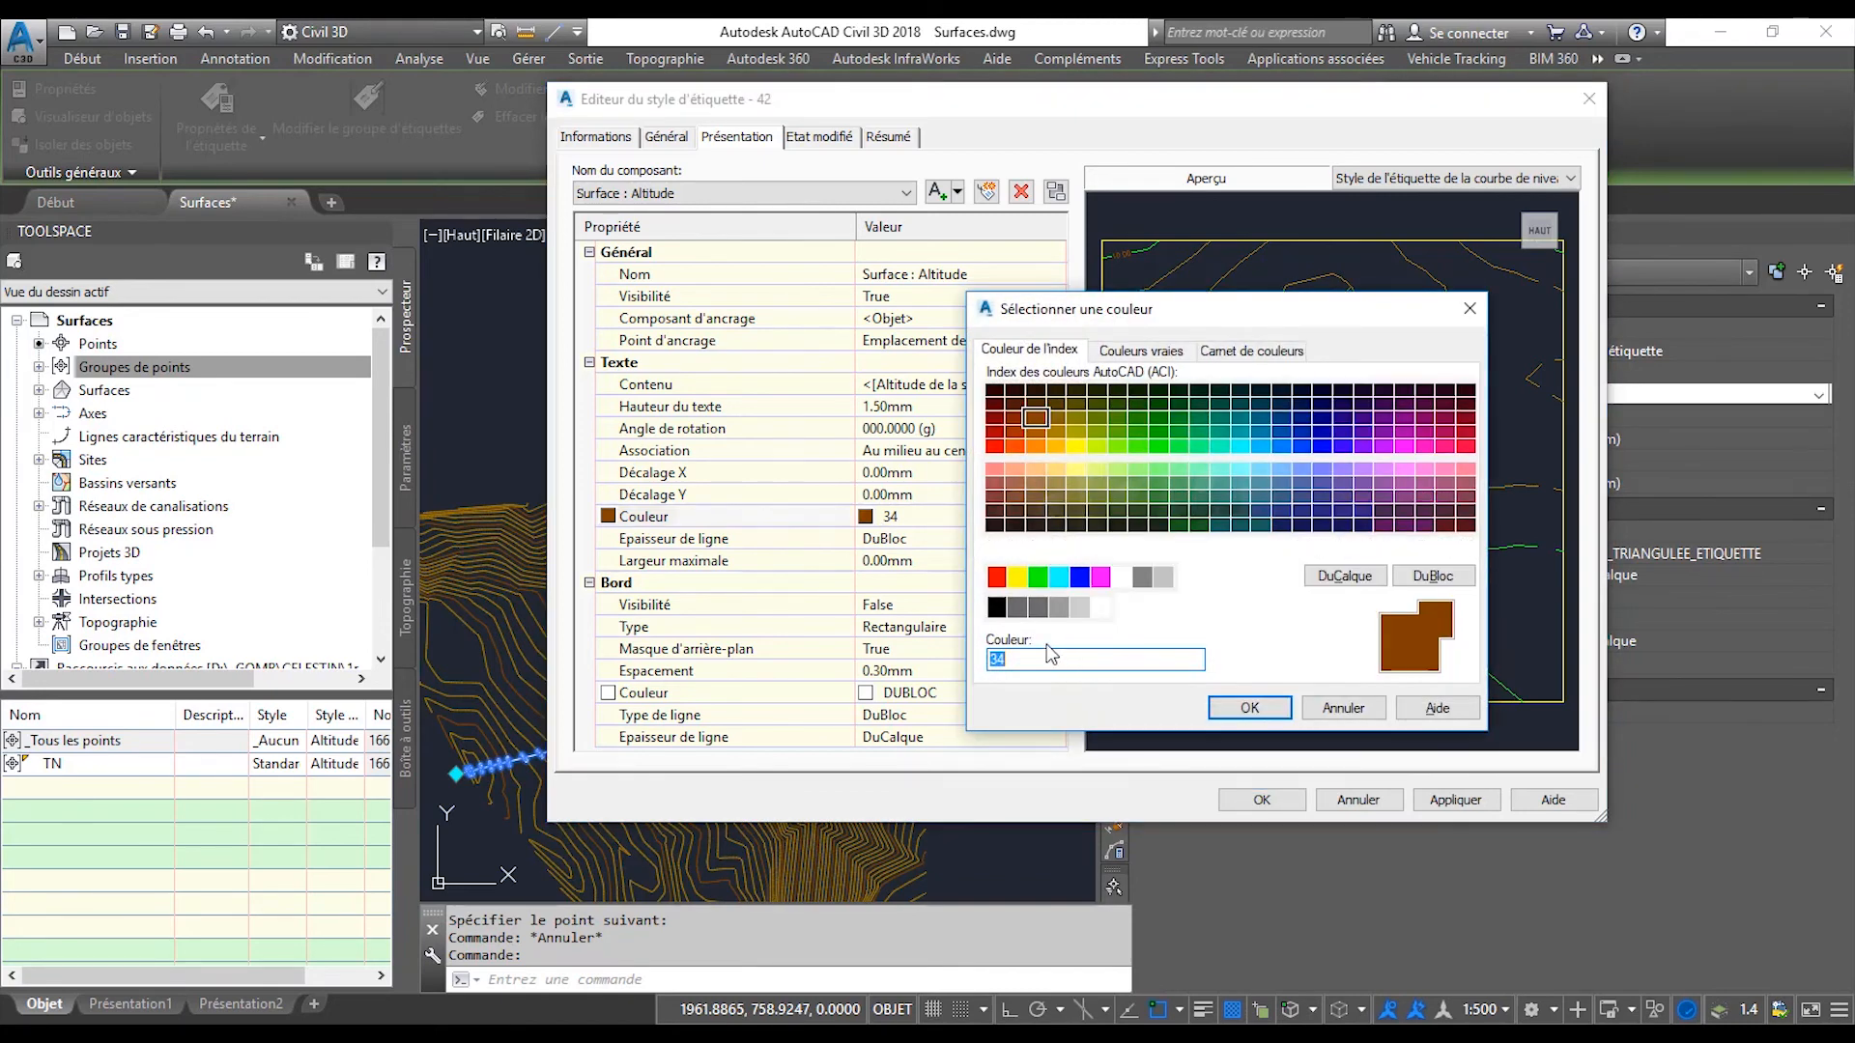
type("42")
left_click(1217, 708)
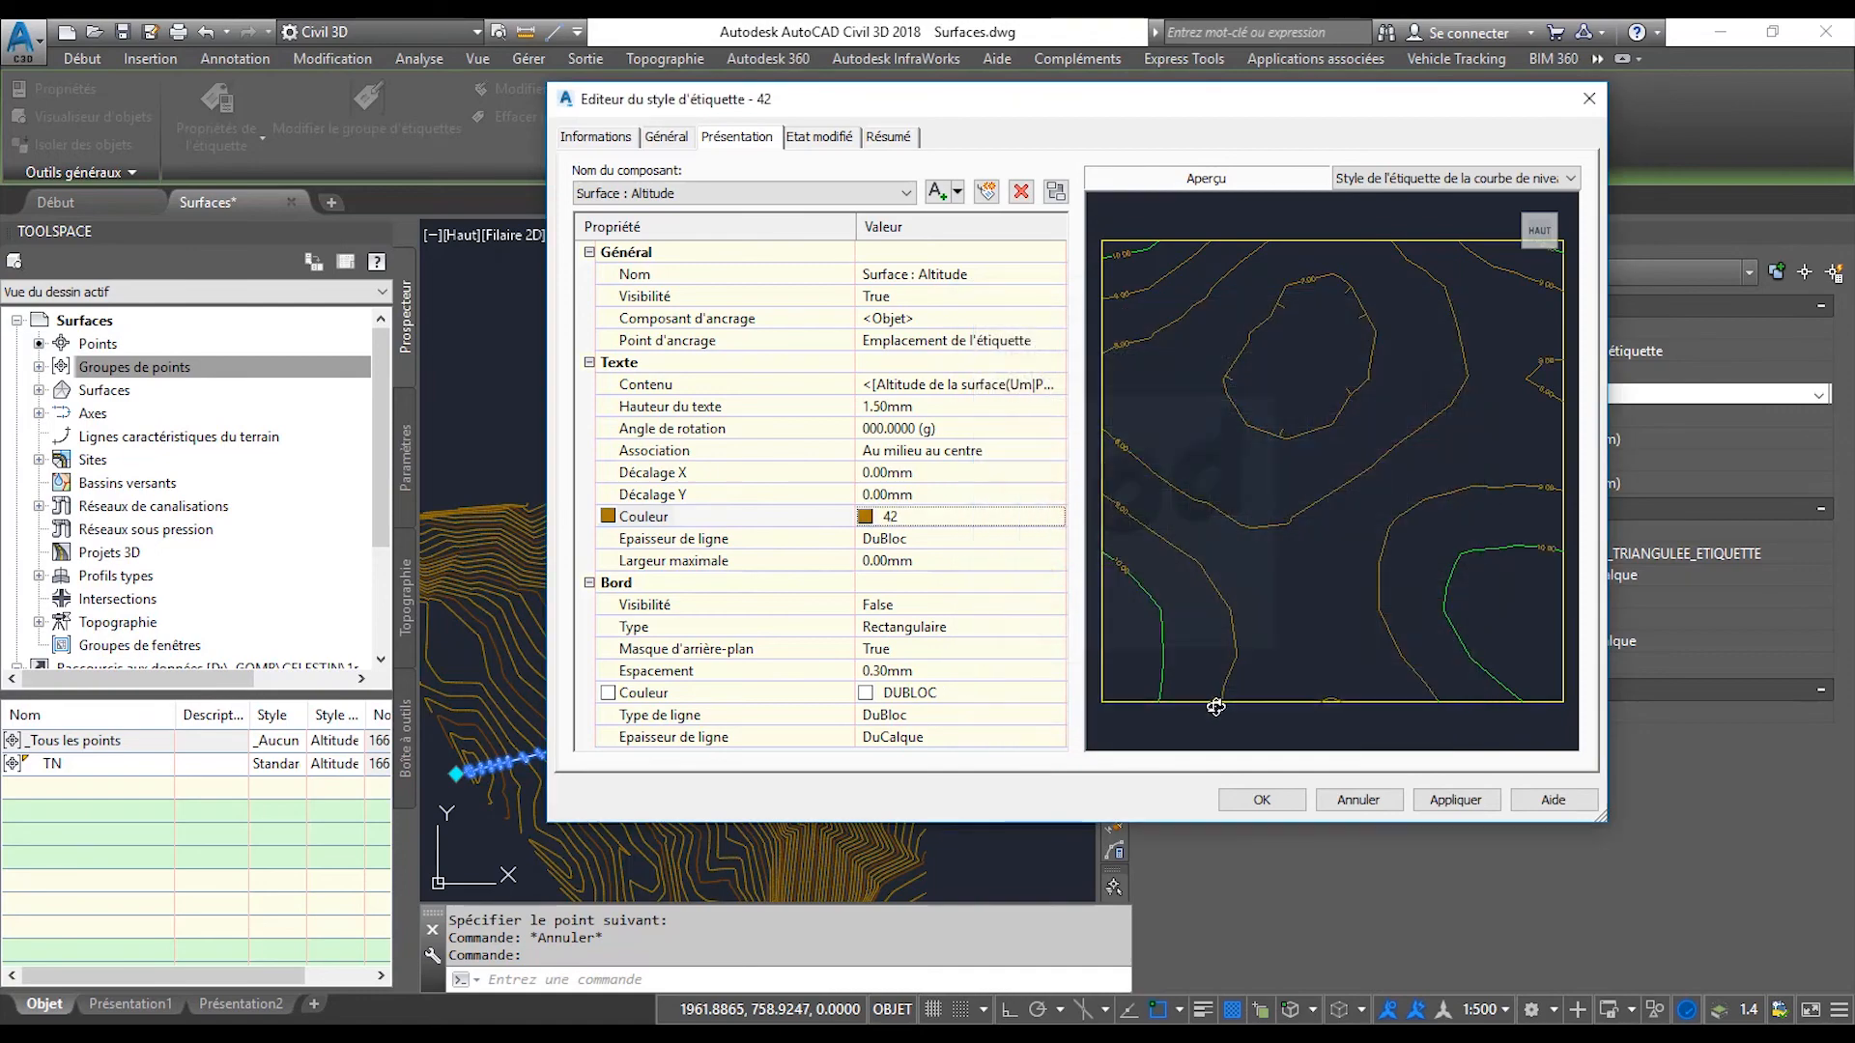
left_click(1270, 801)
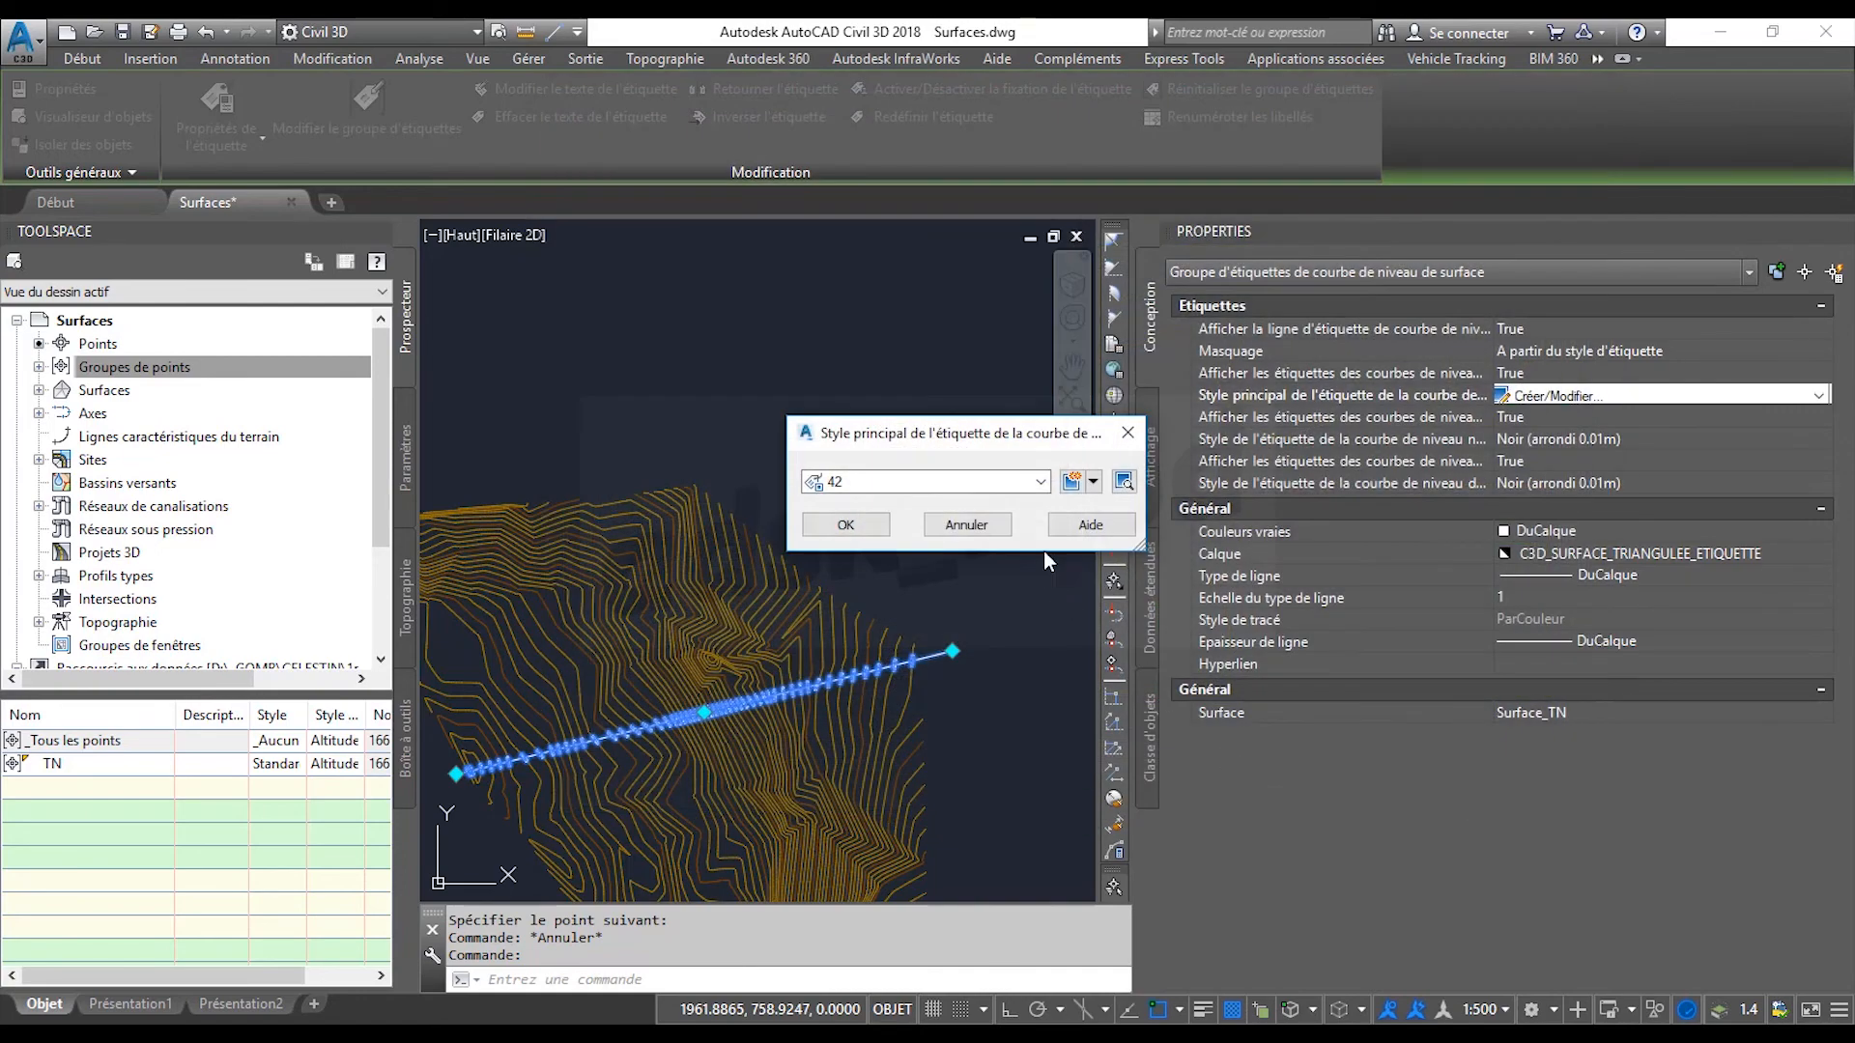
Assign label style 34 to the major contours of the selected label group.
left_click(1042, 482)
left_click(856, 504)
left_click(841, 526)
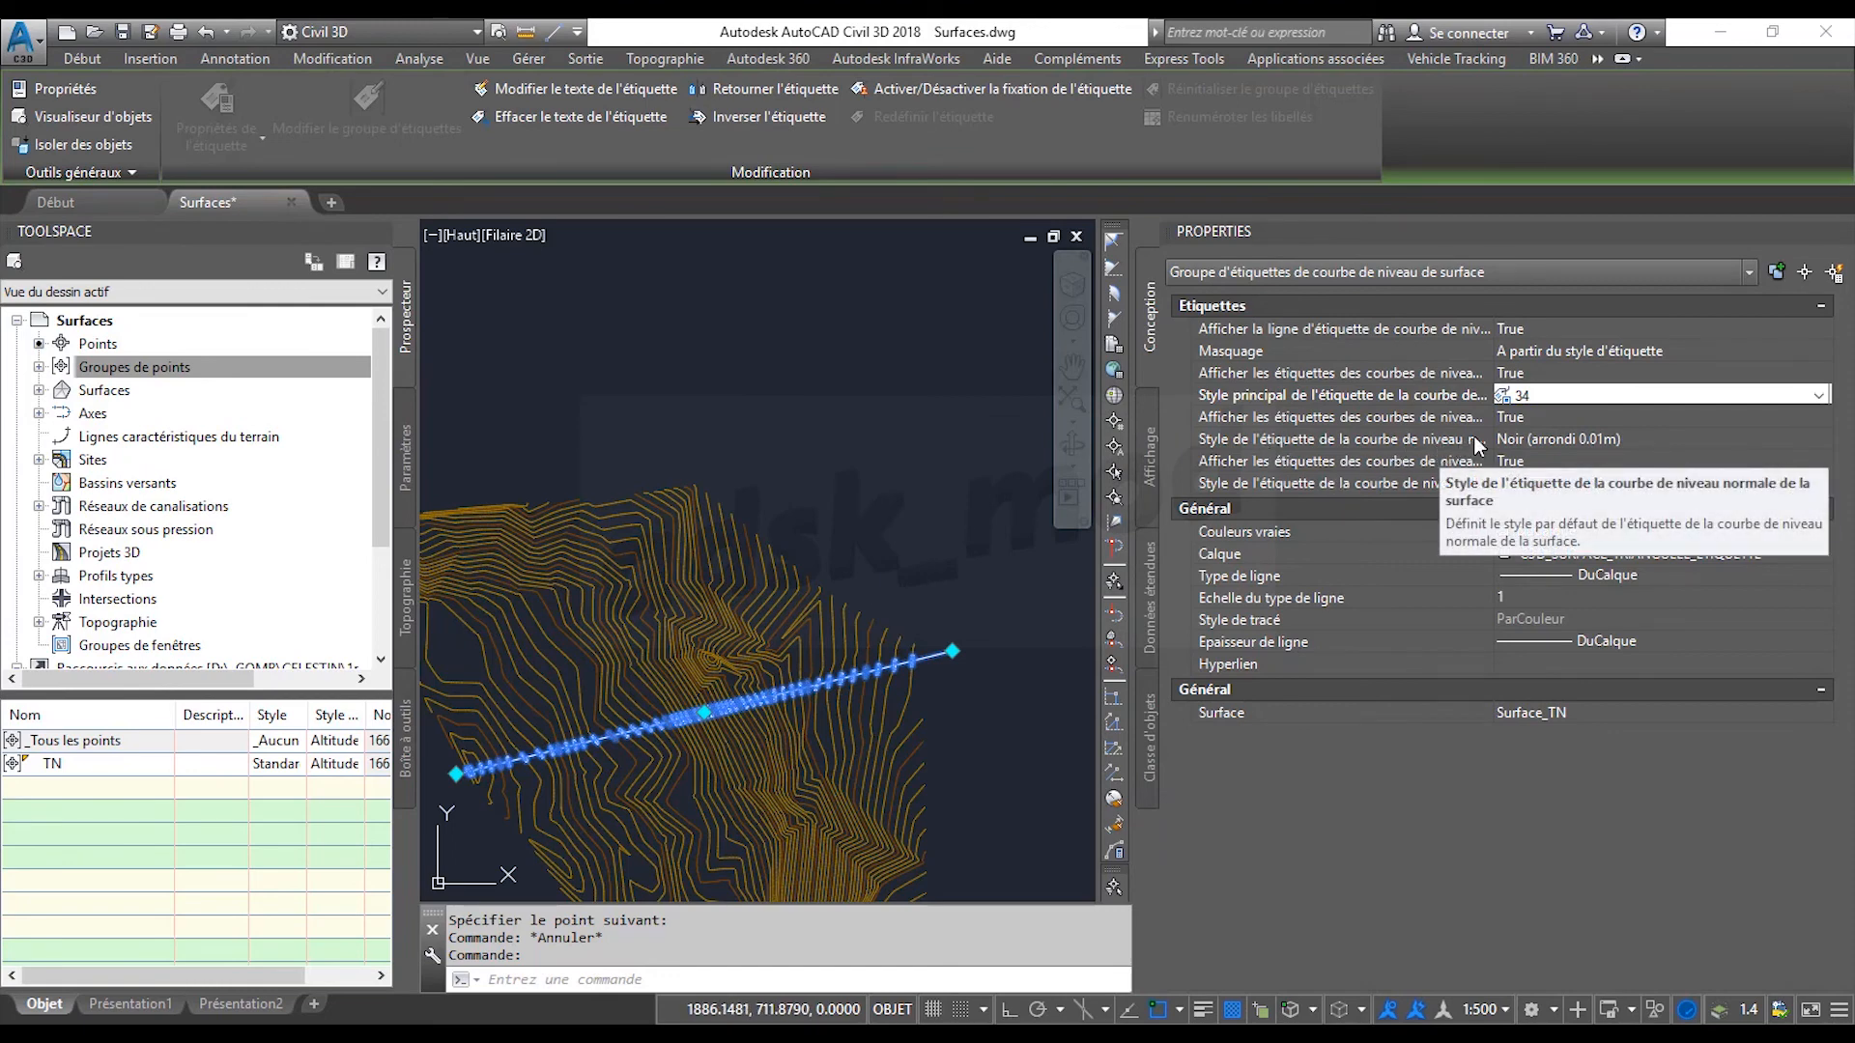
Assign label style 42 to the normal contours of the label group, then clear the selection.
left_click(1519, 437)
left_click(1519, 439)
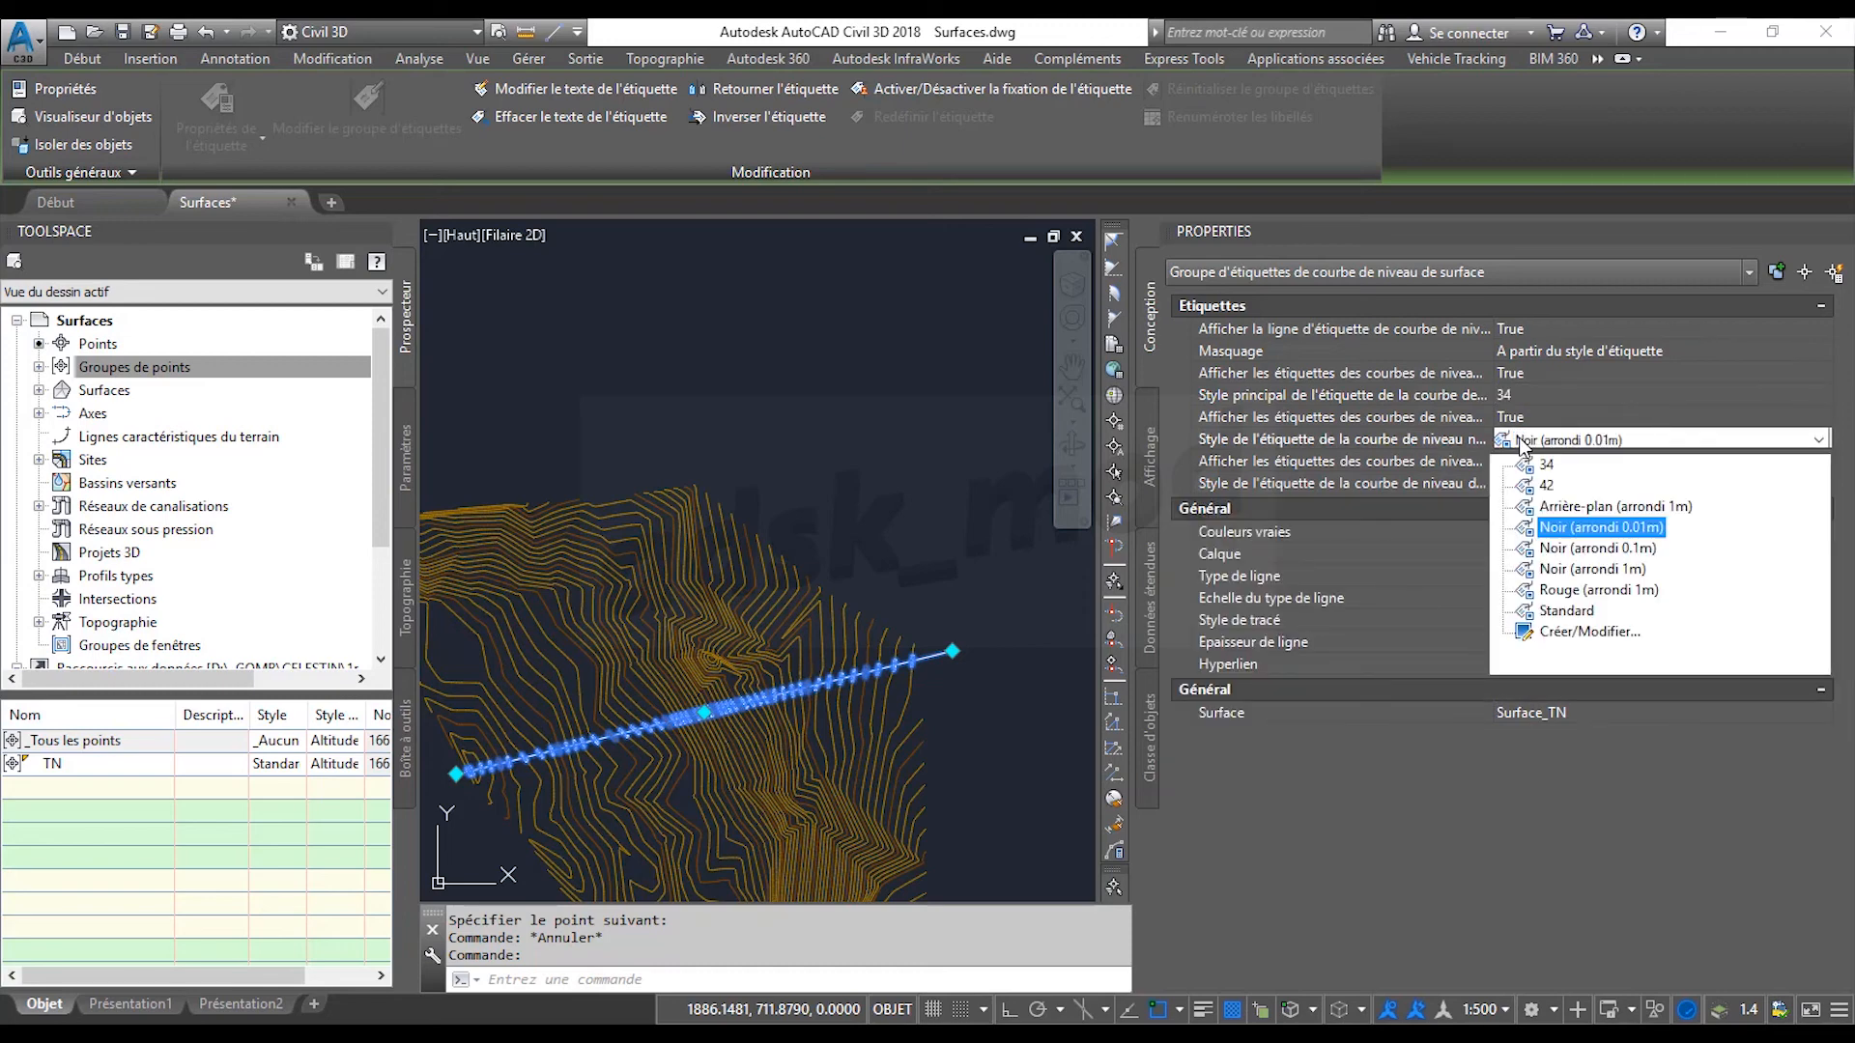
left_click(1546, 462)
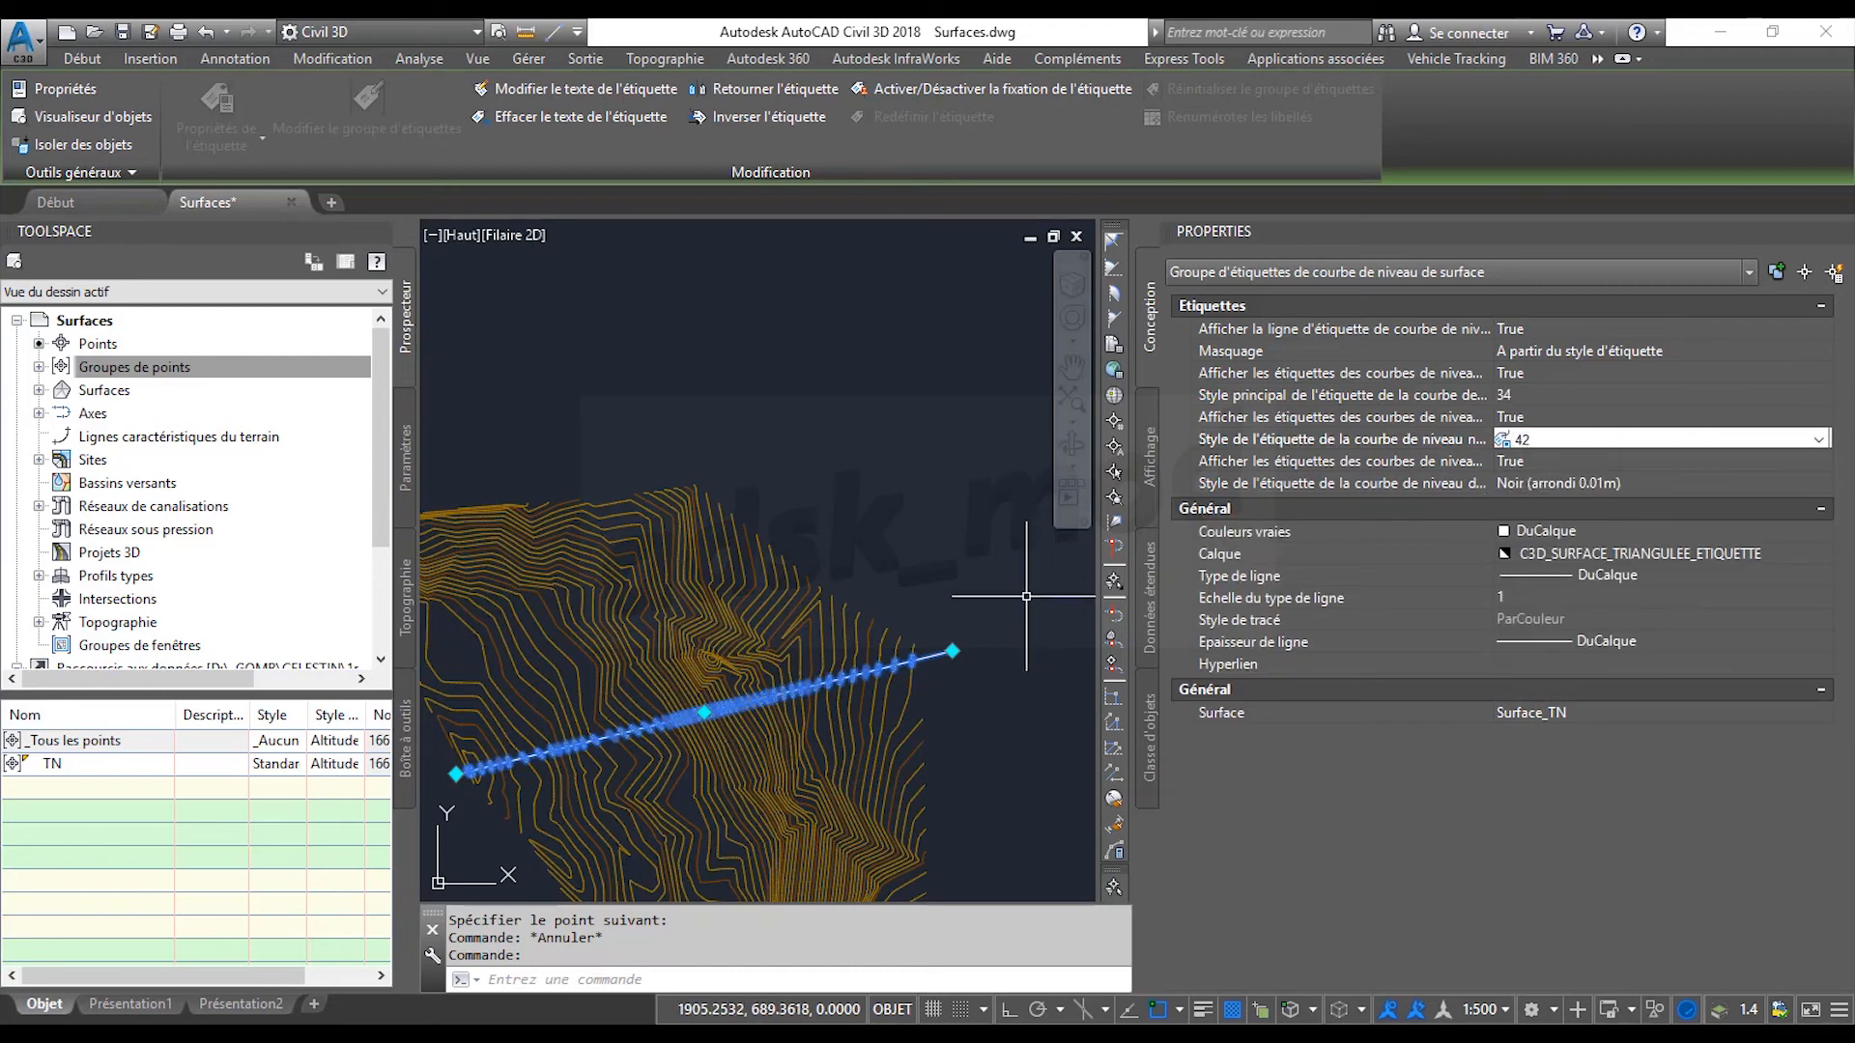
left_click(950, 611)
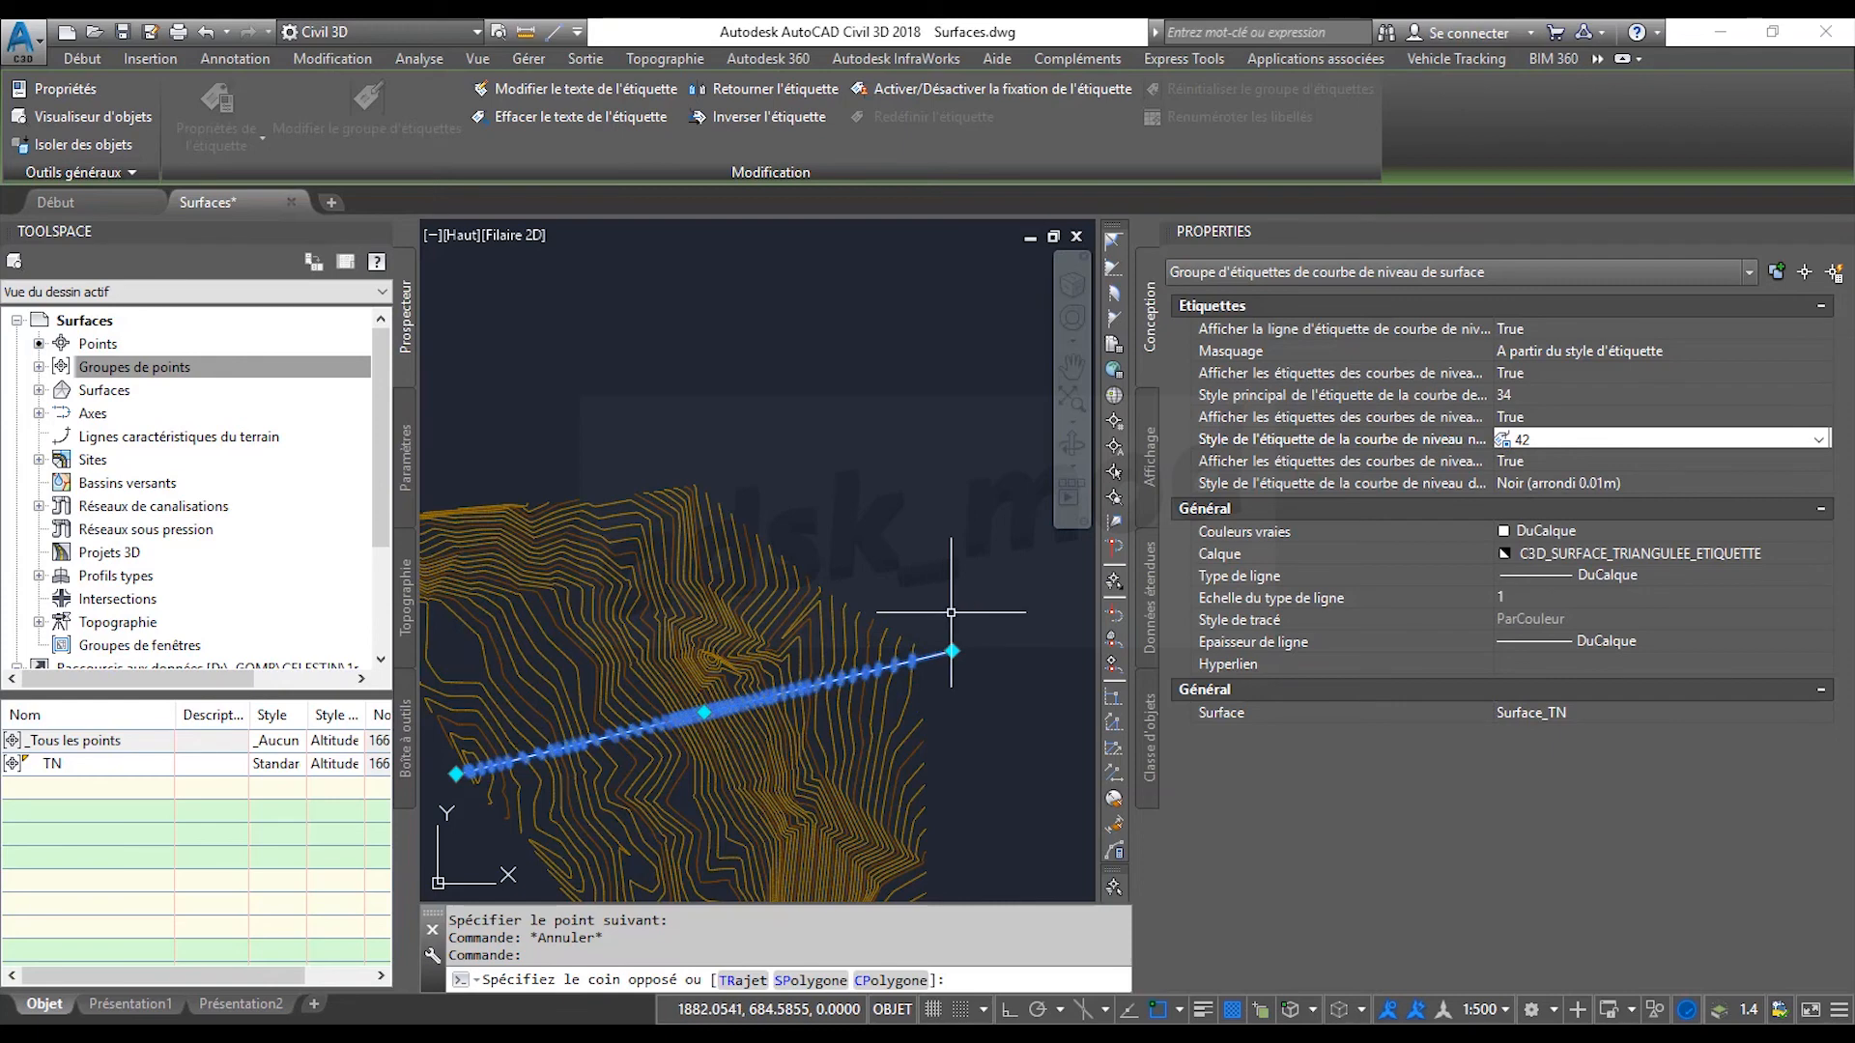
key("Escape")
key("Escape")
Examine the colours of the major and normal contour labels along the label line.
scroll(902, 672, "up", 3)
scroll(928, 671, "up", 5)
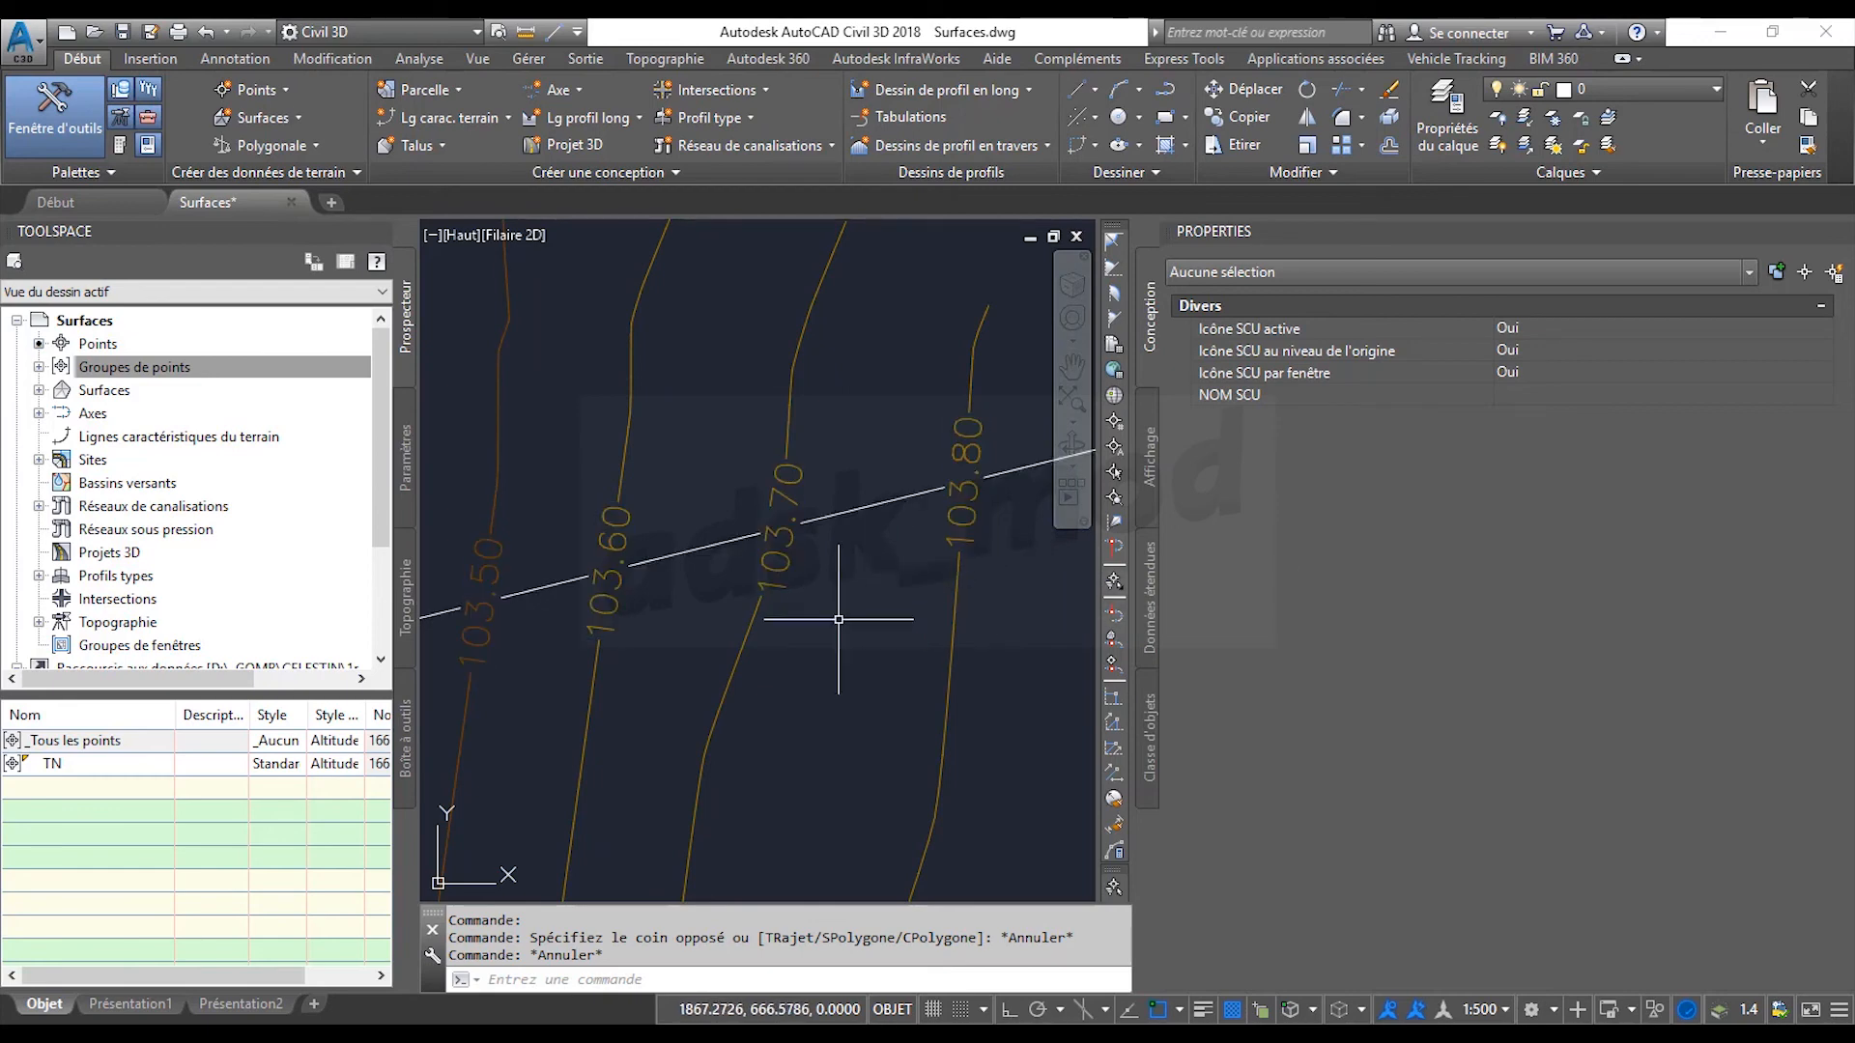
middle_click_drag(600, 704, 884, 642)
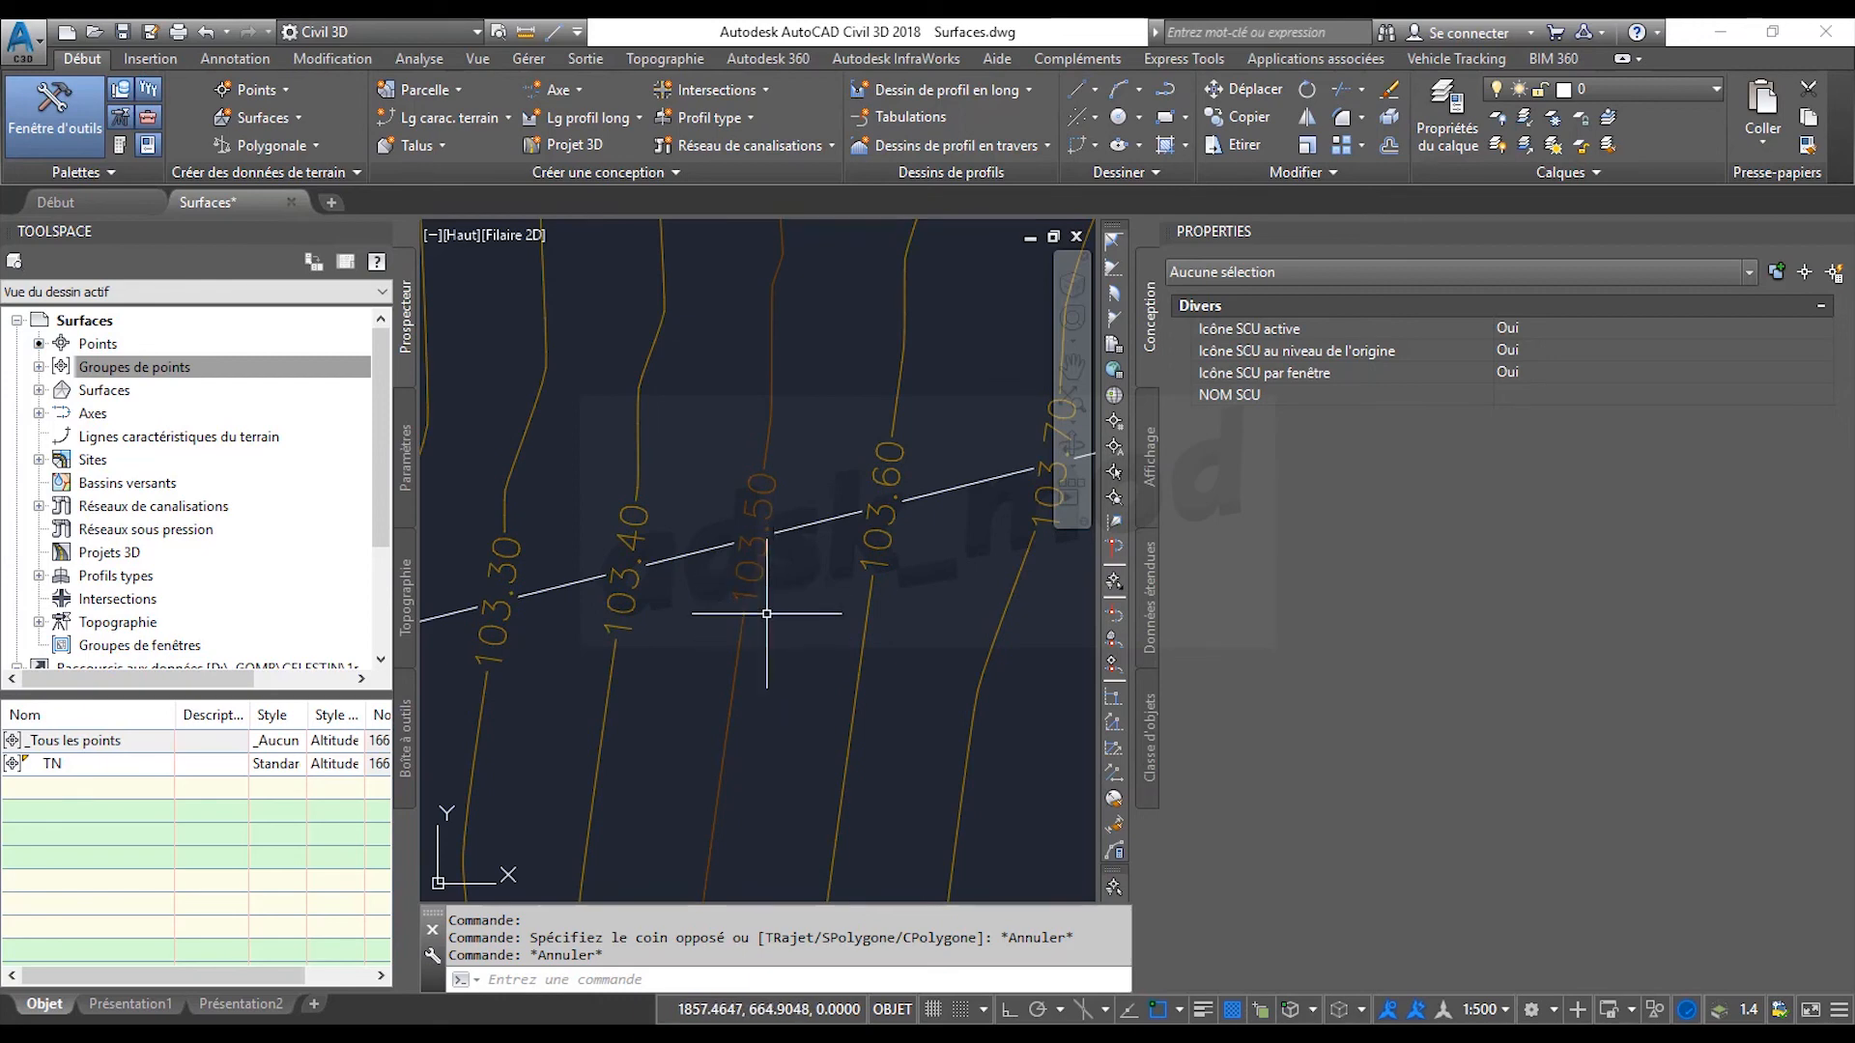
mouse_move(775, 644)
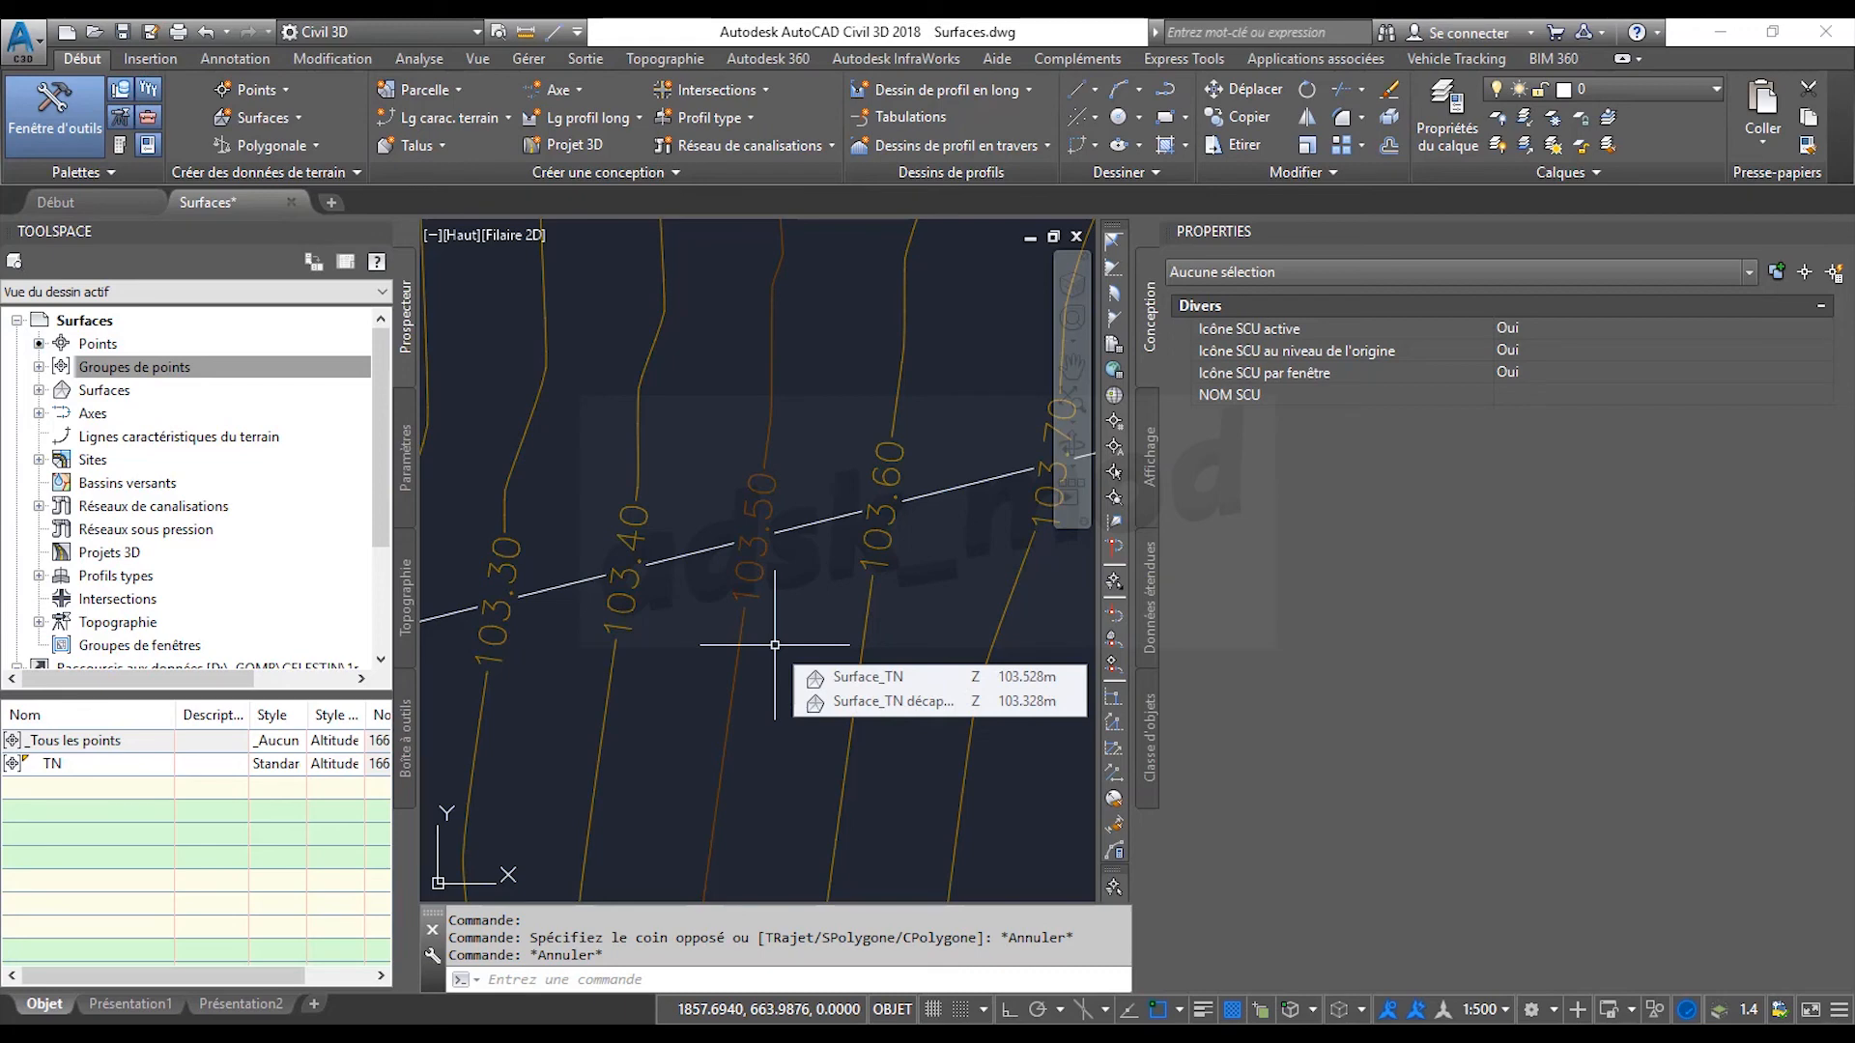
scroll(775, 645, "down", 5)
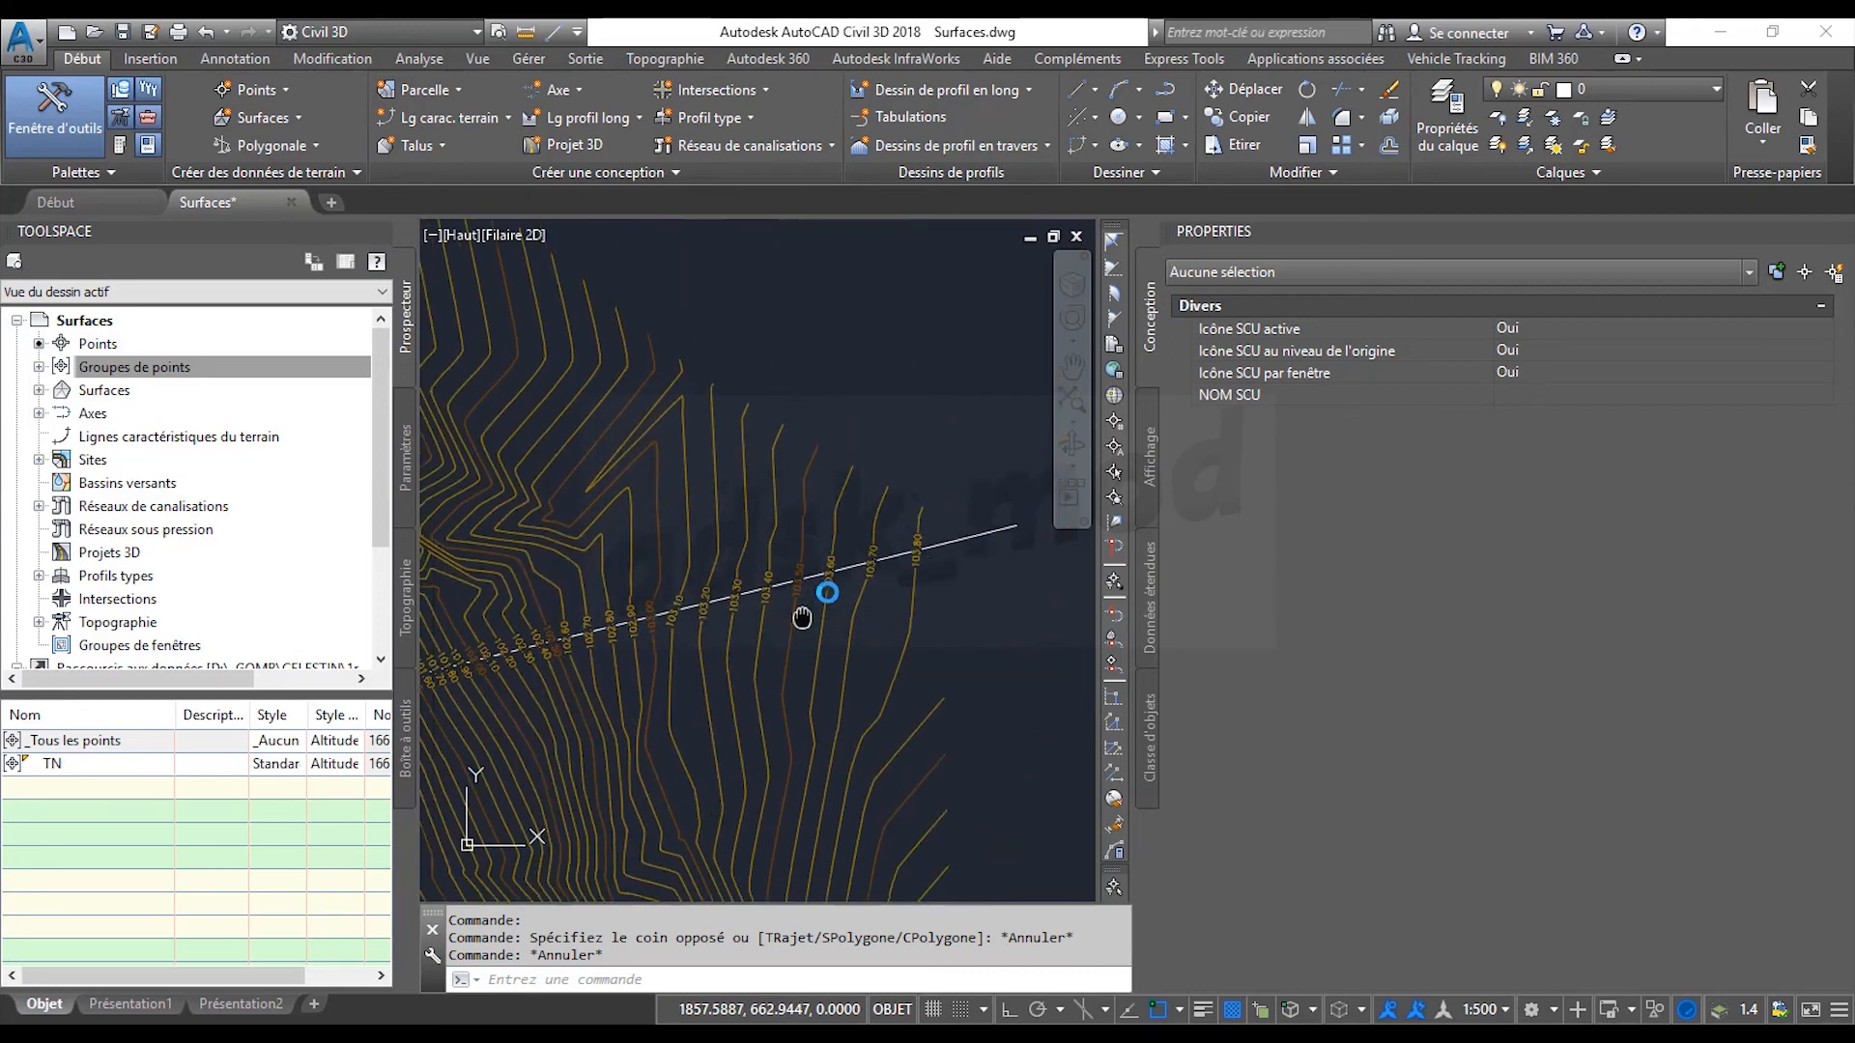
scroll(776, 641, "up", 5)
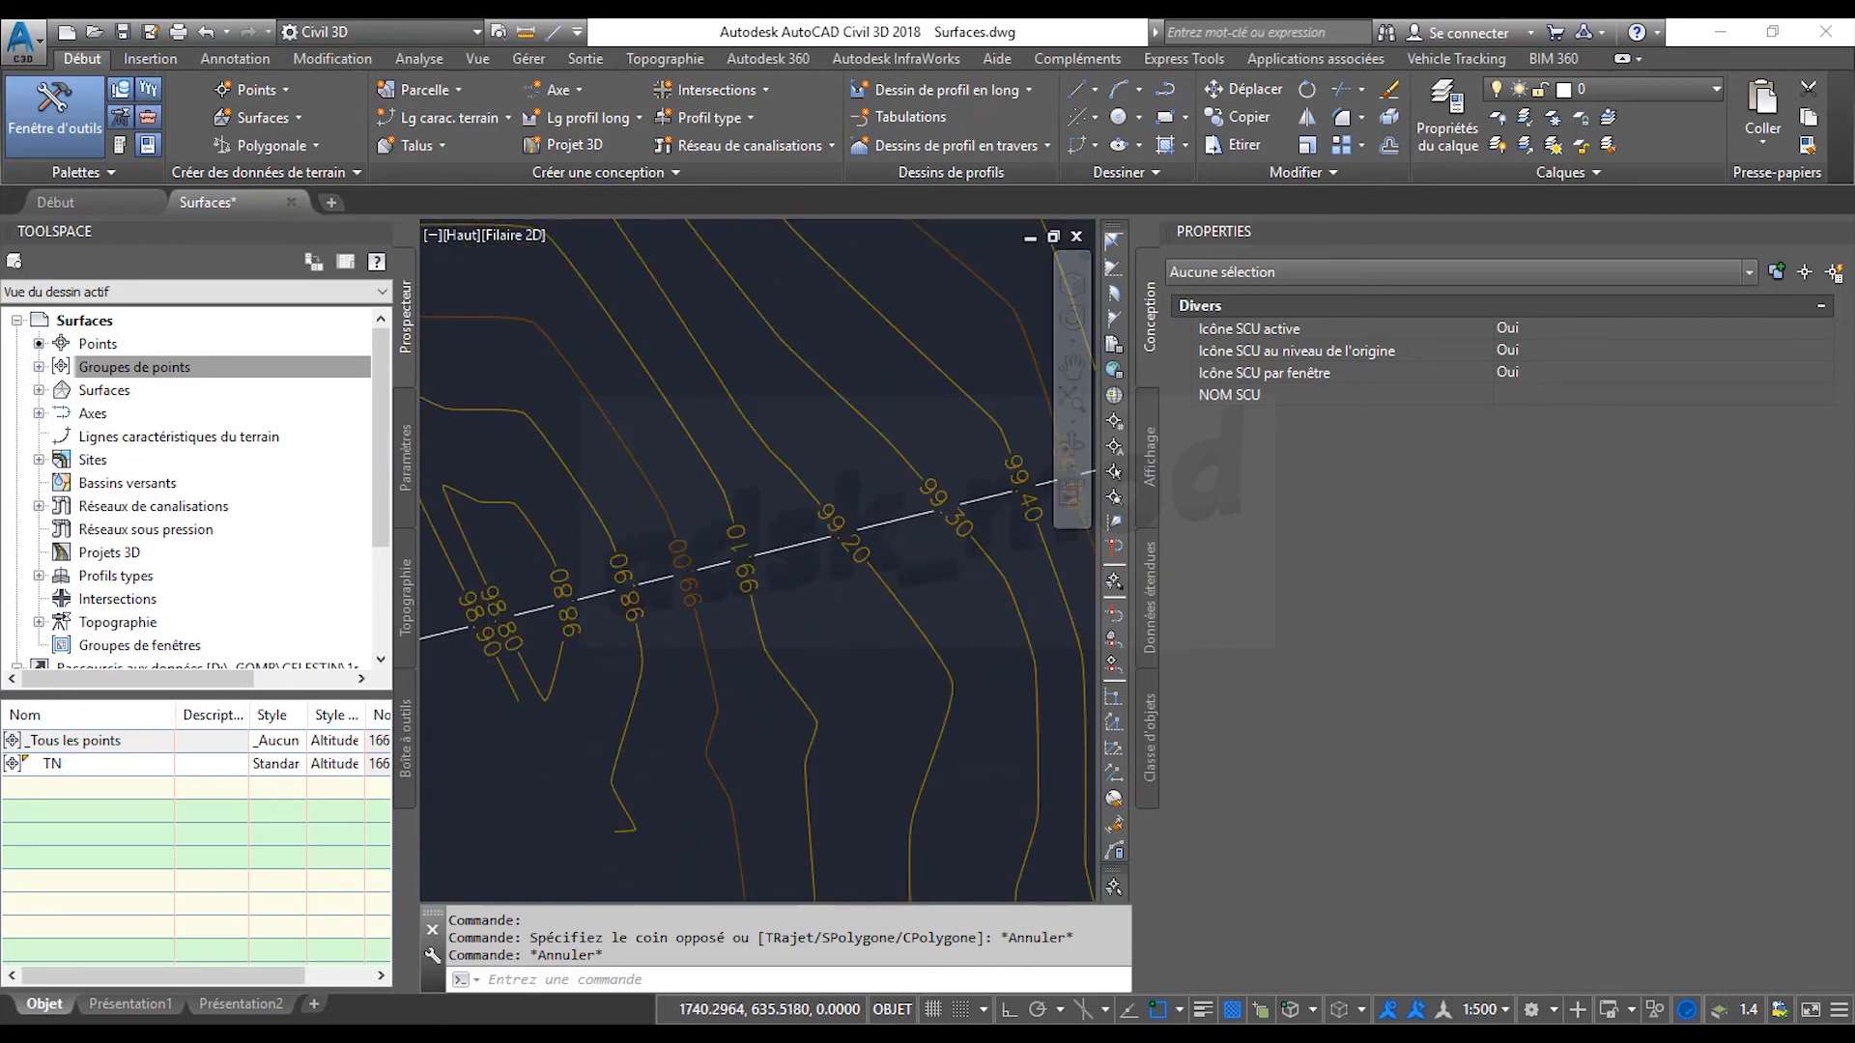
scroll(648, 616, "down", 3)
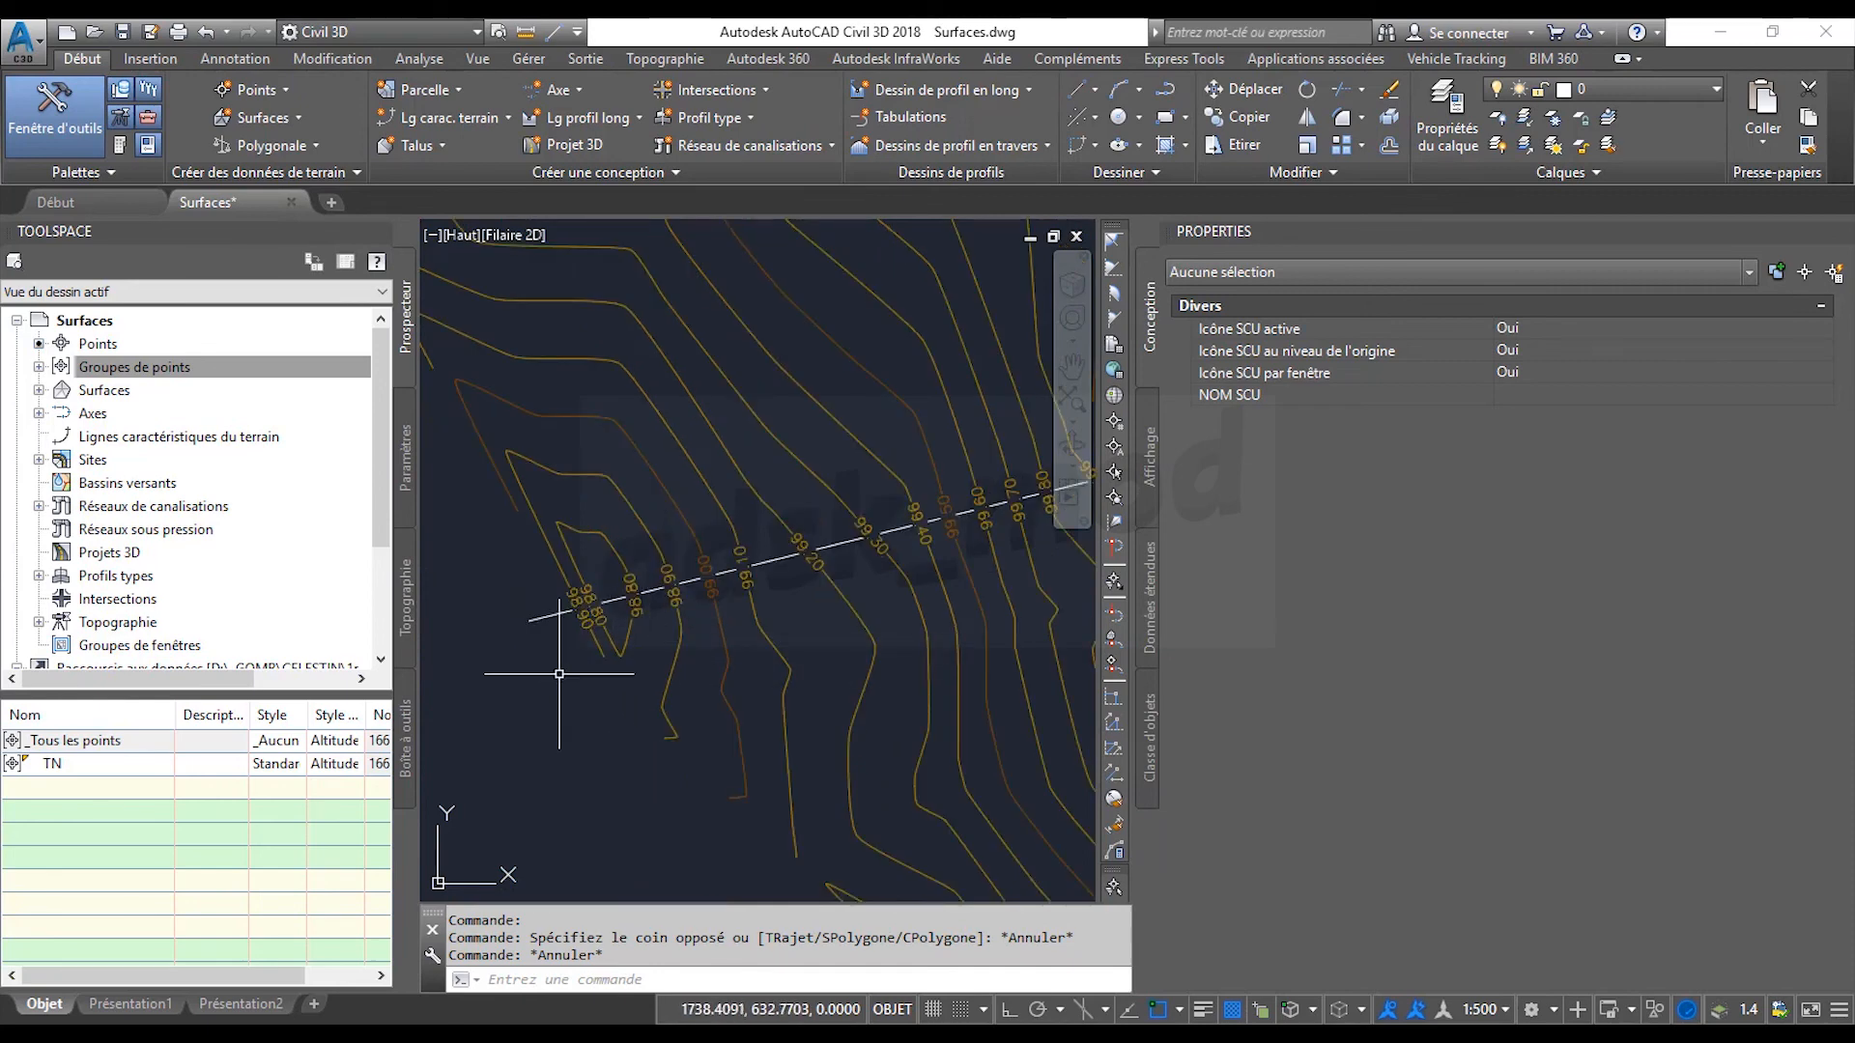
Hide the contour label line of the label group by setting its display to False, then clear the selection.
left_click(550, 616)
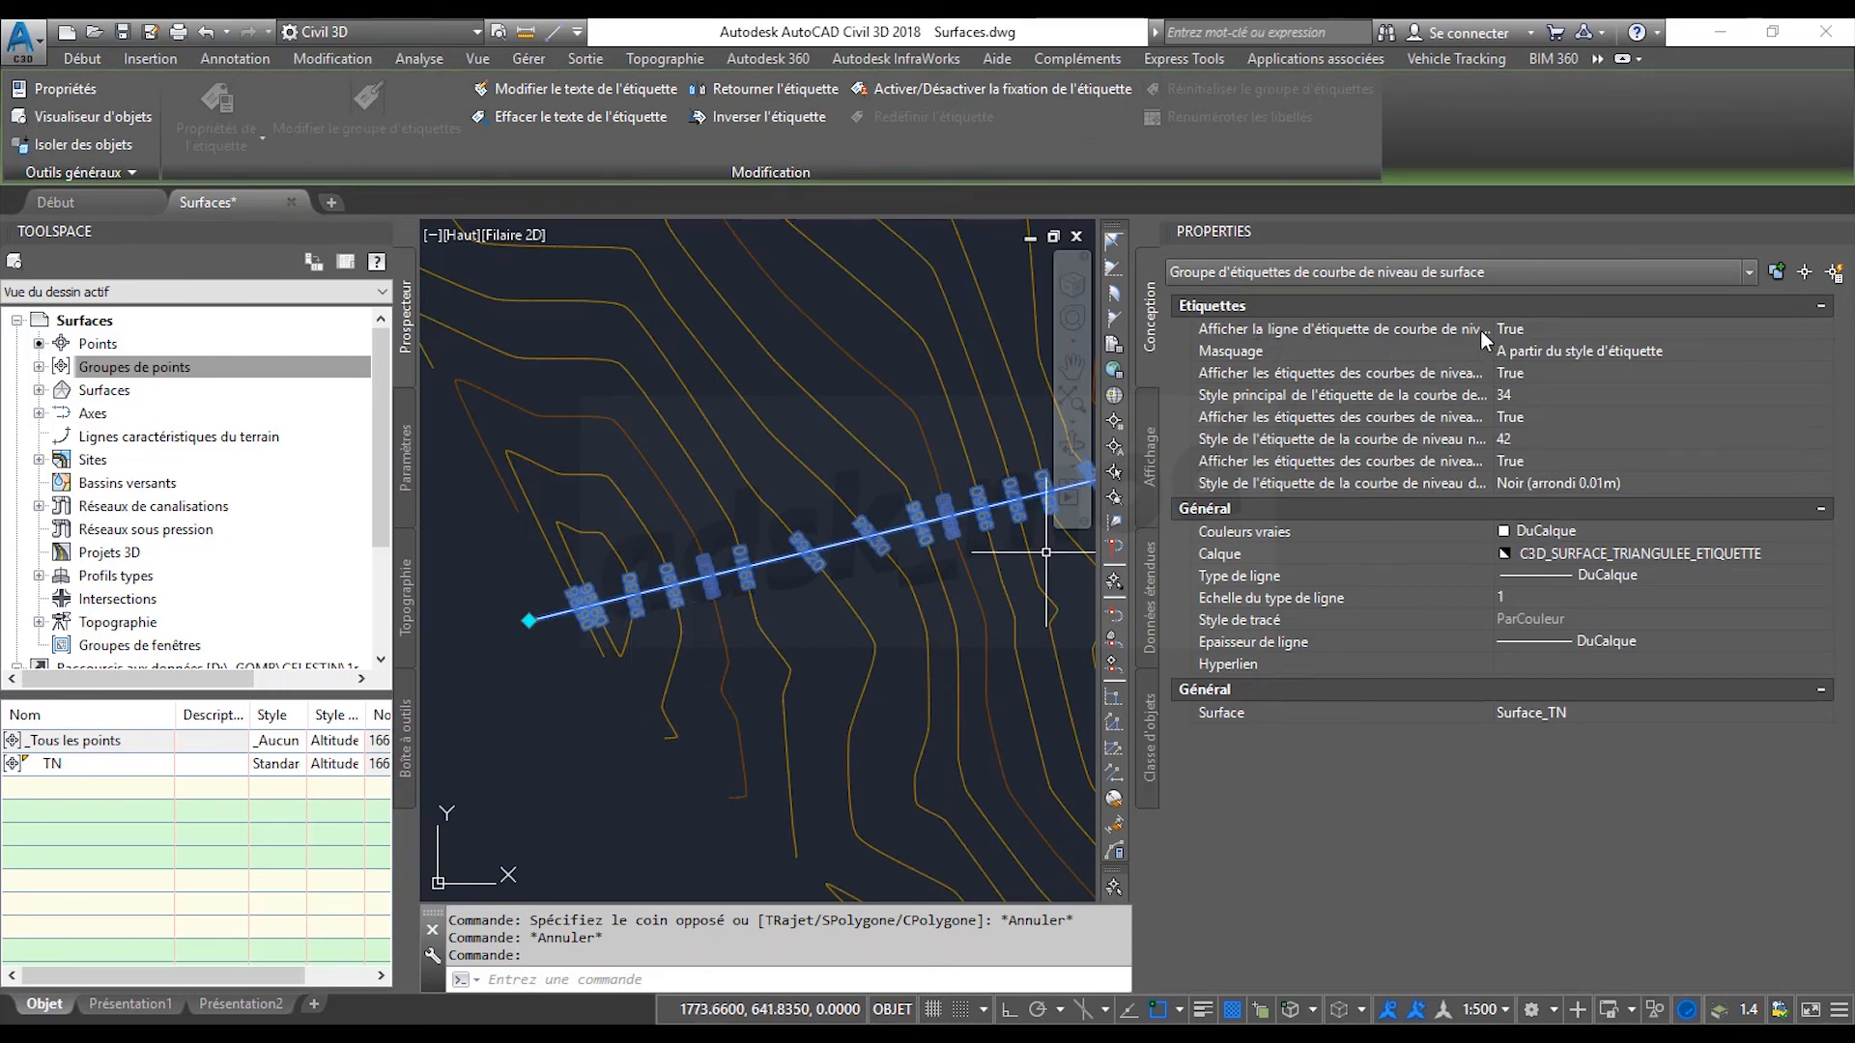
left_click(1538, 329)
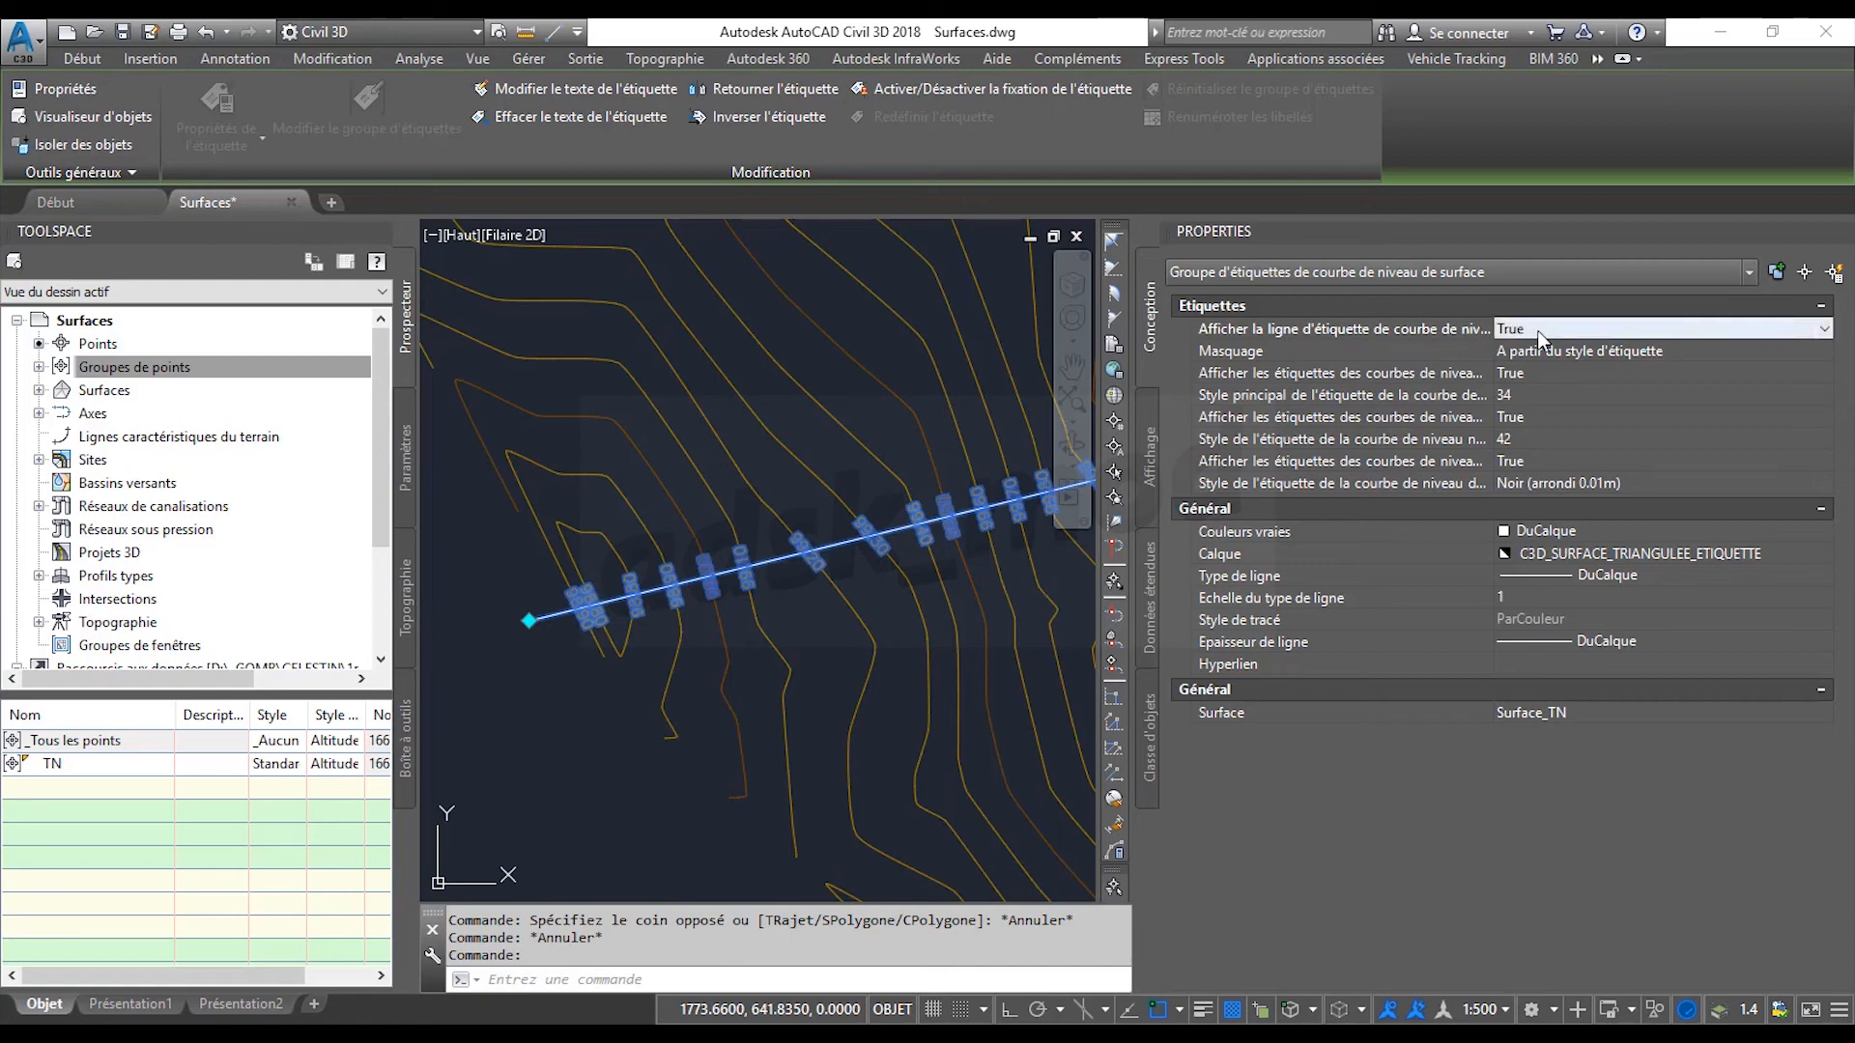
left_click(1539, 330)
left_click(1529, 350)
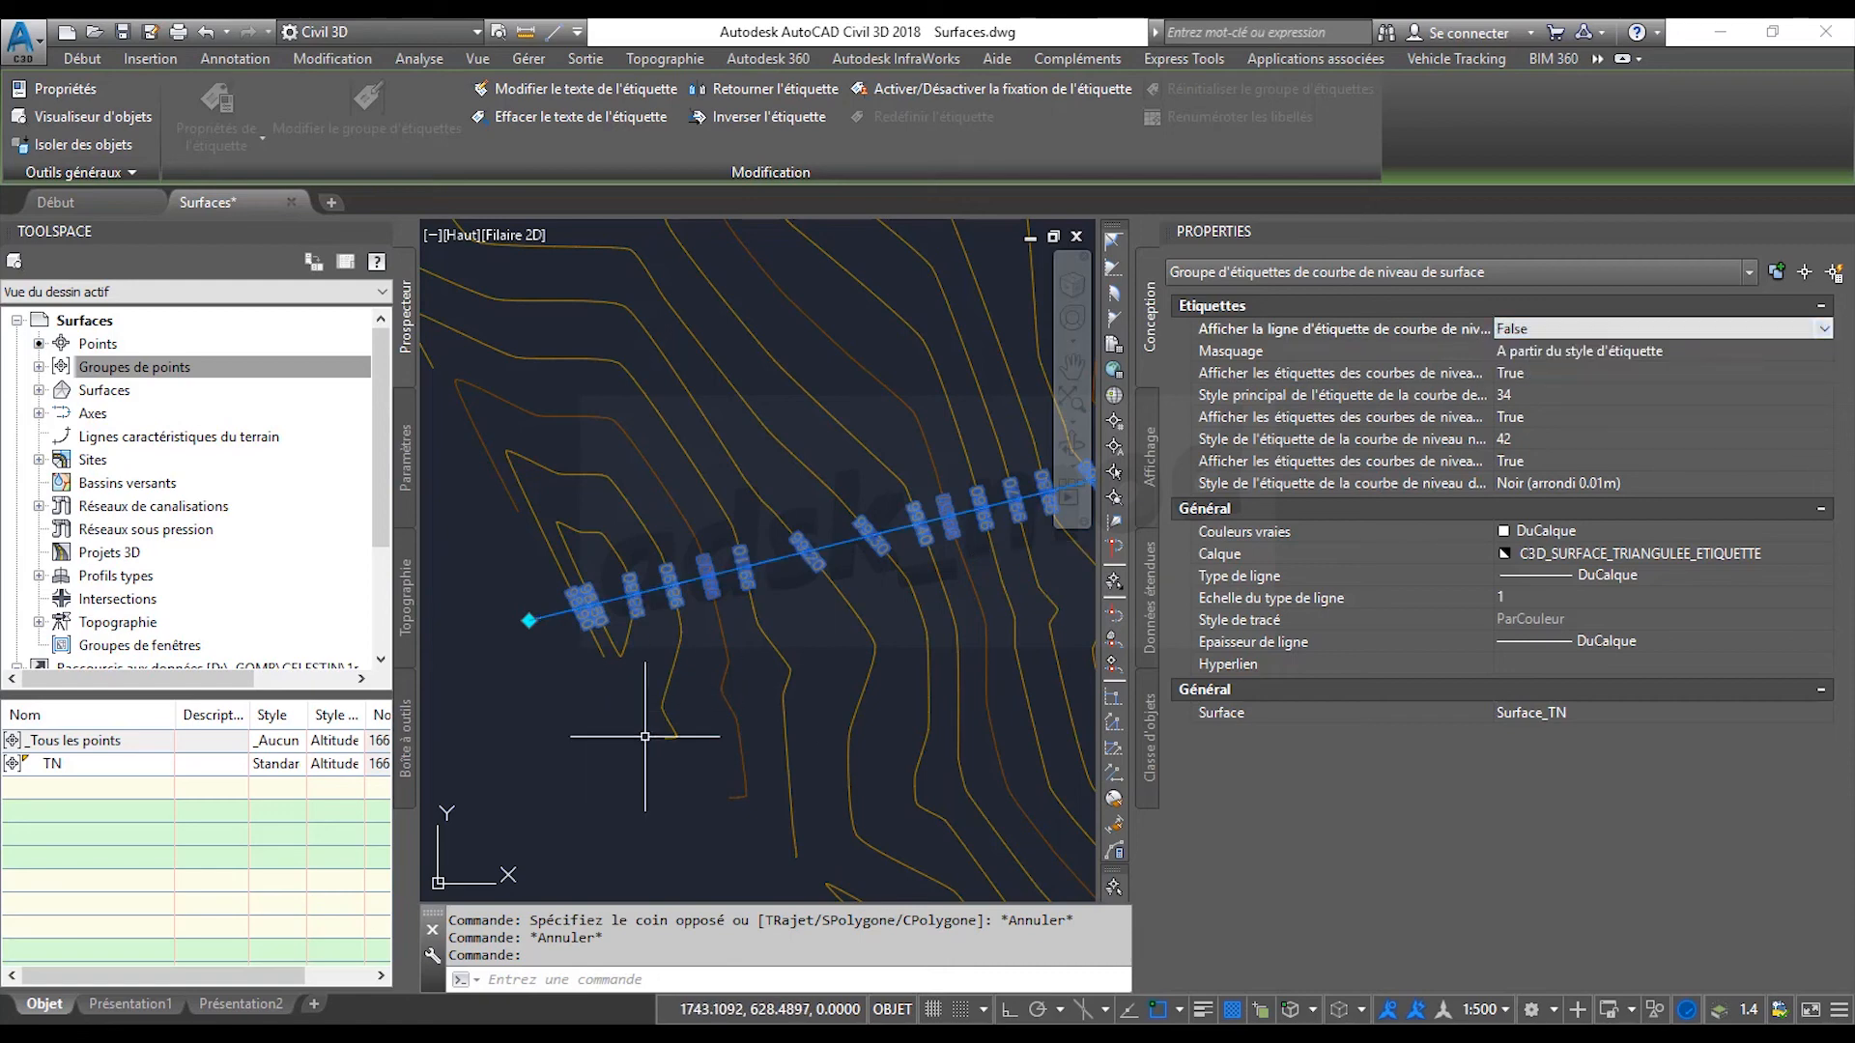
key("Escape")
Examine the elevation labels across Surface_TN without their label line.
scroll(688, 729, "down", 2)
scroll(688, 728, "down", 2)
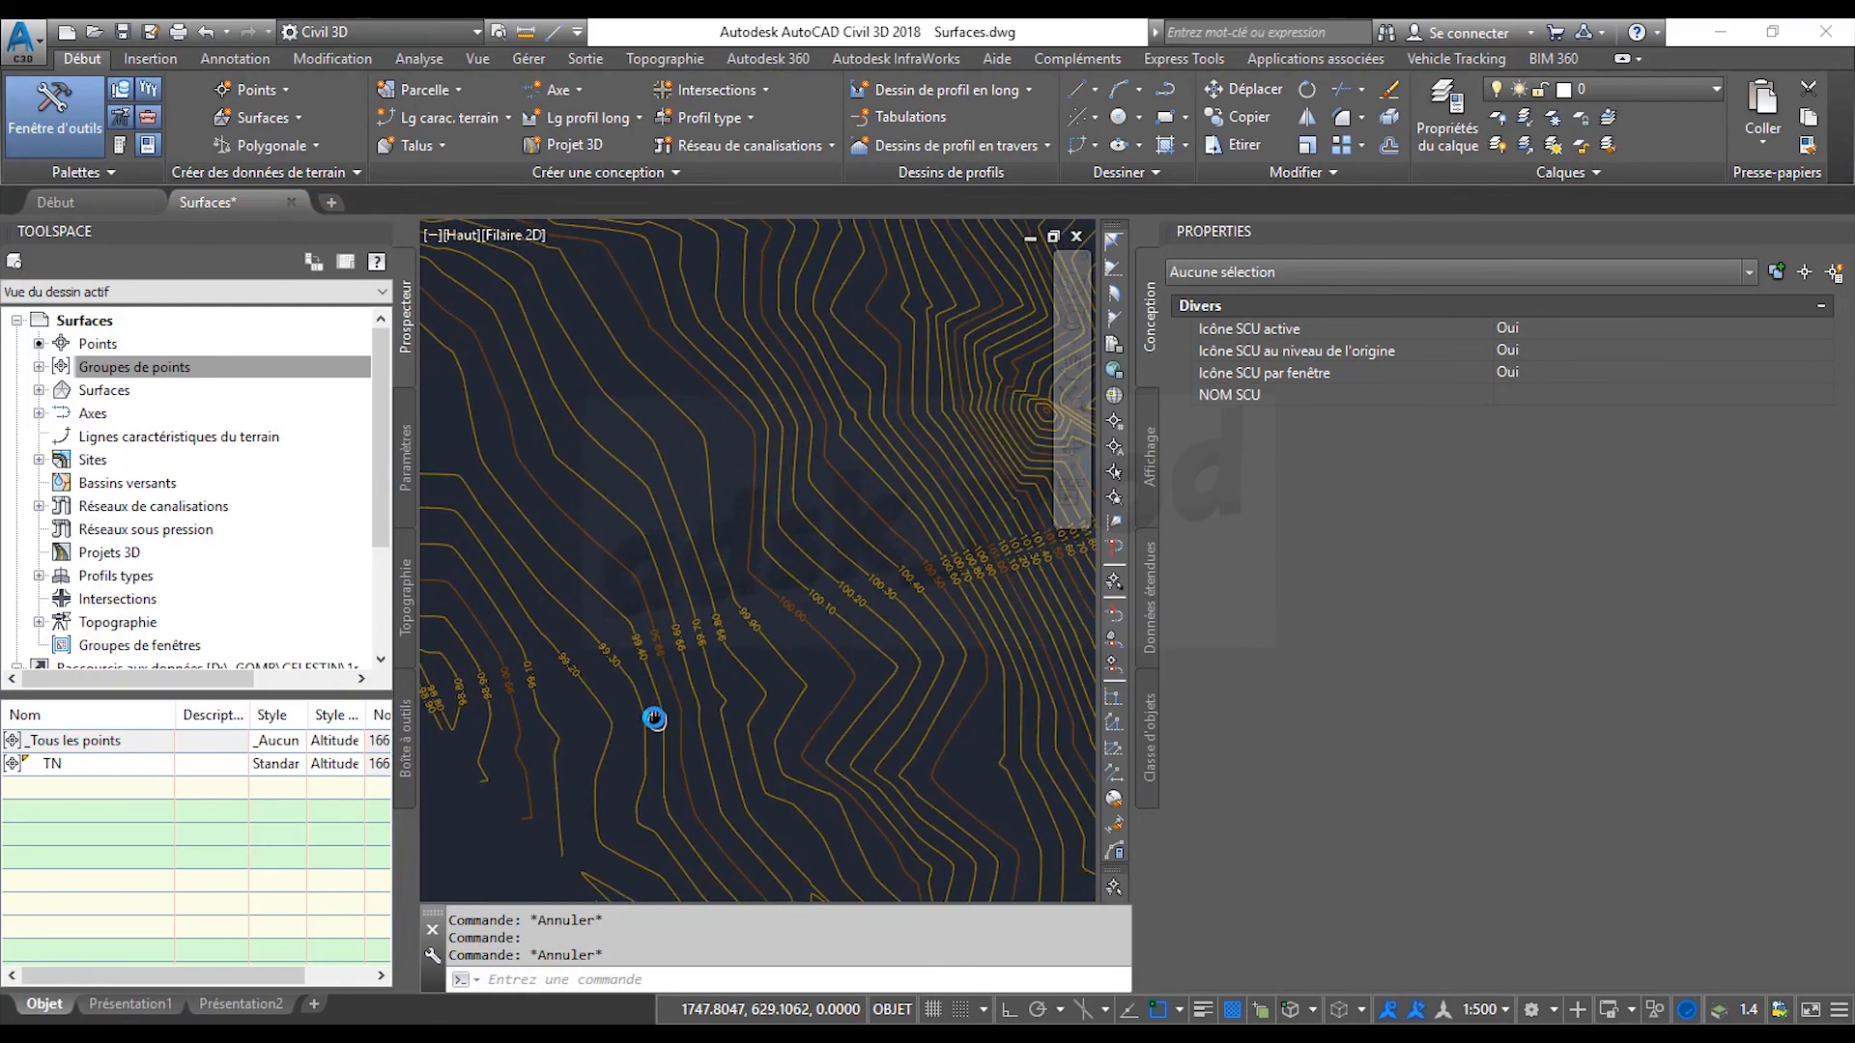
scroll(790, 633, "up", 5)
middle_click_drag(913, 646, 563, 737)
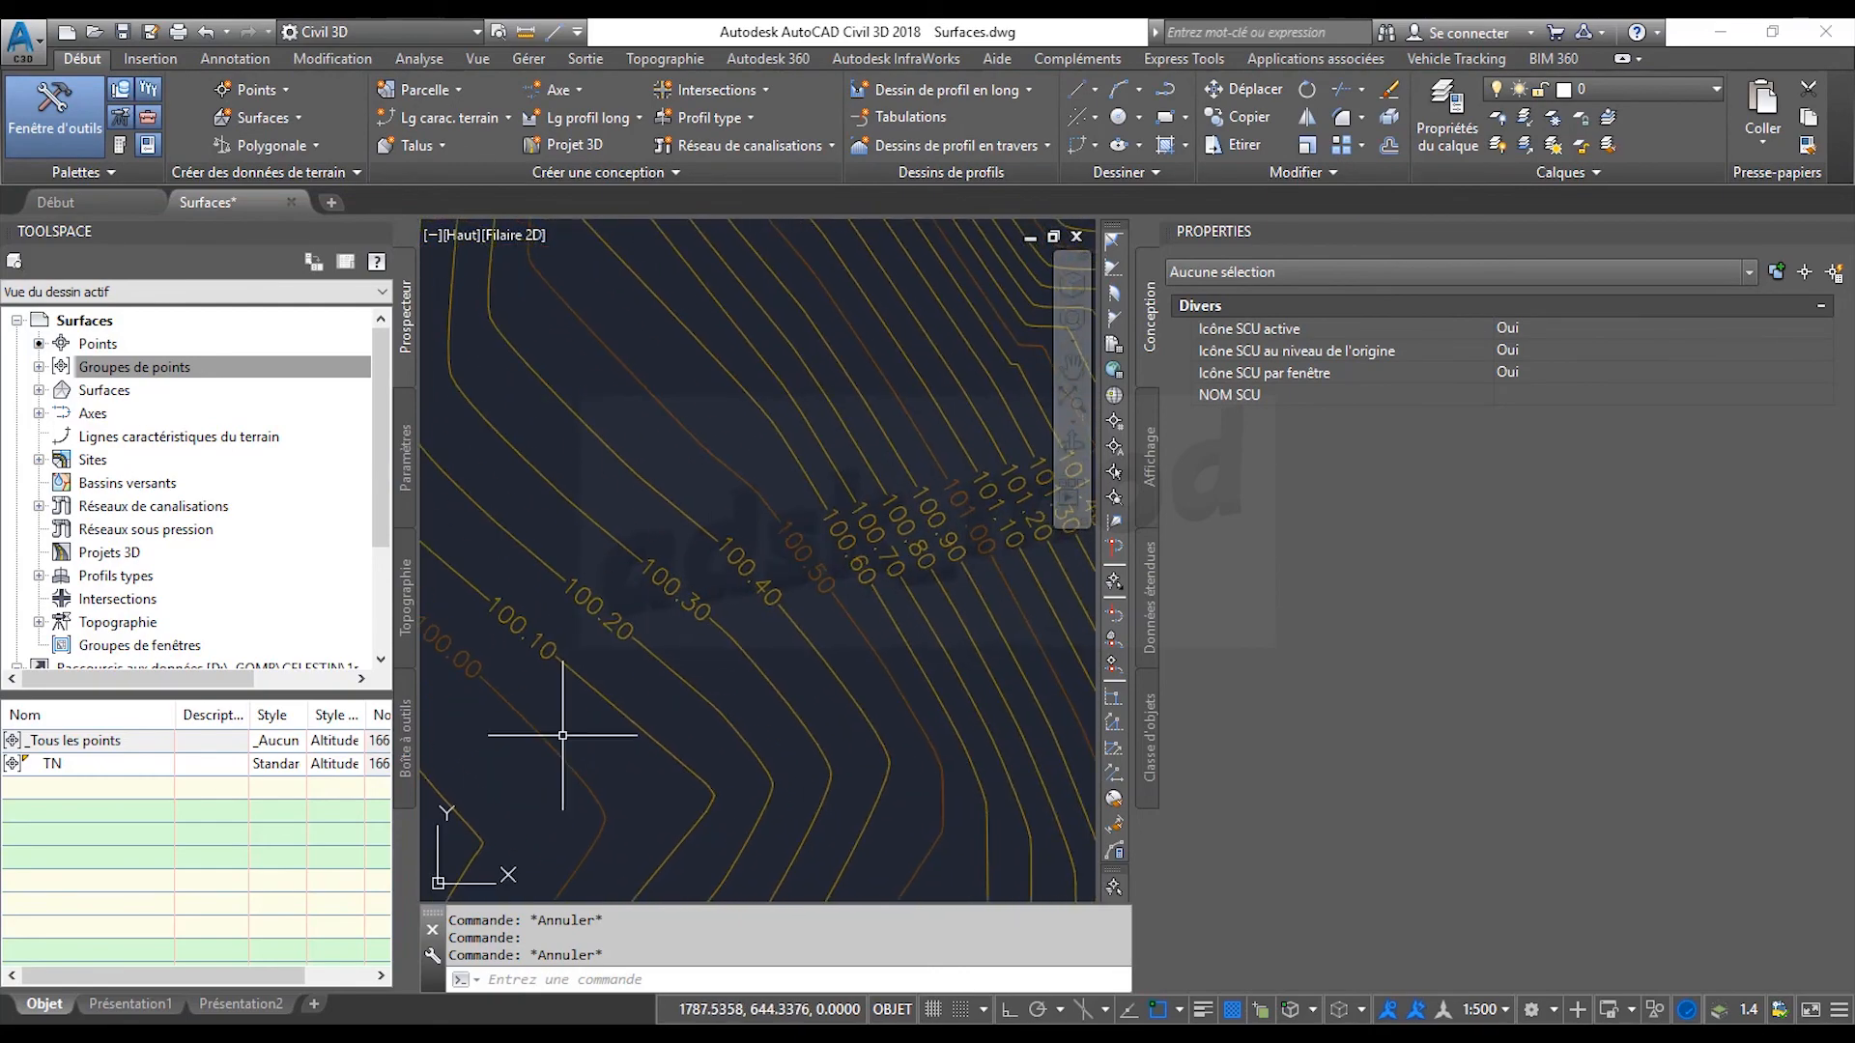
middle_click_drag(768, 680, 557, 721)
scroll(684, 690, "down", 2)
scroll(684, 690, "down", 2)
scroll(953, 641, "down", 4)
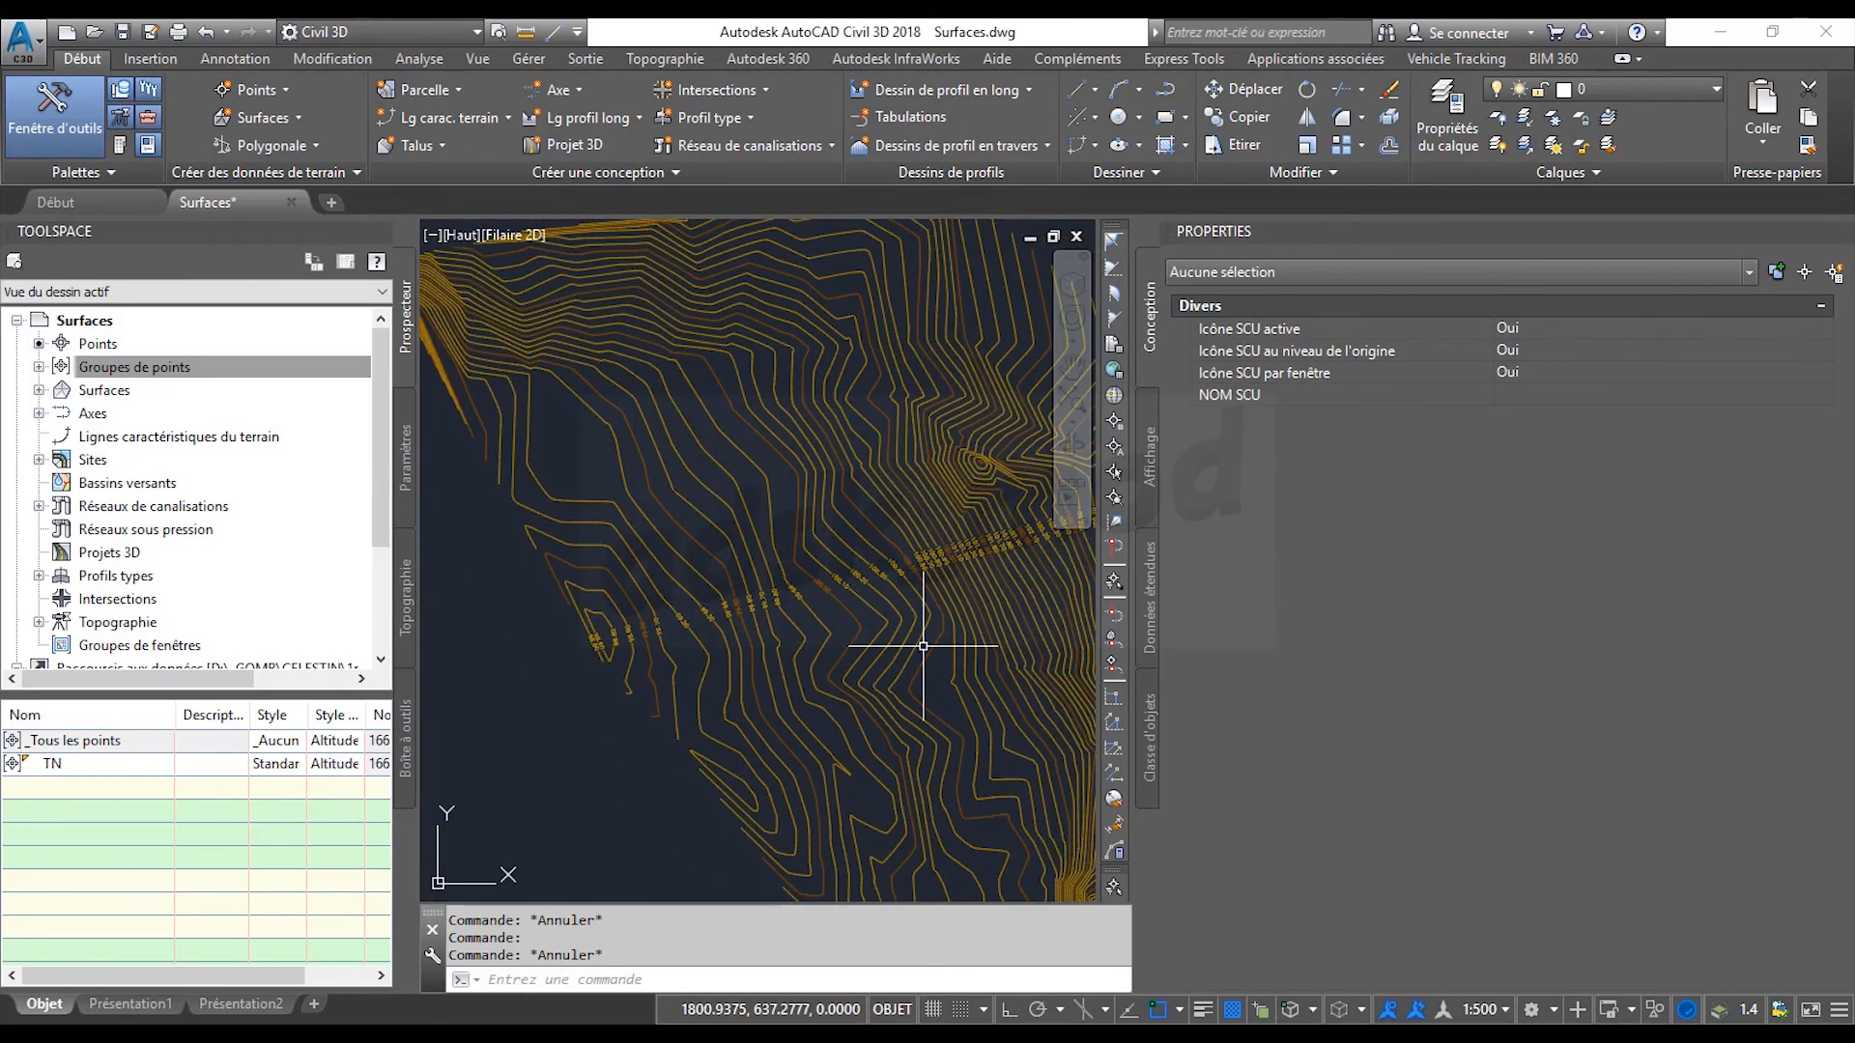
Add a single contour label to the 99.40 contour in the upper part of Surface_TN, then end the labelling command.
left_click(897, 662)
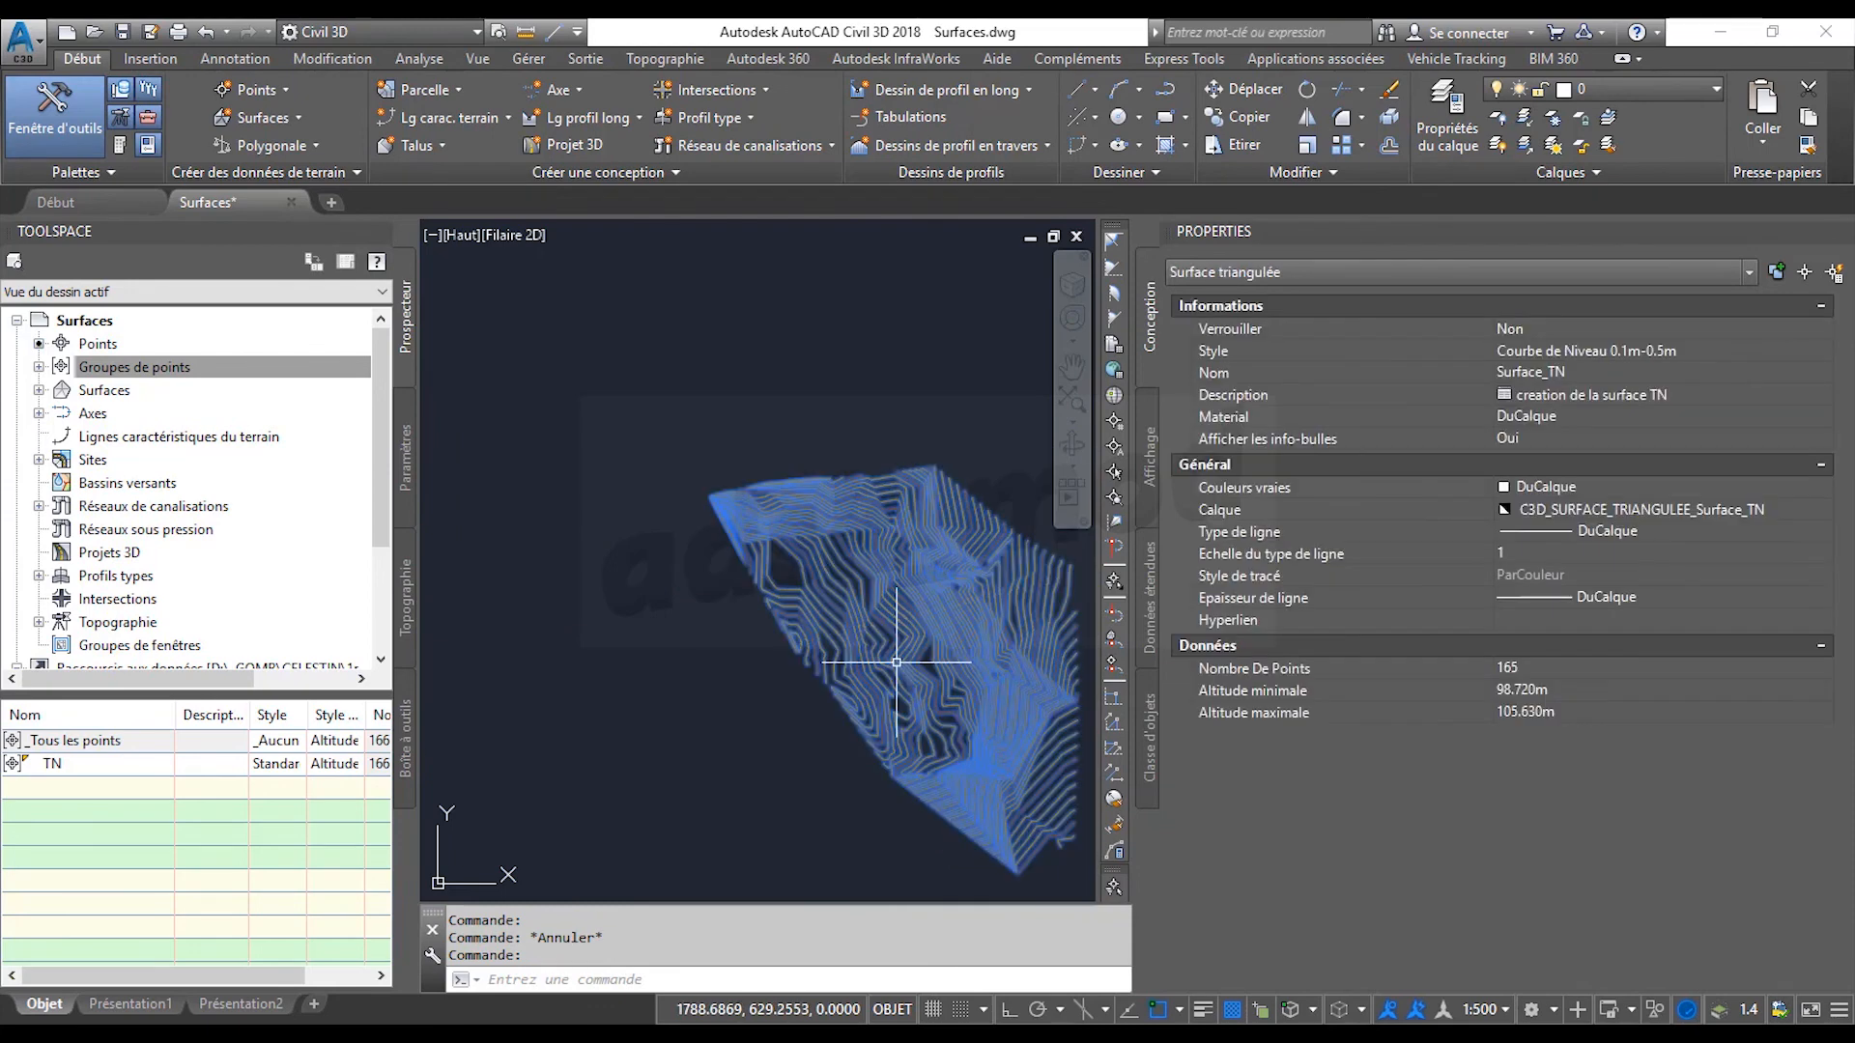
left_click(80, 150)
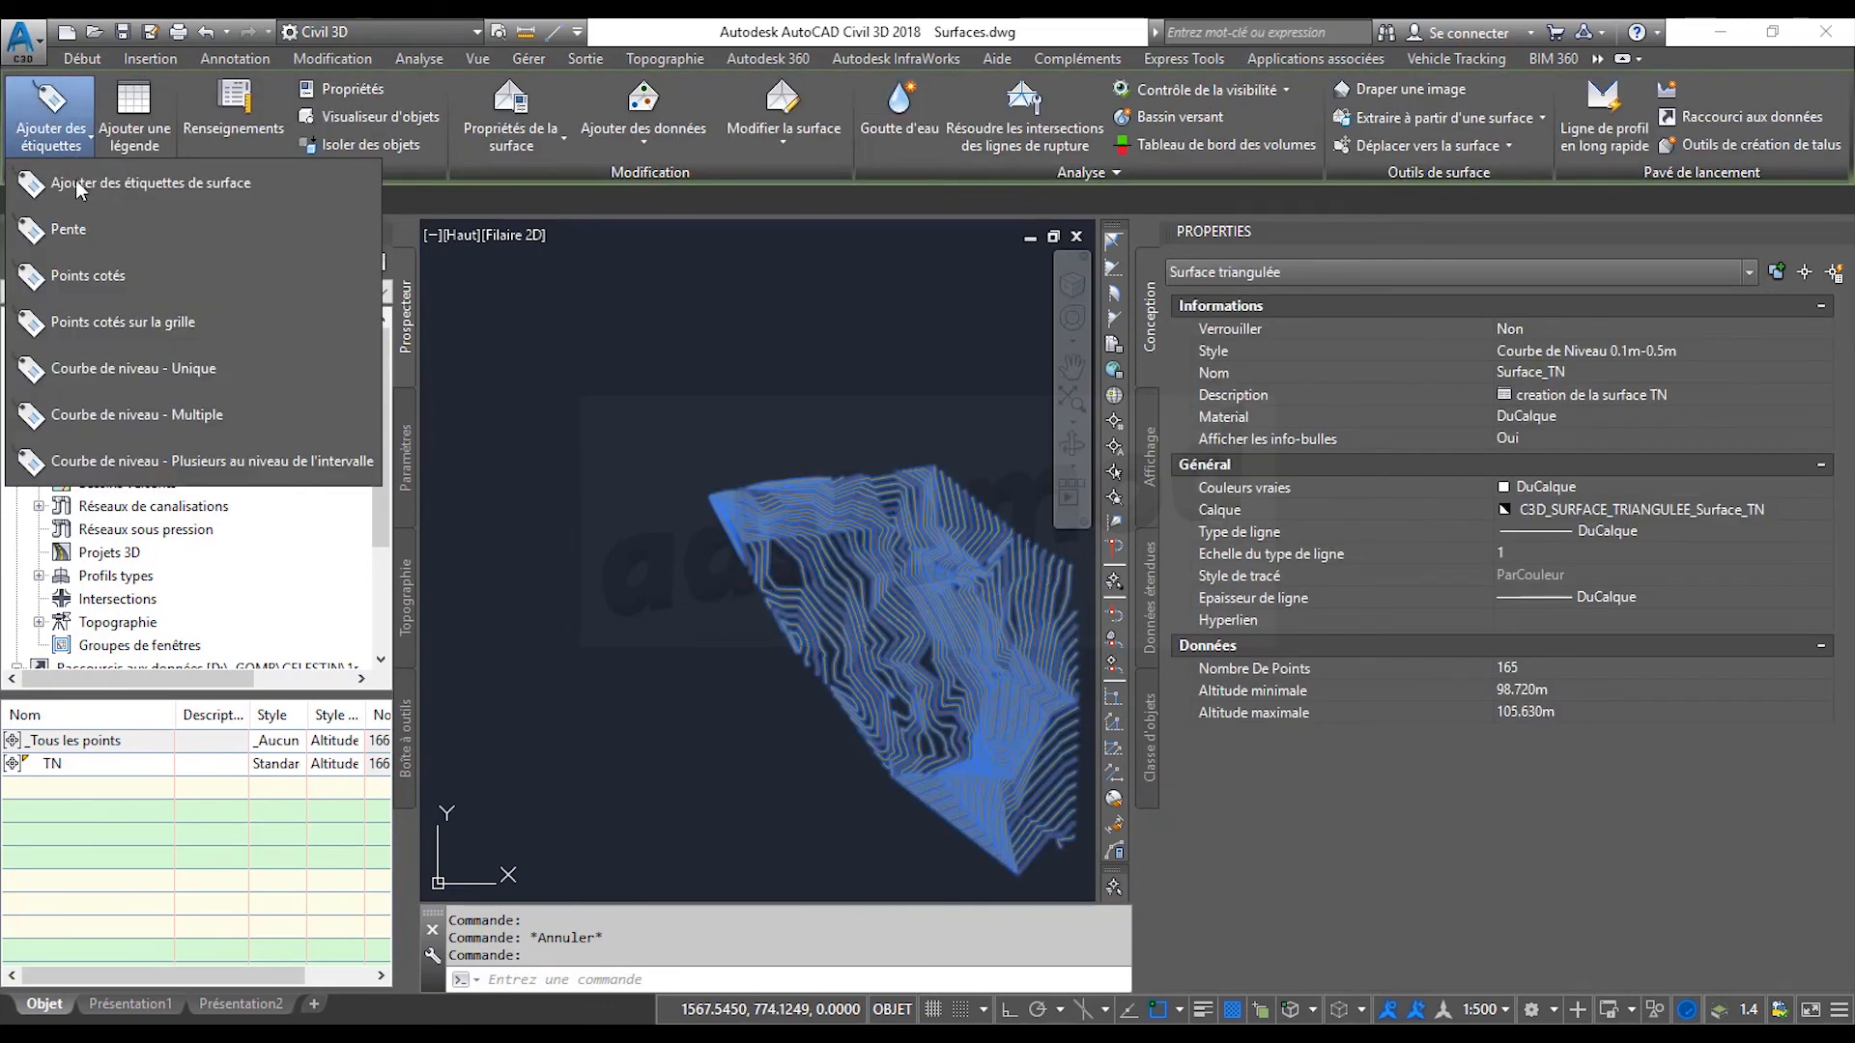
left_click(137, 384)
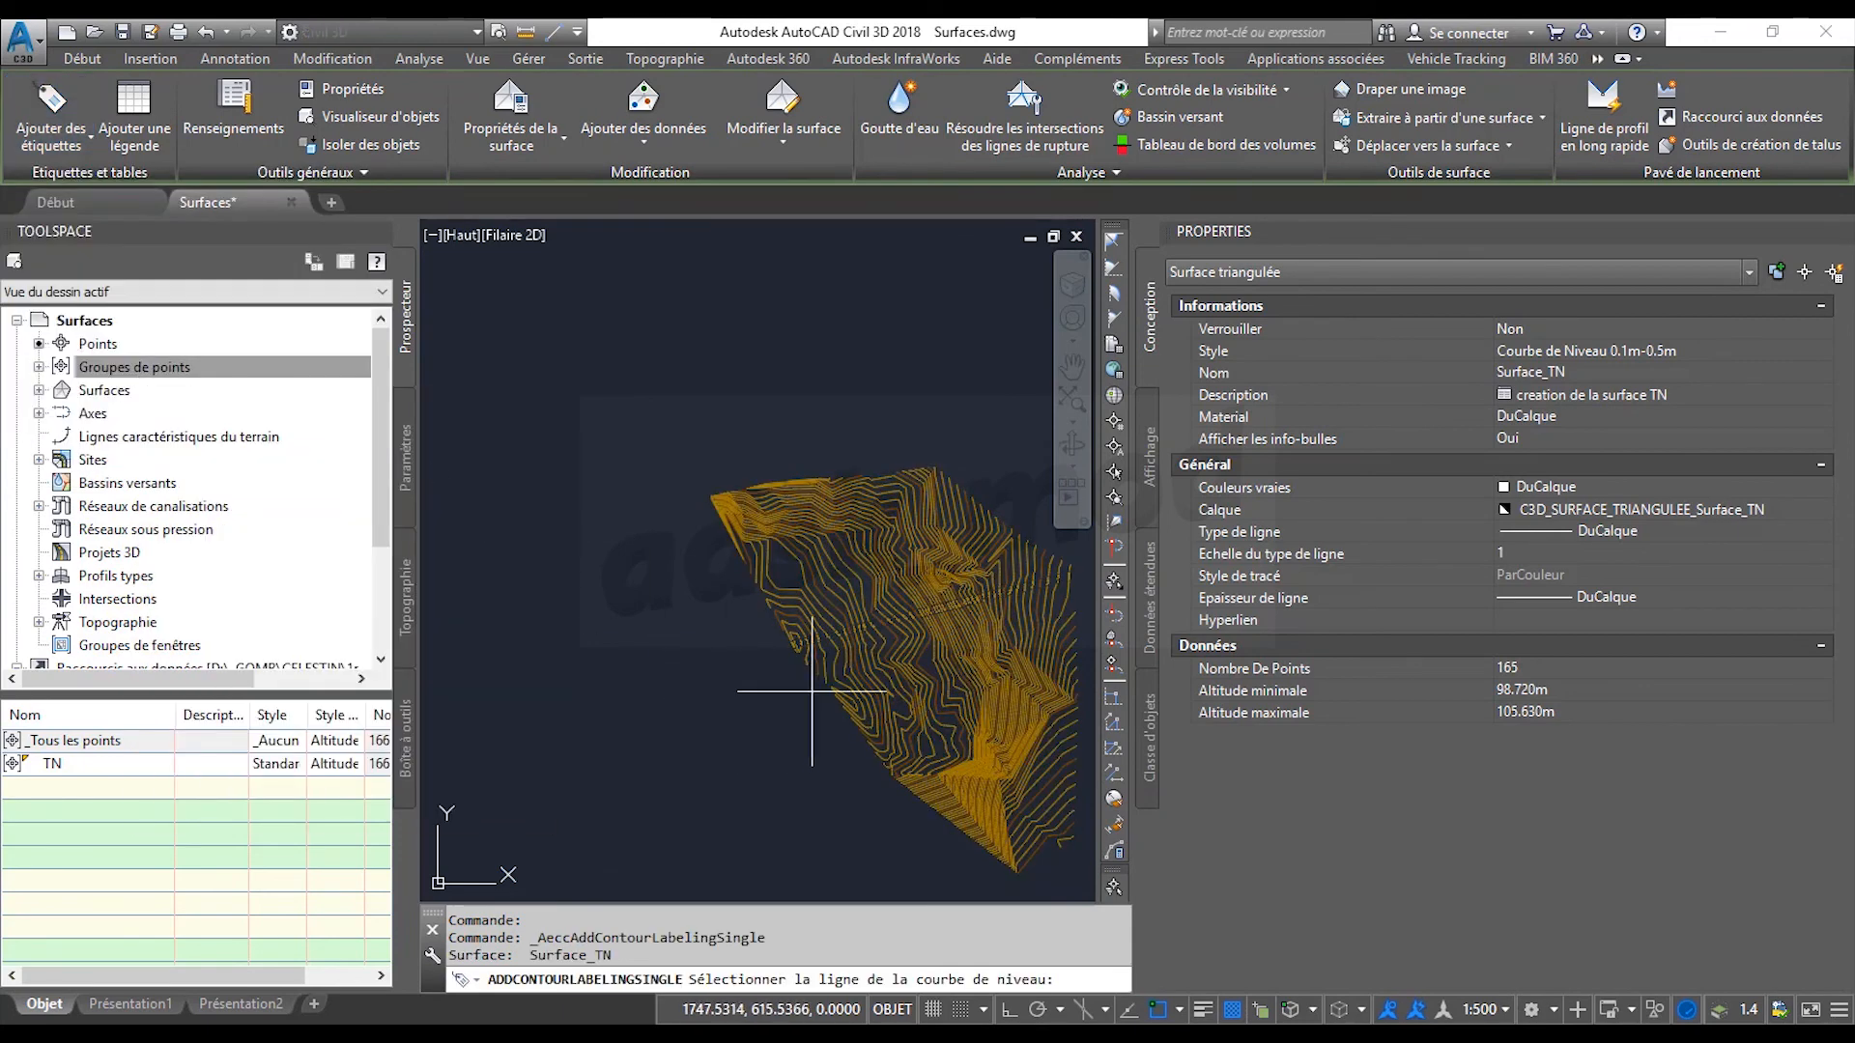
scroll(849, 619, "up", 5)
scroll(869, 590, "down", 5)
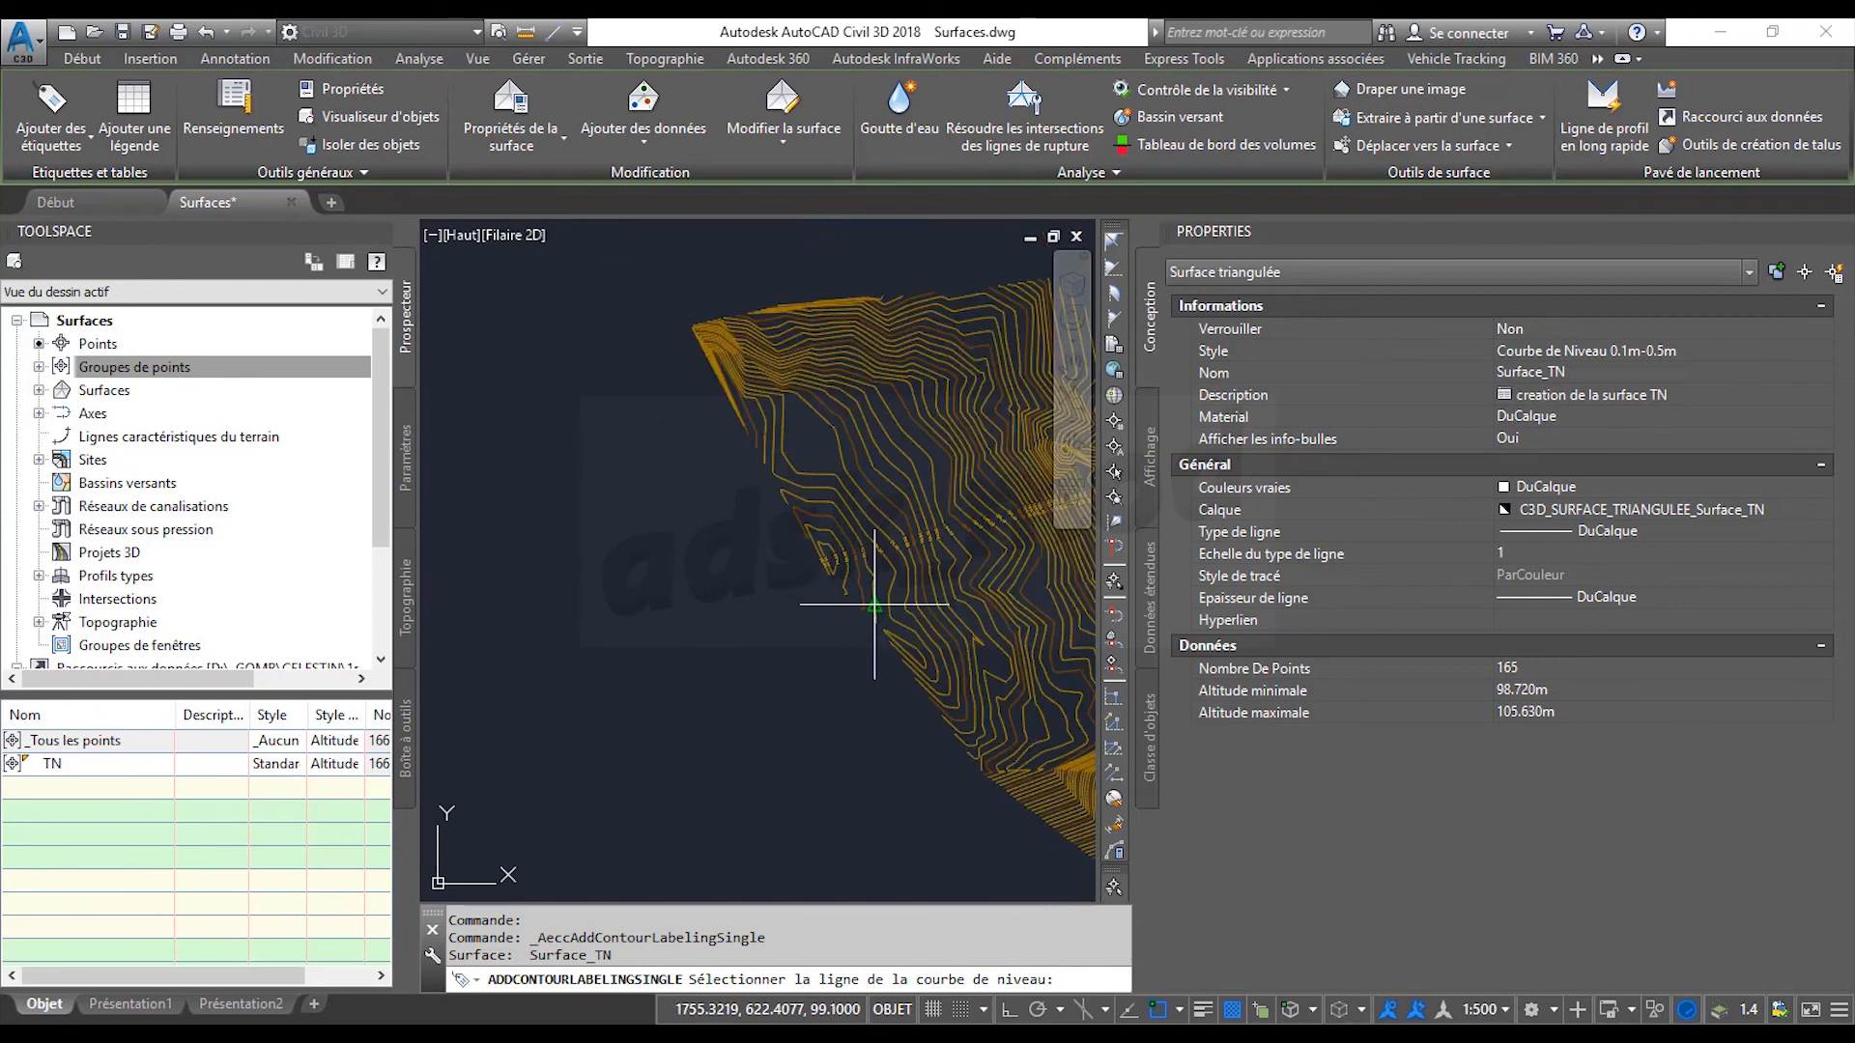
scroll(821, 437, "up", 5)
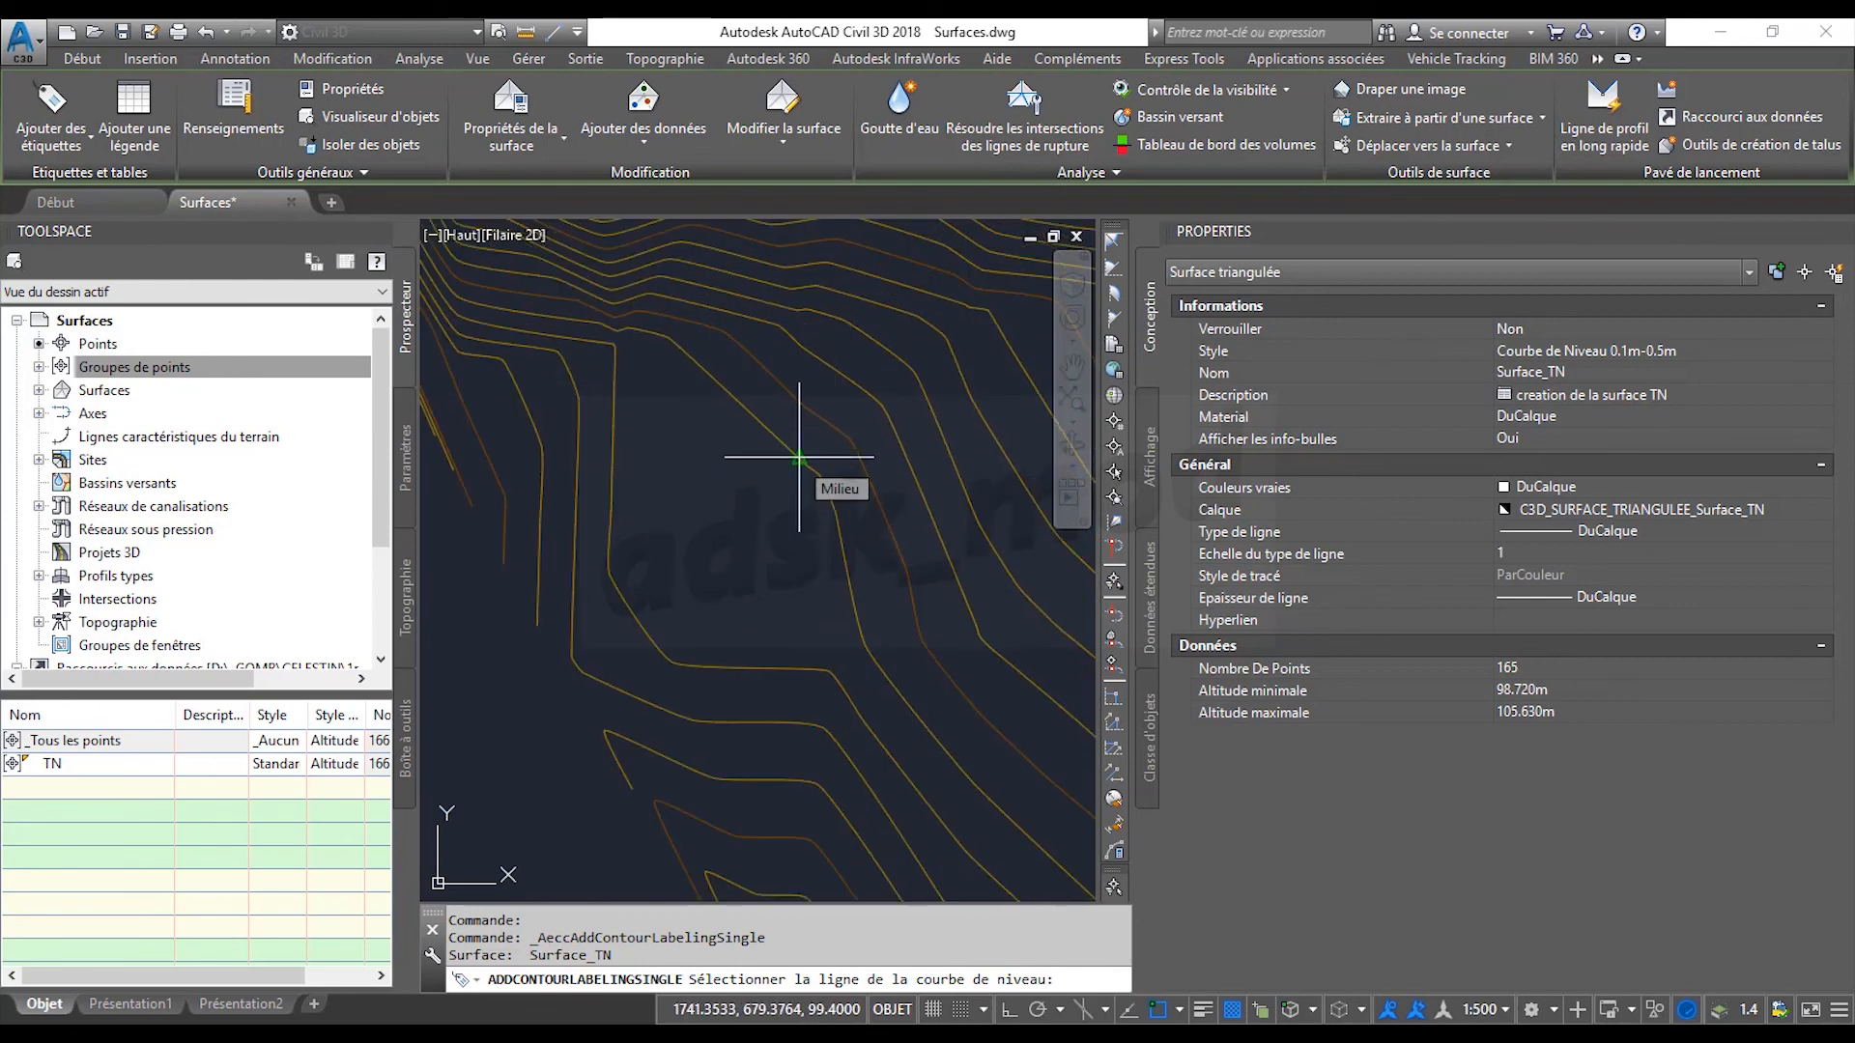
left_click(800, 457)
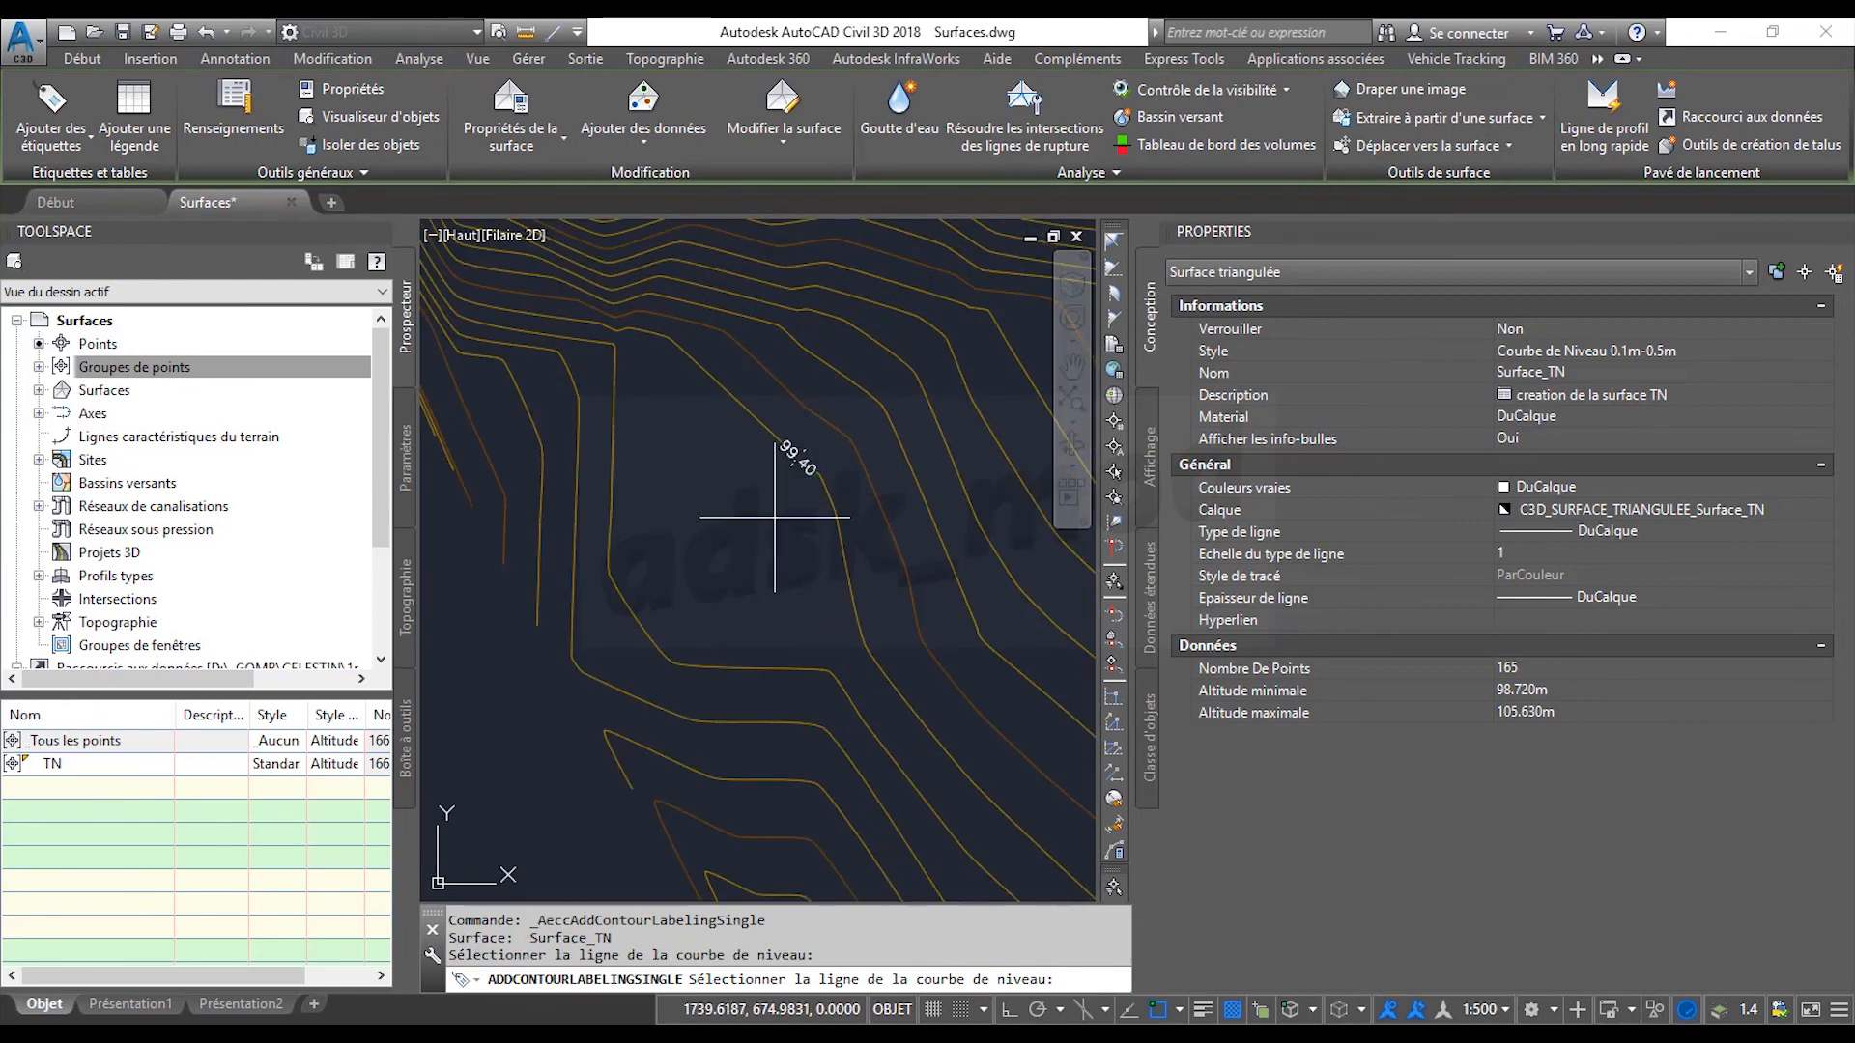
key("Escape")
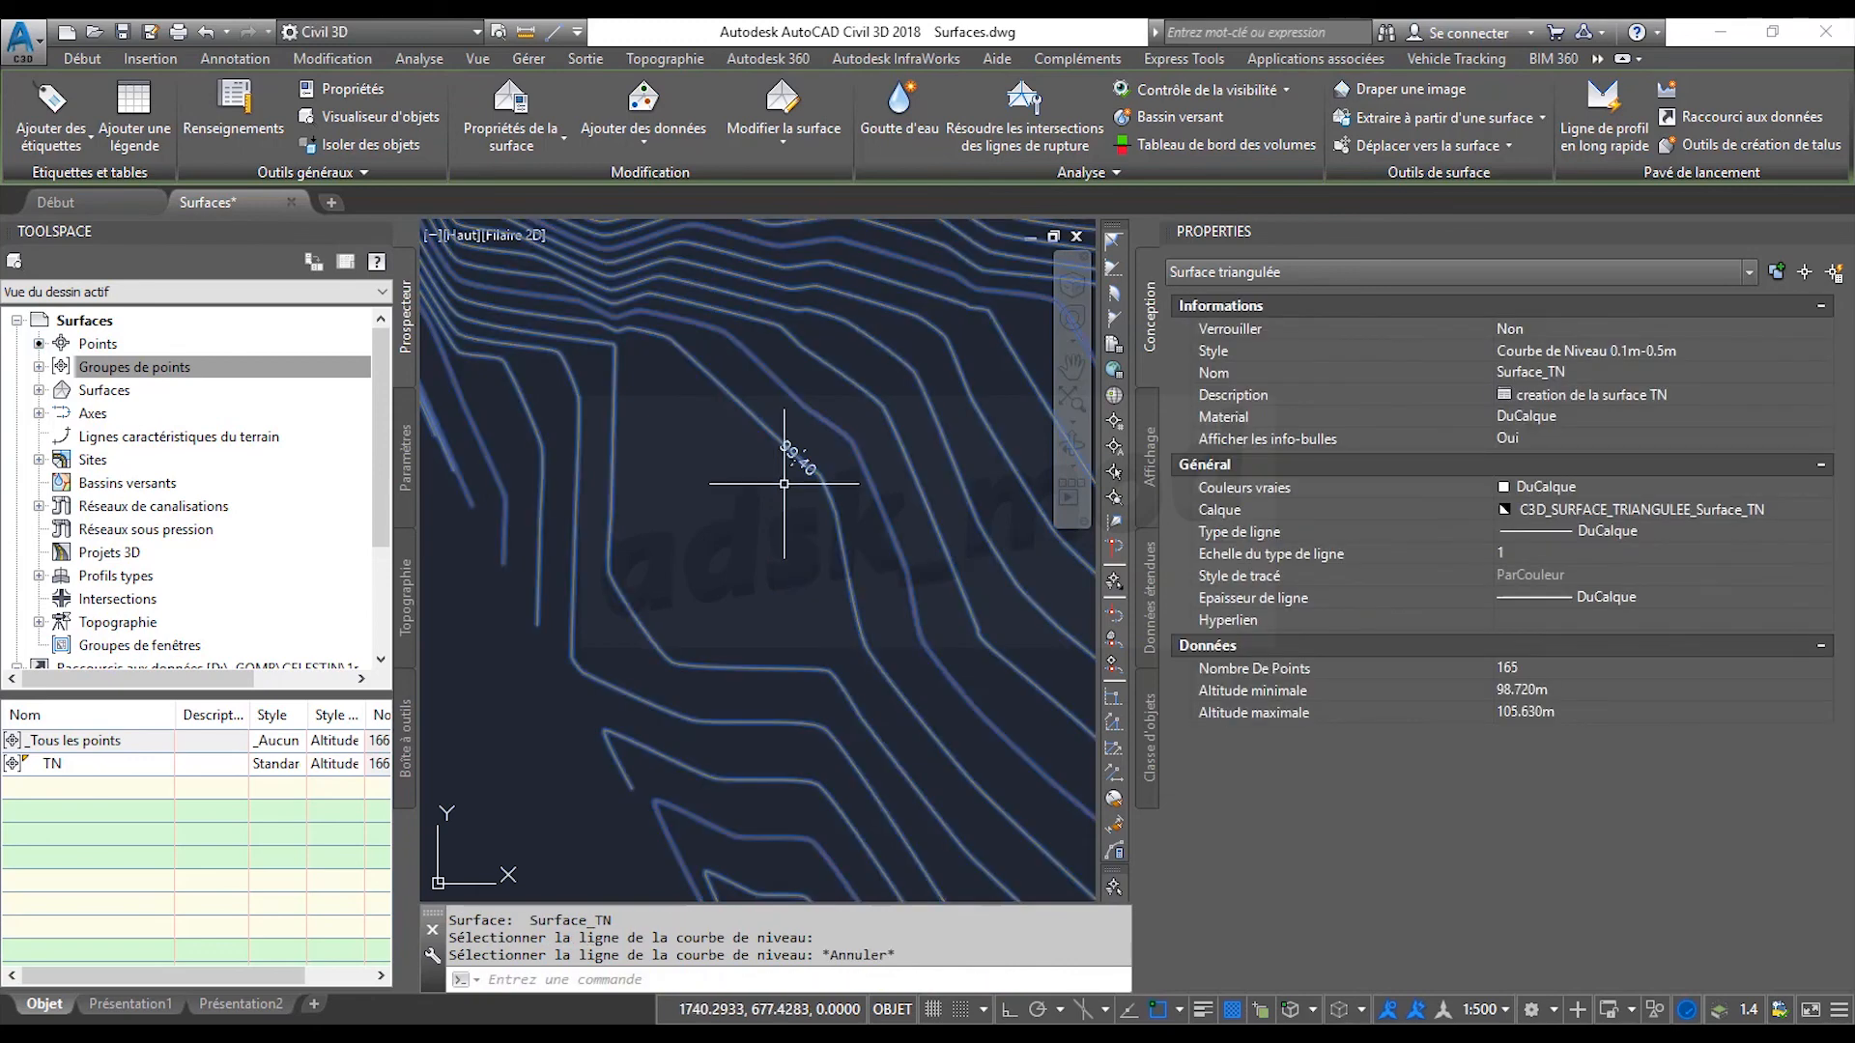
key("Escape")
Try label style 42 for the major contours of the new single contour label.
left_click(793, 465)
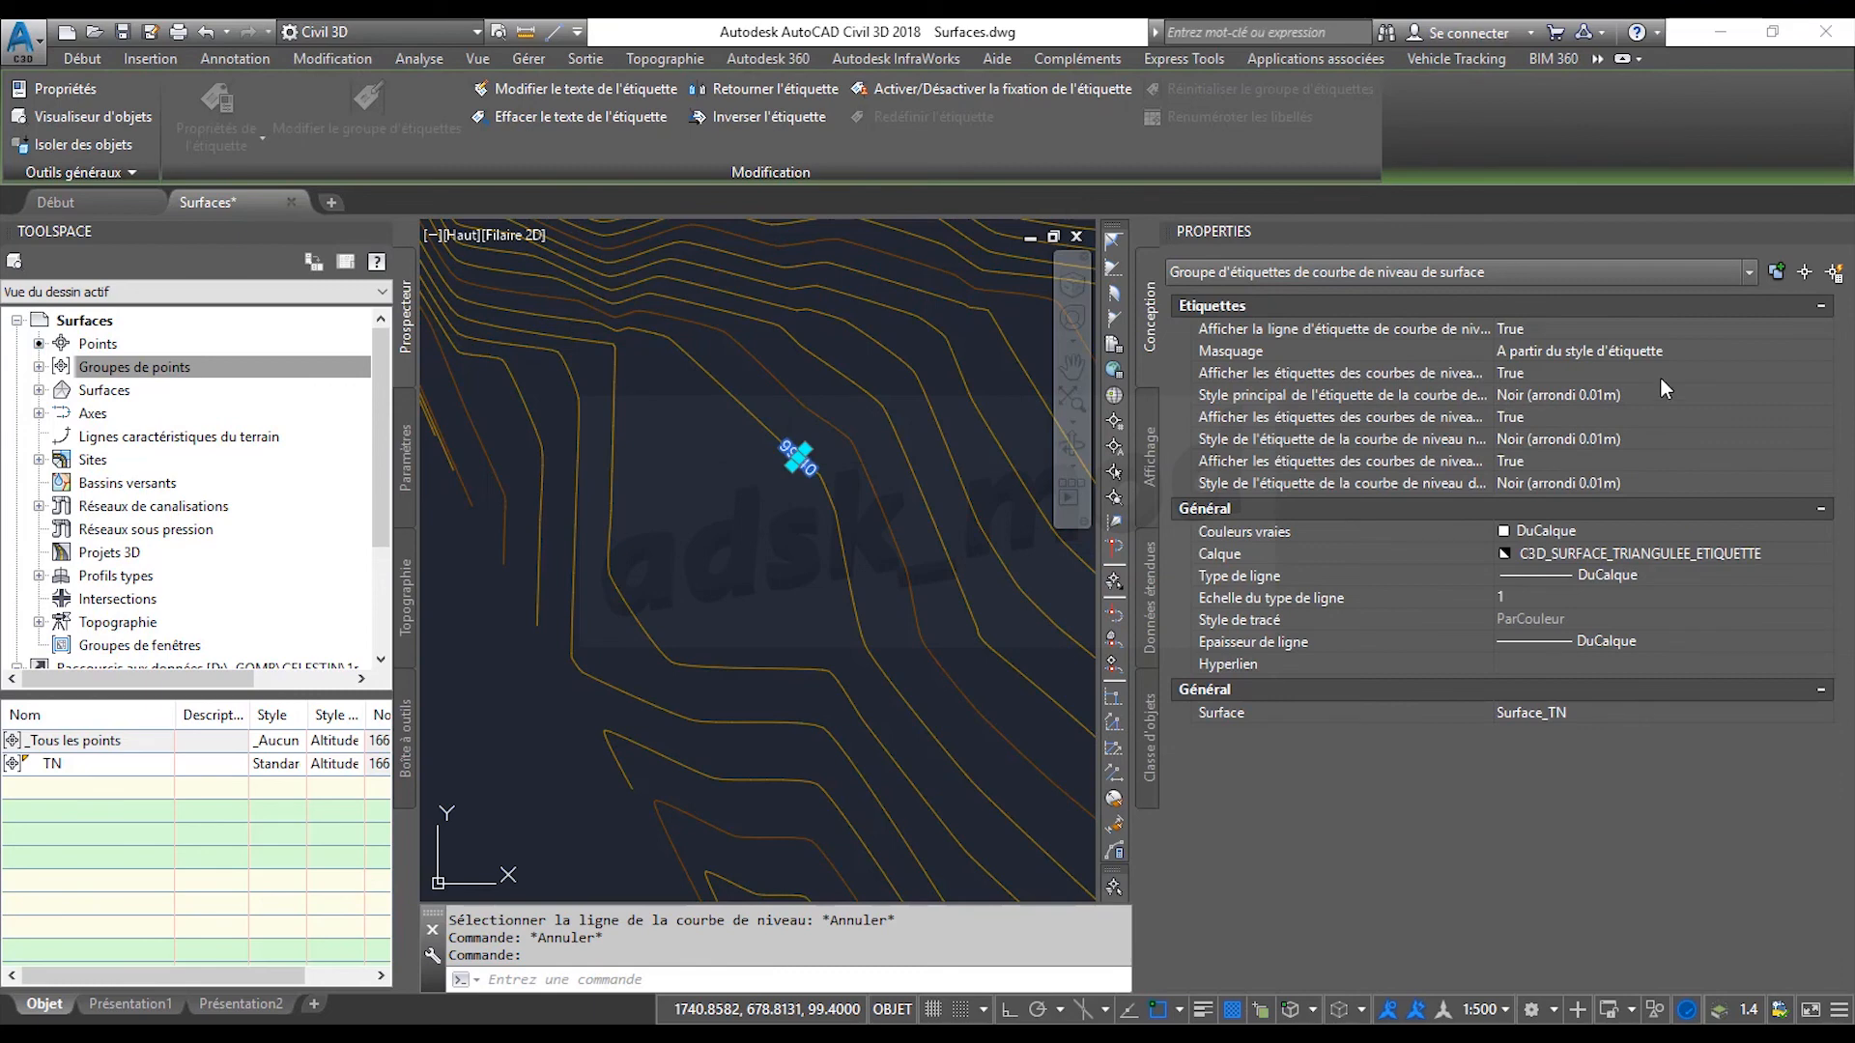
left_click(1660, 392)
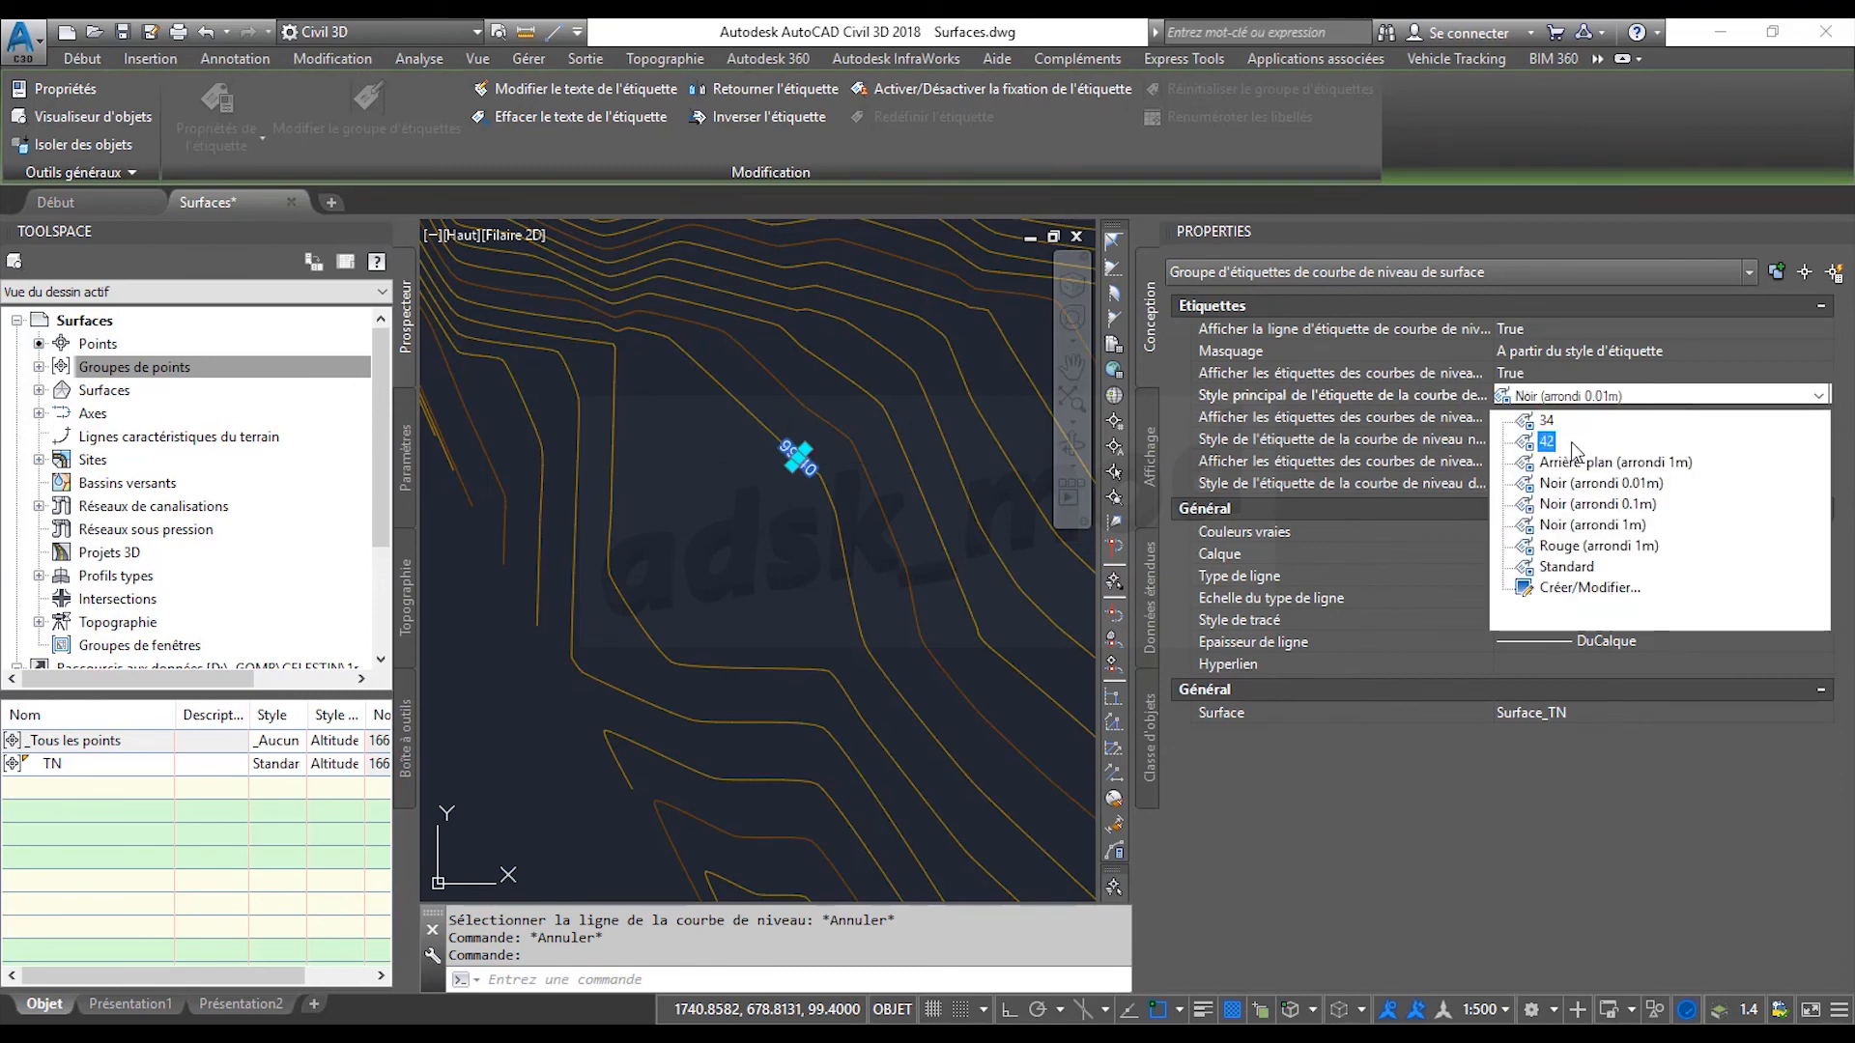
left_click(1545, 443)
key("Escape")
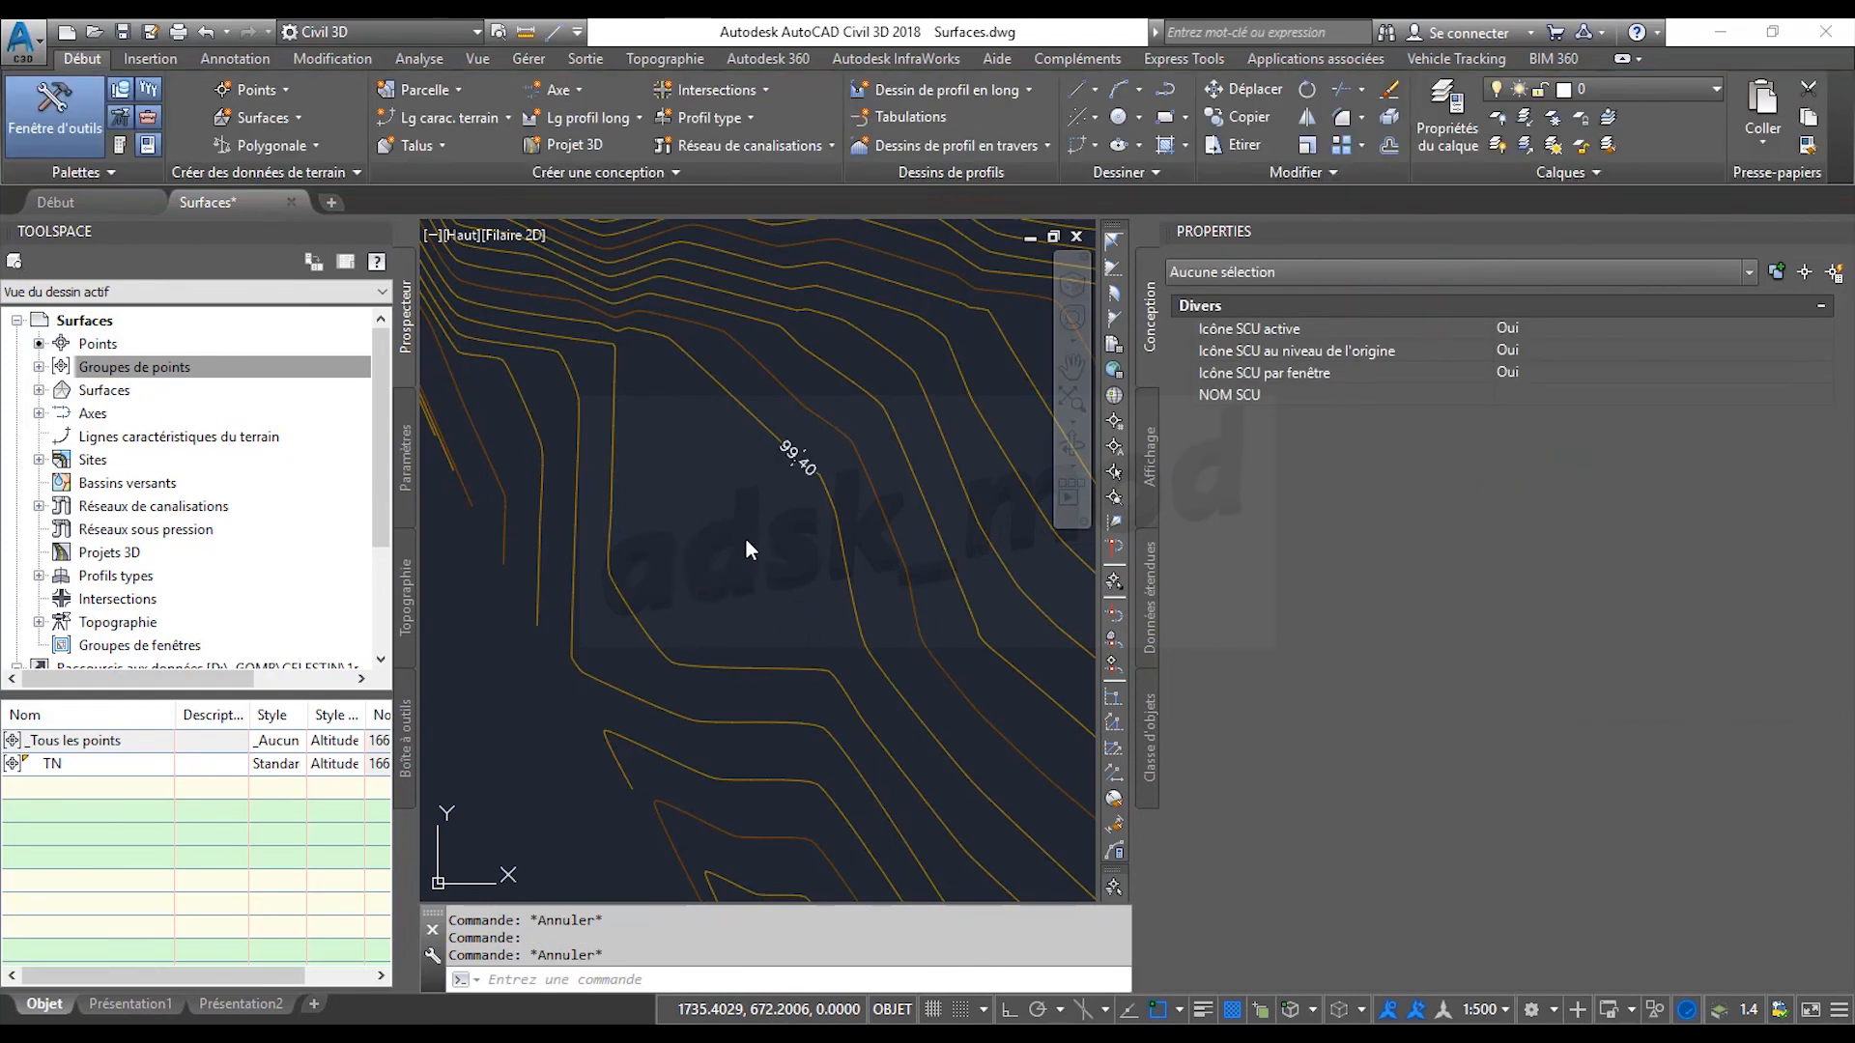
Set the new label's major contour style to Noir (arrondi 0.01m) and its normal contour style to 42, then clear the selection.
left_click(798, 457)
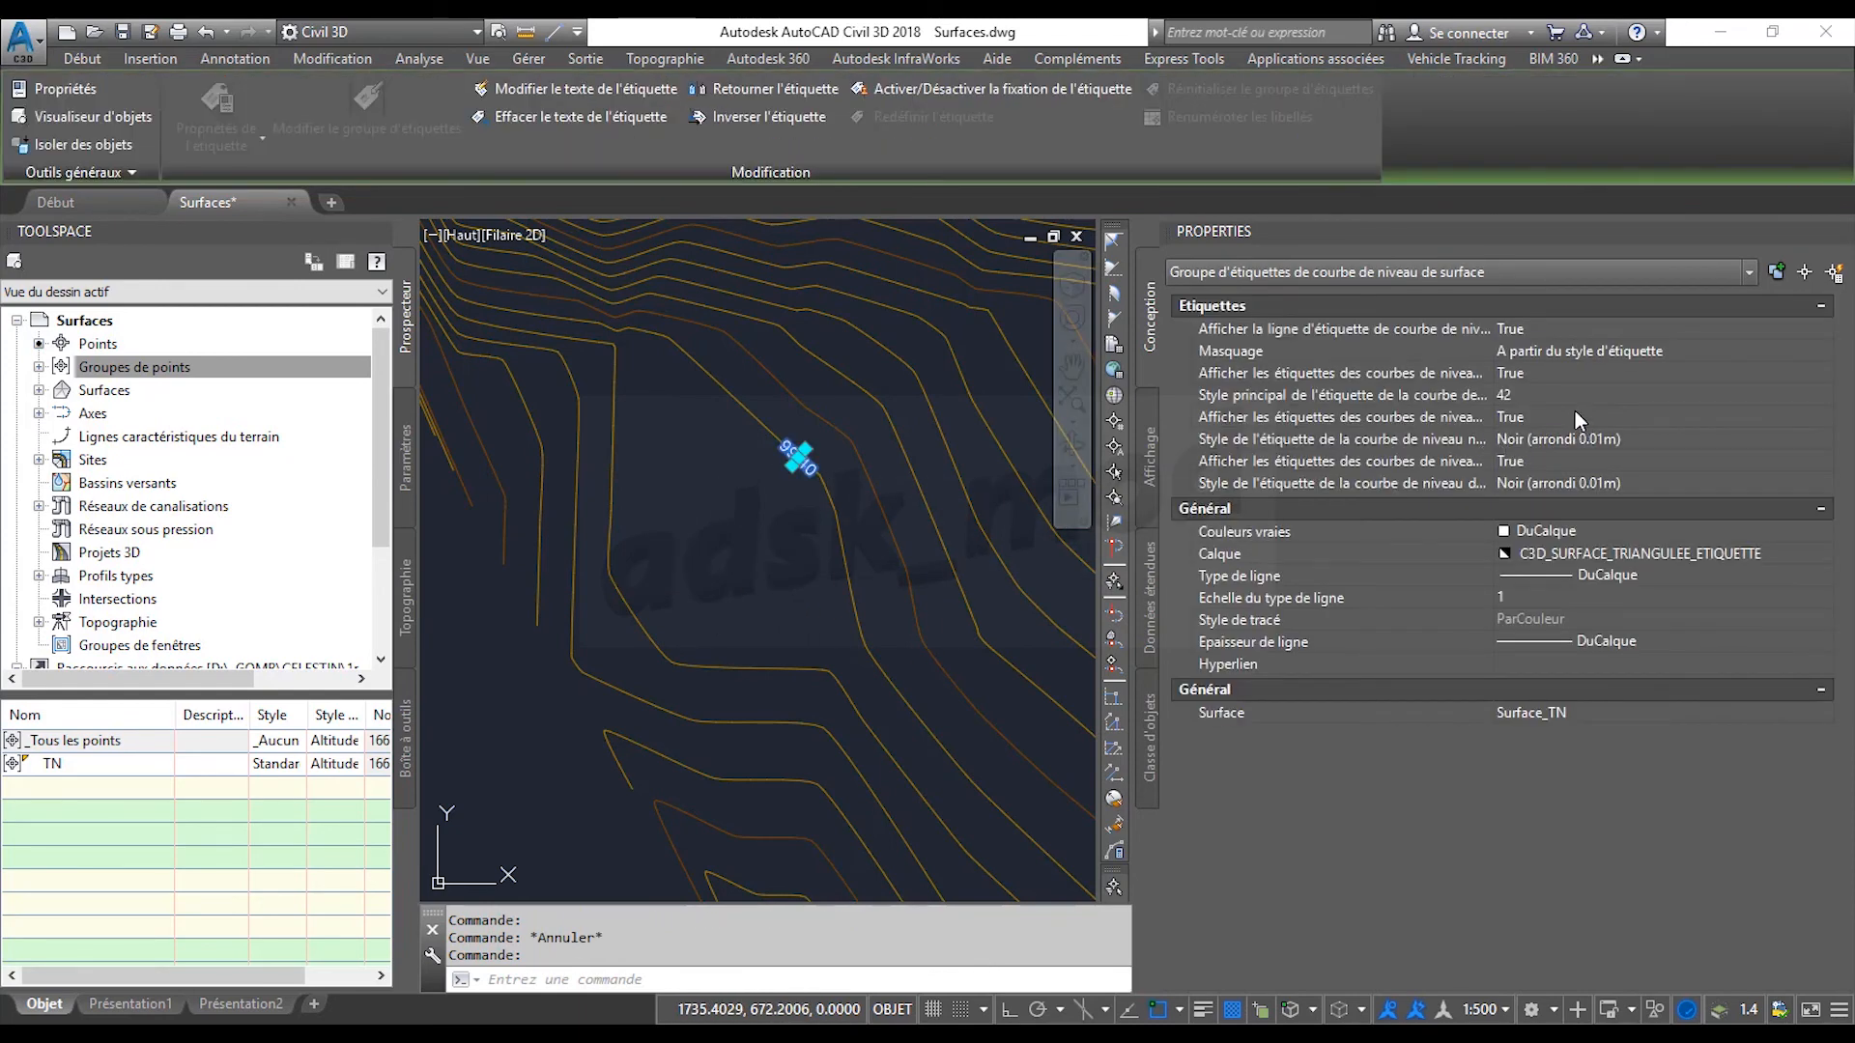
left_click(1551, 398)
left_click(1551, 398)
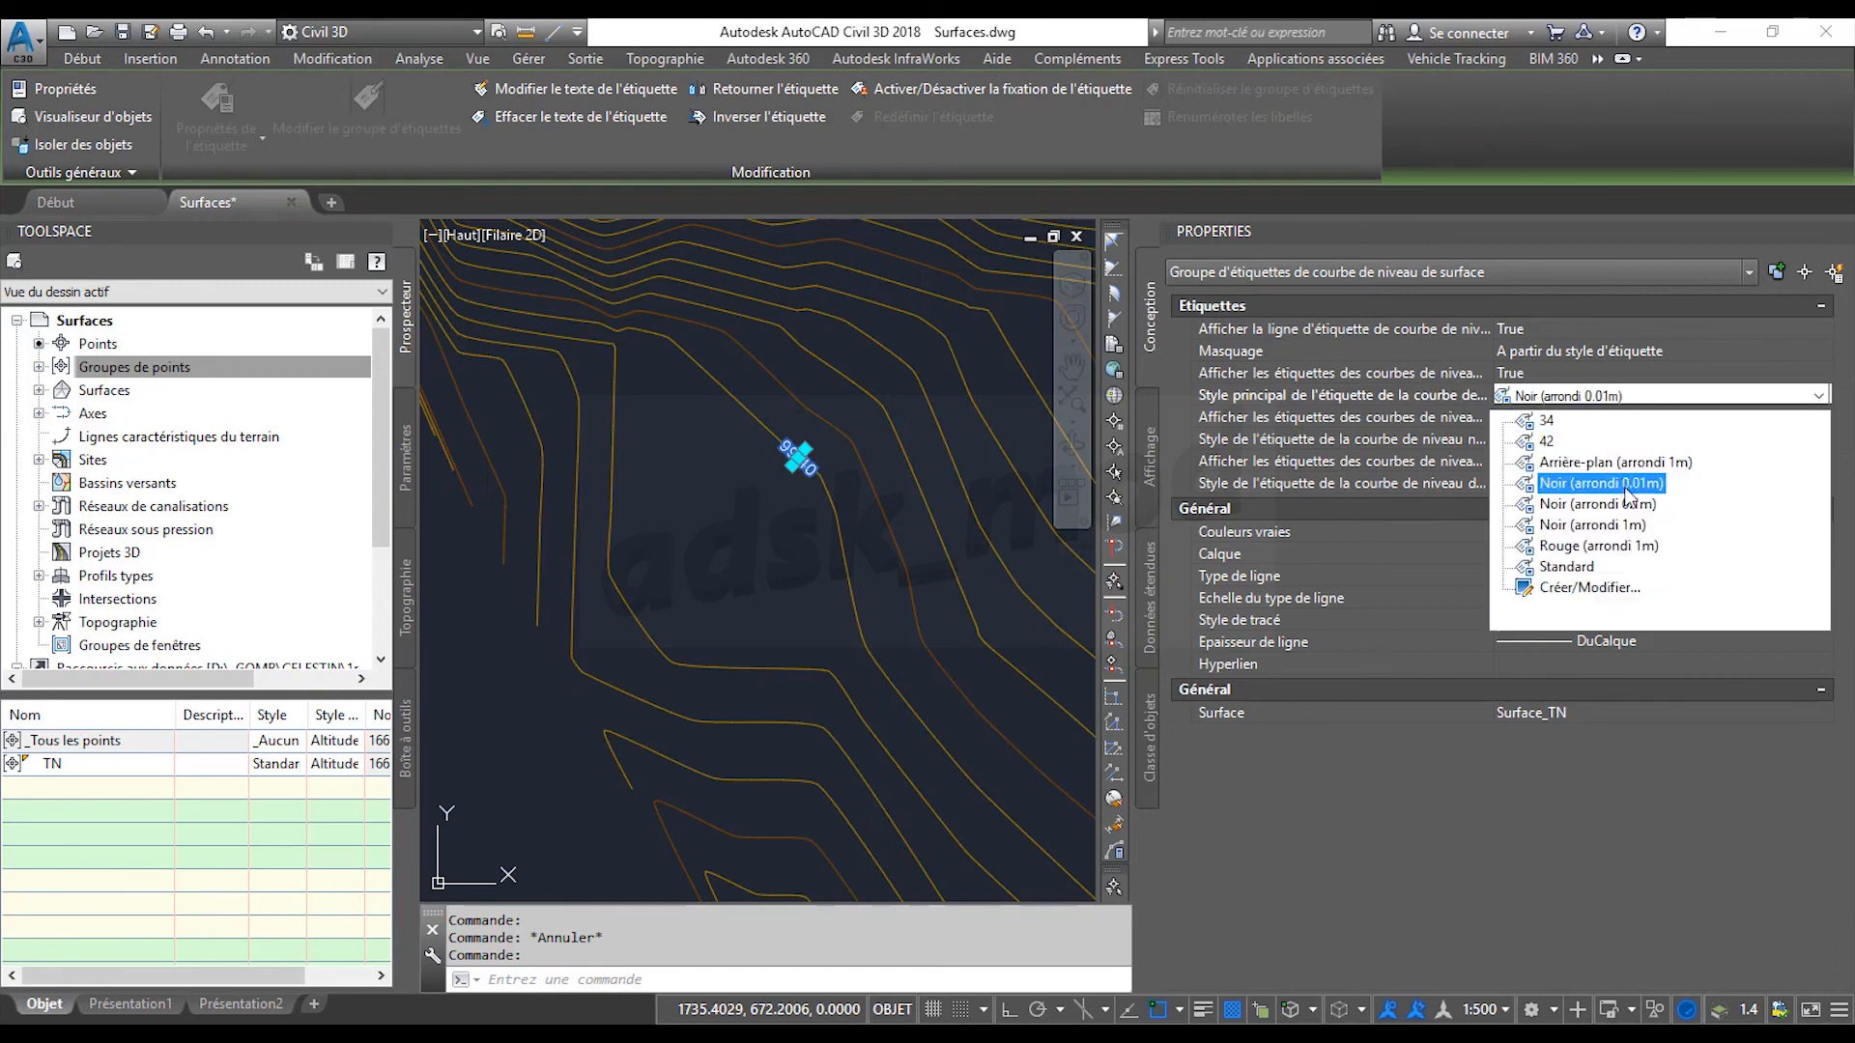
left_click(1629, 484)
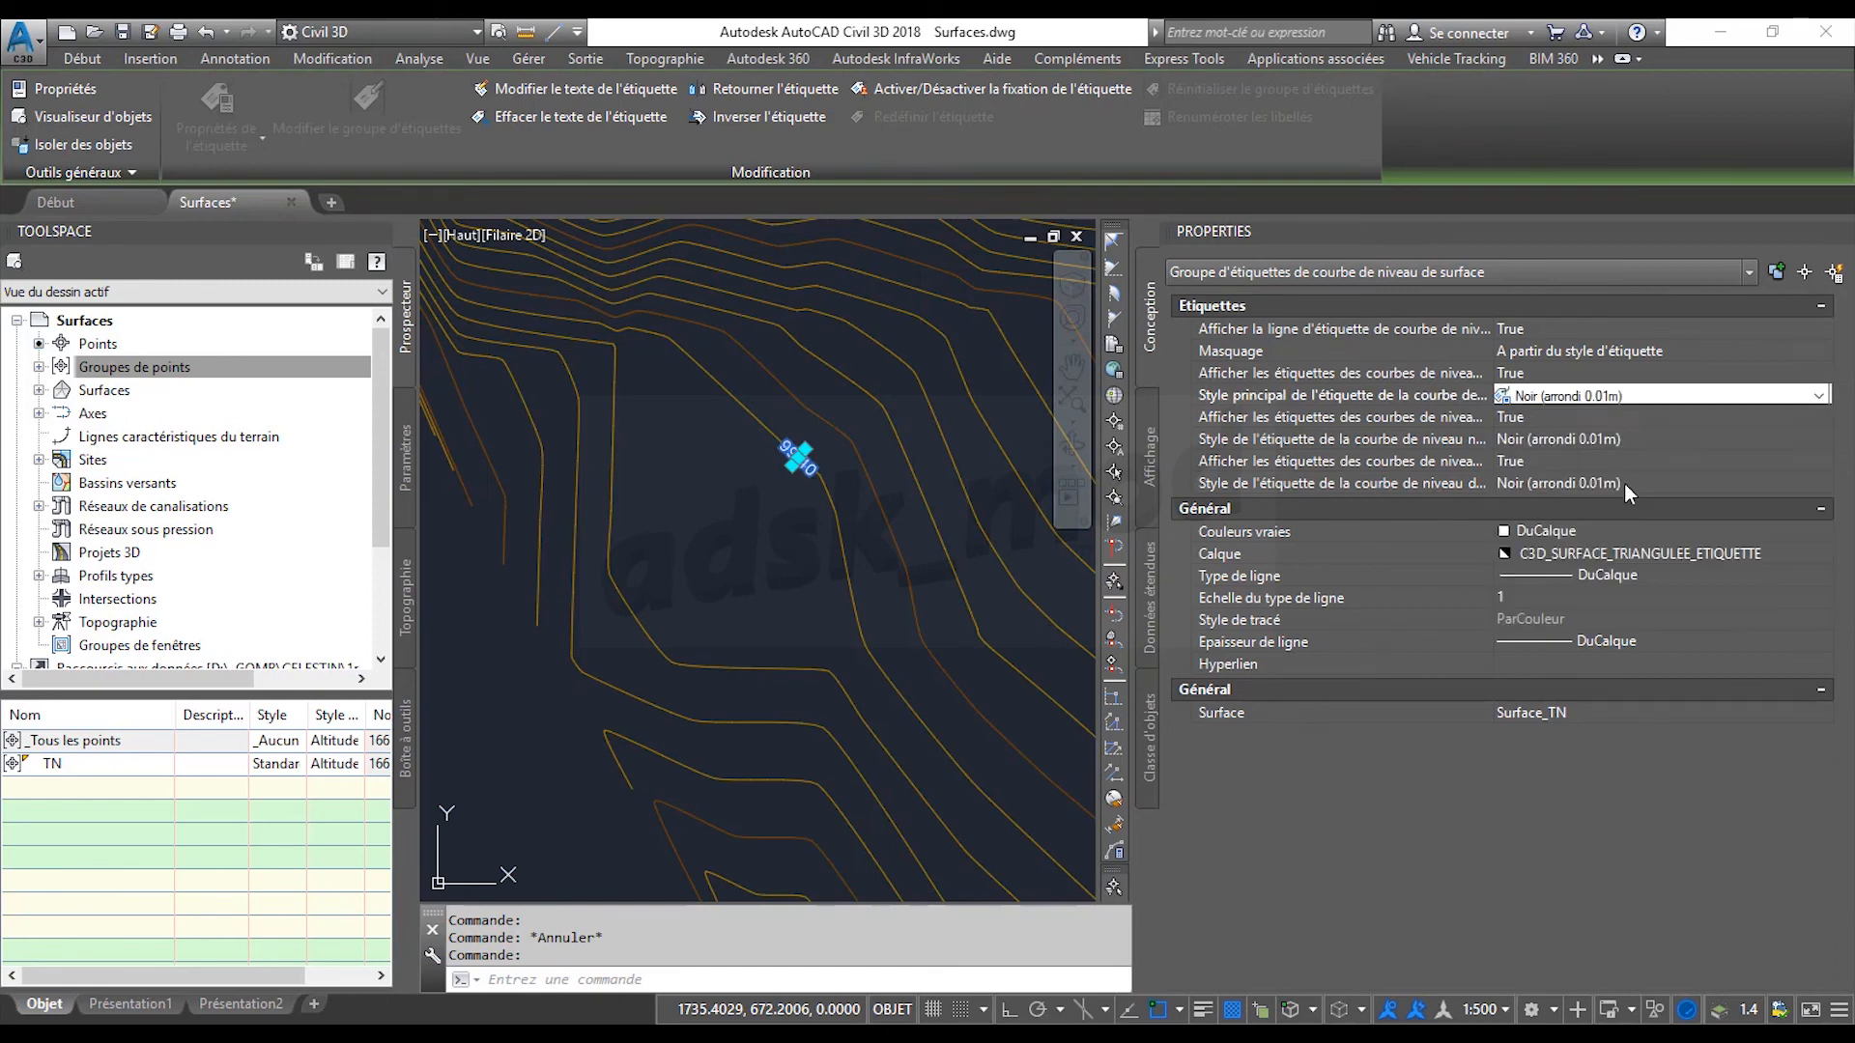
left_click(1580, 440)
left_click(1580, 439)
left_click(1549, 486)
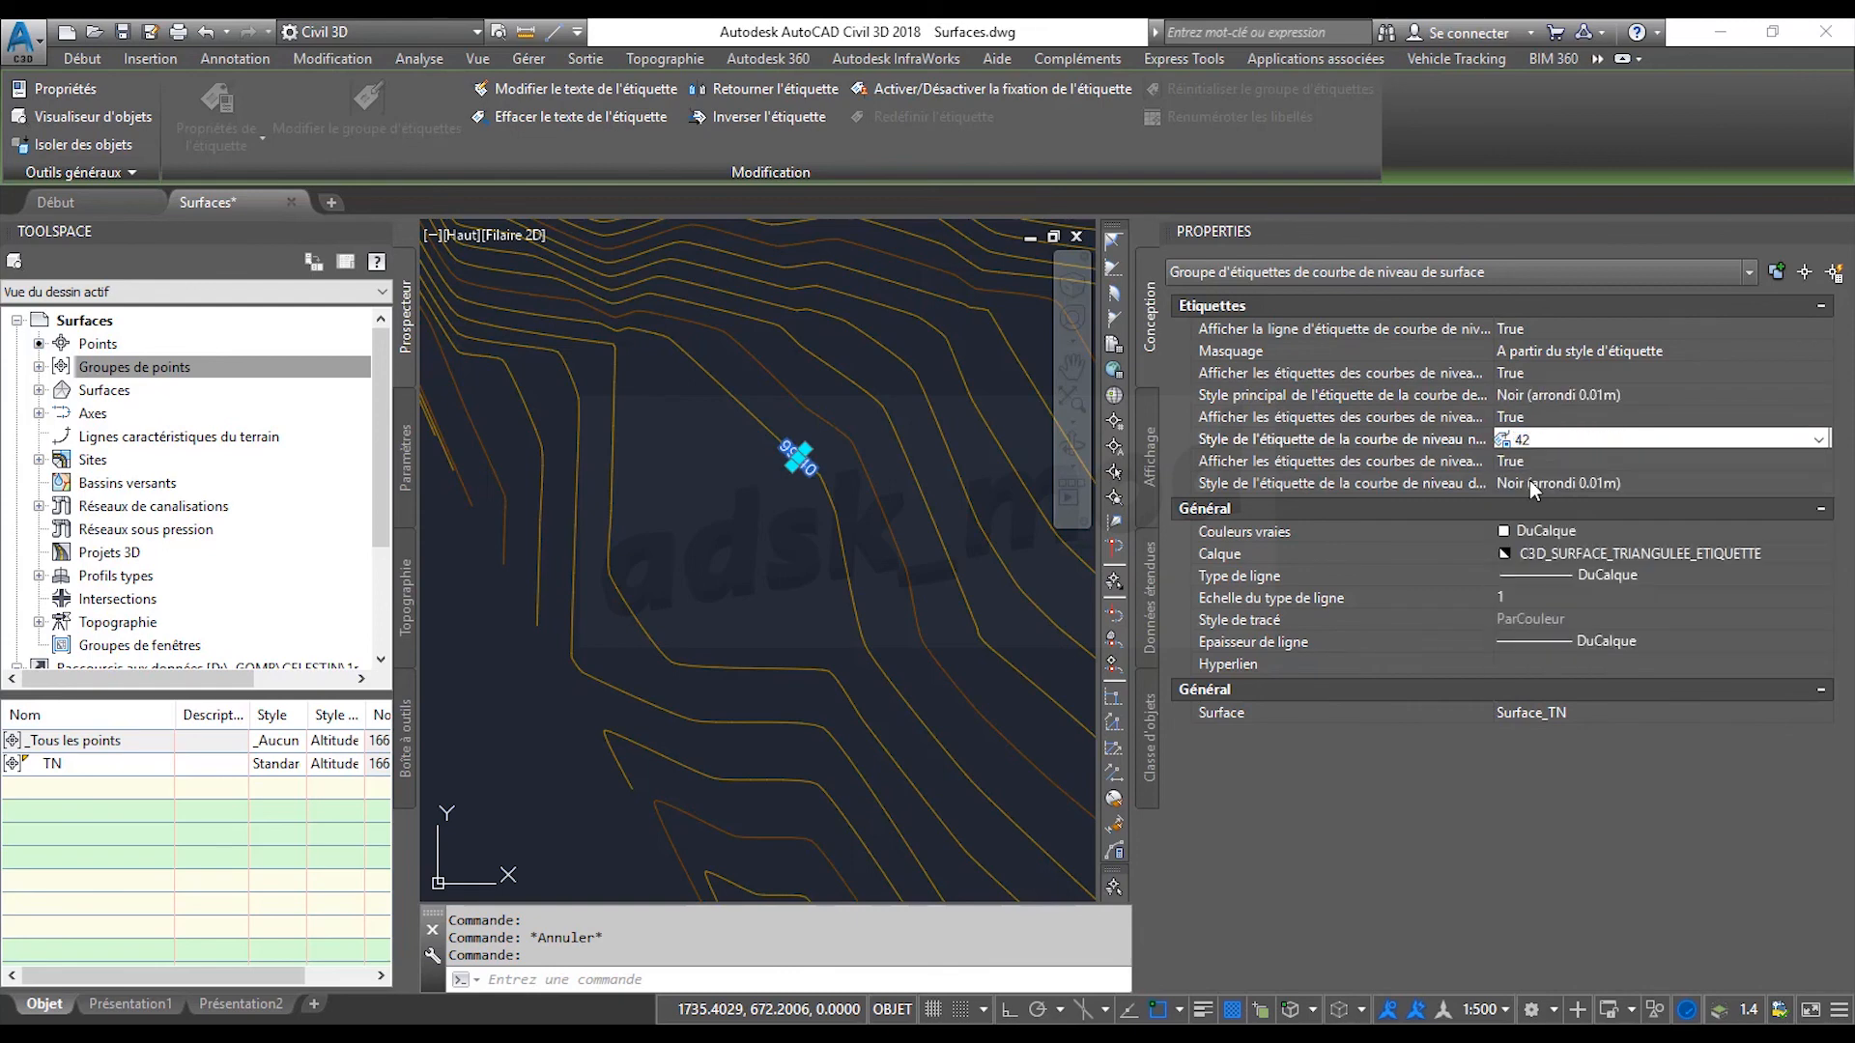
key("Escape")
scroll(778, 478, "up", 3)
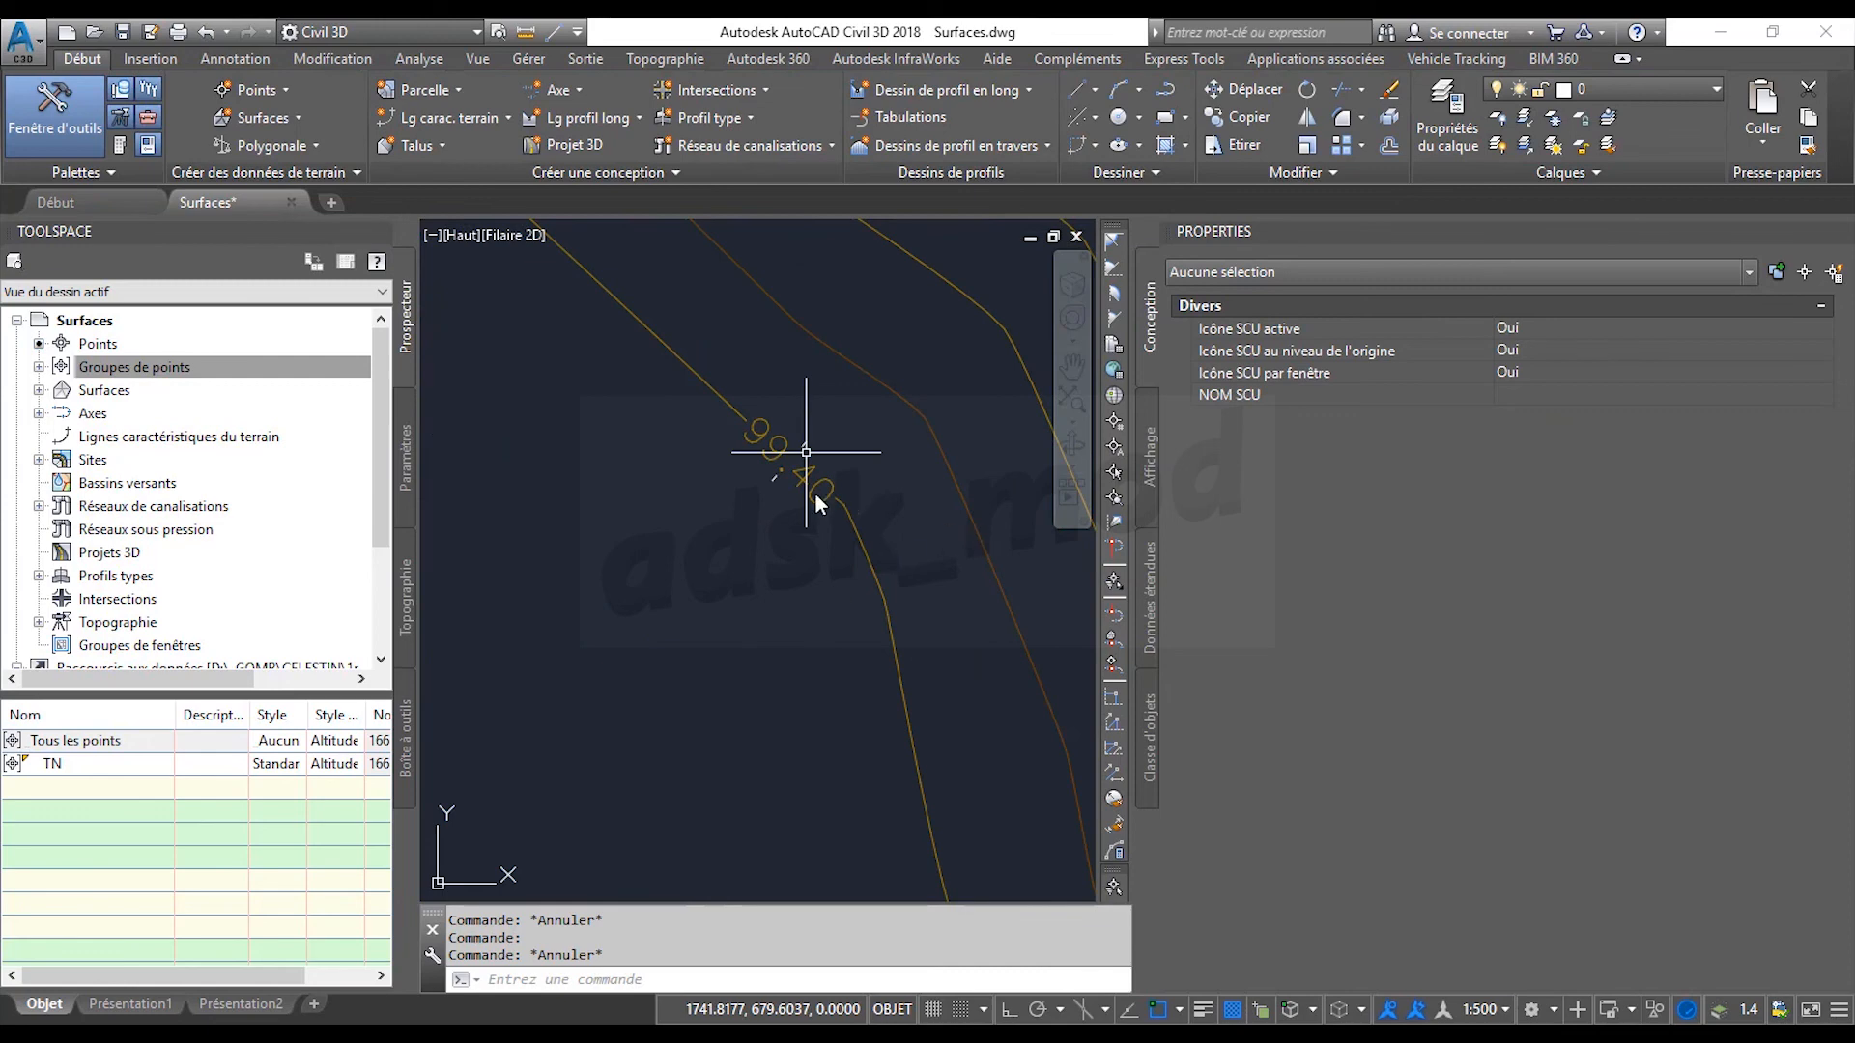
Examine the style settings and the short label line of the 99.40 contour label.
left_click(806, 451)
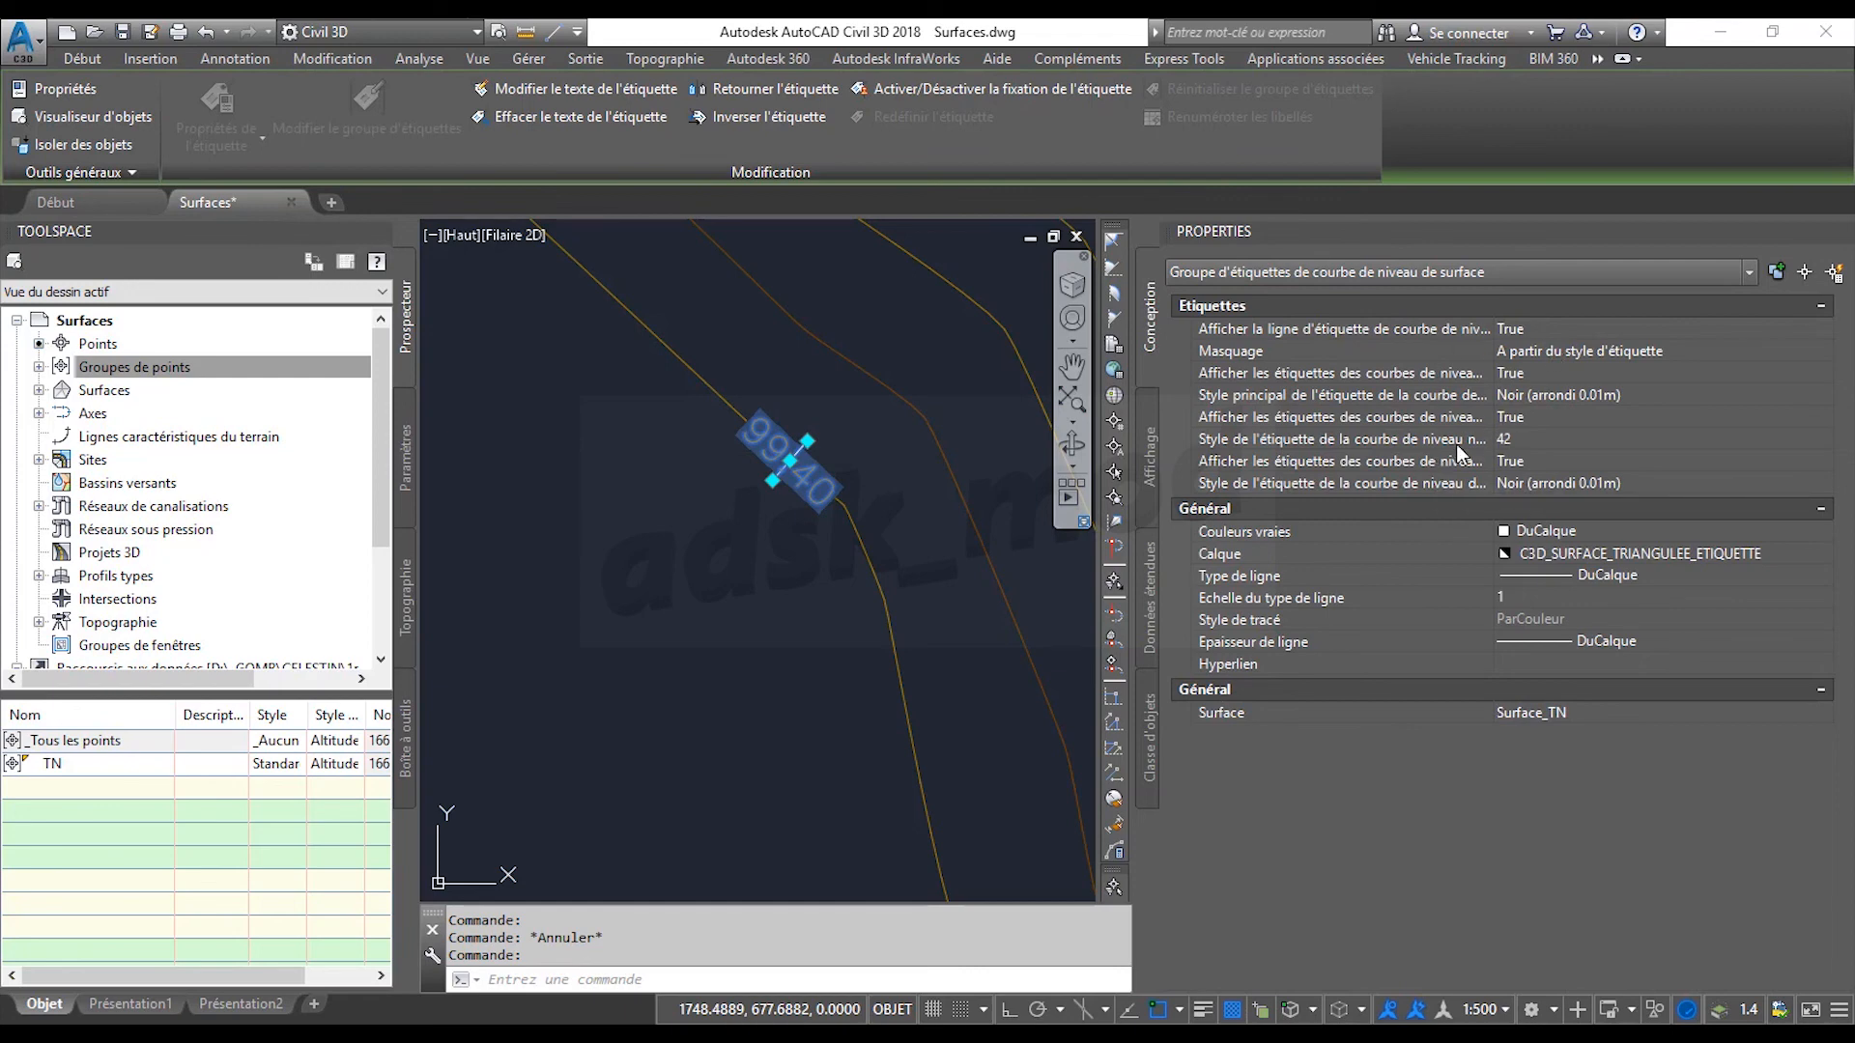
scroll(763, 537, "down", 5)
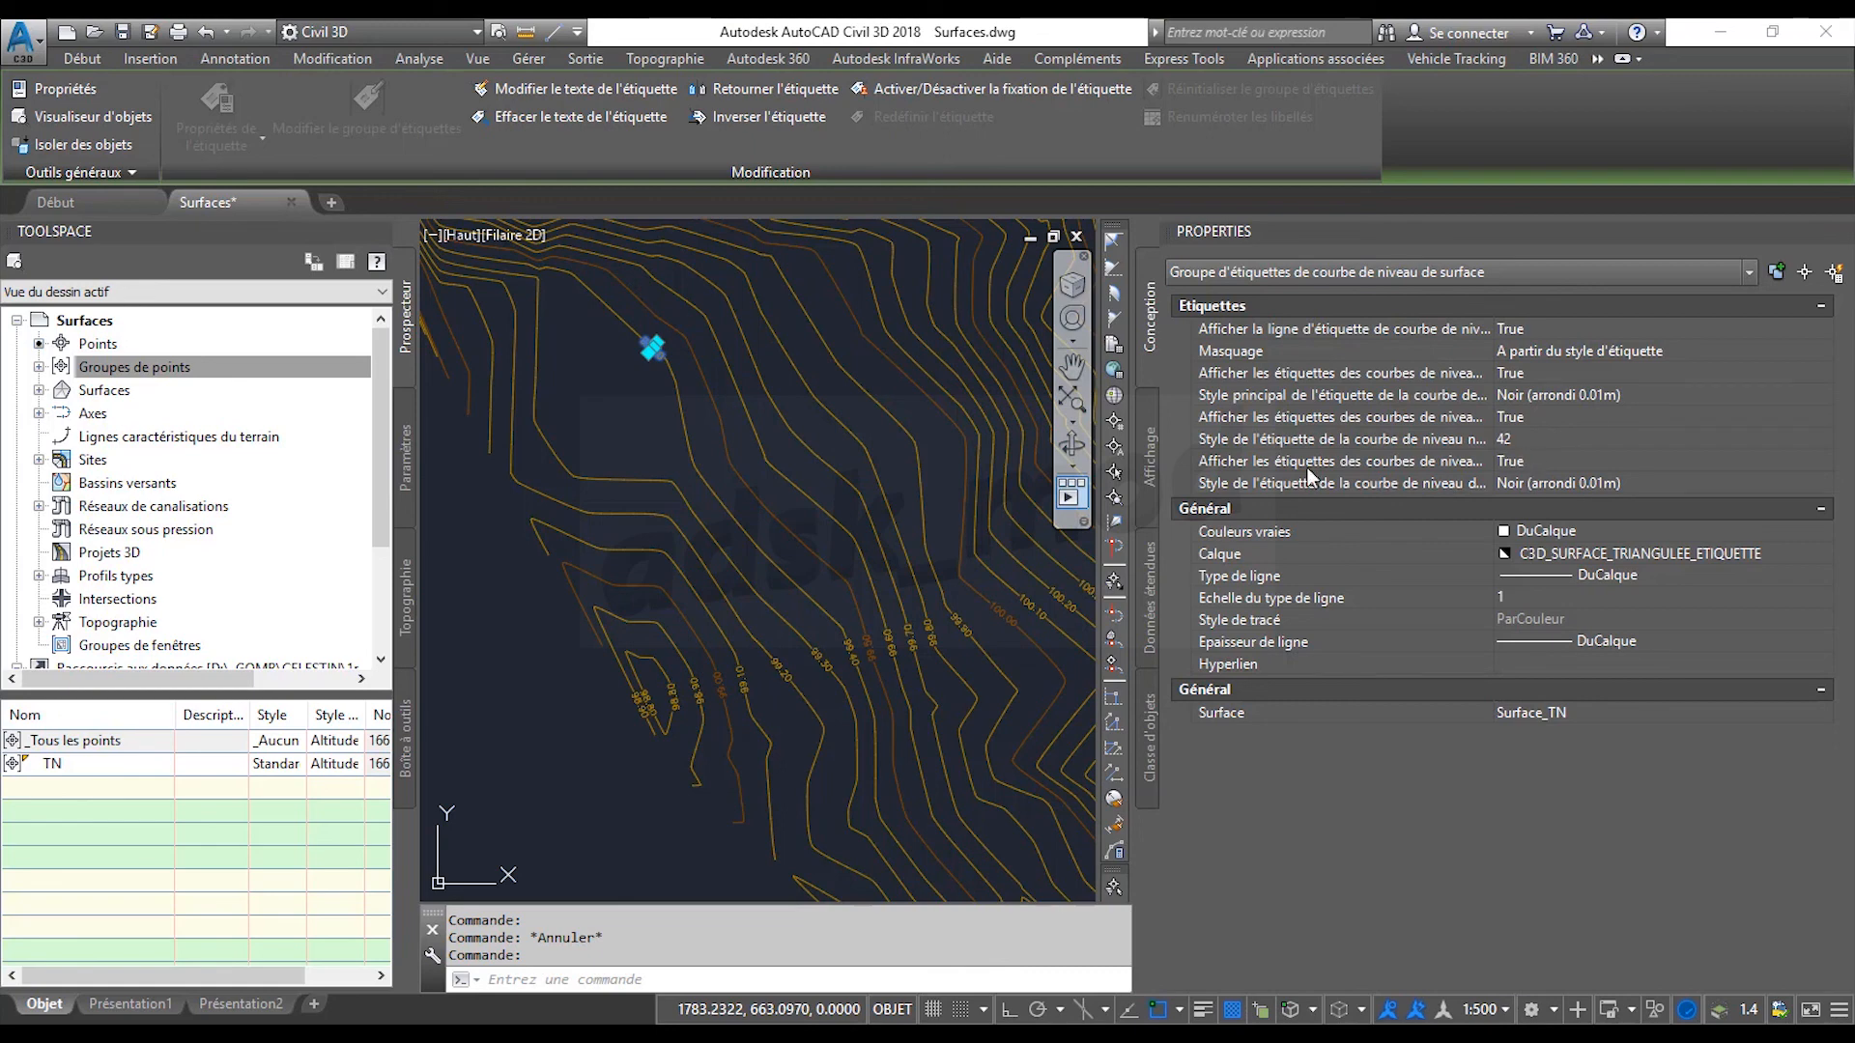
mouse_move(657, 406)
middle_mouse_down()
mouse_move(749, 556)
mouse_move(779, 717)
middle_mouse_up()
scroll(747, 522, "up", 10)
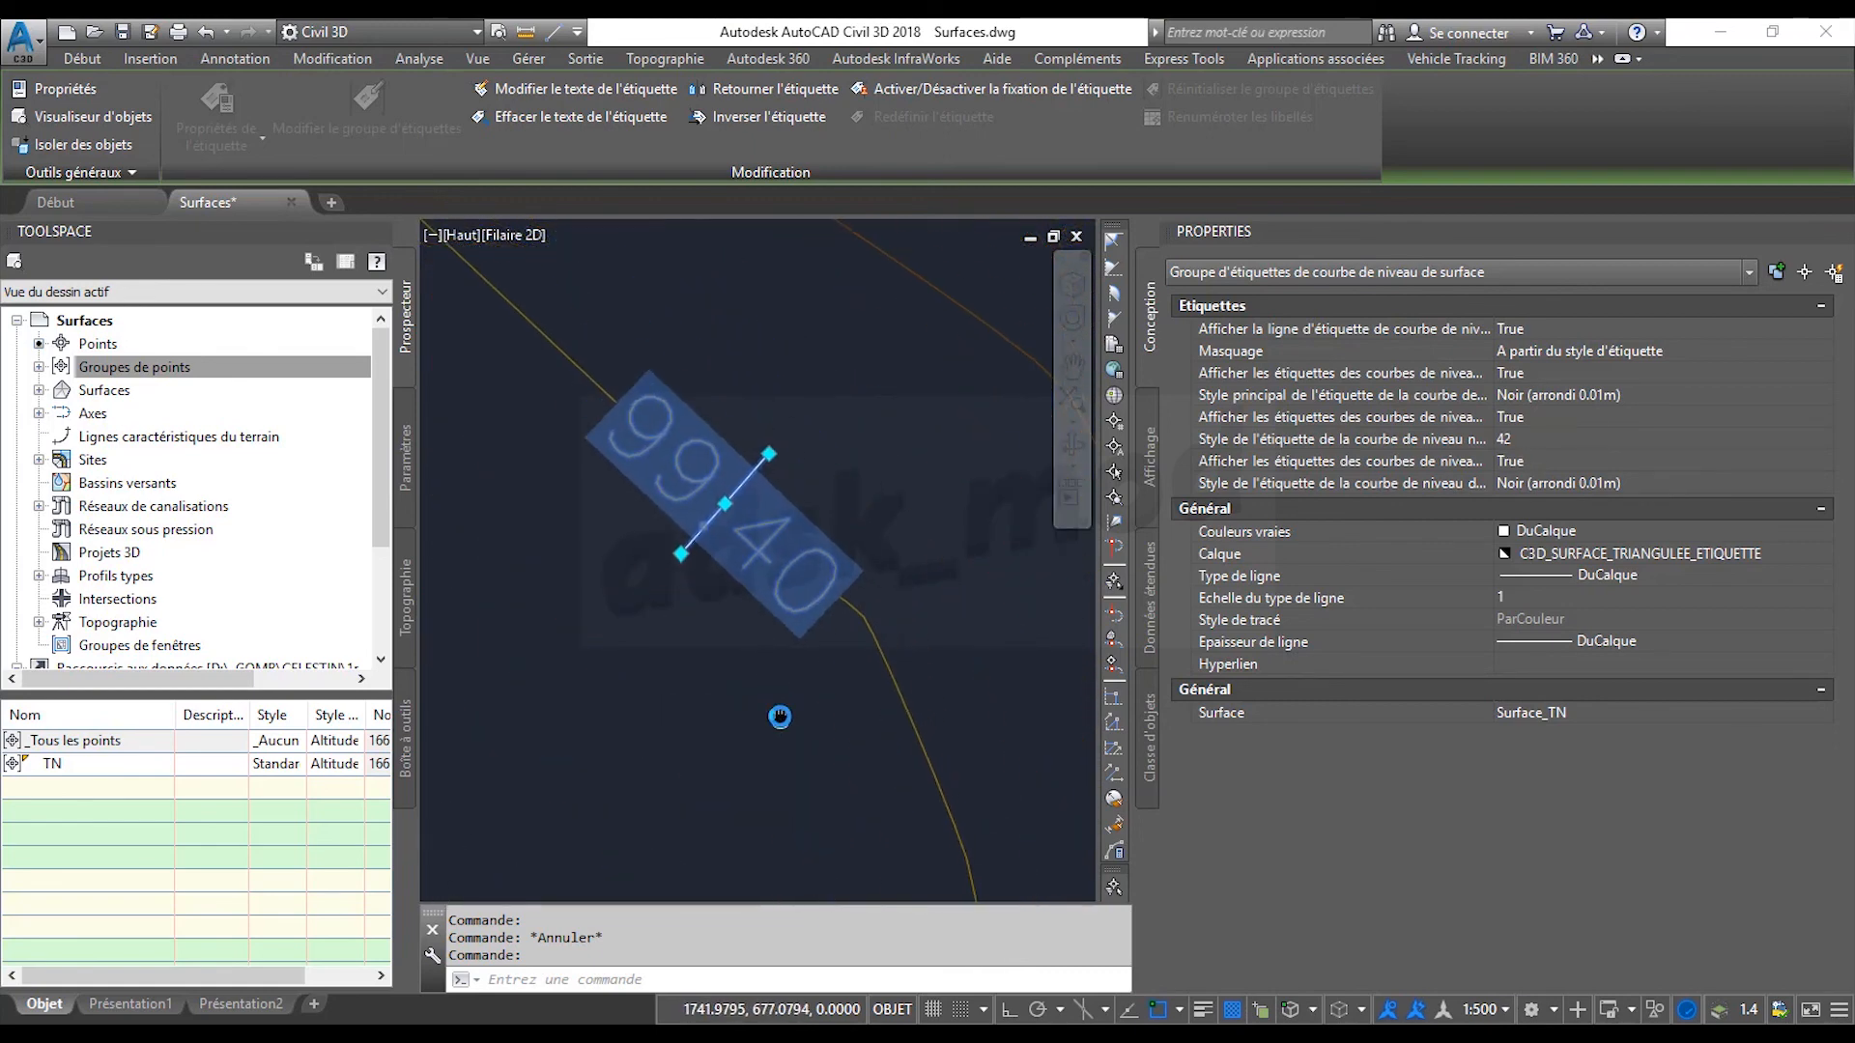
mouse_move(747, 618)
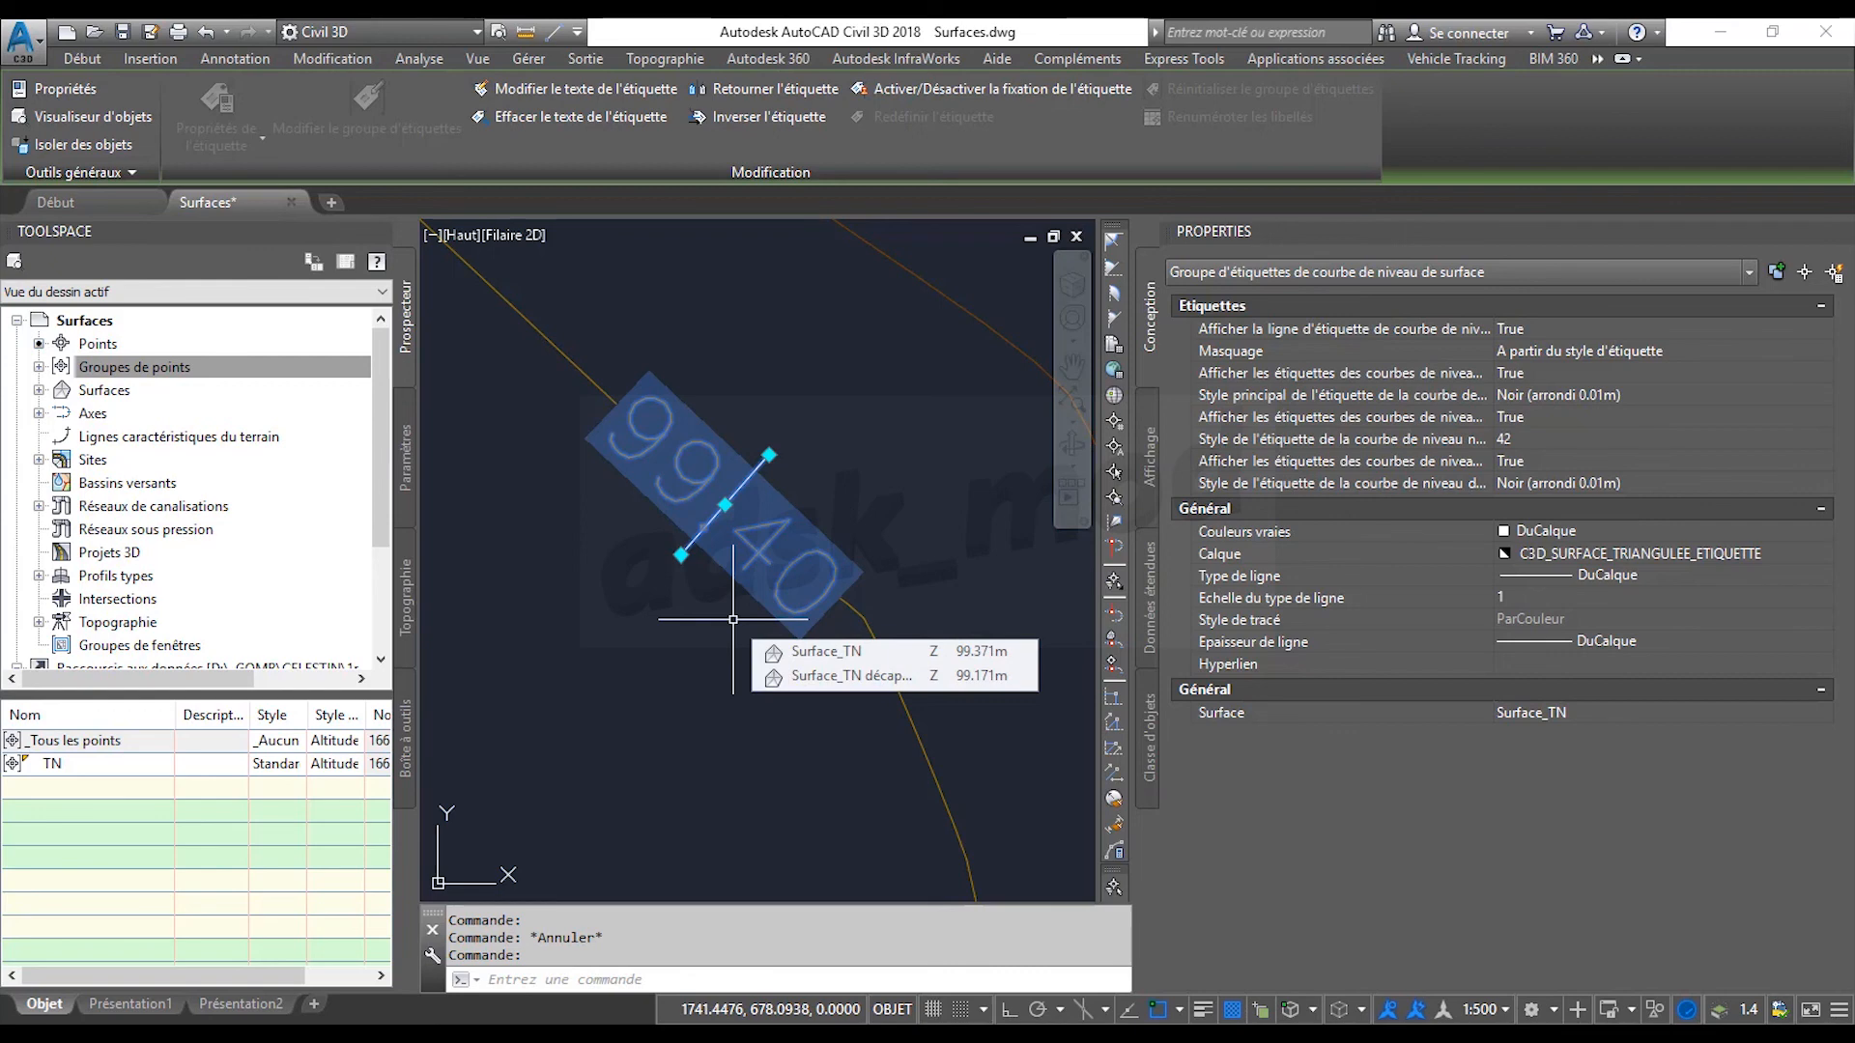
scroll(730, 599, "down", 4)
key("Escape")
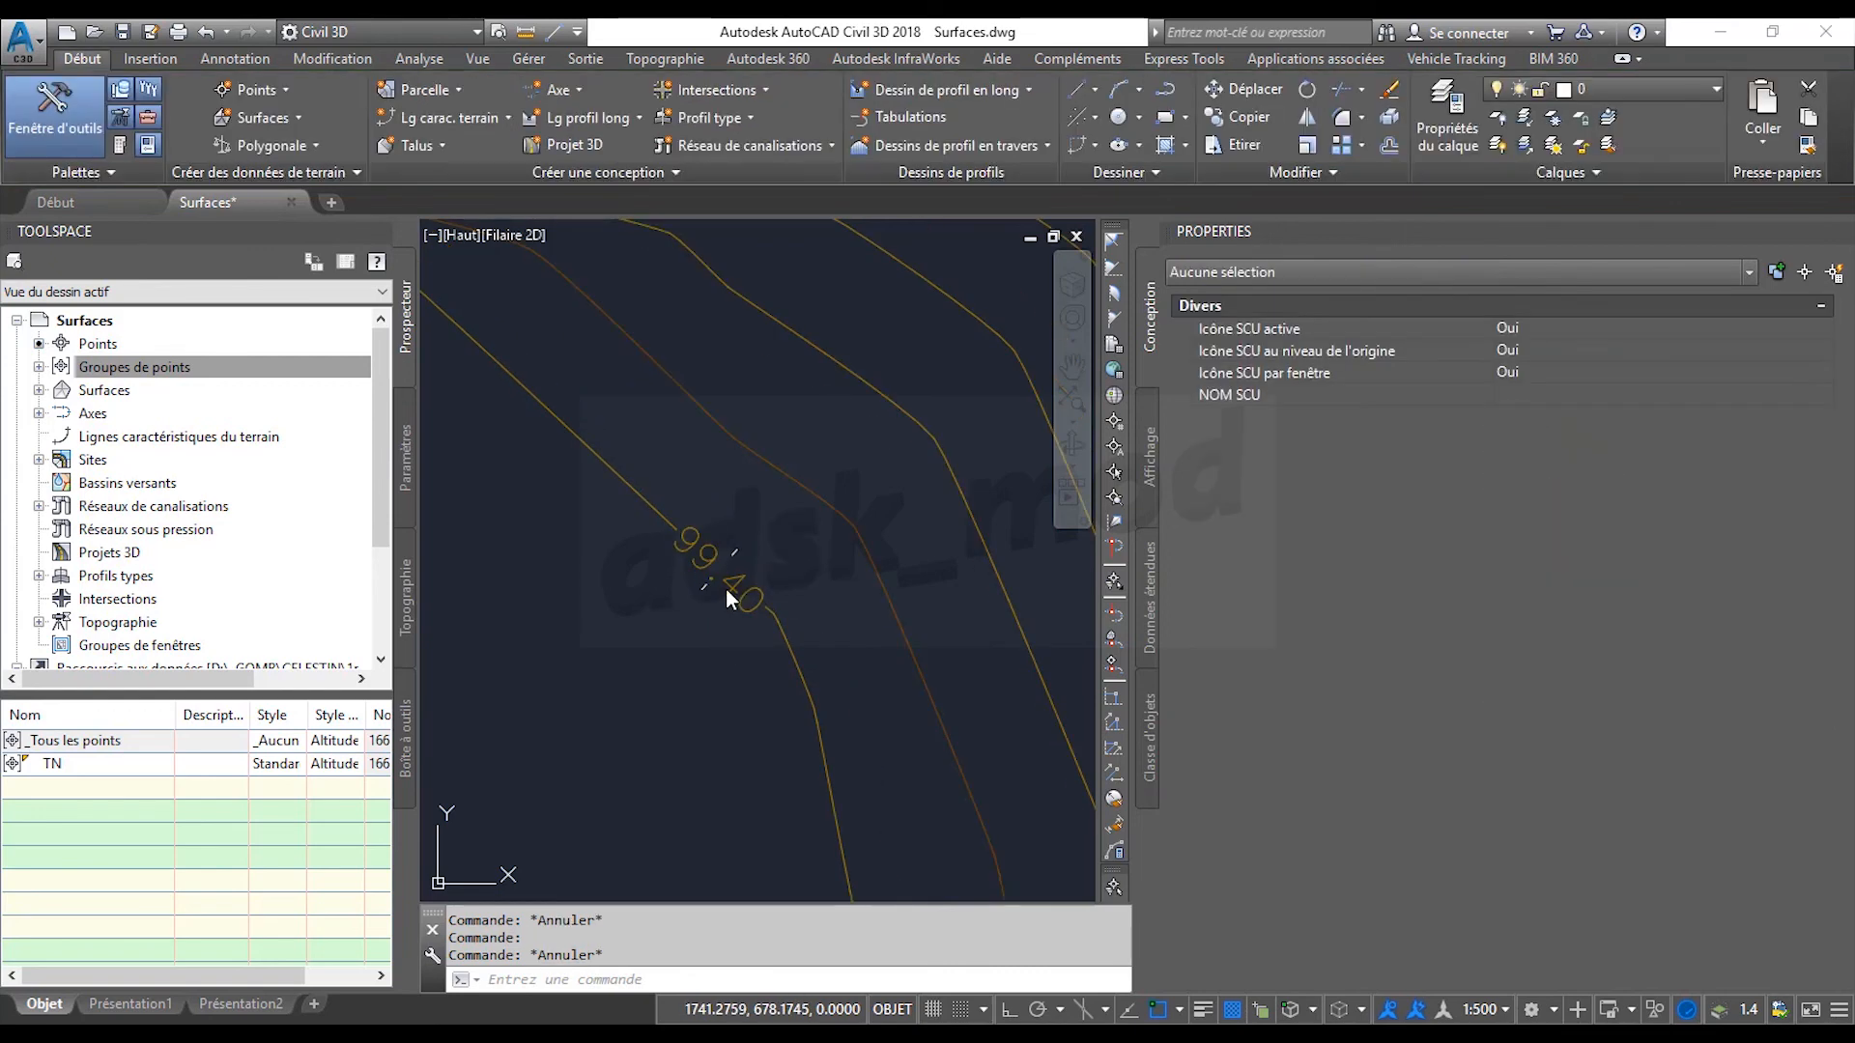
Stretch both ends of the 99.40 label's line beyond the surface edges so it crosses the upper part of Surface_TN.
left_click(734, 586)
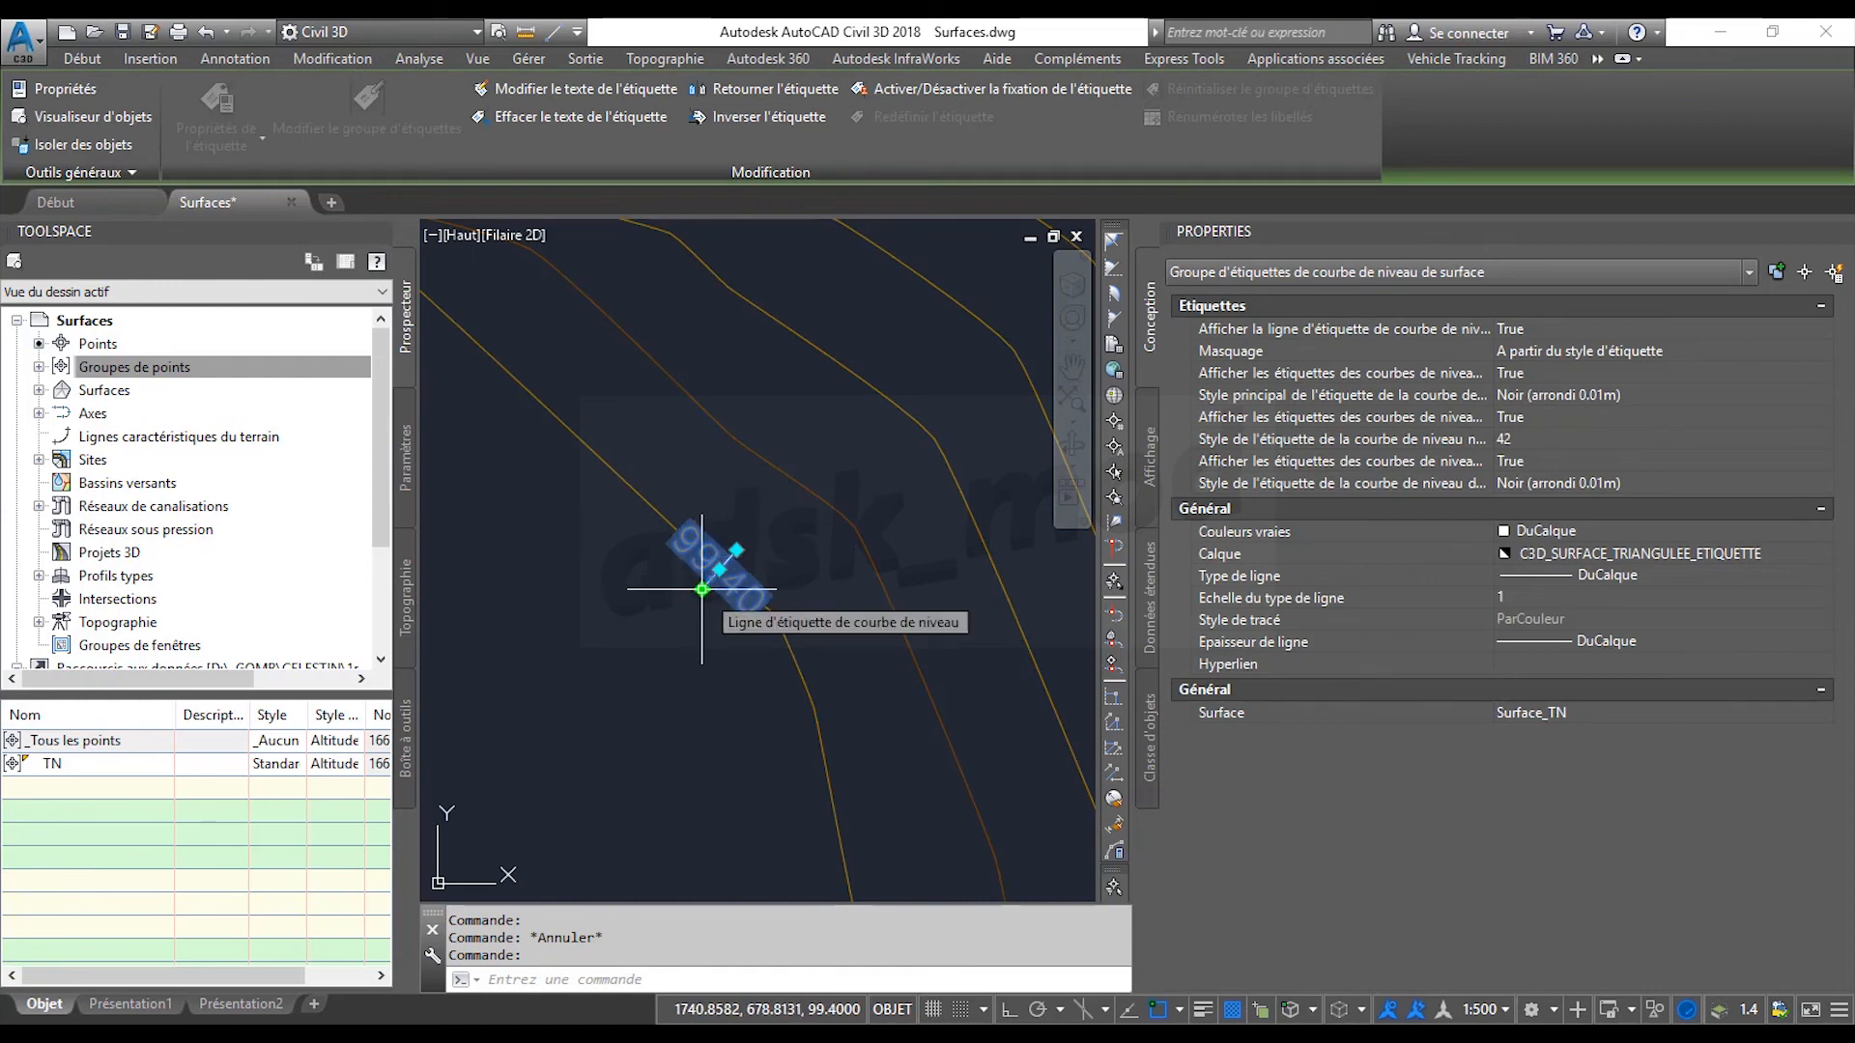
left_click(702, 589)
scroll(696, 584, "down", 3)
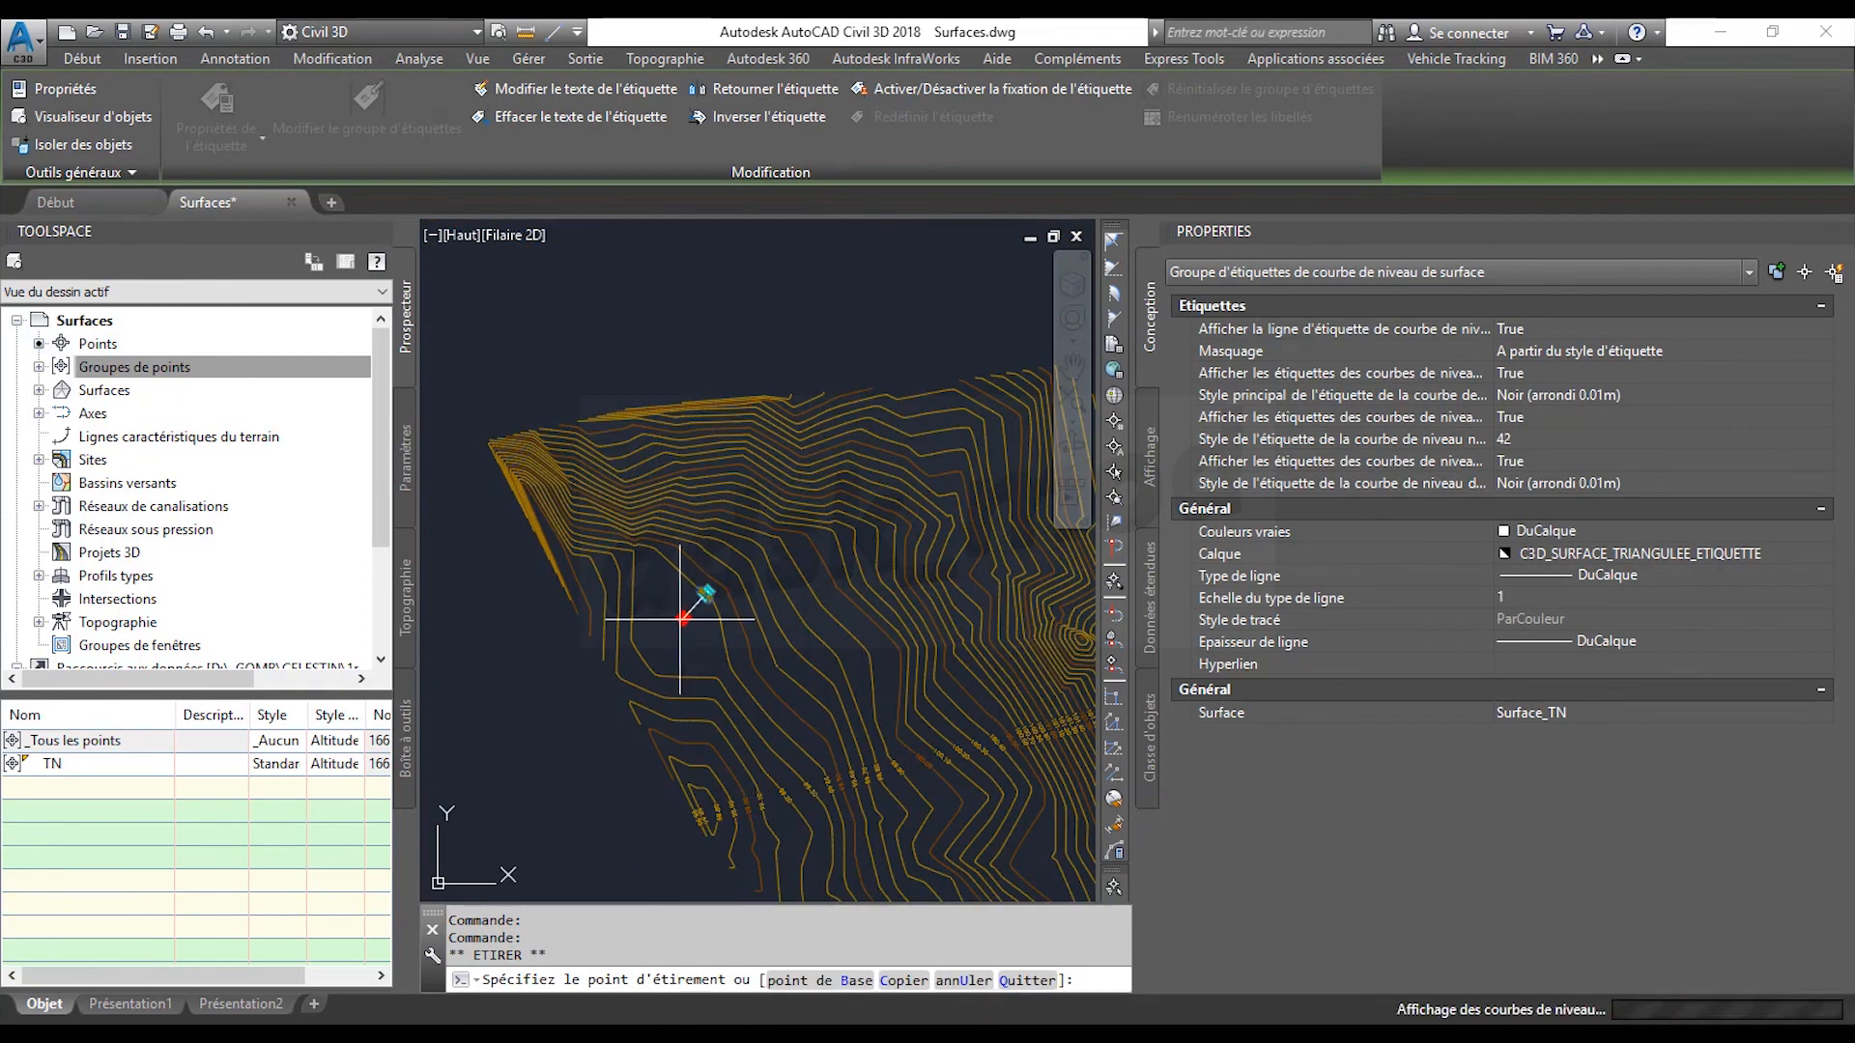
left_click(561, 682)
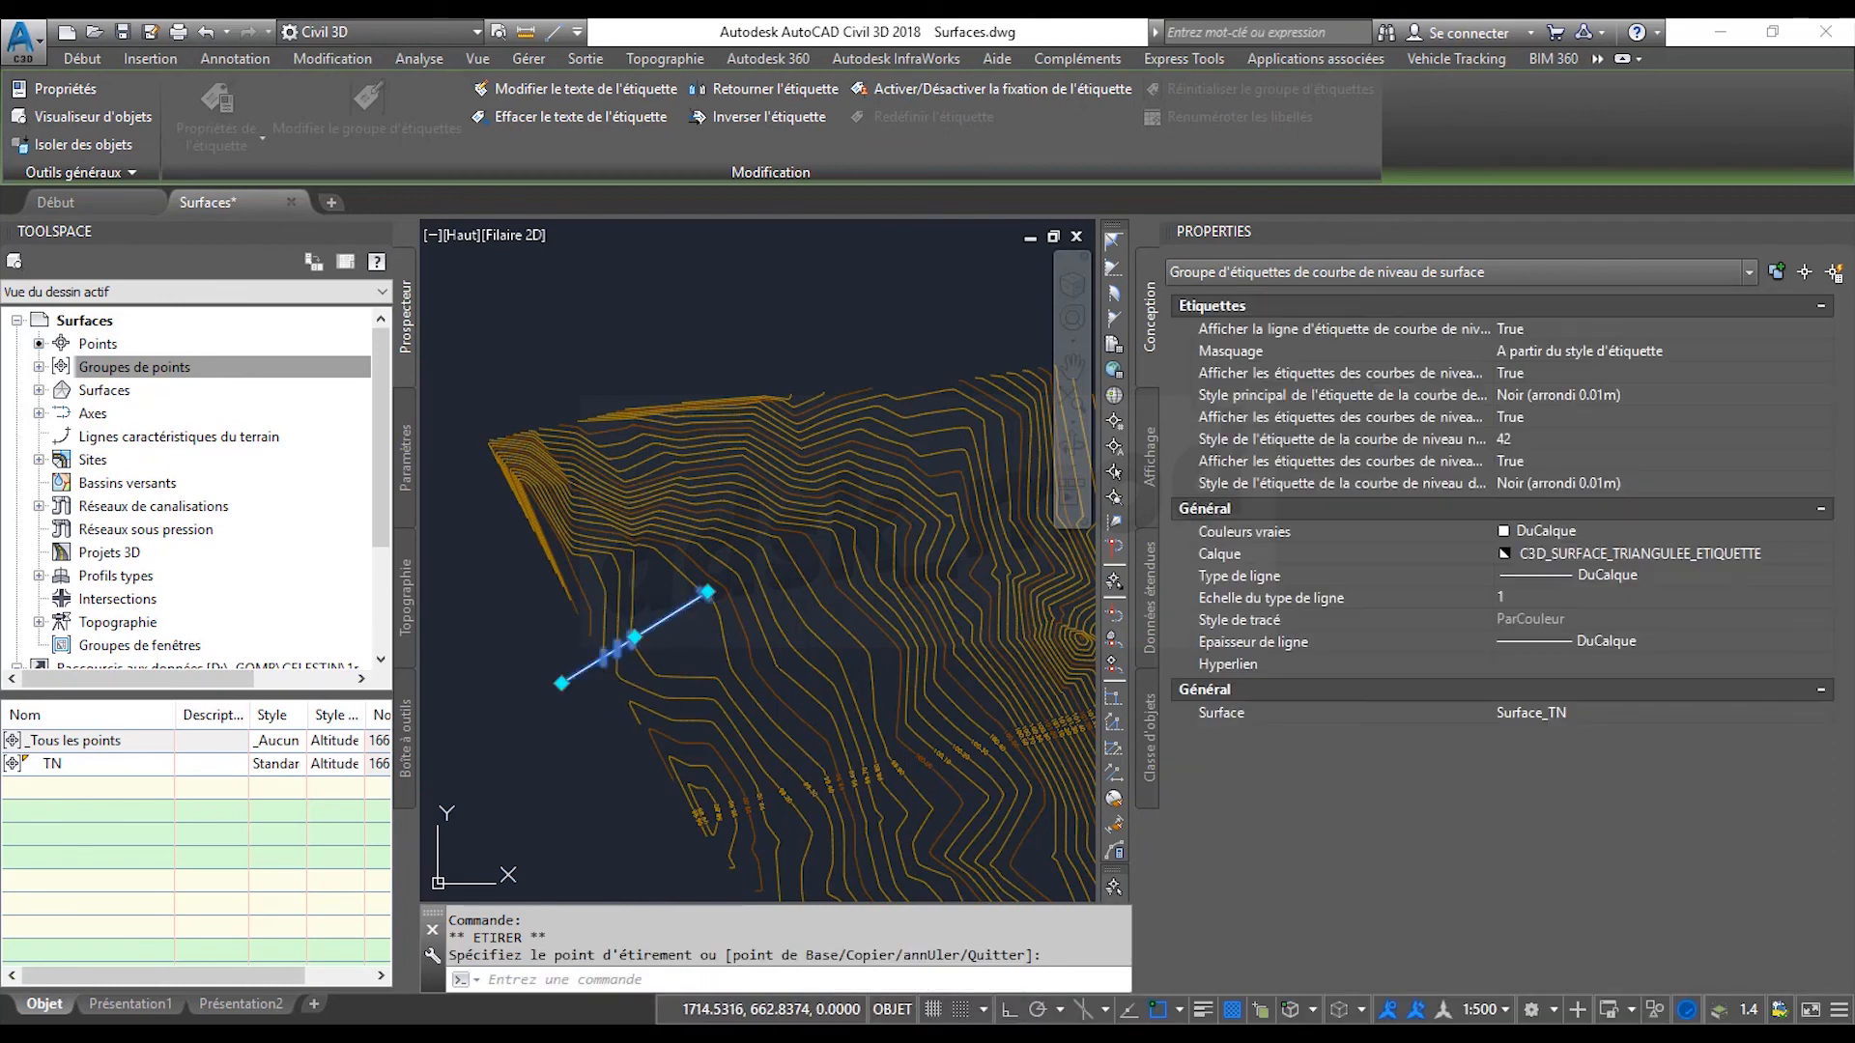
left_click(710, 586)
scroll(724, 575, "up", 3)
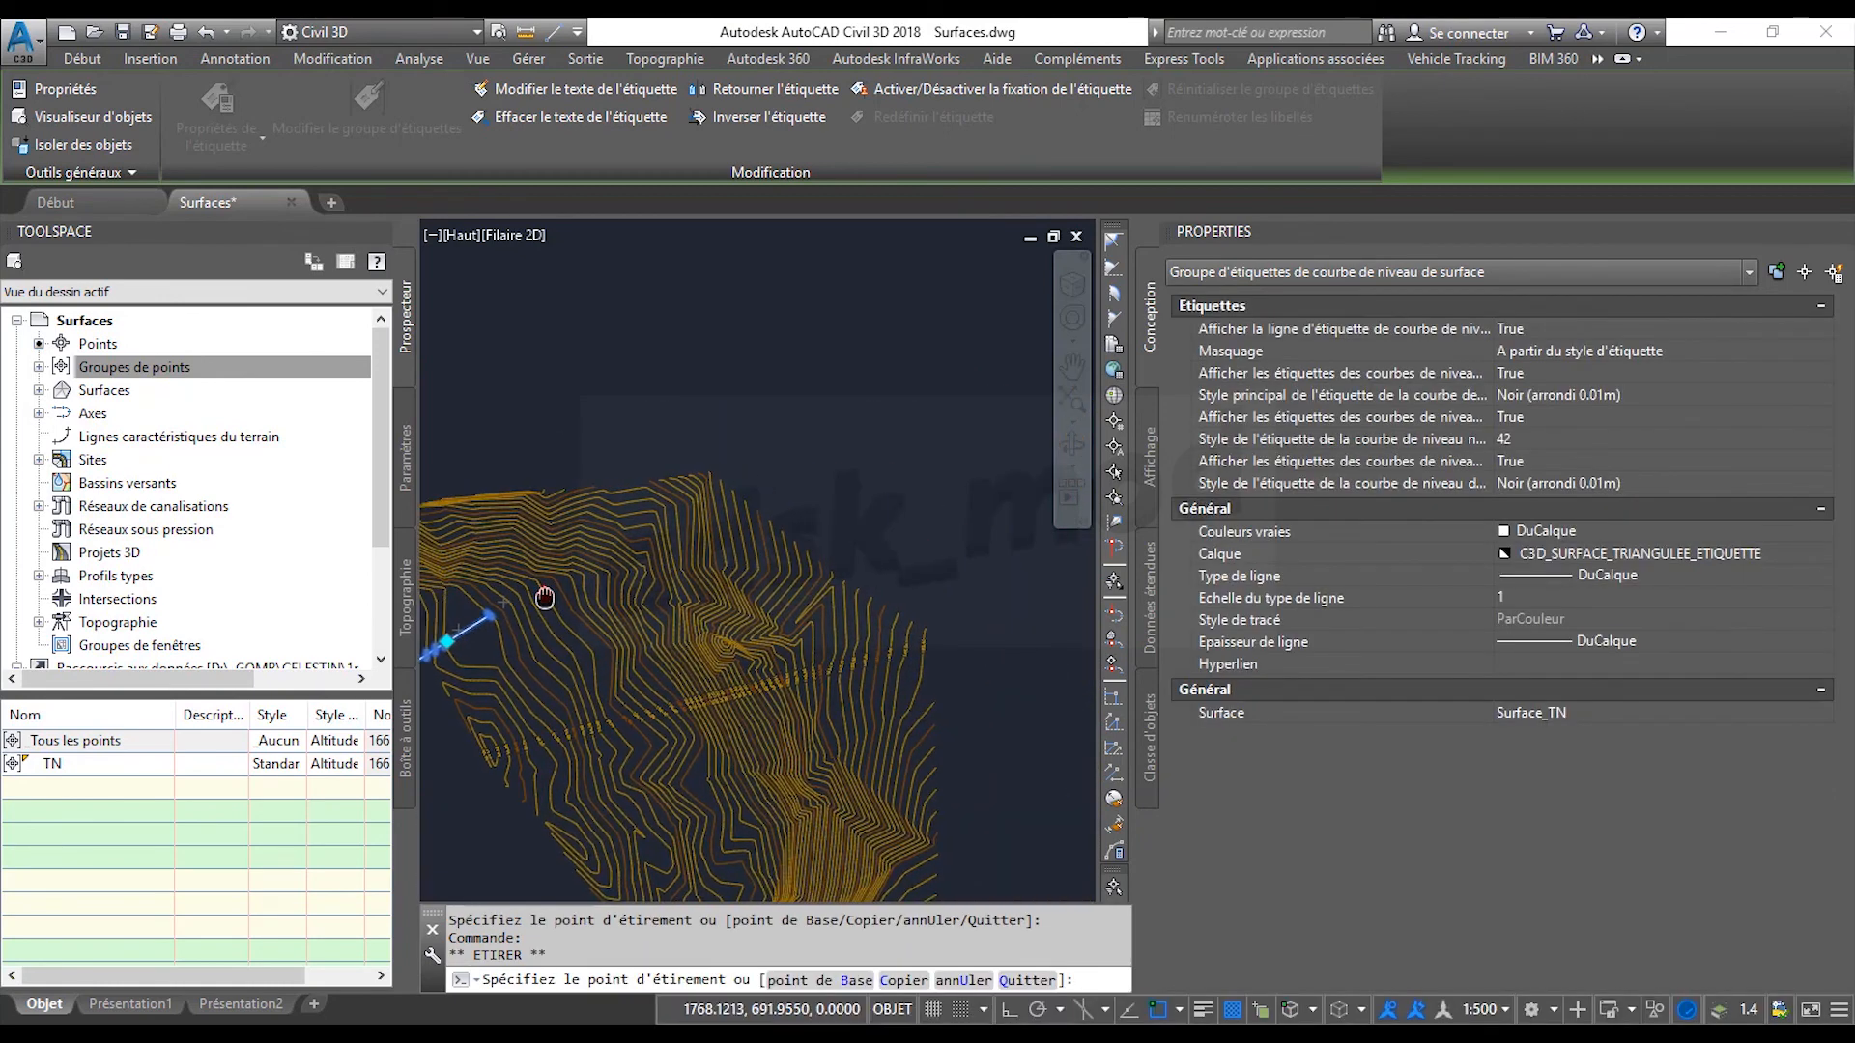
left_click(1076, 454)
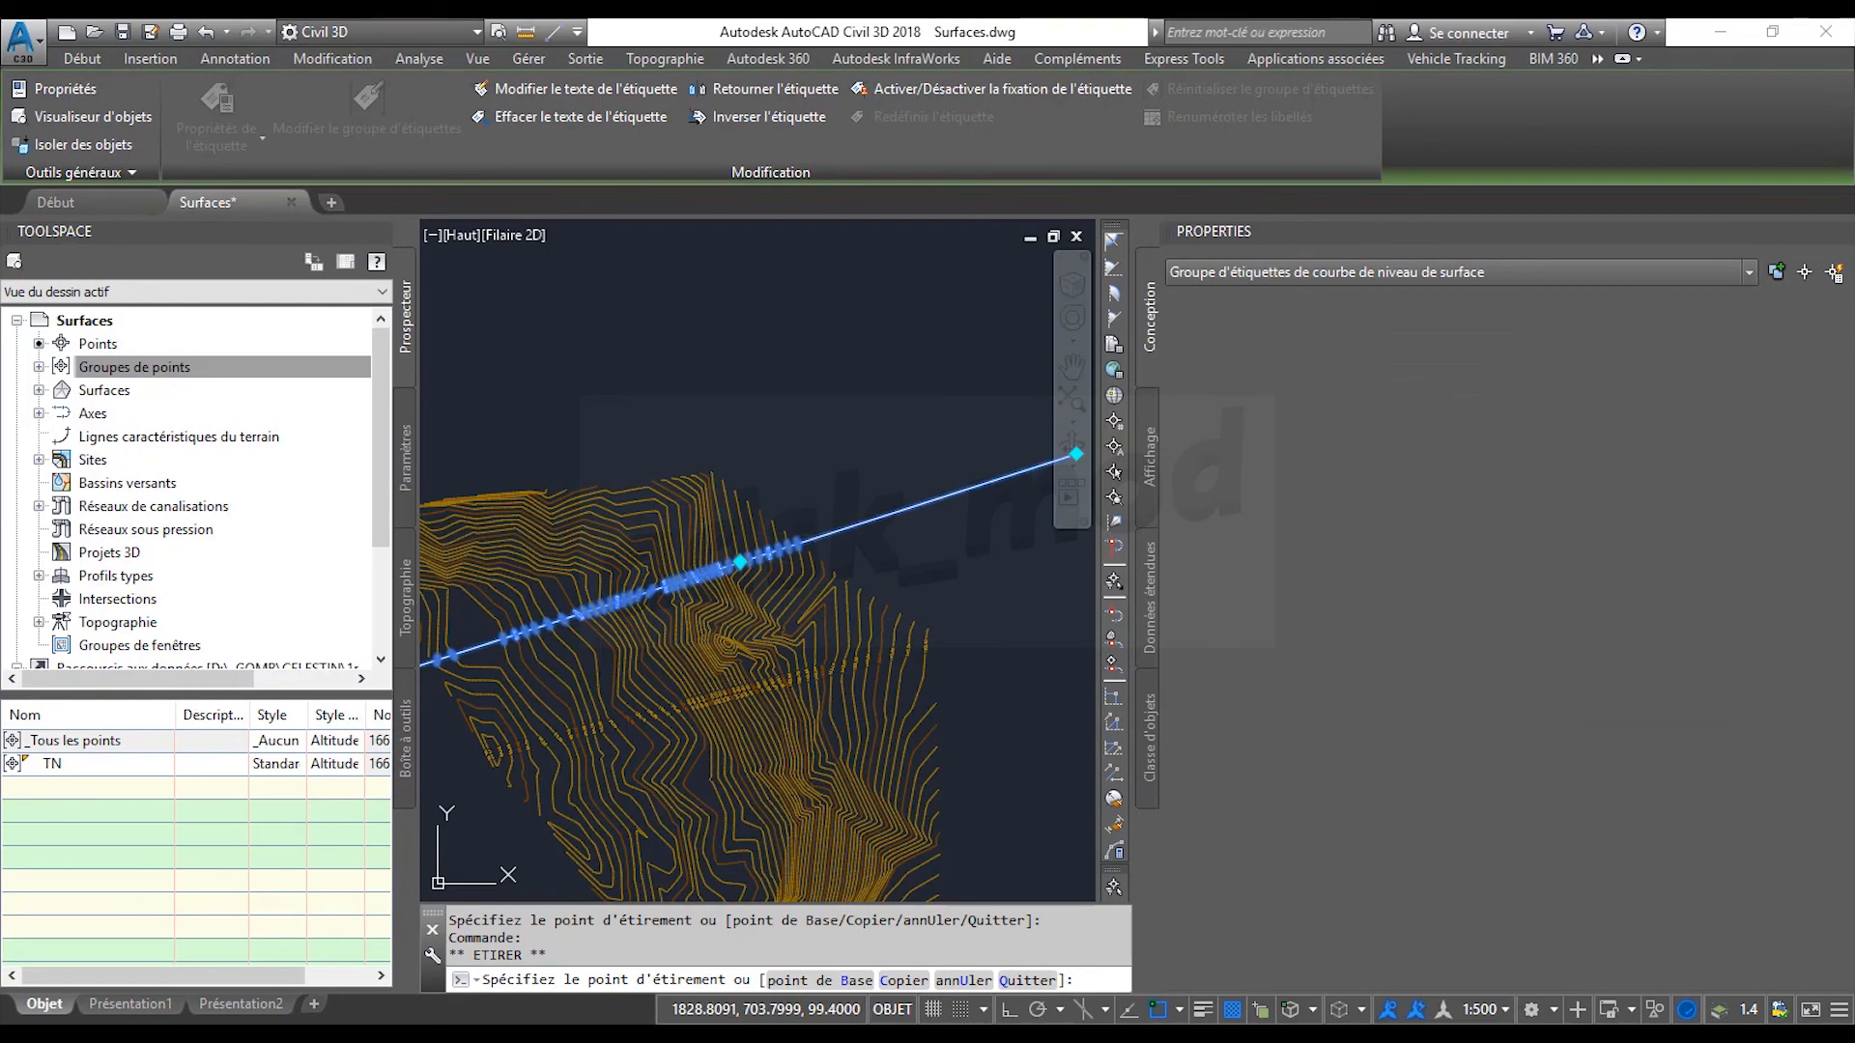
key("Escape")
key("Escape")
Assign label style 34 to the major contours of the stretched label group, then clear the selection.
scroll(695, 642, "up", 5)
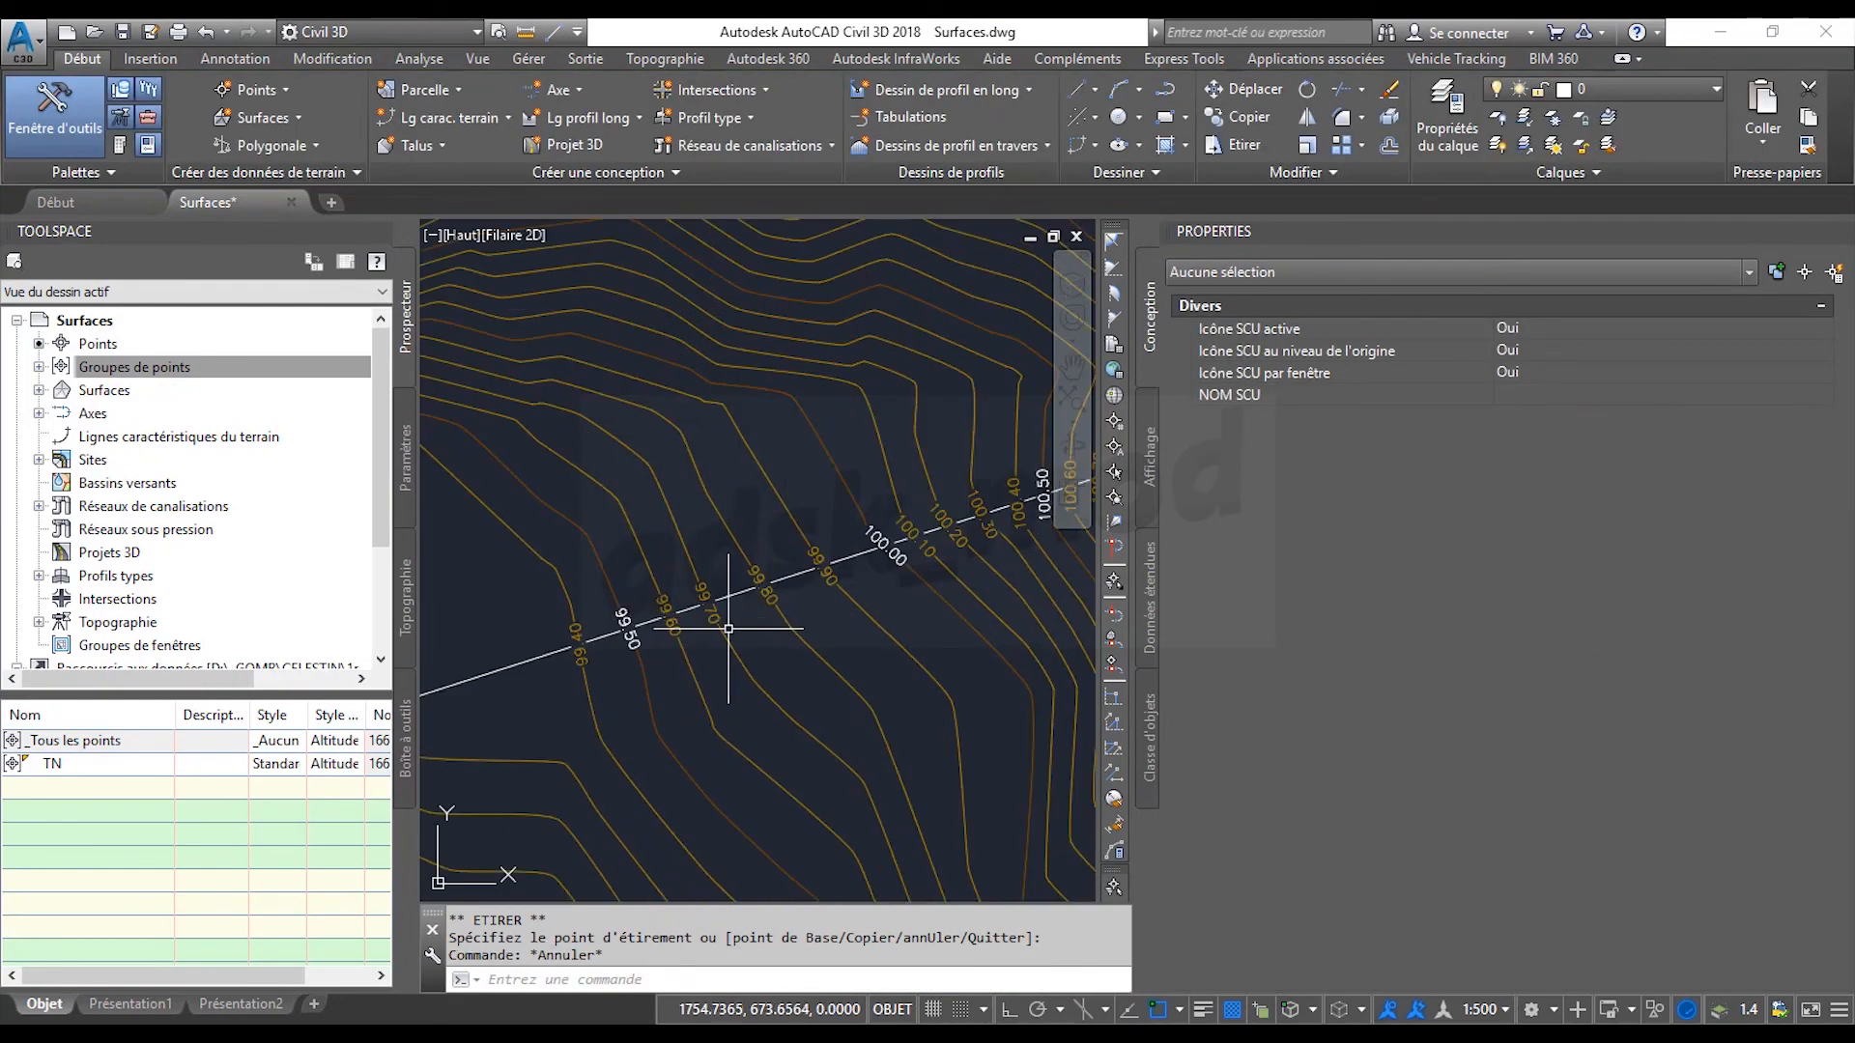
middle_click_drag(728, 629, 1024, 568)
middle_click_drag(891, 599, 655, 593)
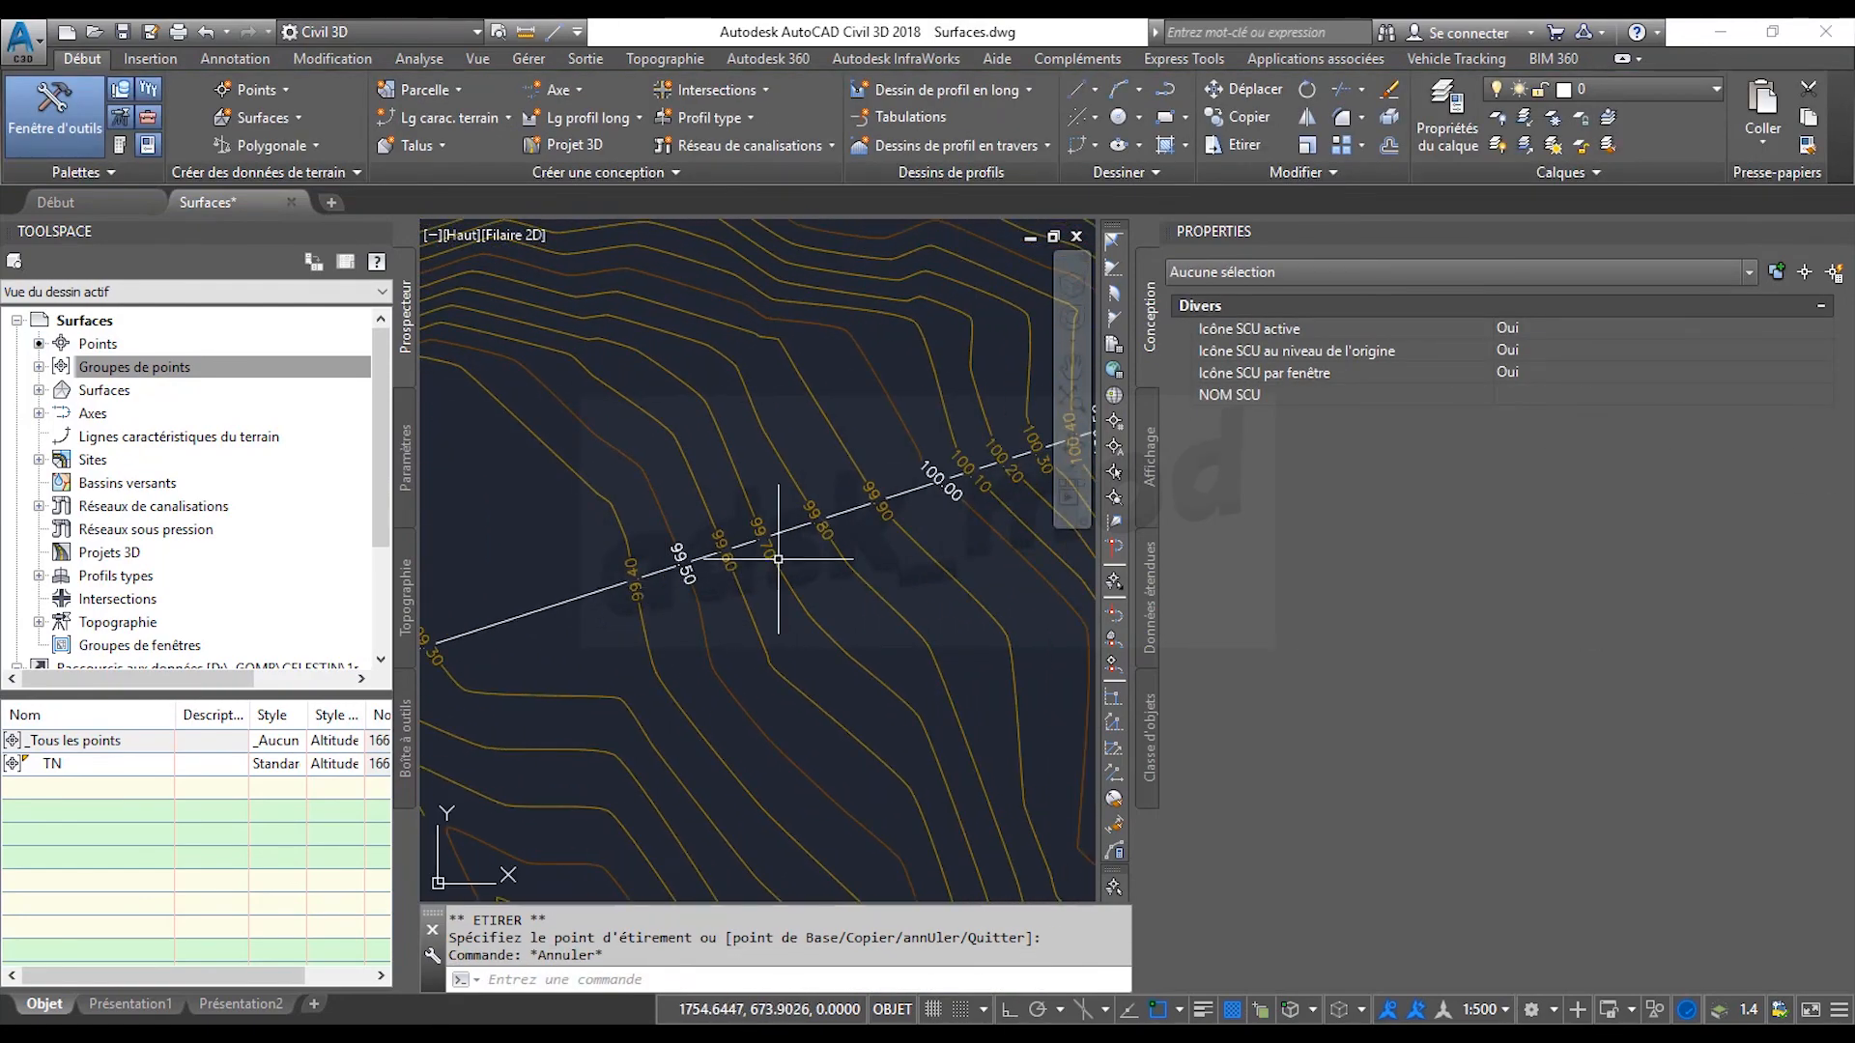
mouse_move(778, 558)
middle_mouse_down()
mouse_move(766, 593)
mouse_move(683, 629)
middle_mouse_up()
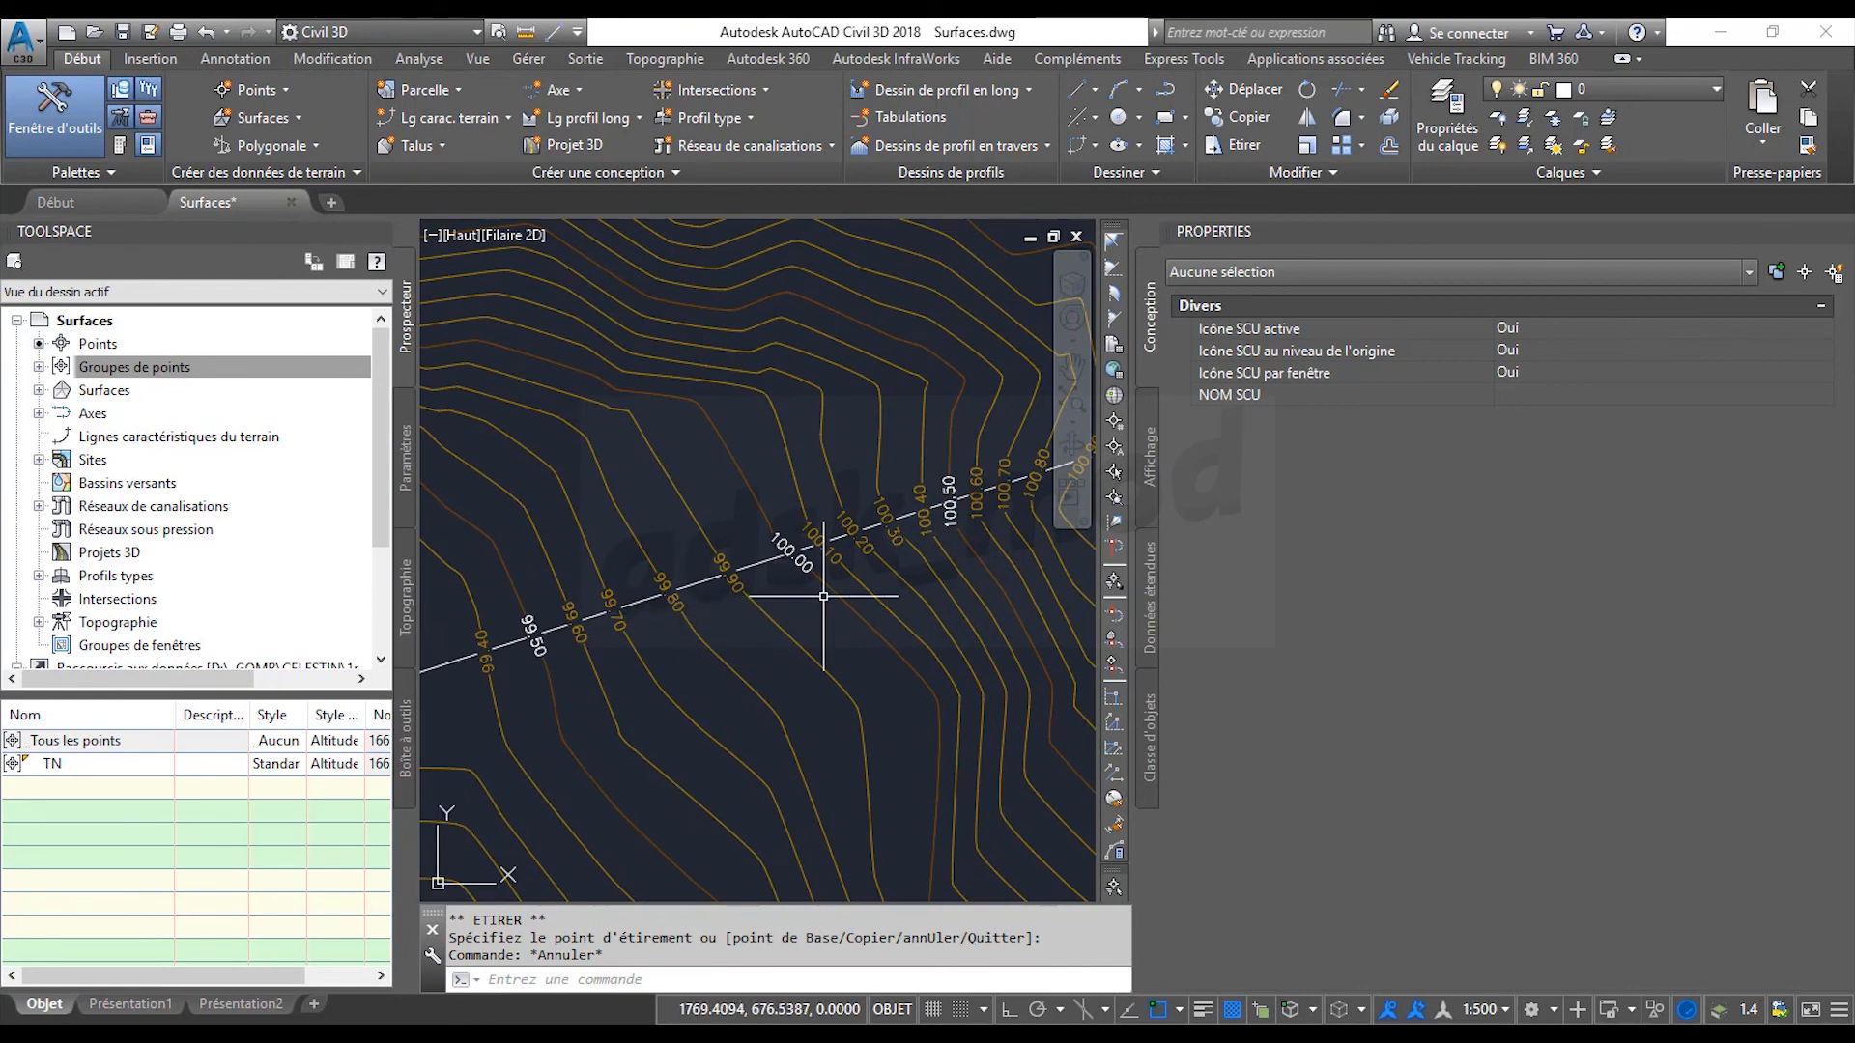
left_click(814, 549)
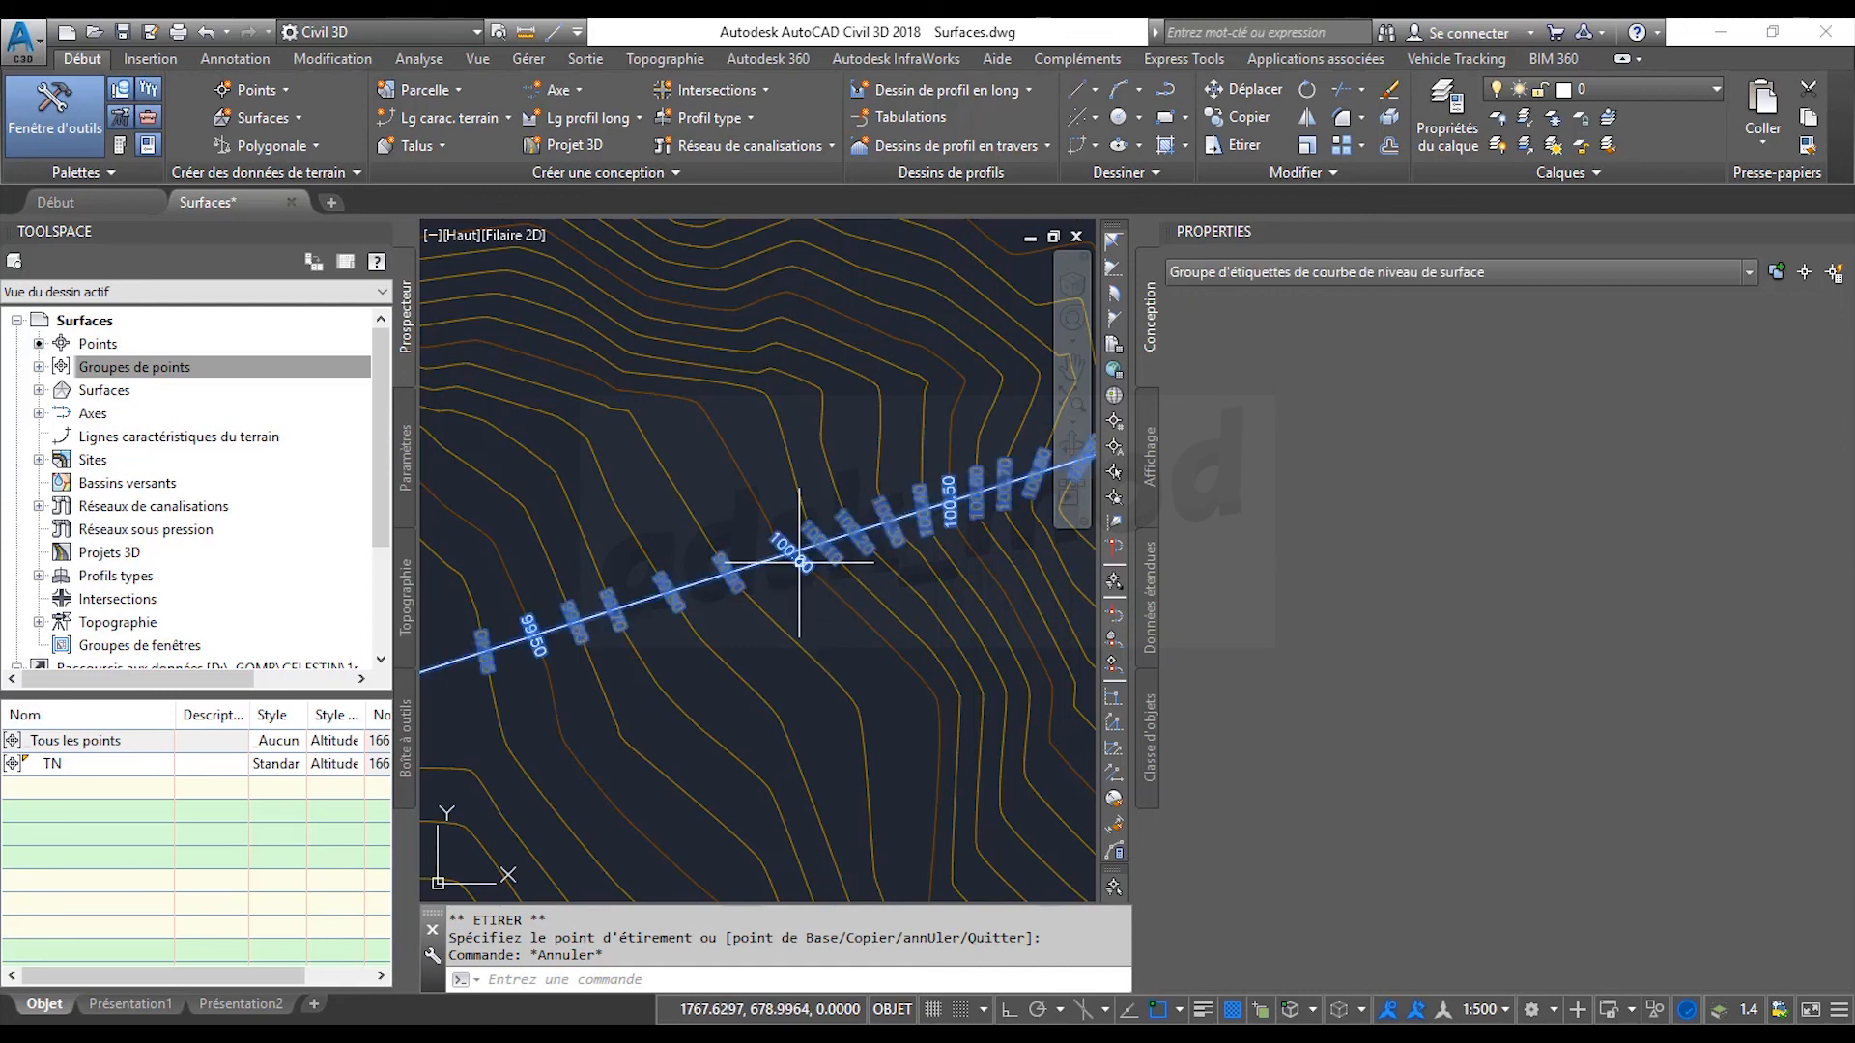
left_click(1579, 394)
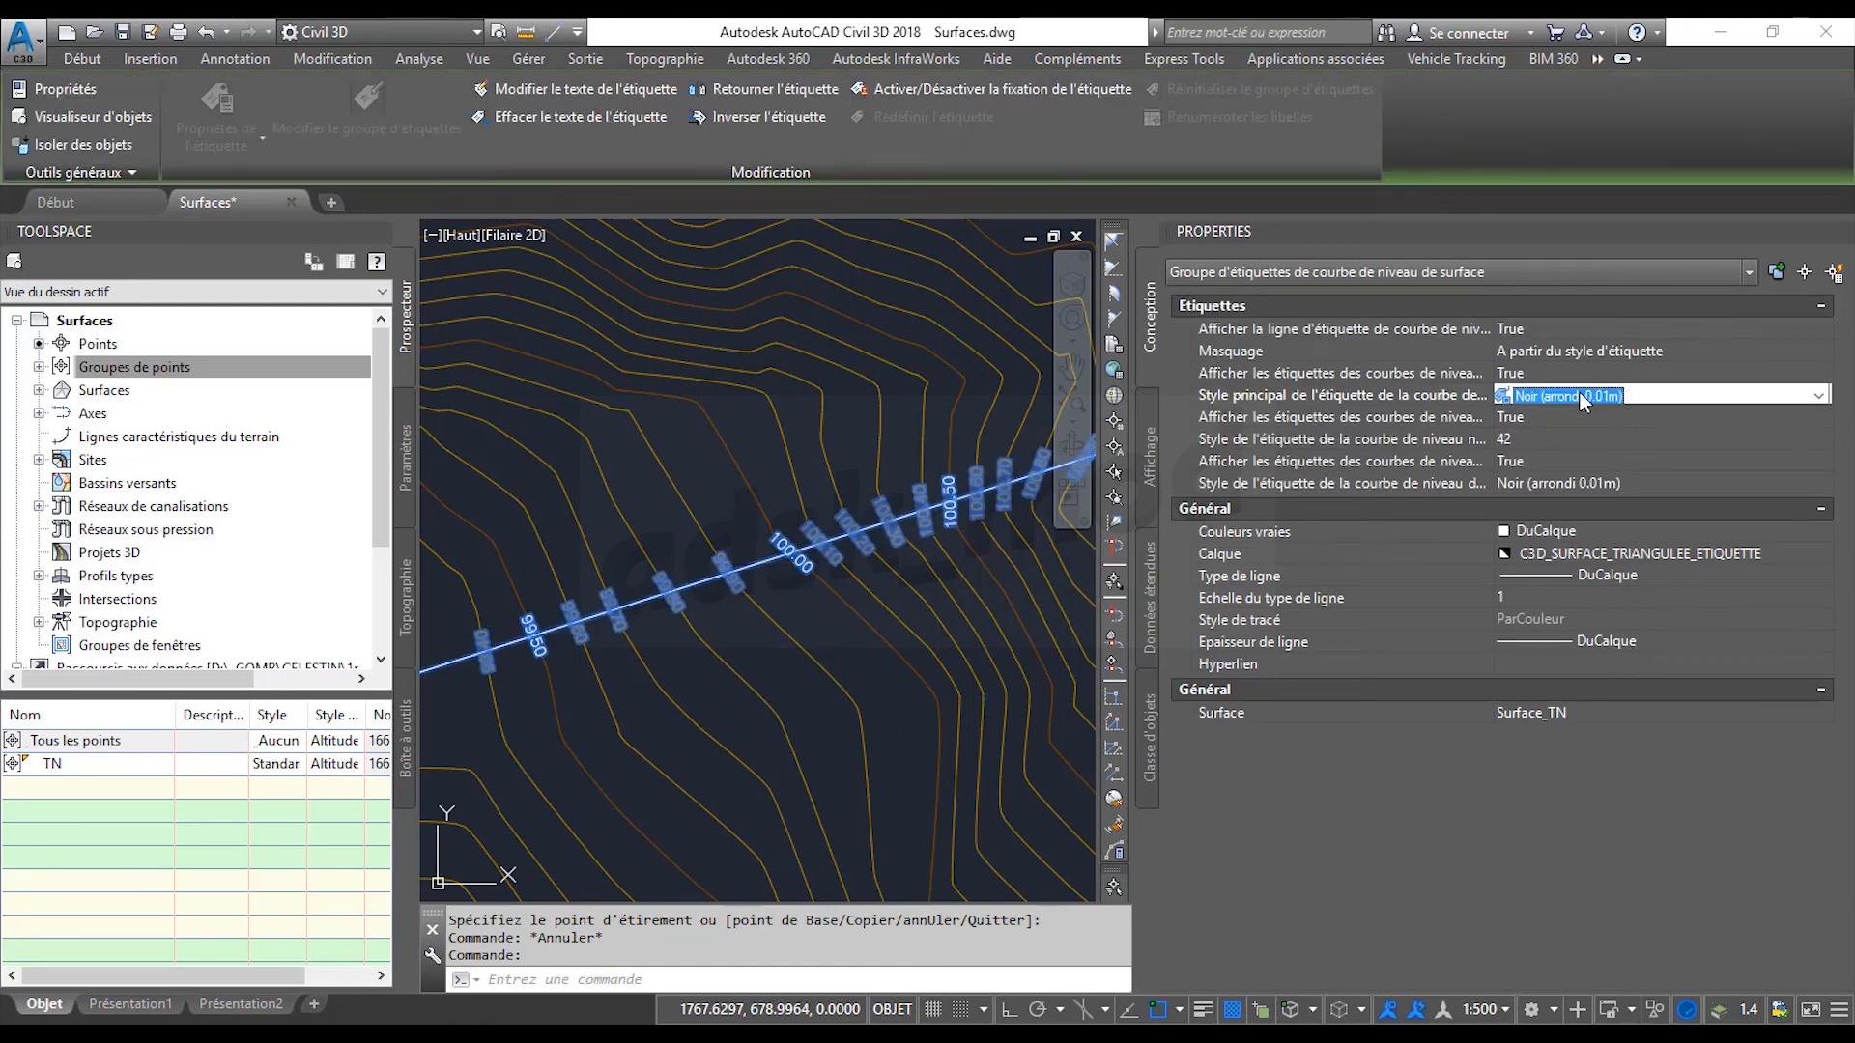
left_click(1580, 394)
left_click(1550, 420)
key("Escape")
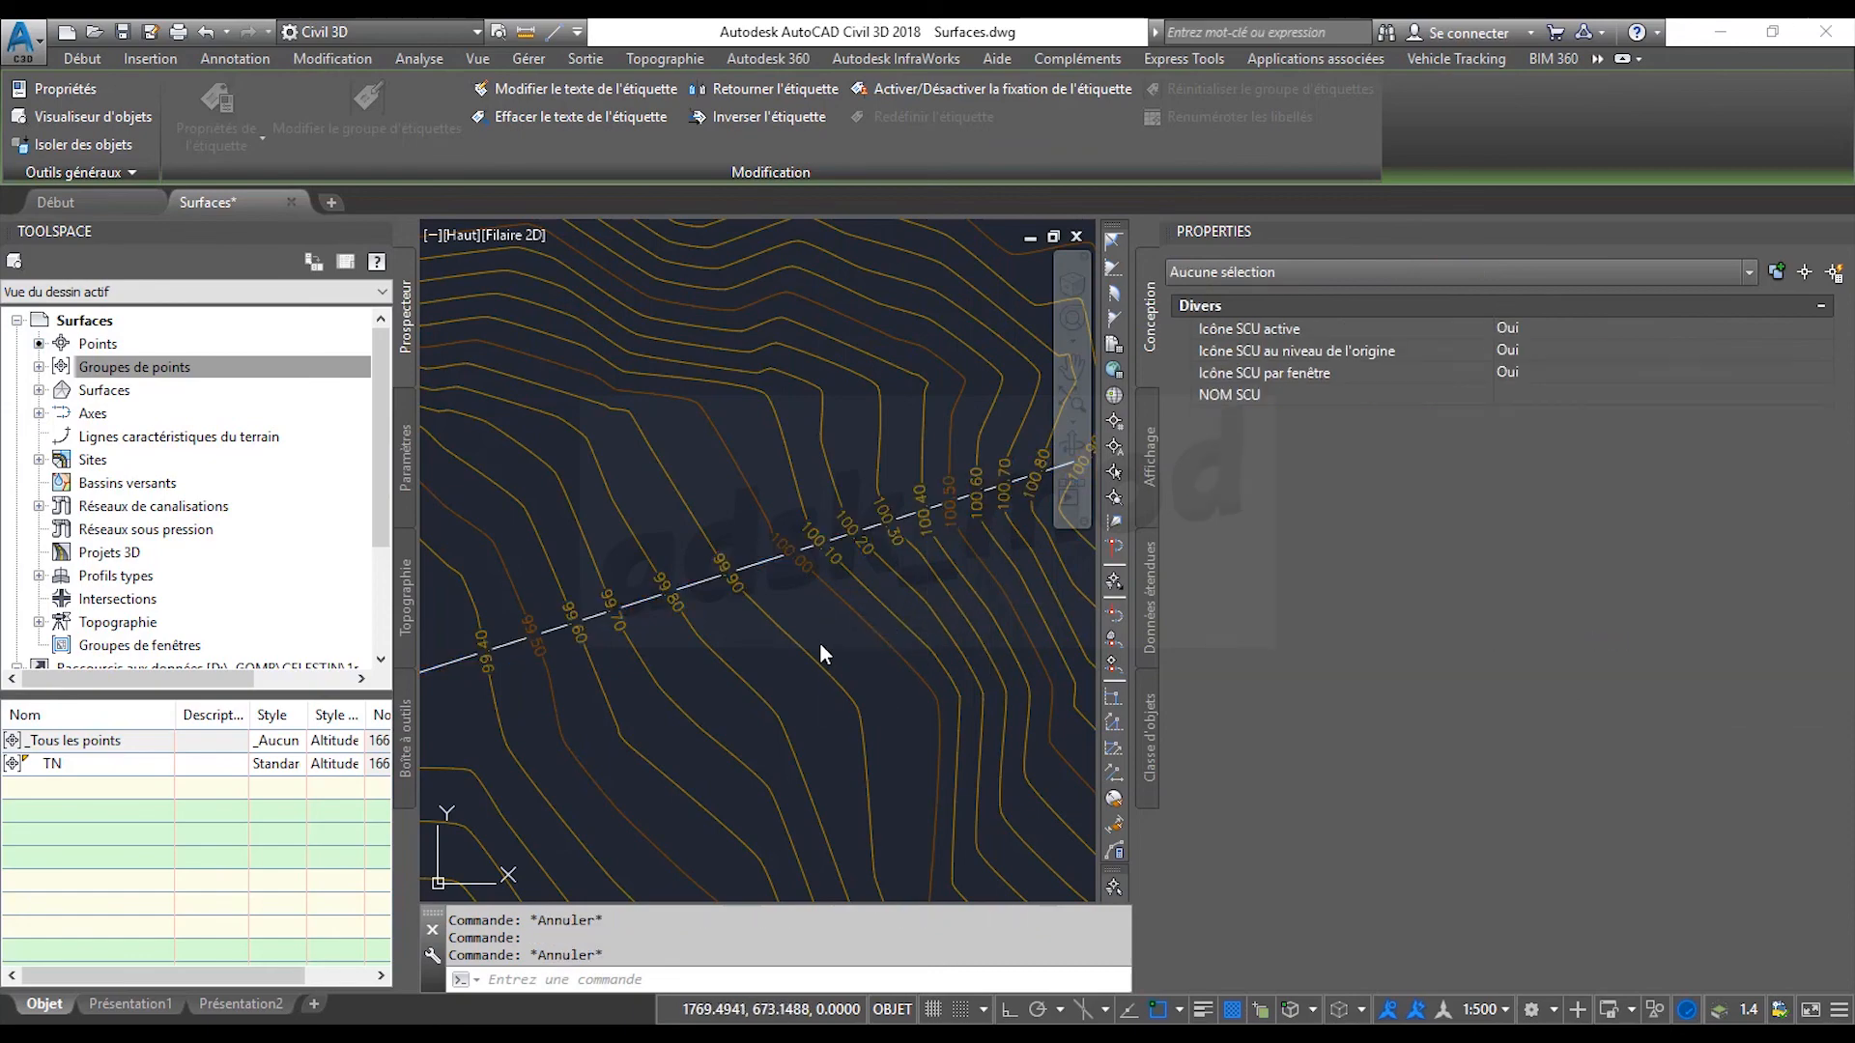
Hide the upper label group's contour label line by setting its display to False, then clear the selection.
middle_click_drag(720, 623, 709, 615)
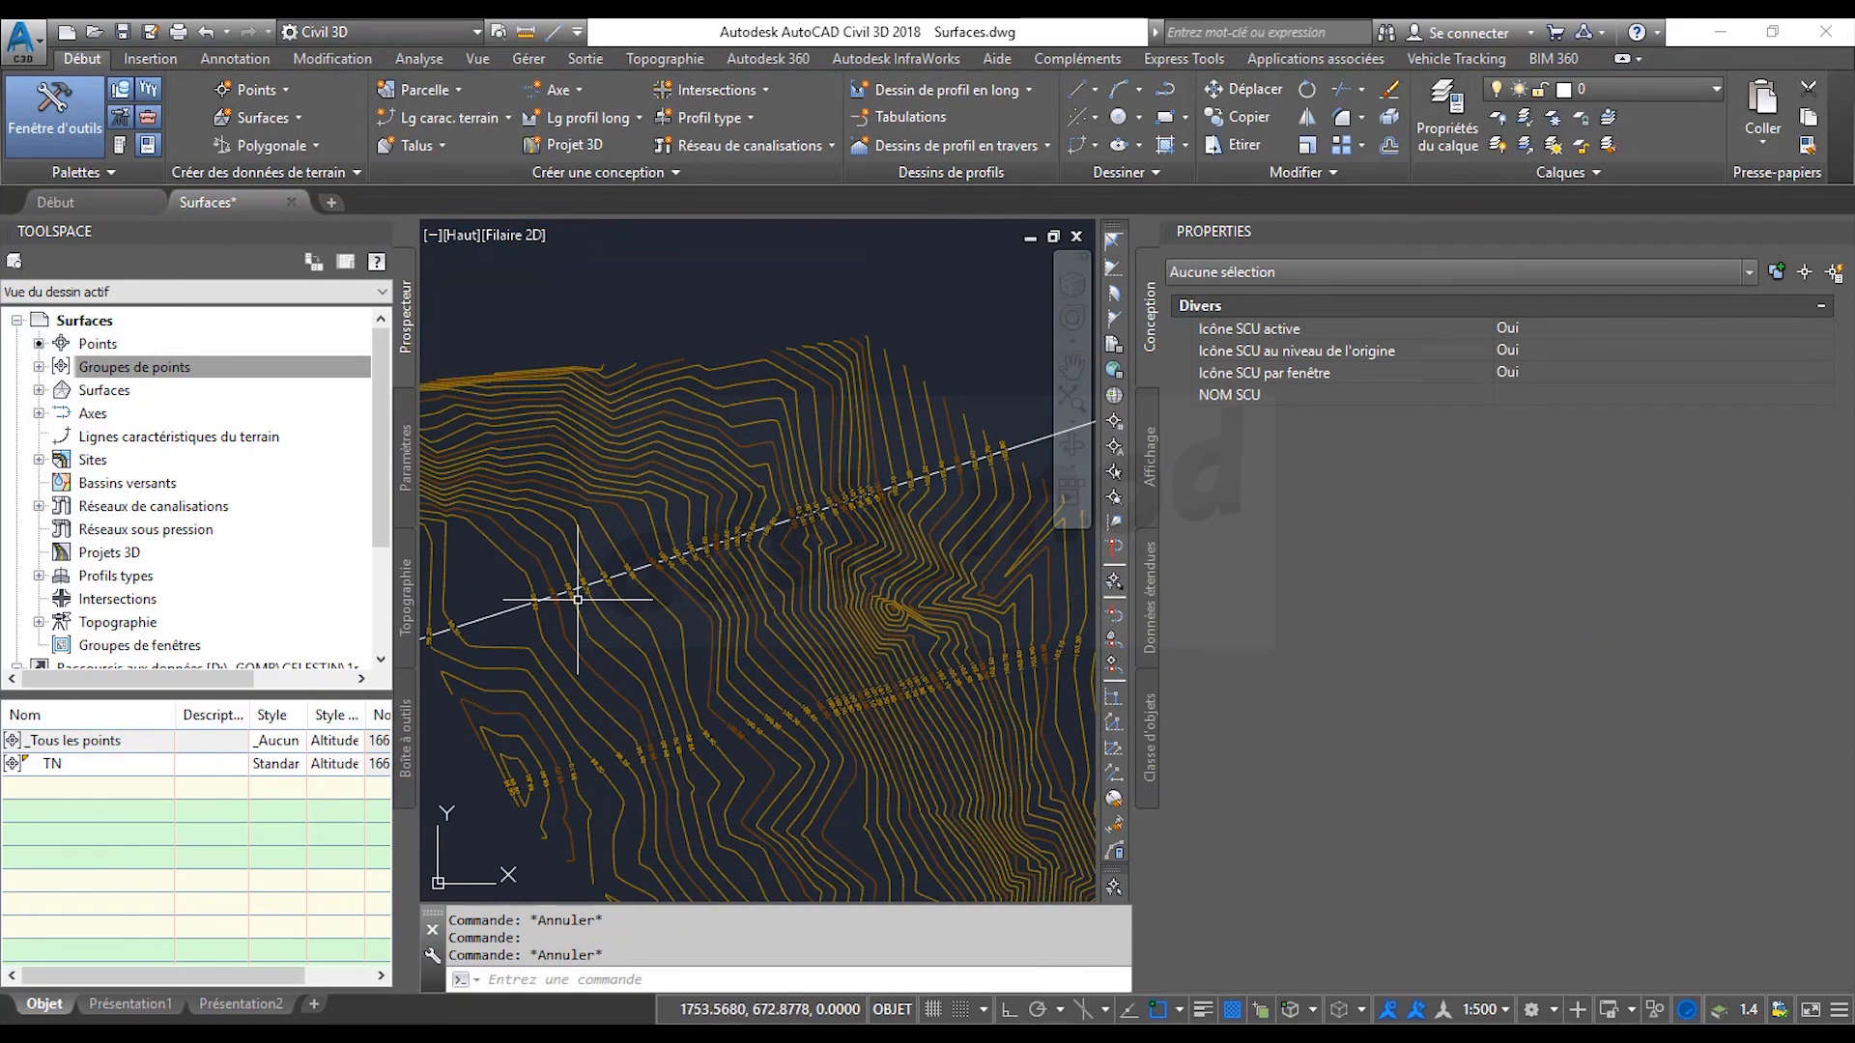
left_click(514, 609)
left_click(1546, 329)
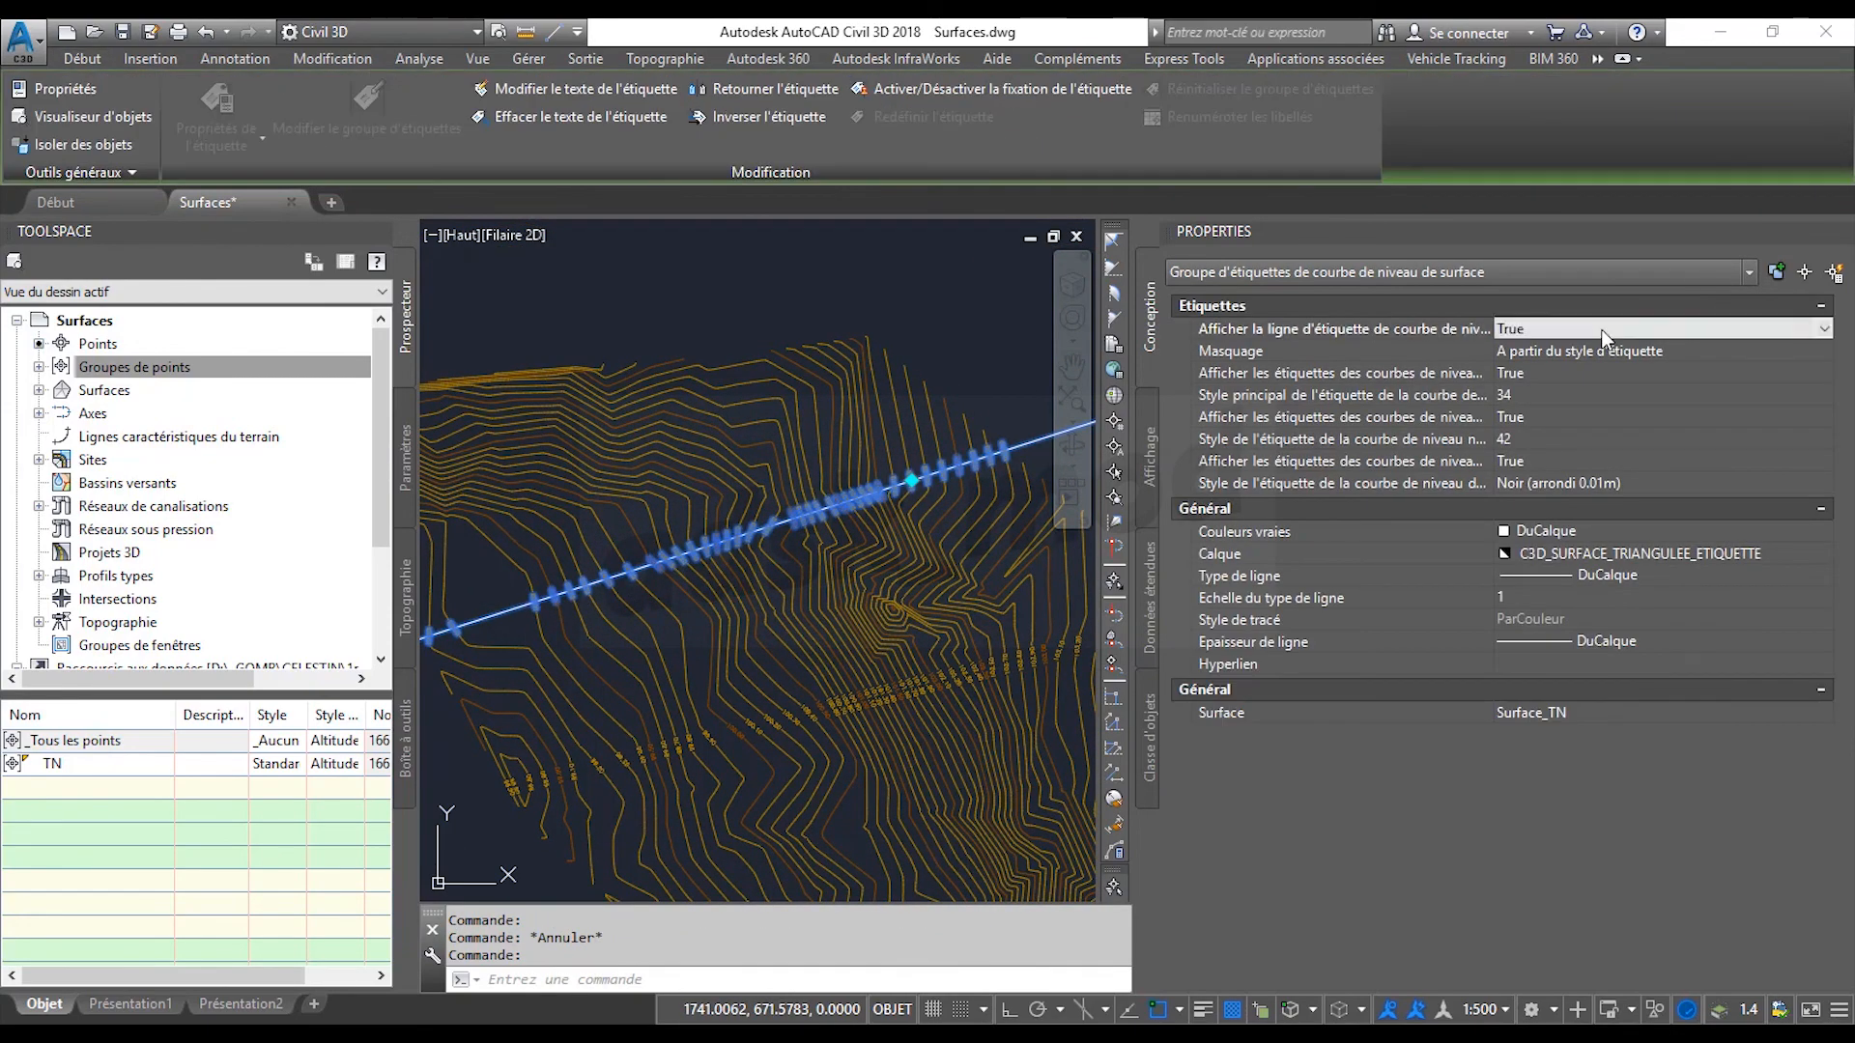
left_click(1546, 328)
left_click(1525, 372)
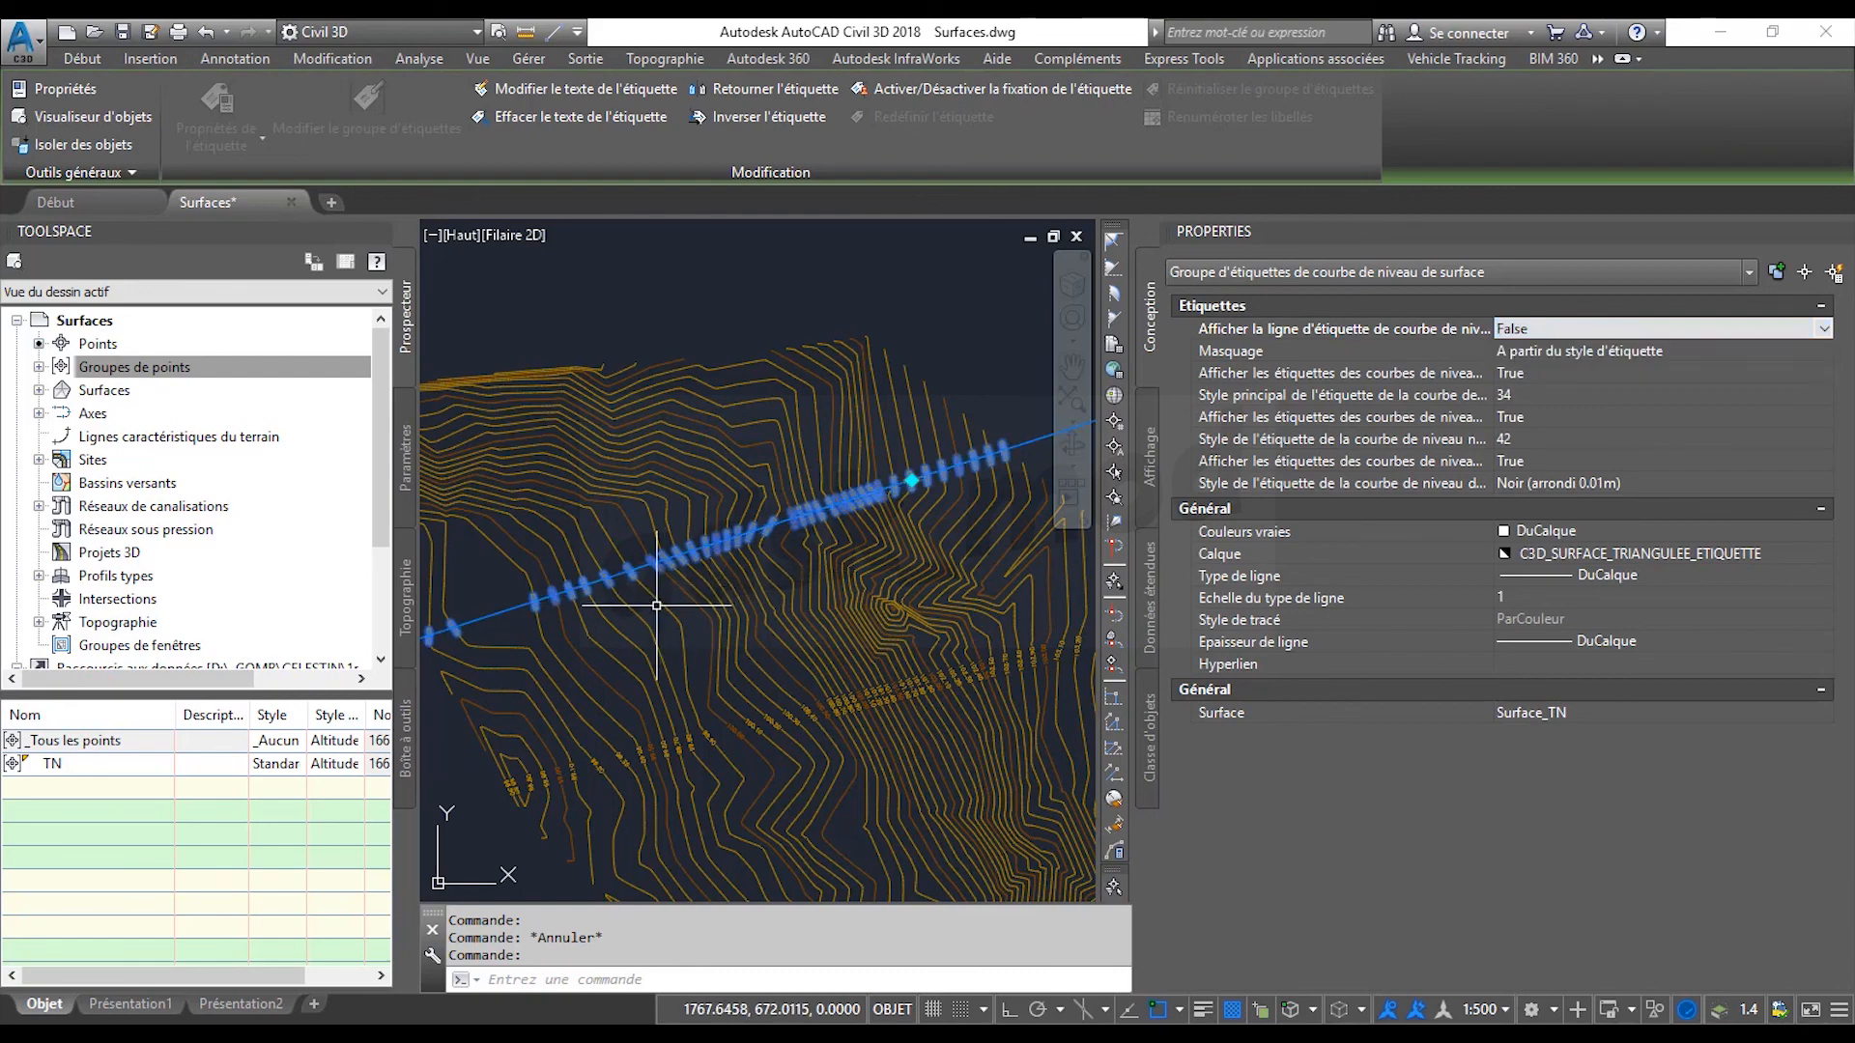
key("Escape")
Examine both rows of elevation labels and the overall contour display of Surface_TN.
middle_click_drag(749, 668, 748, 609)
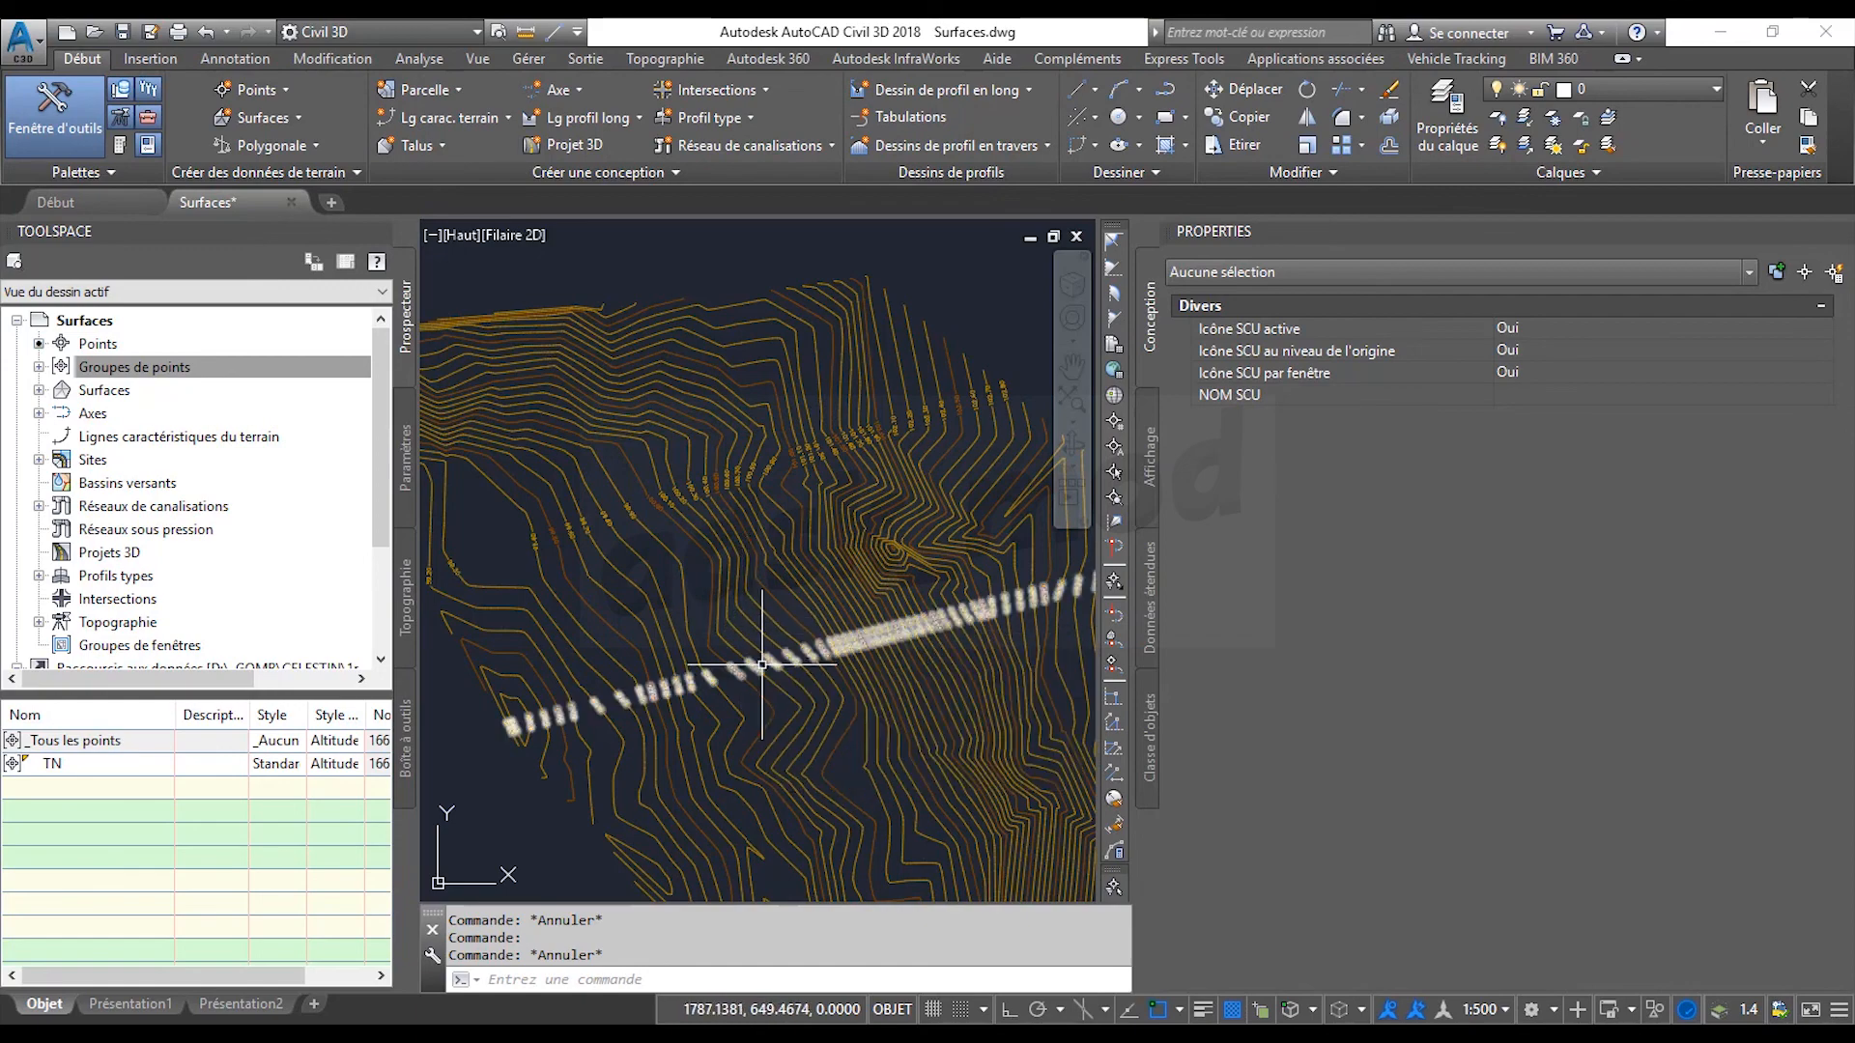
middle_click_drag(762, 665, 749, 579)
middle_click_drag(828, 683, 793, 633)
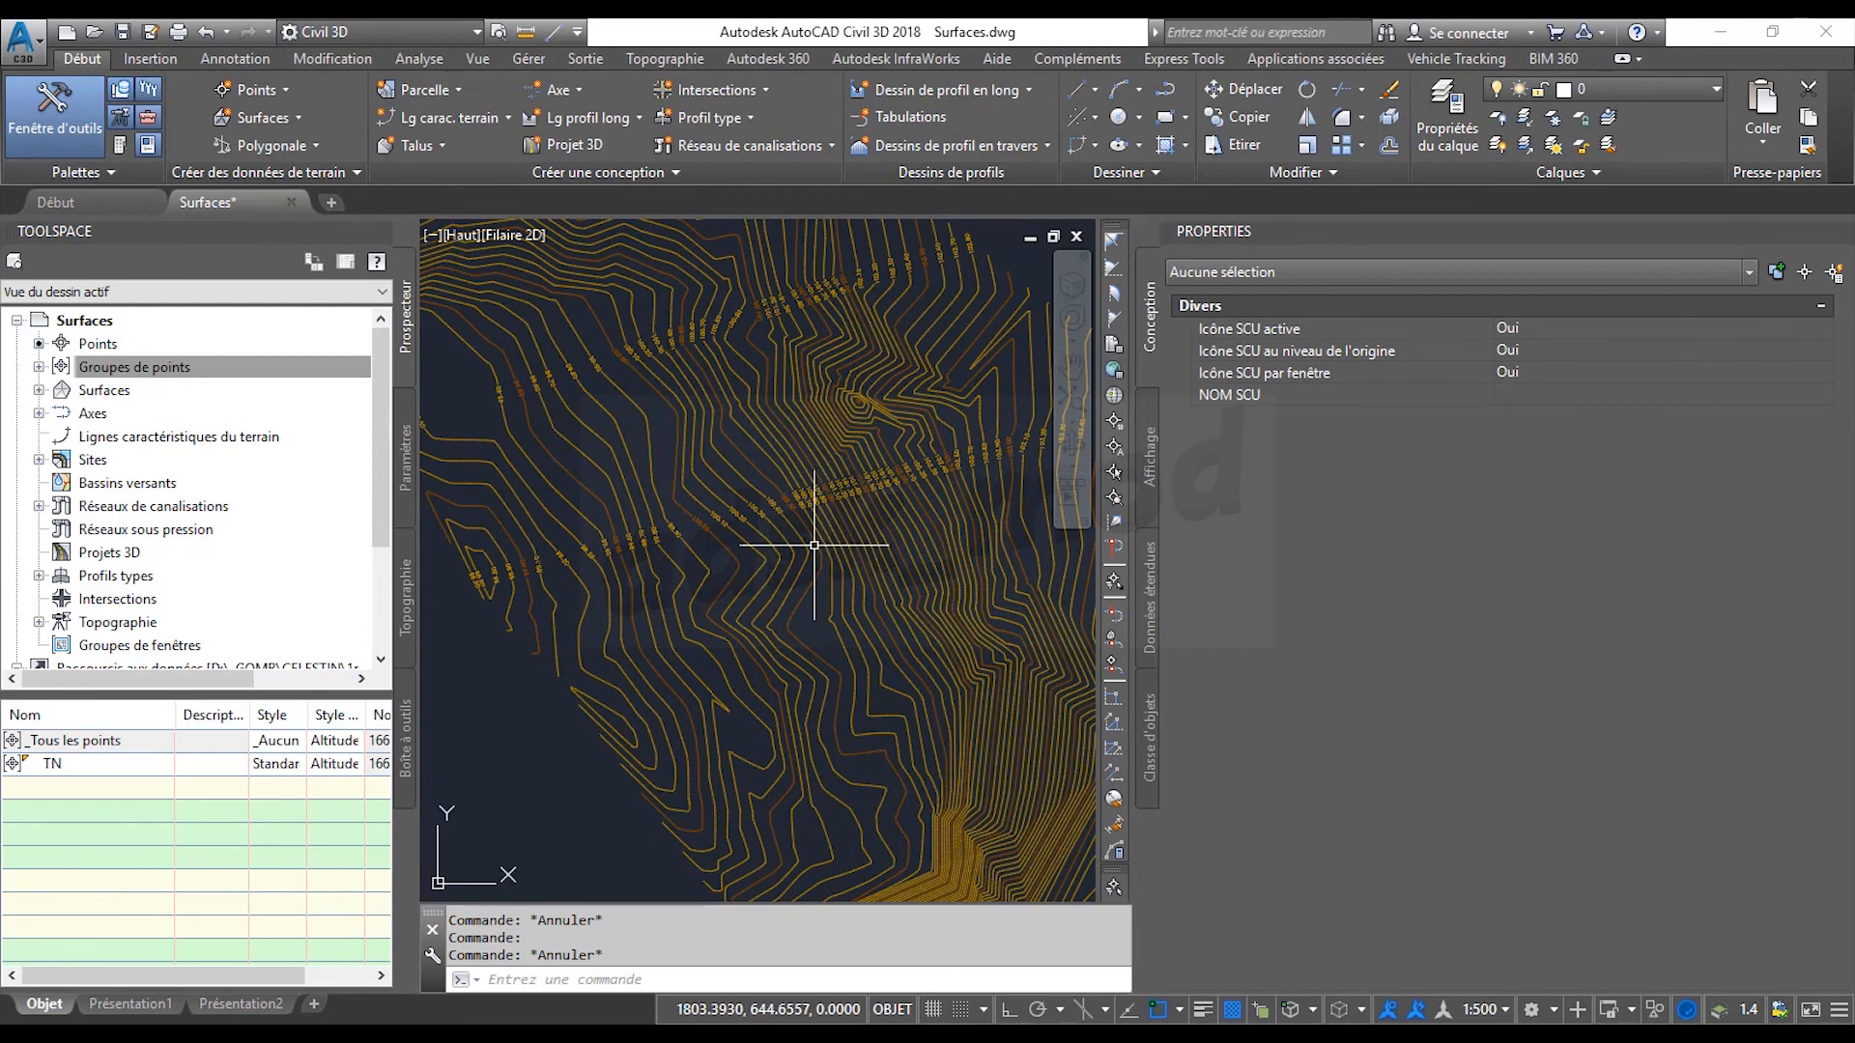
middle_click_drag(814, 545, 812, 654, "shift")
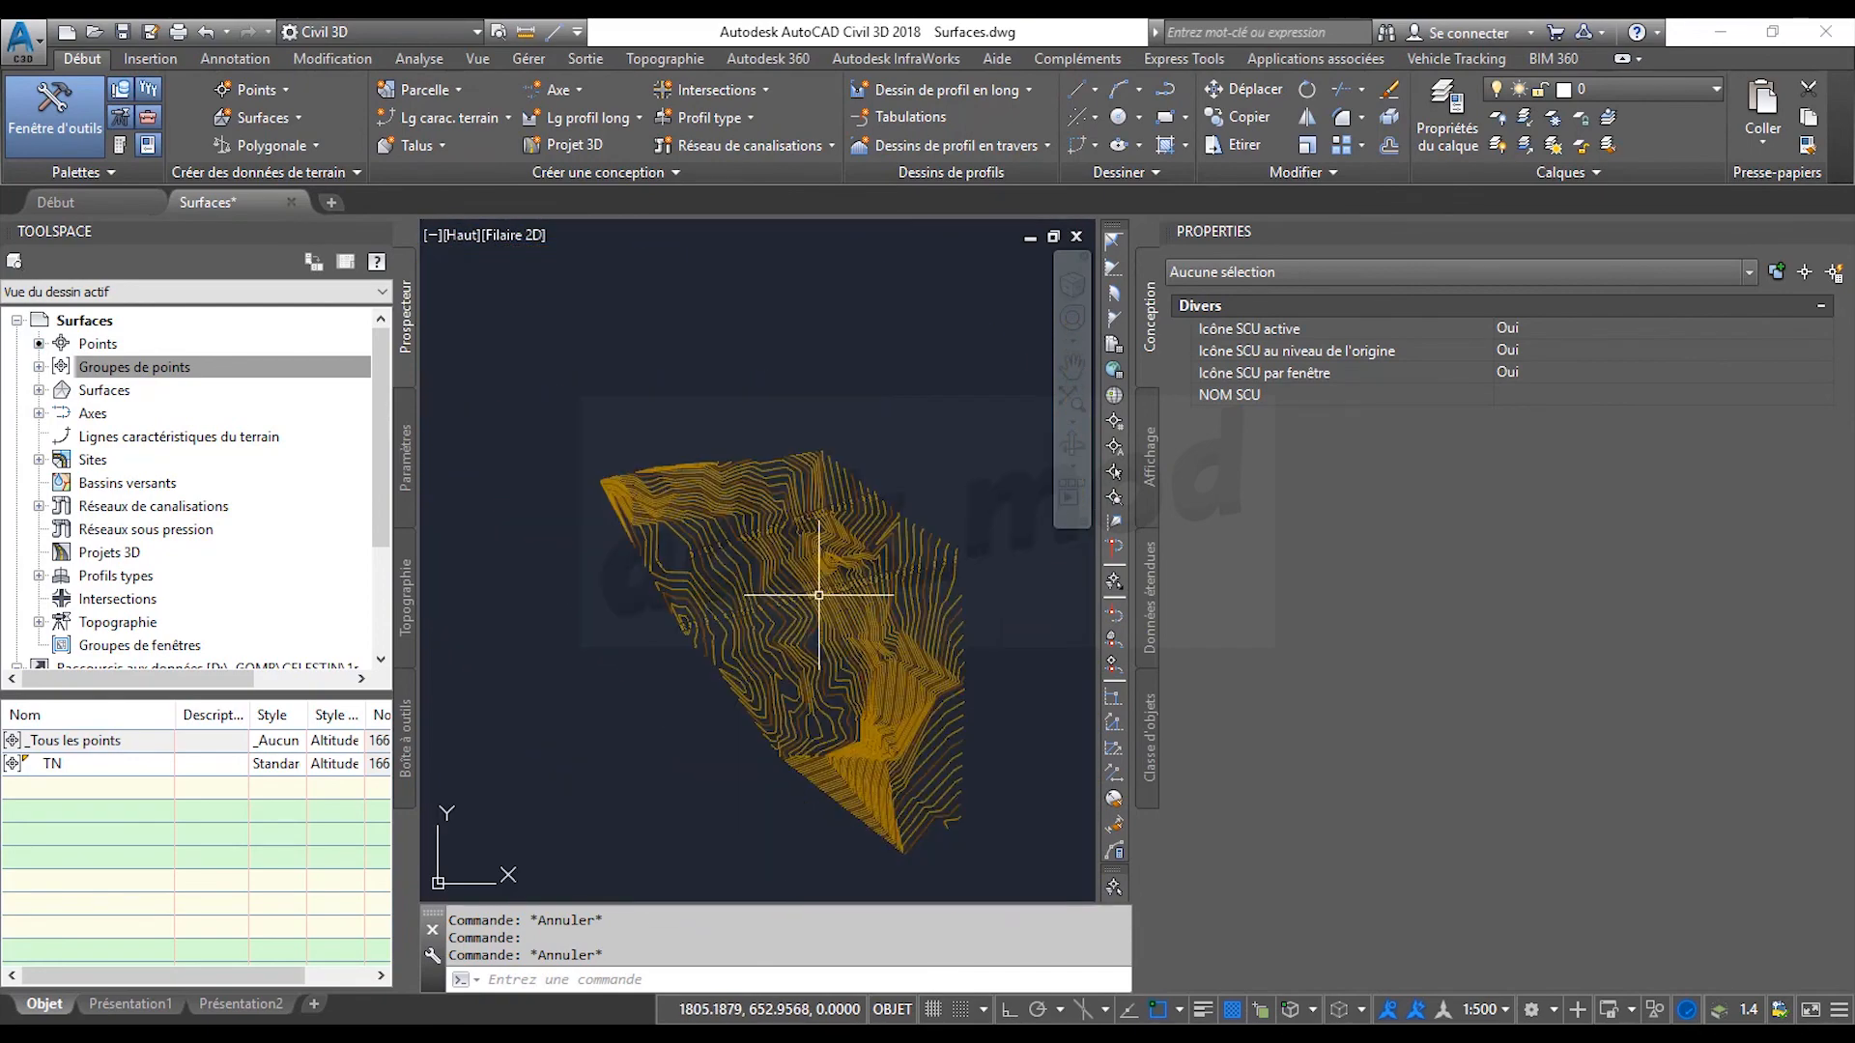
mouse_move(881, 652)
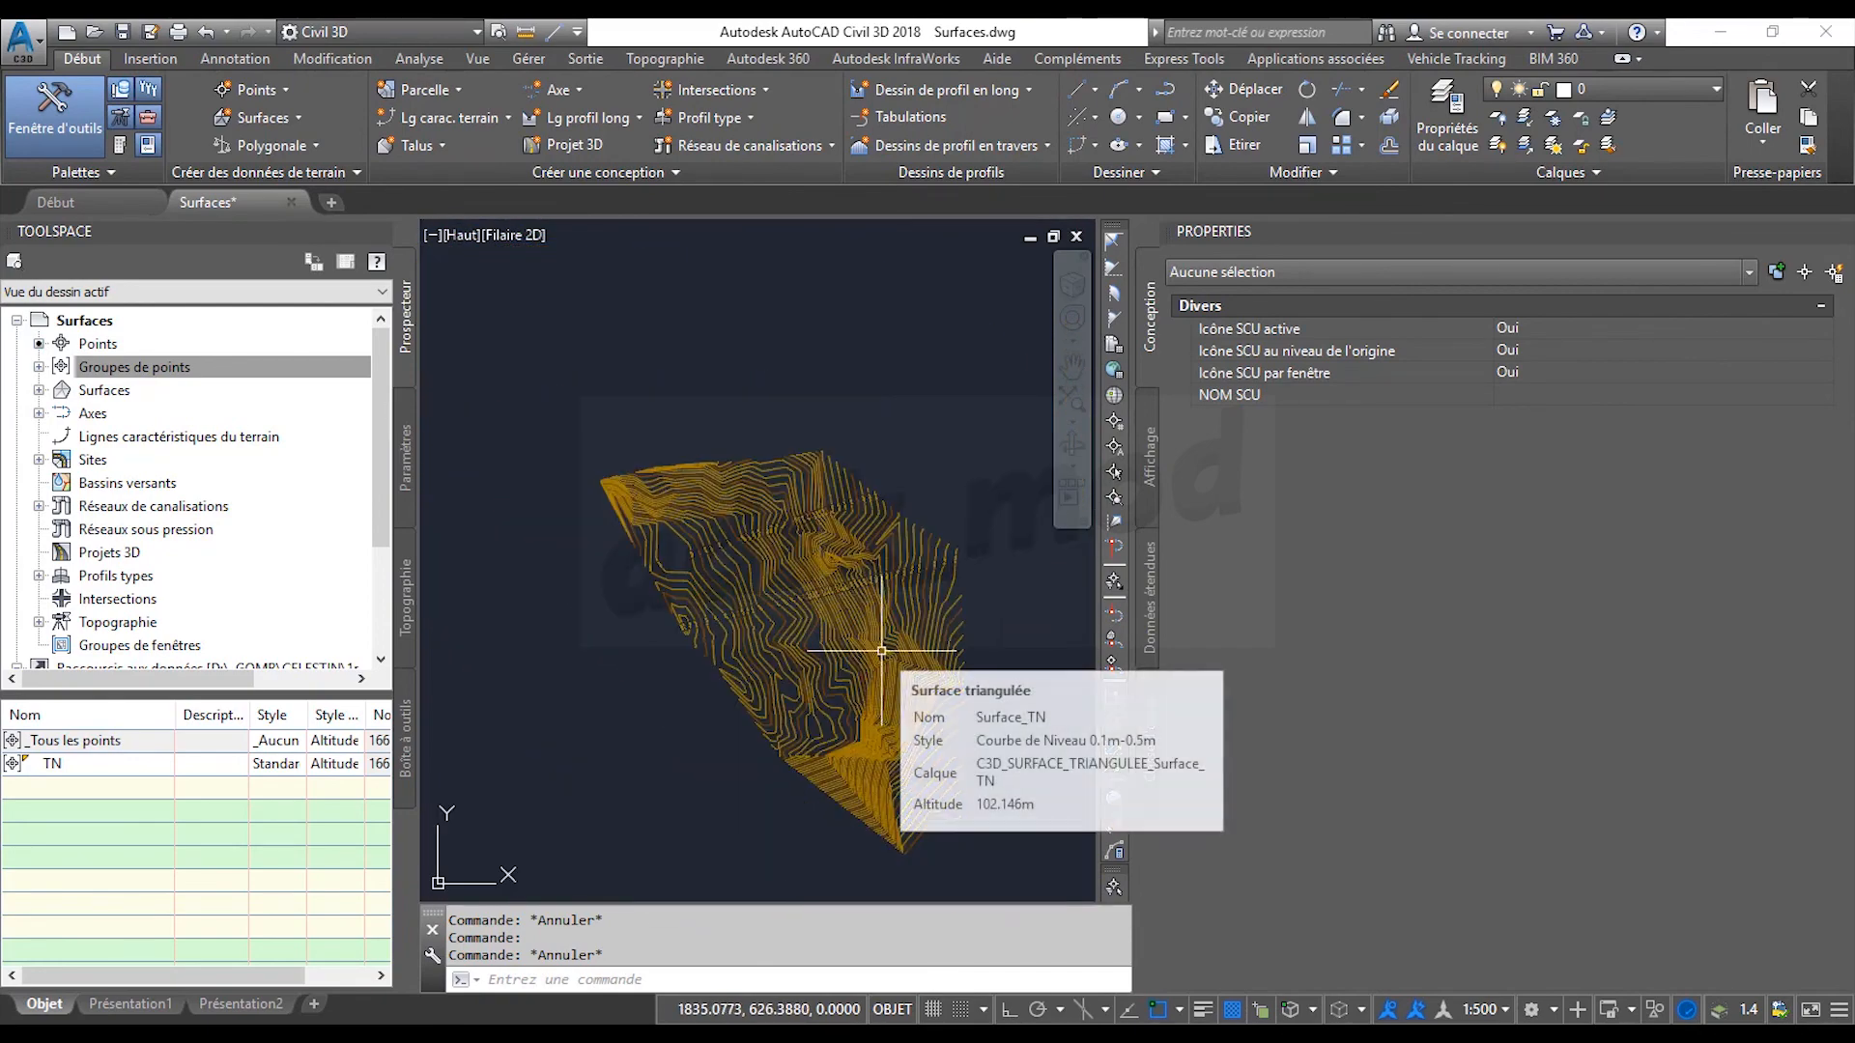